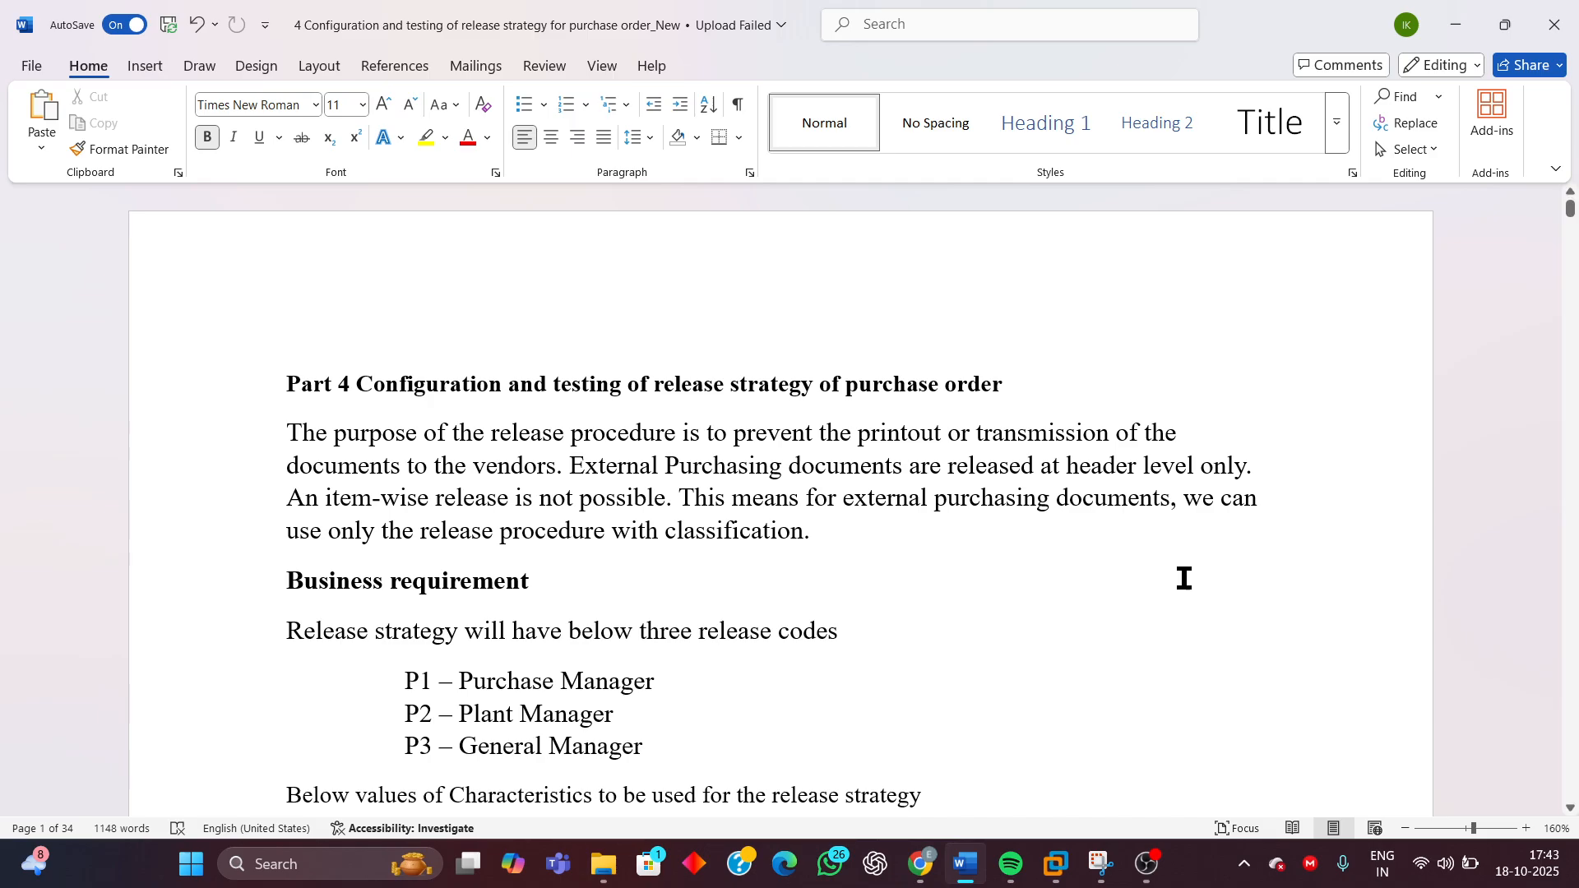
Scroll through the business requirement and the list of characteristic values for the release strategy
{"action": "scroll", "coordinate": [1183, 592], "scroll_direction": "down", "scroll_amount": 3}
{"action": "scroll", "coordinate": [1179, 529], "scroll_direction": "up", "scroll_amount": 1}
{"action": "scroll", "coordinate": [1179, 526], "scroll_direction": "up", "scroll_amount": 1}
{"action": "scroll", "coordinate": [1143, 640], "scroll_direction": "down", "scroll_amount": 2}
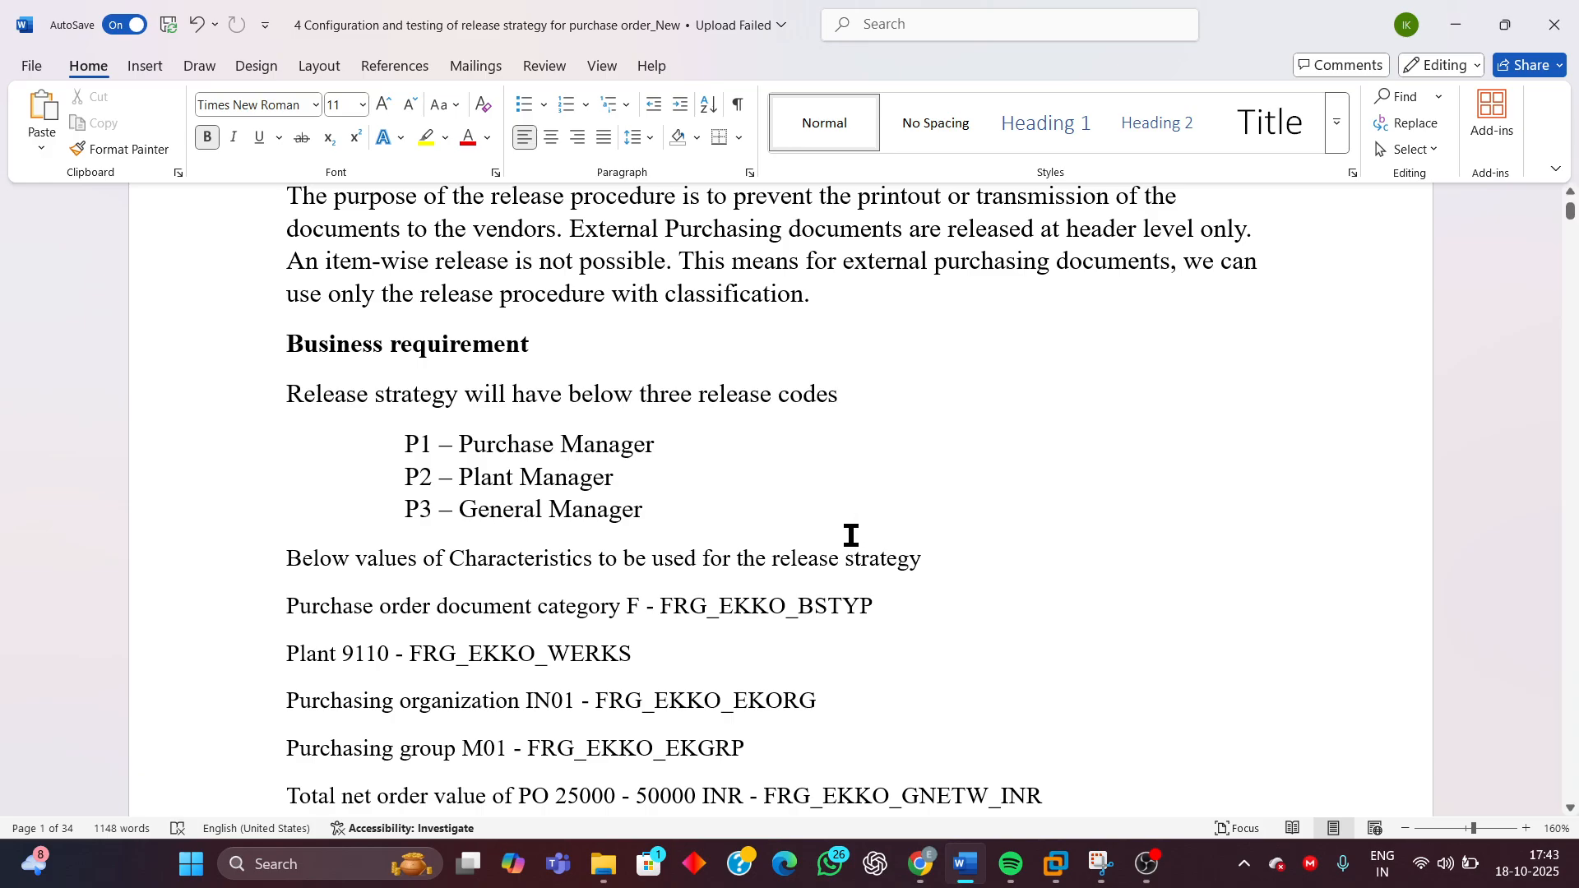
{"action": "scroll", "coordinate": [1003, 574], "scroll_direction": "down", "scroll_amount": 3}
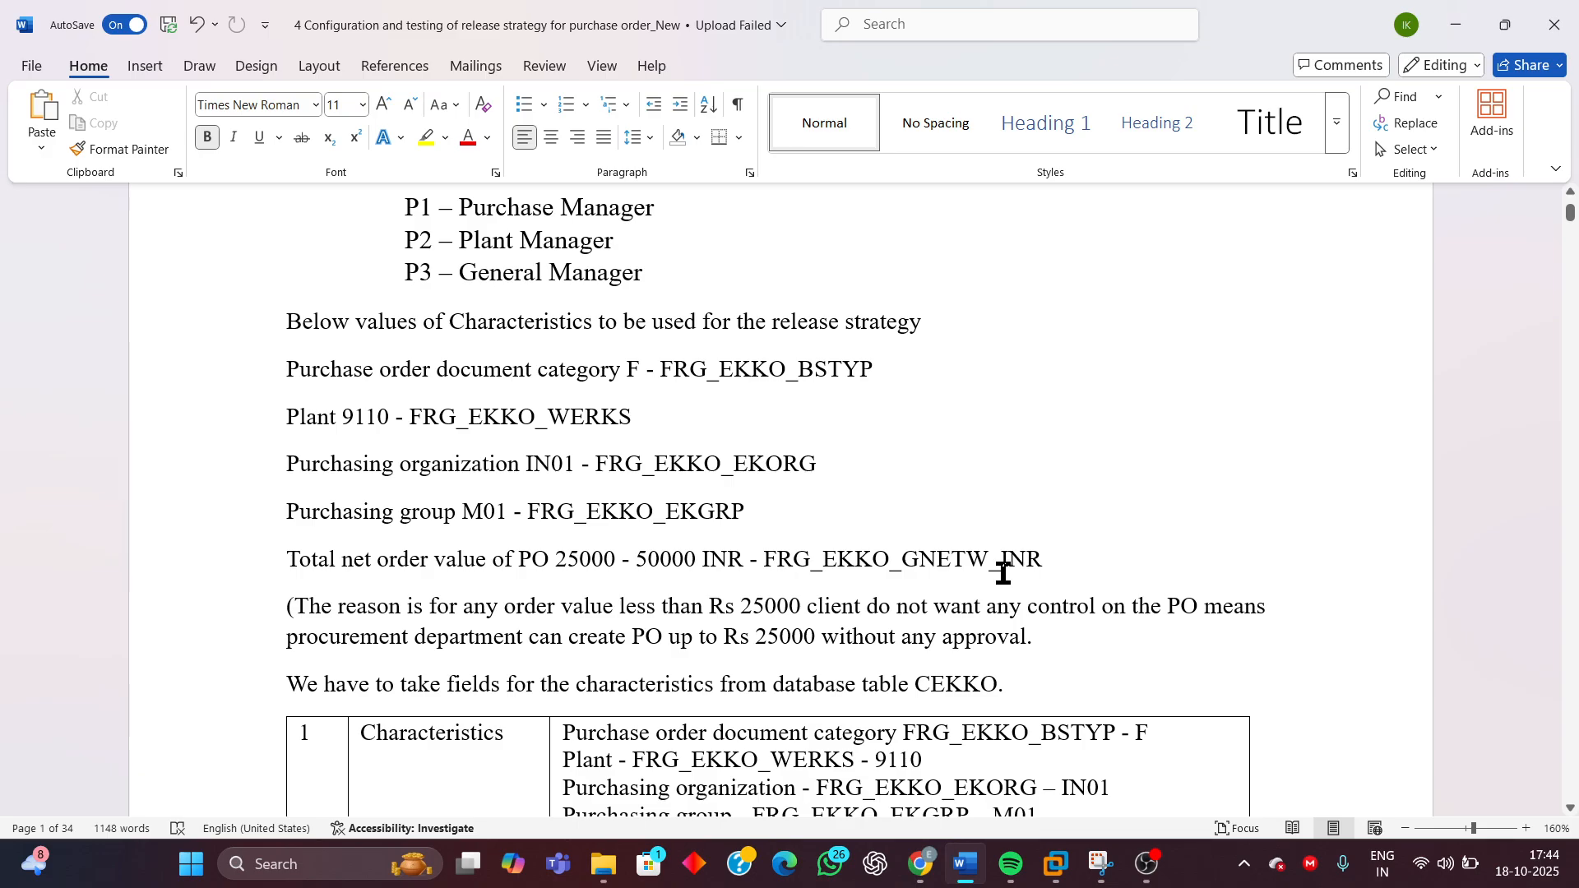
{"action": "scroll", "coordinate": [1036, 518], "scroll_direction": "up", "scroll_amount": 2}
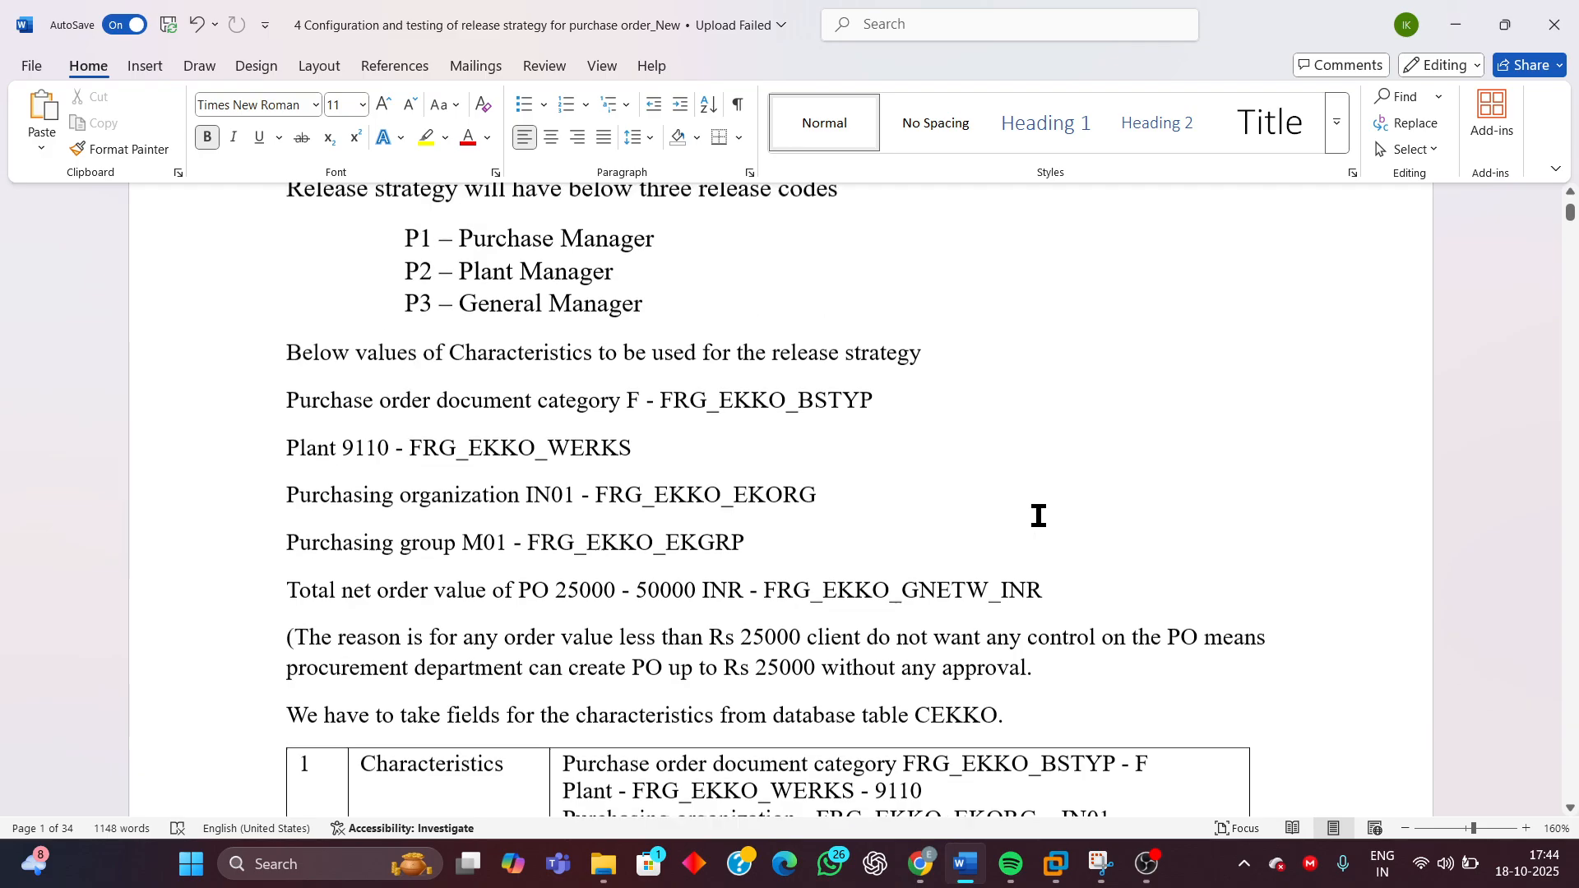
{"action": "scroll", "coordinate": [1160, 596], "scroll_direction": "down", "scroll_amount": 2}
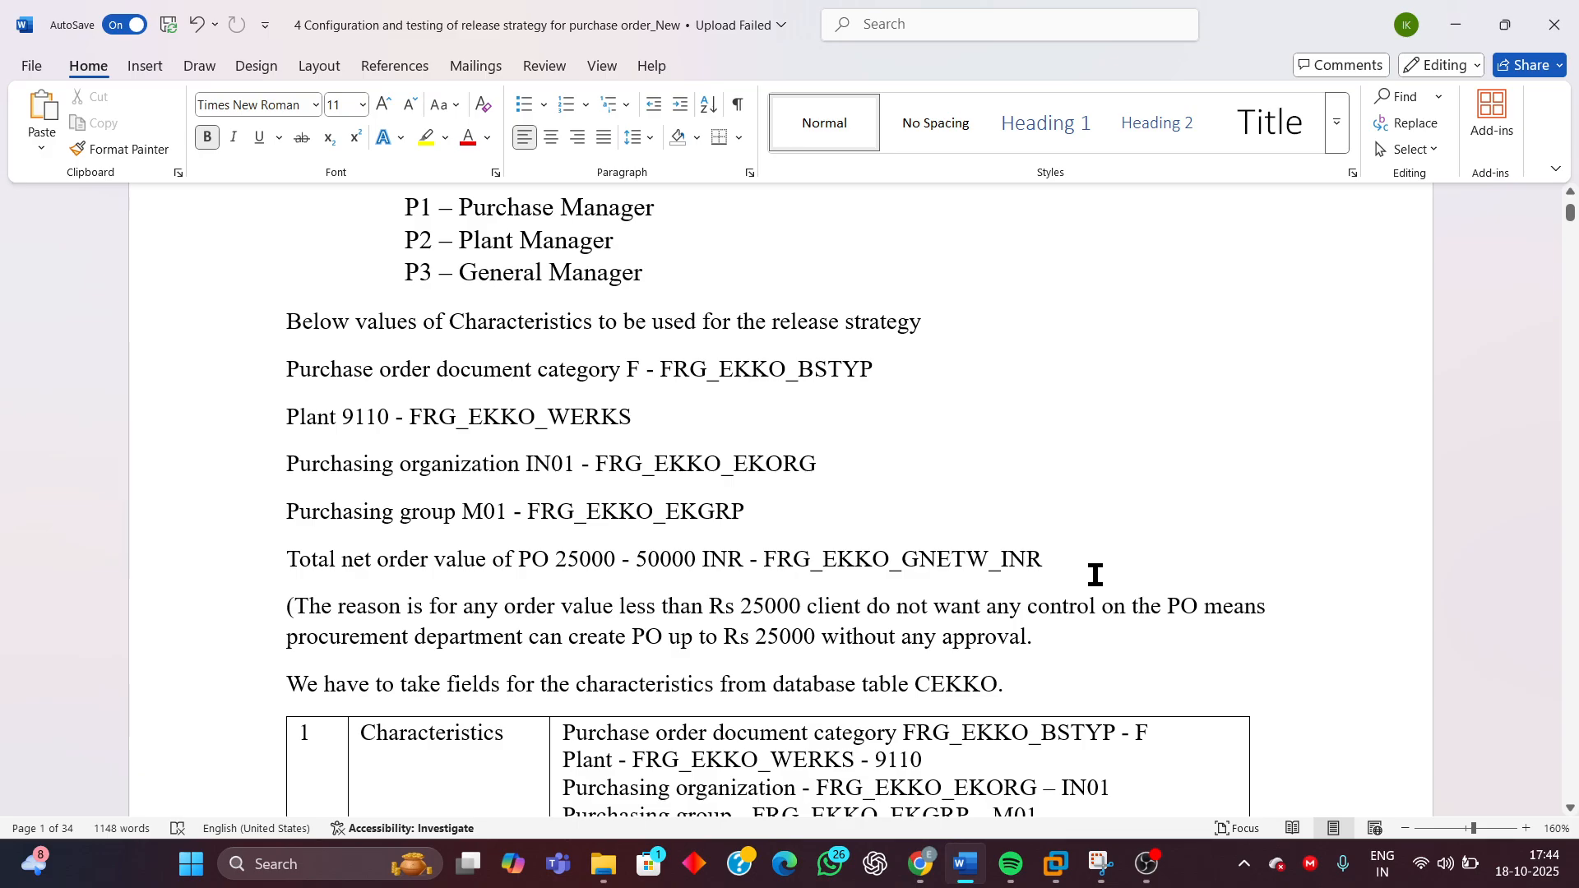
{"action": "scroll", "coordinate": [1132, 448], "scroll_direction": "up", "scroll_amount": 2}
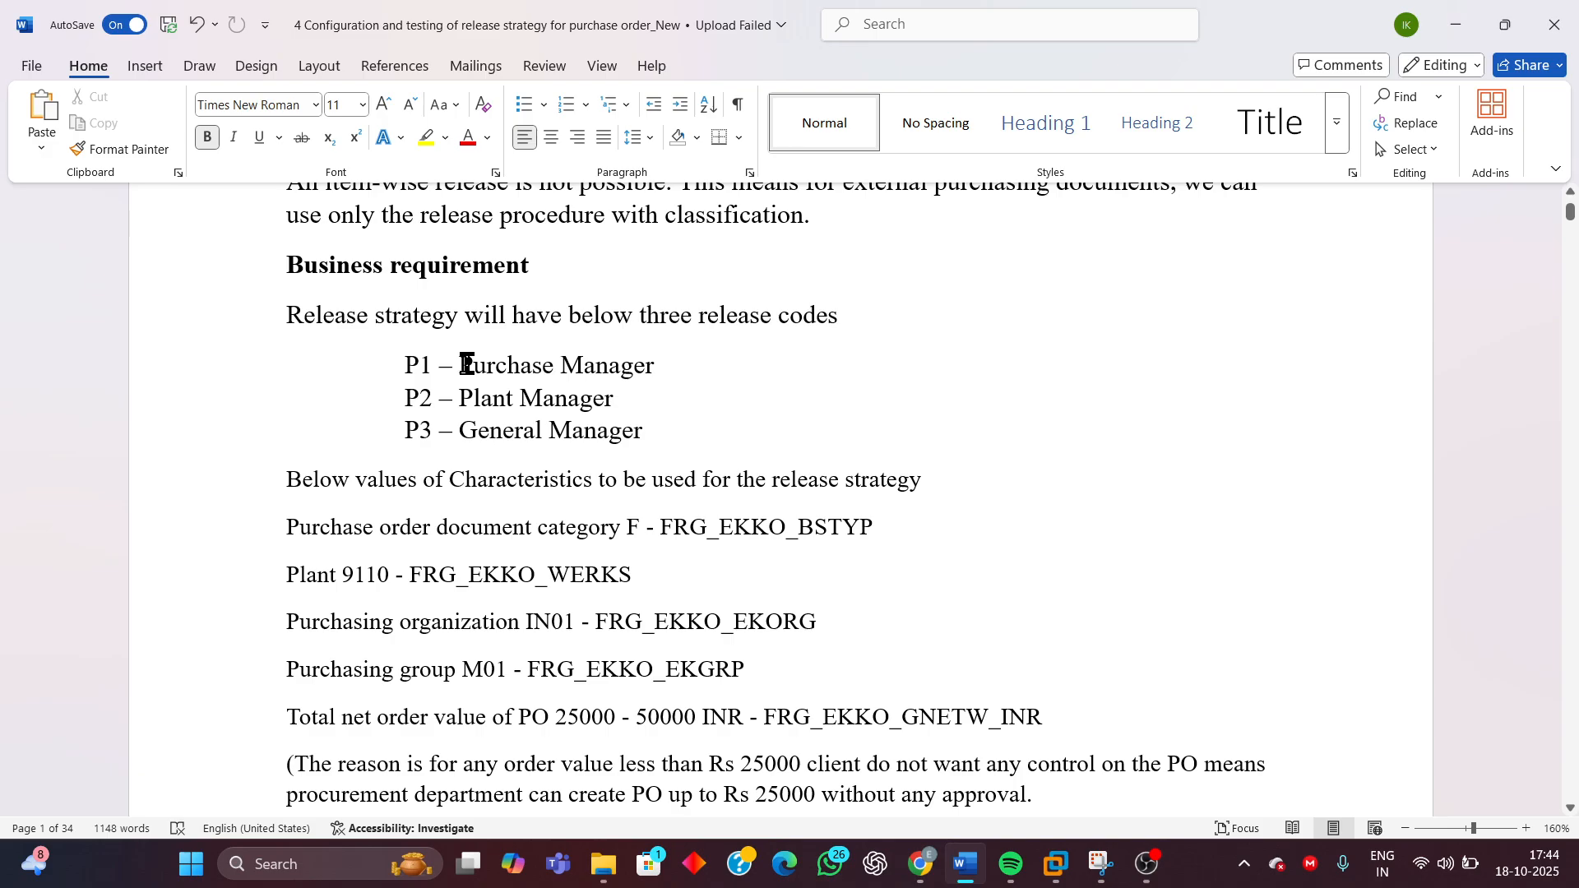
Highlight the release codes P1 to P3 and each characteristic line for document category, plant, purchasing organization and purchasing group
{"action": "left_click_drag", "start_coordinate": [468, 360], "coordinate": [675, 425]}
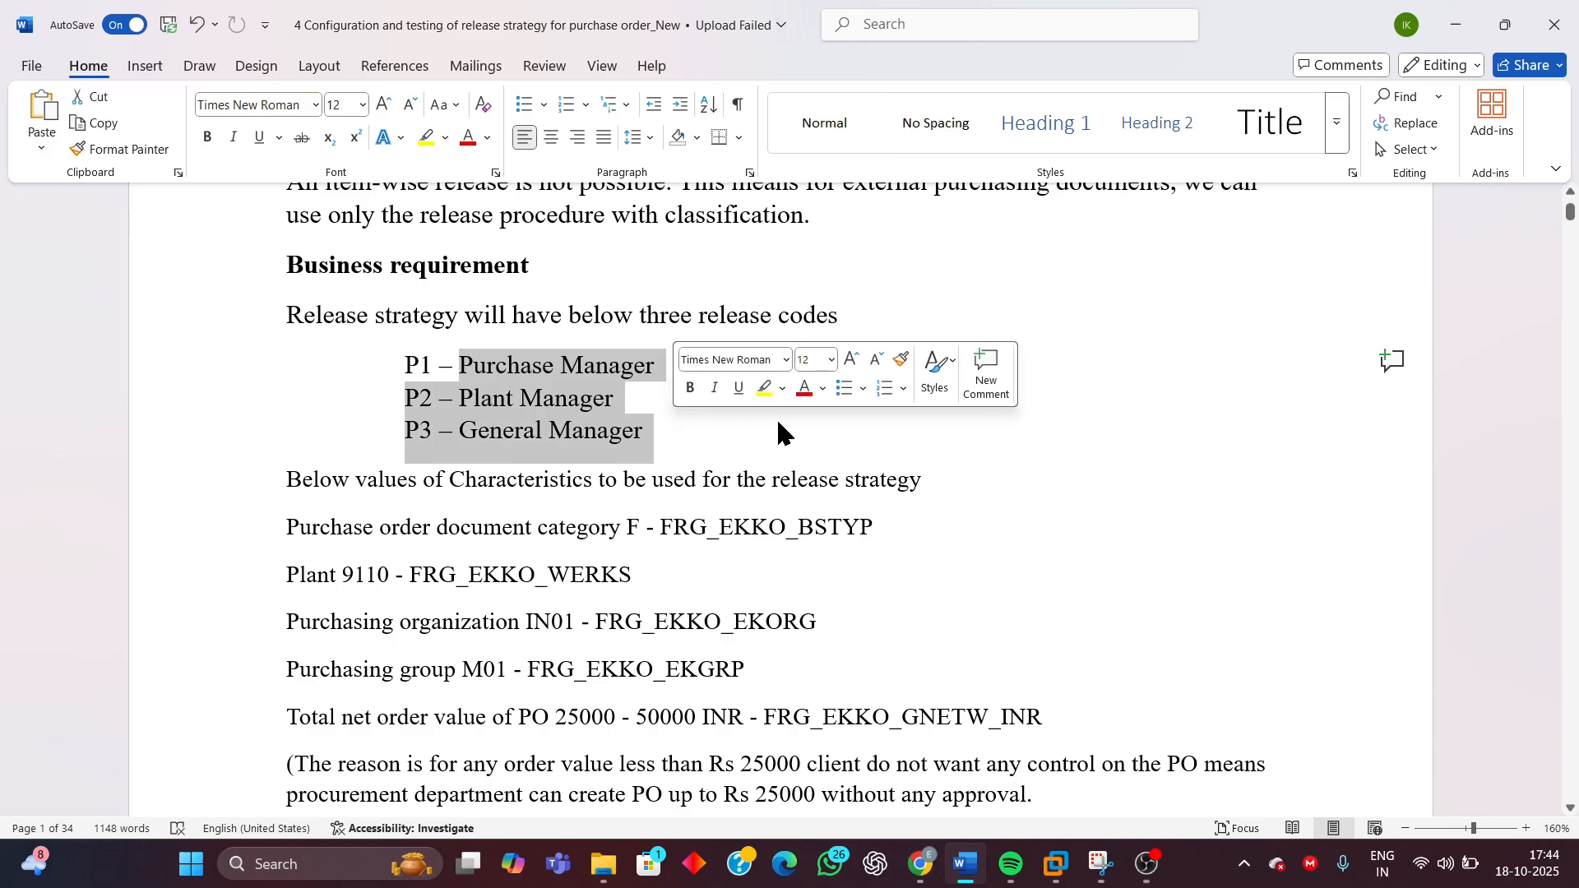
{"action": "left_click", "coordinate": [452, 398]}
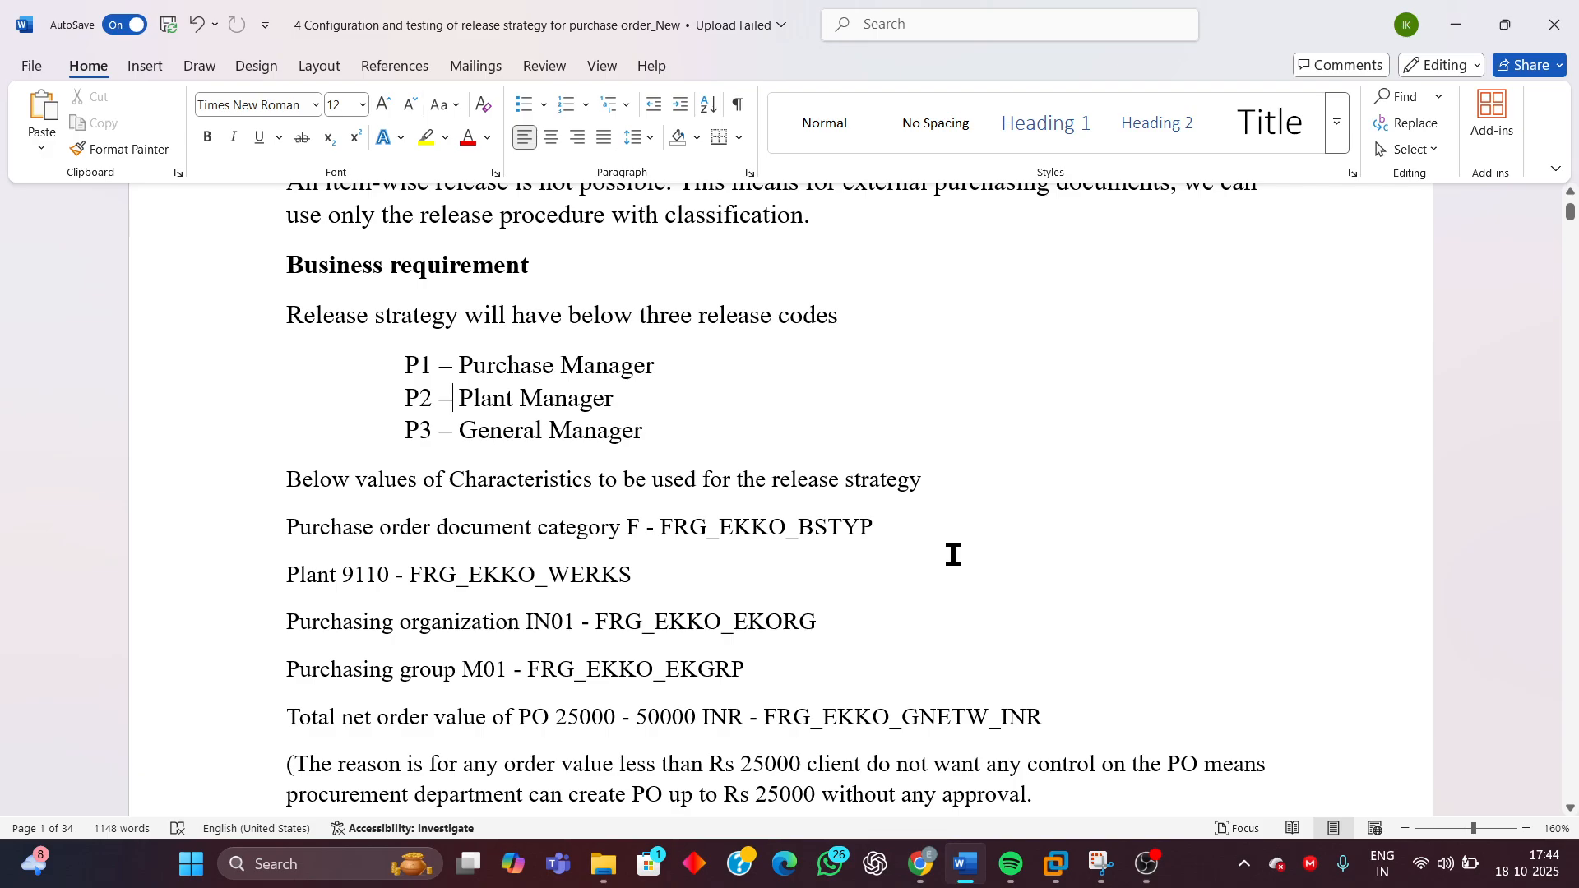
{"action": "scroll", "coordinate": [953, 554], "scroll_direction": "down", "scroll_amount": 3}
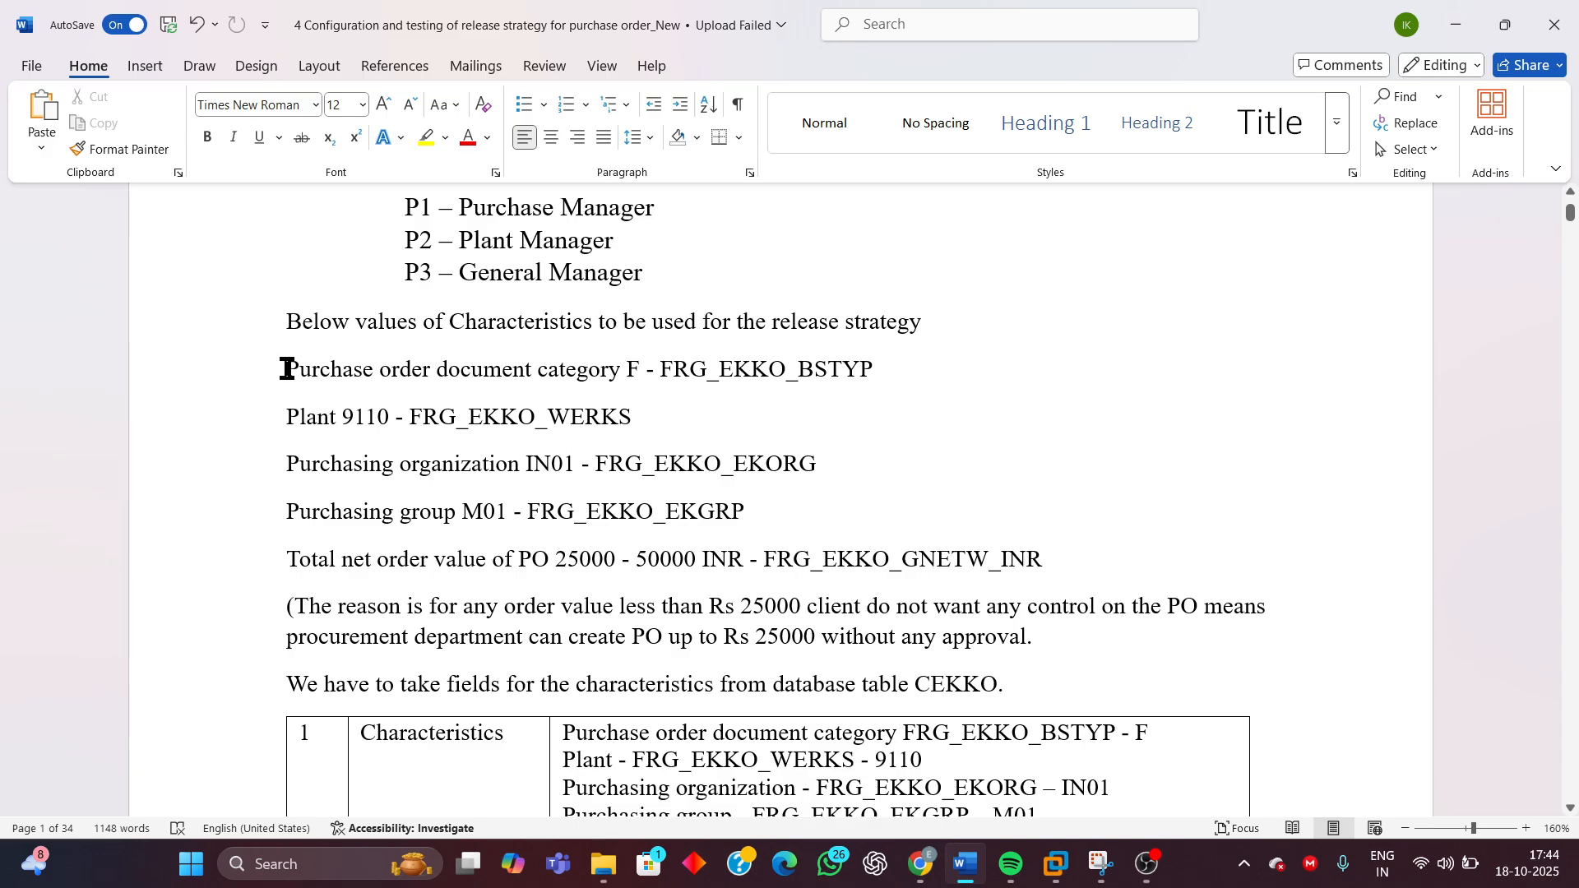
{"action": "left_click_drag", "start_coordinate": [317, 368], "coordinate": [927, 365]}
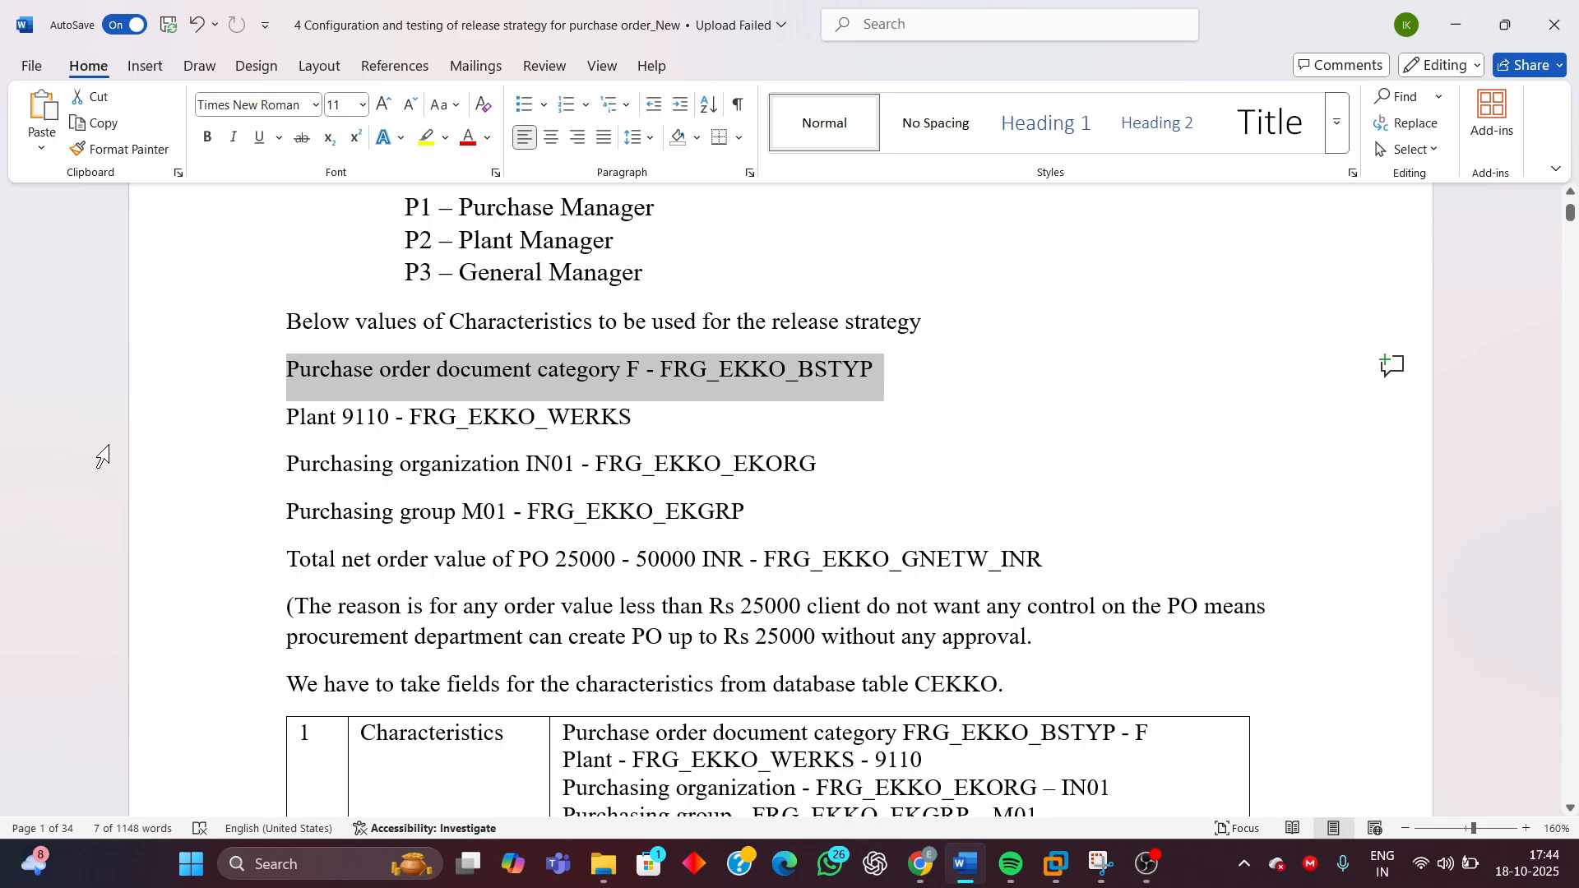
{"action": "left_click", "coordinate": [288, 413]}
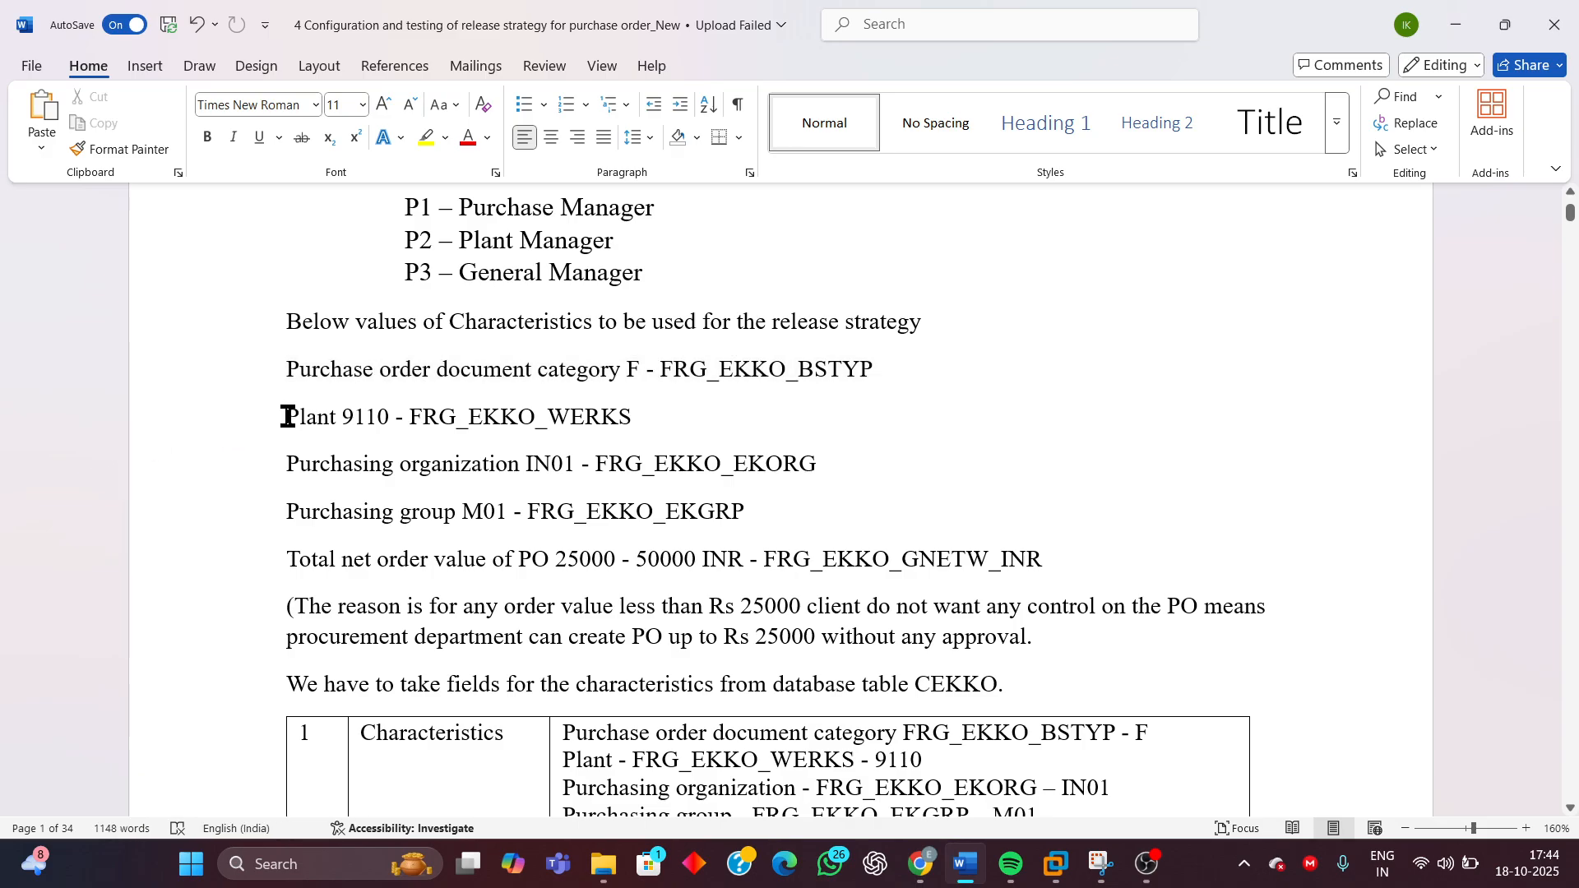
{"action": "left_click_drag", "start_coordinate": [290, 415], "coordinate": [407, 427]}
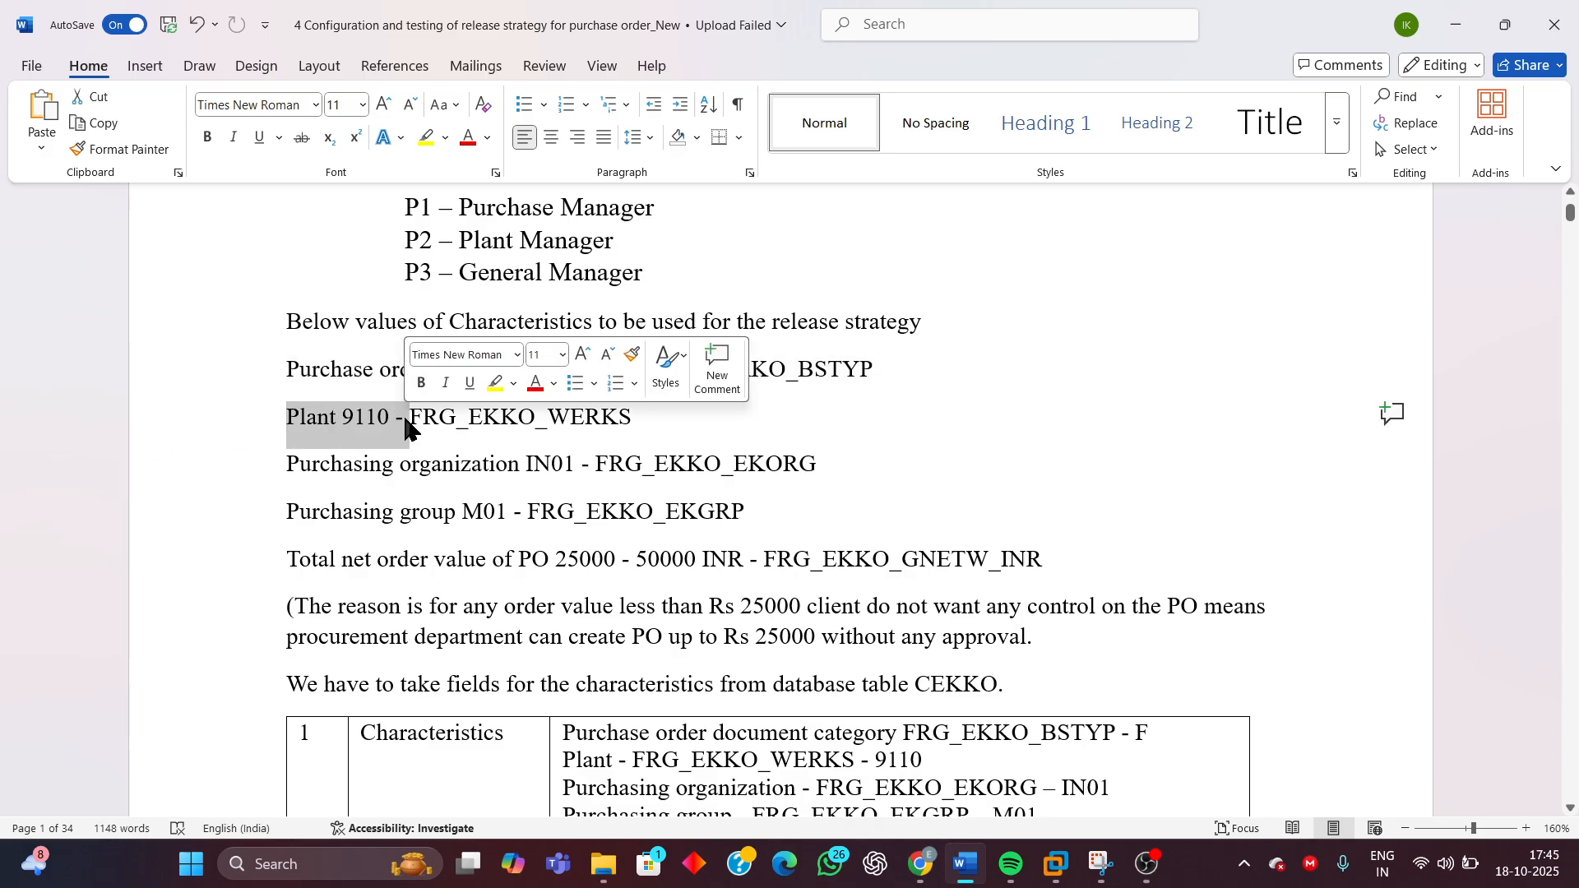
{"action": "left_click", "coordinate": [291, 463]}
{"action": "left_click_drag", "start_coordinate": [335, 465], "coordinate": [539, 471]}
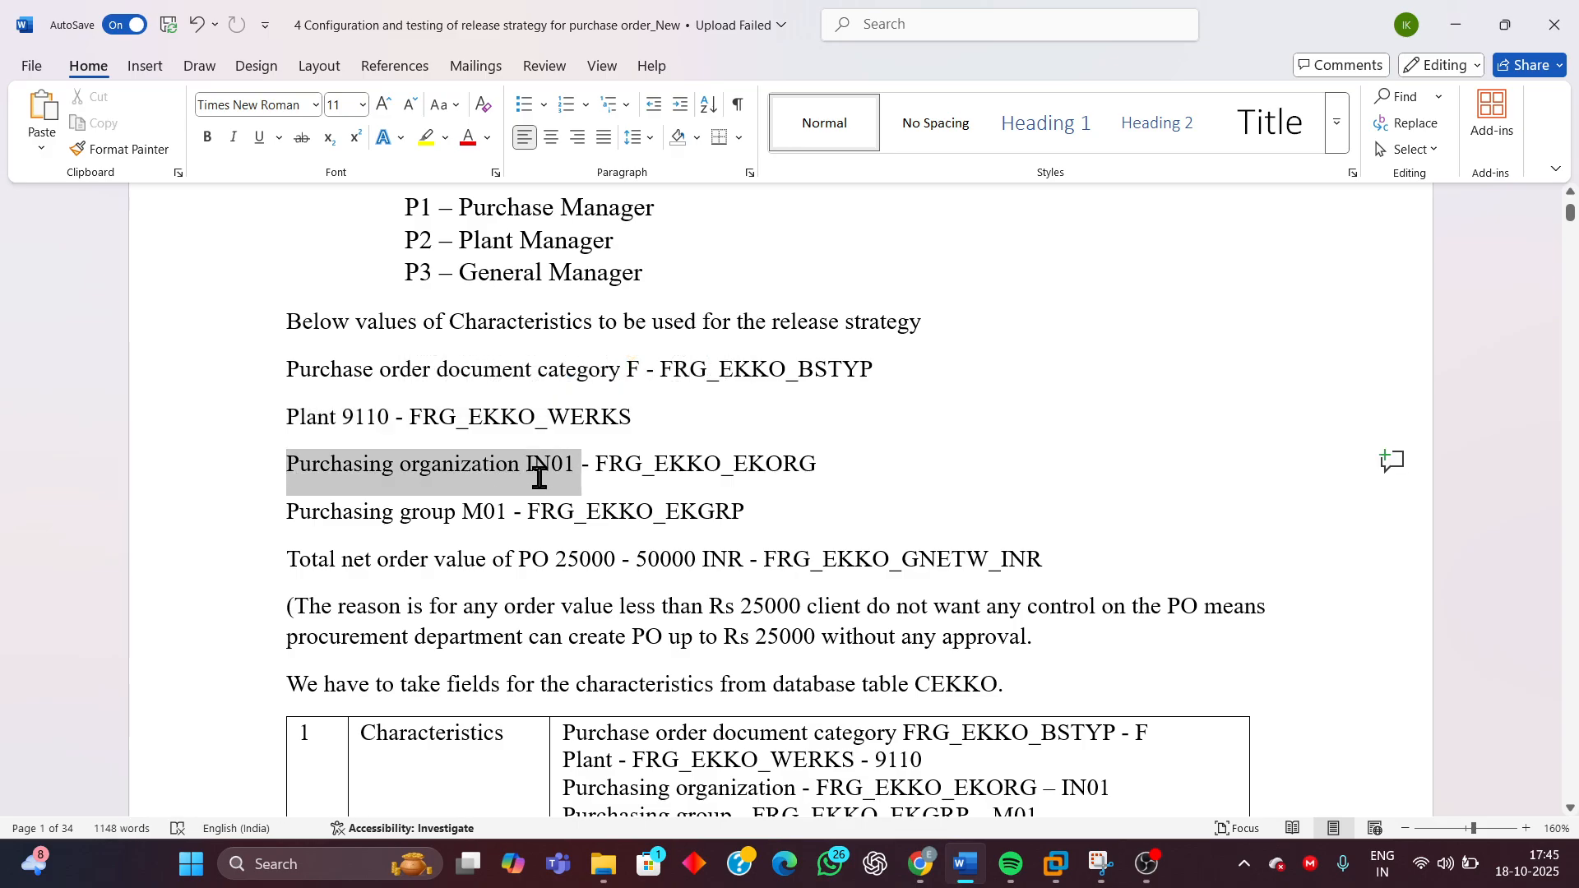
{"action": "left_click", "coordinate": [342, 510]}
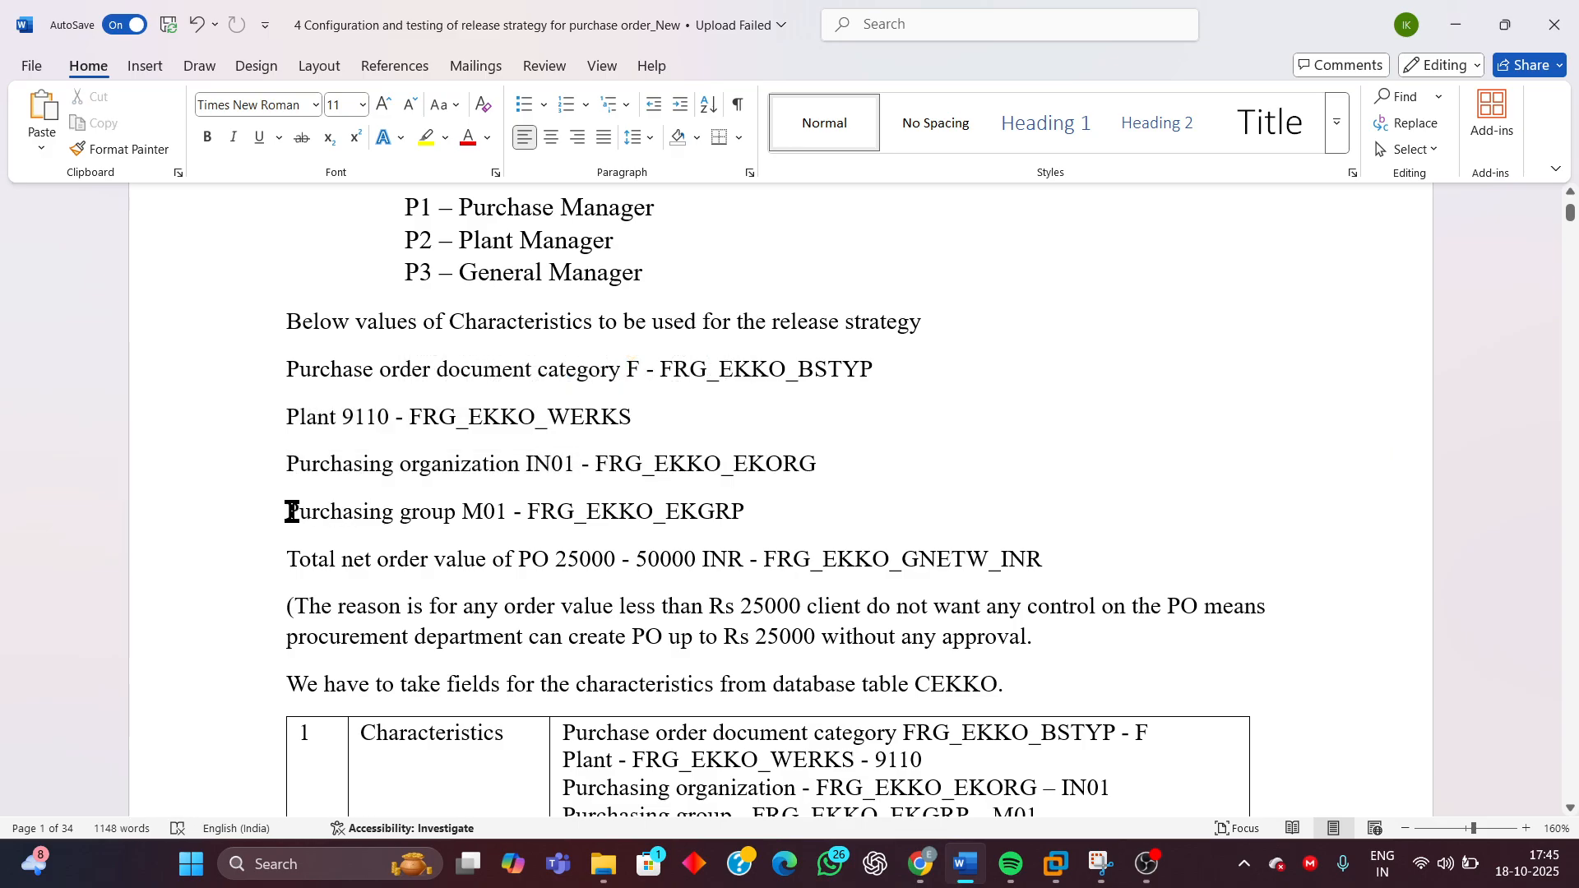
{"action": "left_click_drag", "start_coordinate": [288, 511], "coordinate": [501, 528]}
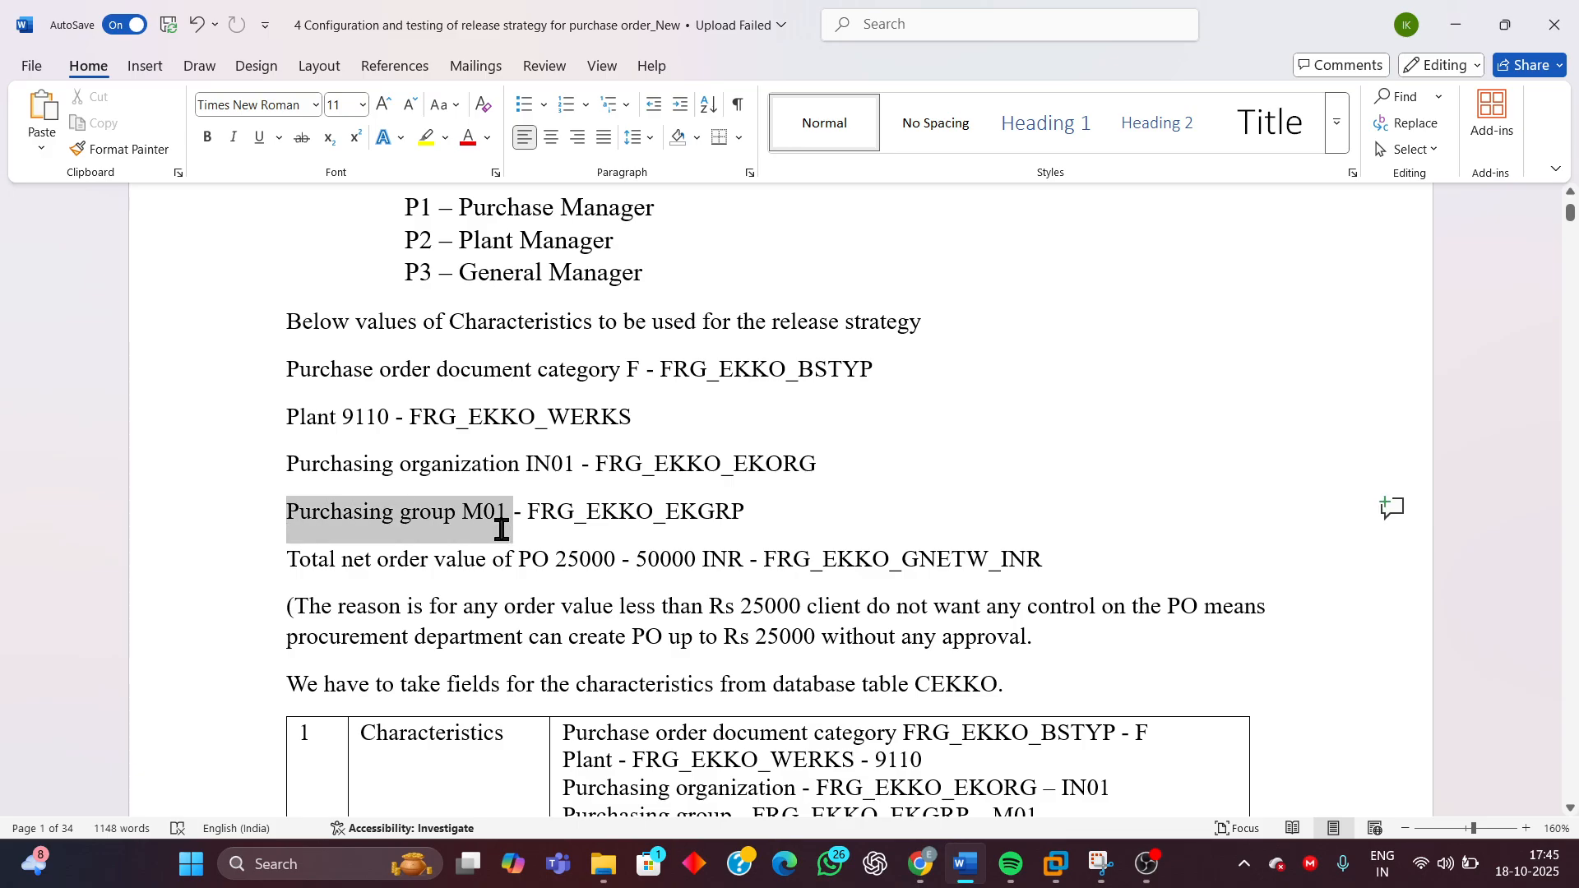
Highlight the total net order value line and its 25000 - 50000 range
{"action": "left_click", "coordinate": [288, 560]}
{"action": "left_click_drag", "start_coordinate": [288, 561], "coordinate": [664, 568]}
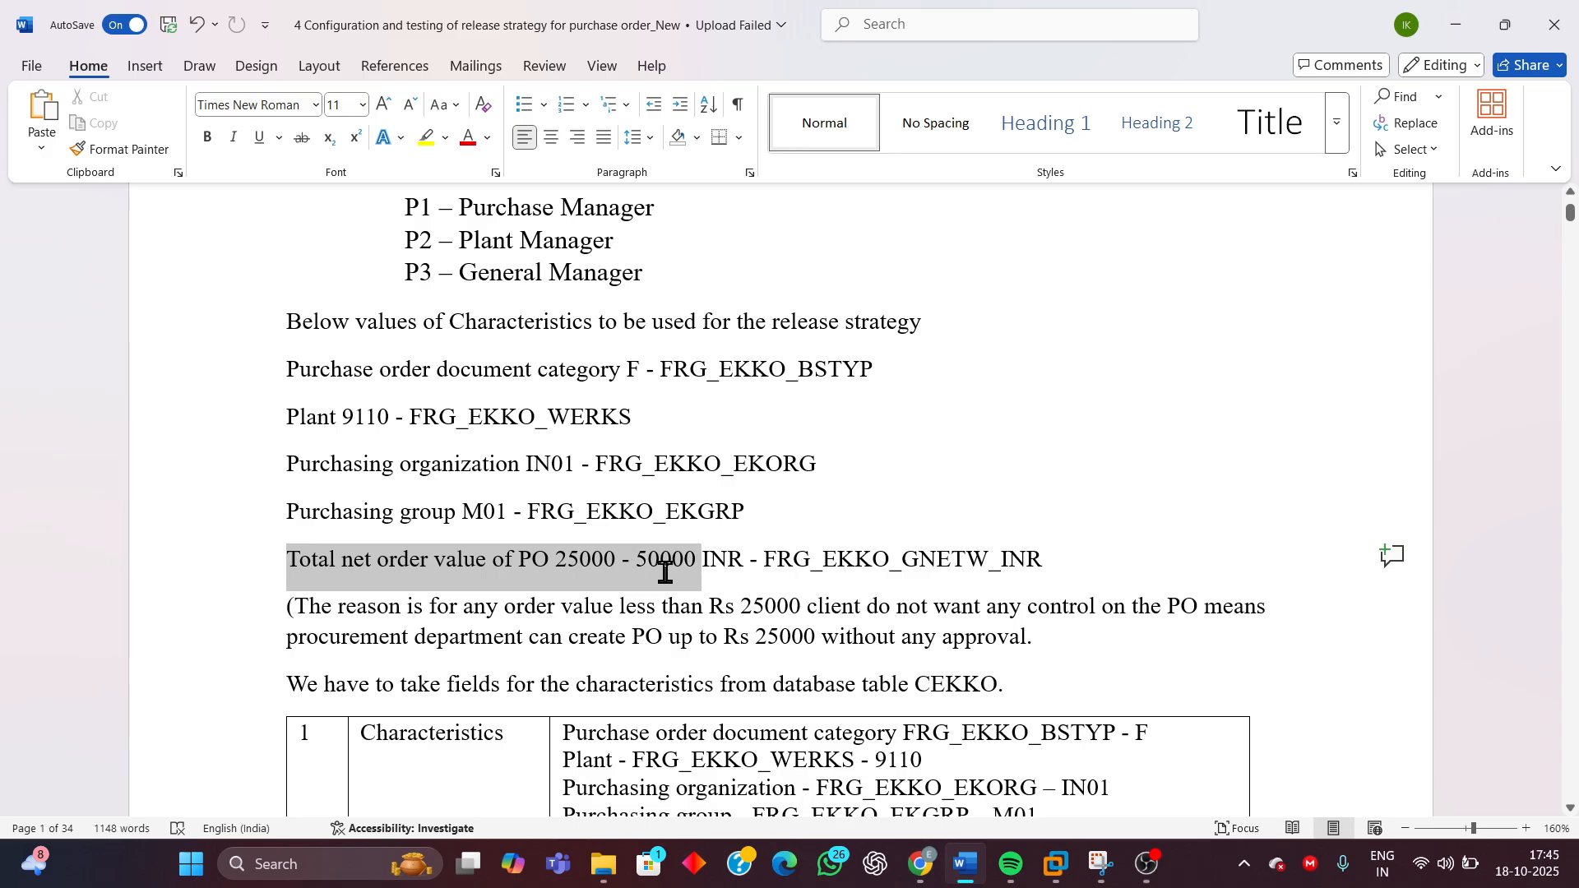
{"action": "left_click", "coordinate": [676, 576]}
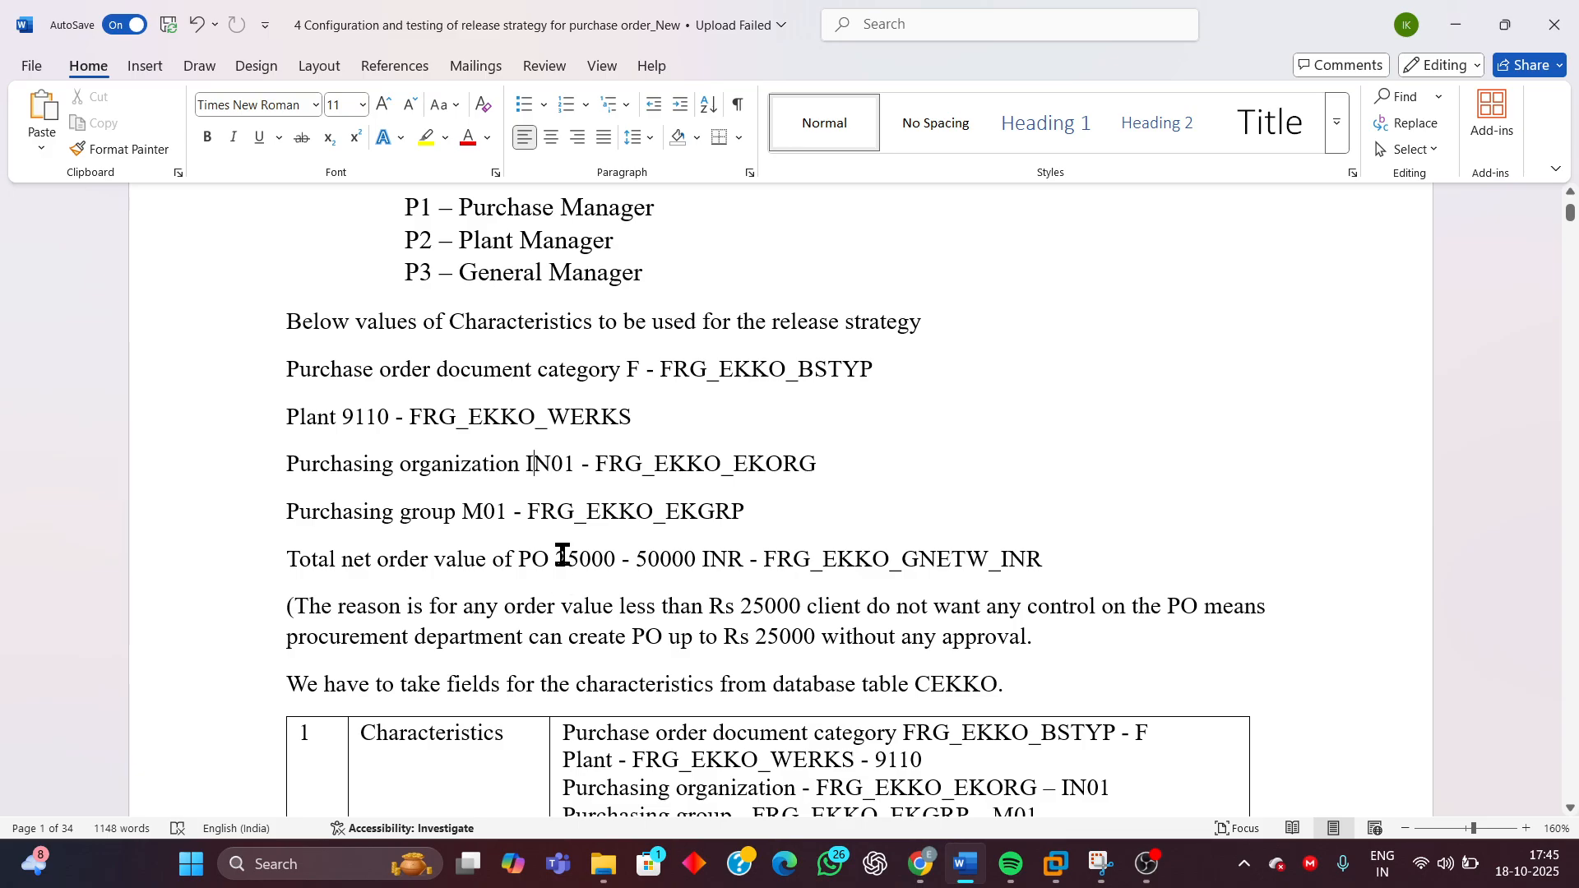
{"action": "left_click_drag", "start_coordinate": [561, 558], "coordinate": [674, 558]}
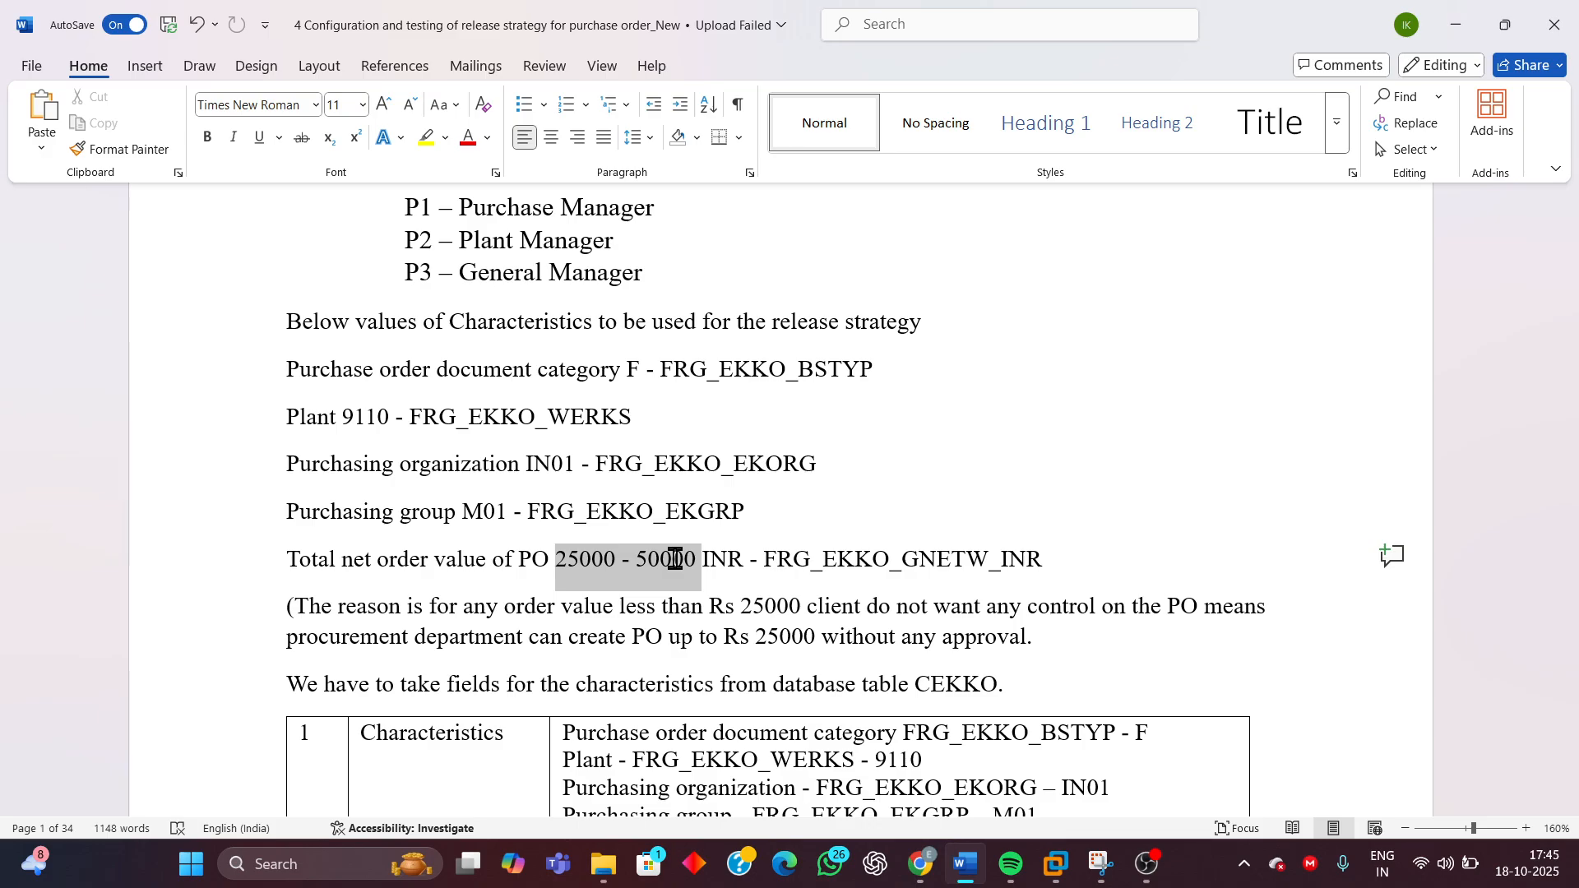
{"action": "left_click_drag", "start_coordinate": [675, 559], "coordinate": [675, 559]}
Scroll through the characteristics table and the testing release strategy section with its test cases
{"action": "scroll", "coordinate": [390, 370], "scroll_direction": "up", "scroll_amount": 2}
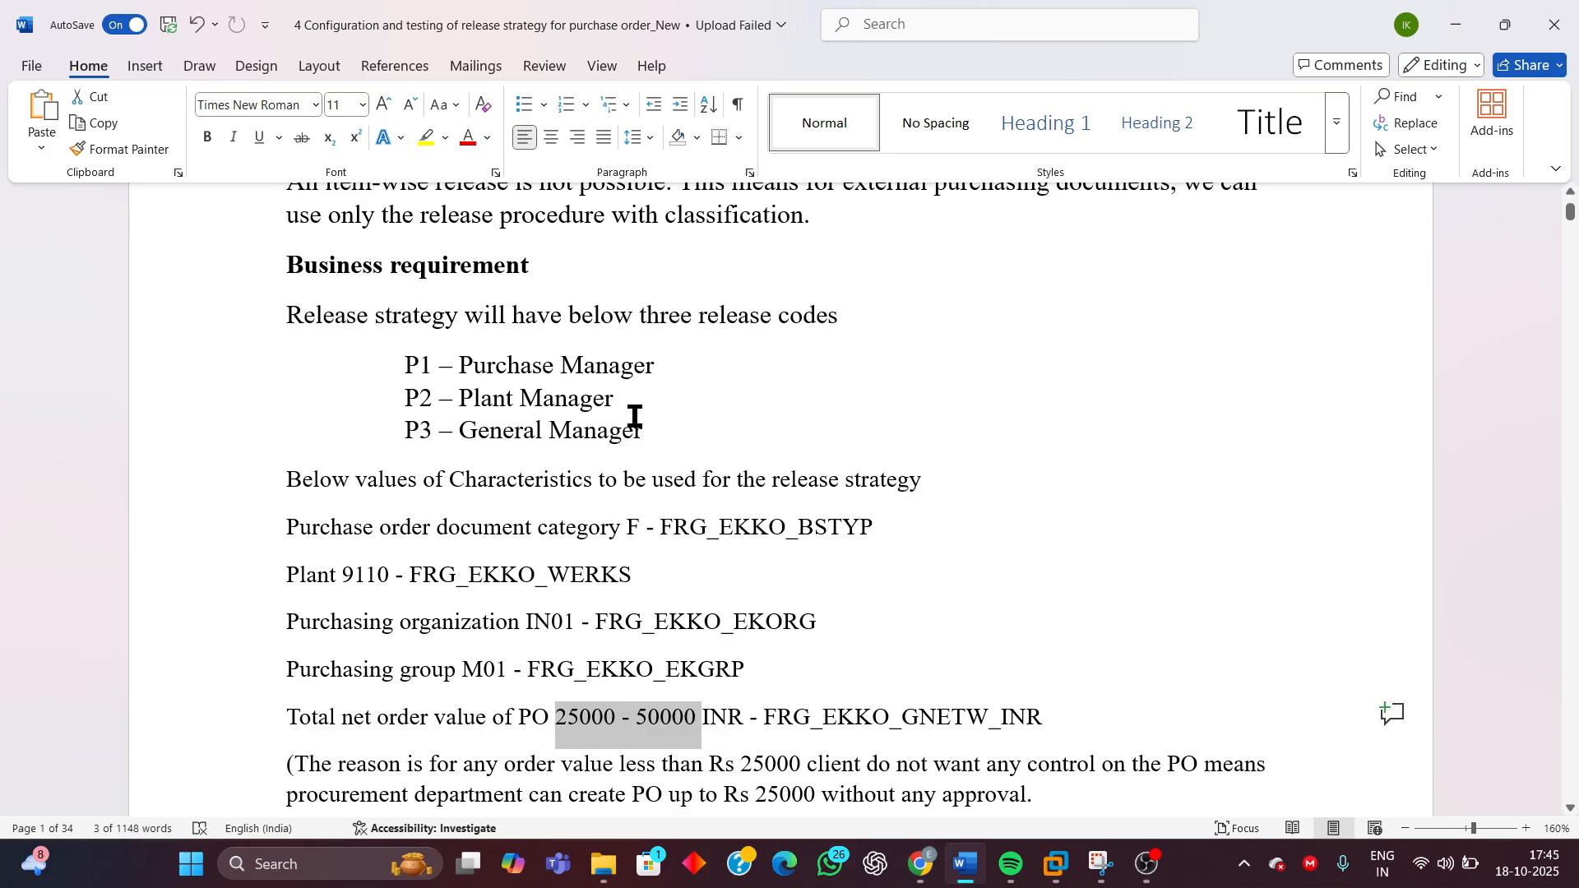
{"action": "scroll", "coordinate": [1233, 551], "scroll_direction": "down", "scroll_amount": 3}
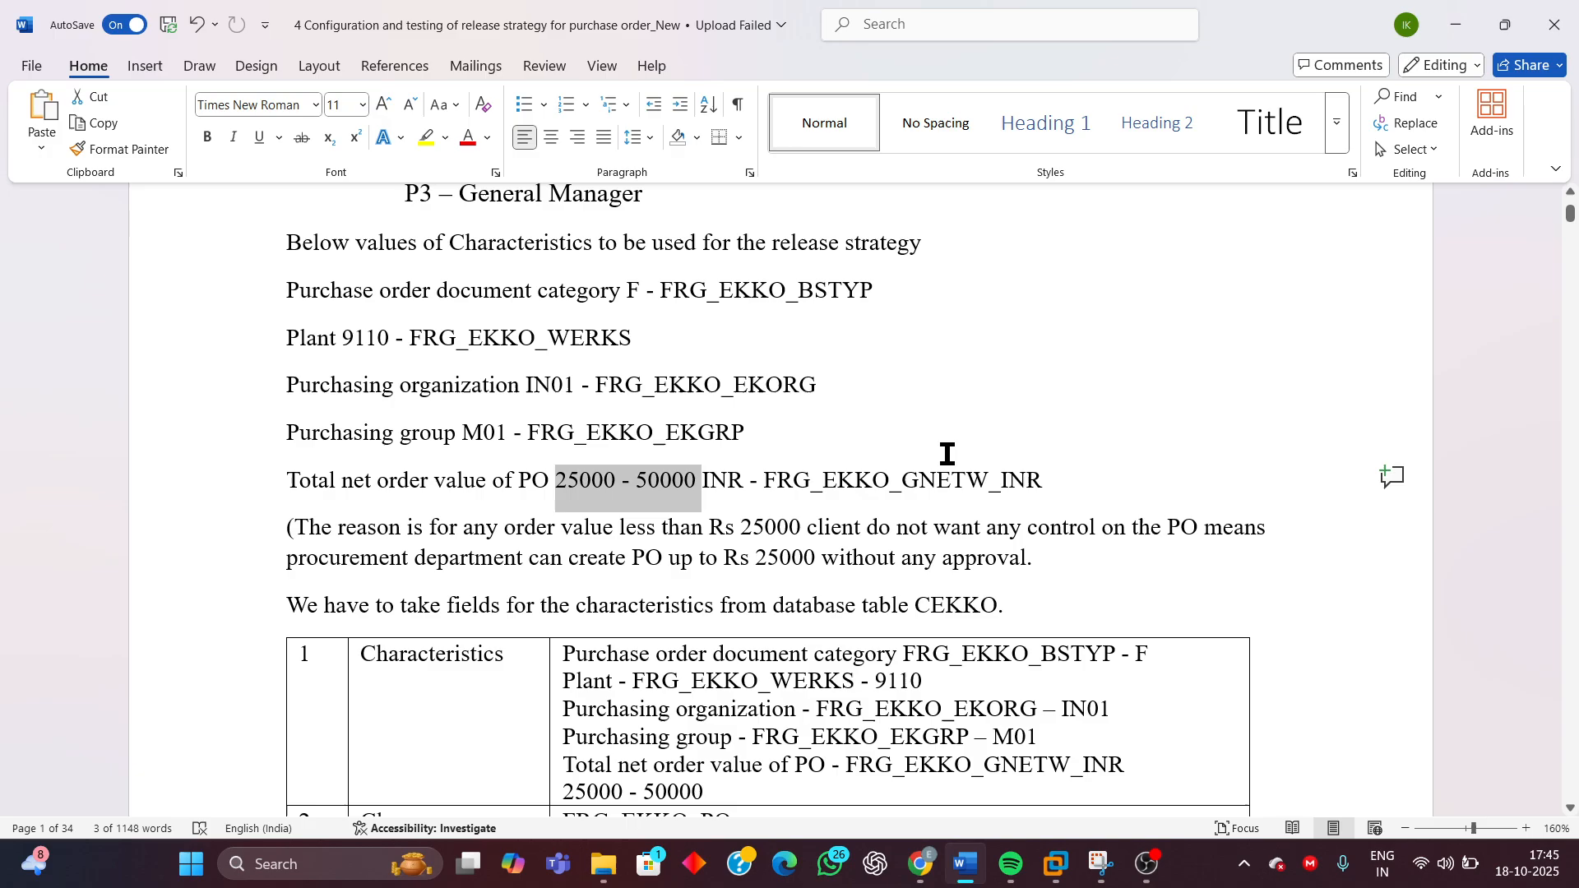
{"action": "scroll", "coordinate": [946, 469], "scroll_direction": "down", "scroll_amount": 3}
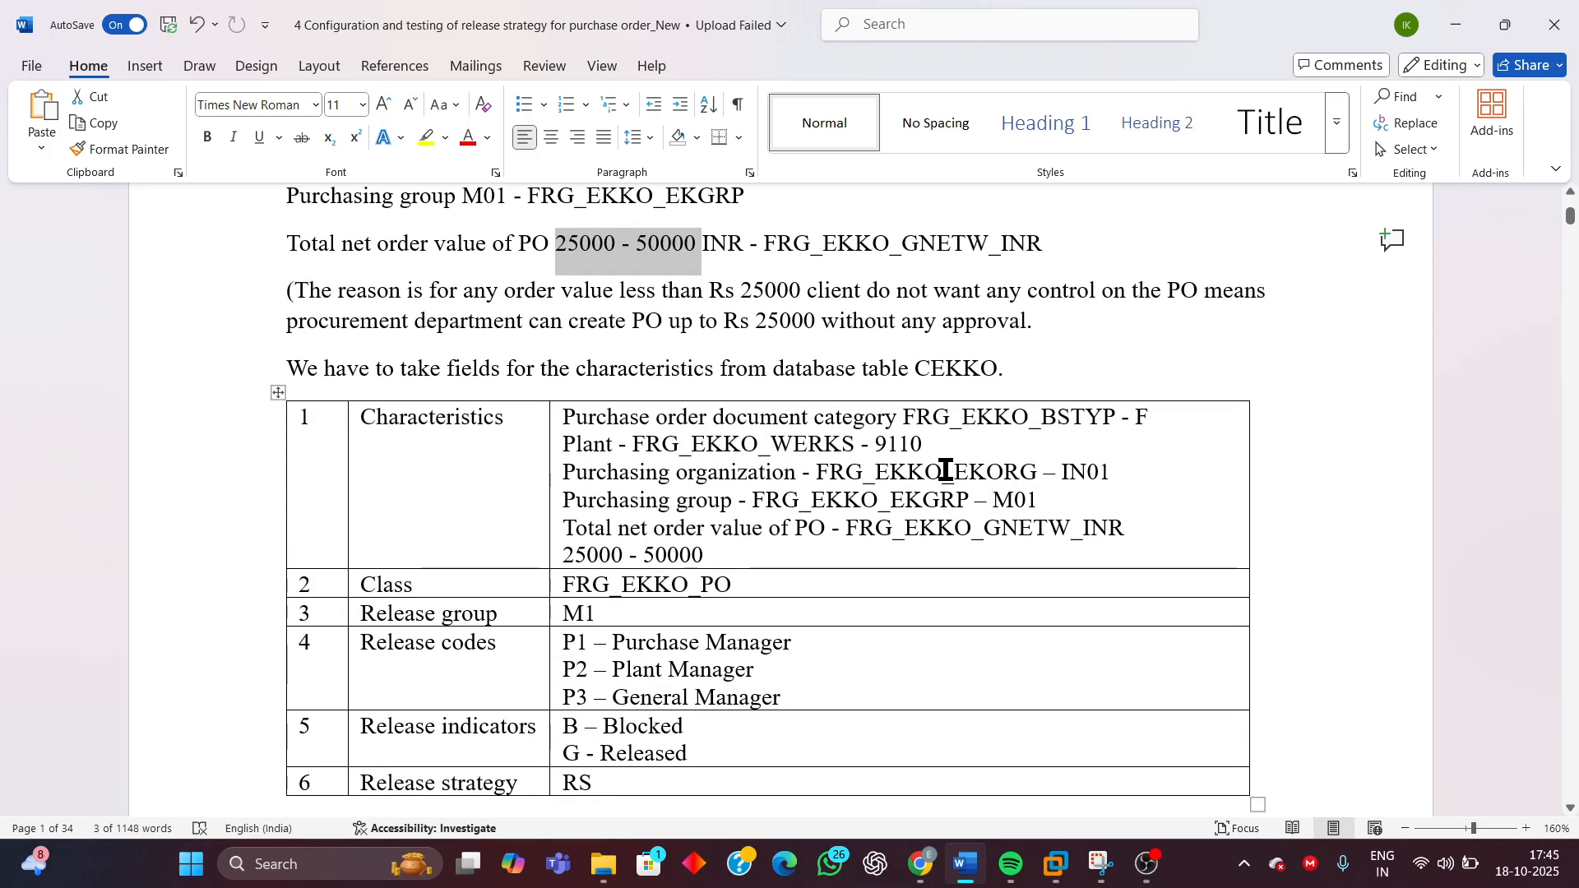
{"action": "scroll", "coordinate": [954, 606], "scroll_direction": "down", "scroll_amount": 4}
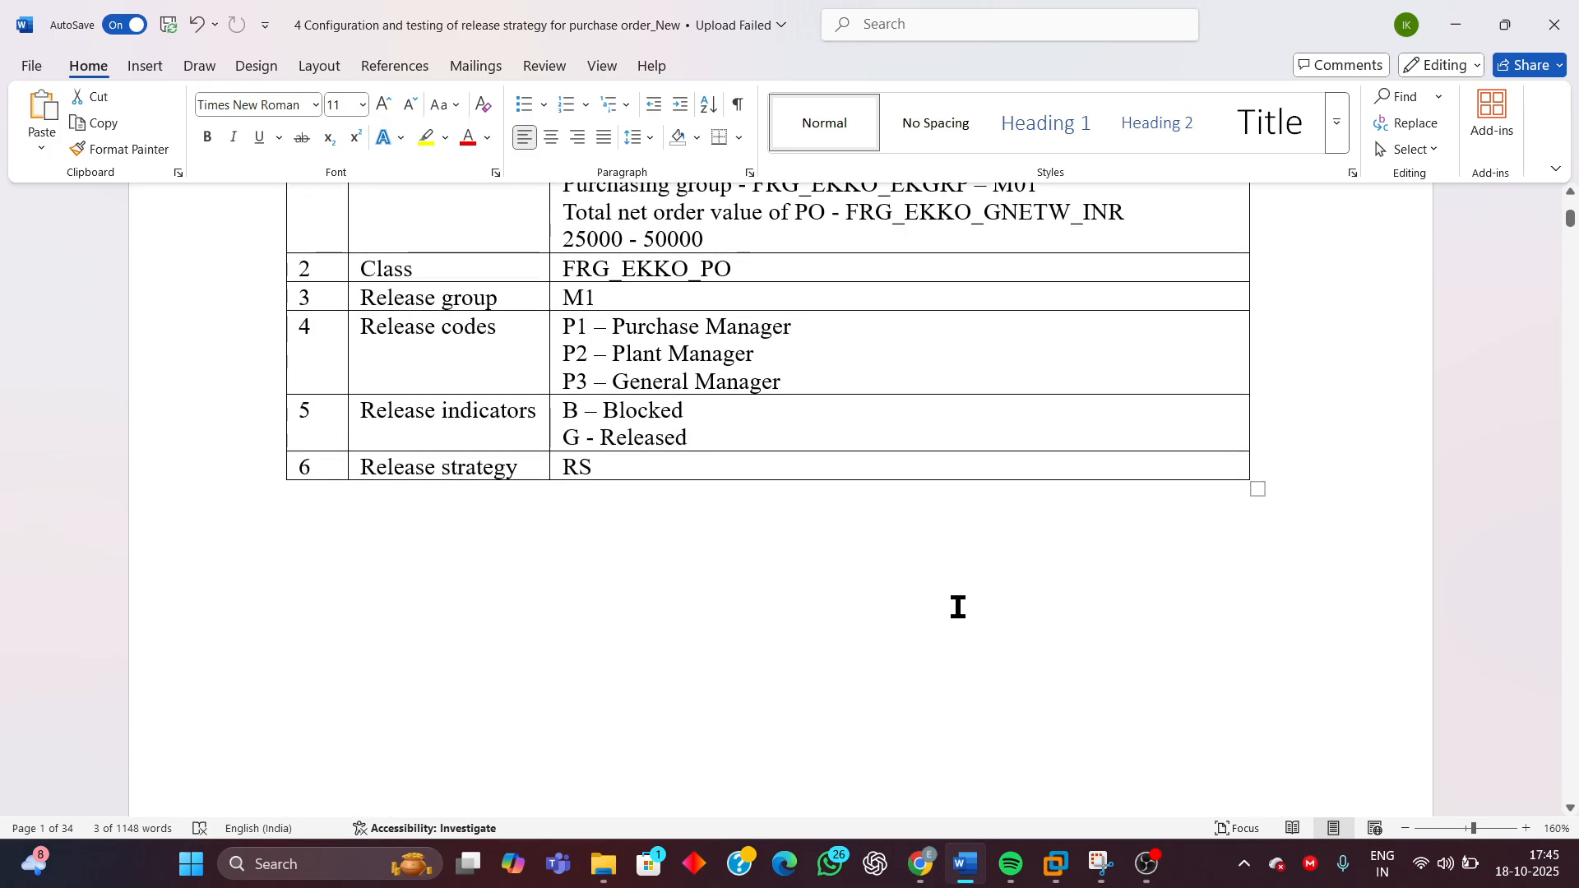
{"action": "scroll", "coordinate": [959, 607], "scroll_direction": "down", "scroll_amount": 4}
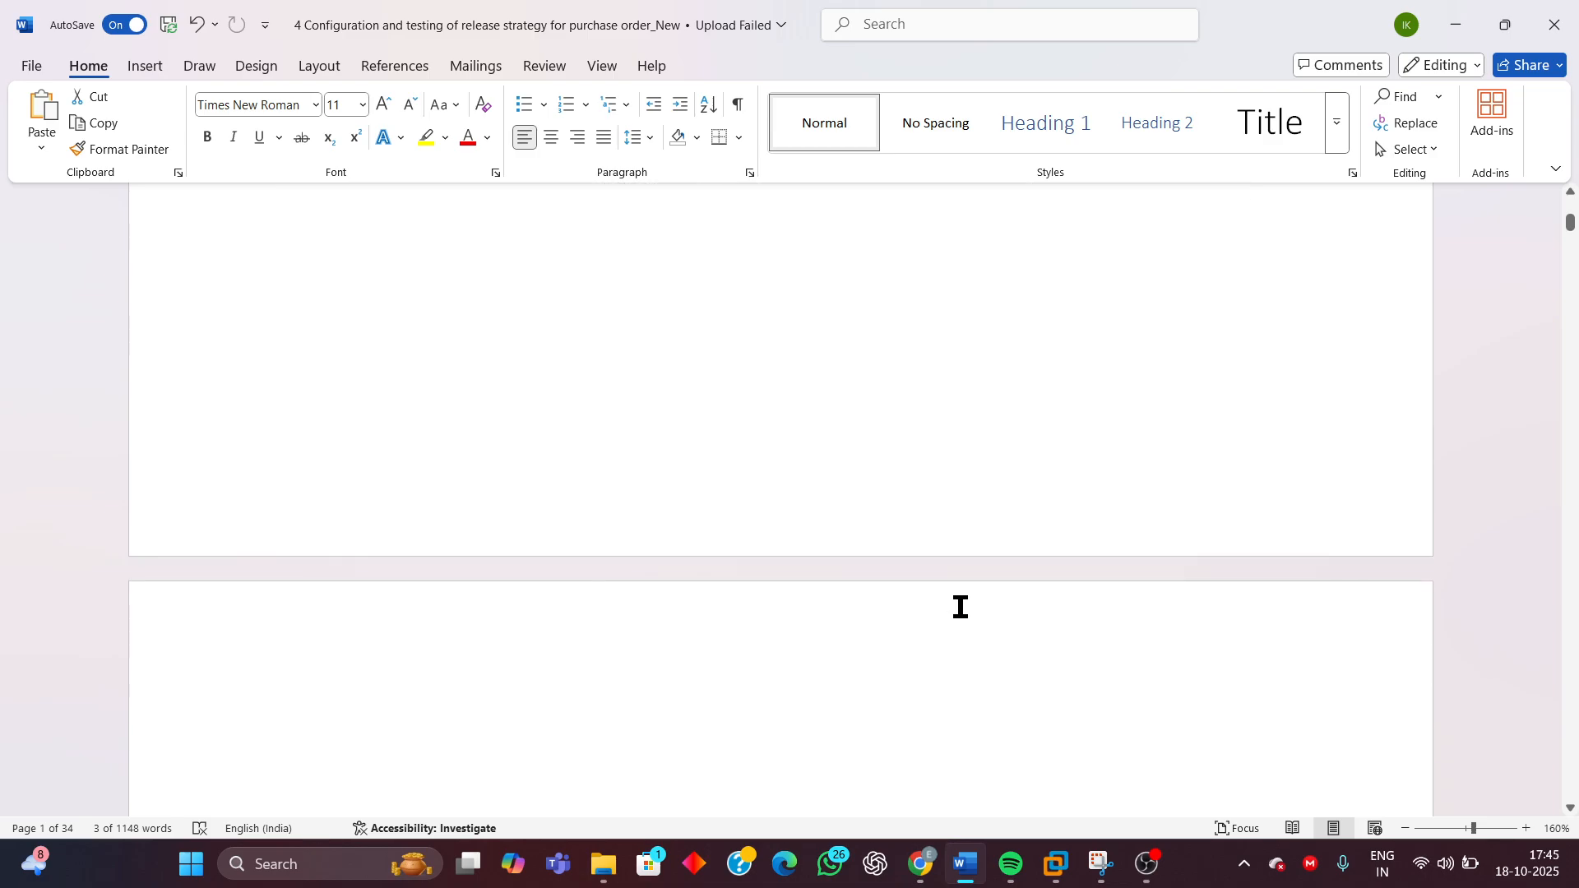
{"action": "scroll", "coordinate": [960, 607], "scroll_direction": "down", "scroll_amount": 8}
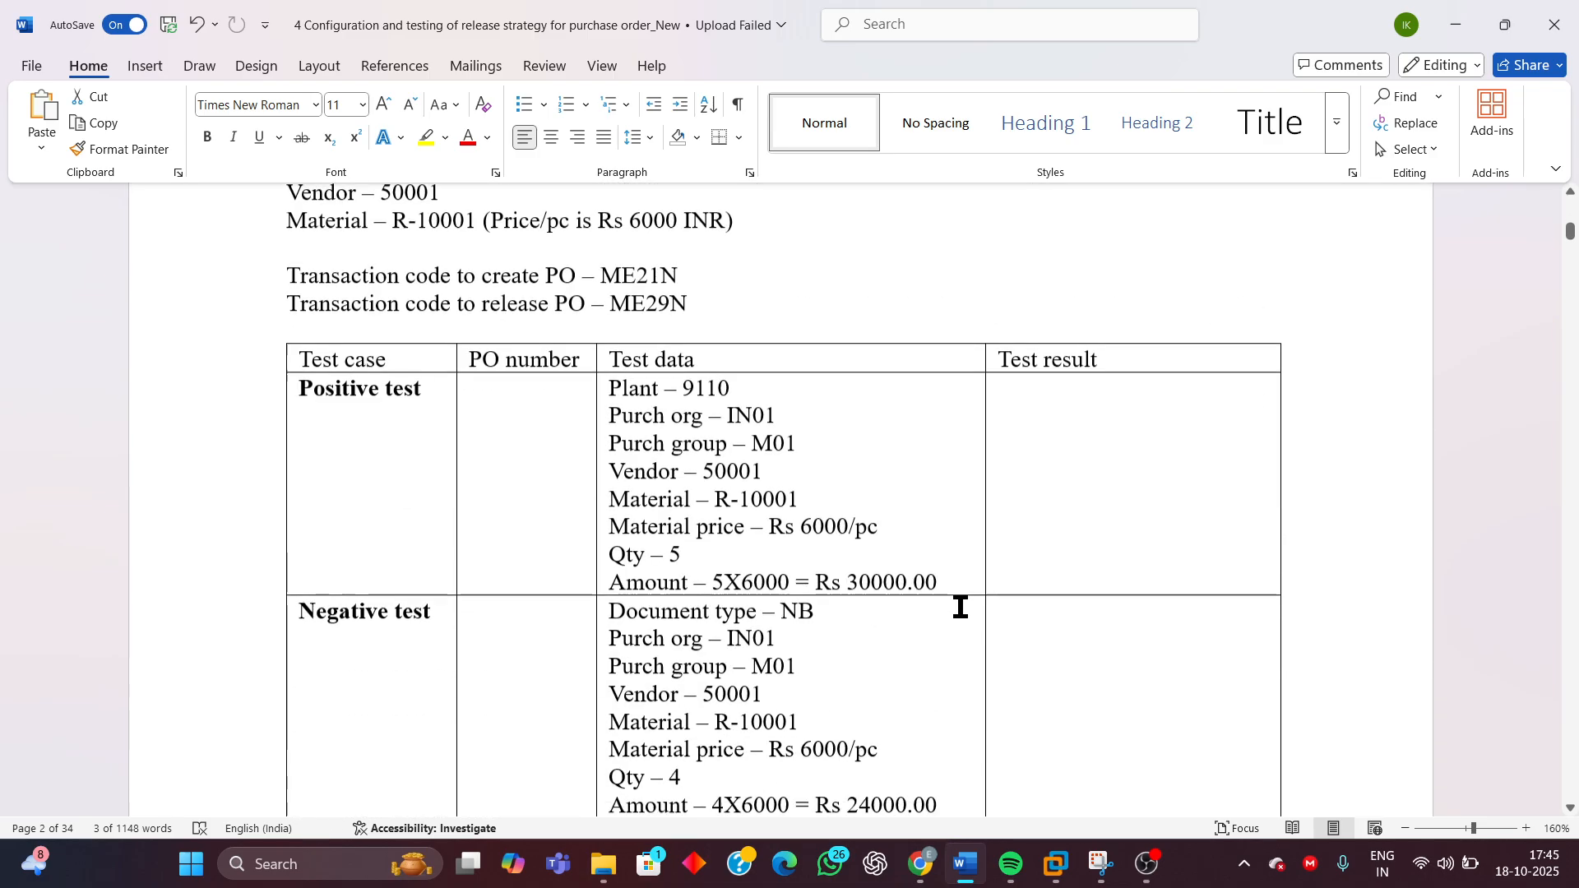
{"action": "scroll", "coordinate": [958, 607], "scroll_direction": "down", "scroll_amount": 3}
{"action": "scroll", "coordinate": [956, 606], "scroll_direction": "up", "scroll_amount": 6}
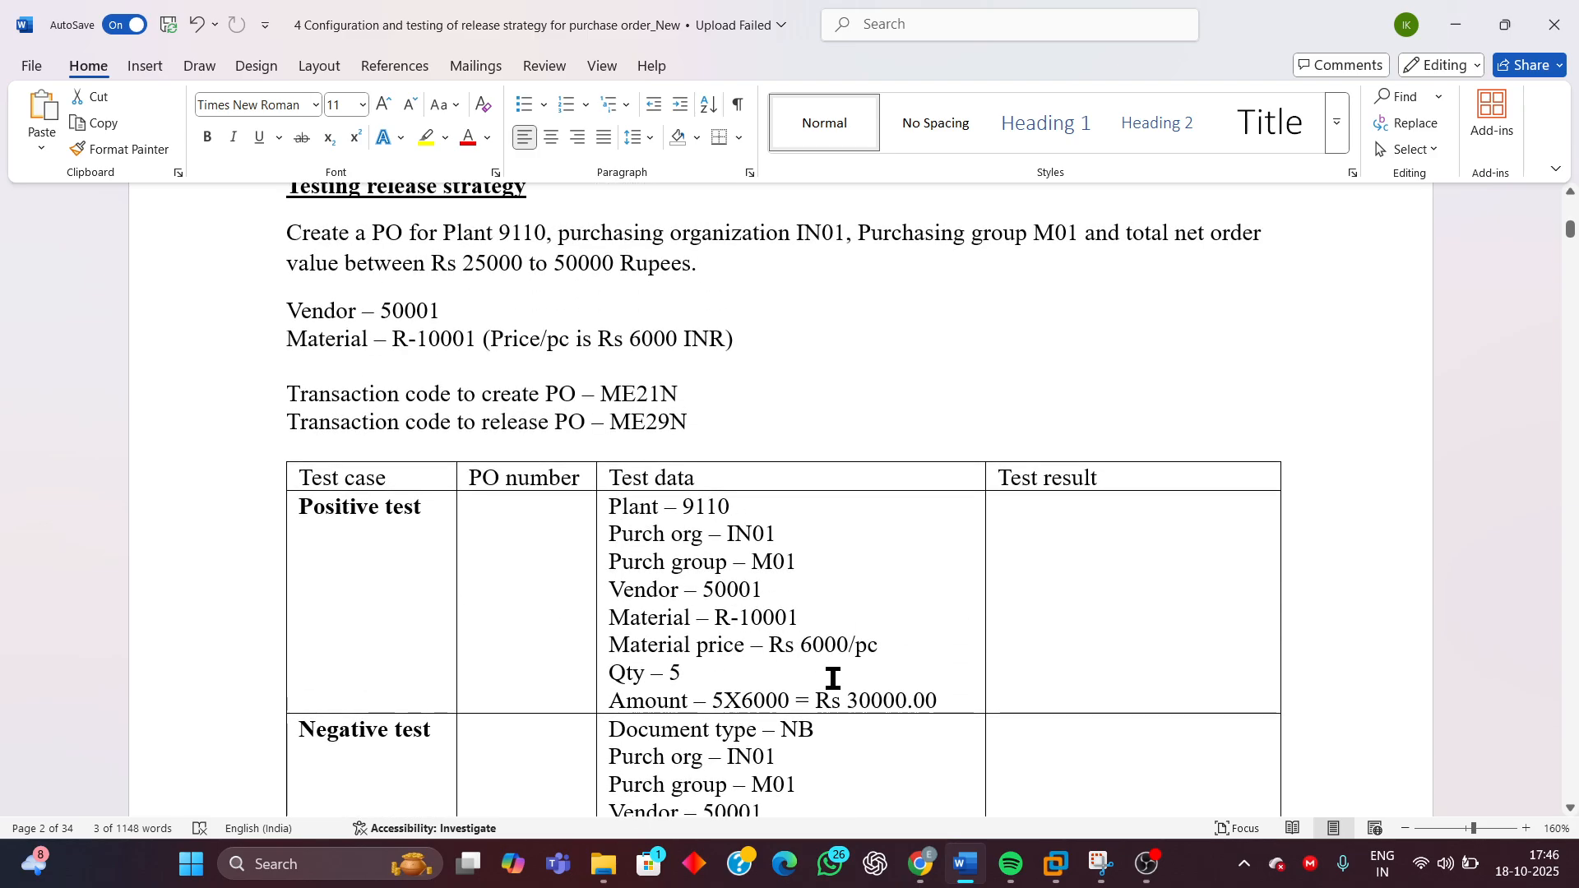
{"action": "scroll", "coordinate": [833, 678], "scroll_direction": "down", "scroll_amount": 3}
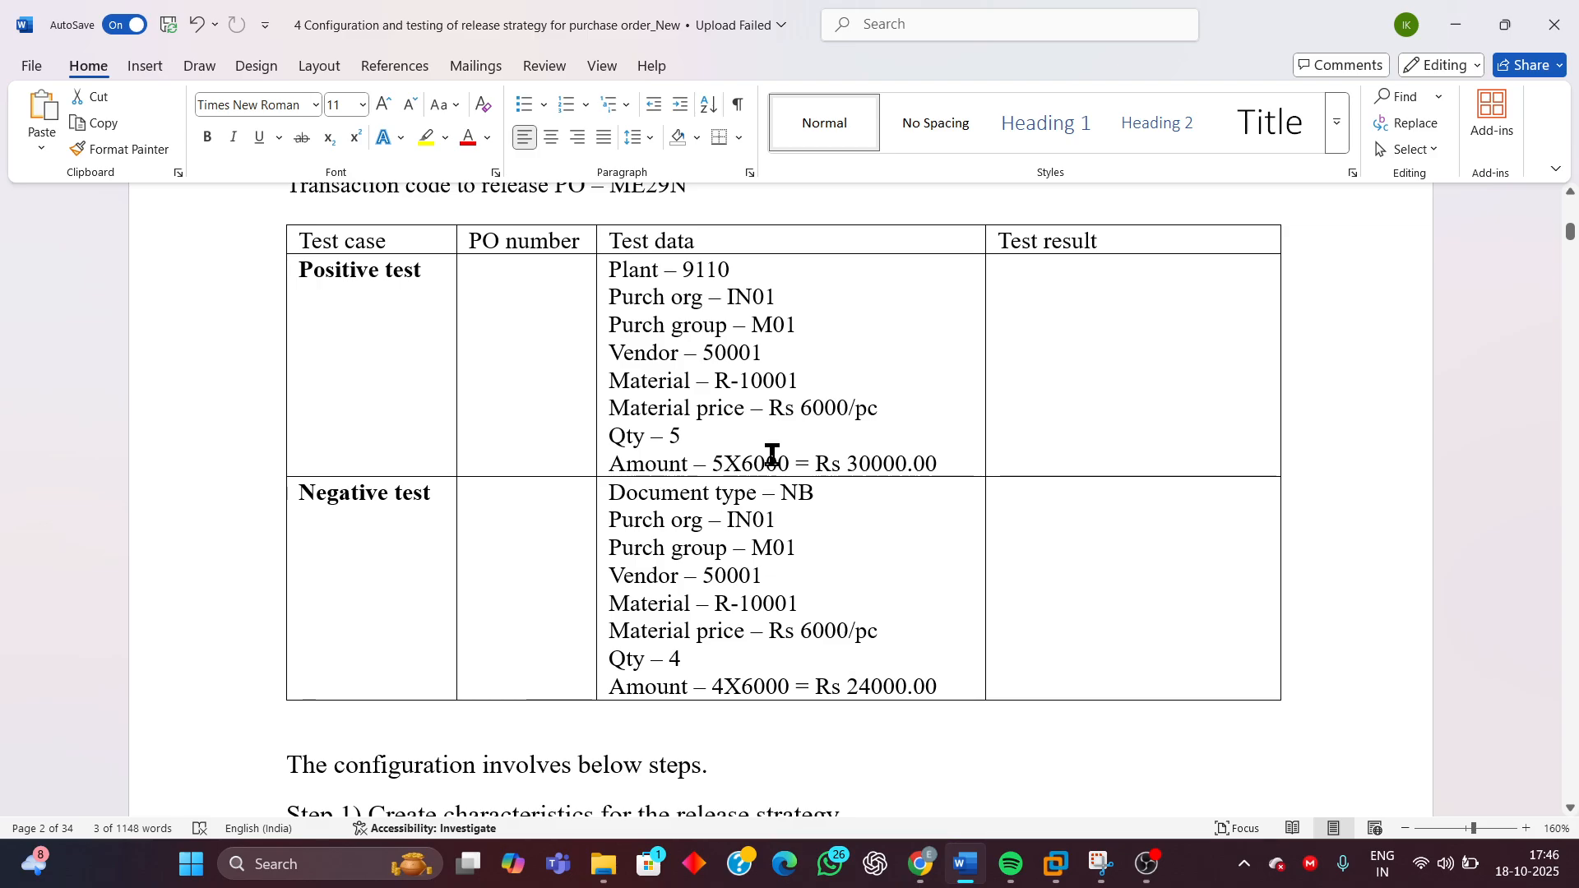
{"action": "scroll", "coordinate": [959, 483], "scroll_direction": "up", "scroll_amount": 4}
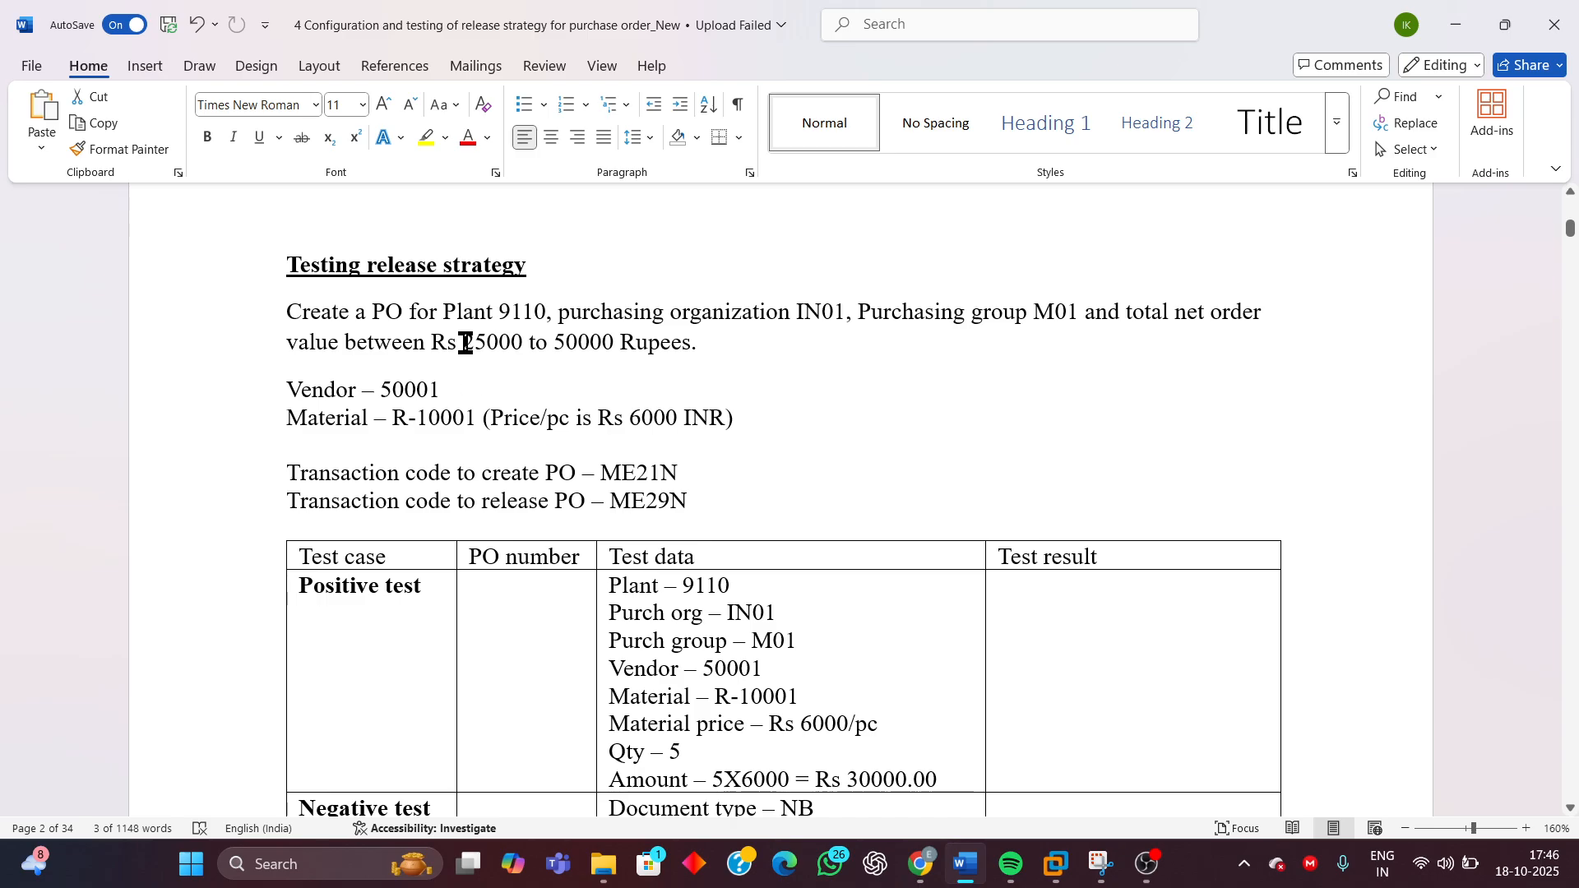
Highlight the 25000 to 50000 value range in the testing instructions, then clear the selection
{"action": "left_click_drag", "start_coordinate": [465, 342], "coordinate": [591, 349]}
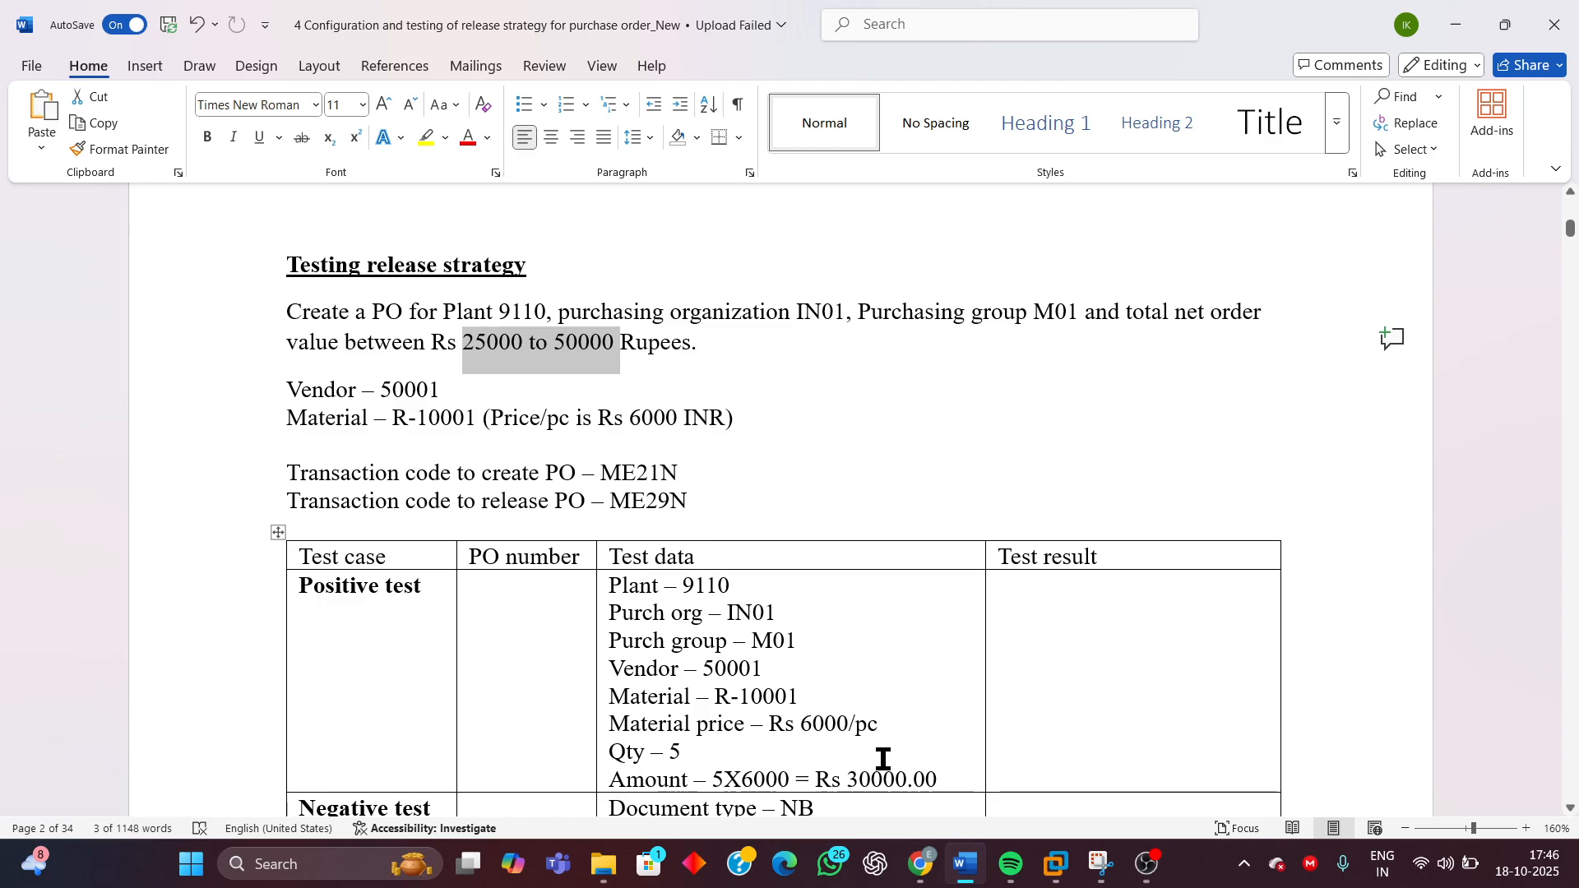
{"action": "scroll", "coordinate": [882, 758], "scroll_direction": "down", "scroll_amount": 3}
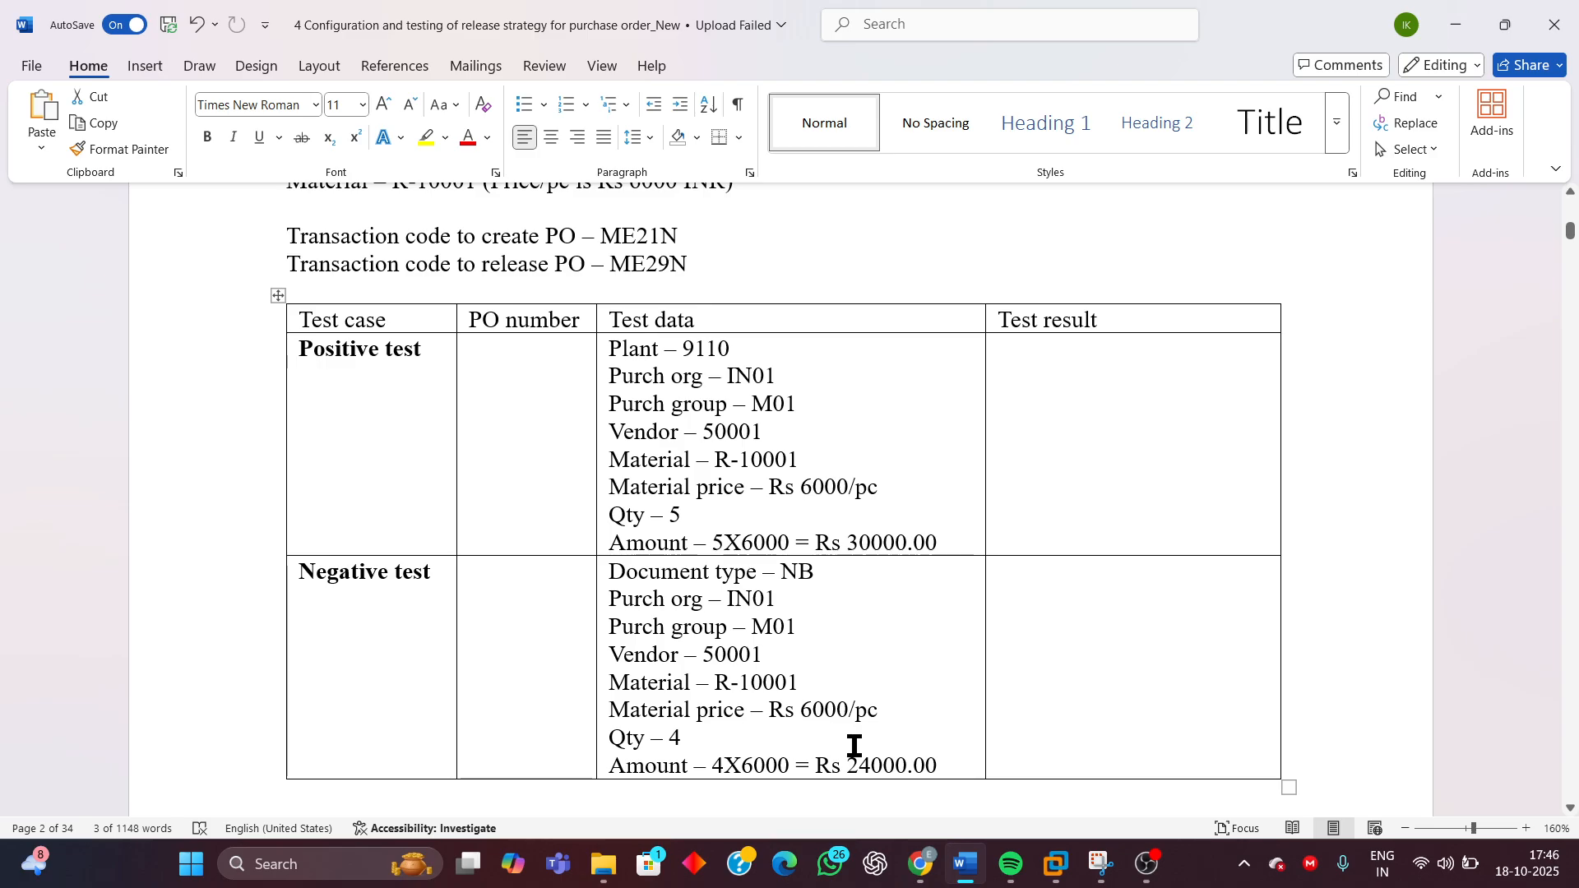
{"action": "scroll", "coordinate": [915, 650], "scroll_direction": "up", "scroll_amount": 4}
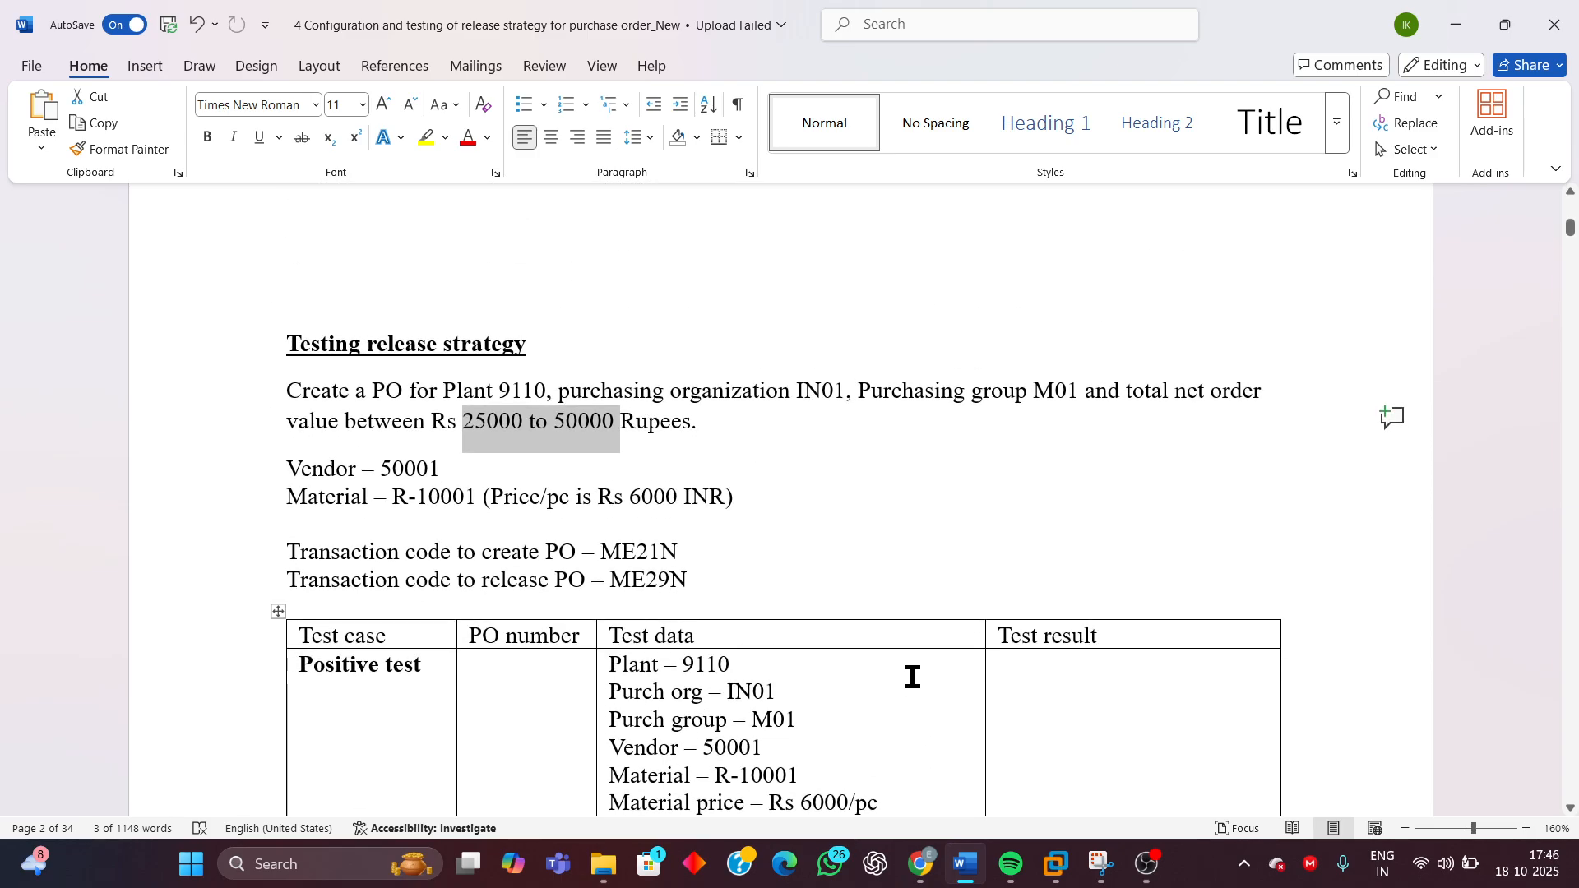
{"action": "left_click", "coordinate": [496, 427]}
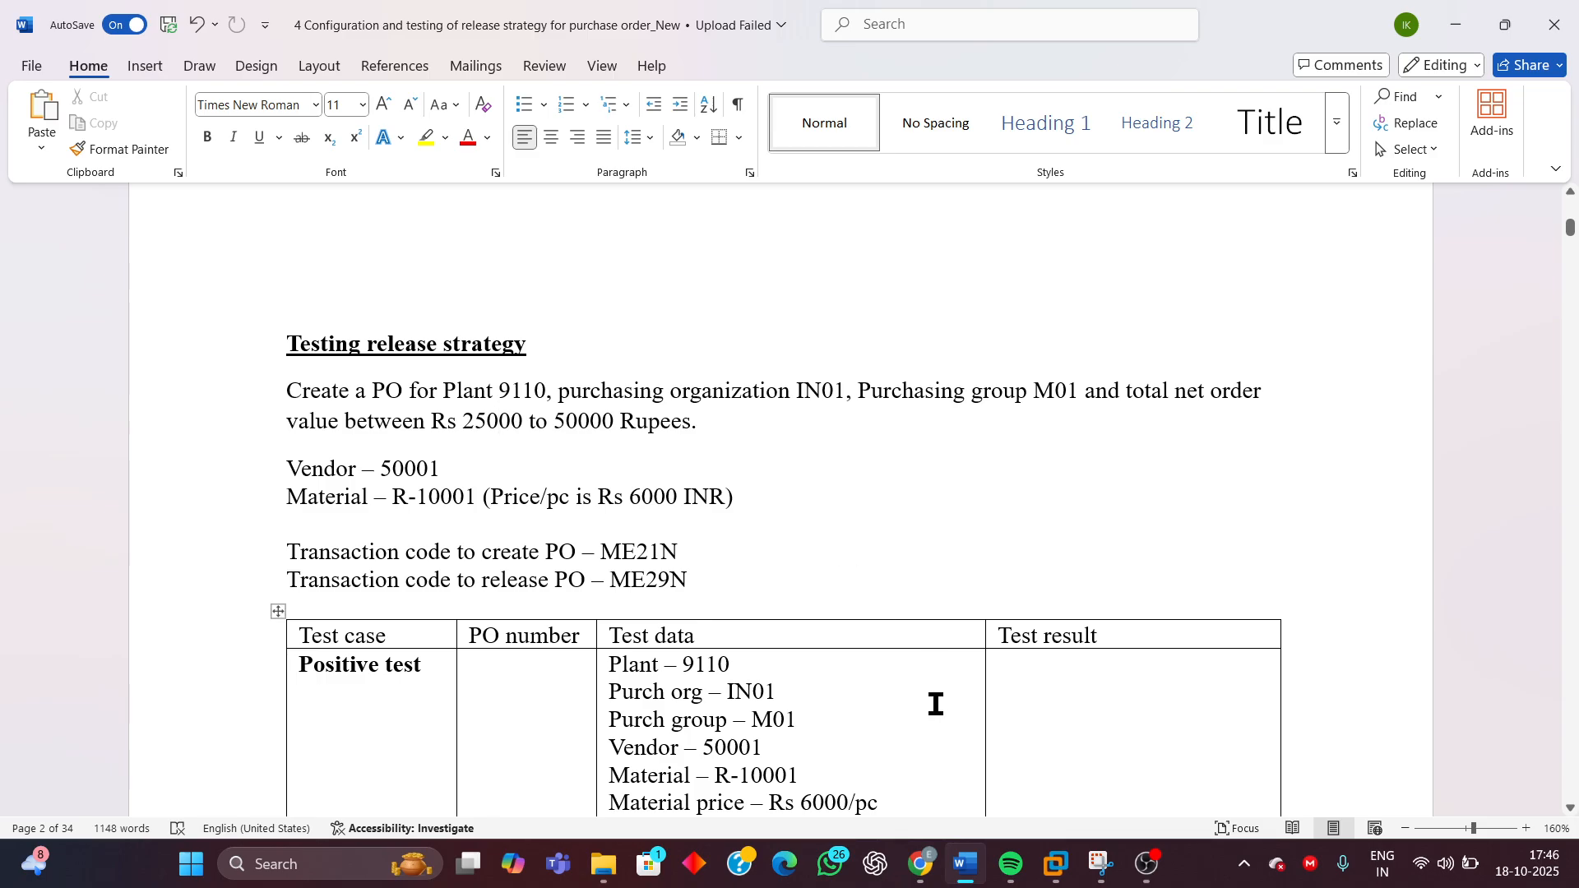
Scroll to the list of configuration steps and highlight Step 1 about creating characteristics
{"action": "scroll", "coordinate": [913, 758], "scroll_direction": "down", "scroll_amount": 4}
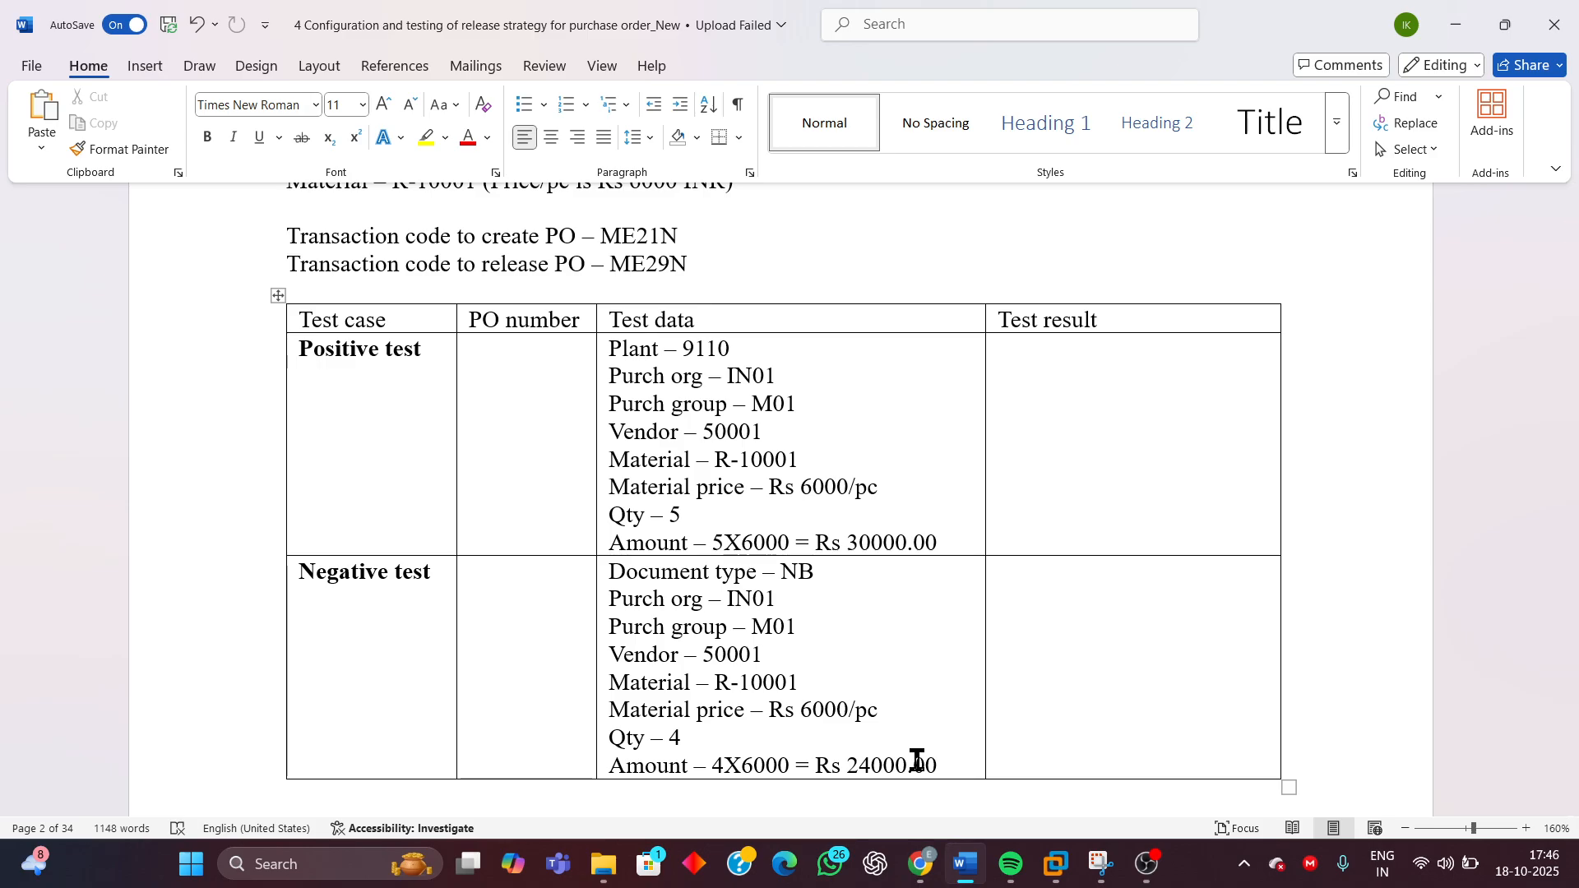
{"action": "scroll", "coordinate": [1045, 608], "scroll_direction": "down", "scroll_amount": 5}
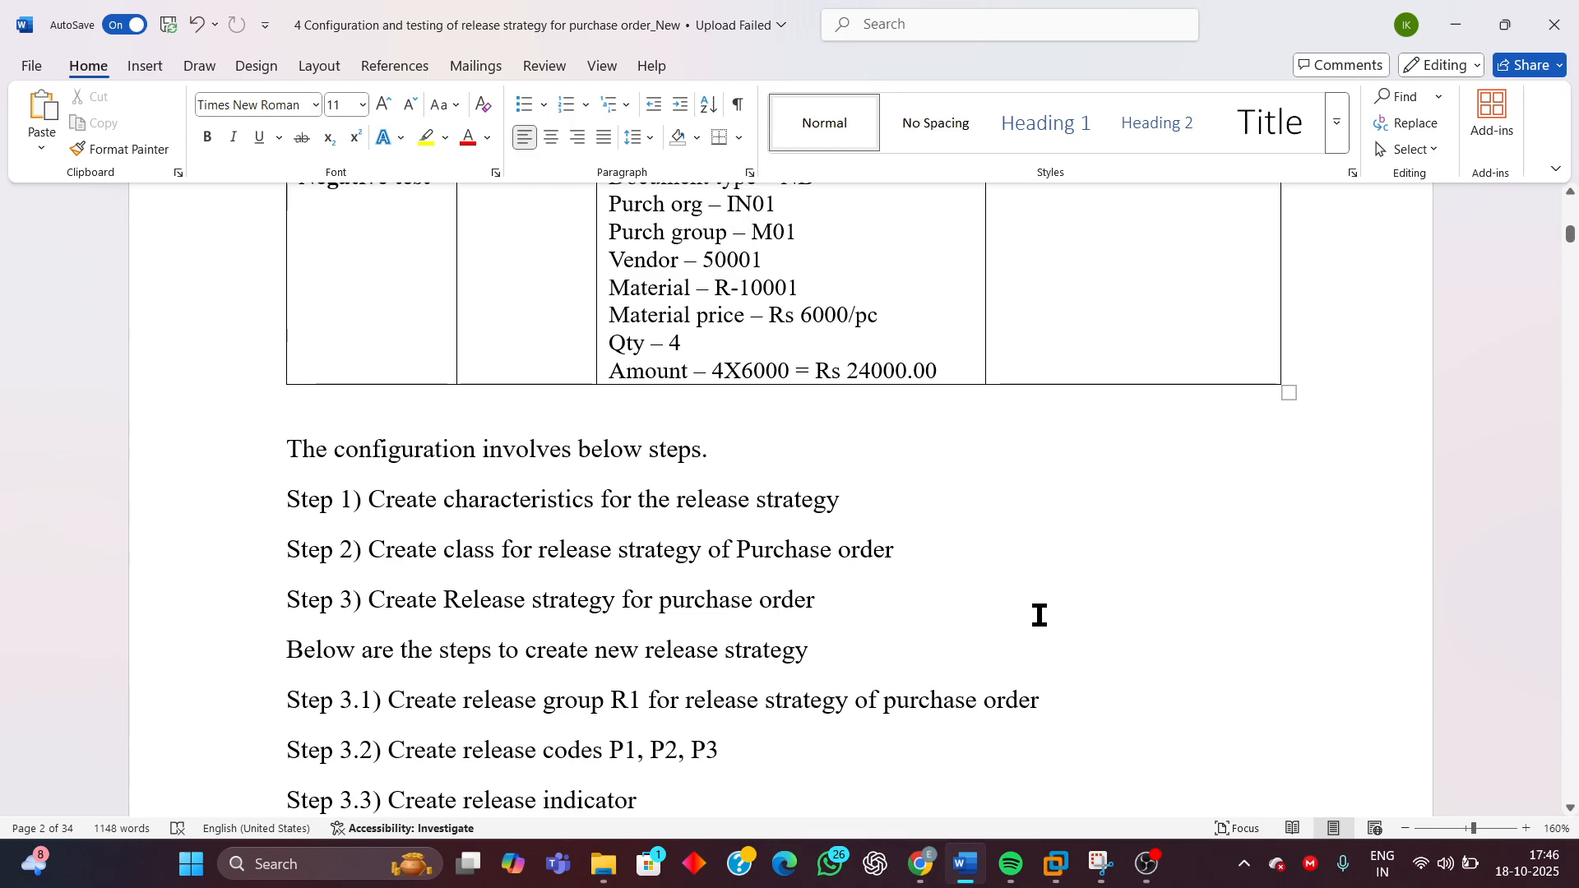
{"action": "scroll", "coordinate": [1029, 617], "scroll_direction": "down", "scroll_amount": 3}
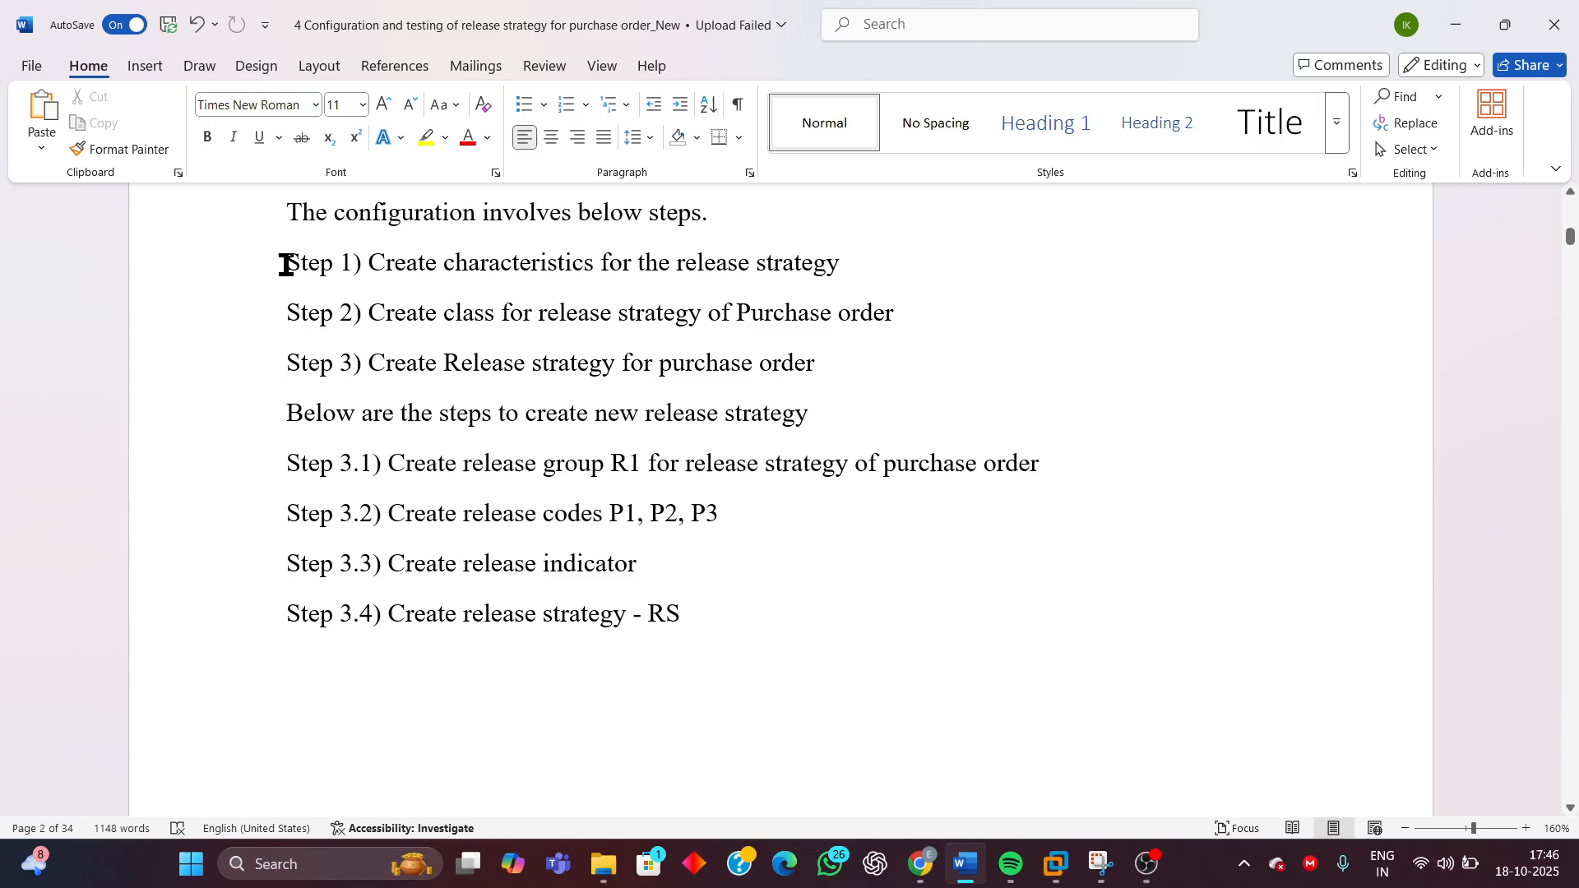
{"action": "left_click_drag", "start_coordinate": [287, 265], "coordinate": [910, 280]}
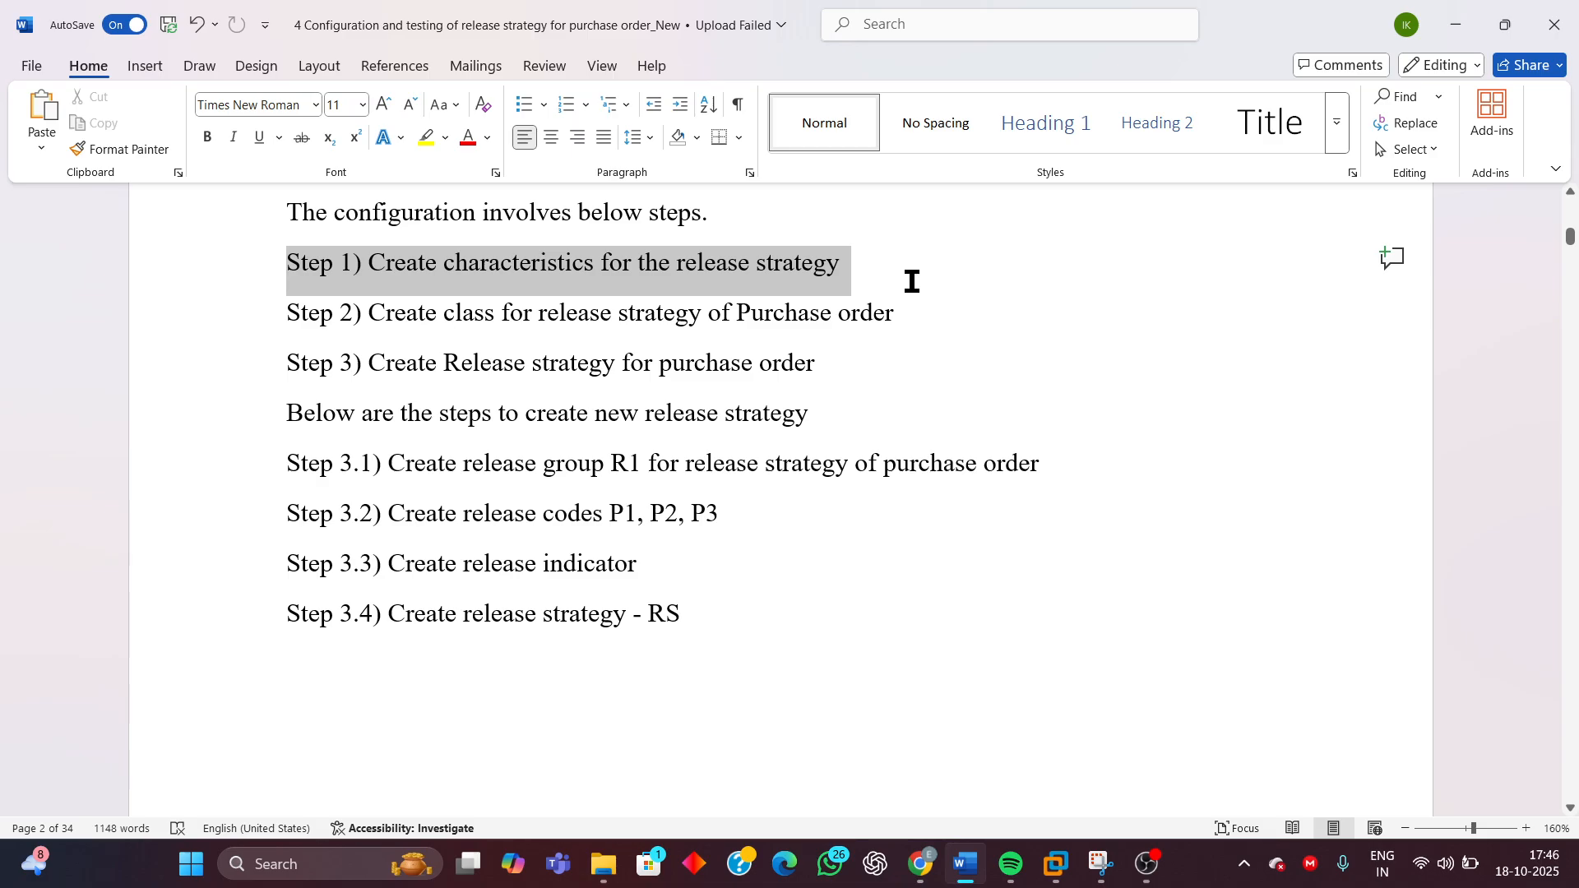
{"action": "left_click_drag", "start_coordinate": [911, 281], "coordinate": [964, 357]}
{"action": "left_click", "coordinate": [808, 585]}
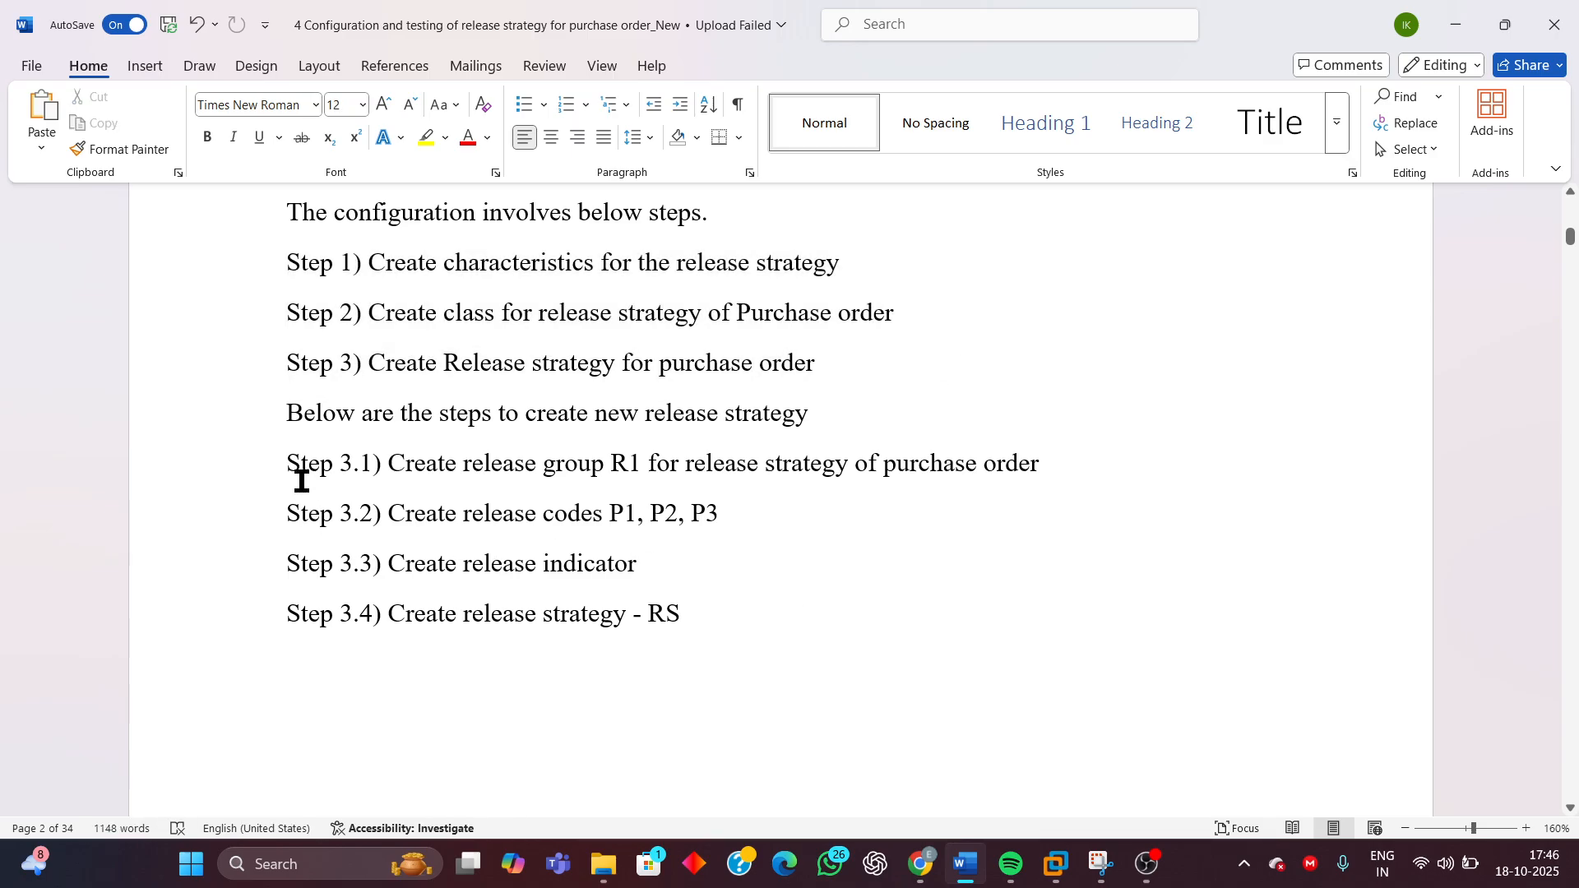
Highlight Step 3.1 about creating release group R1 for the purchase order release strategy, then clear the selection
{"action": "left_click_drag", "start_coordinate": [287, 463], "coordinate": [1038, 481]}
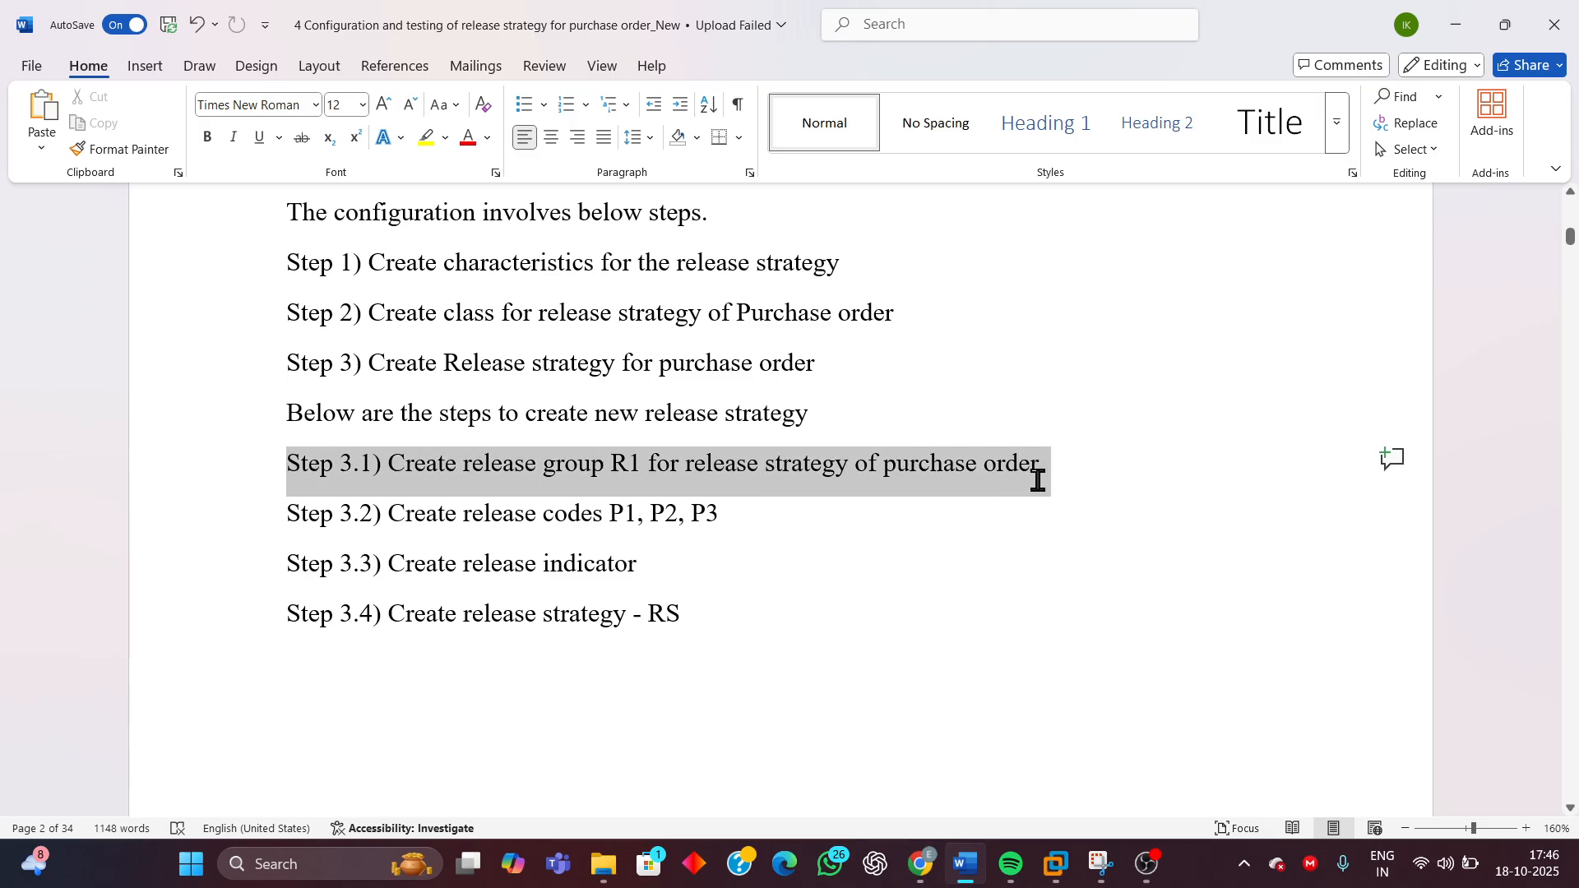
{"action": "left_click_drag", "start_coordinate": [1038, 481], "coordinate": [1070, 603]}
{"action": "left_click", "coordinate": [886, 617]}
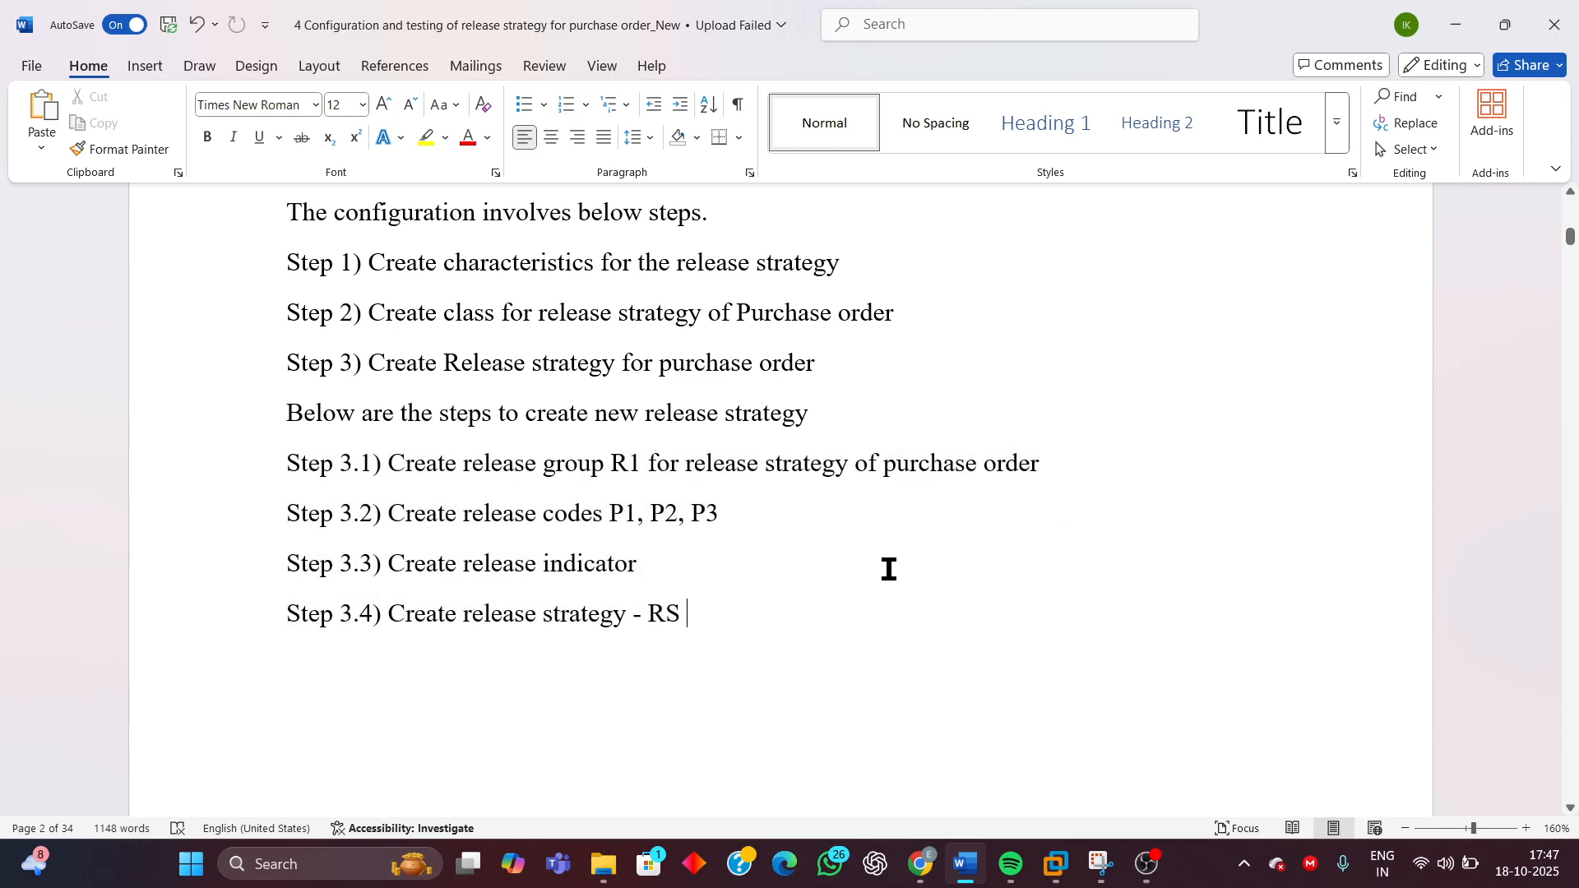
Highlight Step 1 again and scroll back up through the test cases to the characteristics and business requirement text
{"action": "scroll", "coordinate": [768, 480], "scroll_direction": "up", "scroll_amount": 3}
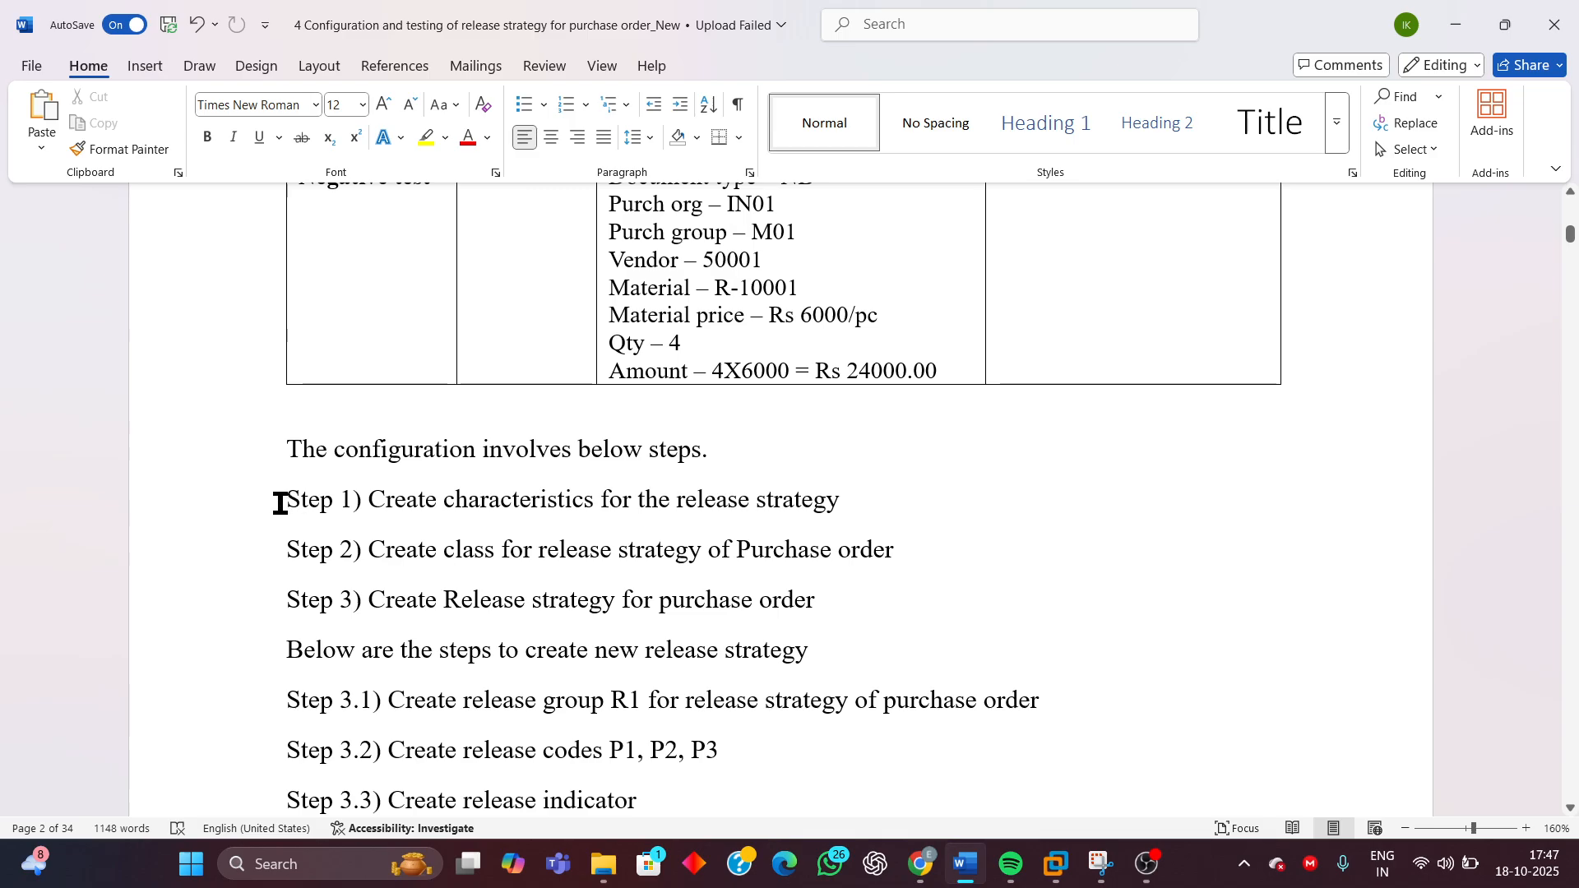
{"action": "left_click_drag", "start_coordinate": [279, 503], "coordinate": [888, 511]}
{"action": "scroll", "coordinate": [1222, 434], "scroll_direction": "up", "scroll_amount": 5}
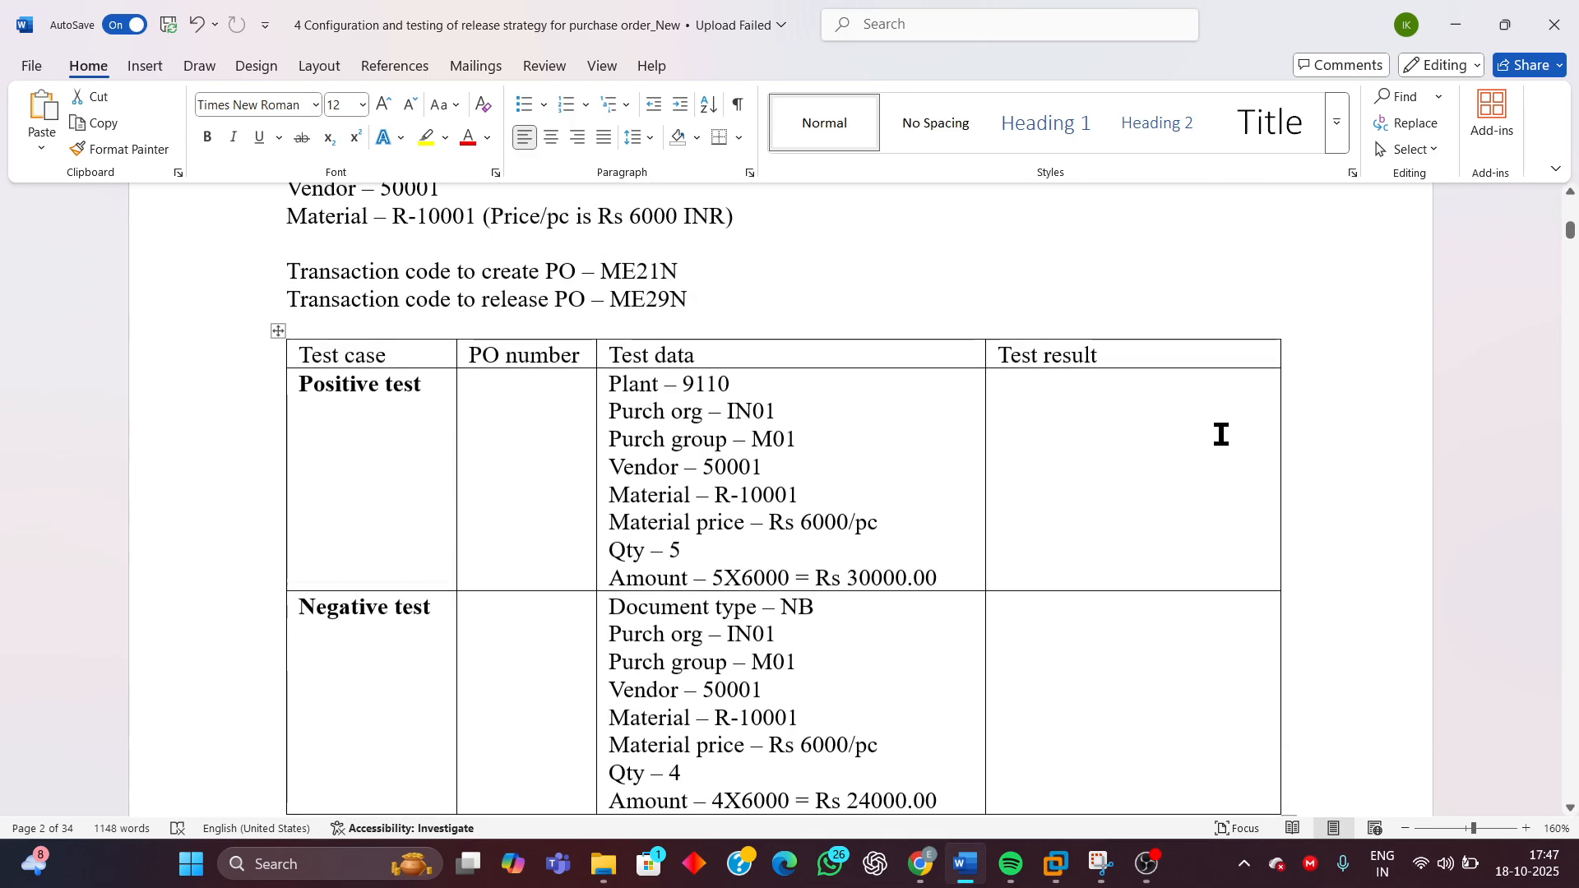
{"action": "scroll", "coordinate": [1221, 434], "scroll_direction": "up", "scroll_amount": 15}
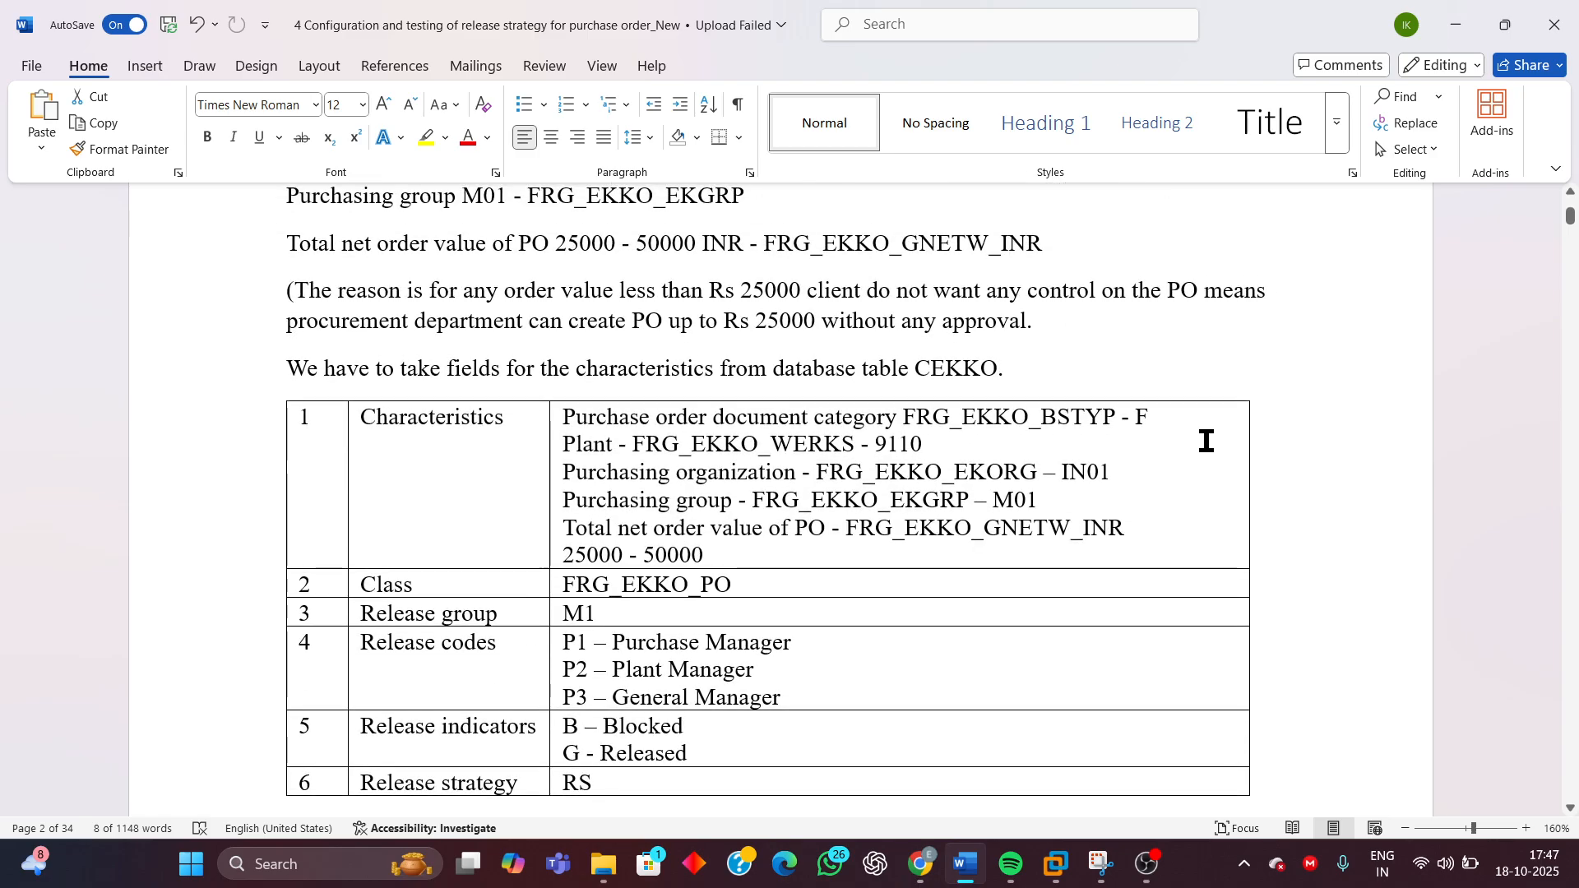
{"action": "scroll", "coordinate": [911, 499], "scroll_direction": "up", "scroll_amount": 6}
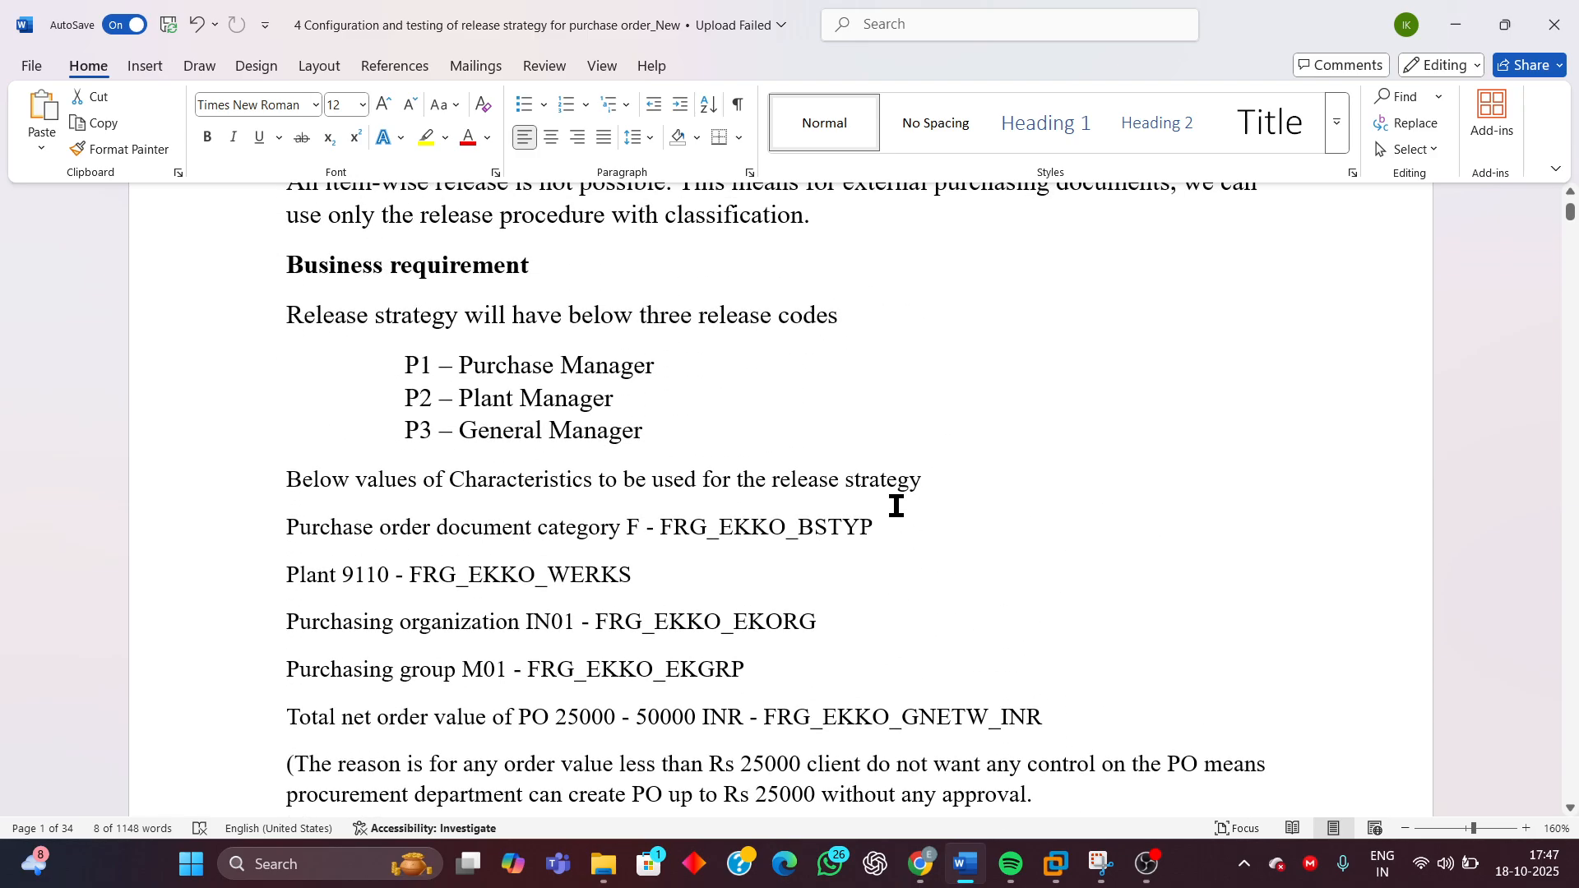
{"action": "scroll", "coordinate": [895, 505], "scroll_direction": "down", "scroll_amount": 7}
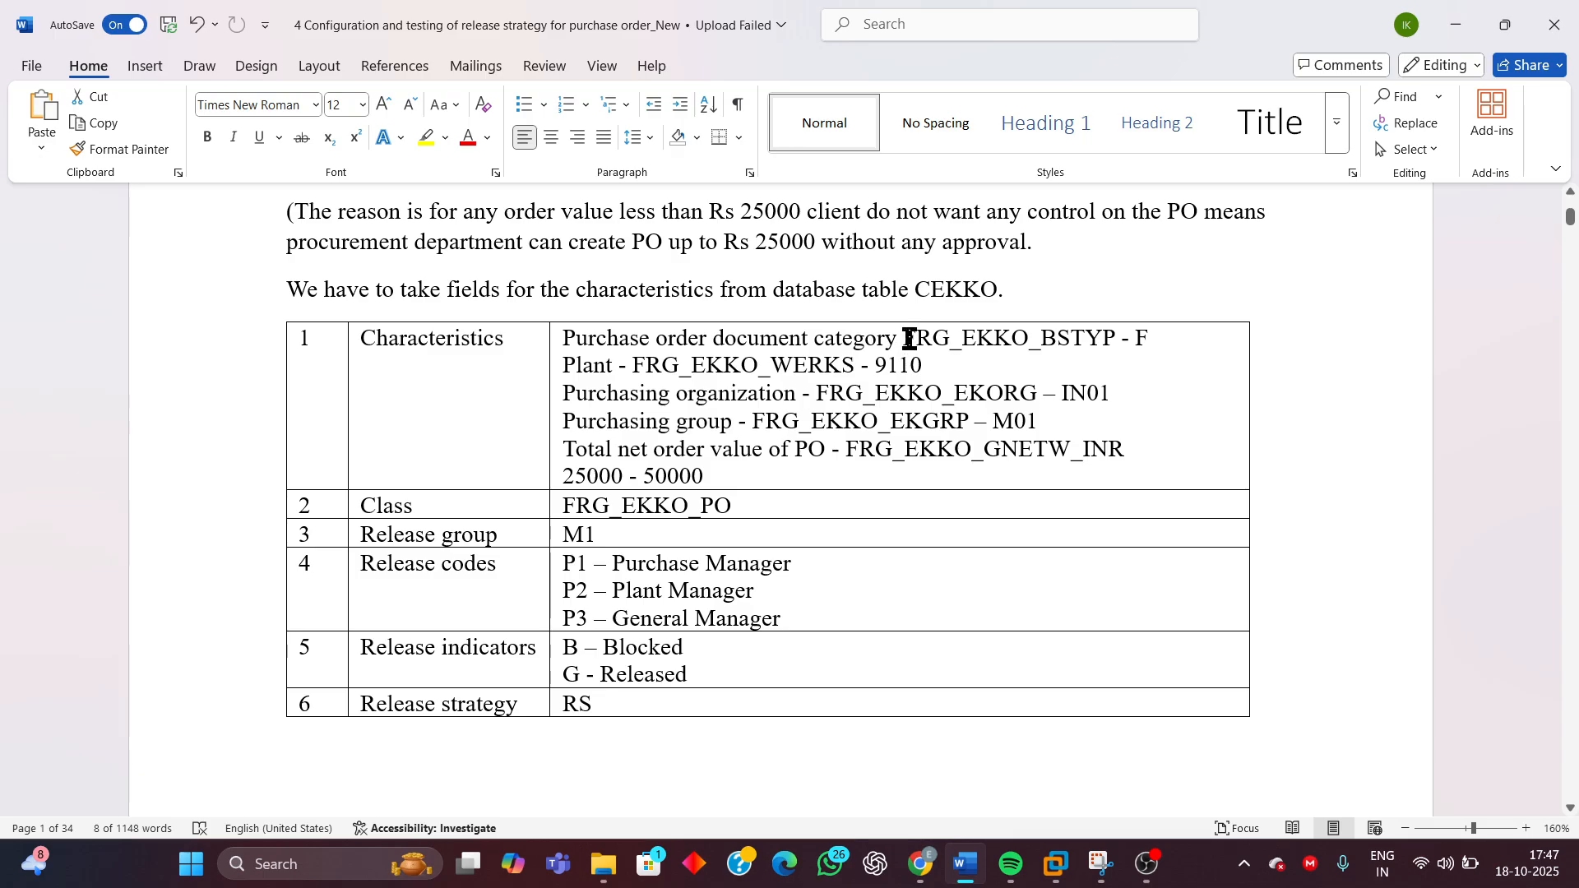
Highlight the field names FRG_EKKO_BSTYP, FRG_EKKO_EKORG, EKGRP and FRG_EKKO_GNETW_INR in the characteristics table
{"action": "left_click_drag", "start_coordinate": [908, 339], "coordinate": [1076, 339]}
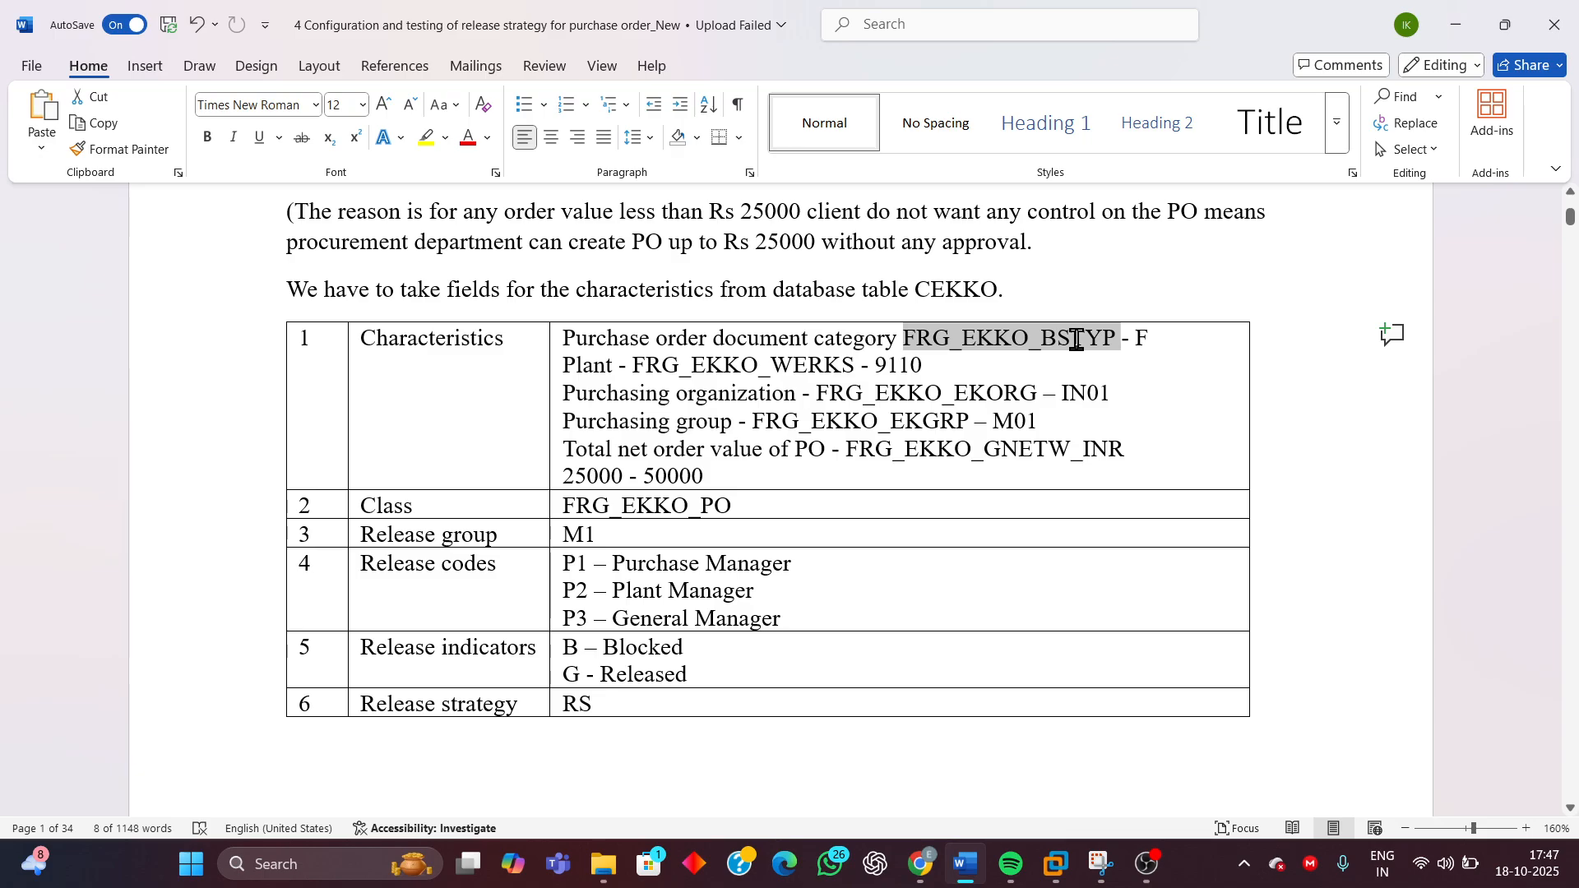
{"action": "left_click", "coordinate": [1076, 339]}
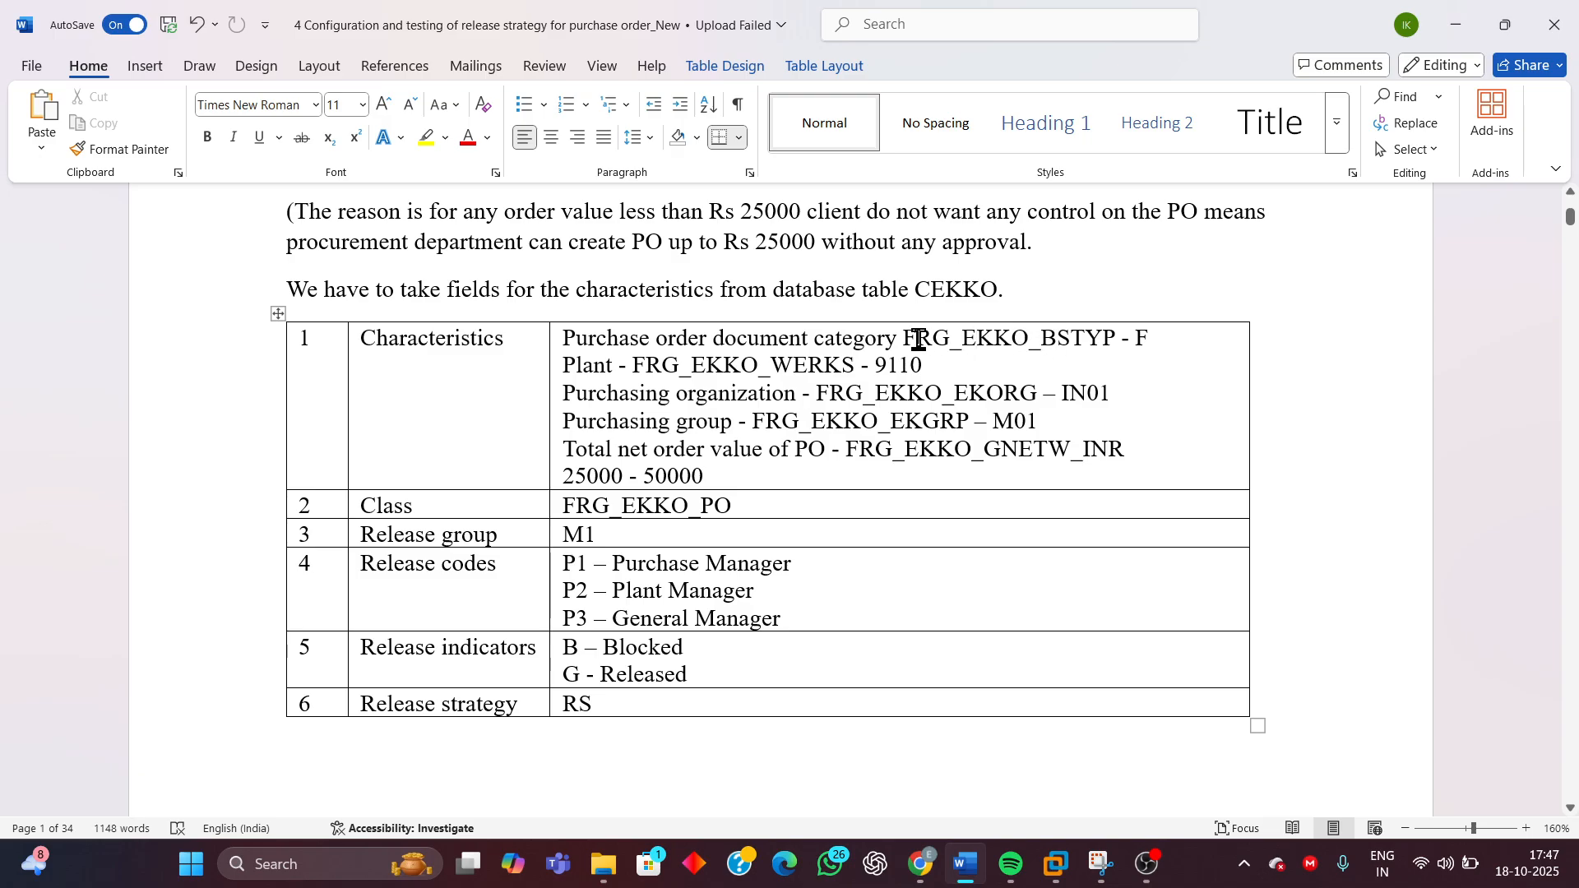
{"action": "left_click_drag", "start_coordinate": [905, 340], "coordinate": [1082, 342]}
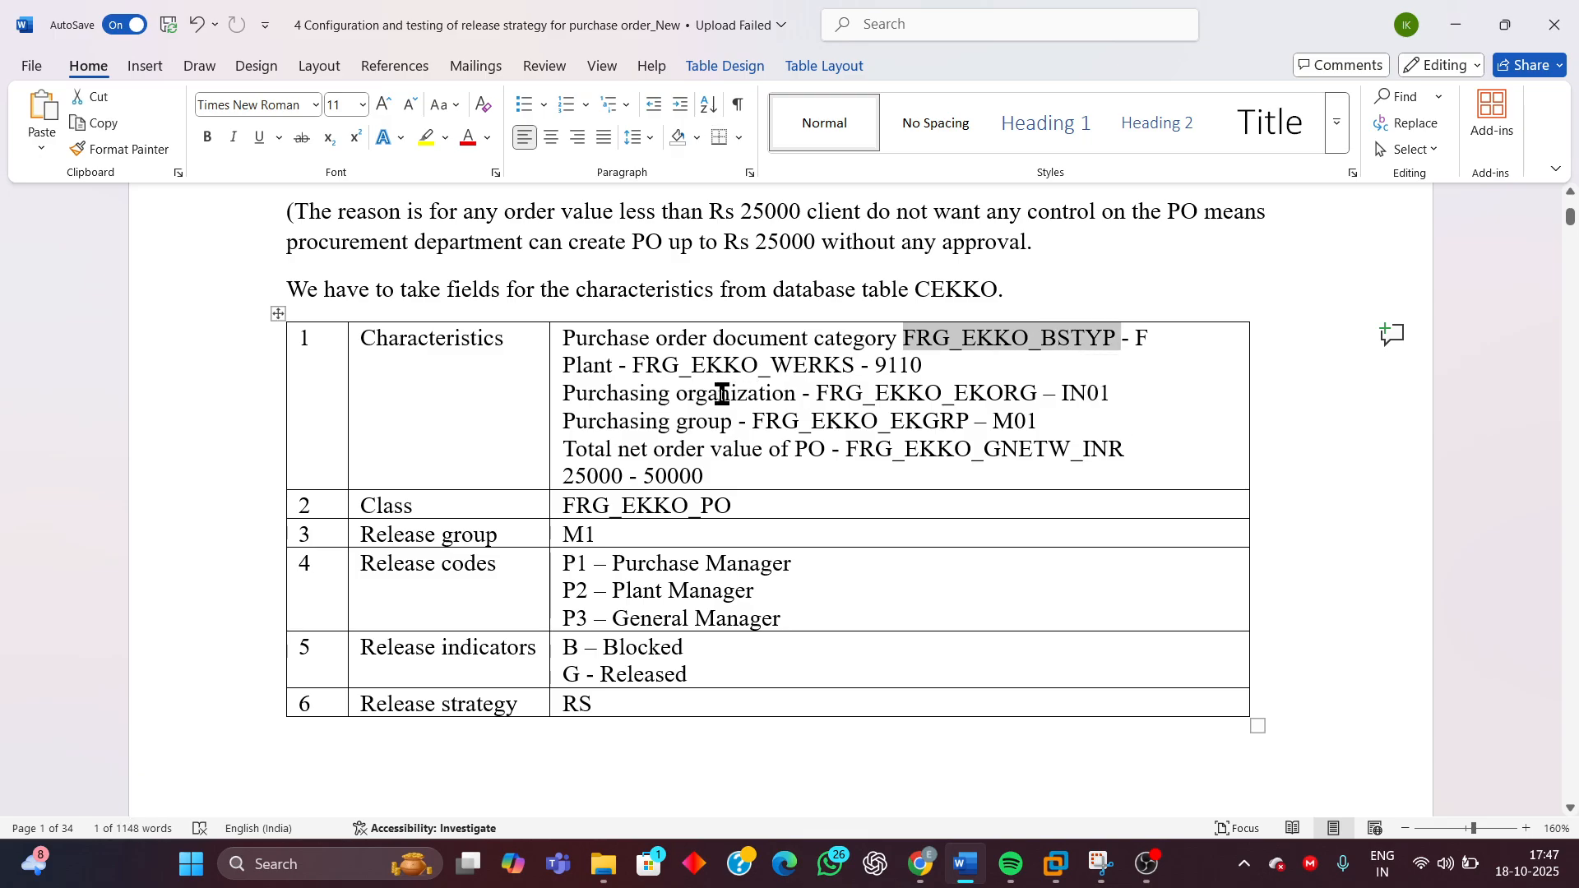
{"action": "left_click_drag", "start_coordinate": [635, 367], "coordinate": [983, 397]}
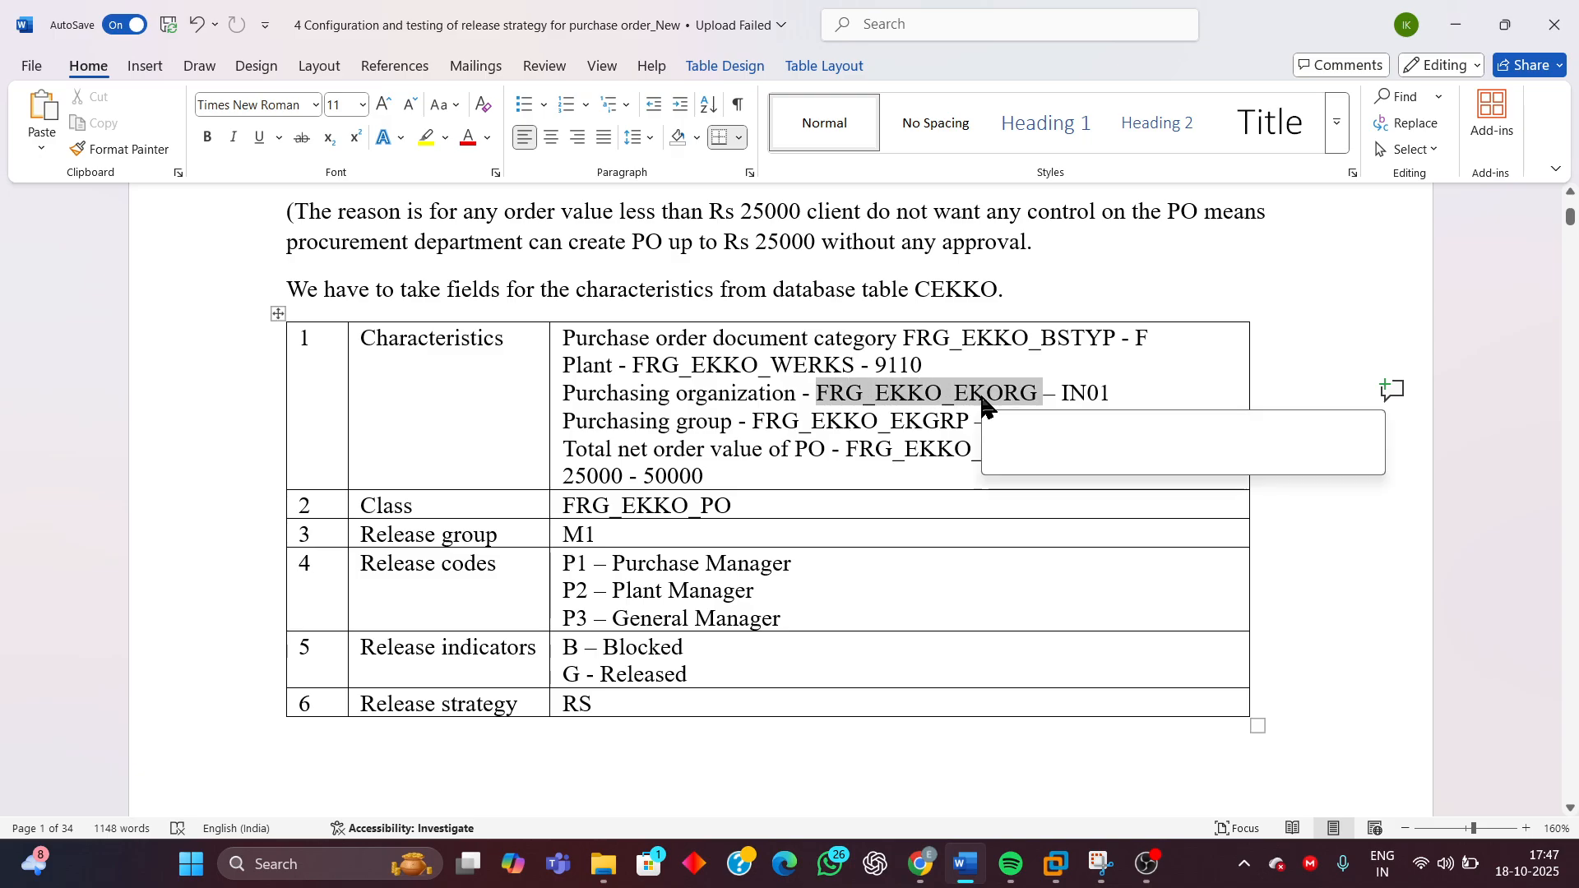
{"action": "left_click", "coordinate": [845, 422]}
{"action": "left_click_drag", "start_coordinate": [891, 422], "coordinate": [954, 421]}
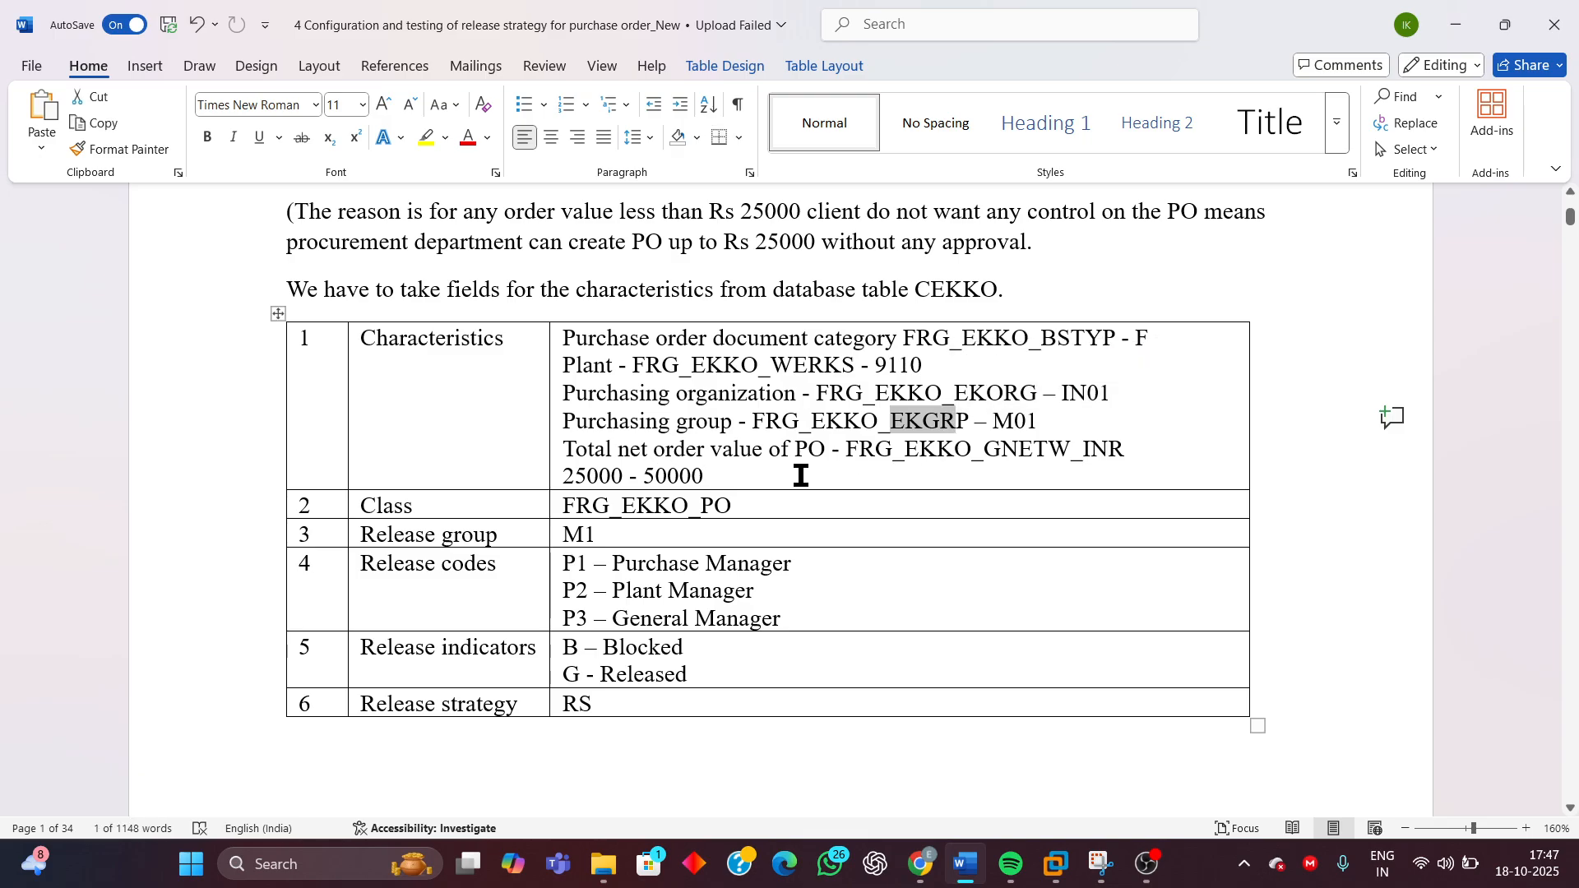
{"action": "left_click_drag", "start_coordinate": [846, 449], "coordinate": [1108, 449]}
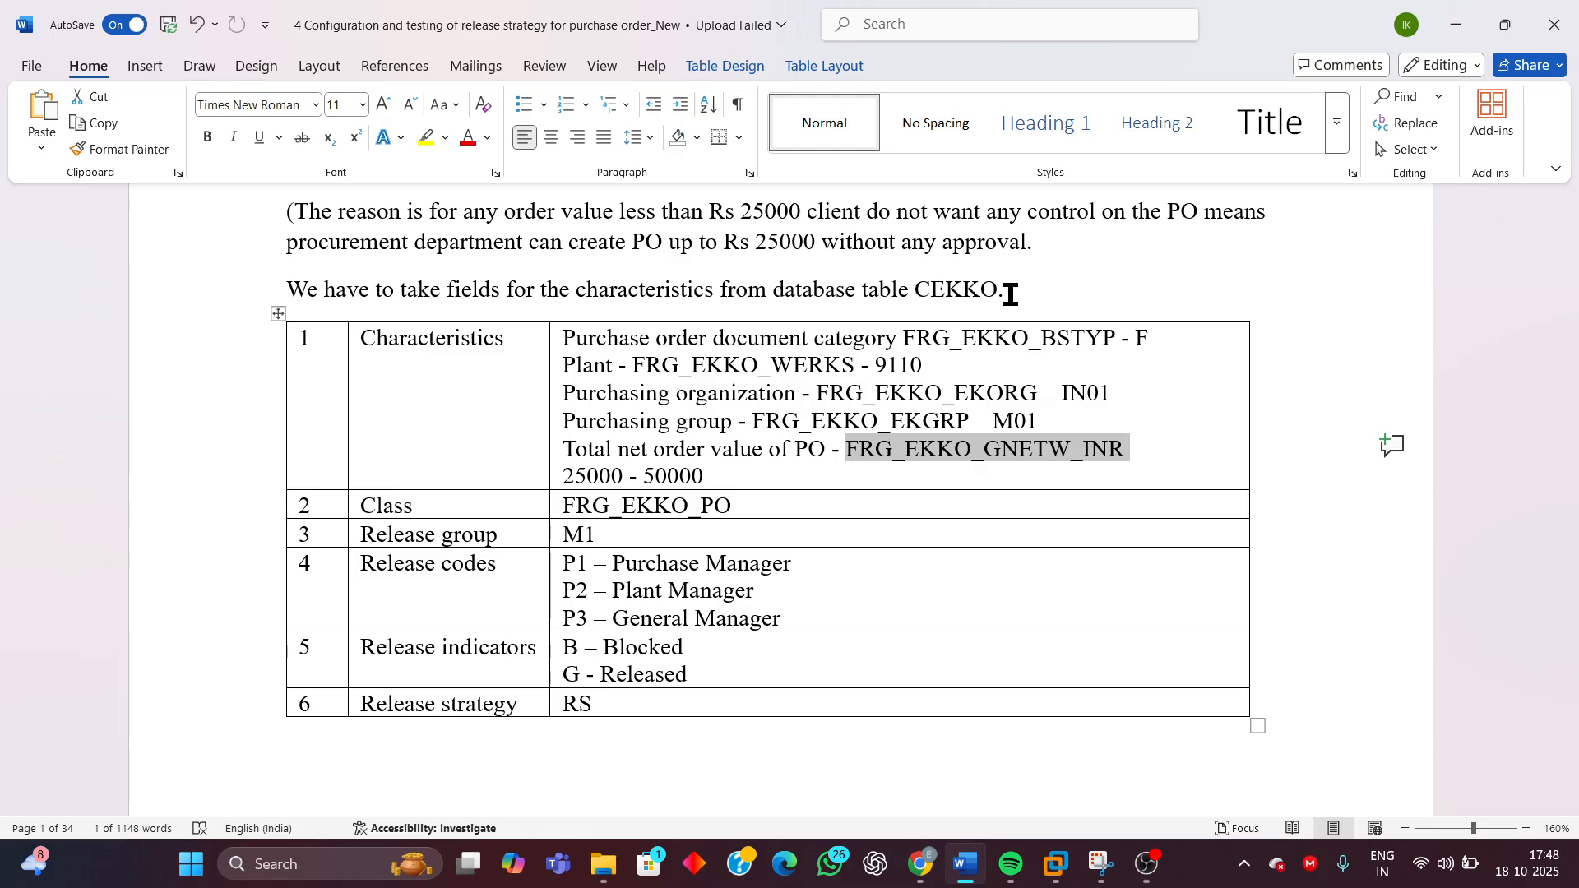
Highlight the database table name CEKKO in the sentence above the characteristics table
{"action": "left_click_drag", "start_coordinate": [1008, 288], "coordinate": [909, 288]}
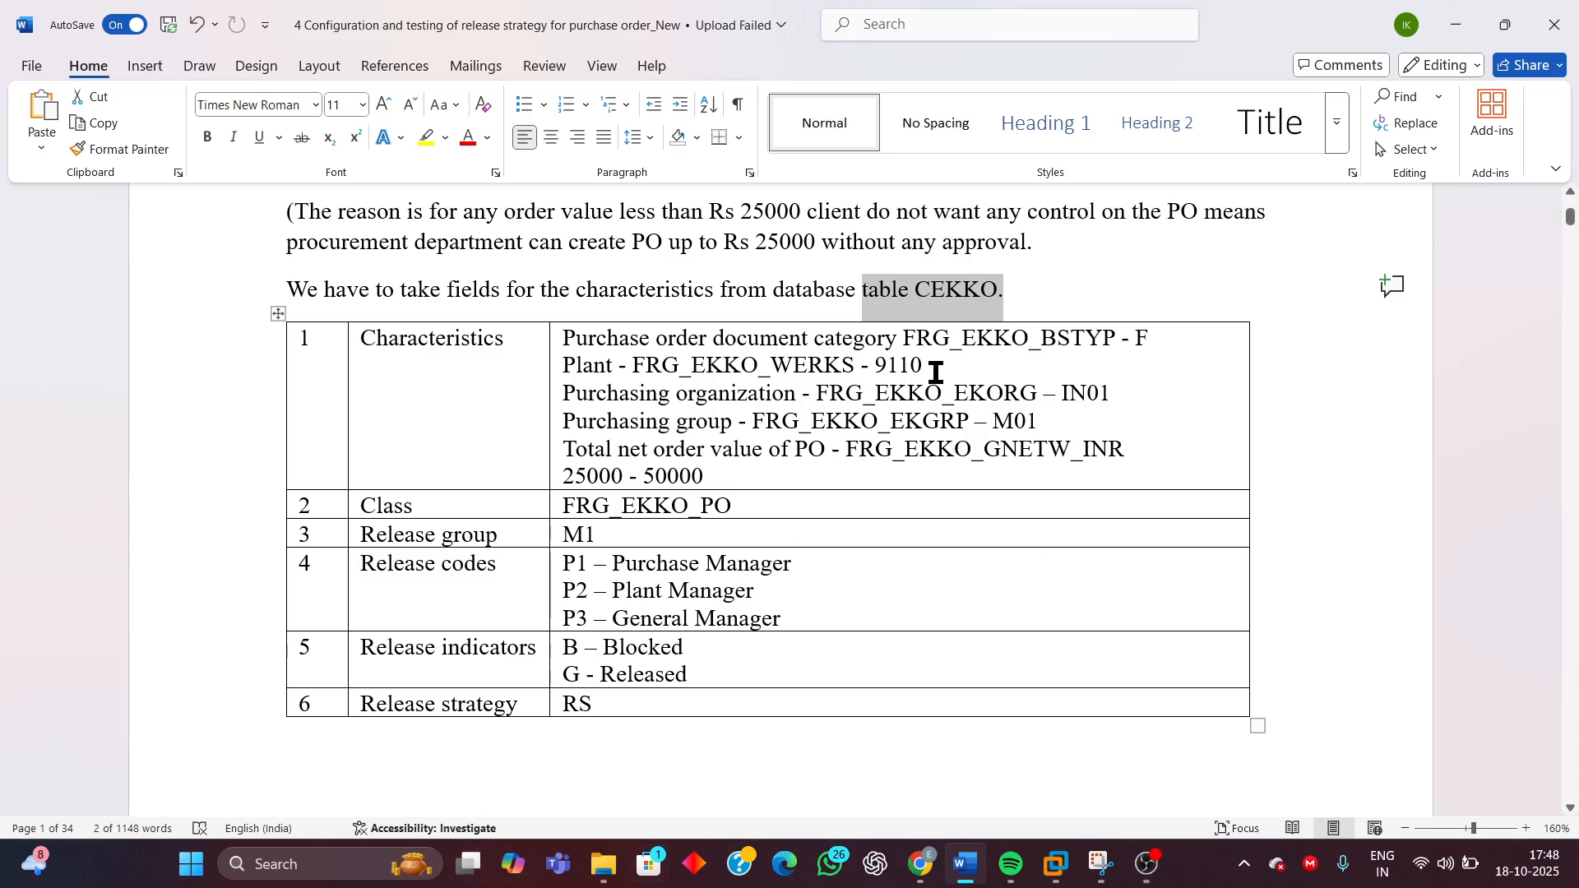
{"action": "left_click", "coordinate": [970, 298]}
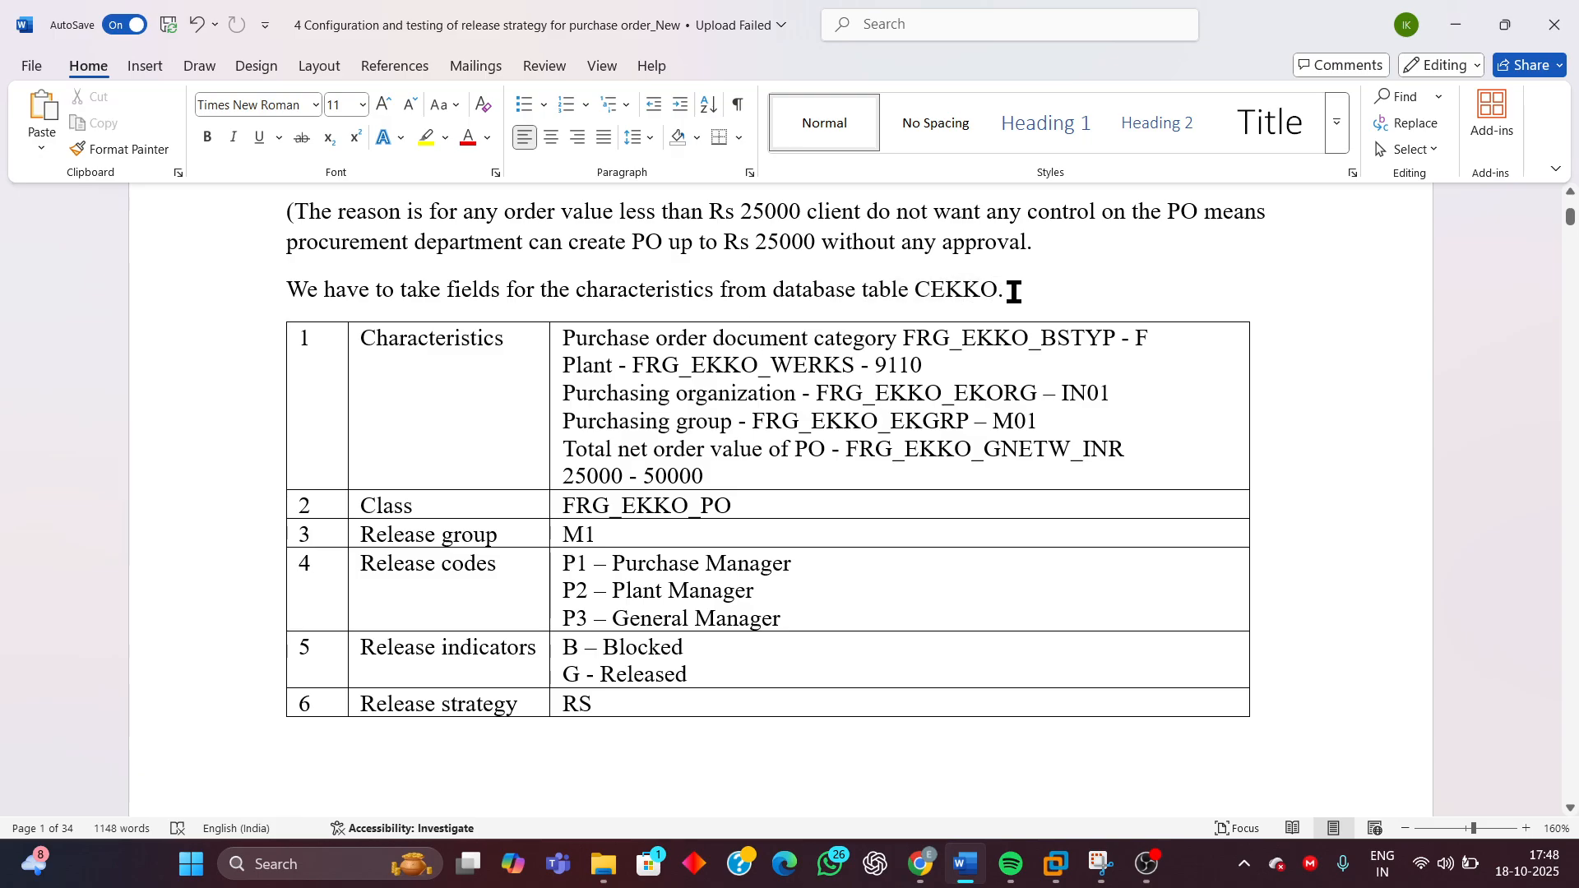
{"action": "left_click_drag", "start_coordinate": [1008, 294], "coordinate": [945, 298]}
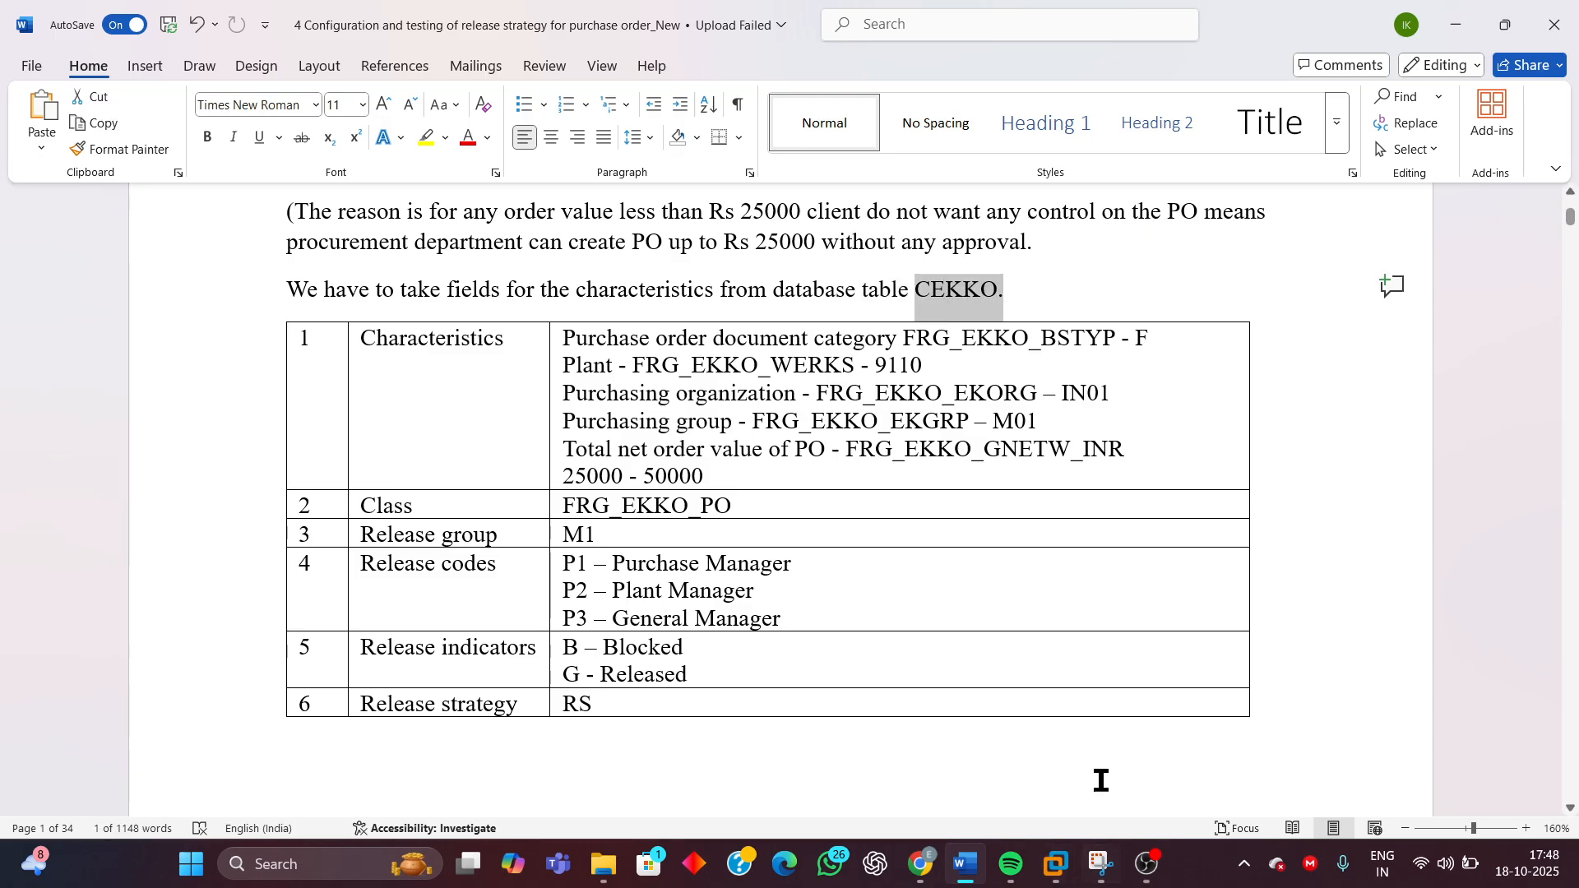
Switch to the SAP virtual machine and display the CEKKO structure in the ABAP Dictionary
{"action": "mouse_move", "coordinate": [1067, 879]}
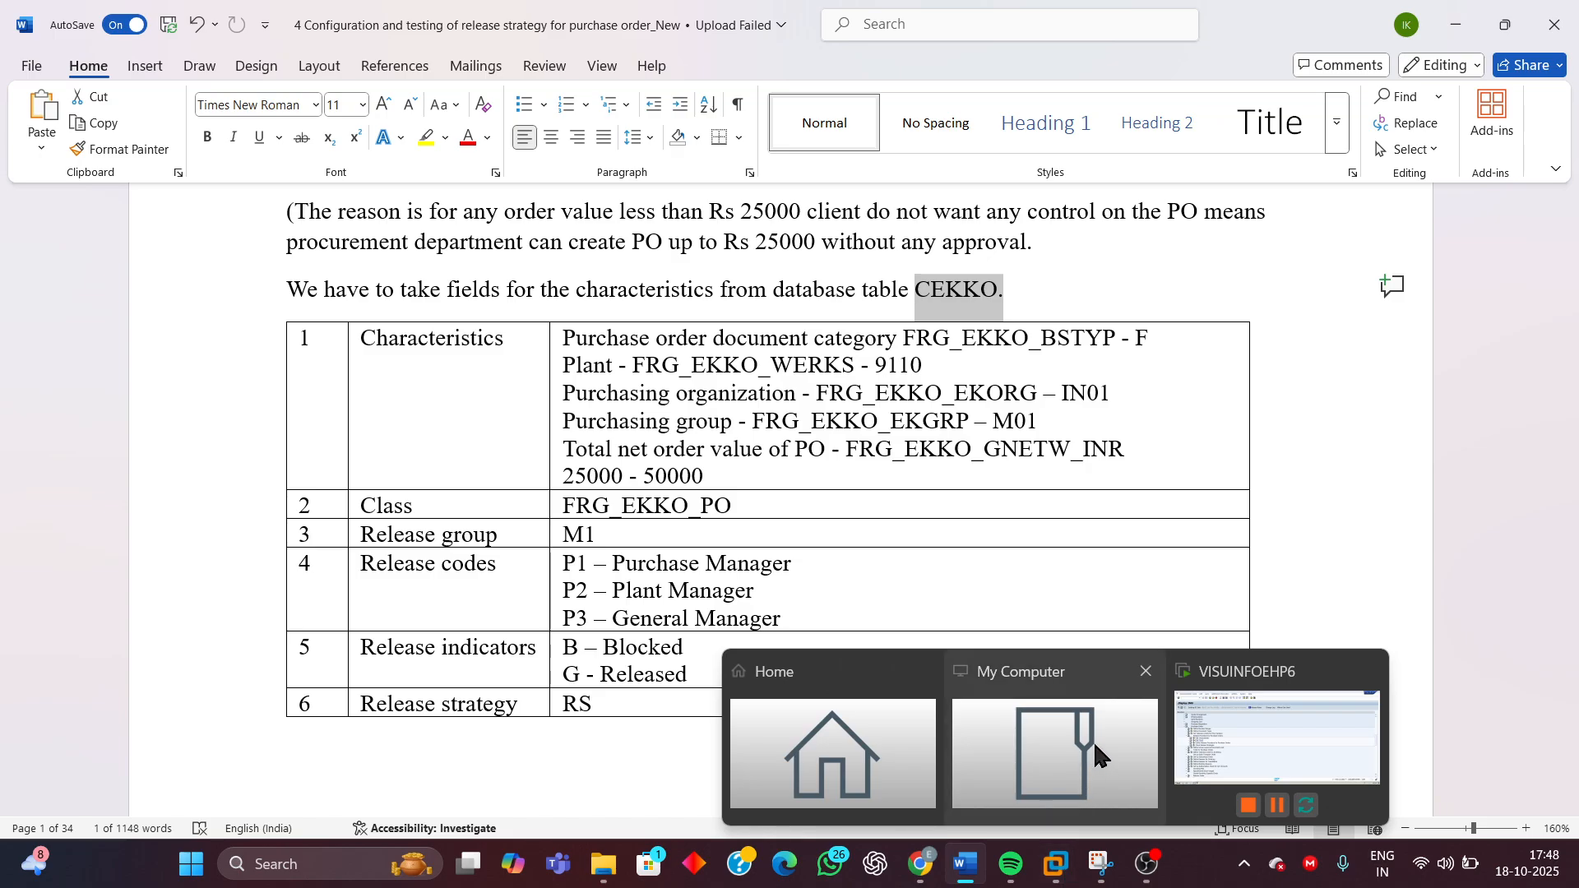
{"action": "left_click", "coordinate": [1276, 738]}
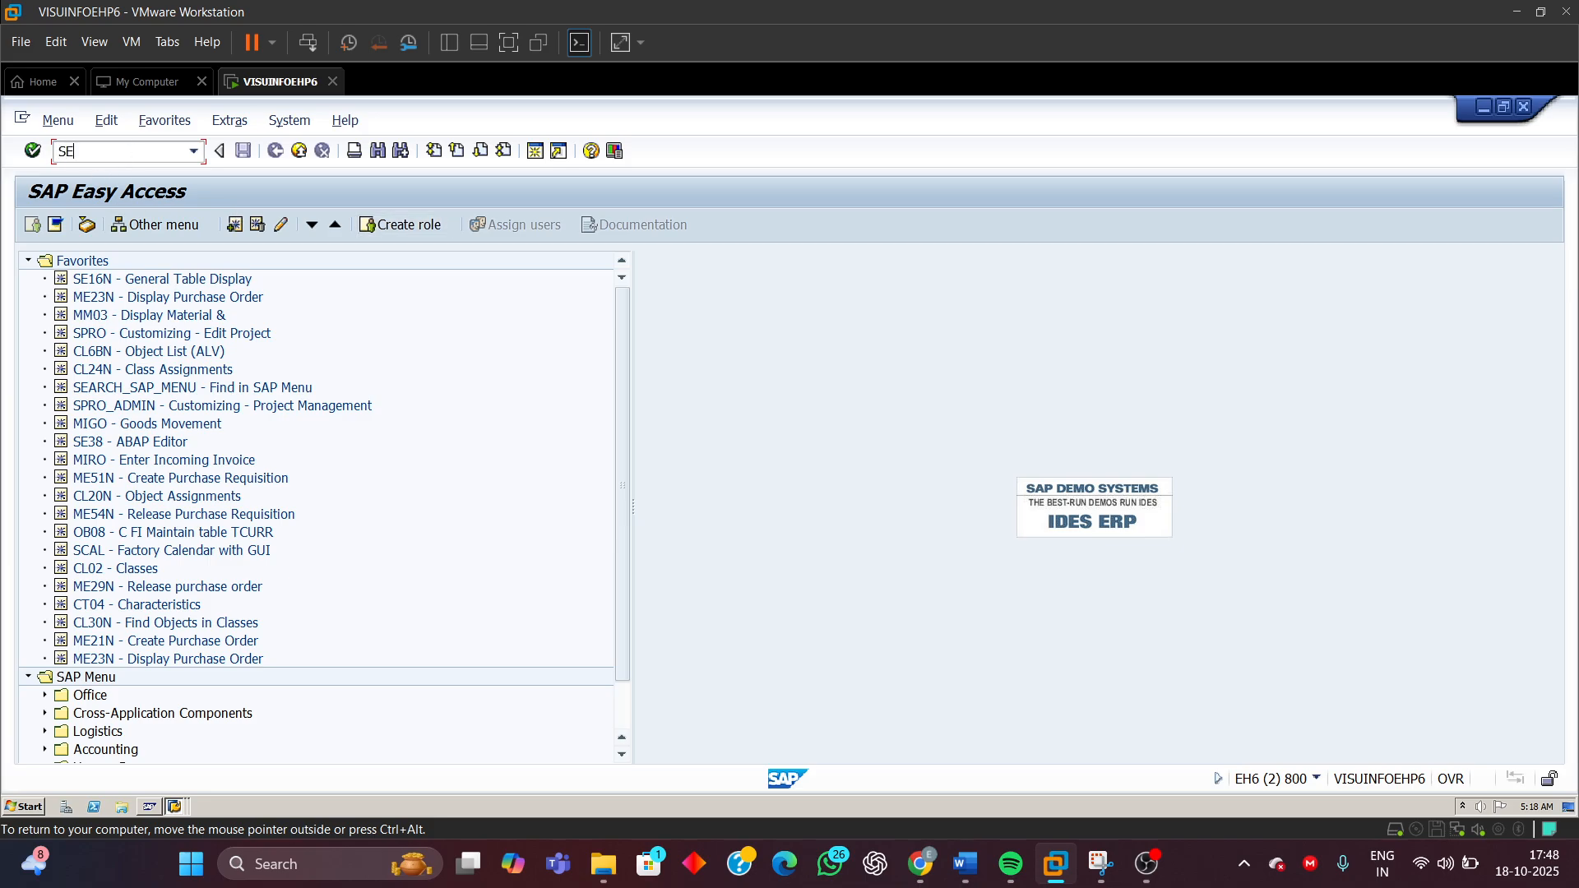
{"action": "key", "text": "Return"}
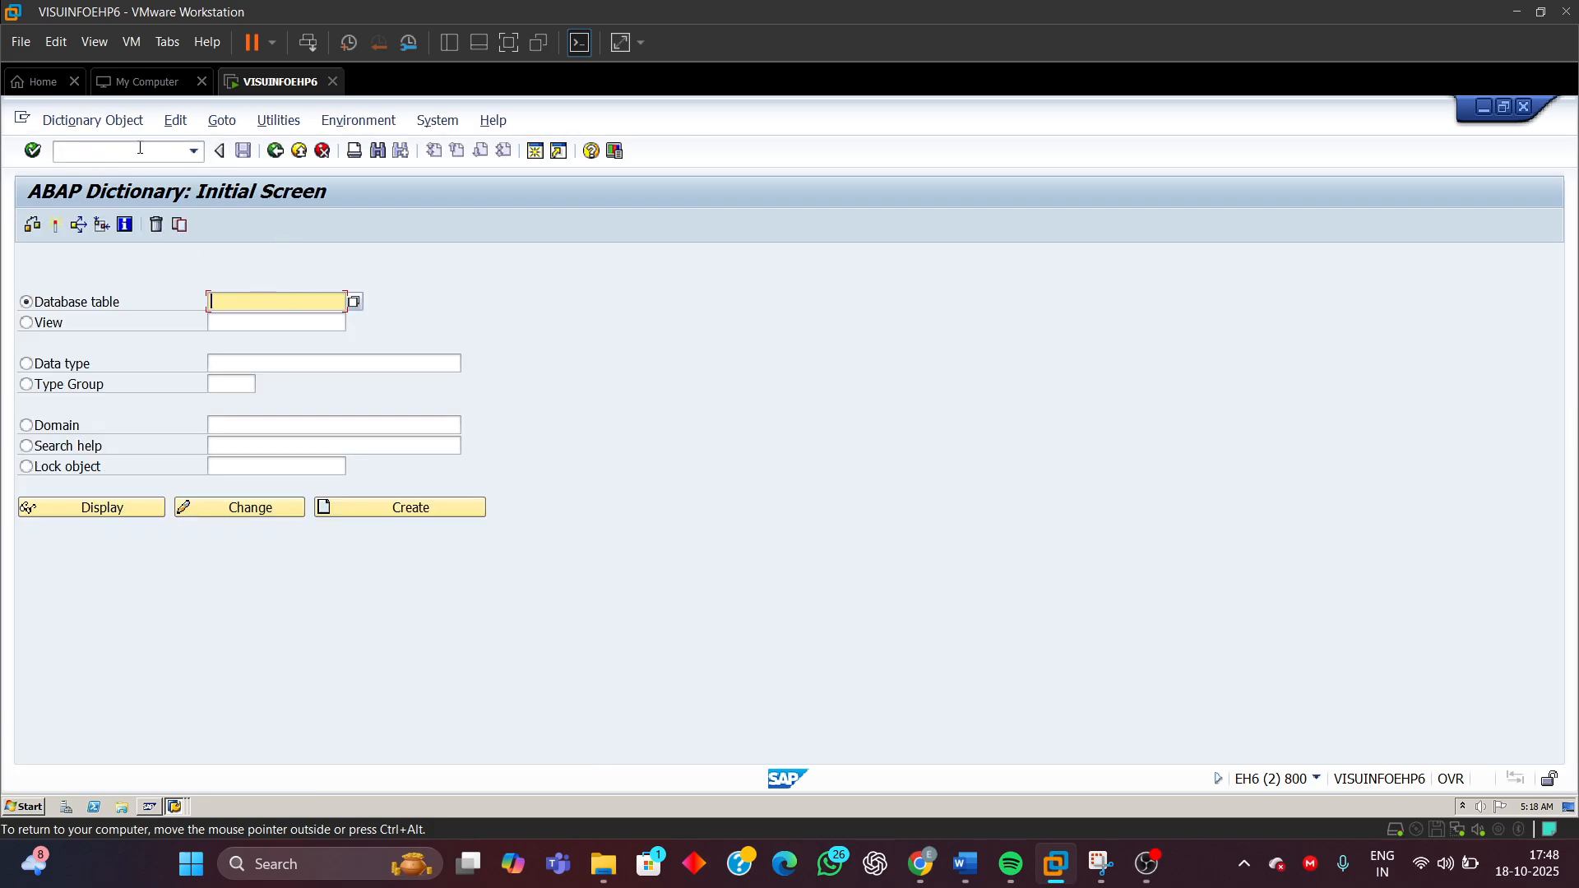
{"action": "left_click", "coordinate": [199, 153]}
{"action": "left_click", "coordinate": [199, 153]}
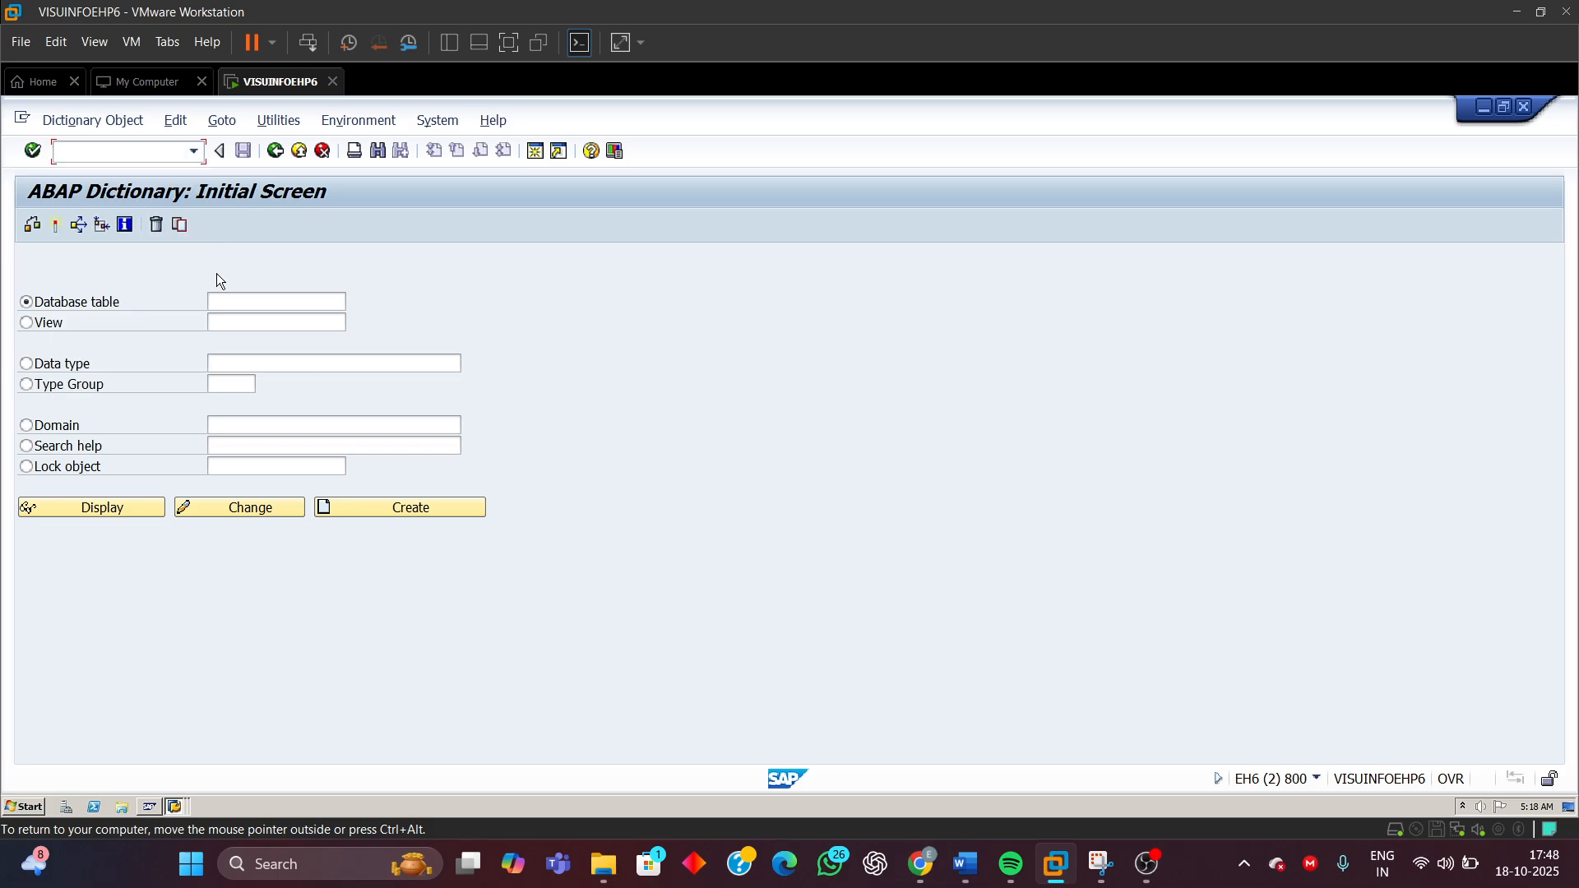
{"action": "left_click", "coordinate": [237, 304]}
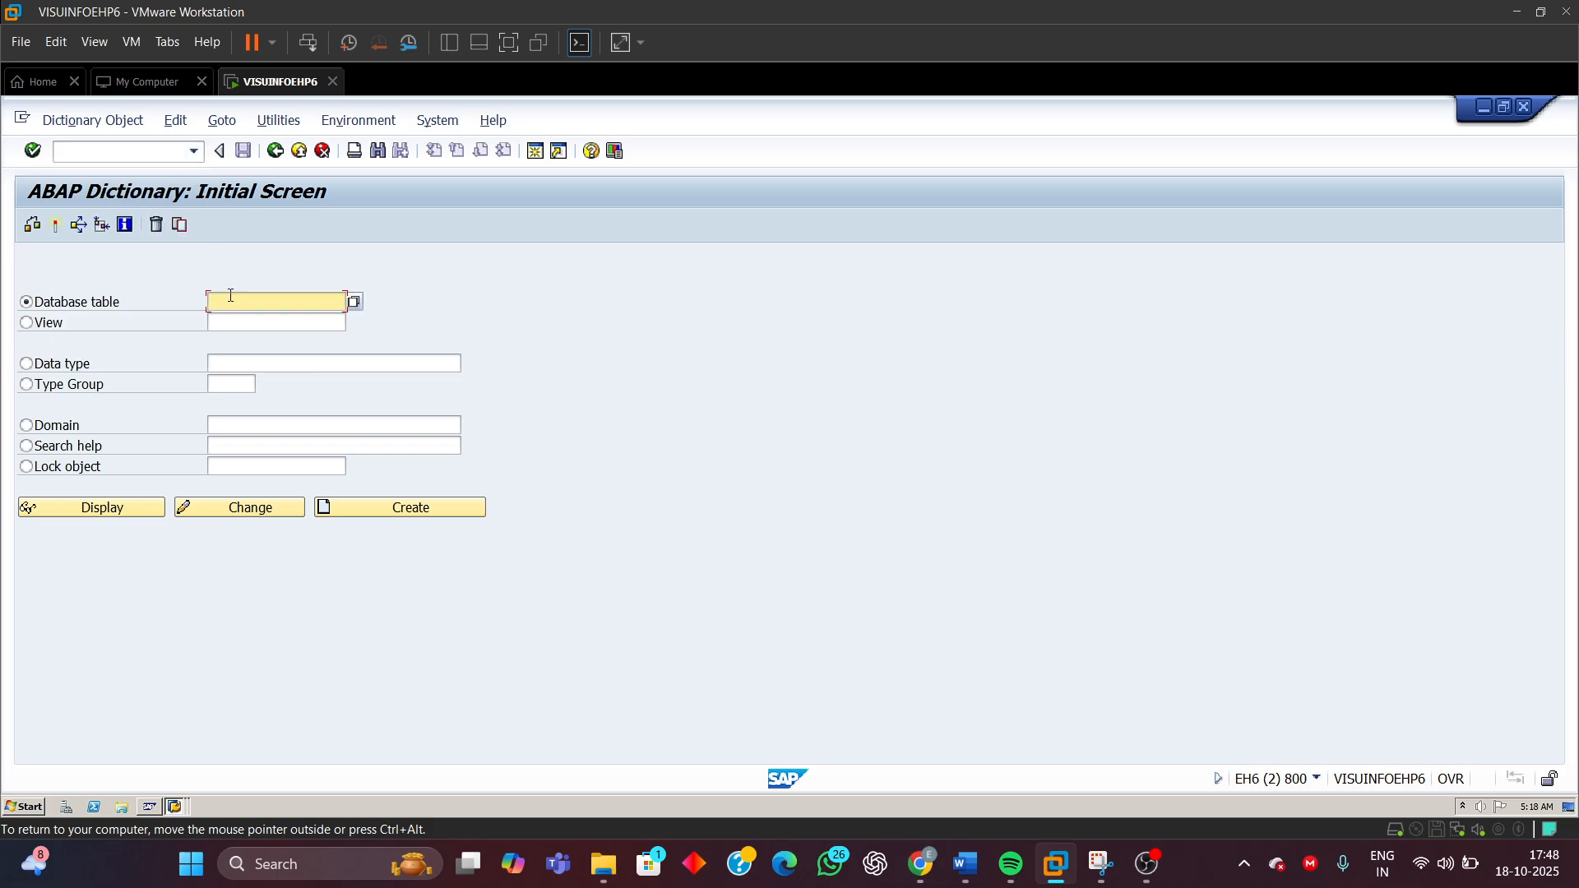
{"action": "type", "text": "C"}
{"action": "left_click", "coordinate": [224, 321]}
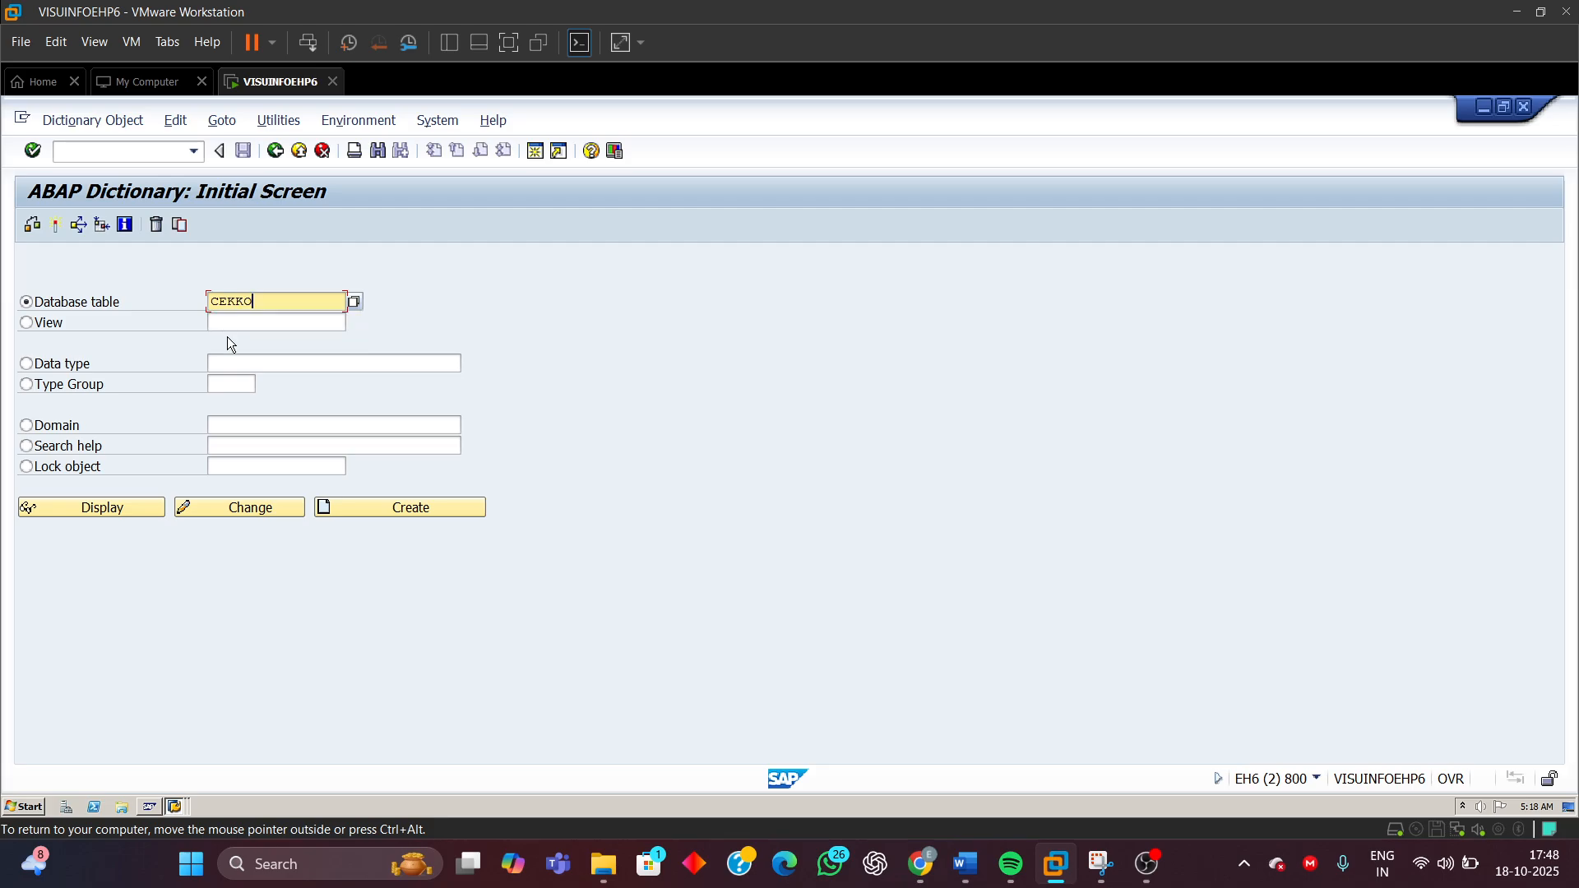
{"action": "left_click", "coordinate": [116, 506]}
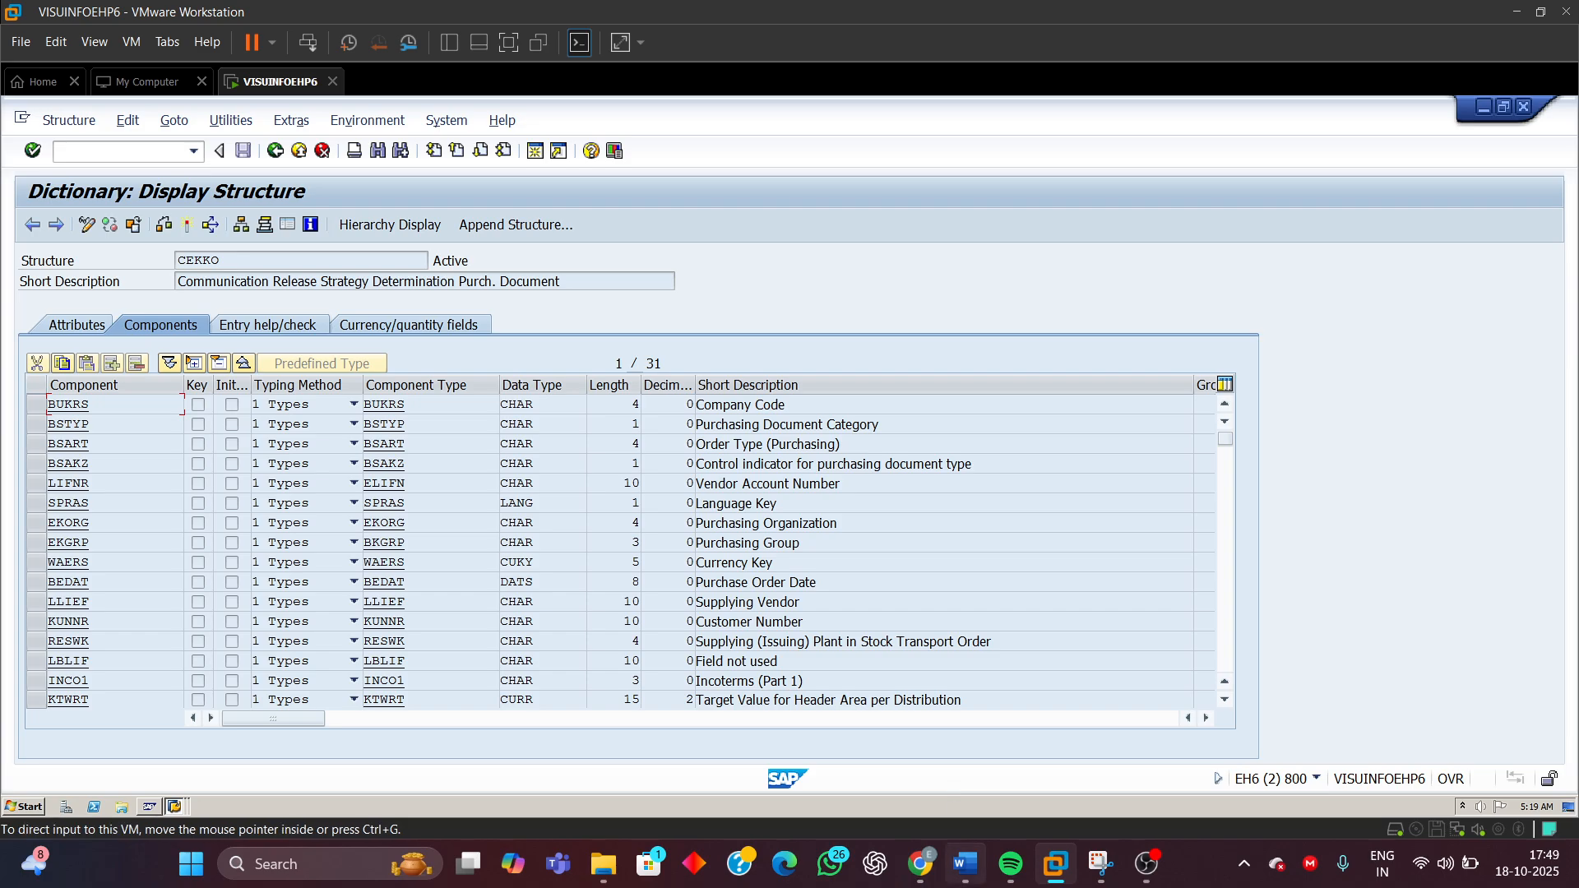
Return to the Word document and highlight the 'Purchase order document category' label in the characteristics table
{"action": "mouse_move", "coordinate": [964, 864]}
{"action": "left_click", "coordinate": [970, 777]}
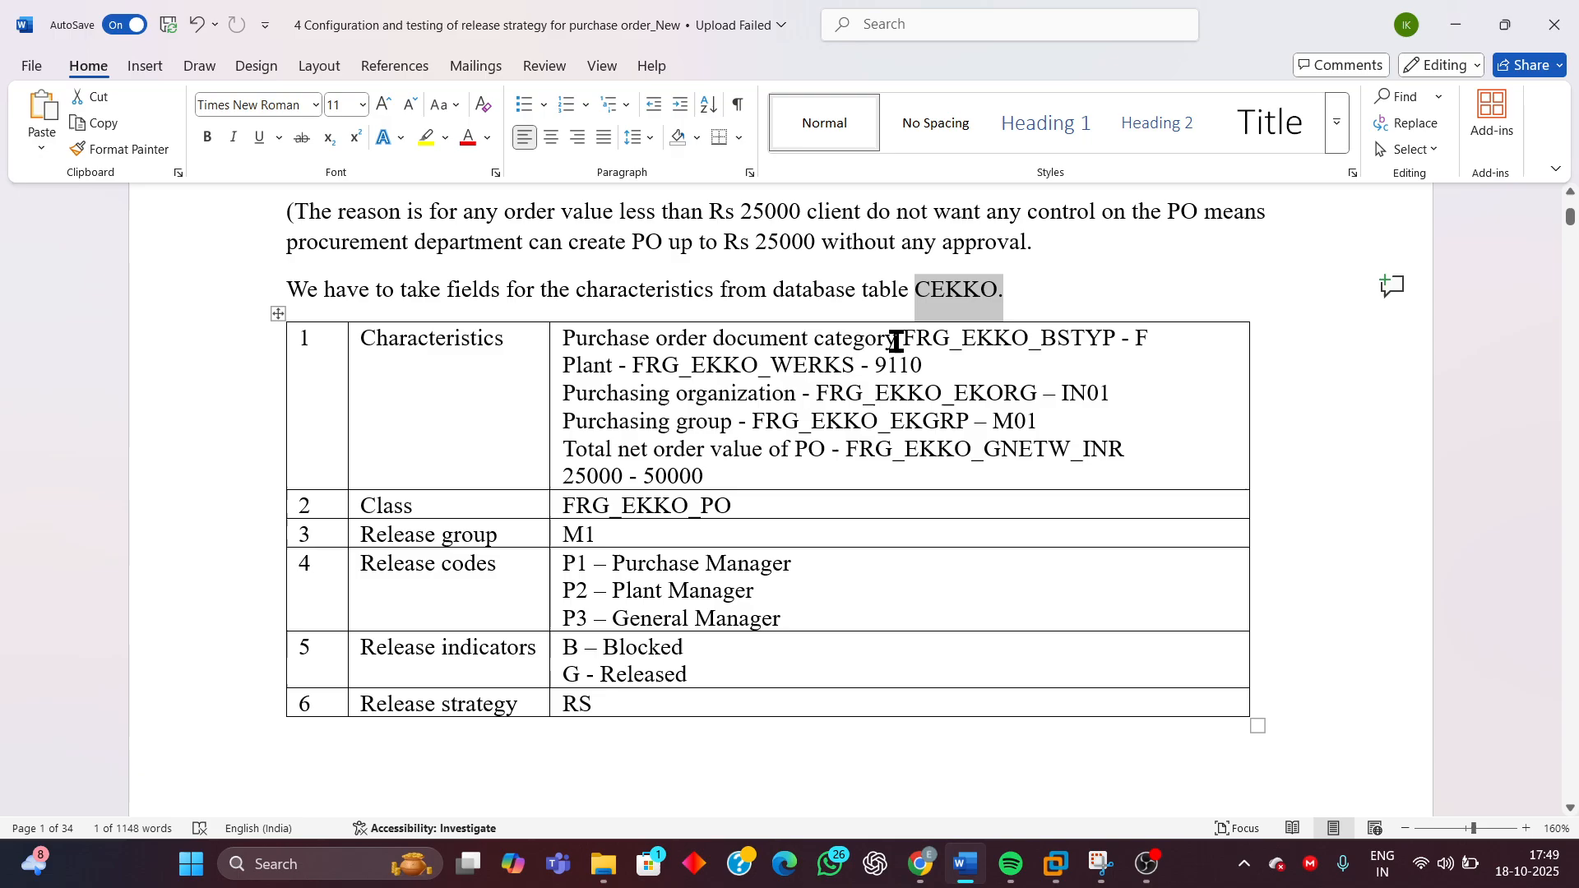
{"action": "left_click_drag", "start_coordinate": [897, 340], "coordinate": [591, 341]}
{"action": "mouse_move", "coordinate": [1056, 864]}
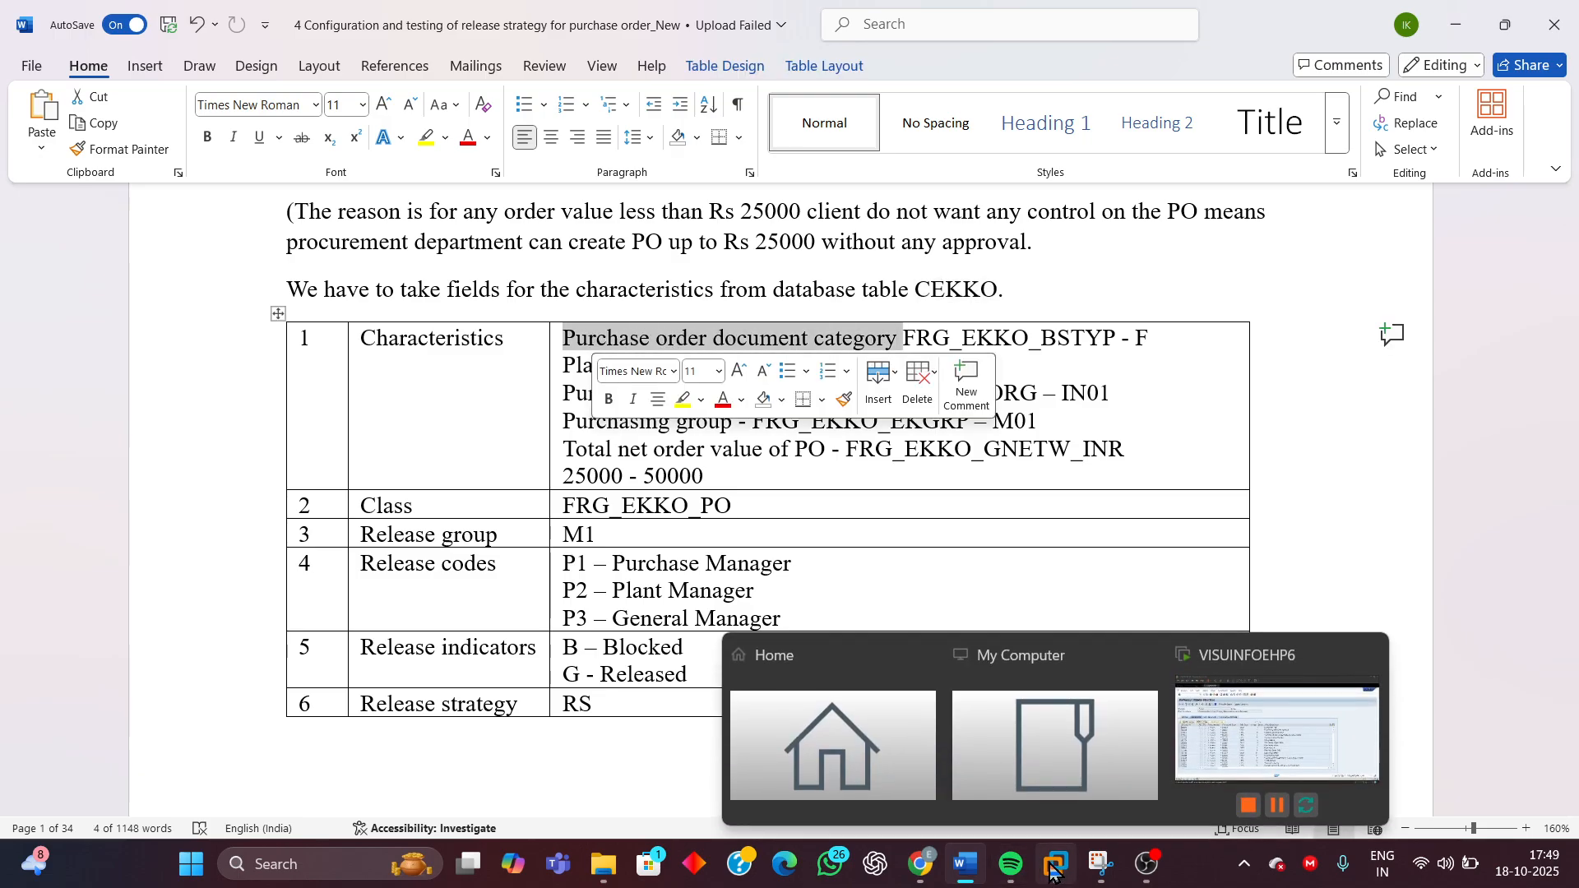
In SAP, highlight the Purchasing Document Category description and its BSTYP component in the CEKKO structure
{"action": "left_click", "coordinate": [1231, 743]}
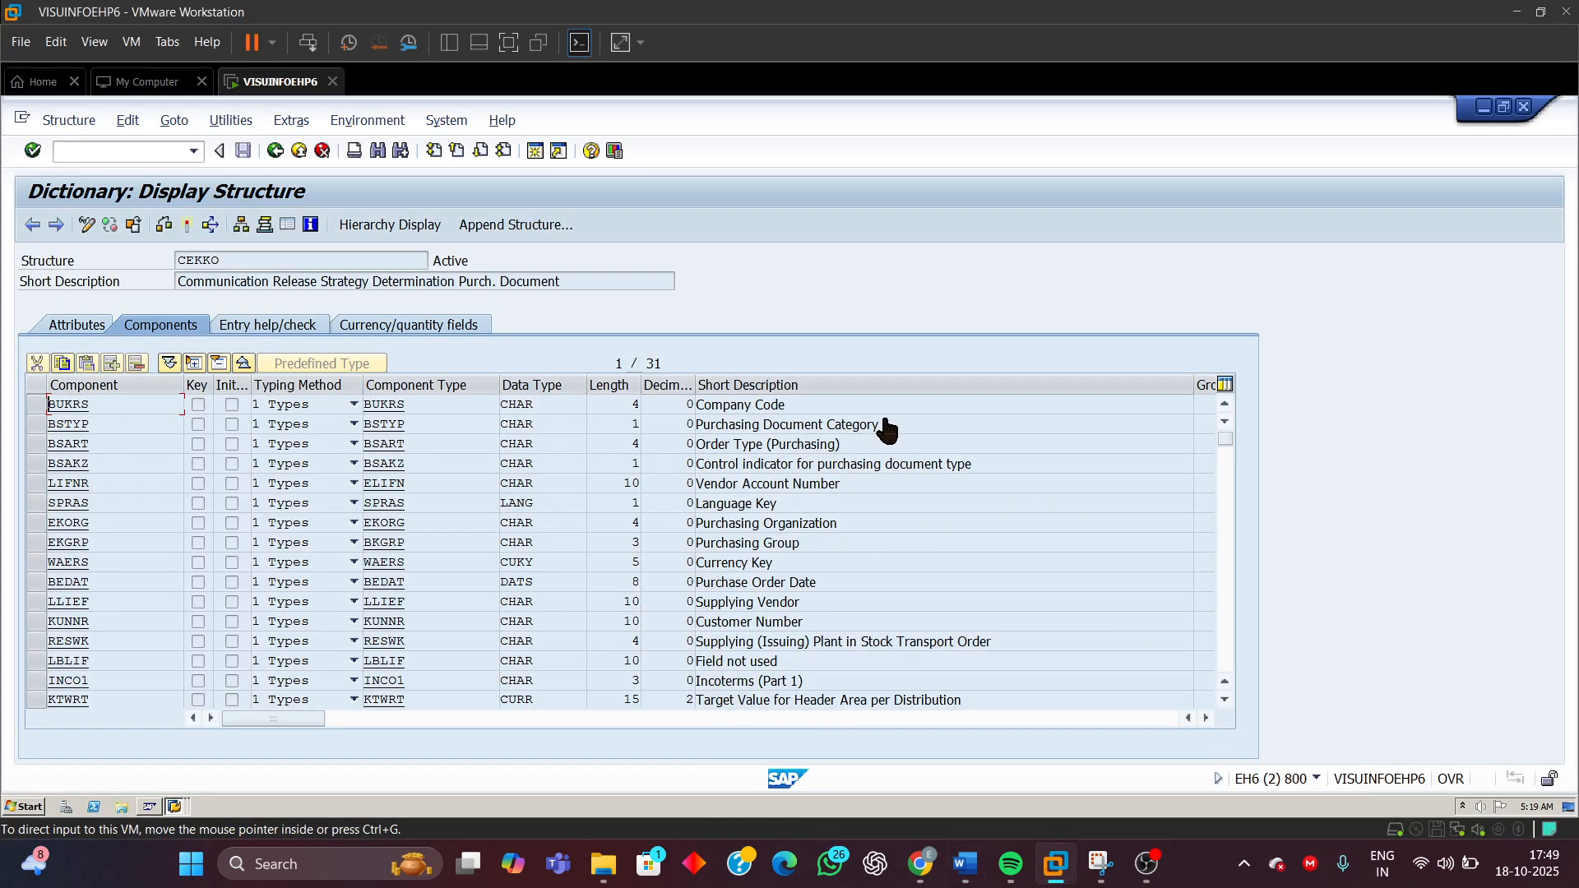
{"action": "left_click_drag", "start_coordinate": [889, 426], "coordinate": [681, 436]}
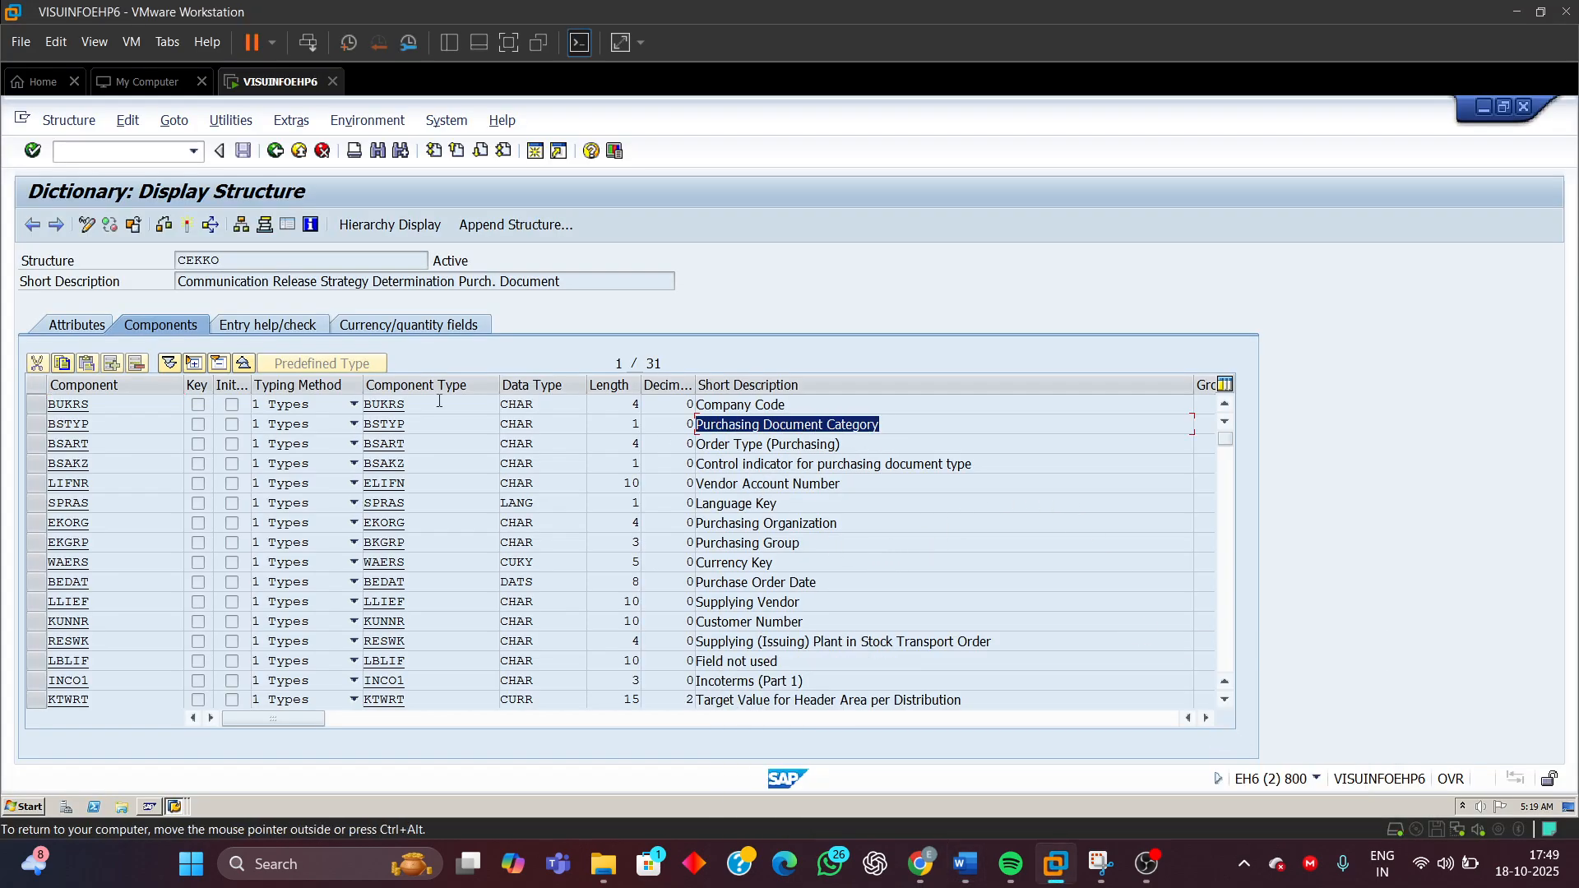
{"action": "left_click_drag", "start_coordinate": [104, 424], "coordinate": [48, 424]}
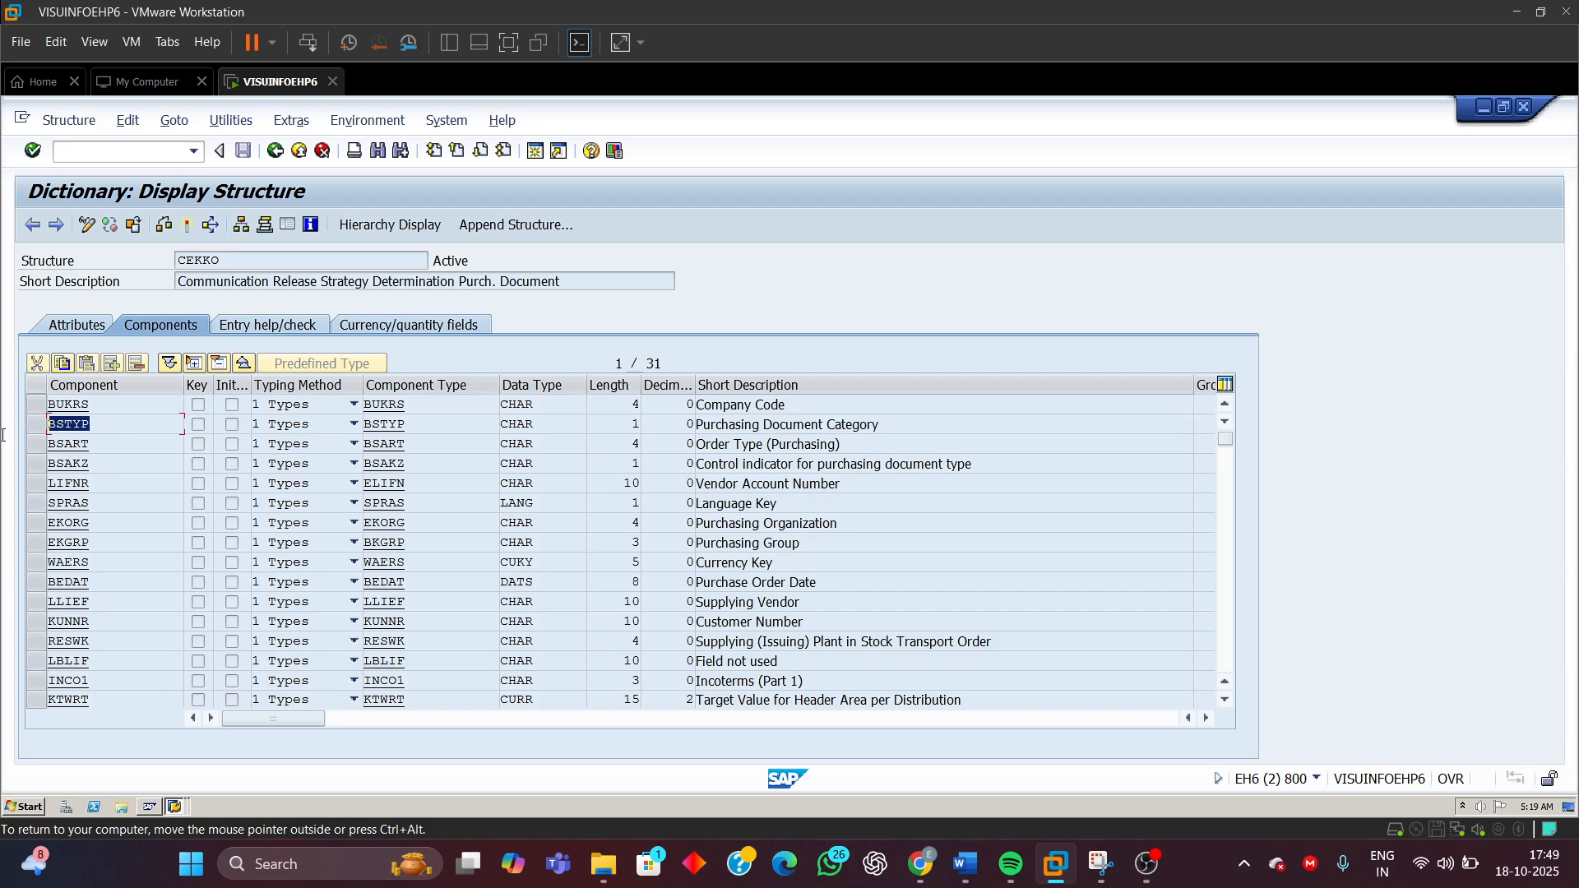
Return to the Word document and highlight the Plant label in the characteristics table
{"action": "mouse_move", "coordinate": [965, 863]}
{"action": "left_click", "coordinate": [1003, 769]}
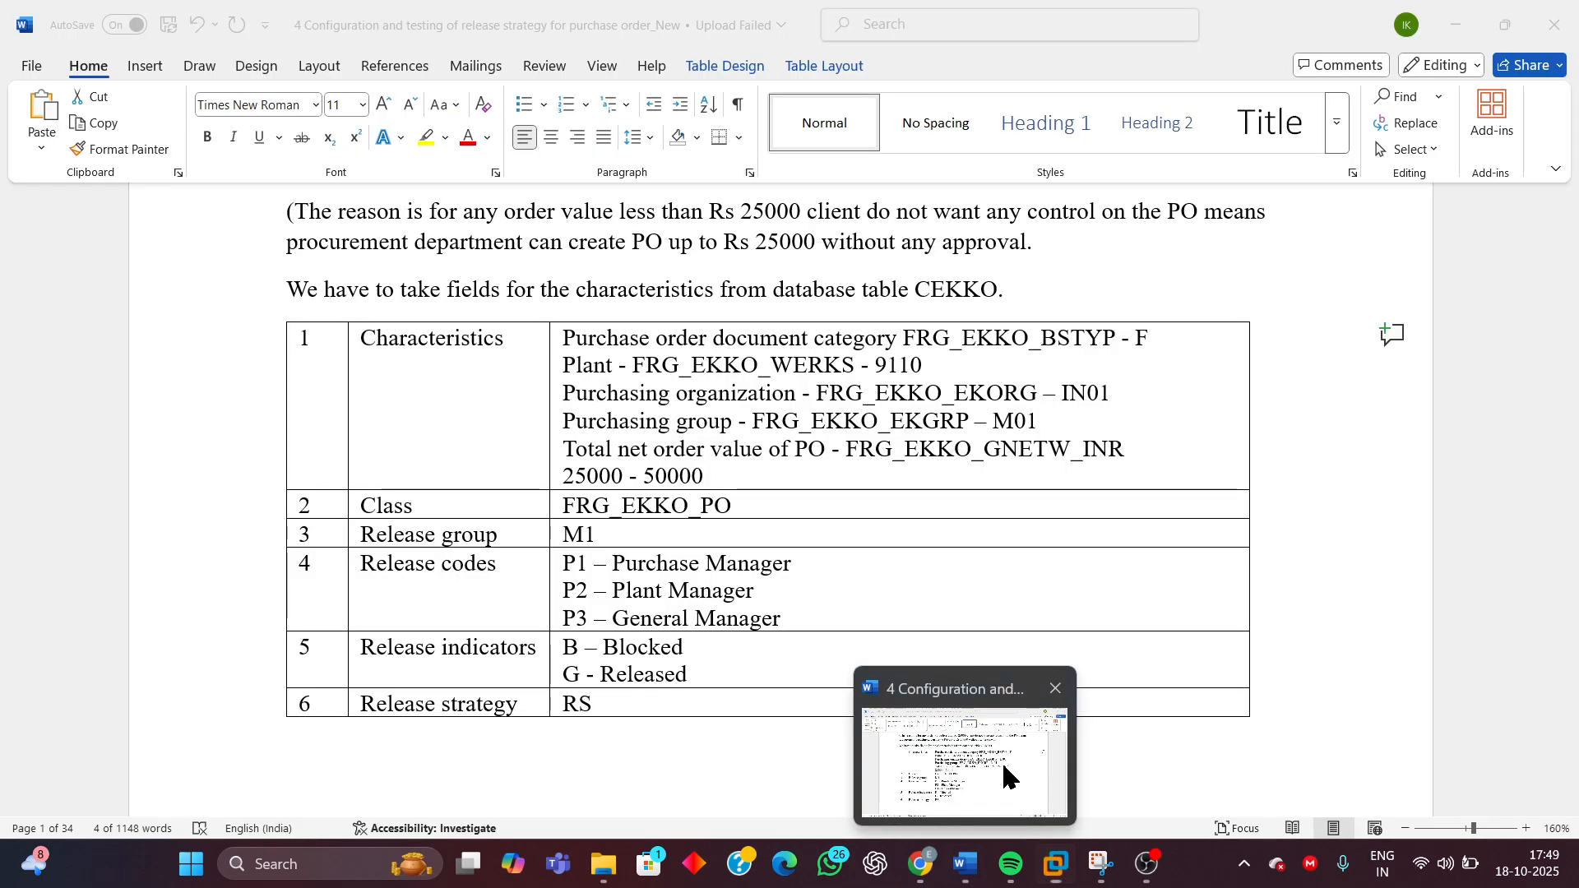
{"action": "left_click_drag", "start_coordinate": [617, 367], "coordinate": [568, 369]}
In SAP, scroll through the CEKKO components and highlight the Plant description and its WERKS component
{"action": "mouse_move", "coordinate": [1056, 864]}
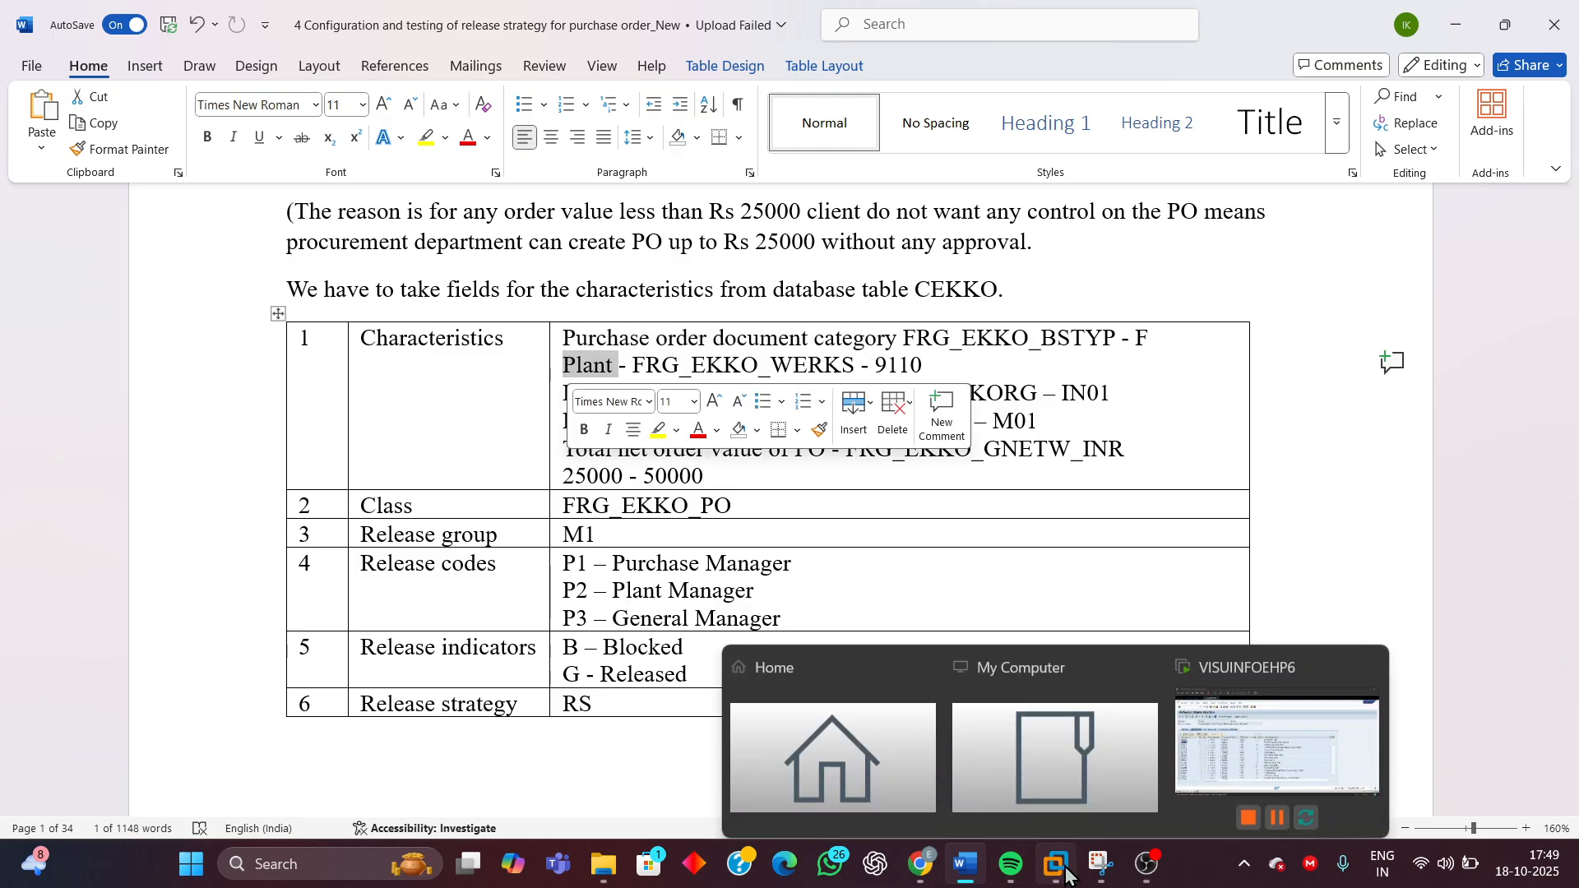
{"action": "left_click", "coordinate": [1206, 750]}
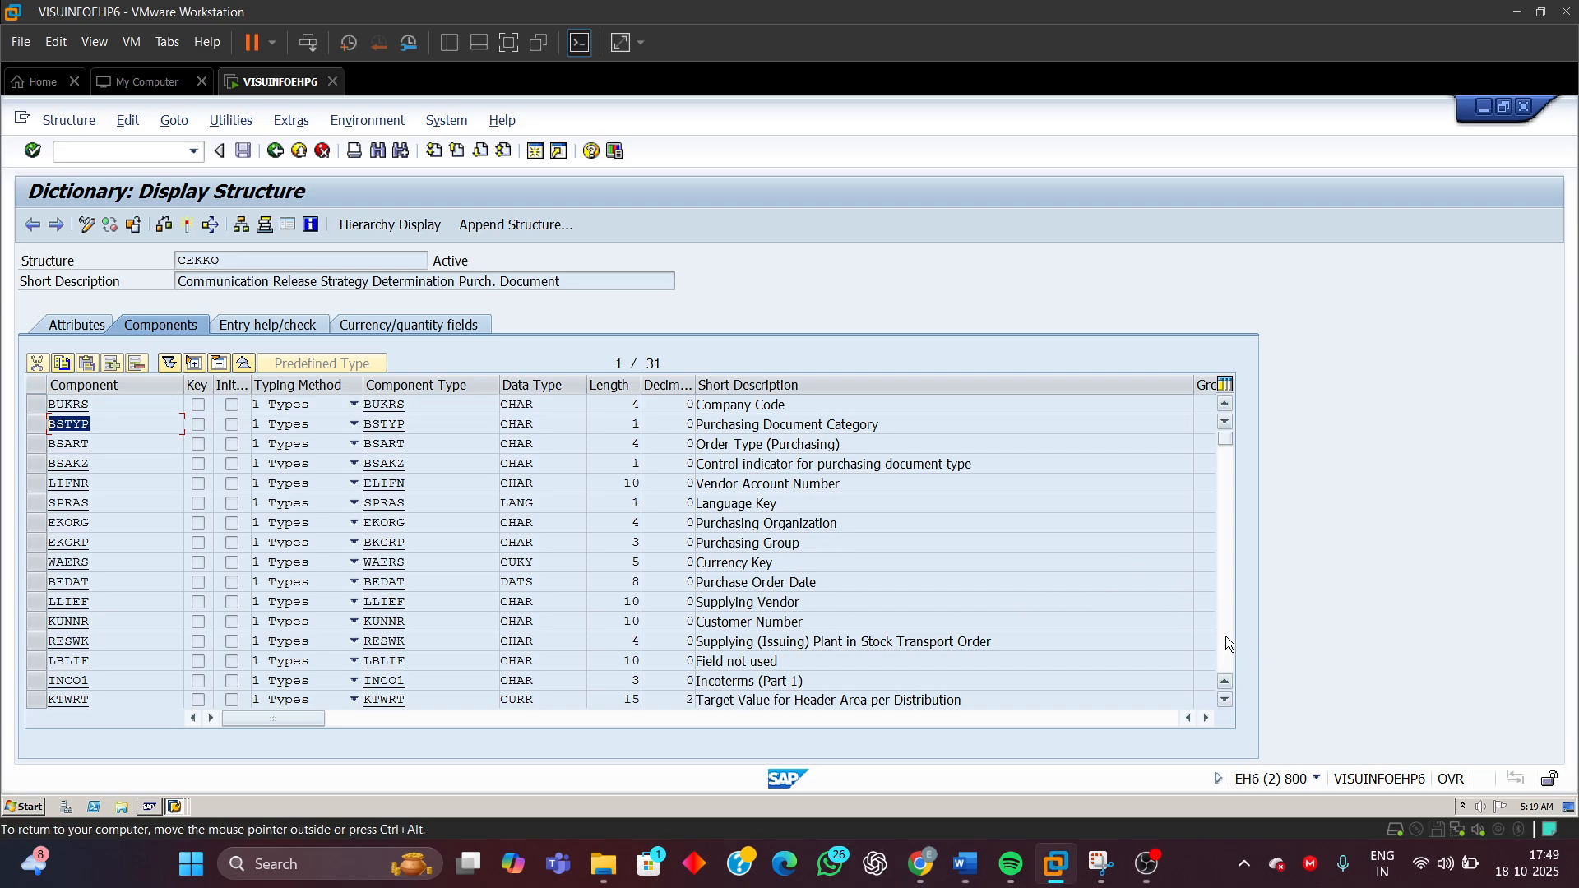
{"action": "scroll", "coordinate": [1193, 599], "scroll_direction": "down", "scroll_amount": 5}
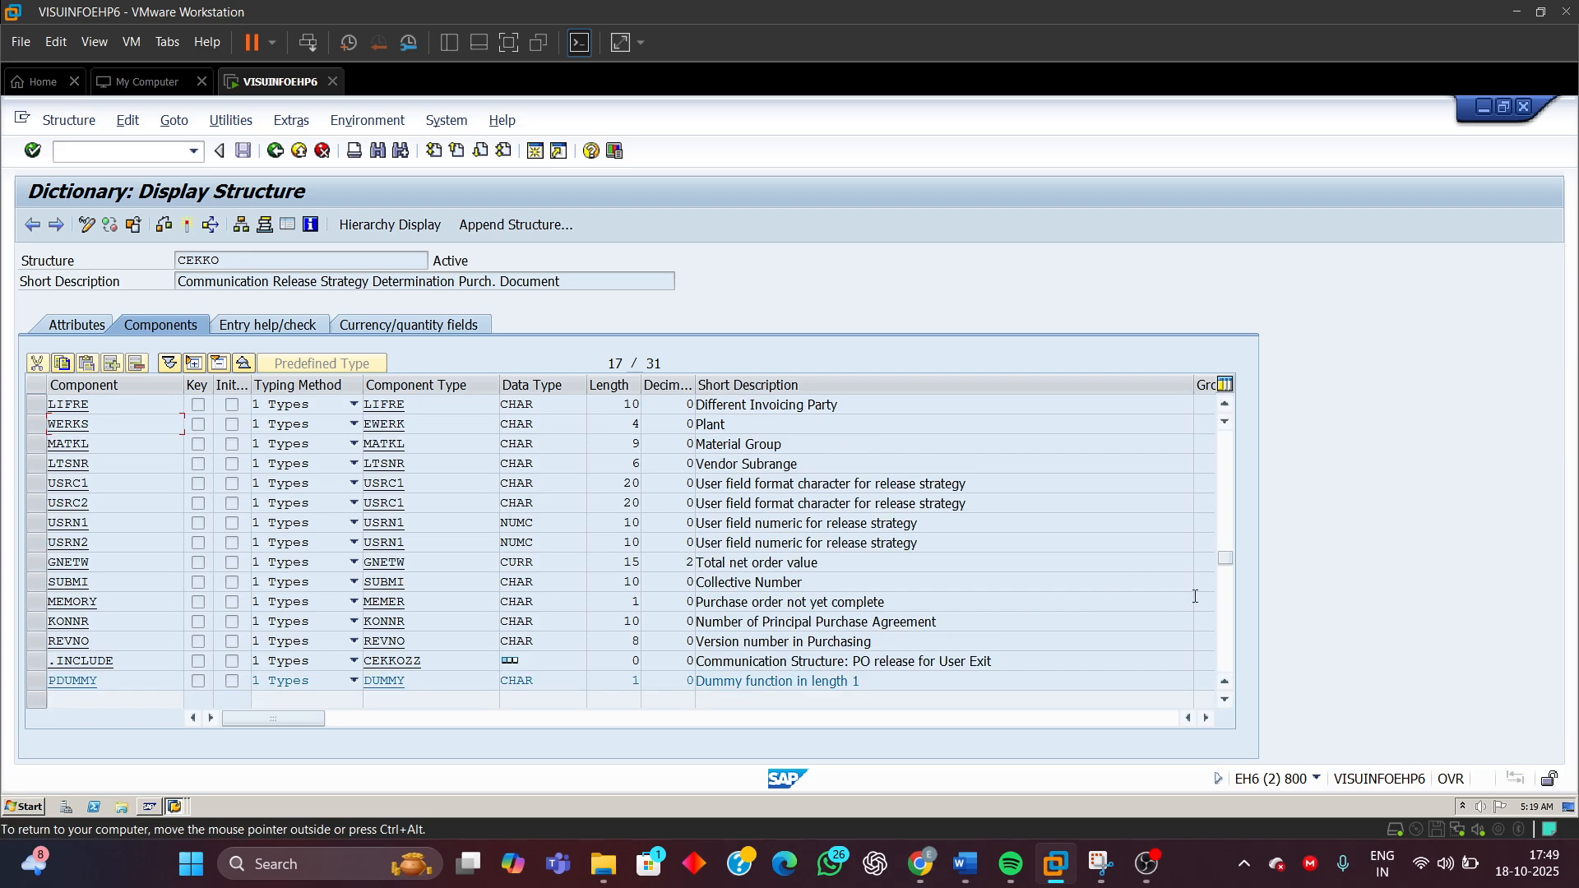
{"action": "double_click", "coordinate": [738, 426]}
{"action": "left_click_drag", "start_coordinate": [105, 424], "coordinate": [4, 447]}
{"action": "mouse_move", "coordinate": [964, 863]}
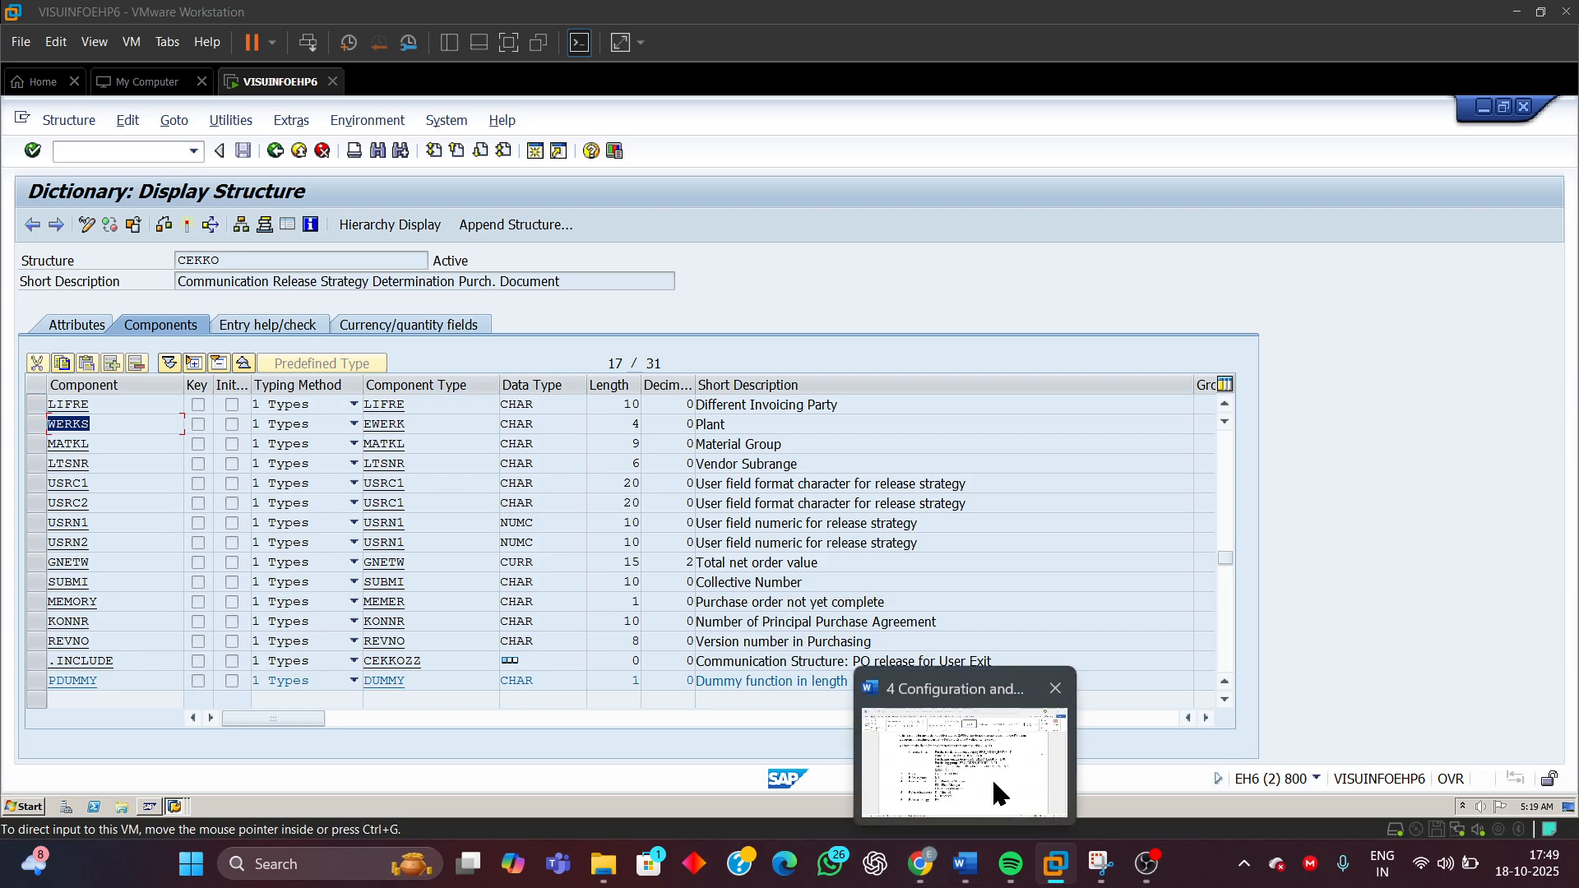
Return to the Word document and highlight the Purchasing organization label in the characteristics table
{"action": "left_click", "coordinate": [992, 778]}
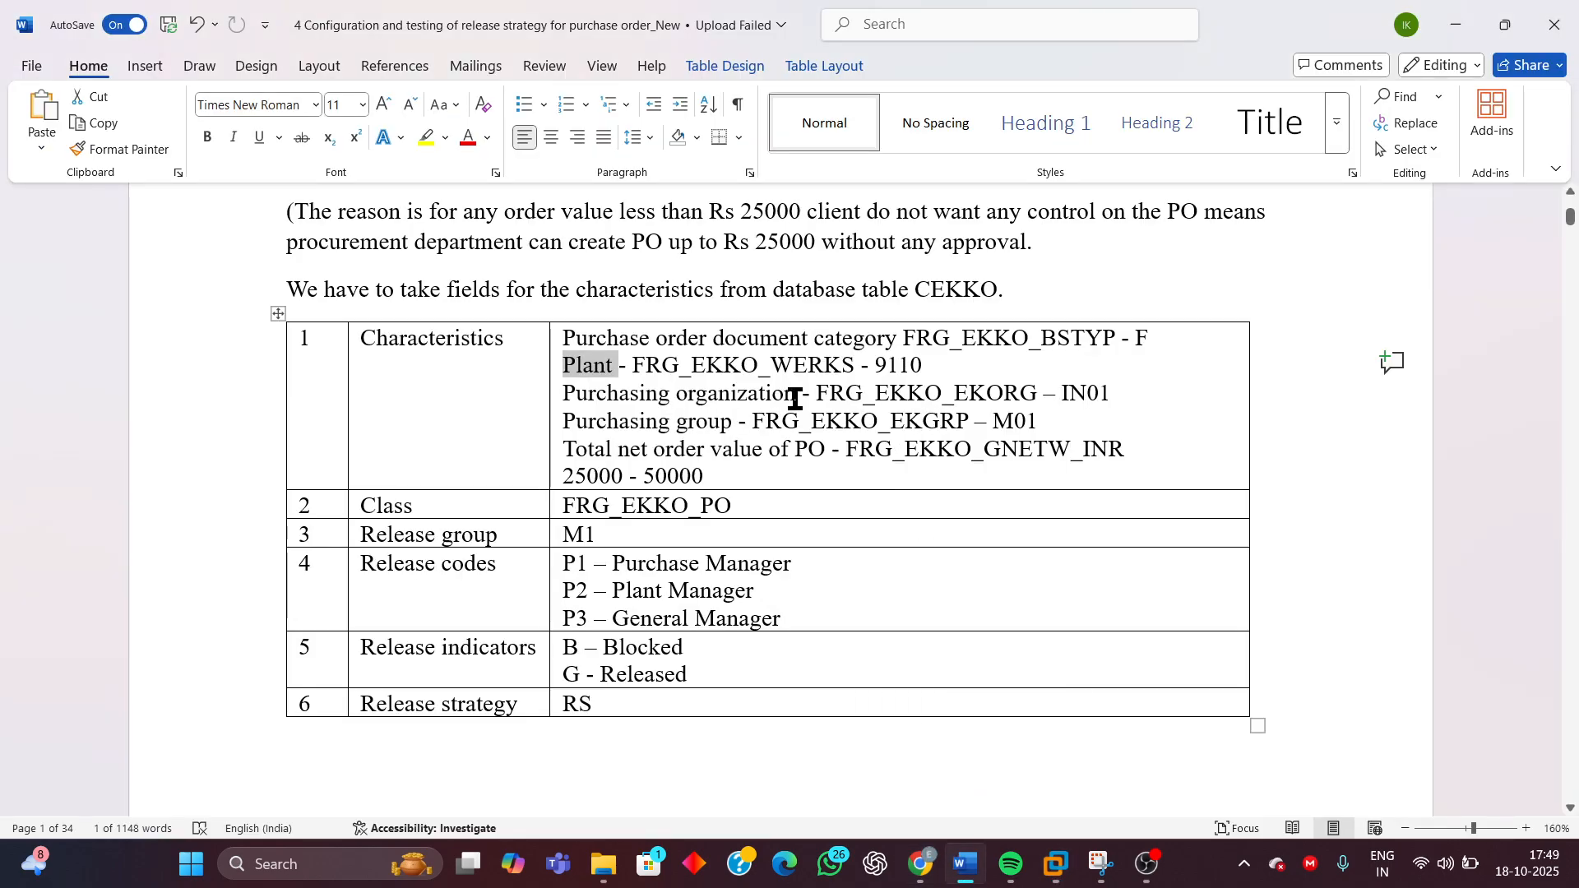
{"action": "left_click_drag", "start_coordinate": [795, 399], "coordinate": [585, 400]}
{"action": "left_click", "coordinate": [598, 397]}
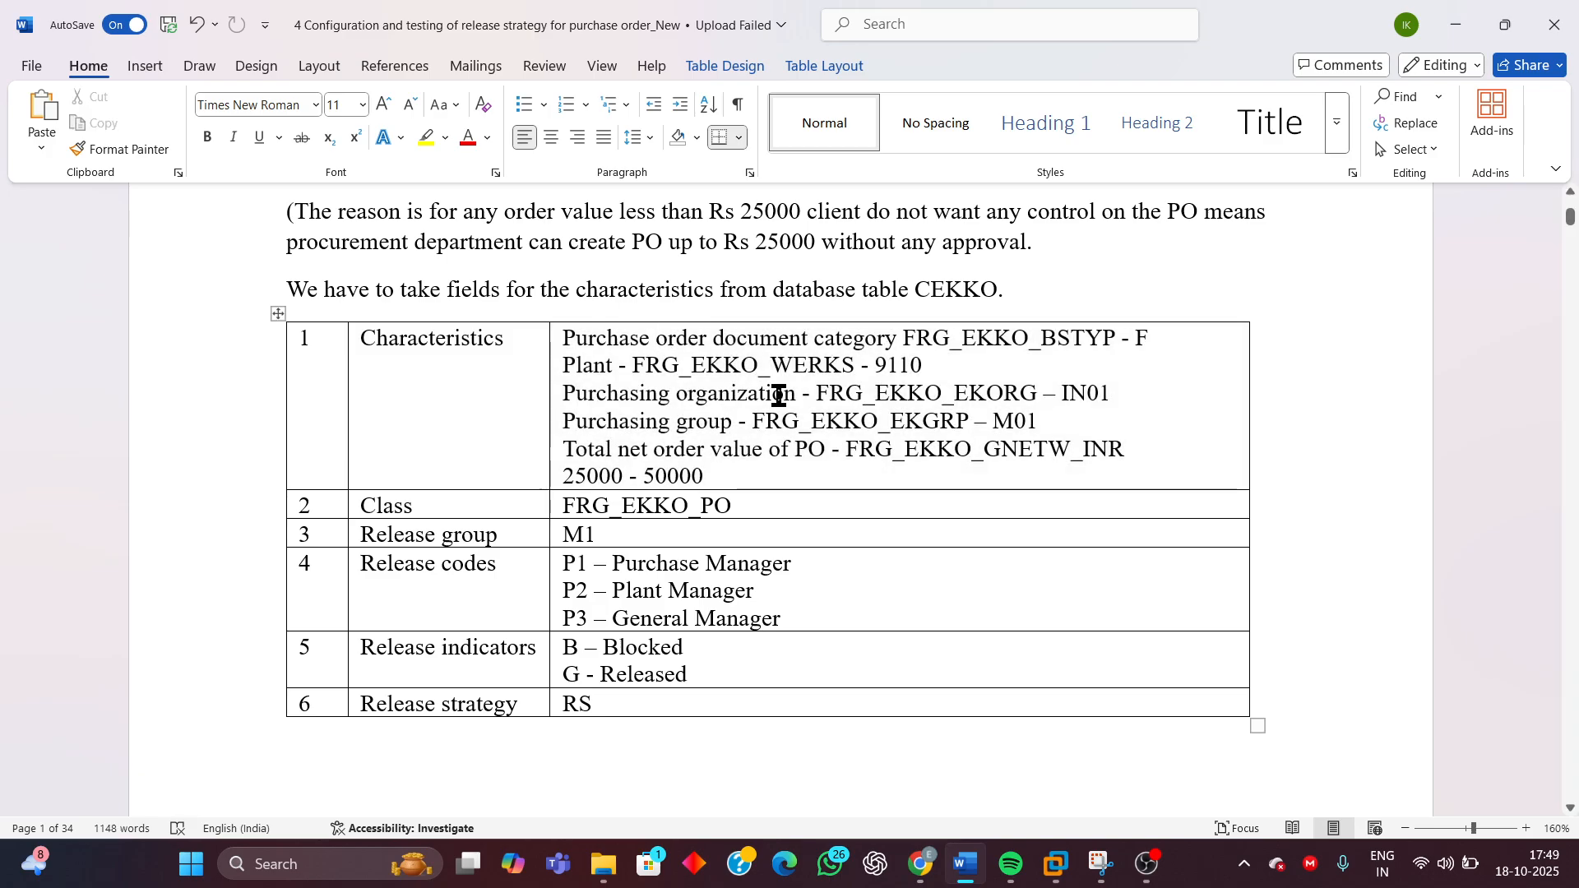
{"action": "left_click_drag", "start_coordinate": [701, 394], "coordinate": [562, 394]}
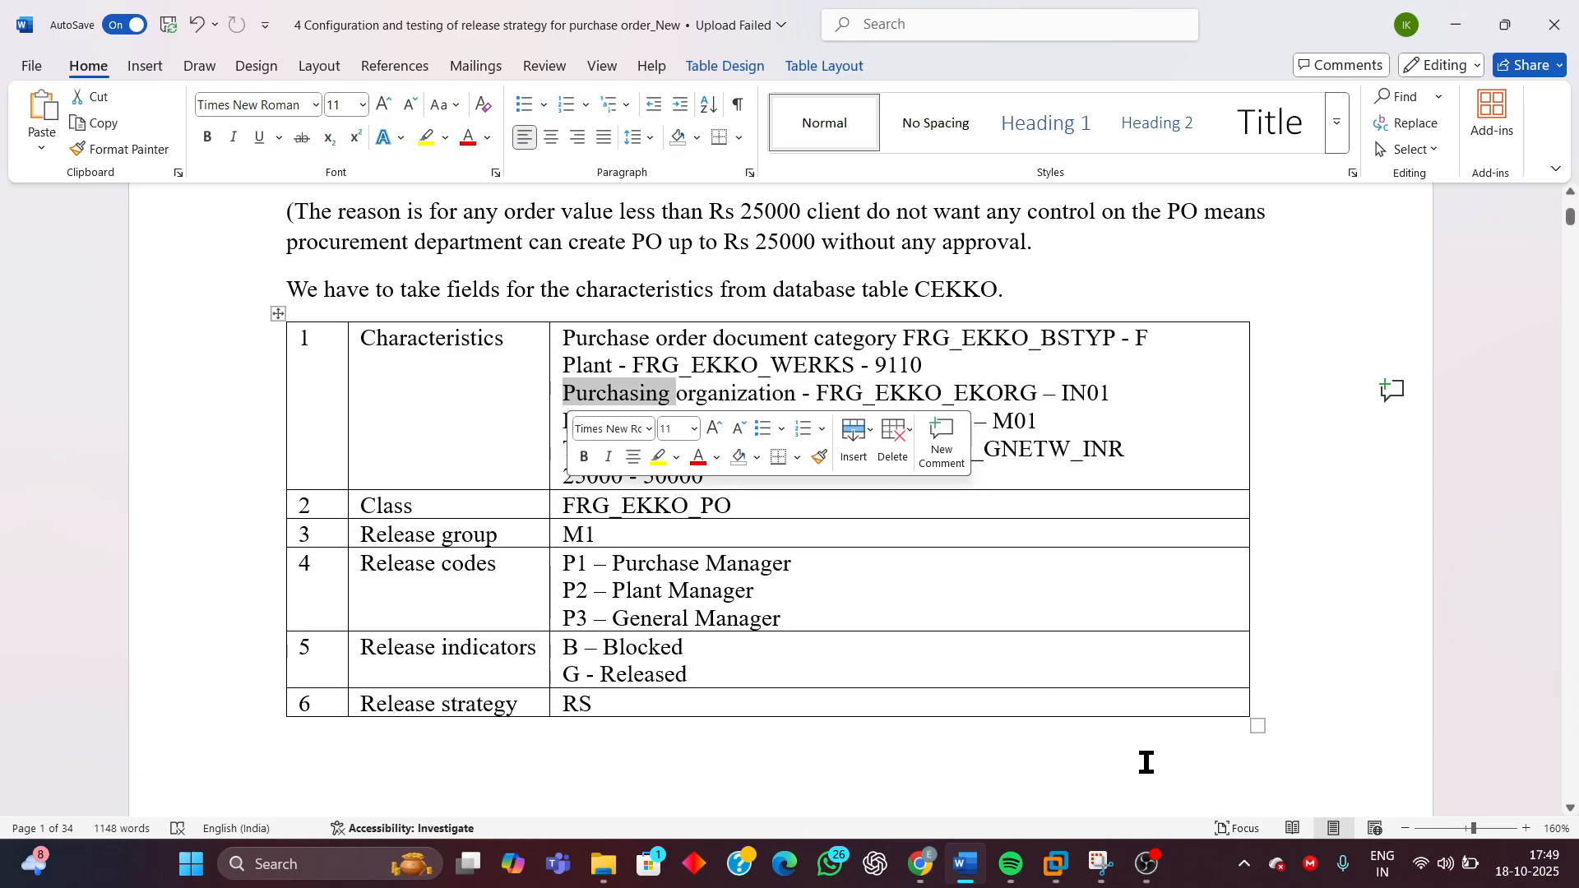
In SAP, highlight the Purchasing Organization and Purchasing Group descriptions and their EKORG and EKGRP components in CEKKO
{"action": "mouse_move", "coordinate": [1056, 864]}
{"action": "left_click", "coordinate": [1271, 744]}
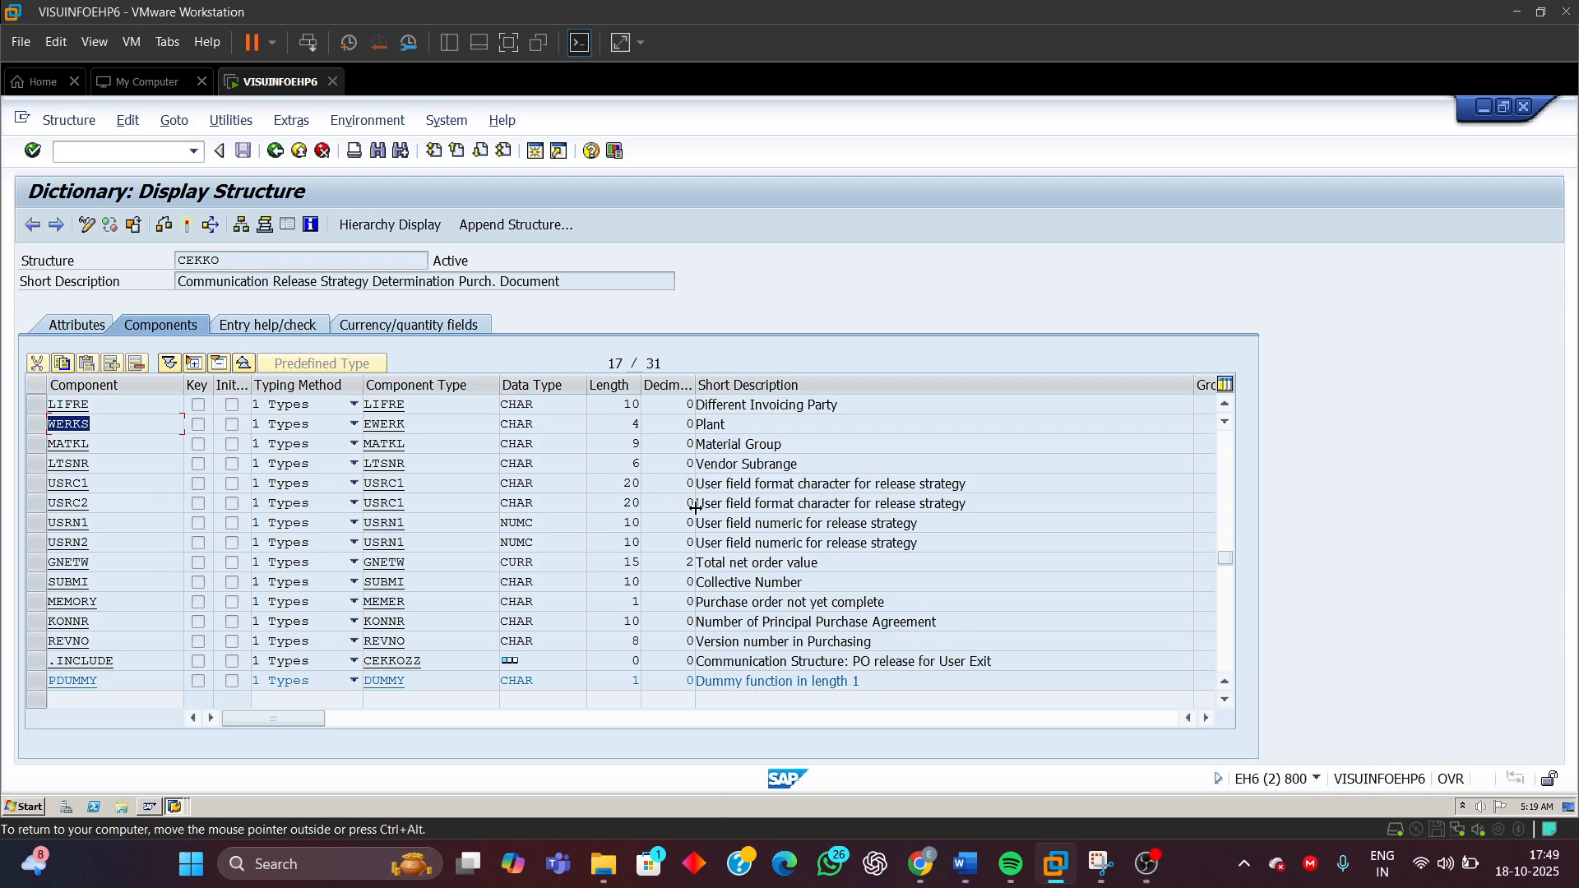
{"action": "left_click", "coordinate": [1223, 452]}
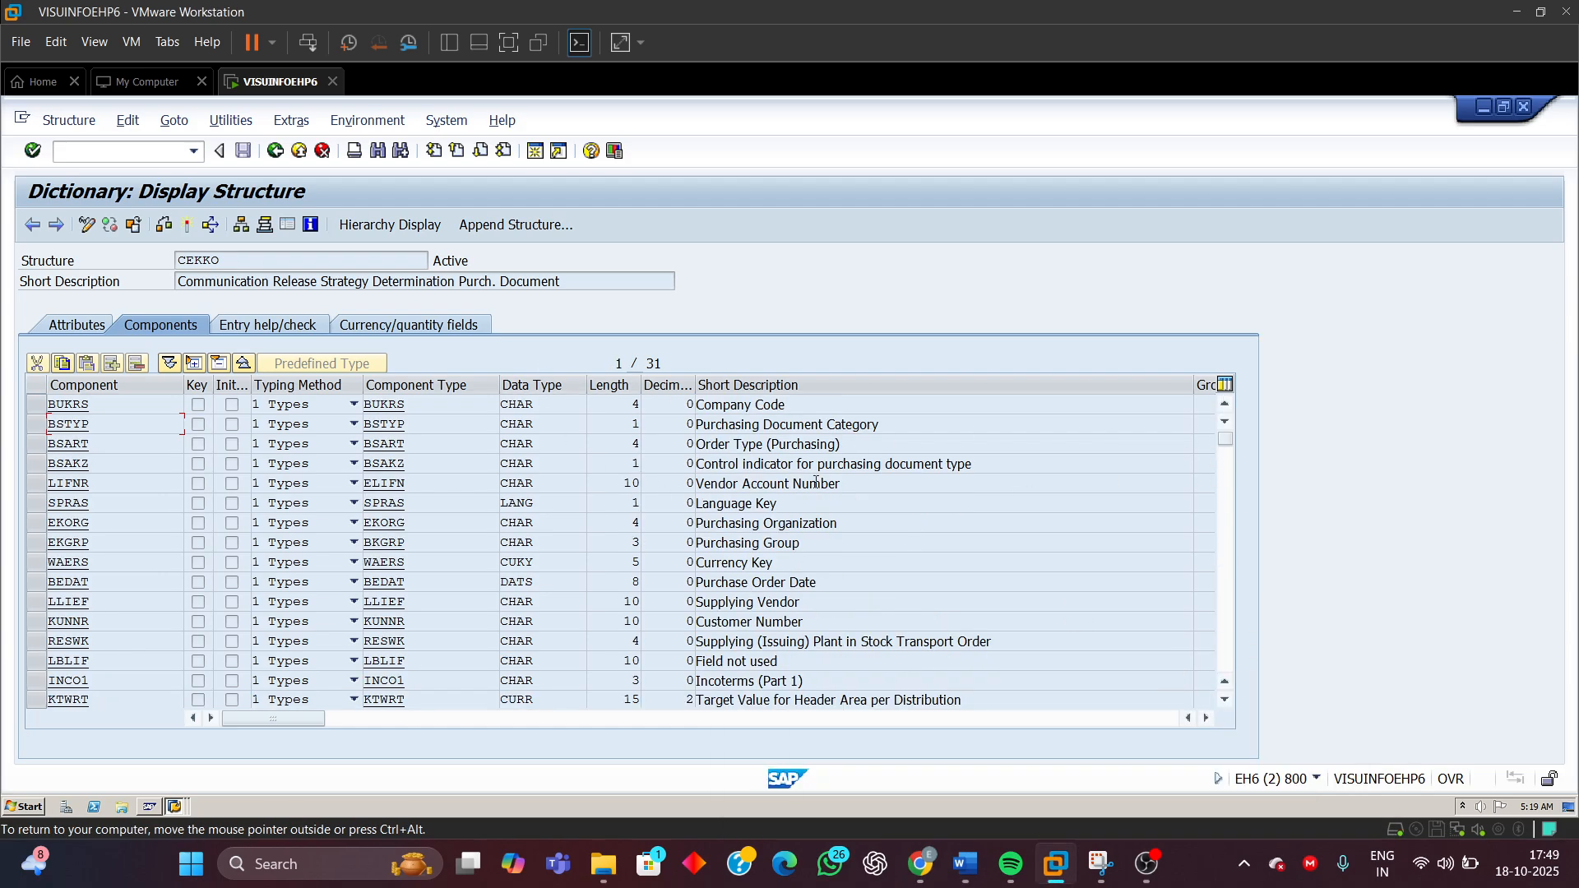
{"action": "left_click_drag", "start_coordinate": [839, 524], "coordinate": [646, 532]}
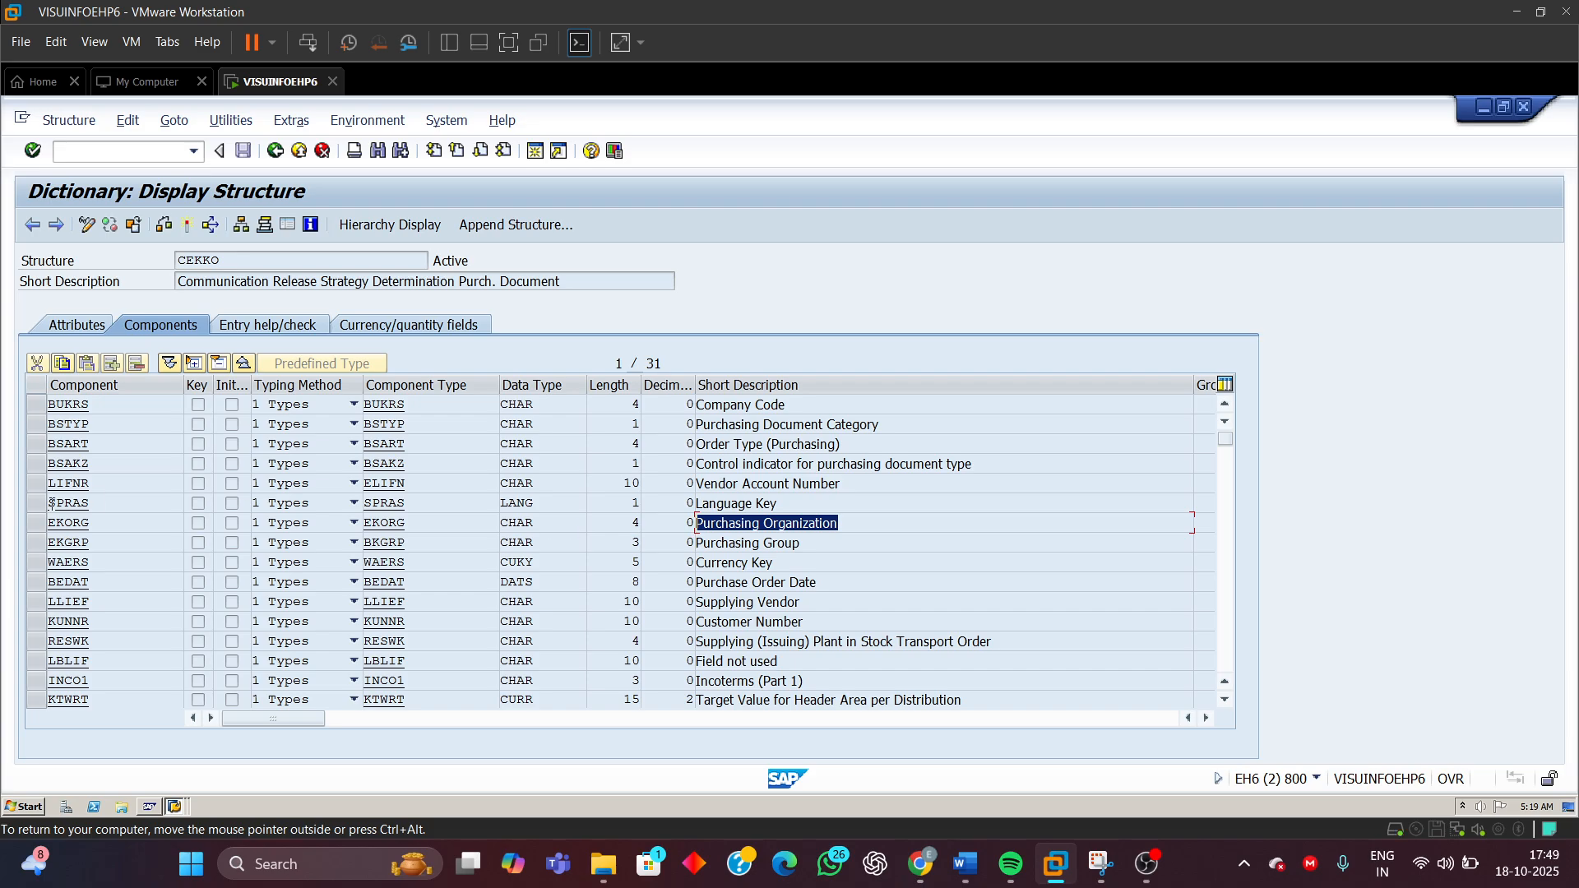
{"action": "left_click_drag", "start_coordinate": [89, 524], "coordinate": [48, 524]}
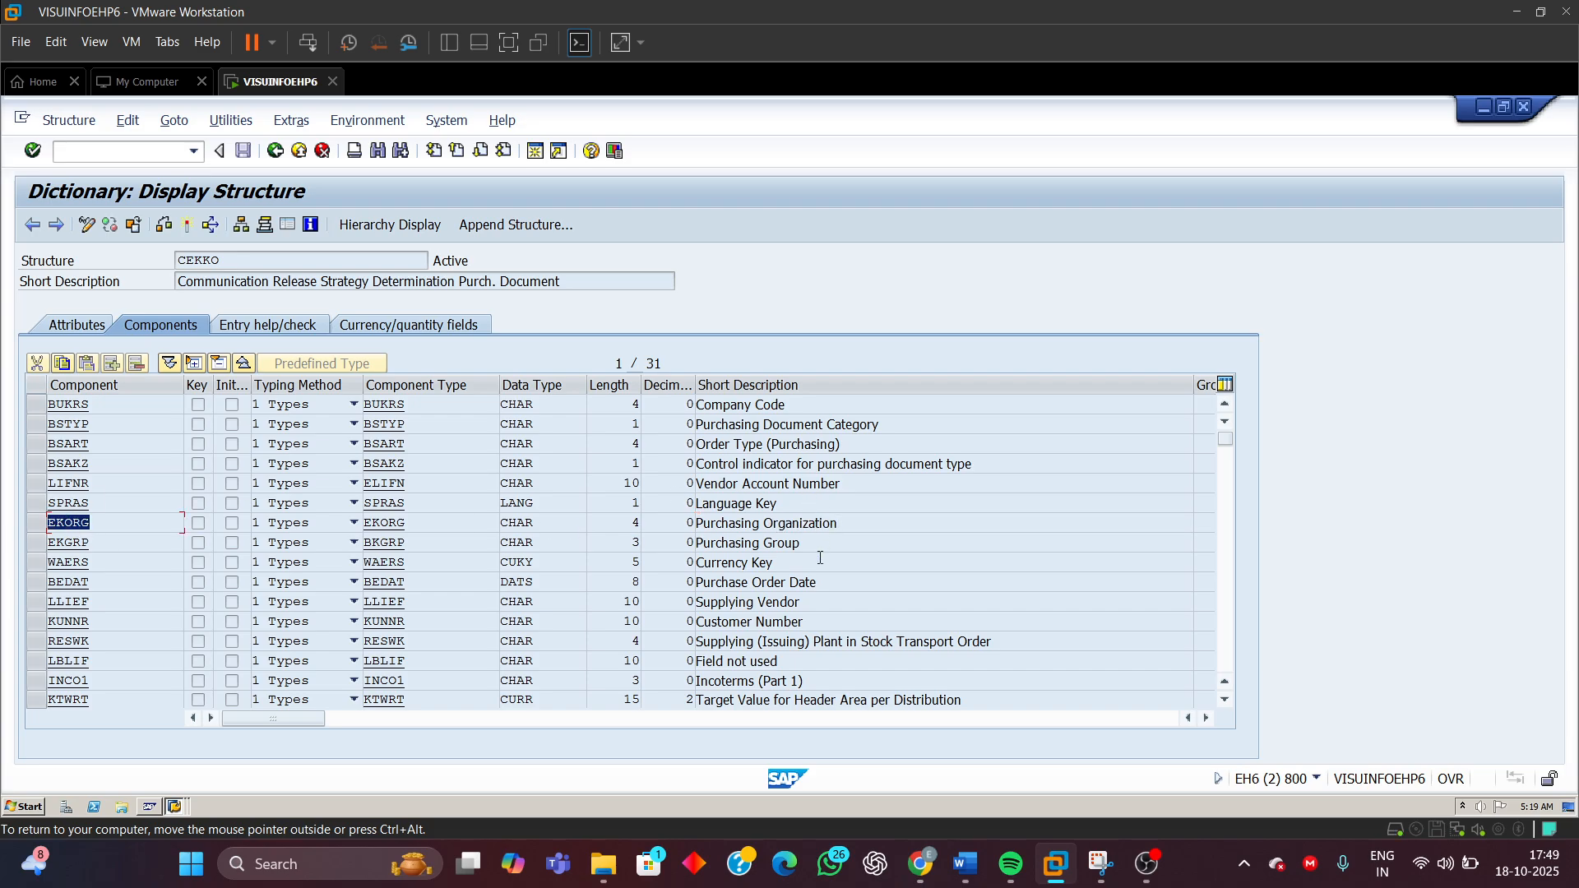
{"action": "left_click_drag", "start_coordinate": [806, 543], "coordinate": [639, 554]}
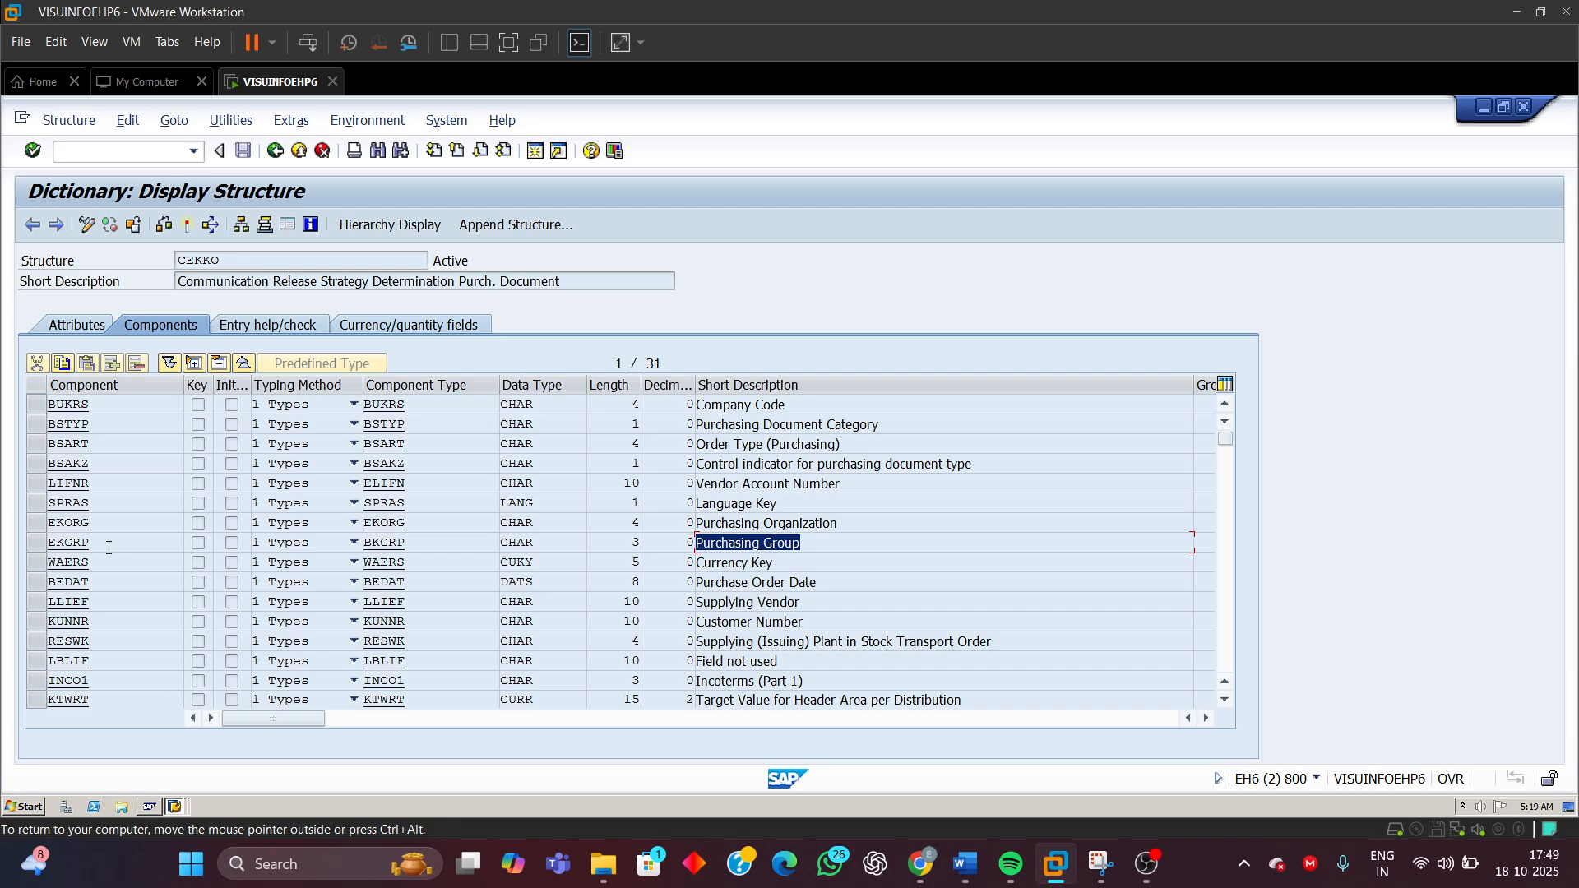
{"action": "left_click_drag", "start_coordinate": [107, 545], "coordinate": [47, 543]}
Return to the Word document and highlight the Total net order value of PO label in the characteristics table
{"action": "mouse_move", "coordinate": [973, 874]}
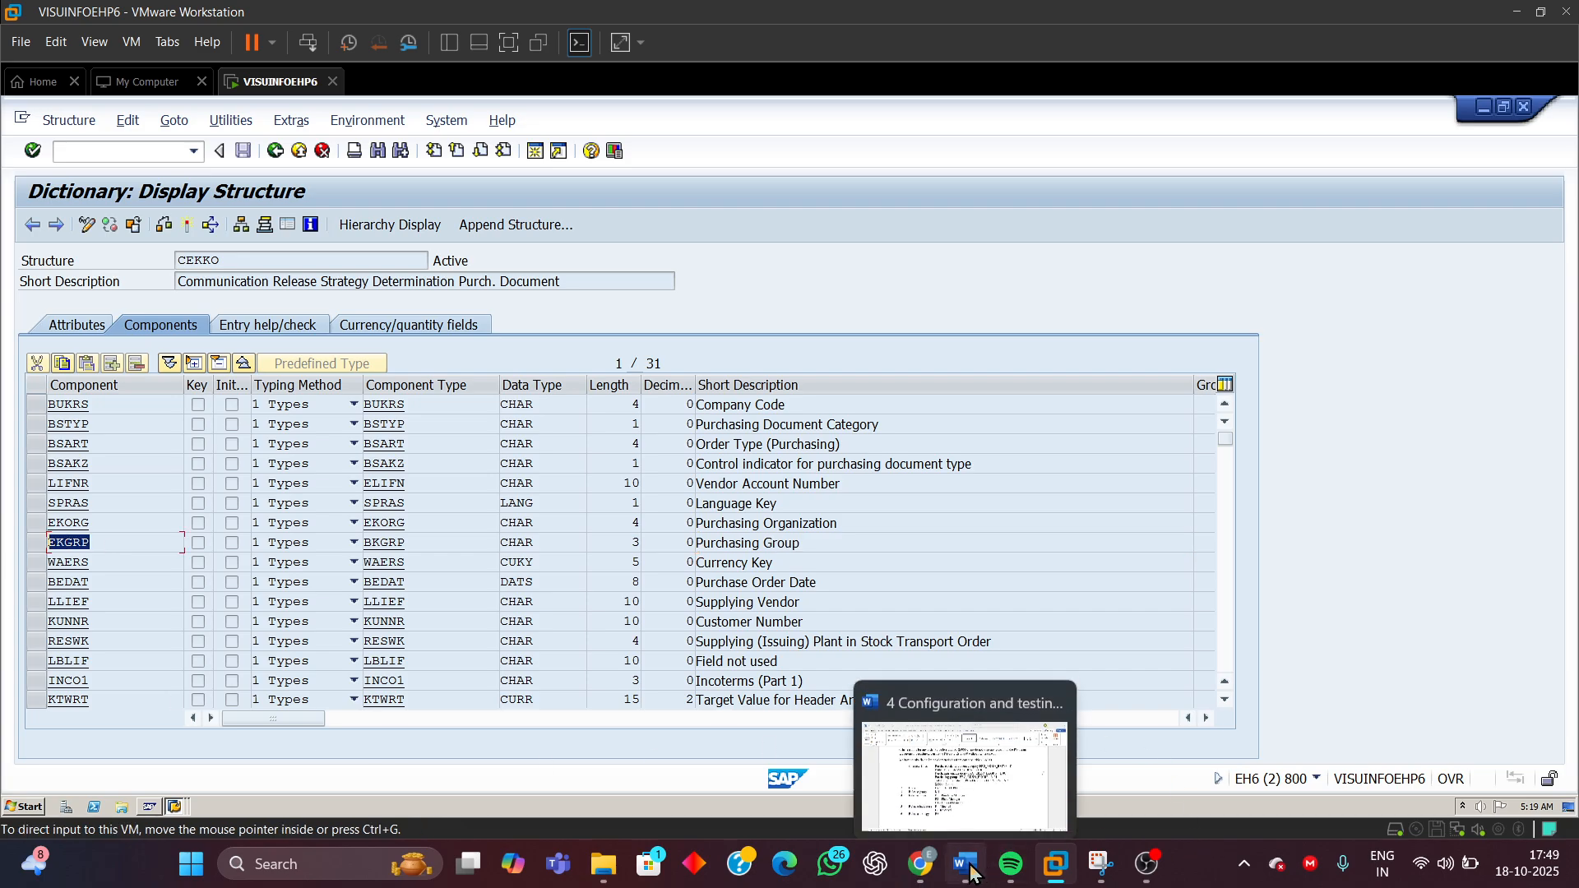
{"action": "left_click", "coordinate": [1014, 780]}
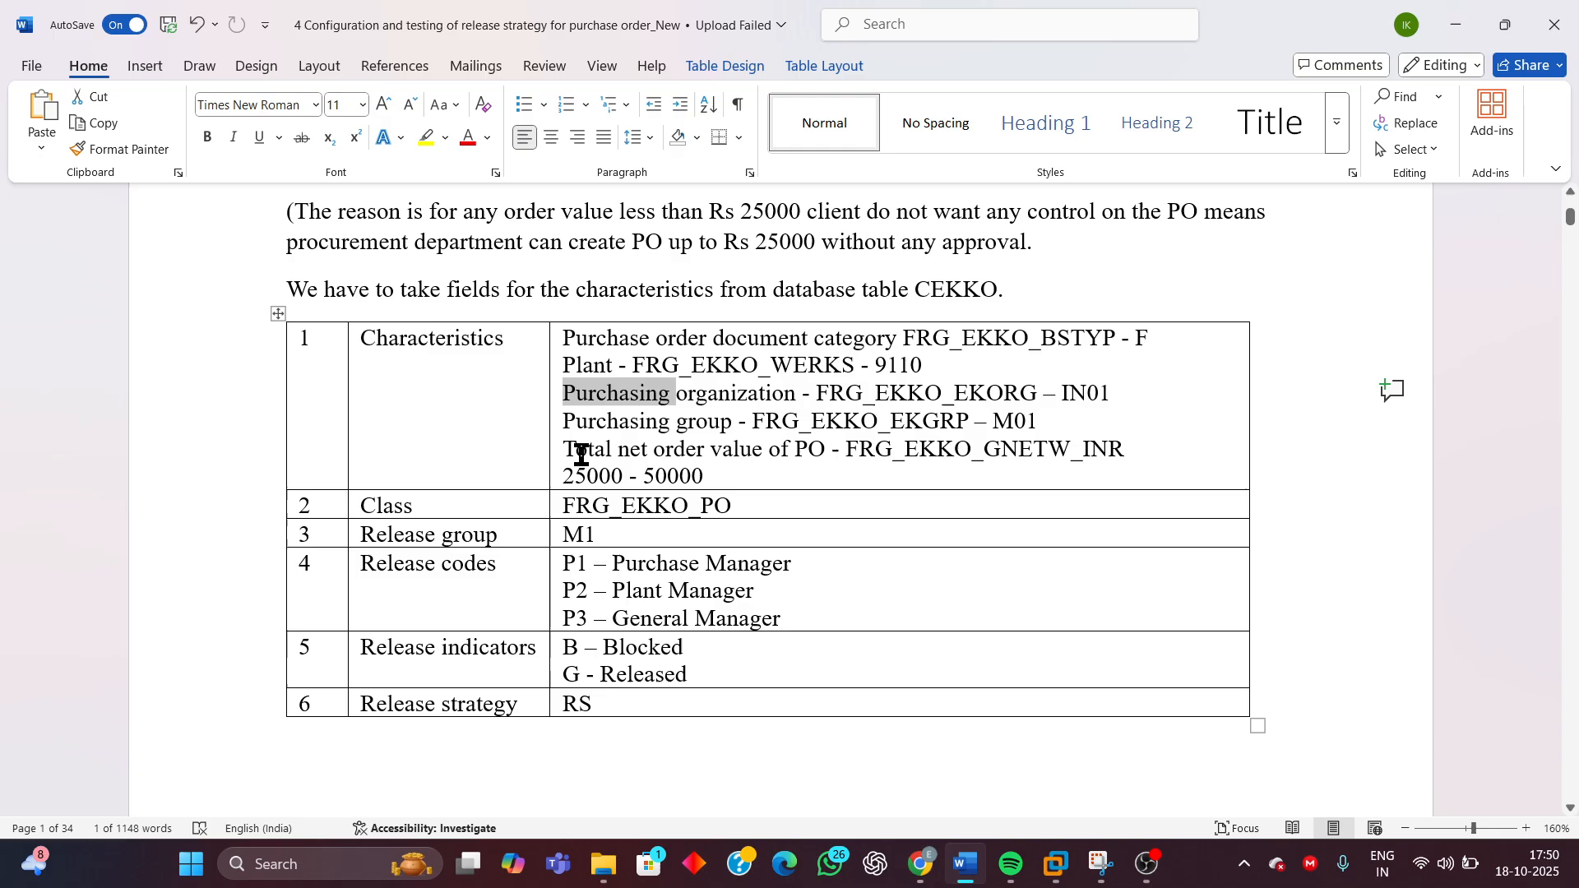
{"action": "left_click_drag", "start_coordinate": [565, 451], "coordinate": [829, 452]}
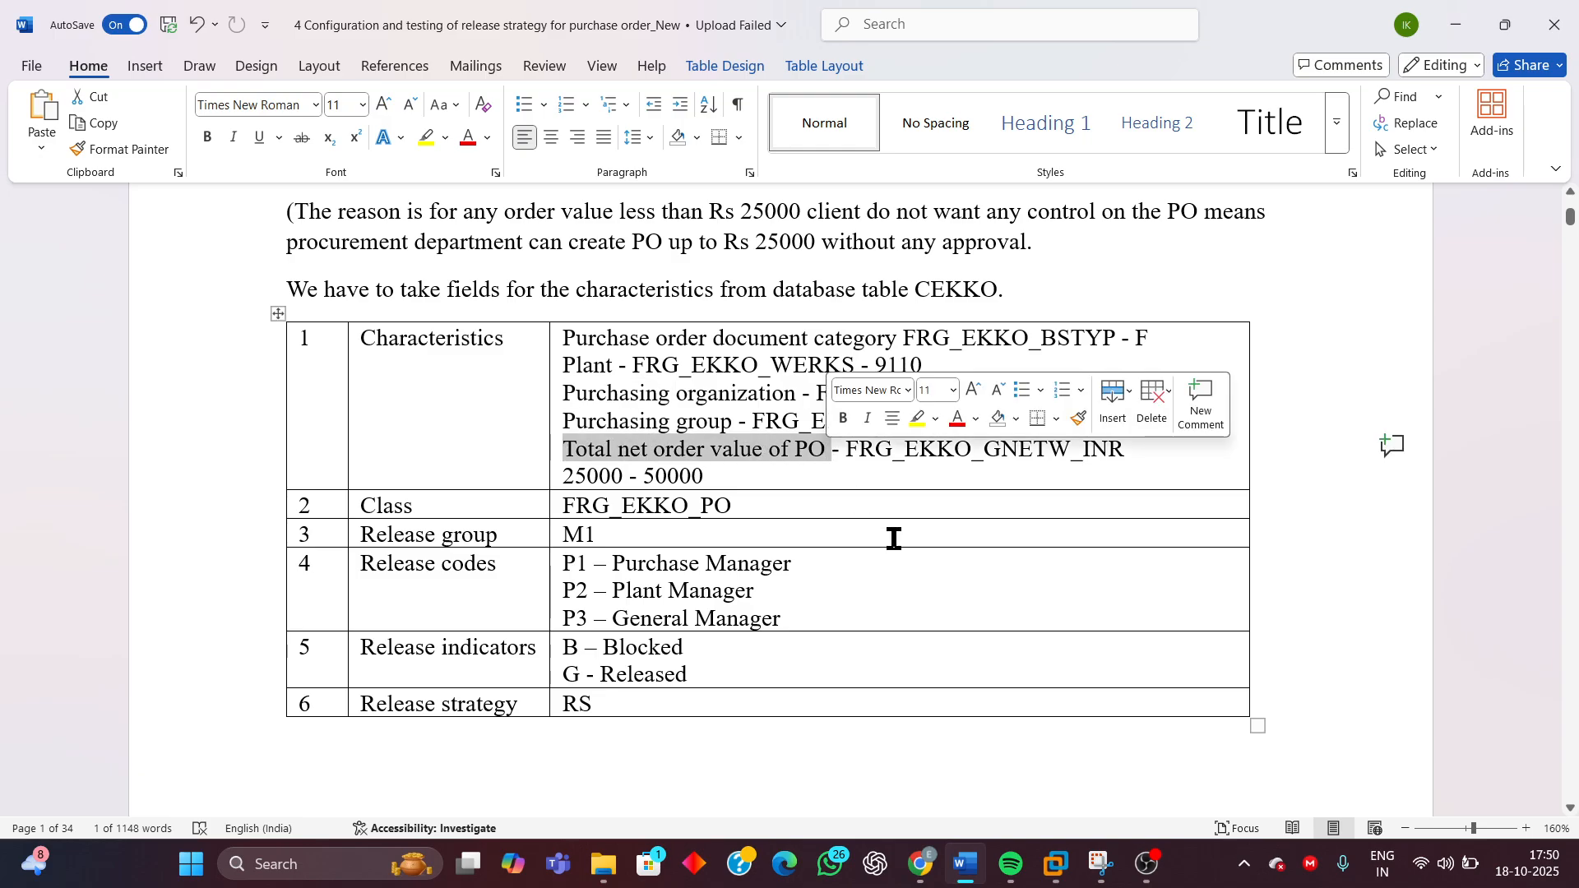
In SAP, scroll down the CEKKO components and highlight the Total net order value description and its GNETW component
{"action": "mouse_move", "coordinate": [1056, 864]}
{"action": "left_click", "coordinate": [1279, 802]}
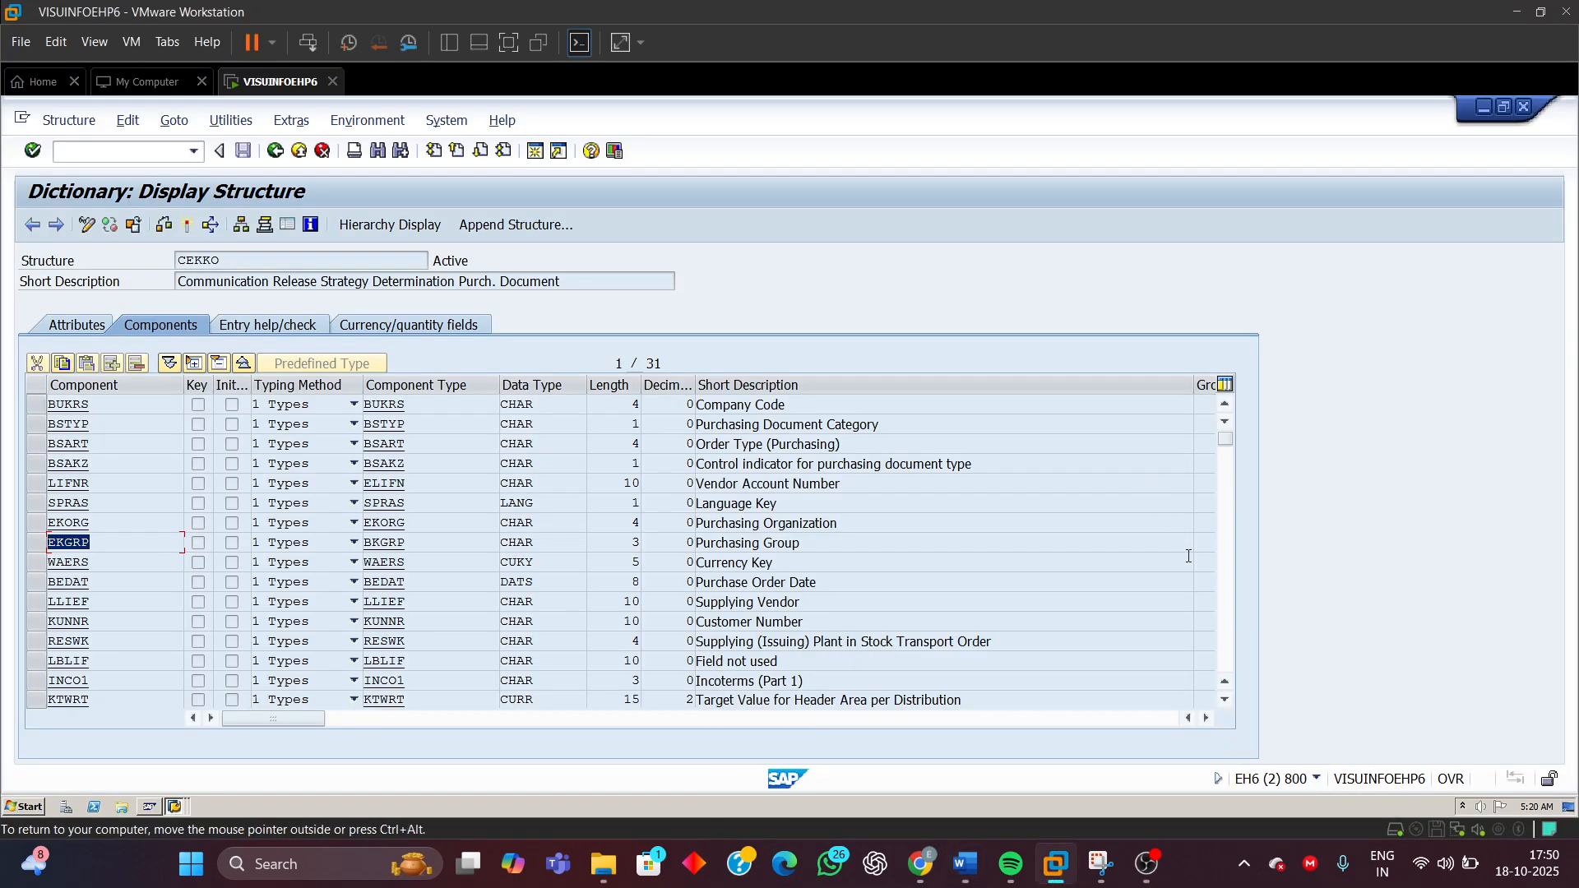
{"action": "left_click", "coordinate": [1226, 608]}
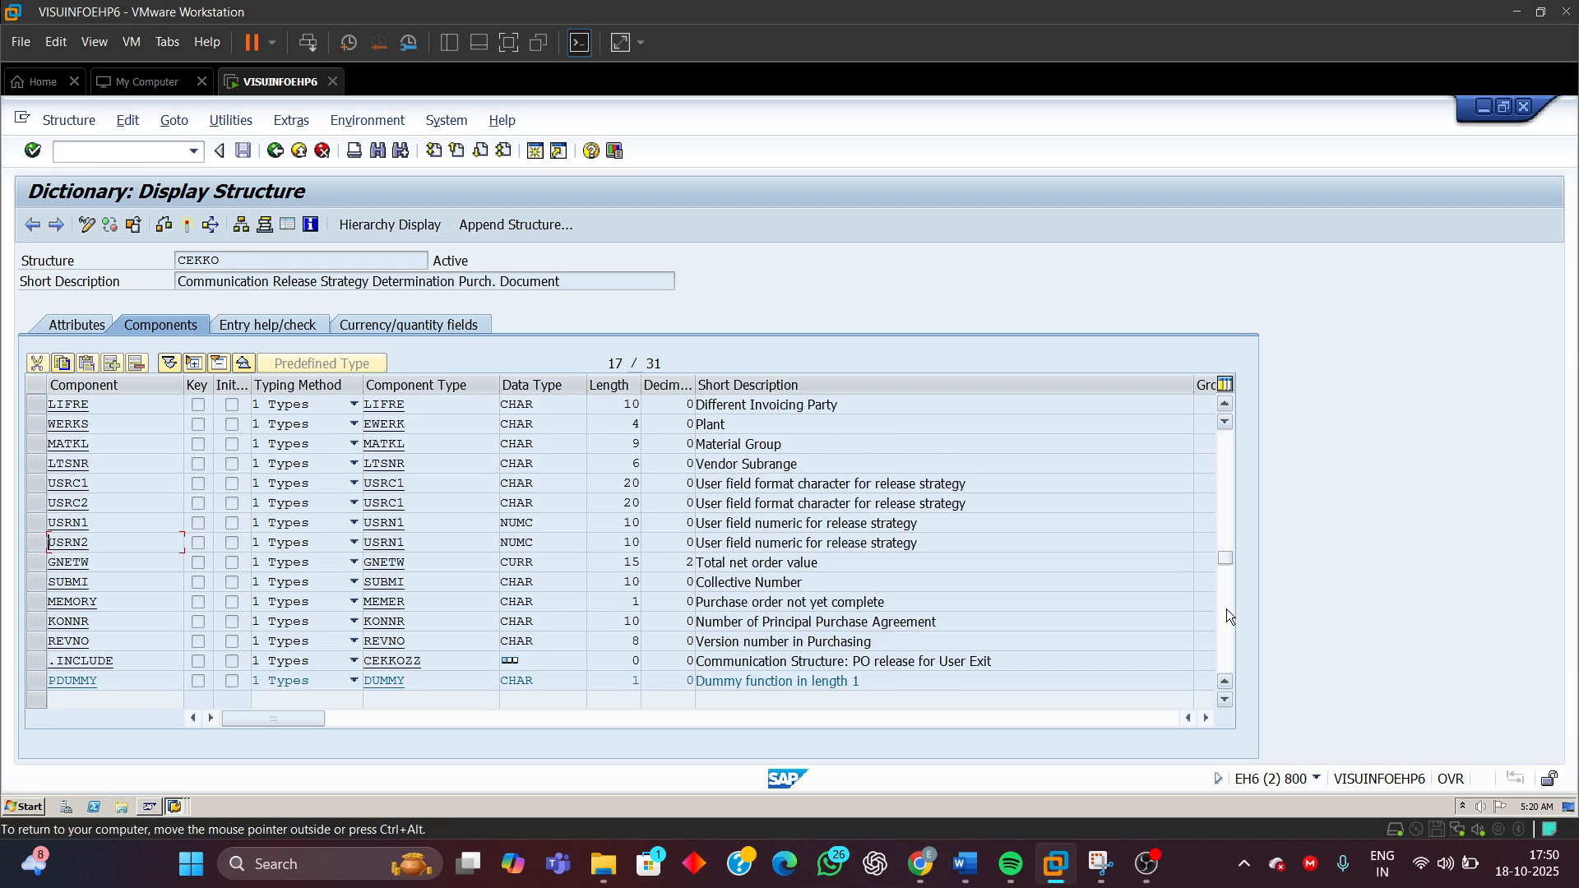
{"action": "left_click", "coordinate": [1227, 609]}
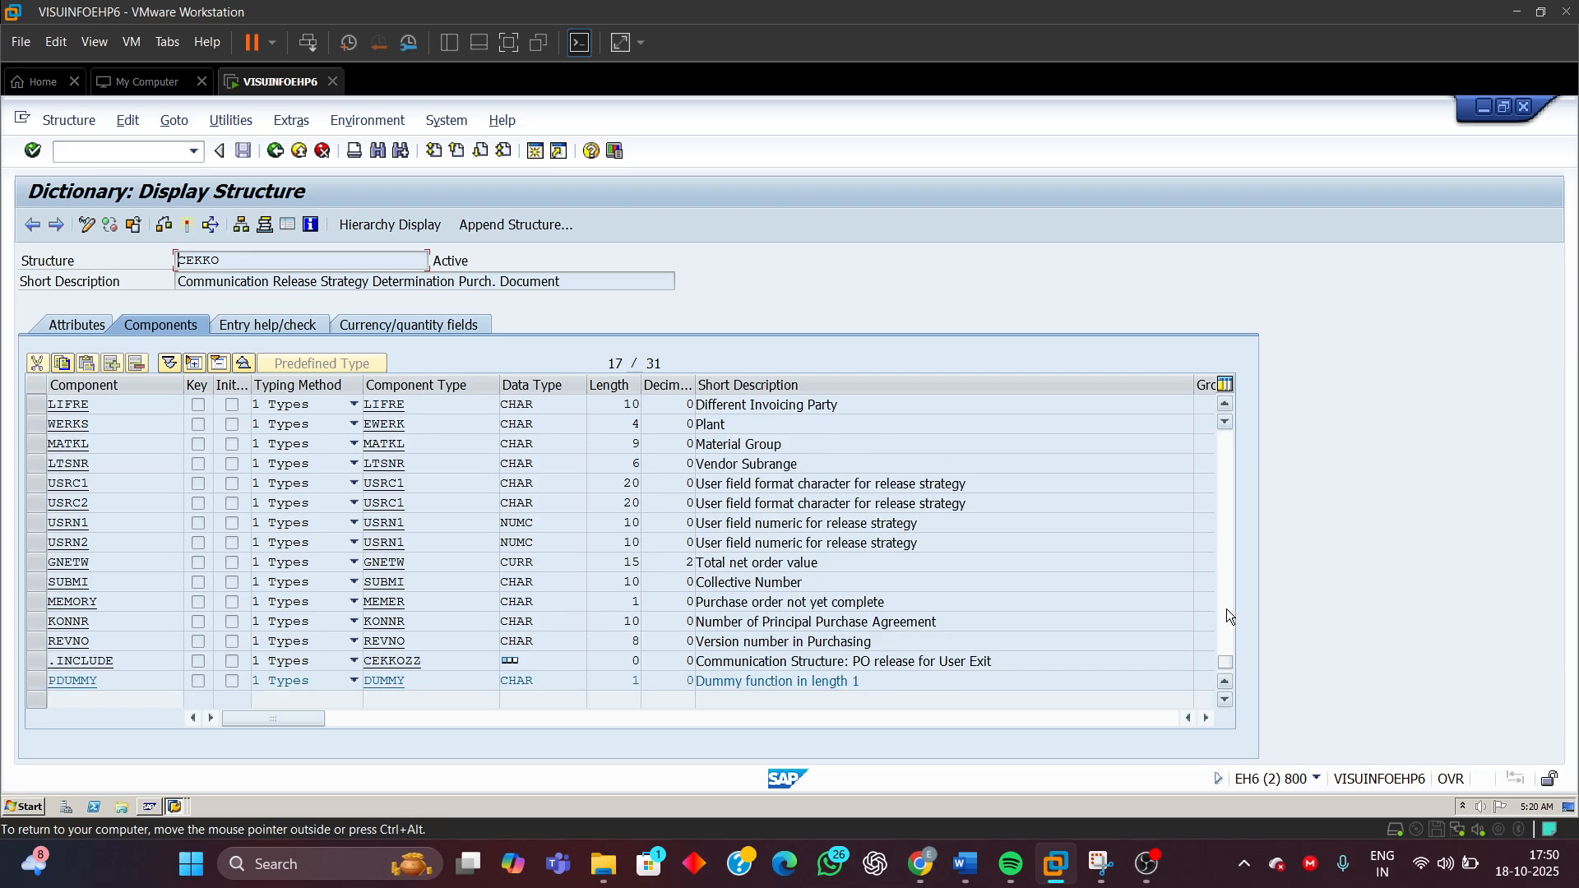
{"action": "left_click", "coordinate": [1226, 487]}
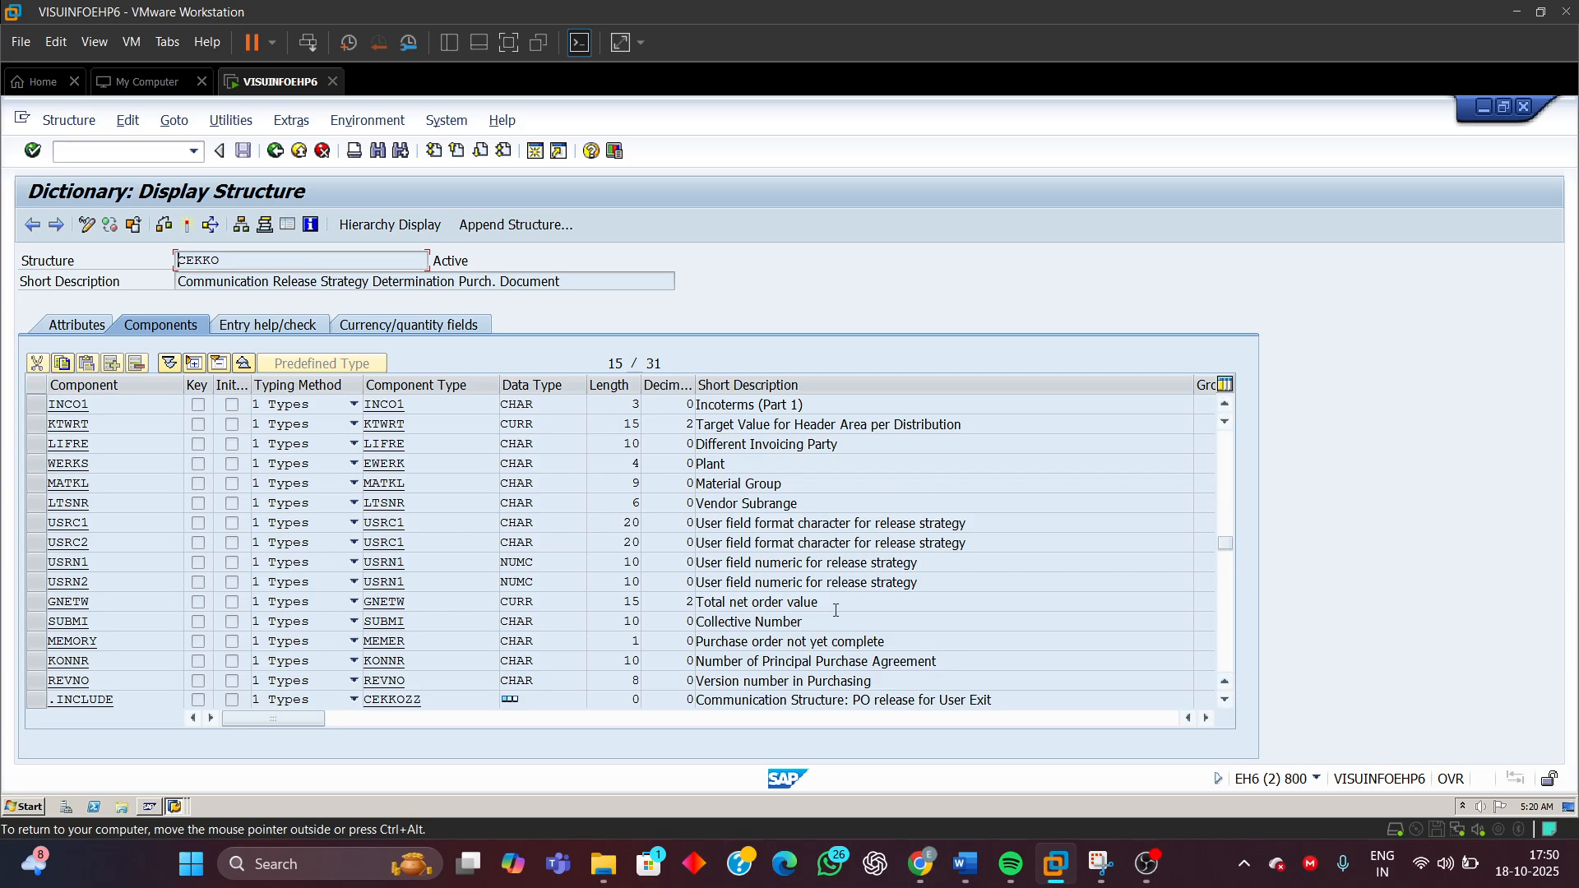
{"action": "left_click_drag", "start_coordinate": [836, 610], "coordinate": [669, 612]}
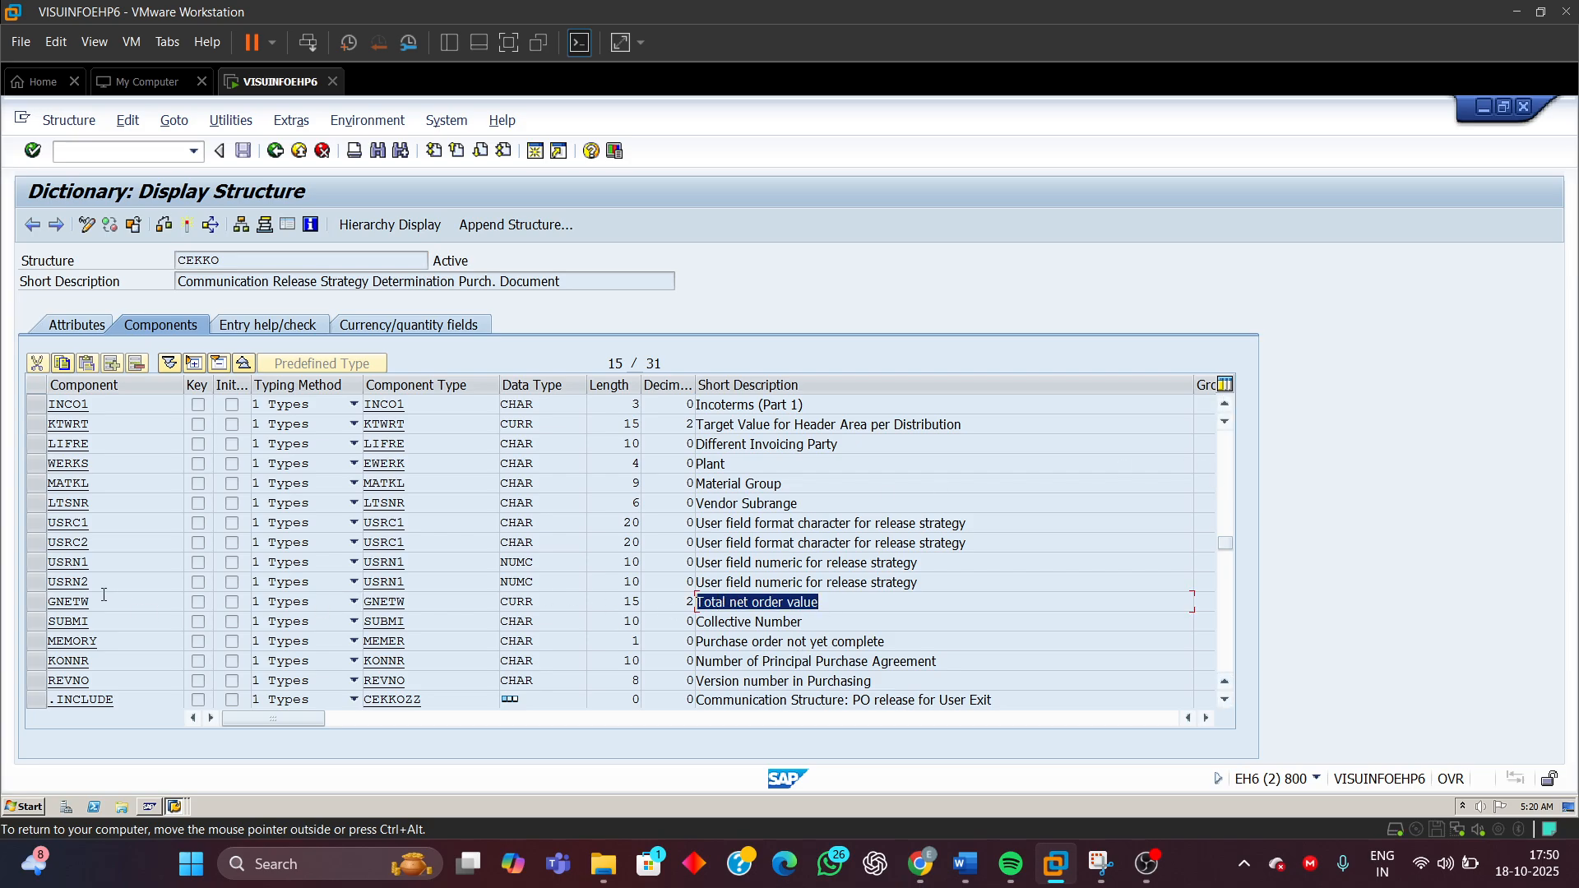
{"action": "left_click_drag", "start_coordinate": [97, 602], "coordinate": [3, 618]}
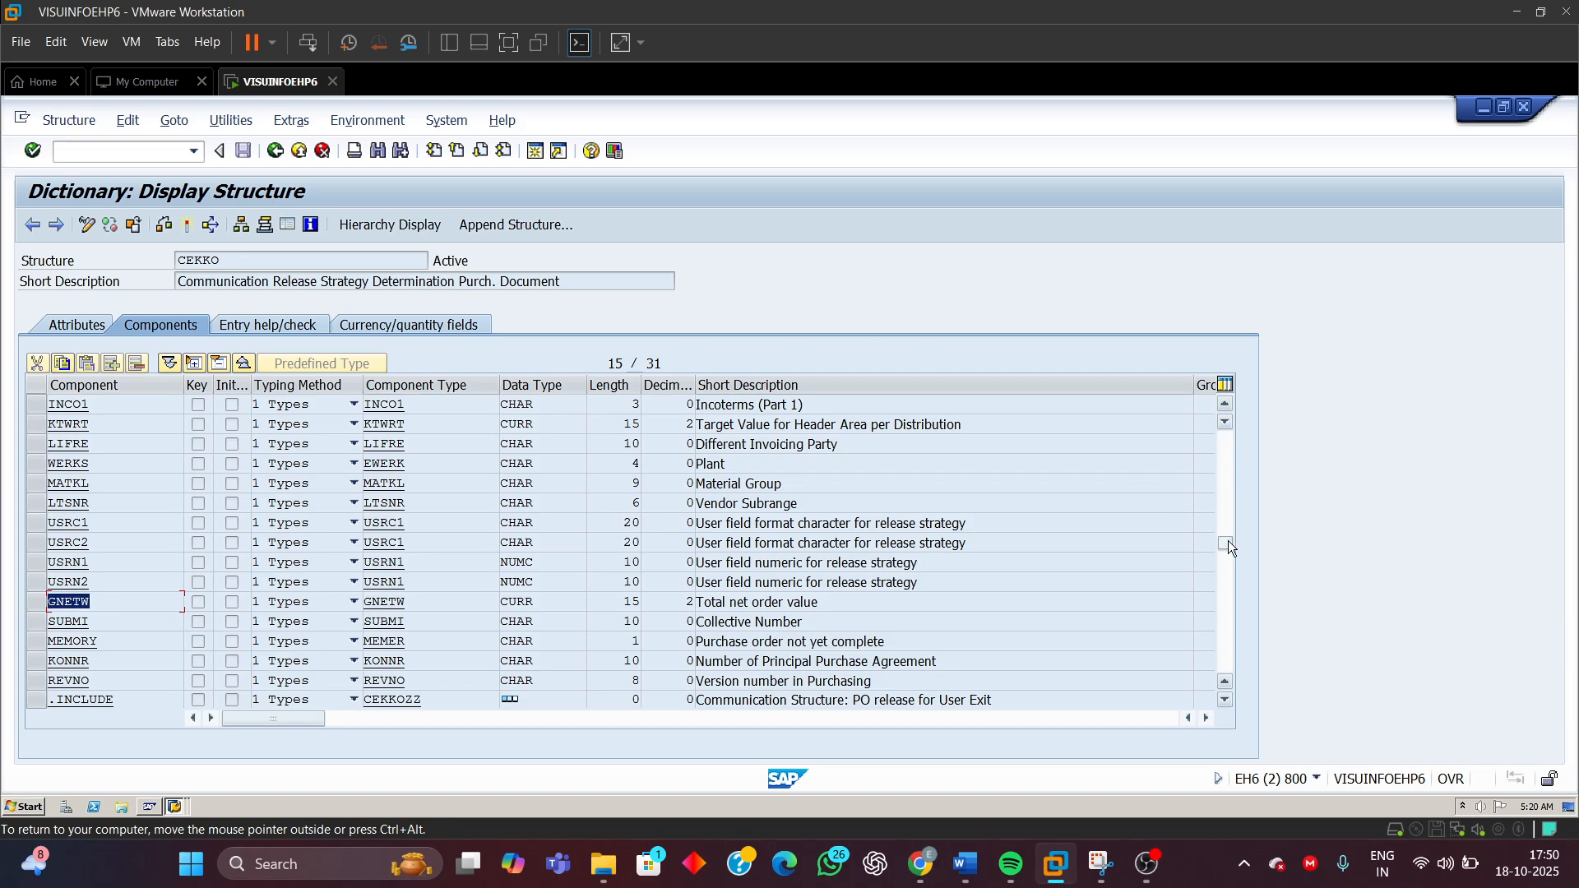
Mark the BSTYP, EKORG, EKGRP, WERKS and GNETW rows in the CEKKO components list
{"action": "left_click_drag", "start_coordinate": [1226, 543], "coordinate": [1226, 438]}
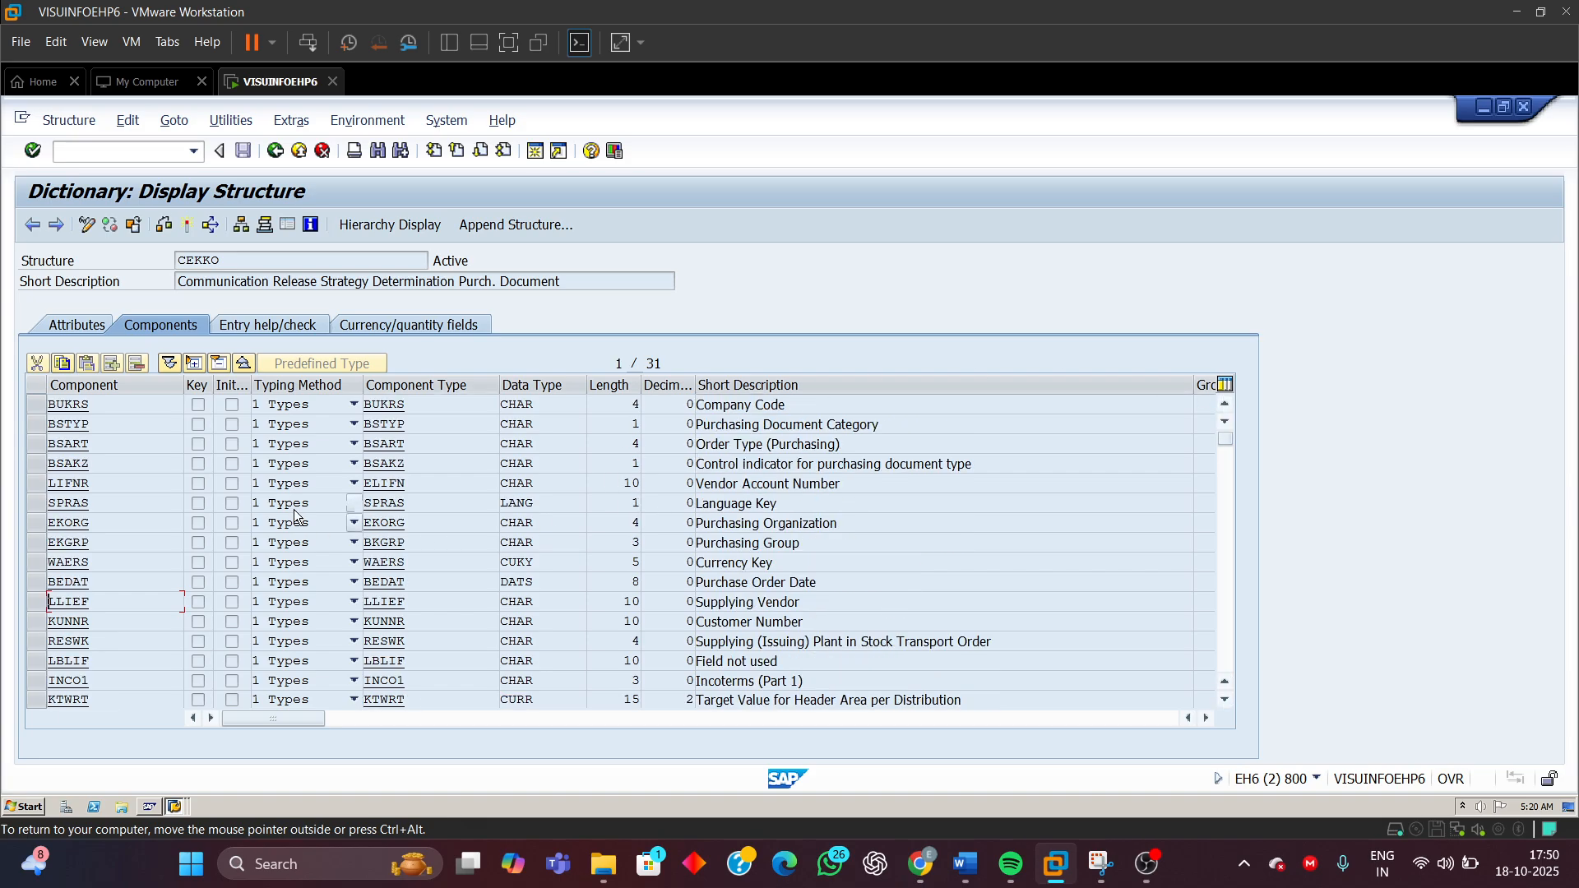
{"action": "left_click", "coordinate": [43, 429]}
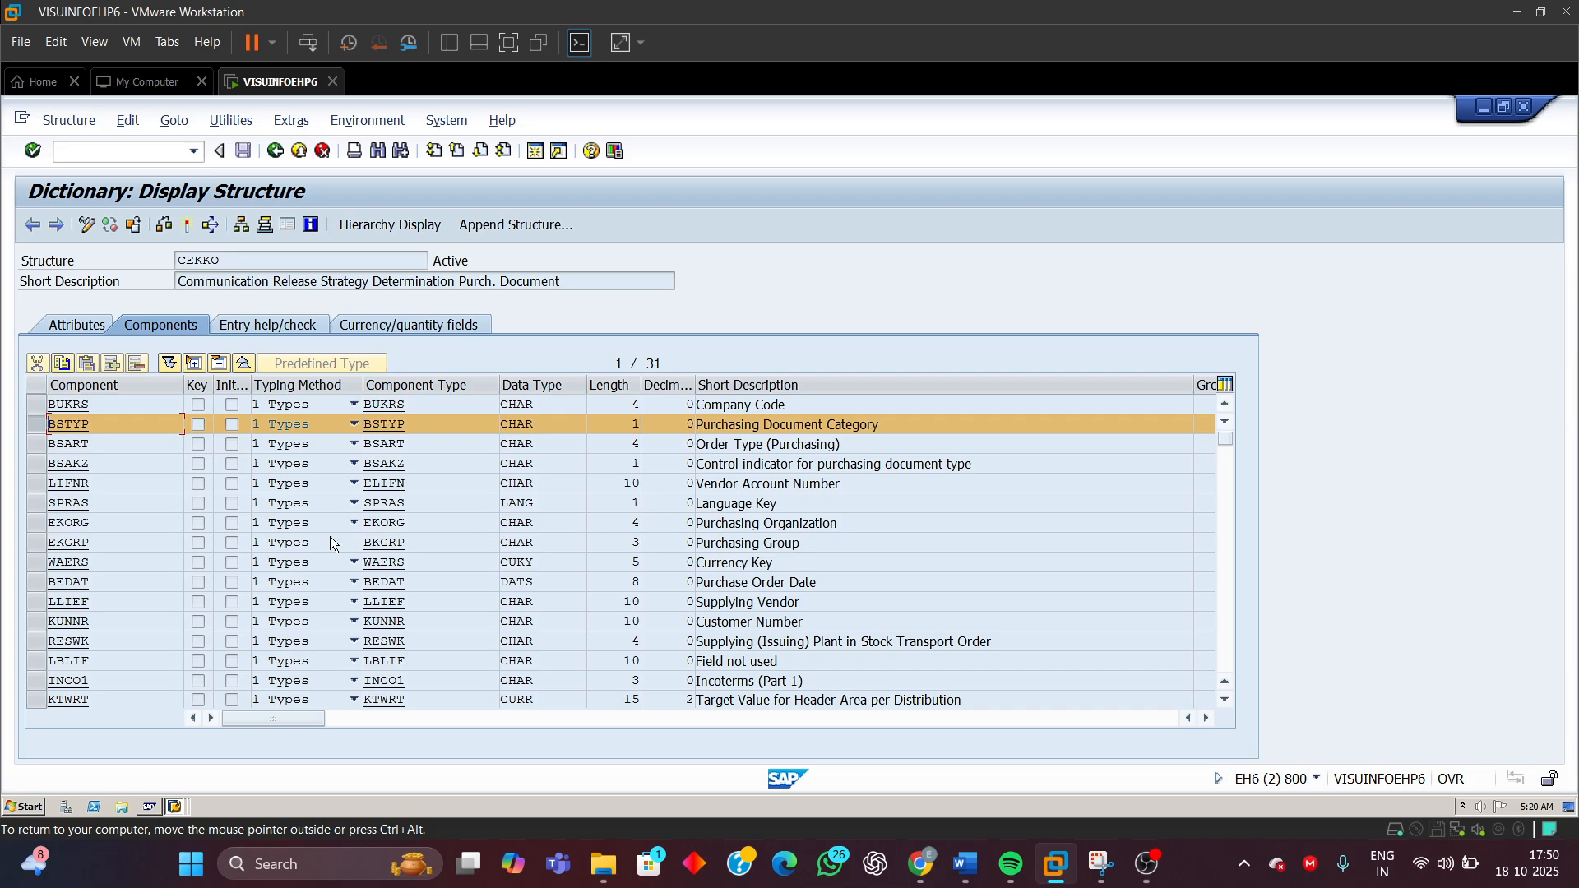
{"action": "left_click", "coordinate": [36, 523]}
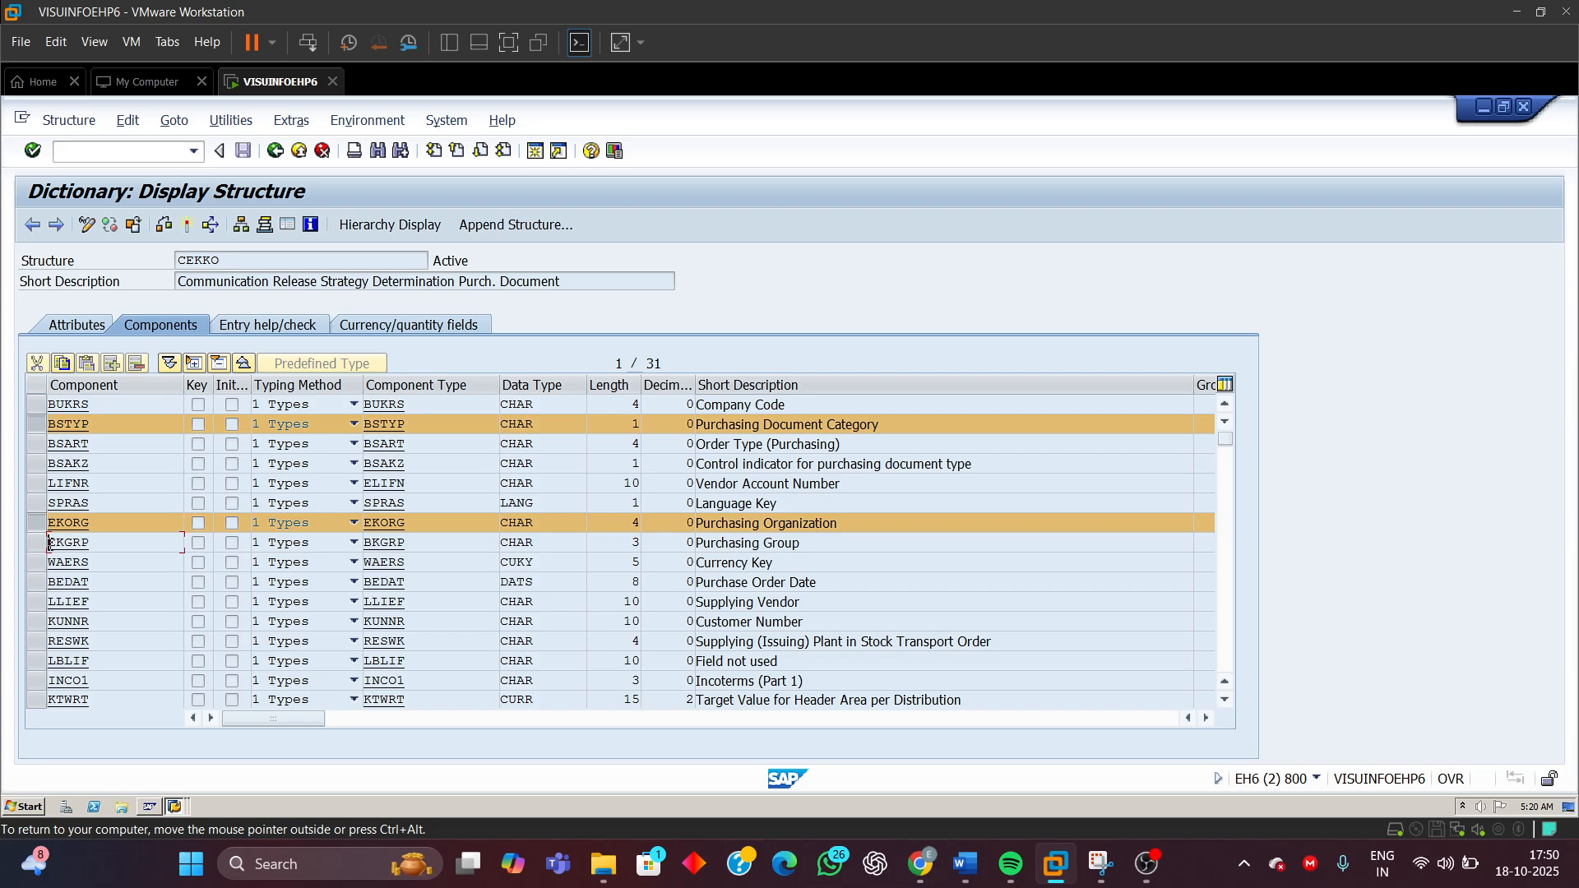
{"action": "left_click", "coordinate": [36, 543]}
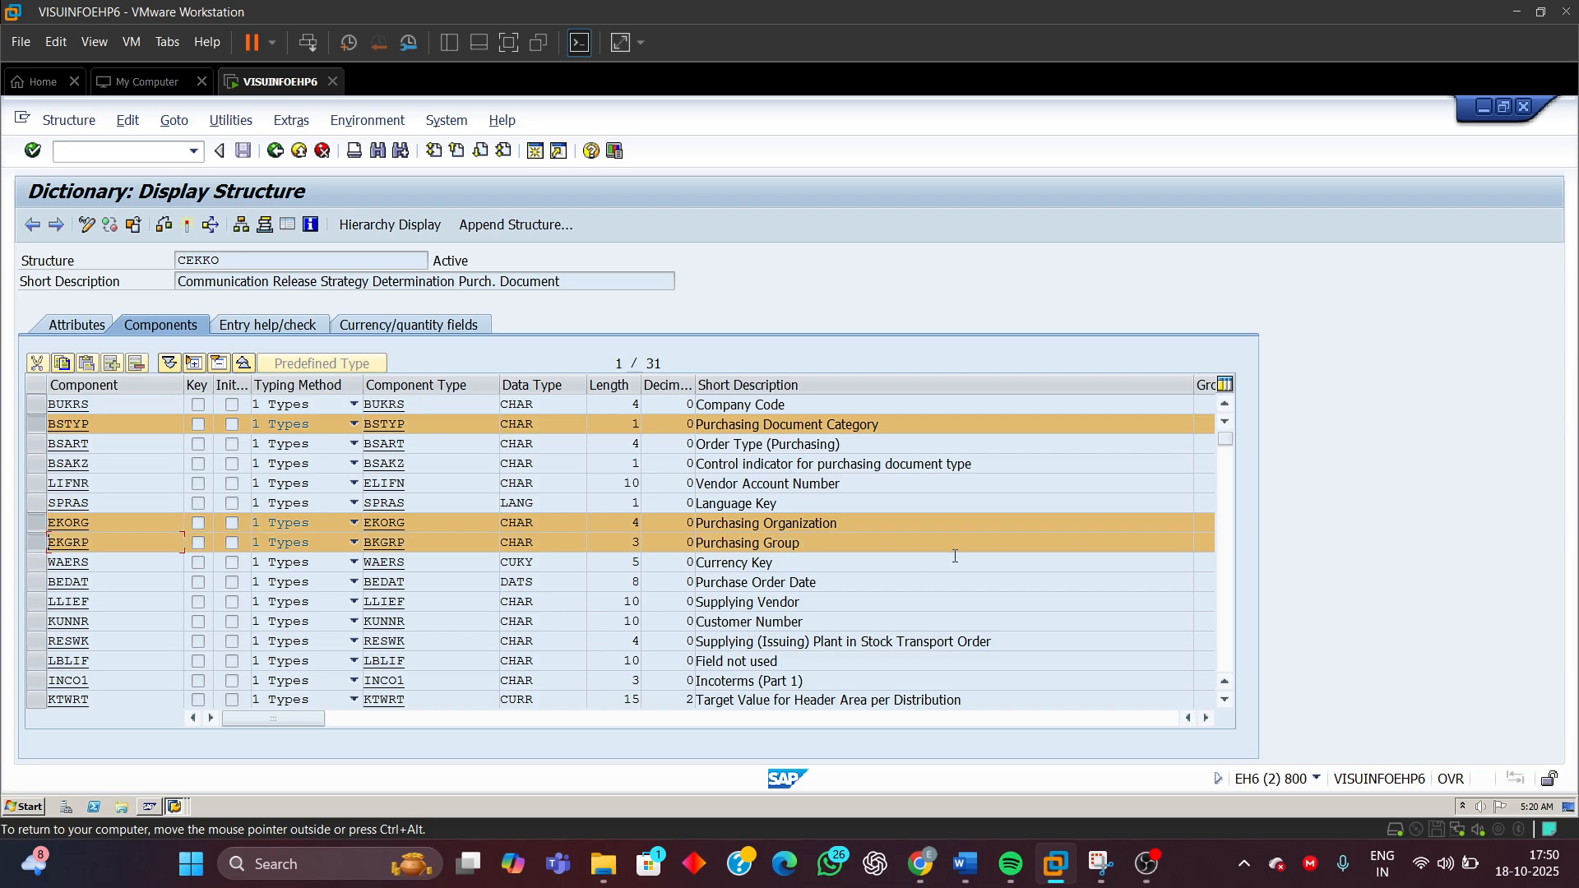
{"action": "left_click", "coordinate": [1224, 645]}
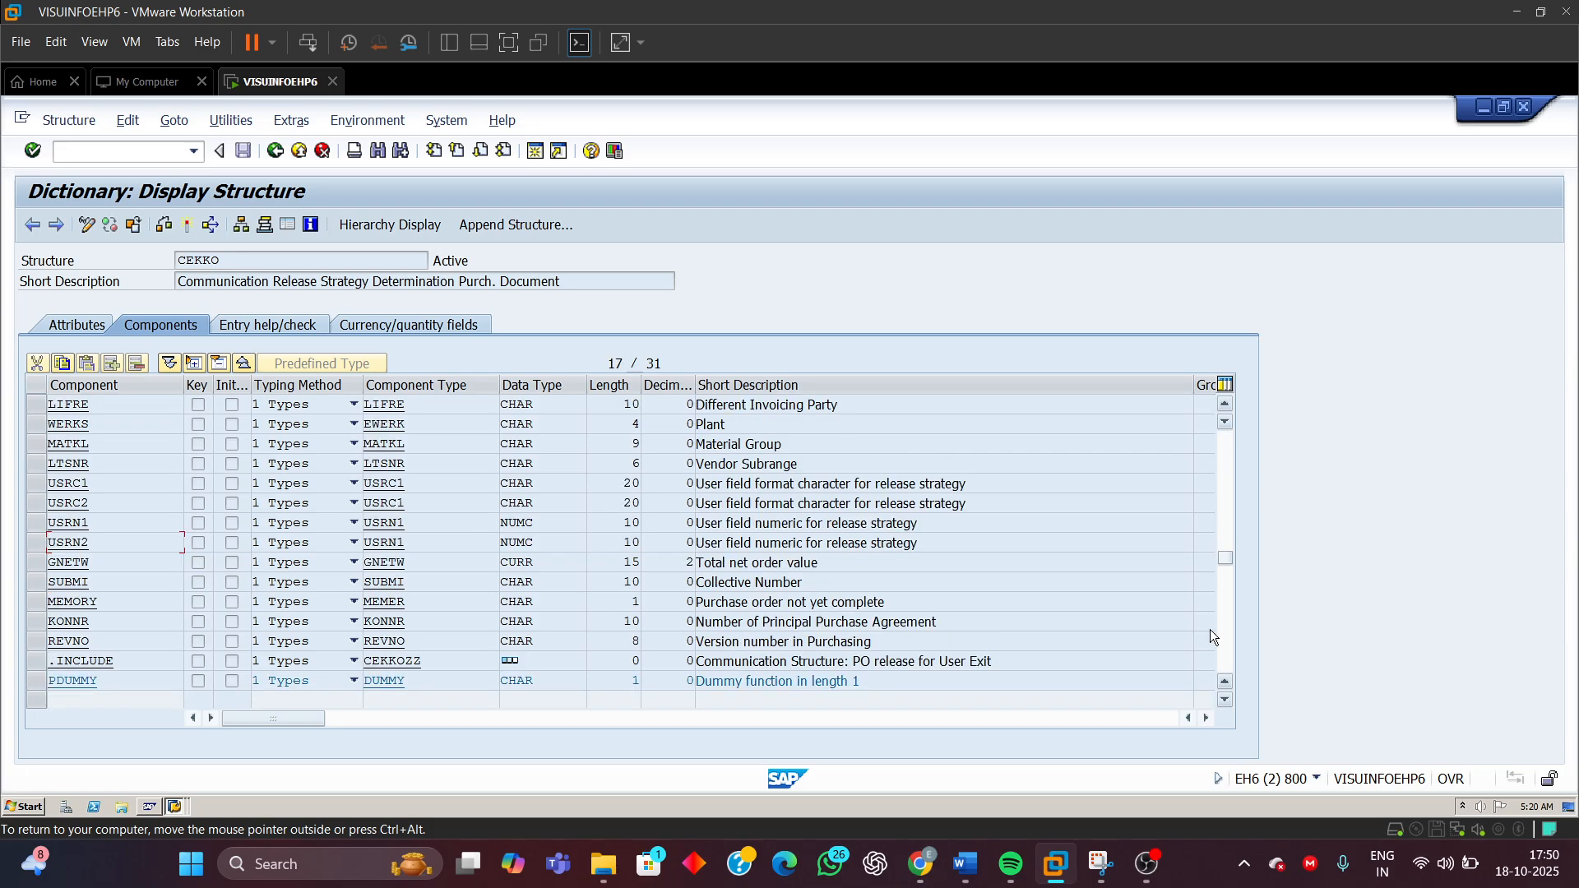
{"action": "left_click", "coordinate": [36, 424]}
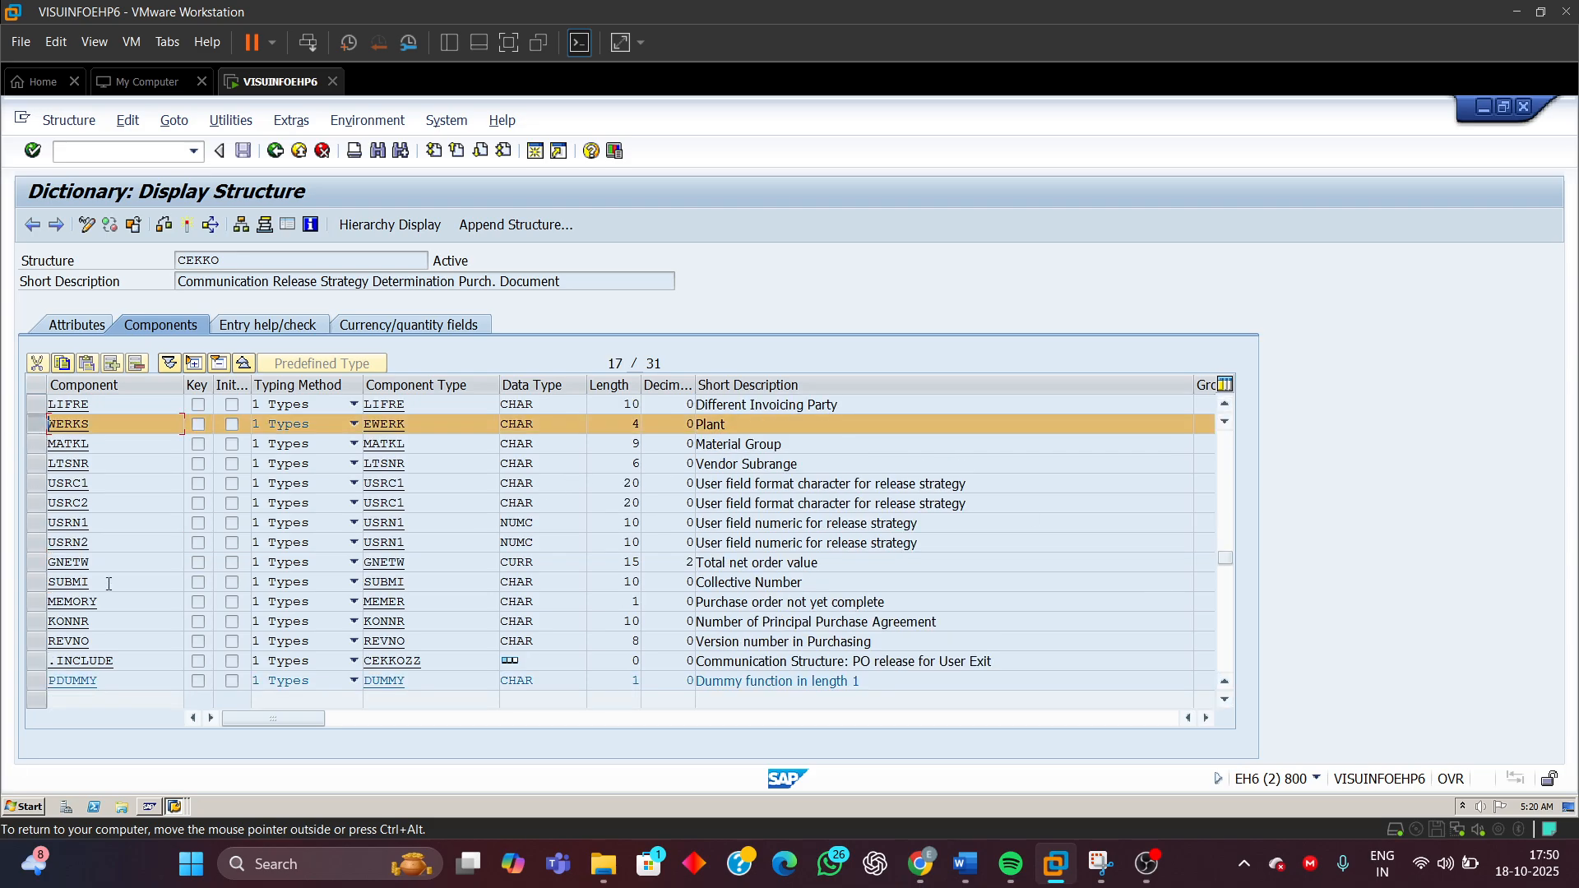
{"action": "left_click", "coordinate": [36, 563]}
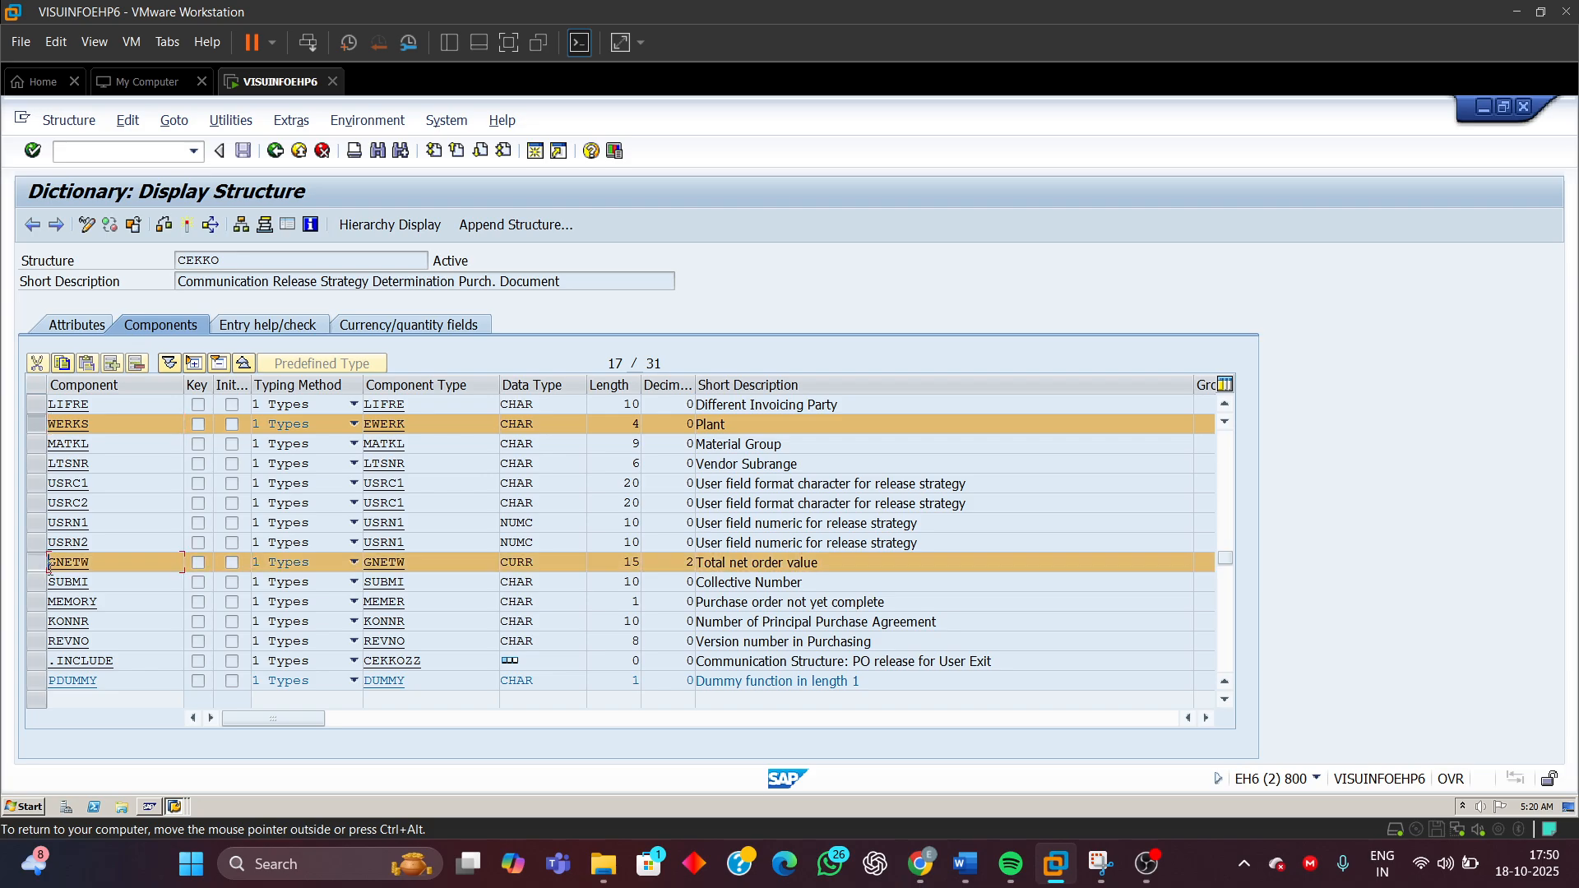
{"action": "left_click", "coordinate": [1225, 462]}
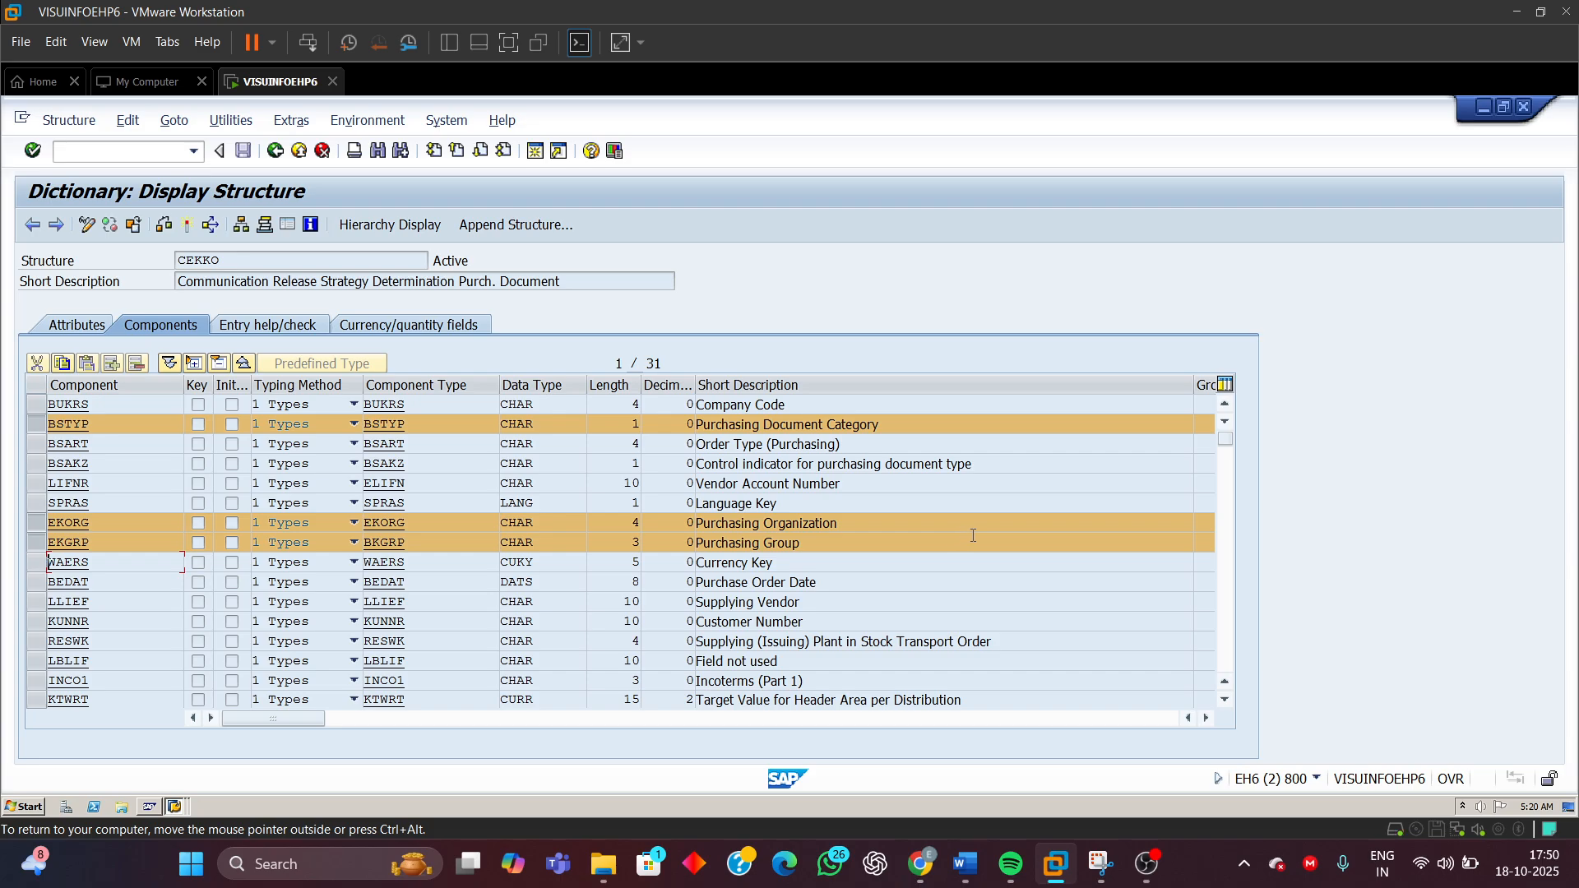
In the Word document, highlight the Purchase order document category label and its FRG_EKKO_BSTYP characteristic name
{"action": "mouse_move", "coordinate": [963, 860]}
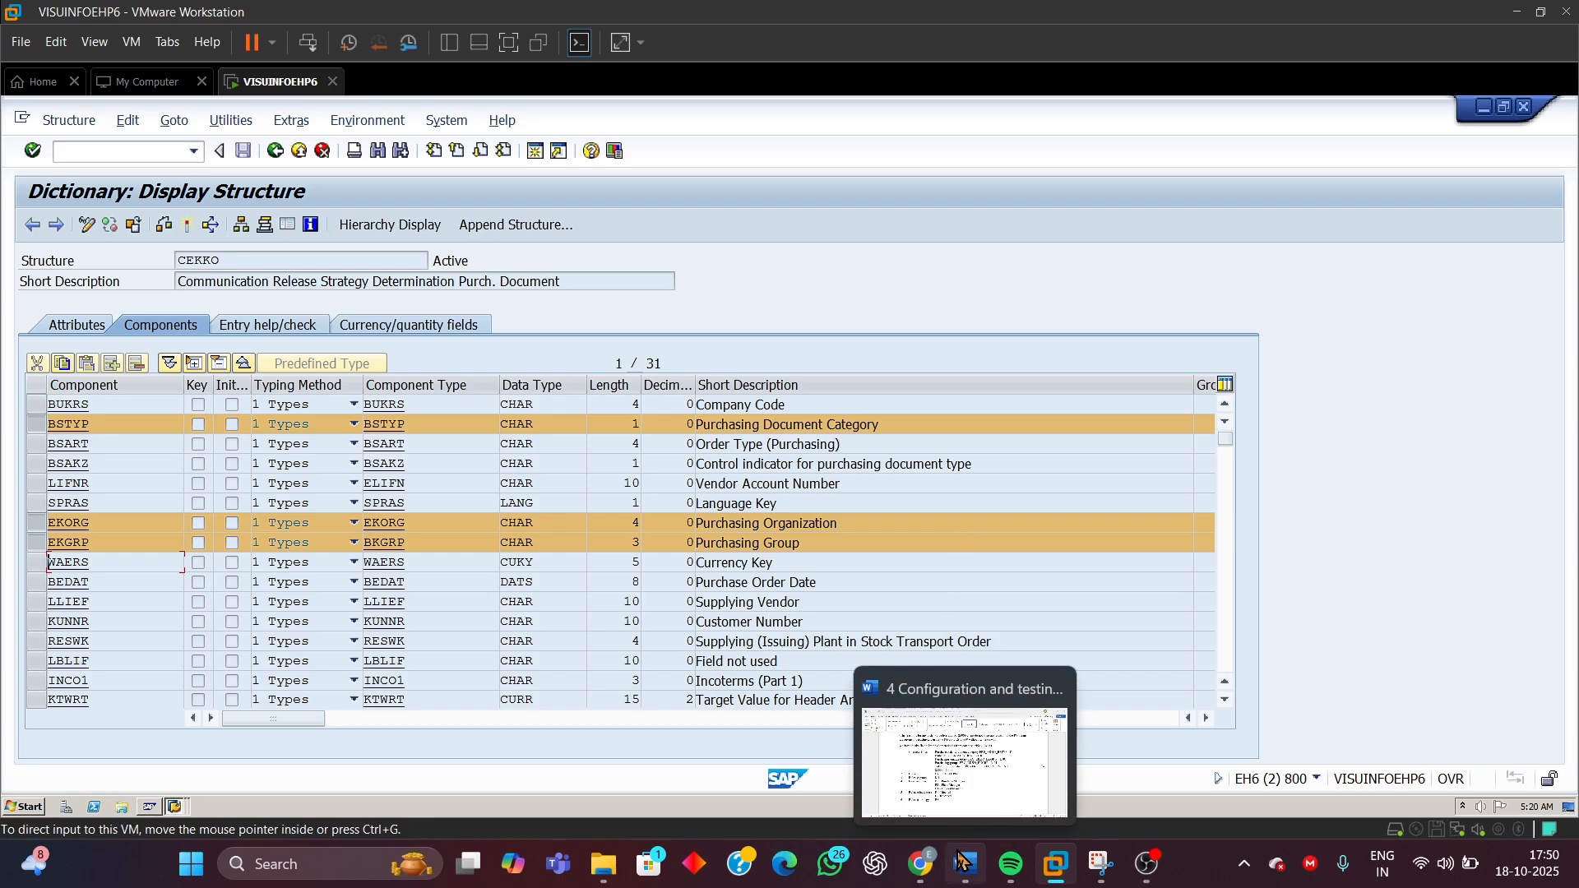
{"action": "left_click", "coordinate": [959, 789]}
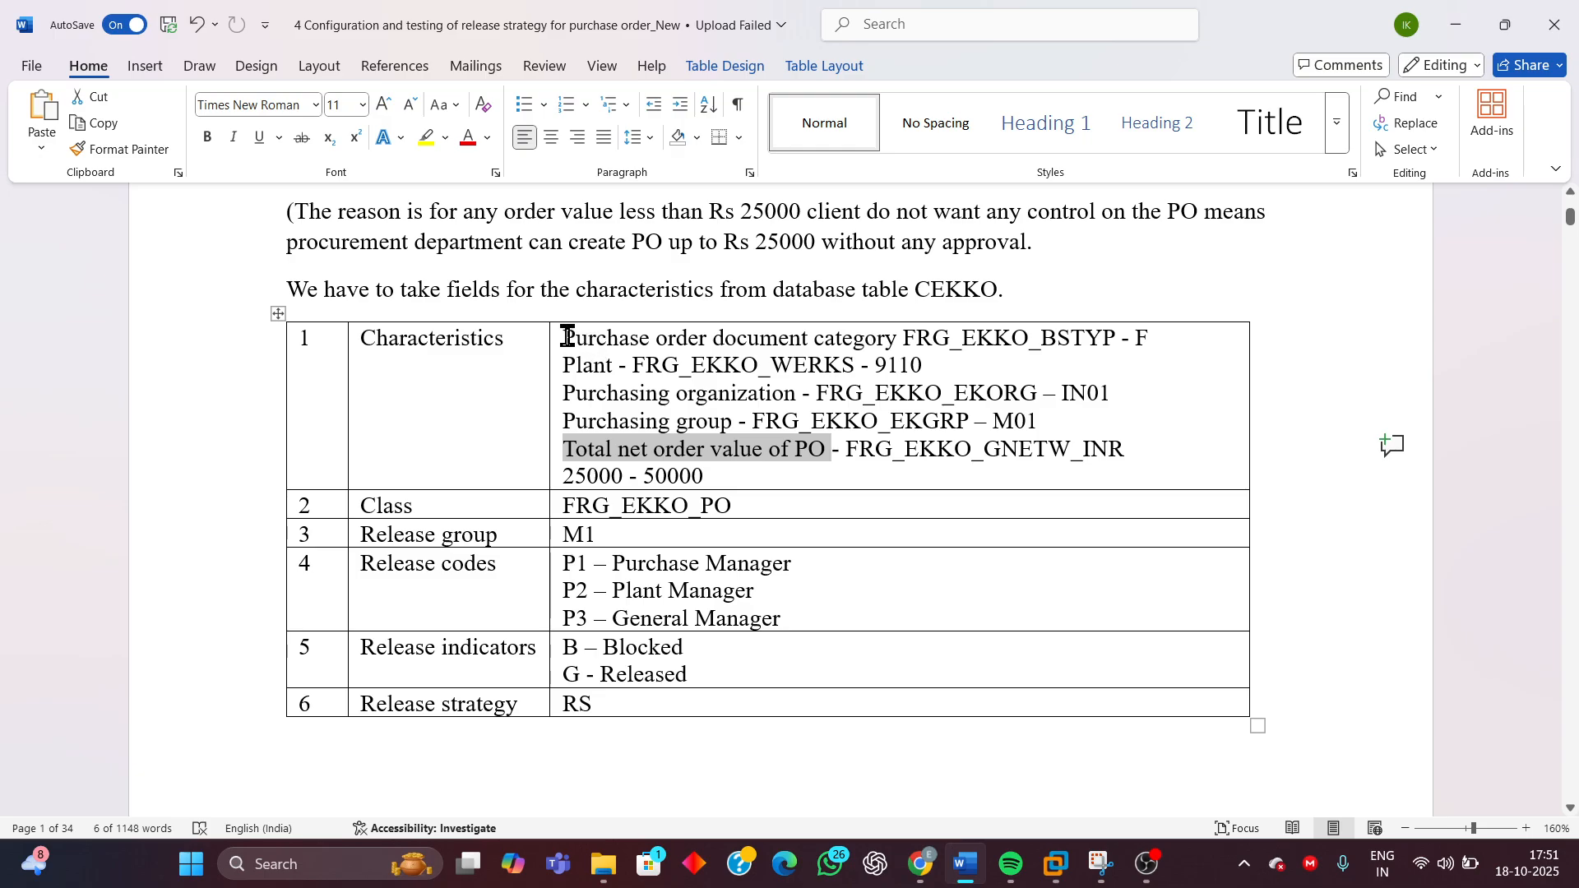
{"action": "left_click_drag", "start_coordinate": [565, 339], "coordinate": [876, 338]}
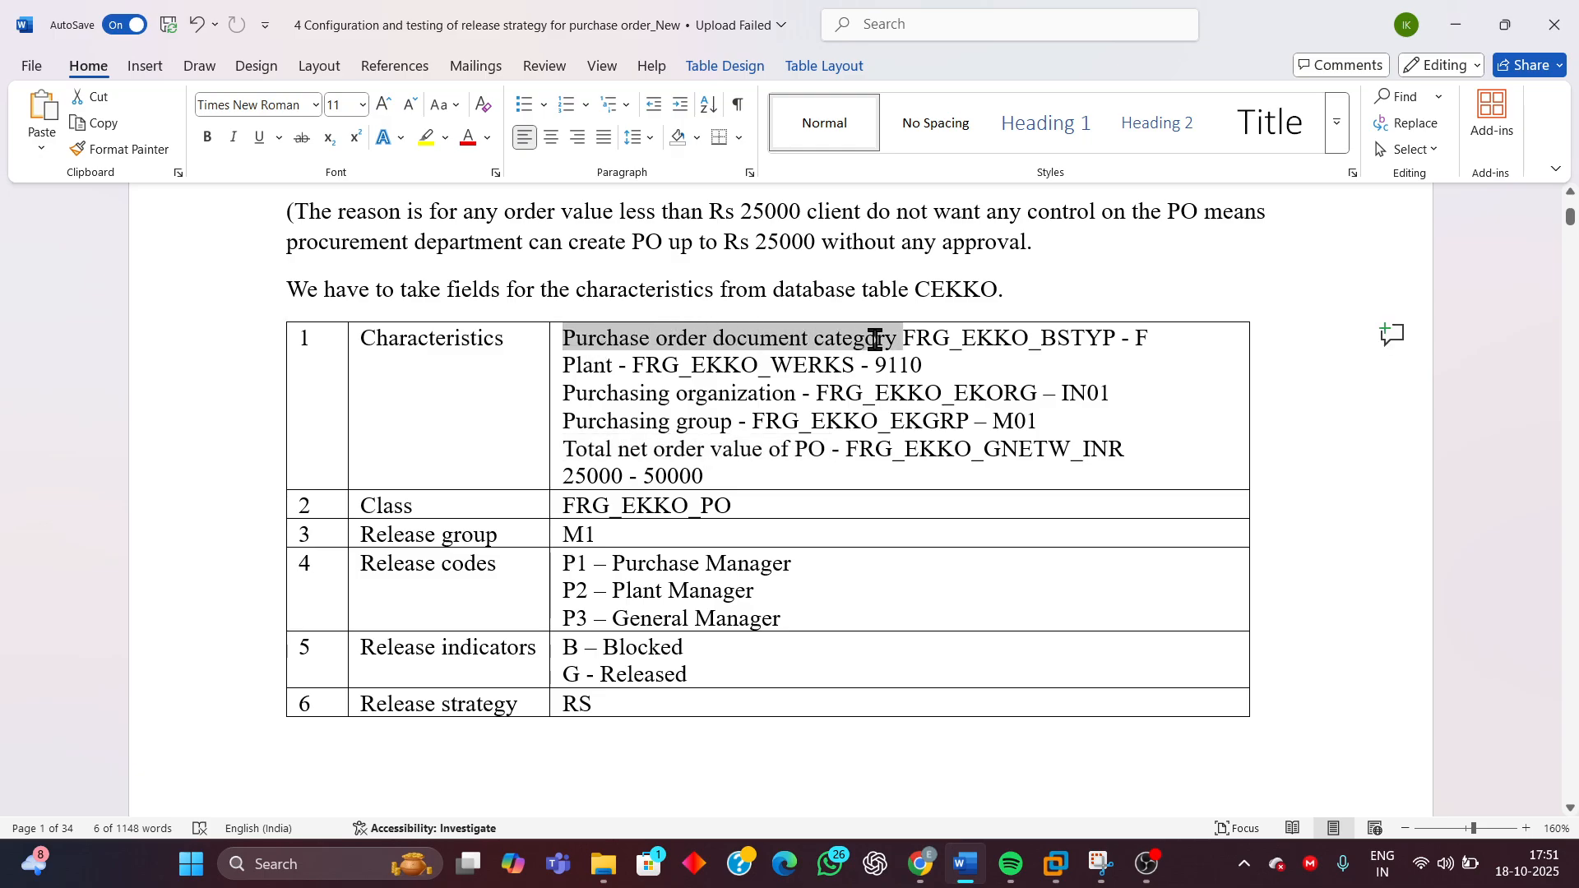
{"action": "left_click", "coordinate": [929, 338]}
{"action": "left_click_drag", "start_coordinate": [910, 343], "coordinate": [1092, 345]}
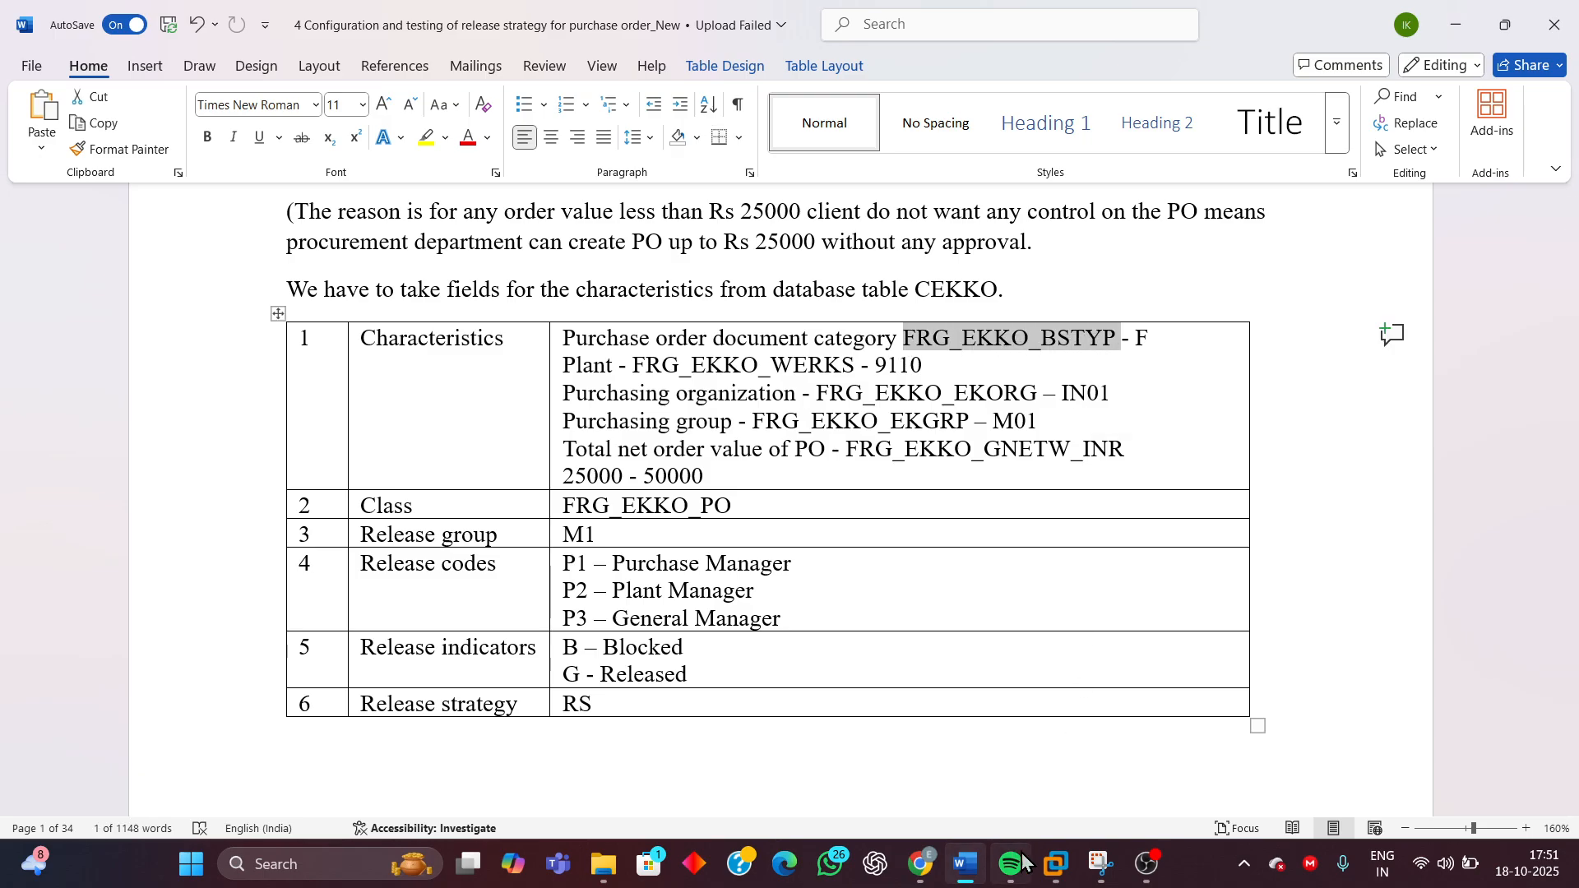
In the SAP IMG, open Edit Characteristic under Release Procedure for Purchase Orders in the Purchase Order branch
{"action": "mouse_move", "coordinate": [1056, 864]}
{"action": "left_click", "coordinate": [1225, 744]}
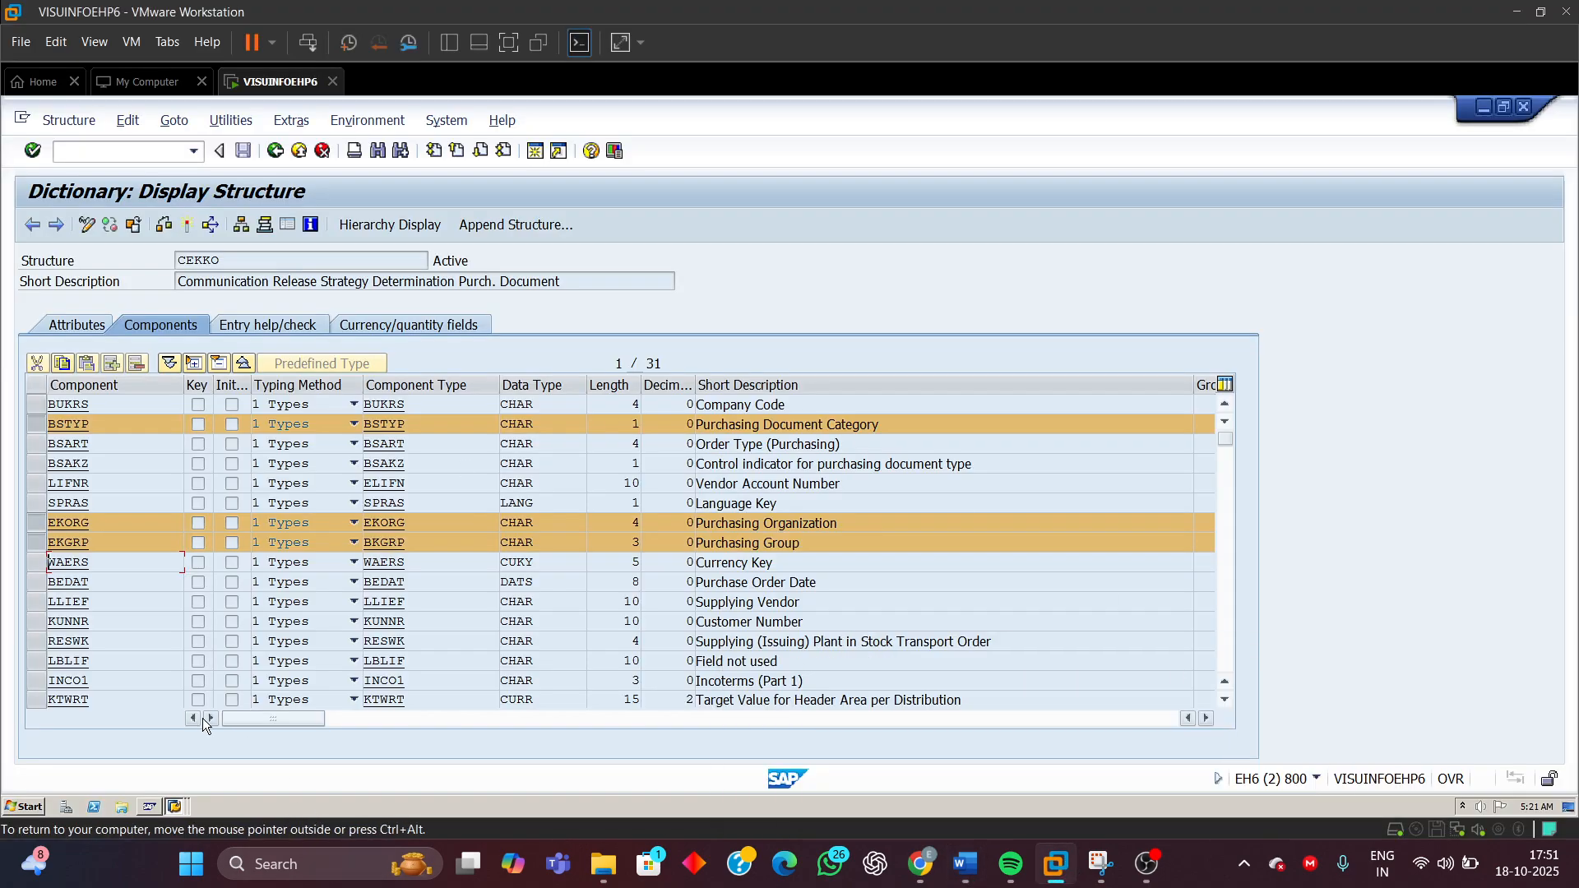
{"action": "left_click", "coordinate": [183, 807]}
{"action": "left_click", "coordinate": [142, 755]}
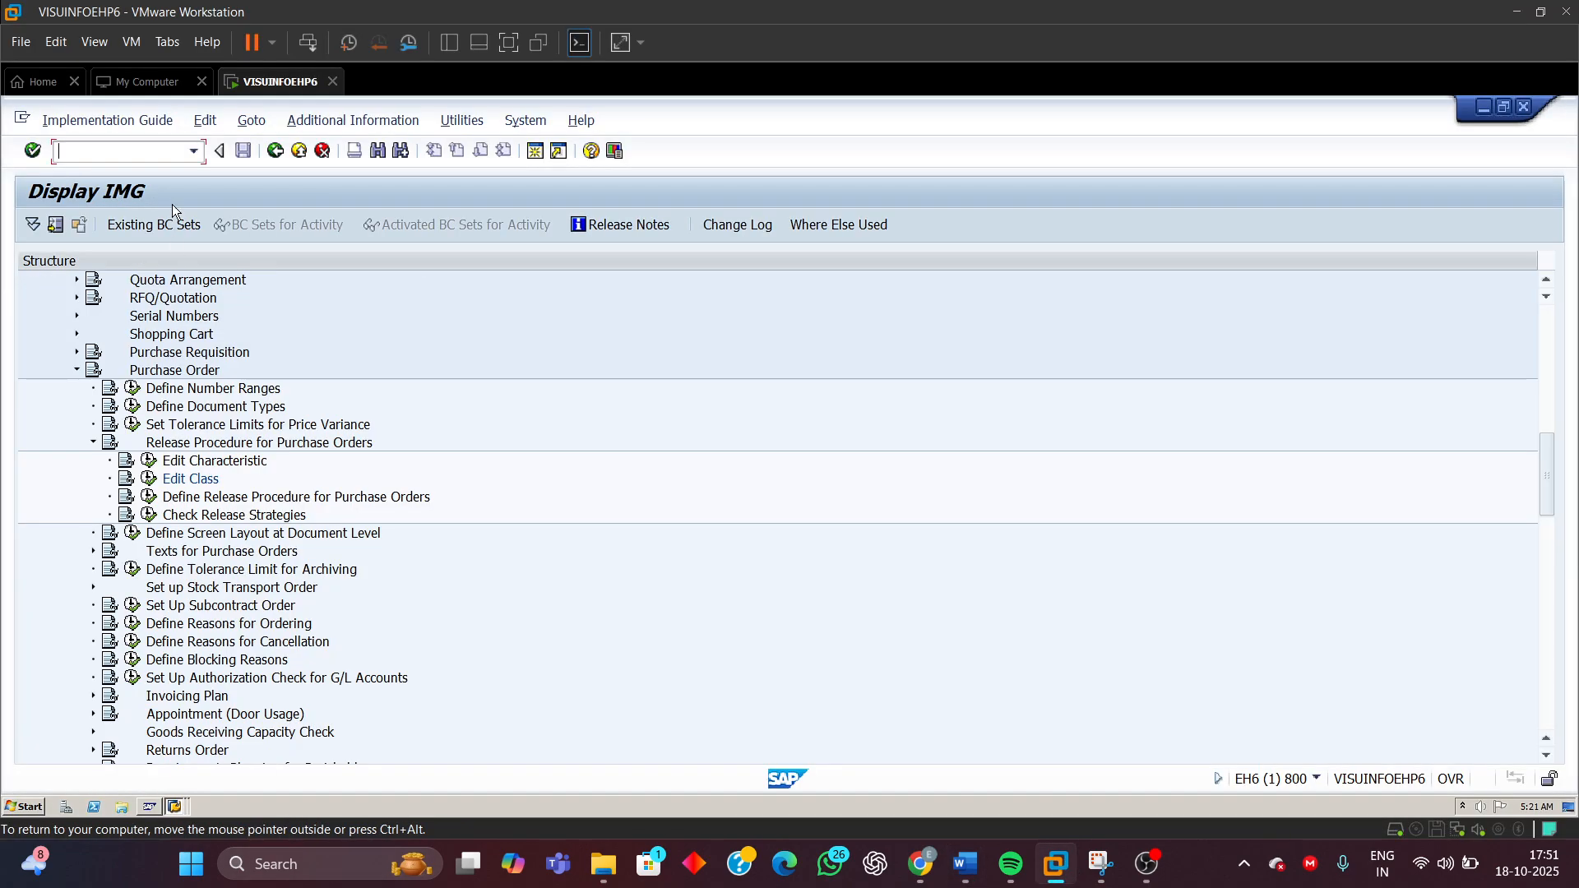
{"action": "left_click", "coordinate": [78, 370]}
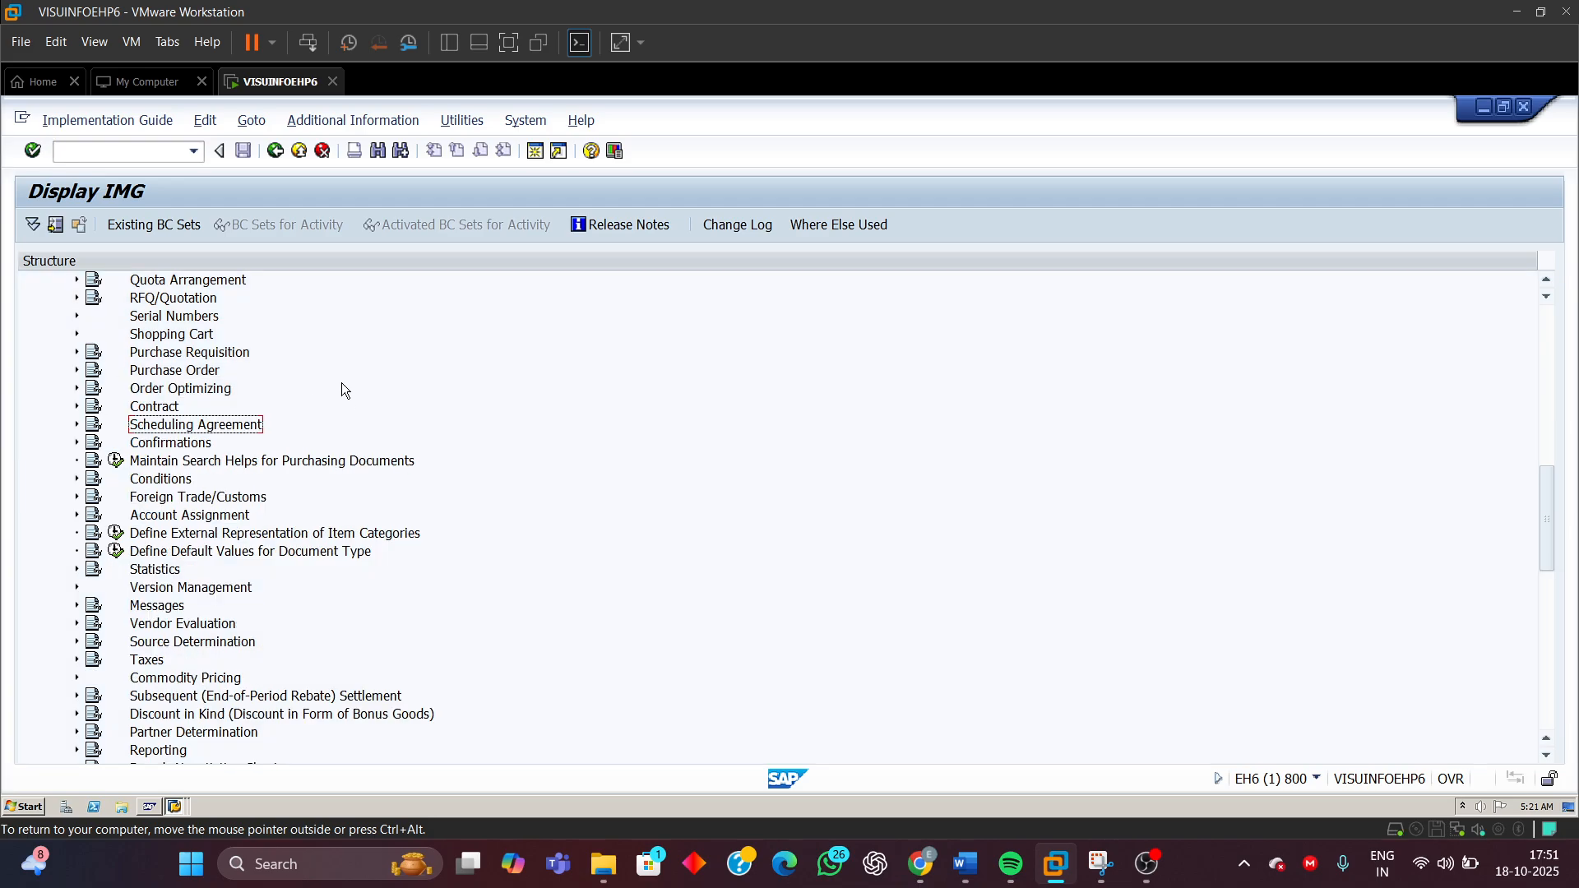
{"action": "scroll", "coordinate": [351, 346], "scroll_direction": "up", "scroll_amount": 5}
{"action": "scroll", "coordinate": [266, 342], "scroll_direction": "up", "scroll_amount": 2}
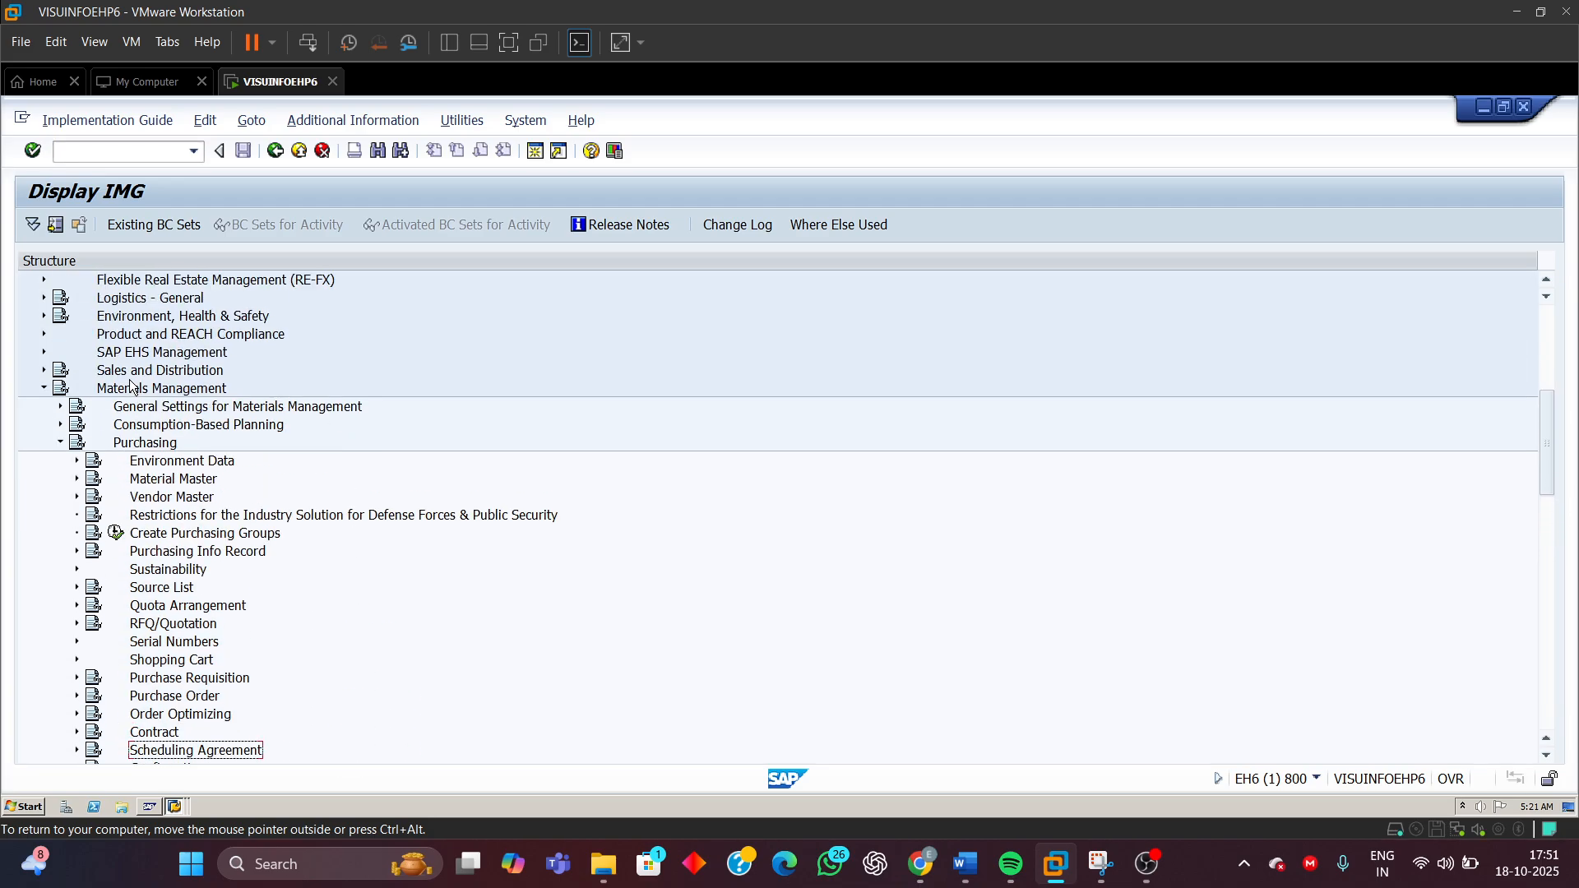
{"action": "left_click", "coordinate": [77, 696]}
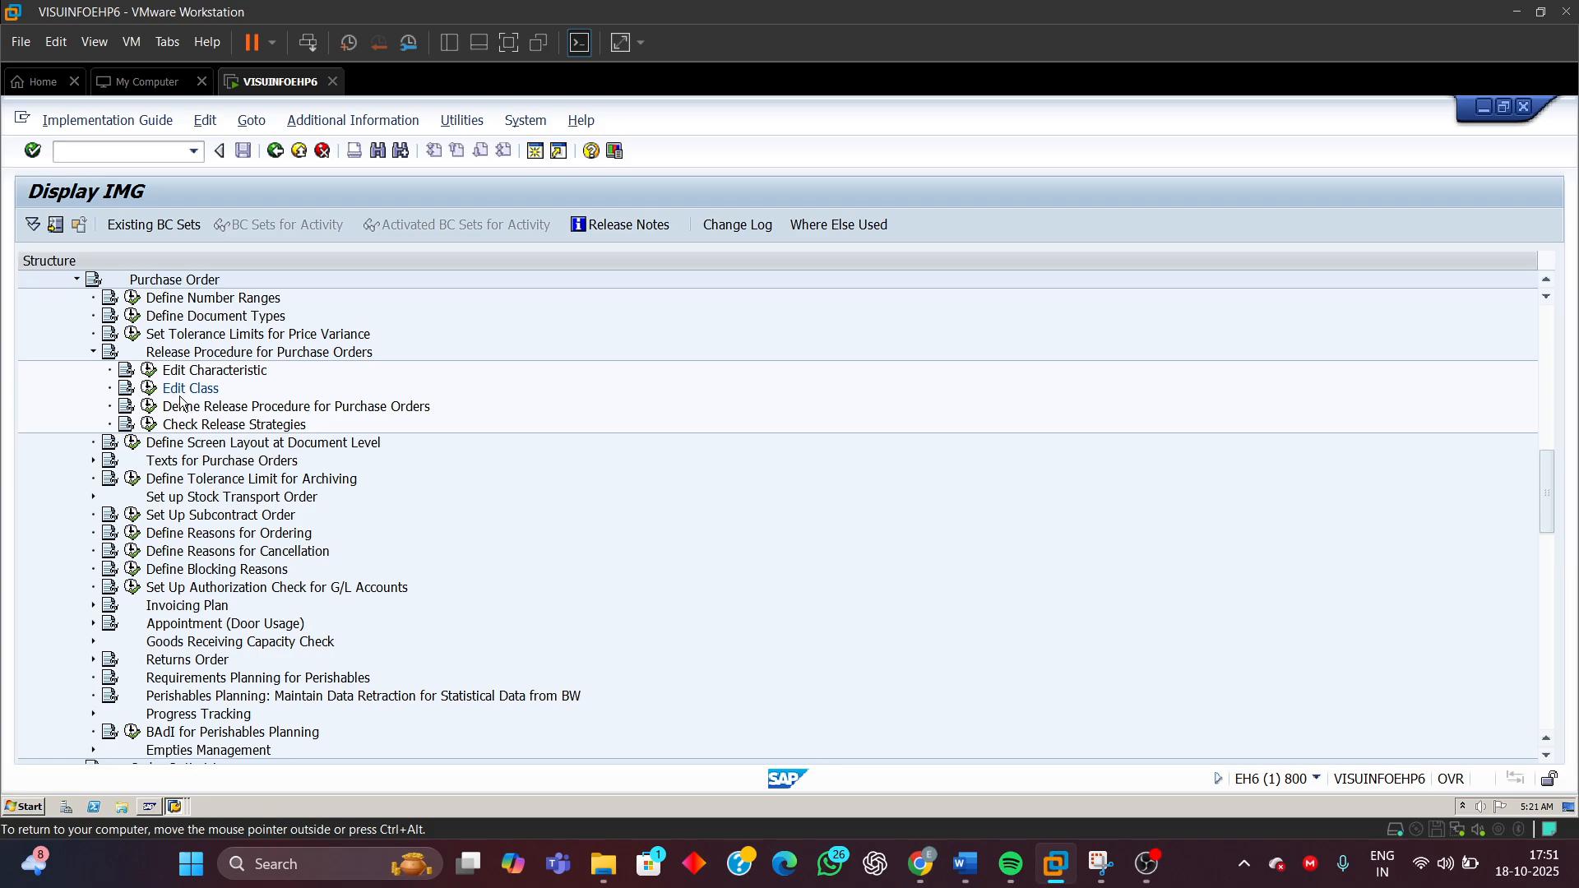
{"action": "left_click", "coordinate": [194, 375]}
{"action": "scroll", "coordinate": [194, 380], "scroll_direction": "up", "scroll_amount": 3}
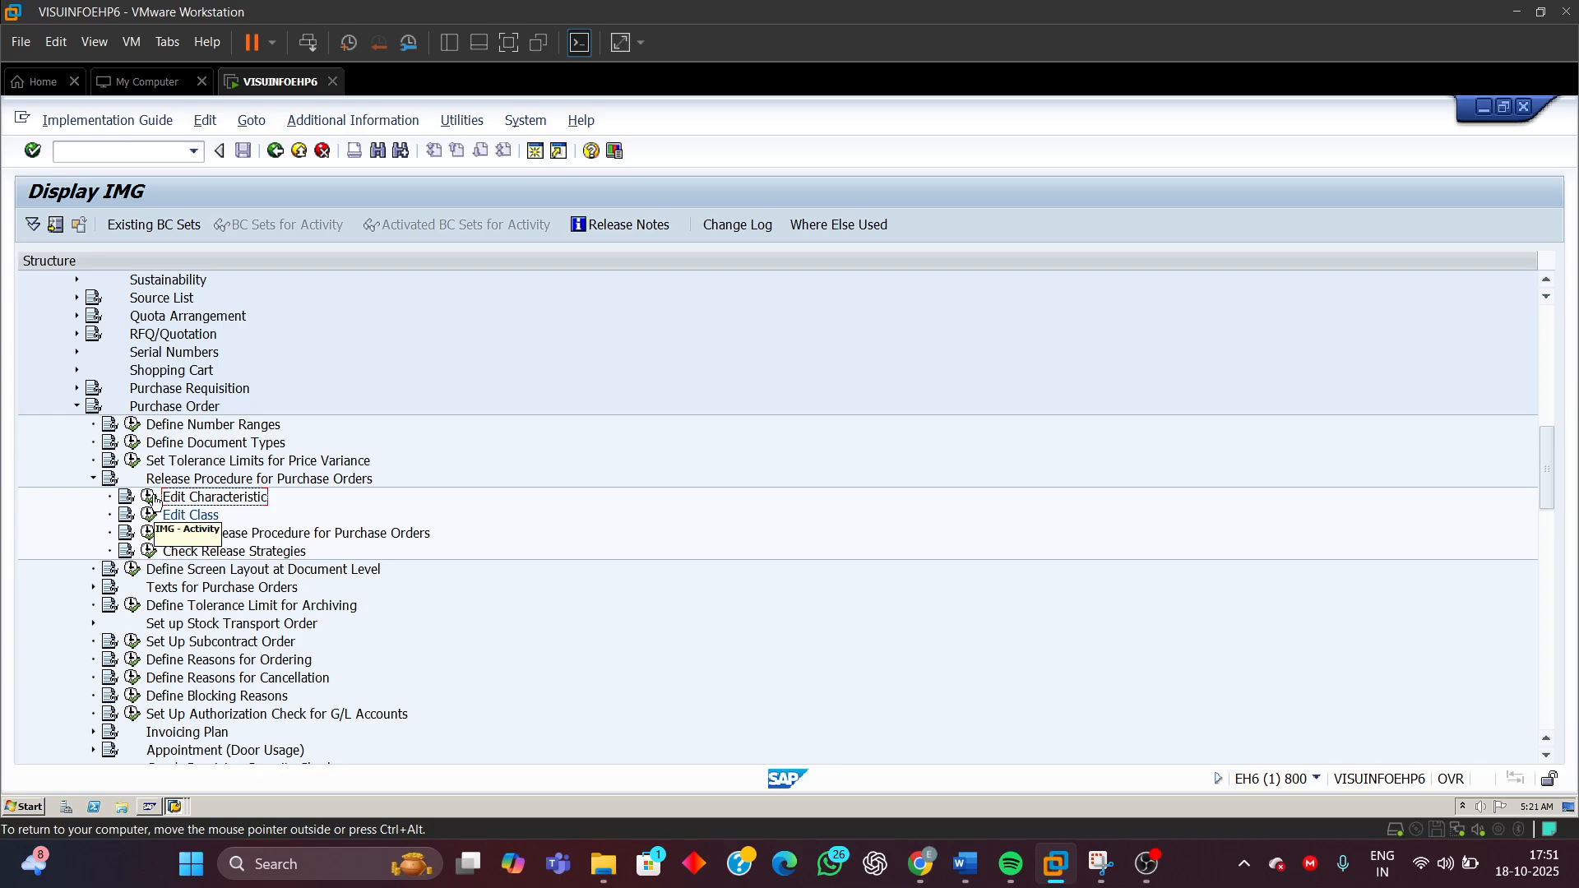
{"action": "left_click", "coordinate": [149, 498]}
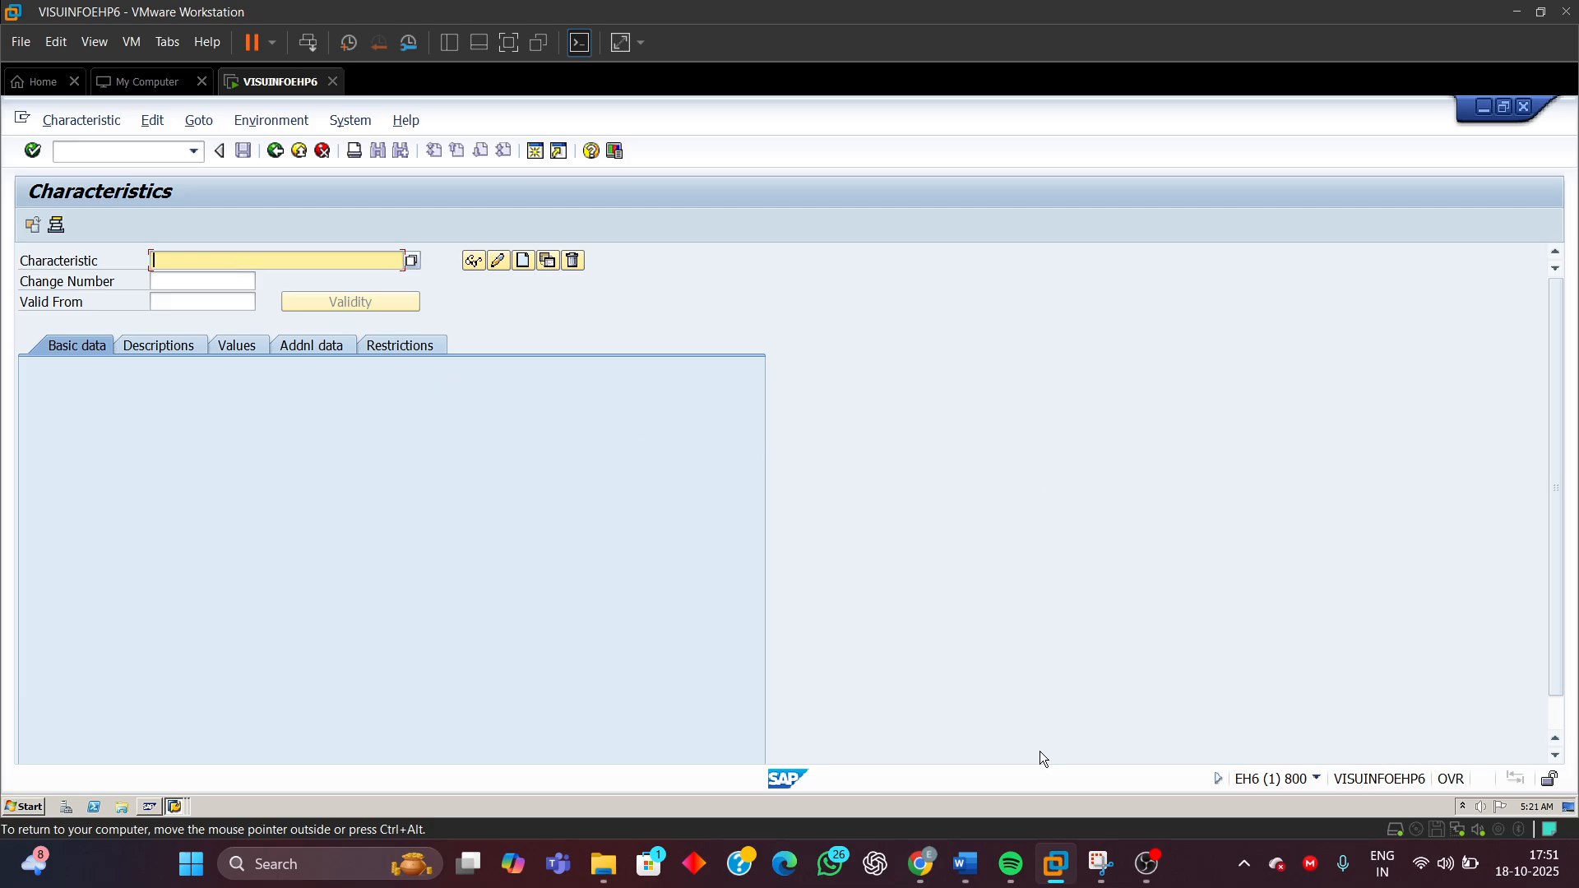
{"action": "left_click", "coordinate": [966, 863]}
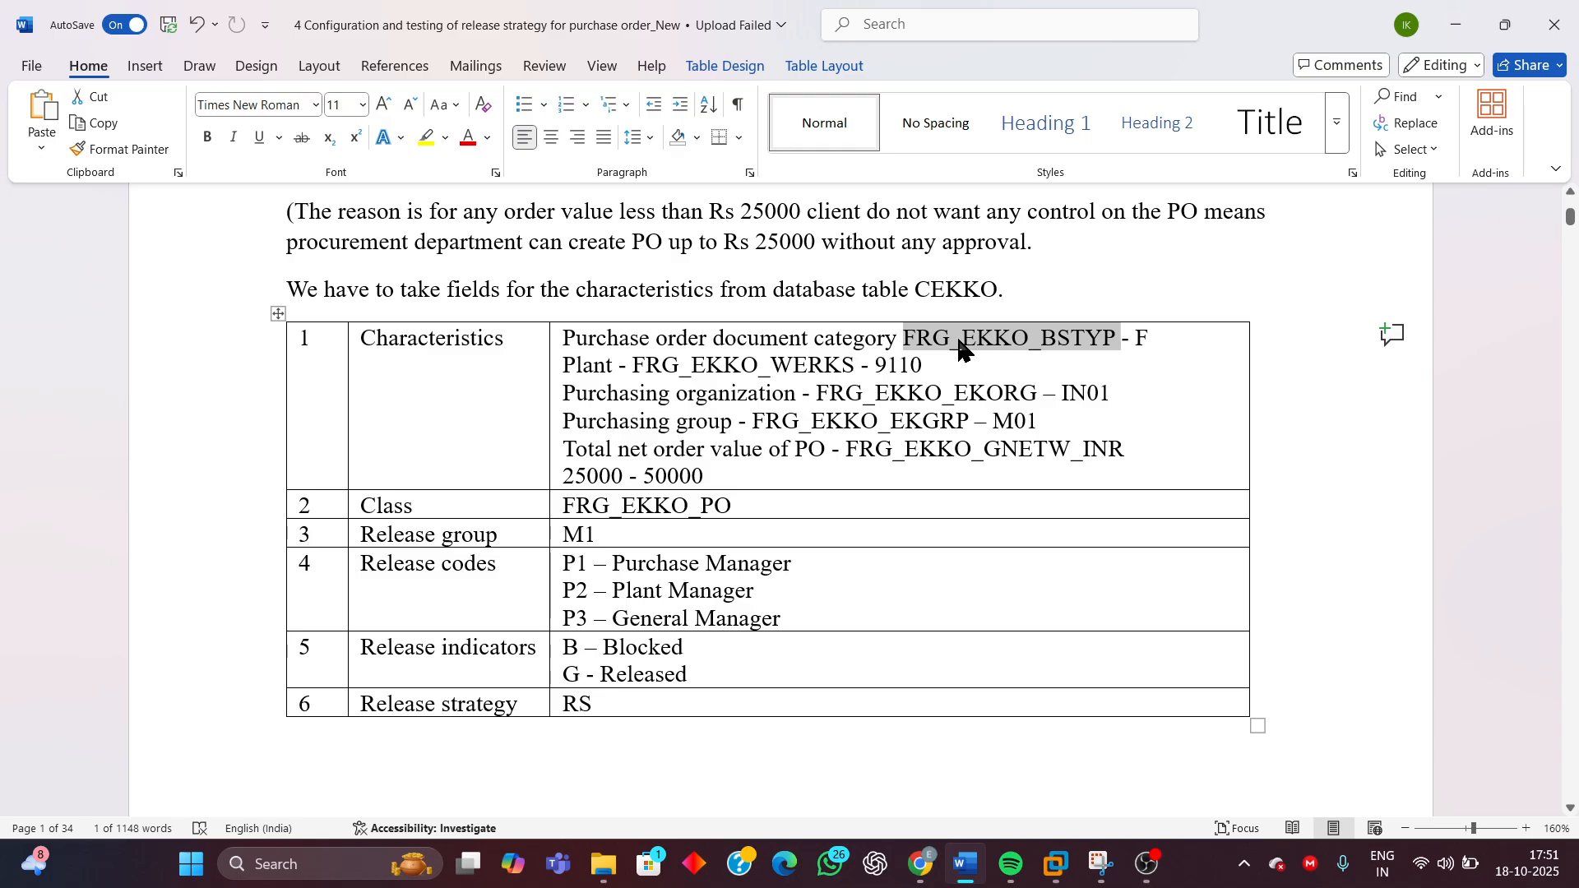
{"action": "left_click", "coordinate": [1457, 27]}
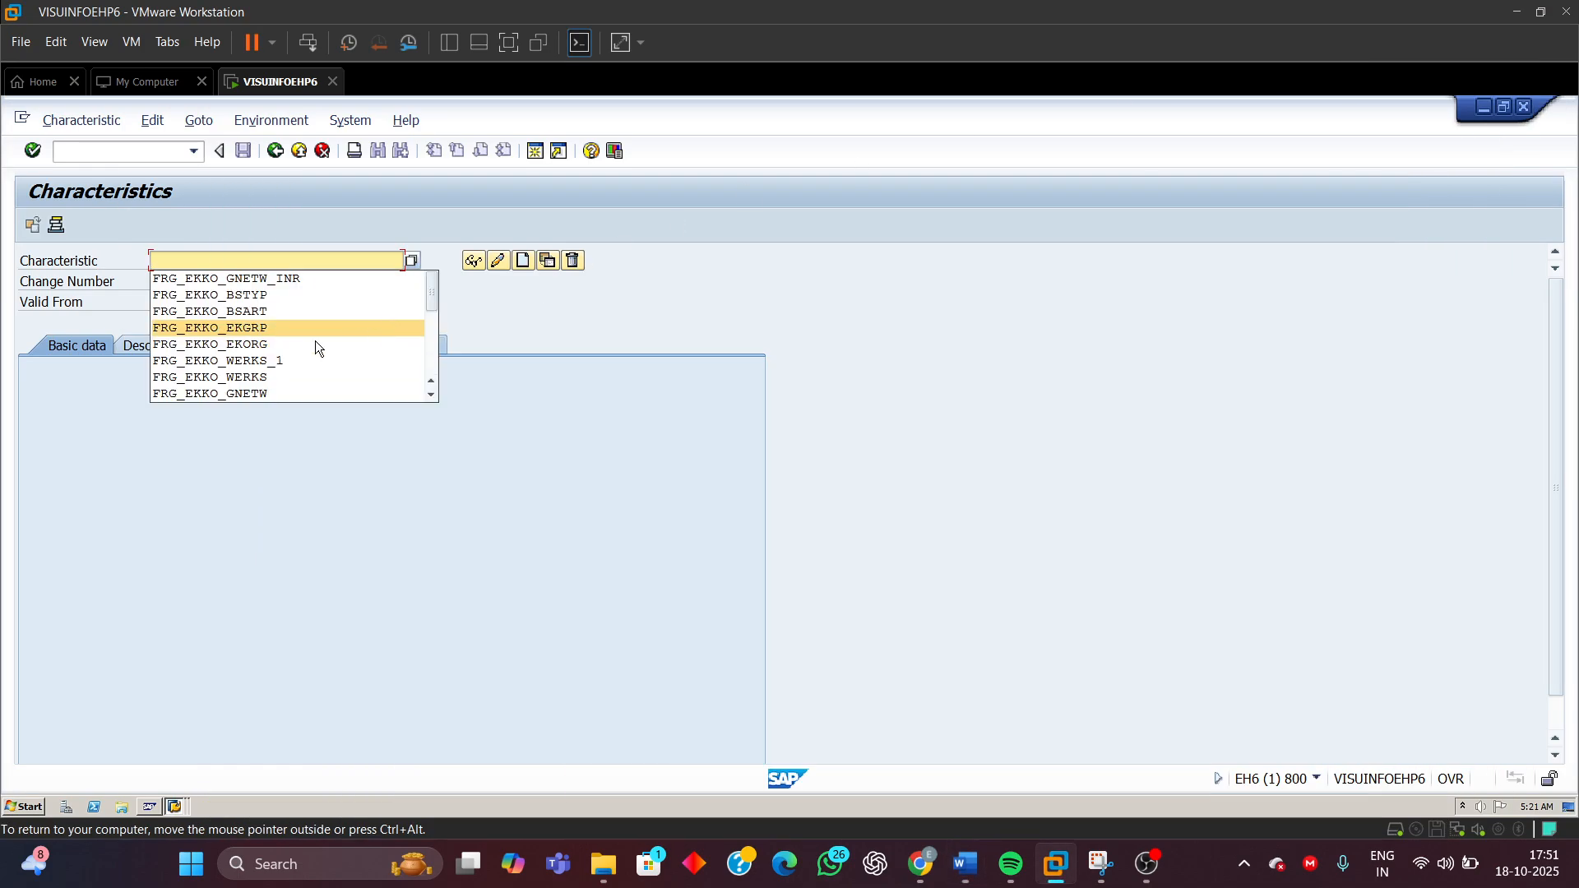
Display the existing FRG_EKKO_BSTYP characteristic and review its basic data and additional data
{"action": "left_click", "coordinate": [226, 294]}
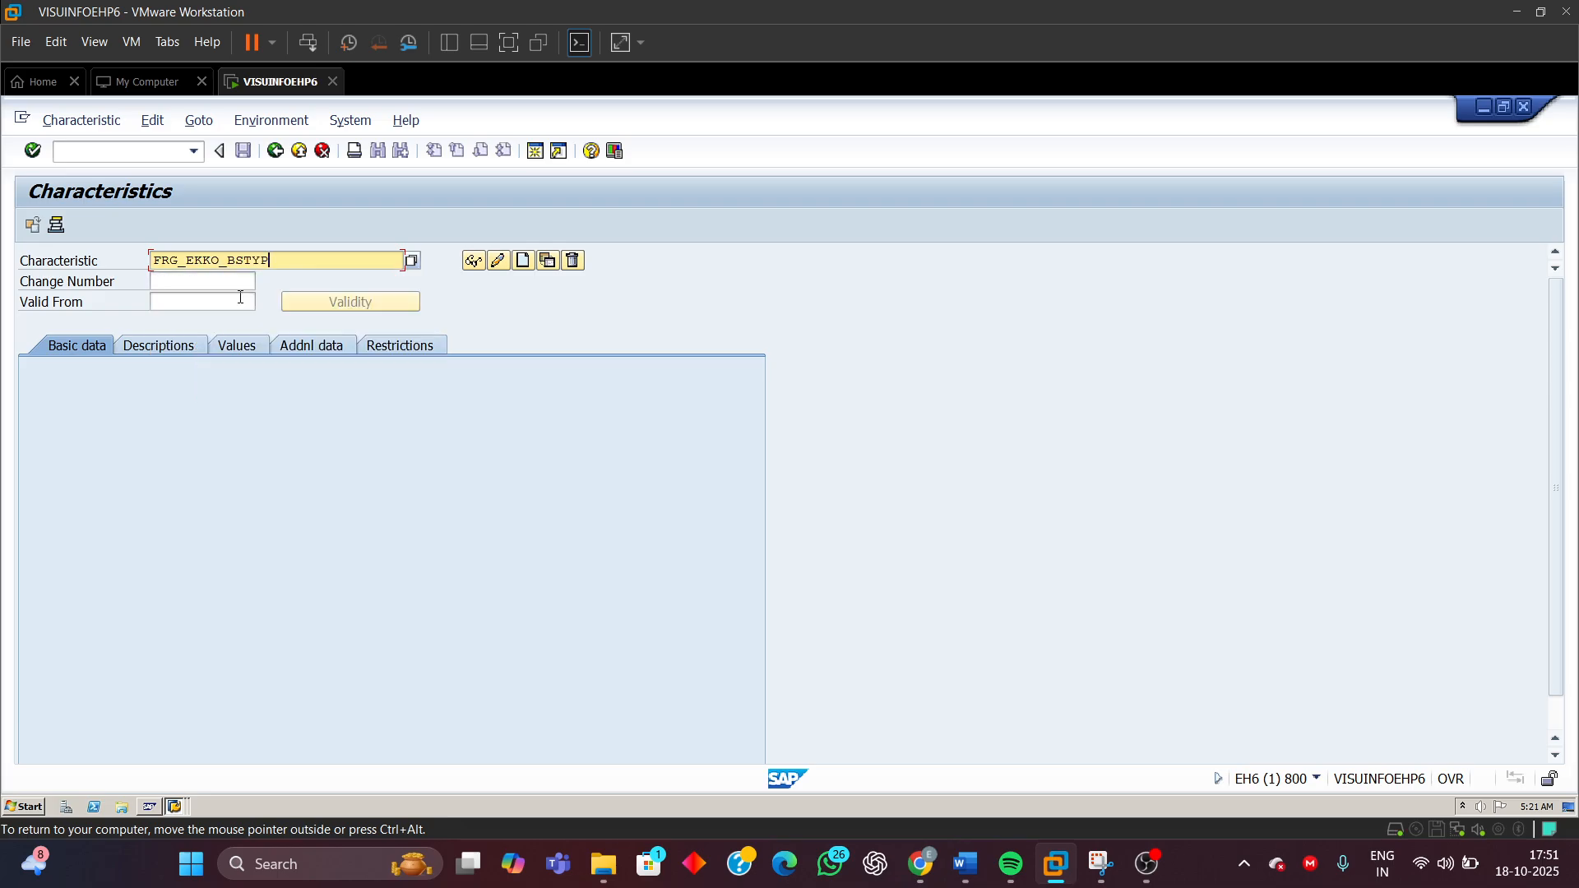
{"action": "left_click", "coordinate": [472, 260]}
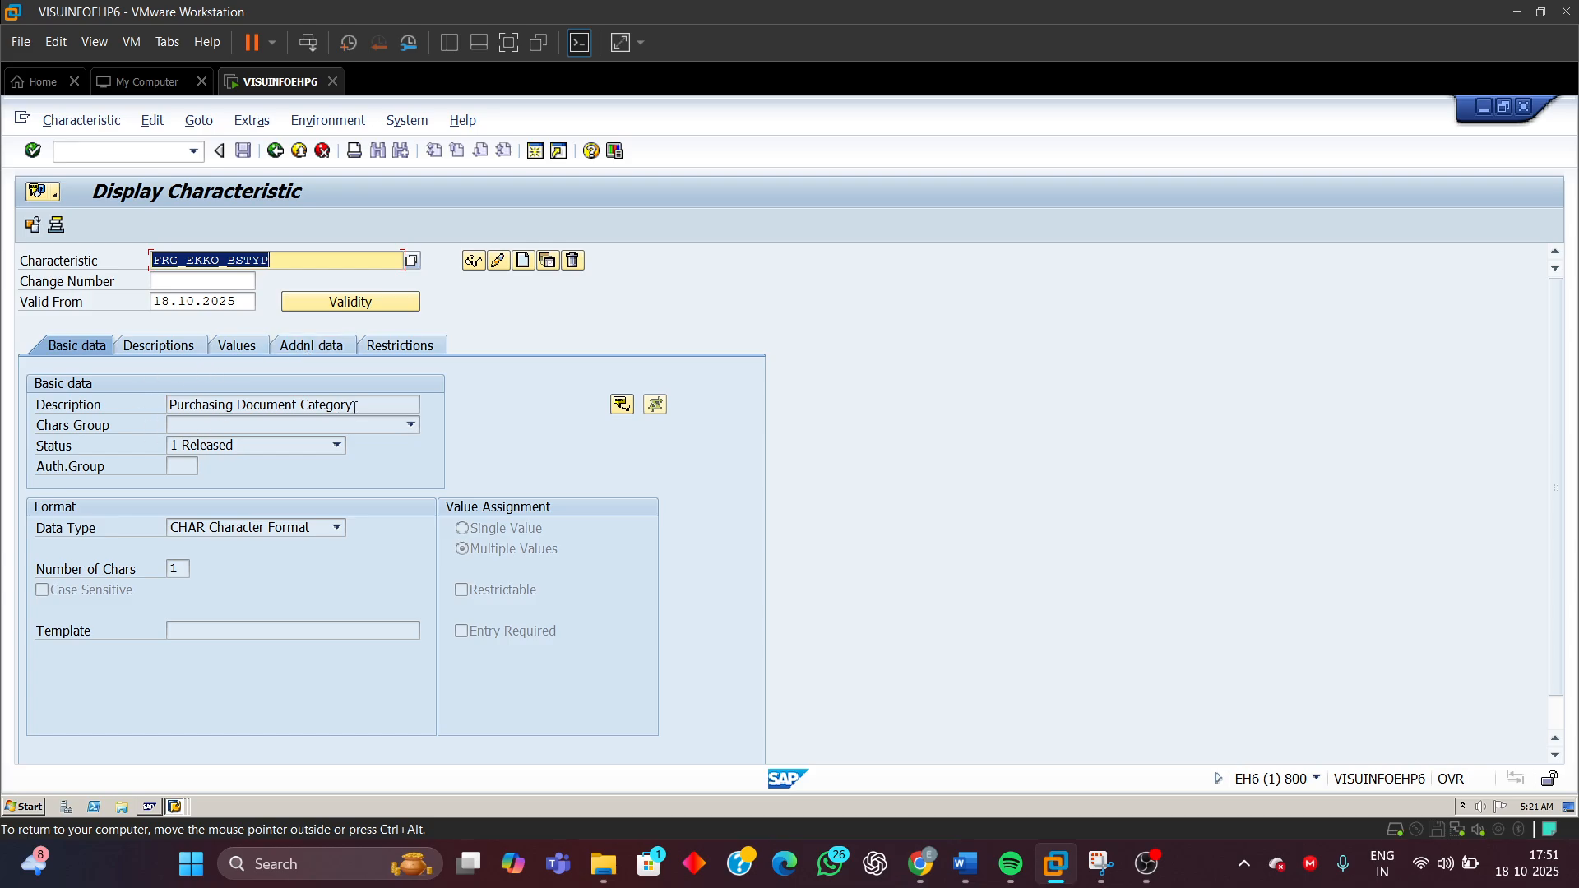
{"action": "left_click", "coordinate": [180, 570]}
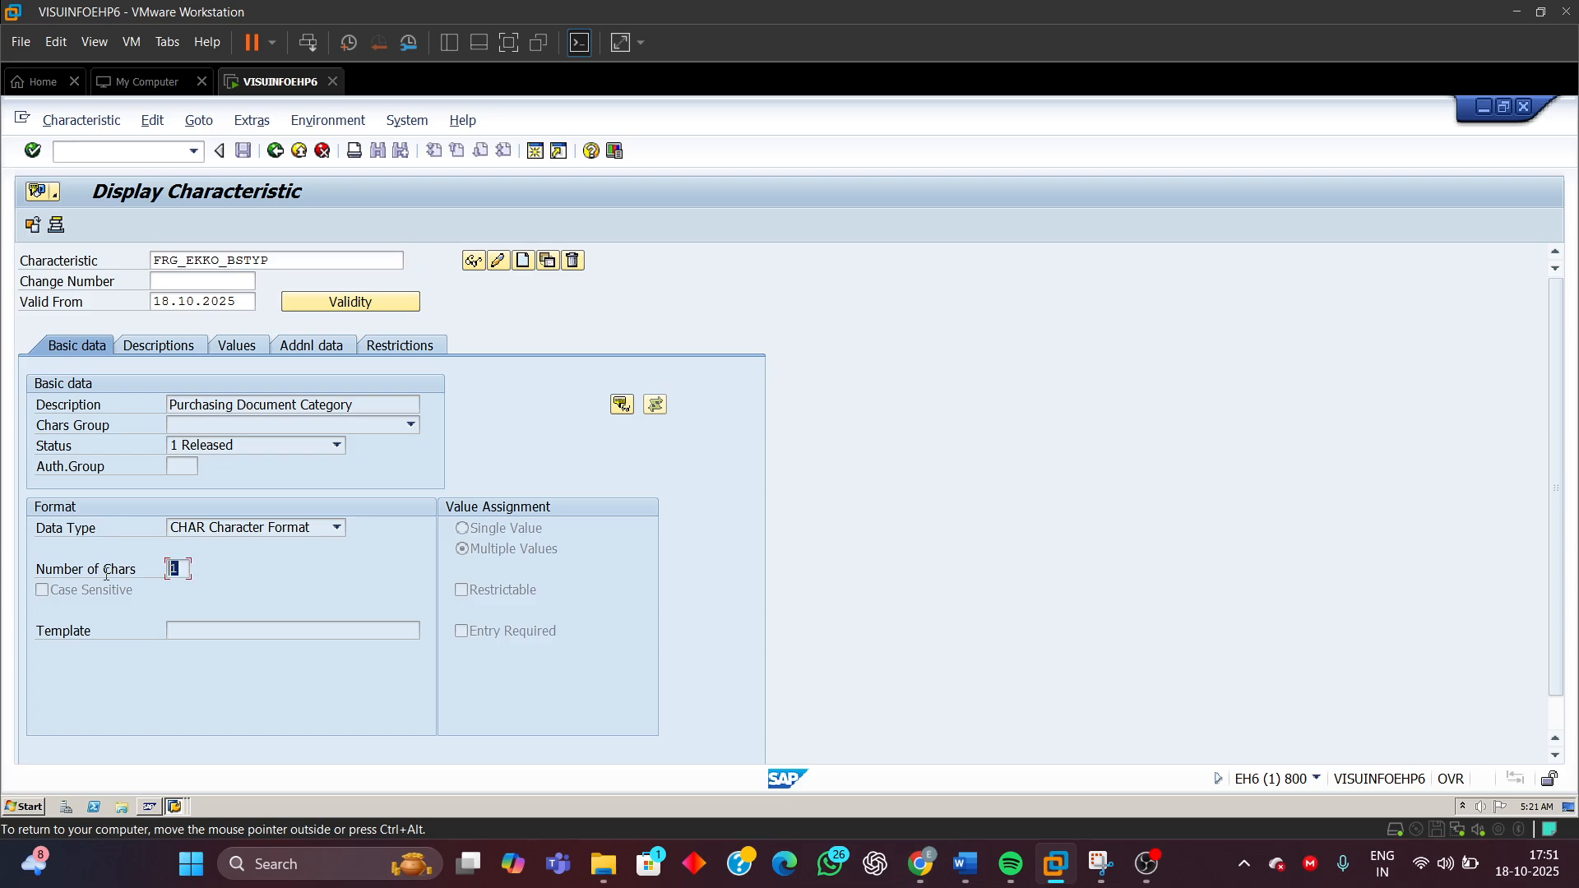
{"action": "left_click", "coordinate": [326, 347]}
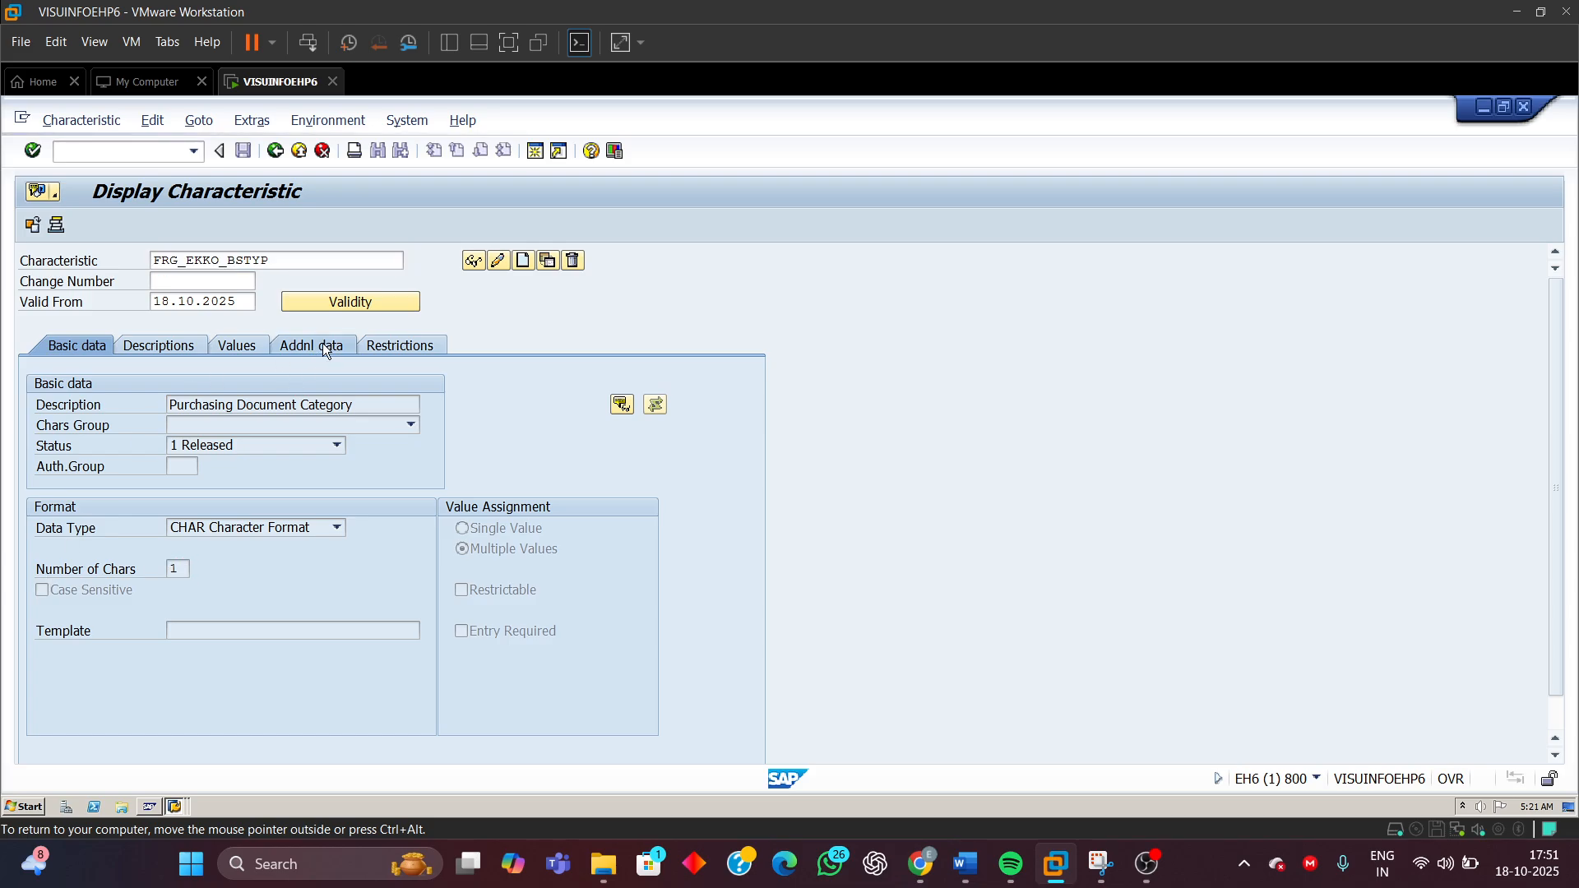
Start creating a new characteristic named FRG_EKKO_BSTYP_NEW
{"action": "left_click", "coordinate": [287, 260]}
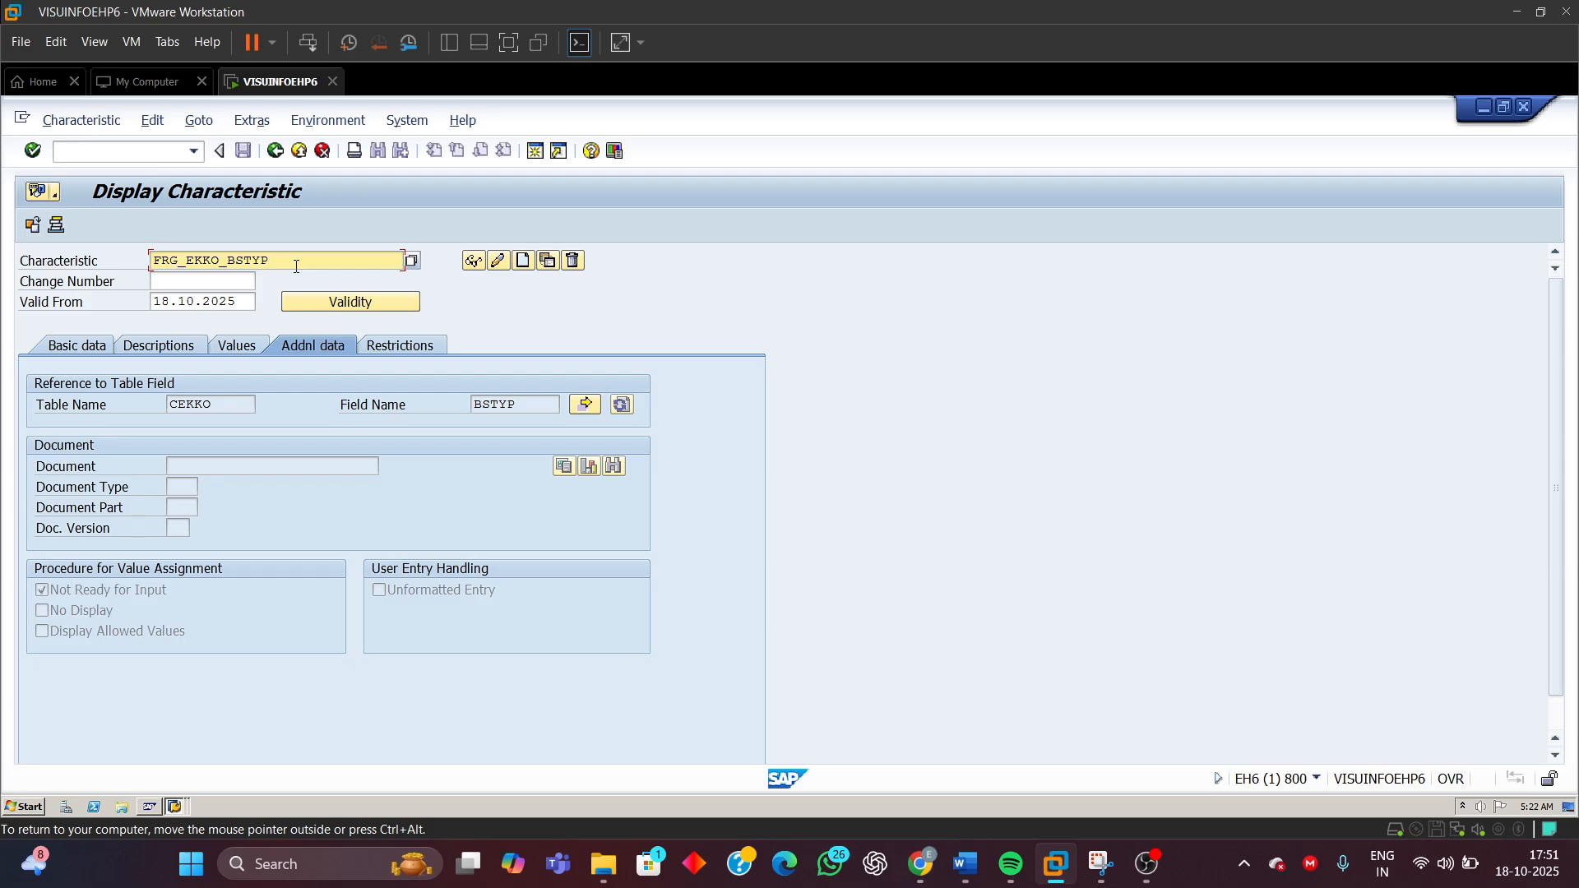
{"action": "type", "text": "_"}
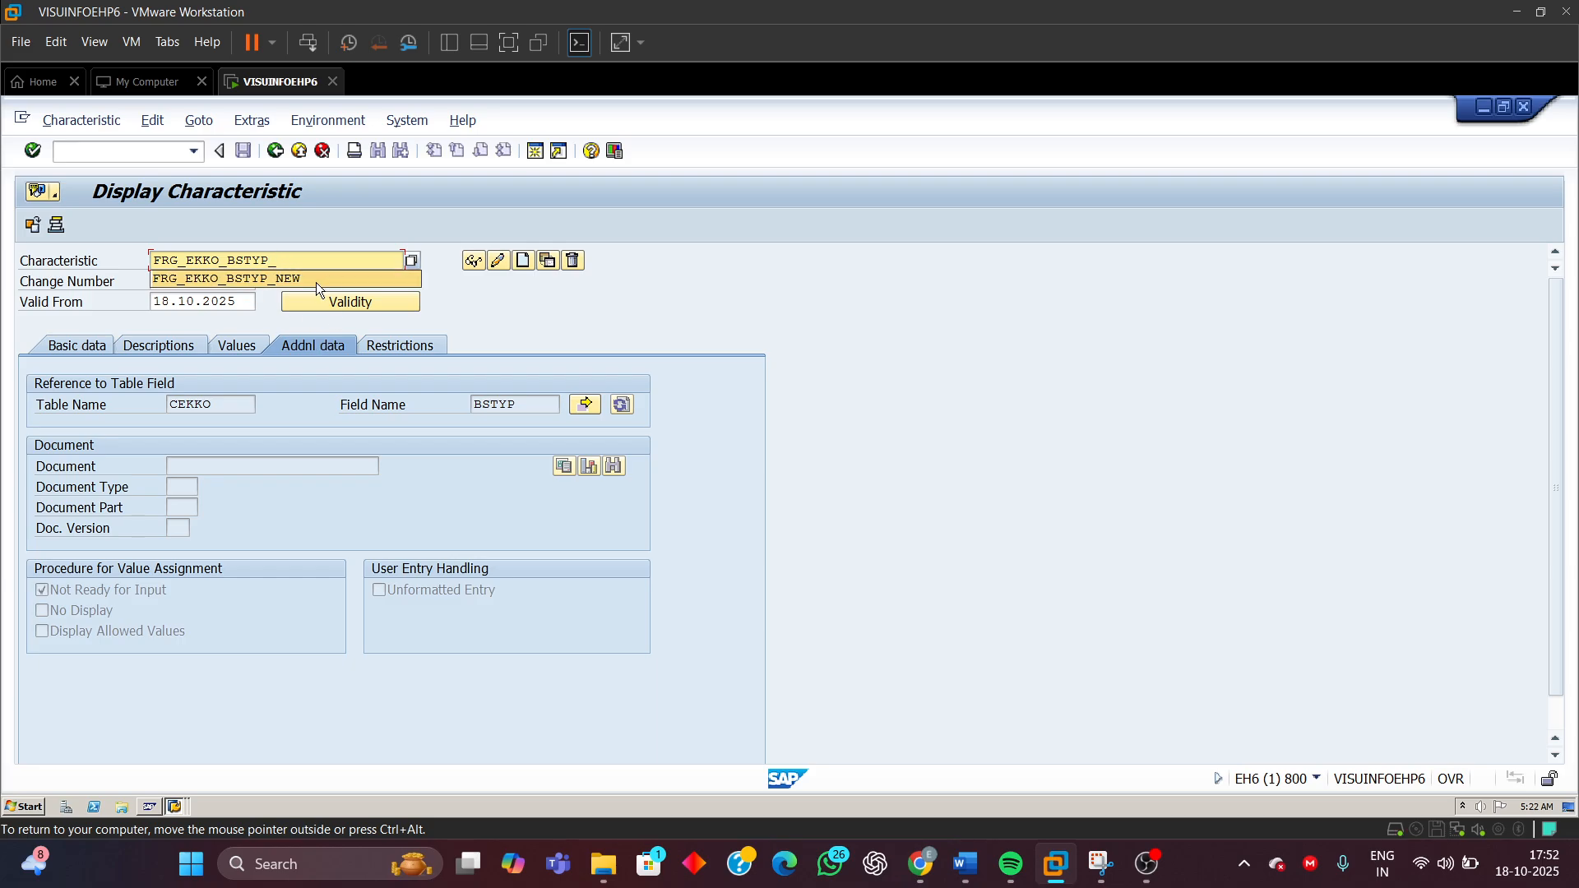
{"action": "left_click", "coordinate": [298, 279]}
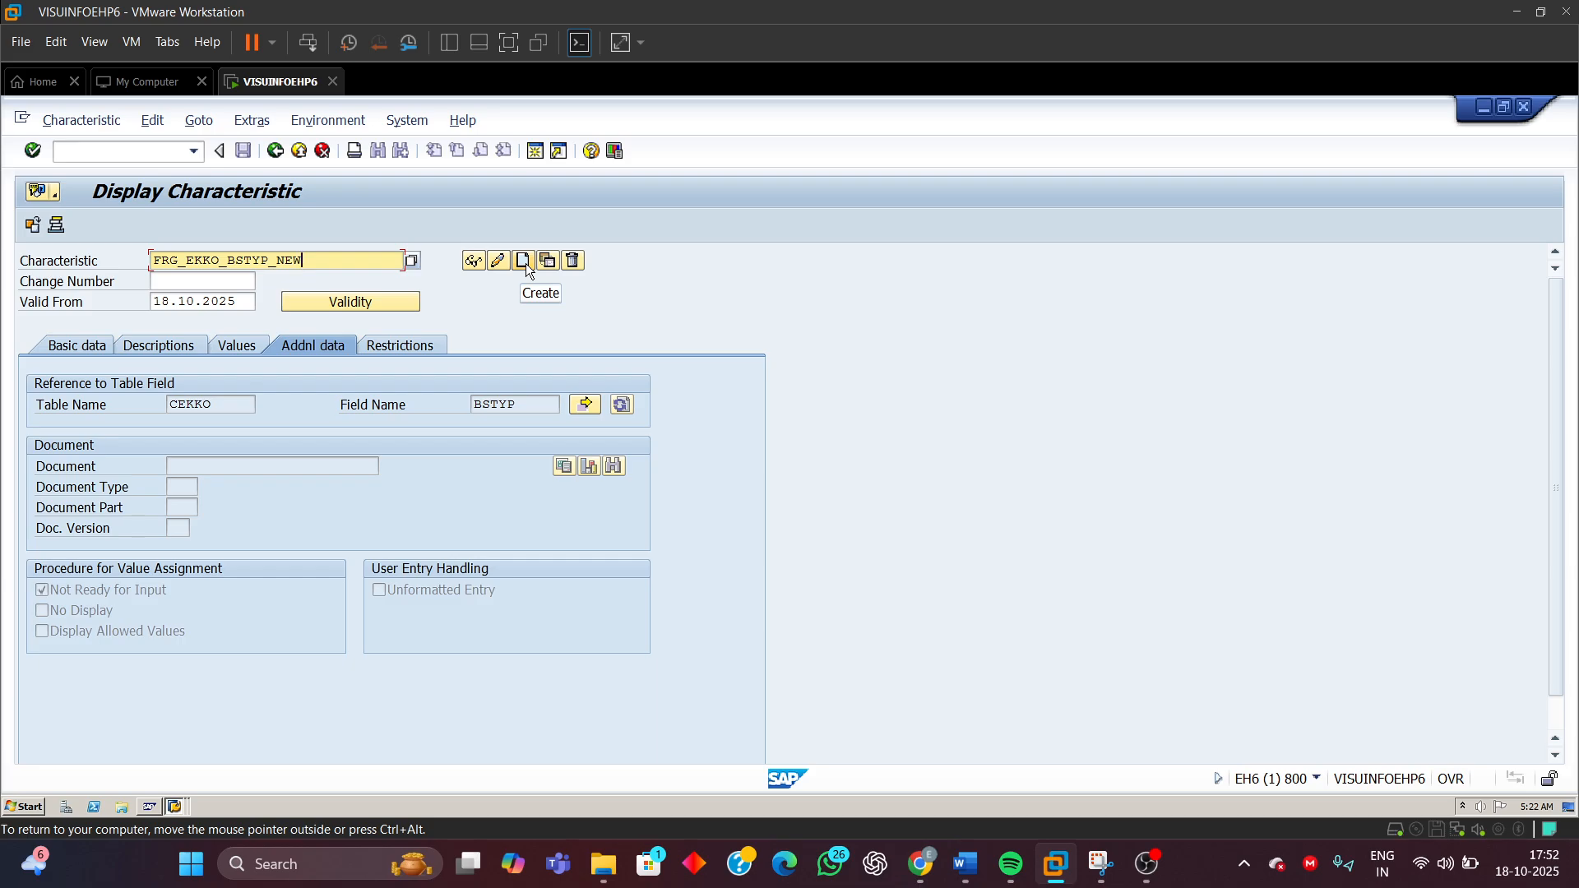
{"action": "left_click", "coordinate": [524, 262]}
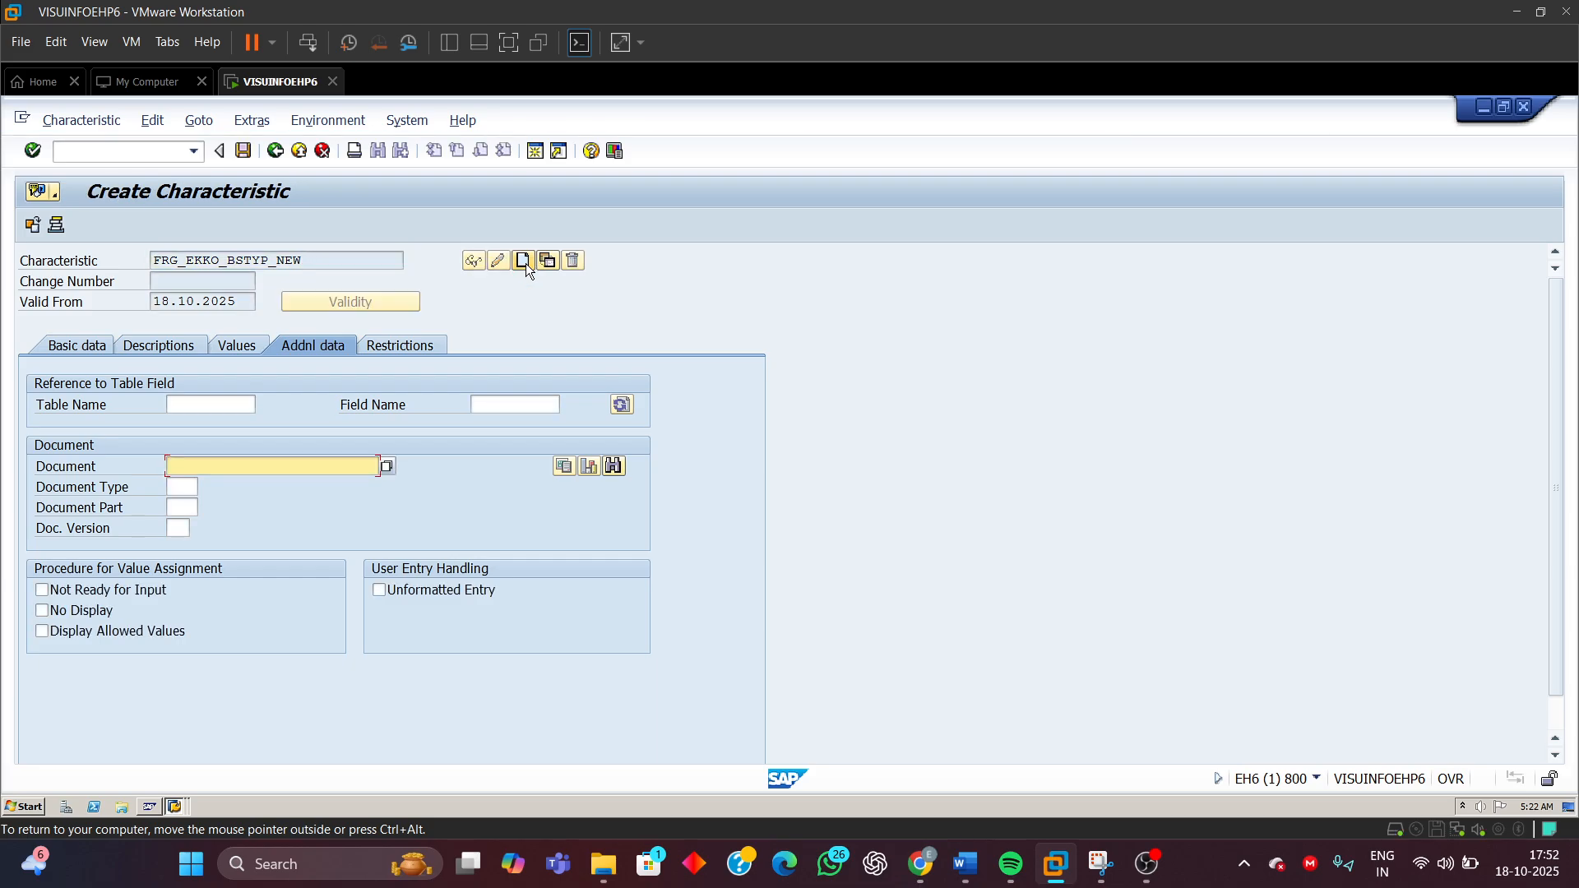
Reference the new characteristic to table CEKKO and field BSTYP, accepting the format taken from the ABAP dictionary
{"action": "left_click", "coordinate": [87, 347]}
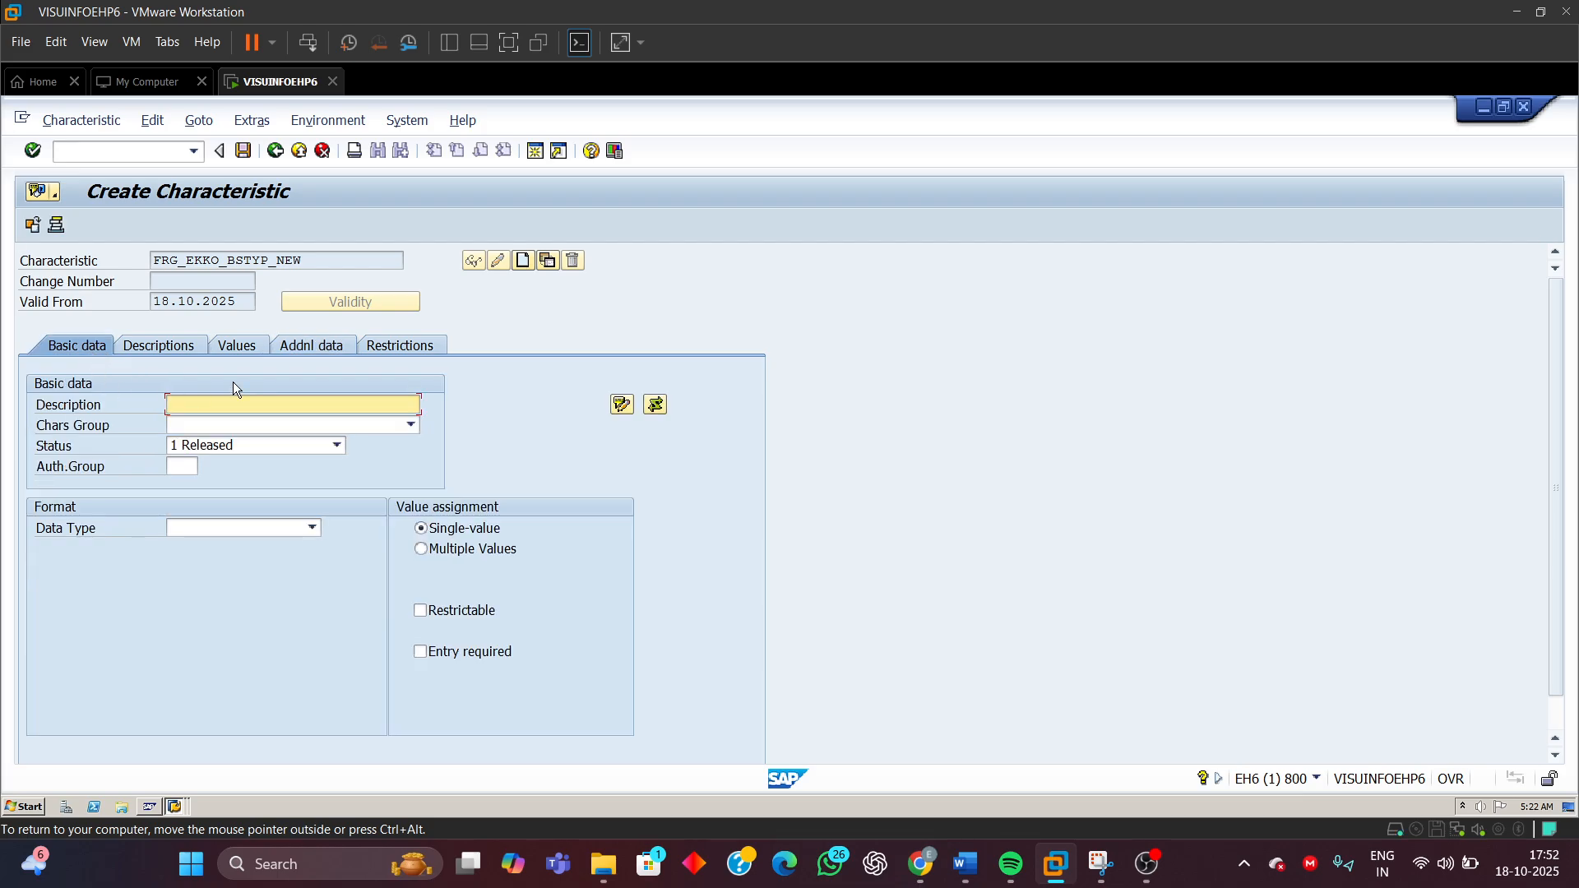
{"action": "left_click", "coordinate": [309, 346]}
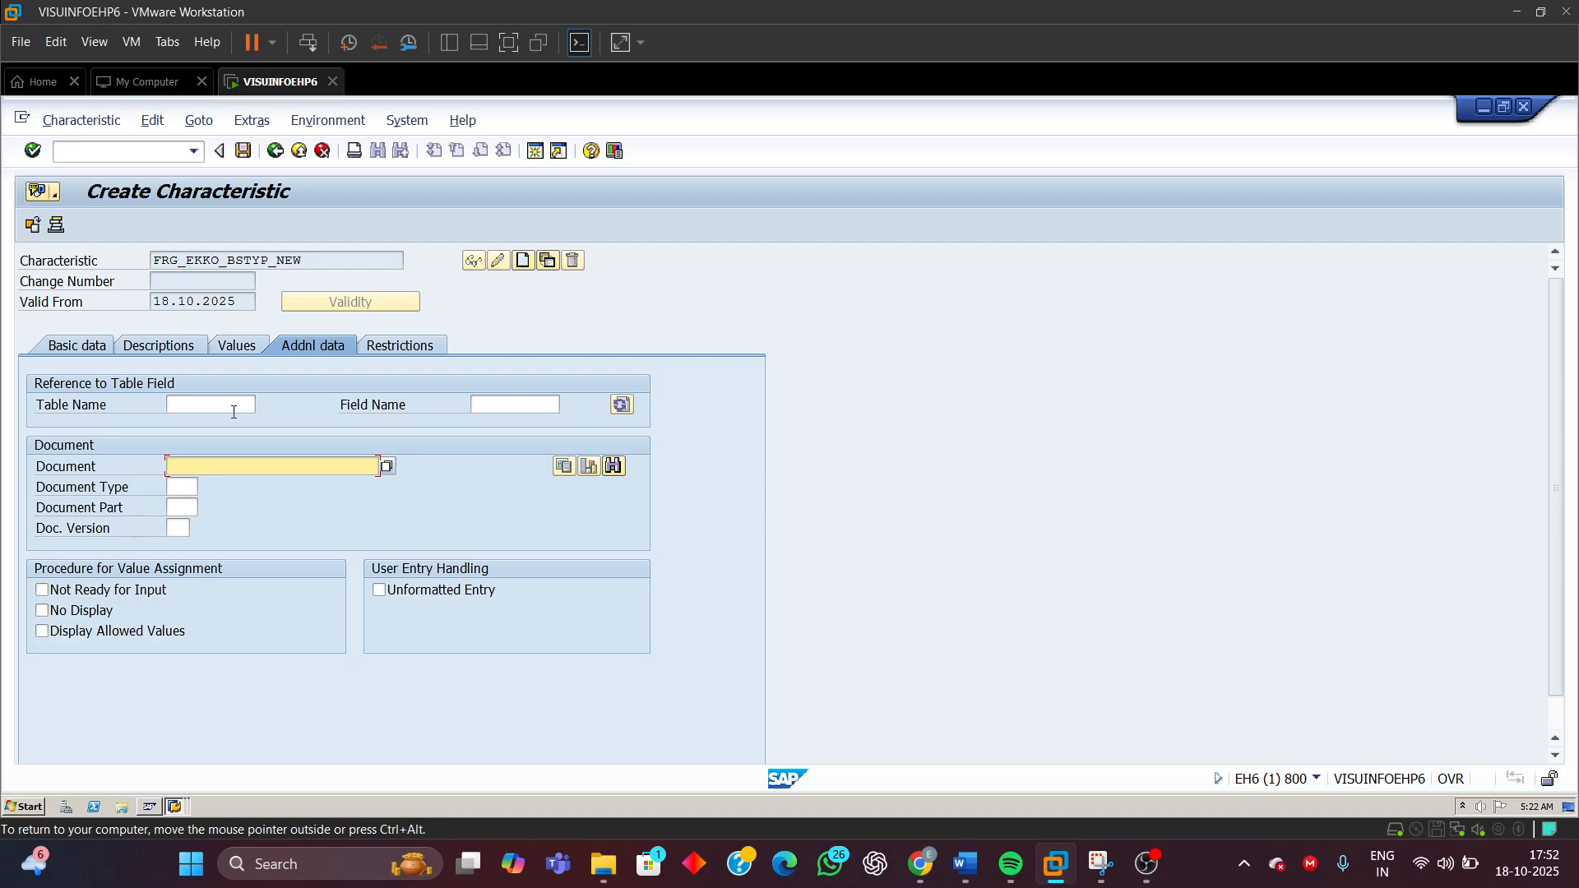
{"action": "left_click", "coordinate": [205, 403]}
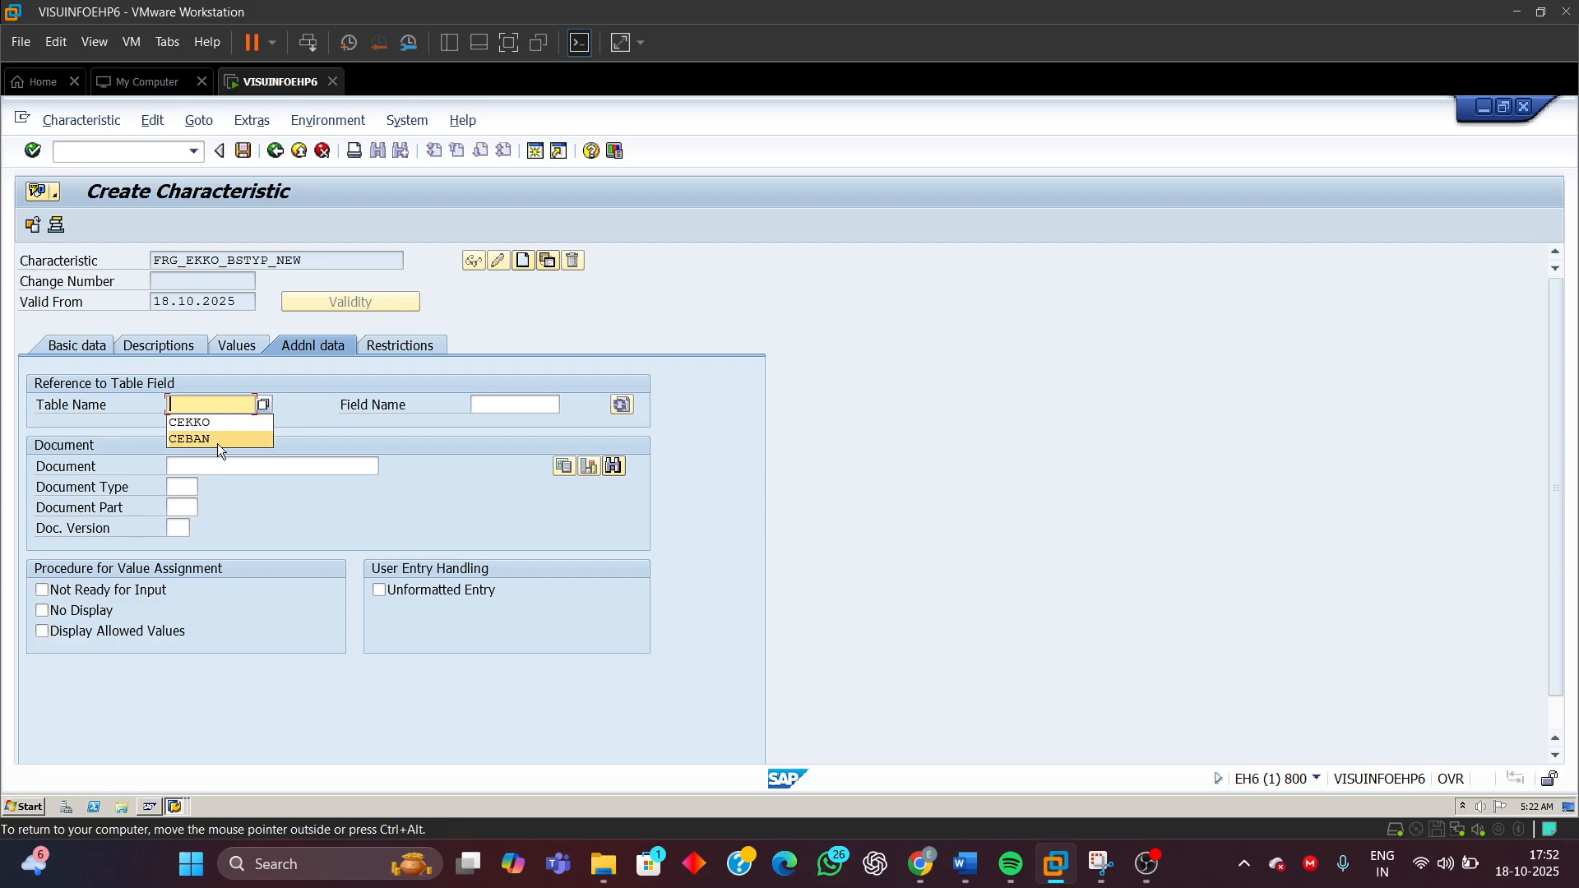
{"action": "left_click", "coordinate": [189, 422]}
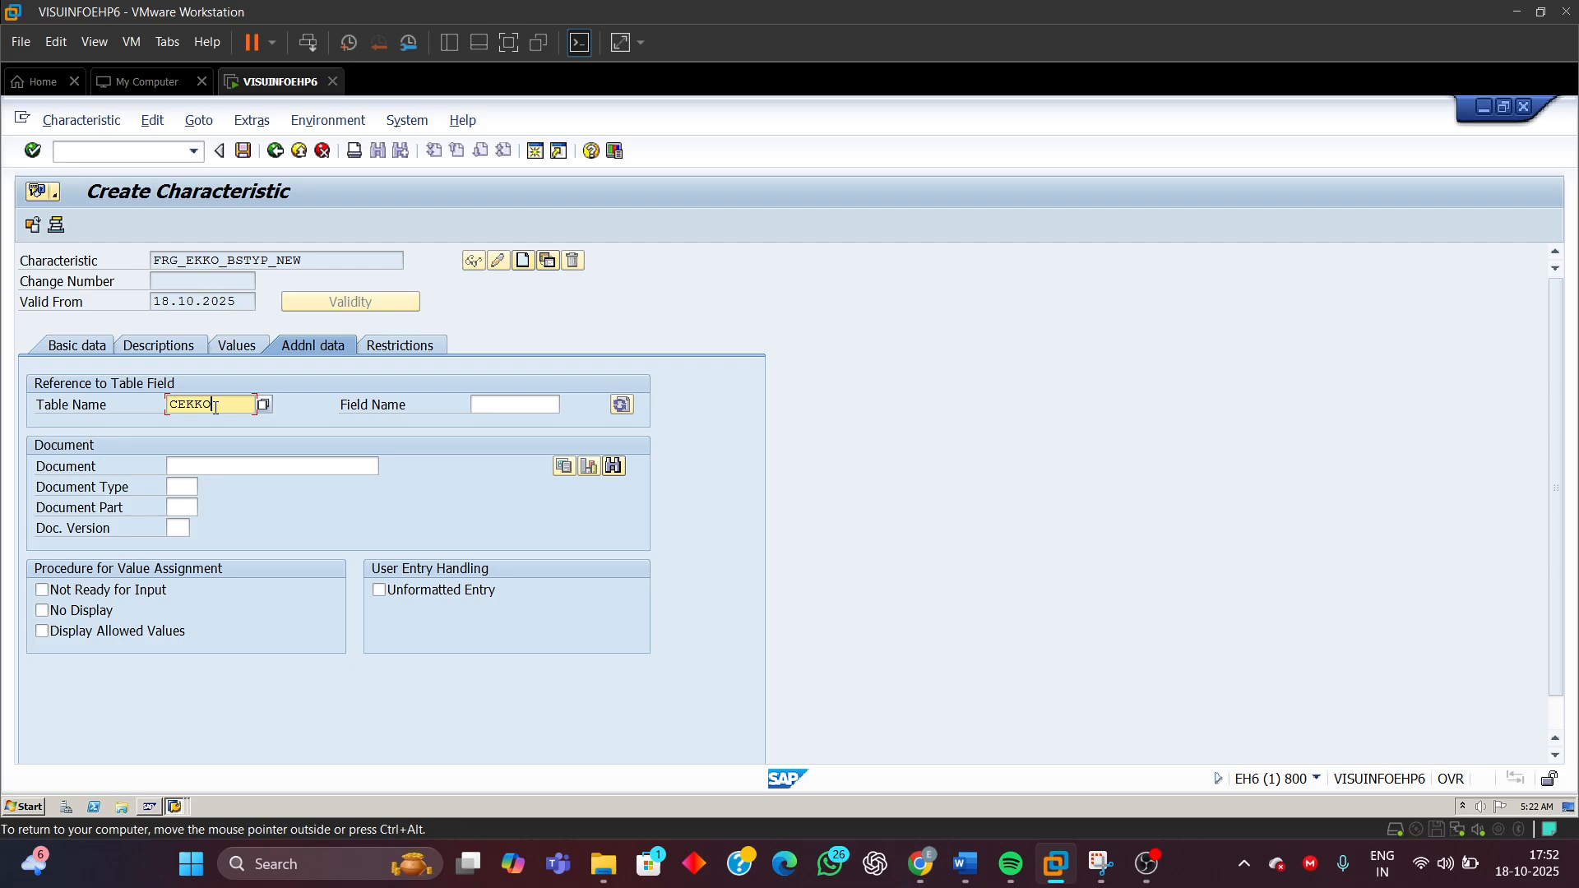
{"action": "left_click_drag", "start_coordinate": [216, 404], "coordinate": [15, 433]}
{"action": "left_click", "coordinate": [500, 403]}
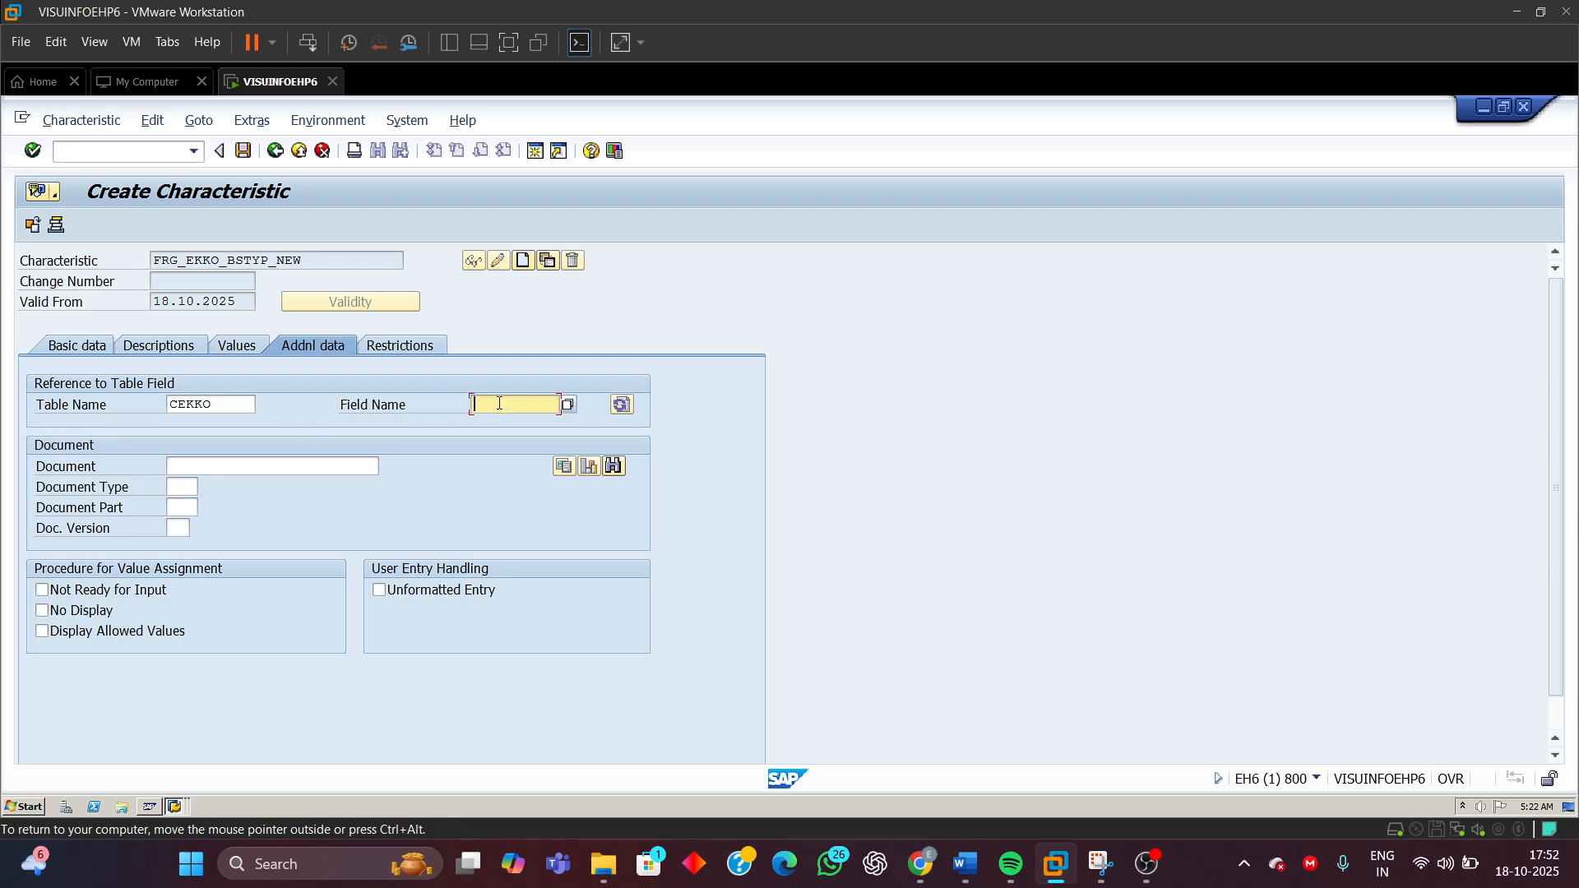
{"action": "left_click", "coordinate": [499, 404]}
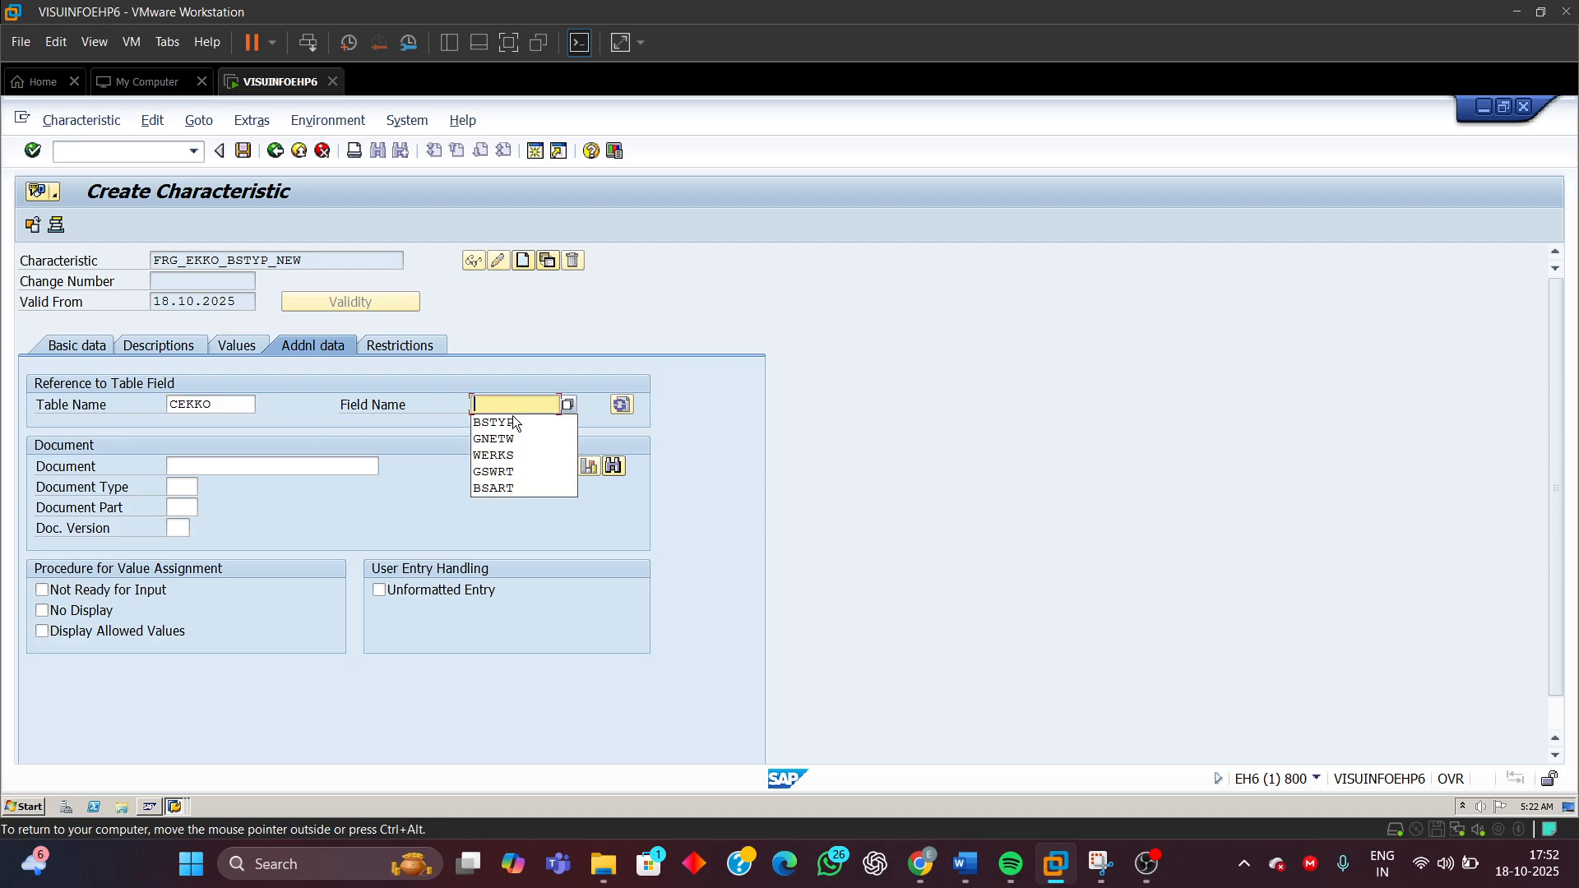
{"action": "left_click", "coordinate": [506, 423]}
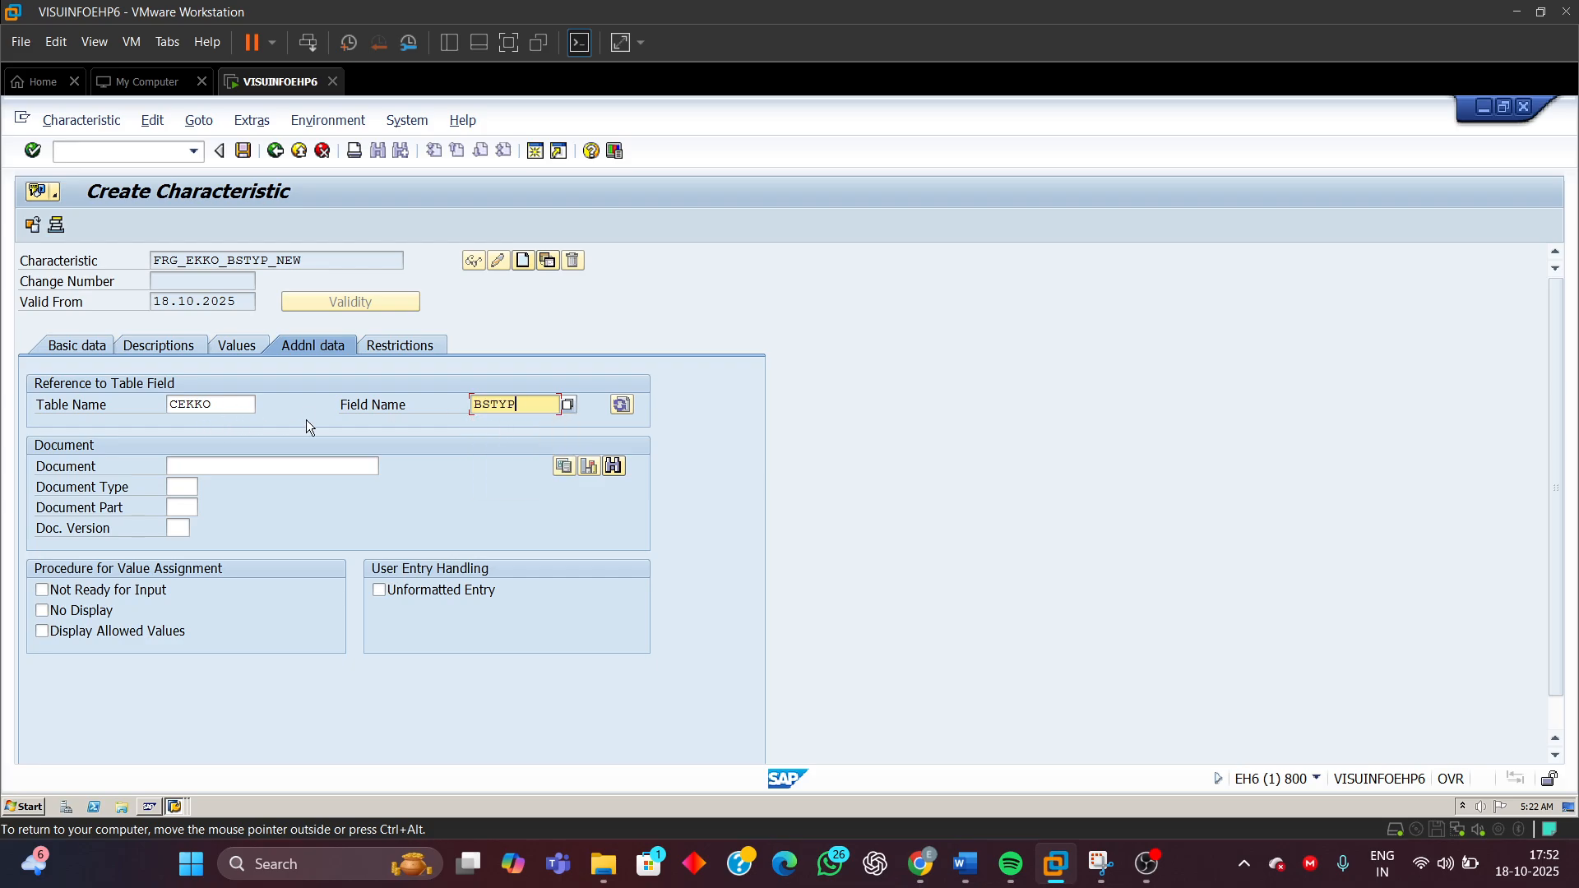
{"action": "mouse_move", "coordinate": [34, 863]}
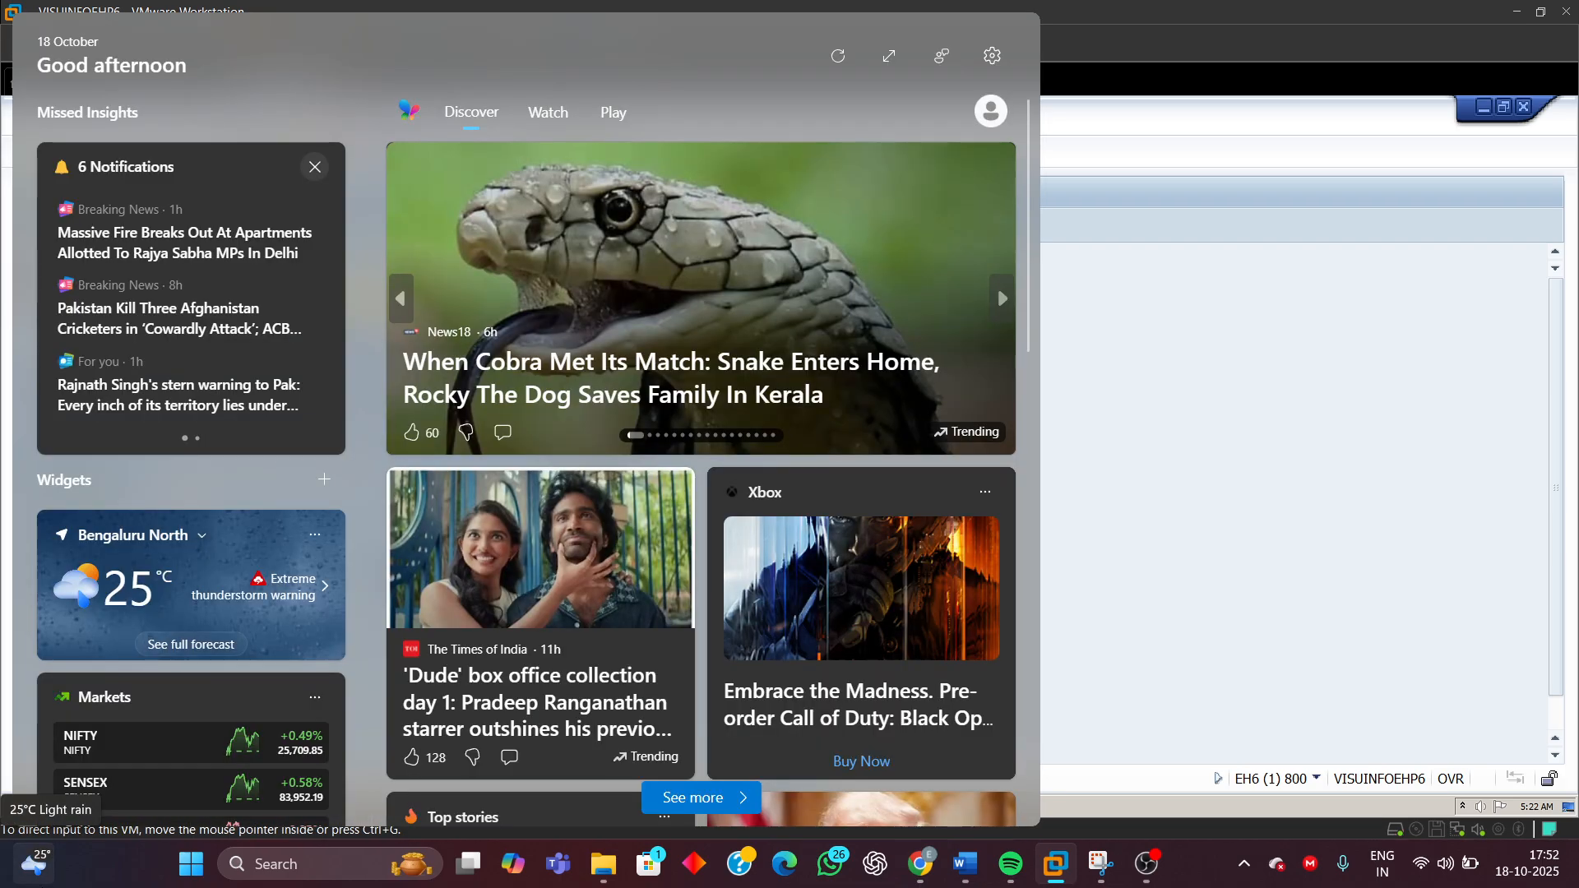
{"action": "key", "text": "Return"}
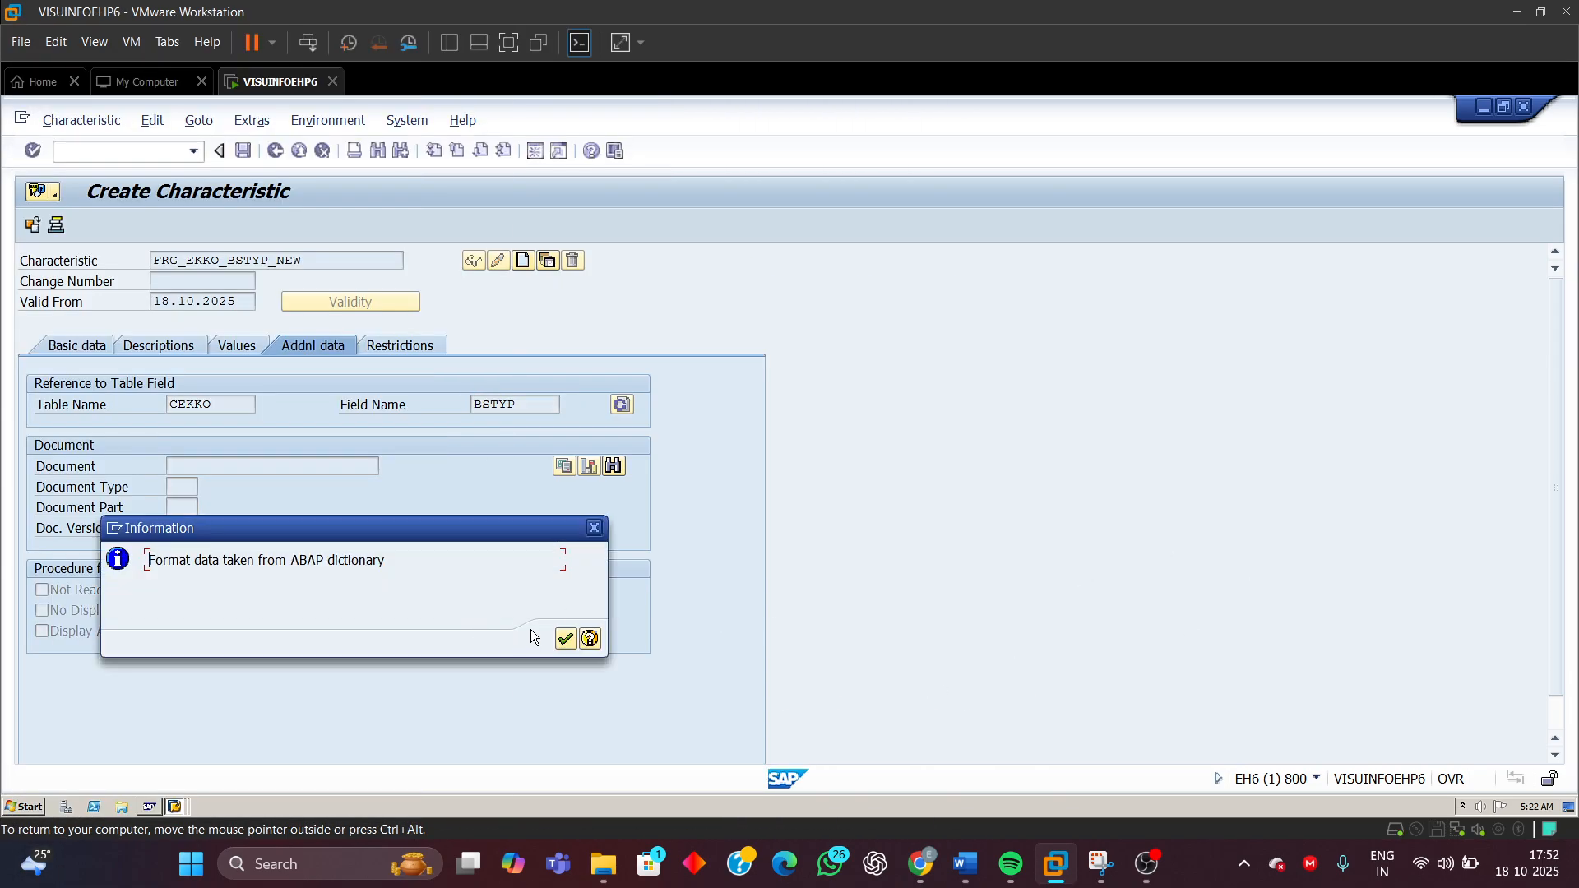
{"action": "left_click", "coordinate": [566, 641]}
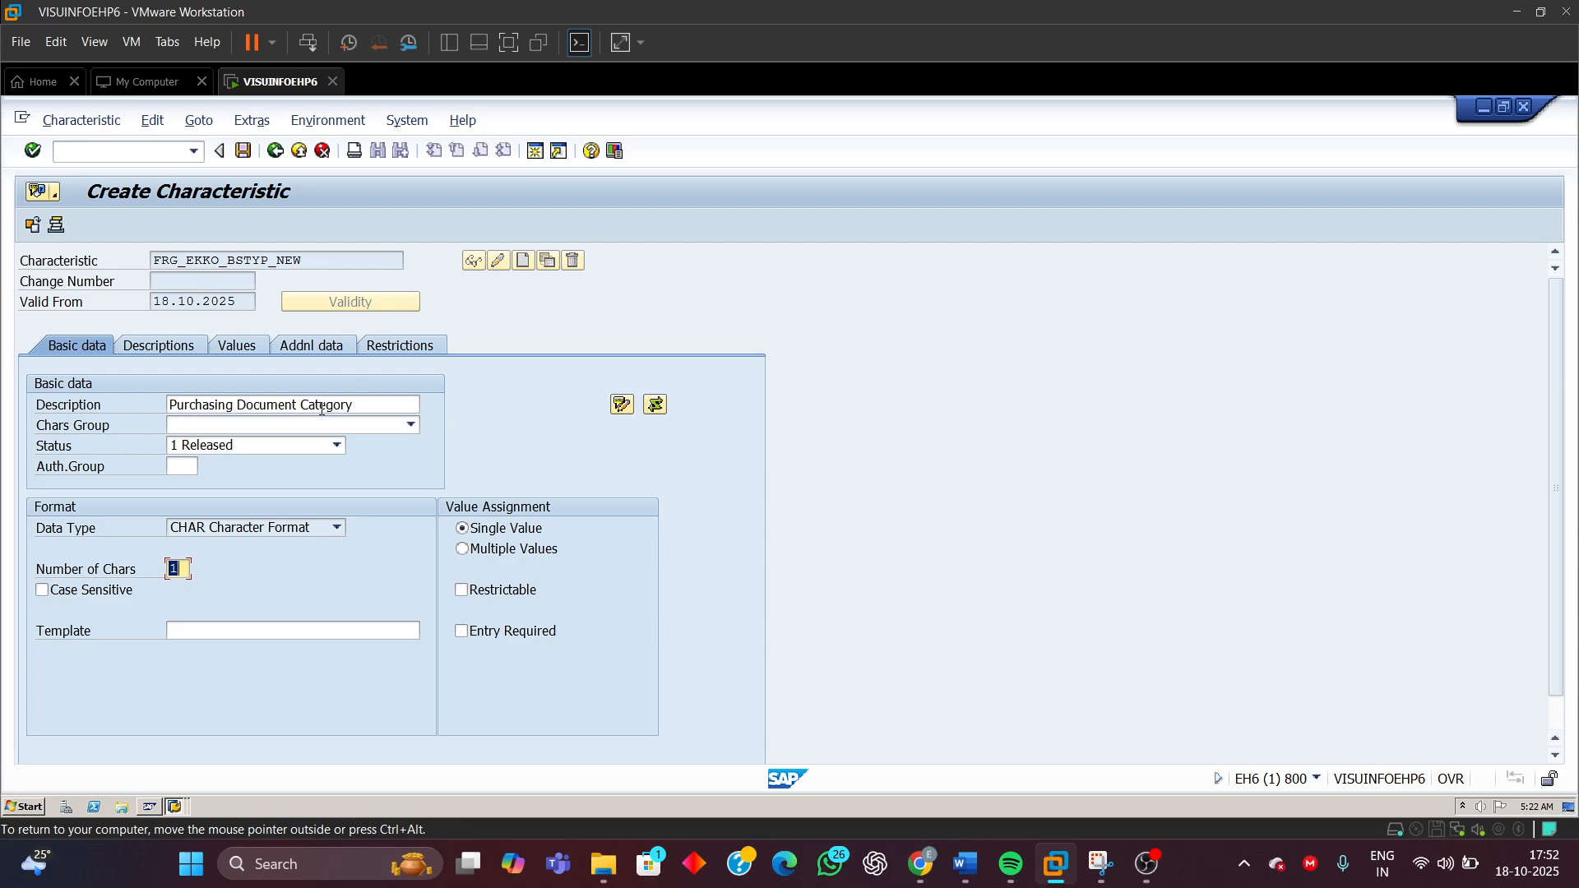
Compare the new characteristic's description, data type and number of characters with the BSTYP component in the CEKKO structure
{"action": "left_click", "coordinate": [357, 405]}
{"action": "left_click_drag", "start_coordinate": [358, 404], "coordinate": [167, 405]}
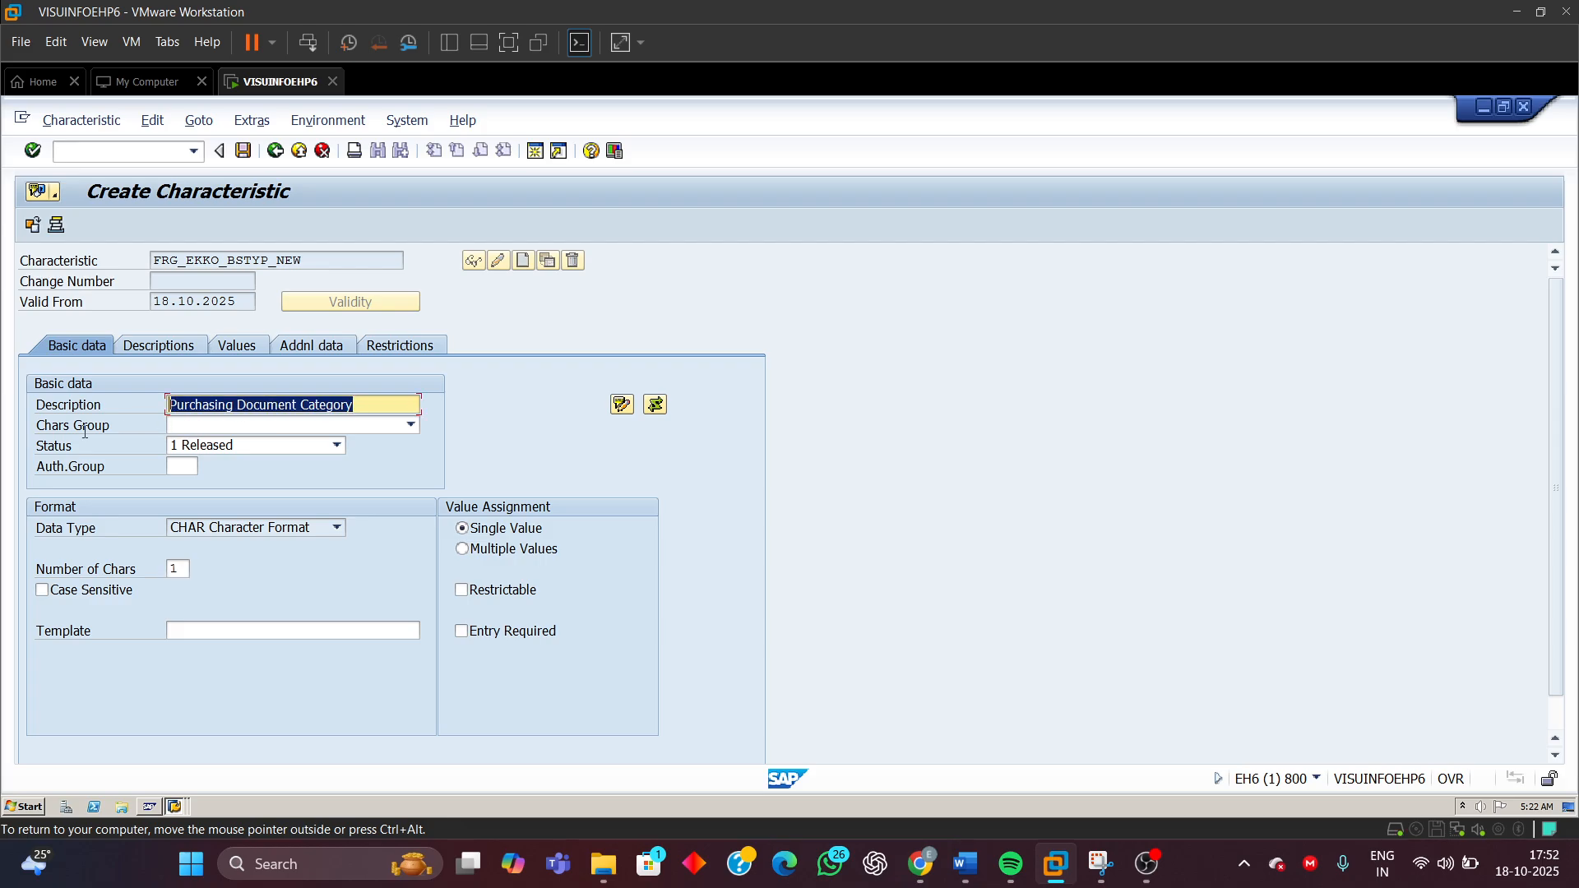
{"action": "left_click", "coordinate": [236, 530]}
{"action": "left_click", "coordinate": [238, 533]}
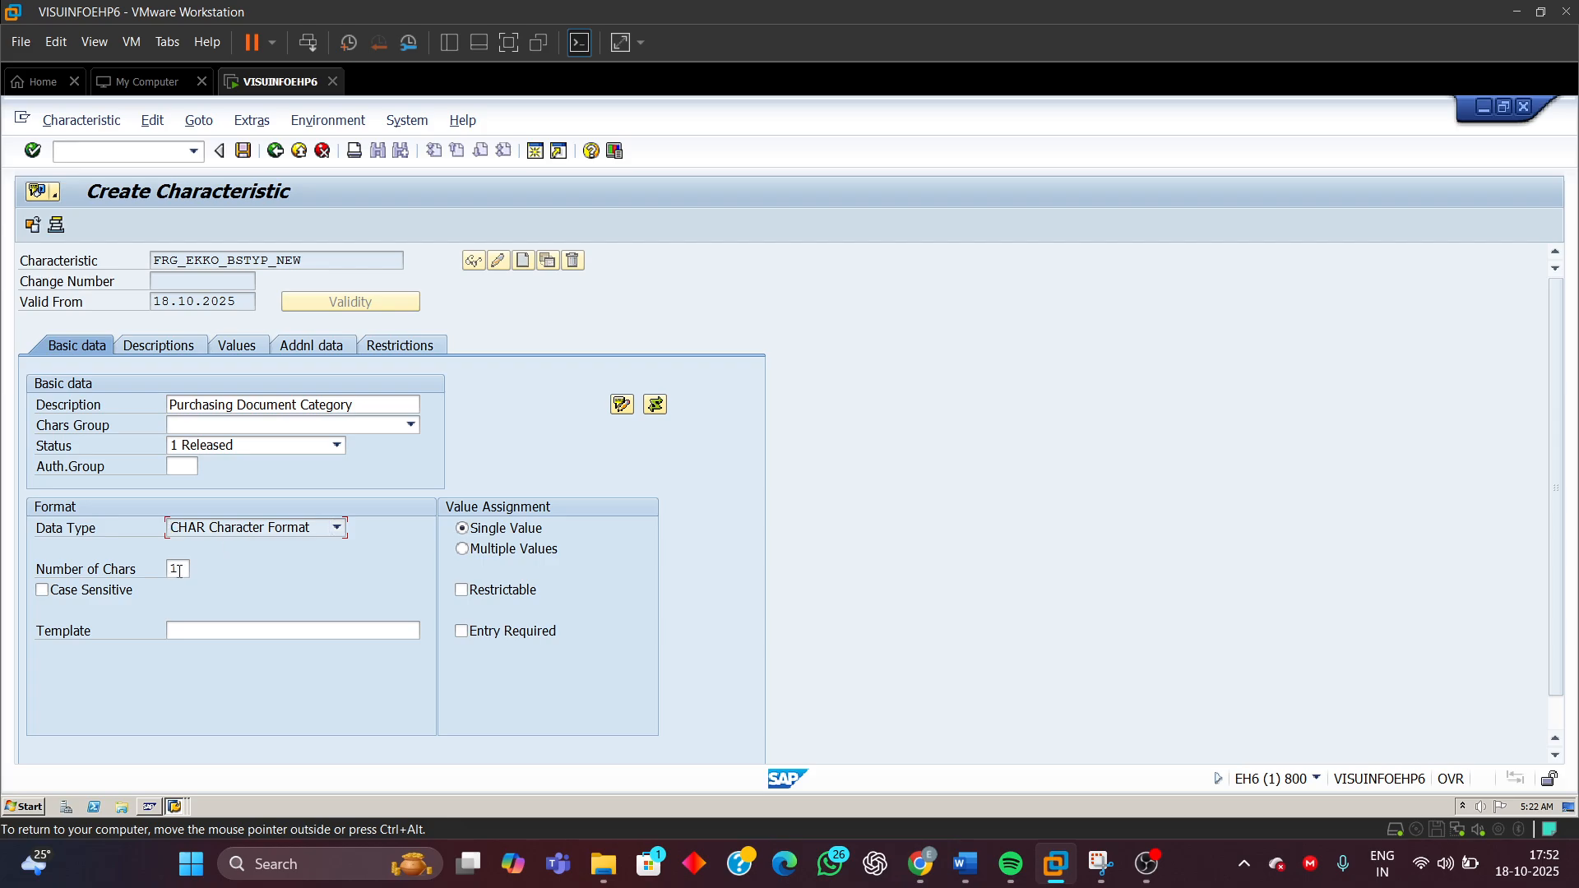
{"action": "left_click_drag", "start_coordinate": [178, 571], "coordinate": [124, 571]}
{"action": "left_click", "coordinate": [188, 806]}
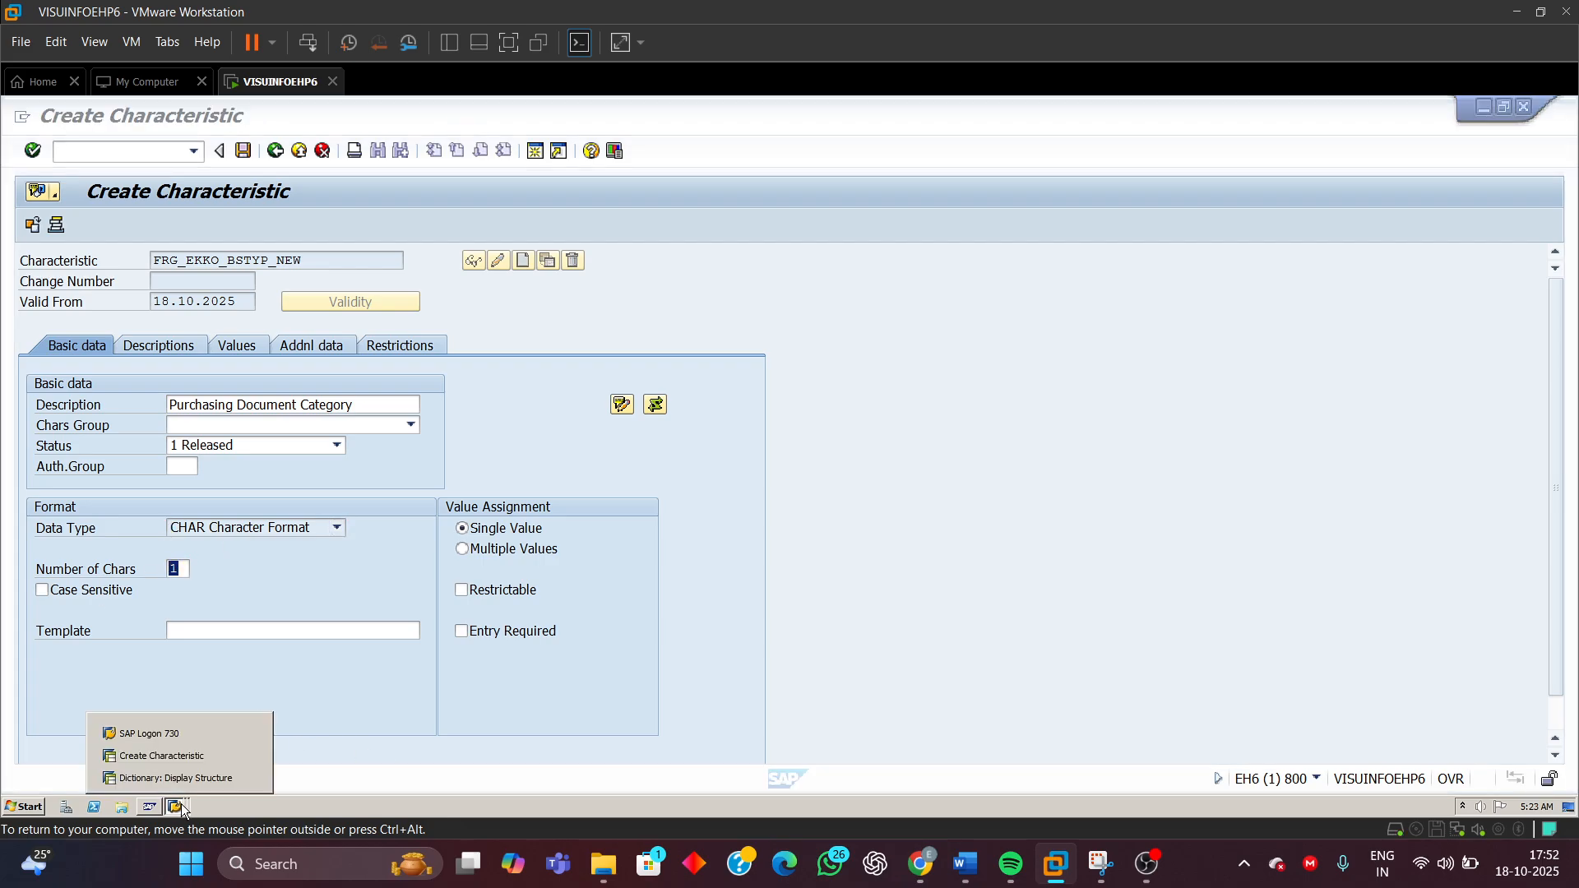
{"action": "left_click", "coordinate": [172, 778]}
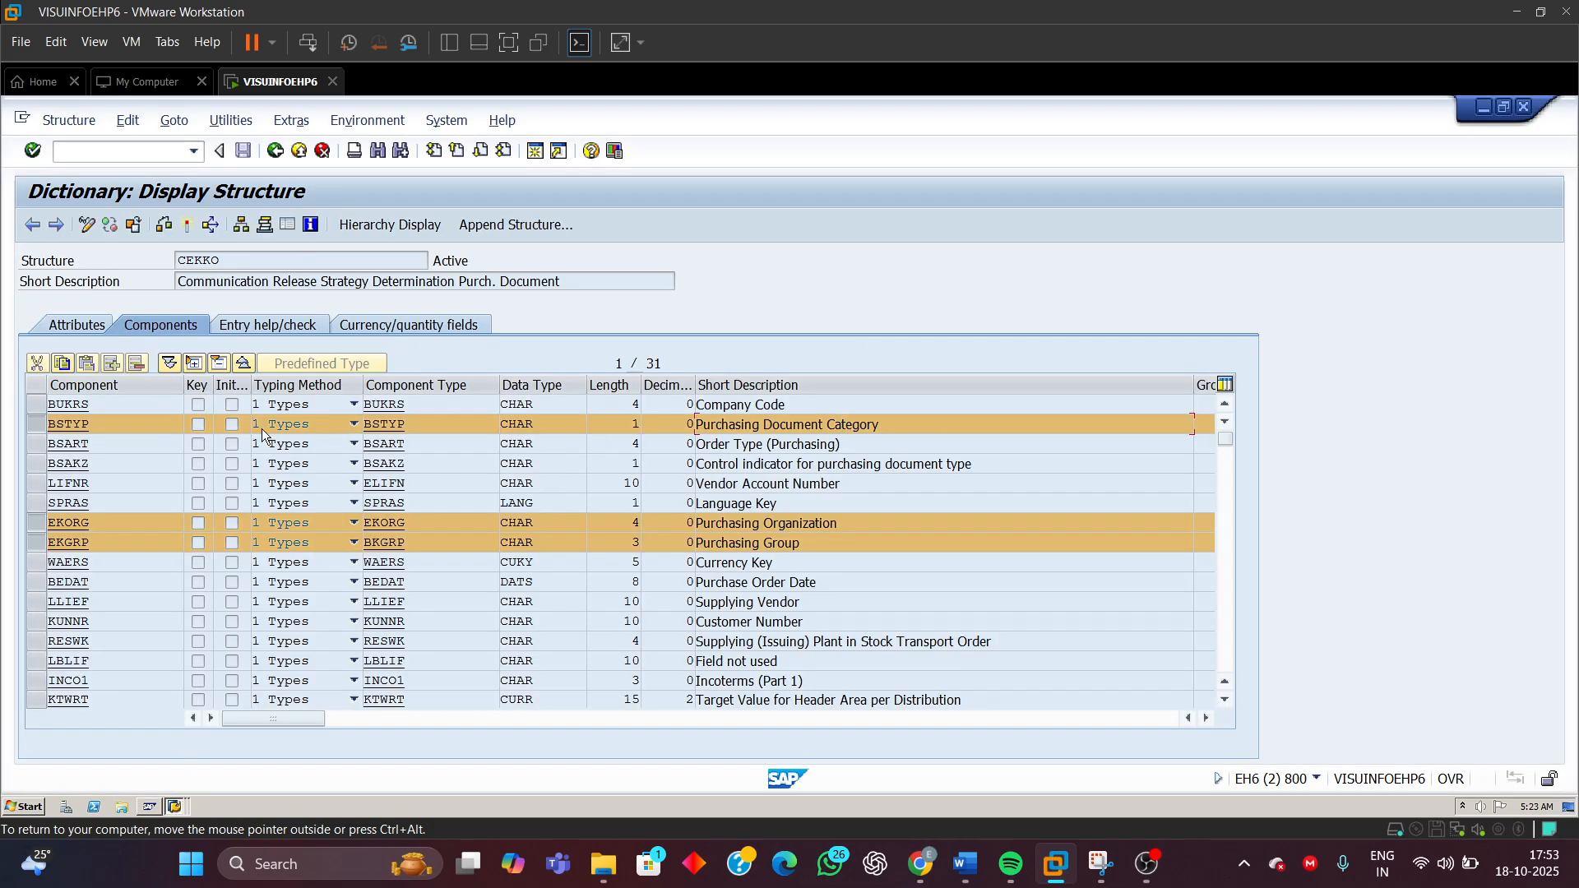
{"action": "left_click", "coordinate": [35, 426]}
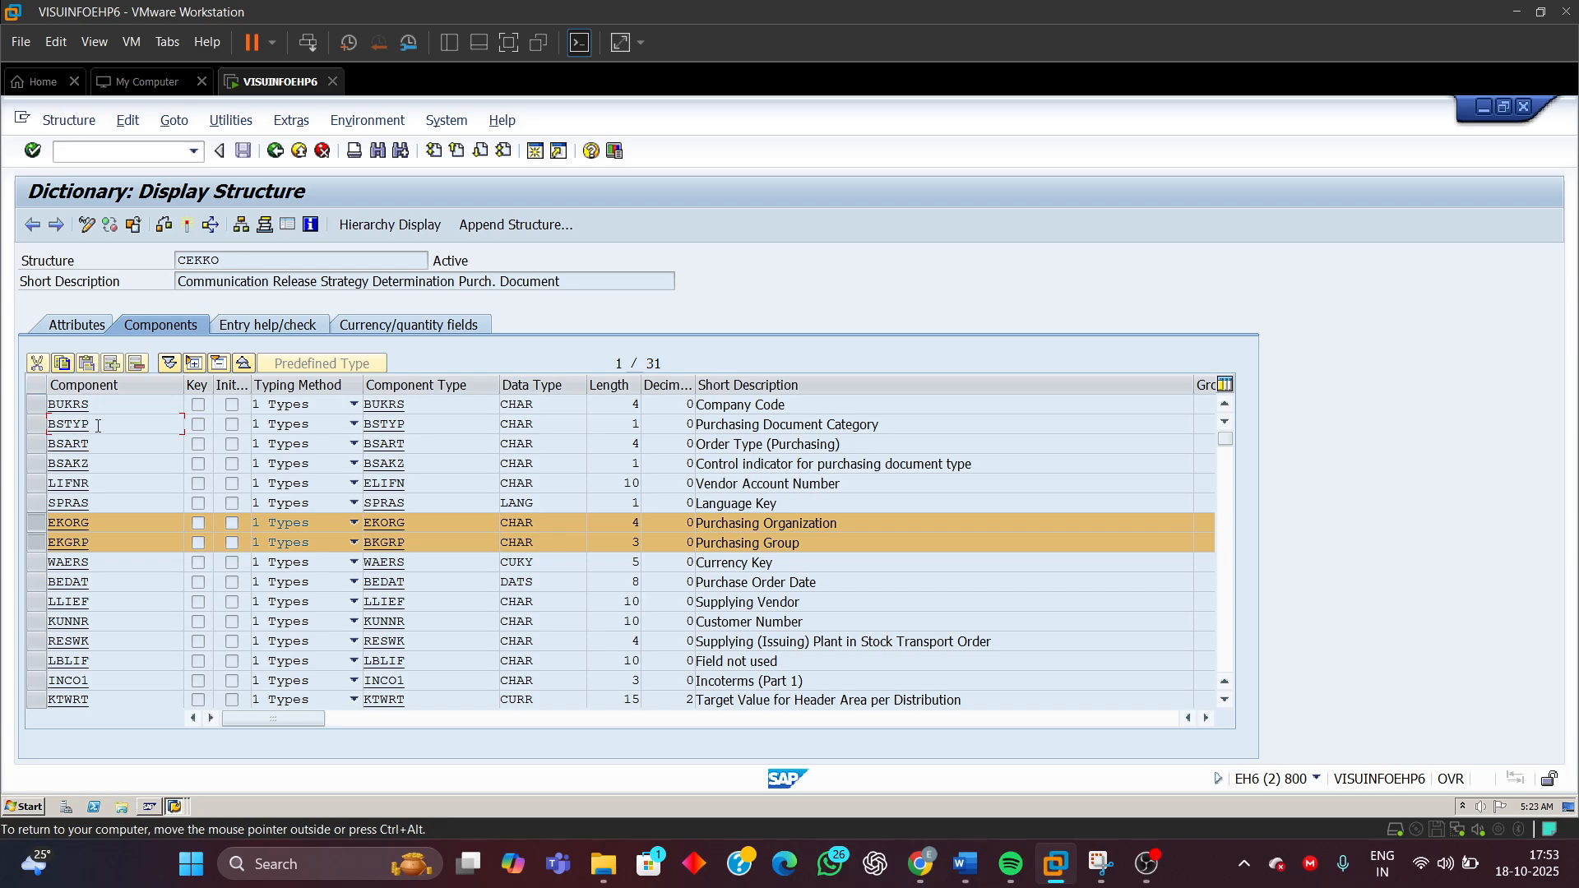
{"action": "left_click_drag", "start_coordinate": [97, 426], "coordinate": [3, 439]}
{"action": "left_click_drag", "start_coordinate": [555, 424], "coordinate": [499, 435]}
{"action": "left_click_drag", "start_coordinate": [618, 423], "coordinate": [643, 424]}
{"action": "left_click", "coordinate": [177, 807]}
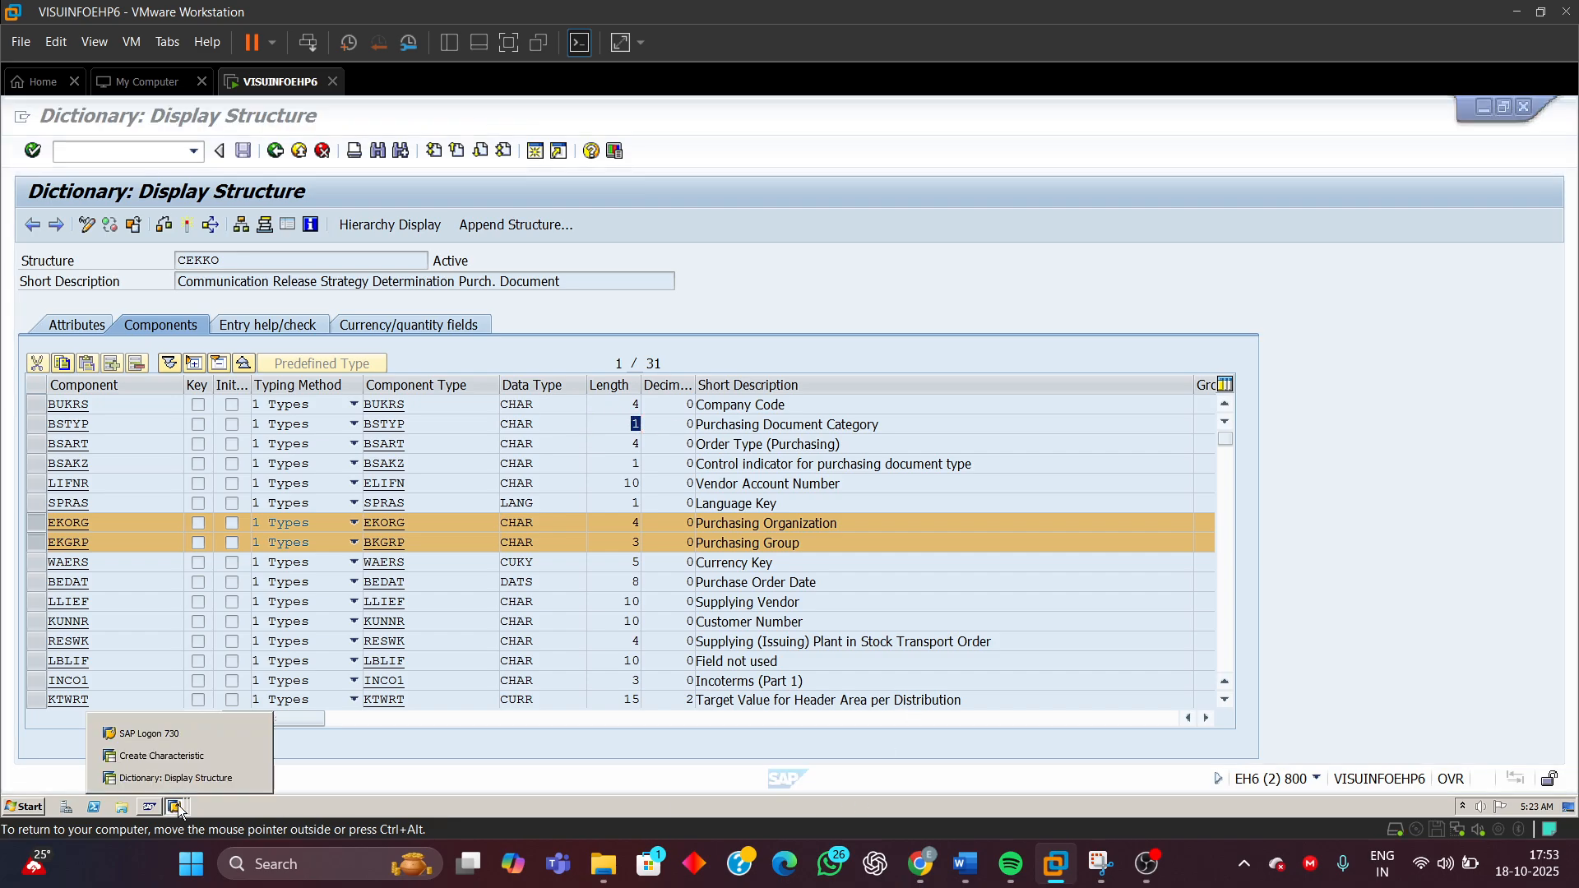
{"action": "left_click", "coordinate": [156, 756]}
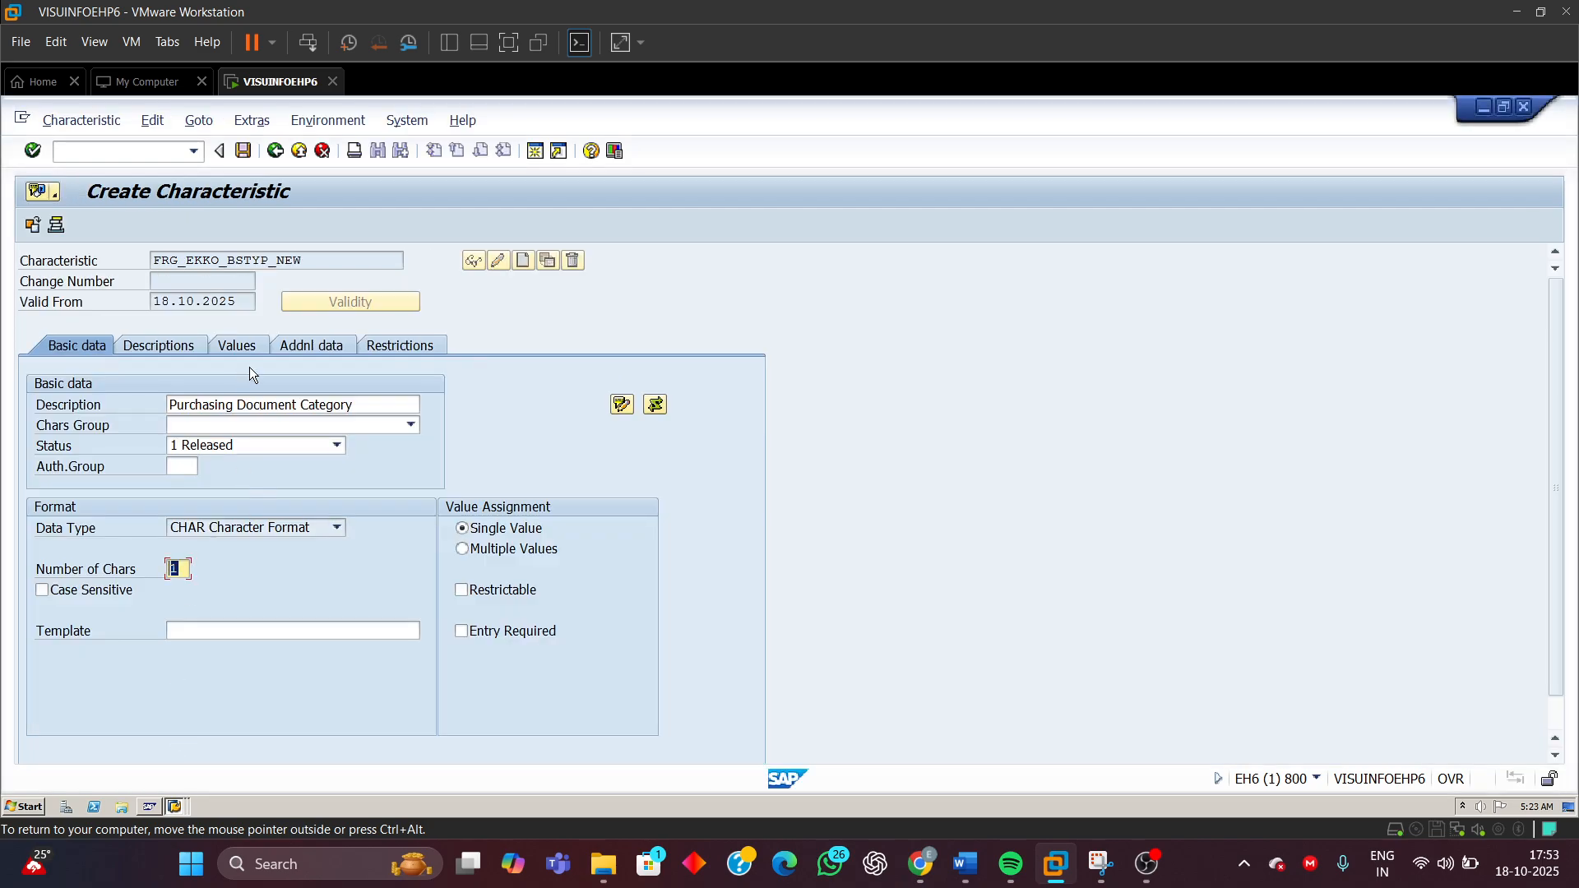
Set the characteristic's value assignment to Multiple Values and acknowledge the information
{"action": "left_click", "coordinate": [304, 344]}
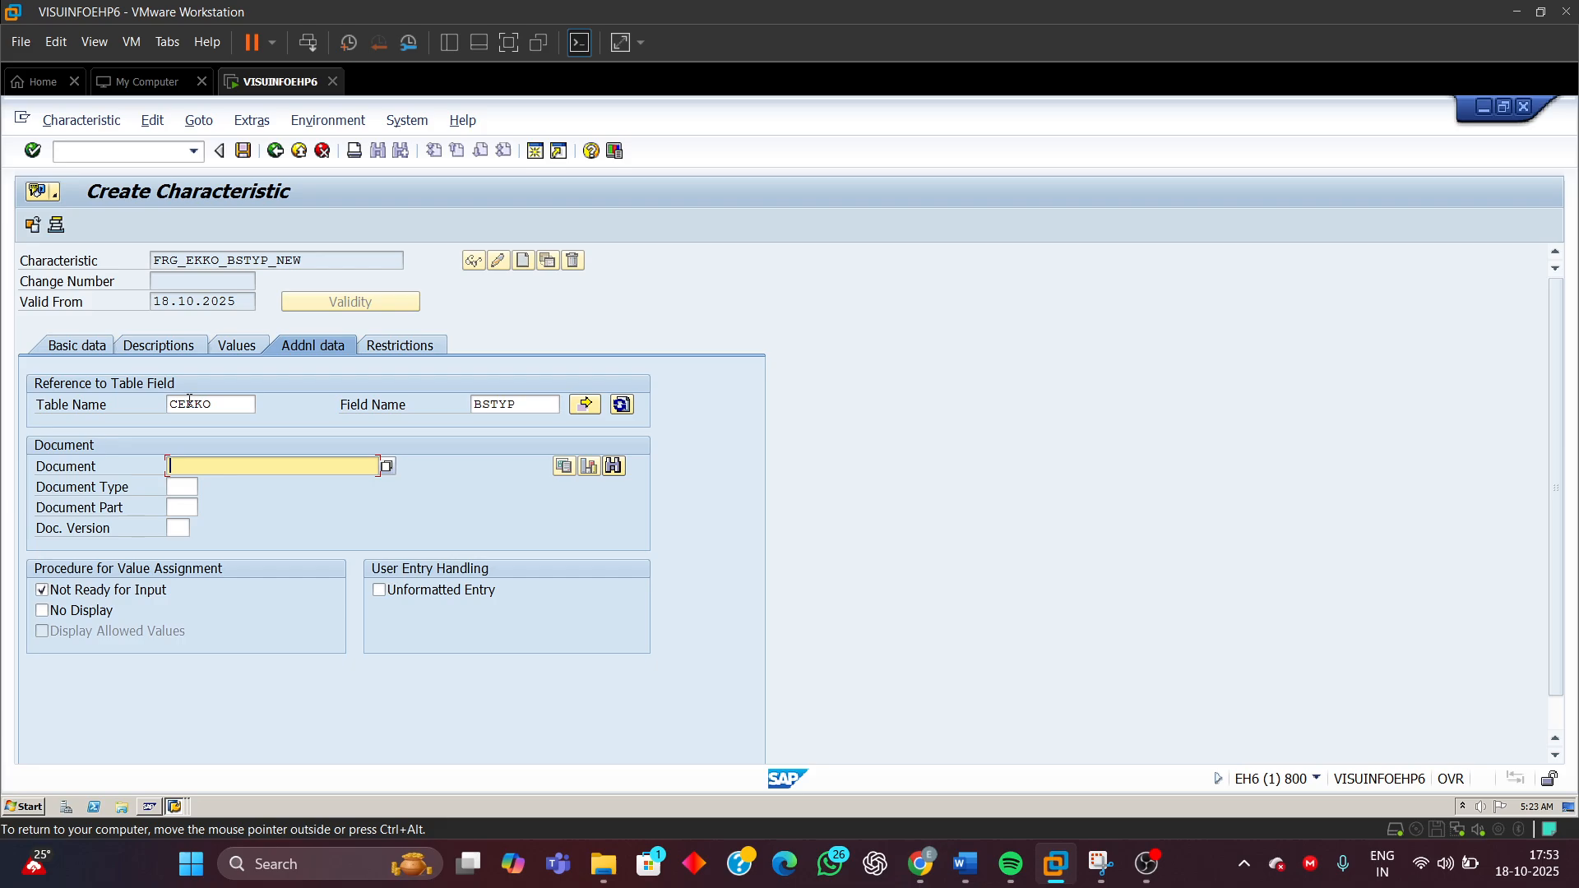
{"action": "left_click", "coordinate": [69, 347]}
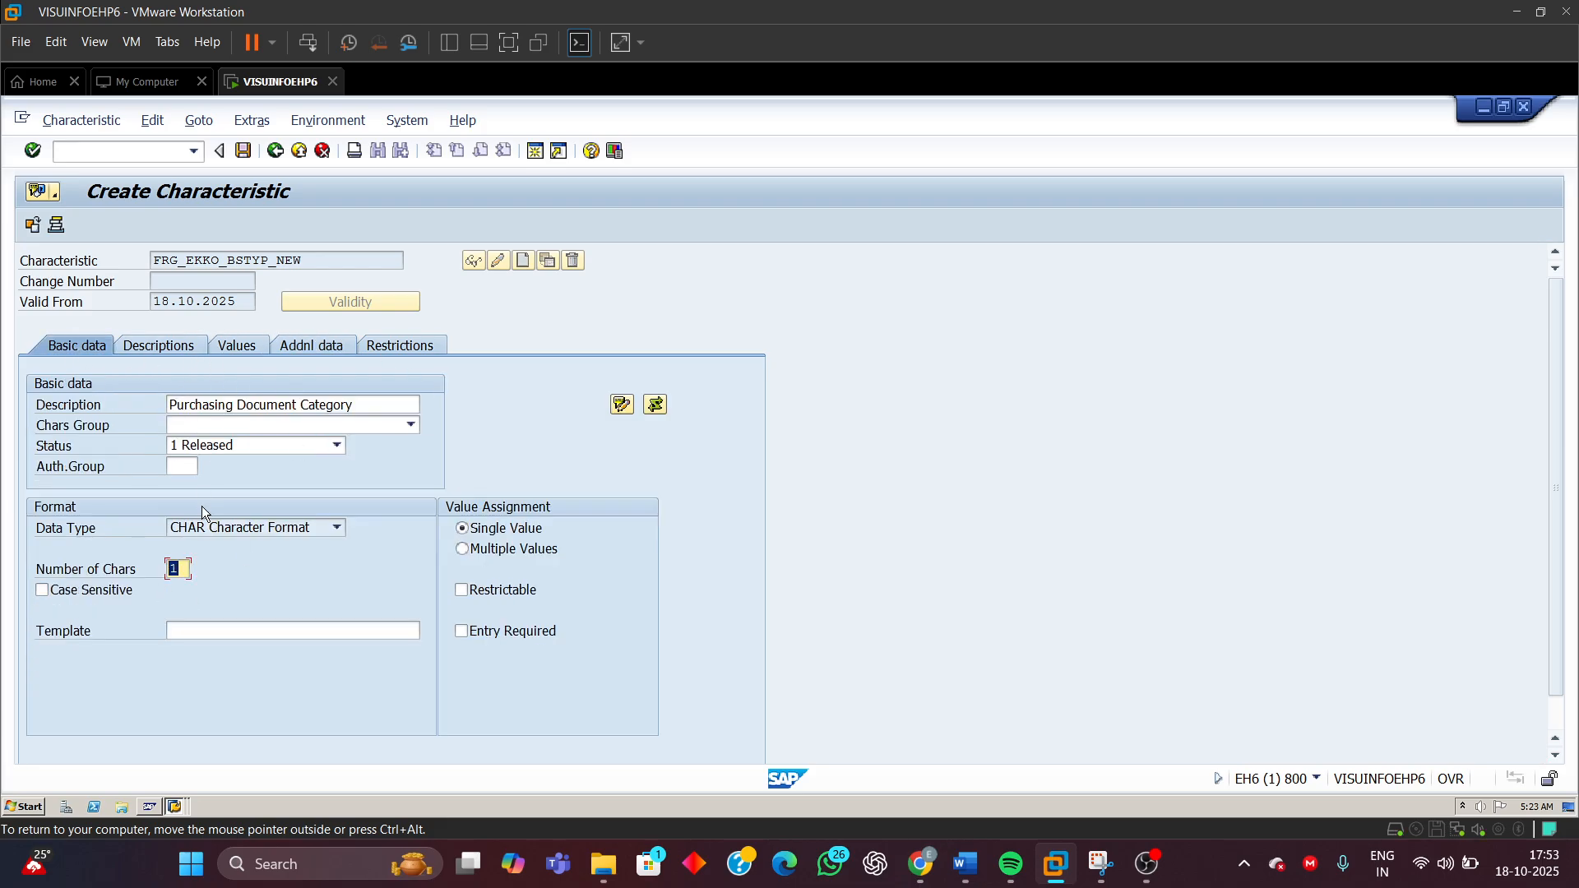
{"action": "left_click", "coordinate": [463, 550]}
{"action": "left_click", "coordinate": [164, 346]}
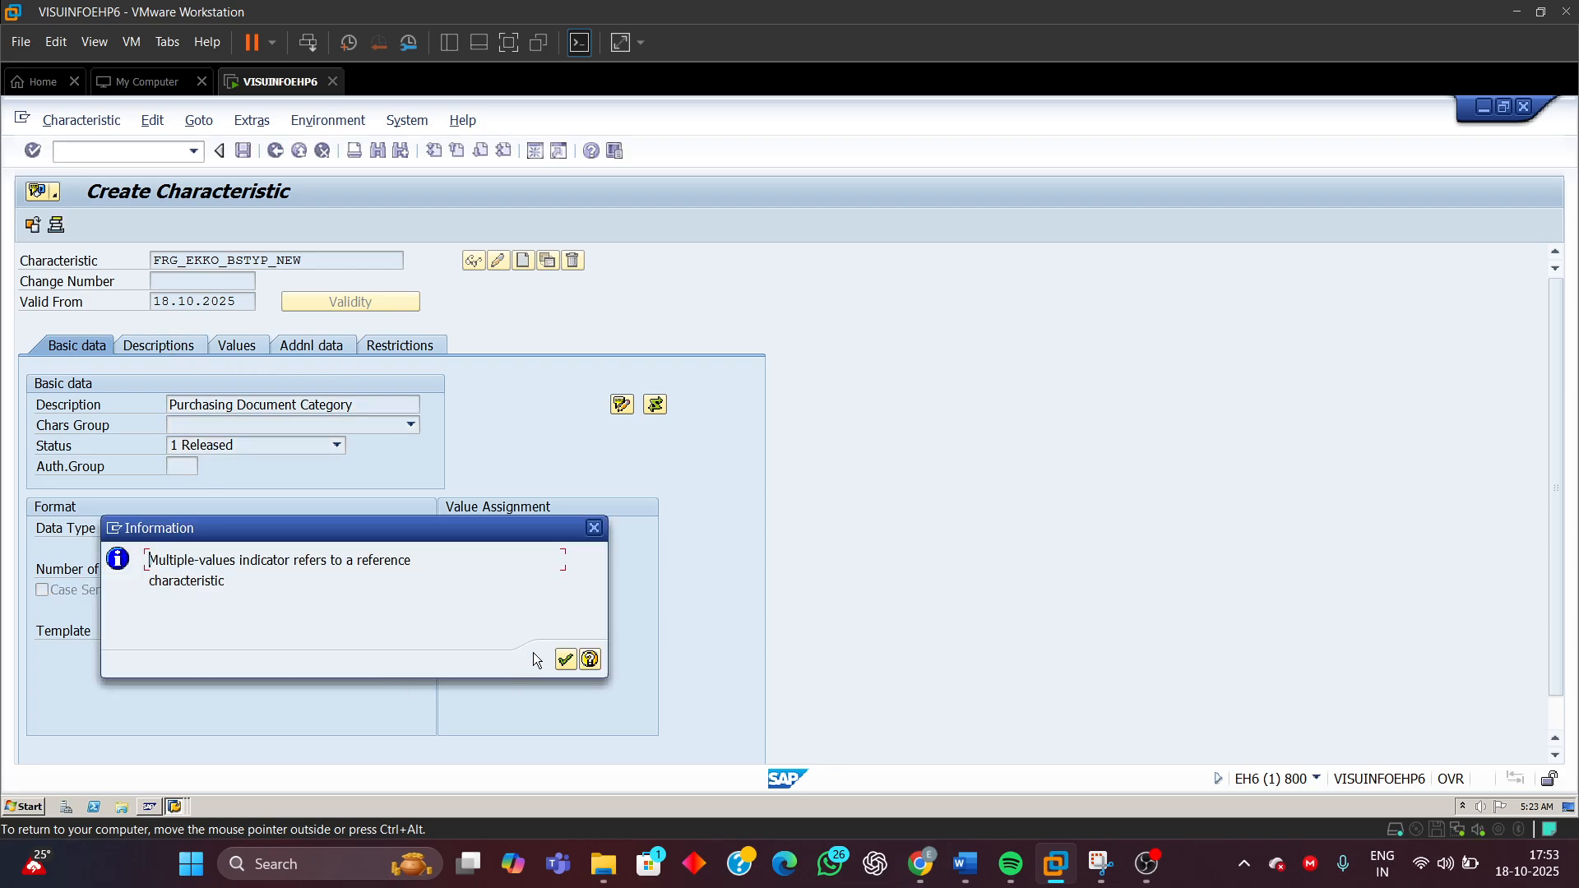
{"action": "left_click", "coordinate": [566, 660]}
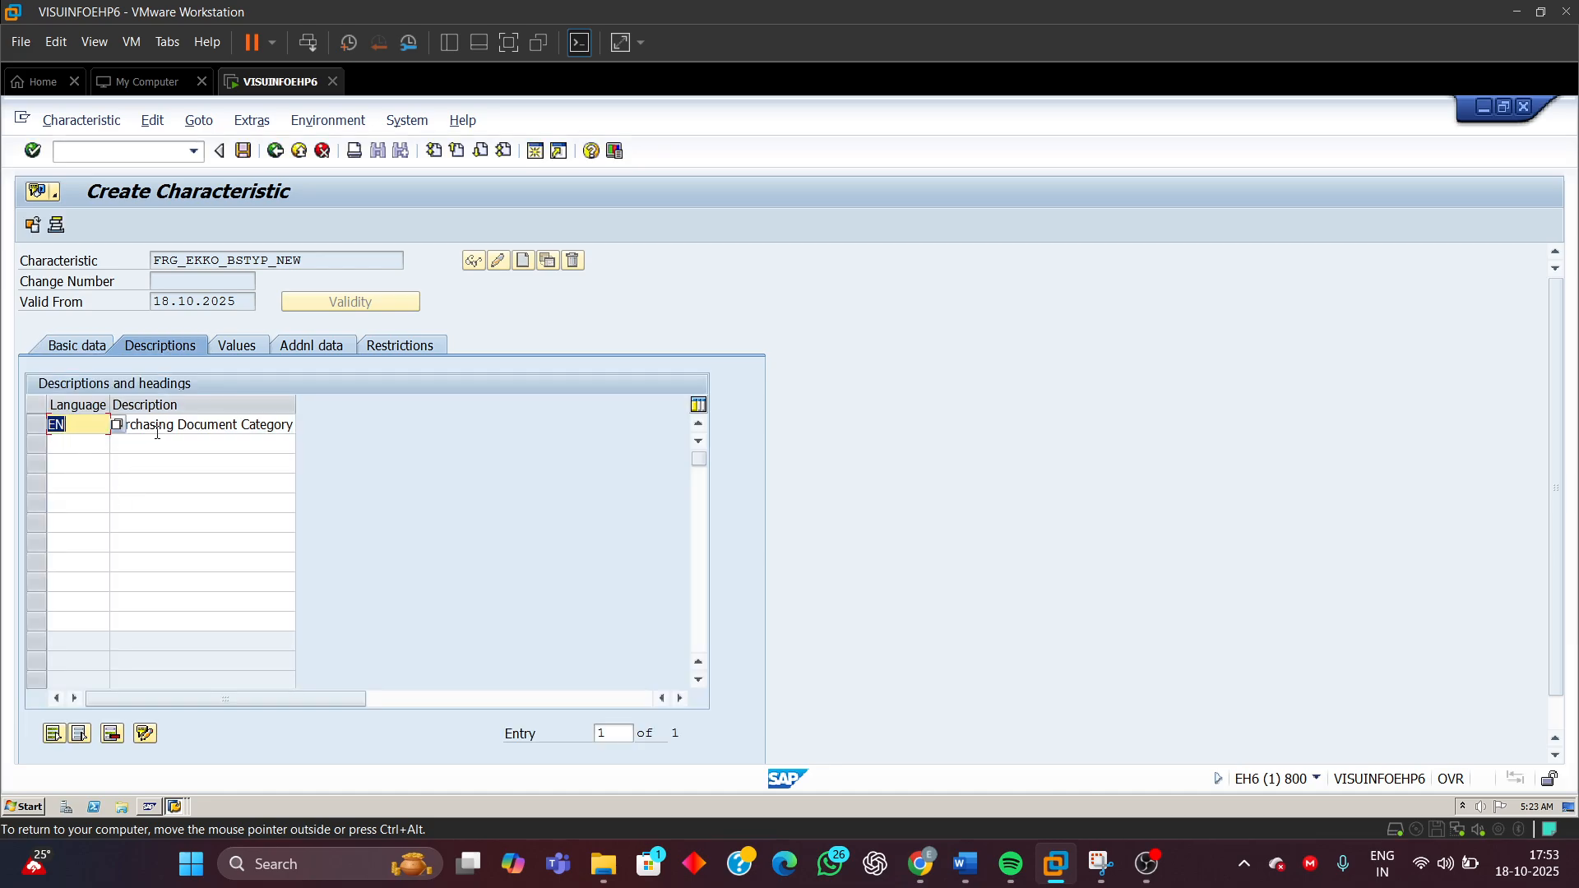
Check the EN description and restrict the characteristic to class type 032 (Release strategy)
{"action": "left_click", "coordinate": [160, 425]}
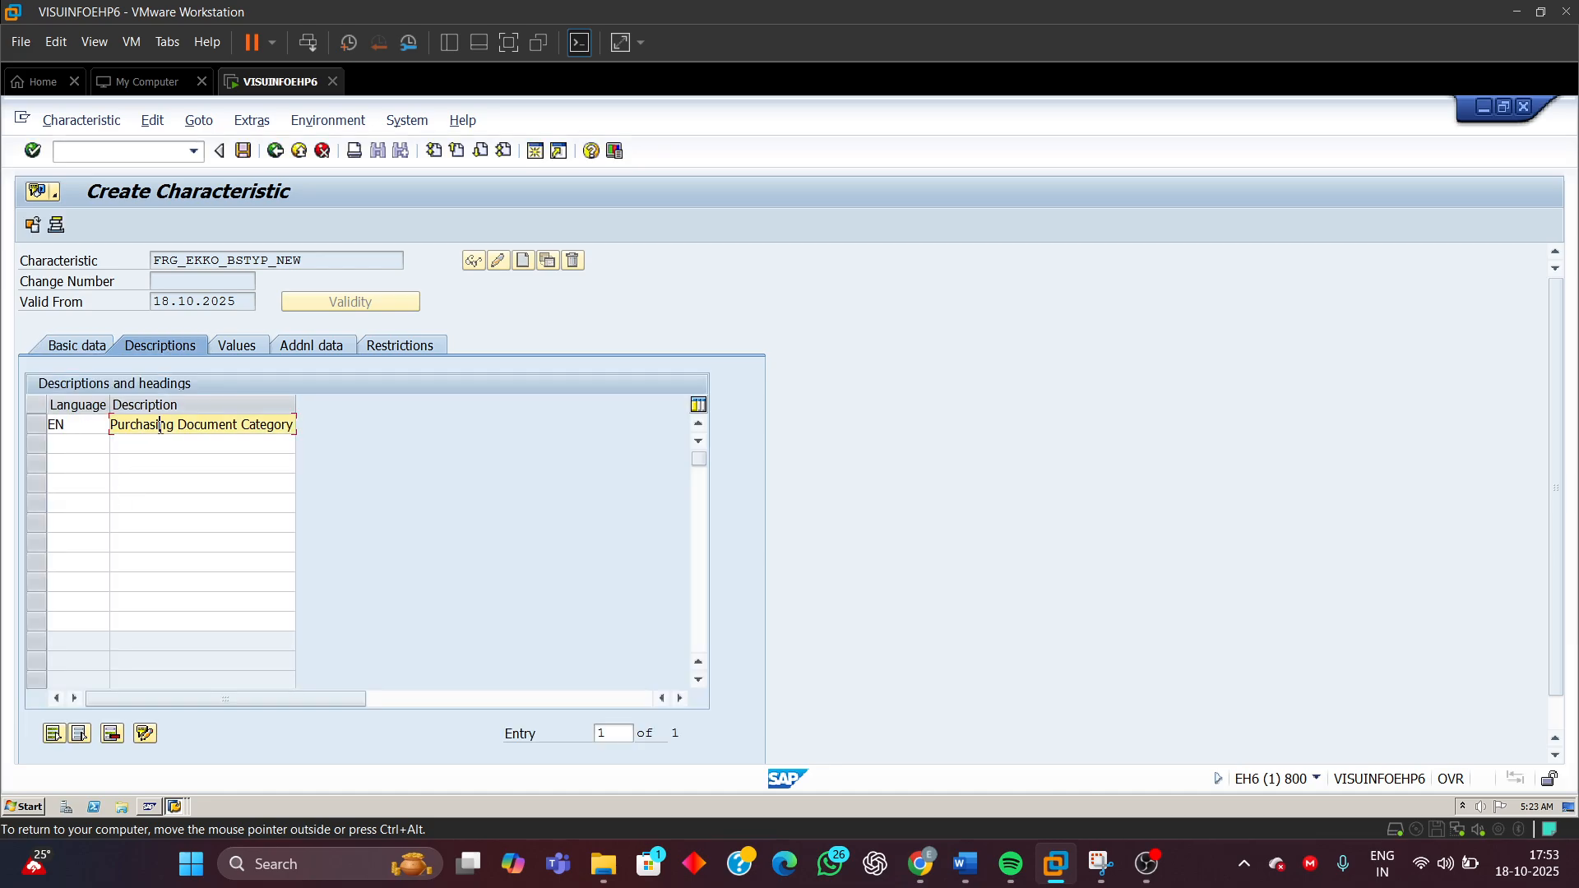
{"action": "double_click", "coordinate": [82, 423]}
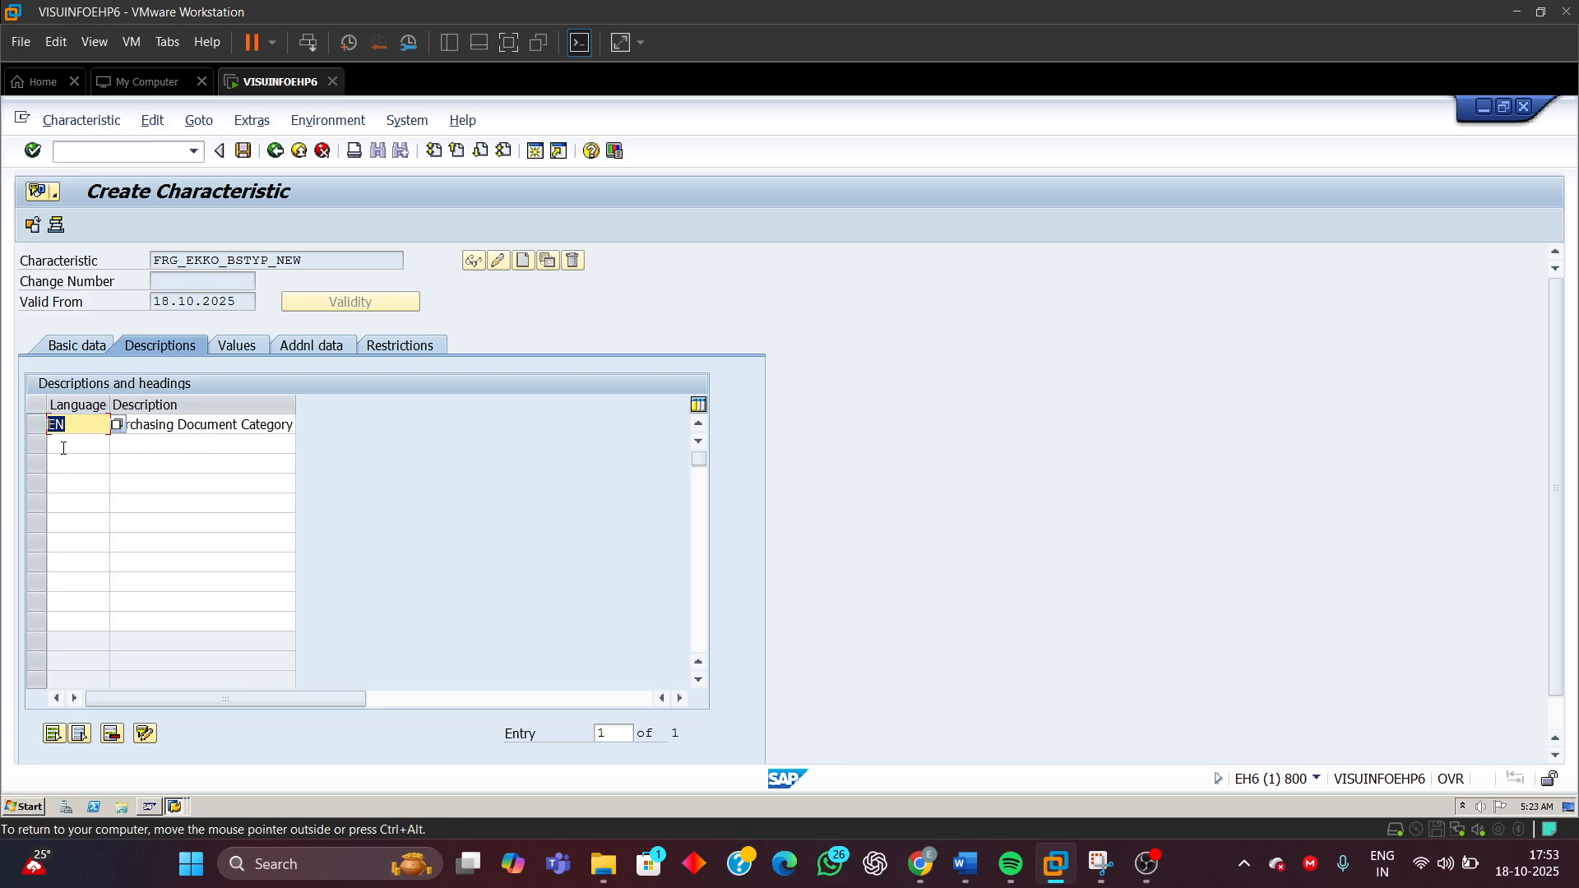
{"action": "left_click", "coordinate": [63, 449]}
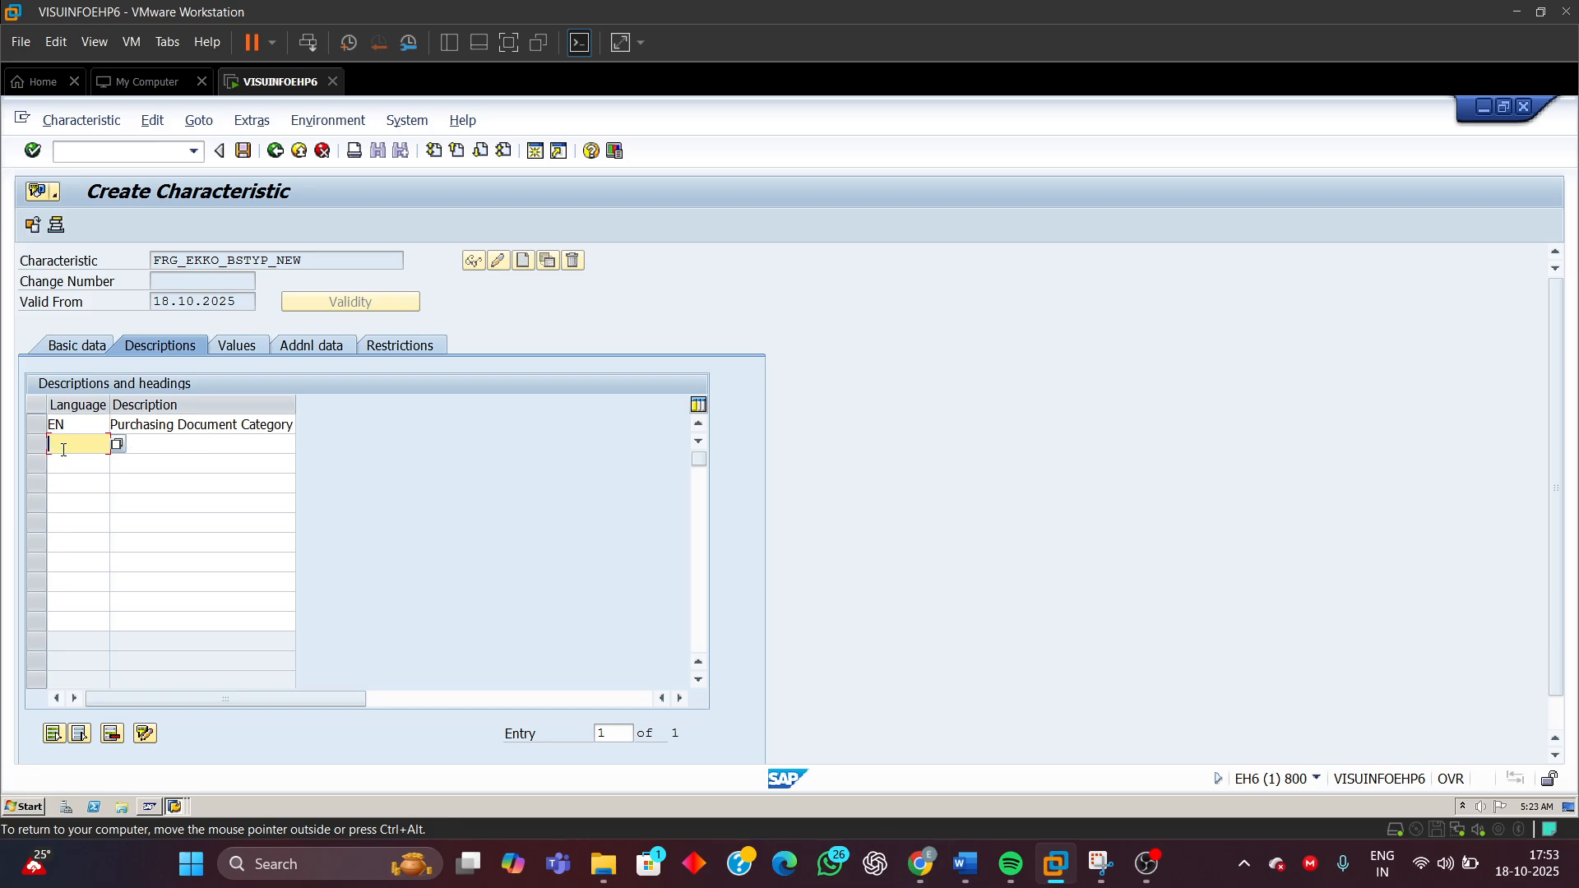
{"action": "left_click", "coordinate": [388, 347]}
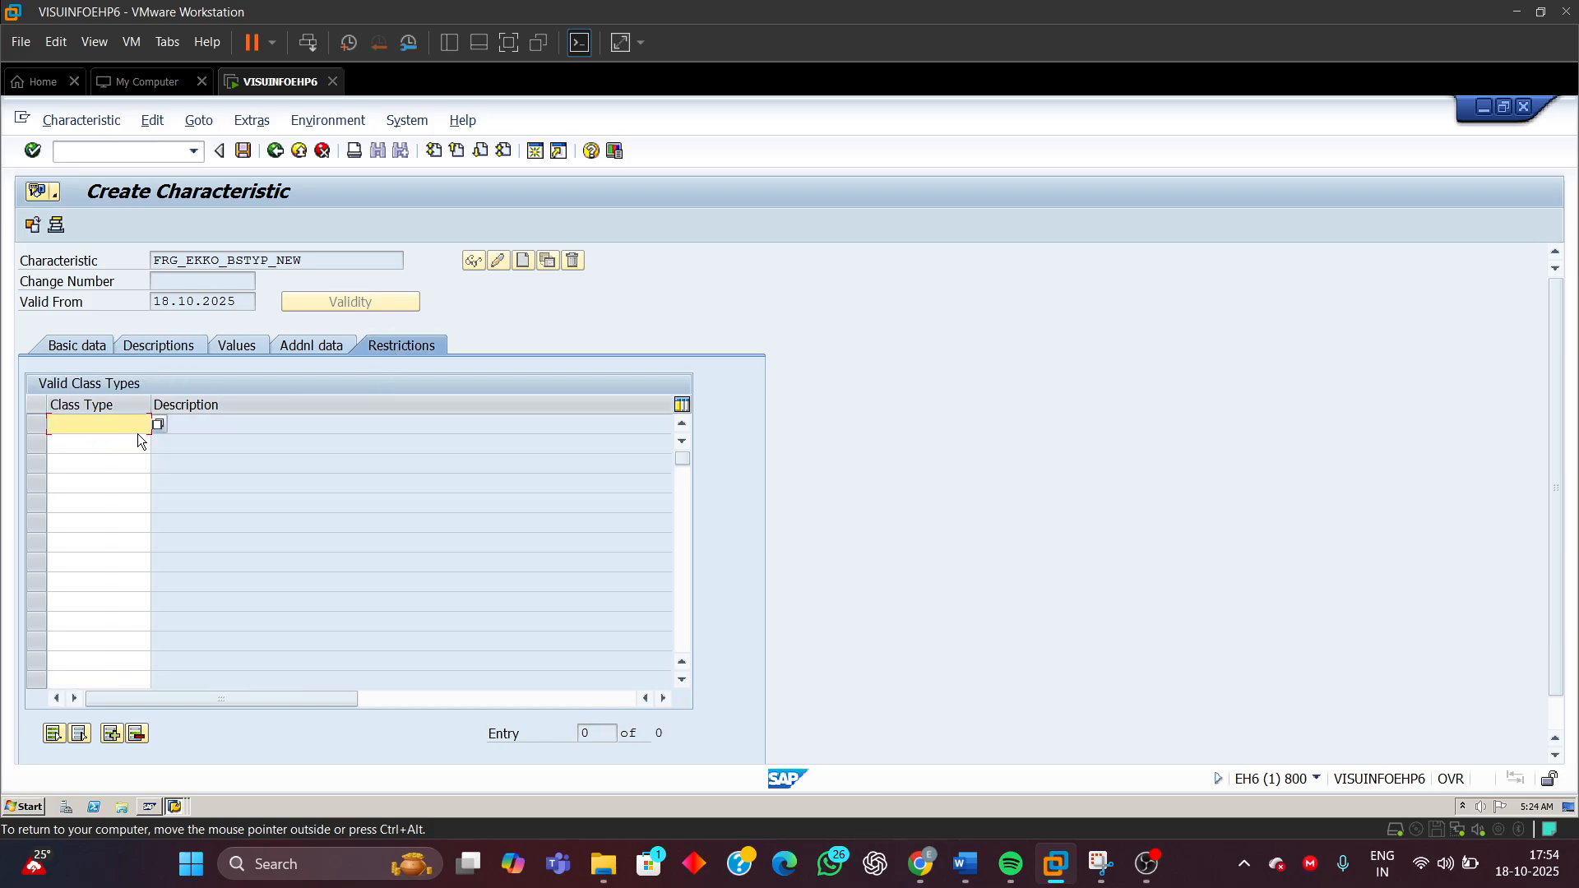
{"action": "type", "text": "032"}
{"action": "key", "text": "Return"}
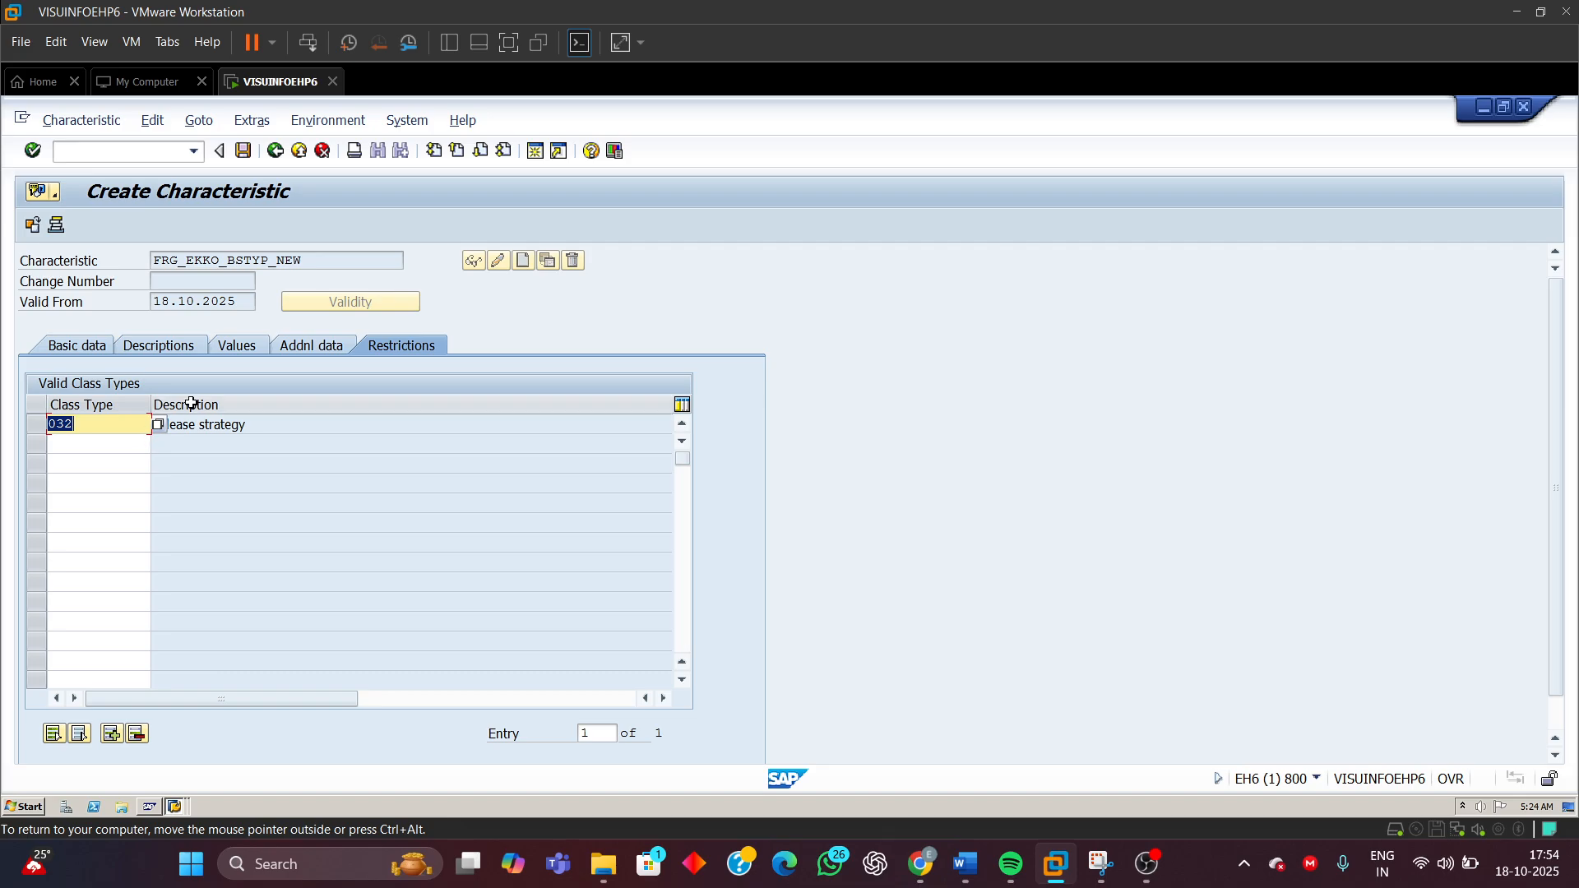
{"action": "left_click", "coordinate": [262, 426]}
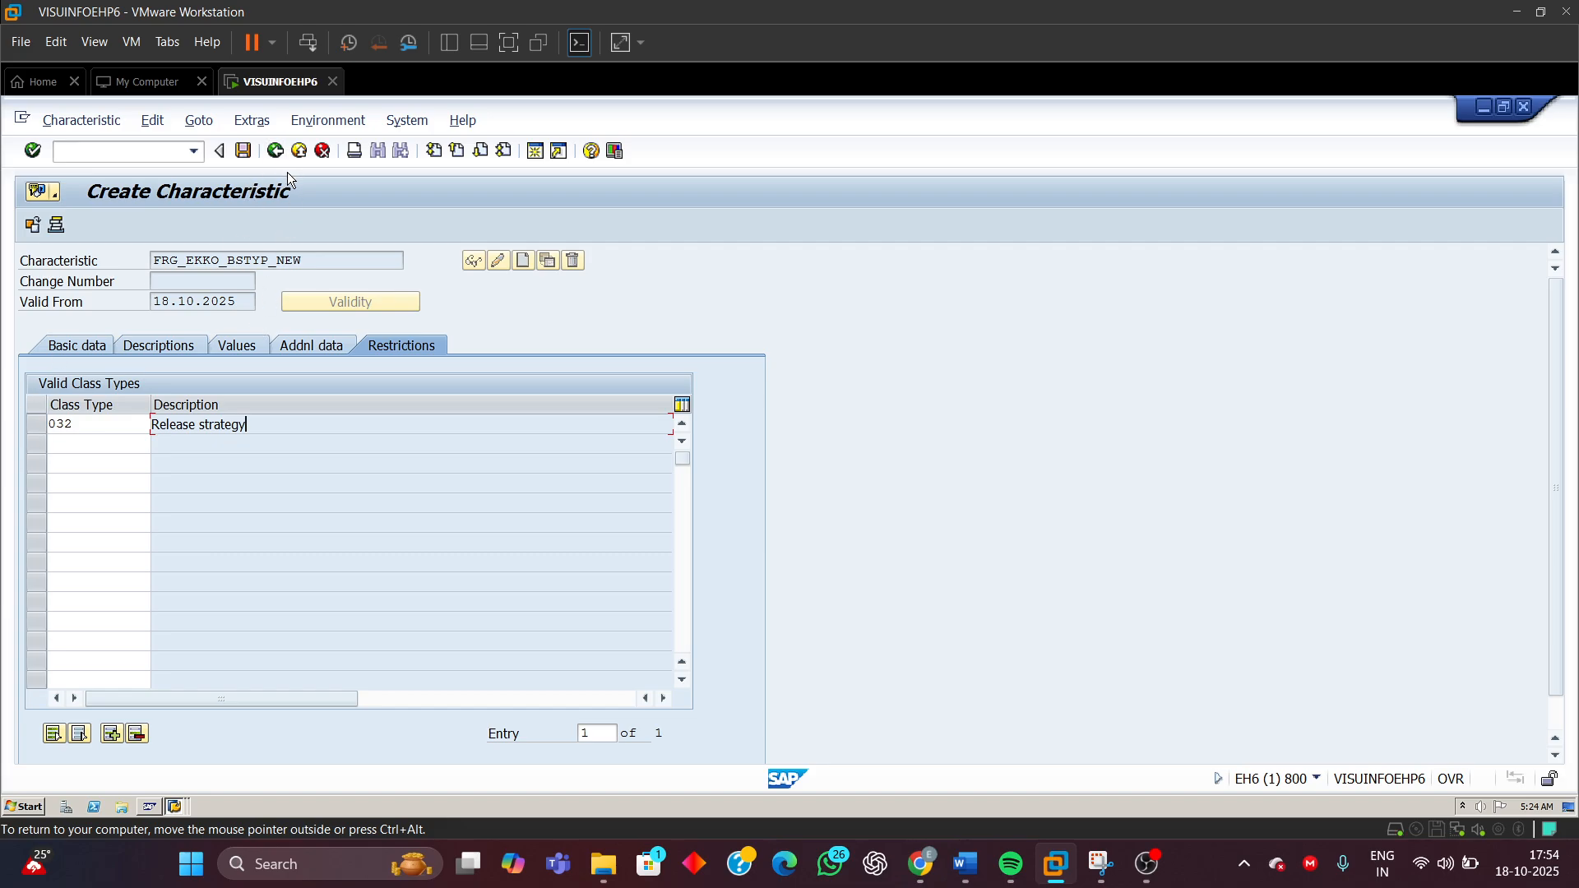
Review the characteristic's allowed values, highlighting the Purchase order, Contract and Scheduling agreement rows
{"action": "left_click", "coordinate": [256, 349]}
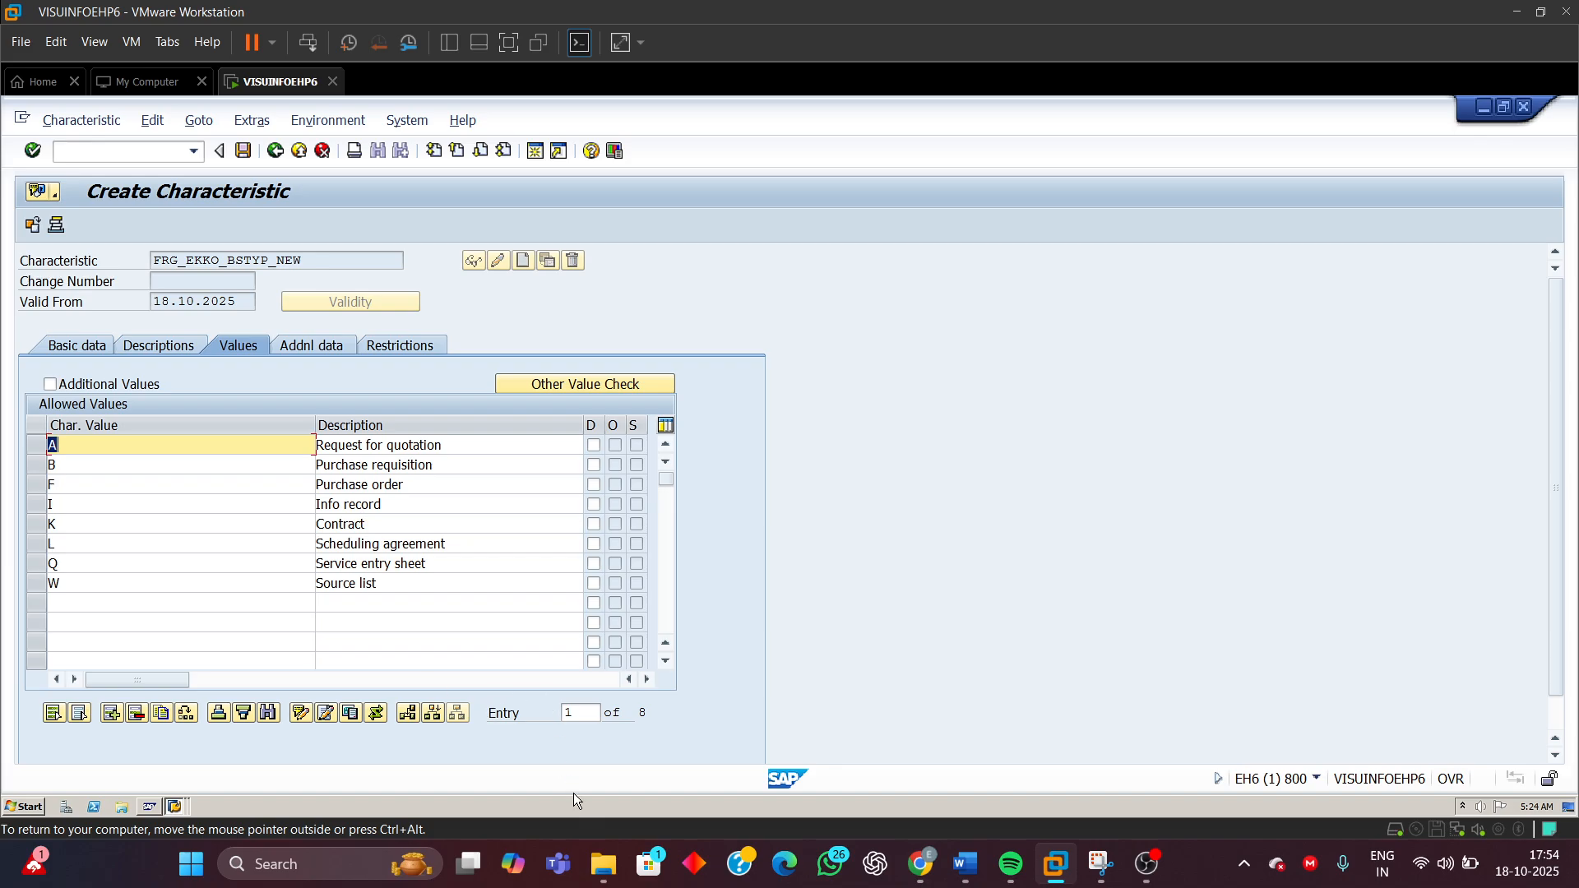
{"action": "left_click", "coordinate": [174, 809]}
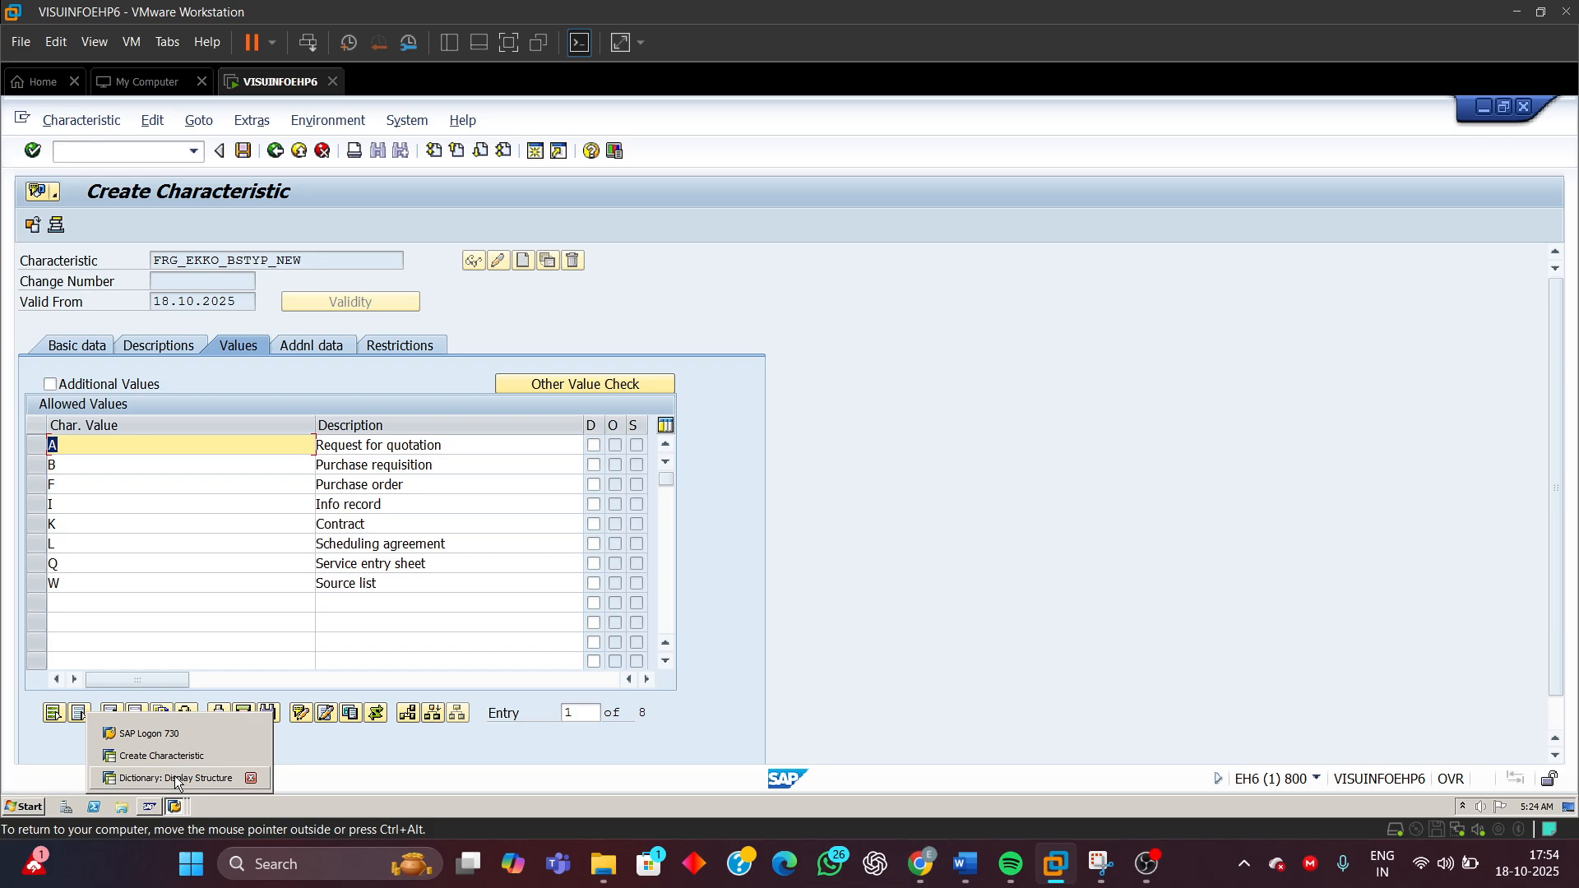
{"action": "left_click", "coordinate": [461, 490]}
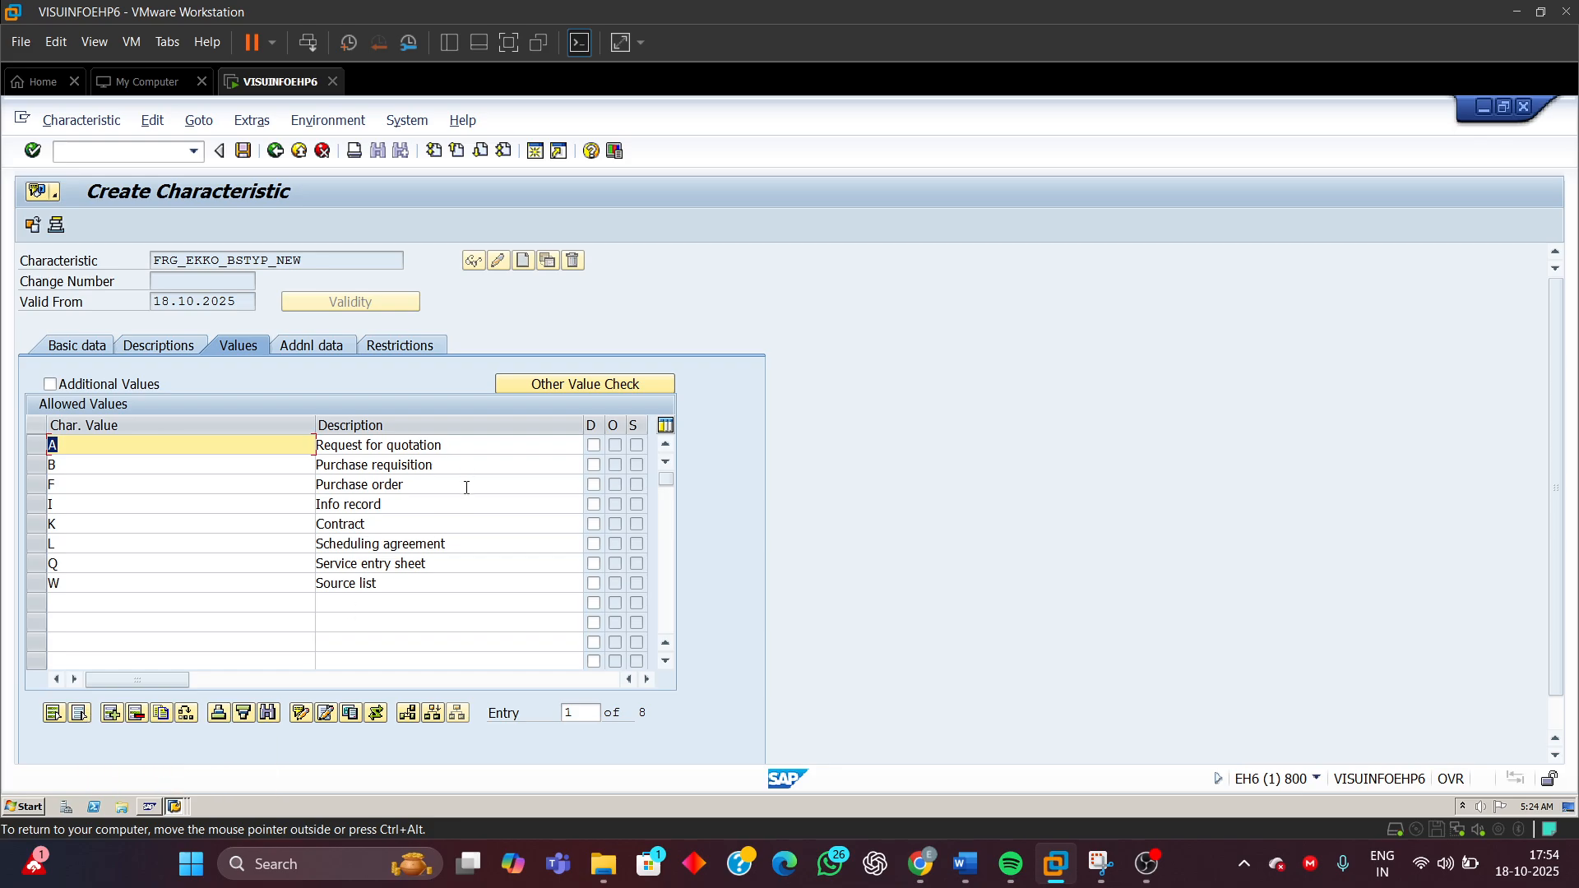
{"action": "left_click", "coordinate": [467, 486]}
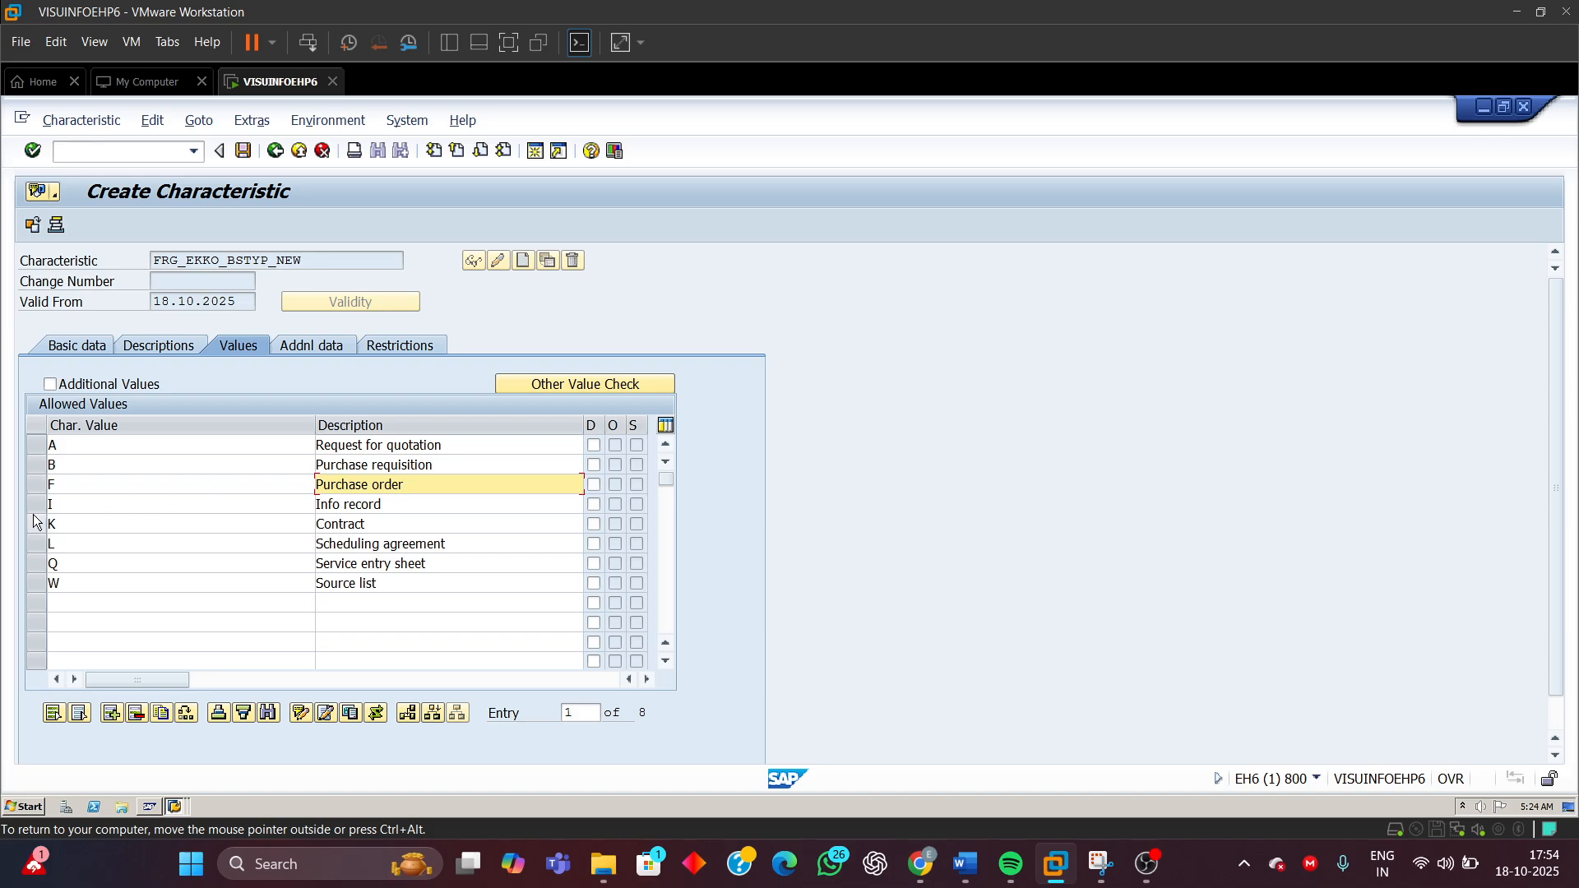
{"action": "left_click", "coordinate": [35, 484]}
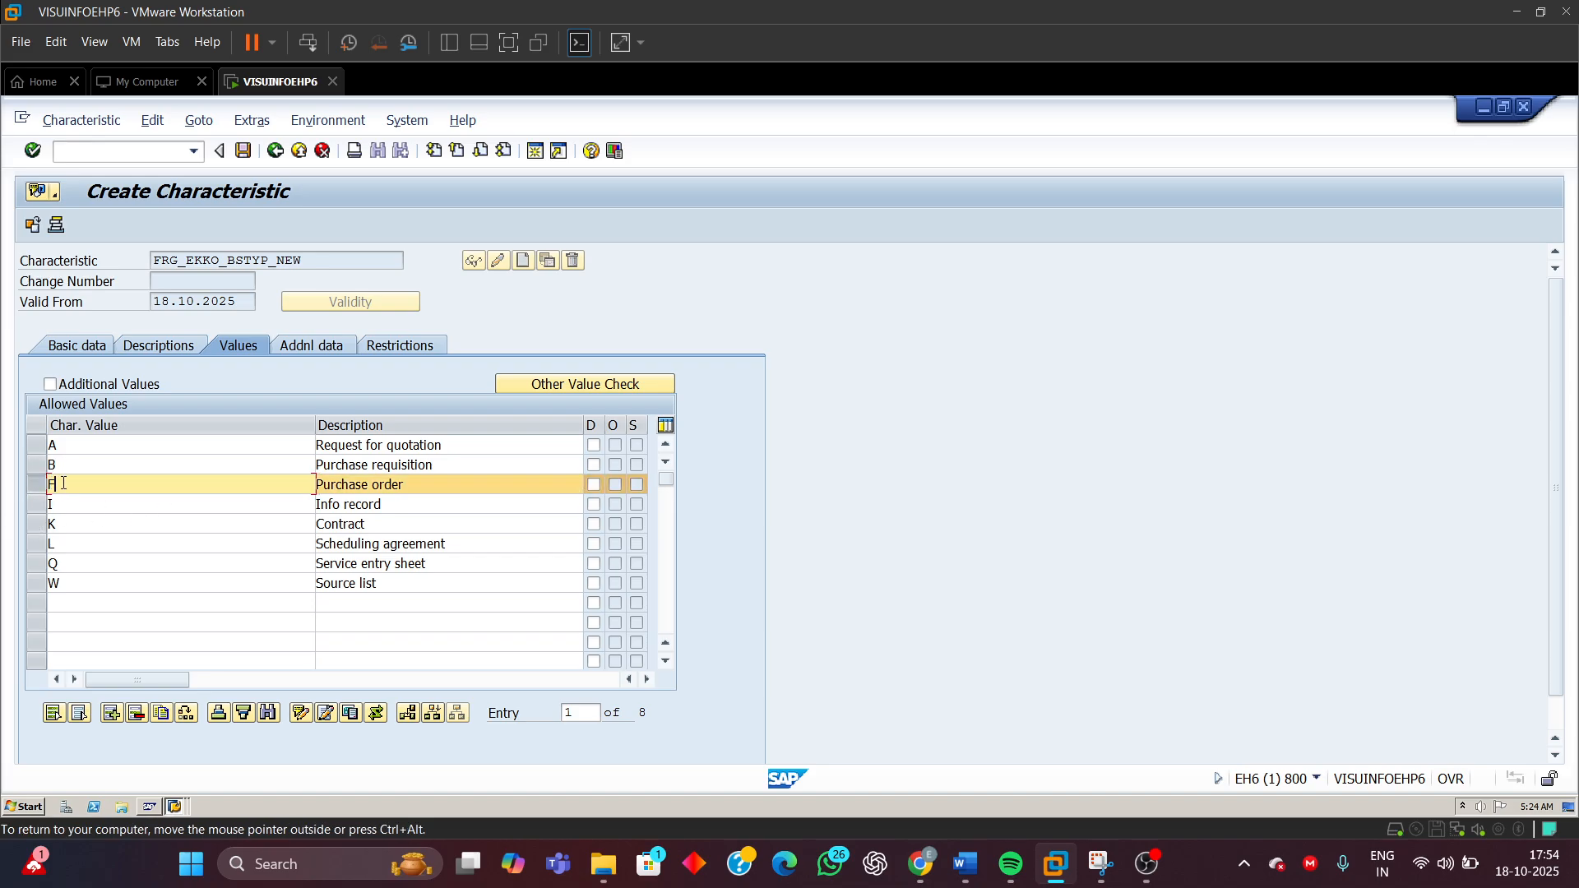
{"action": "left_click", "coordinate": [44, 529]}
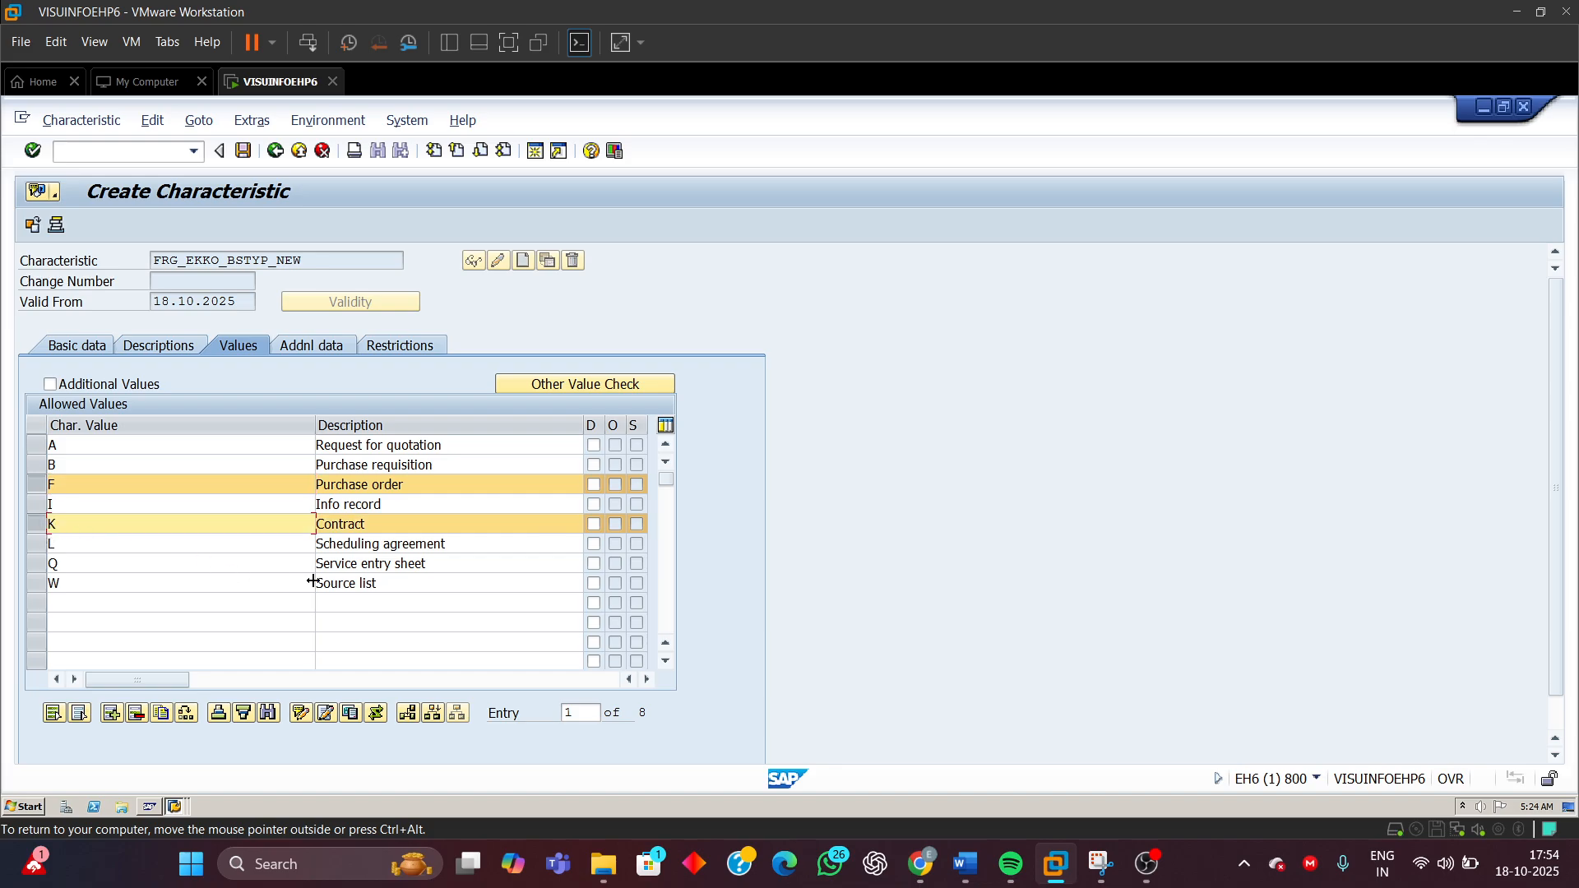
{"action": "left_click", "coordinate": [31, 546]}
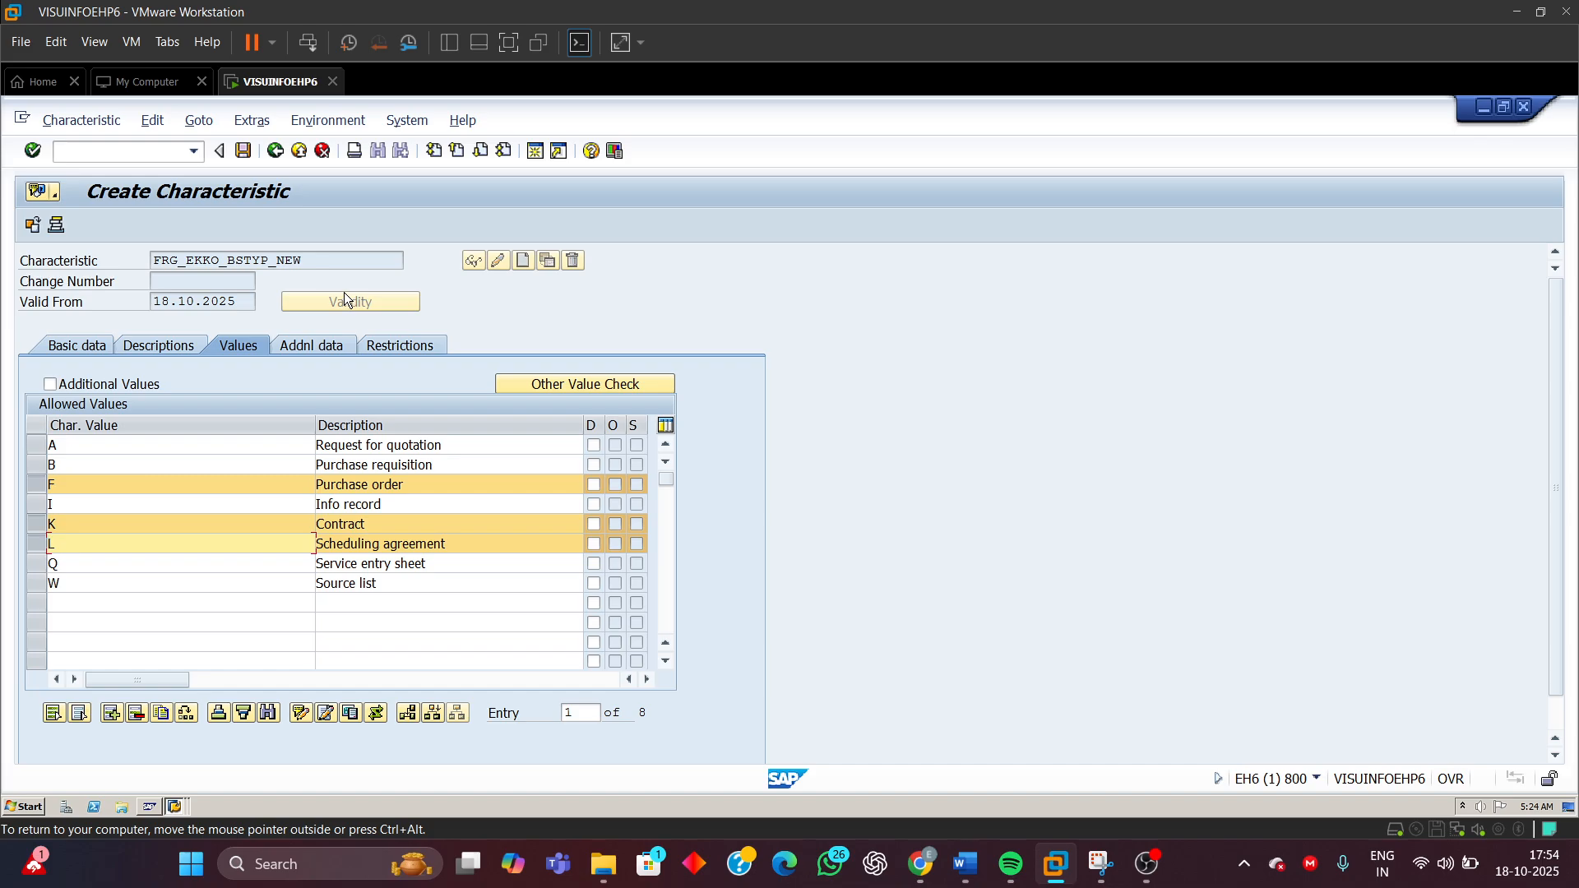
Review the characteristic name, its CEKKO table reference, basic data and class type restriction
{"action": "left_click", "coordinate": [189, 260]}
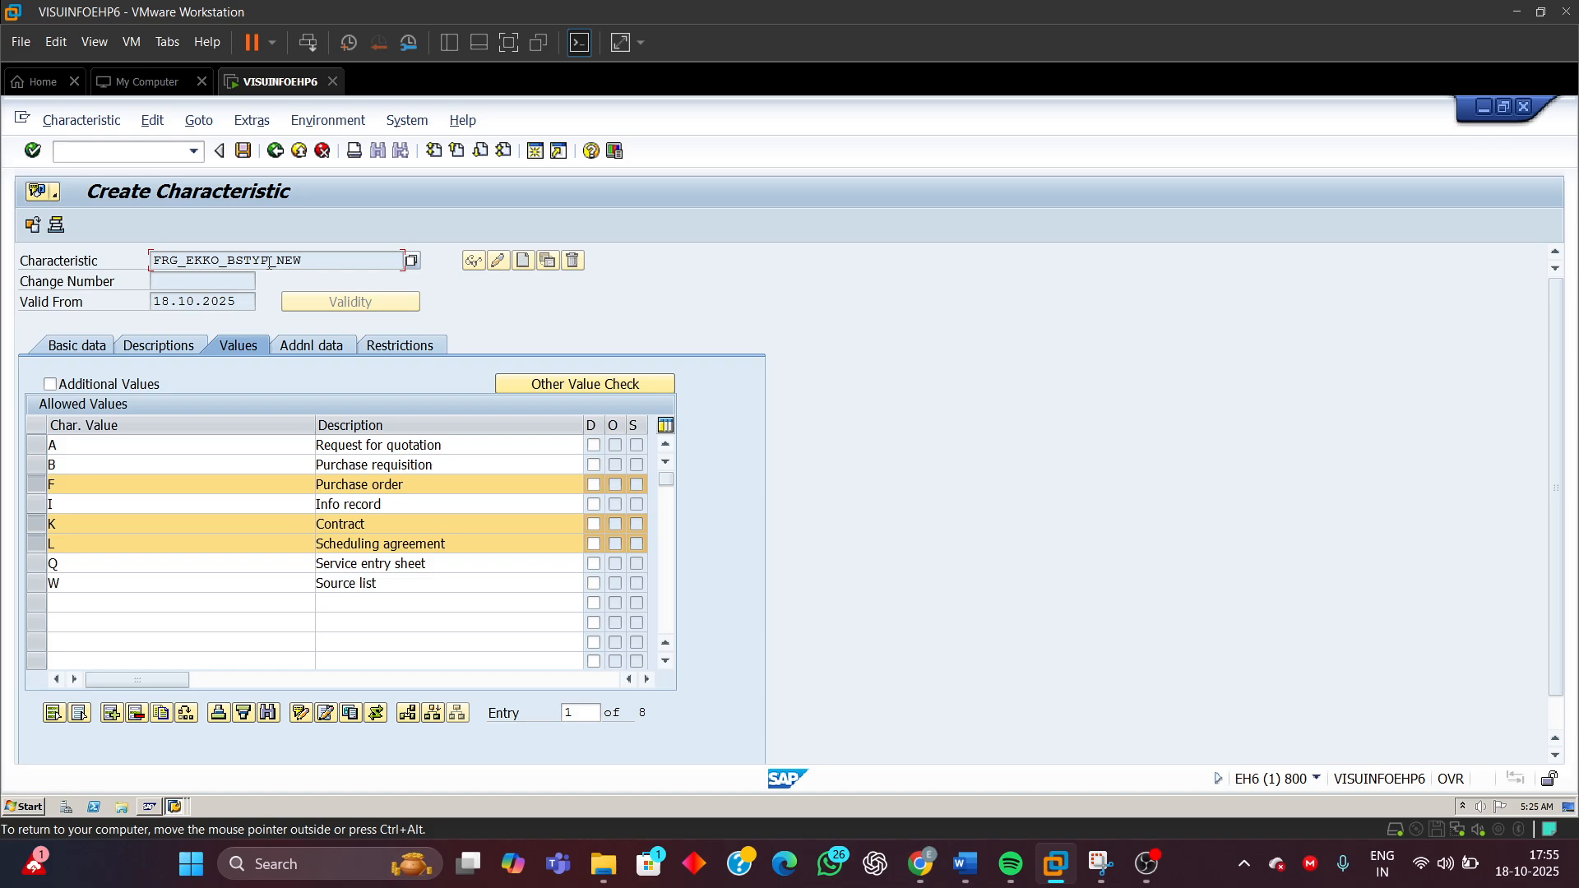
{"action": "left_click_drag", "start_coordinate": [269, 262], "coordinate": [153, 261]}
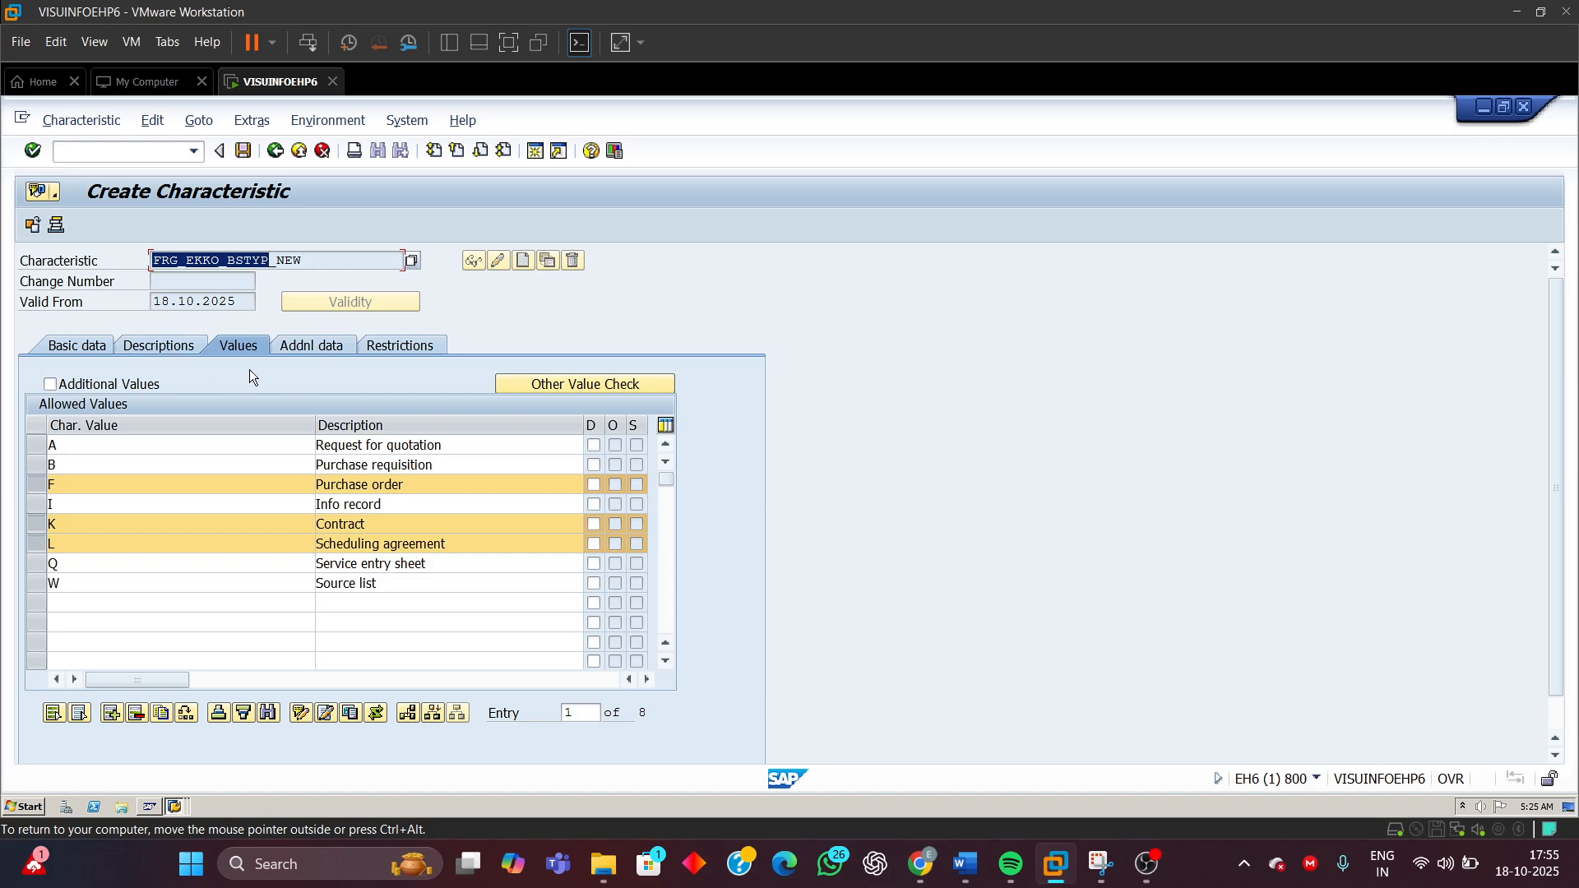
{"action": "left_click", "coordinate": [306, 349]}
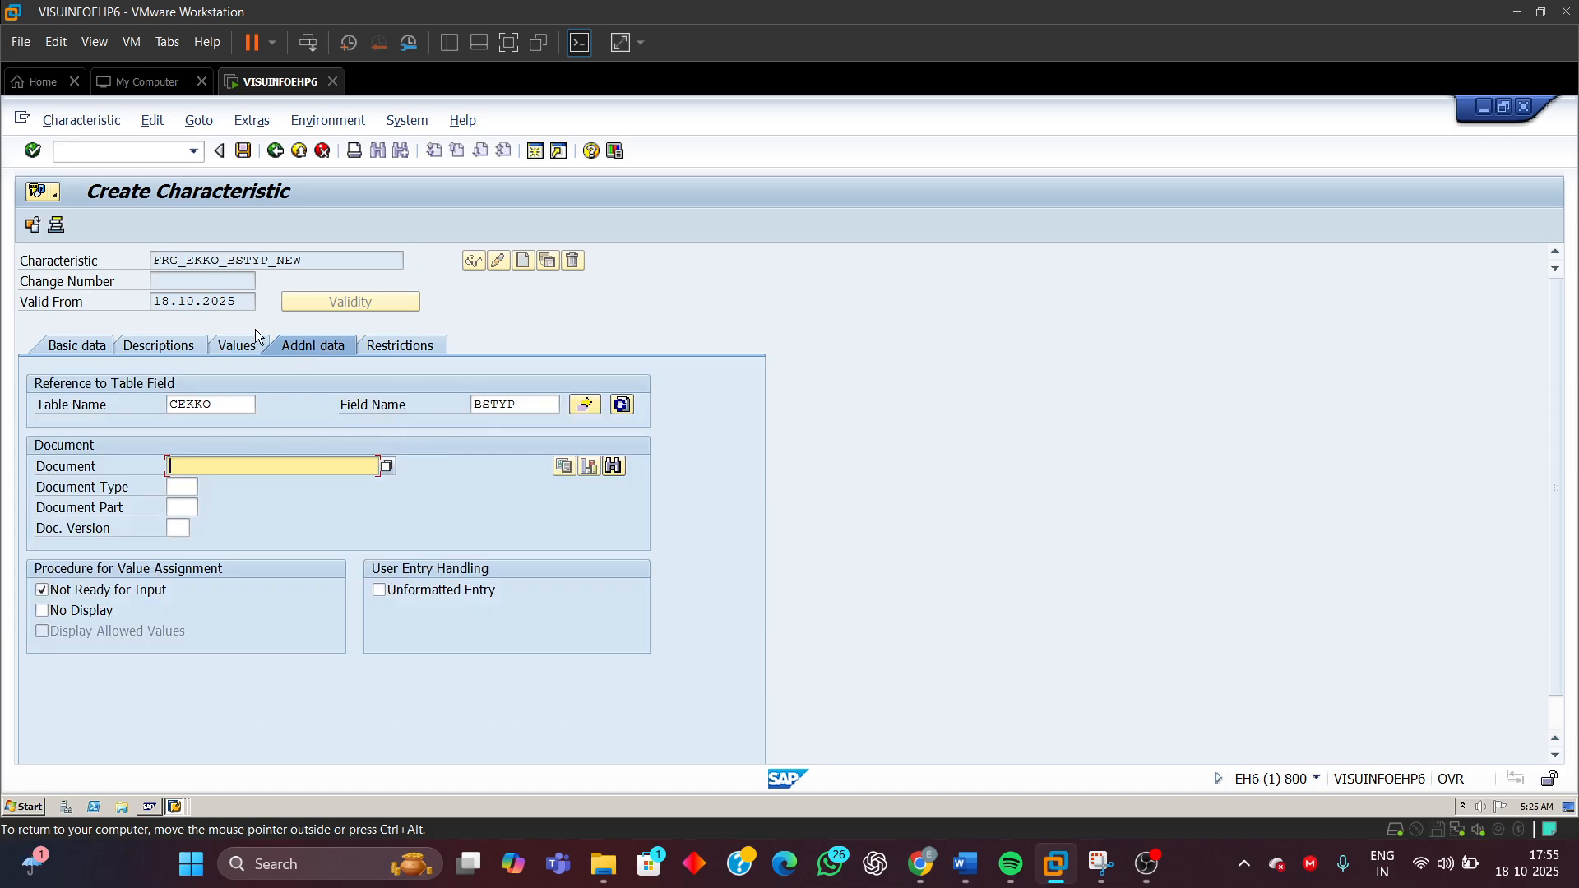
{"action": "left_click", "coordinate": [90, 349]}
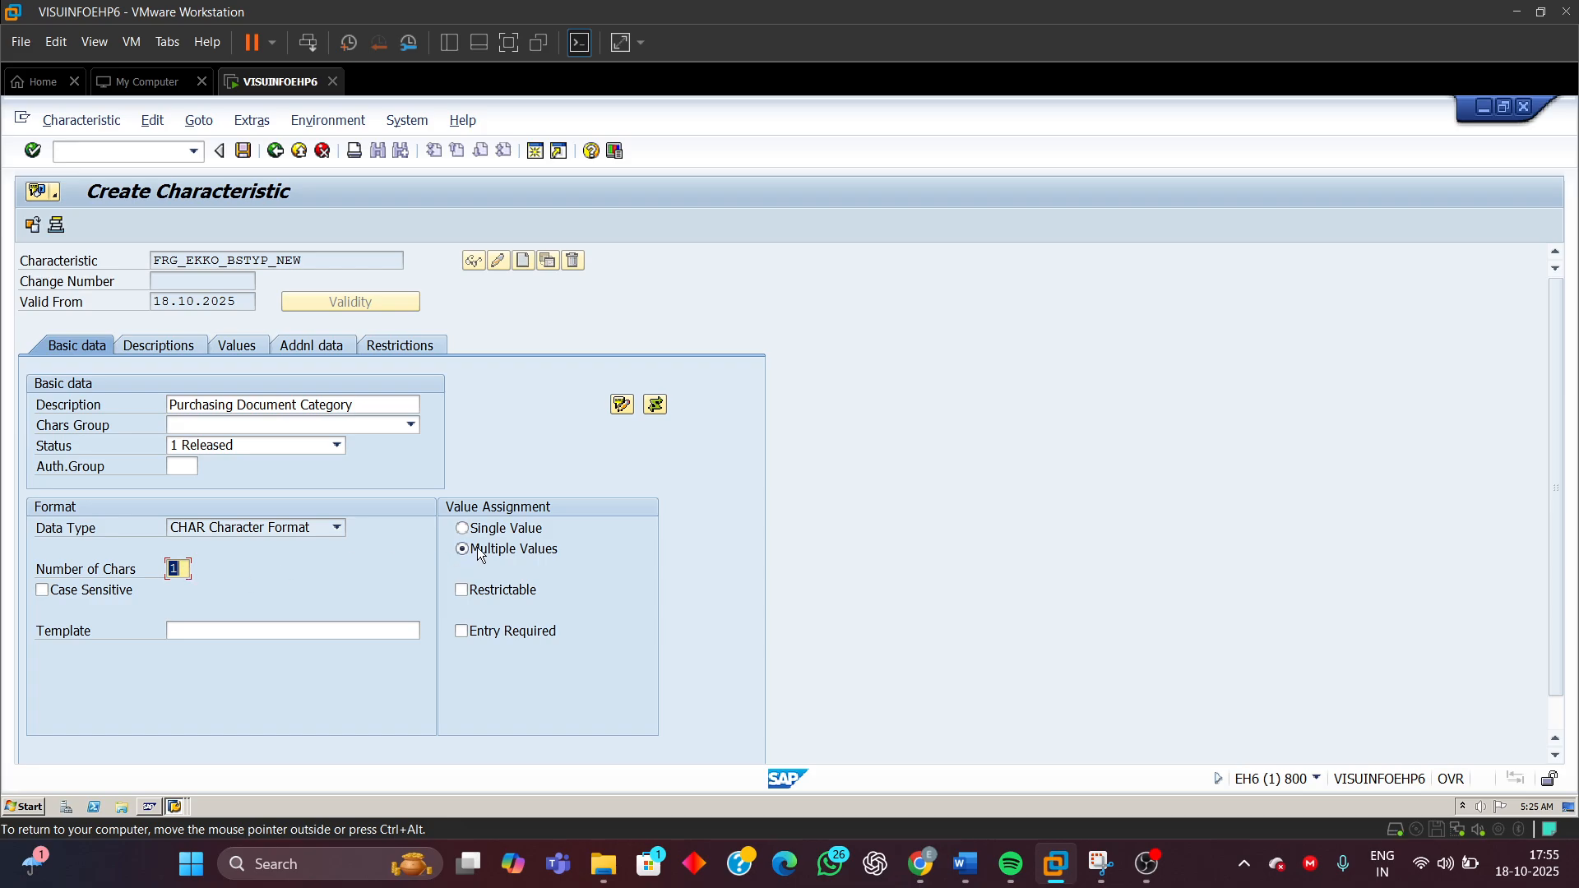
{"action": "left_click", "coordinate": [406, 347]}
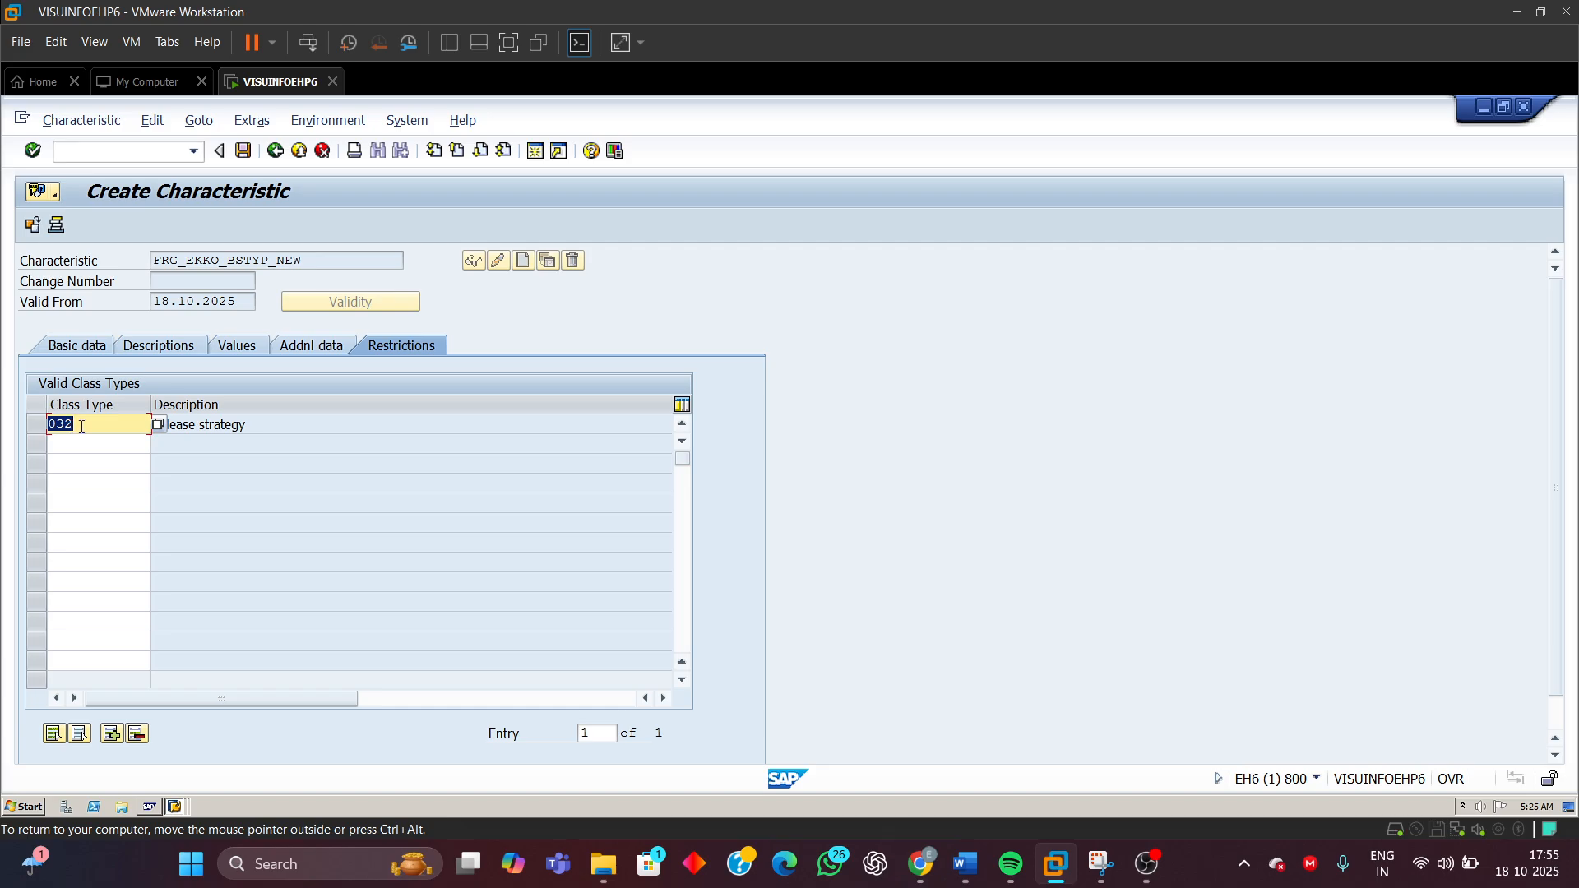
Leave characteristic maintenance without saving the changes
{"action": "left_click", "coordinate": [276, 153]}
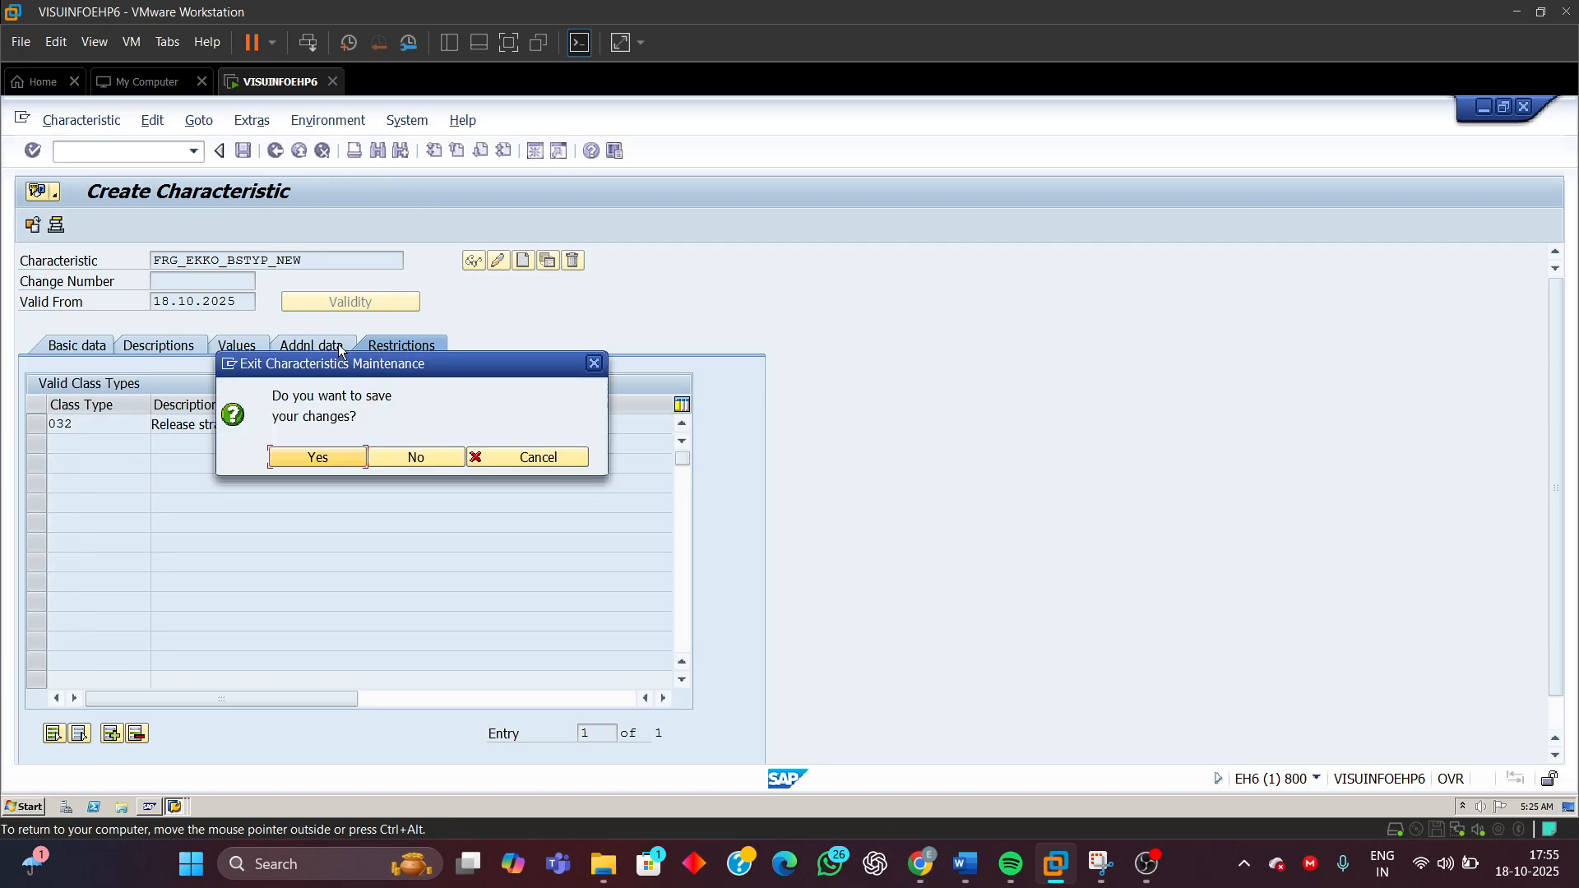
{"action": "left_click", "coordinate": [389, 454]}
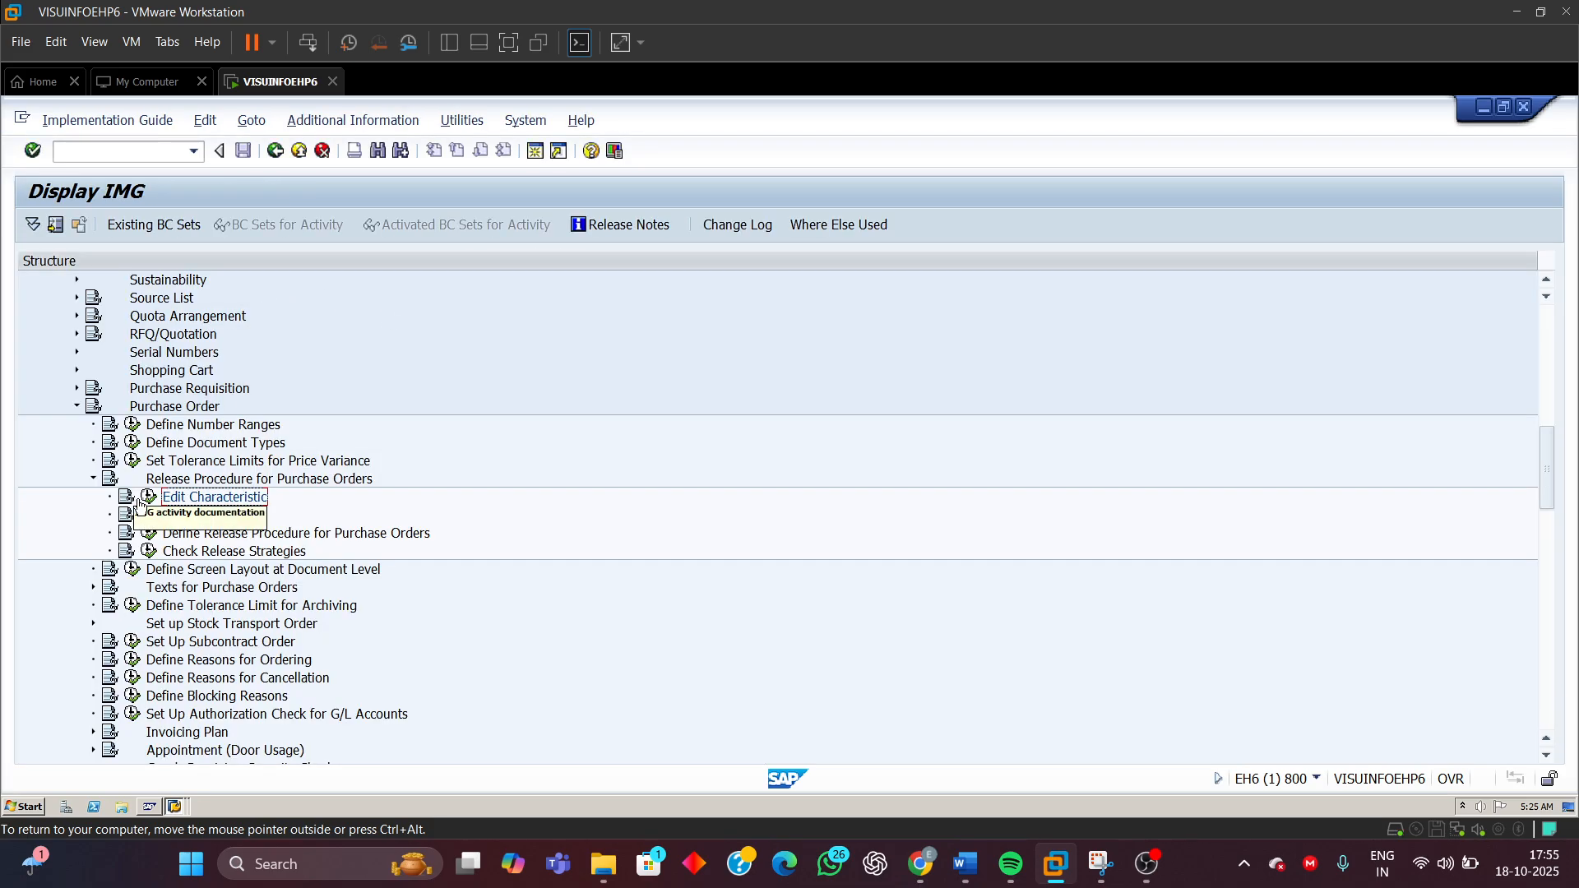
Open the Edit Characteristic activity and display the existing characteristic FRG_EKKO_BSTYP
{"action": "left_click", "coordinate": [148, 496]}
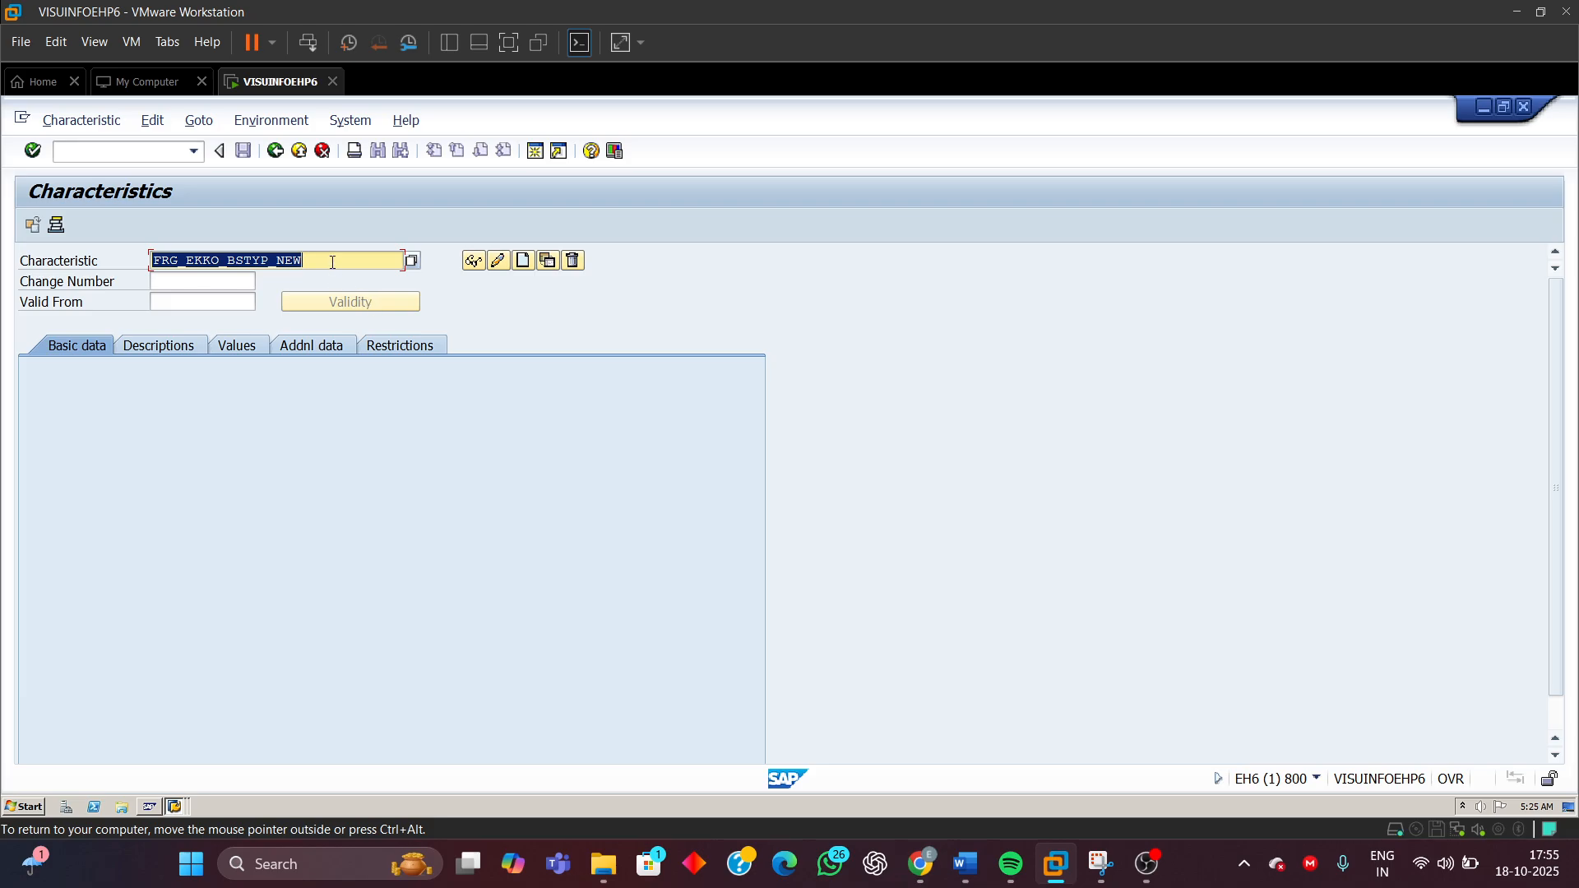
{"action": "left_click", "coordinate": [333, 261]}
{"action": "key", "text": "BackSpace"}
{"action": "key", "text": "BackSpace"}
{"action": "key", "text": "BackSpace"}
{"action": "key", "text": "BackSpace"}
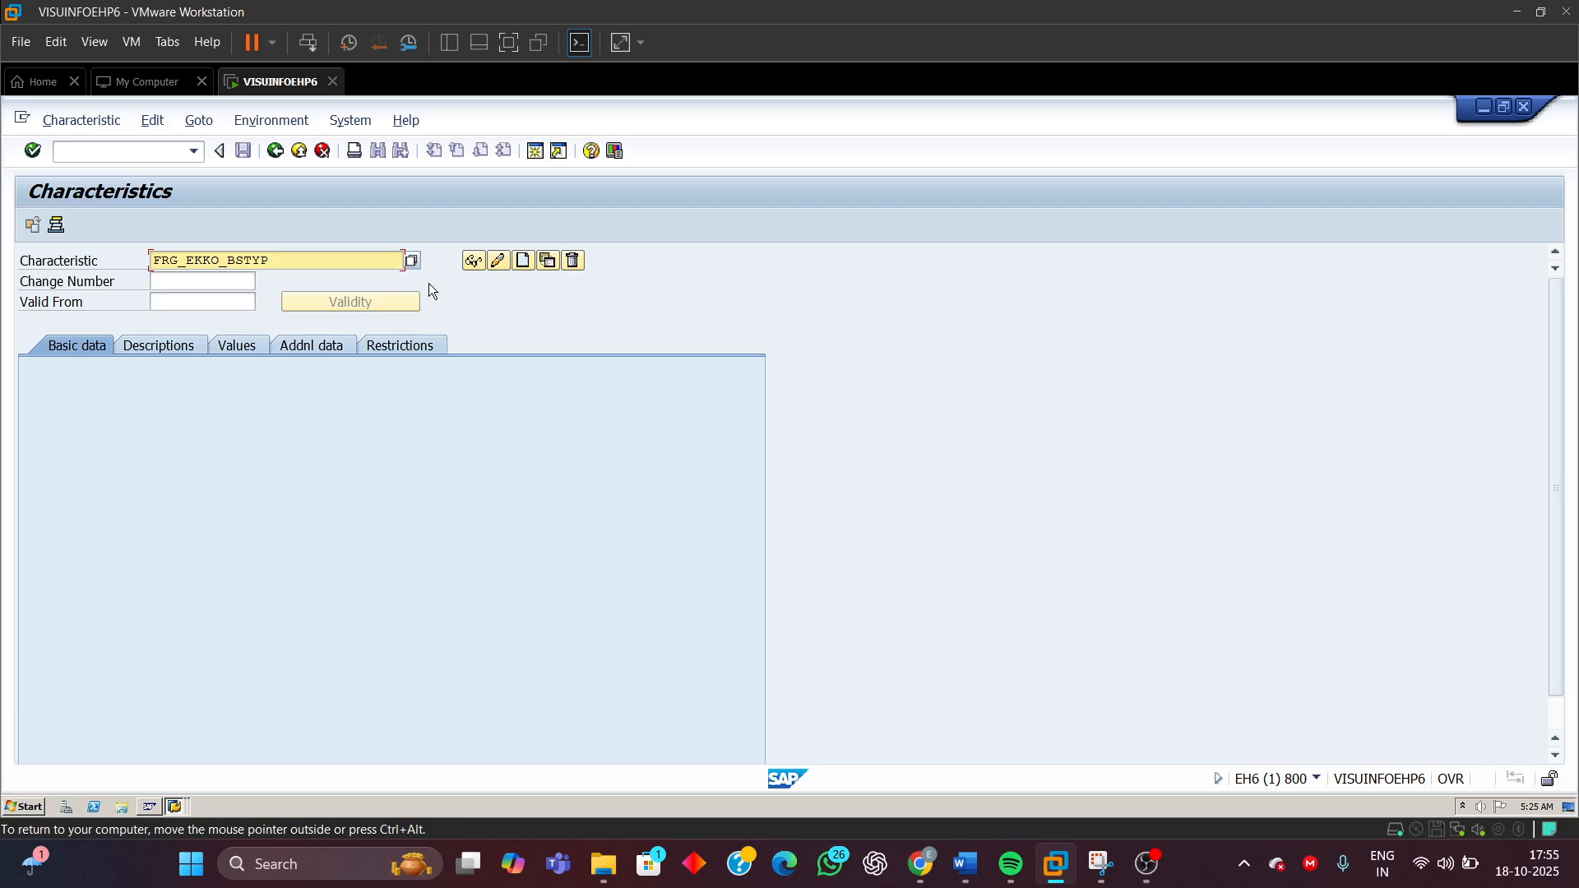
{"action": "left_click", "coordinate": [468, 263]}
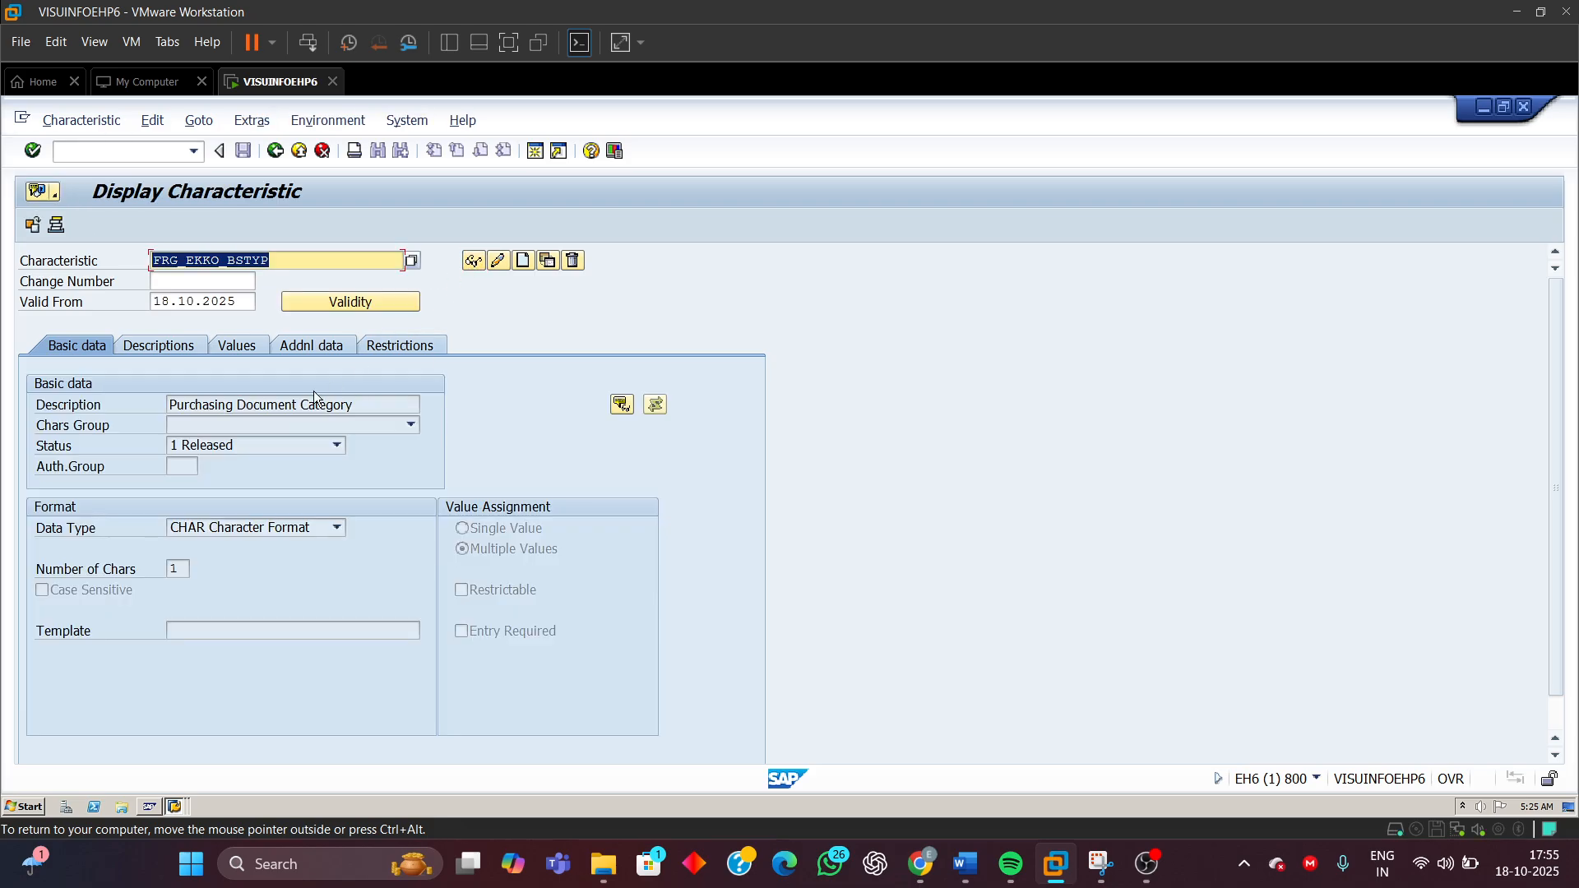
Examine FRG_EKKO_BSTYP's table reference, basic data, class type restriction and allowed values
{"action": "left_click", "coordinate": [304, 342]}
{"action": "double_click", "coordinate": [209, 401]}
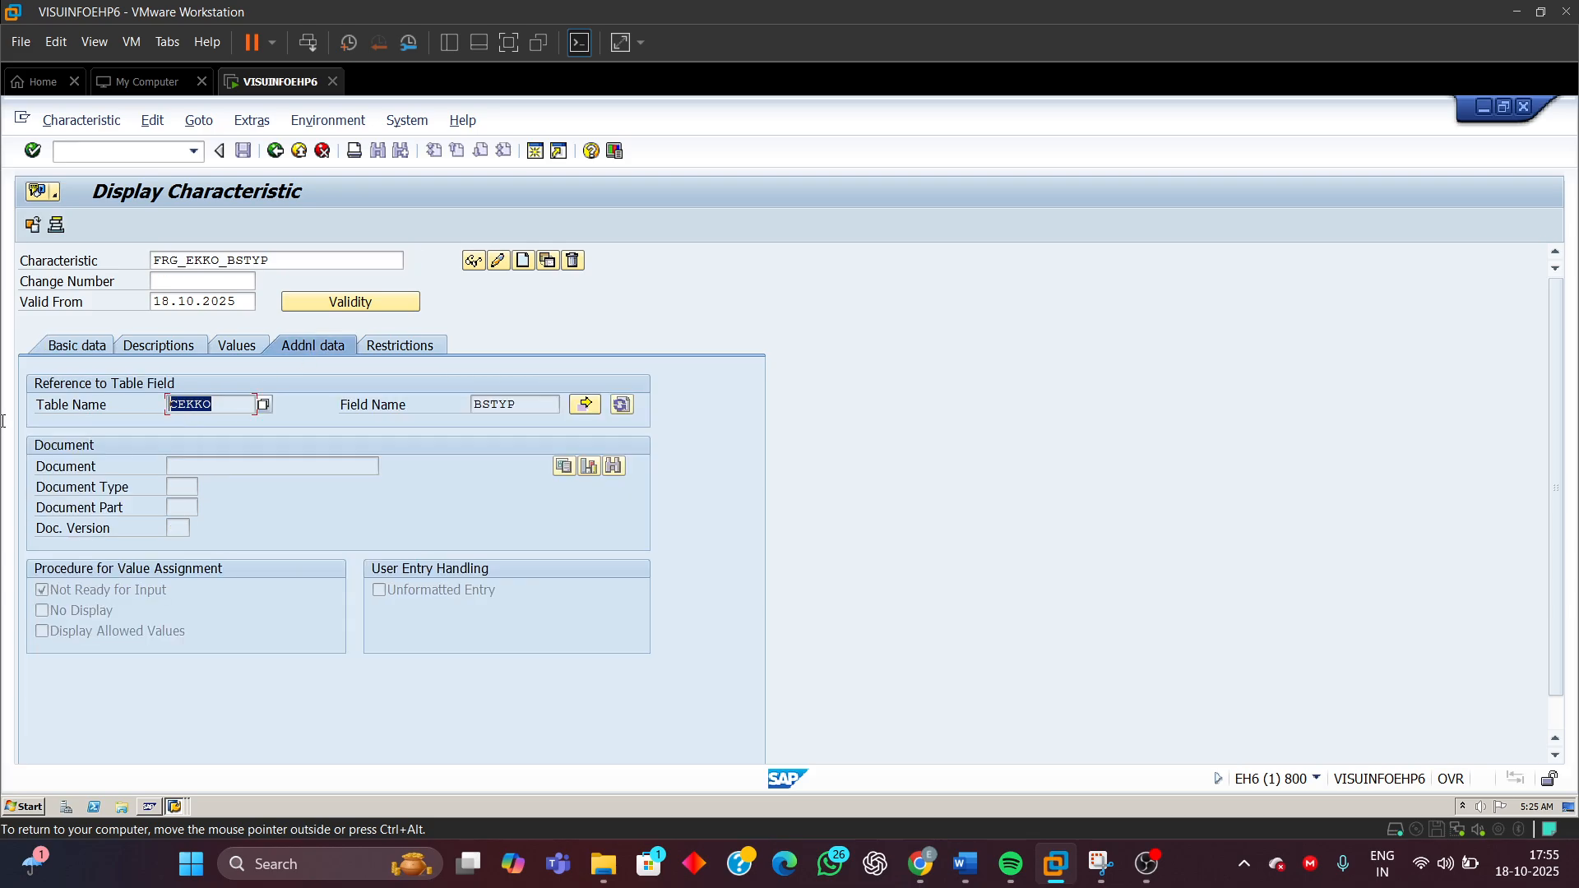
{"action": "double_click", "coordinate": [535, 405]}
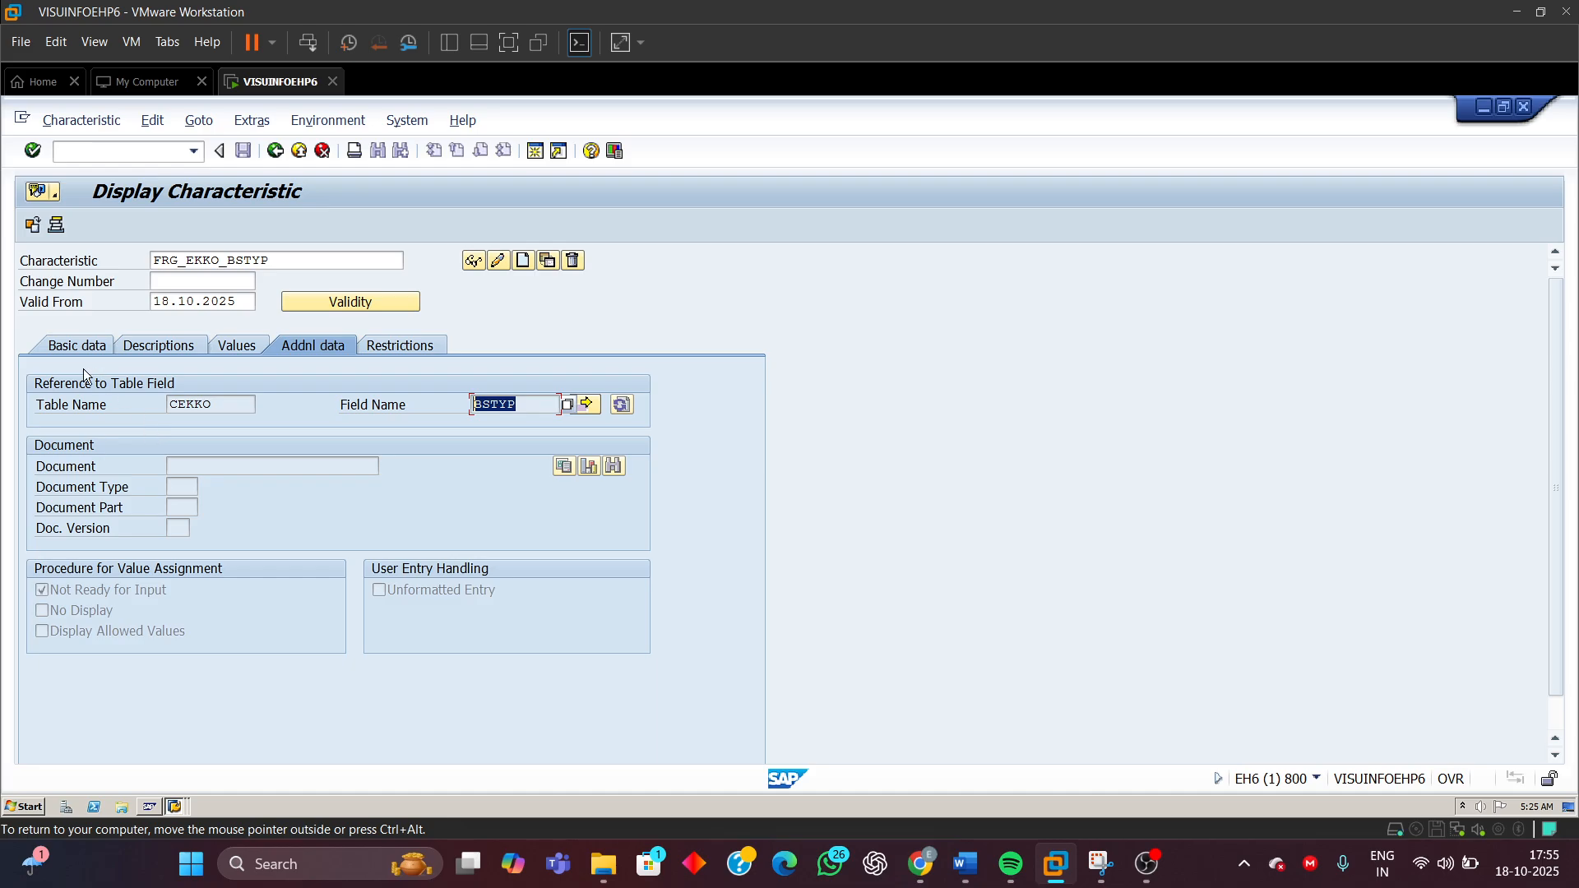
{"action": "left_click", "coordinate": [77, 343]}
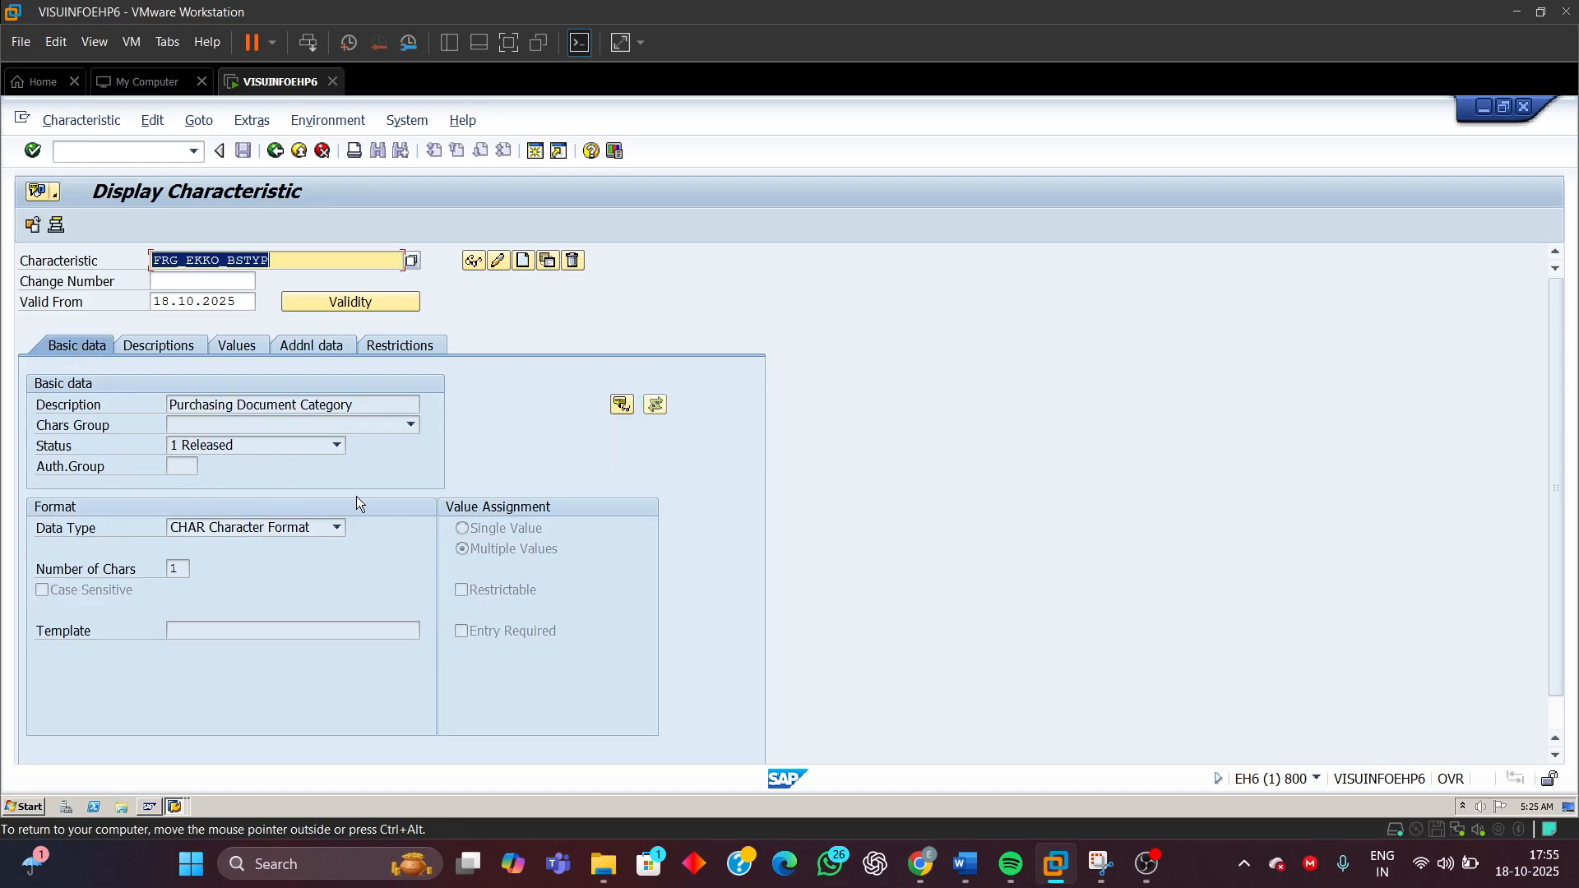
{"action": "left_click", "coordinate": [247, 405]}
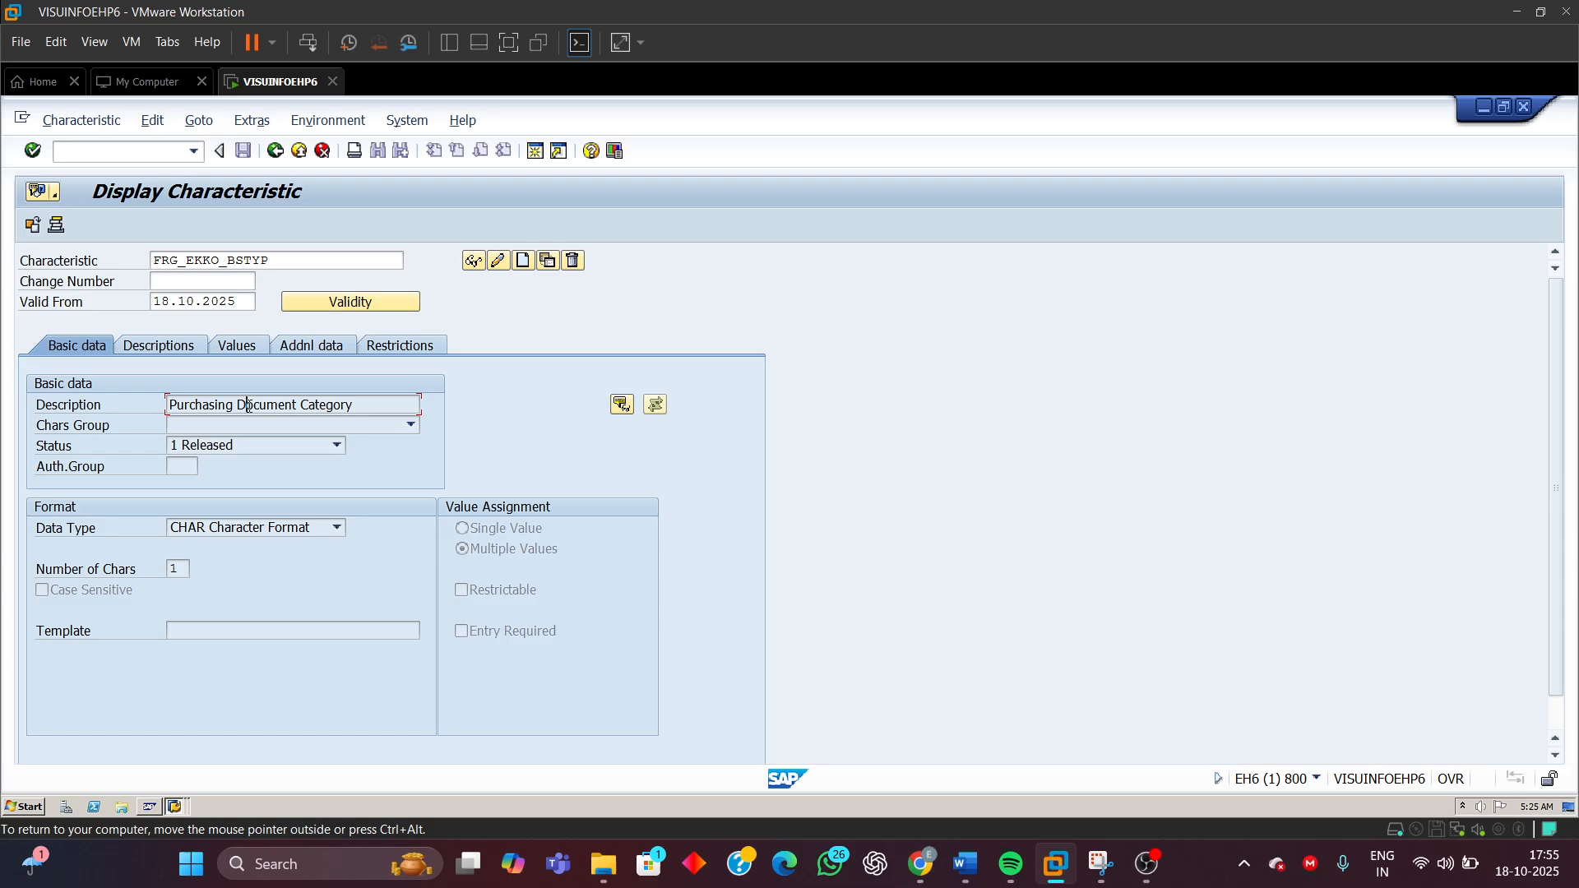
{"action": "left_click_drag", "start_coordinate": [347, 404], "coordinate": [71, 540]}
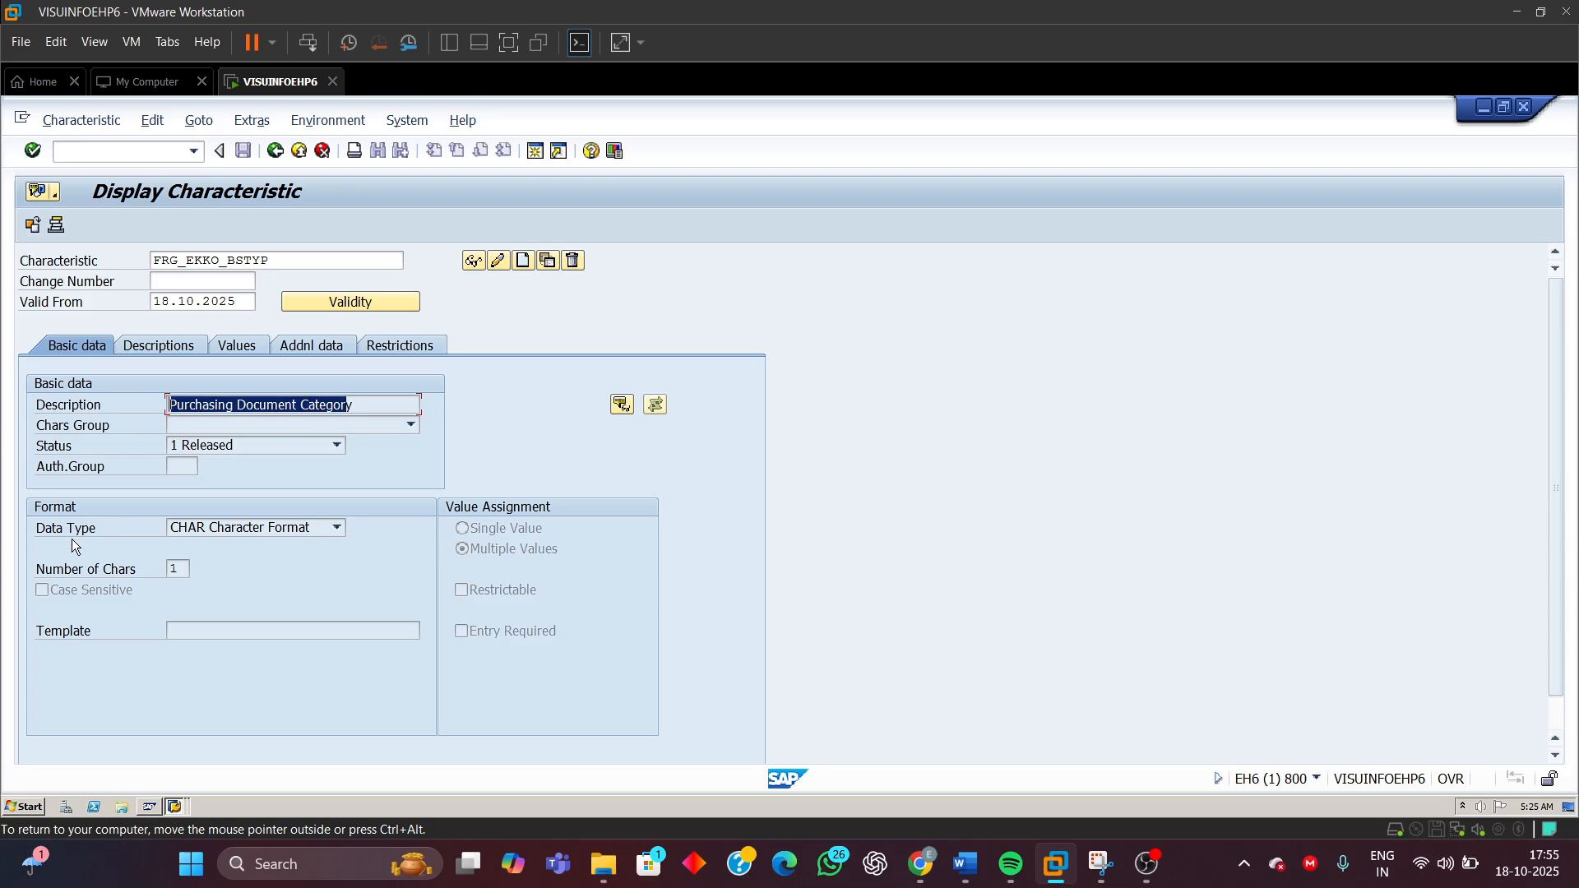
{"action": "left_click", "coordinate": [179, 526]}
{"action": "left_click", "coordinate": [180, 526]}
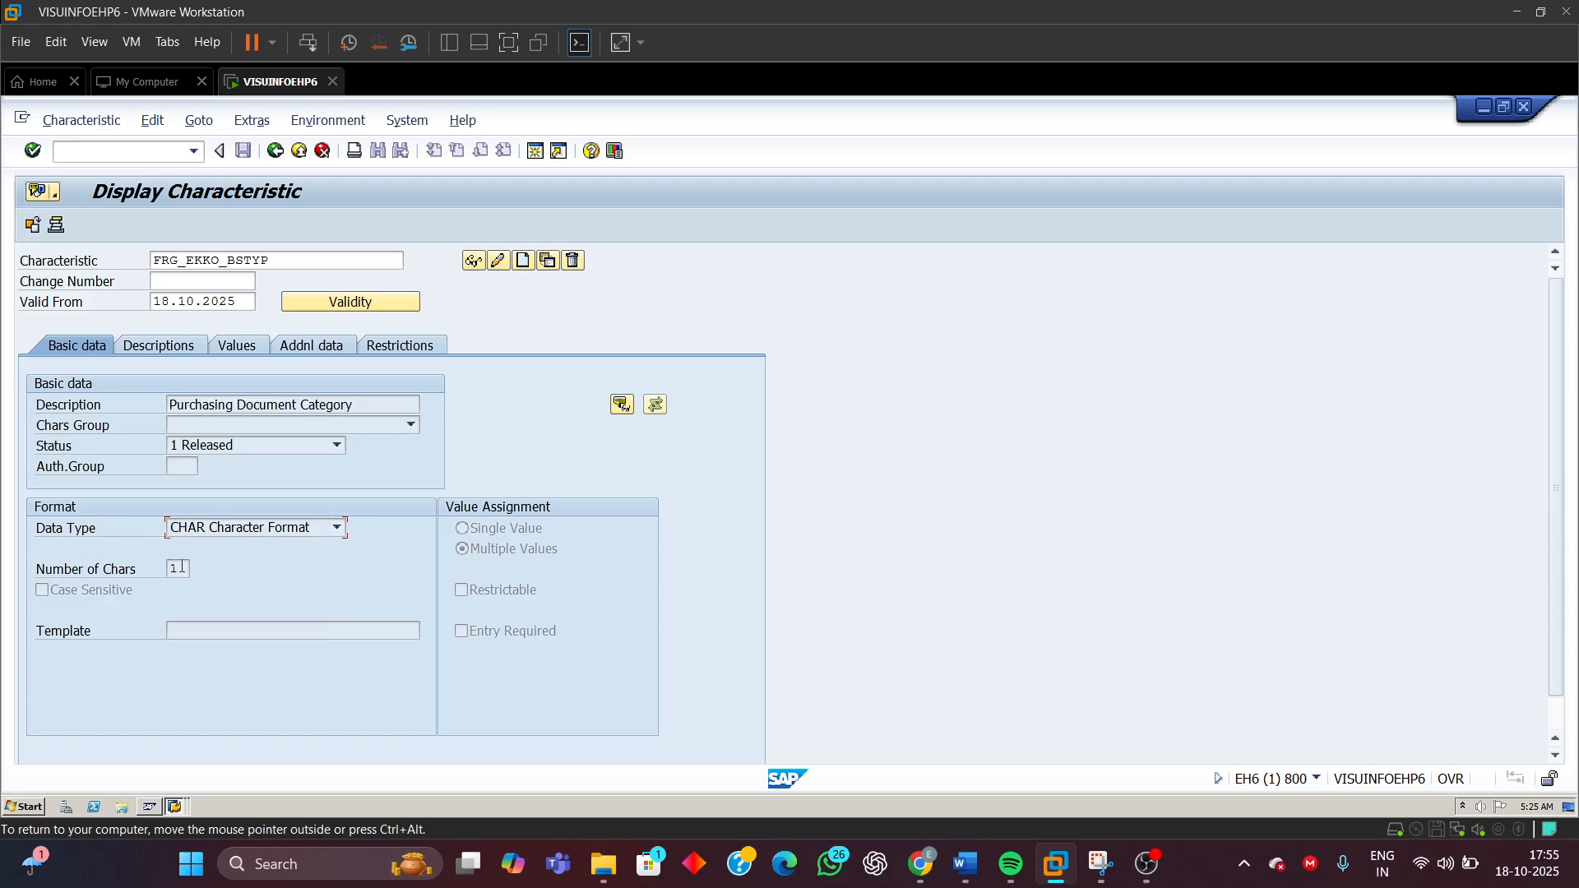
{"action": "double_click", "coordinate": [183, 567]}
{"action": "left_click", "coordinate": [482, 551]}
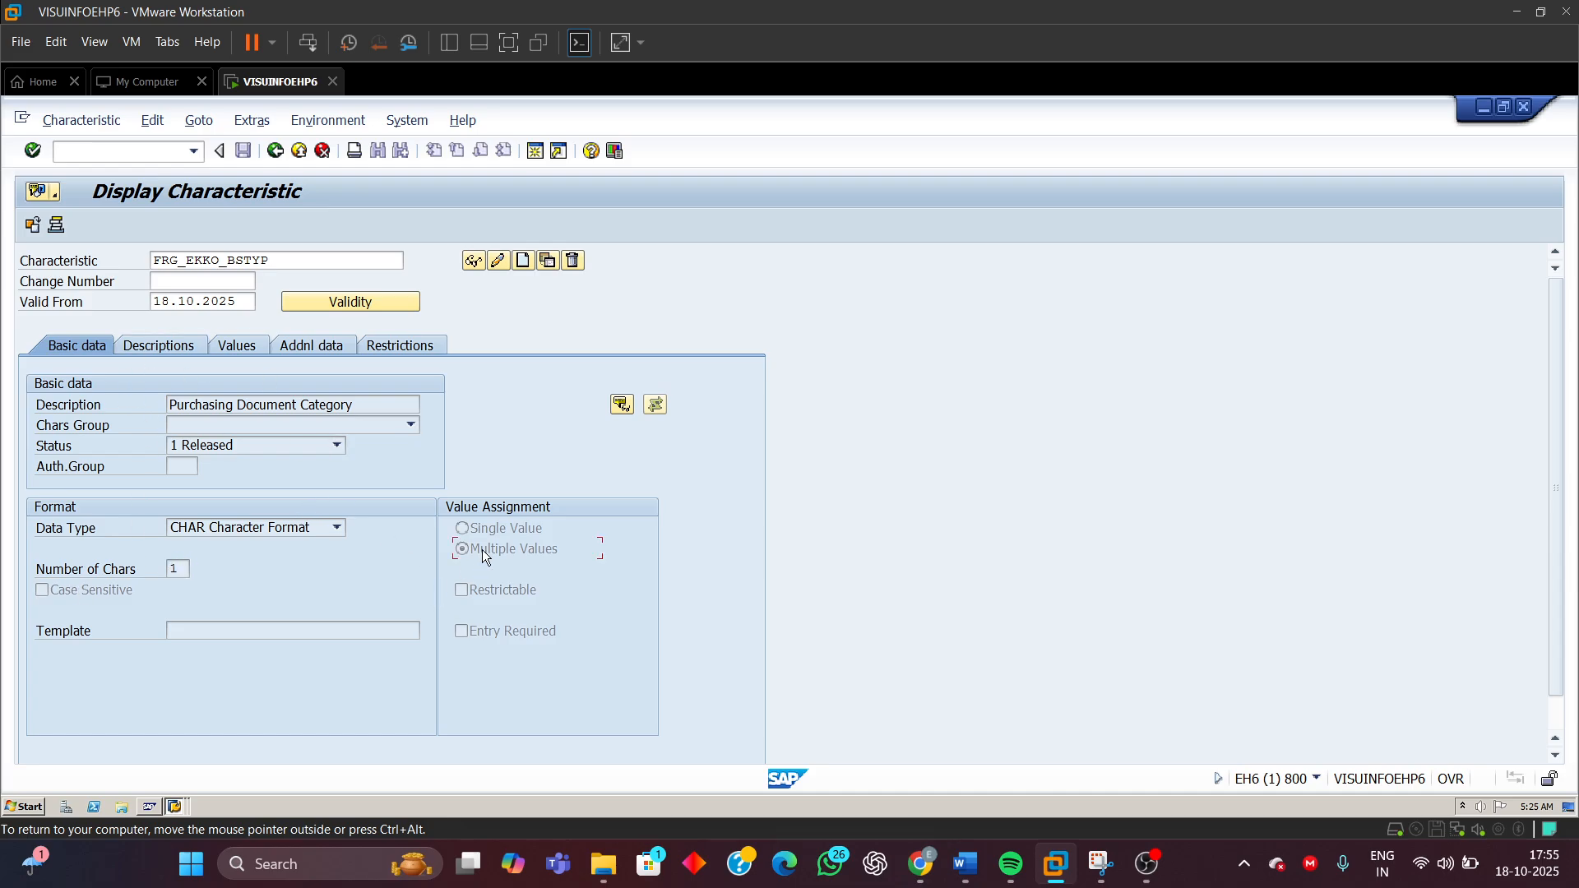
{"action": "left_click", "coordinate": [408, 344]}
{"action": "left_click", "coordinate": [70, 425]}
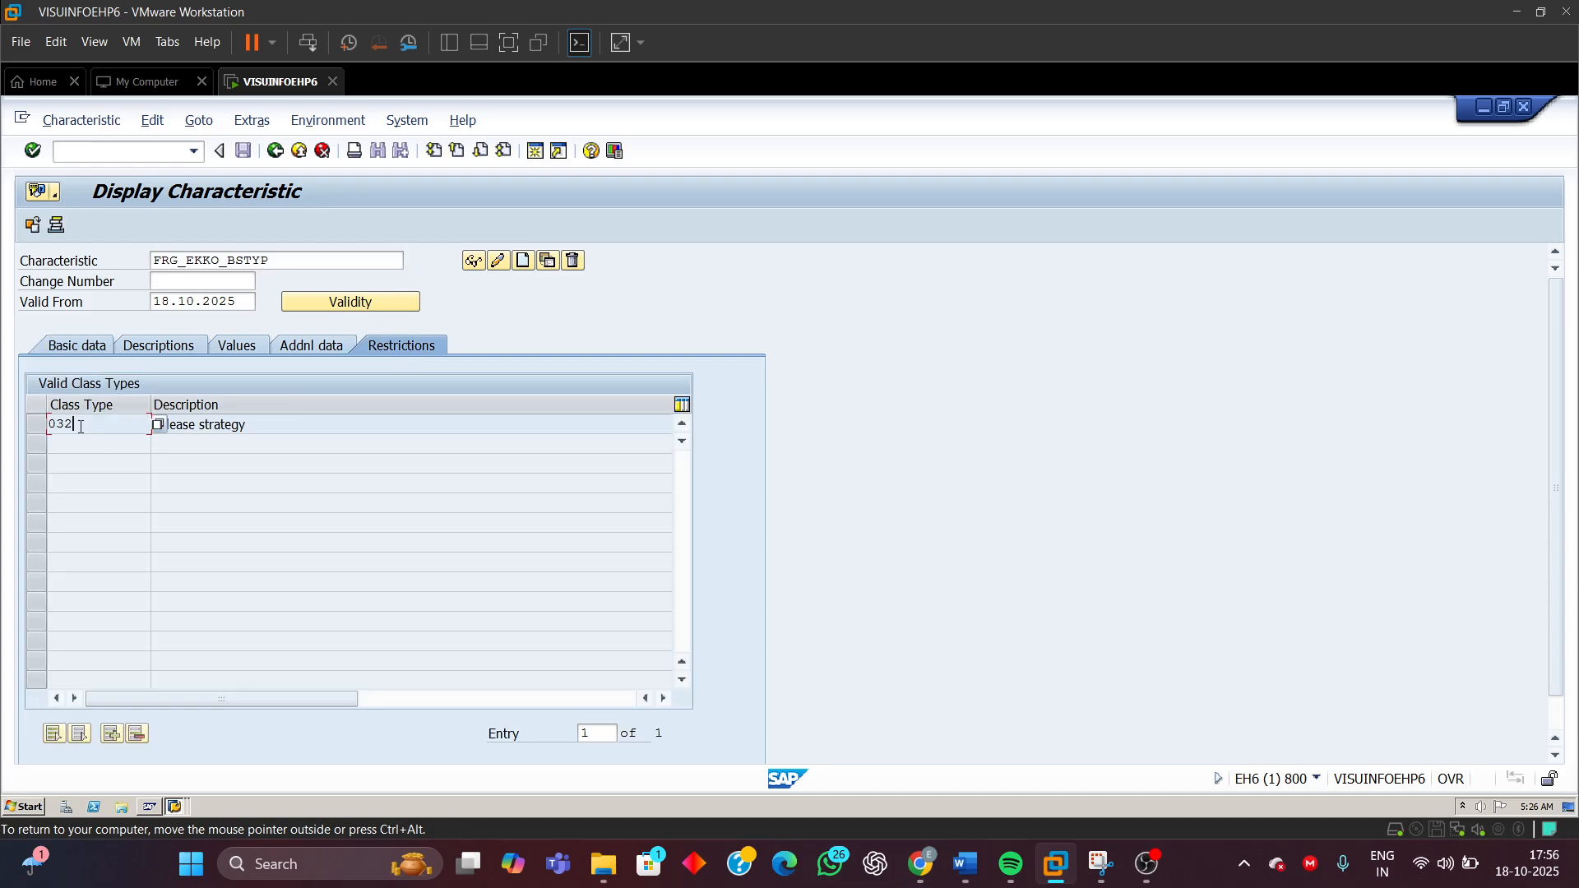
{"action": "left_click", "coordinate": [257, 346]}
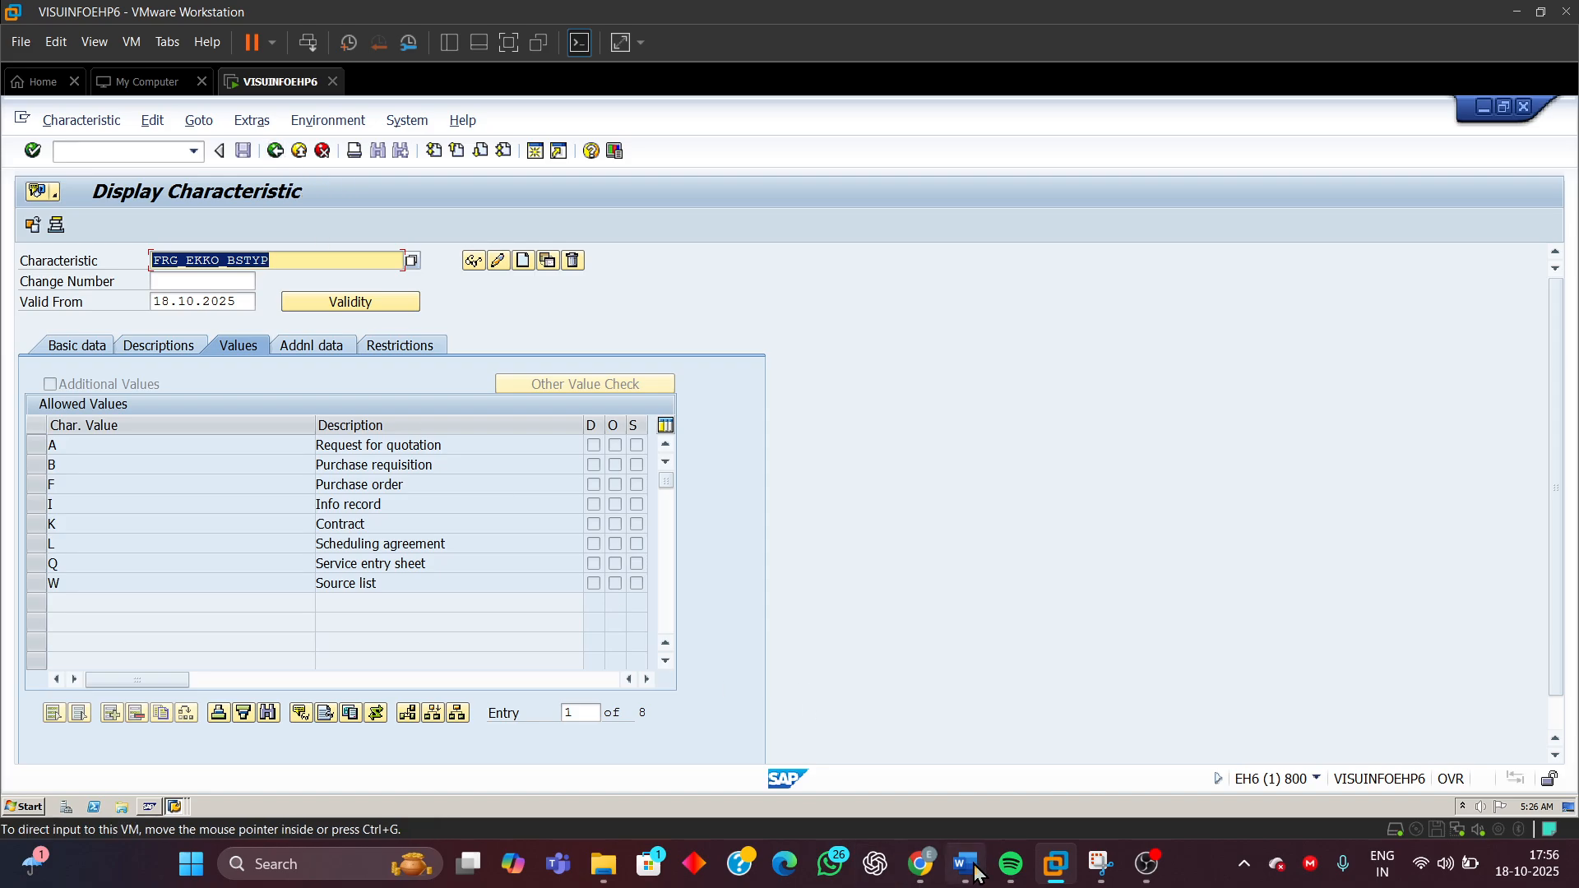
Switch to the Word document, select the plant characteristic name FRG_EKKO_WERKS, and return to SAP
{"action": "mouse_move", "coordinate": [971, 865]}
{"action": "left_click", "coordinate": [992, 819]}
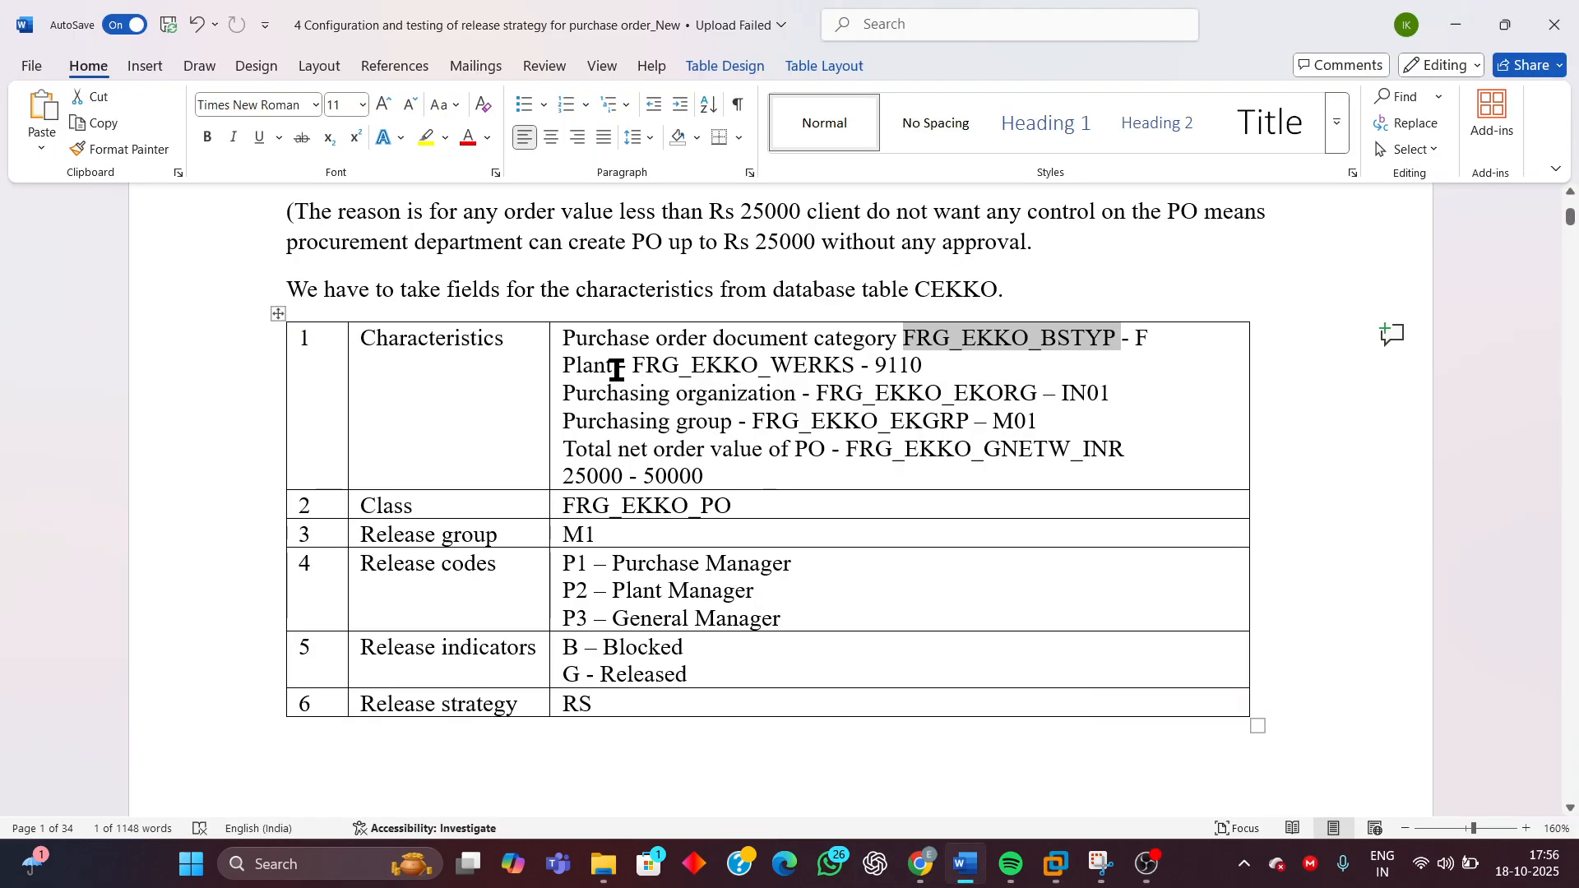
{"action": "left_click_drag", "start_coordinate": [616, 367], "coordinate": [839, 367]}
{"action": "left_click", "coordinate": [564, 372]}
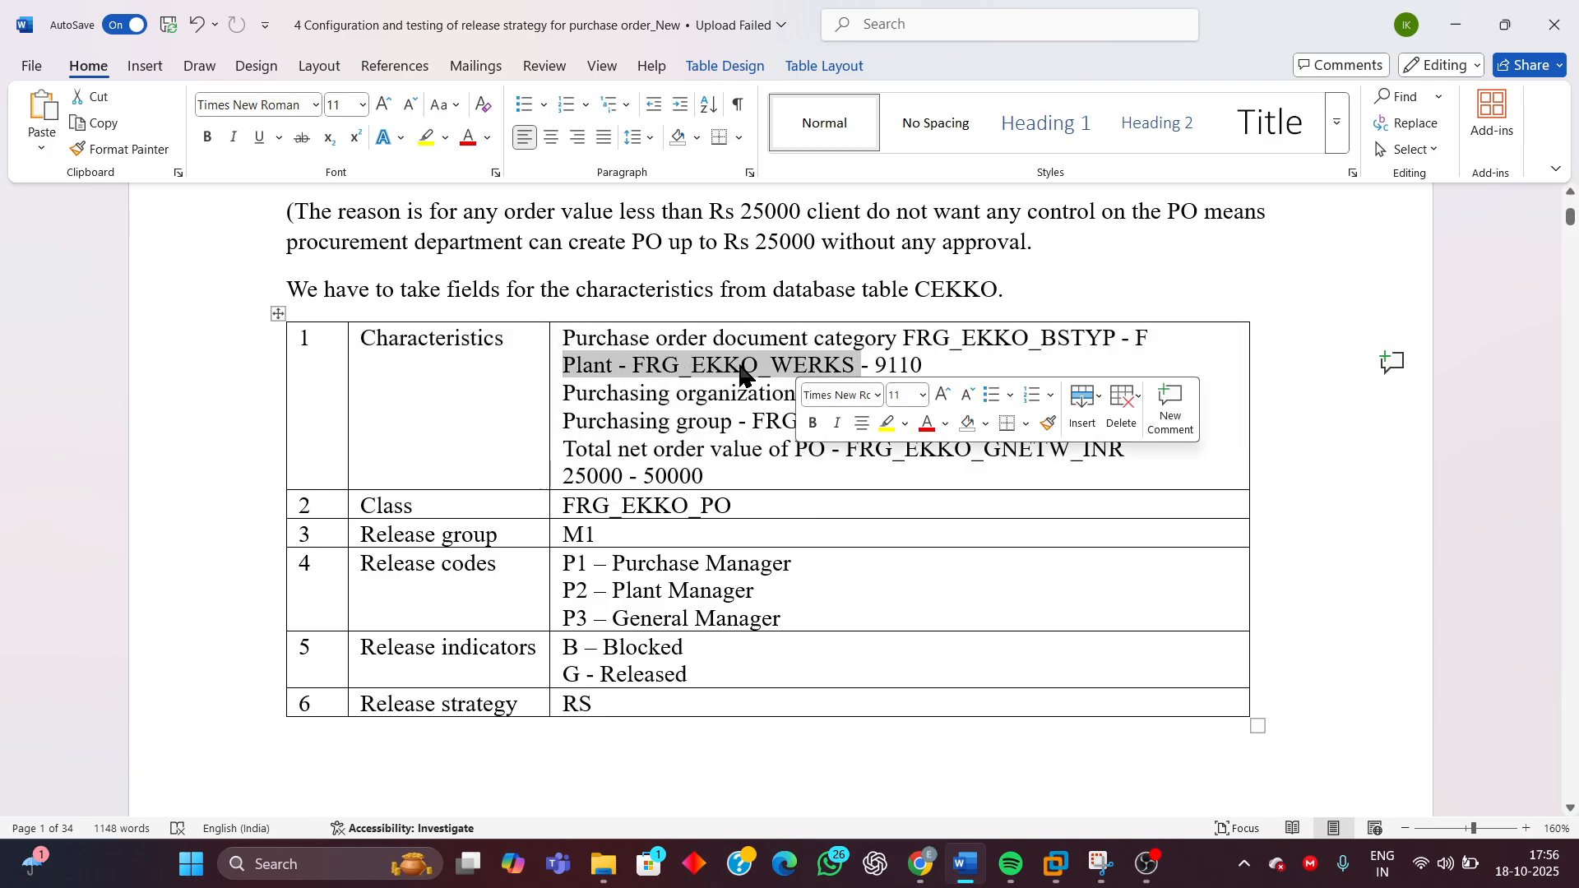
{"action": "left_click", "coordinate": [724, 367]}
{"action": "left_click_drag", "start_coordinate": [632, 366], "coordinate": [819, 366]}
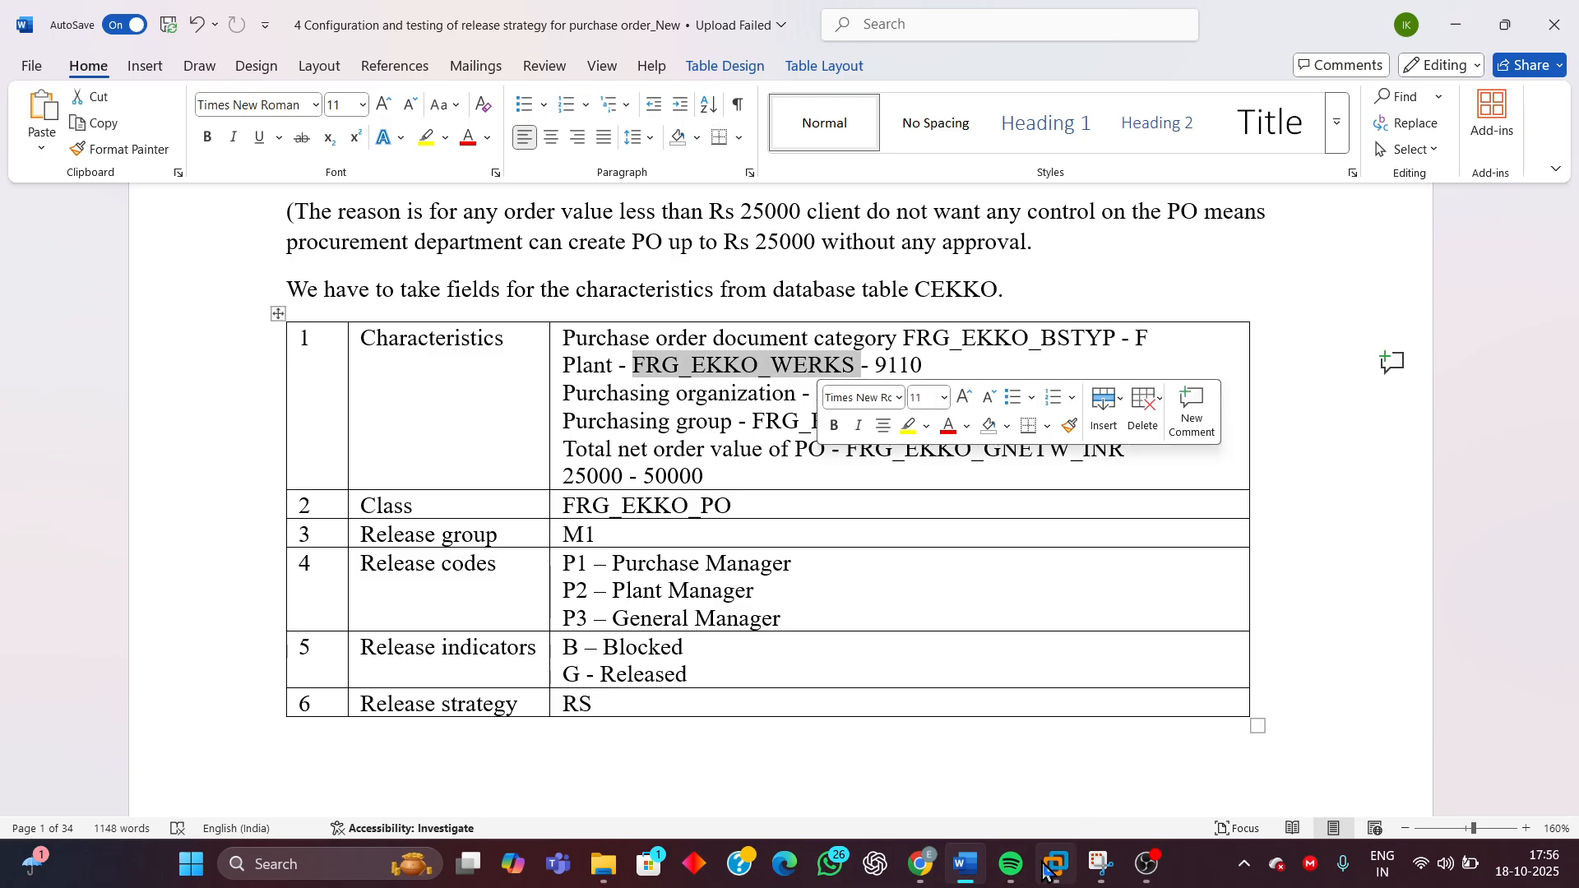
{"action": "mouse_move", "coordinate": [1055, 863]}
{"action": "left_click", "coordinate": [1109, 750]}
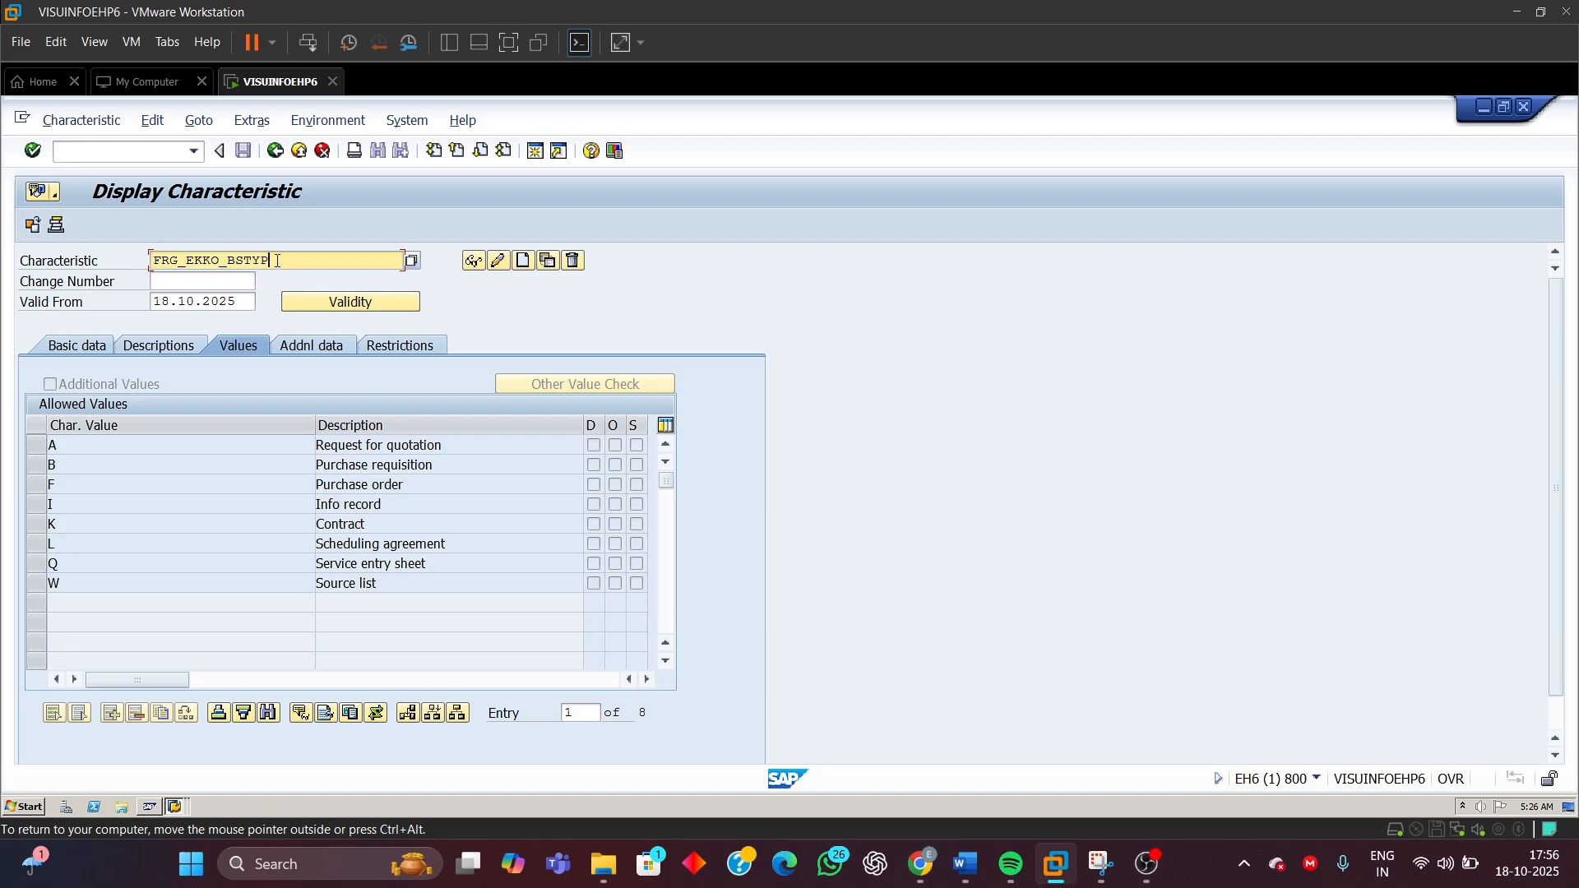
Display characteristic FRG_EKKO_WERKS and review its basic data and CEKKO table field reference
{"action": "key", "text": "BackSpace"}
{"action": "key", "text": "BackSpace"}
{"action": "key", "text": "BackSpace"}
{"action": "key", "text": "BackSpace"}
{"action": "key", "text": "BackSpace"}
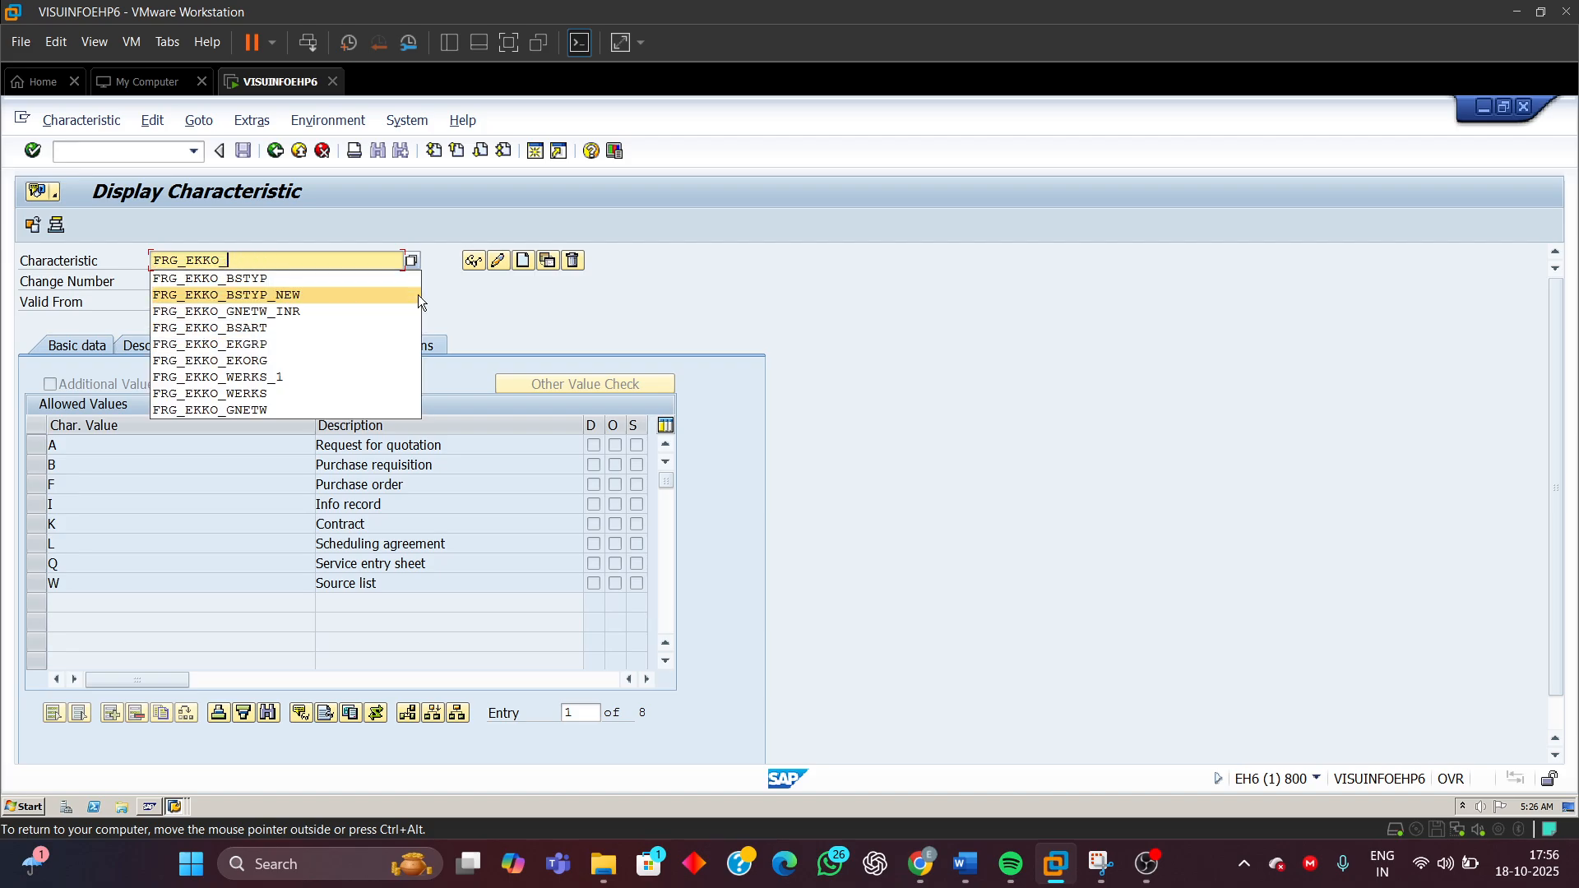
{"action": "left_click", "coordinate": [252, 400]}
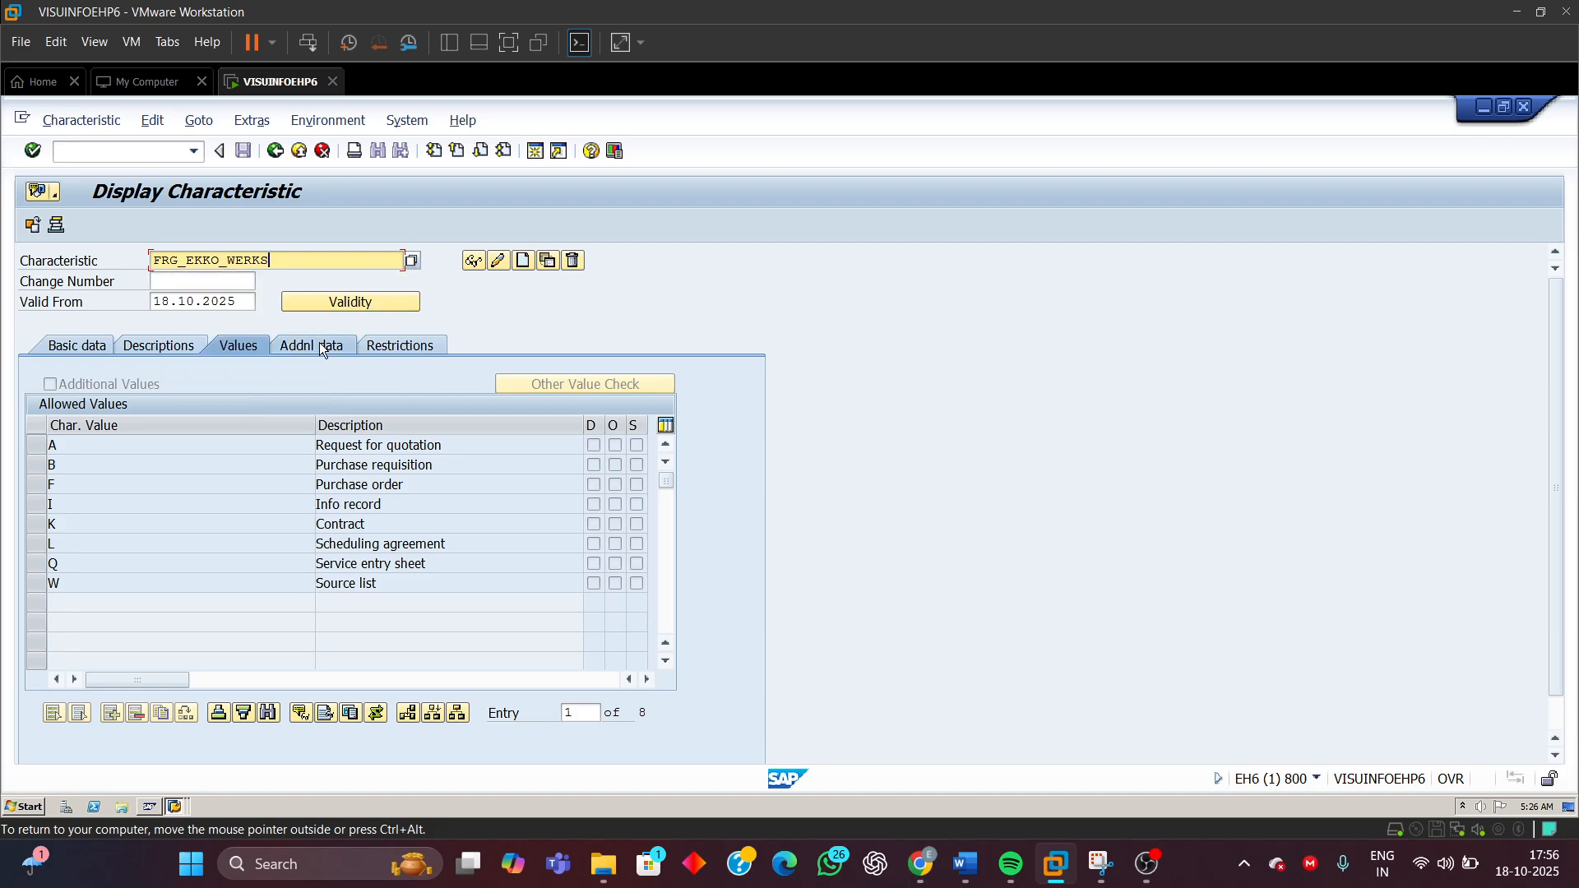
{"action": "left_click", "coordinate": [476, 265]}
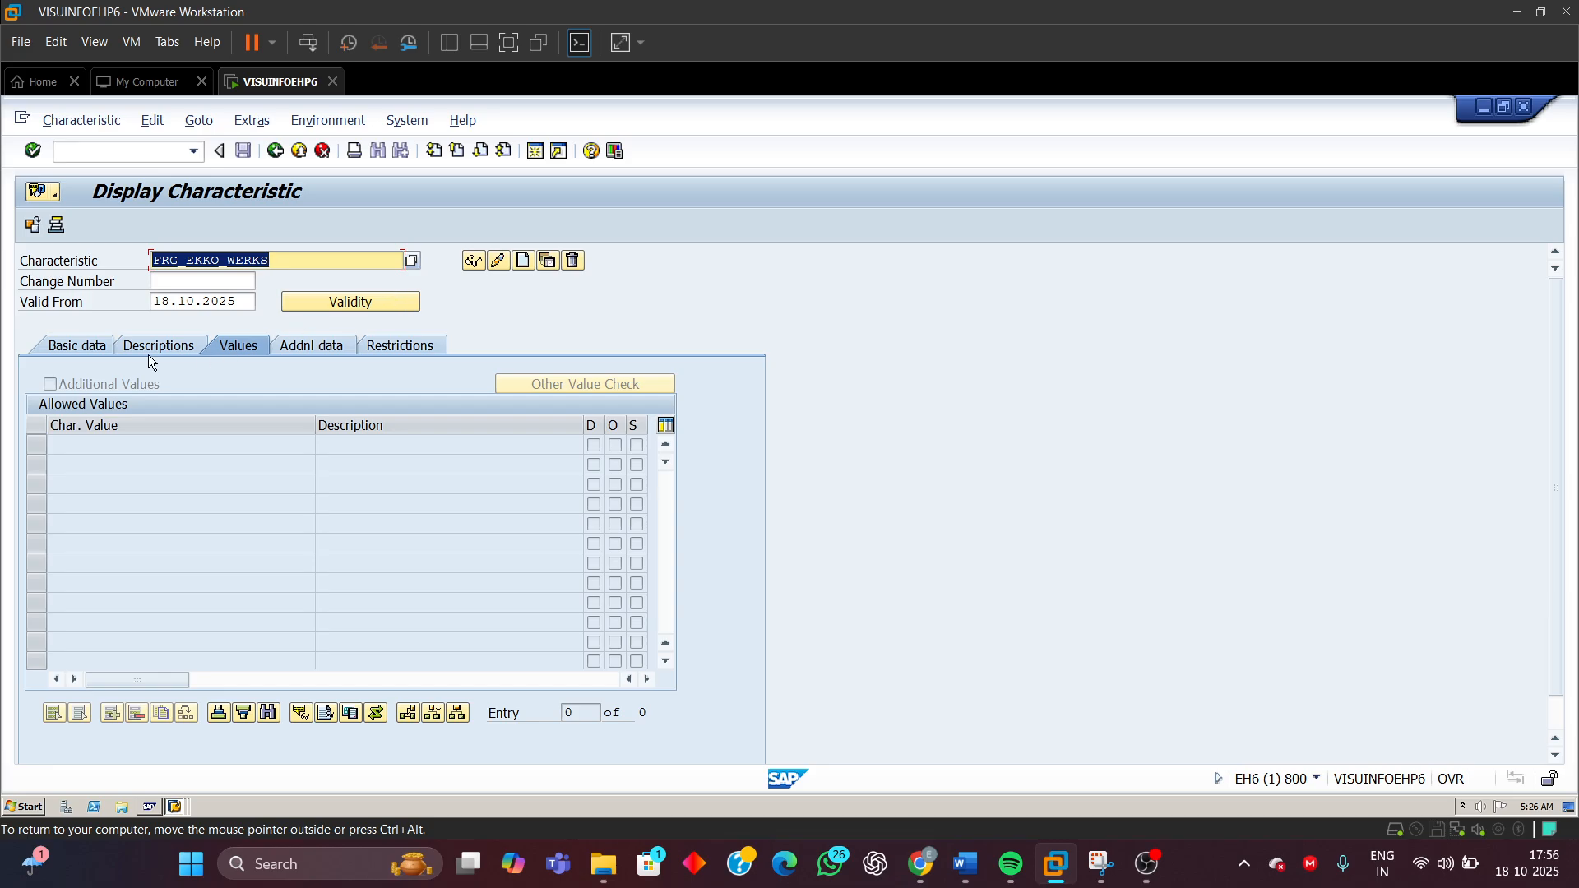
{"action": "left_click", "coordinate": [72, 346]}
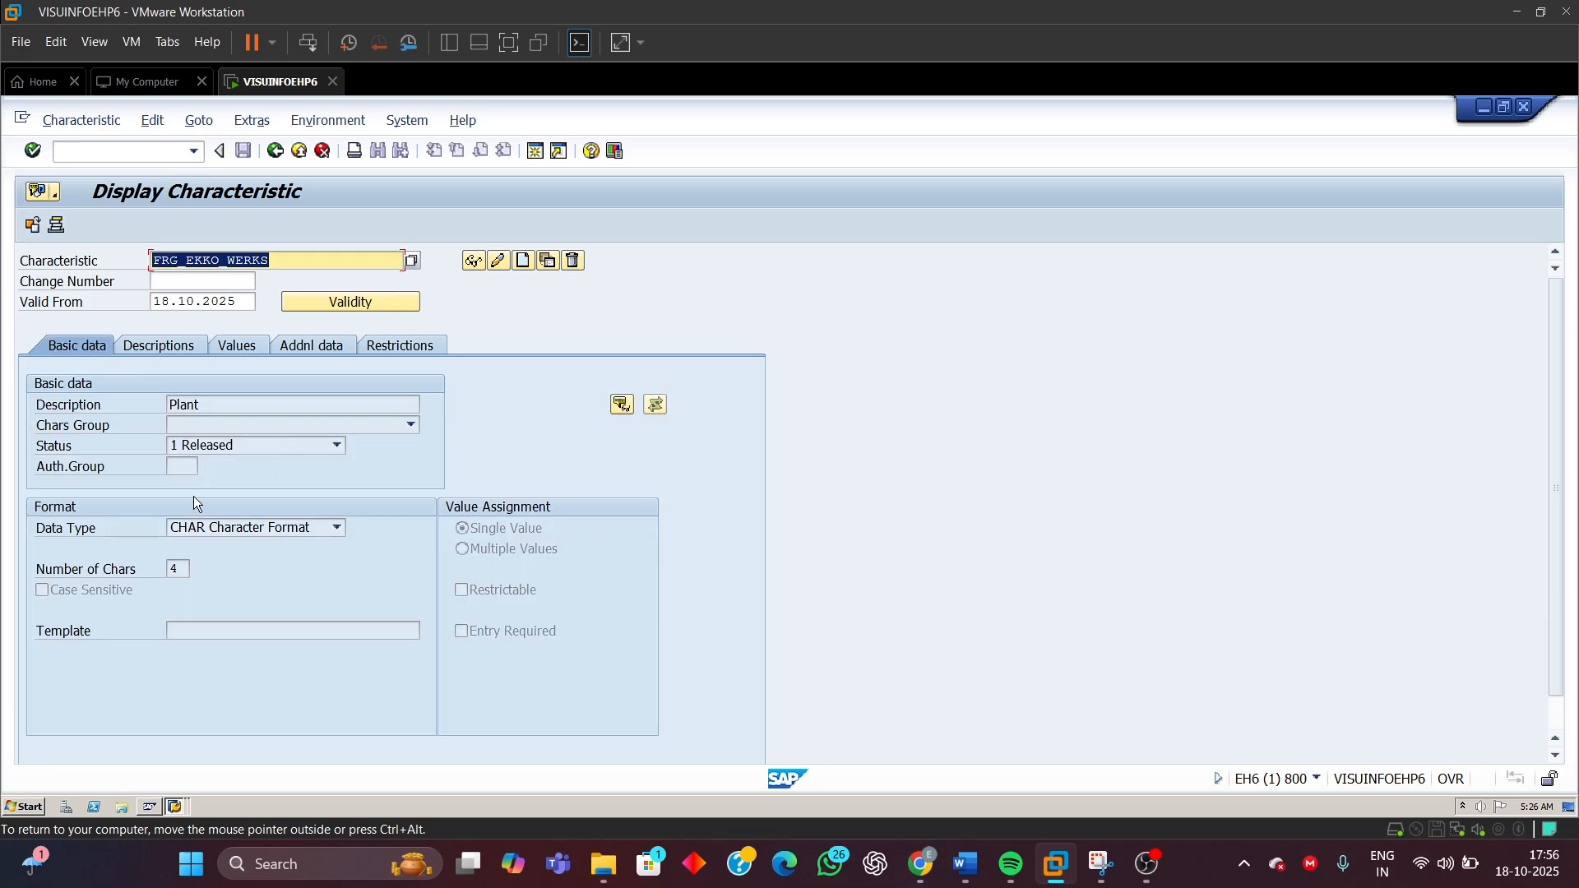
{"action": "left_click", "coordinate": [311, 345]}
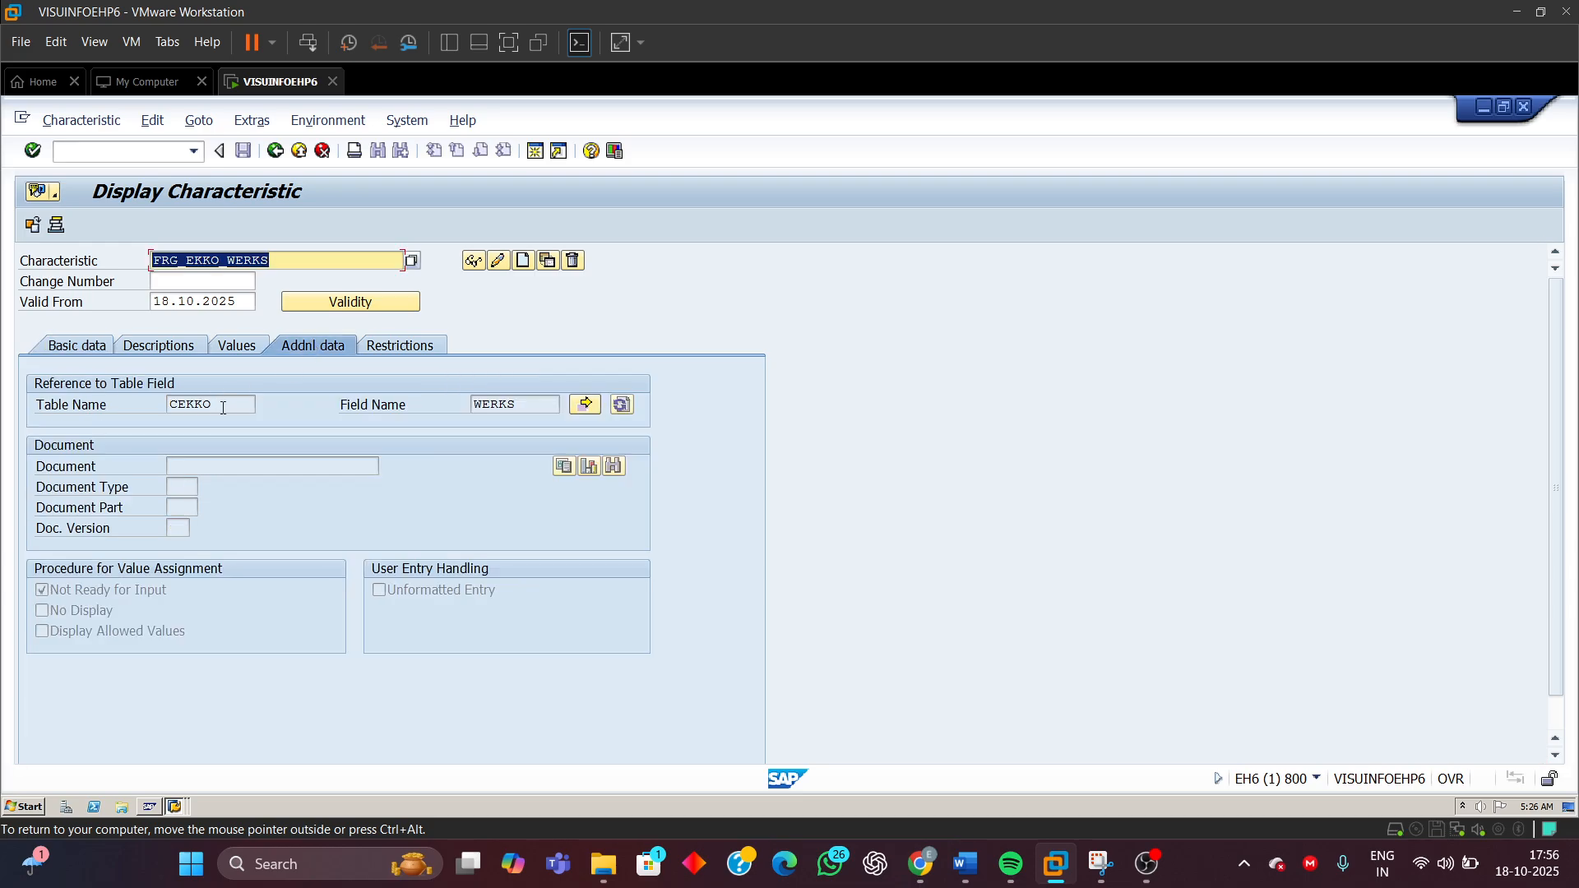
{"action": "left_click", "coordinate": [223, 408]}
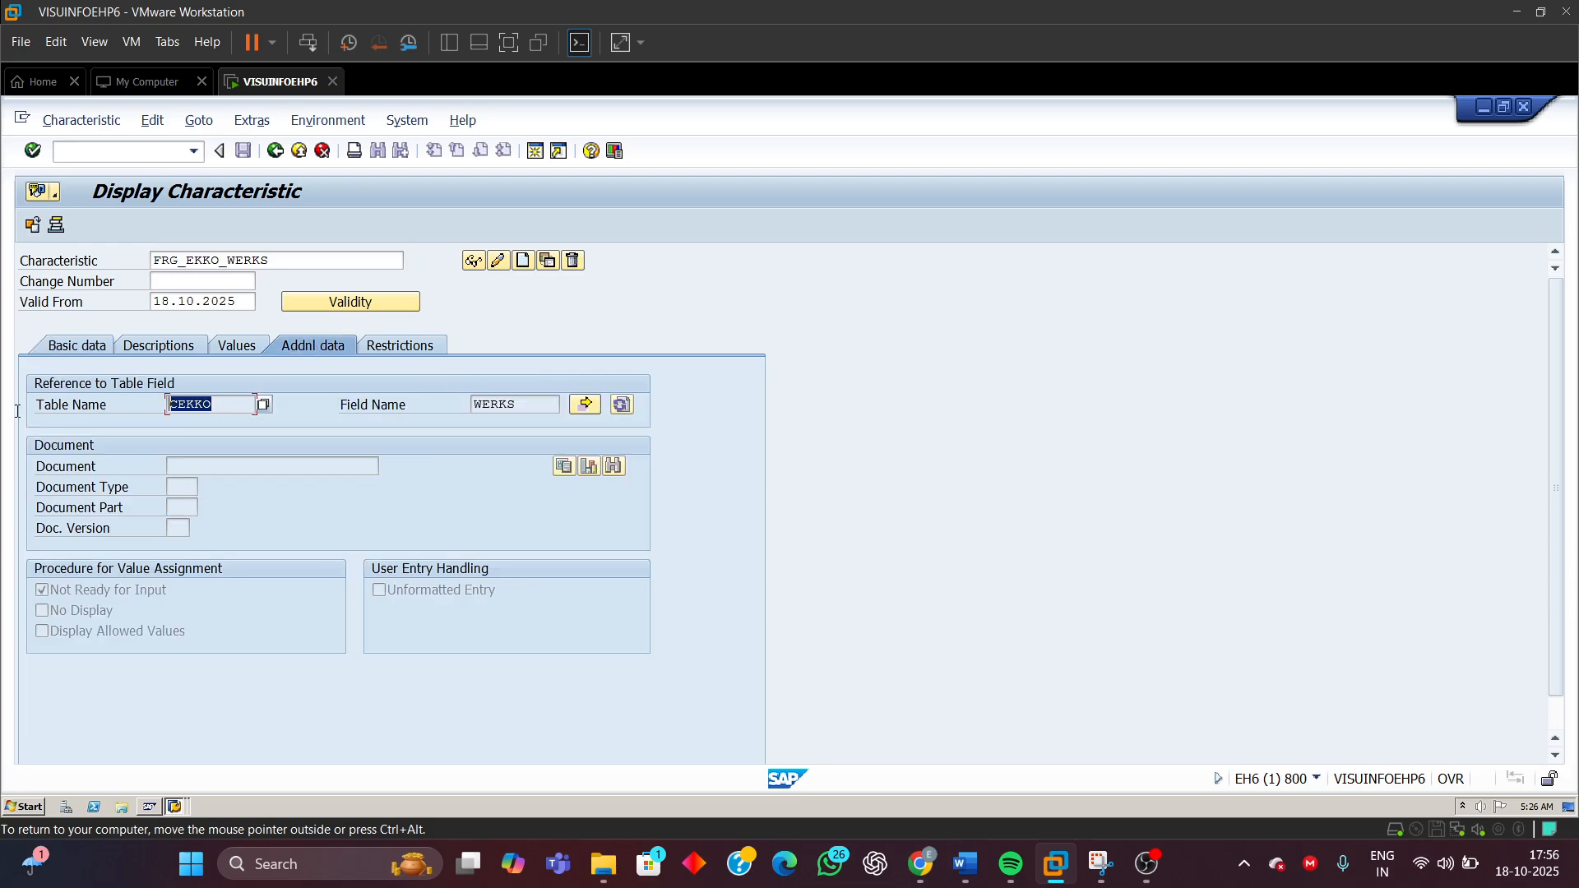
Review FRG_EKKO_WERKS's field reference, description, data type and number of characters
{"action": "left_click", "coordinate": [516, 403]}
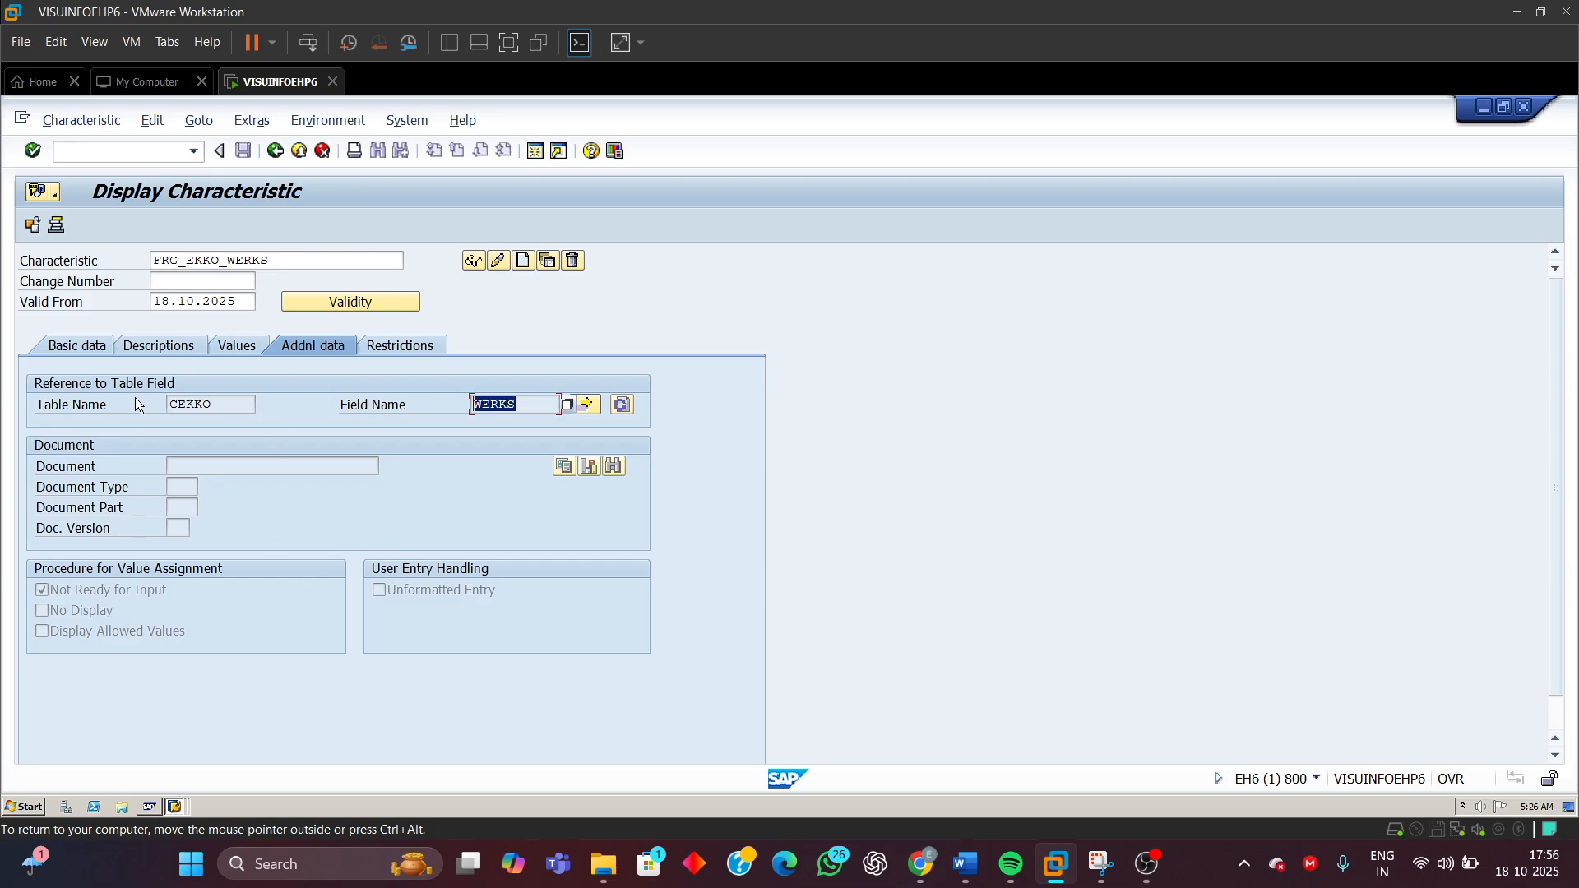
{"action": "left_click", "coordinate": [83, 349]}
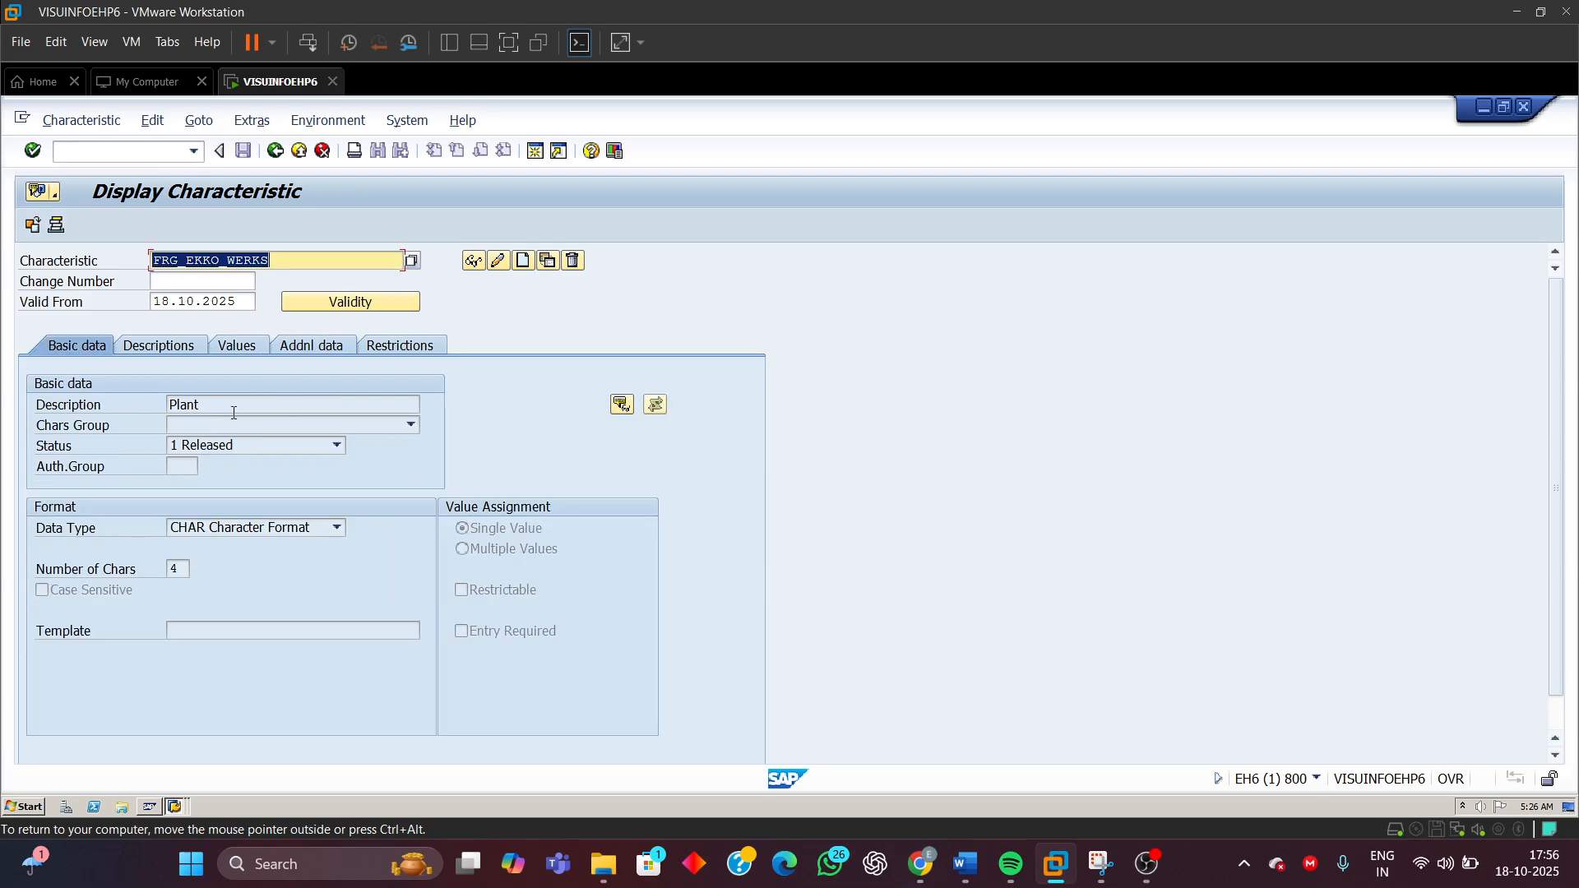
{"action": "left_click", "coordinate": [233, 404]}
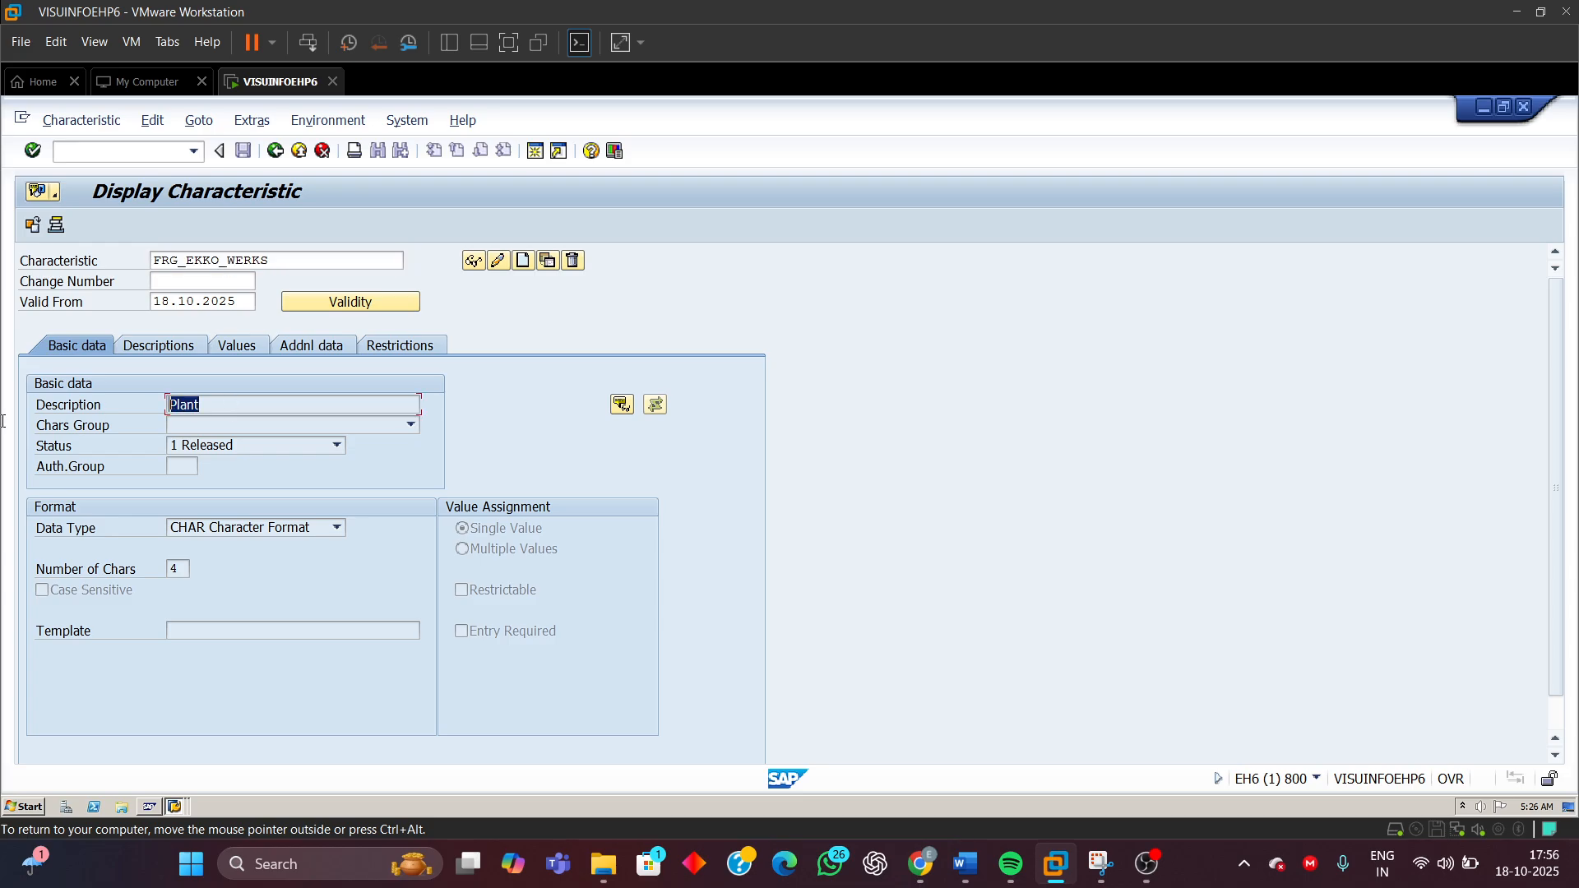
{"action": "left_click", "coordinate": [211, 529]}
{"action": "left_click", "coordinate": [210, 530]}
{"action": "left_click", "coordinate": [182, 569]}
Switch FRG_EKKO_WERKS to change mode and set its value assignment to Multiple Values, acknowledging the information
{"action": "left_click", "coordinate": [497, 260]}
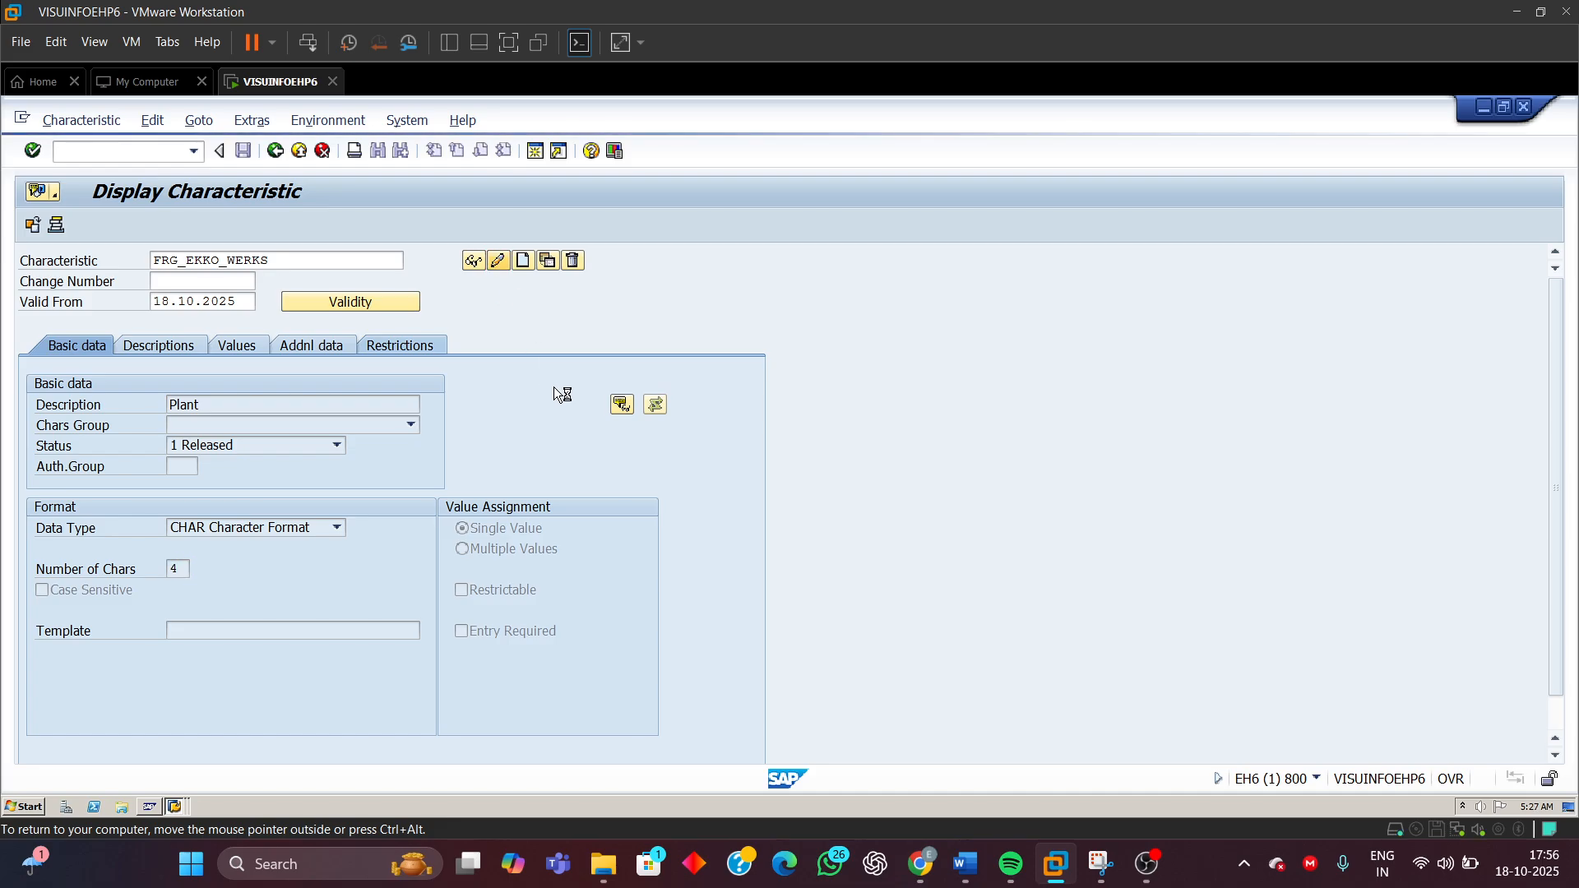
{"action": "left_click", "coordinate": [462, 551]}
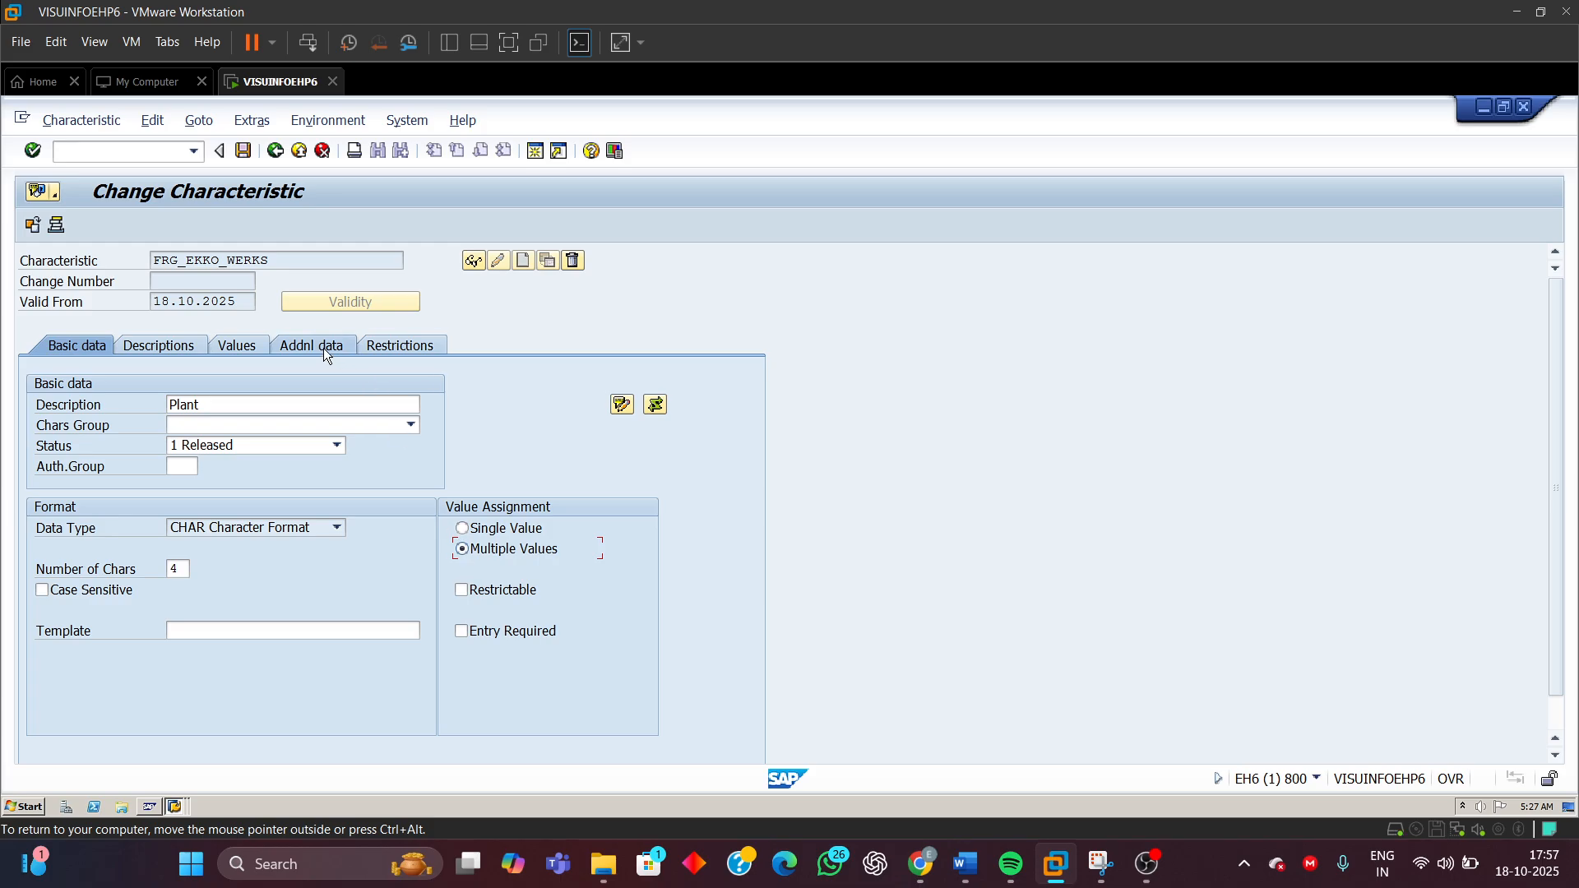
{"action": "left_click", "coordinate": [377, 344]}
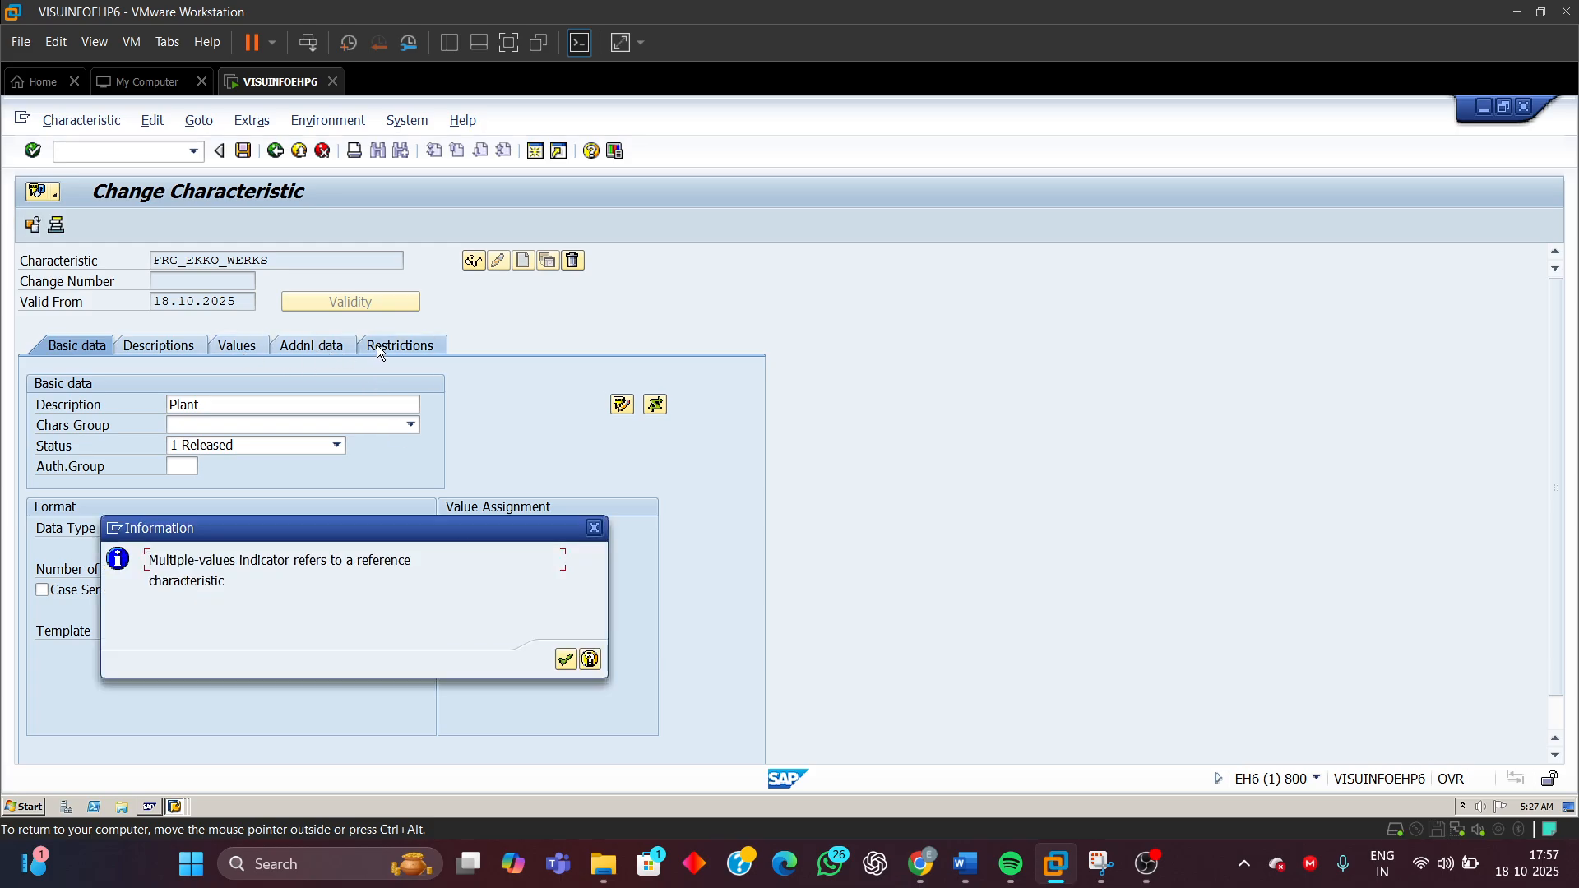
{"action": "left_click", "coordinate": [566, 661]}
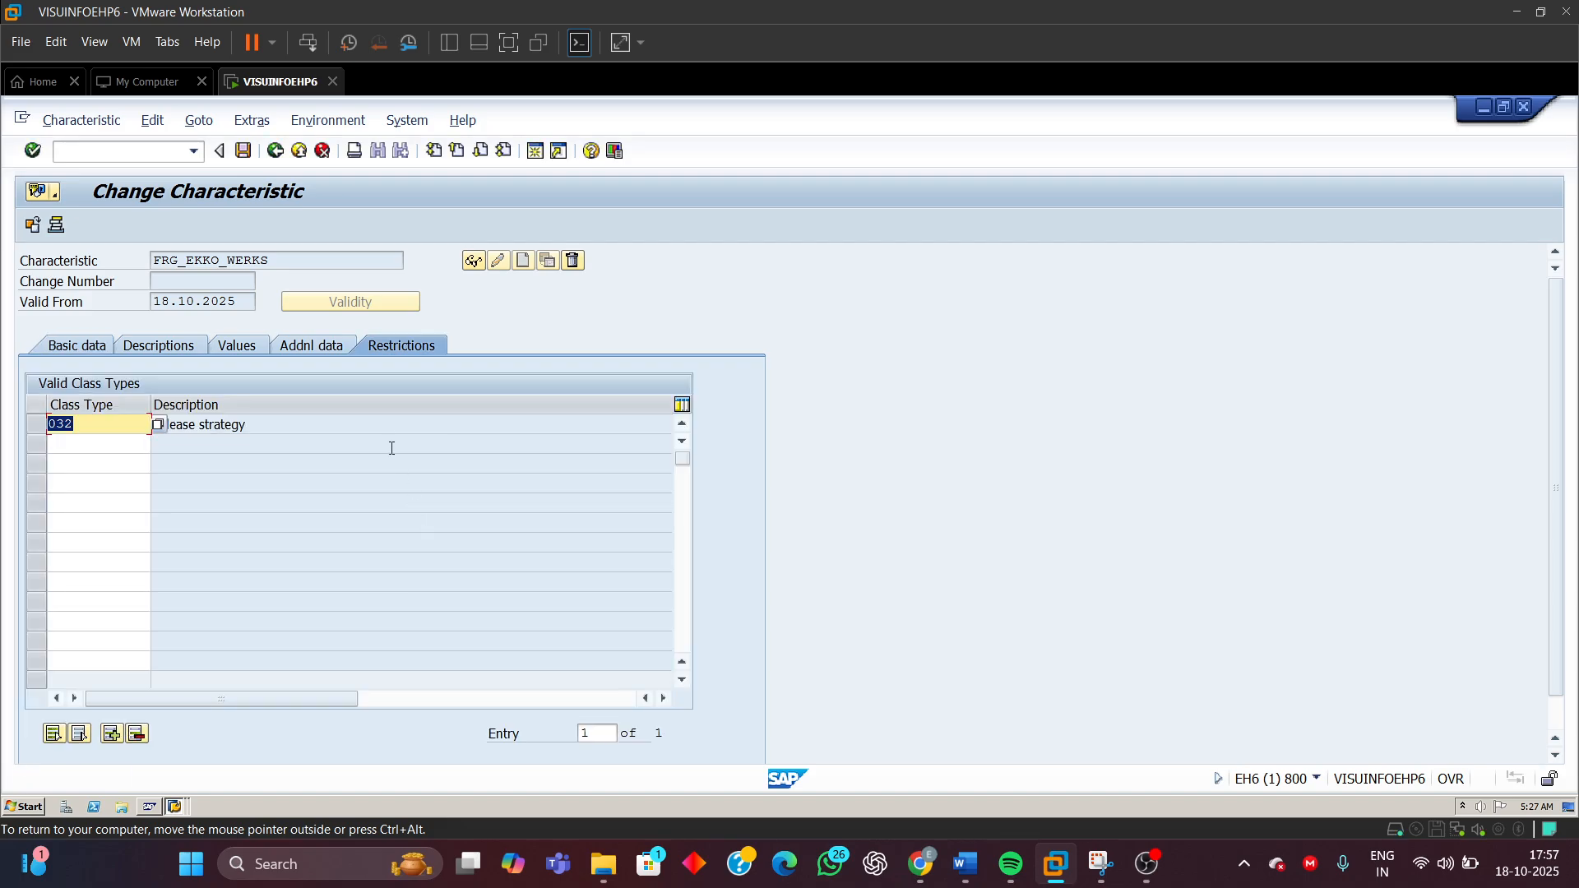
Check the class type restriction and add 9110 as an allowed value of the plant characteristic
{"action": "left_click", "coordinate": [109, 427]}
{"action": "left_click", "coordinate": [238, 348]}
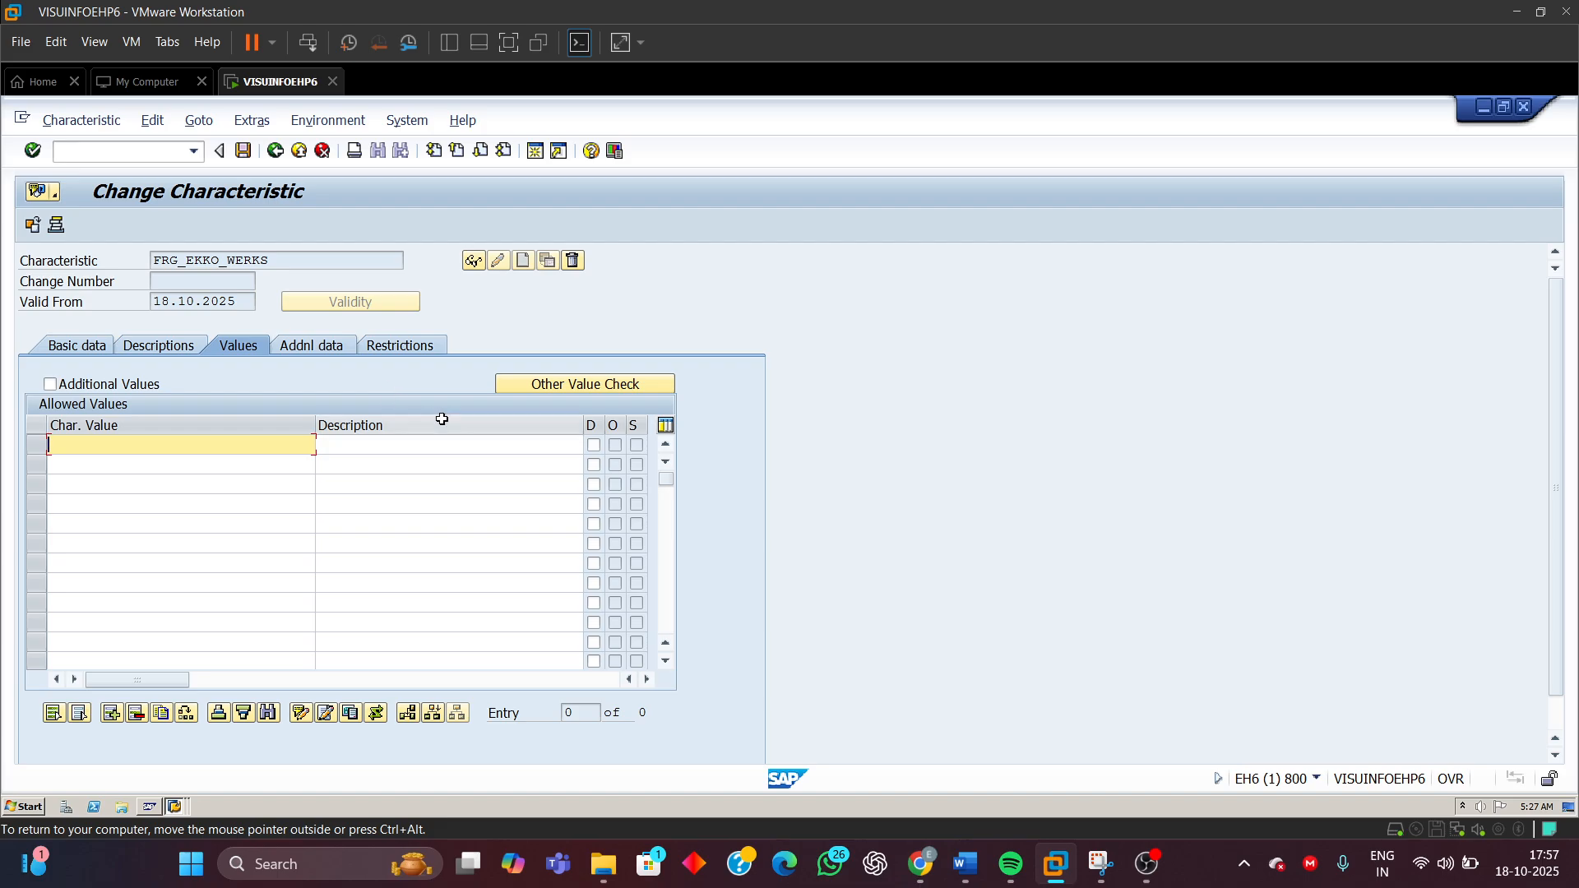
{"action": "type", "text": "9110"}
{"action": "key", "text": "Return"}
{"action": "type", "text": "9110"}
Review the plant characteristic's descriptions and basic data, then save FRG_EKKO_WERKS
{"action": "left_click", "coordinate": [152, 349]}
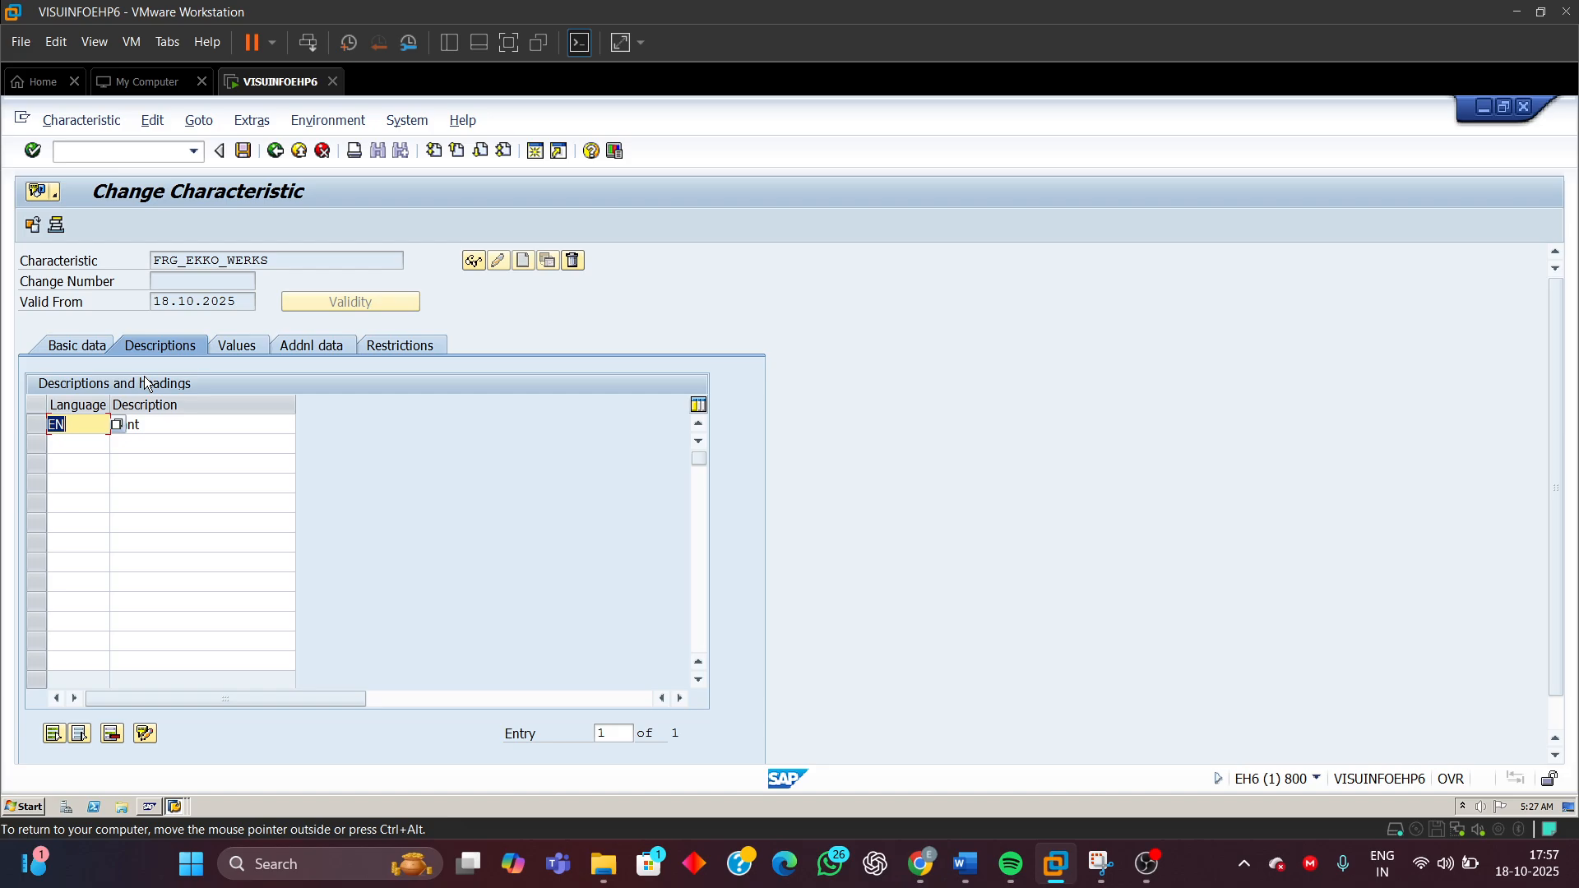
{"action": "left_click", "coordinate": [164, 425]}
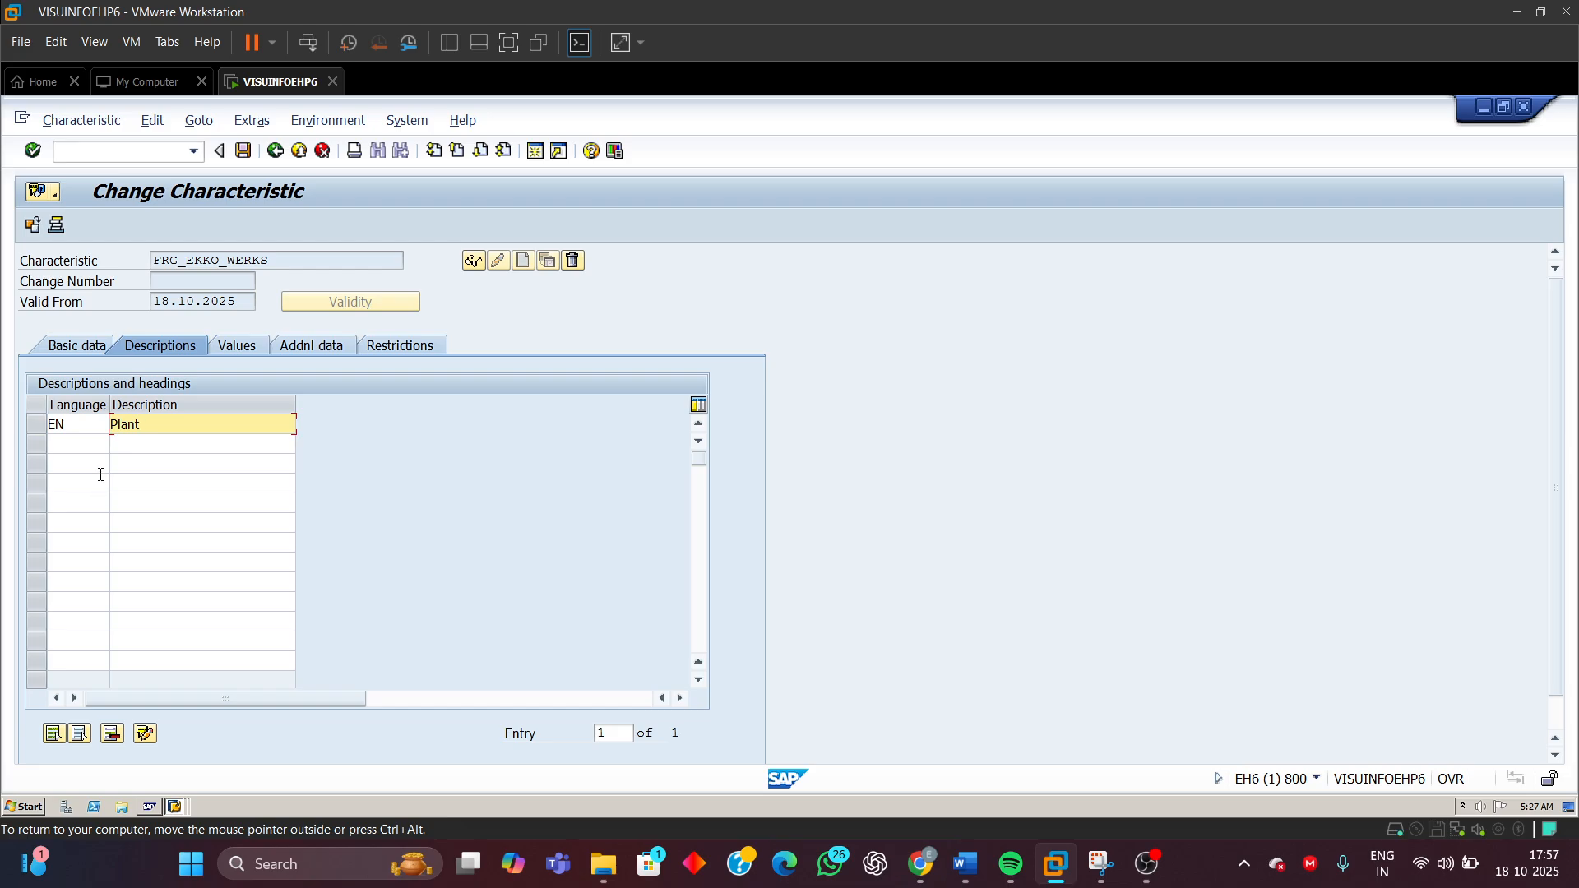
{"action": "left_click", "coordinate": [73, 447]}
{"action": "left_click", "coordinate": [148, 451]}
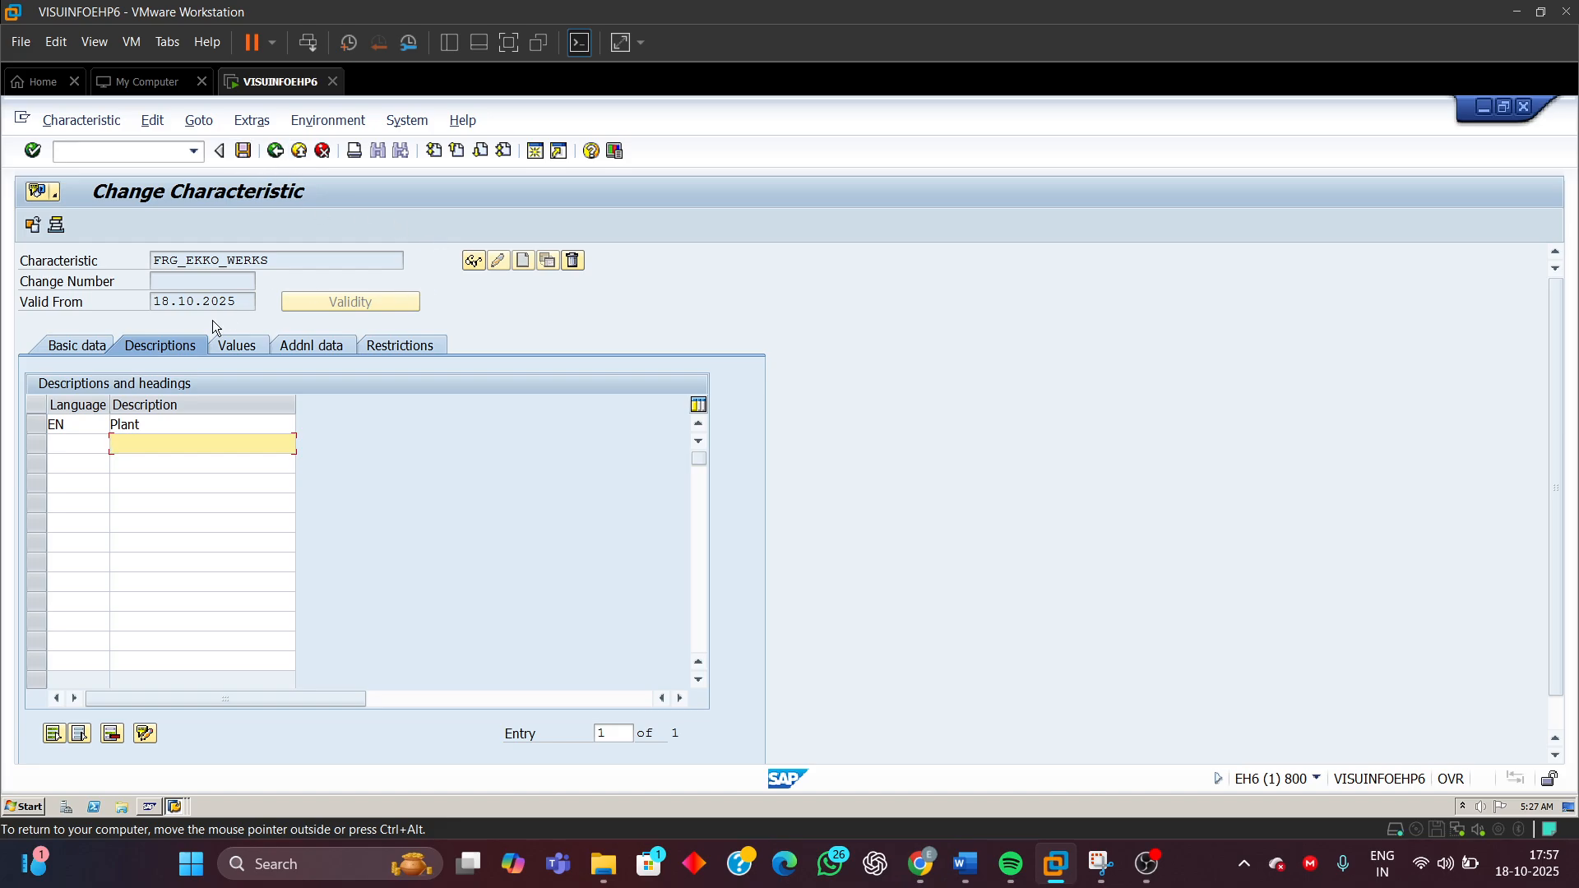
{"action": "left_click", "coordinate": [85, 345]}
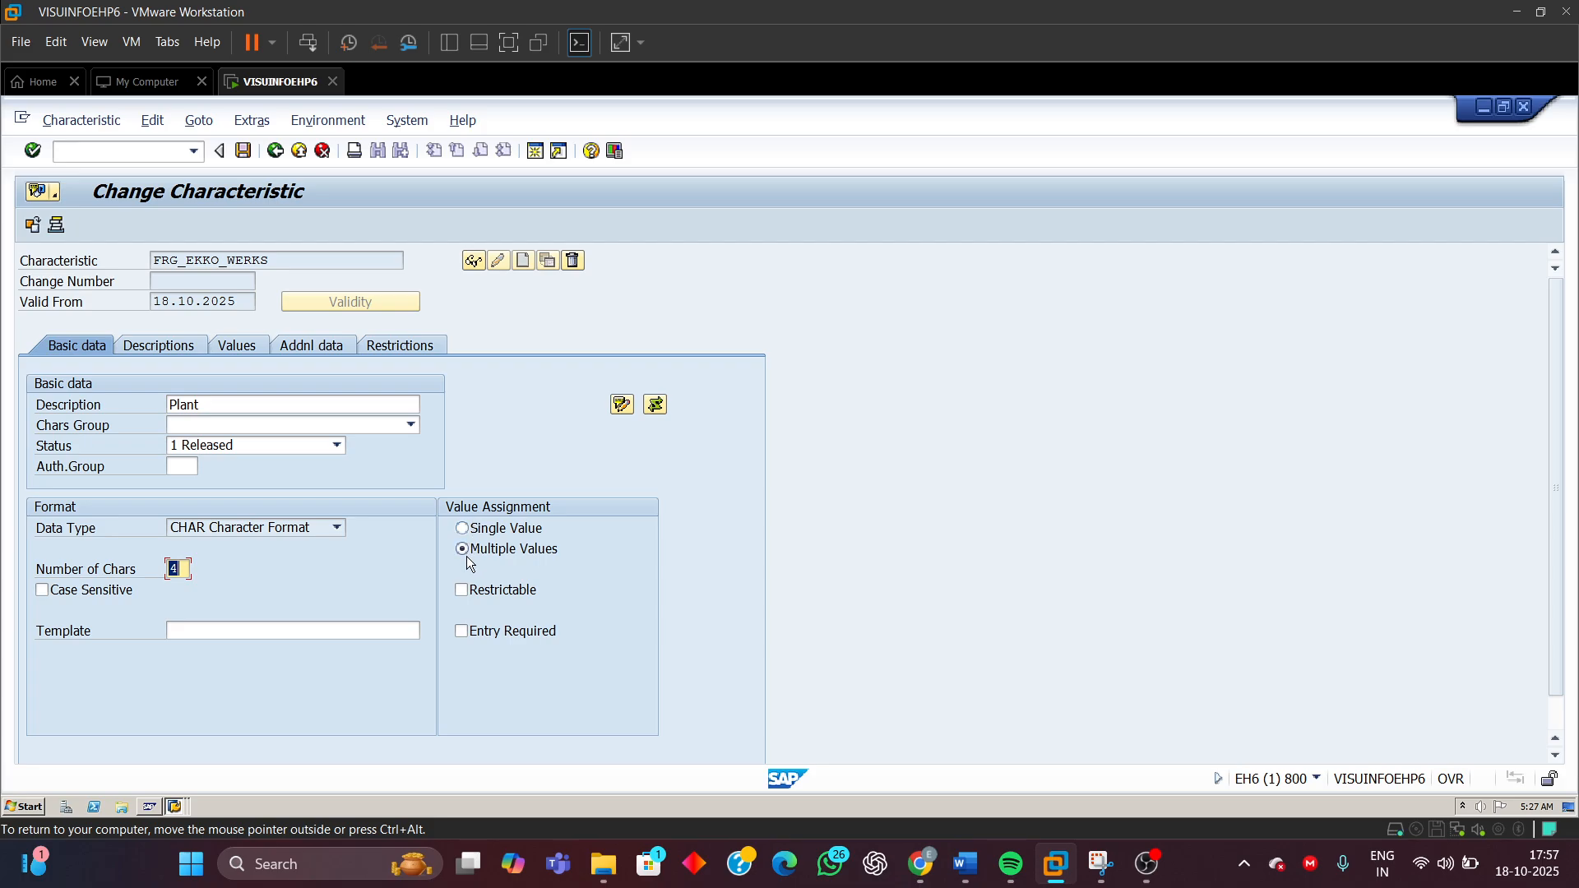
{"action": "left_click", "coordinate": [243, 150]}
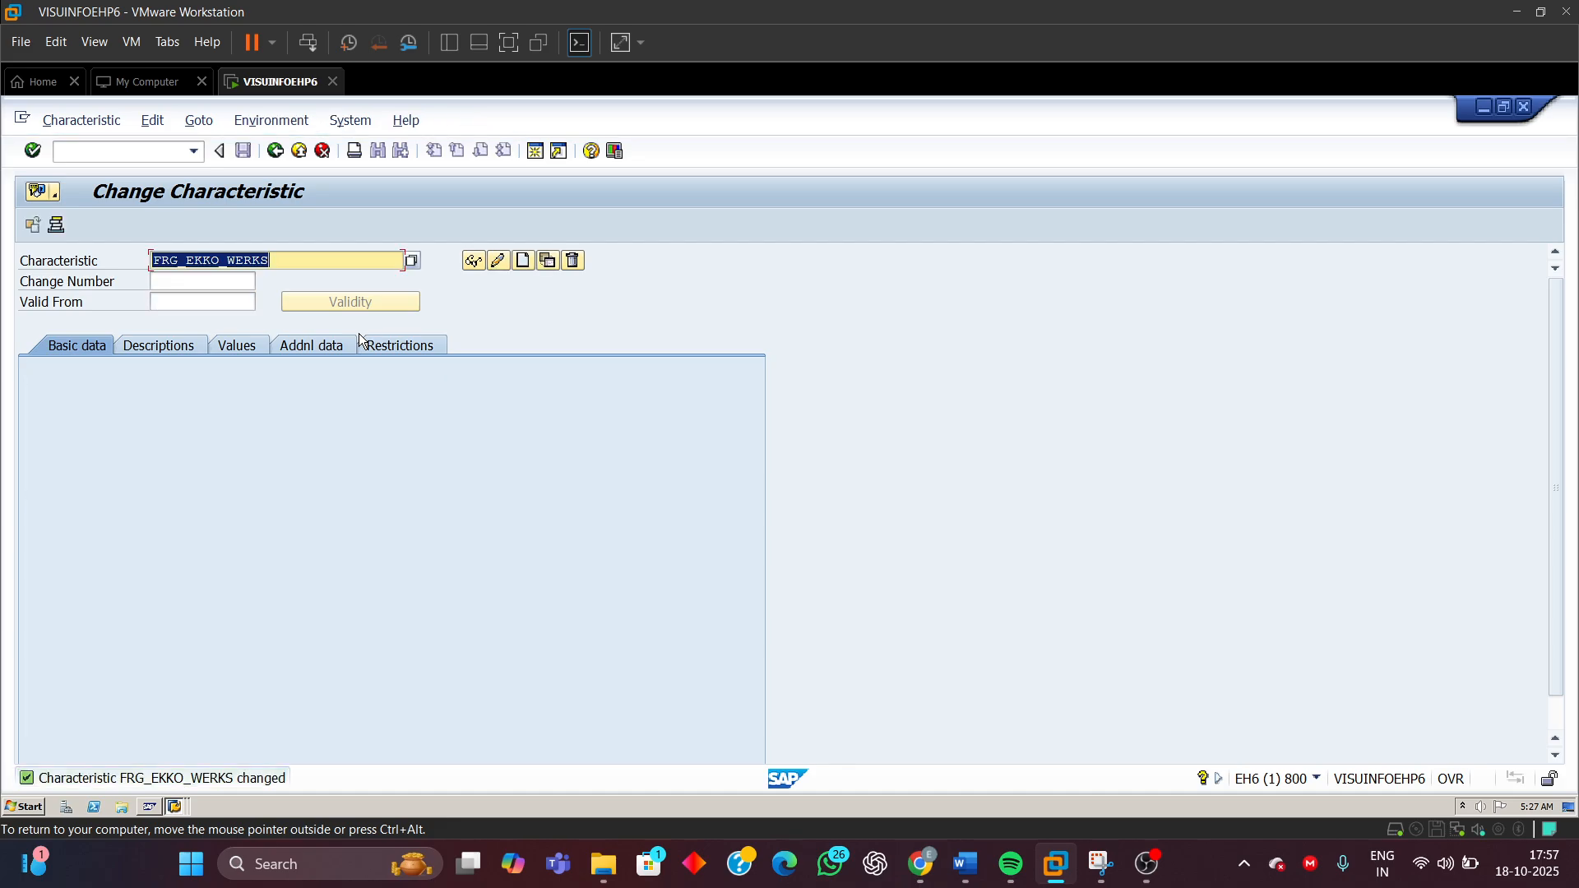
Switch to the Word document, select the purchasing organization characteristic name FRG_EKKO_EKORG, and return to SAP
{"action": "left_click", "coordinate": [473, 260]}
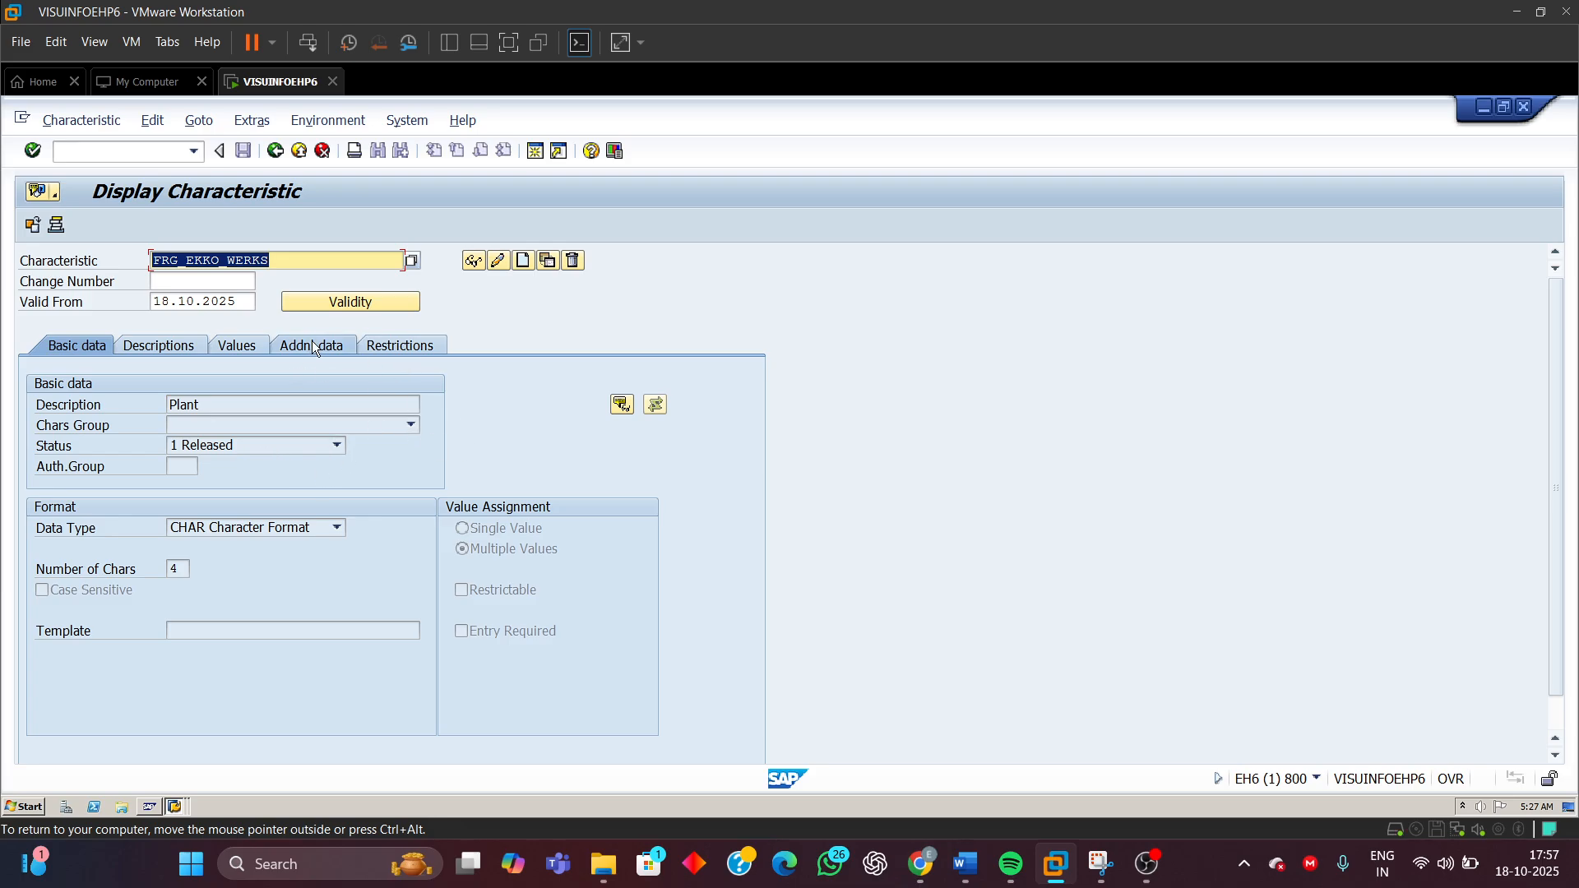
{"action": "mouse_move", "coordinate": [969, 875]}
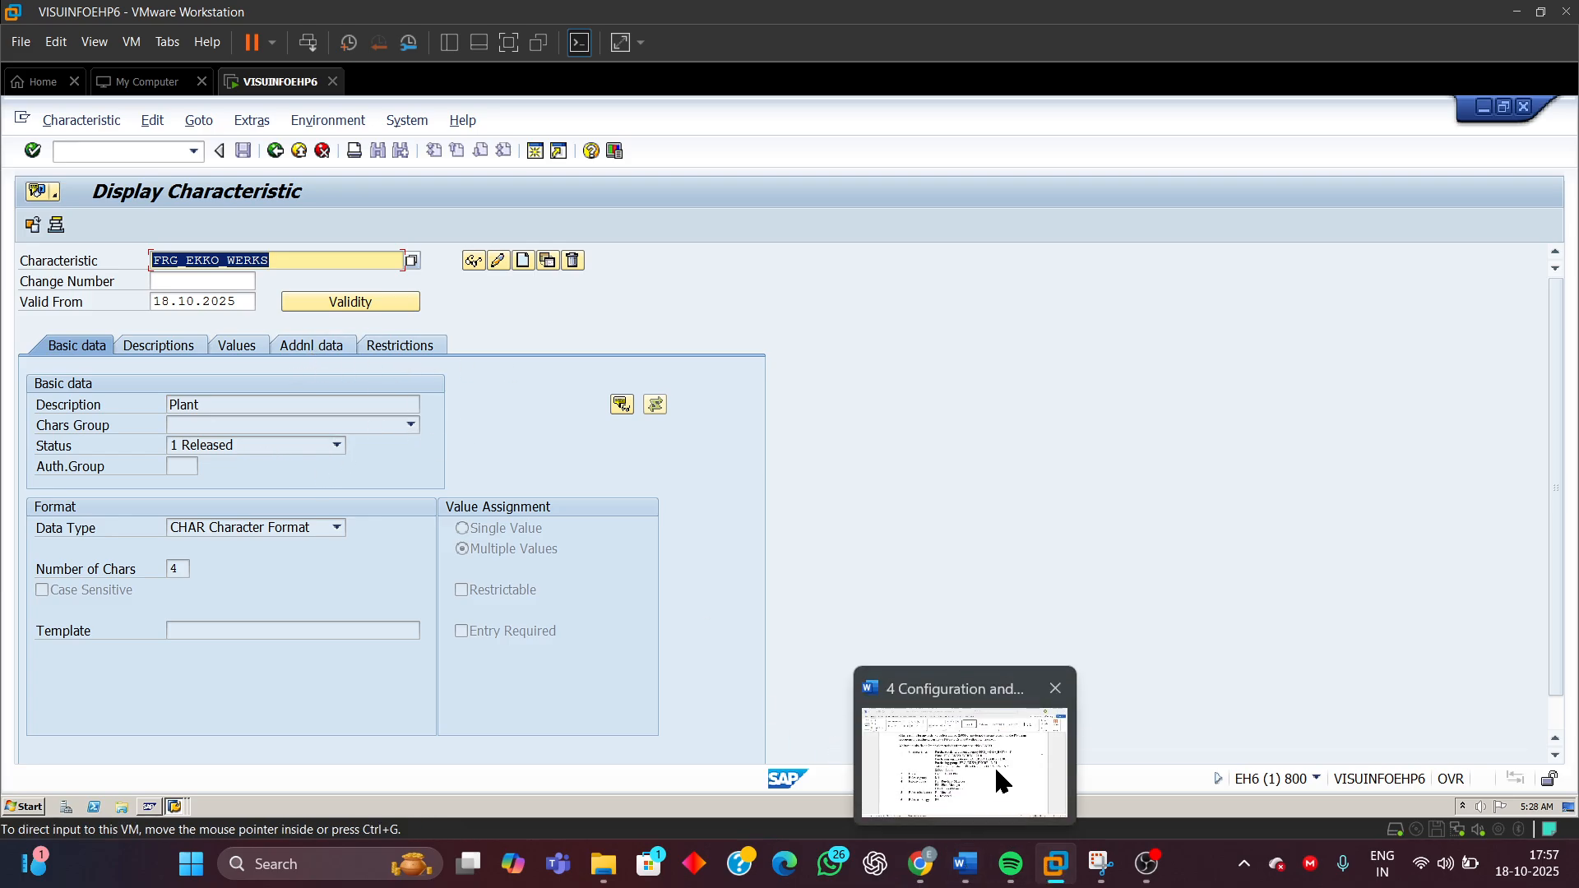
{"action": "left_click", "coordinate": [998, 783]}
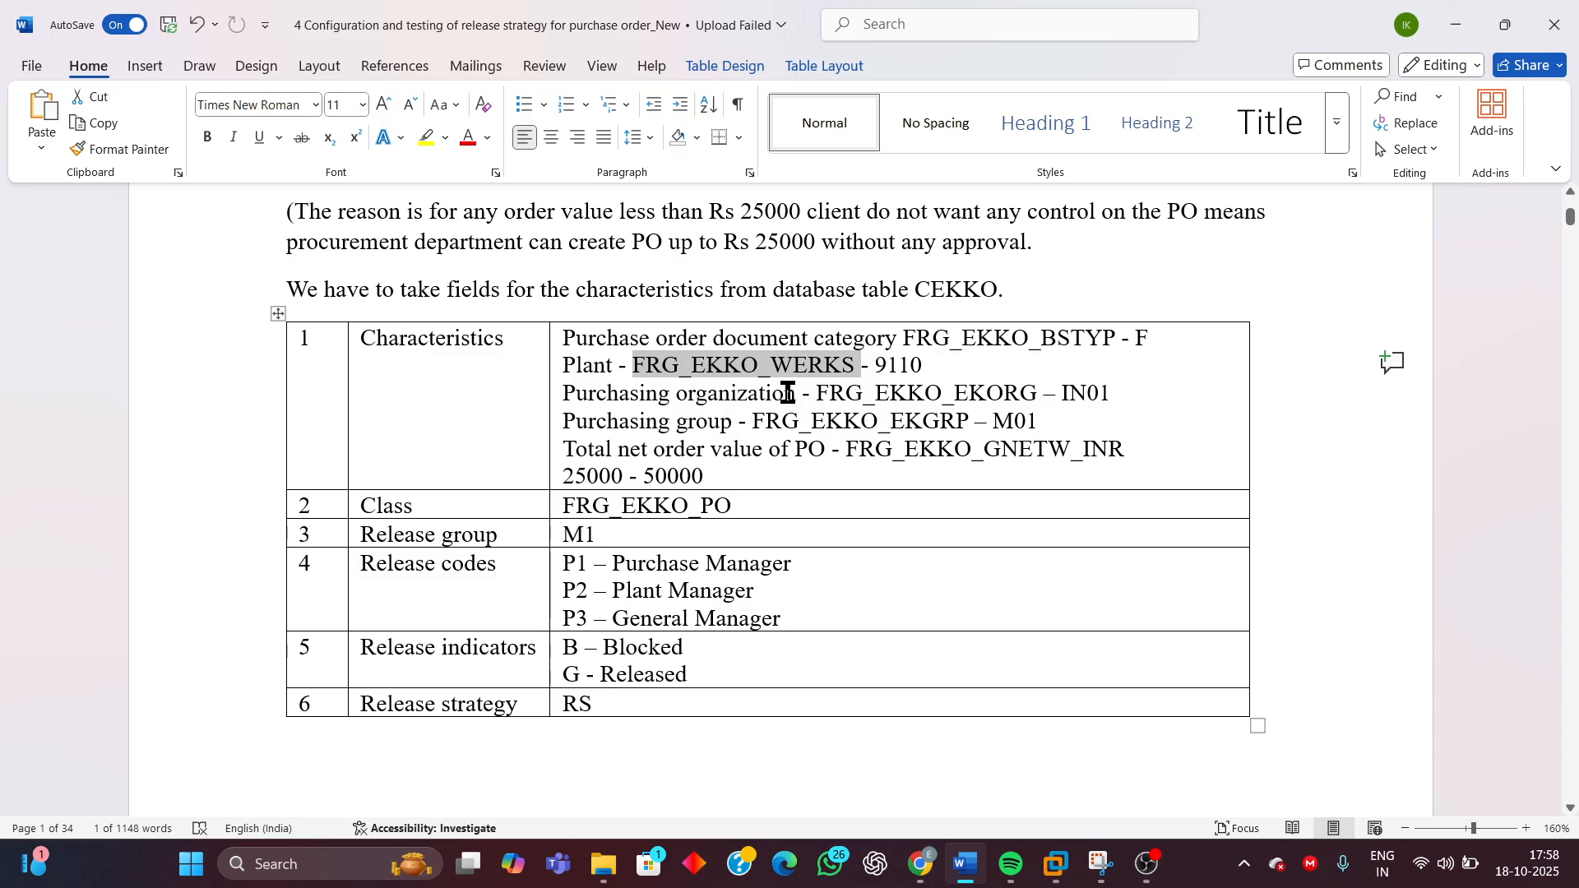
{"action": "left_click", "coordinate": [825, 393]}
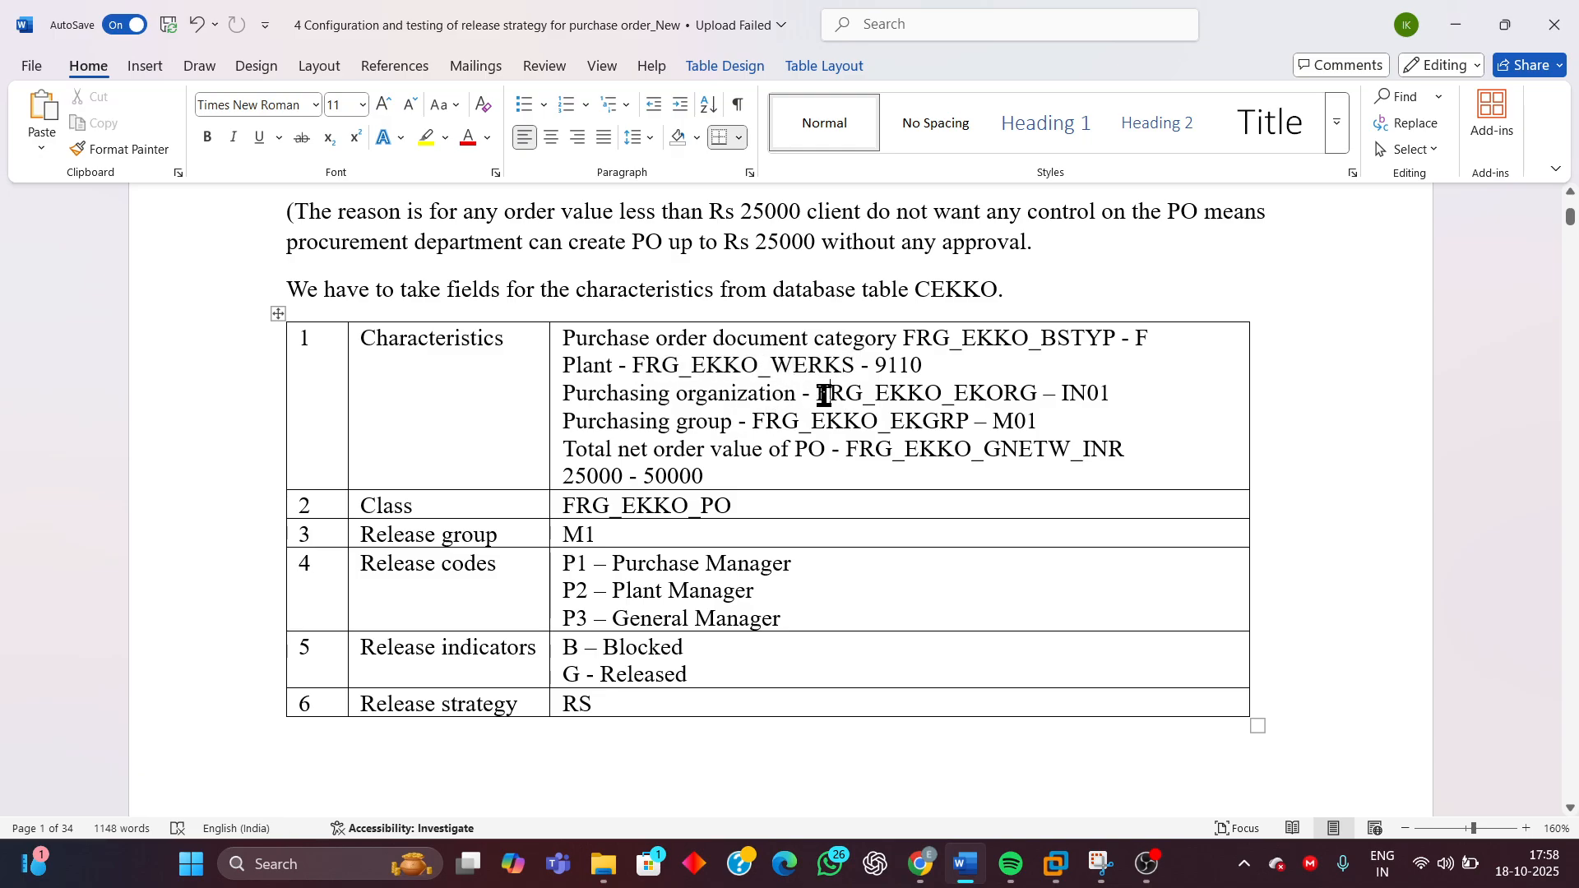
{"action": "left_click_drag", "start_coordinate": [825, 393], "coordinate": [993, 393]}
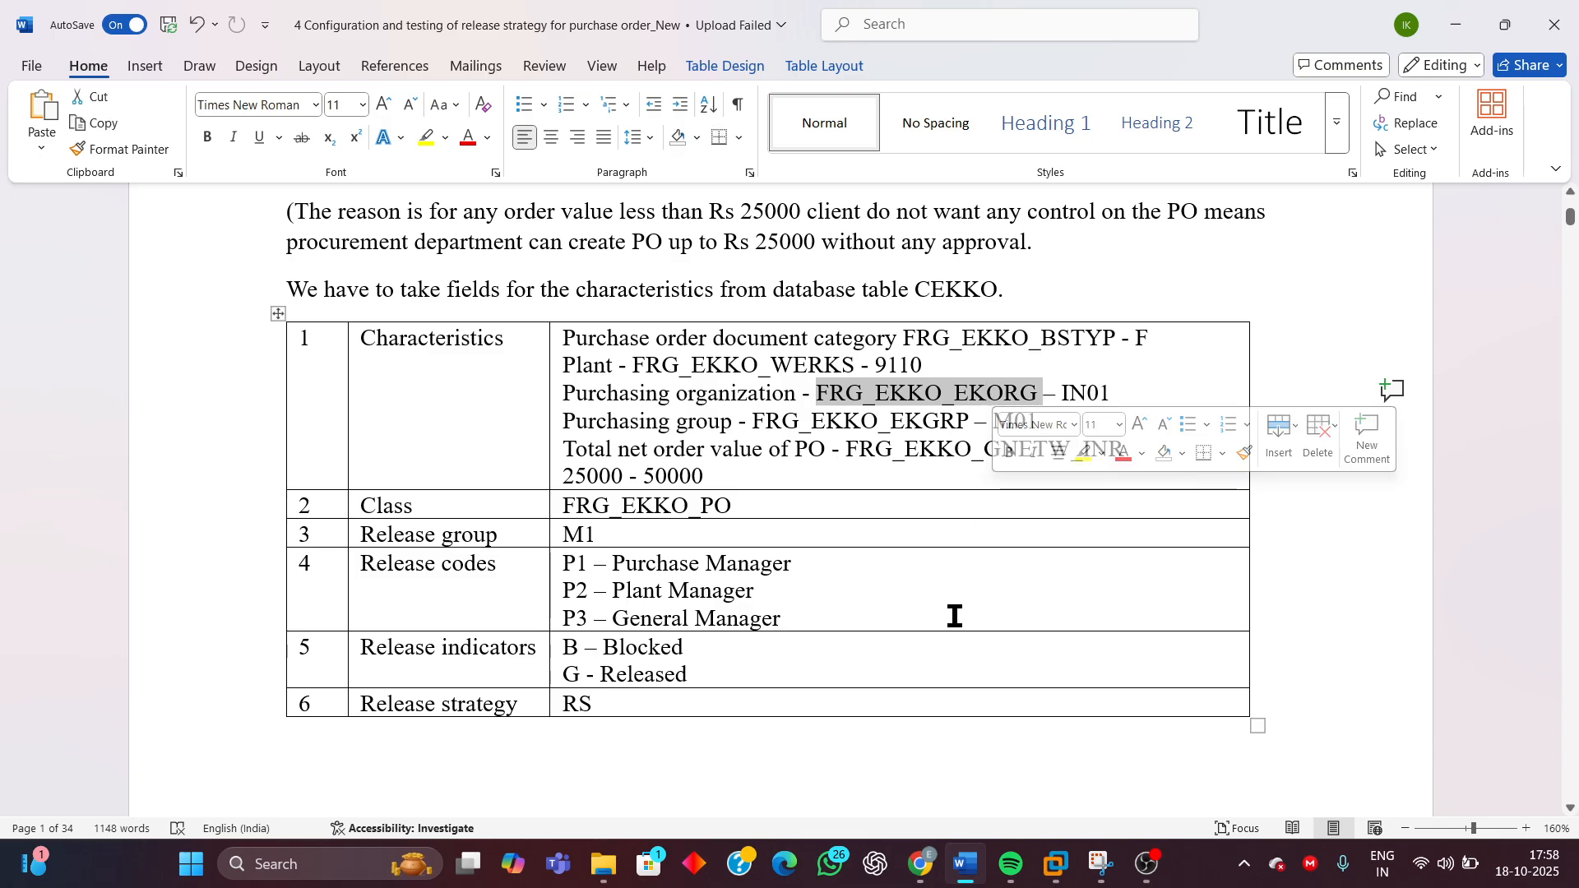
{"action": "left_click", "coordinate": [1056, 855]}
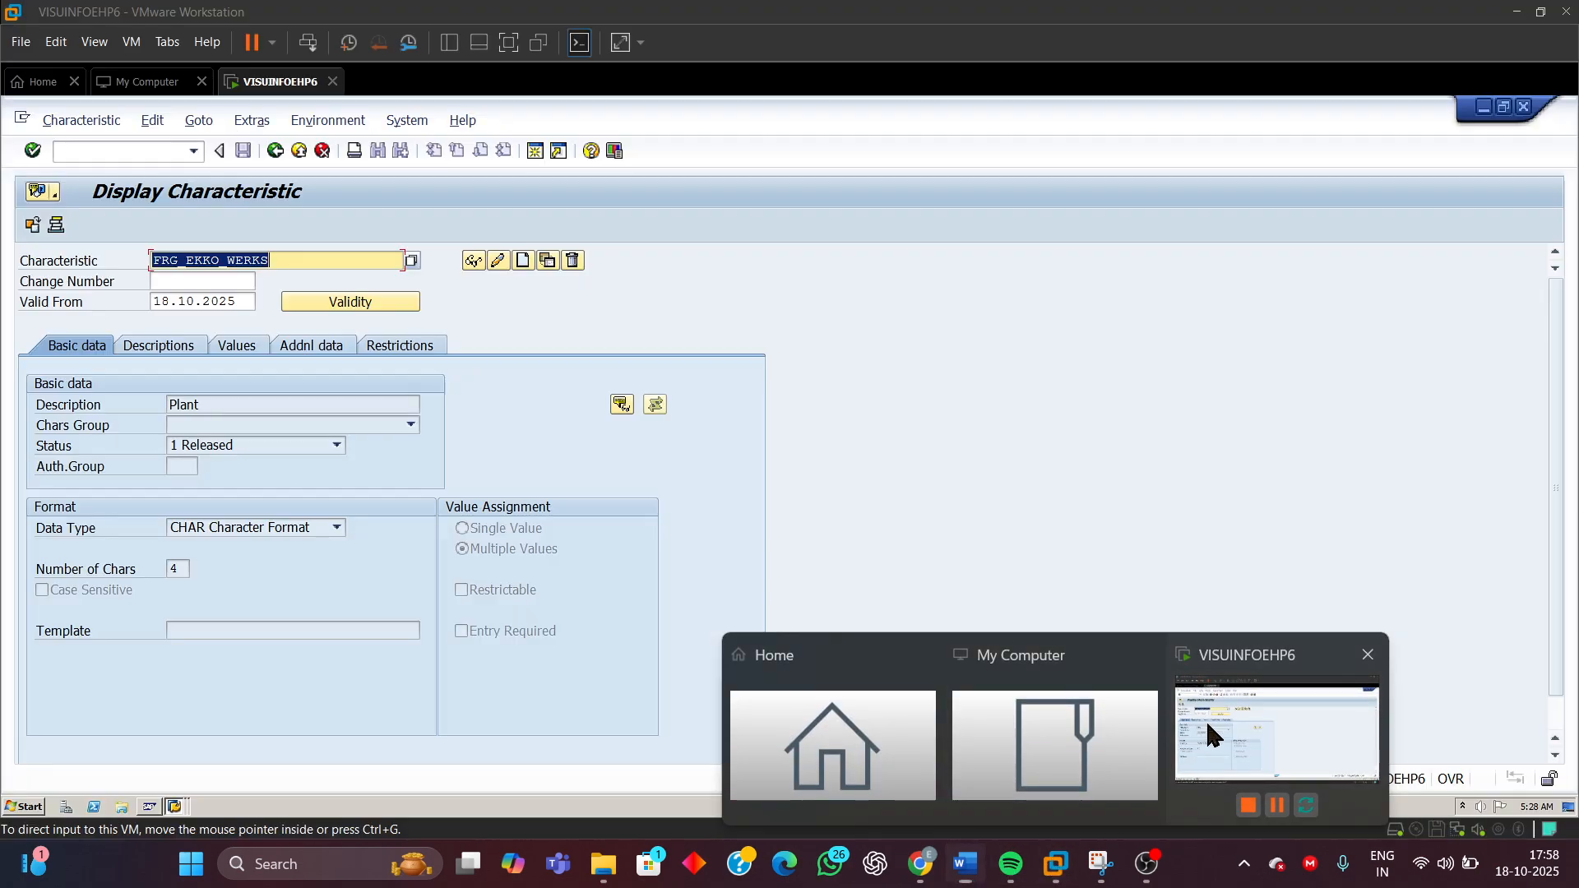
Display characteristic FRG_EKKO_EKORG and examine its description and CEKKO table field reference
{"action": "left_click", "coordinate": [276, 261]}
{"action": "key", "text": "BackSpace"}
{"action": "key", "text": "BackSpace"}
{"action": "key", "text": "BackSpace"}
{"action": "key", "text": "BackSpace"}
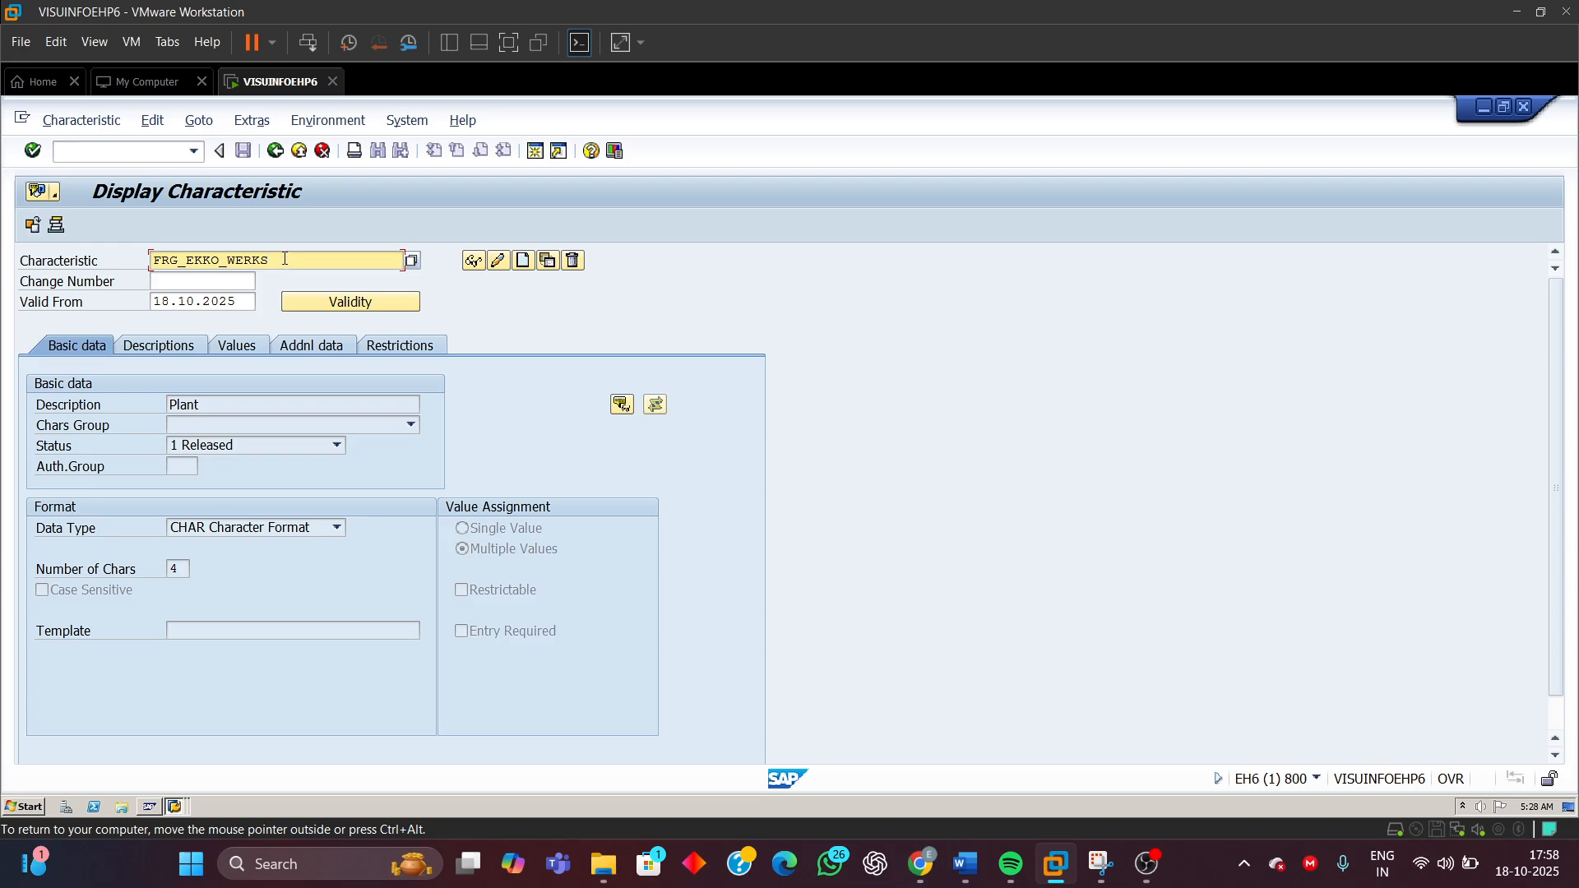
{"action": "key", "text": "BackSpace"}
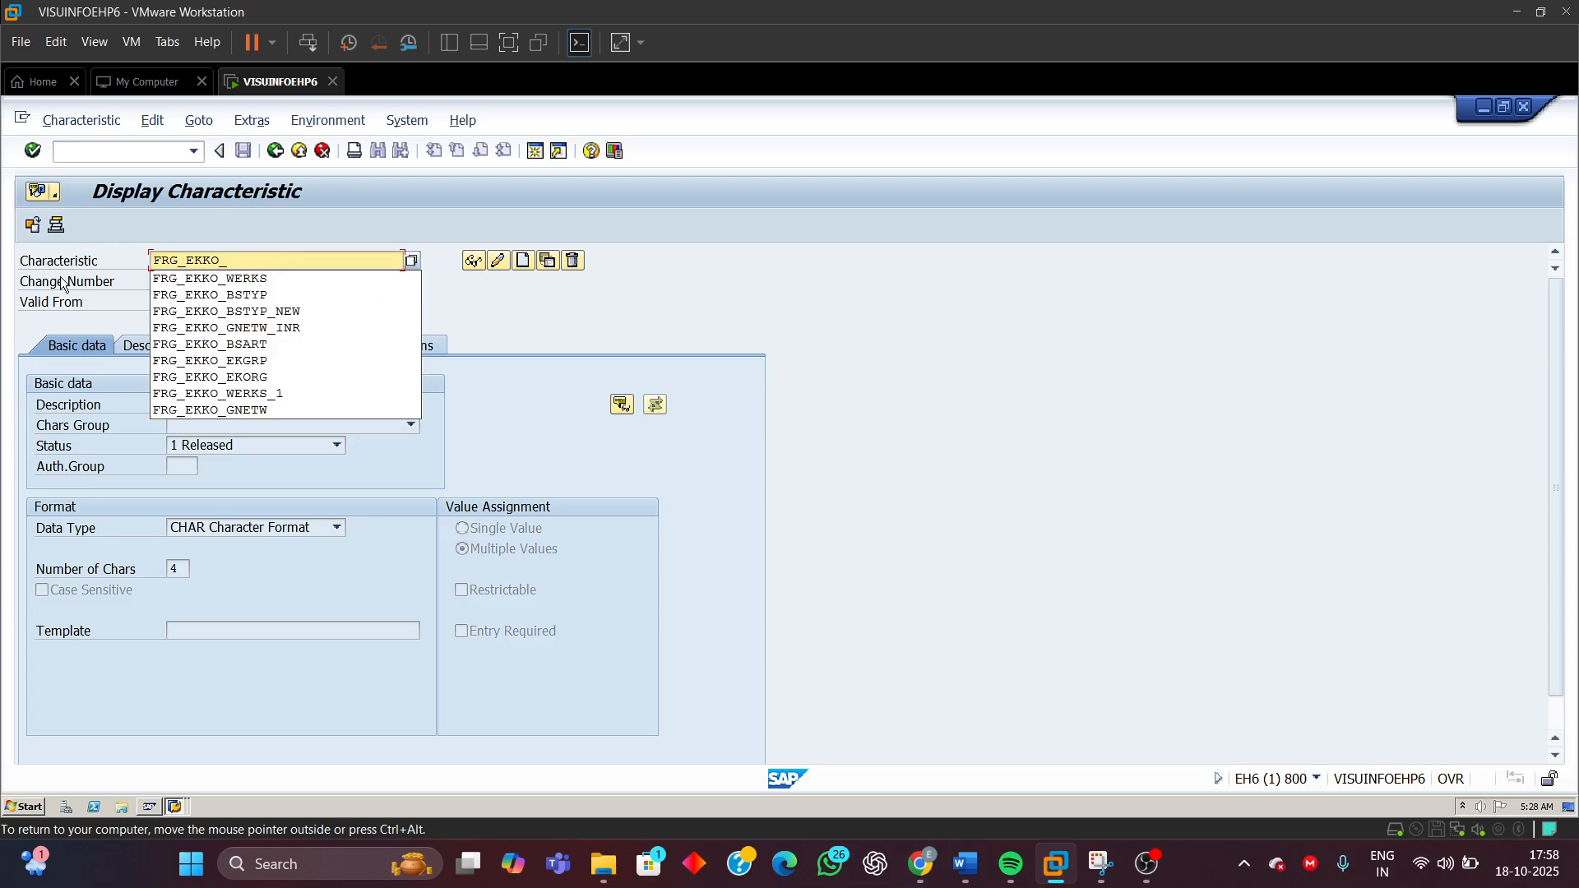
{"action": "left_click", "coordinate": [247, 377]}
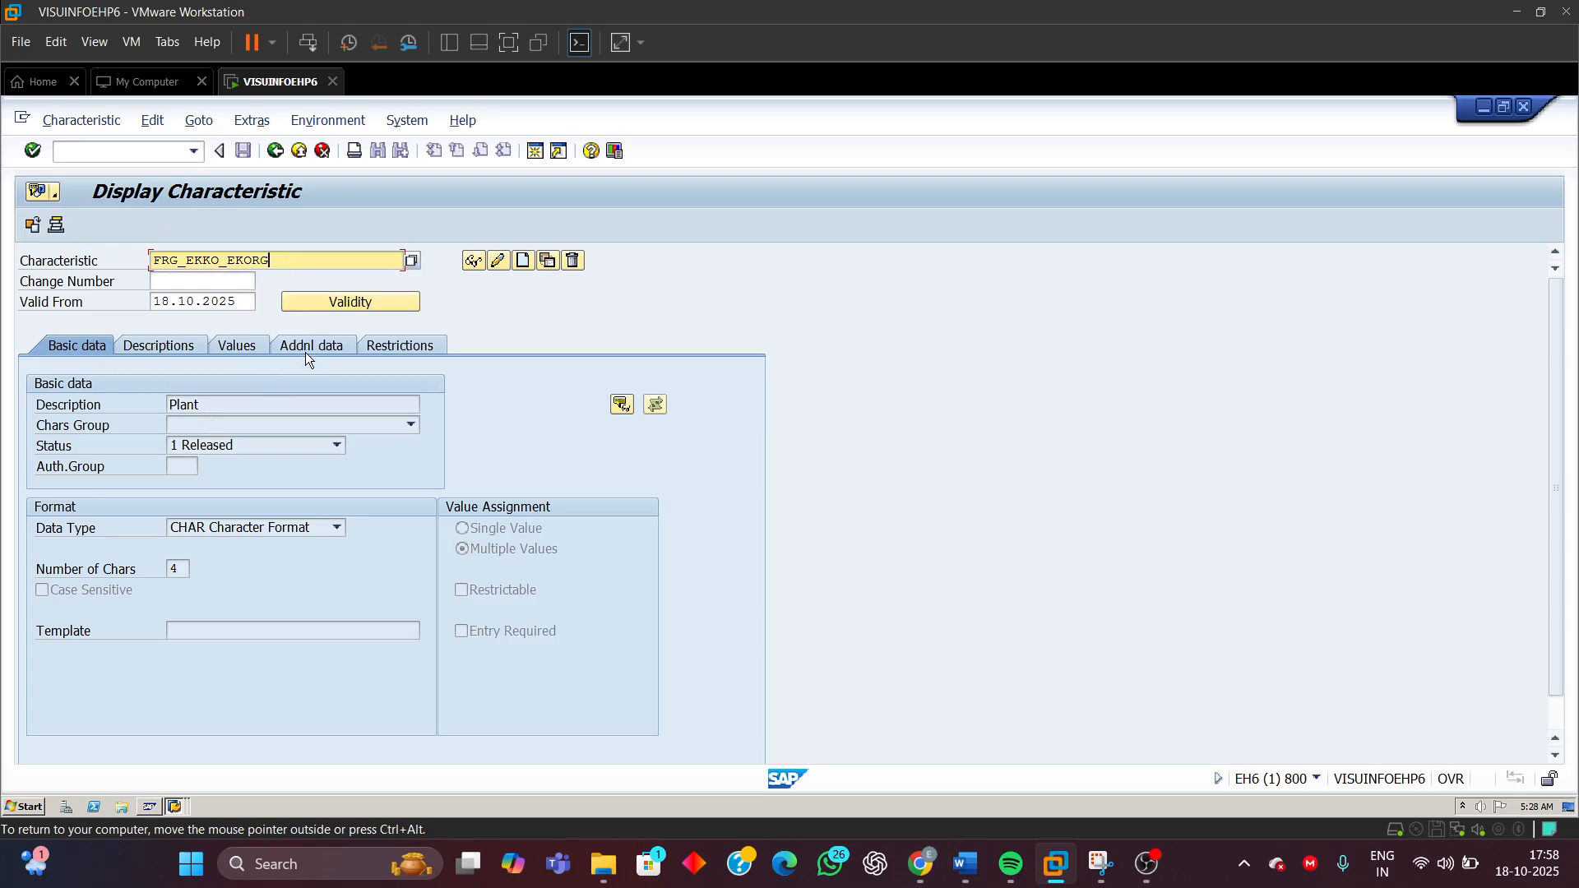
{"action": "left_click", "coordinate": [472, 261]}
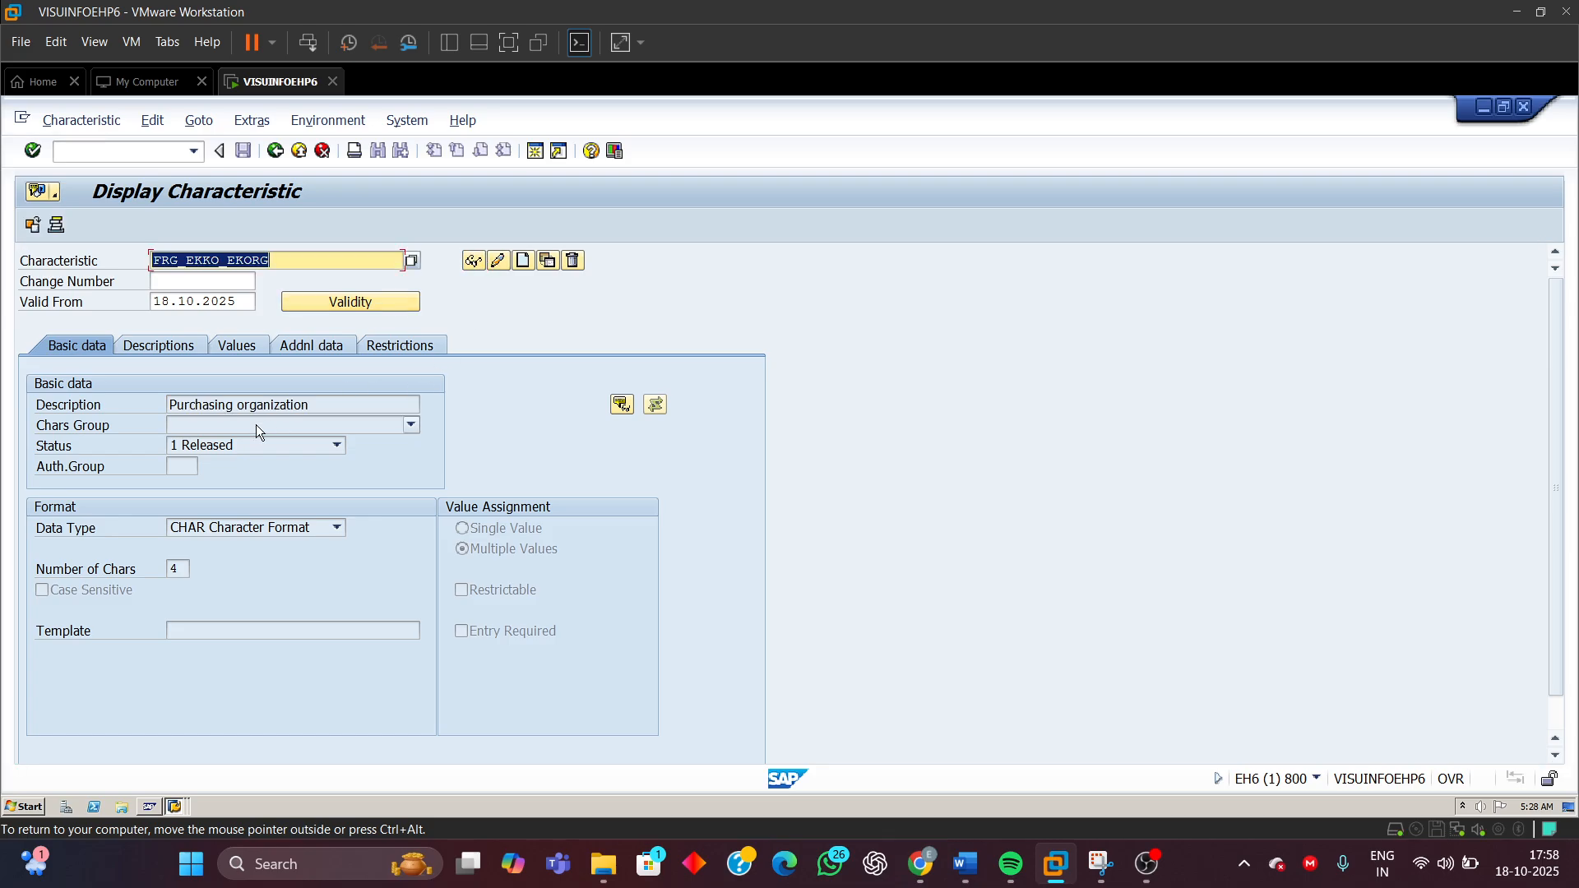
{"action": "left_click", "coordinate": [302, 346]}
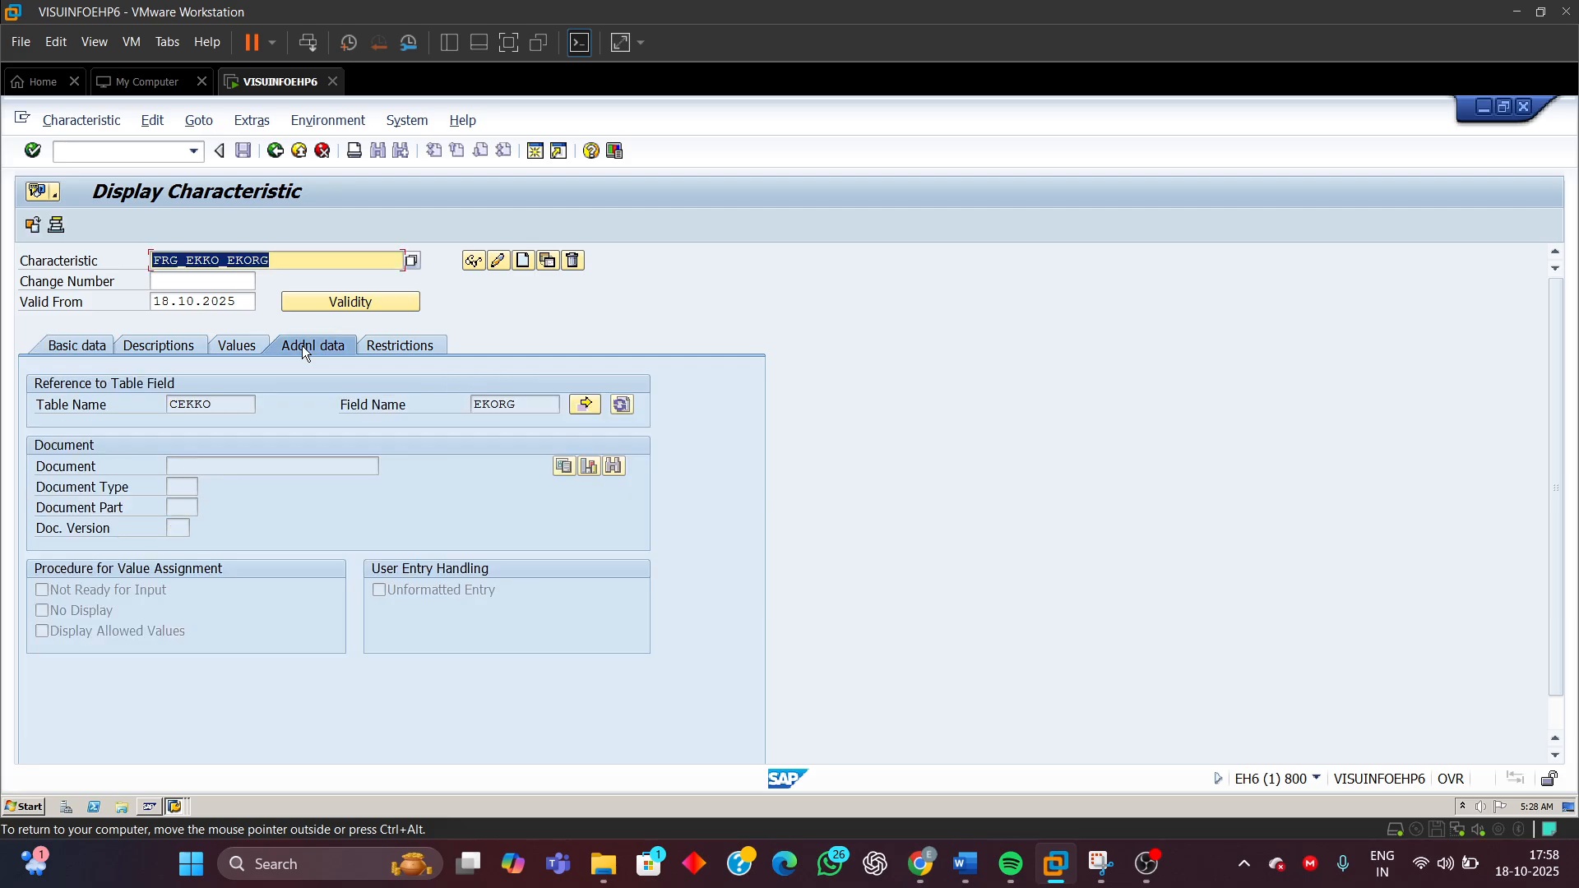
{"action": "left_click", "coordinate": [277, 260]}
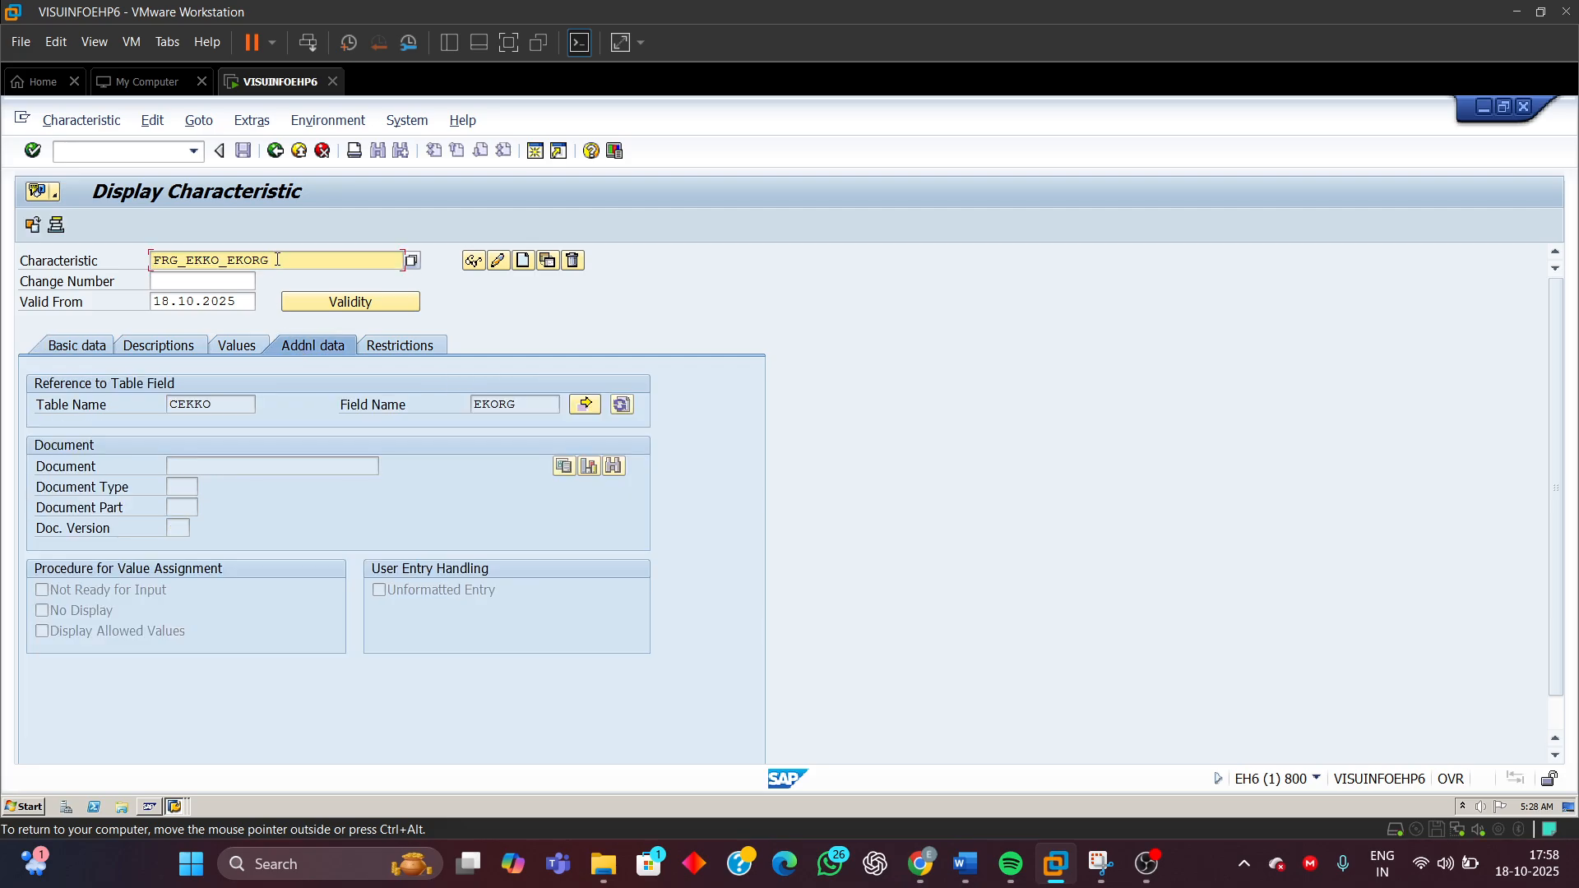
{"action": "left_click_drag", "start_coordinate": [277, 260], "coordinate": [35, 264]}
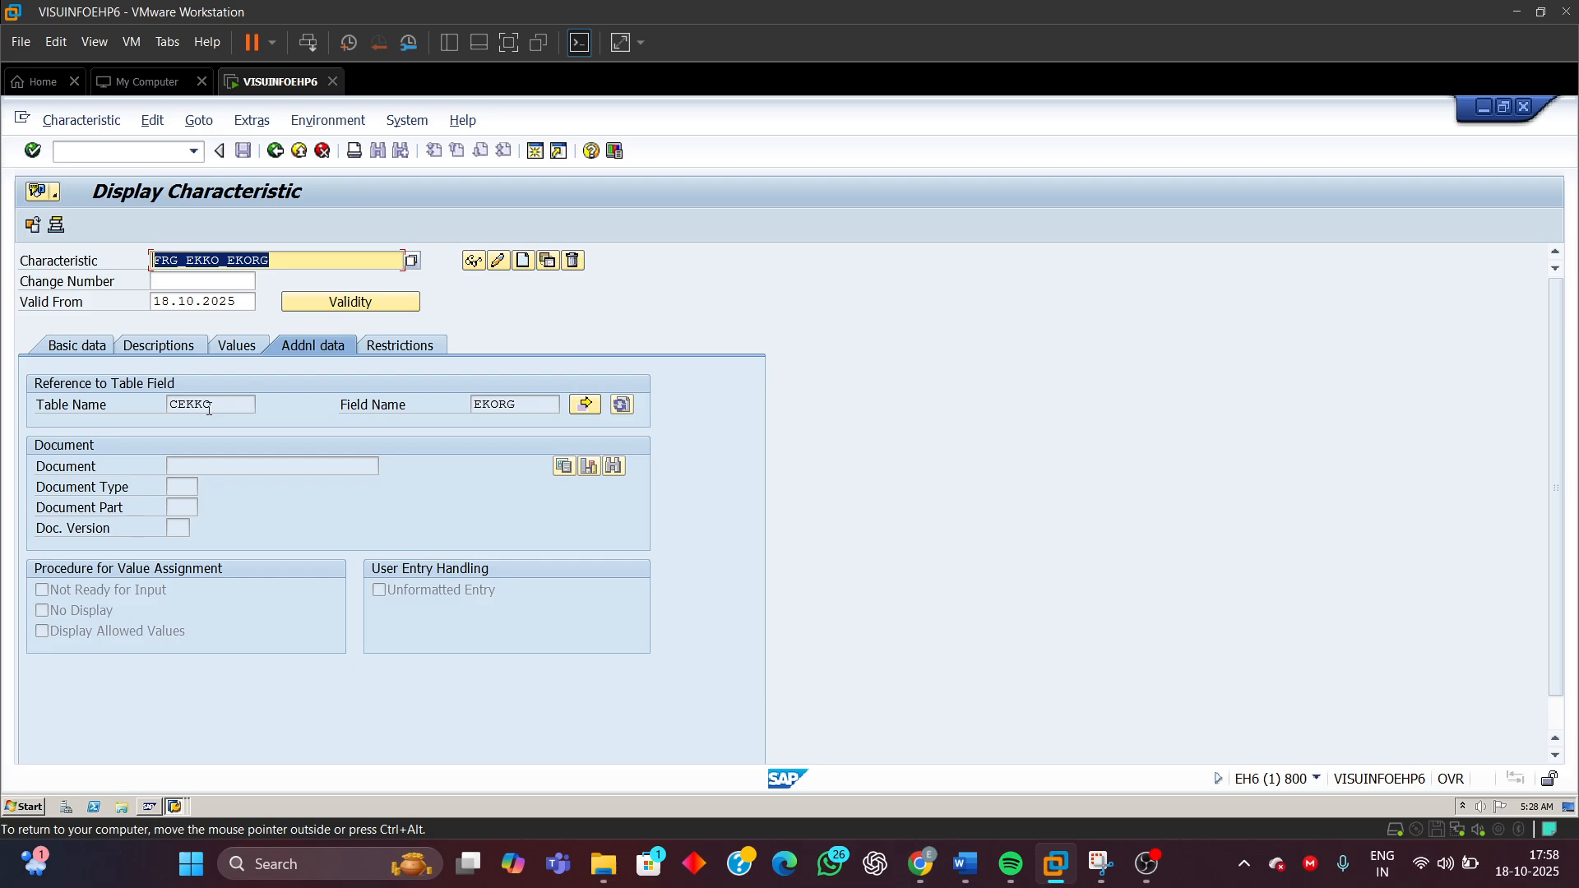
{"action": "left_click_drag", "start_coordinate": [212, 404], "coordinate": [169, 404]}
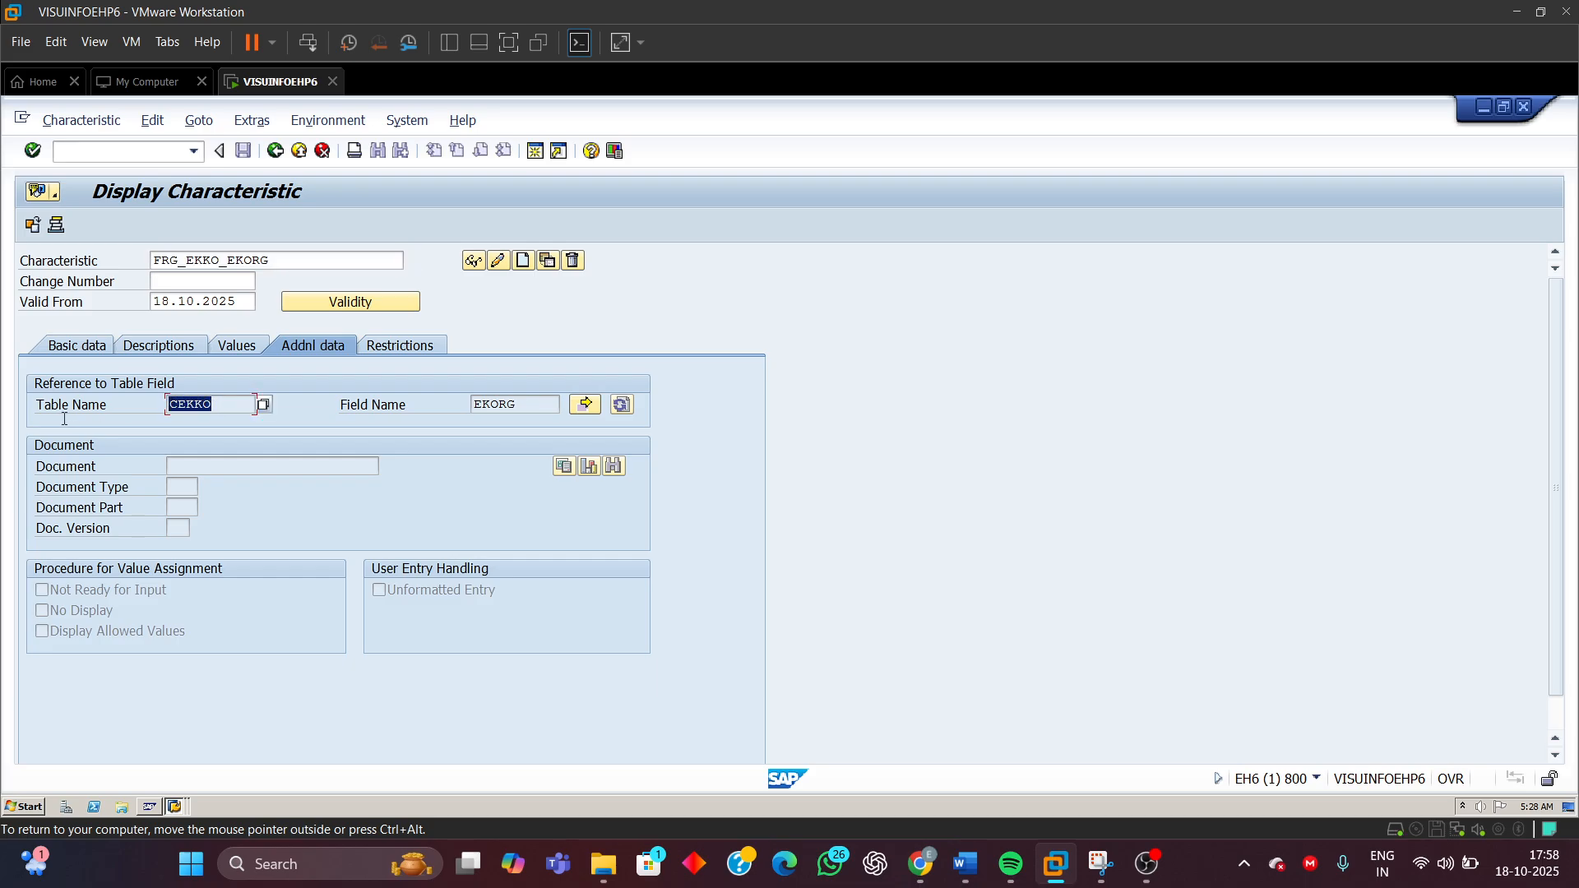
{"action": "left_click_drag", "start_coordinate": [513, 407], "coordinate": [473, 405]}
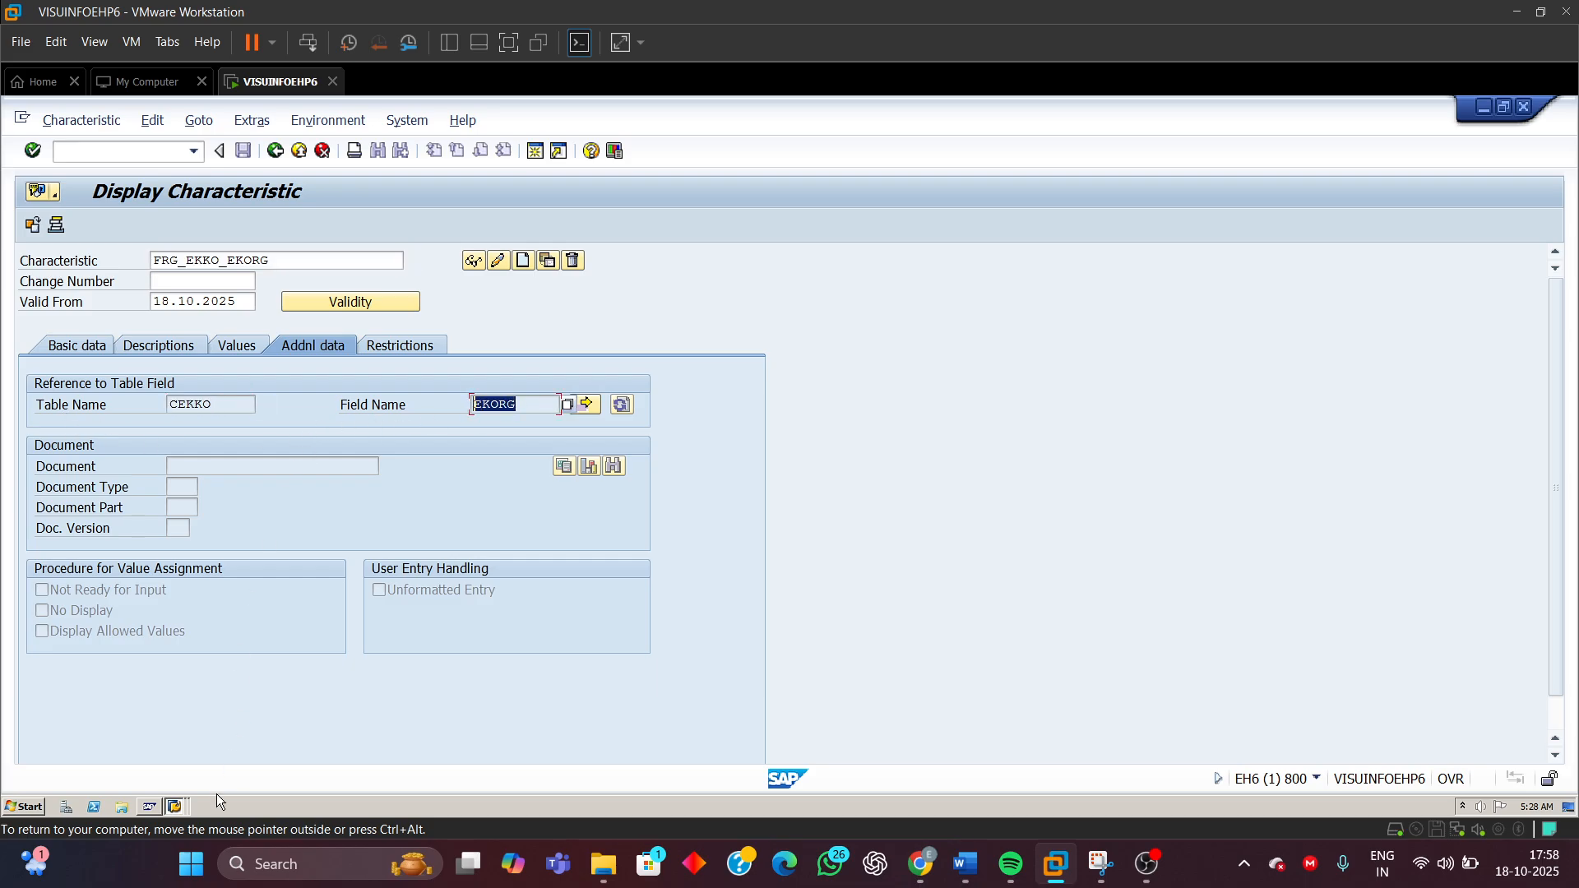
Switch to the CEKKO structure display and locate the EKORG purchasing organization component
{"action": "left_click", "coordinate": [175, 808]}
{"action": "left_click", "coordinate": [174, 778]}
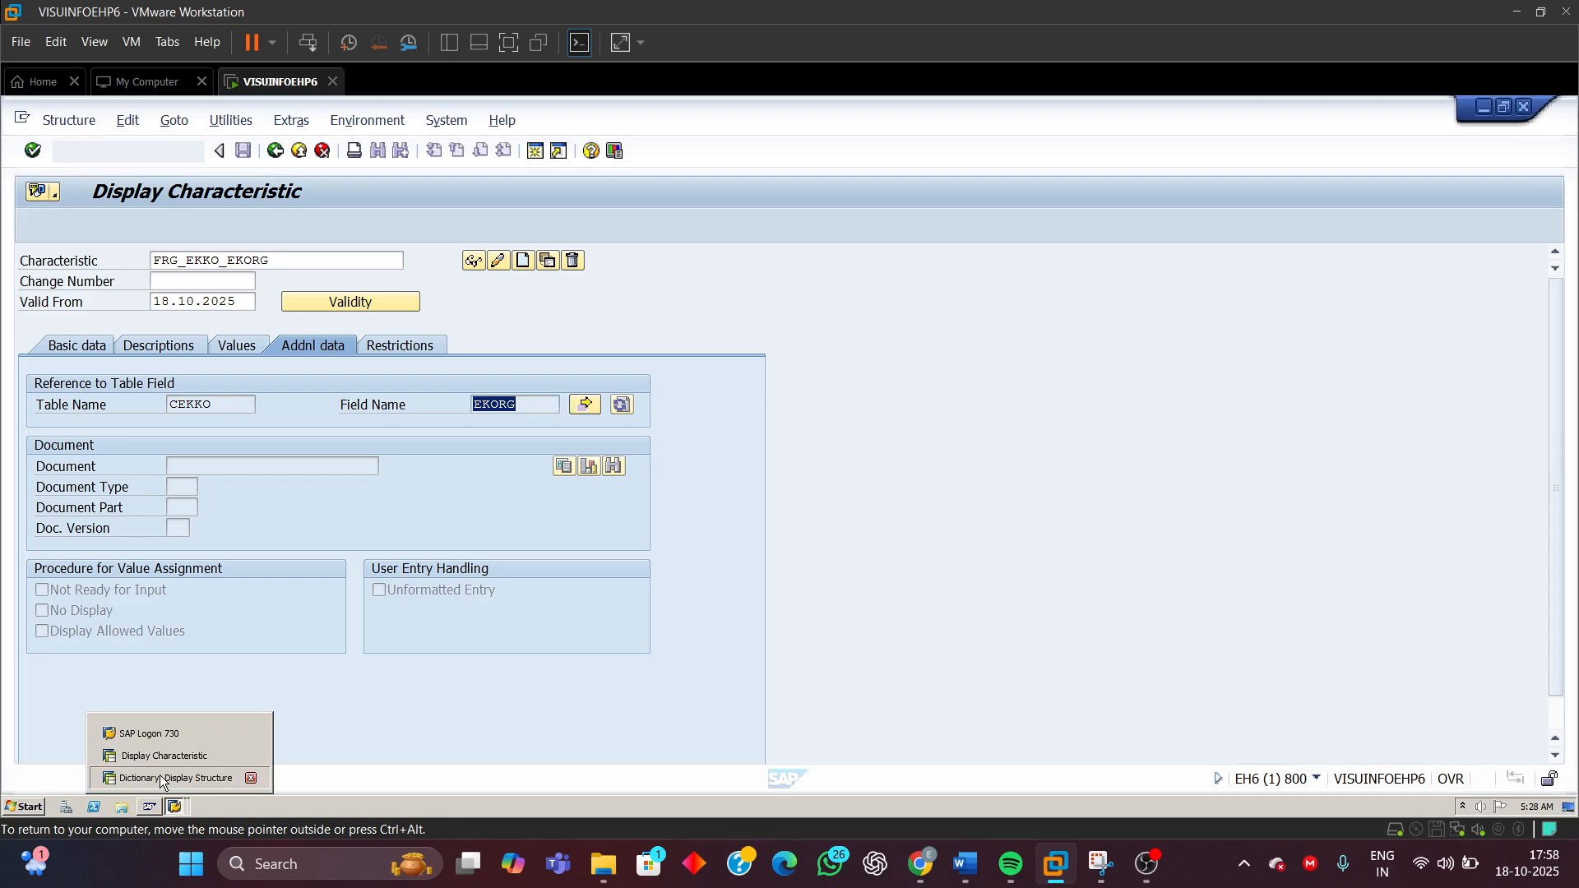
{"action": "left_click", "coordinate": [33, 525]}
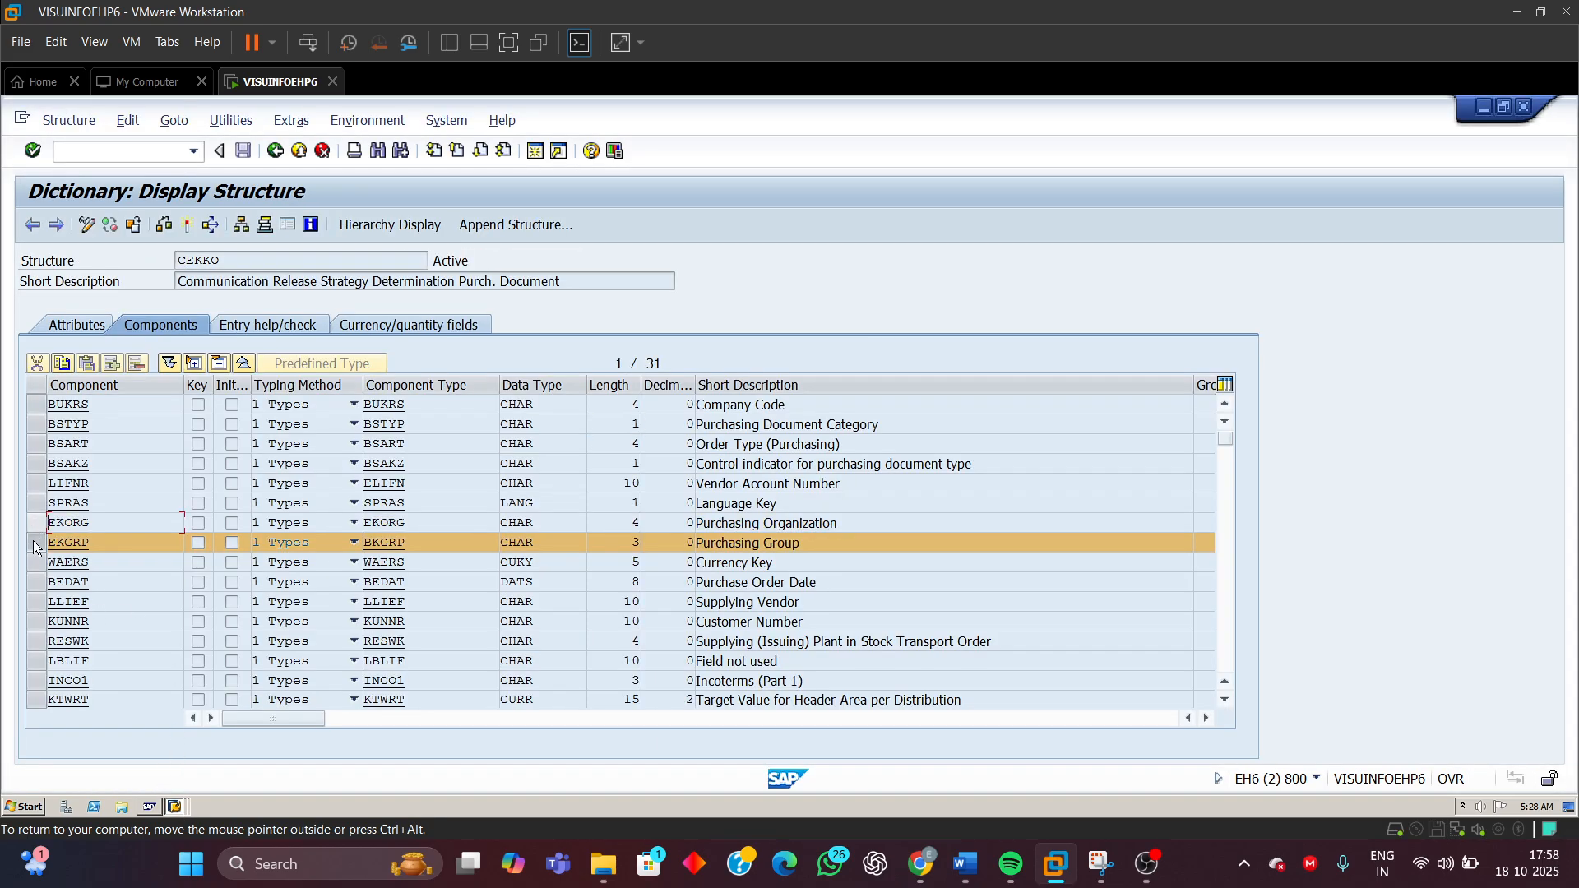
{"action": "left_click", "coordinate": [32, 543]}
{"action": "left_click", "coordinate": [35, 525]}
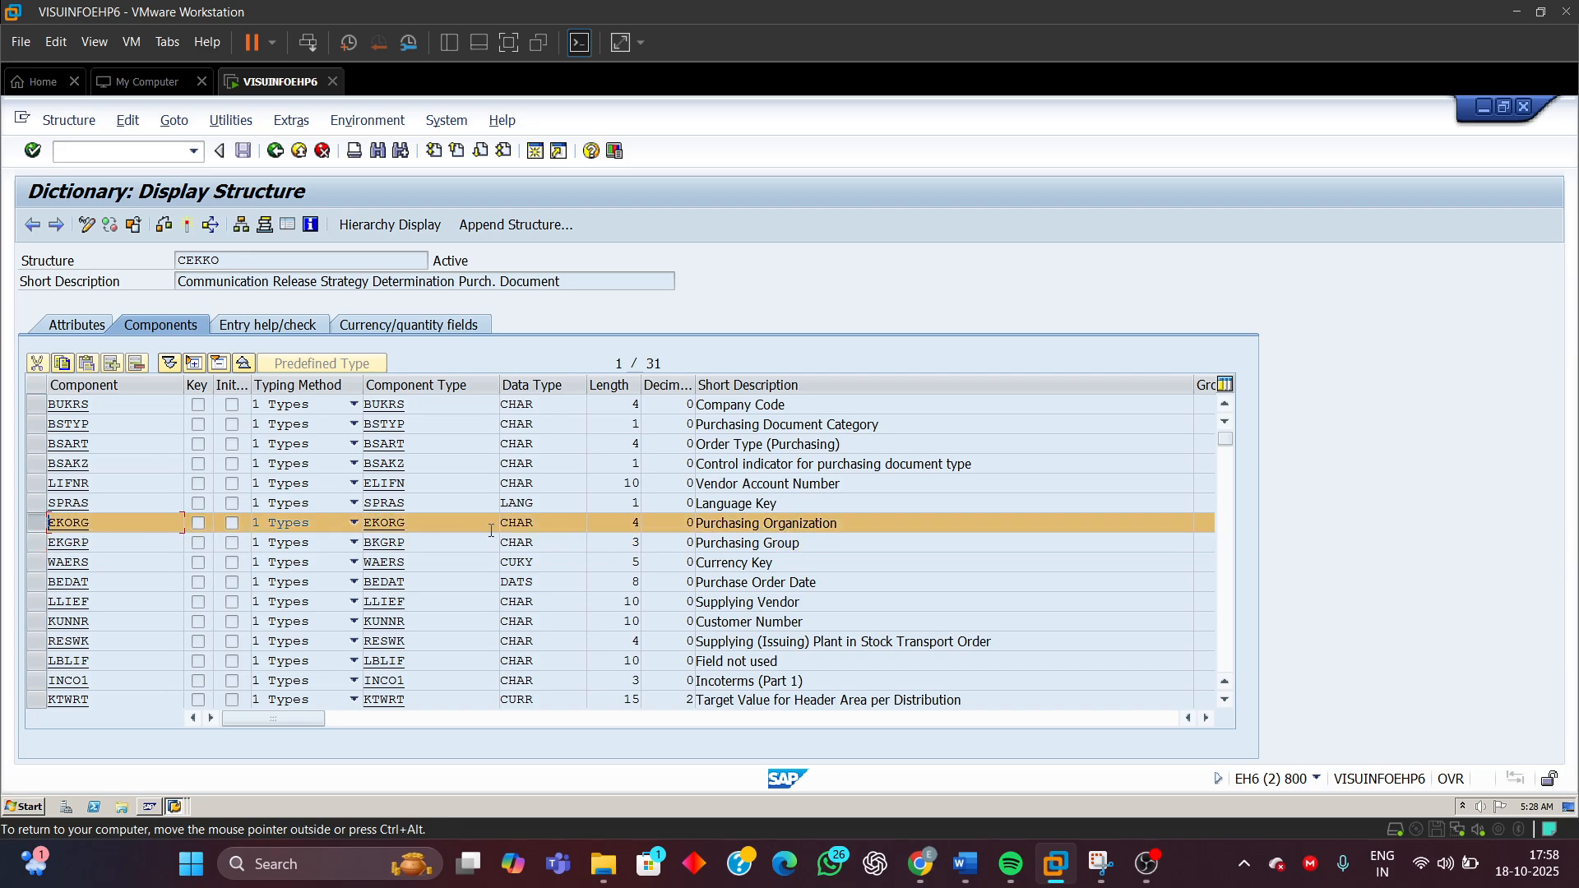
{"action": "left_click", "coordinate": [175, 806]}
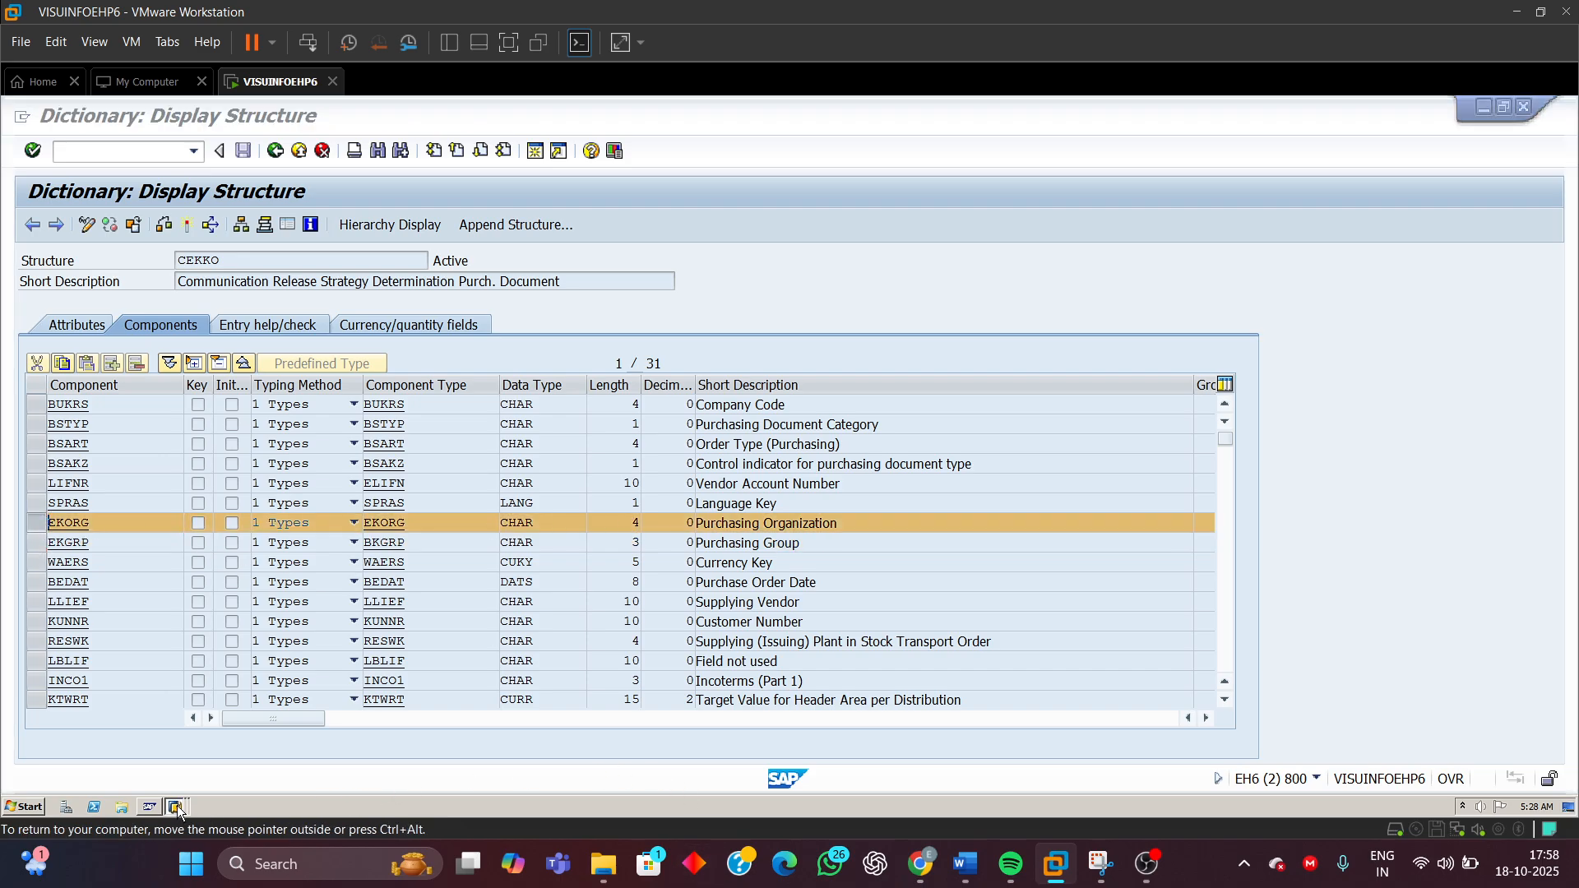
{"action": "left_click", "coordinate": [549, 532]}
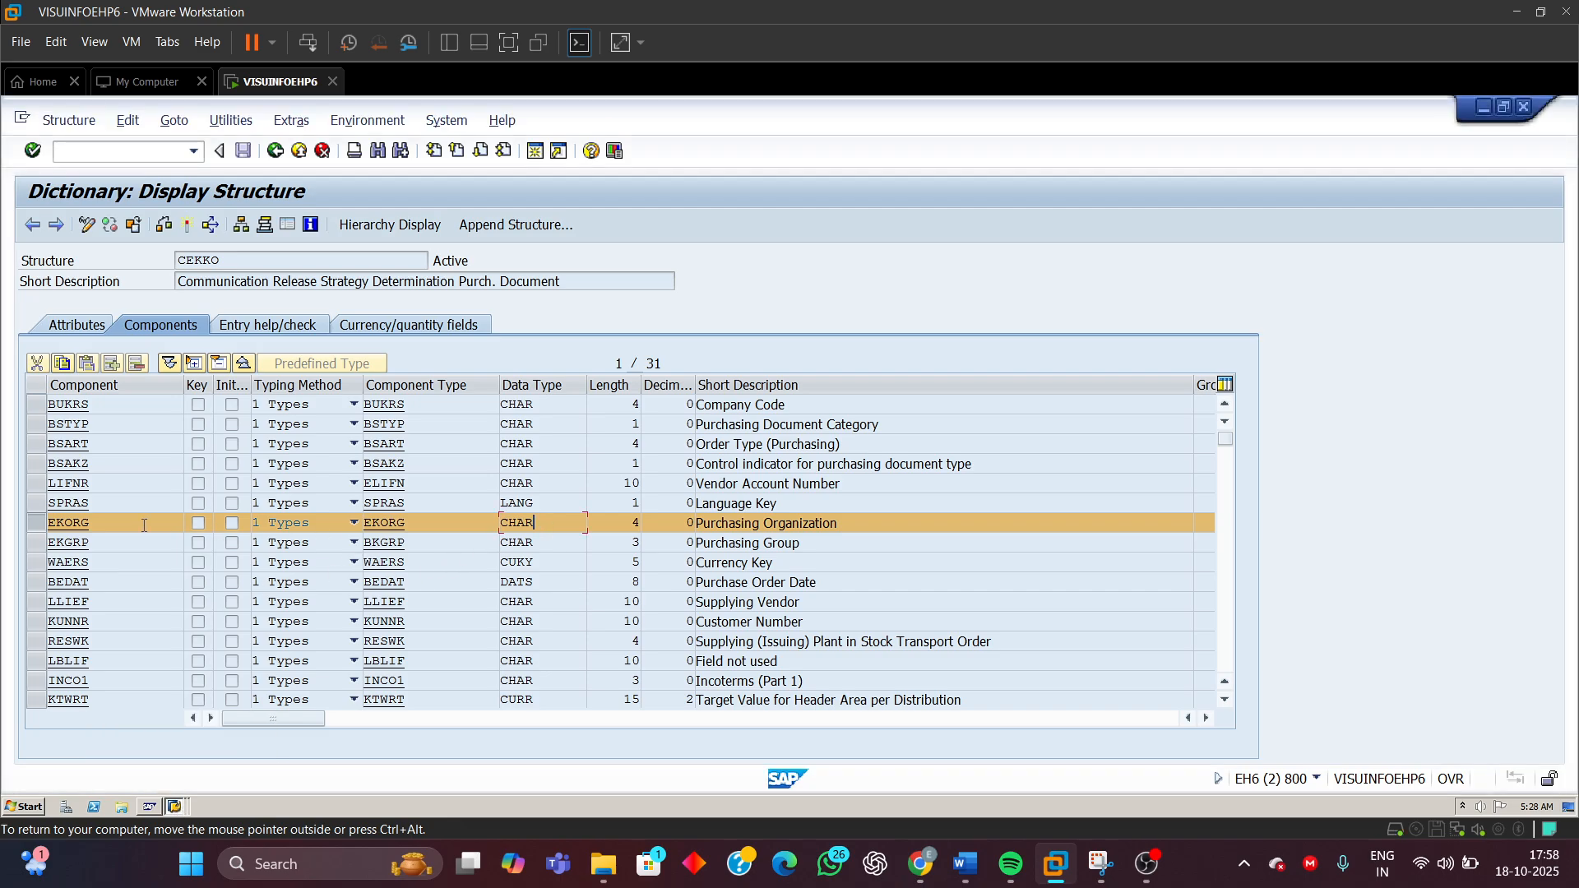
Examine the EKORG component's data type, length and short description in the CEKKO structure
{"action": "left_click", "coordinate": [59, 526]}
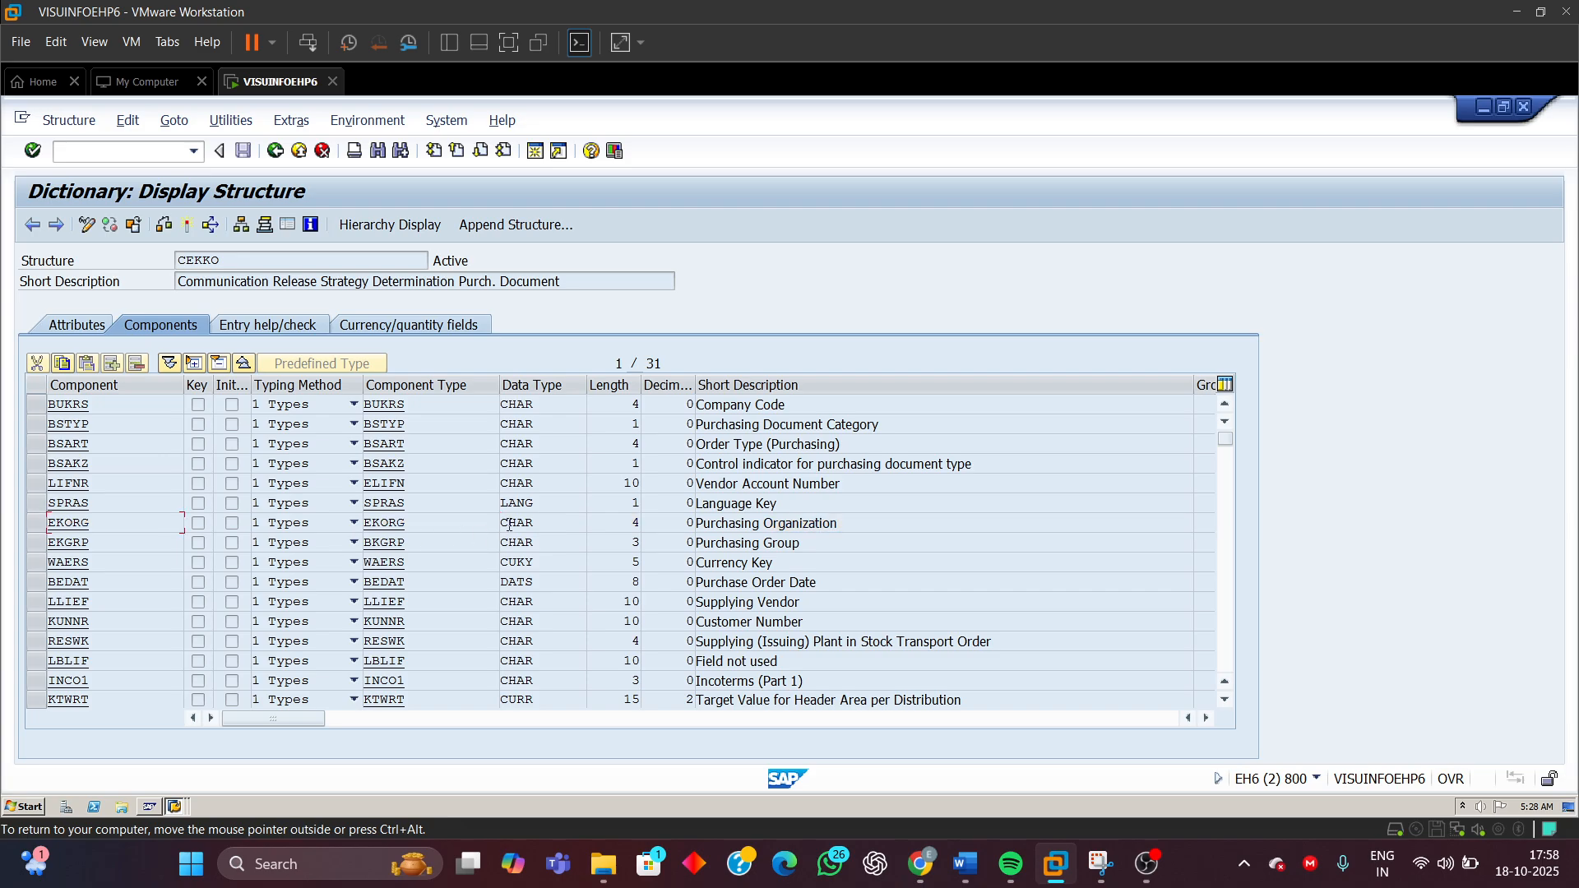
{"action": "double_click", "coordinate": [540, 525]}
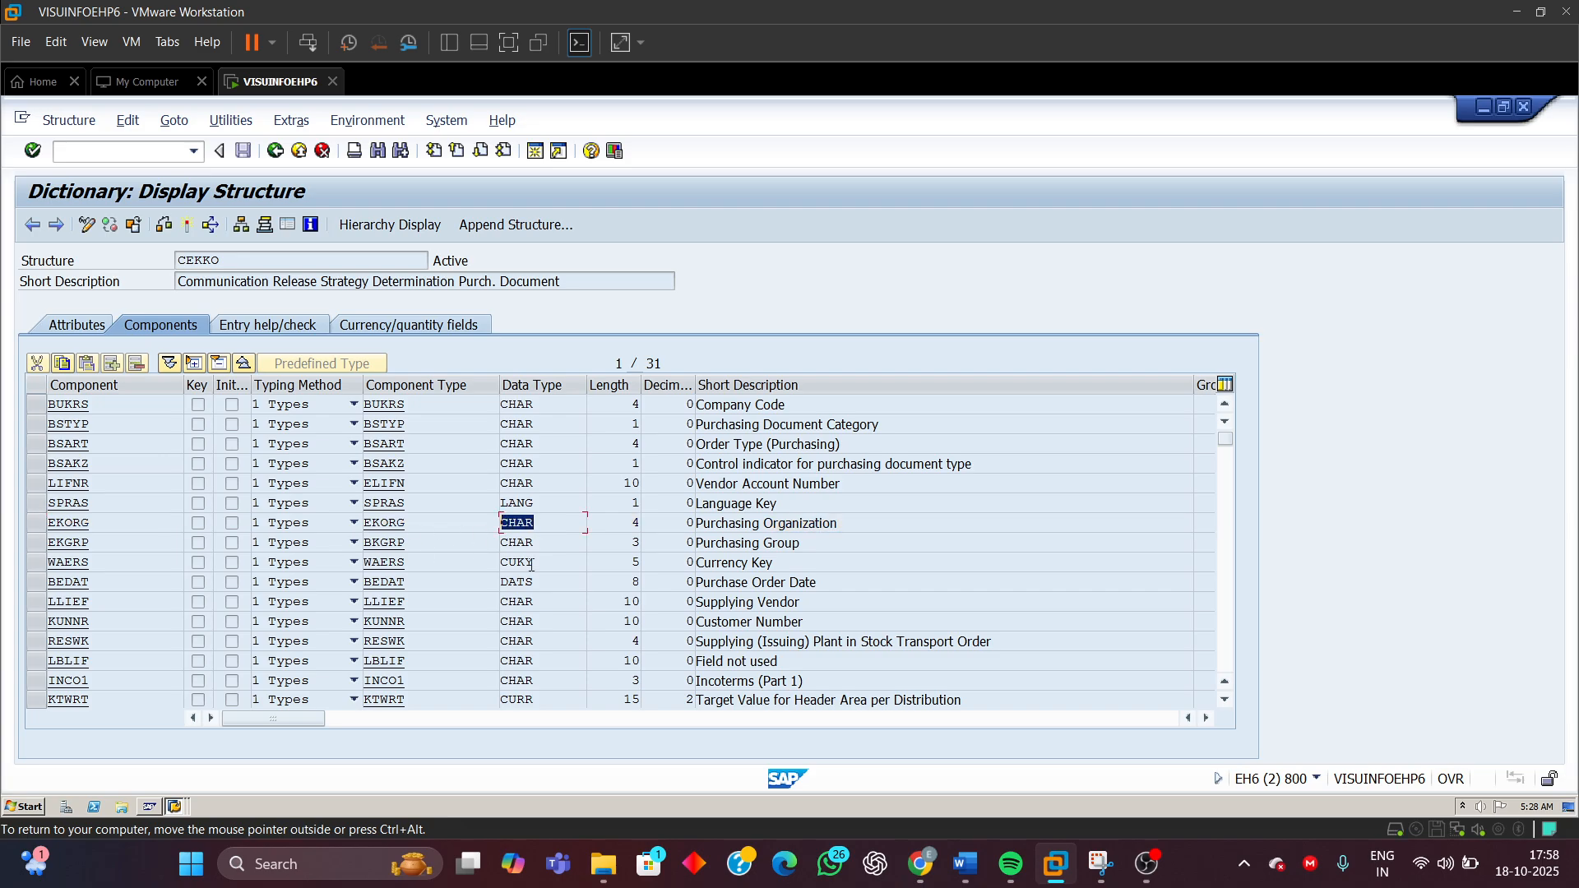
{"action": "double_click", "coordinate": [635, 523]}
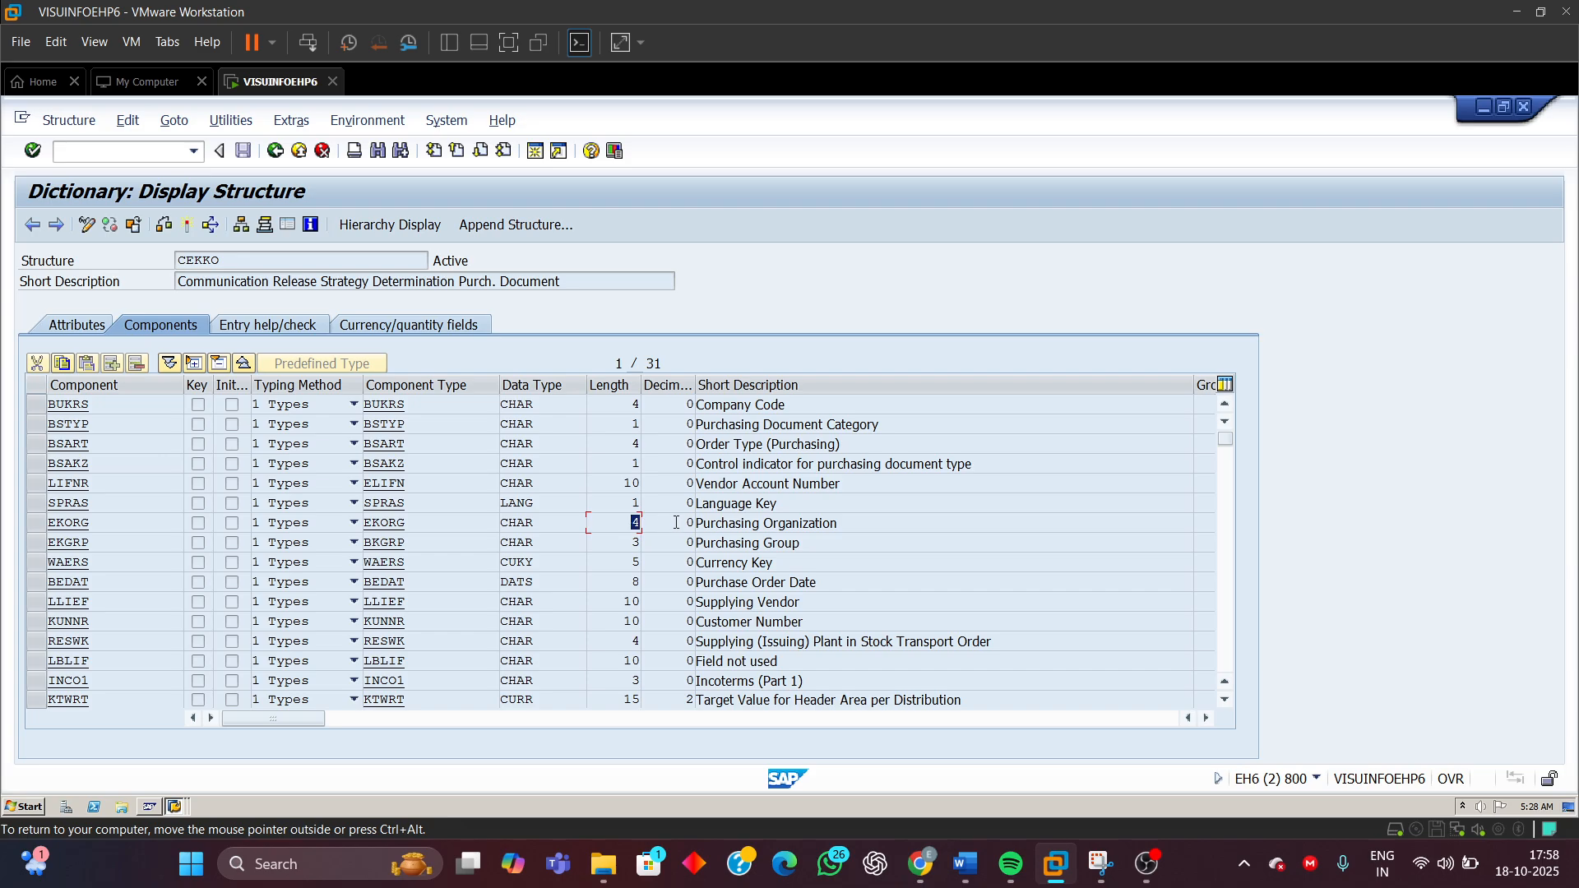
{"action": "double_click", "coordinate": [847, 524]}
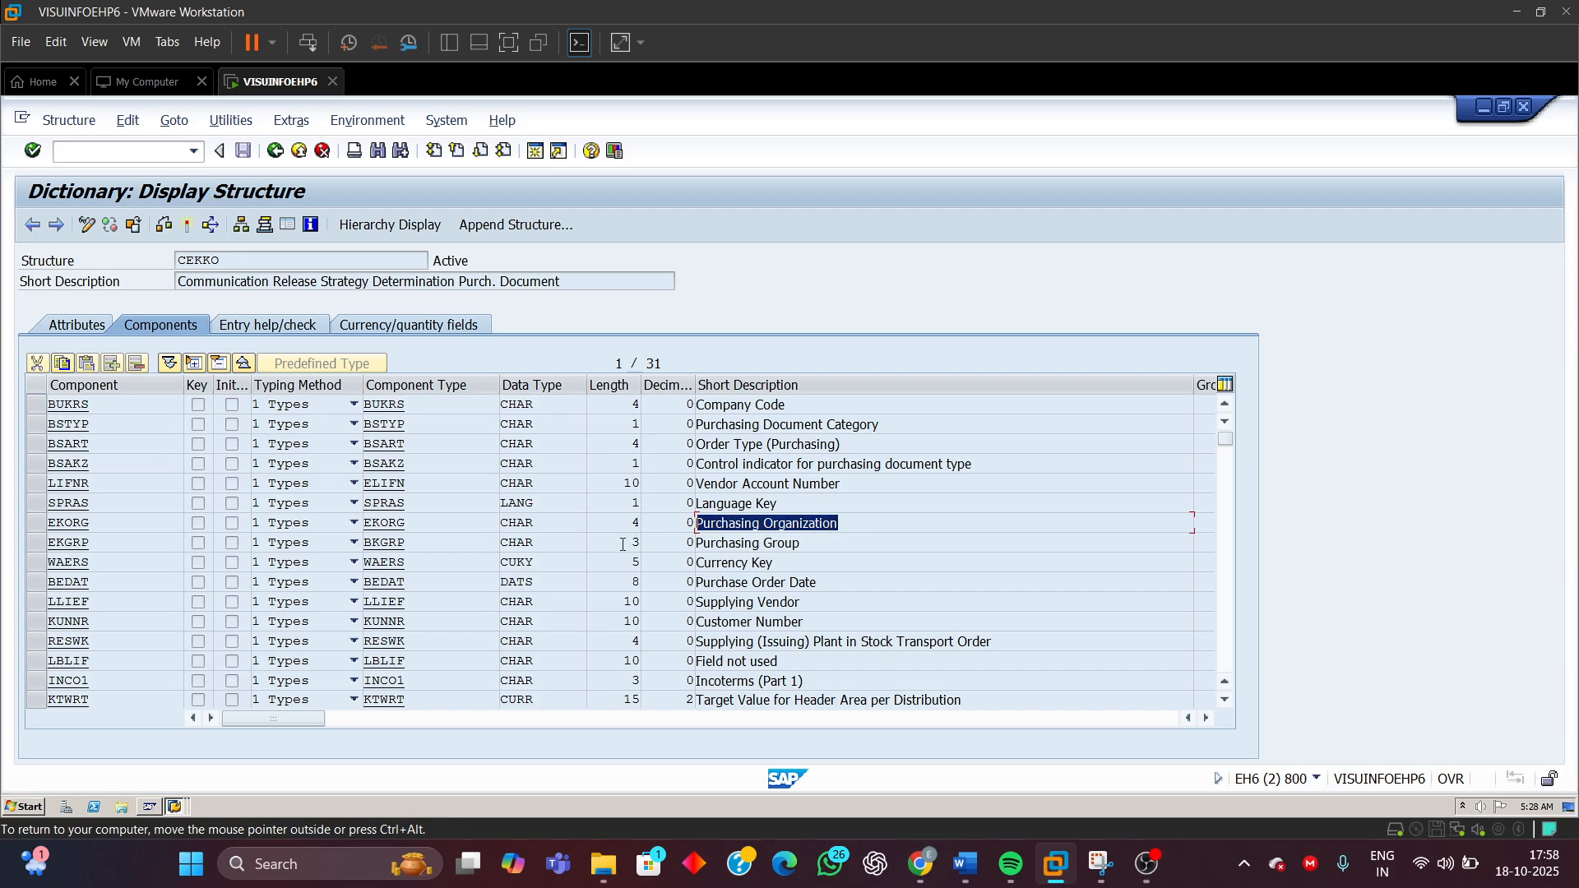
Return to characteristic FRG_EKKO_EKORG and review its basic data, restrictions, language descriptions and allowed values
{"action": "left_click", "coordinate": [175, 814]}
{"action": "left_click", "coordinate": [174, 756]}
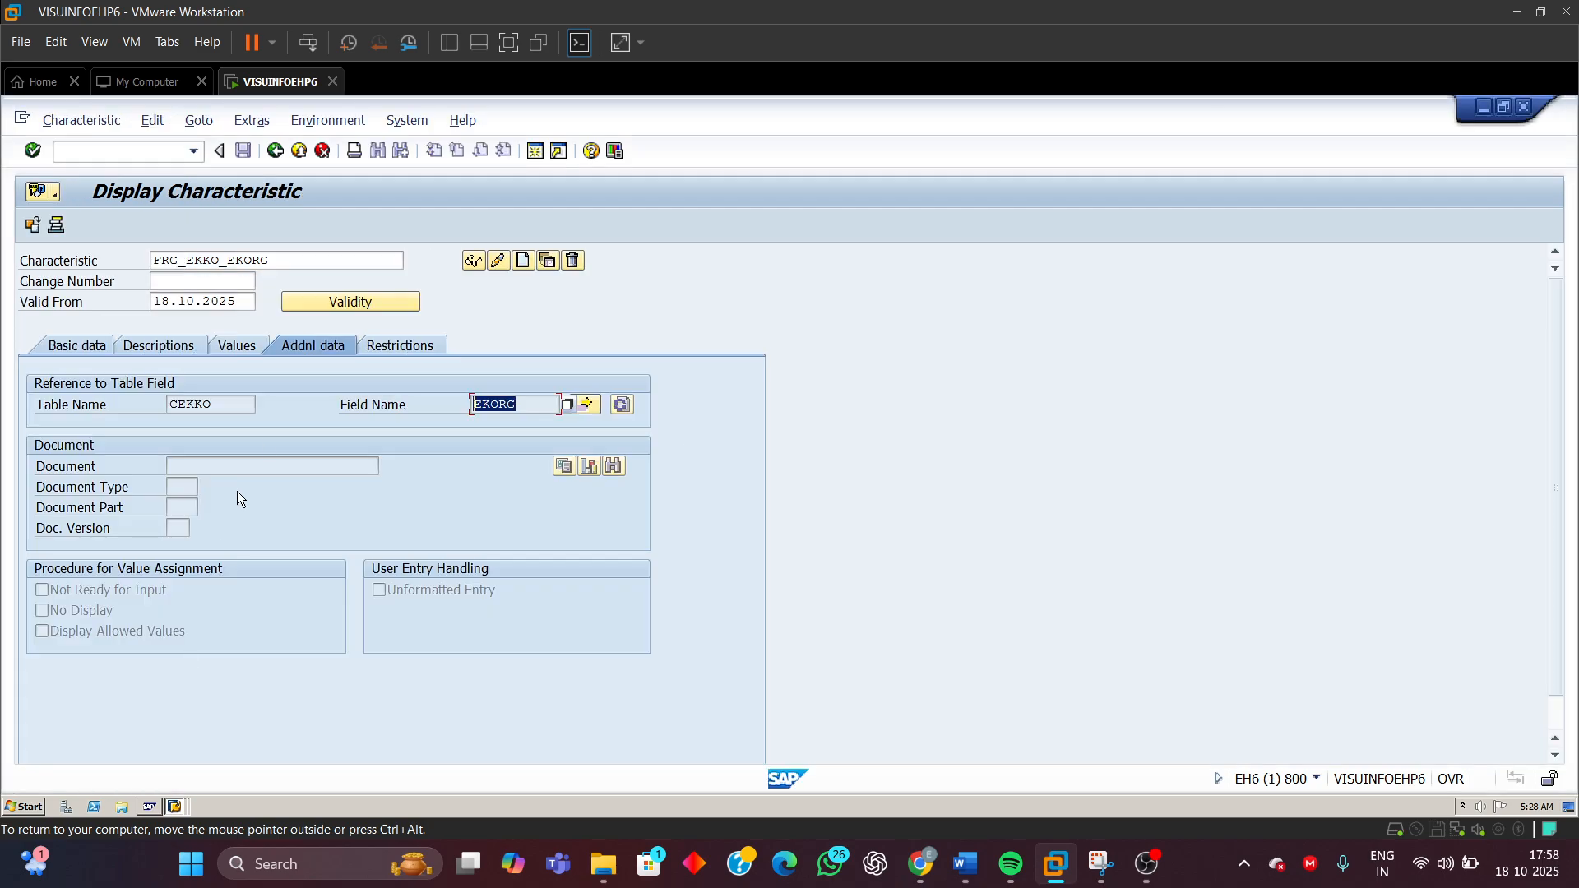
{"action": "left_click", "coordinate": [71, 343]}
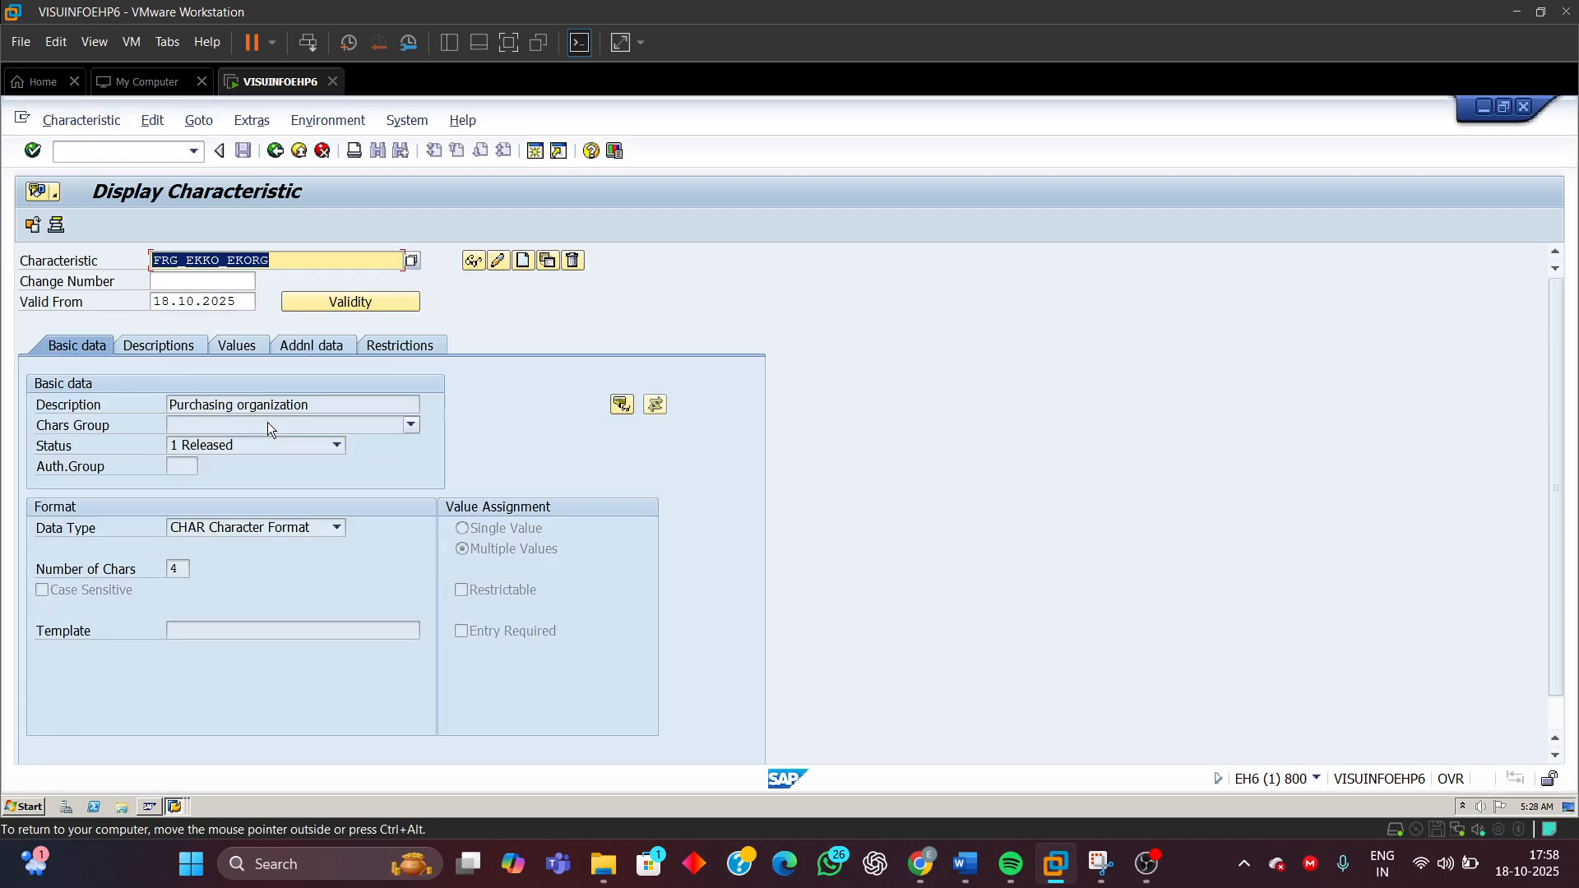
{"action": "left_click_drag", "start_coordinate": [316, 405], "coordinate": [169, 405]}
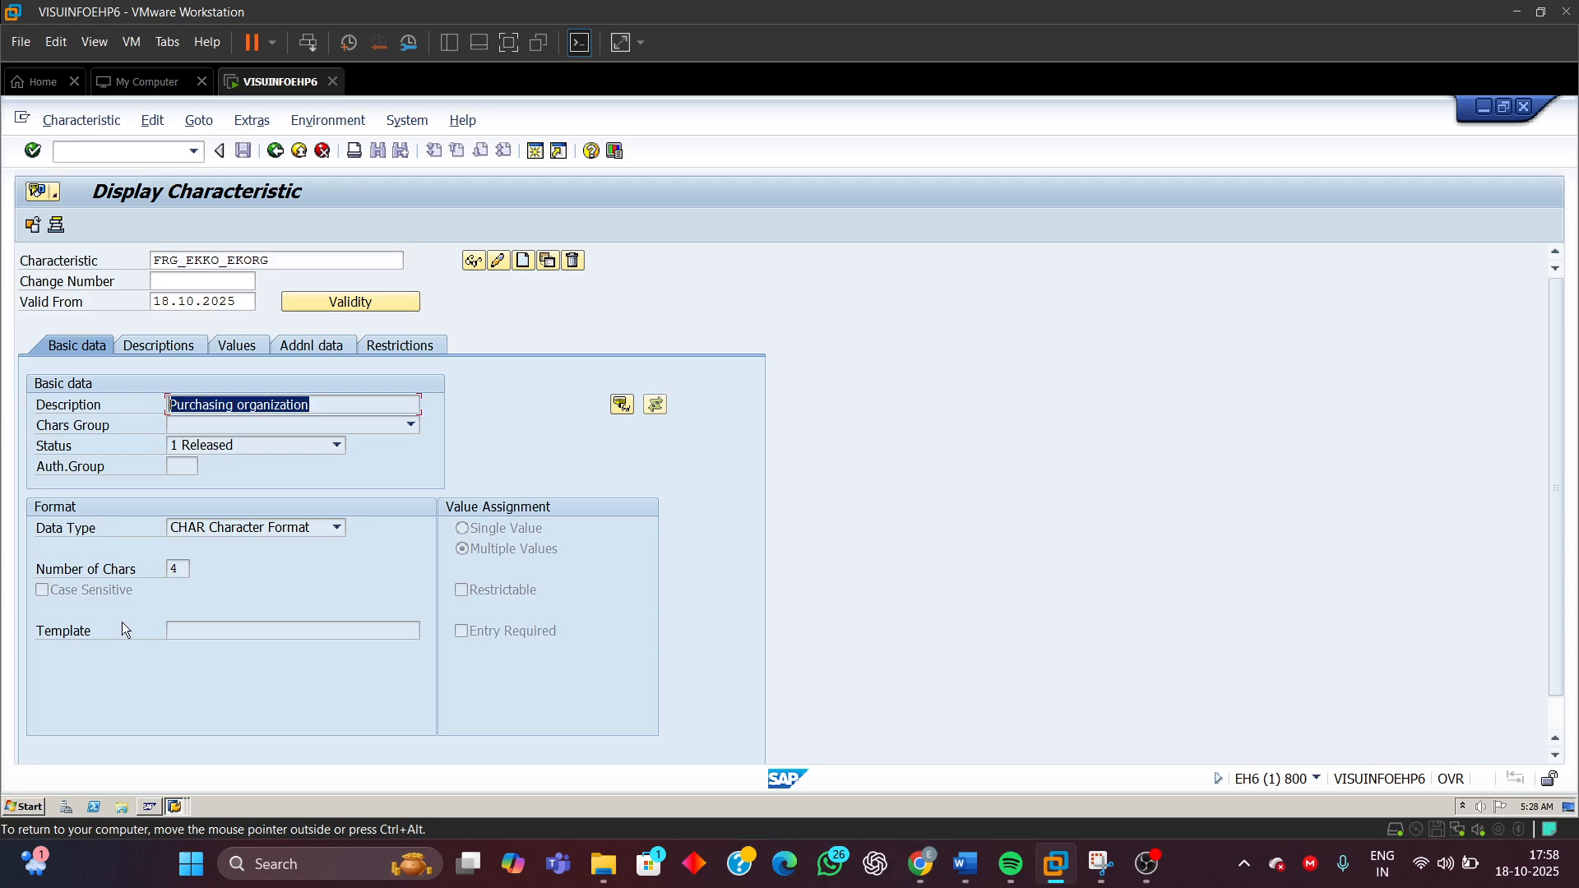
{"action": "left_click", "coordinate": [218, 531]}
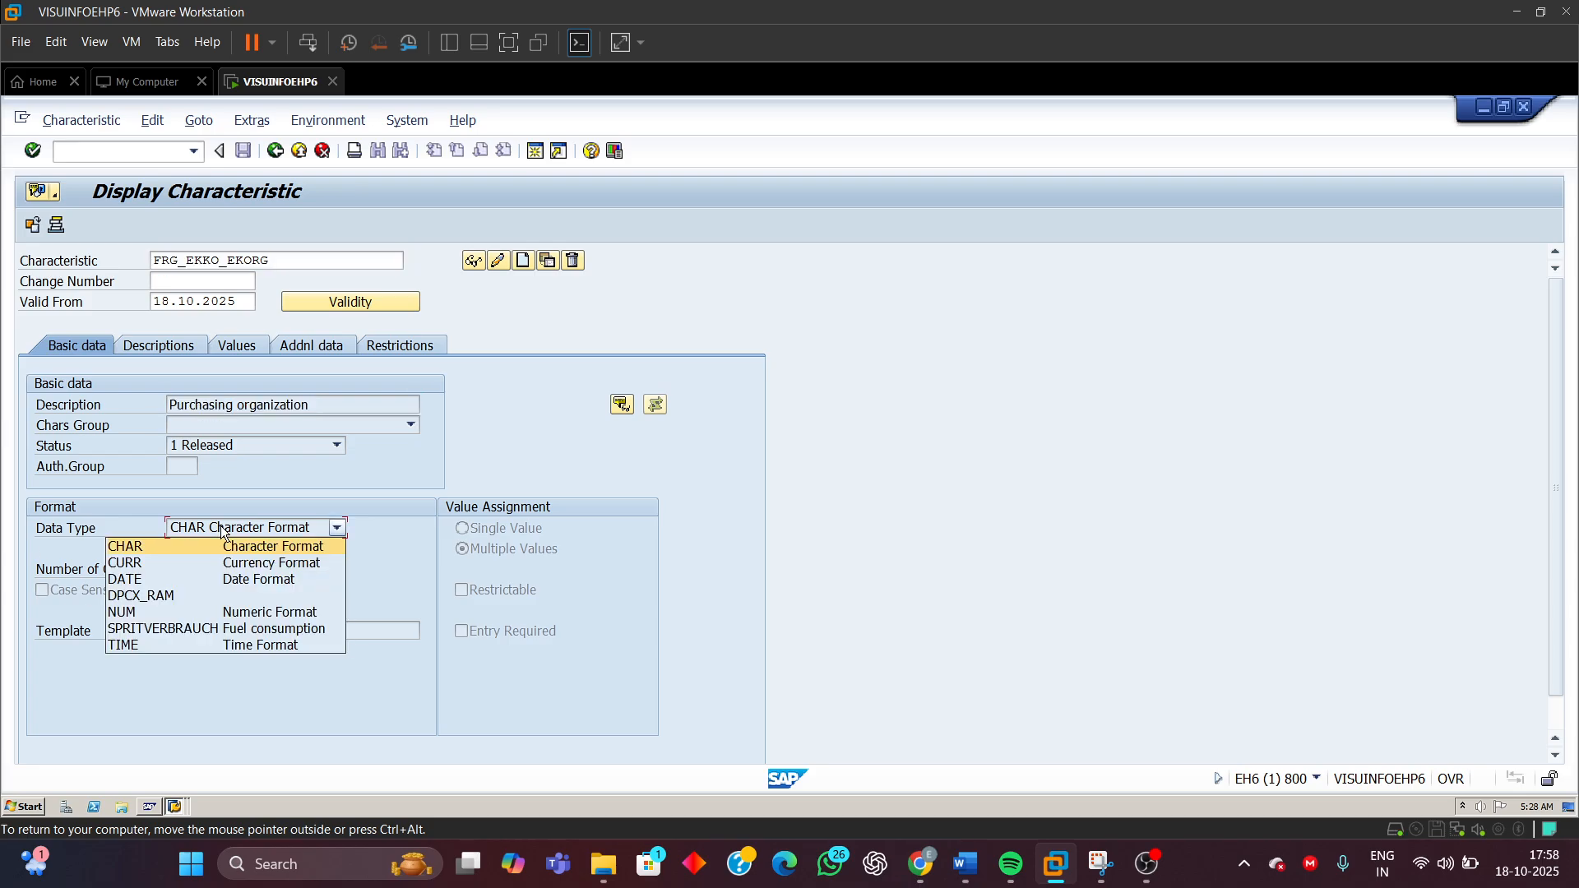
{"action": "left_click", "coordinate": [219, 533]}
{"action": "double_click", "coordinate": [185, 569]}
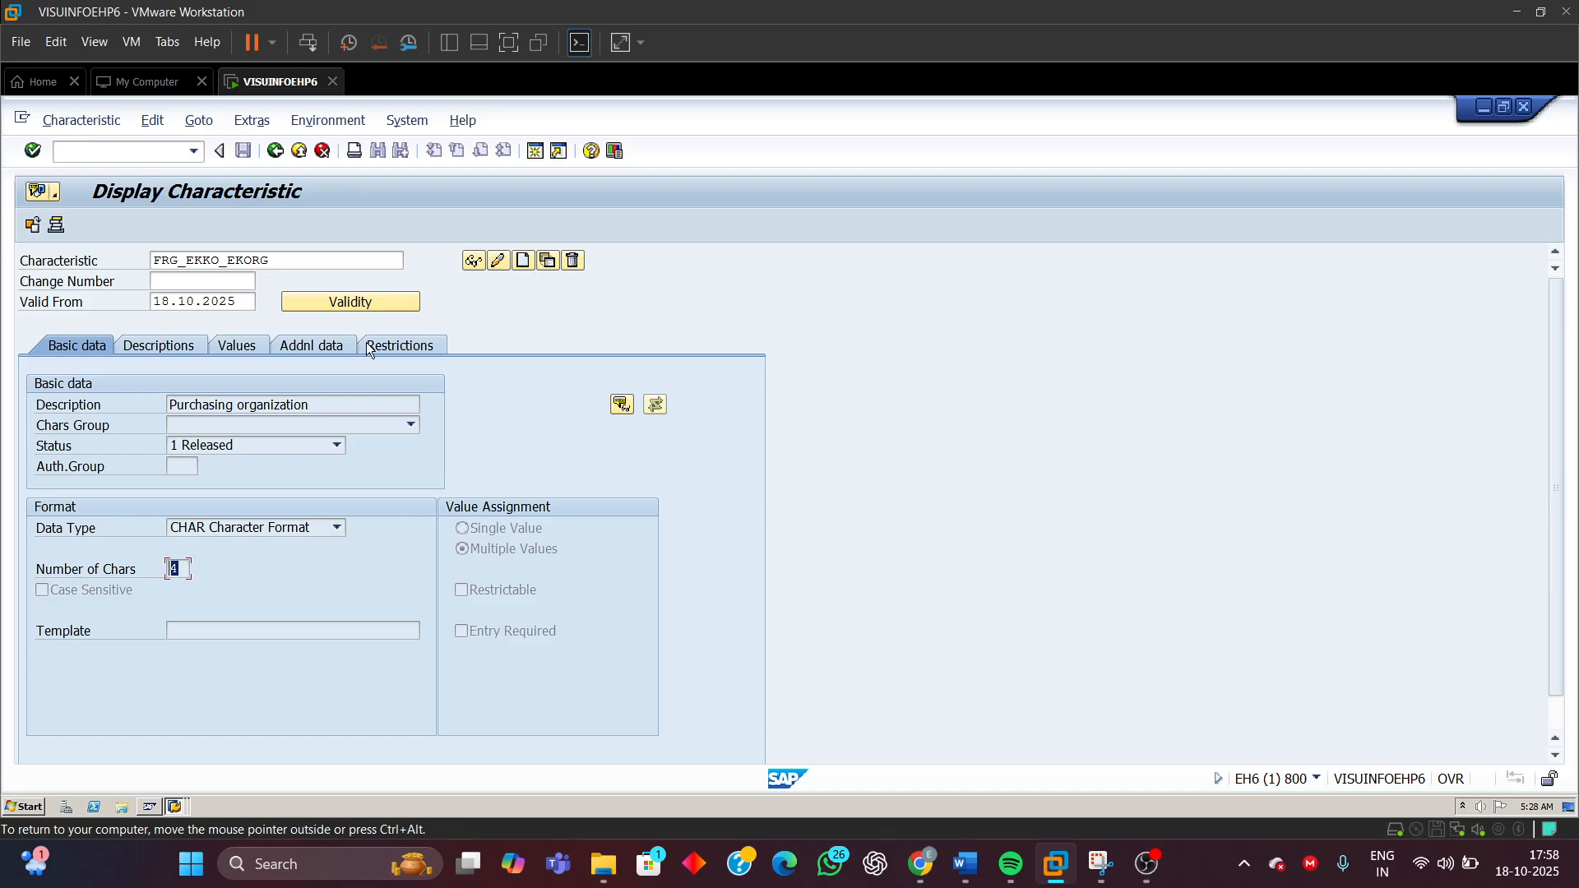
{"action": "left_click", "coordinate": [410, 347]}
{"action": "left_click_drag", "start_coordinate": [115, 428], "coordinate": [4, 442]}
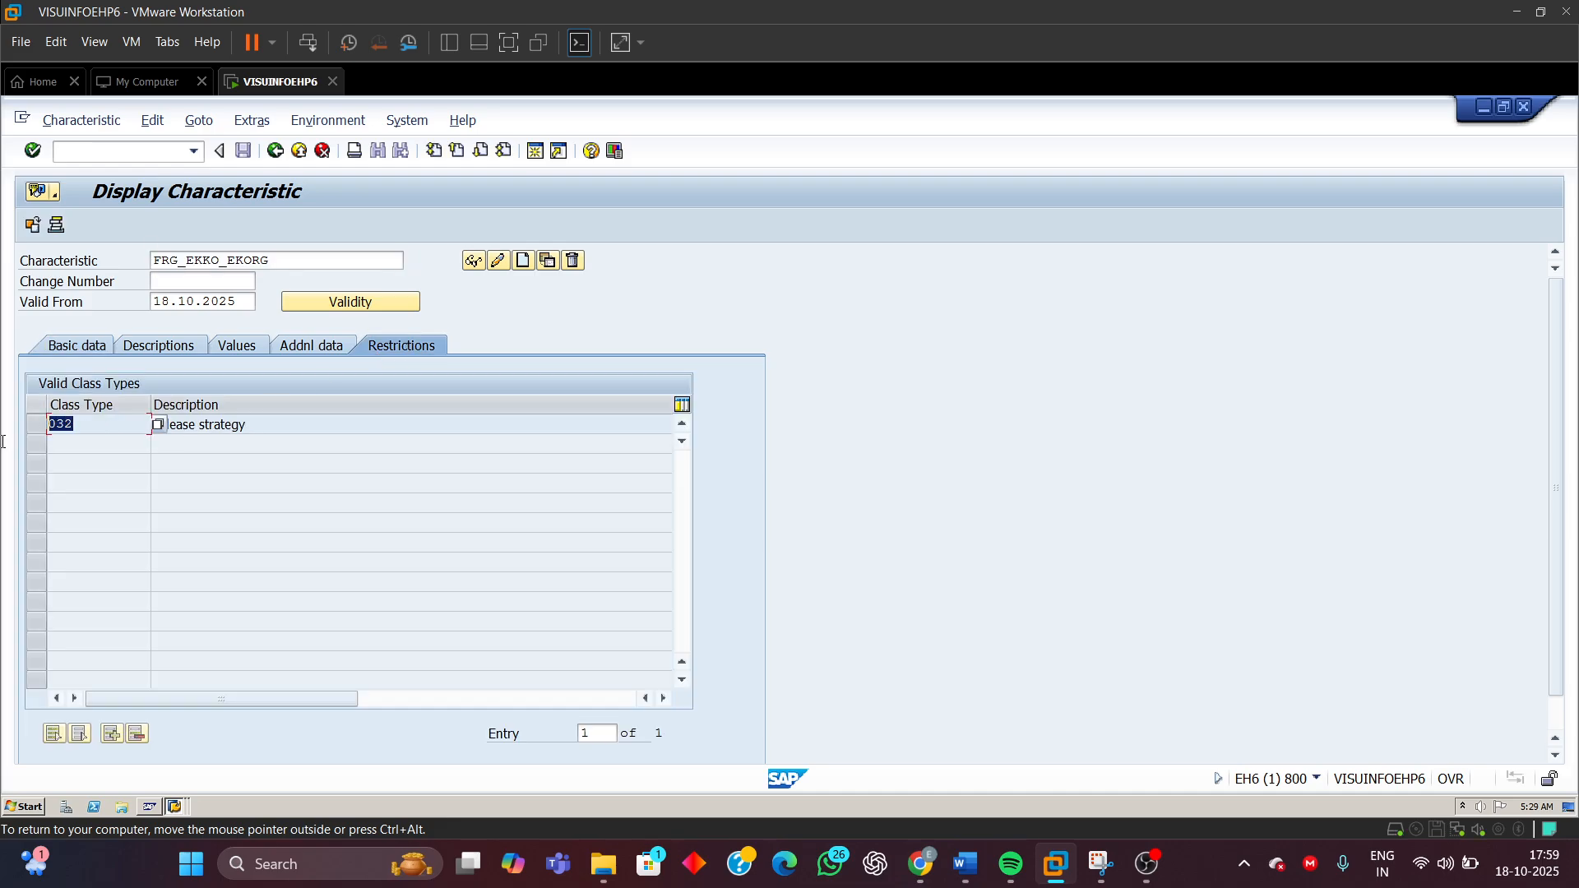
{"action": "left_click", "coordinate": [141, 341]}
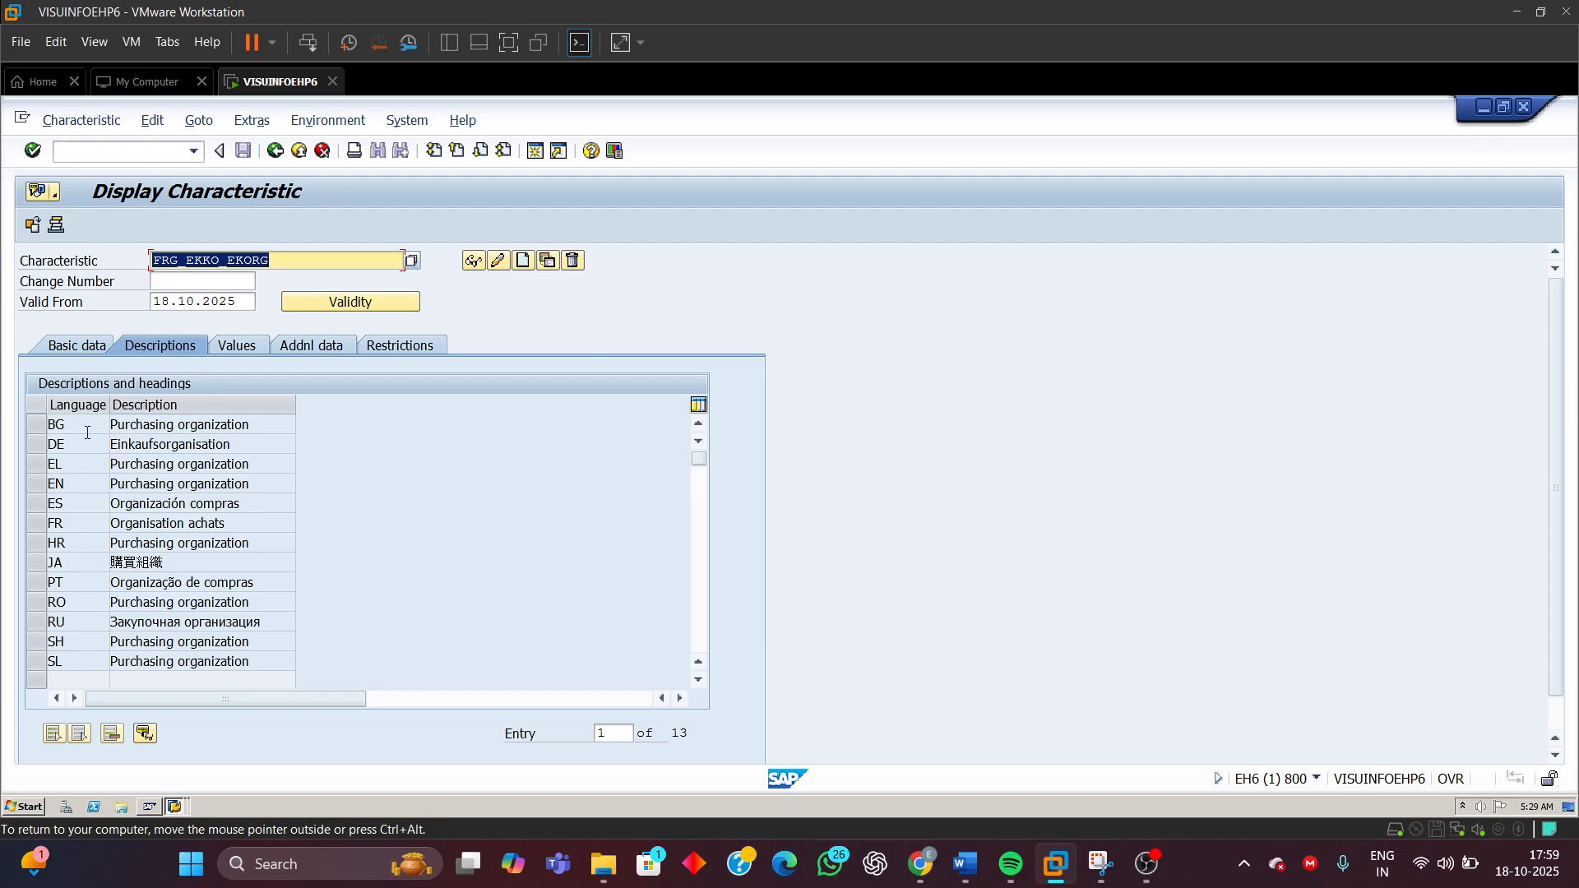
{"action": "left_click", "coordinate": [235, 347]}
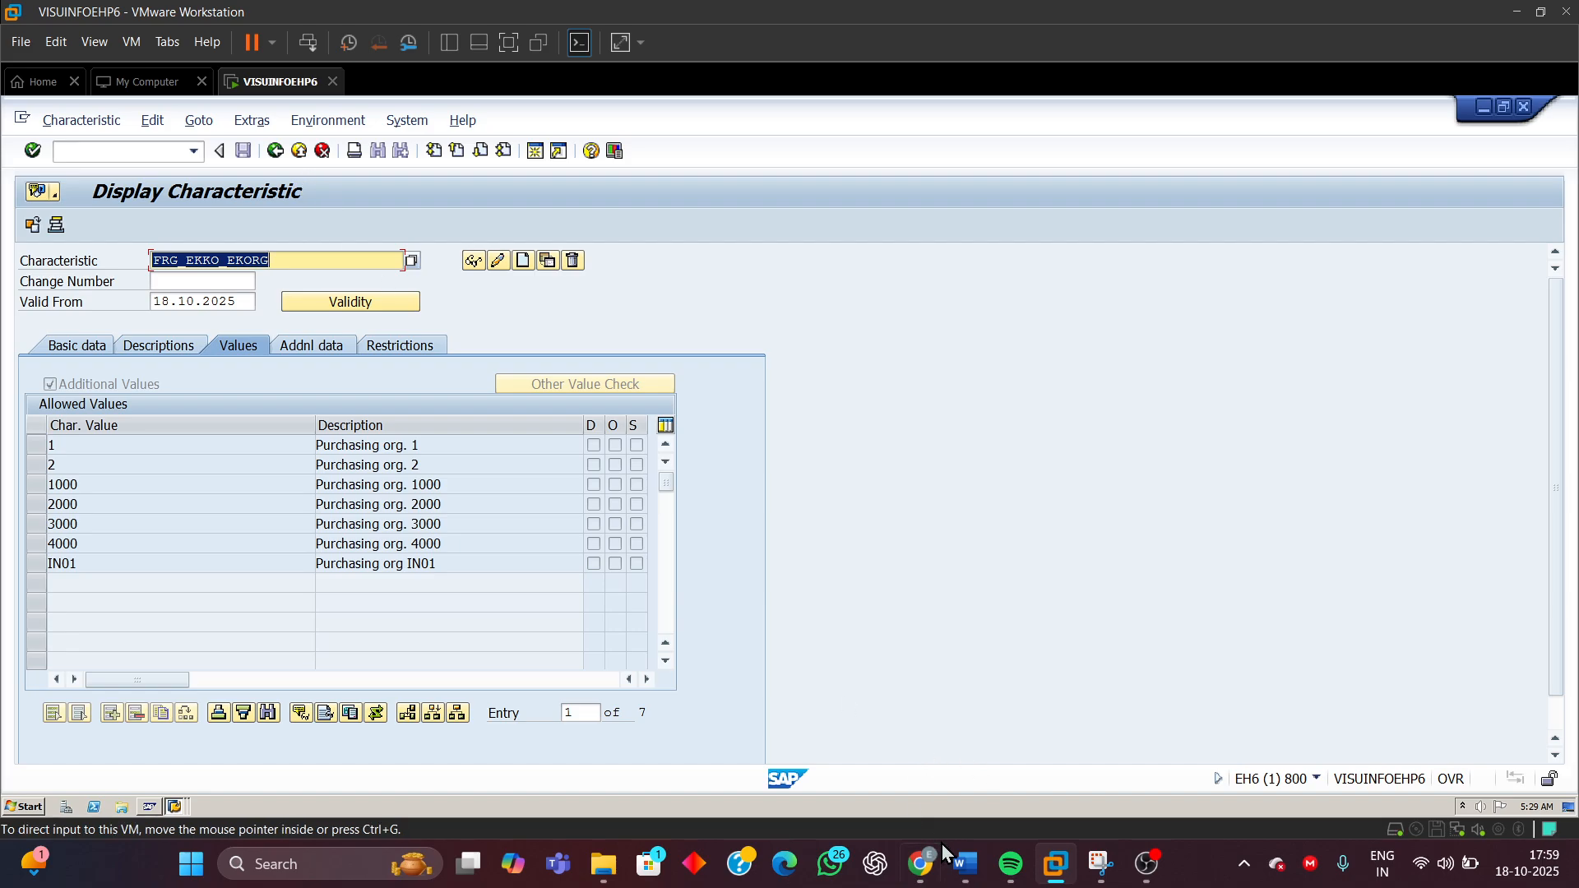
Switch to the Word document, select the purchasing group characteristic name FRG_EKKO_EKGRP, and return to SAP
{"action": "mouse_move", "coordinate": [966, 864]}
{"action": "left_click", "coordinate": [977, 760]}
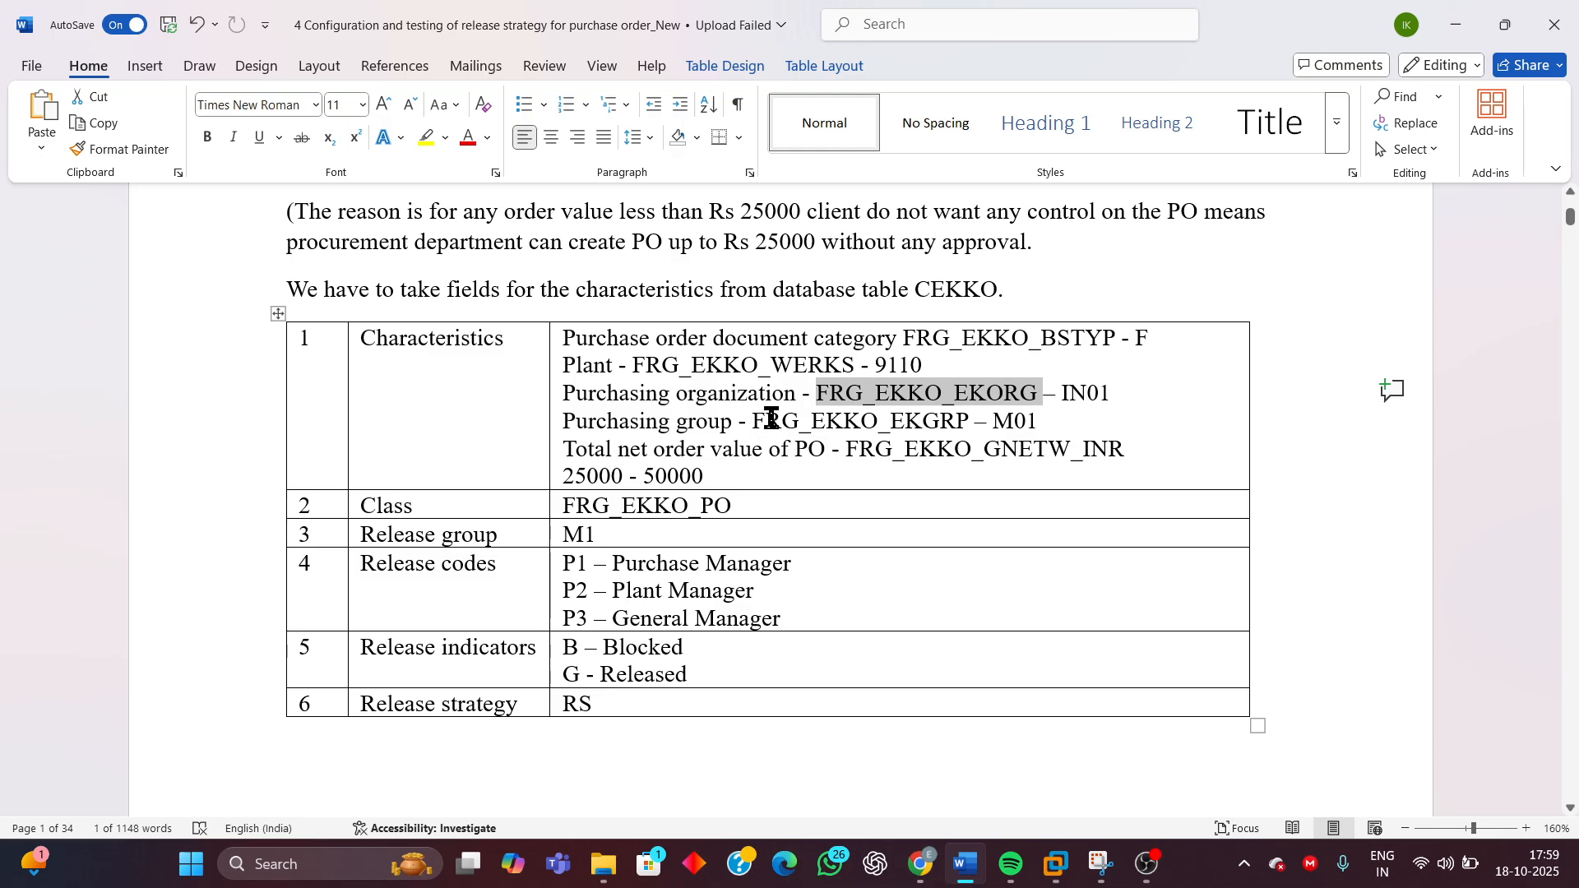
{"action": "left_click_drag", "start_coordinate": [752, 423], "coordinate": [913, 422]}
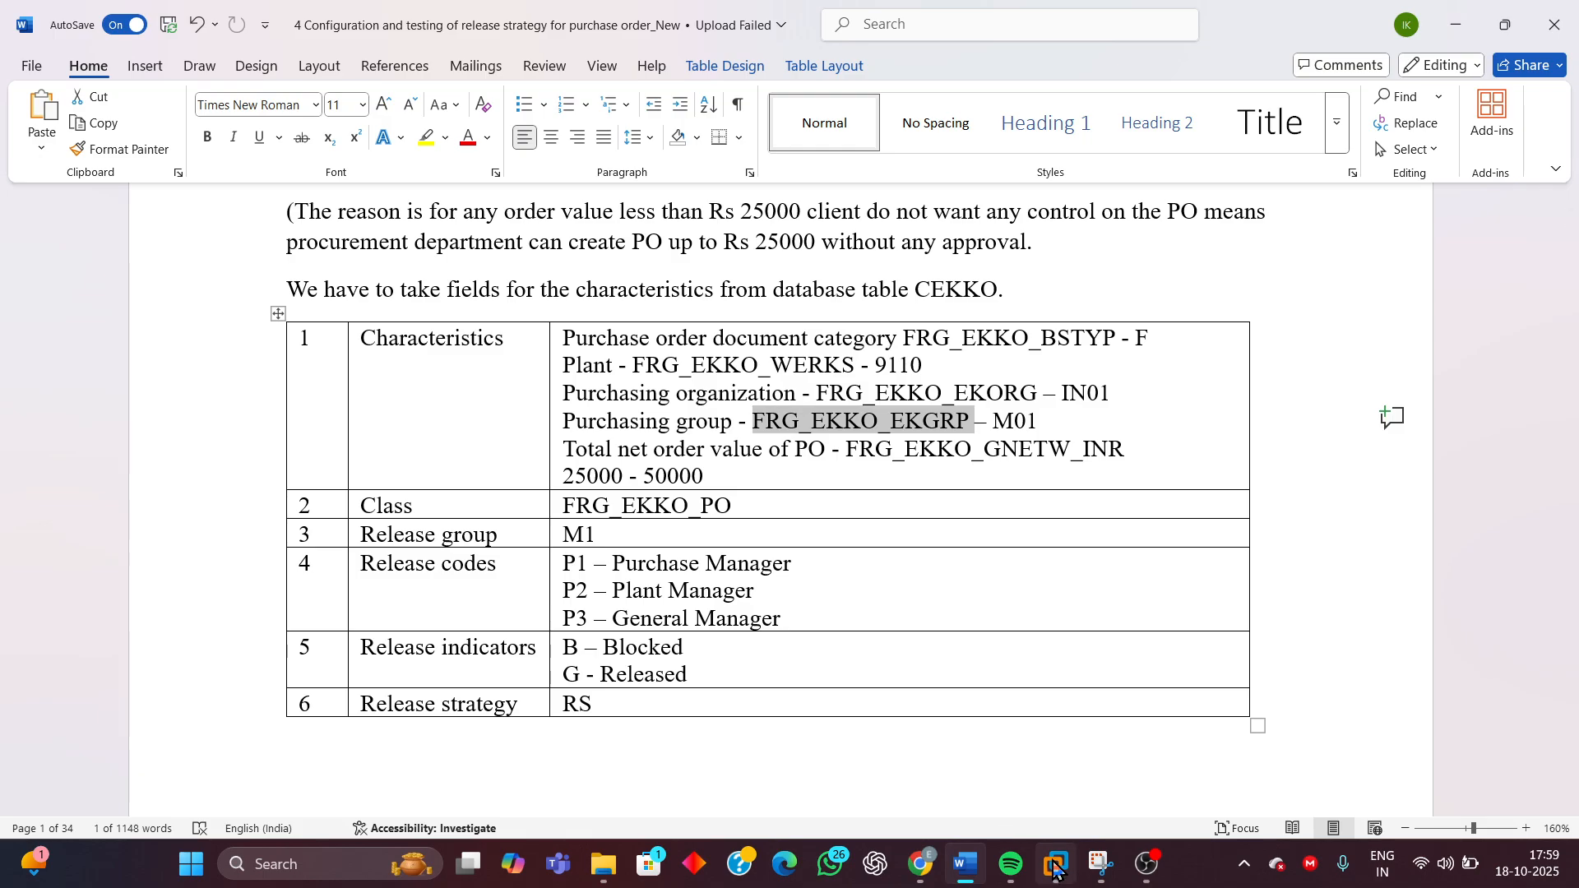
{"action": "mouse_move", "coordinate": [1056, 862]}
{"action": "left_click", "coordinate": [1276, 751]}
Display characteristic FRG_EKKO_EKGRP and check its CEKKO table field reference in the additional data
{"action": "left_click", "coordinate": [278, 261]}
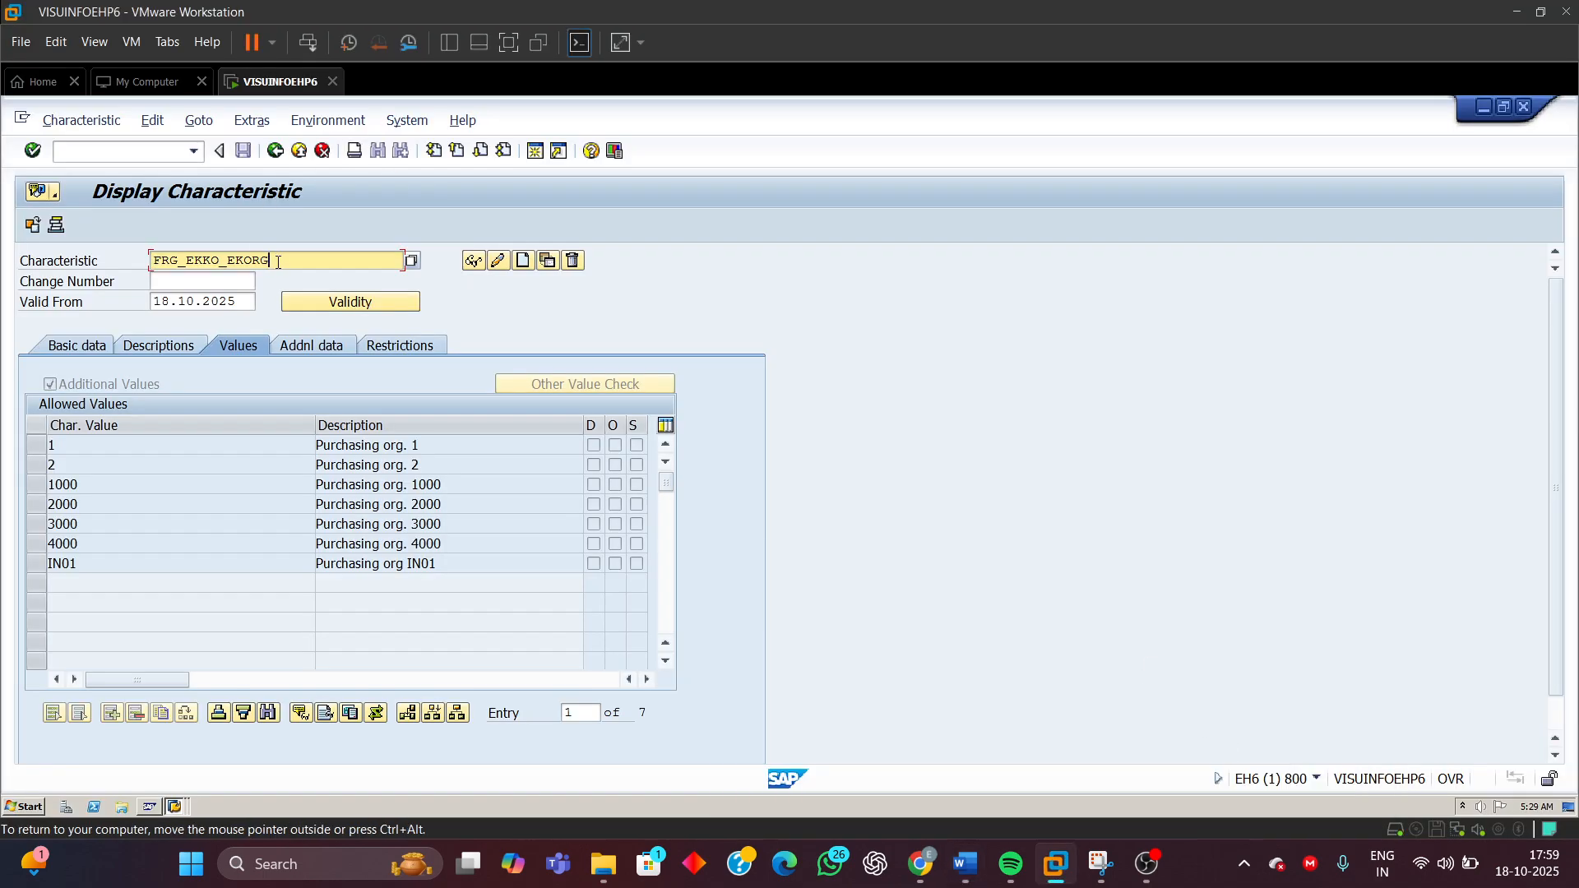
{"action": "key", "text": "BackSpace"}
{"action": "key", "text": "BackSpace"}
{"action": "key", "text": "BackSpace"}
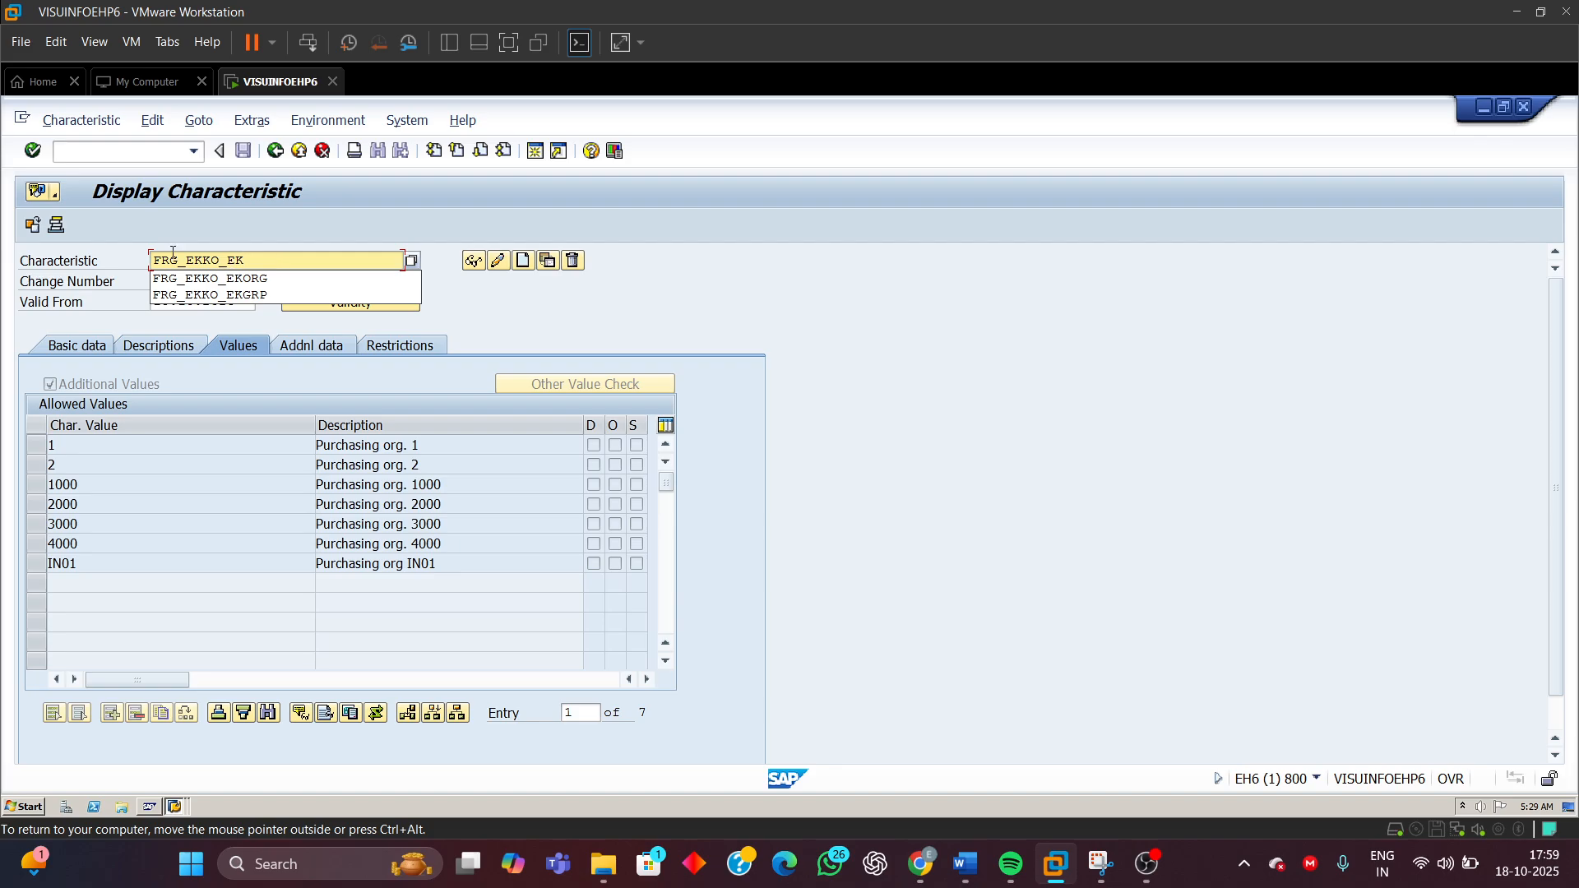
{"action": "left_click", "coordinate": [223, 296]}
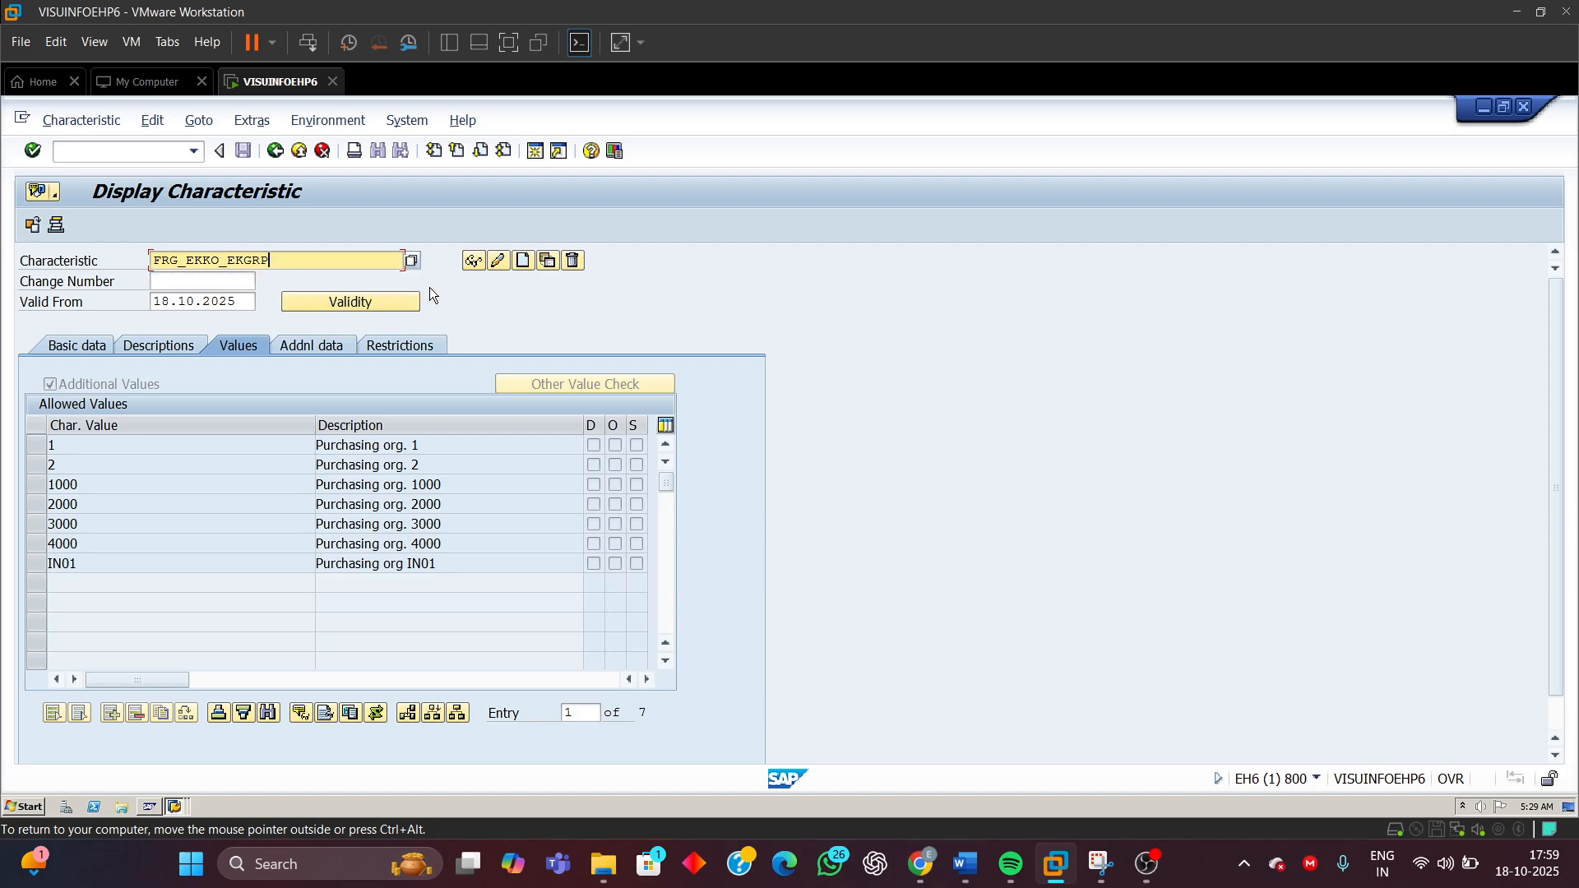
{"action": "left_click", "coordinate": [475, 260]}
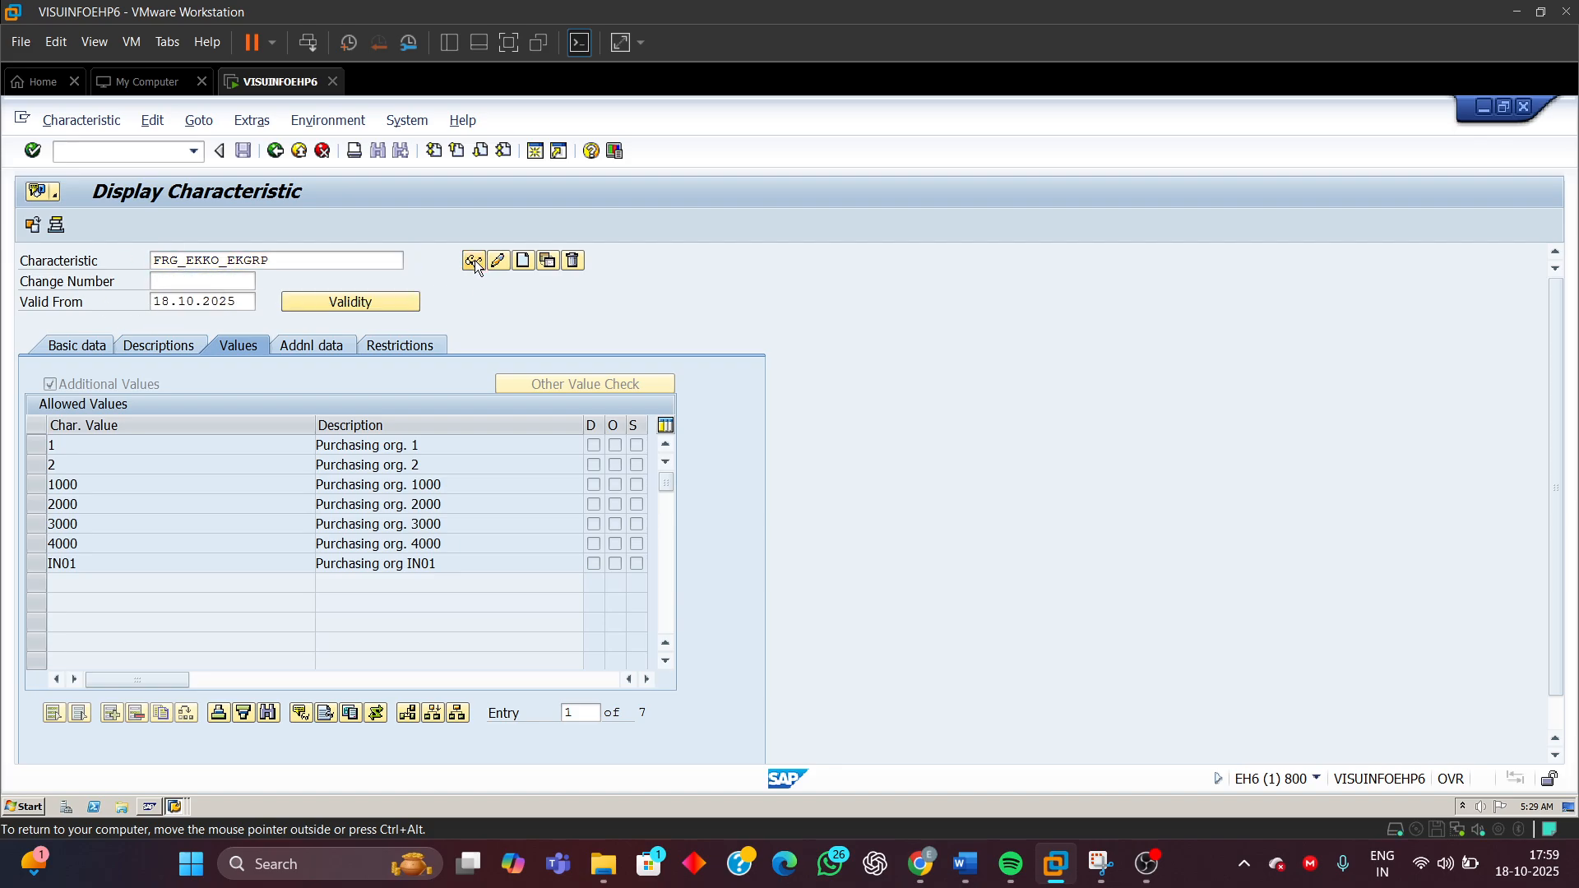
{"action": "left_click", "coordinate": [316, 350]}
{"action": "left_click_drag", "start_coordinate": [224, 409], "coordinate": [130, 430]}
{"action": "left_click_drag", "start_coordinate": [522, 406], "coordinate": [445, 414]}
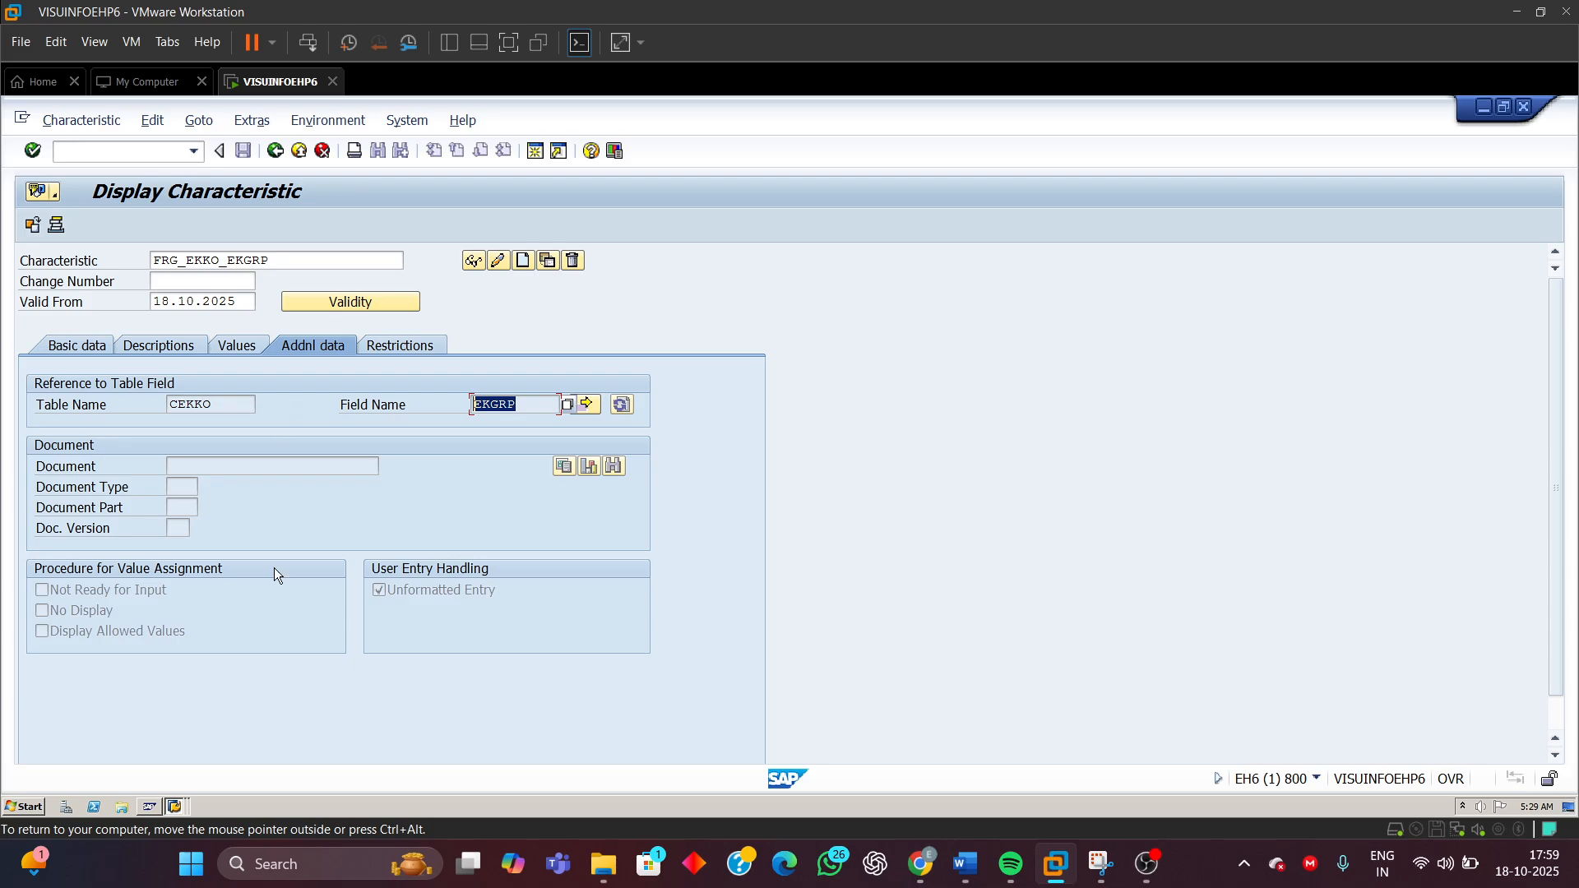
Switch to the CEKKO structure display and examine the EKGRP purchasing group component's data type and length
{"action": "left_click", "coordinate": [175, 806]}
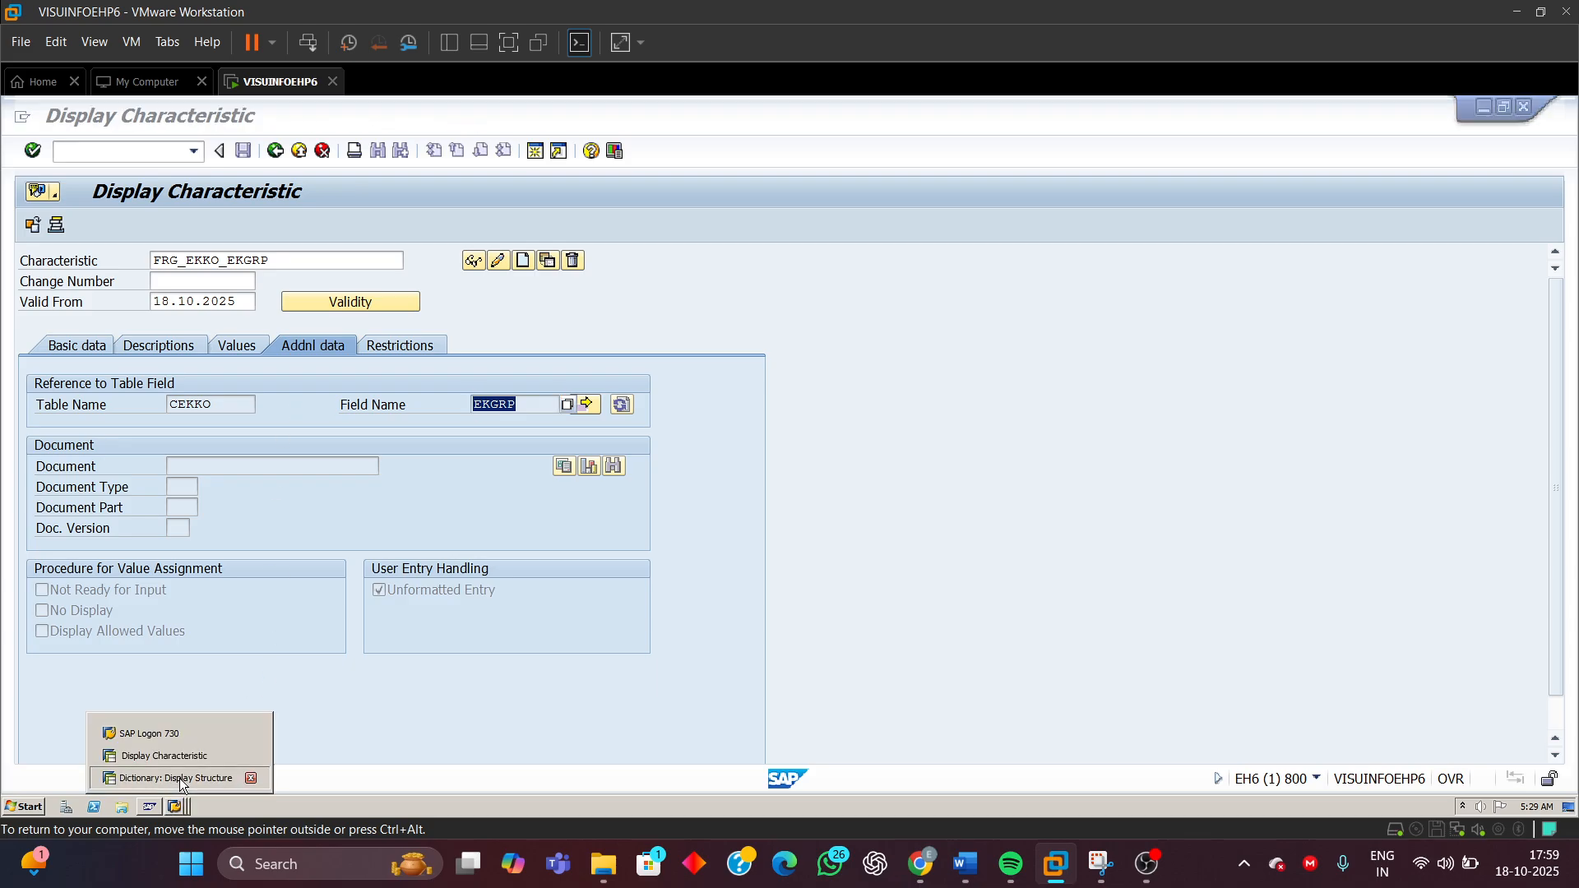
{"action": "left_click", "coordinate": [165, 773]}
{"action": "left_click", "coordinate": [762, 561]}
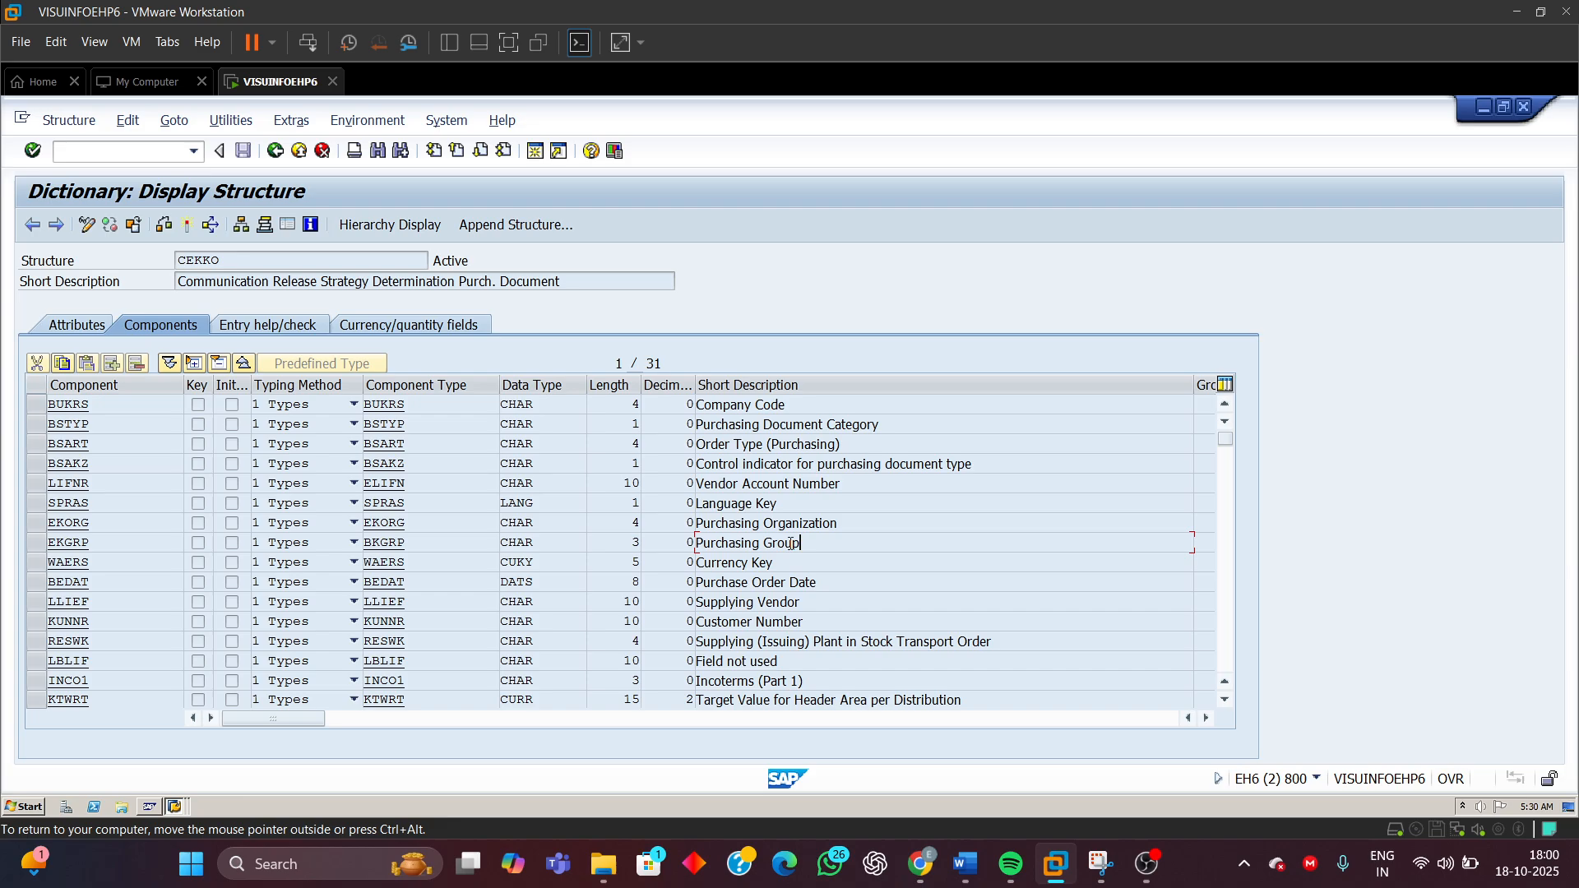
{"action": "left_click_drag", "start_coordinate": [790, 542], "coordinate": [595, 549]}
{"action": "left_click", "coordinate": [37, 543]}
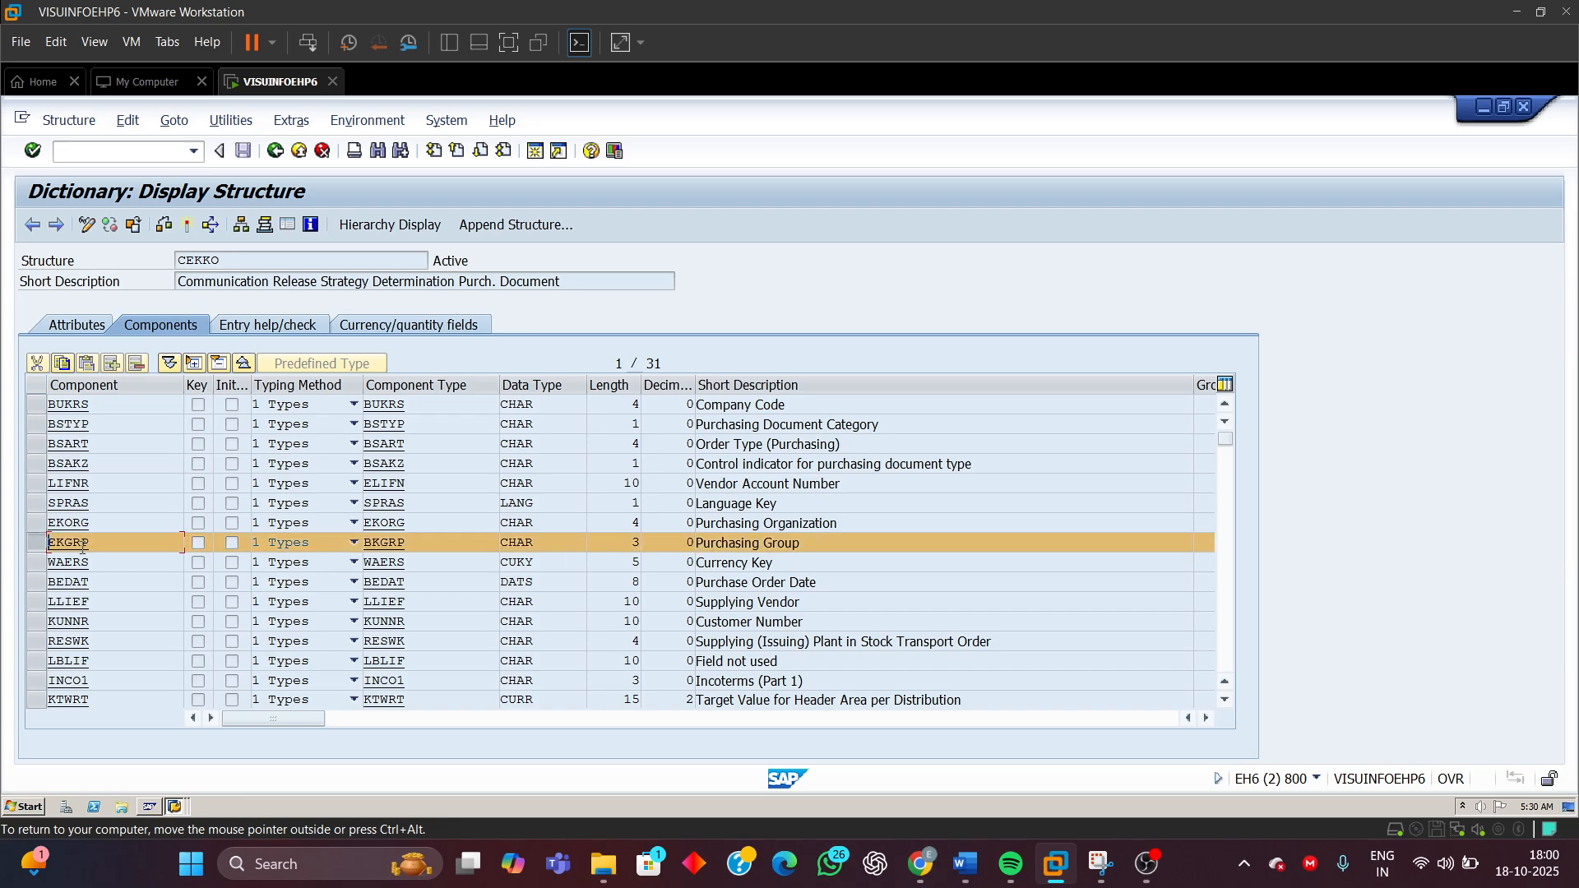
{"action": "left_click", "coordinate": [37, 545]}
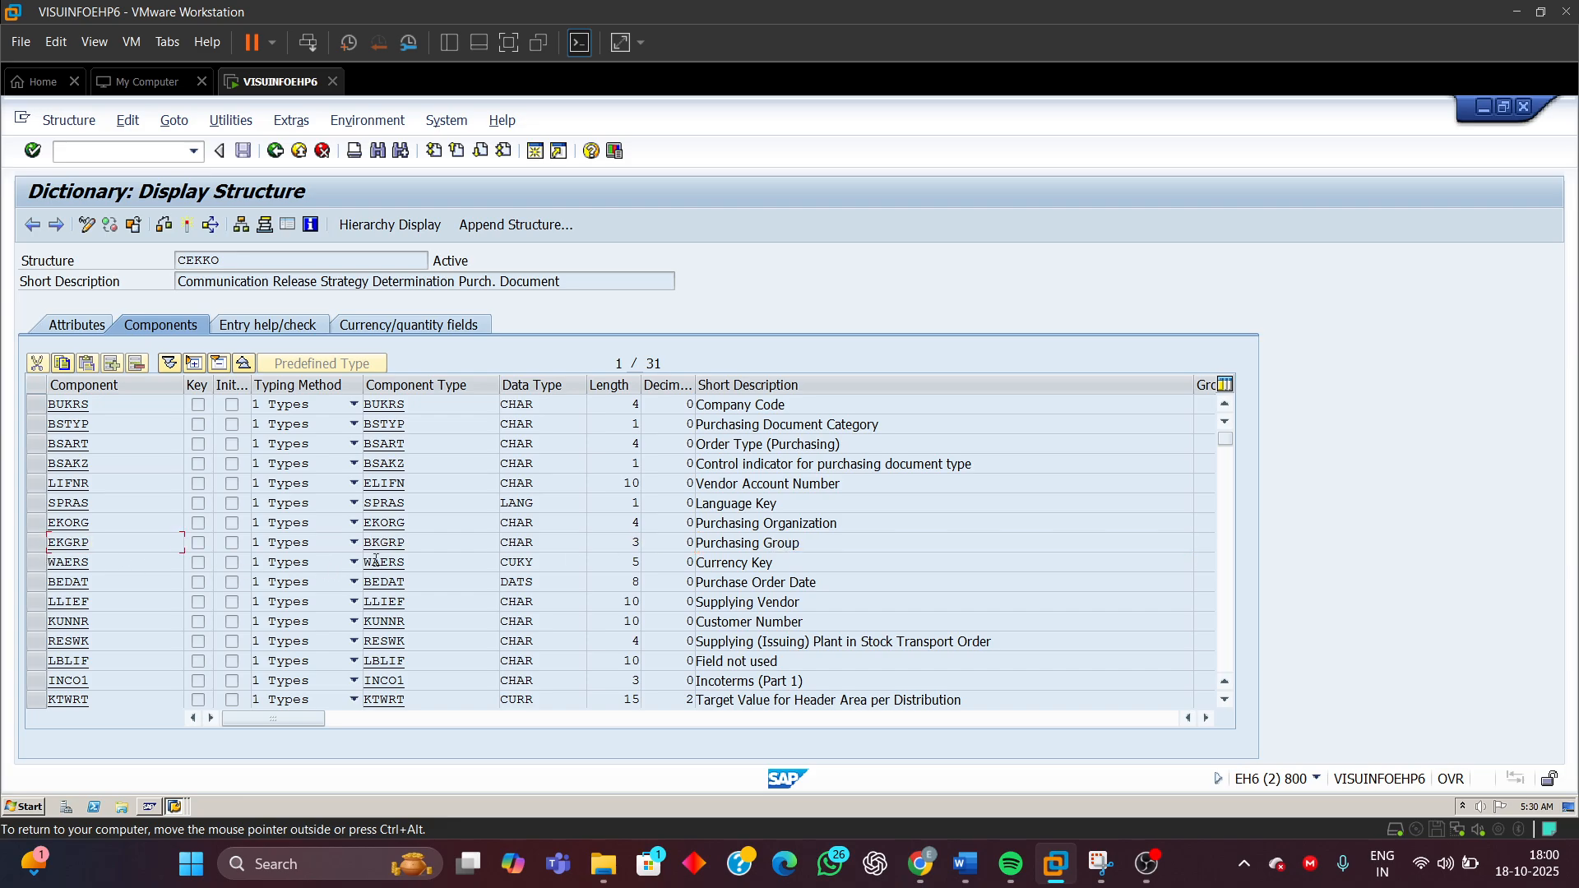
{"action": "left_click", "coordinate": [539, 545]}
{"action": "double_click", "coordinate": [541, 544]}
{"action": "double_click", "coordinate": [627, 545]}
Return to FRG_EKKO_EKGRP, redisplay it, and review its description, data type and number of characters
{"action": "left_click", "coordinate": [172, 808]}
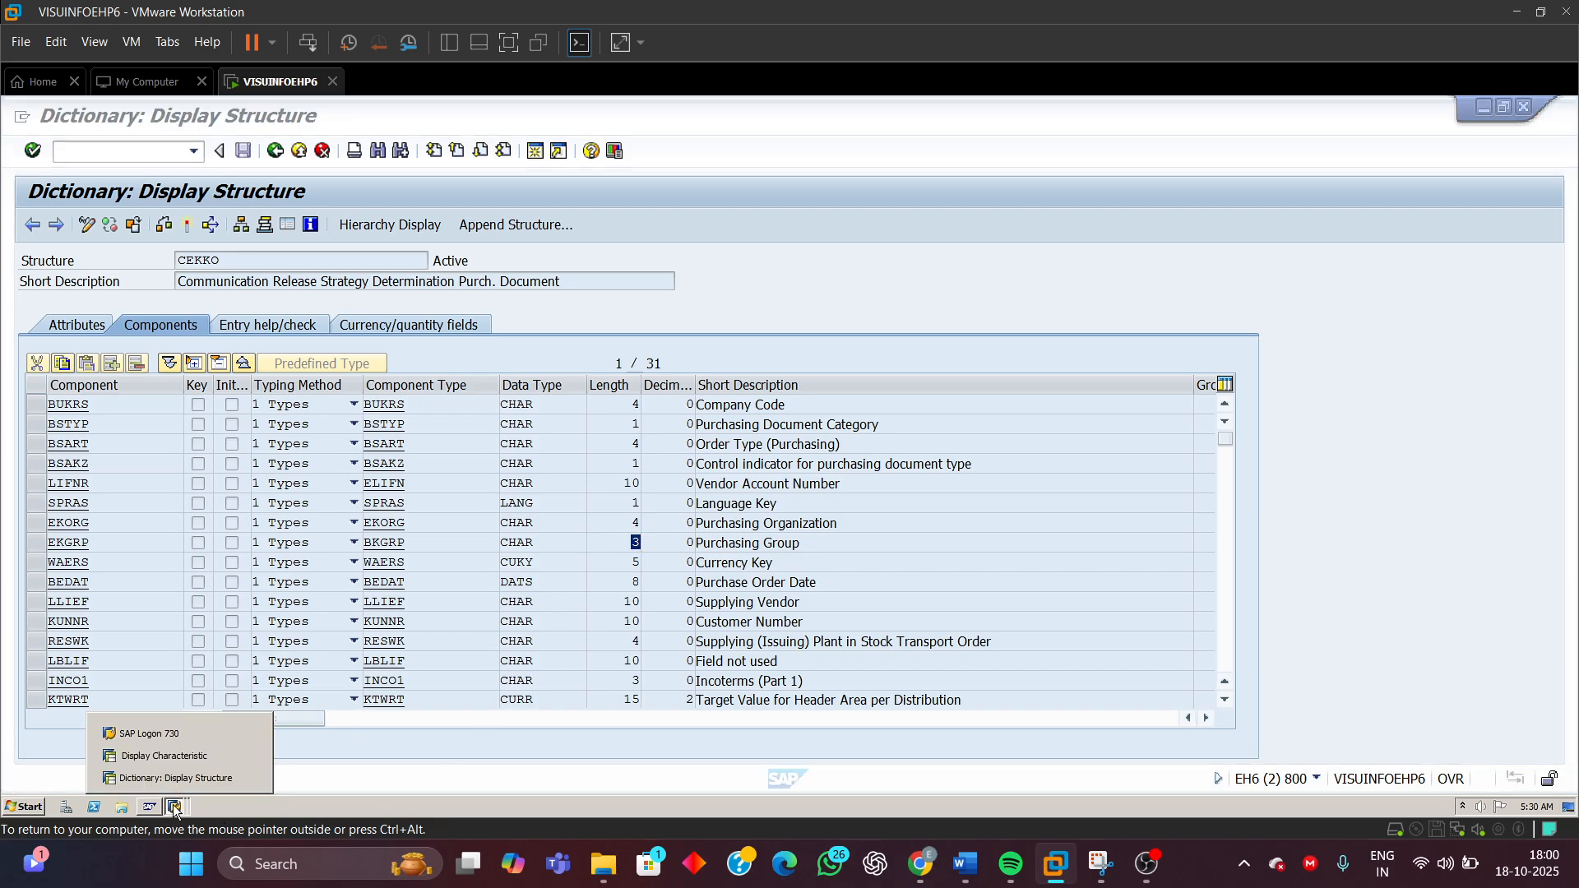
{"action": "left_click", "coordinate": [175, 757]}
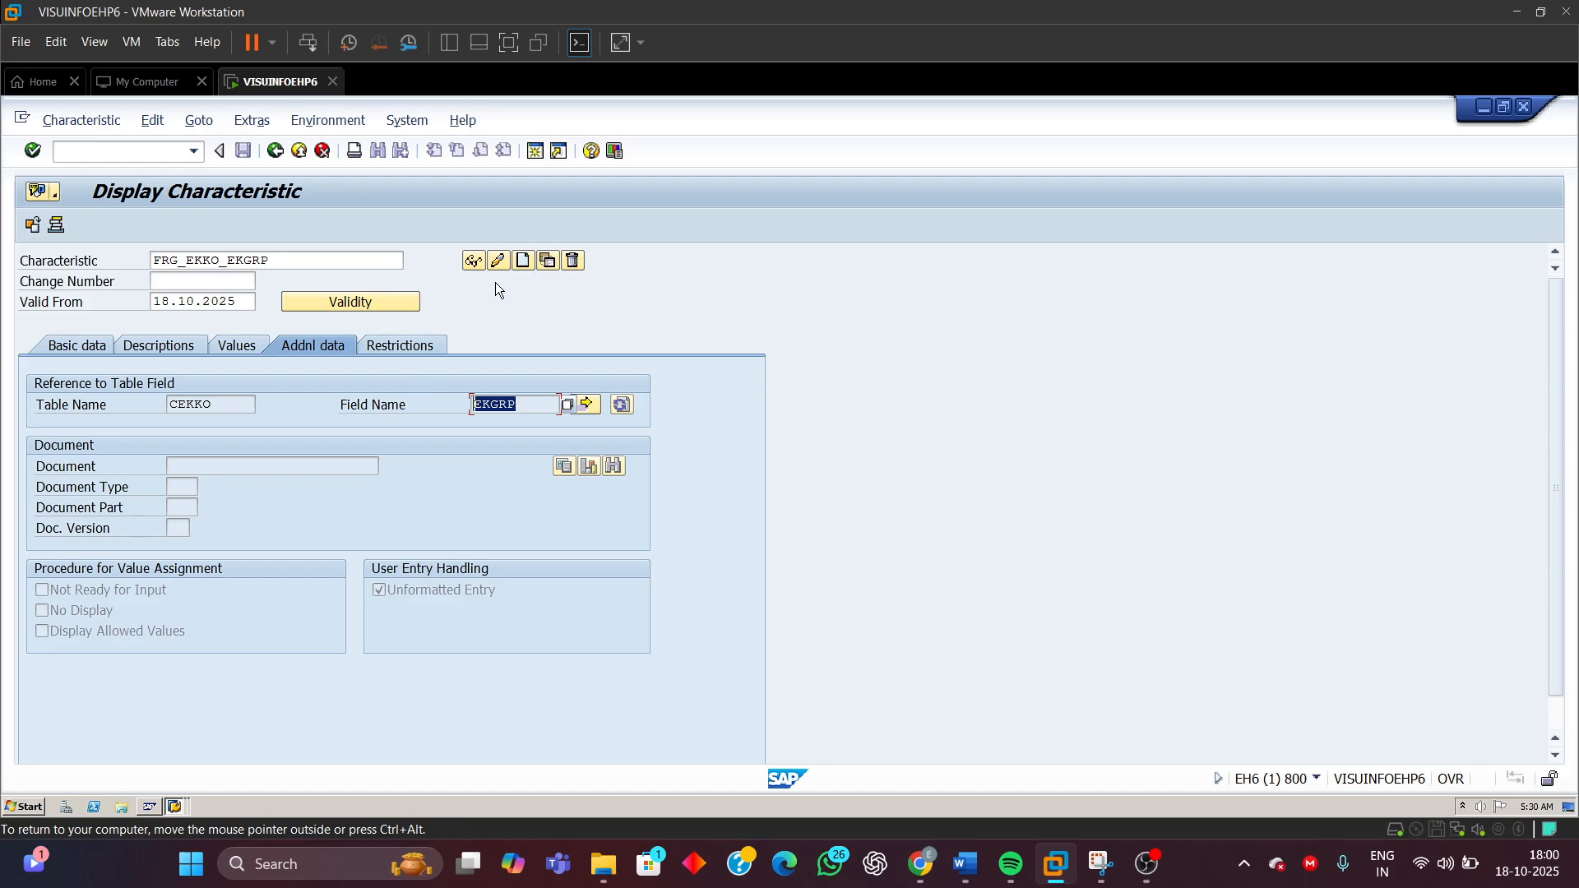
{"action": "left_click", "coordinate": [474, 260]}
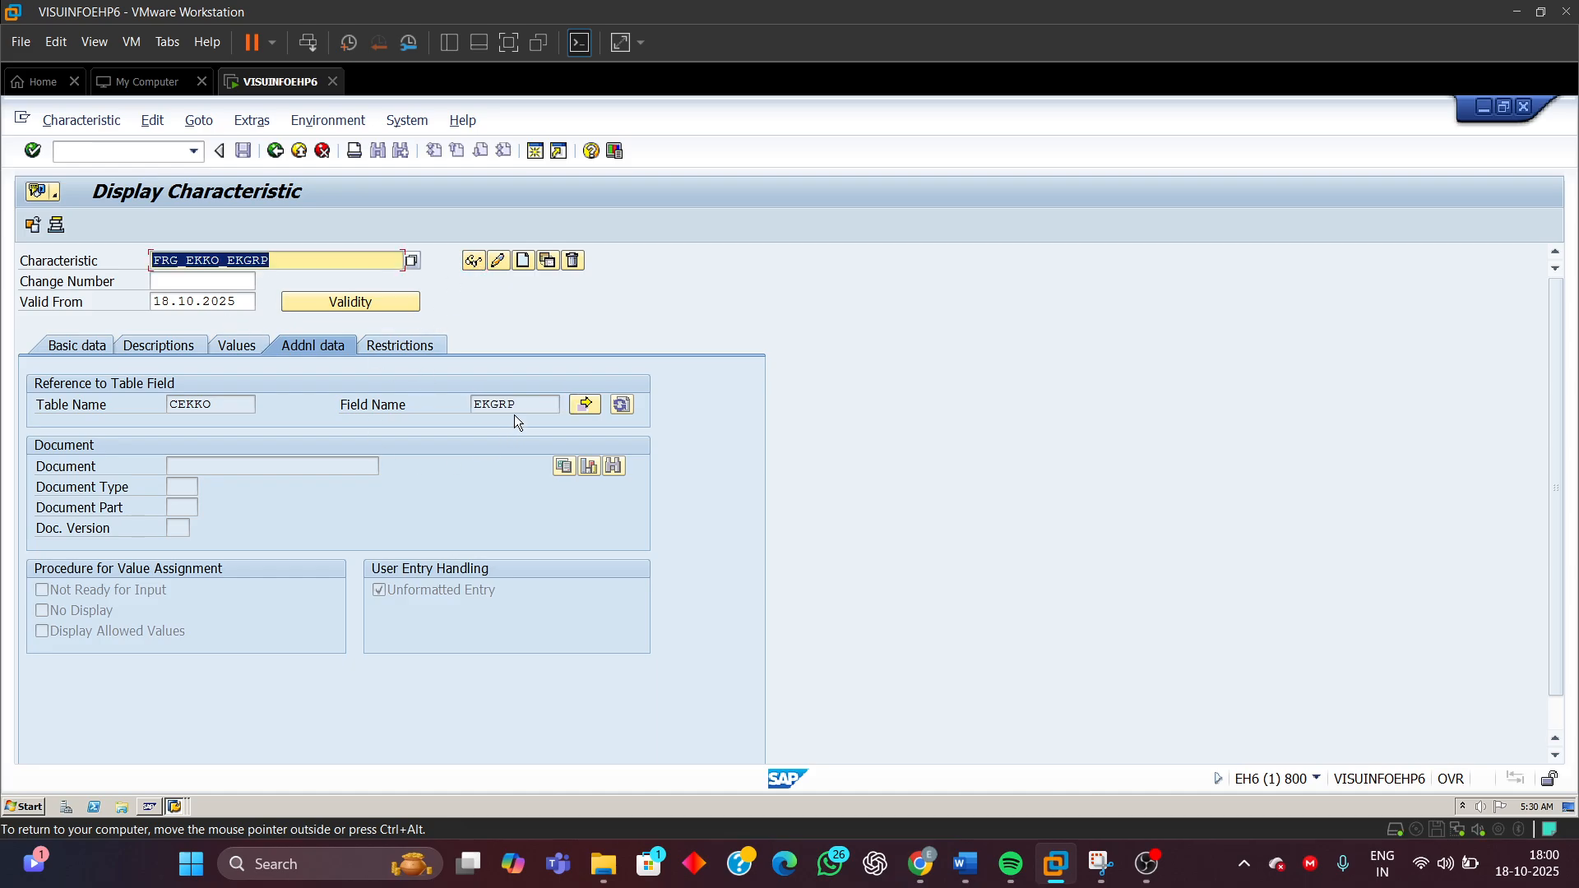
{"action": "left_click", "coordinate": [73, 344]}
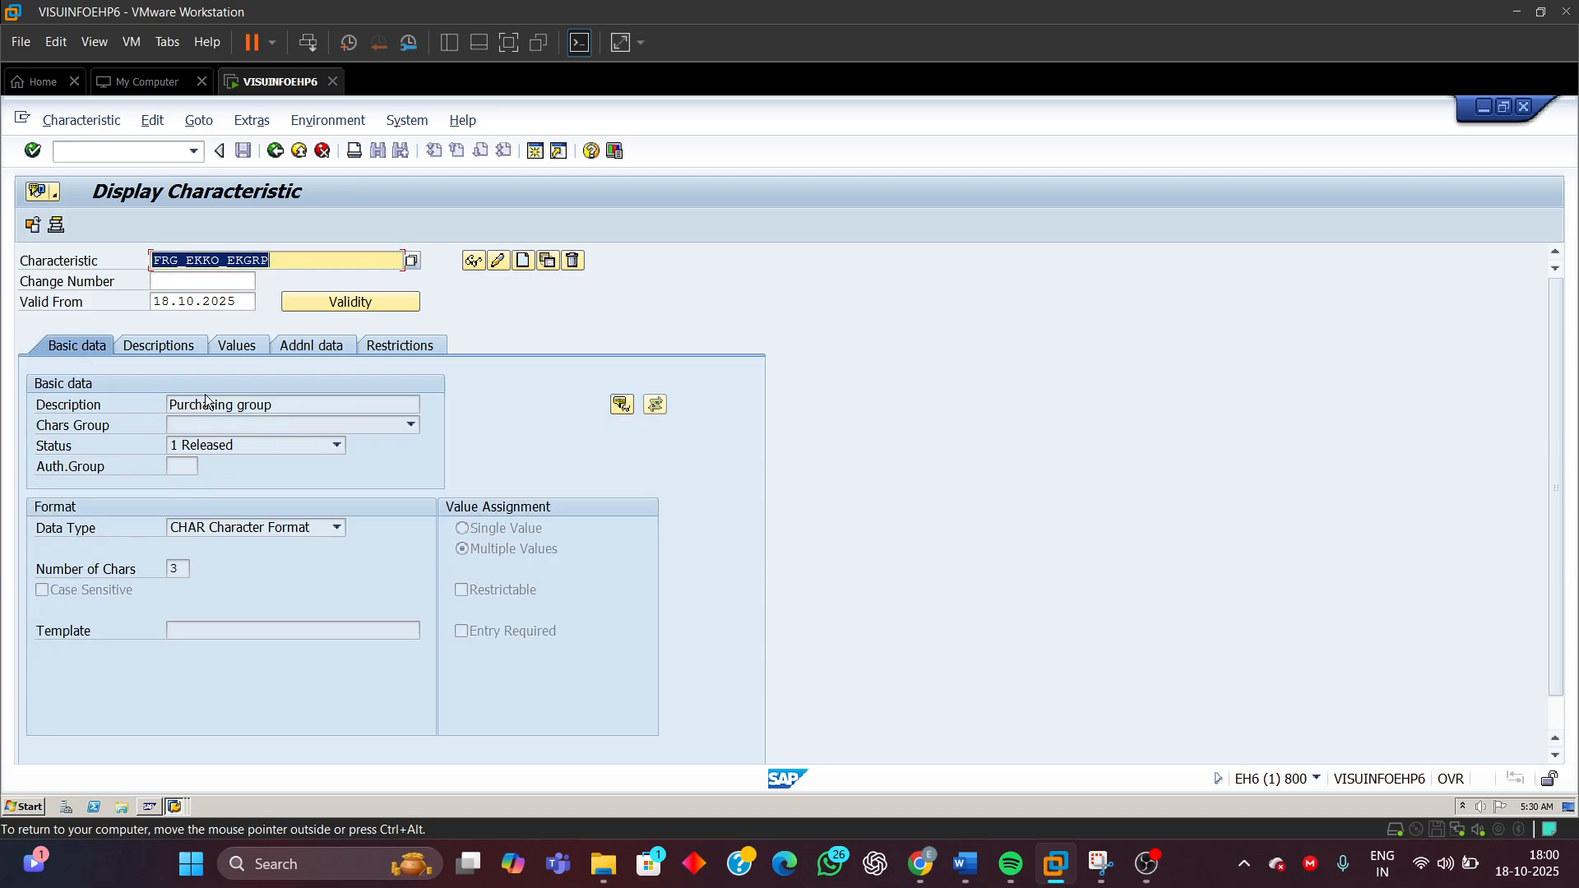
{"action": "left_click_drag", "start_coordinate": [280, 405], "coordinate": [130, 430]}
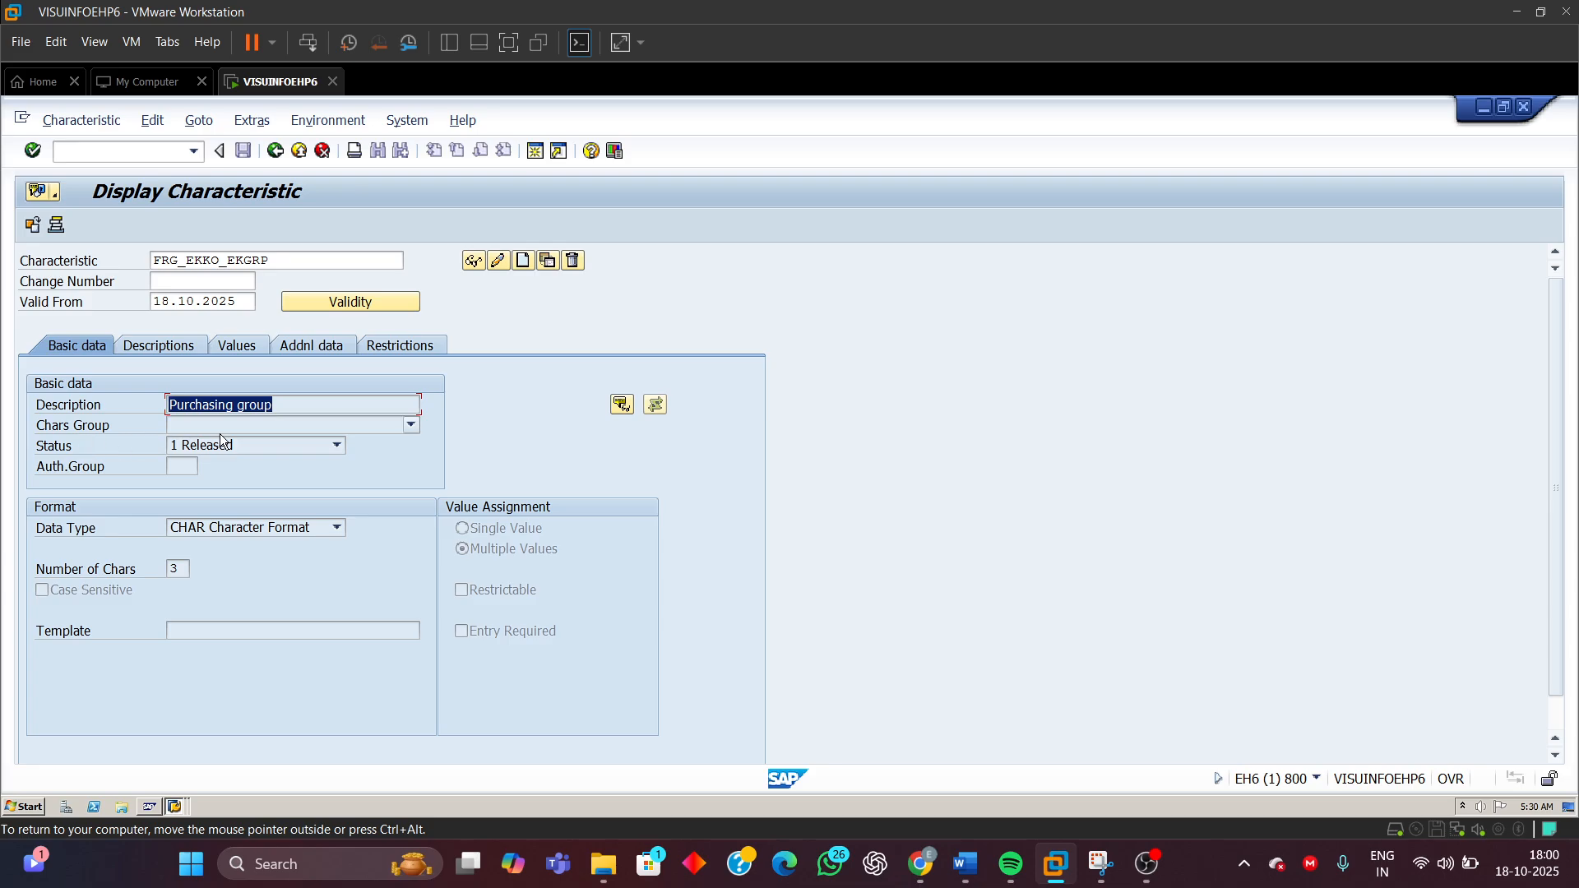
{"action": "left_click", "coordinate": [259, 531]}
{"action": "left_click", "coordinate": [259, 531]}
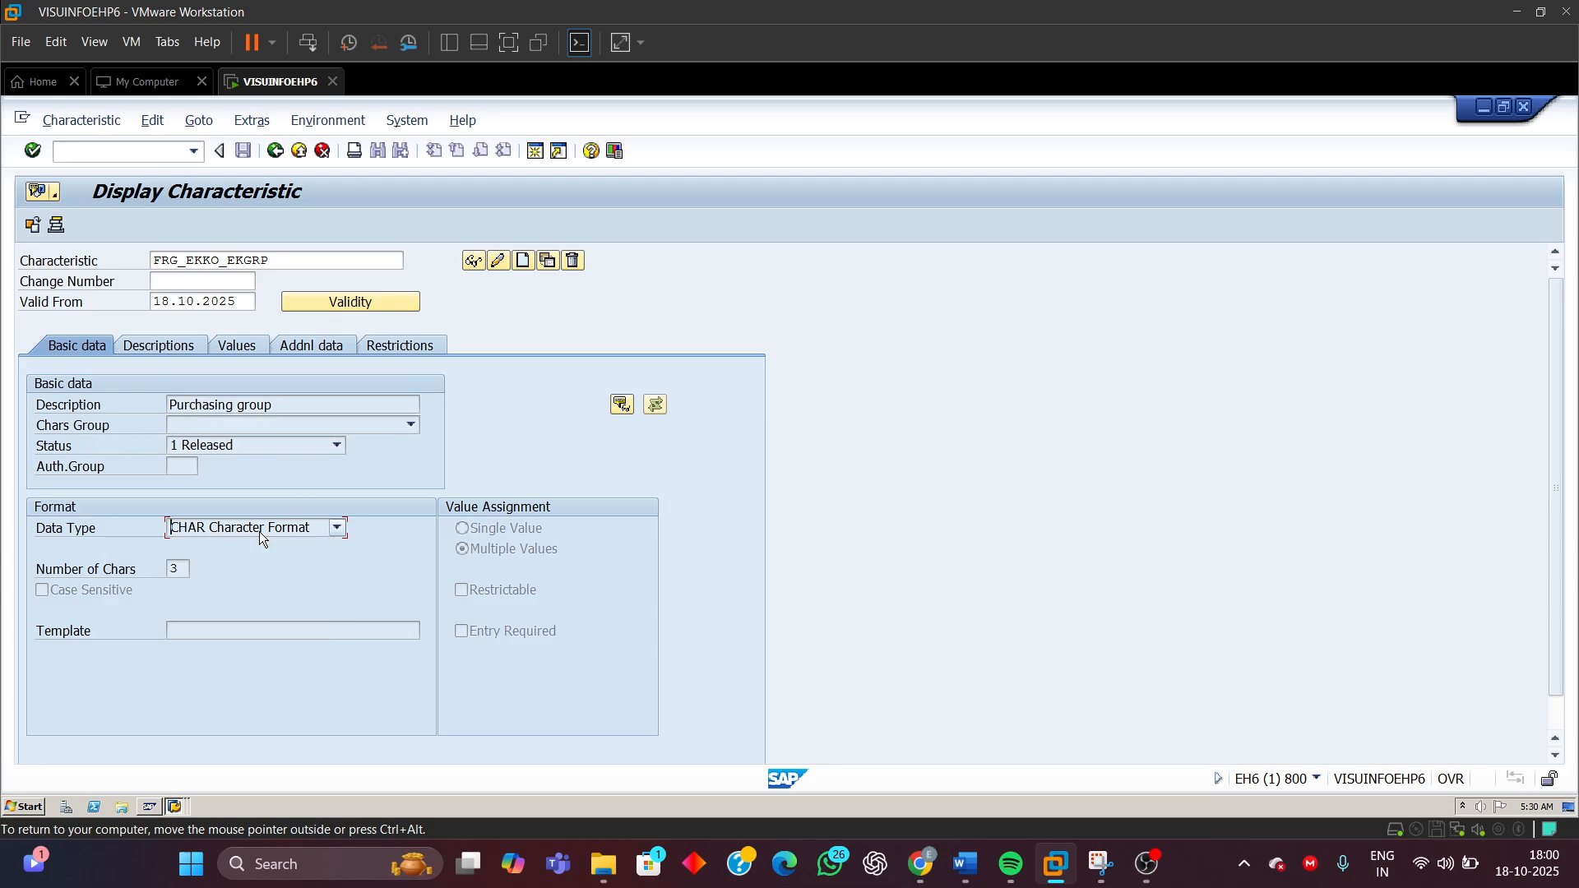
{"action": "double_click", "coordinate": [179, 575]}
{"action": "left_click", "coordinate": [499, 558]}
Review FRG_EKKO_EKGRP's class type restriction, language descriptions and allowed values
{"action": "left_click", "coordinate": [385, 346]}
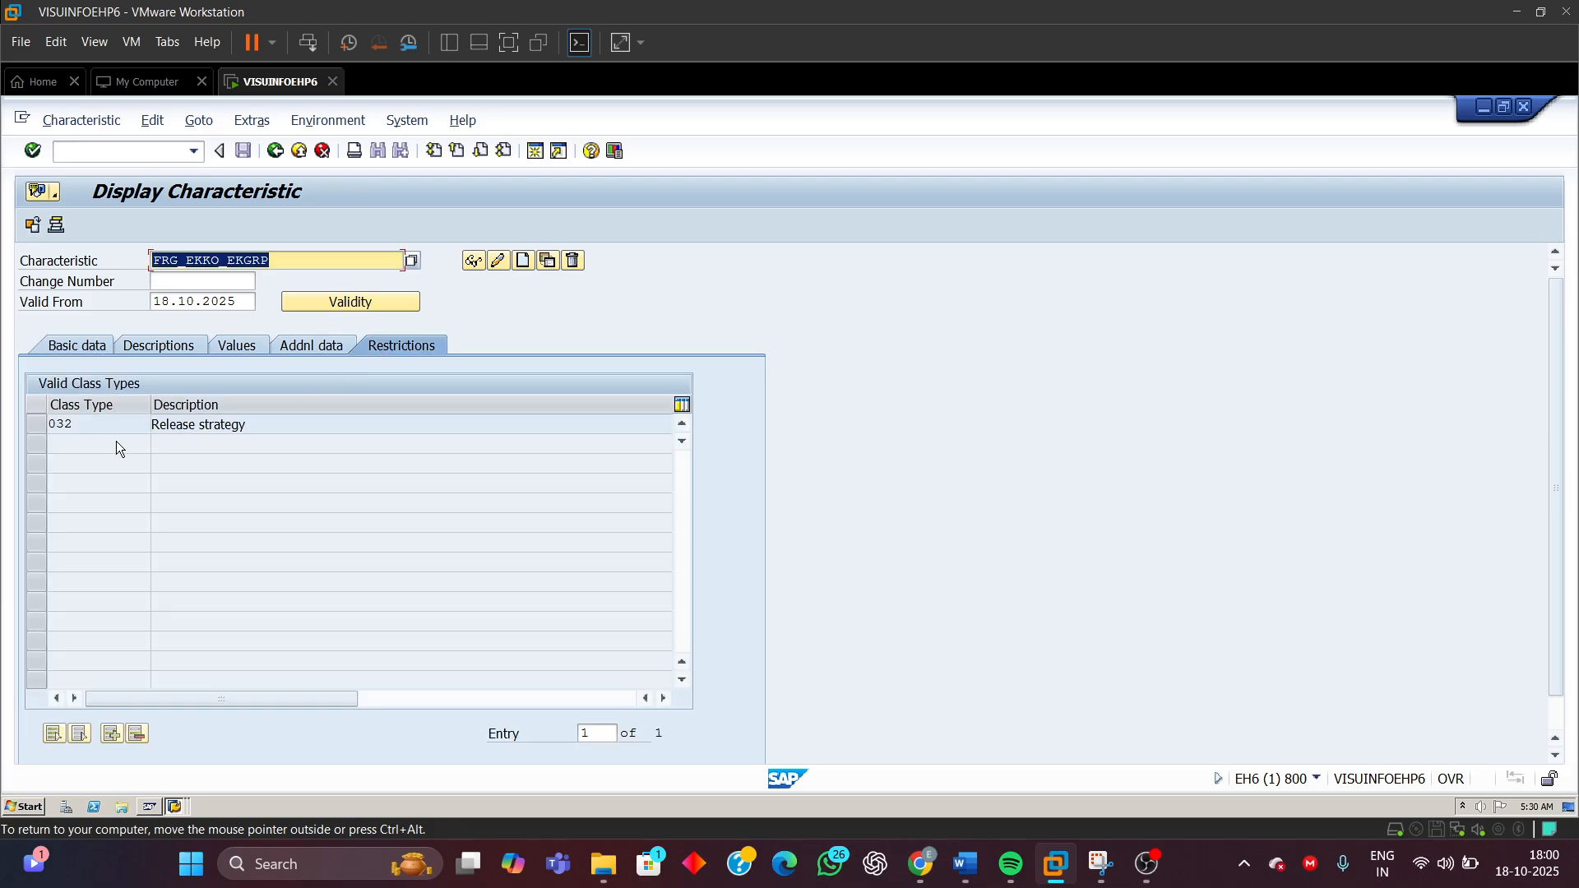
{"action": "double_click", "coordinate": [96, 427]}
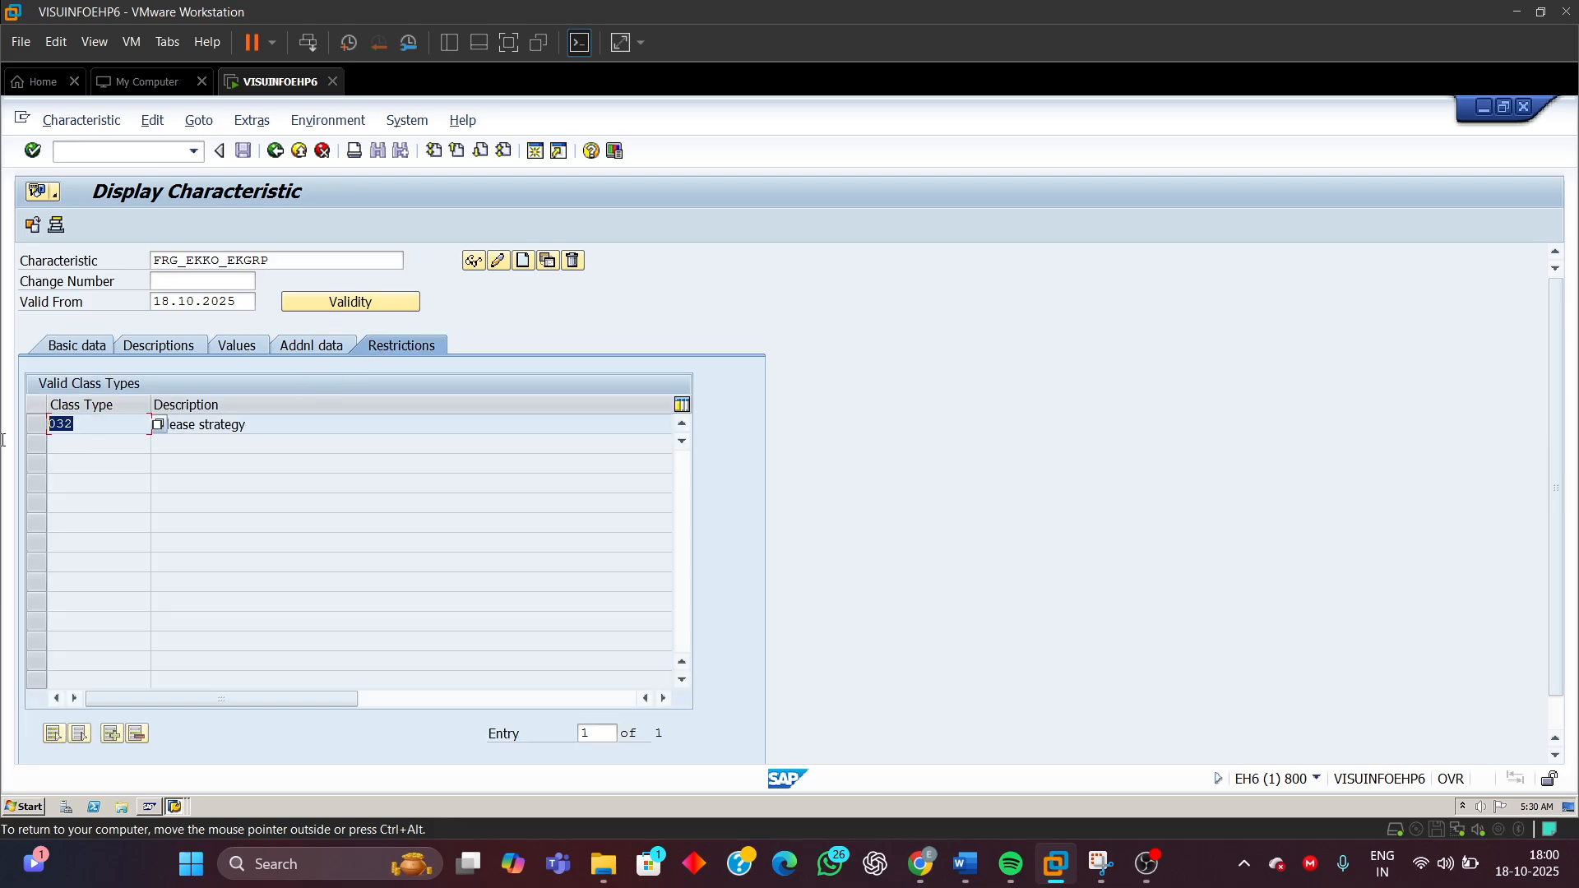
{"action": "left_click", "coordinate": [149, 344]}
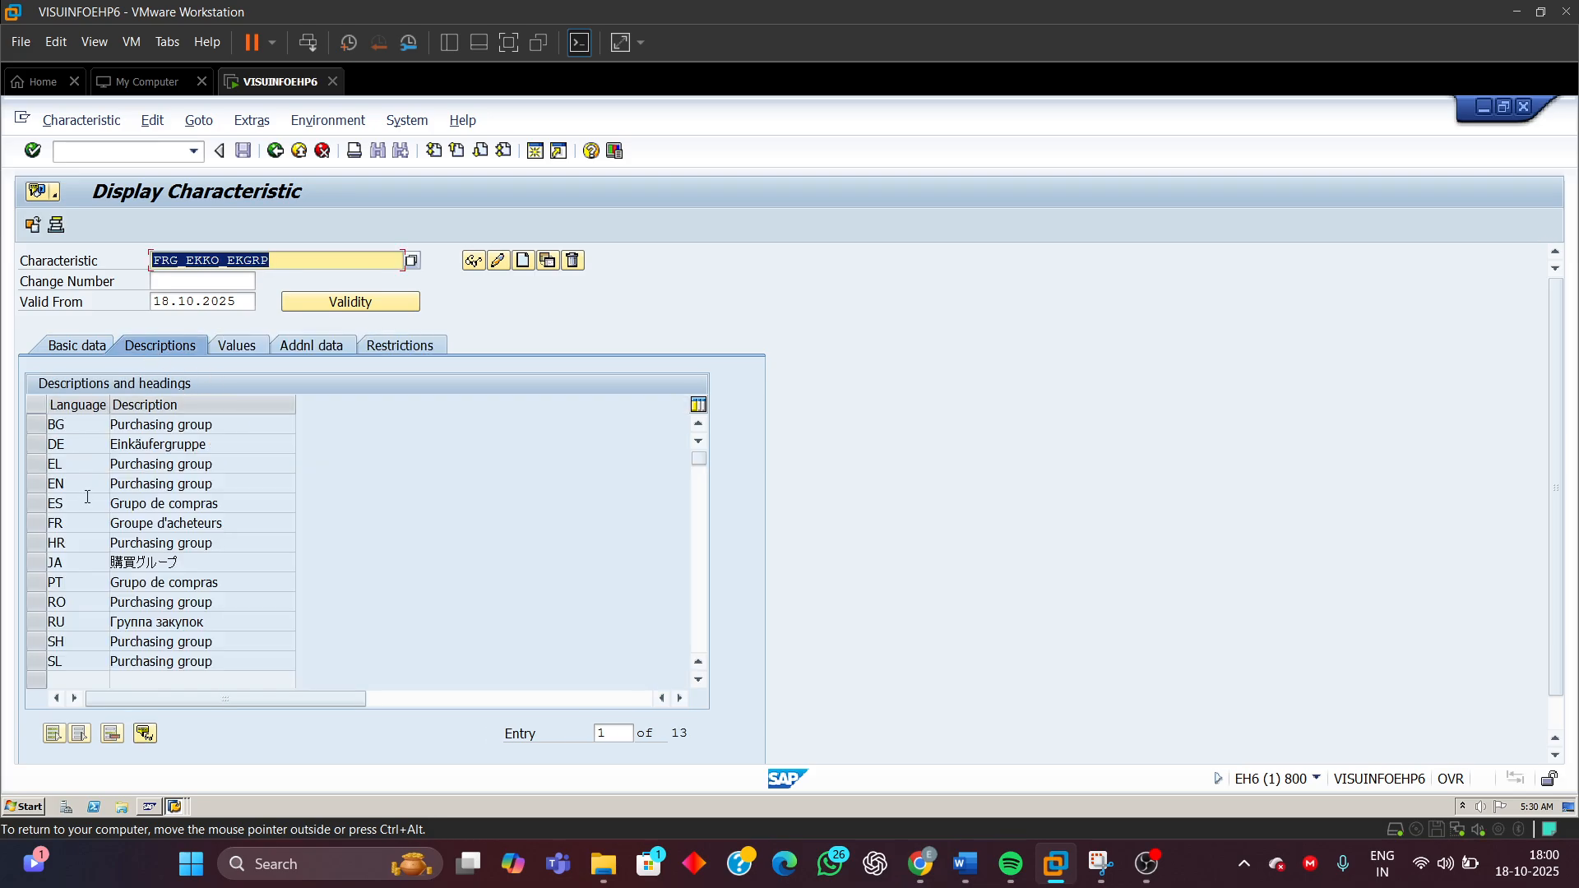
{"action": "left_click", "coordinate": [30, 464]}
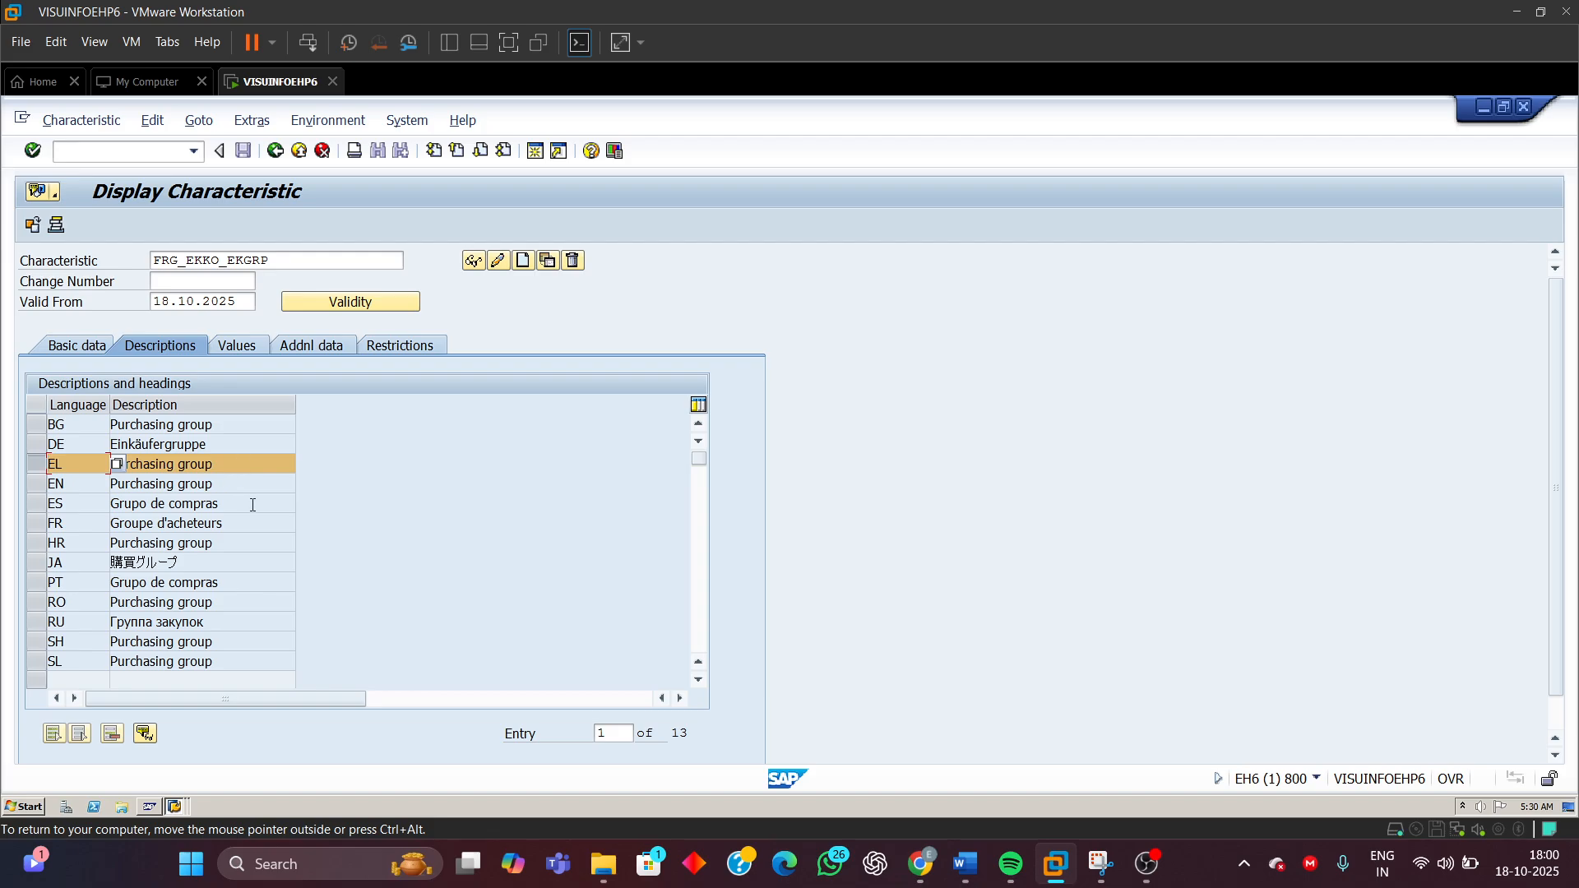
{"action": "left_click", "coordinate": [31, 485]}
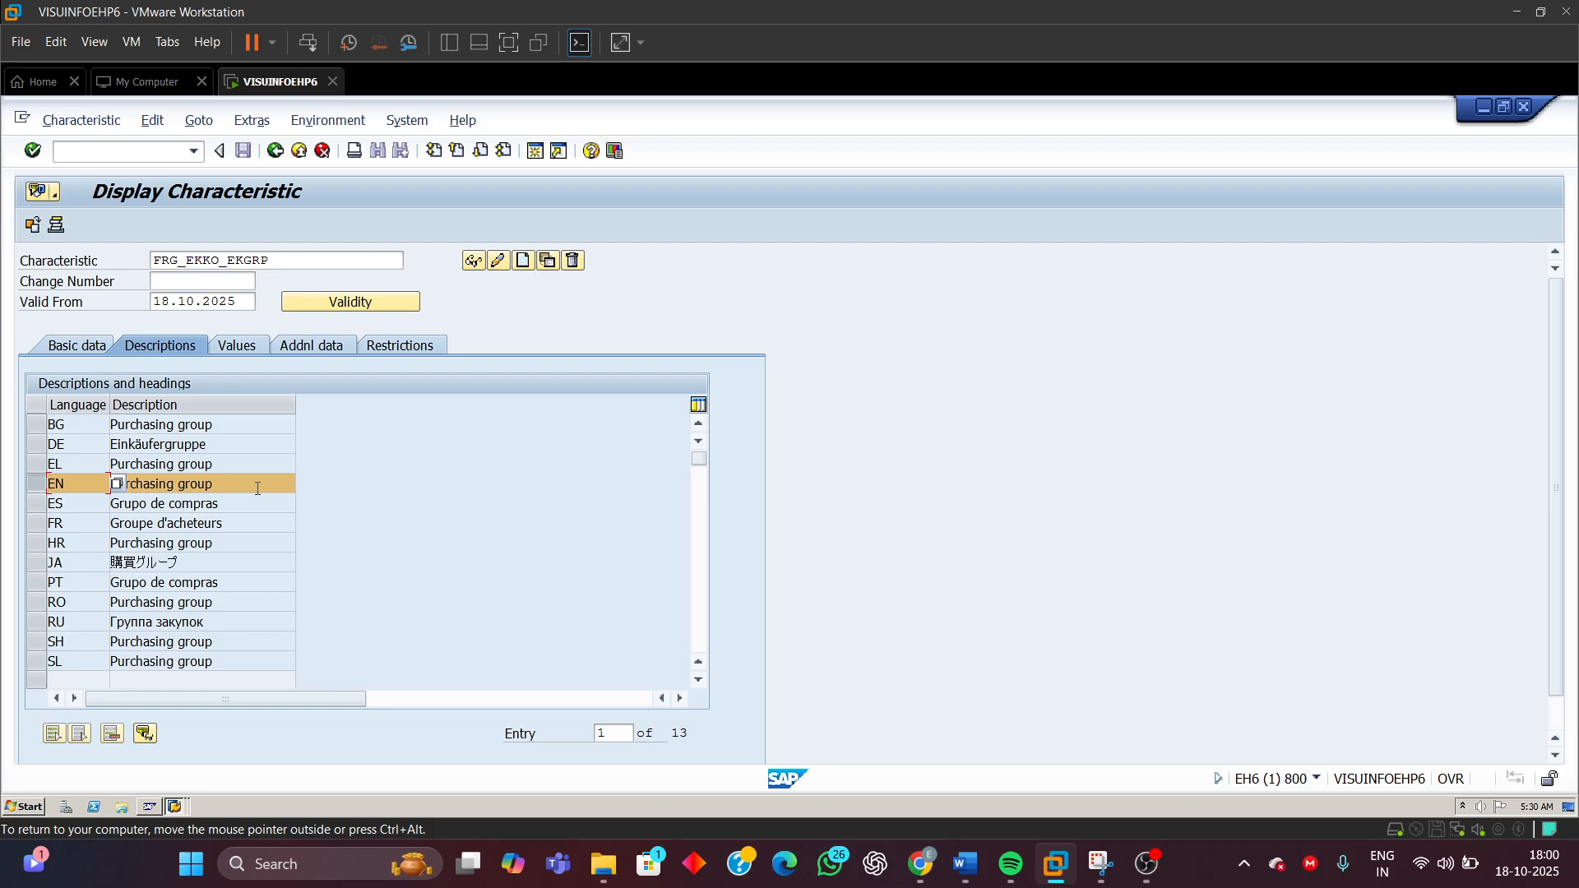
{"action": "left_click", "coordinate": [49, 566]}
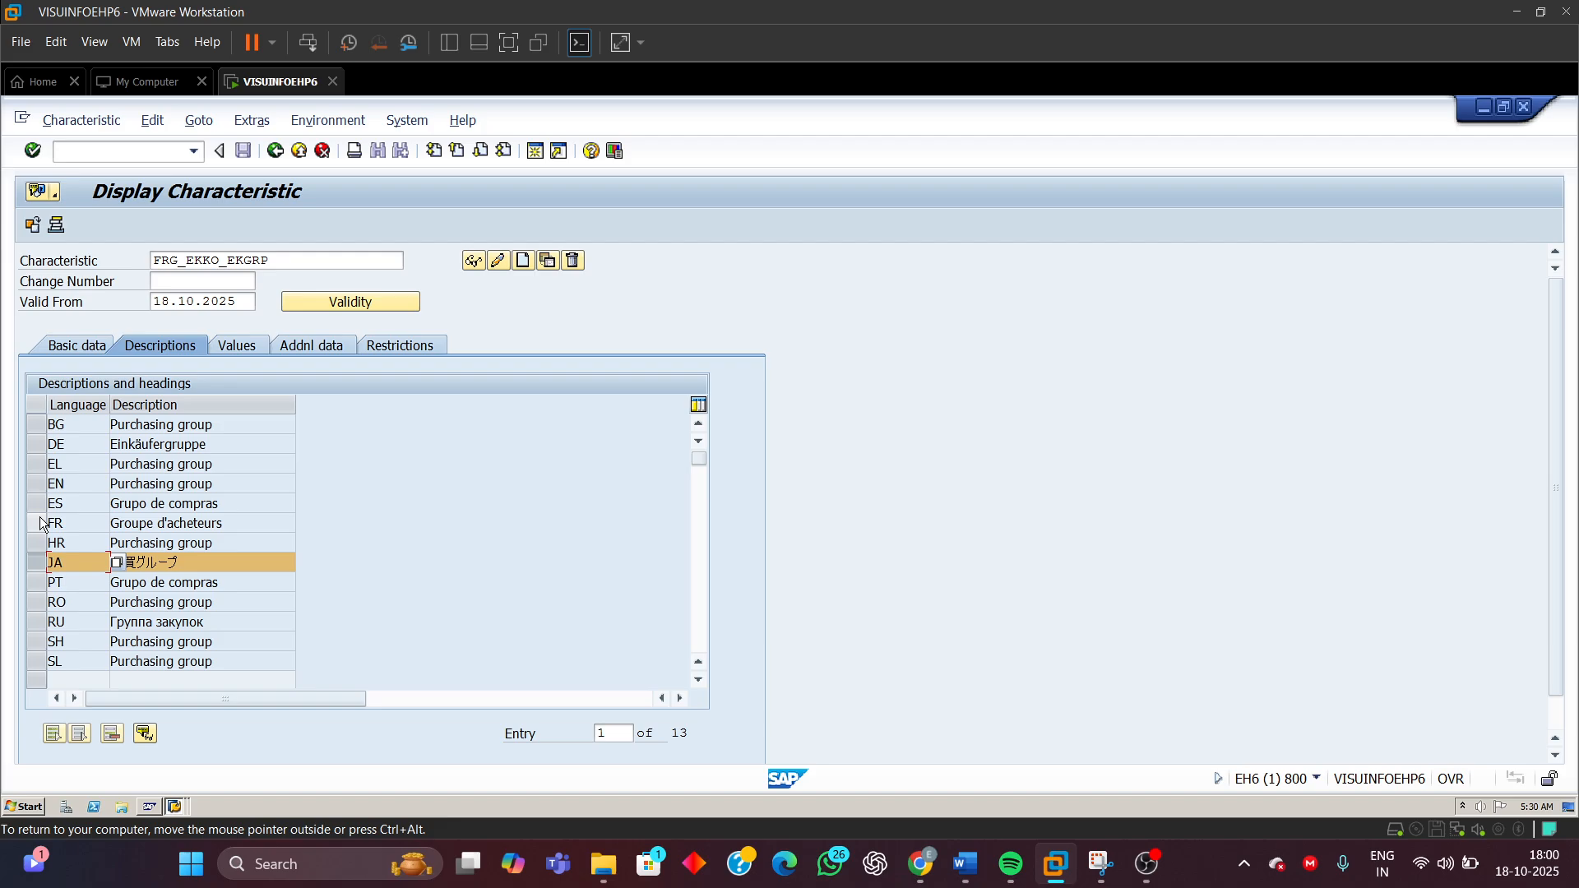
{"action": "left_click", "coordinate": [43, 486]}
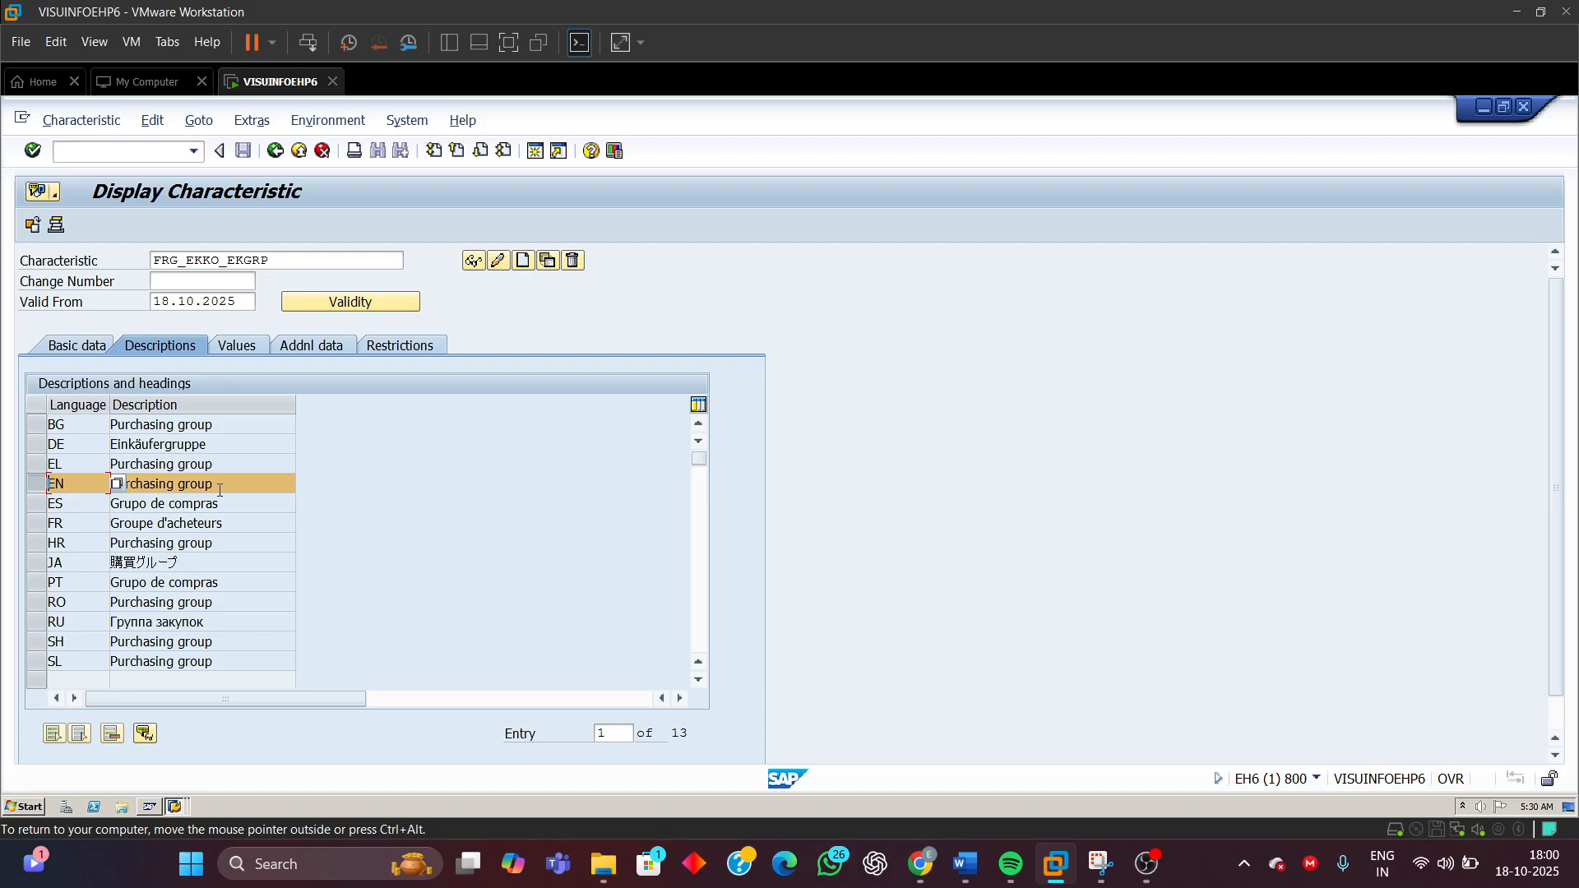
{"action": "left_click", "coordinate": [236, 349]}
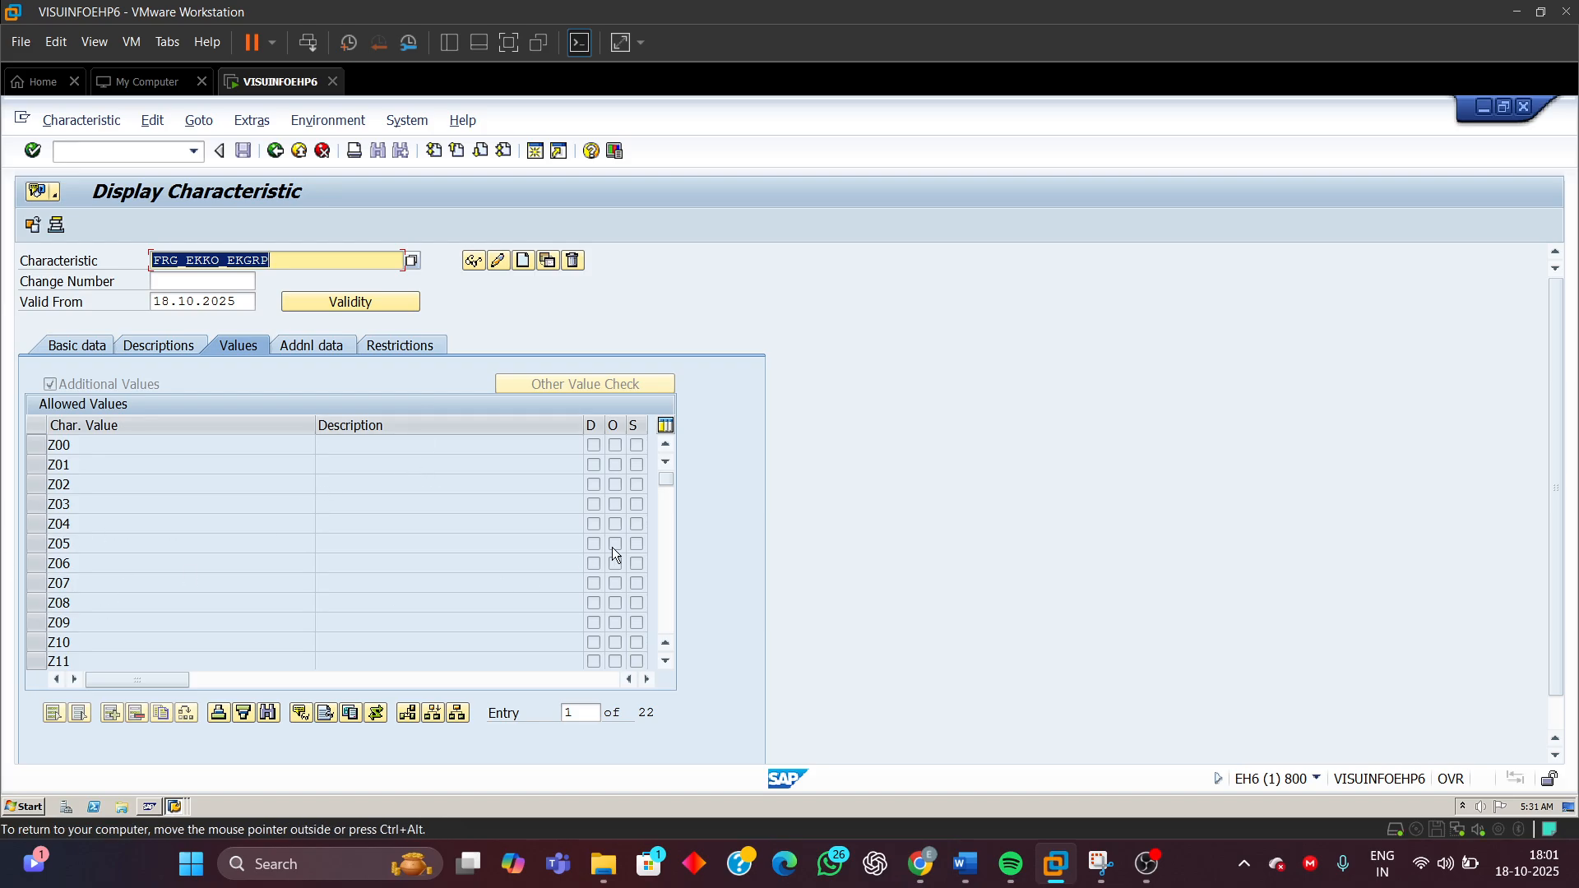
Scroll the allowed values list of FRG_EKKO_EKGRP and locate the value M01
{"action": "left_click", "coordinate": [665, 597]}
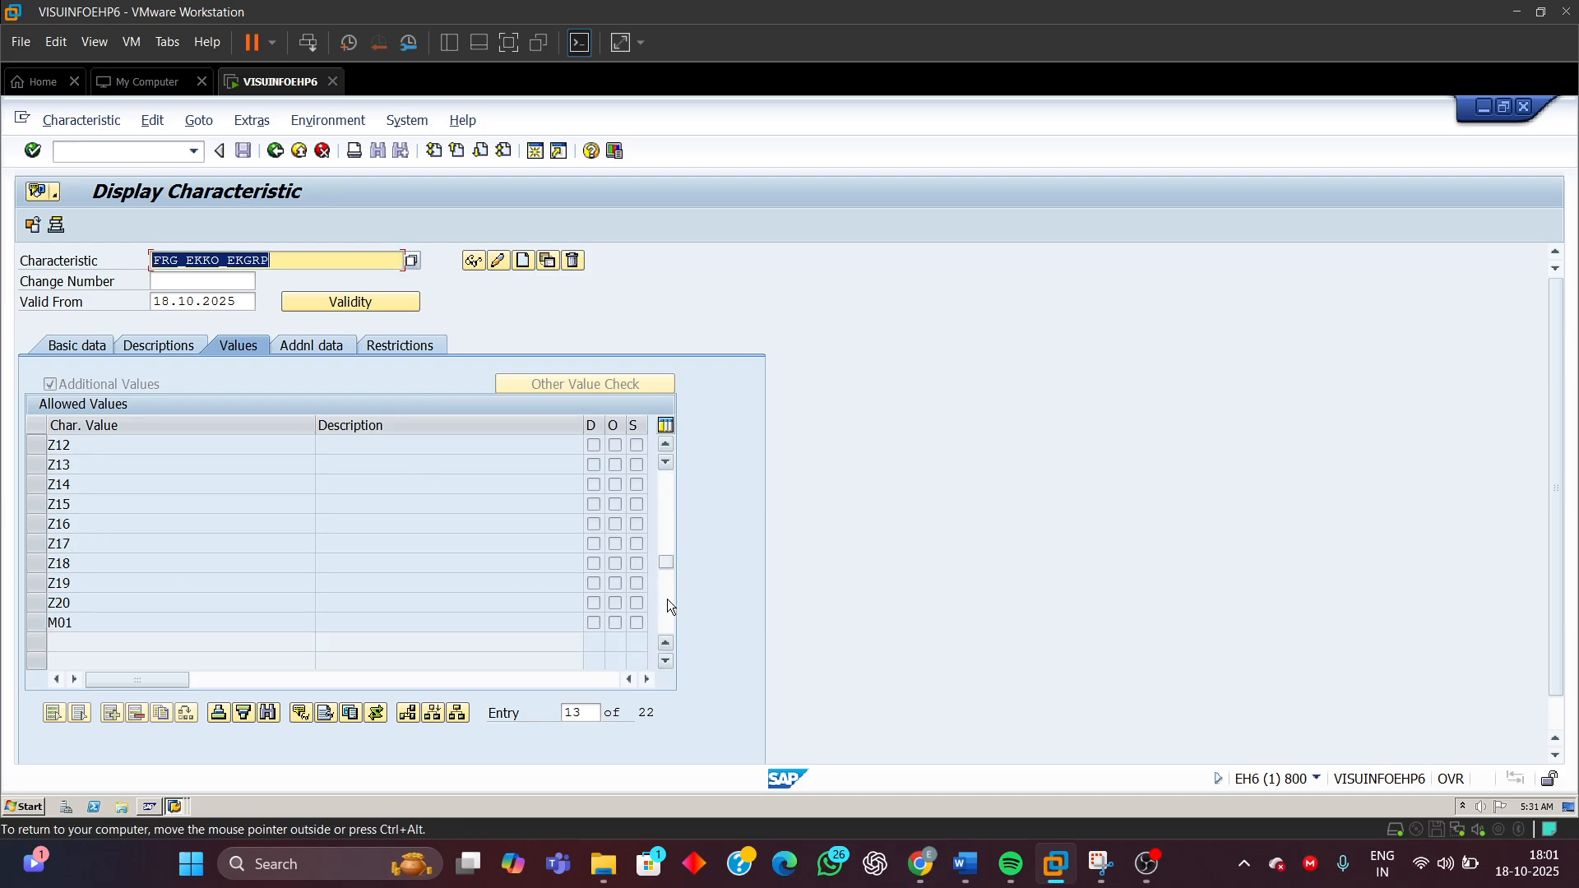
{"action": "left_click", "coordinate": [37, 625]}
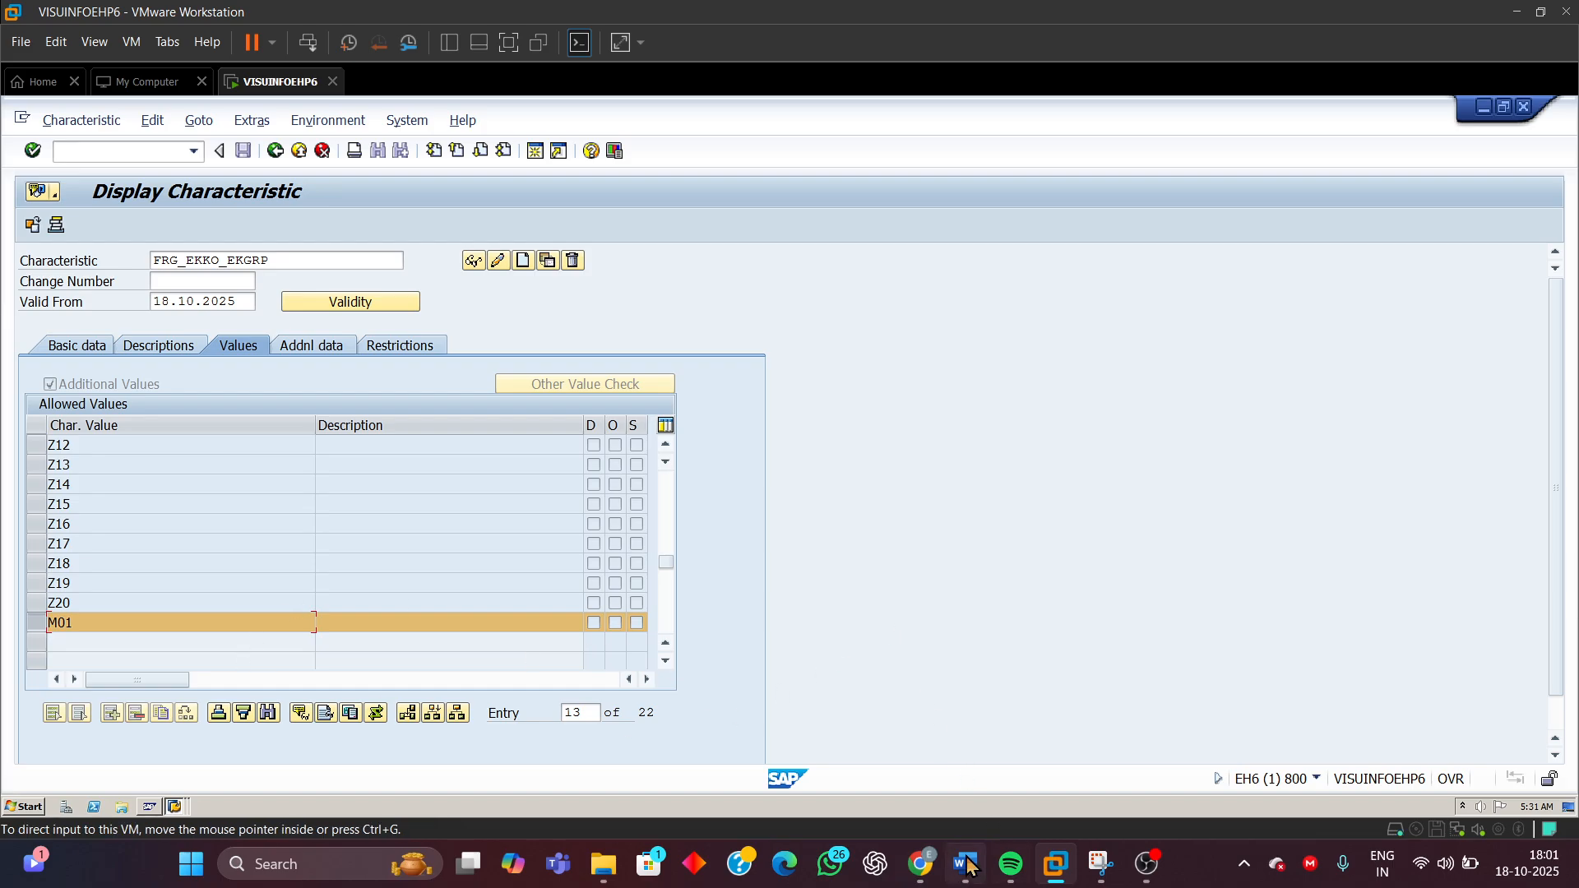
Switch to the Word document, look up the next characteristic FRG_EKKO_GNETW_INR in the table, and return to SAP
{"action": "mouse_move", "coordinate": [965, 864]}
{"action": "left_click", "coordinate": [958, 752]}
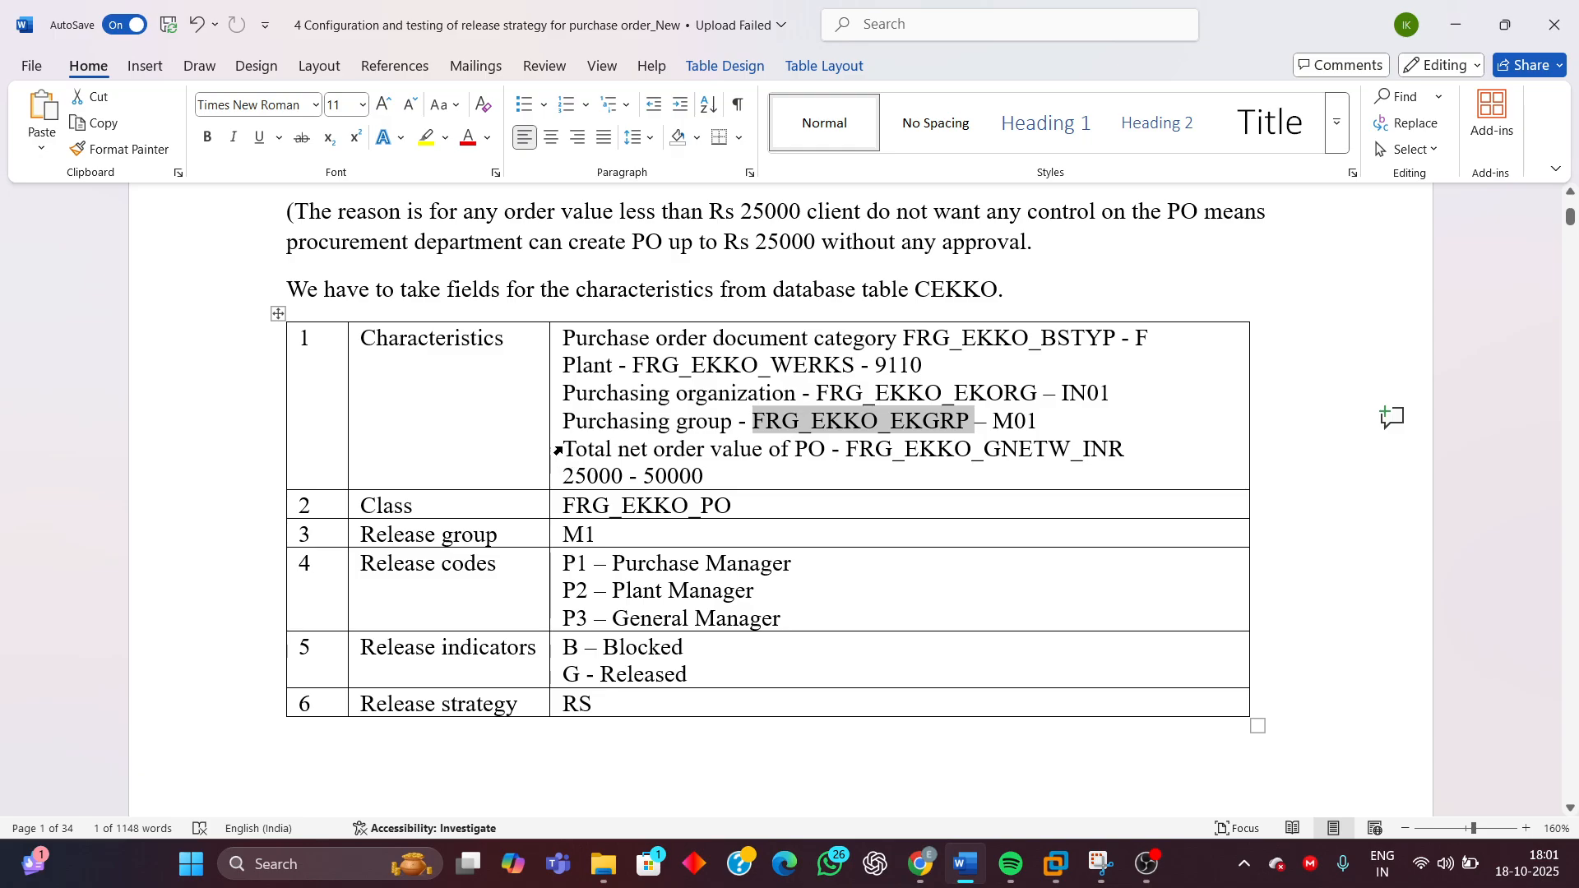
{"action": "left_click_drag", "start_coordinate": [565, 453], "coordinate": [1008, 452]}
{"action": "left_click", "coordinate": [882, 486]}
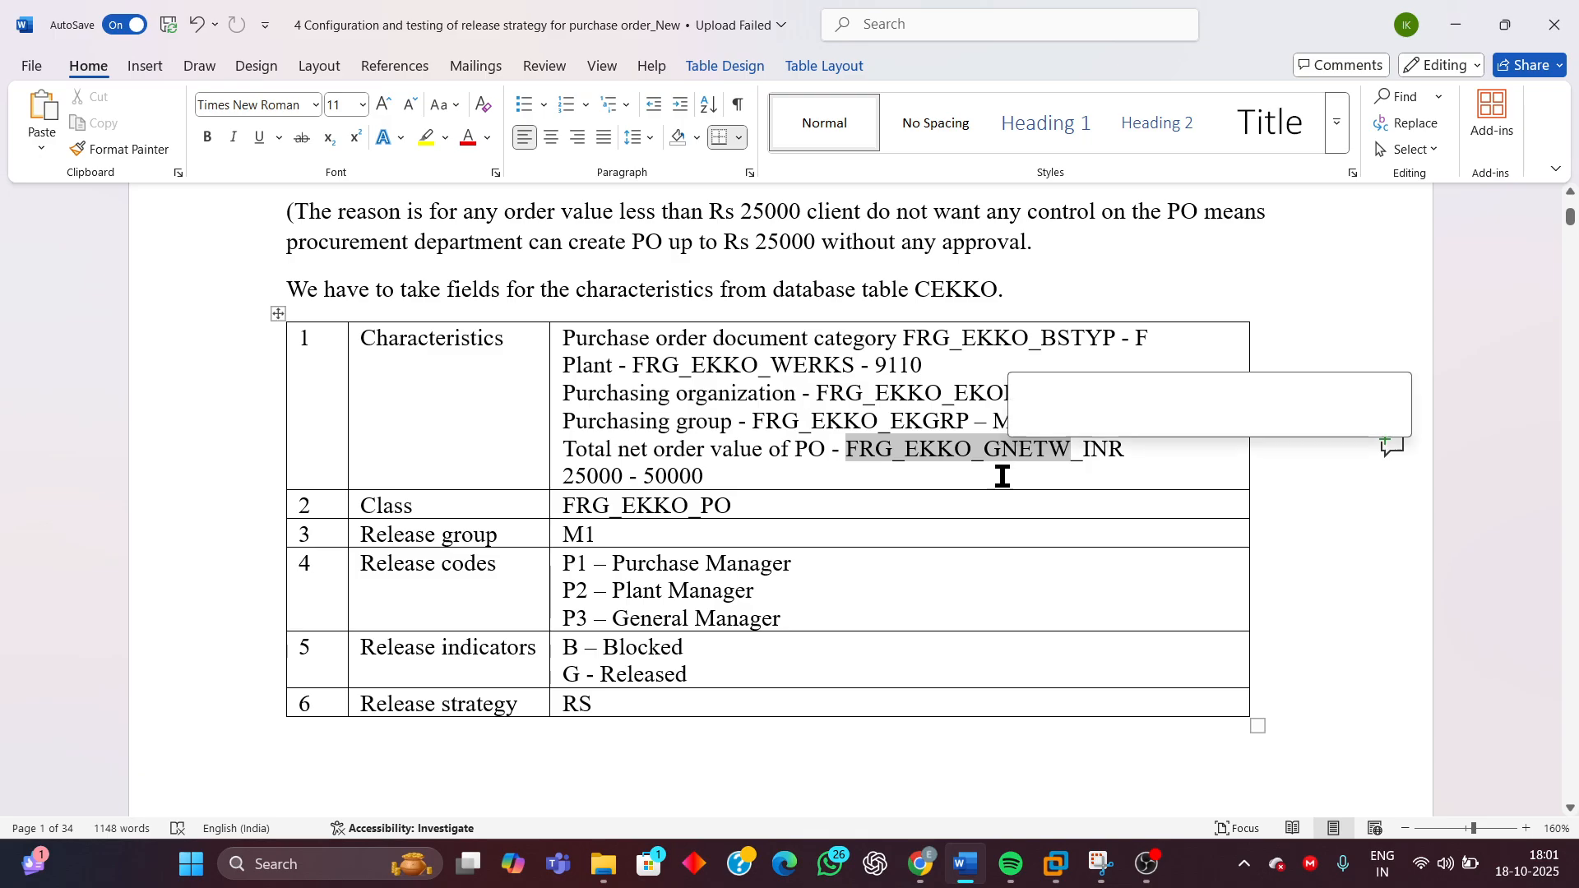
{"action": "mouse_move", "coordinate": [1055, 863]}
{"action": "left_click", "coordinate": [1226, 747]}
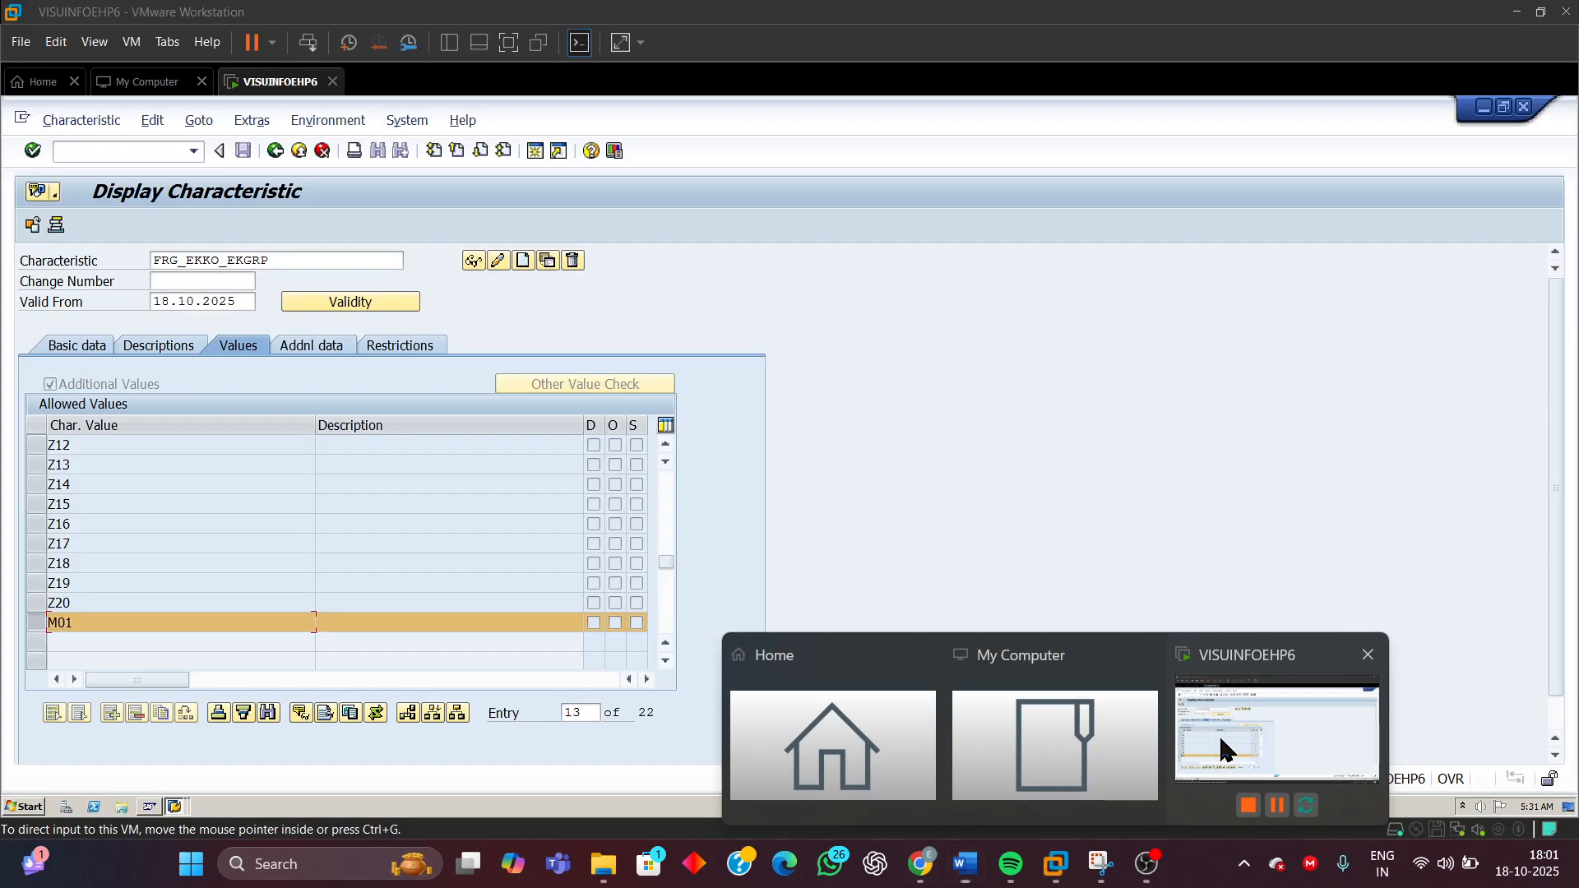
{"action": "mouse_move", "coordinate": [966, 863]}
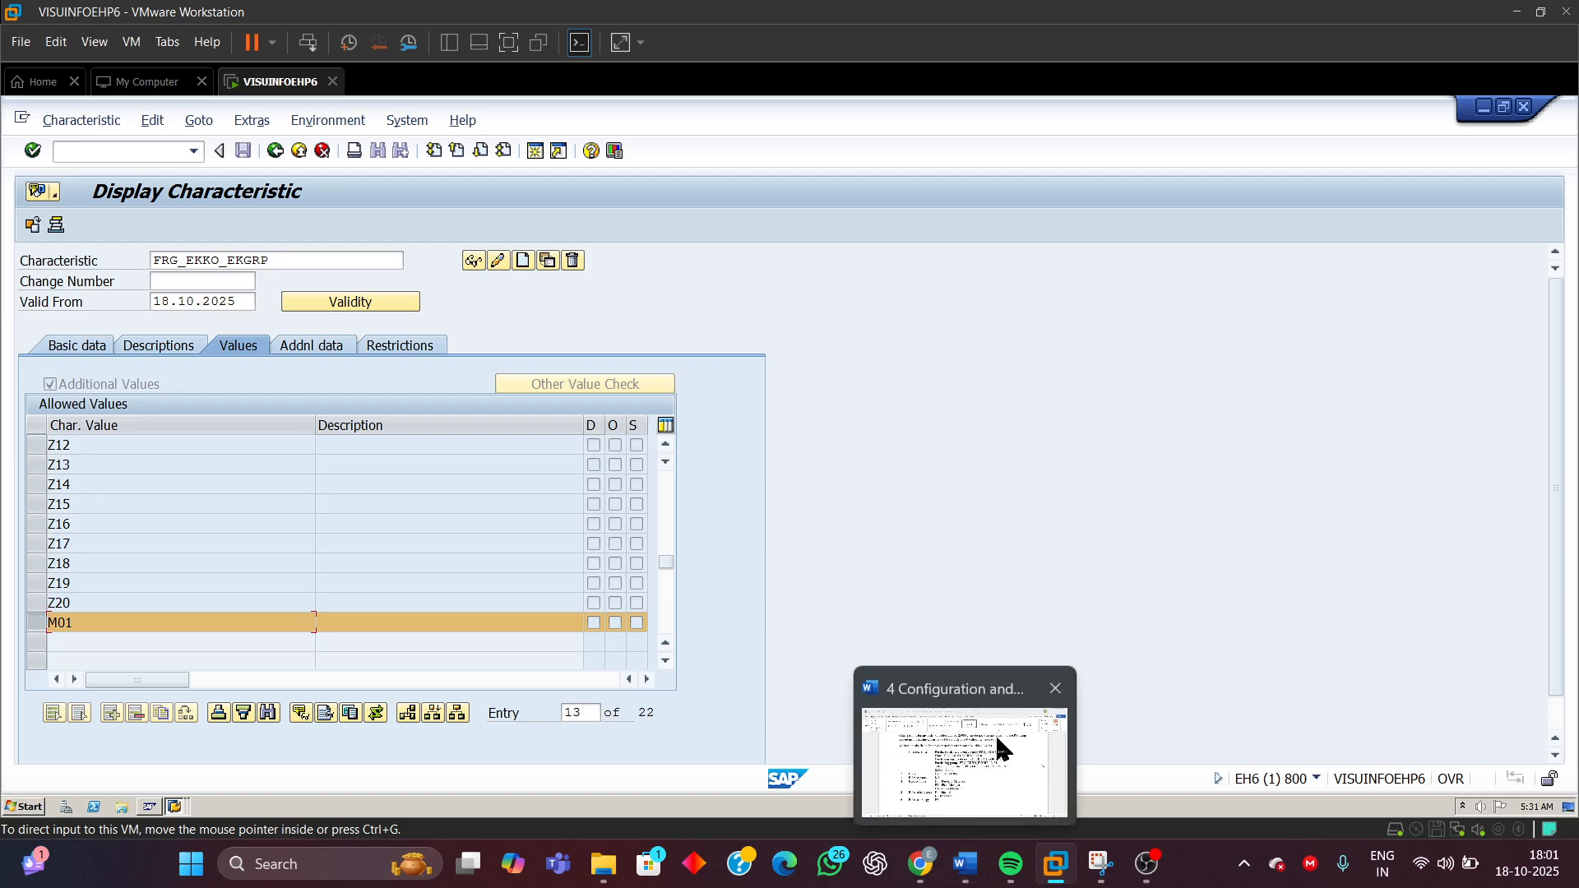
{"action": "left_click", "coordinate": [1000, 747]}
{"action": "left_click", "coordinate": [1130, 449]}
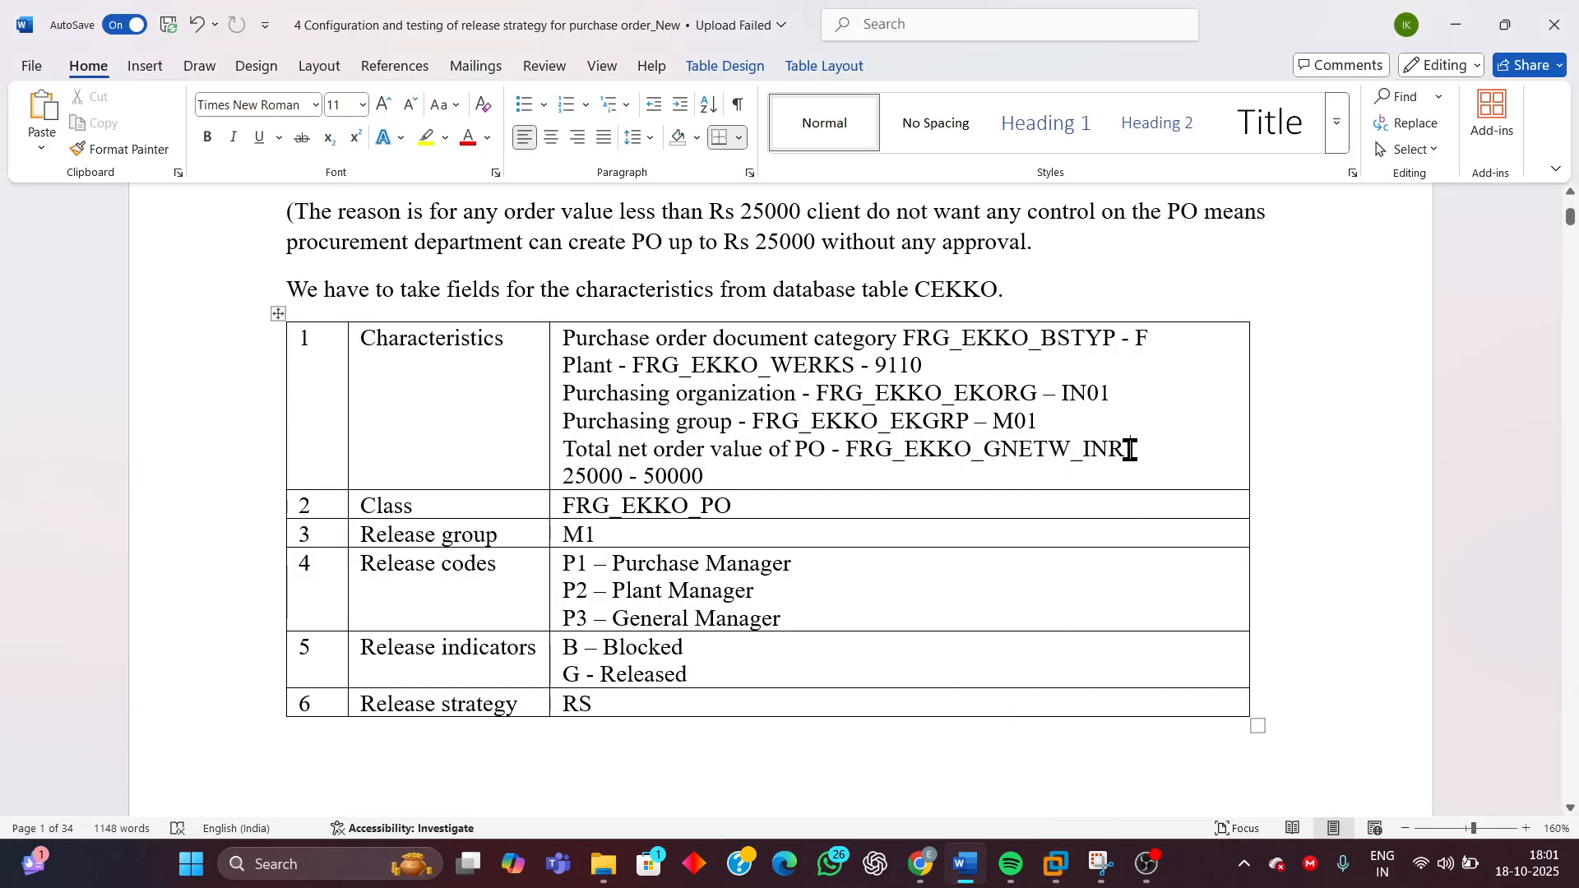
{"action": "left_click_drag", "start_coordinate": [1130, 449], "coordinate": [858, 453]}
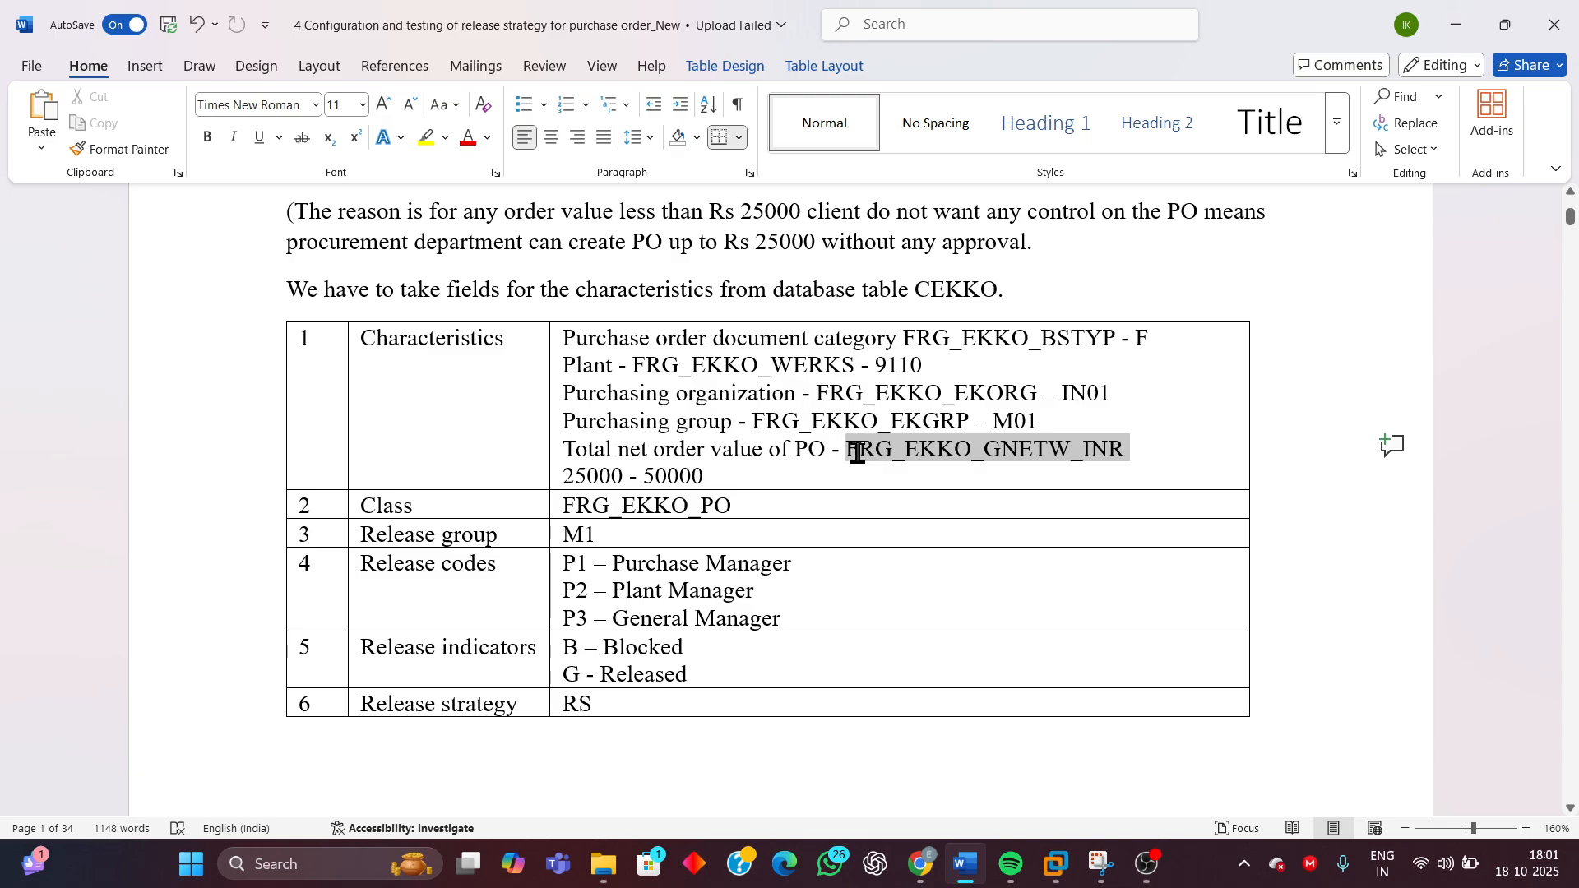
{"action": "left_click_drag", "start_coordinate": [858, 453], "coordinate": [850, 451]}
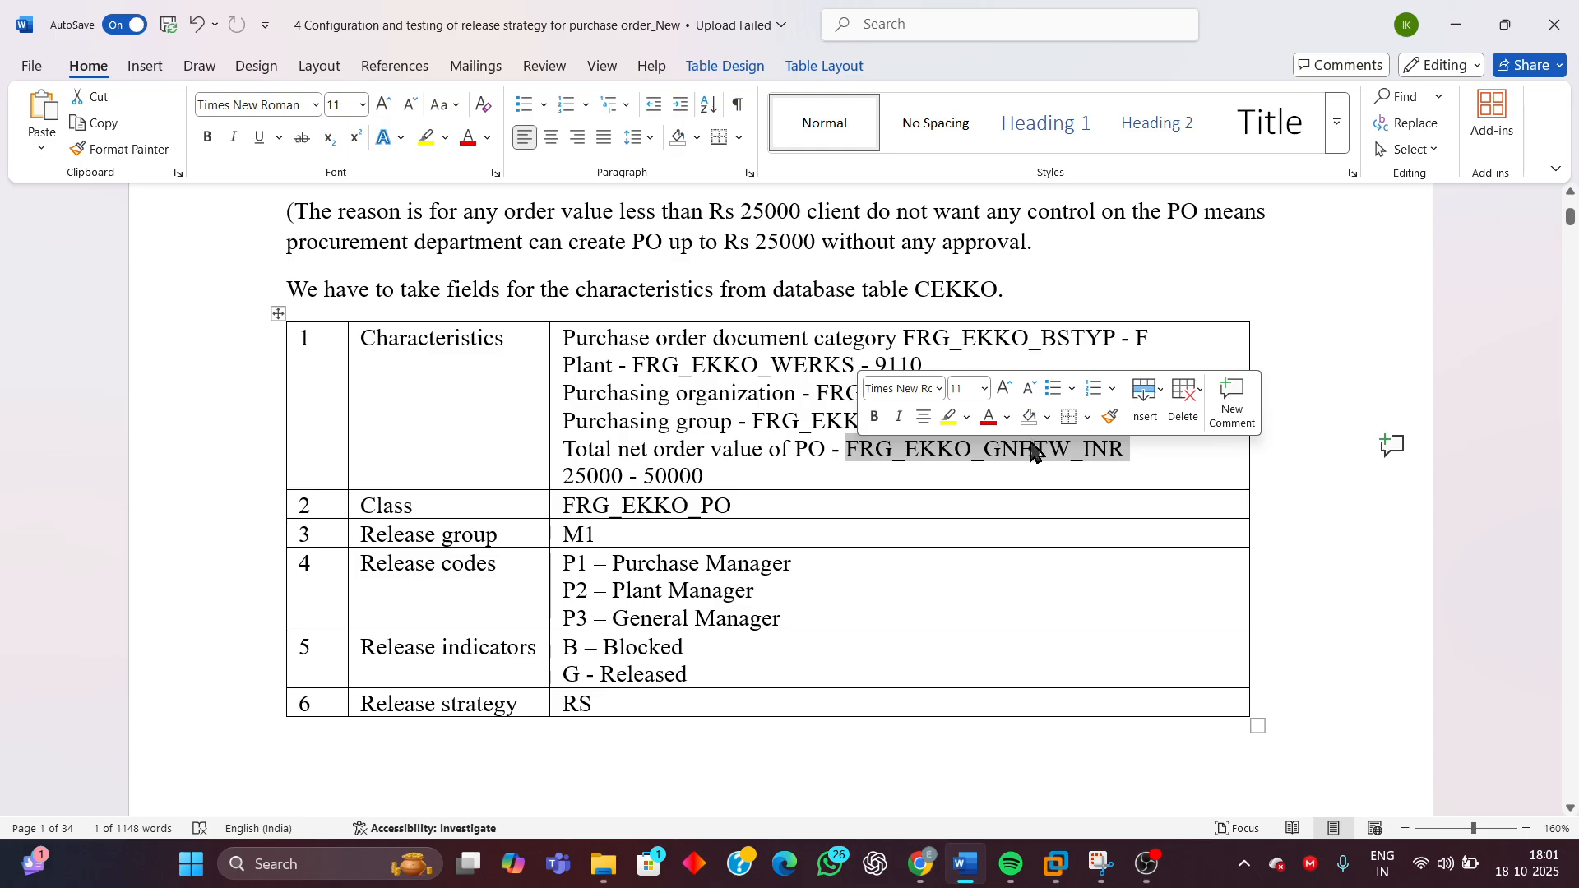
{"action": "left_click", "coordinate": [991, 450]}
{"action": "left_click_drag", "start_coordinate": [1129, 449], "coordinate": [866, 450]}
{"action": "left_click", "coordinate": [1059, 865]}
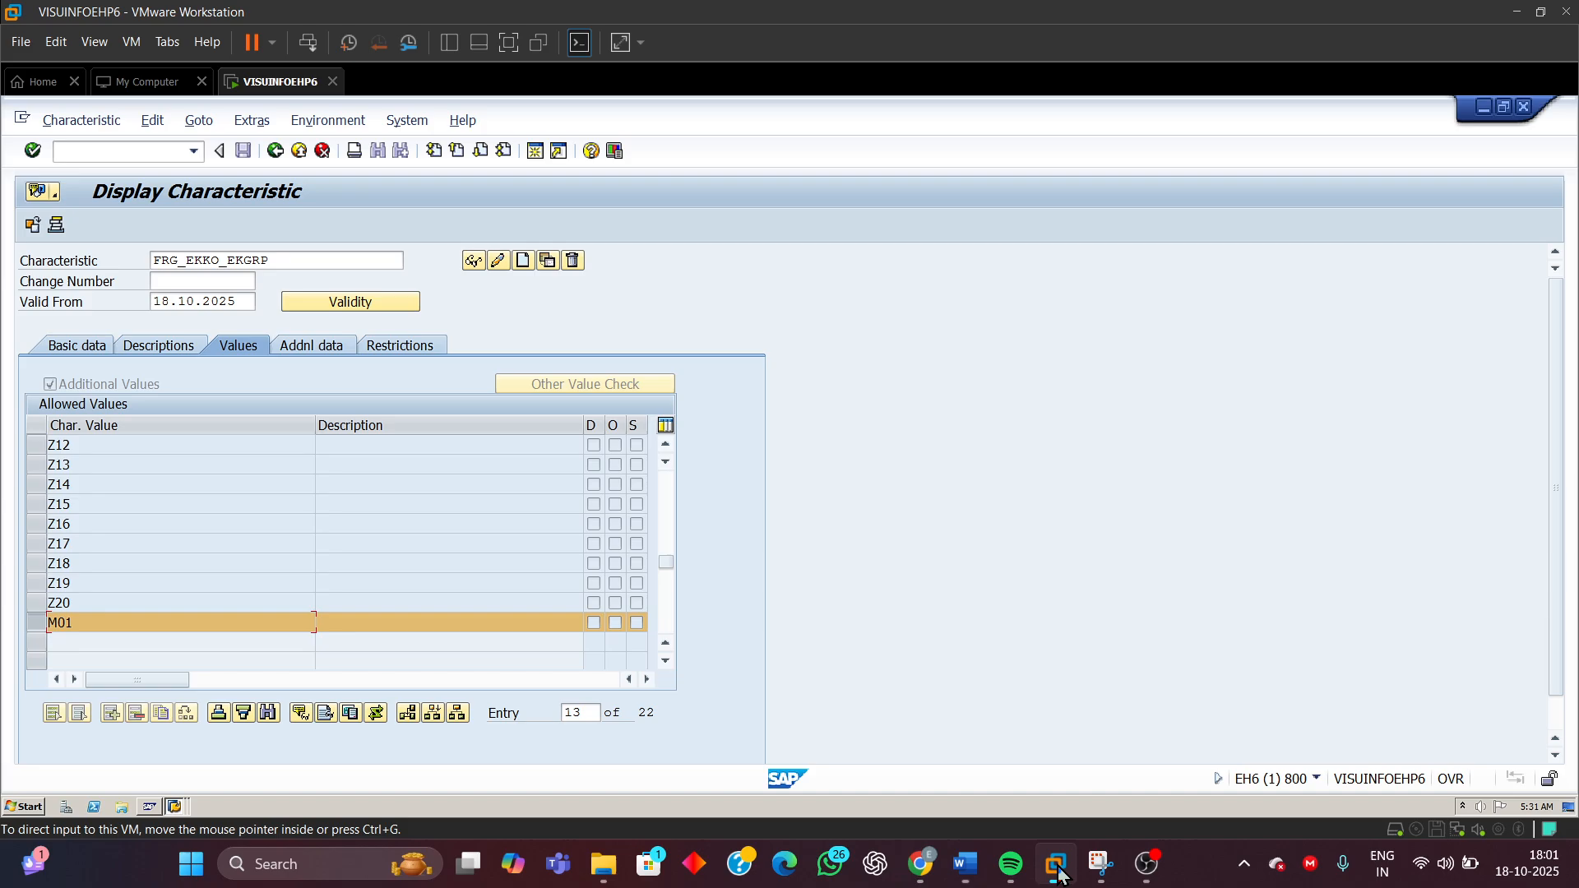
Display characteristic FRG_EKKO_GNETW_INR and review its allowed value intervals
{"action": "left_click", "coordinate": [272, 262]}
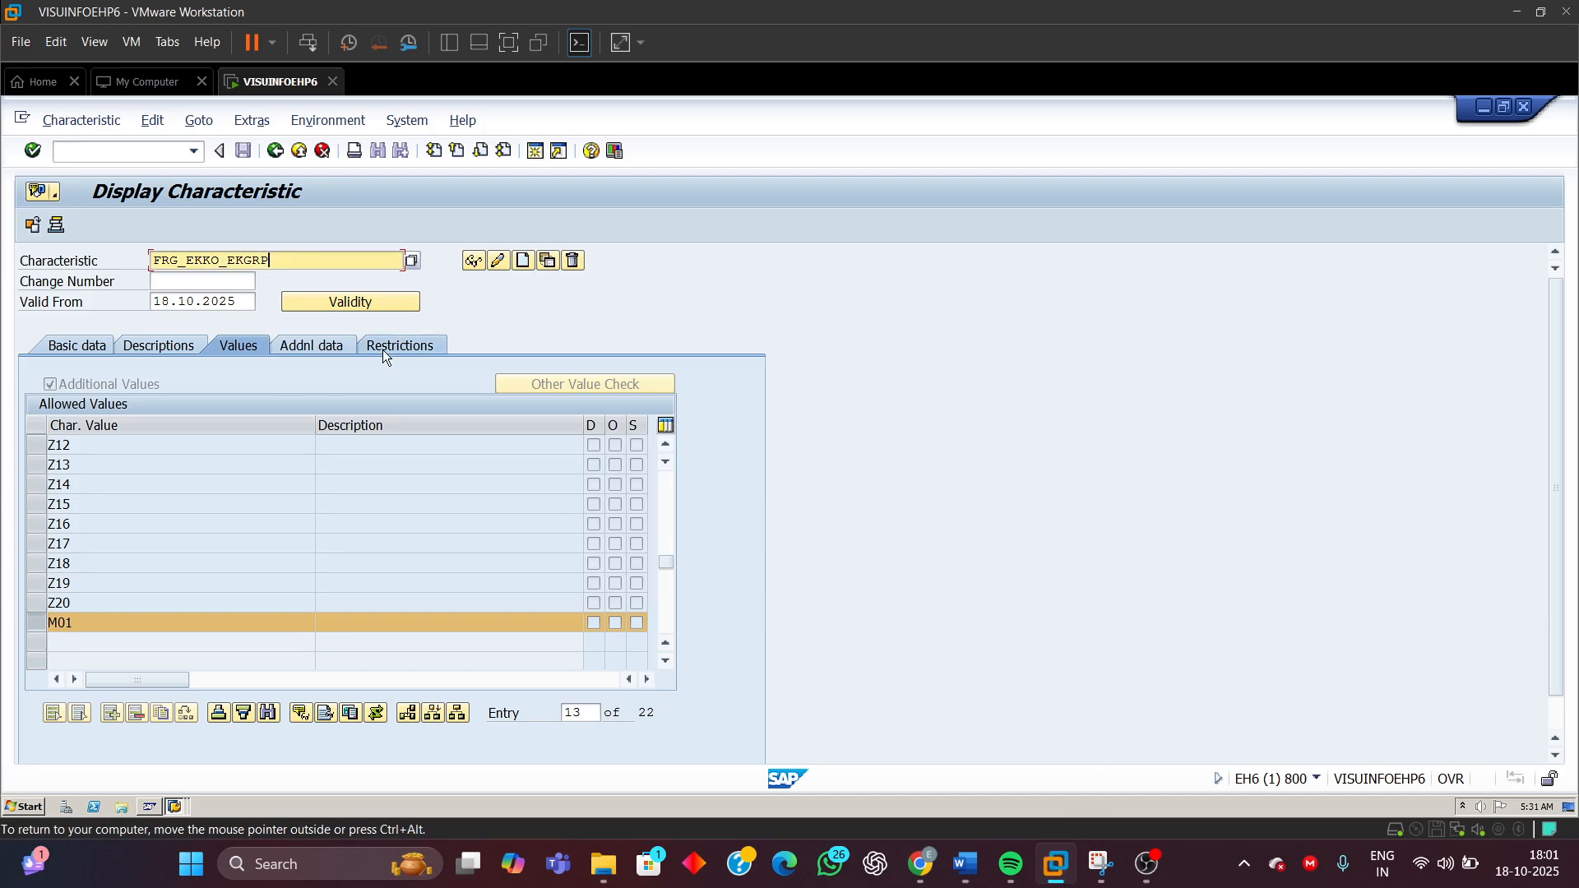
{"action": "key", "text": "BackSpace"}
{"action": "key", "text": "BackSpace"}
{"action": "key", "text": "BackSpace"}
{"action": "key", "text": "BackSpace"}
{"action": "key", "text": "BackSpace"}
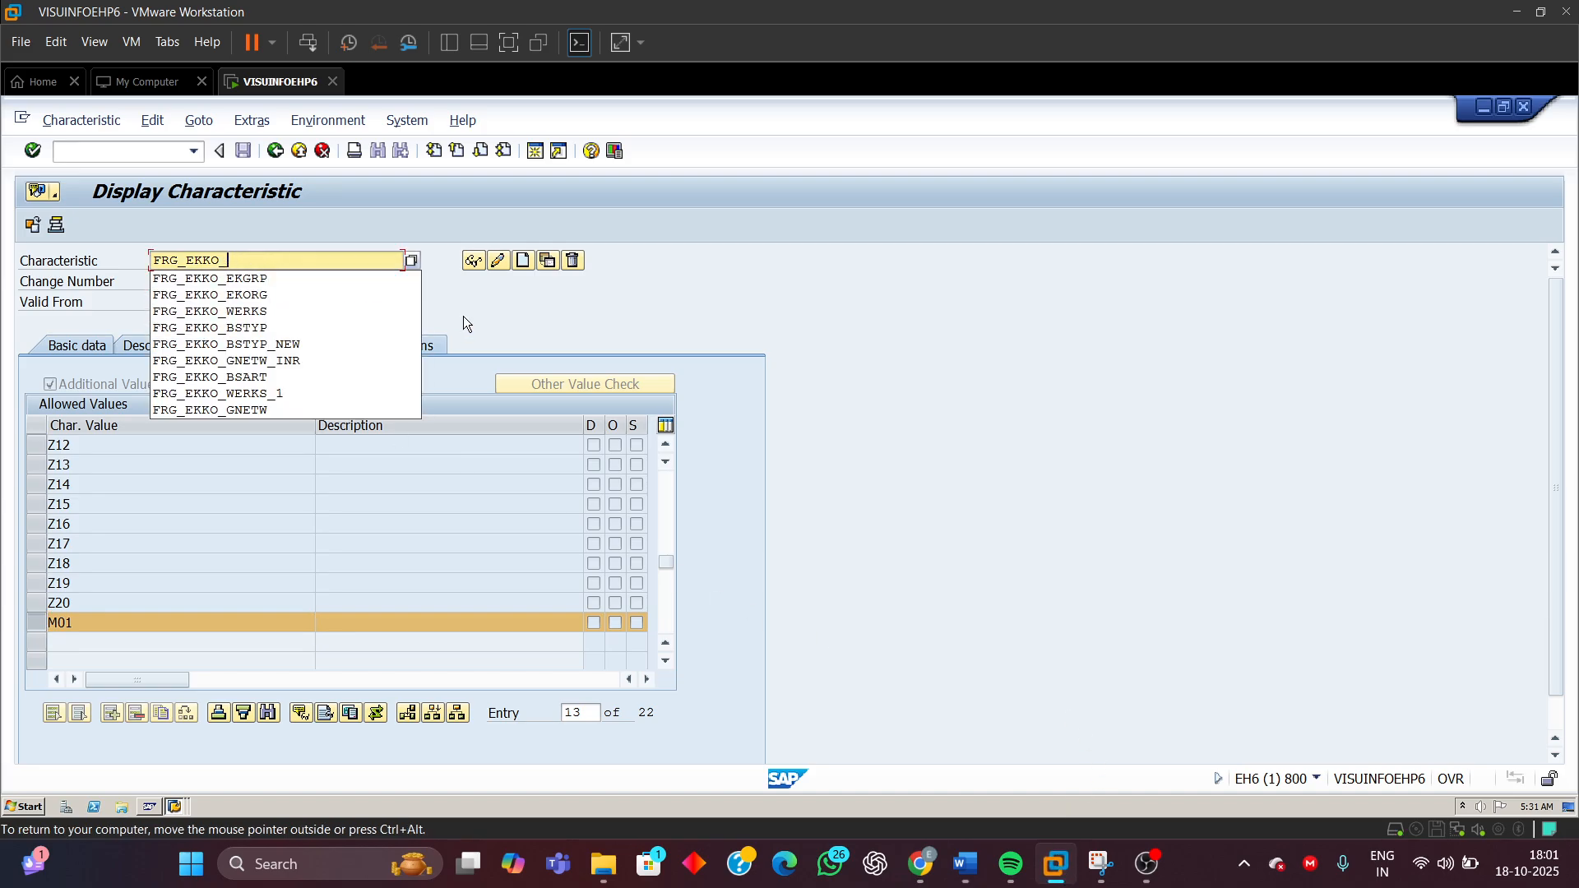
{"action": "left_click", "coordinate": [281, 362]}
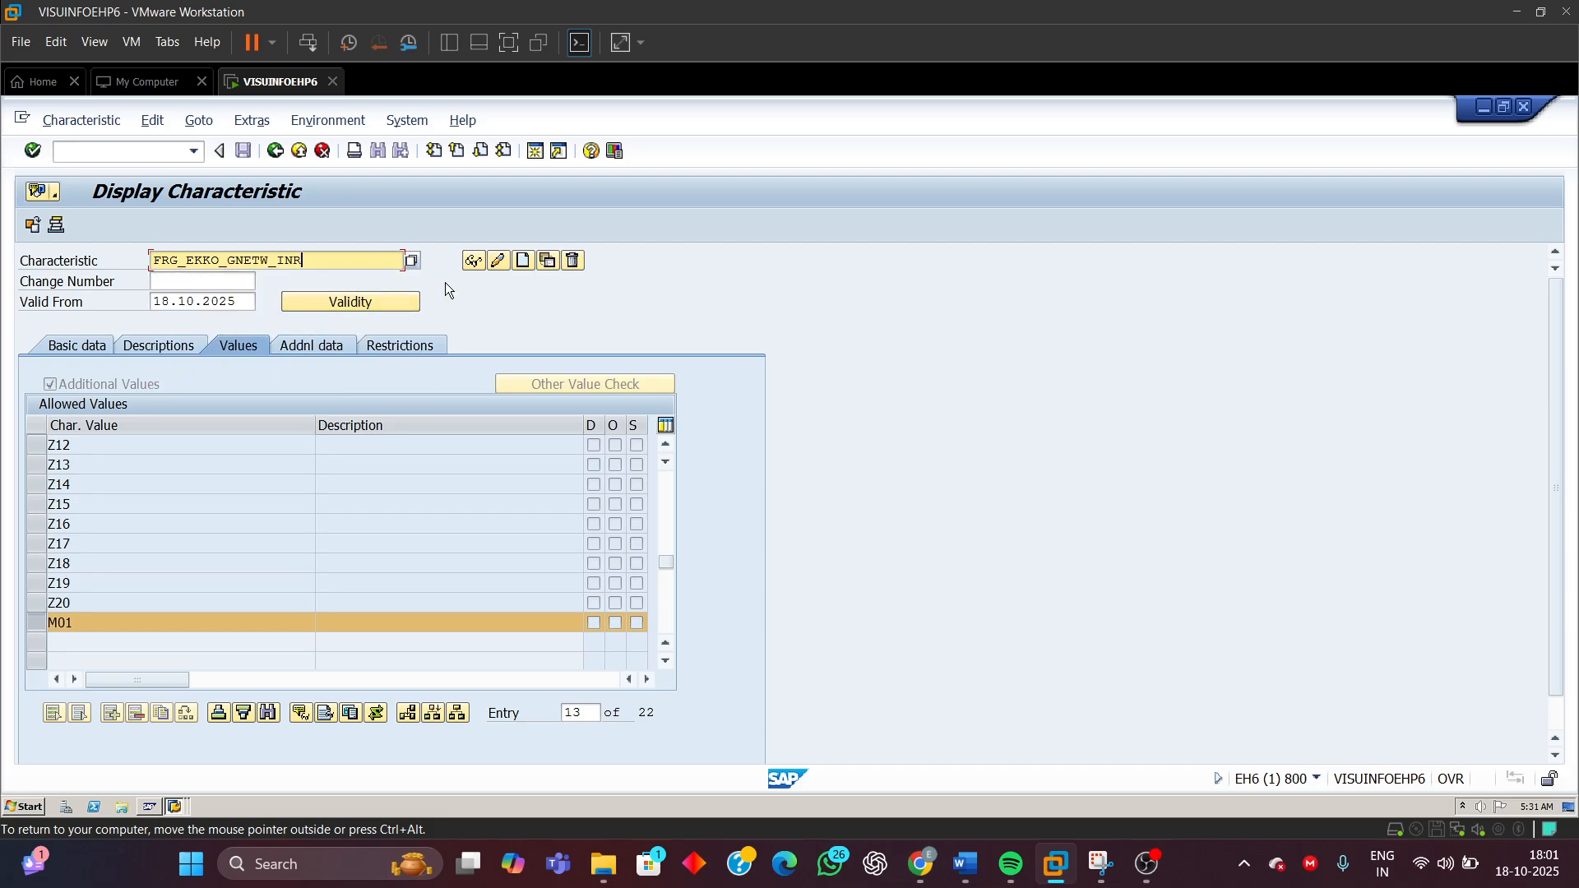
{"action": "left_click", "coordinate": [473, 261]}
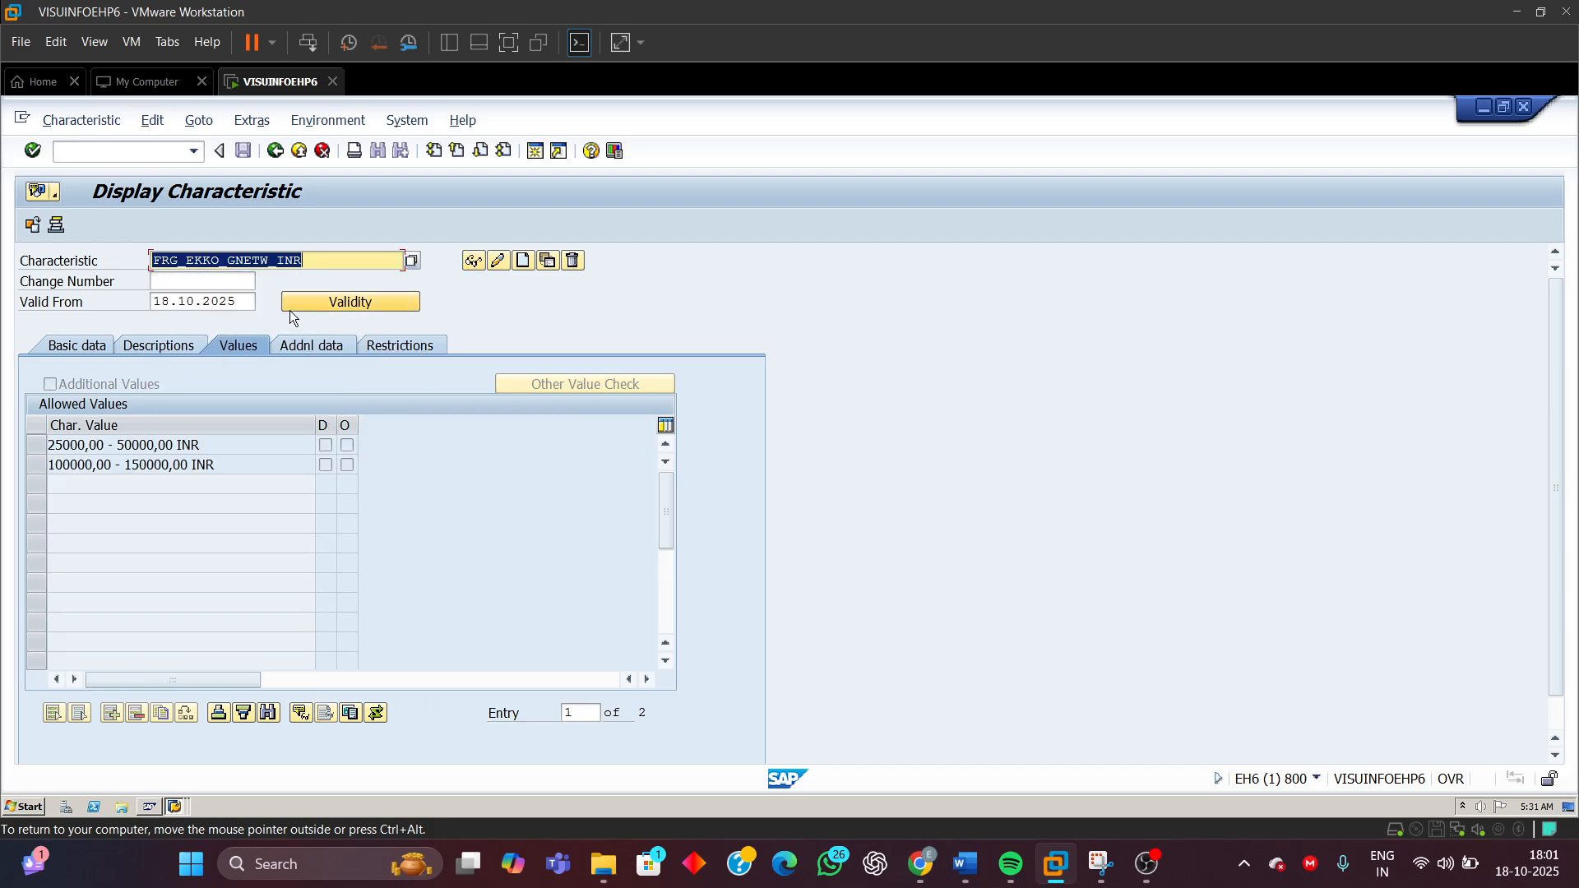
Check FRG_EKKO_GNETW_INR's basic data and its CEKKO GNETW table field reference in the additional data
{"action": "left_click", "coordinate": [78, 347]}
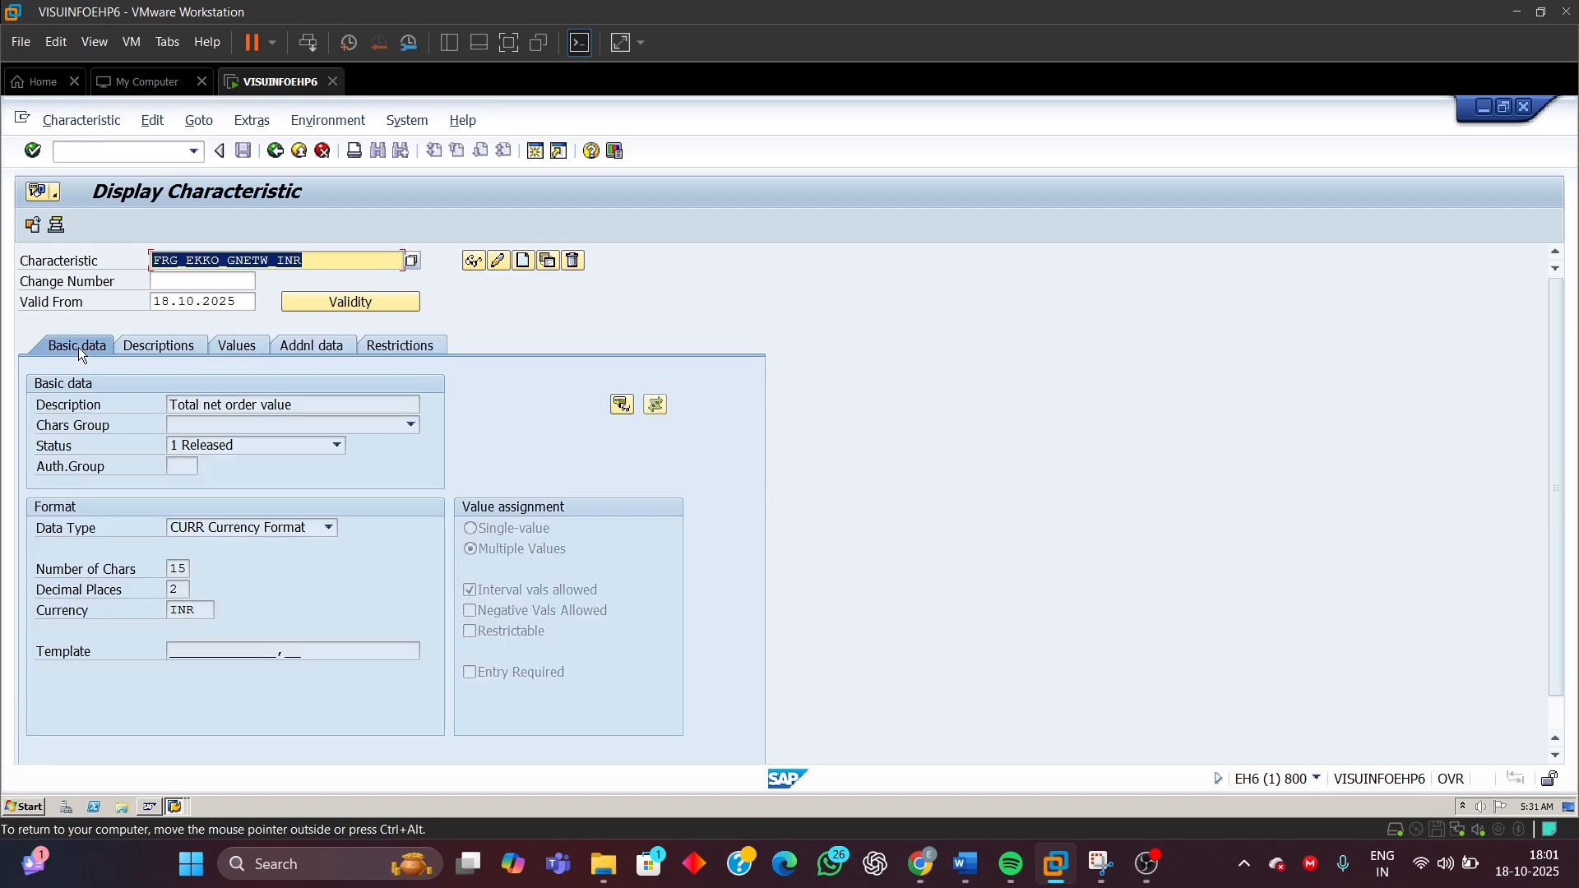
{"action": "left_click", "coordinate": [308, 344]}
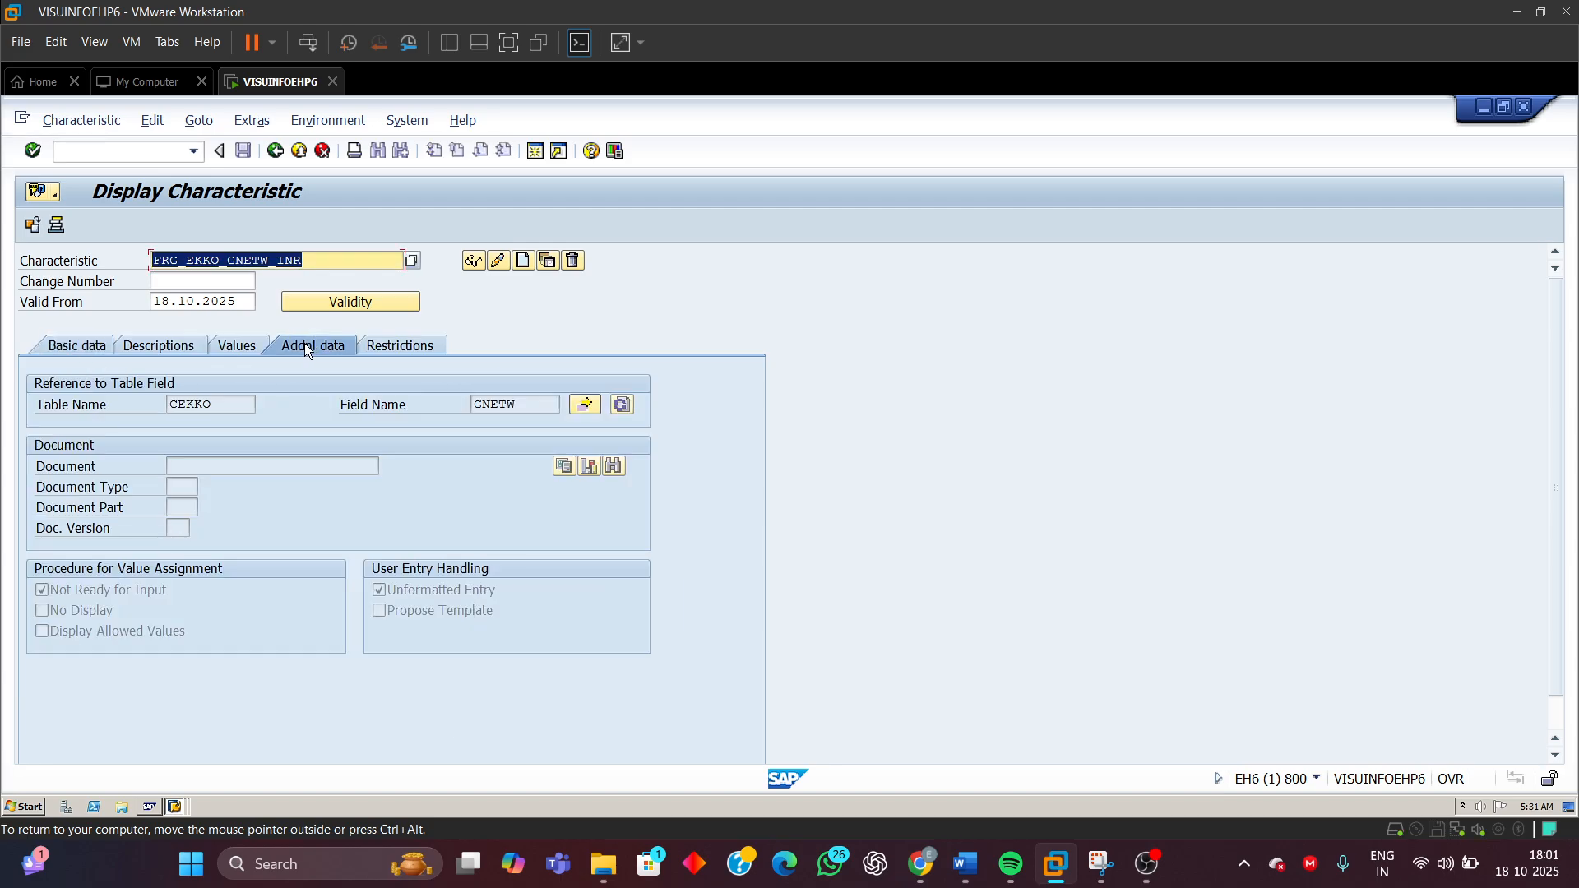
{"action": "double_click", "coordinate": [206, 404]}
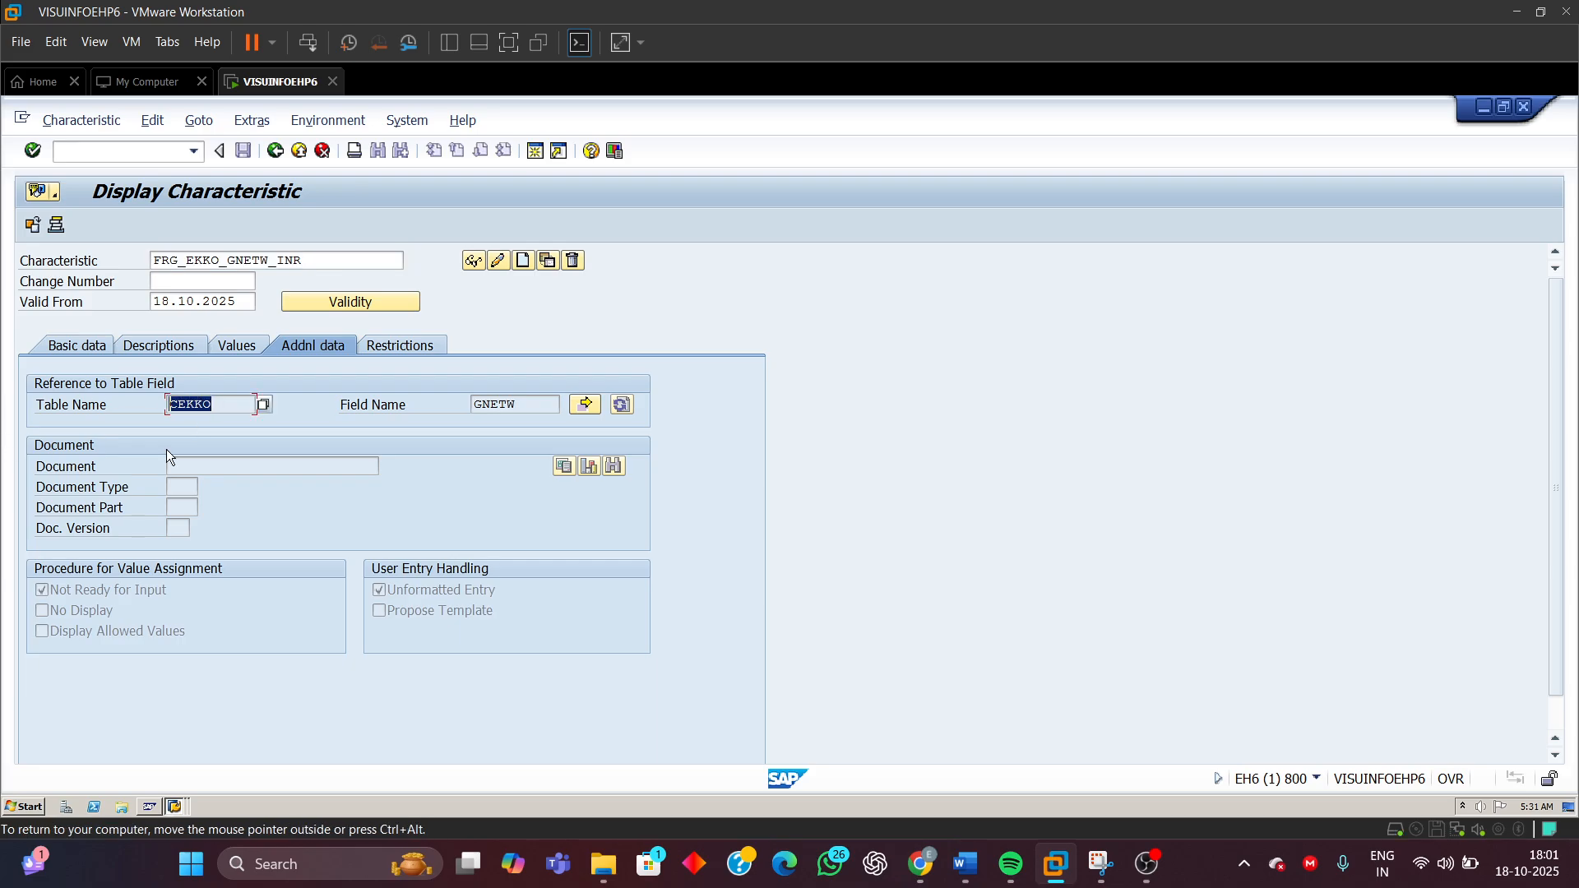
{"action": "double_click", "coordinate": [524, 403]}
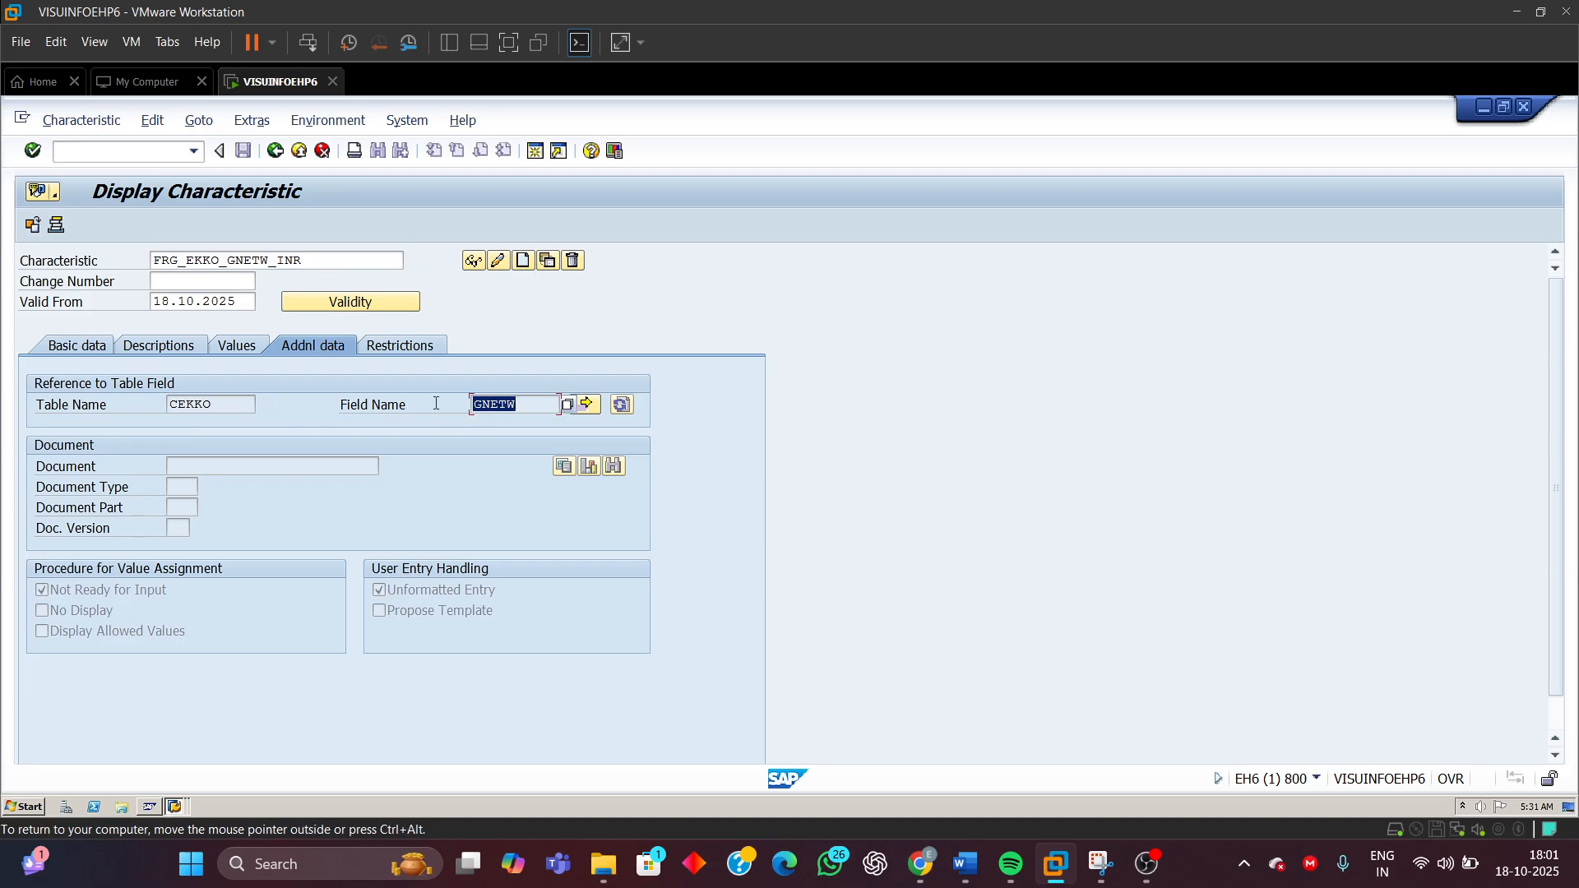
Review FRG_EKKO_GNETW_INR's description, currency data type, number of characters, decimal places, currency and interval value setting
{"action": "left_click", "coordinate": [91, 344]}
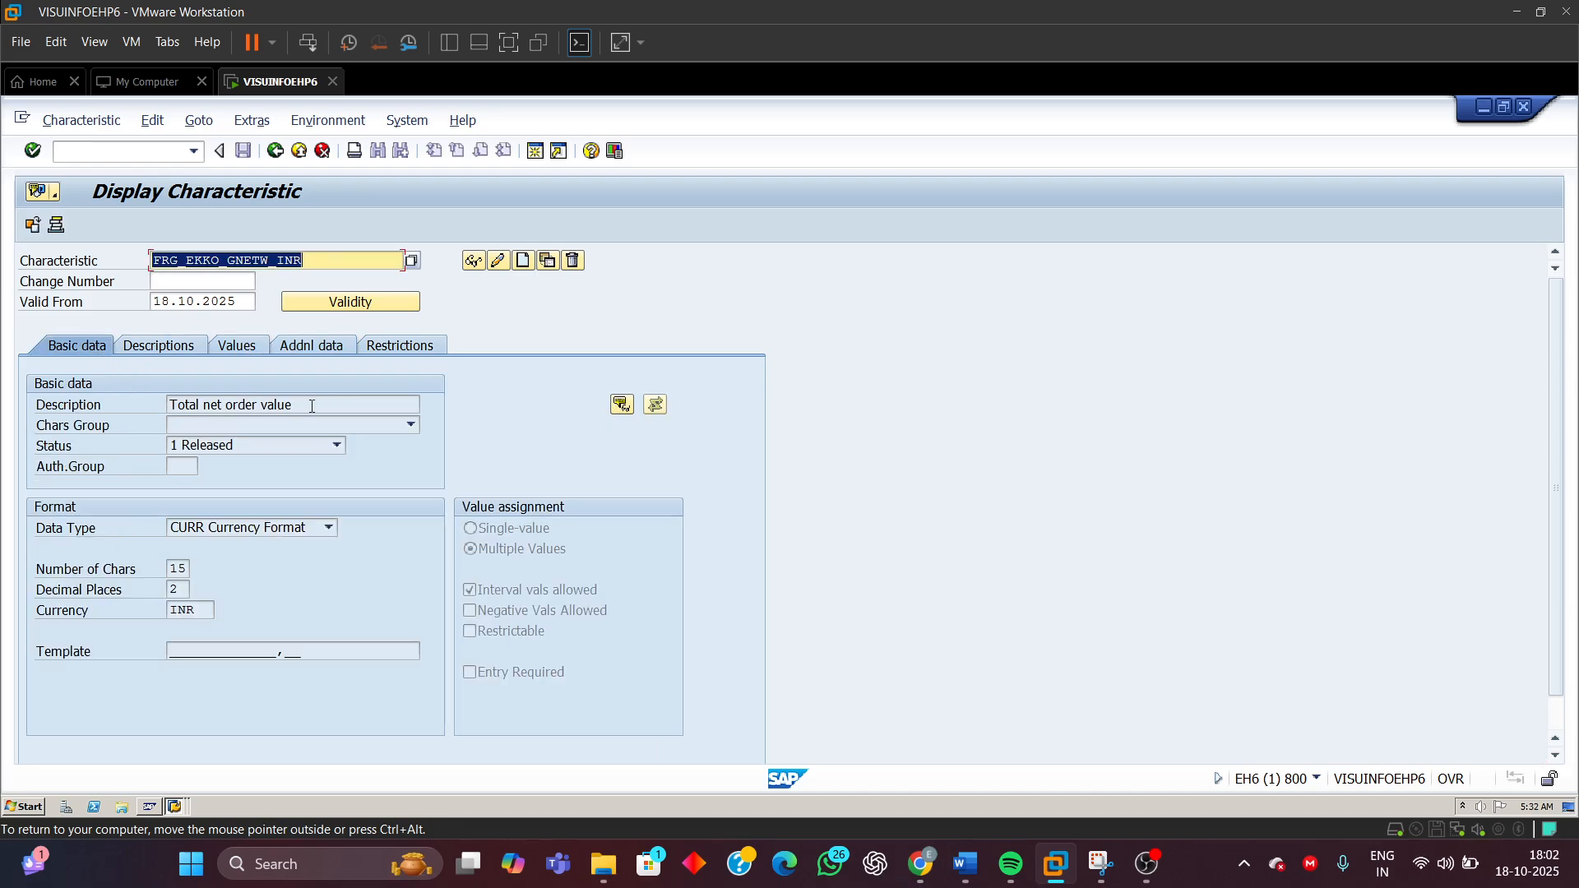
{"action": "left_click_drag", "start_coordinate": [311, 406], "coordinate": [47, 422]}
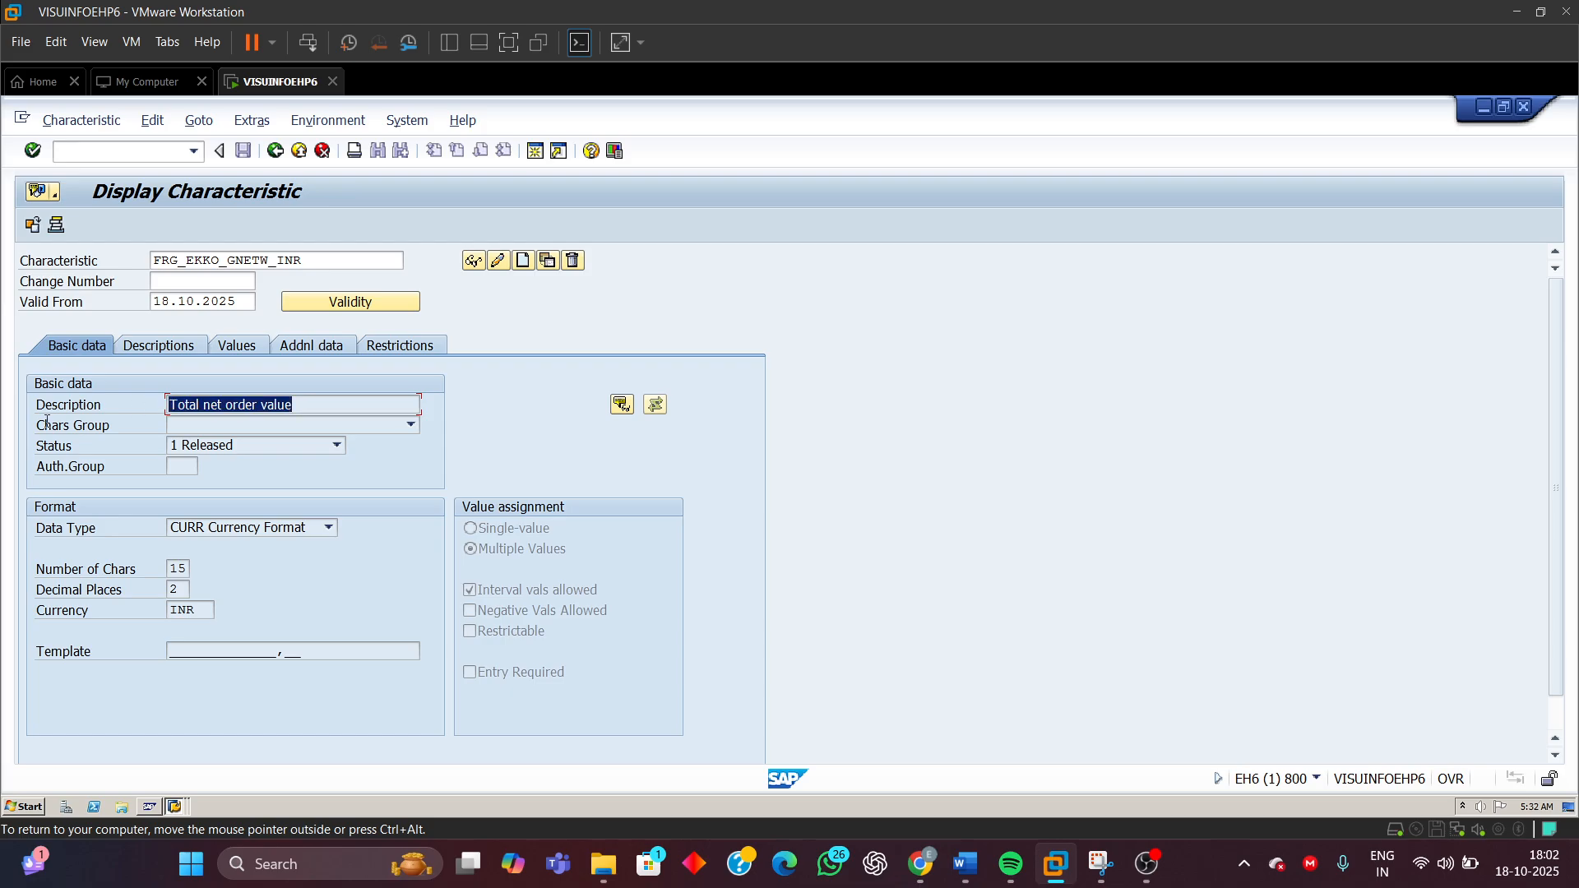
{"action": "left_click", "coordinate": [228, 533]}
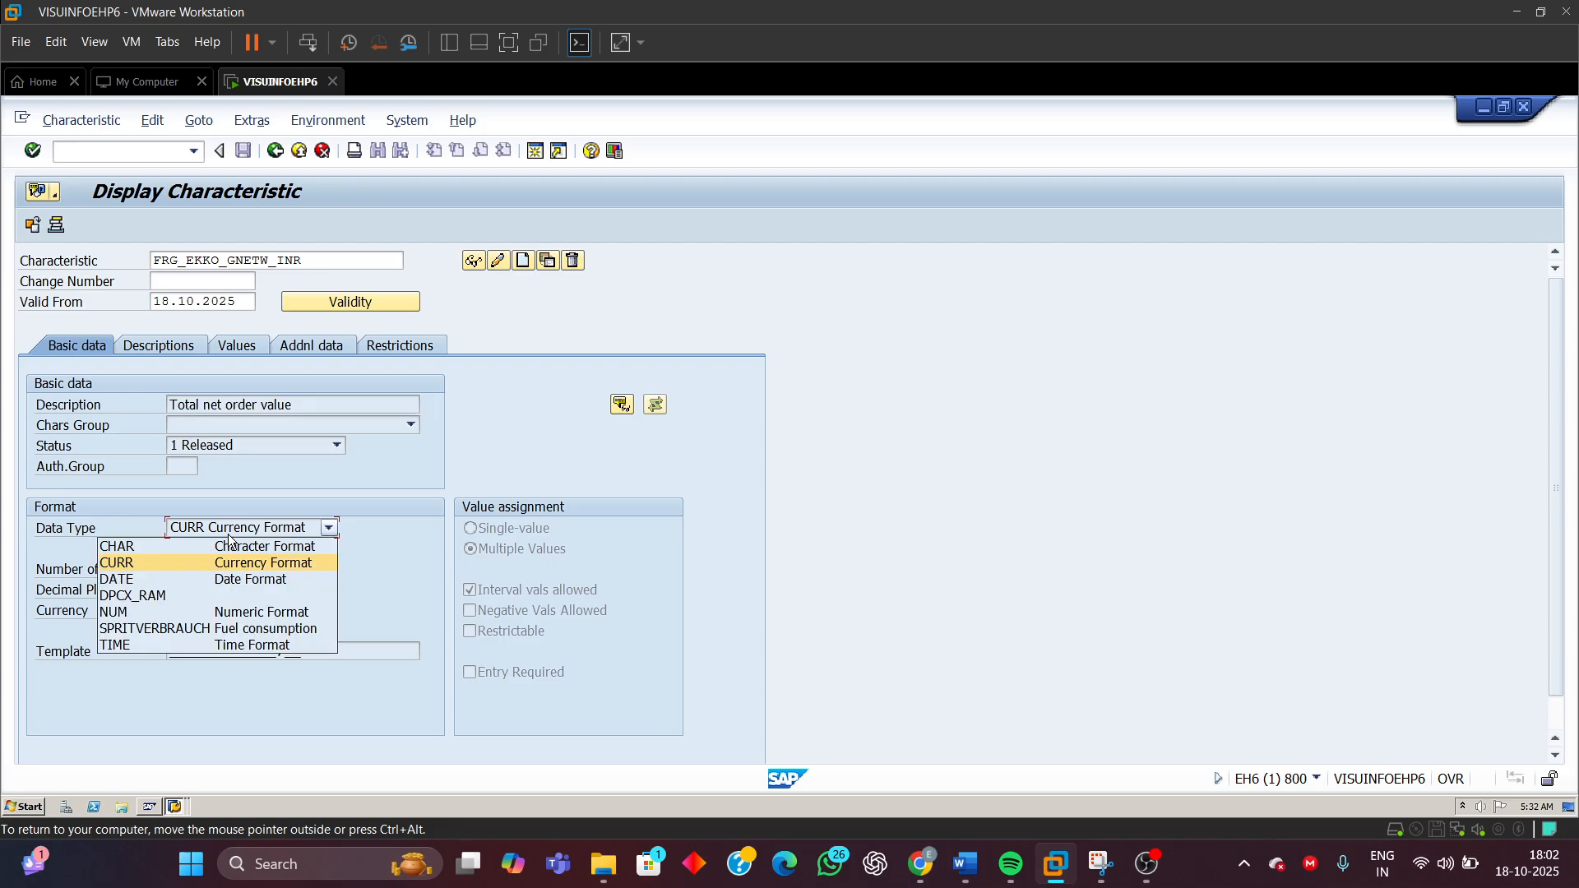
{"action": "left_click", "coordinate": [228, 535]}
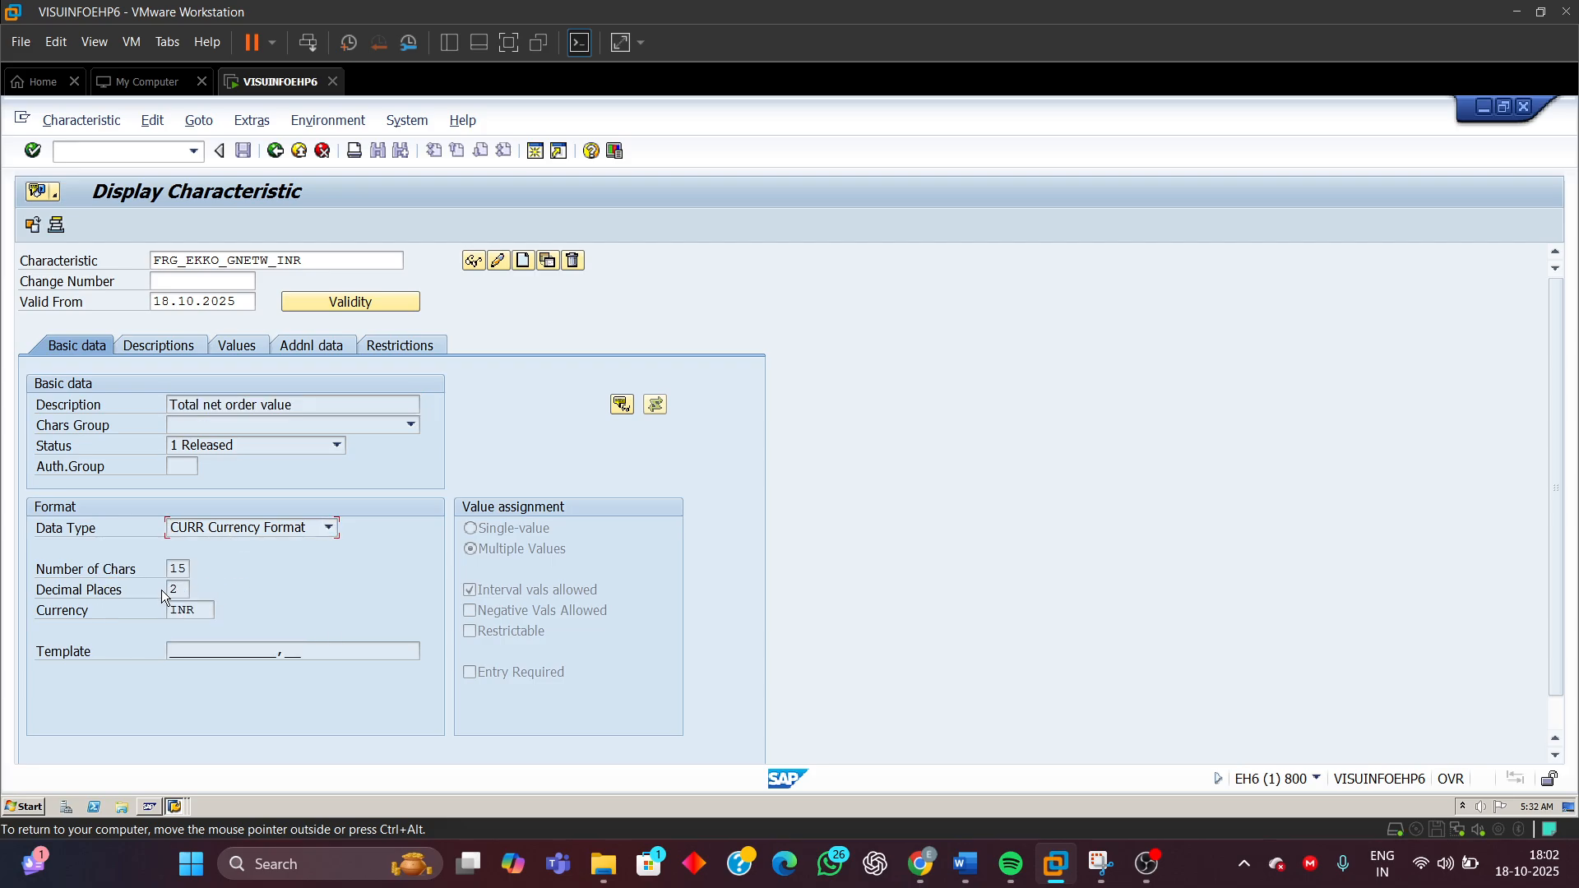
{"action": "left_click_drag", "start_coordinate": [168, 568], "coordinate": [268, 569]}
{"action": "left_click_drag", "start_coordinate": [180, 591], "coordinate": [169, 589]}
{"action": "double_click", "coordinate": [204, 612]}
{"action": "left_click", "coordinate": [483, 557]}
{"action": "left_click", "coordinate": [485, 589]}
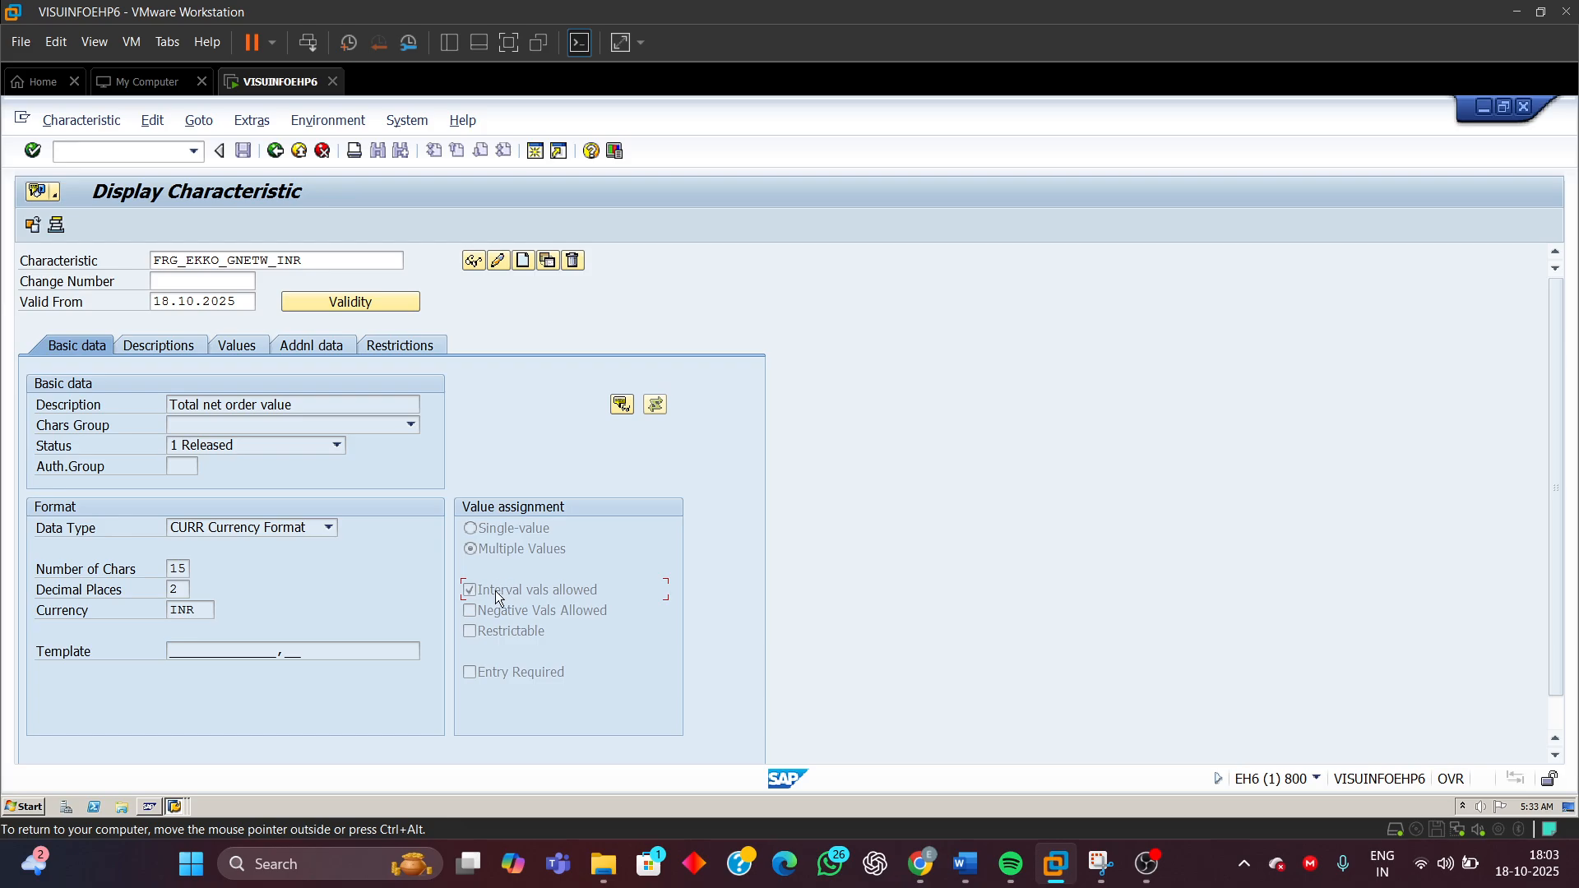
Review FRG_EKKO_GNETW_INR's class type restrictions, language descriptions and allowed value intervals
{"action": "left_click", "coordinate": [485, 549]}
{"action": "left_click", "coordinate": [388, 347]}
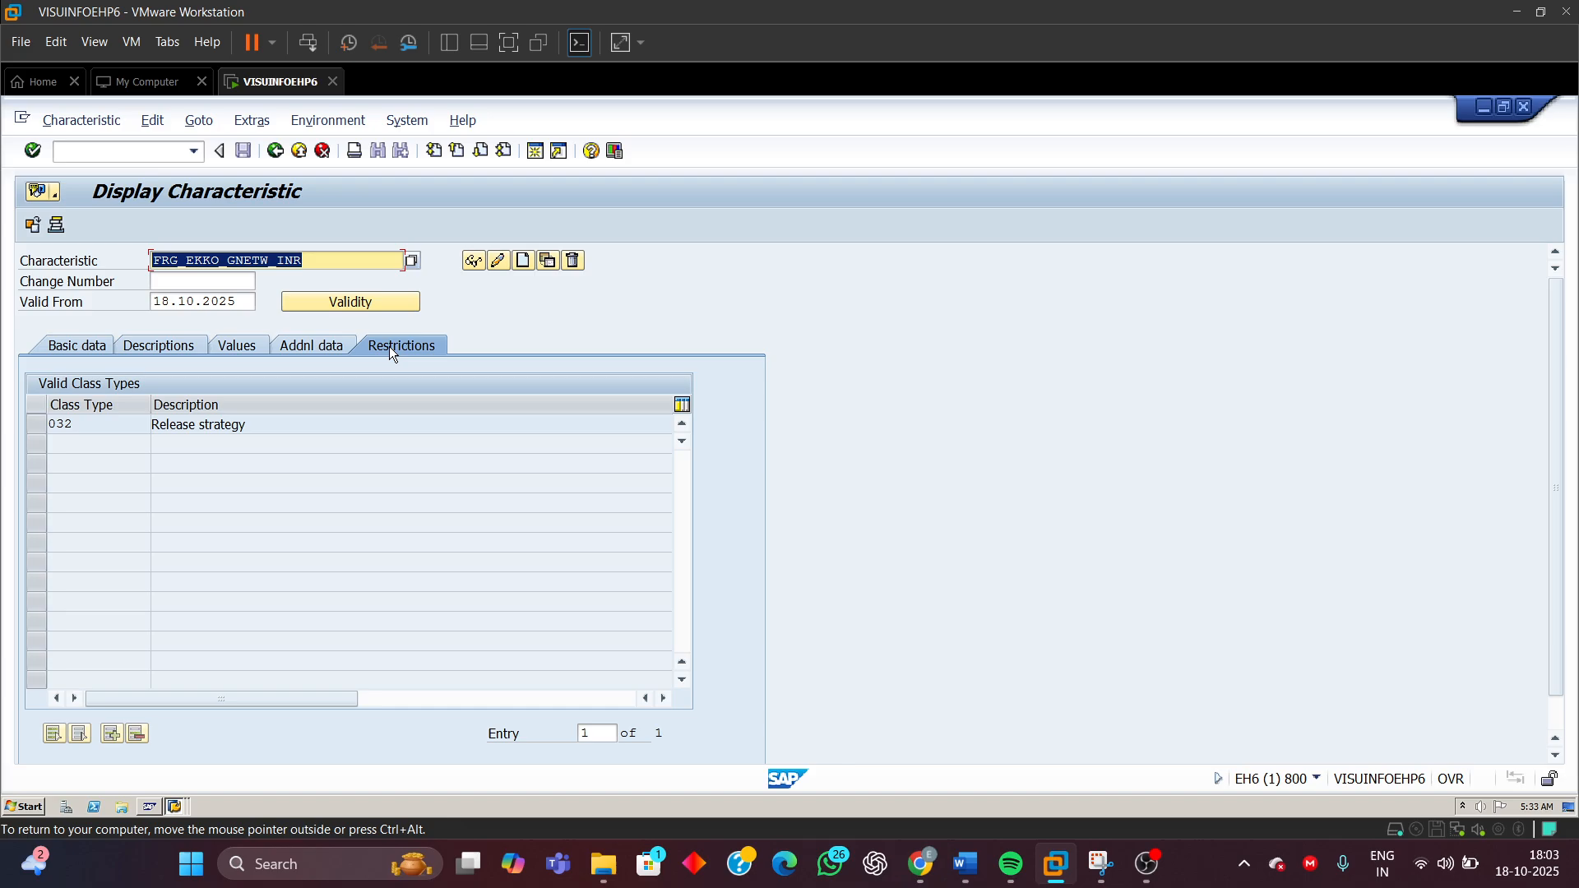
{"action": "left_click_drag", "start_coordinate": [93, 429], "coordinate": [9, 442]}
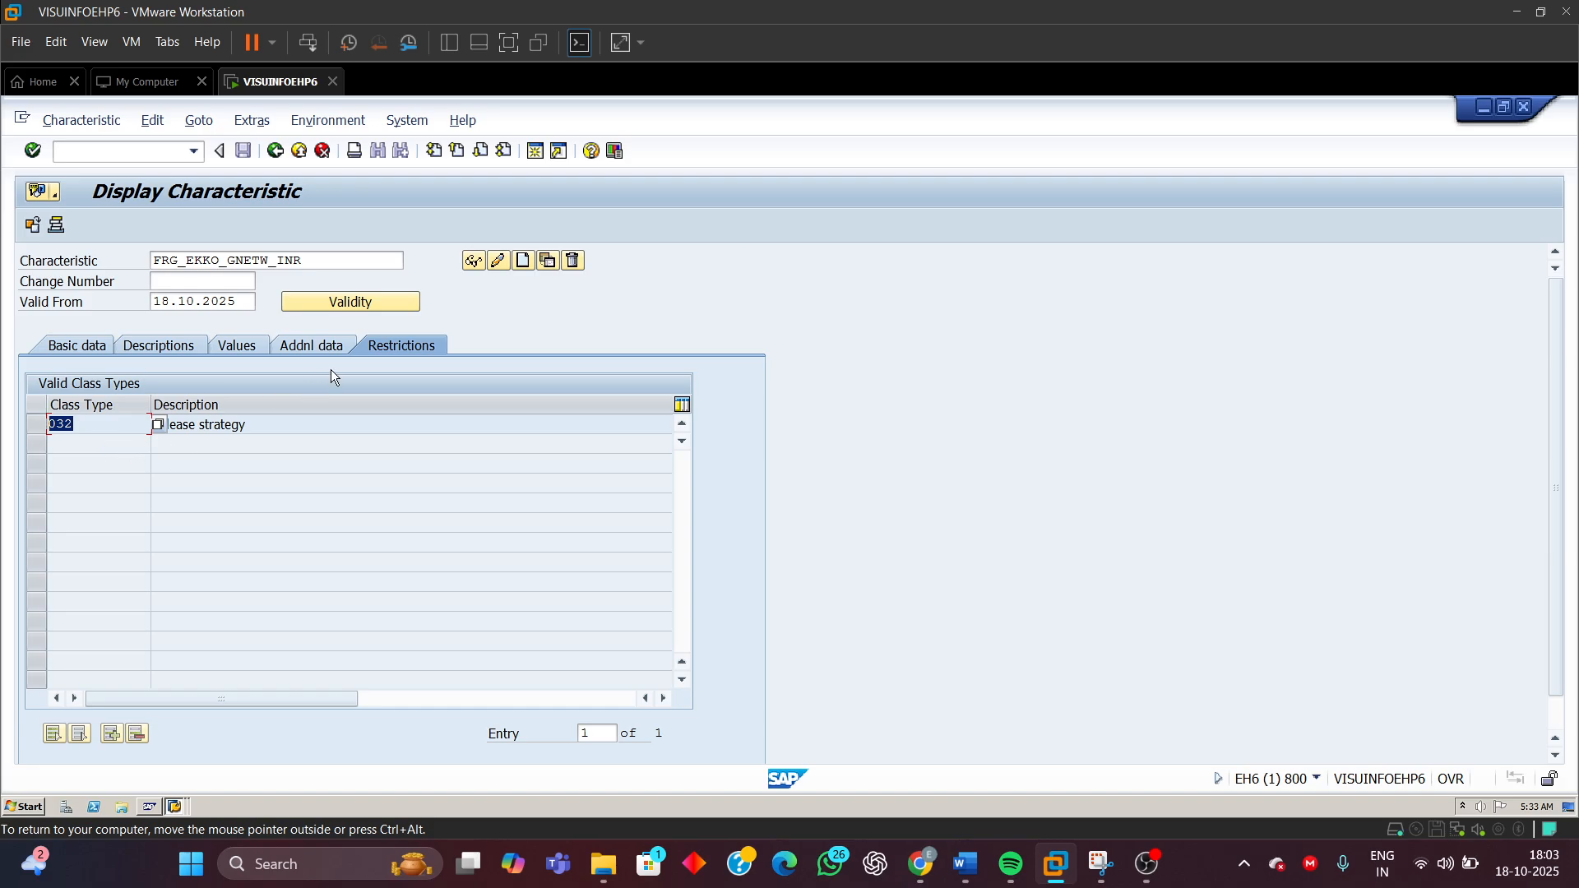
{"action": "left_click", "coordinate": [145, 343]}
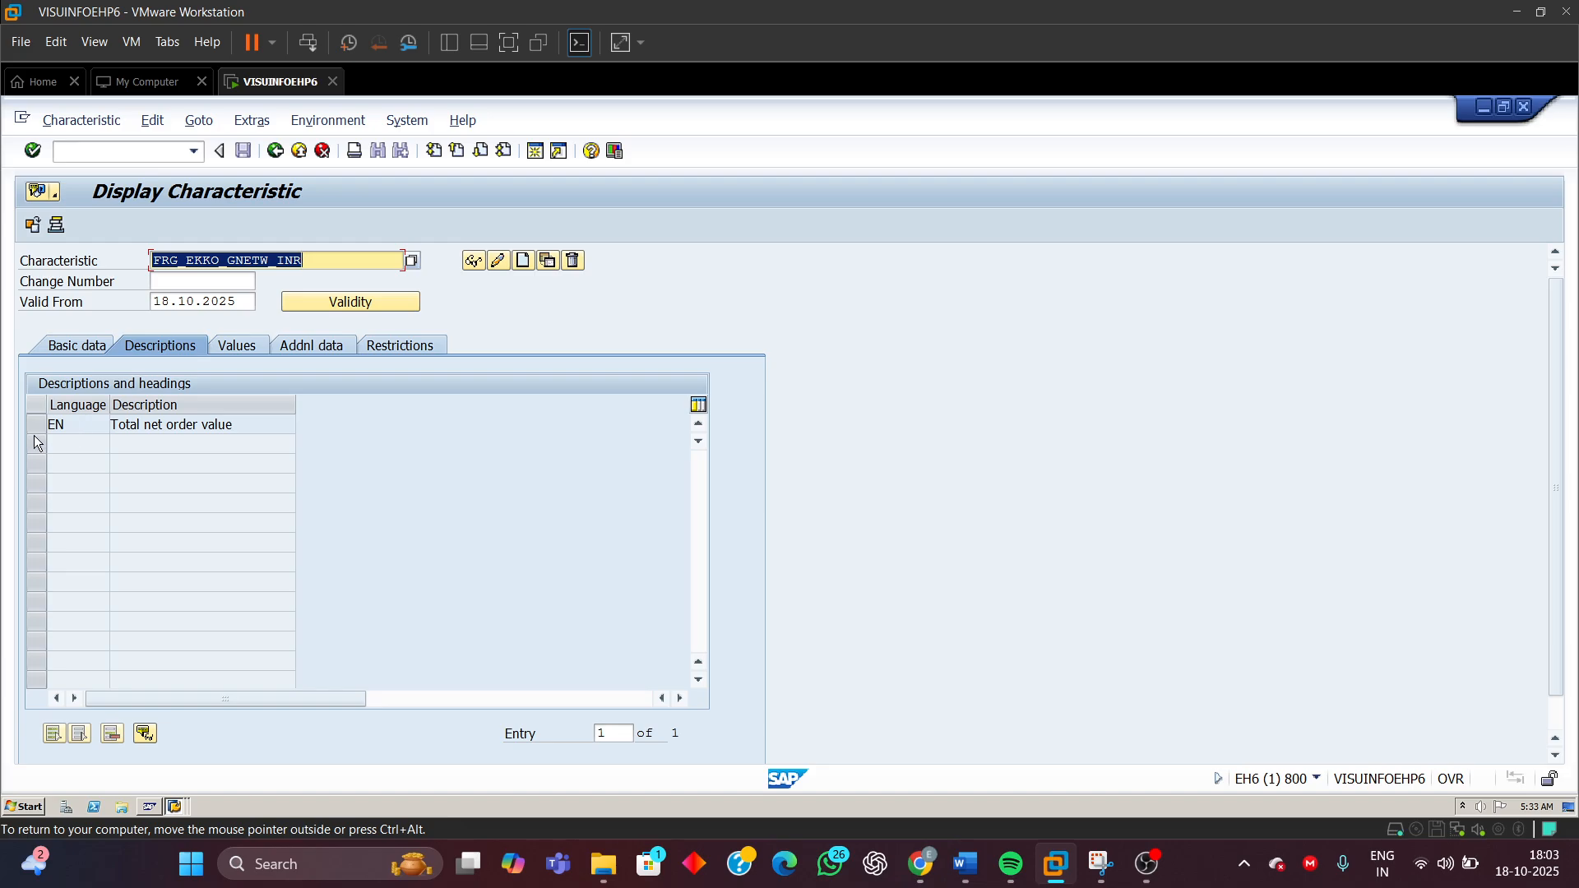
{"action": "left_click_drag", "start_coordinate": [247, 427], "coordinate": [108, 425]}
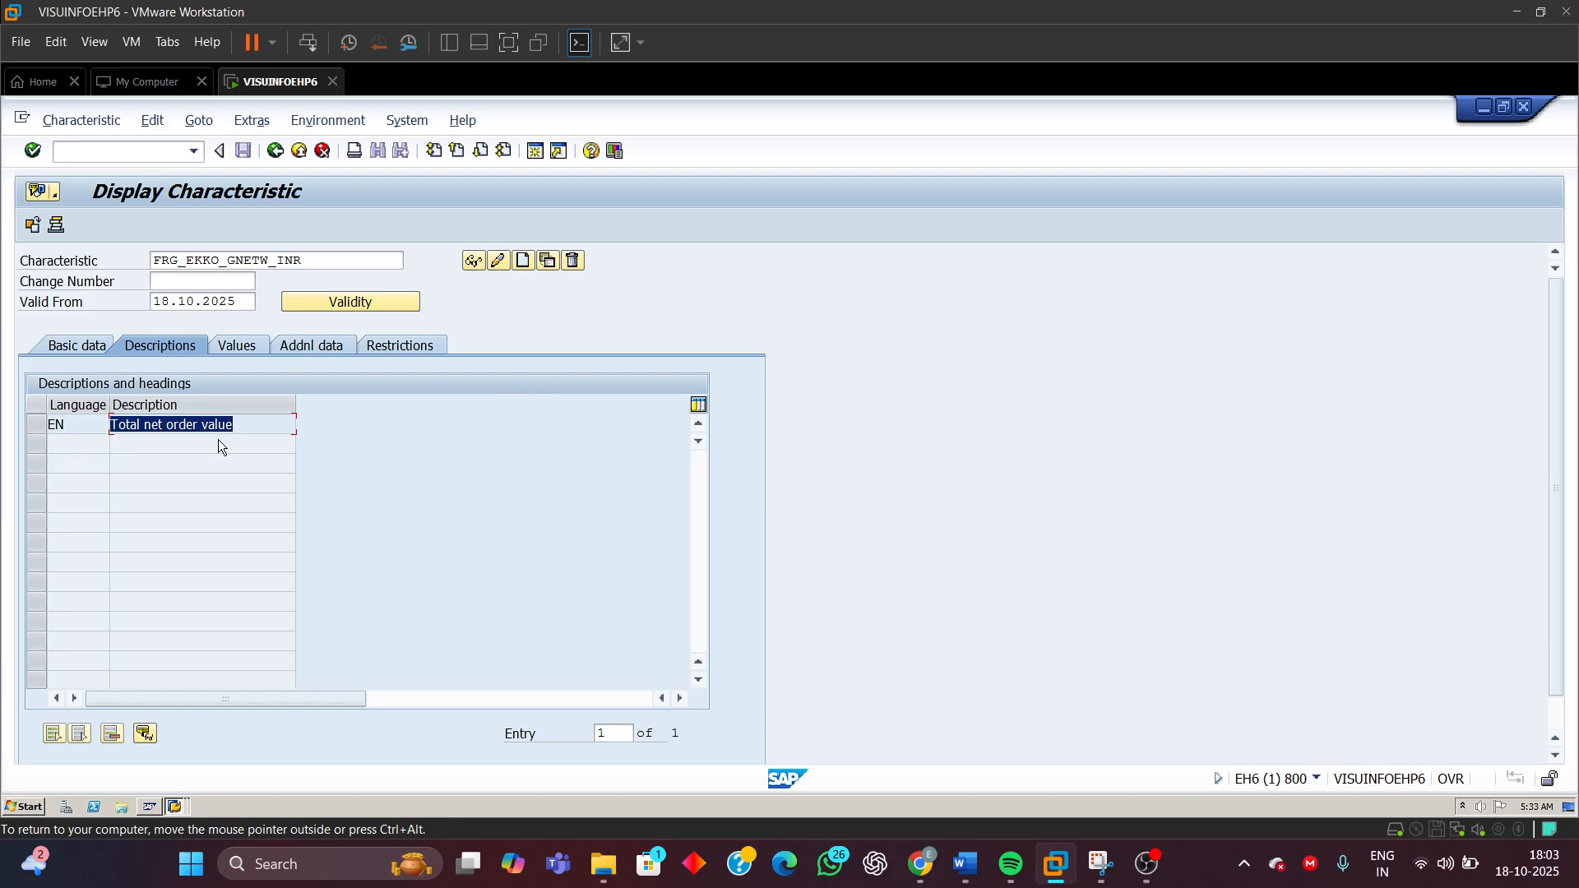
{"action": "left_click", "coordinate": [245, 344]}
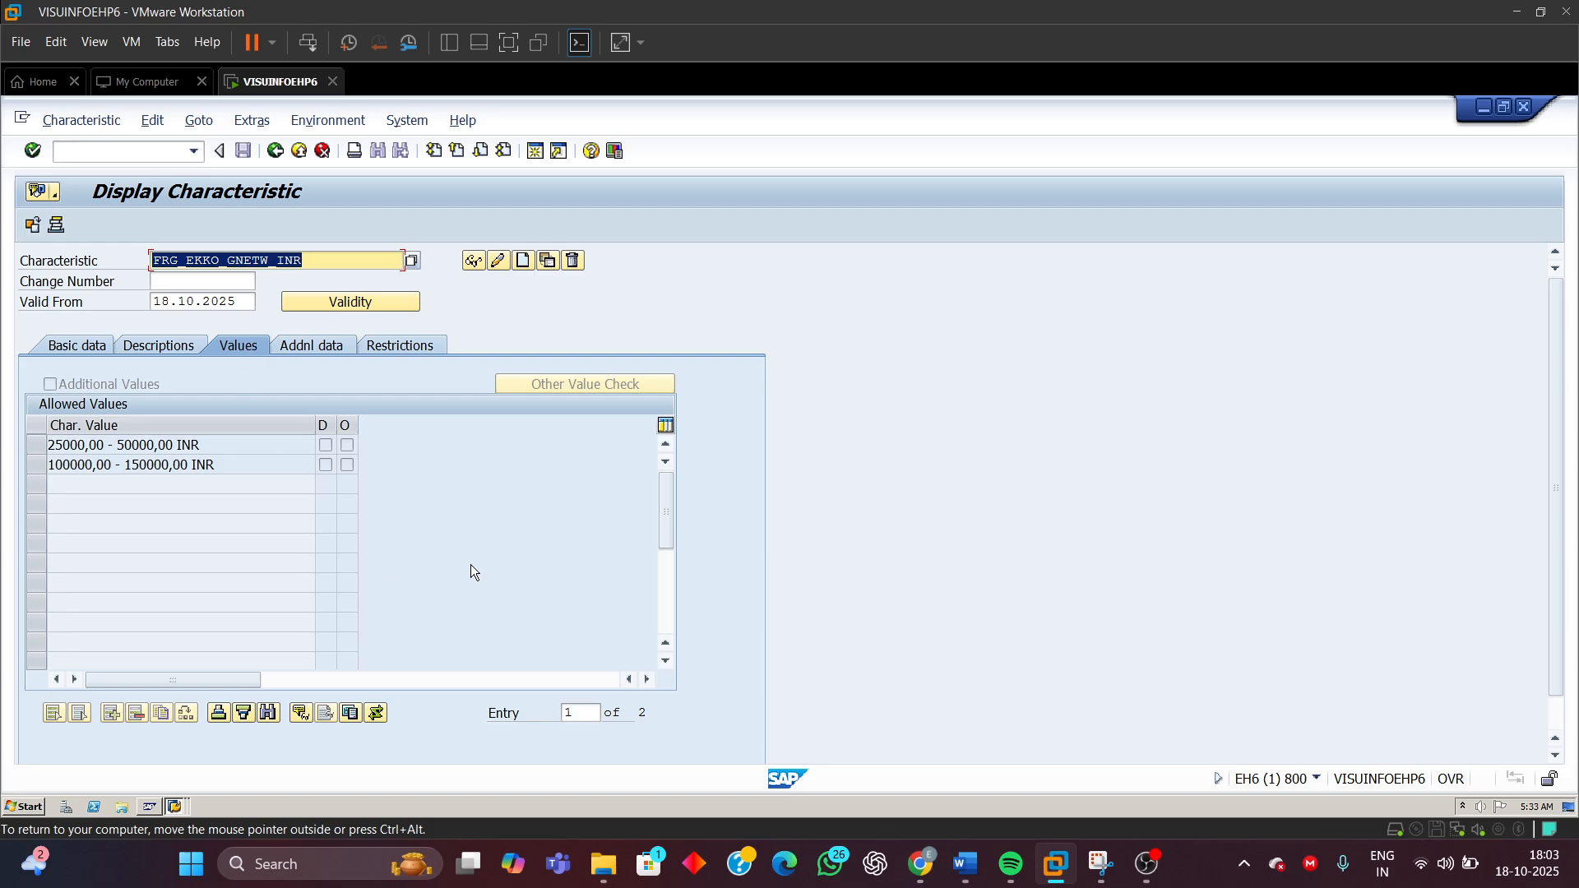
{"action": "left_click_drag", "start_coordinate": [207, 445], "coordinate": [3, 465]}
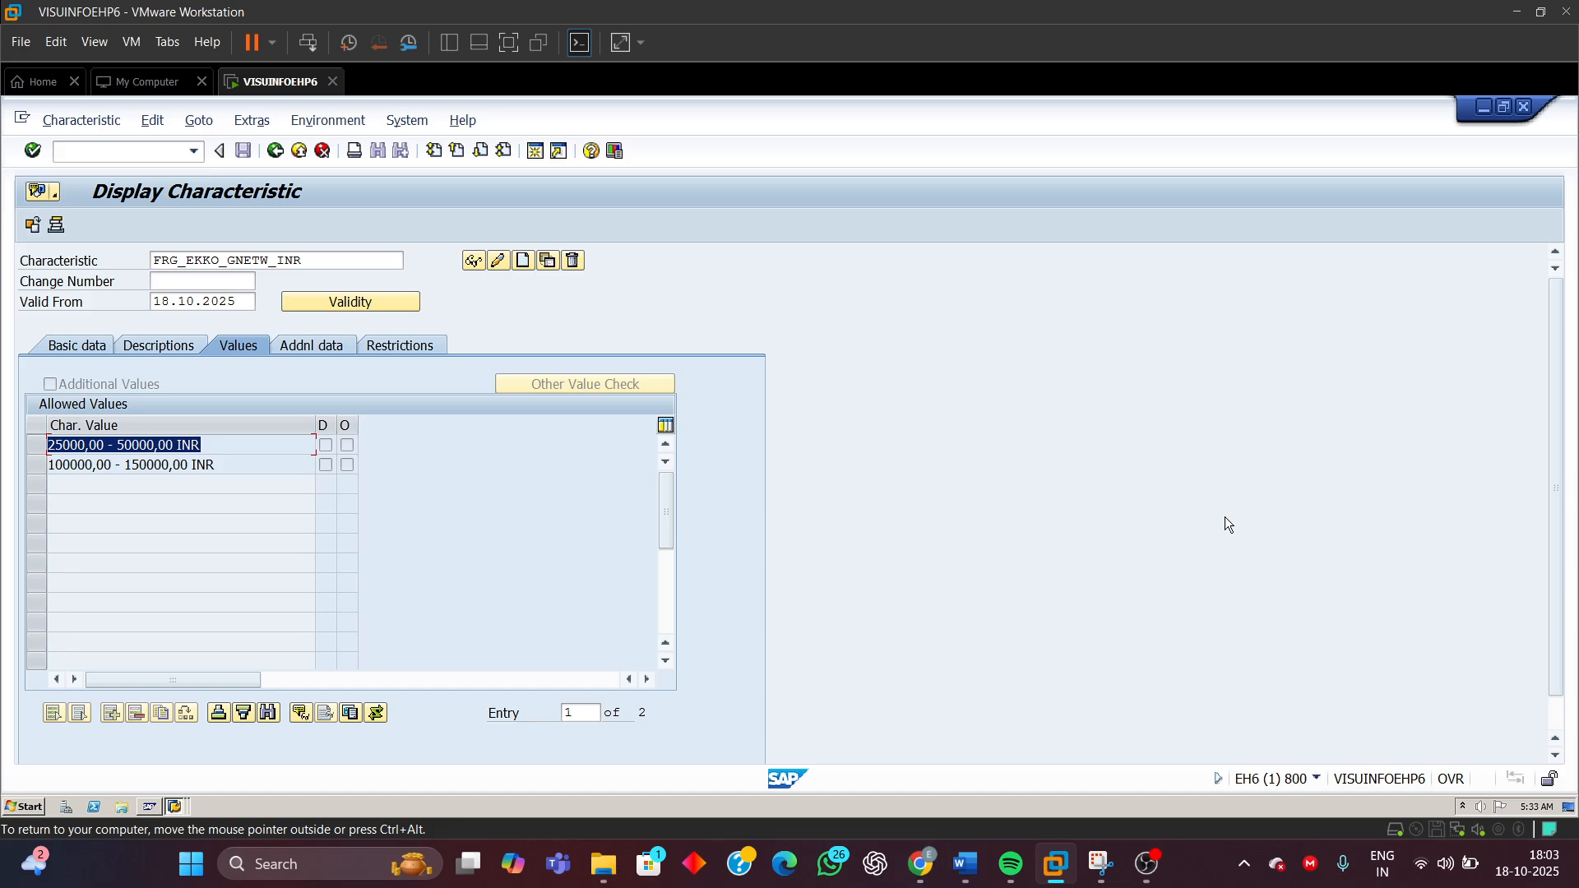
Switch to the Word document and compare the characteristic values listed in its configuration table
{"action": "left_click", "coordinate": [965, 864]}
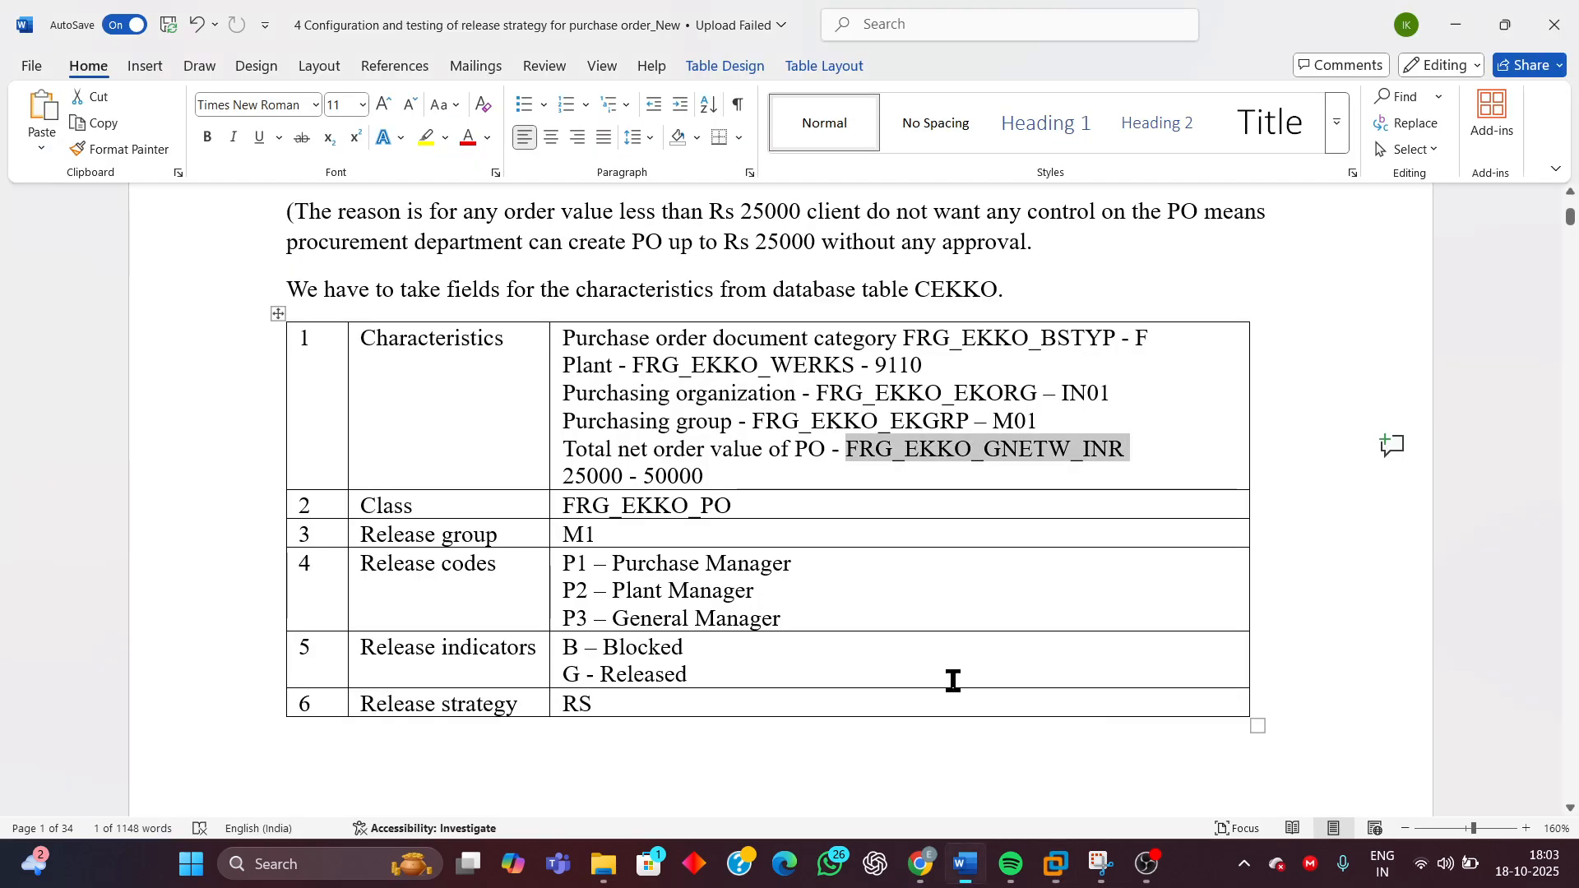
{"action": "left_click", "coordinate": [568, 477]}
{"action": "left_click_drag", "start_coordinate": [568, 478], "coordinate": [704, 476]}
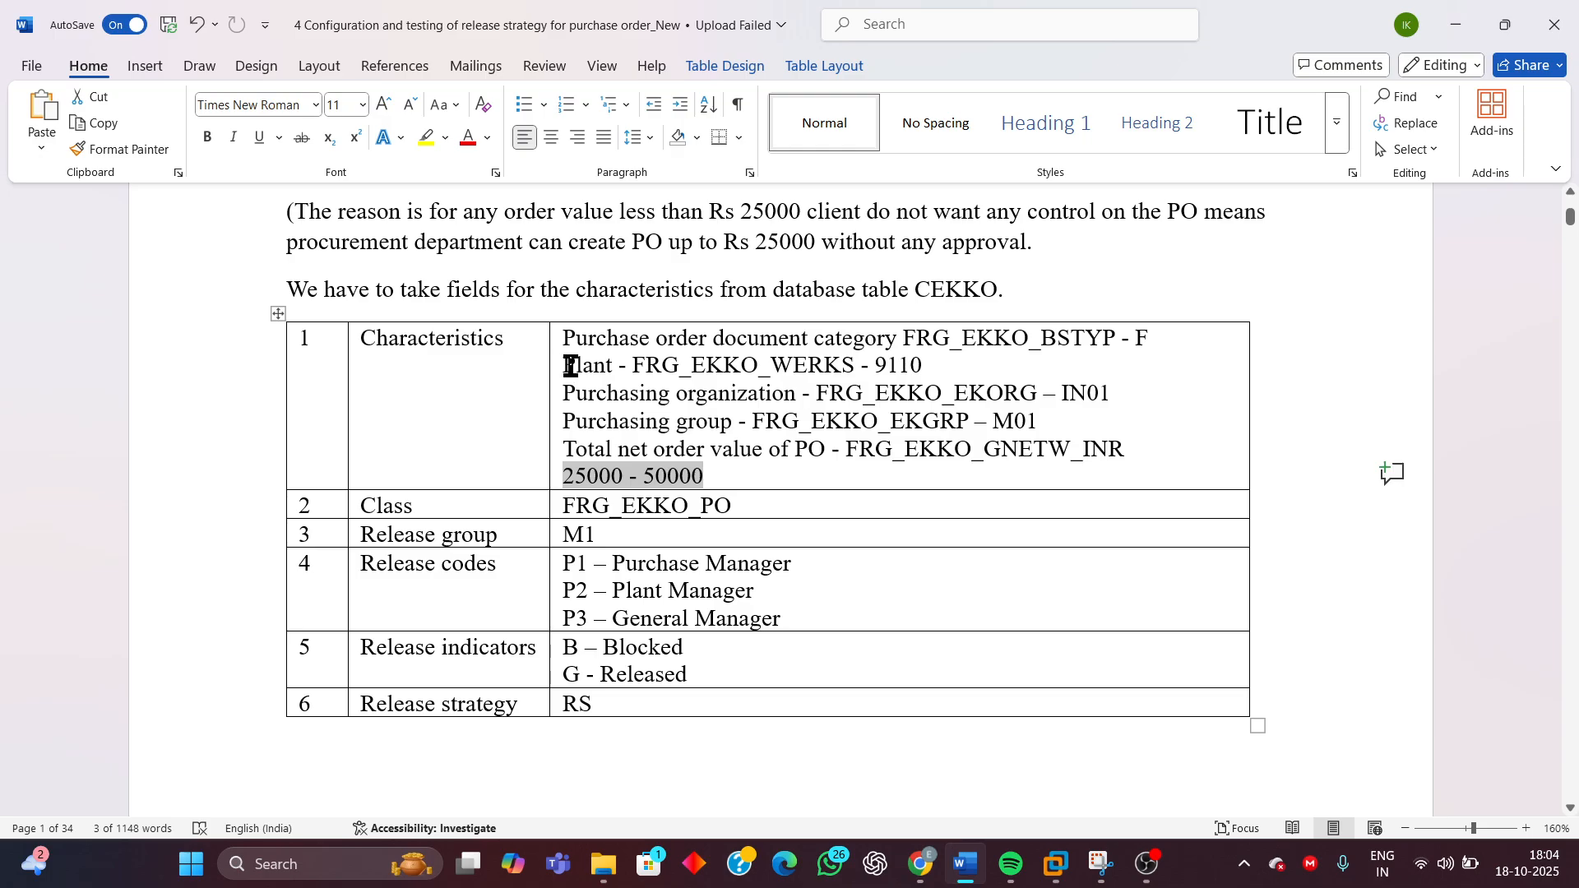
{"action": "left_click_drag", "start_coordinate": [937, 362], "coordinate": [875, 366]}
{"action": "left_click_drag", "start_coordinate": [1111, 394], "coordinate": [999, 426]}
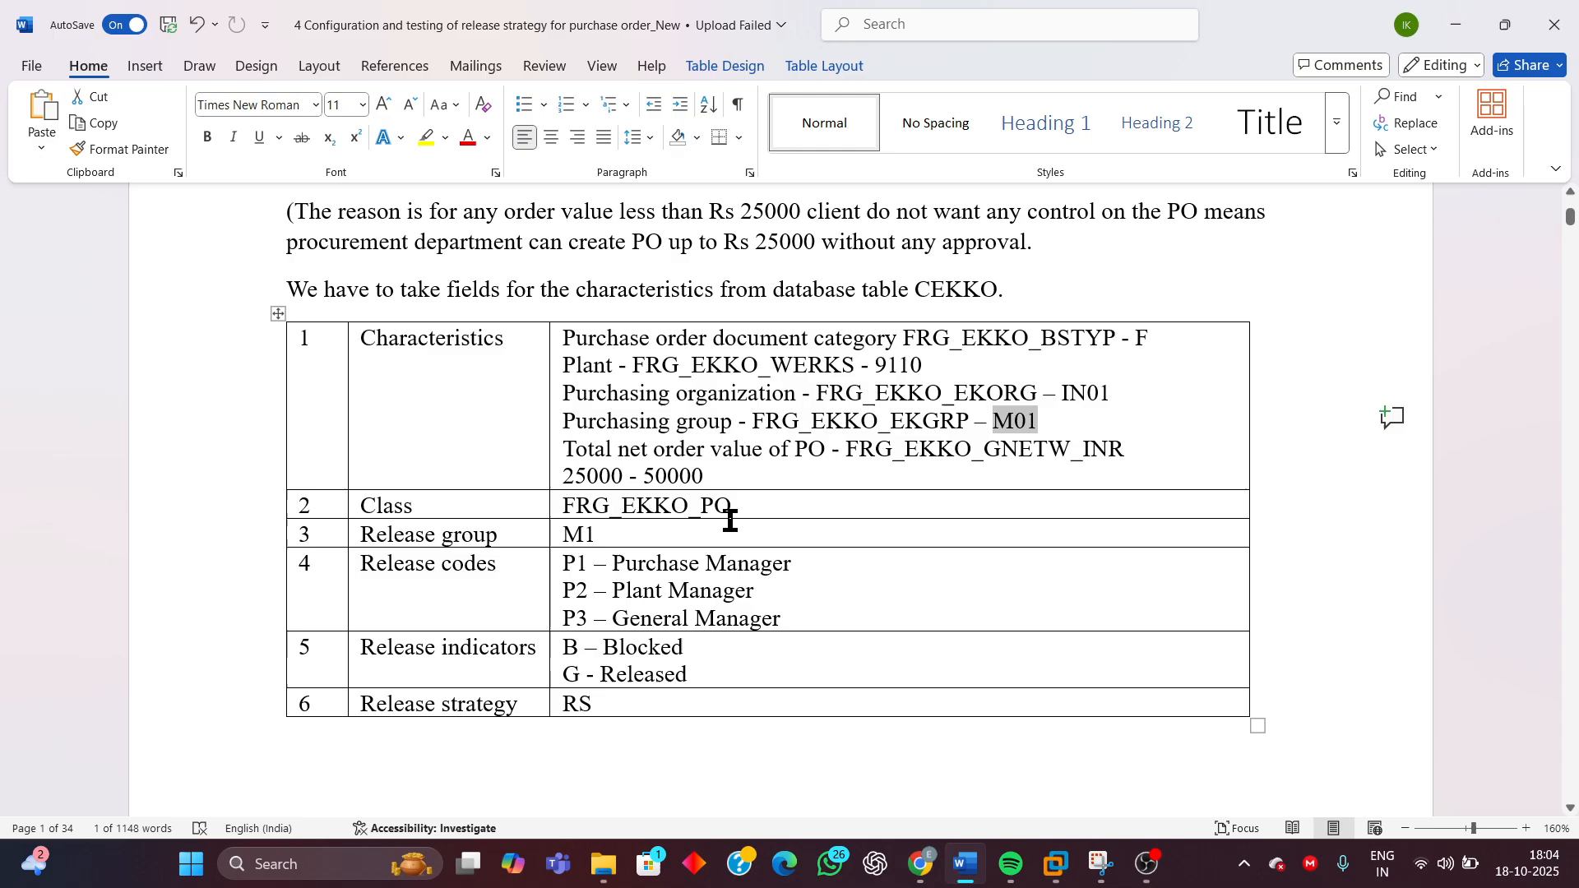
Return to SAP and compare the first allowed value interval of FRG_EKKO_GNETW_INR
{"action": "mouse_move", "coordinate": [1056, 864]}
{"action": "left_click", "coordinate": [1283, 765]}
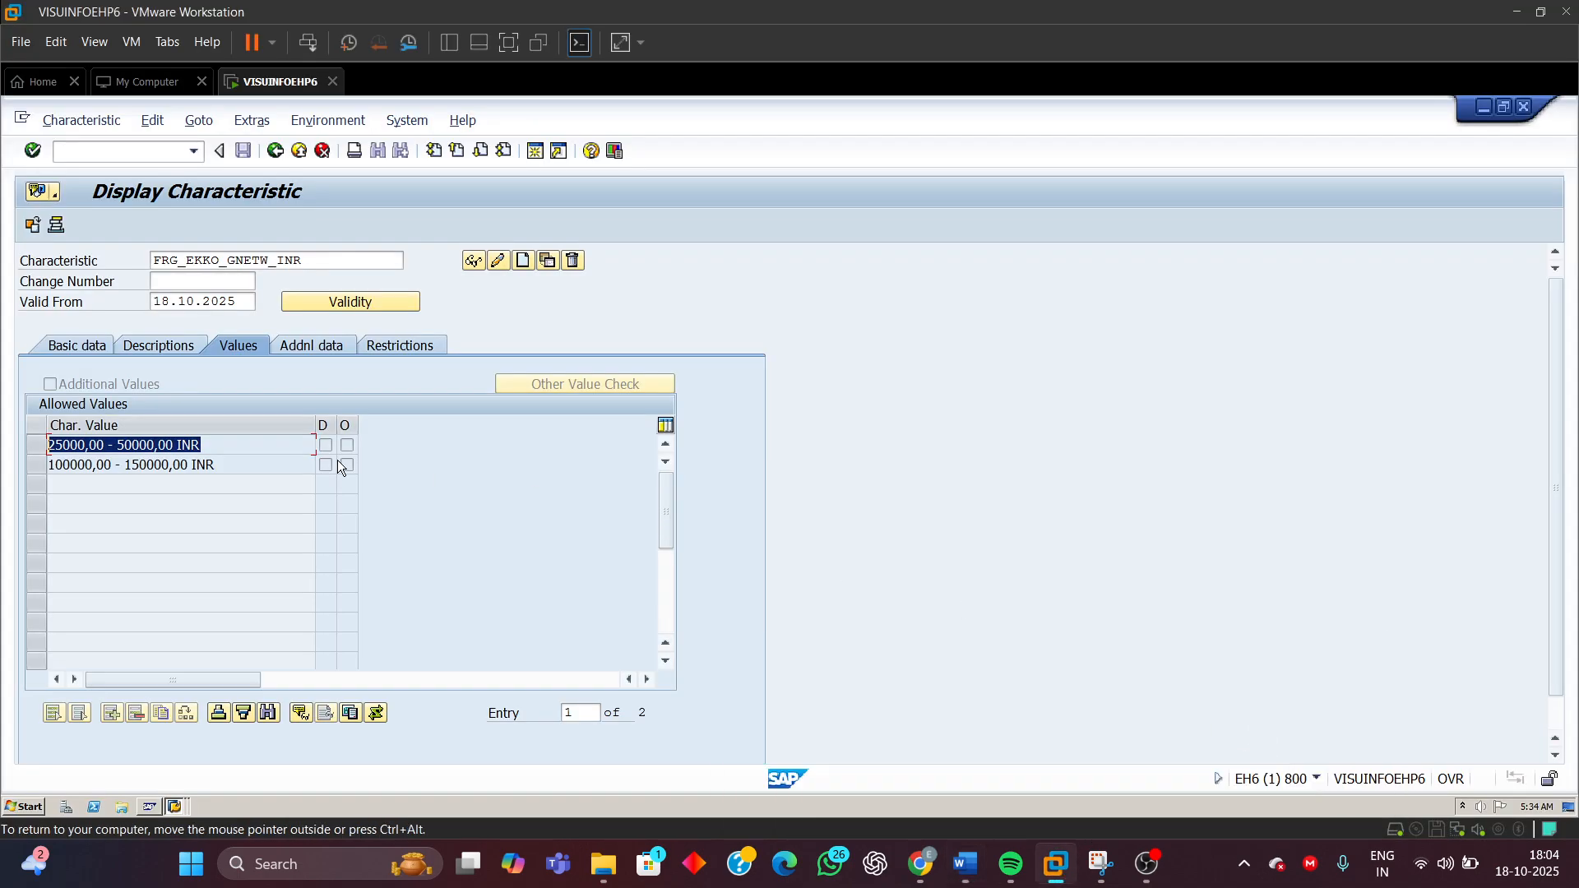
{"action": "left_click", "coordinate": [71, 445]}
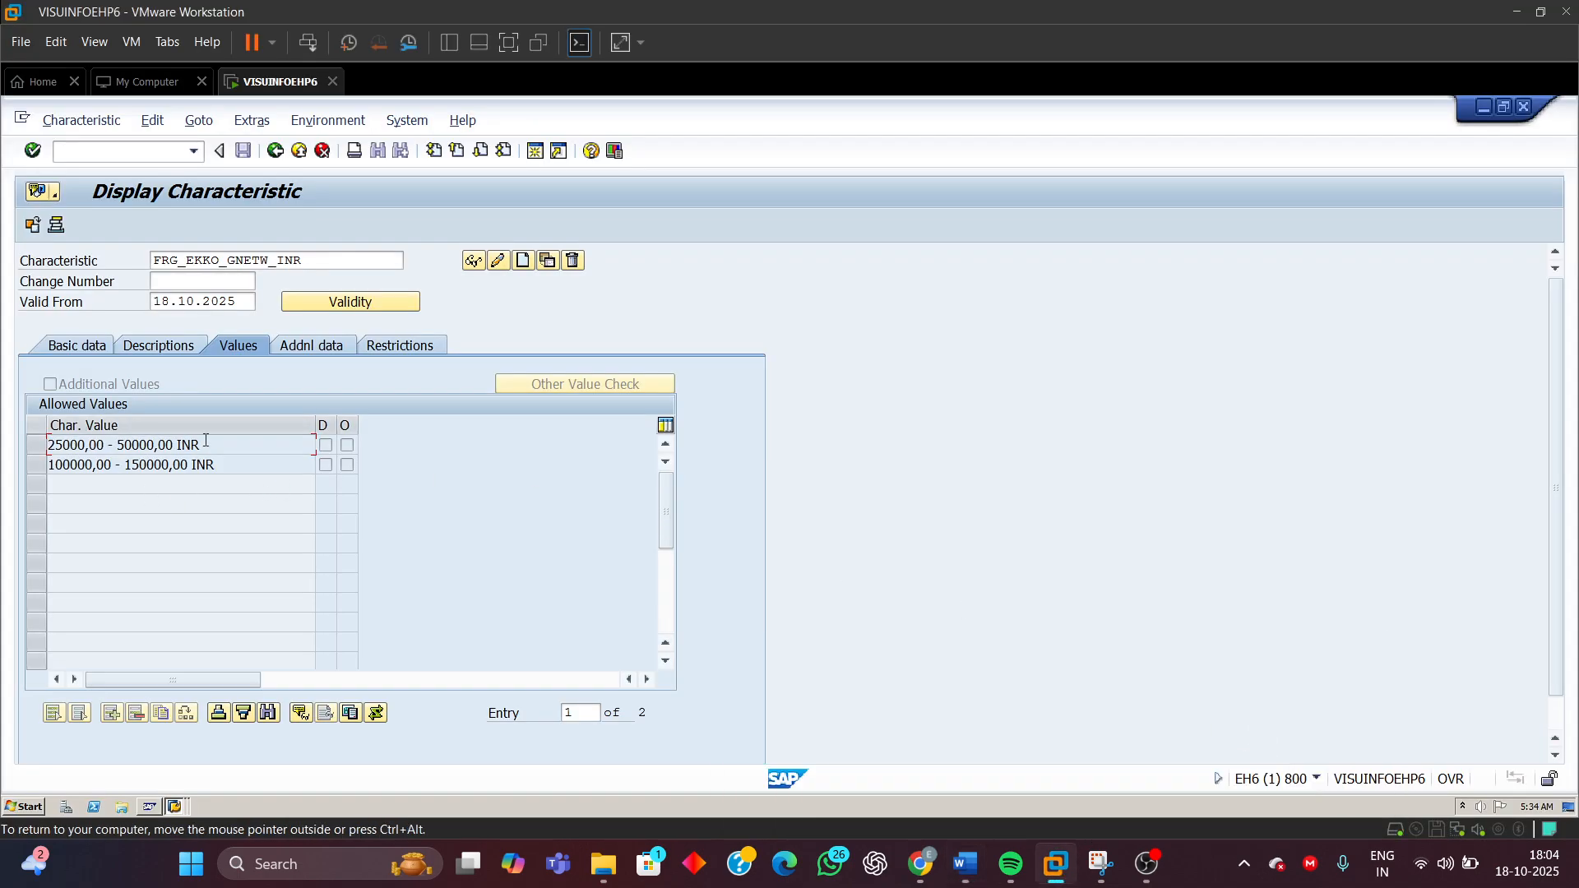
{"action": "left_click_drag", "start_coordinate": [205, 441], "coordinate": [49, 445]}
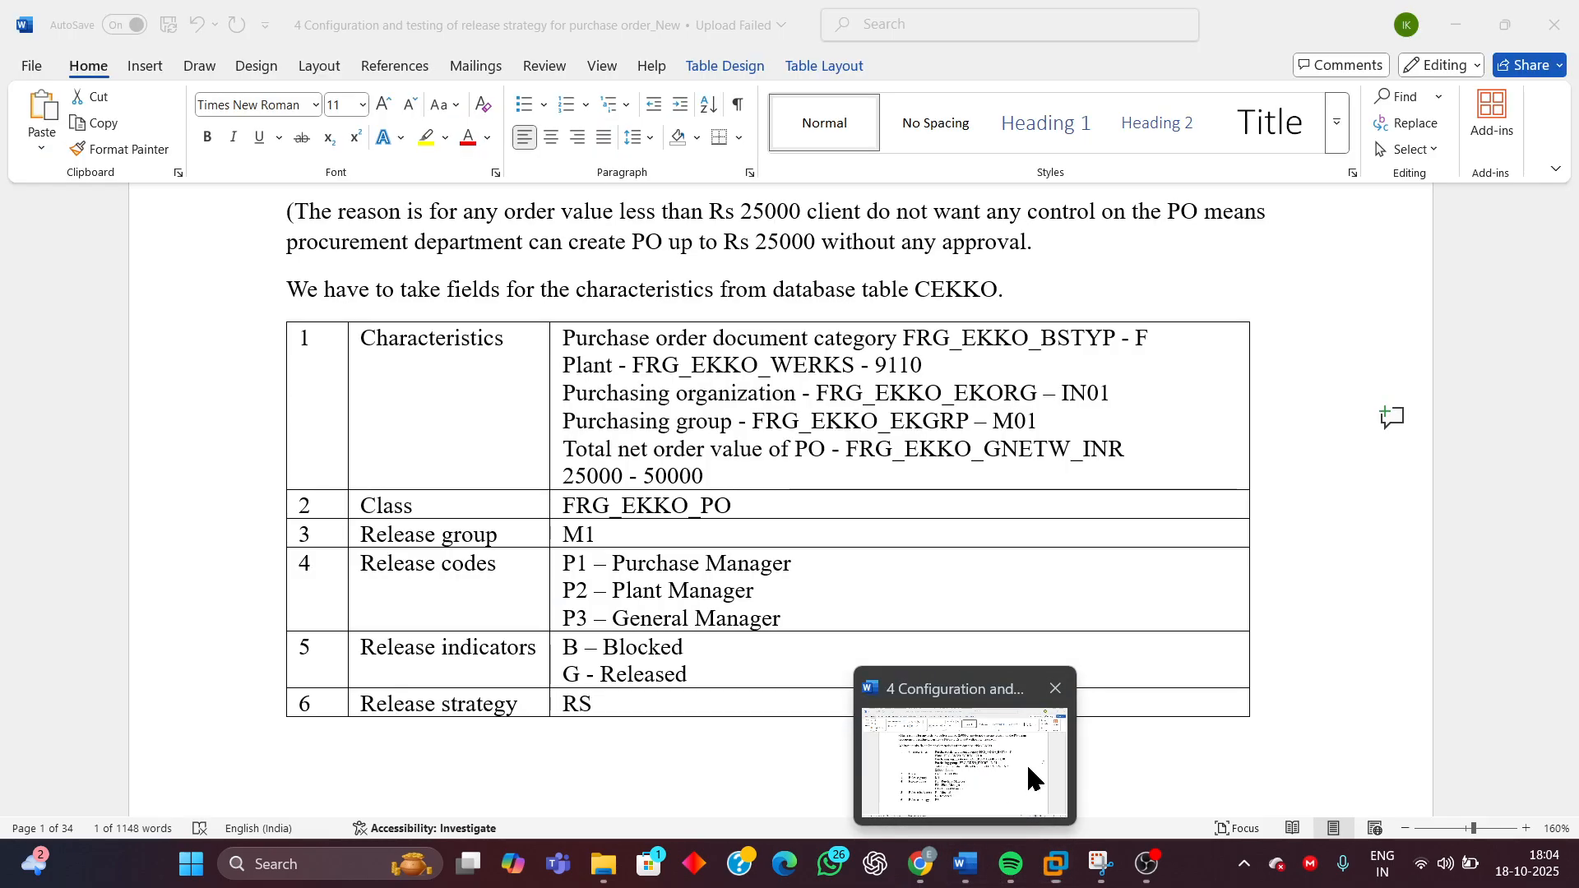
Switch to the Word document and read the Step 2 explanation of using one class for all external purchasing documents
{"action": "left_click", "coordinate": [1028, 763]}
{"action": "scroll", "coordinate": [661, 615], "scroll_direction": "down", "scroll_amount": 15}
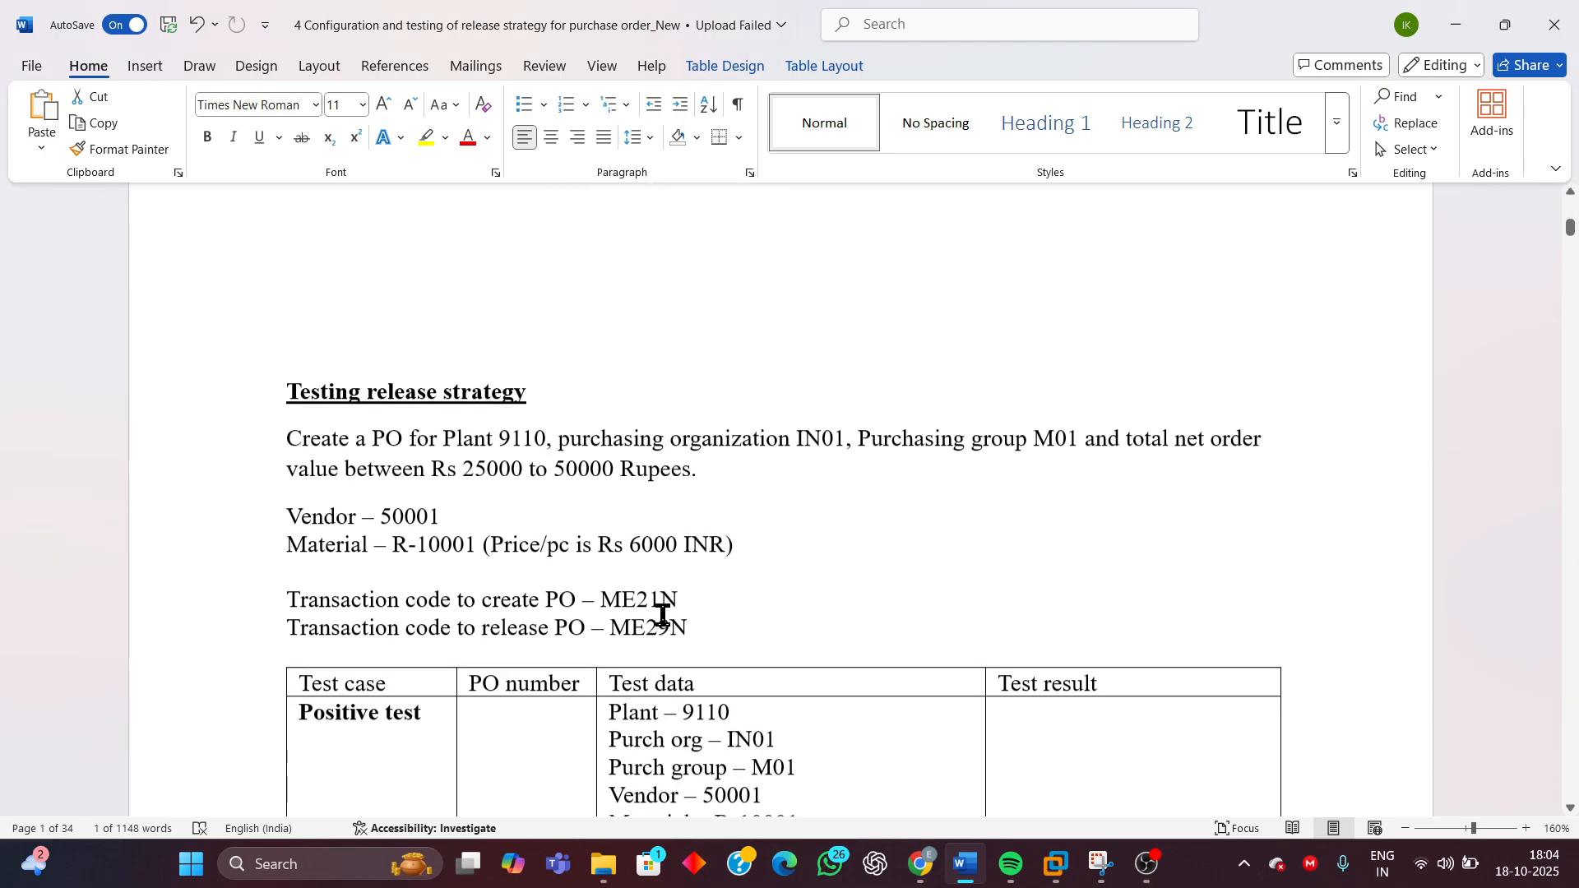
{"action": "scroll", "coordinate": [662, 615], "scroll_direction": "down", "scroll_amount": 6}
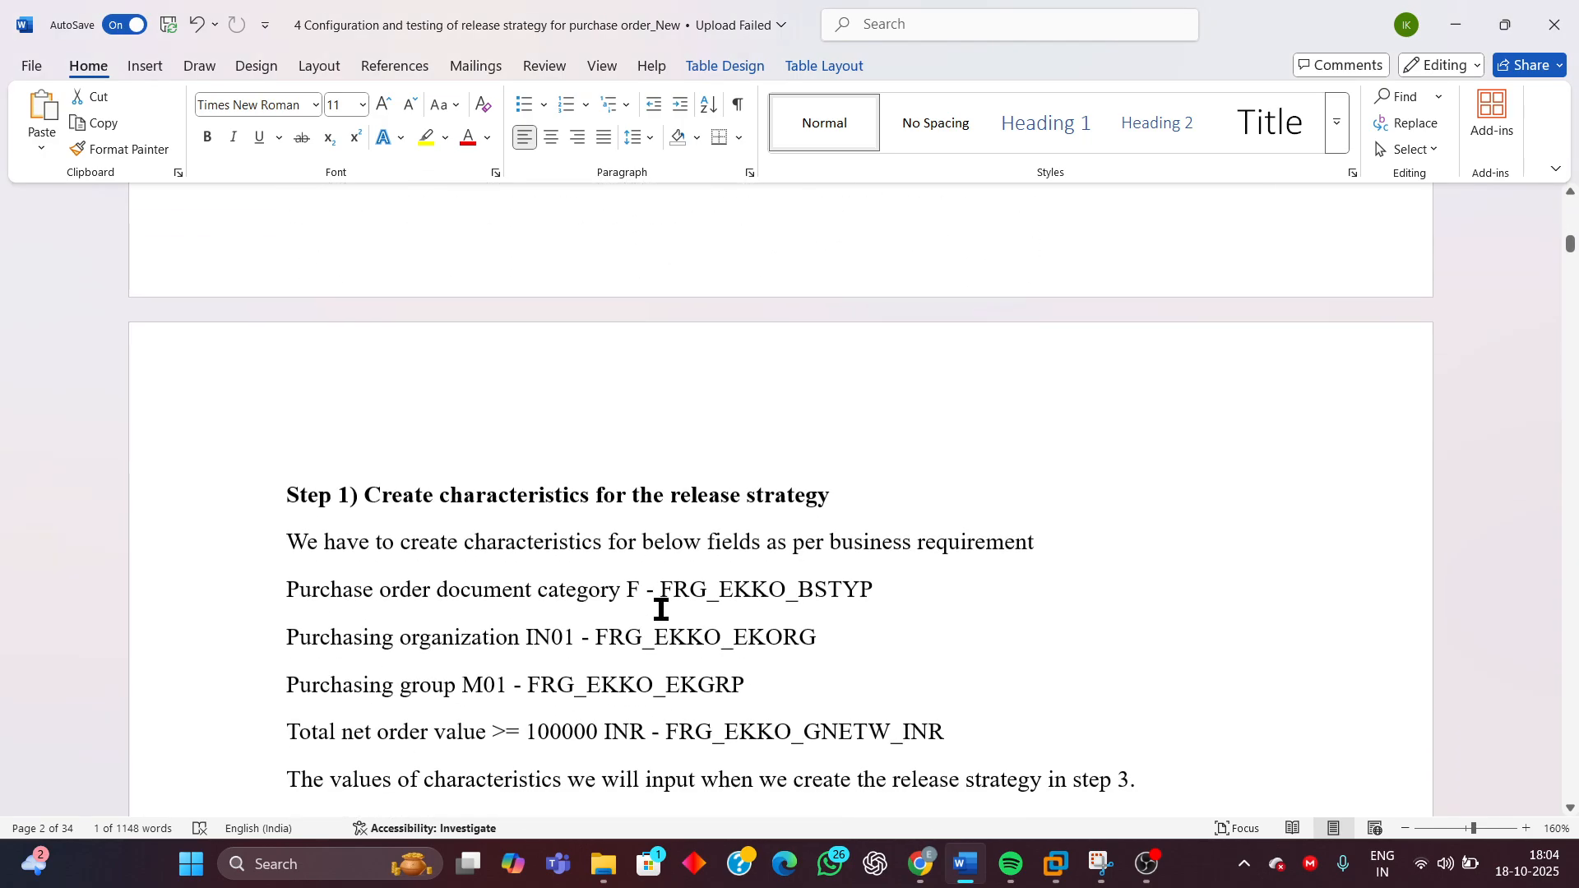
{"action": "scroll", "coordinate": [607, 682], "scroll_direction": "down", "scroll_amount": 3}
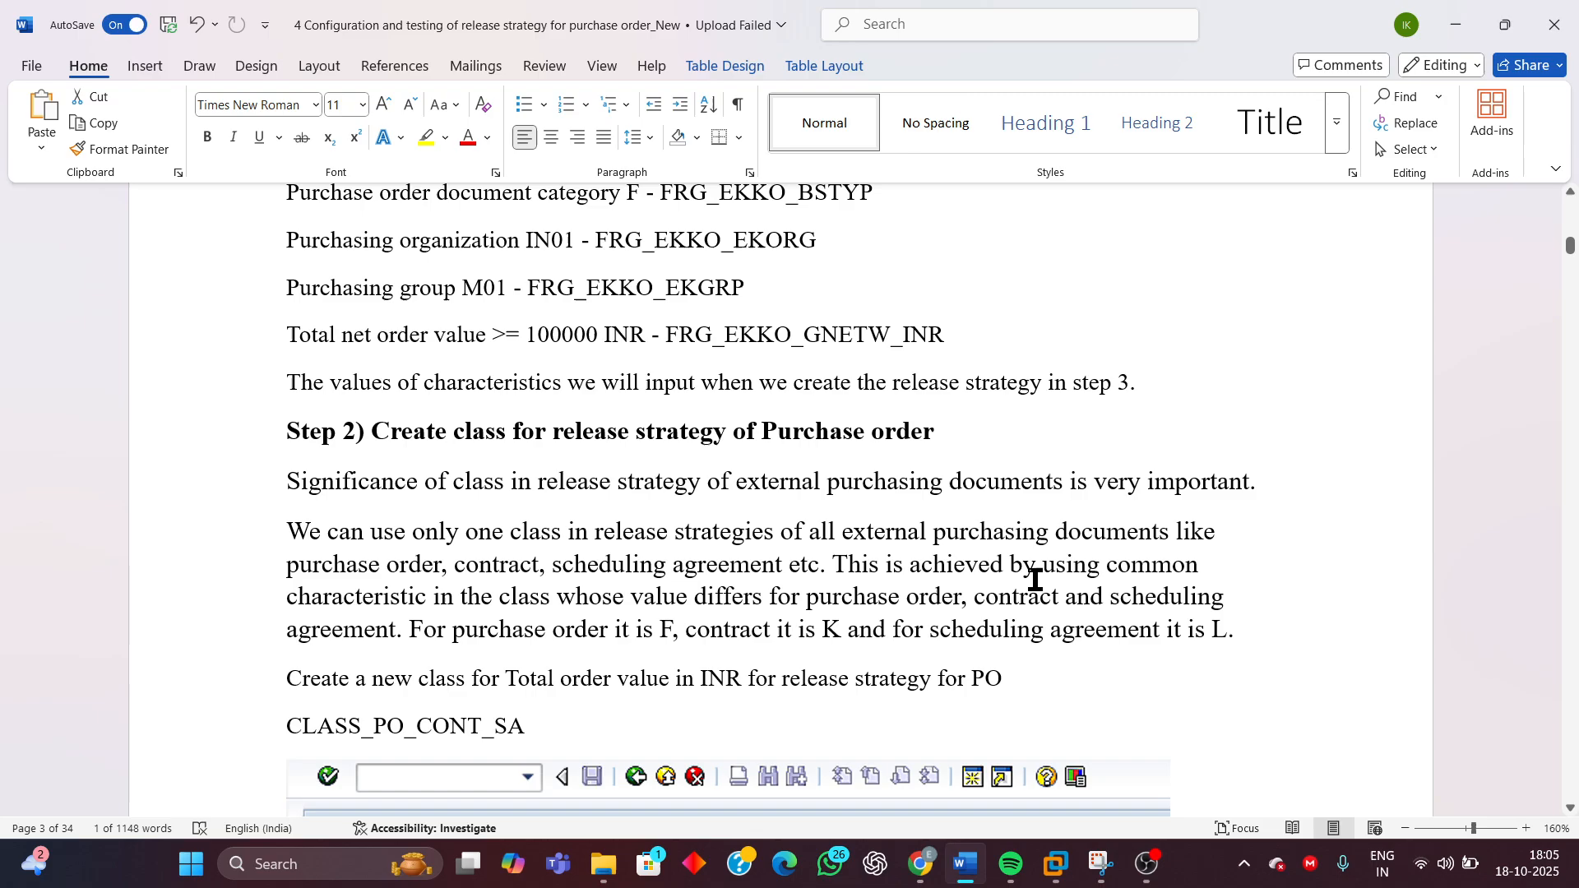
{"action": "left_click_drag", "start_coordinate": [287, 564], "coordinate": [821, 573]}
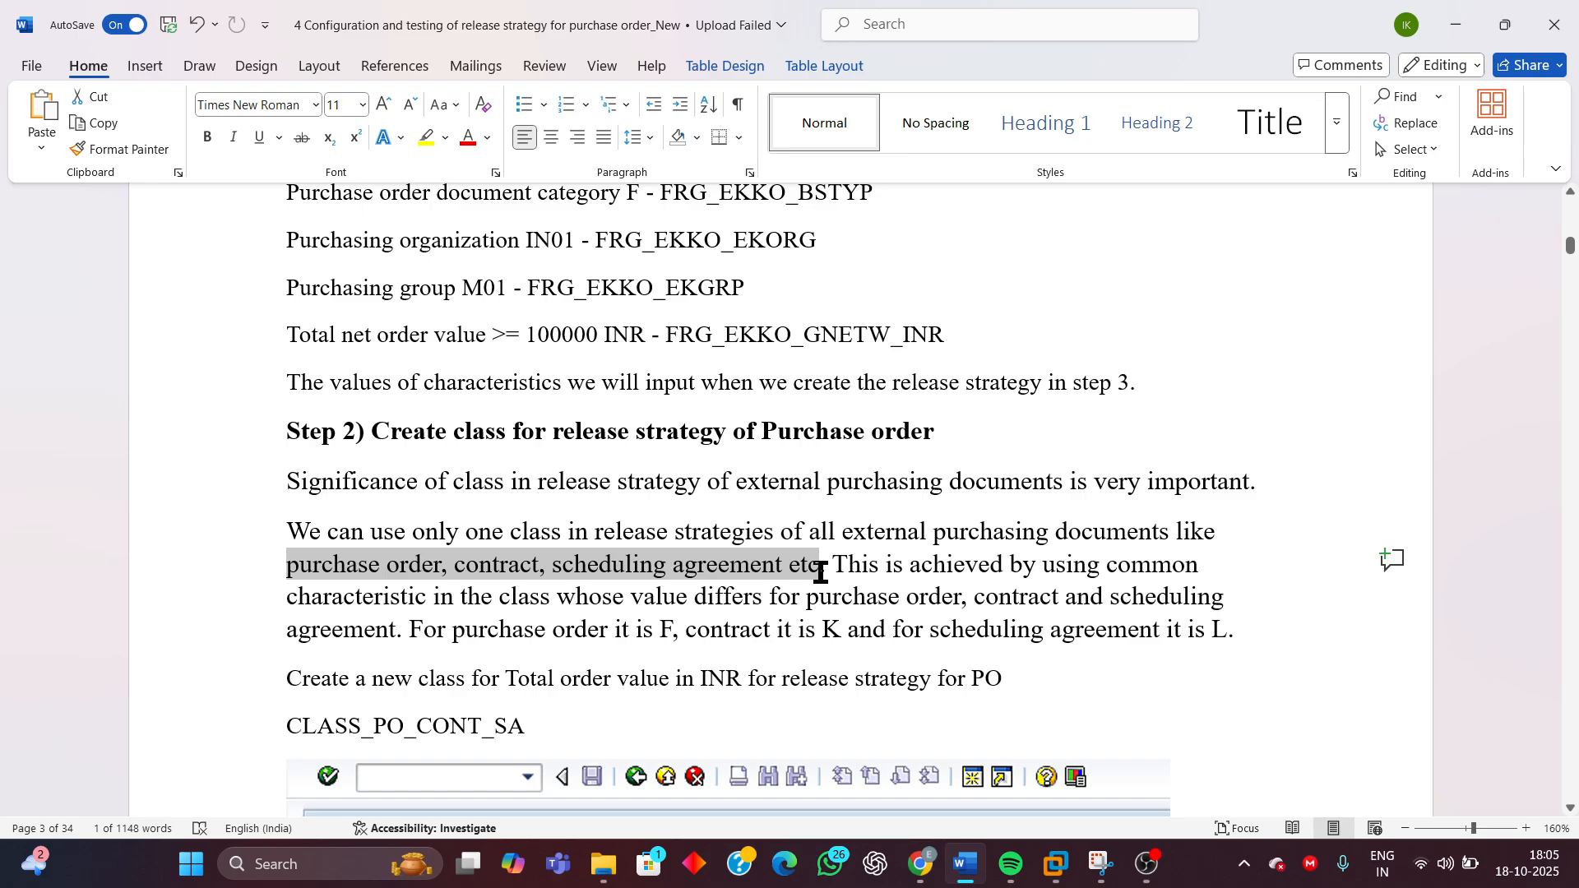
{"action": "left_click_drag", "start_coordinate": [821, 573], "coordinate": [821, 574]}
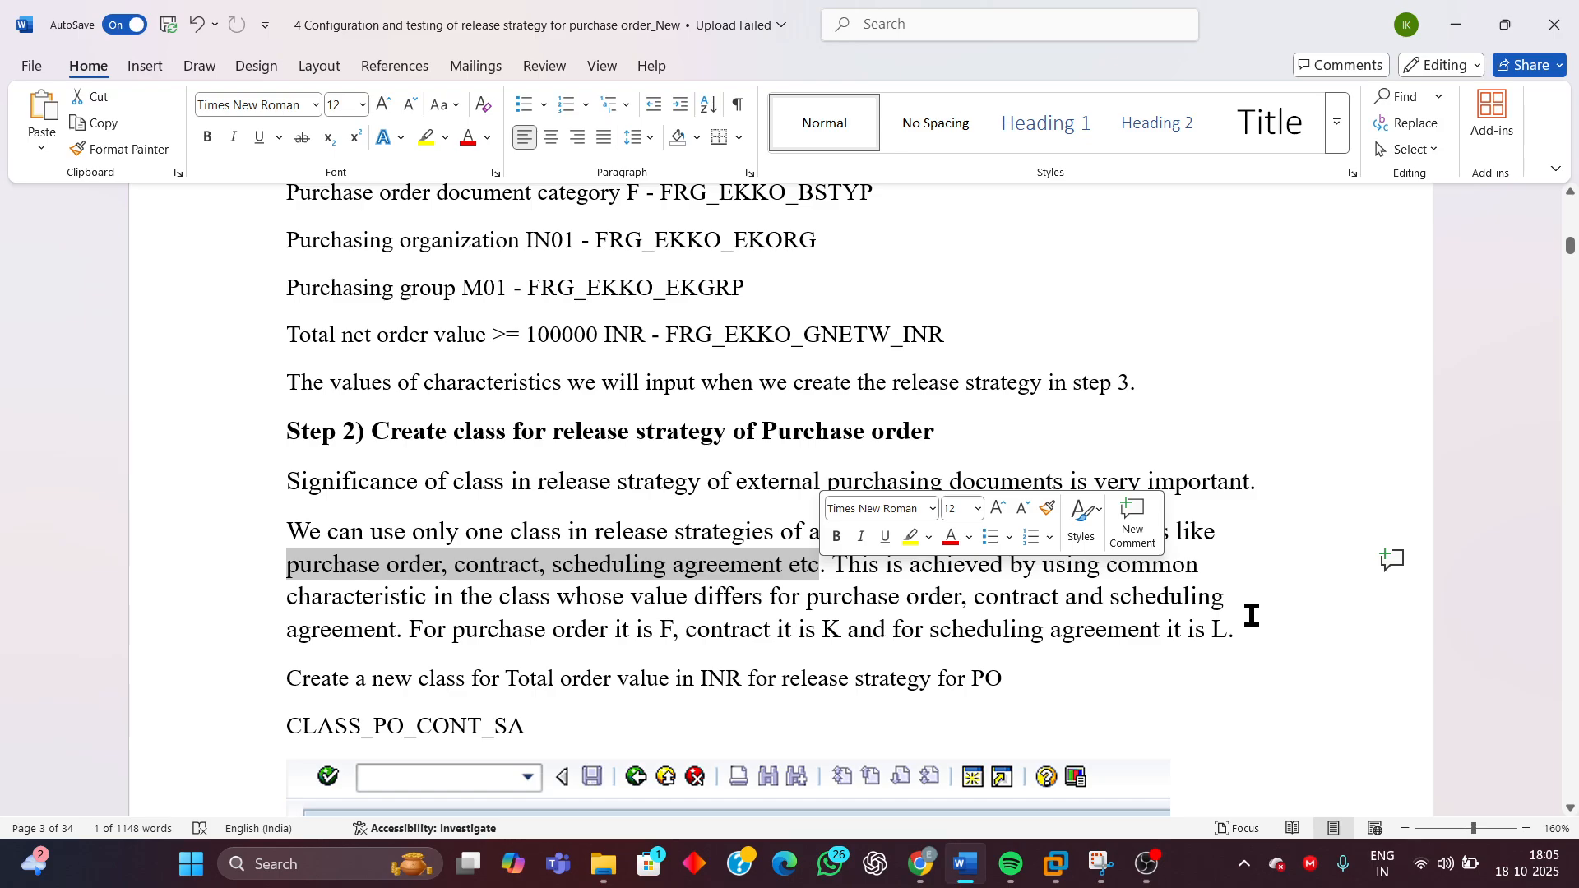
{"action": "left_click", "coordinate": [1279, 585]}
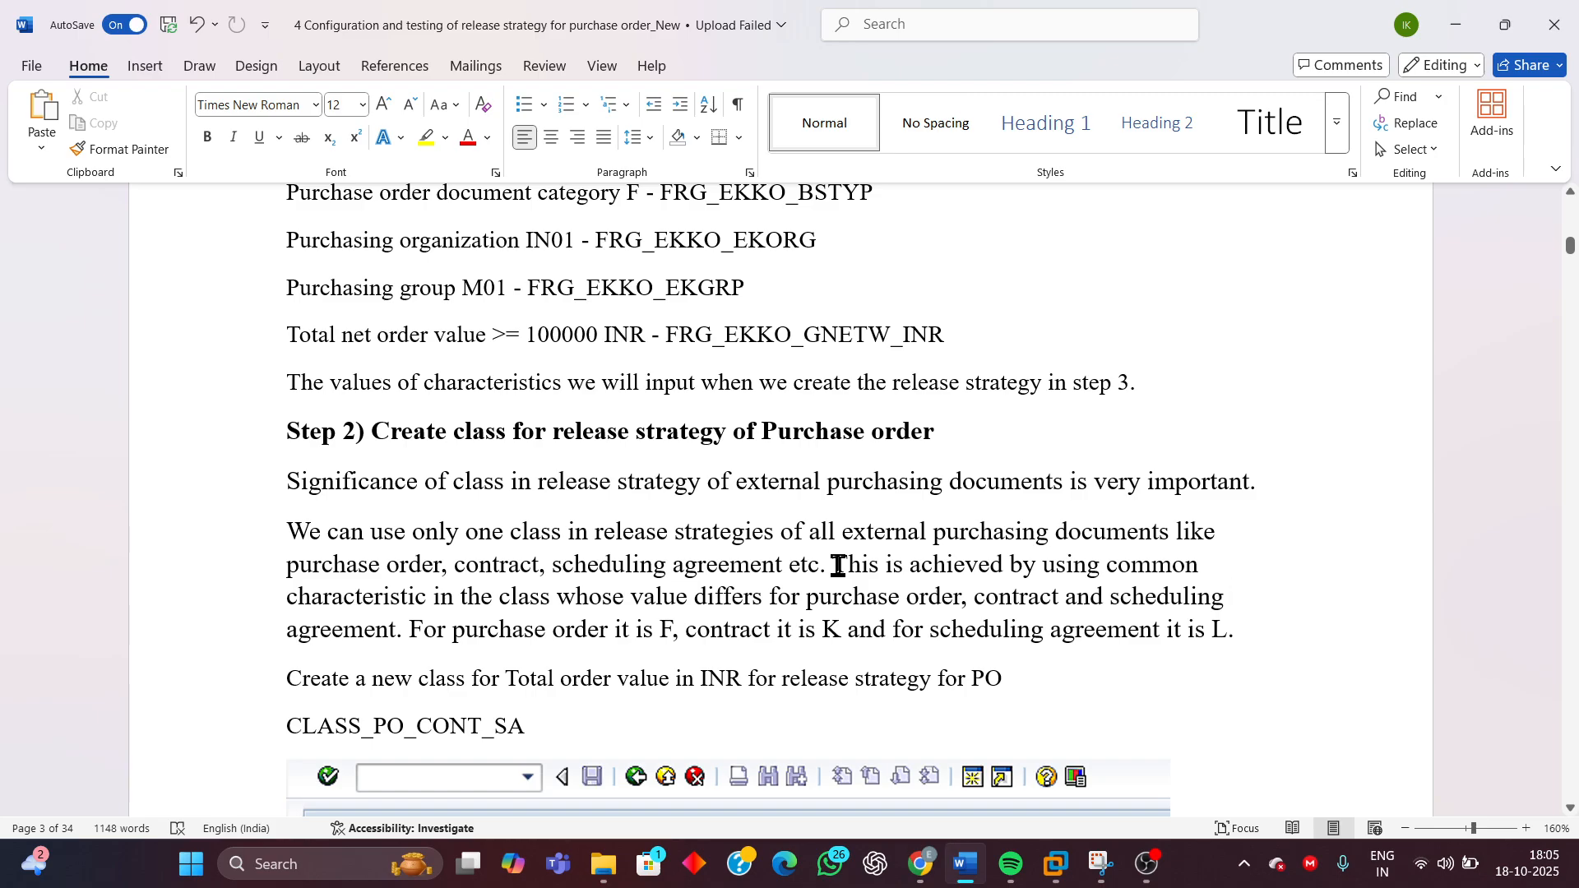
{"action": "left_click_drag", "start_coordinate": [1045, 566], "coordinate": [1181, 598]}
{"action": "left_click", "coordinate": [445, 645]}
{"action": "left_click_drag", "start_coordinate": [408, 630], "coordinate": [501, 635]}
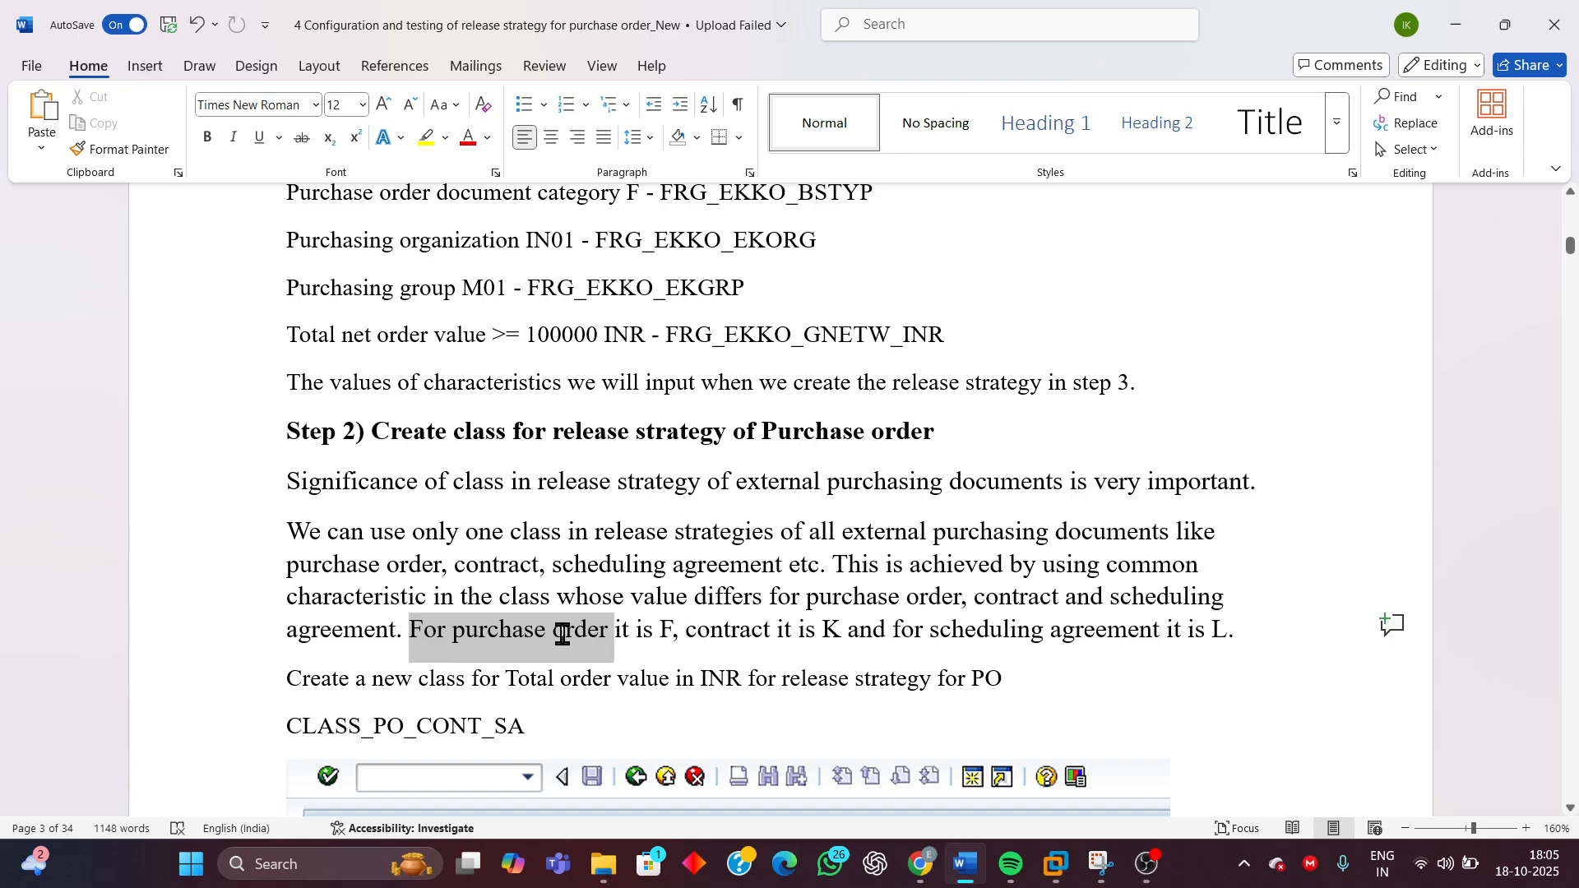
{"action": "left_click_drag", "start_coordinate": [562, 634], "coordinate": [1230, 638]}
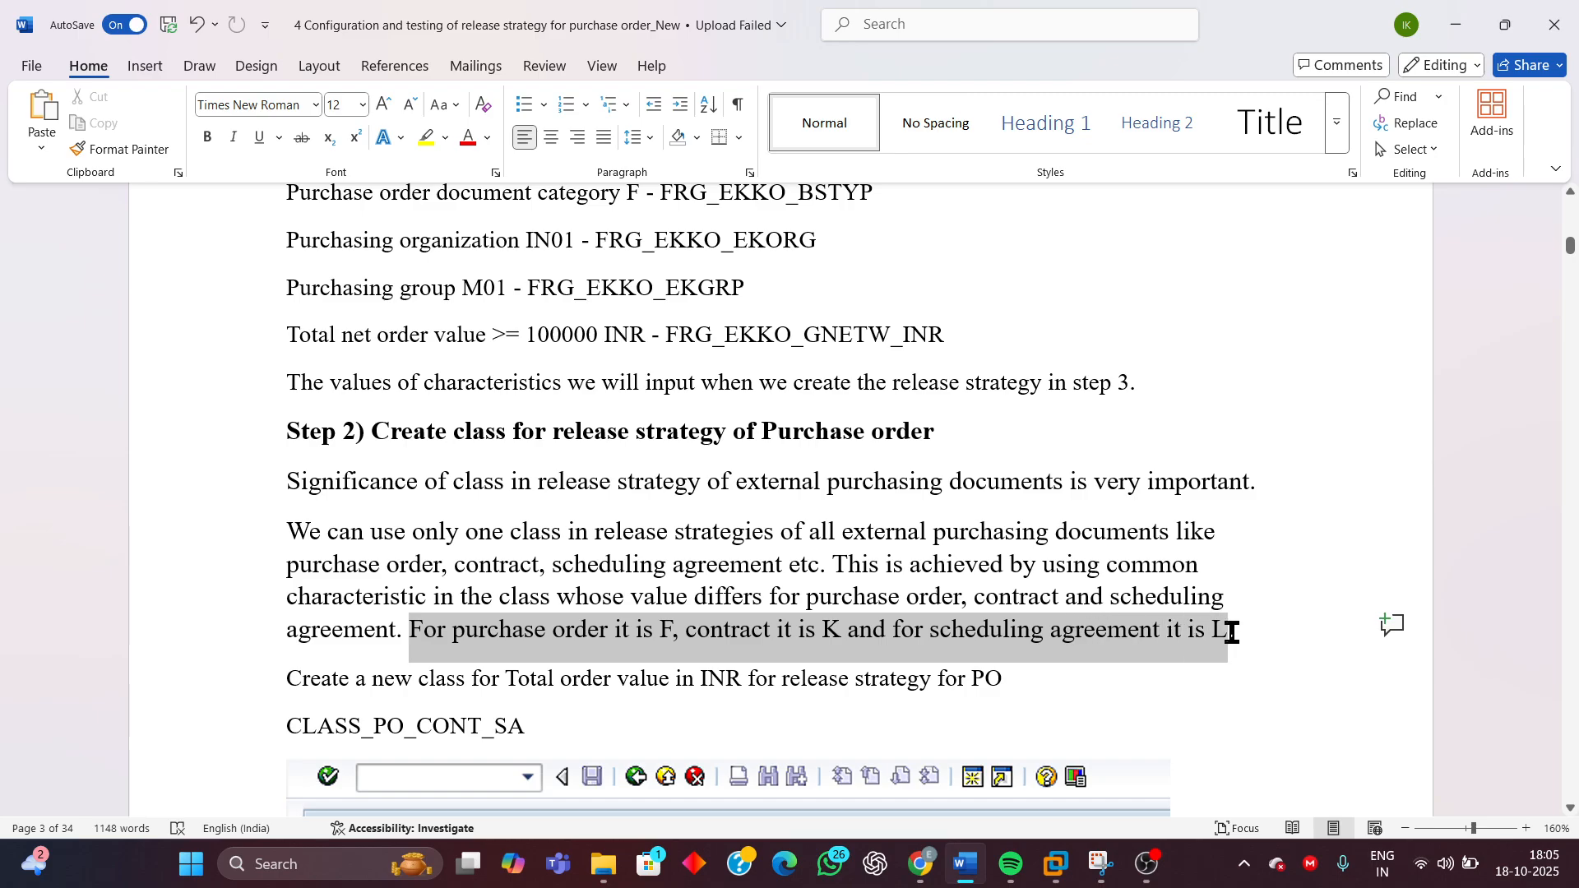
Scroll through the document to review the test case table, configuration step list and class creation section
{"action": "scroll", "coordinate": [1061, 609], "scroll_direction": "down", "scroll_amount": 3}
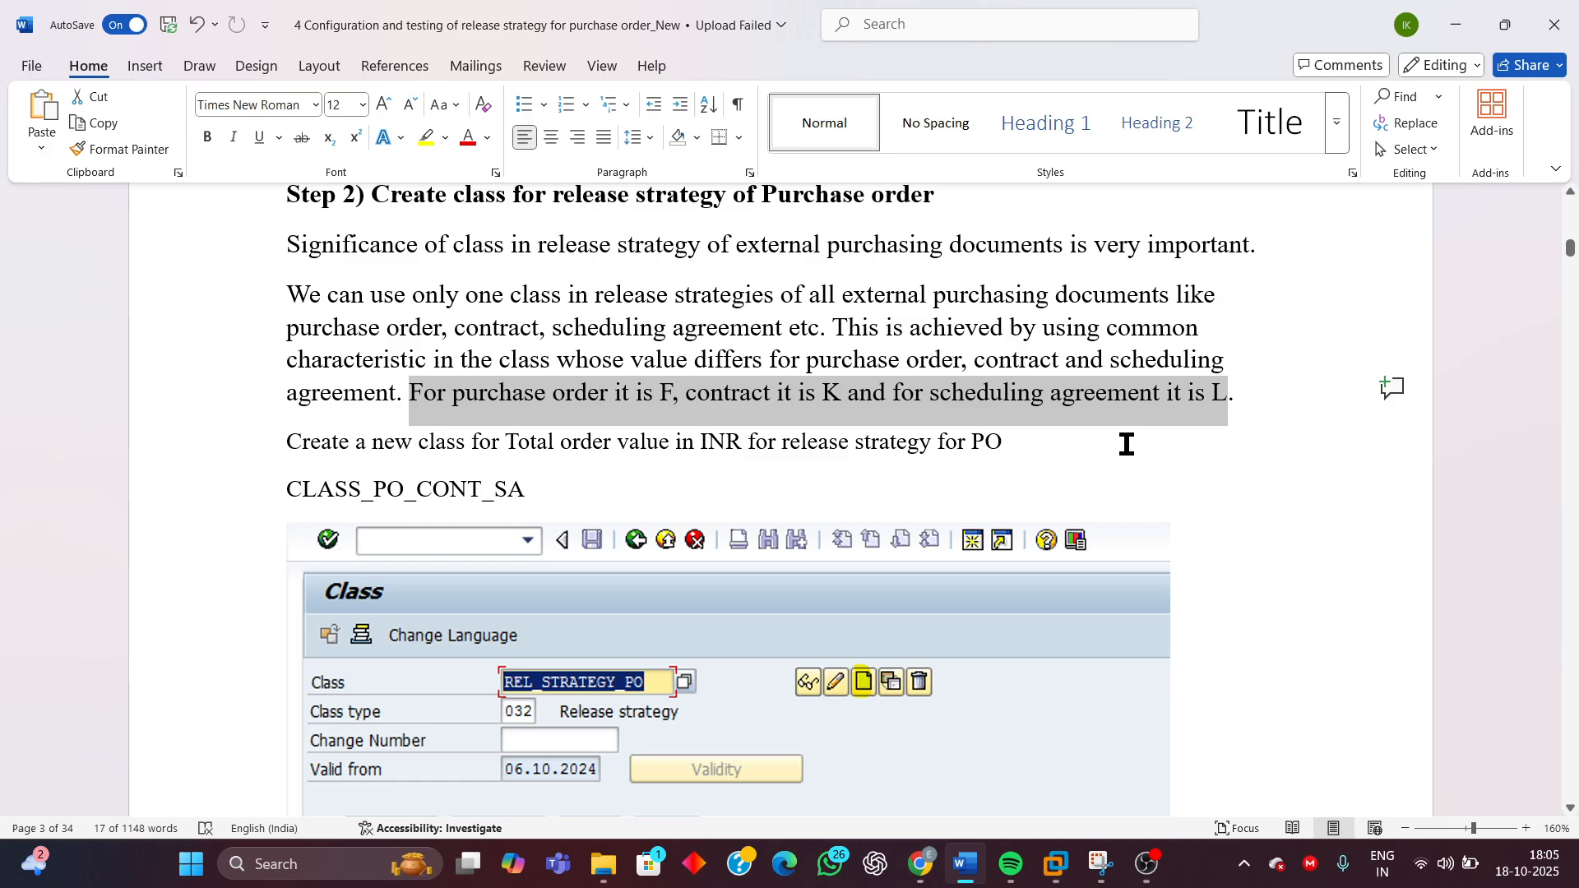
{"action": "scroll", "coordinate": [1135, 448], "scroll_direction": "up", "scroll_amount": 2}
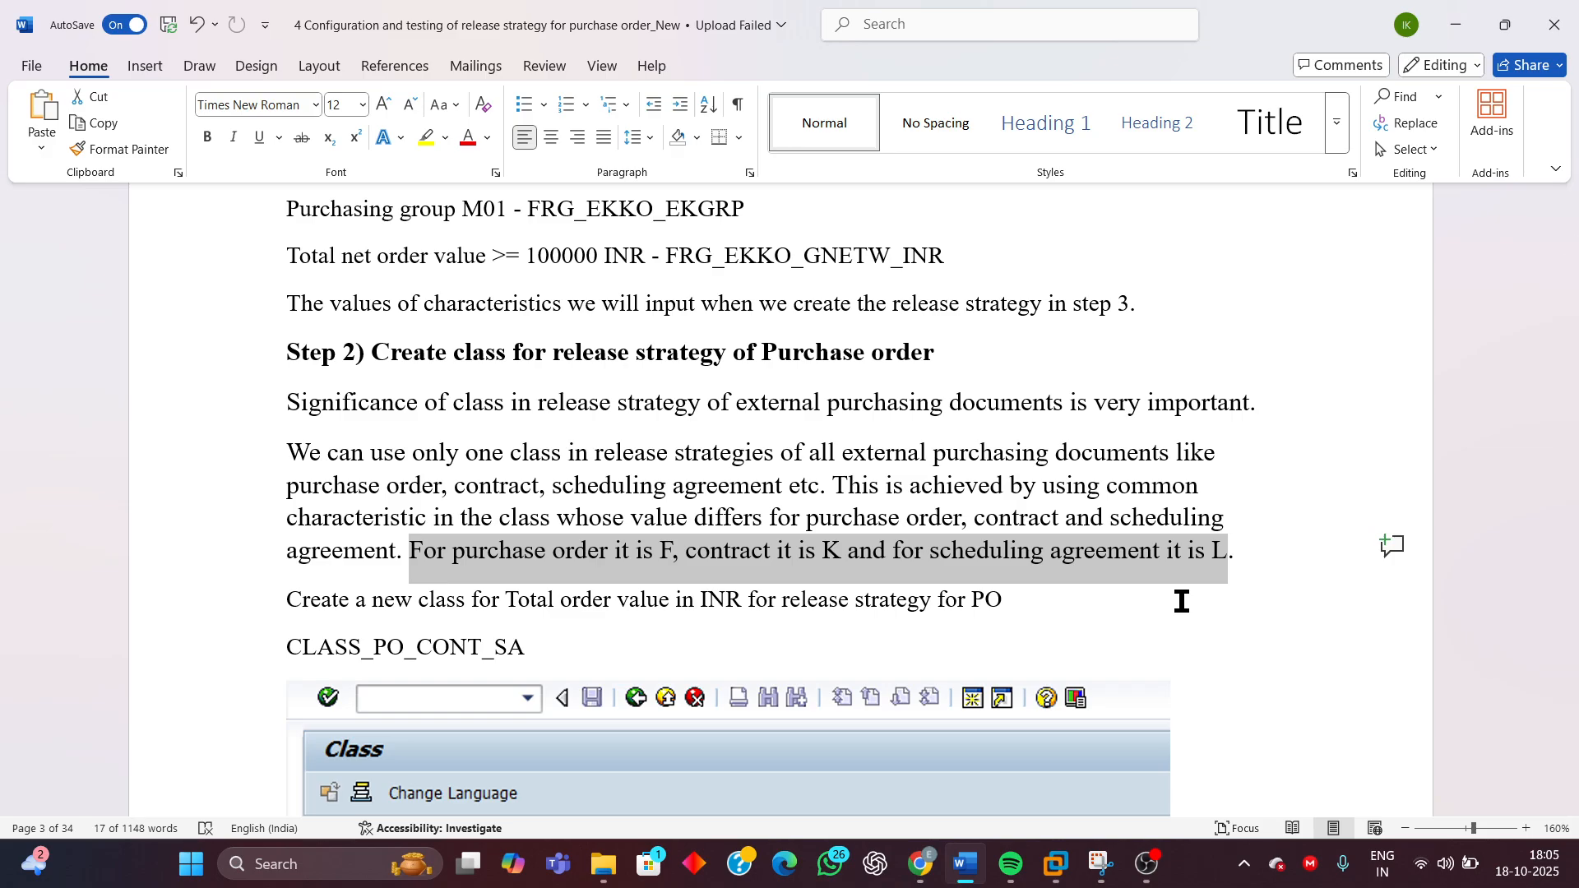
{"action": "left_click", "coordinate": [514, 551]}
{"action": "scroll", "coordinate": [829, 553], "scroll_direction": "up", "scroll_amount": 15}
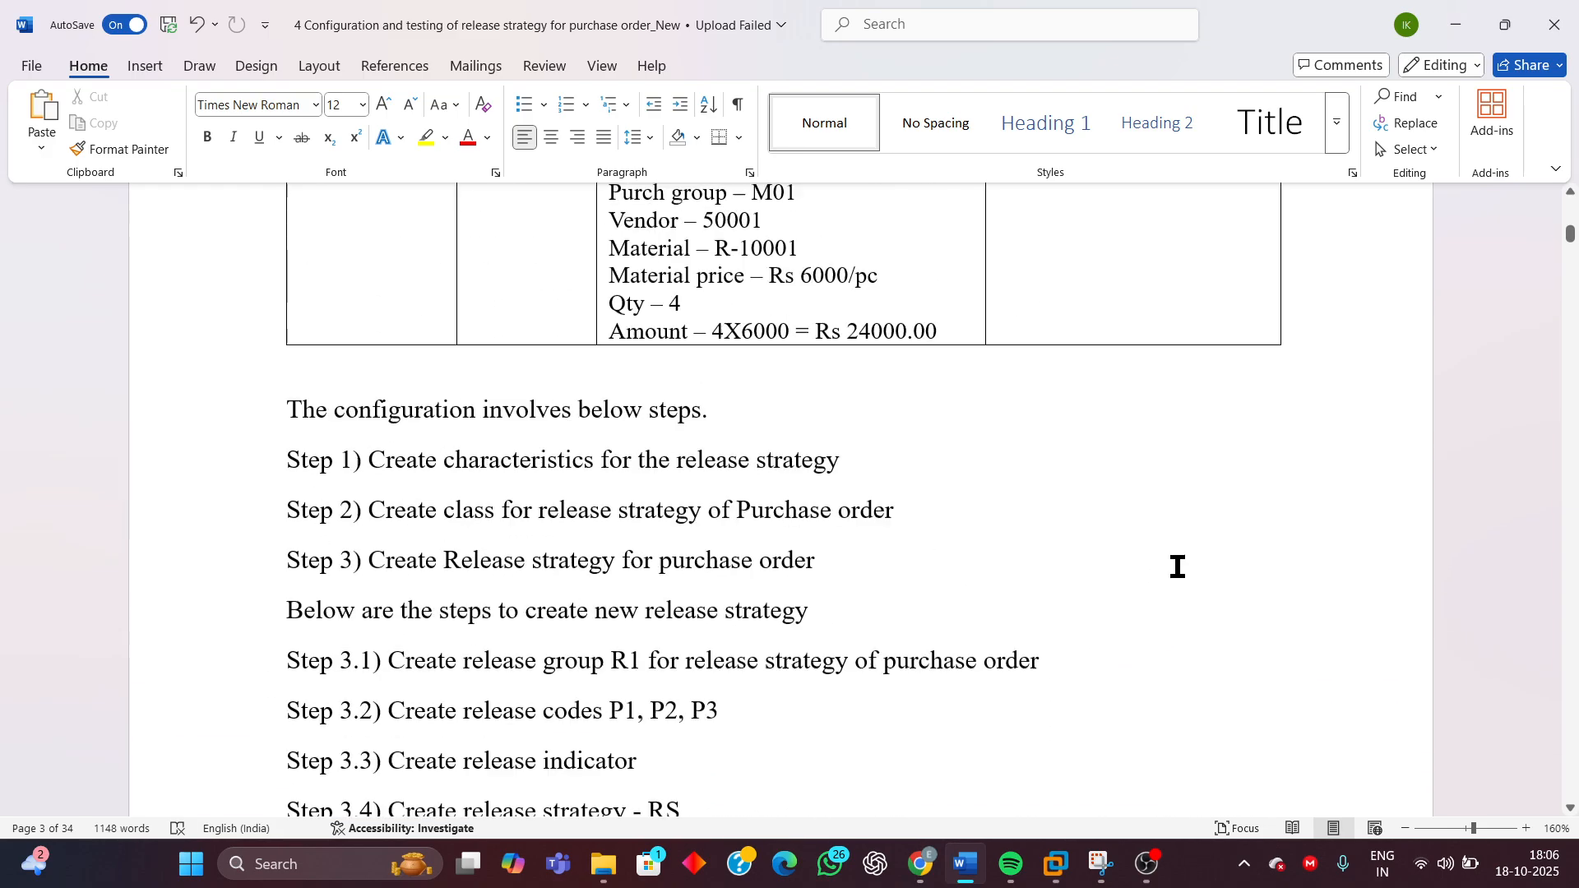
{"action": "scroll", "coordinate": [1178, 567], "scroll_direction": "up", "scroll_amount": 15}
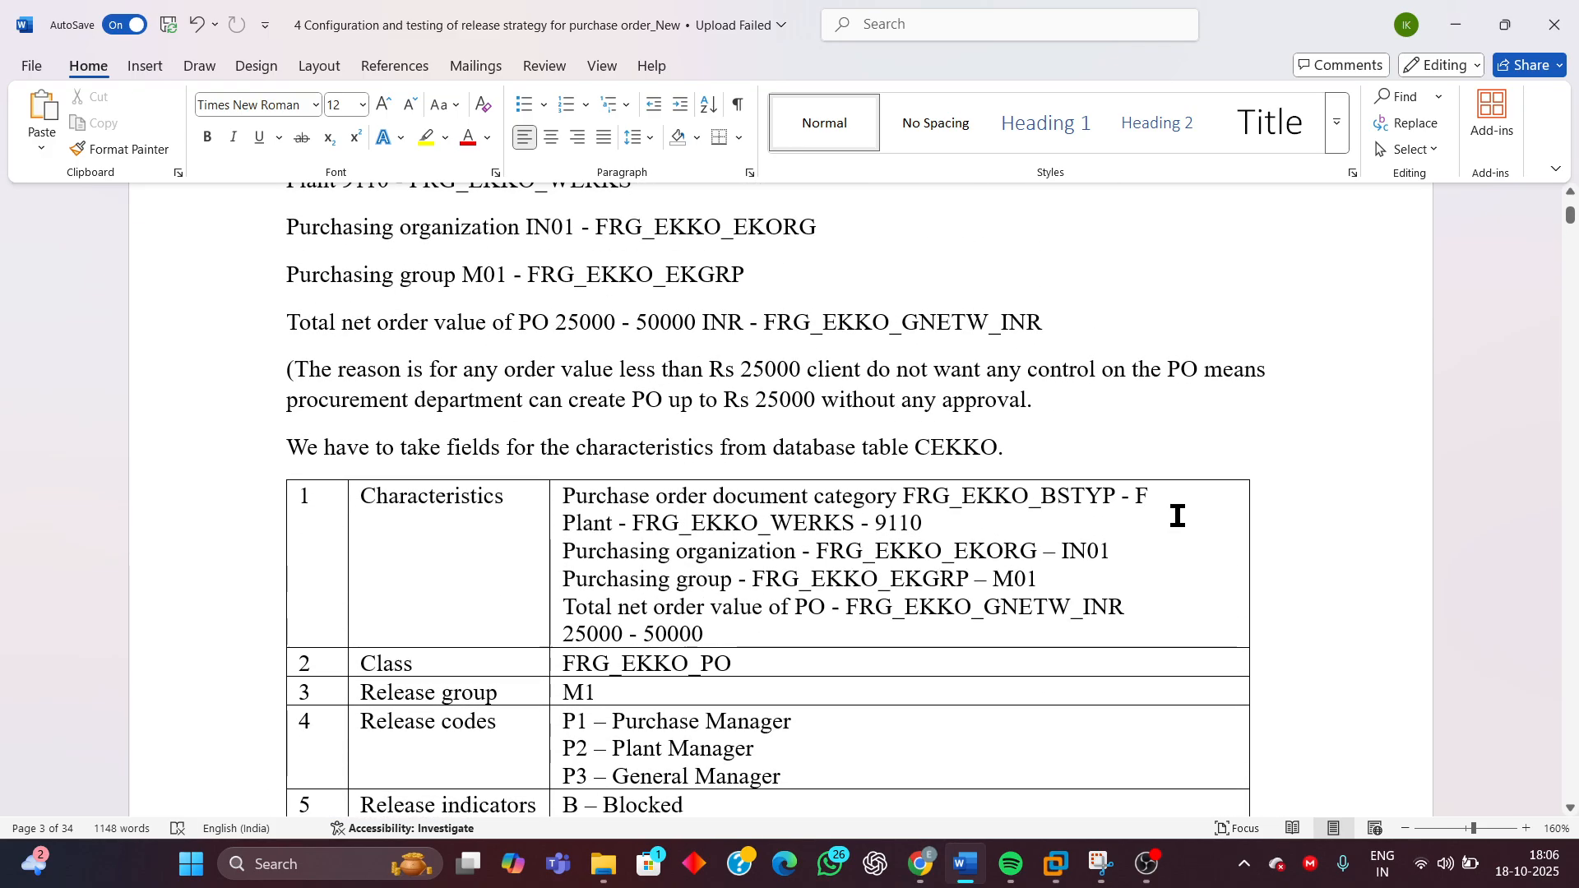
{"action": "scroll", "coordinate": [1047, 761], "scroll_direction": "down", "scroll_amount": 20}
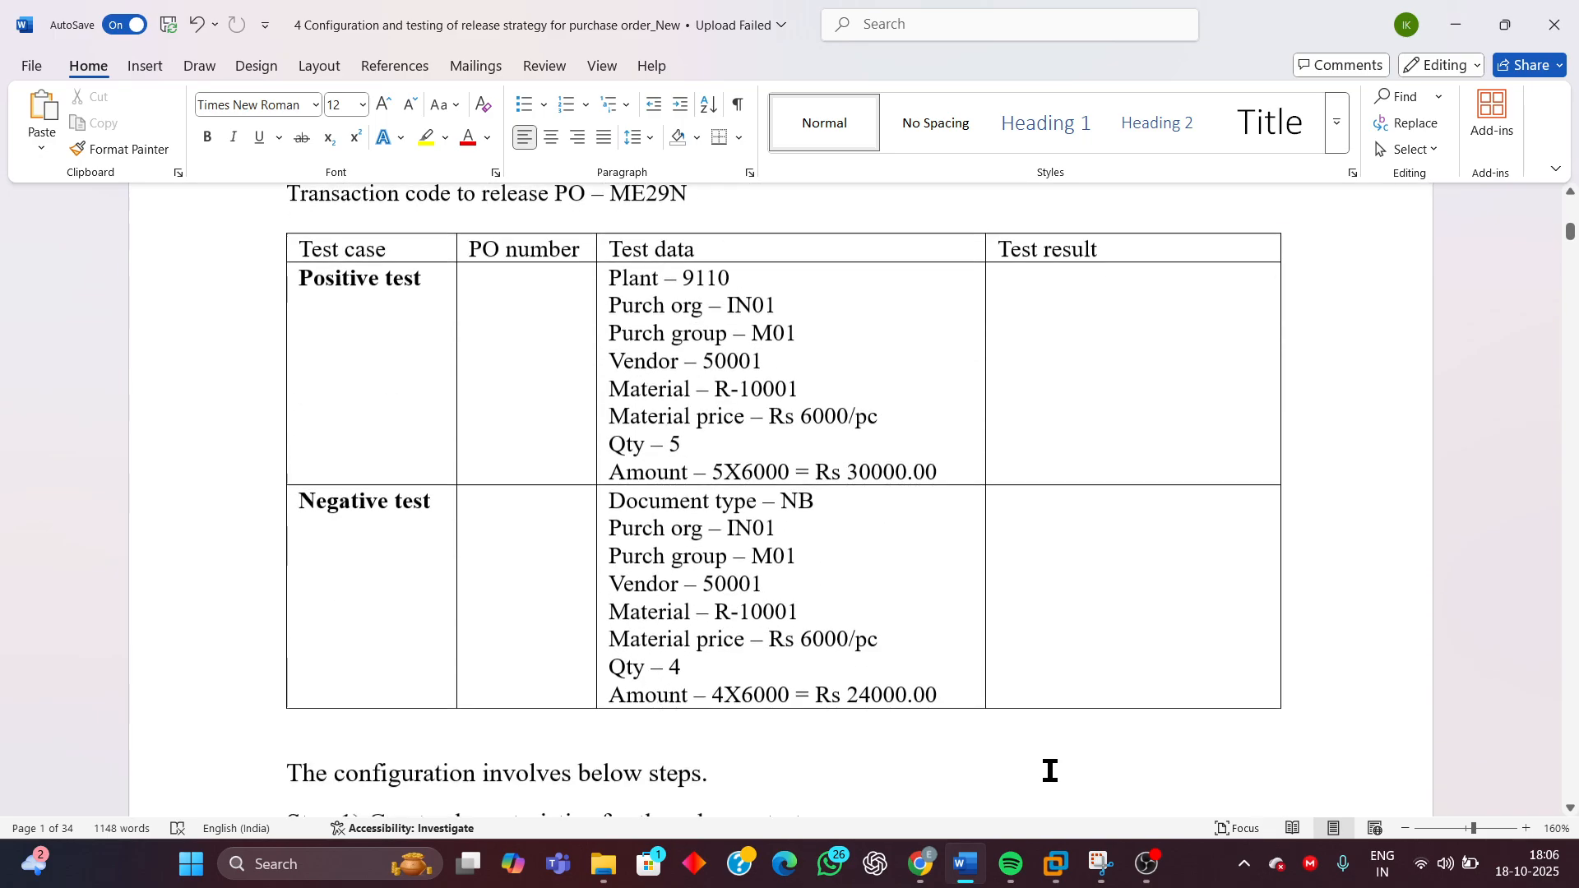
{"action": "scroll", "coordinate": [1050, 771], "scroll_direction": "down", "scroll_amount": 20}
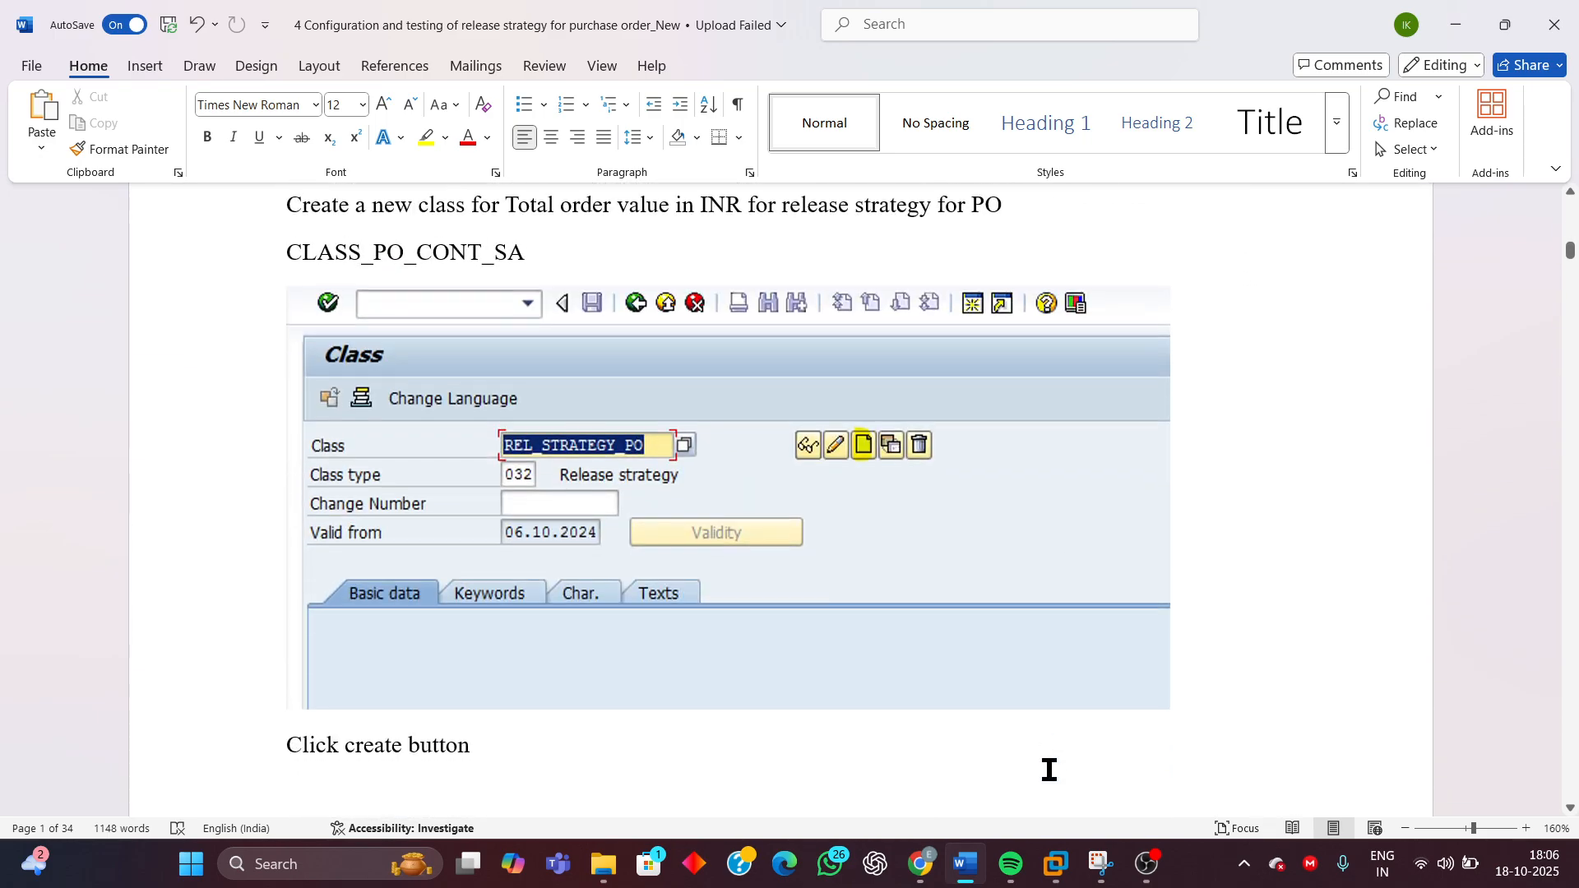
{"action": "scroll", "coordinate": [1050, 770], "scroll_direction": "up", "scroll_amount": 10}
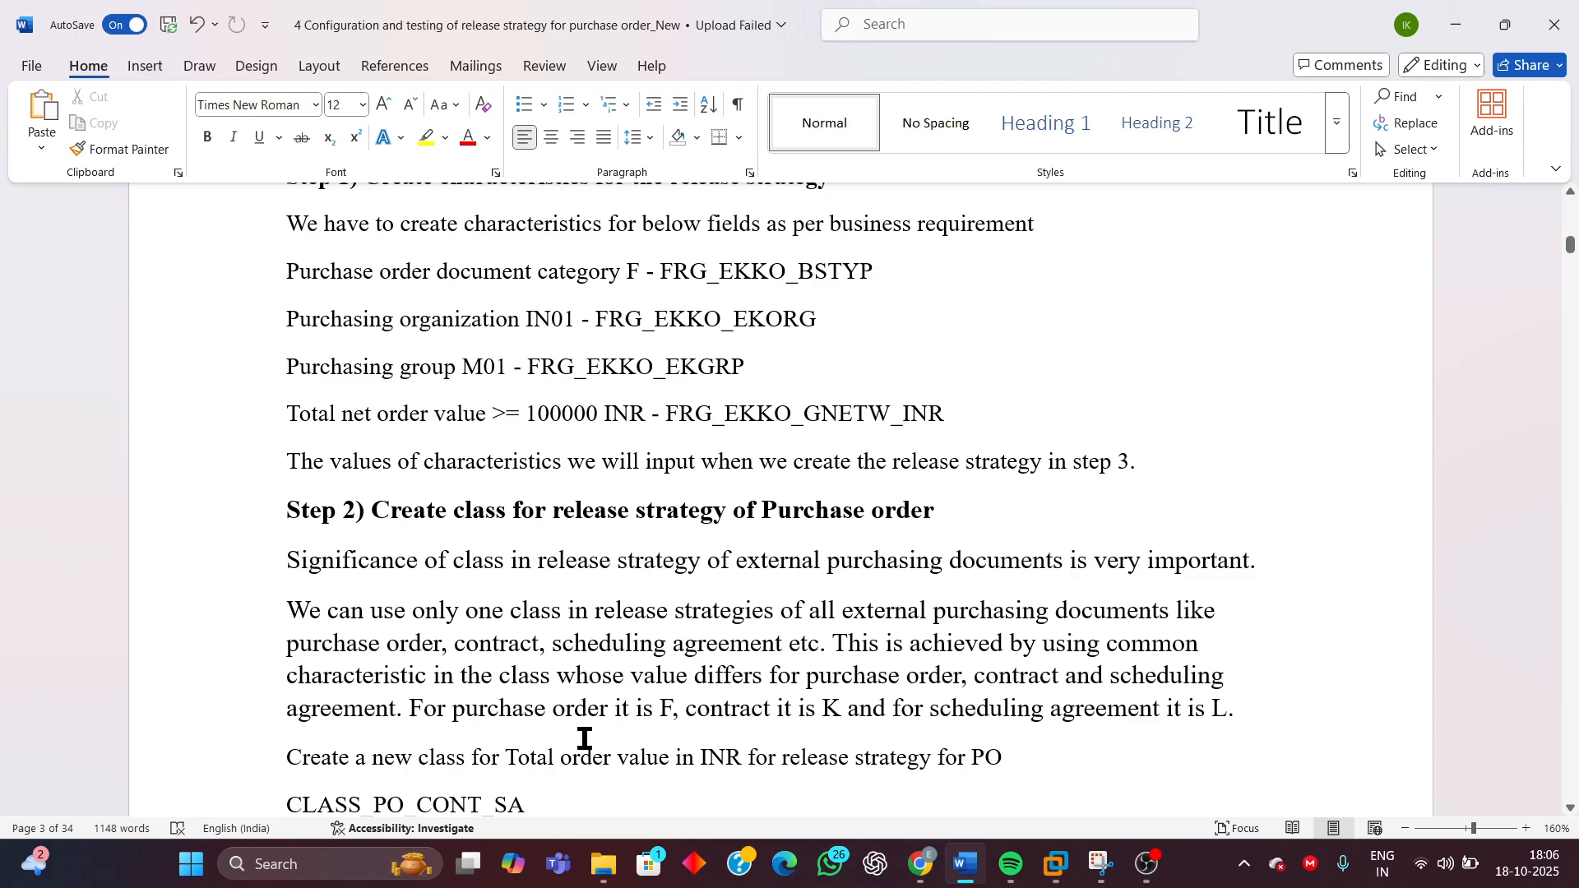
Read the document category values given for purchase order, contract and scheduling agreement in the class explanation
{"action": "left_click_drag", "start_coordinate": [836, 708], "coordinate": [722, 716]}
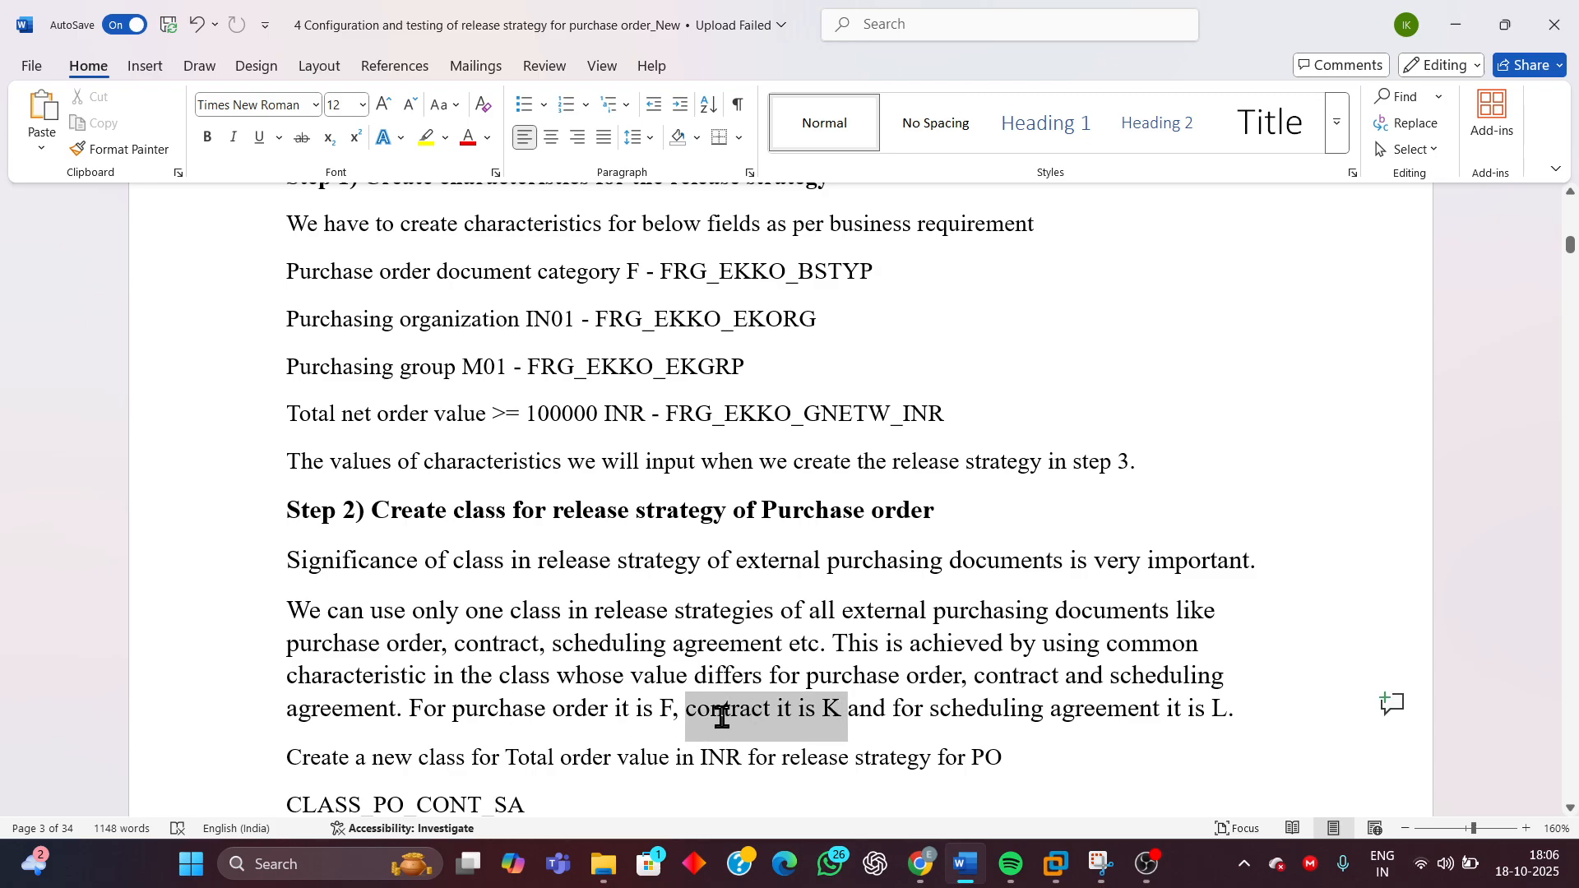
{"action": "left_click", "coordinate": [940, 709]}
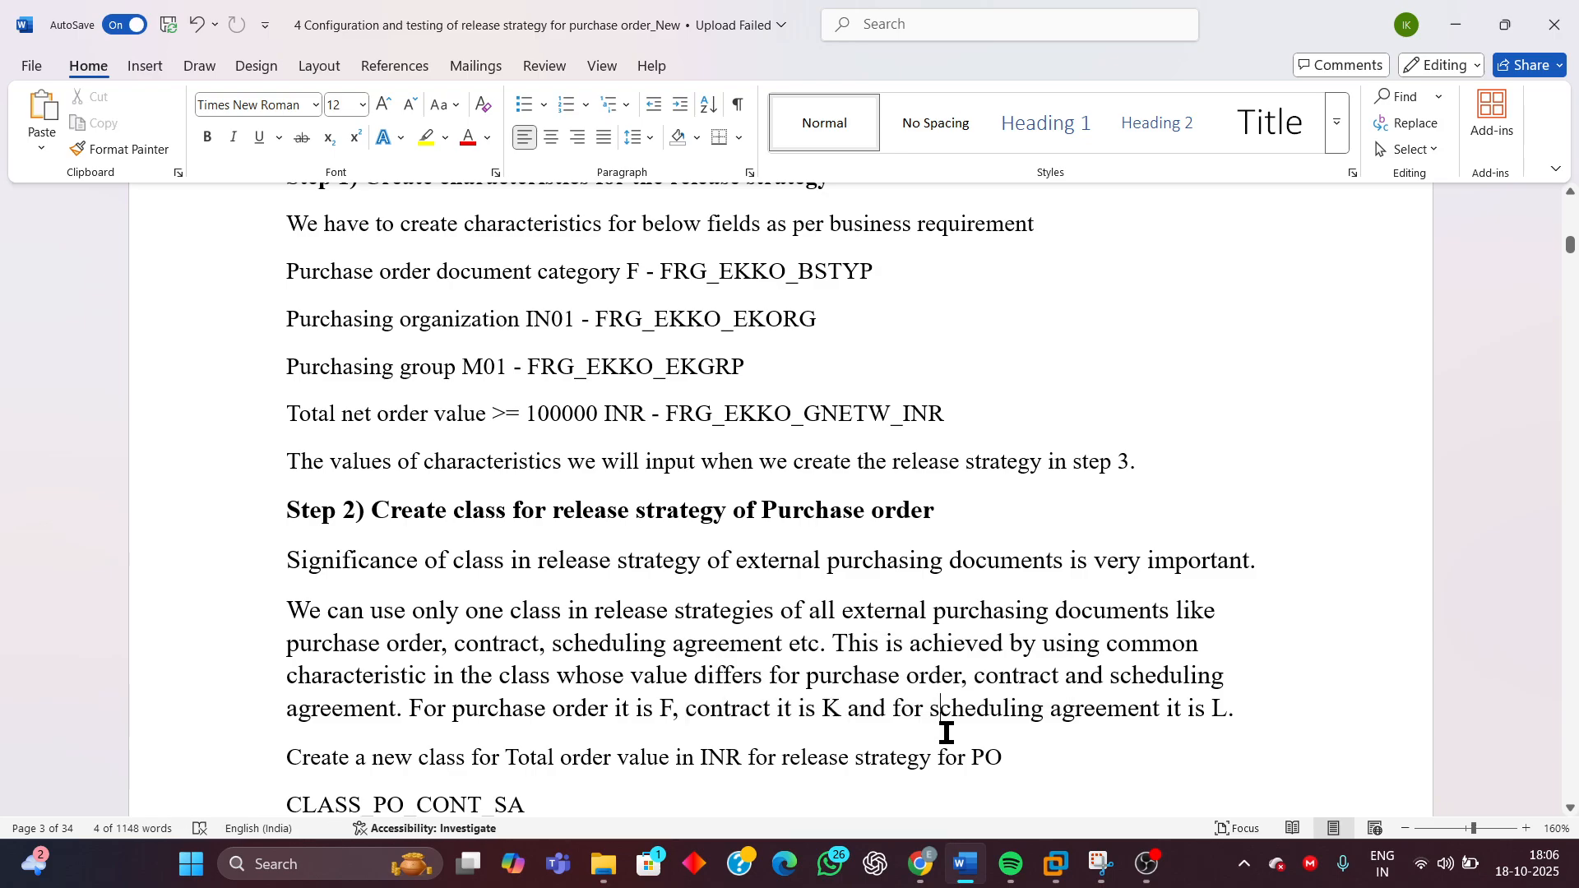
{"action": "left_click_drag", "start_coordinate": [1229, 711], "coordinate": [1014, 718]}
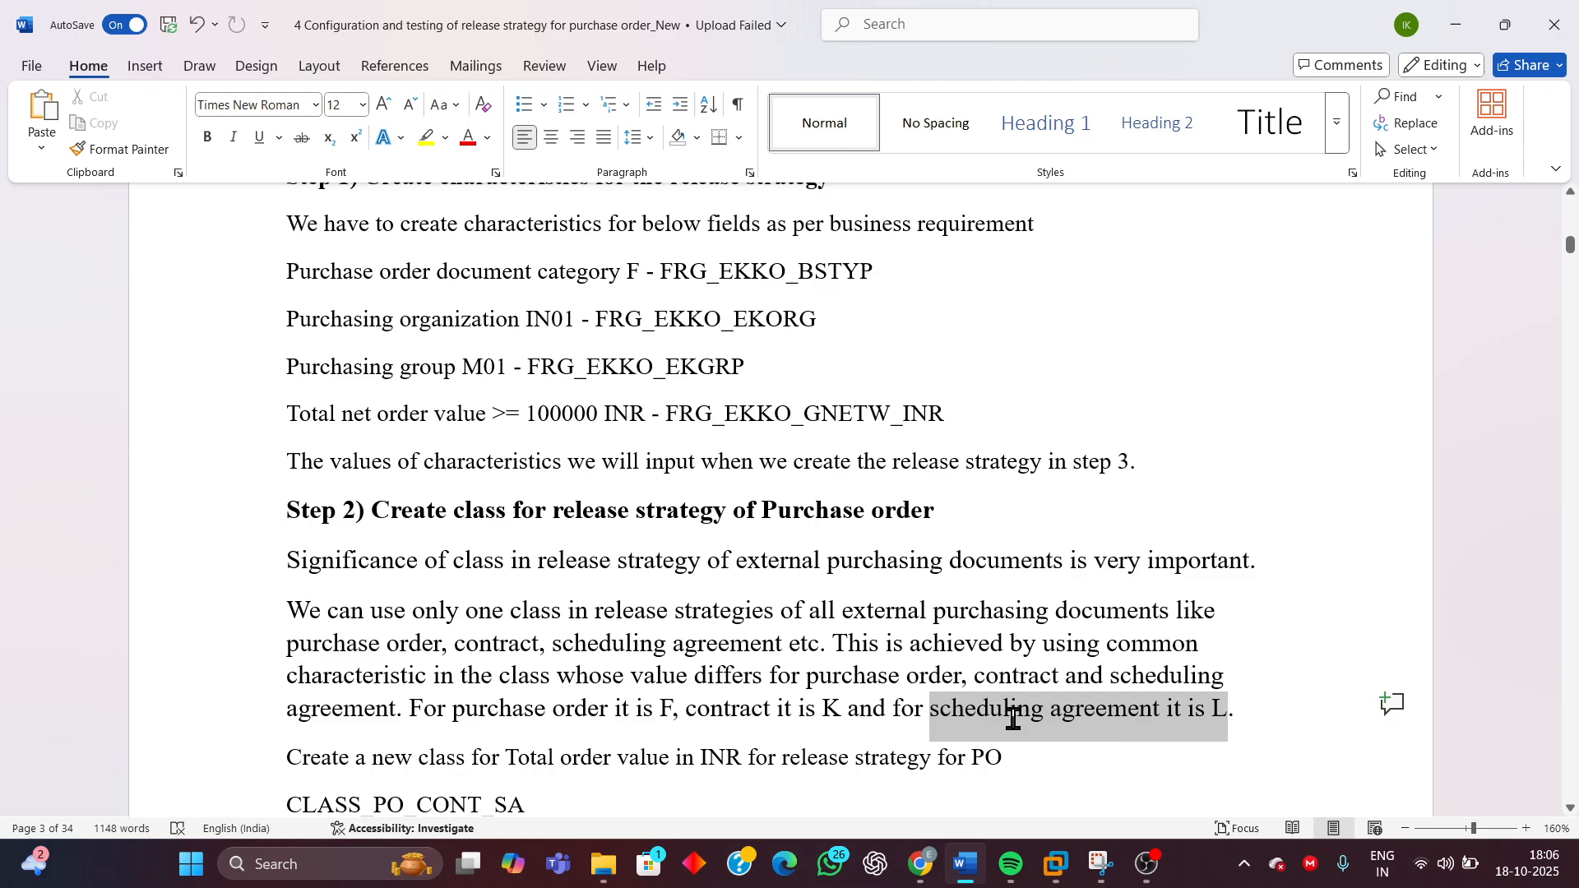
{"action": "left_click", "coordinate": [1184, 715]}
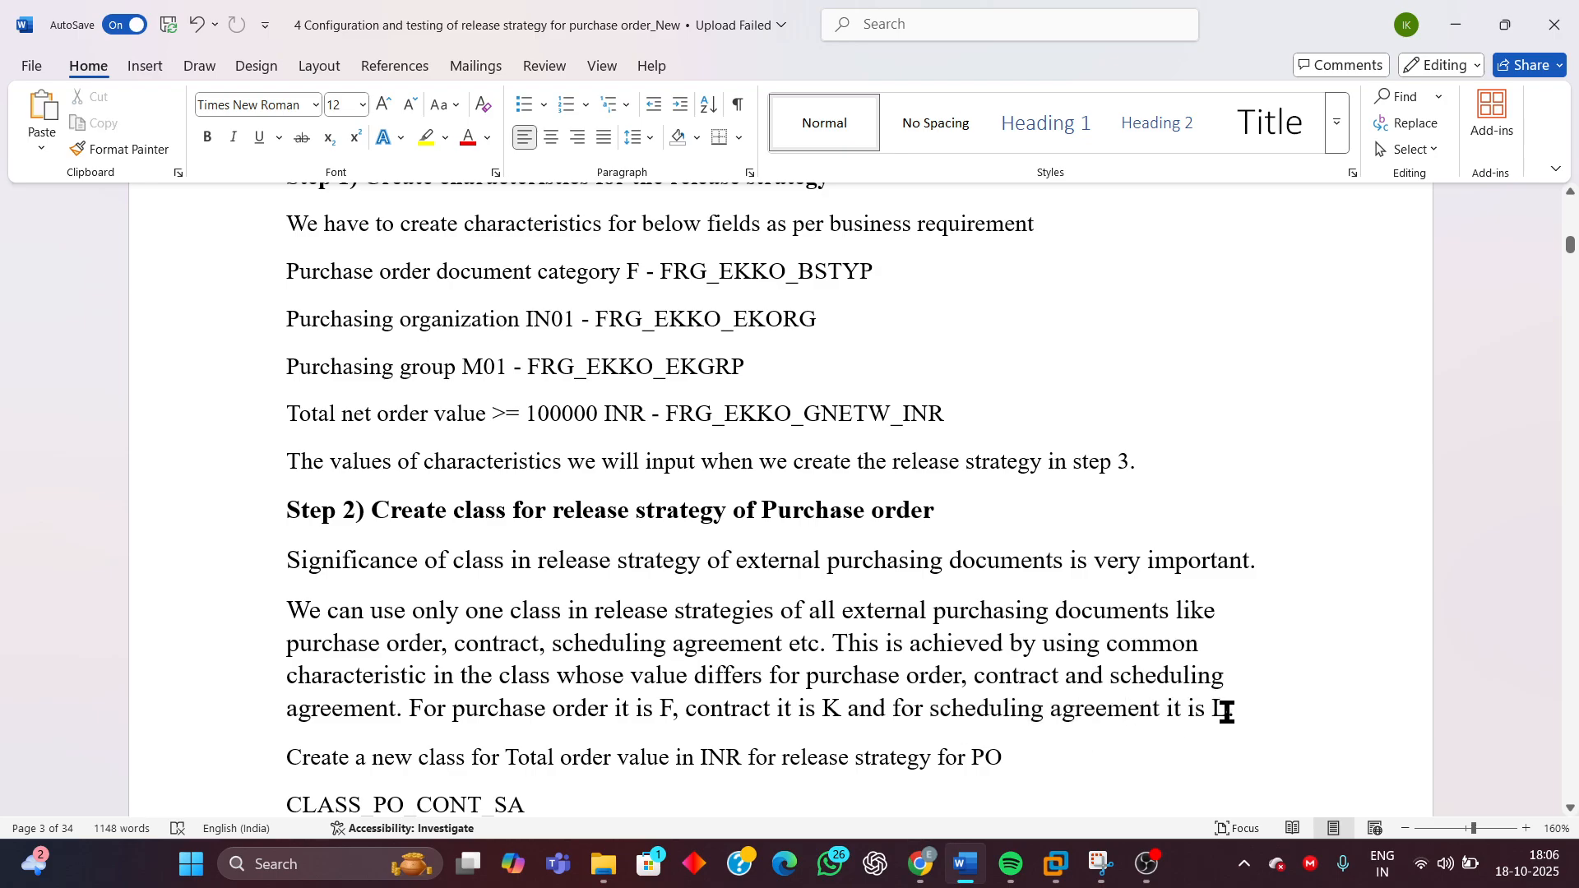
{"action": "double_click", "coordinate": [1224, 709]}
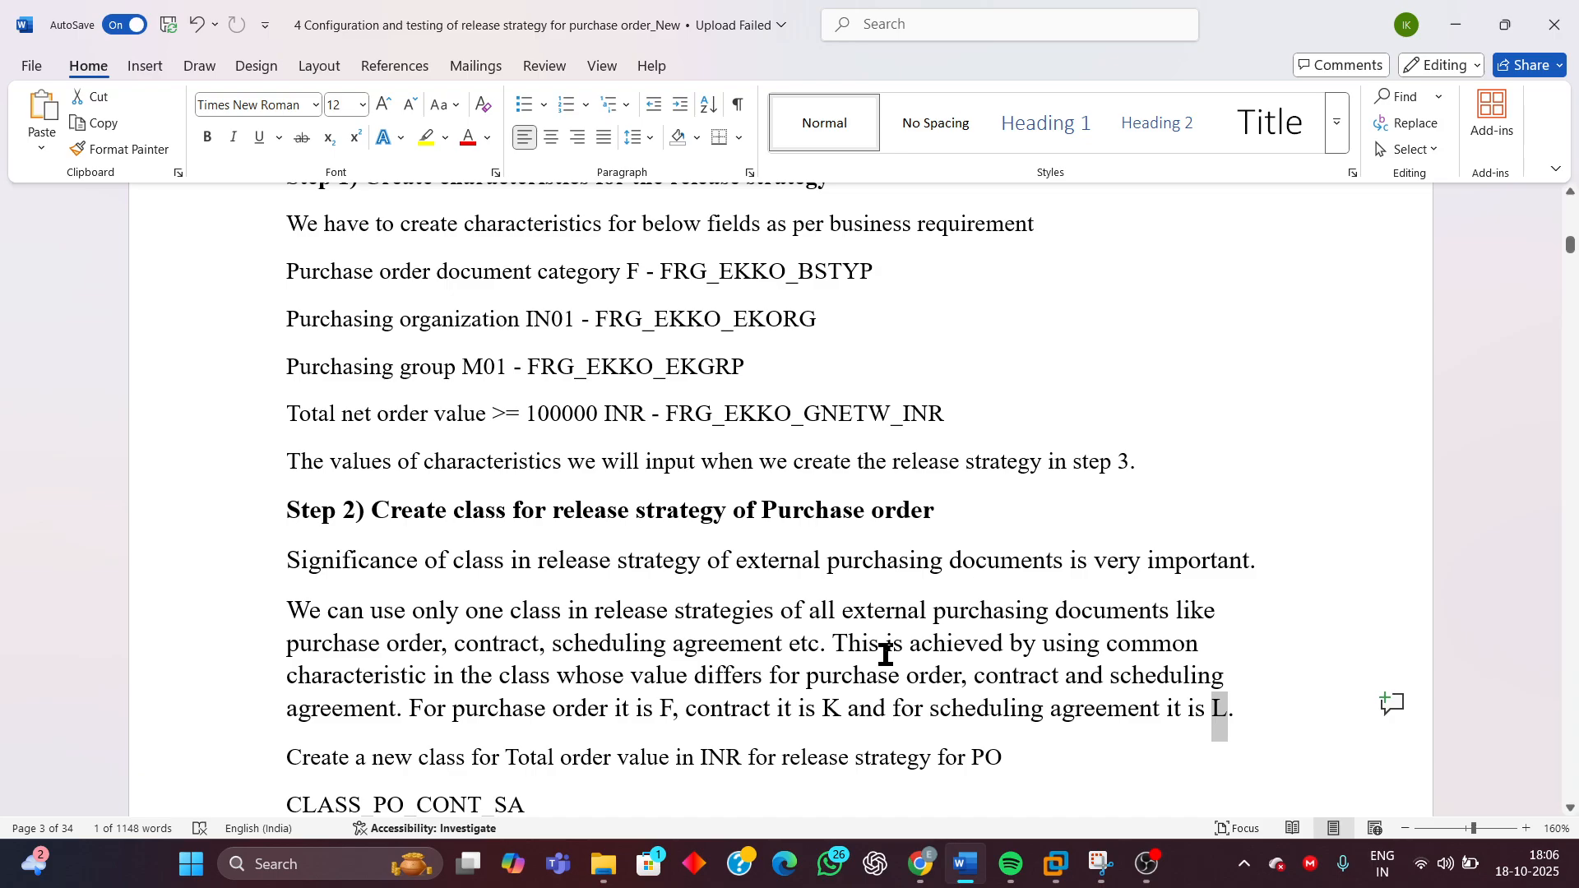
{"action": "left_click_drag", "start_coordinate": [684, 716], "coordinate": [662, 716]}
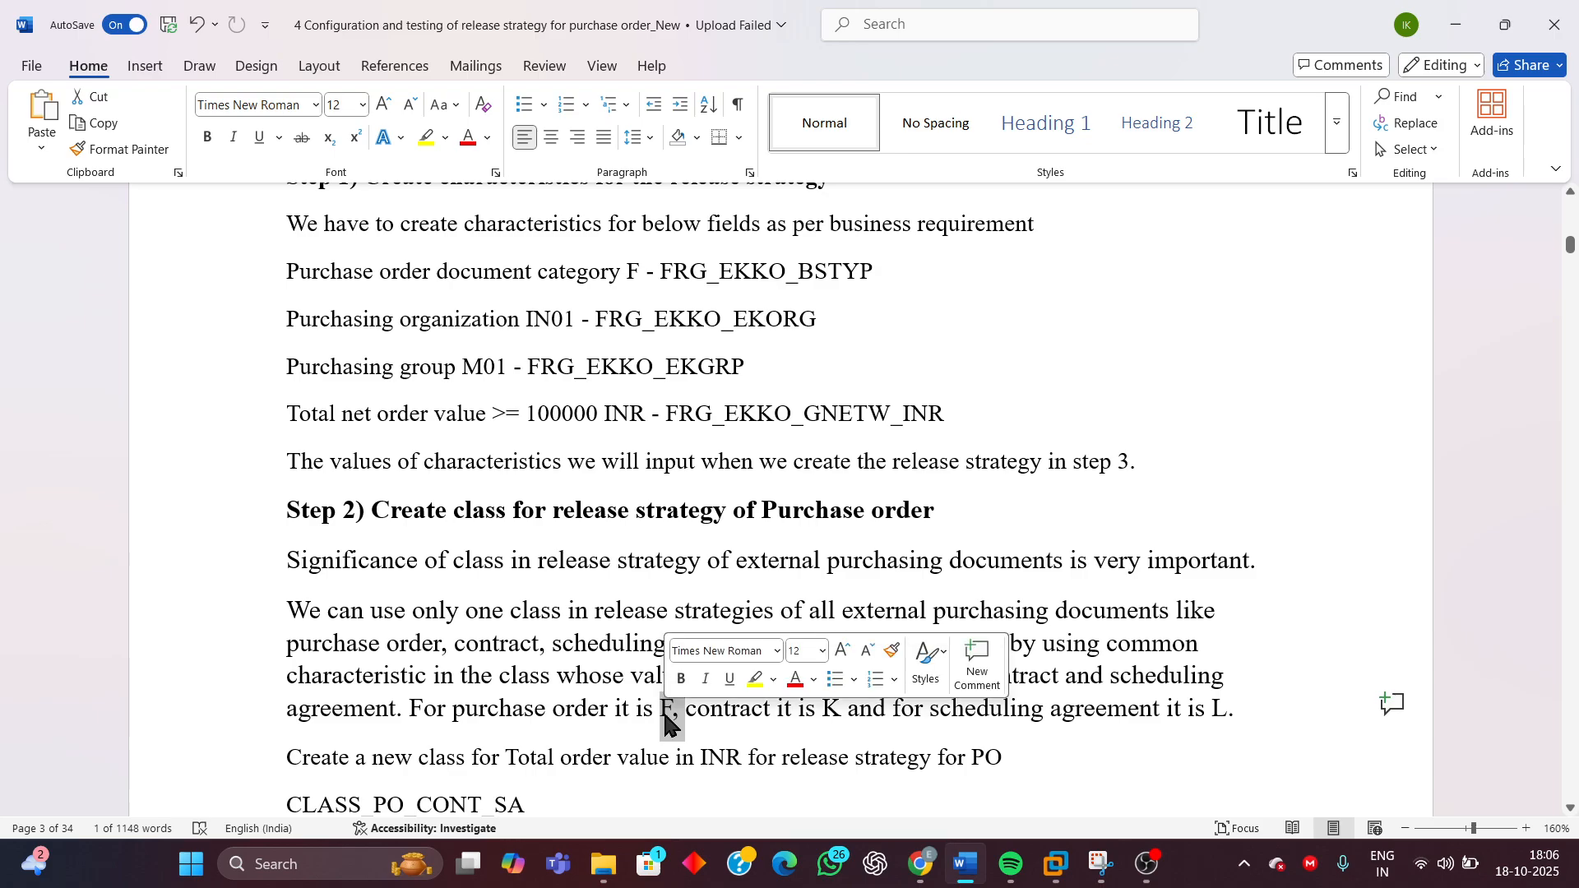
{"action": "left_click", "coordinate": [886, 714]}
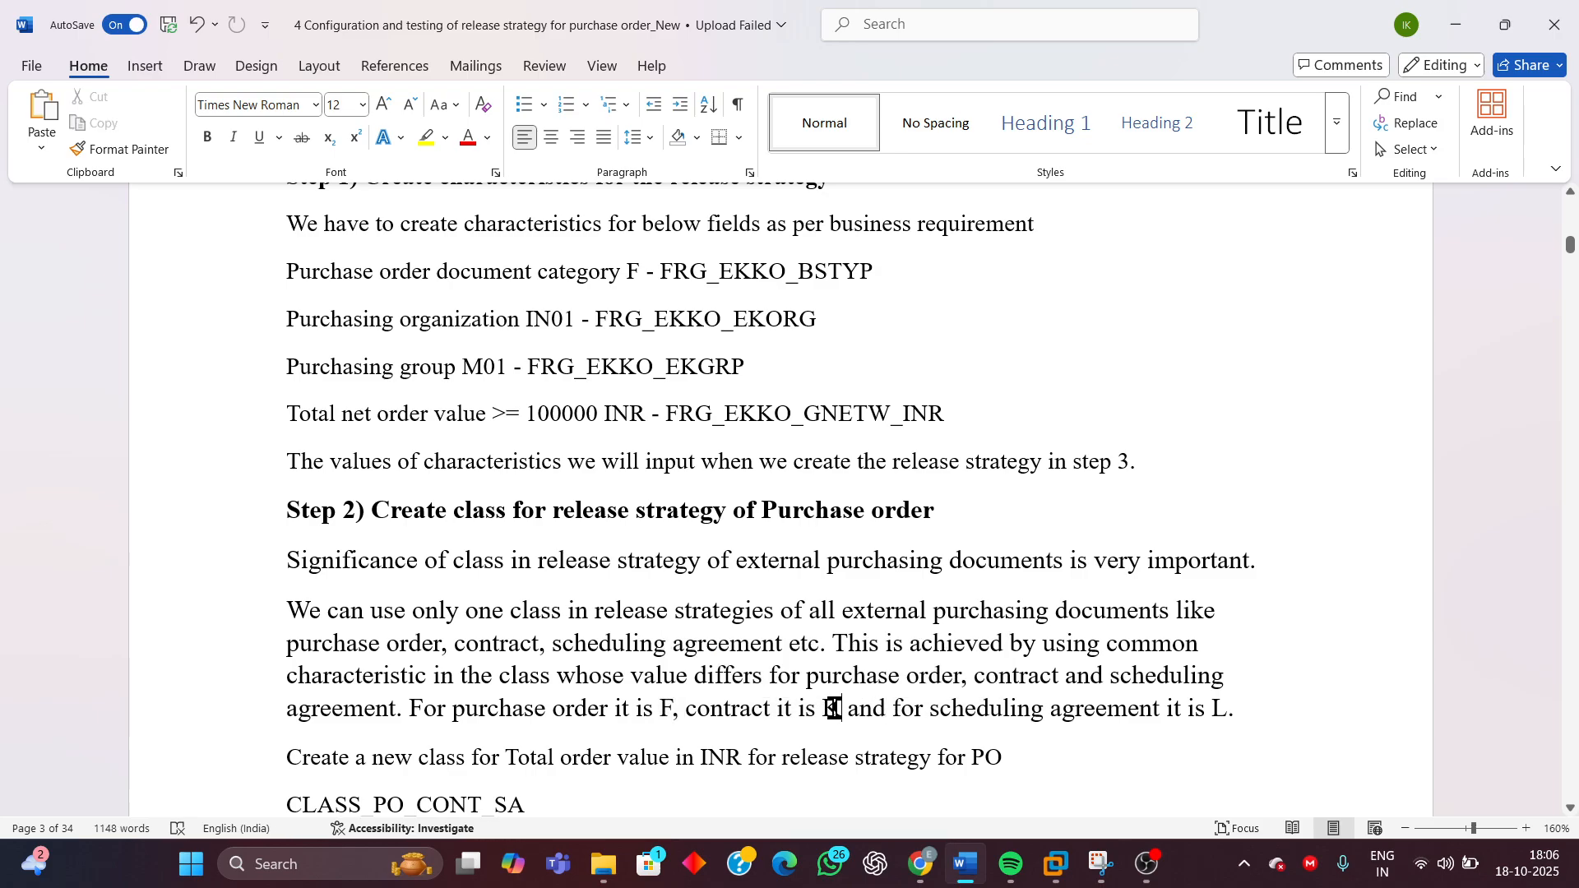
{"action": "left_click_drag", "start_coordinate": [840, 712], "coordinate": [823, 709]}
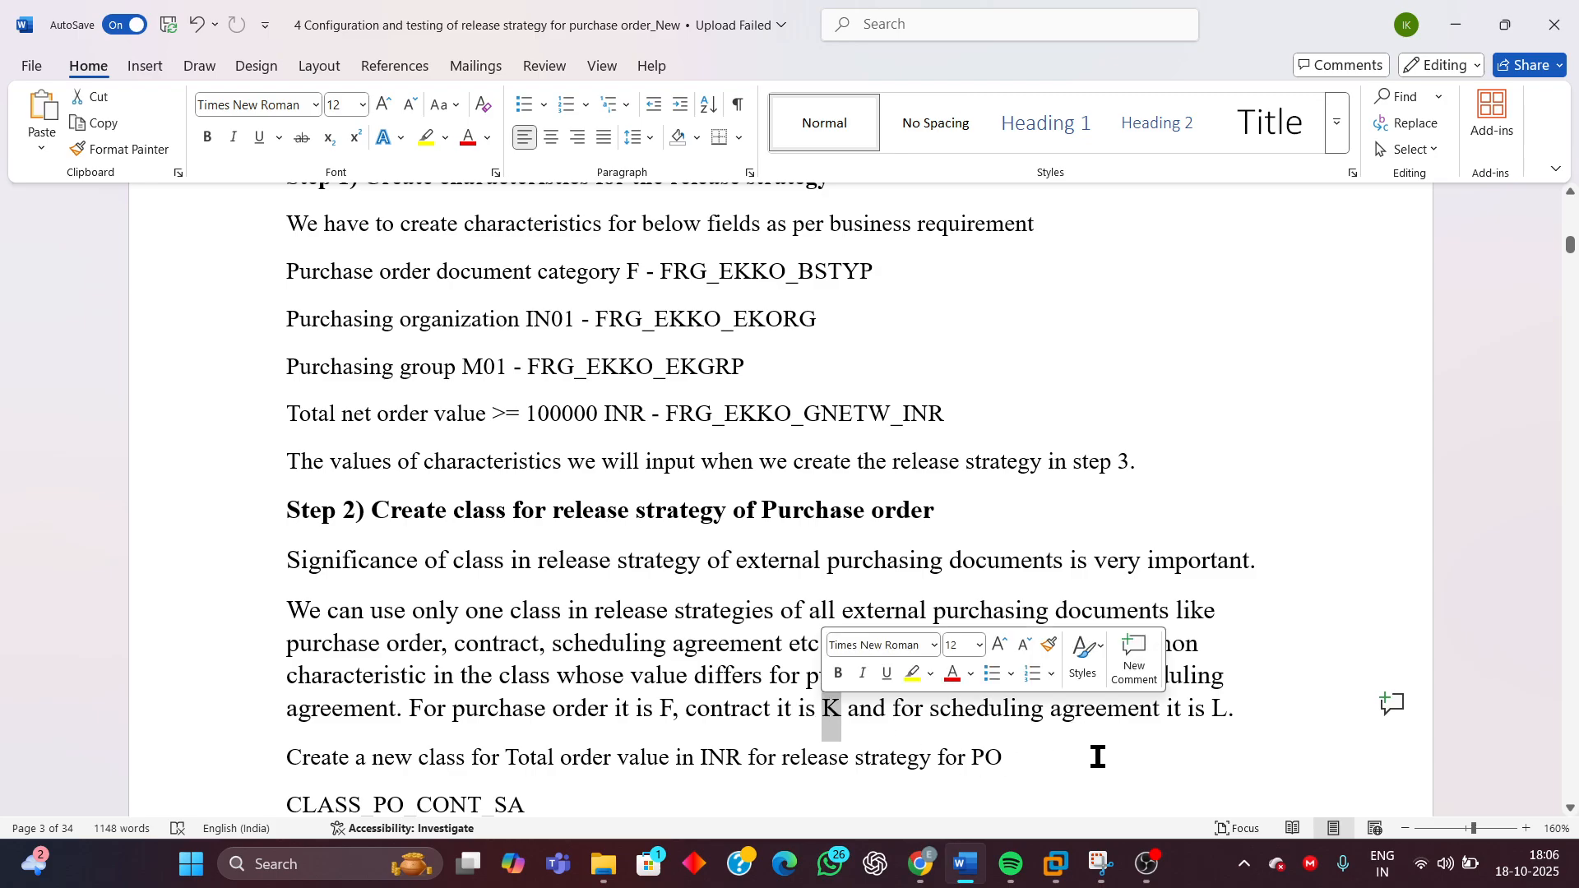
Highlight the Step 2 heading and class explanation paragraphs in the document
{"action": "left_click", "coordinate": [1189, 744]}
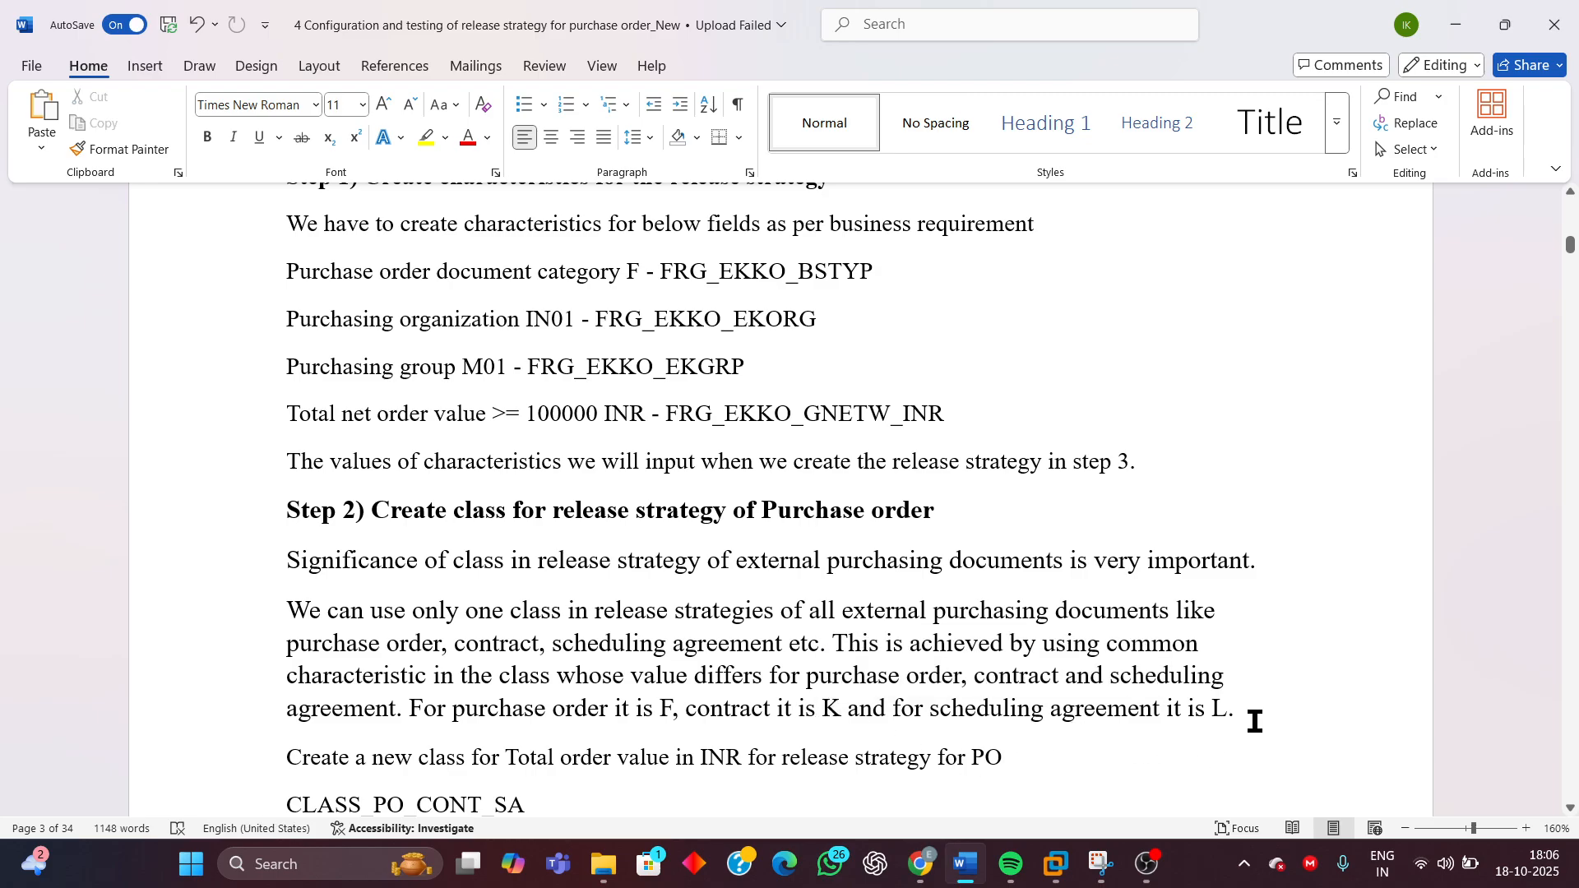
{"action": "left_click_drag", "start_coordinate": [1226, 714], "coordinate": [1213, 712]}
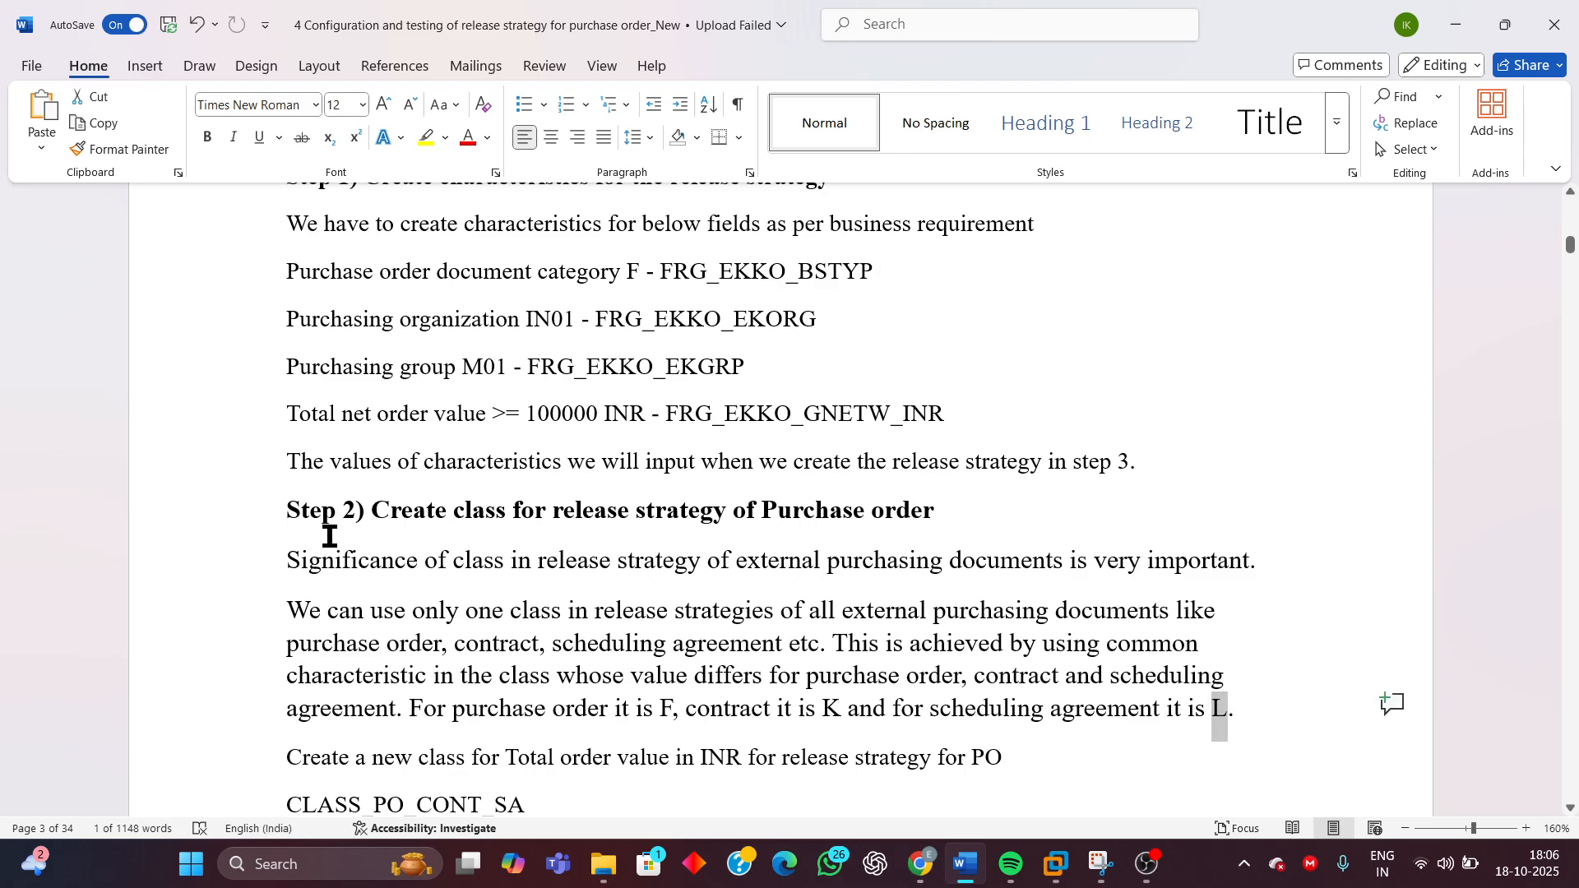
{"action": "left_click_drag", "start_coordinate": [292, 506], "coordinate": [1243, 708]}
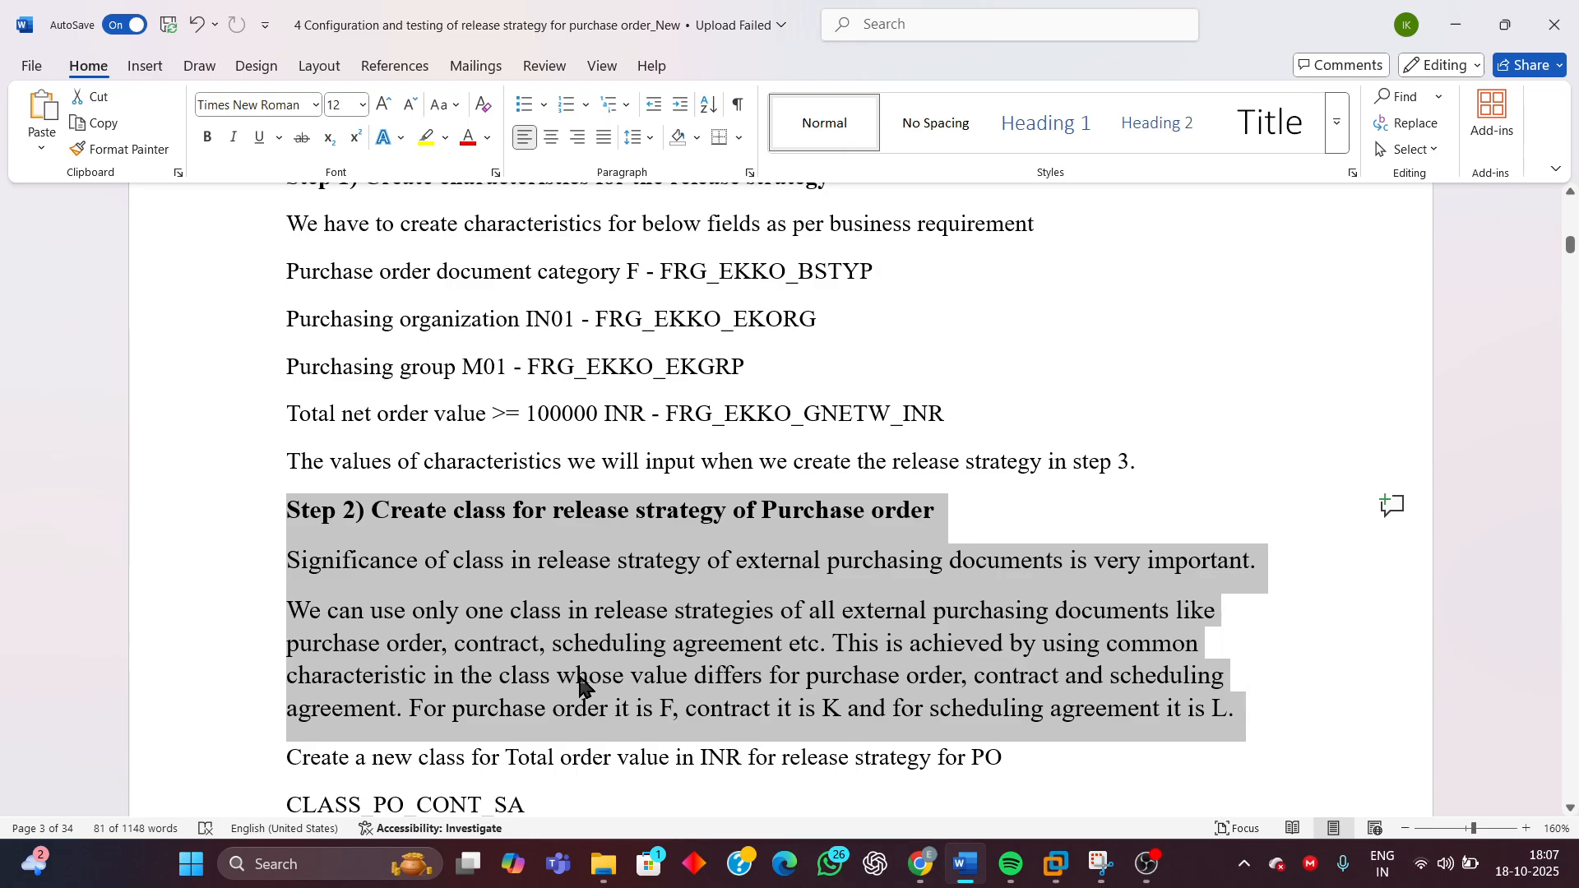
{"action": "scroll", "coordinate": [609, 675], "scroll_direction": "down", "scroll_amount": 2}
{"action": "scroll", "coordinate": [913, 616], "scroll_direction": "down", "scroll_amount": 4}
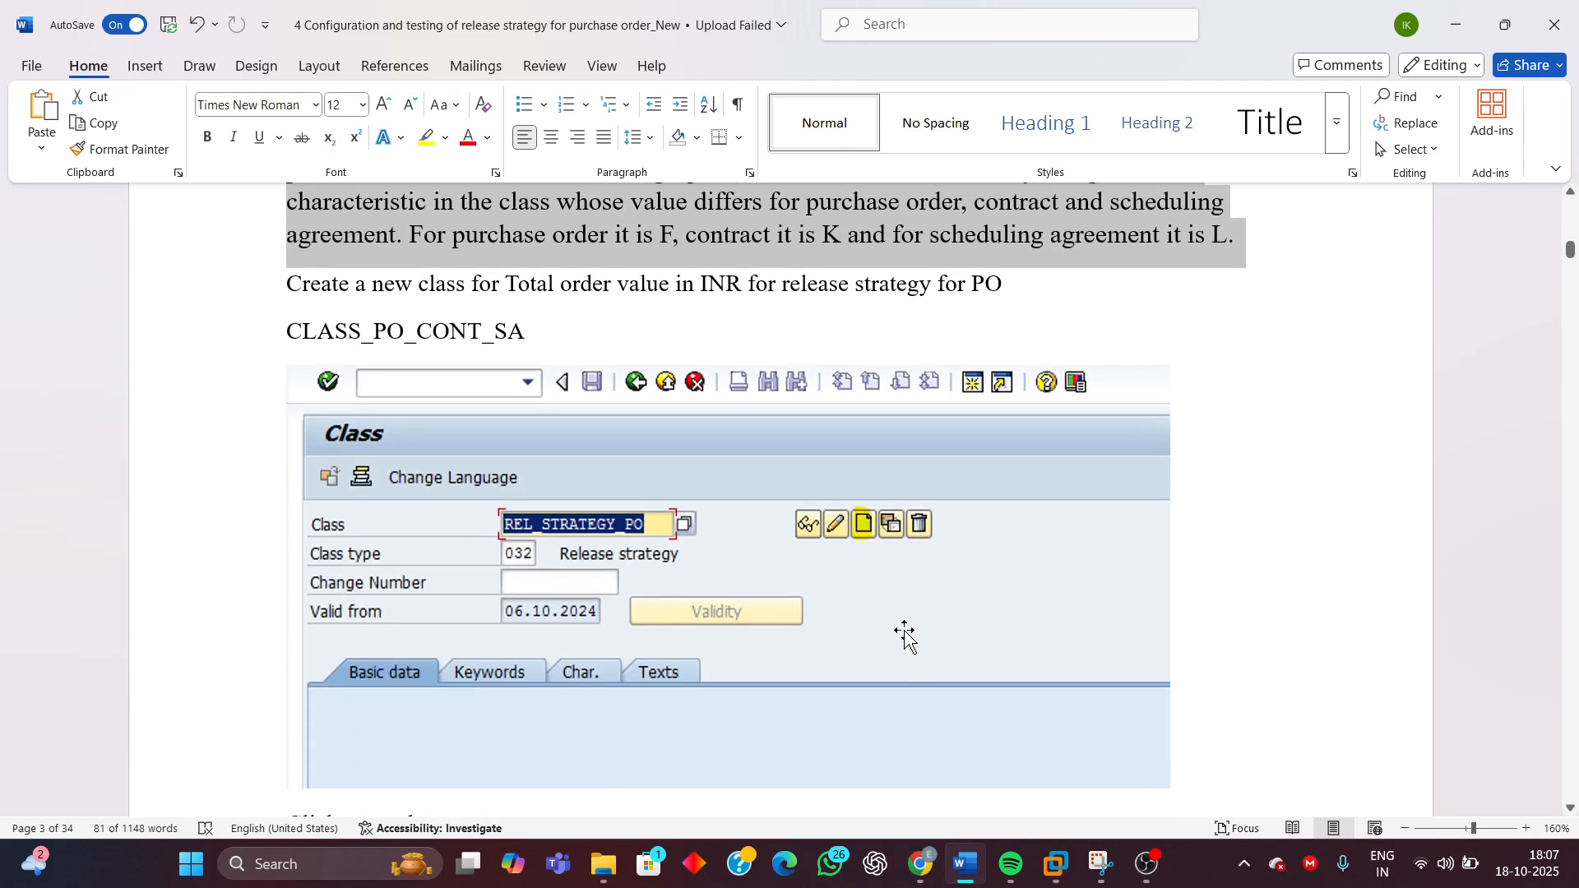
Select the class name CLASS_PO_CONT_SA given in the document for copying
{"action": "left_click", "coordinate": [616, 330]}
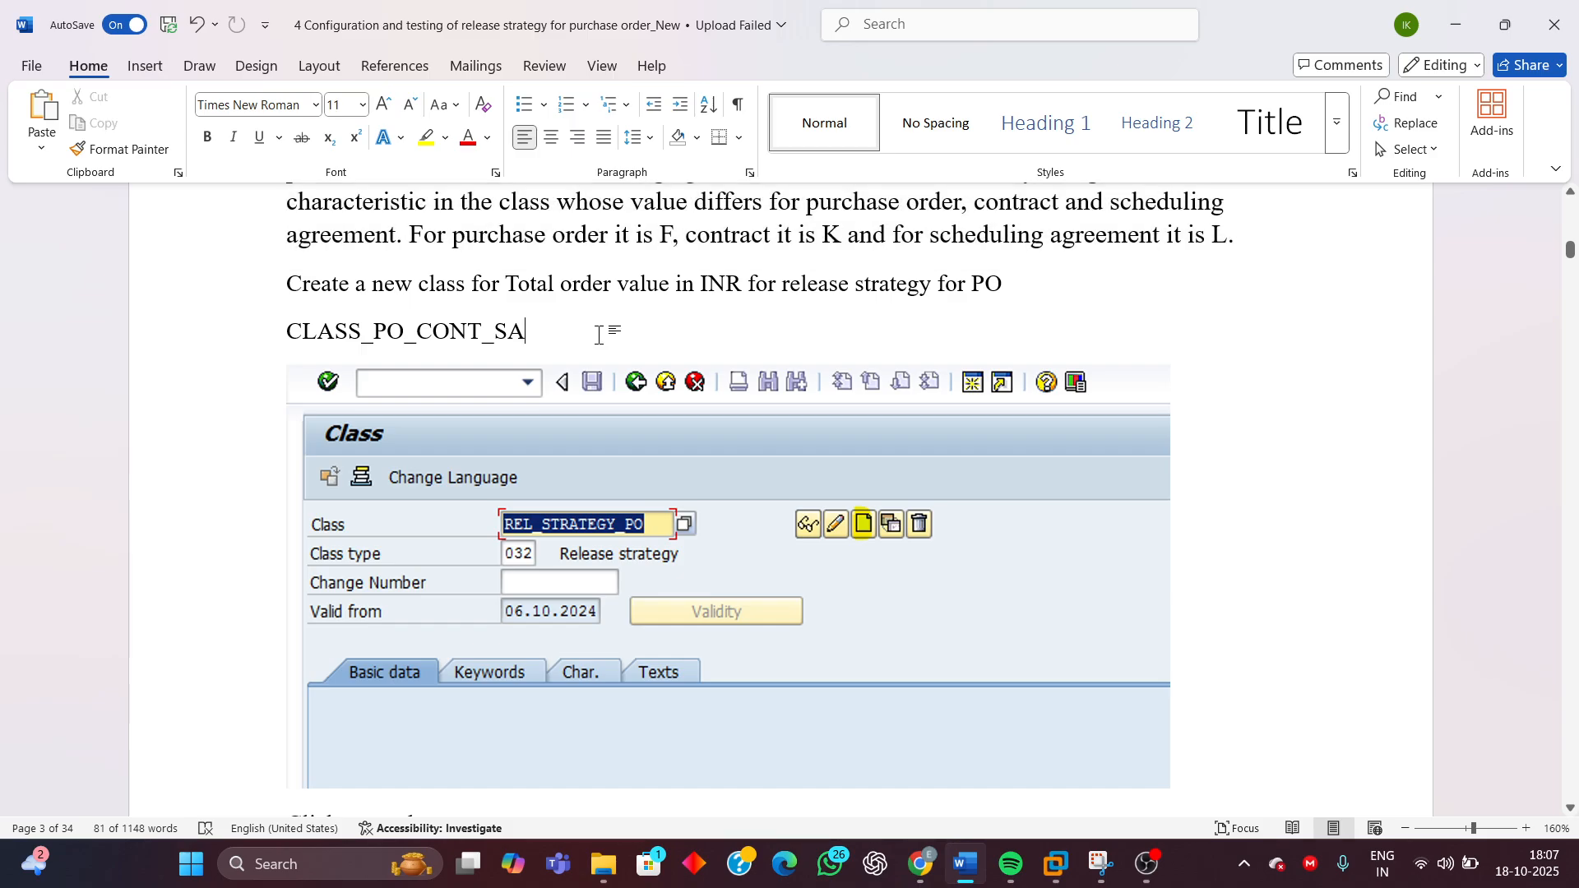
{"action": "left_click_drag", "start_coordinate": [292, 329], "coordinate": [603, 342]}
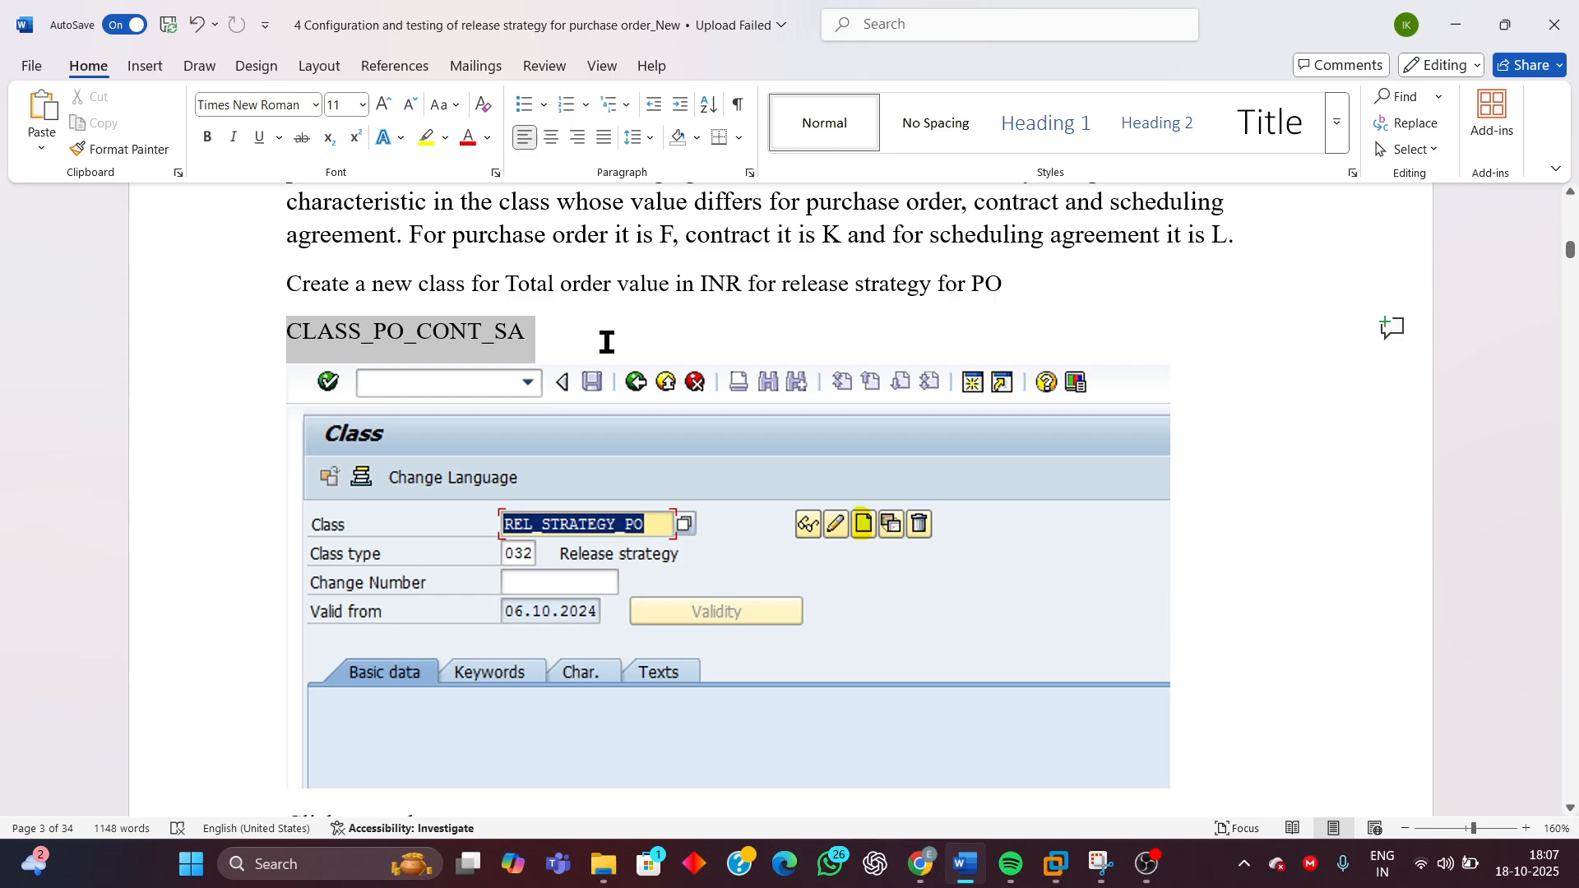
{"action": "left_click_drag", "start_coordinate": [607, 343], "coordinate": [609, 341]}
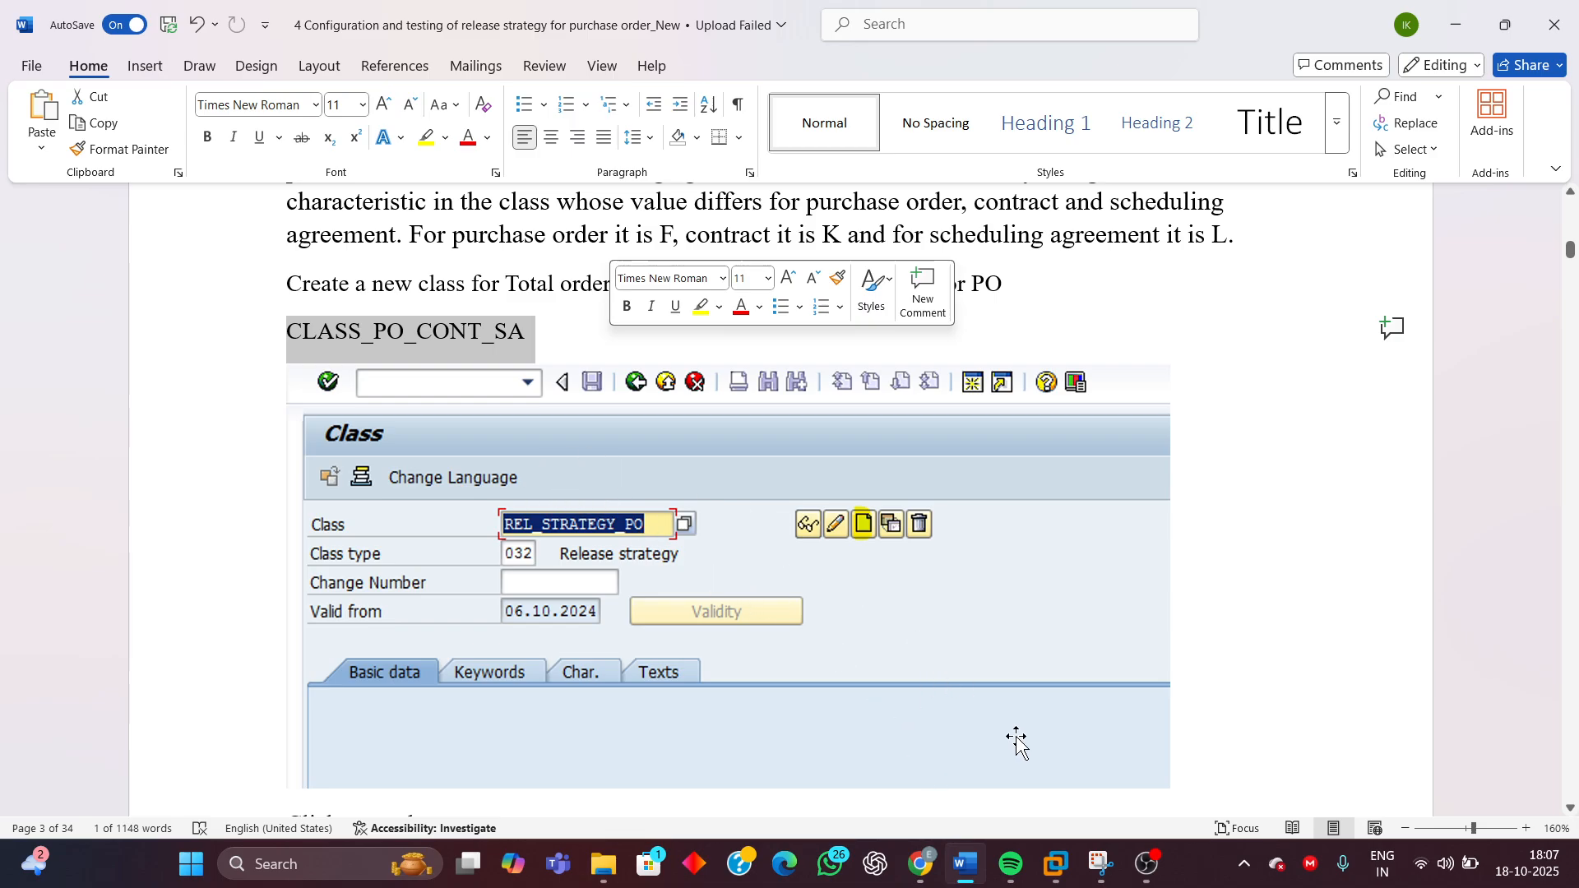
Return to SAP, leave the characteristic display and open Edit Class under Release Procedure for Purchase Orders
{"action": "mouse_move", "coordinate": [1066, 874]}
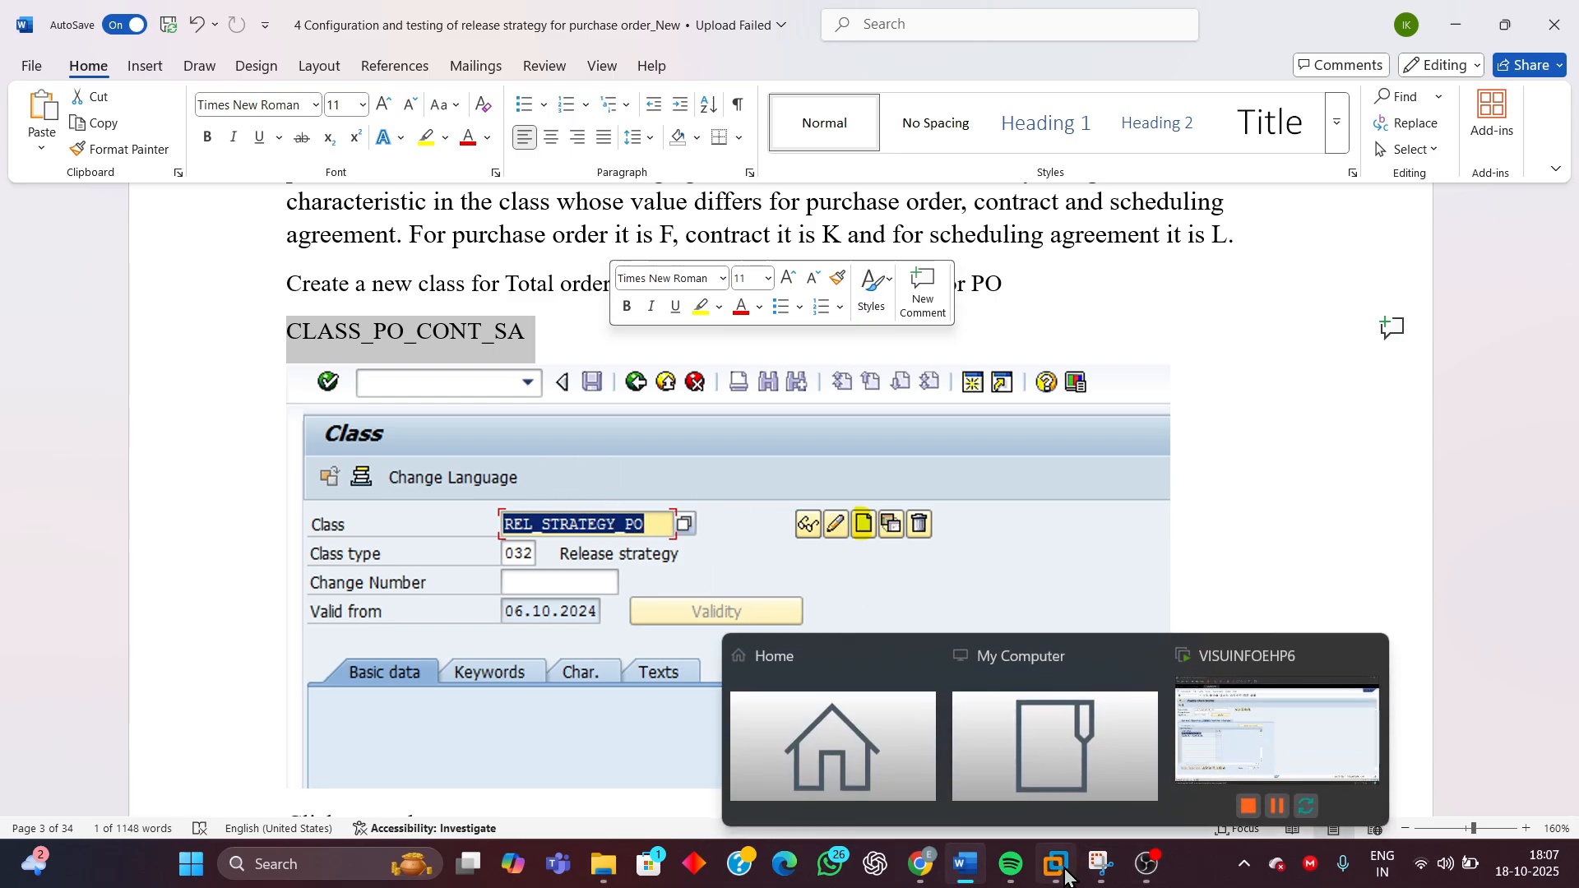
{"action": "left_click", "coordinate": [1227, 737]}
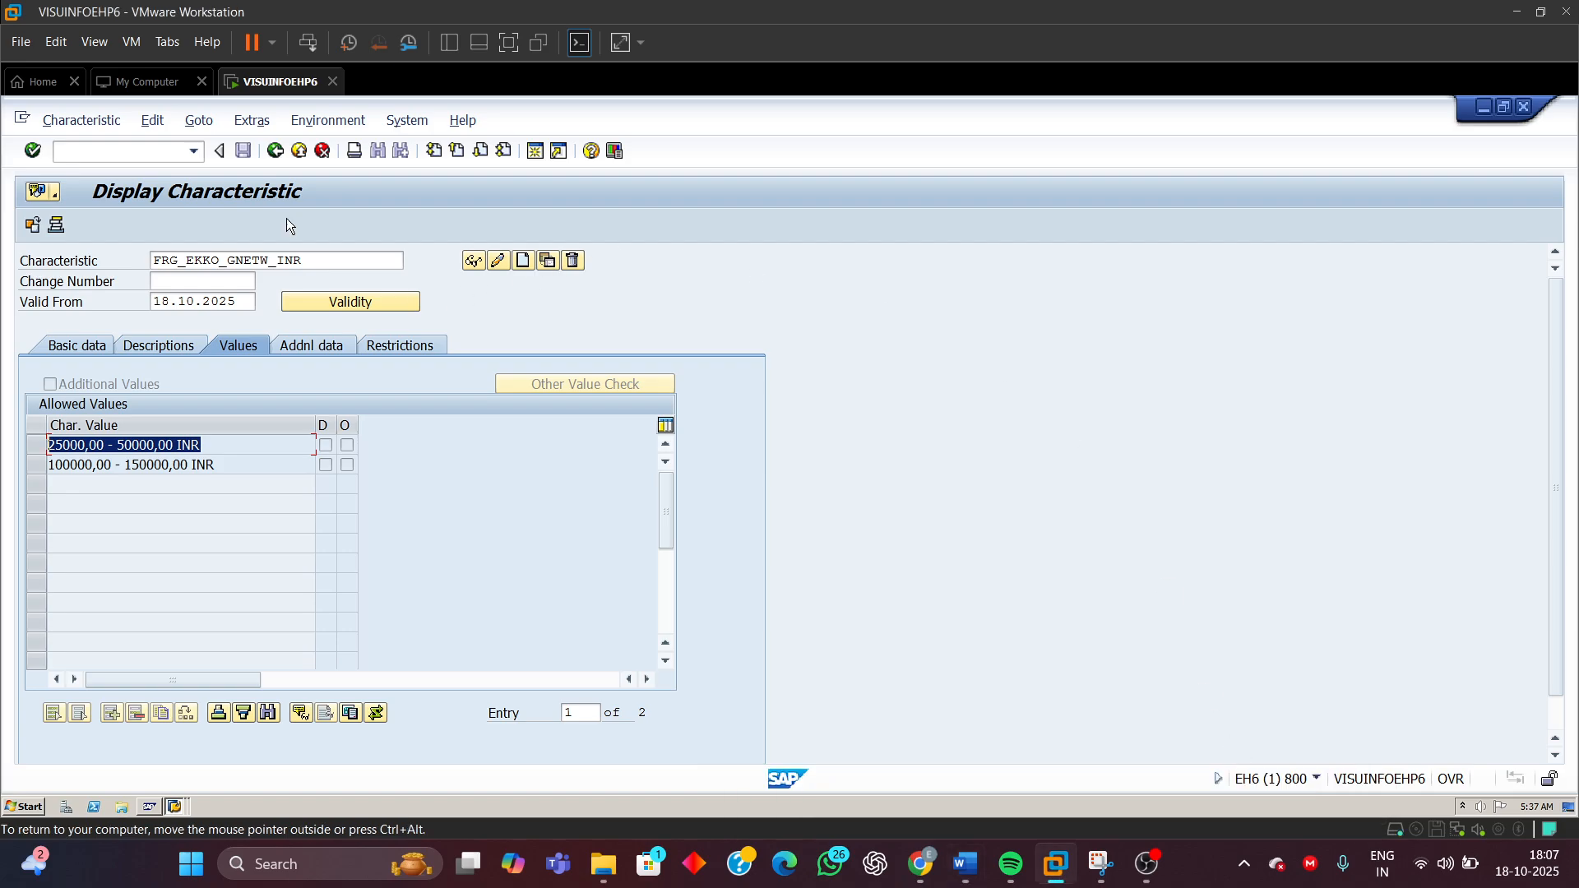
{"action": "left_click", "coordinate": [278, 153]}
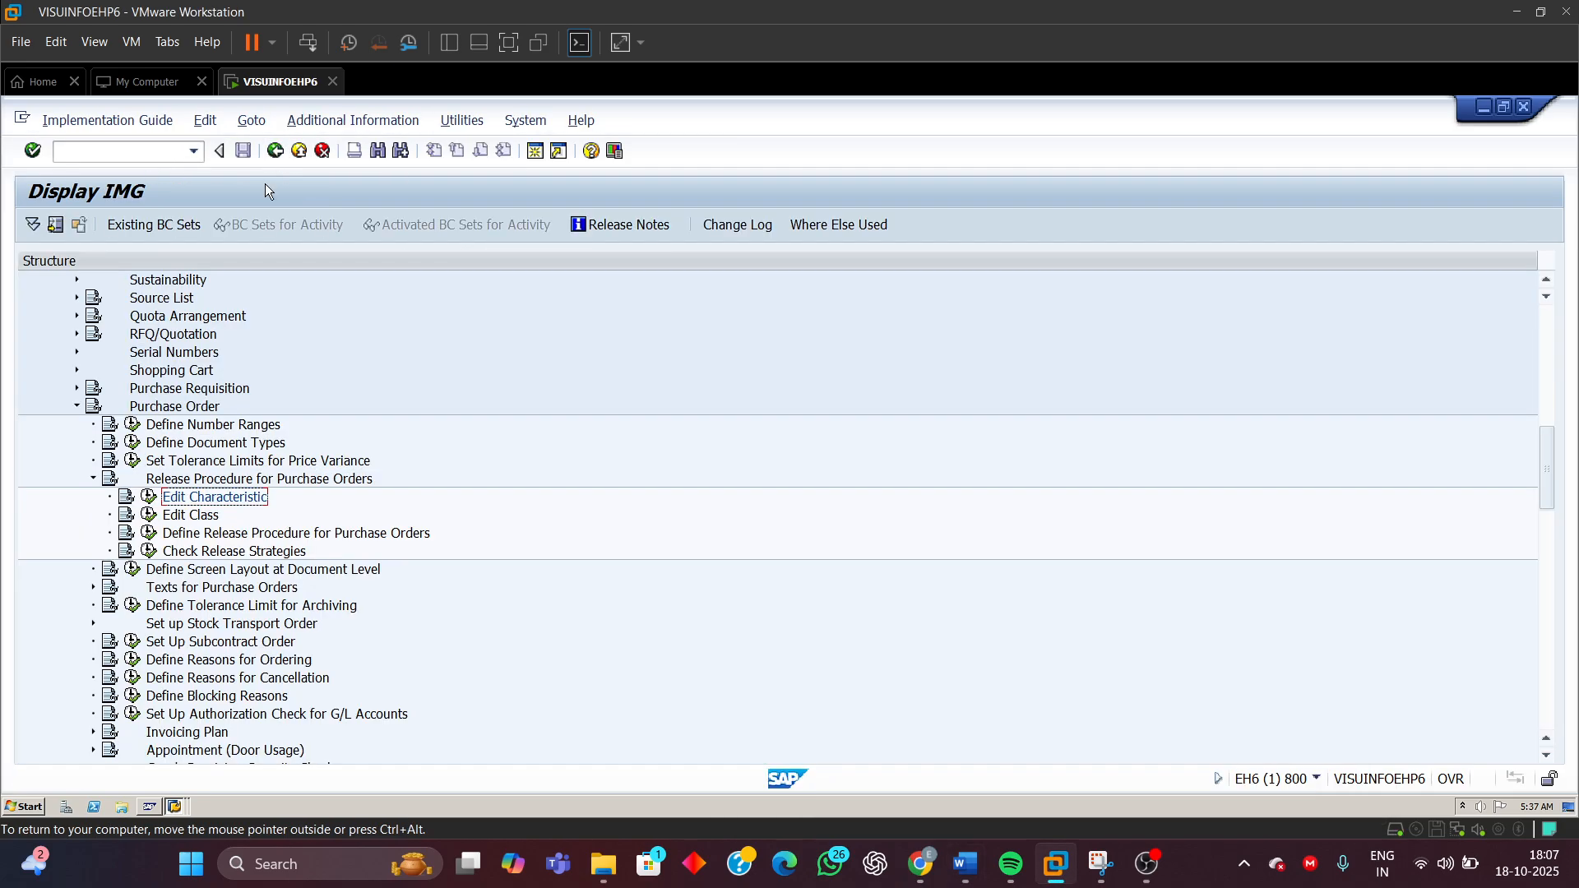
{"action": "left_click", "coordinate": [161, 518]}
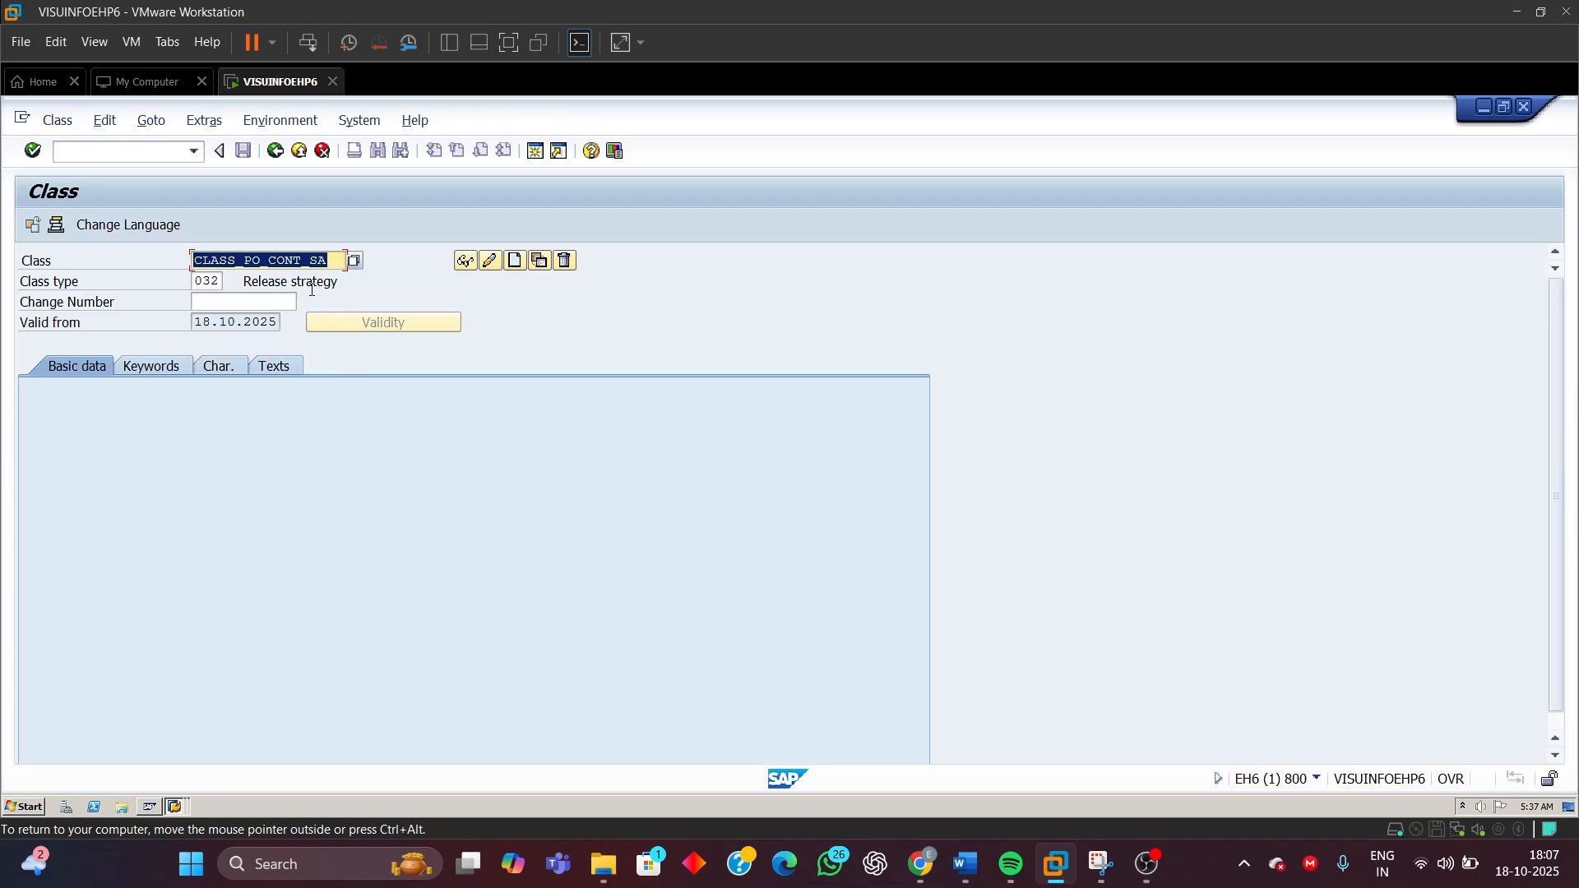
Enter class CLASS_PO_CONT_SA with class type 032 and start creating it
{"action": "left_click", "coordinate": [467, 264]}
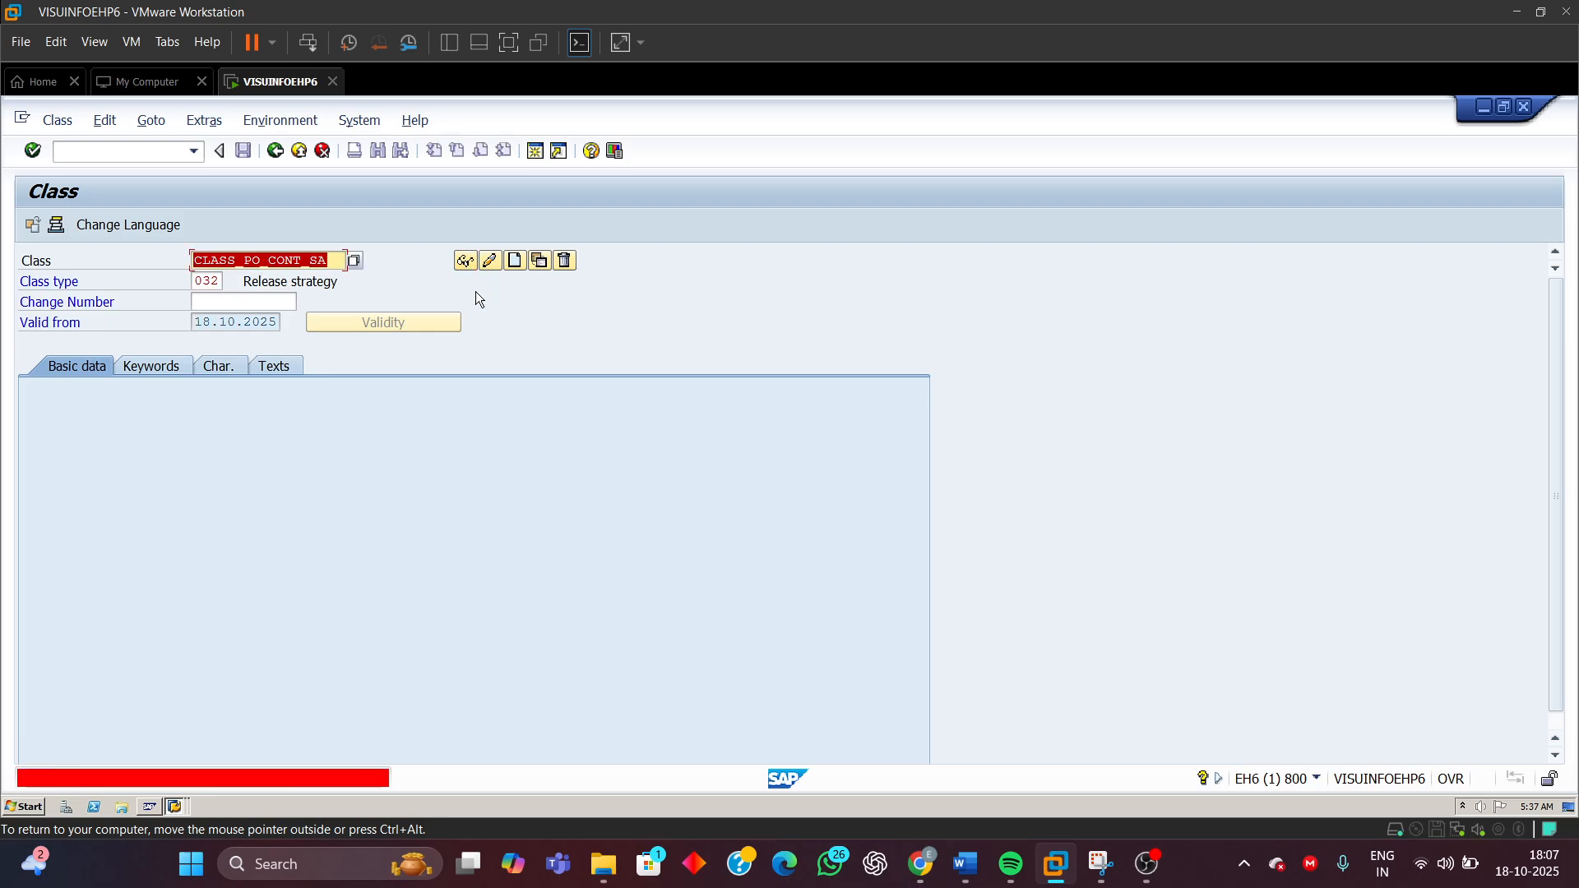
{"action": "left_click", "coordinate": [336, 263]}
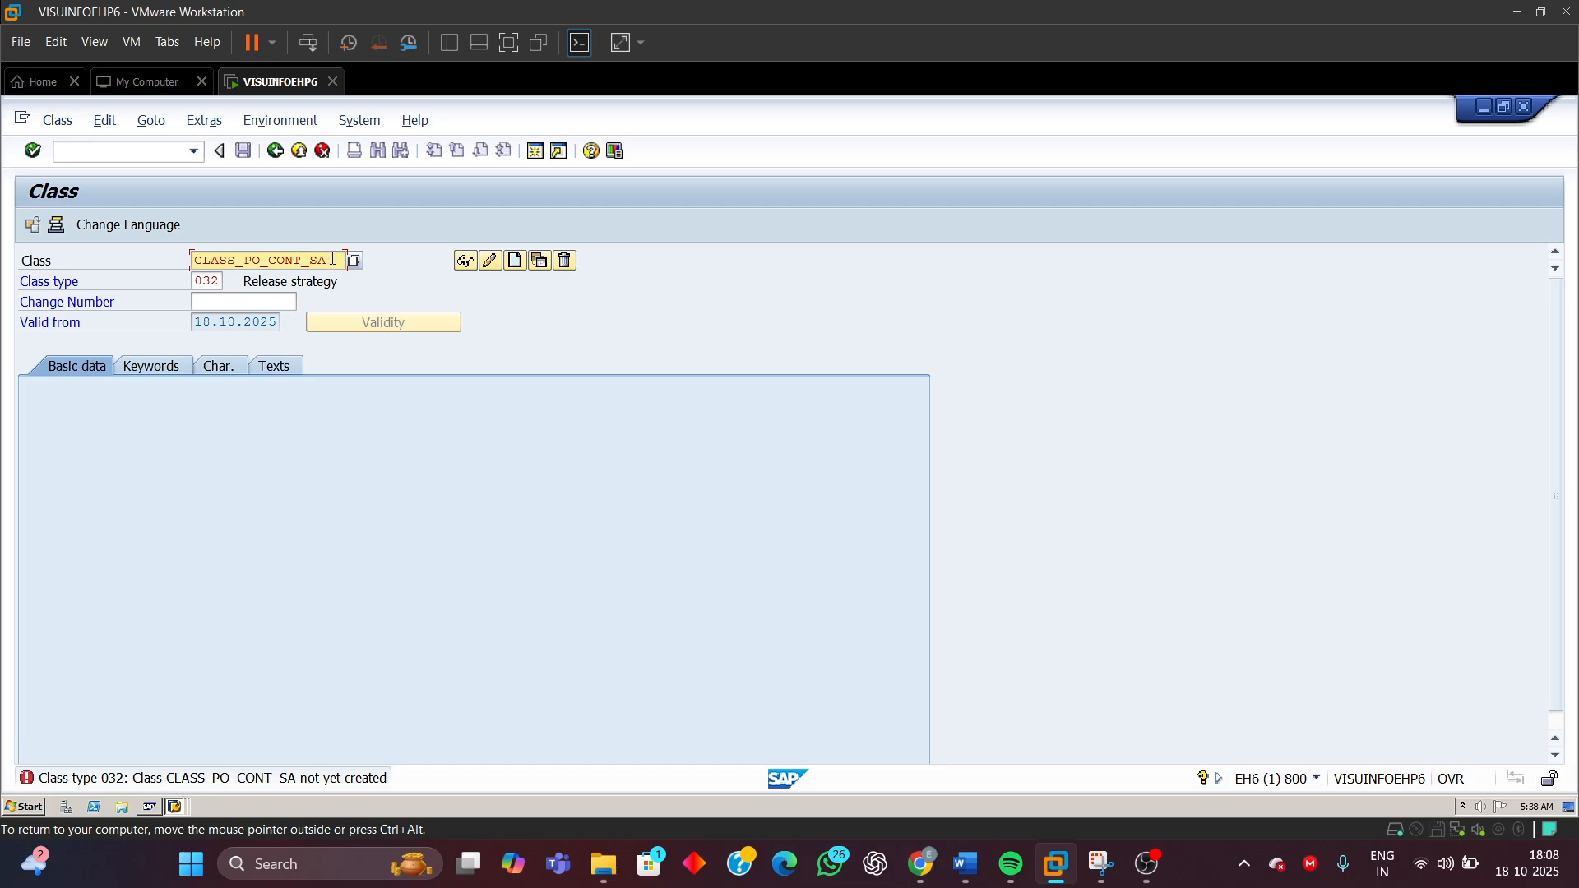
{"action": "left_click_drag", "start_coordinate": [333, 260], "coordinate": [93, 261]}
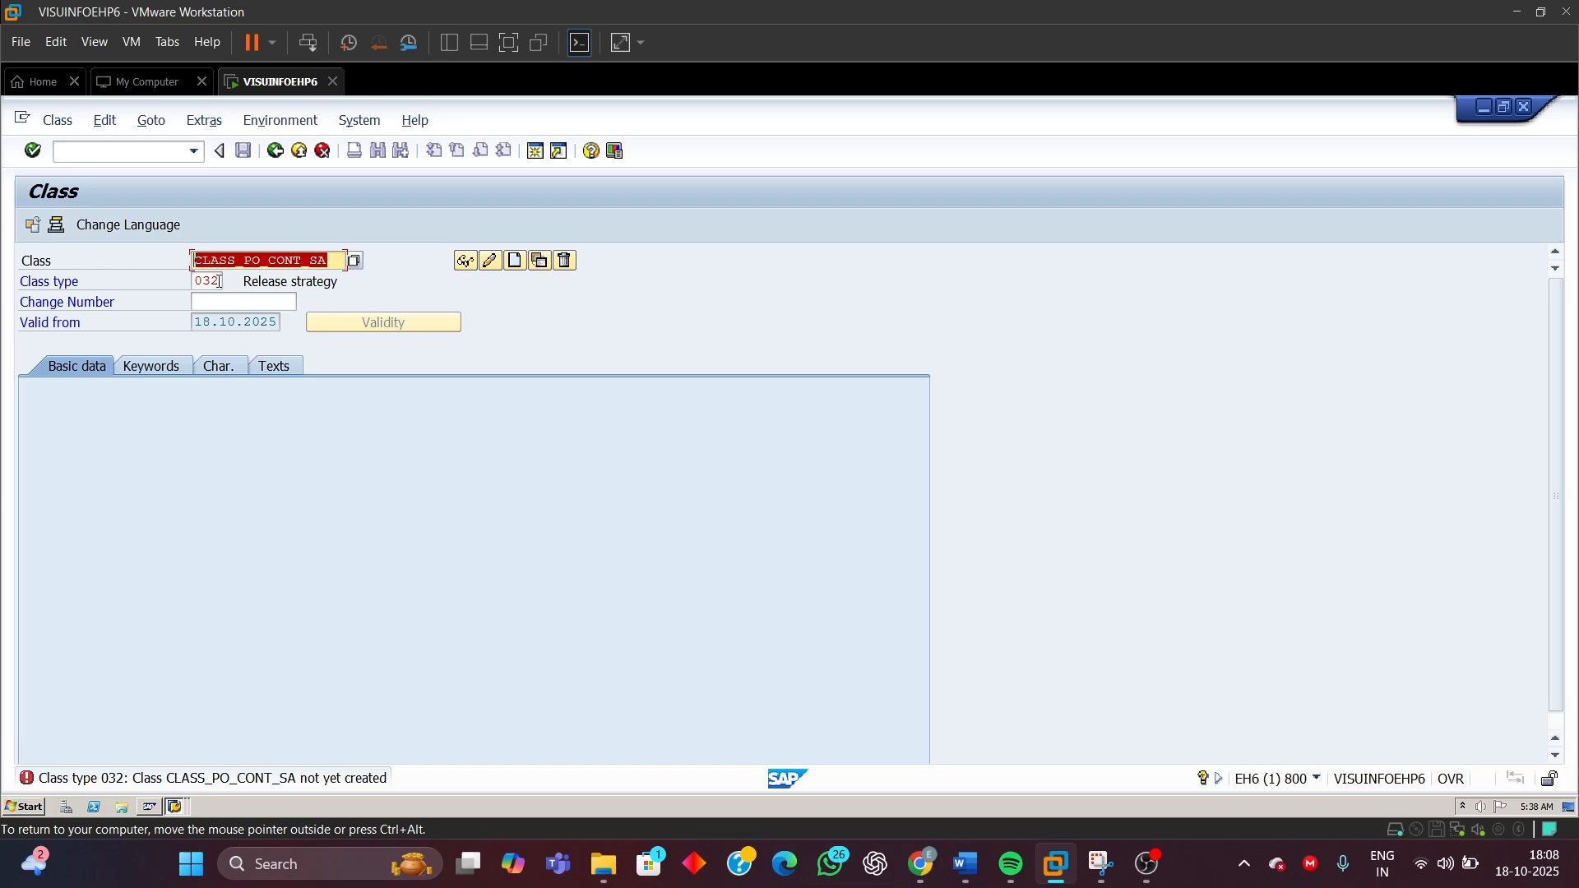
{"action": "left_click", "coordinate": [337, 260]}
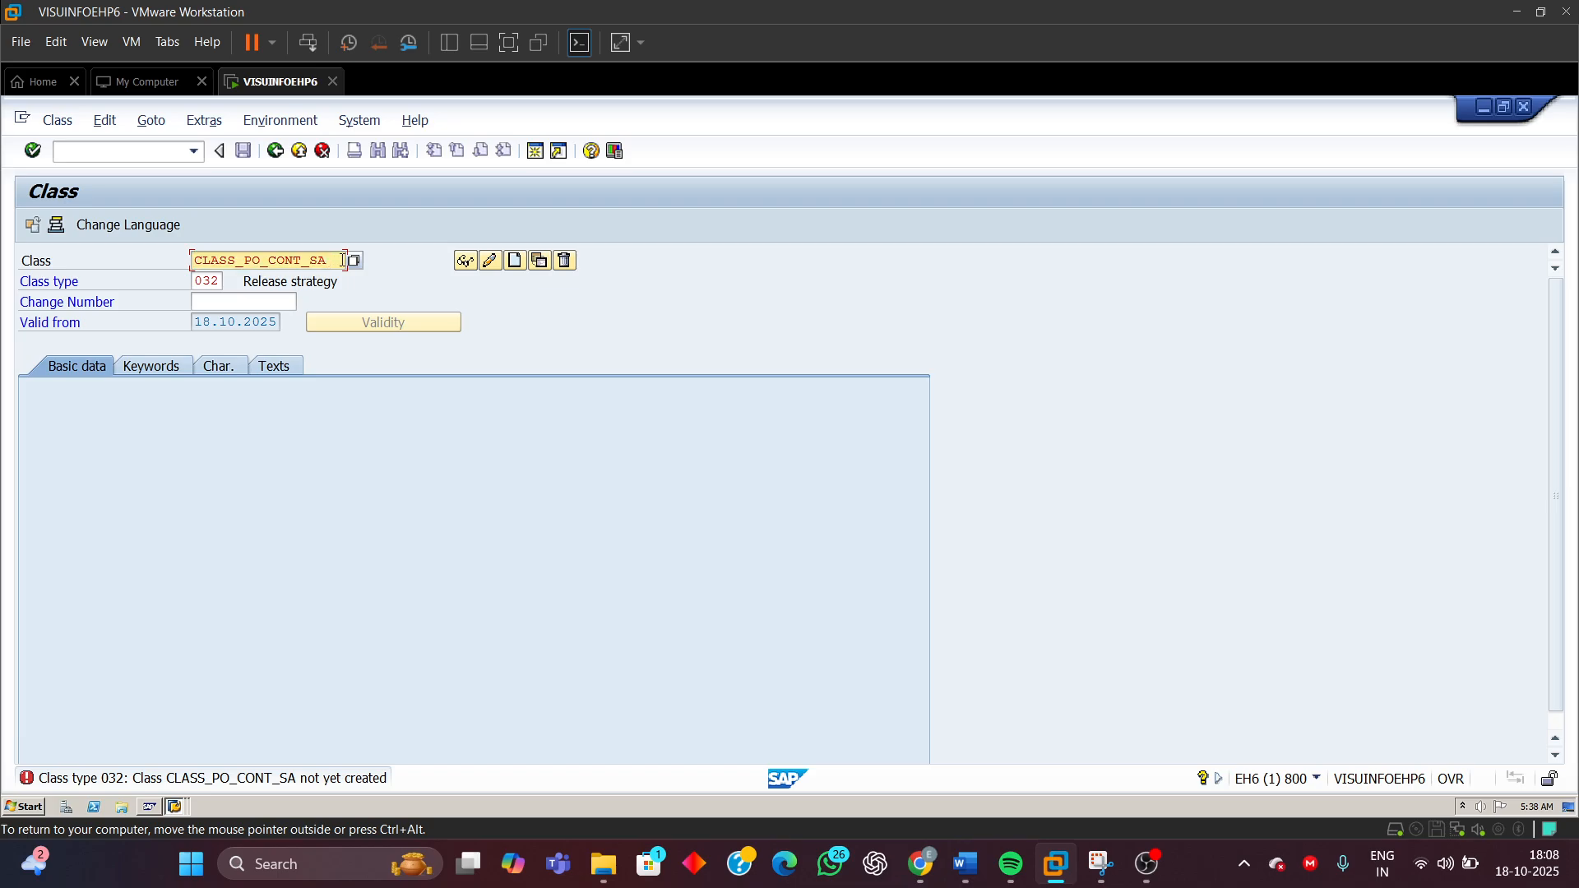
{"action": "left_click", "coordinate": [516, 260]}
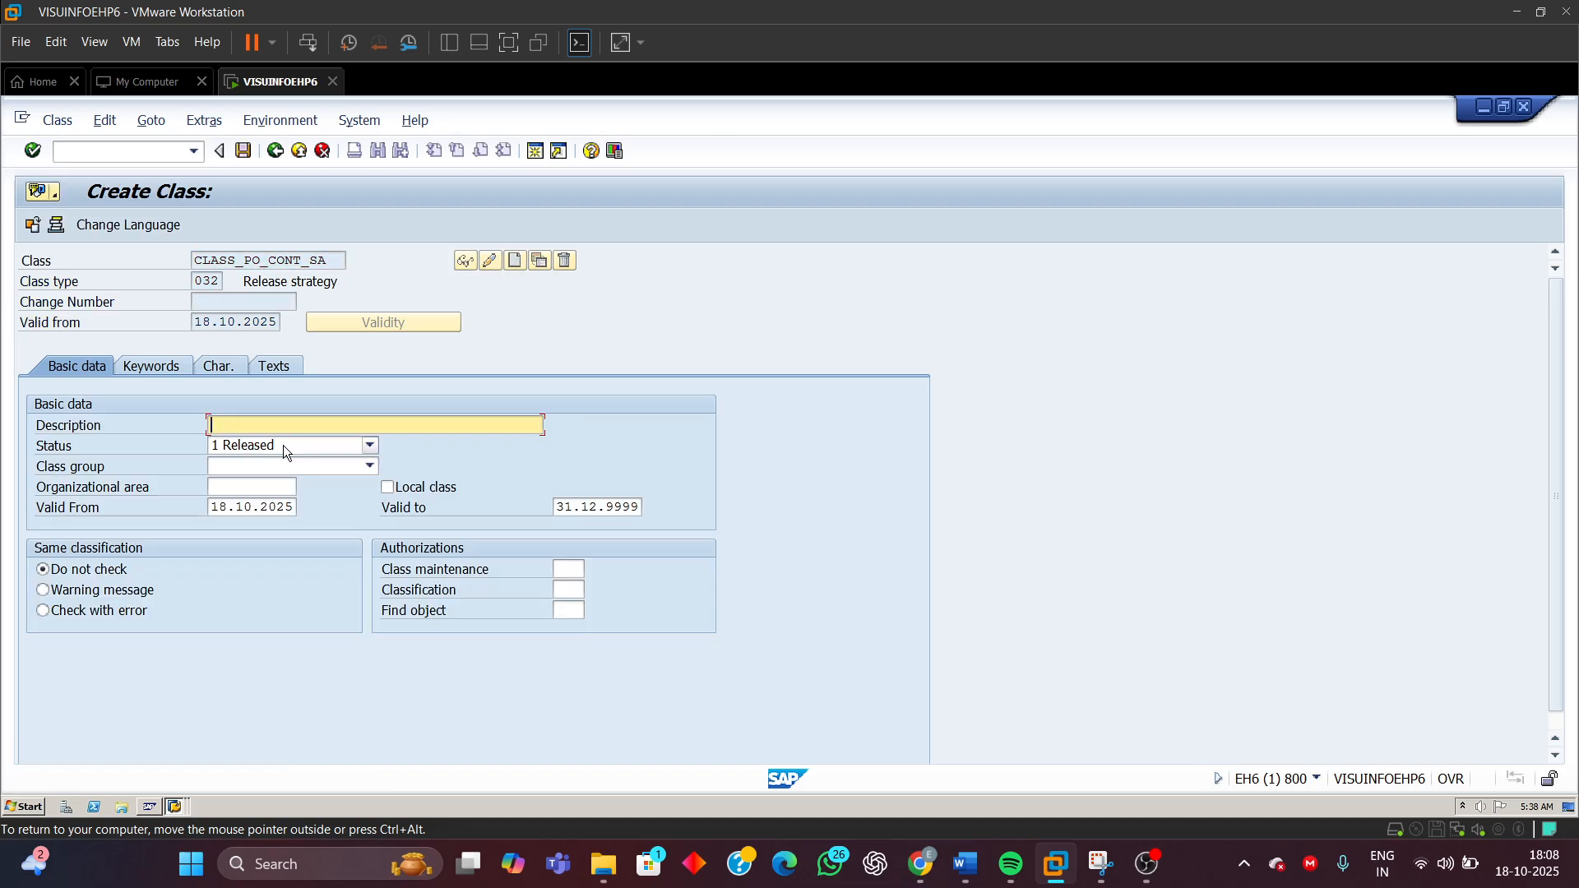
Set the class description to "Class for External purchasing documents" and open the characteristics tab
{"action": "type", "text": "C"}
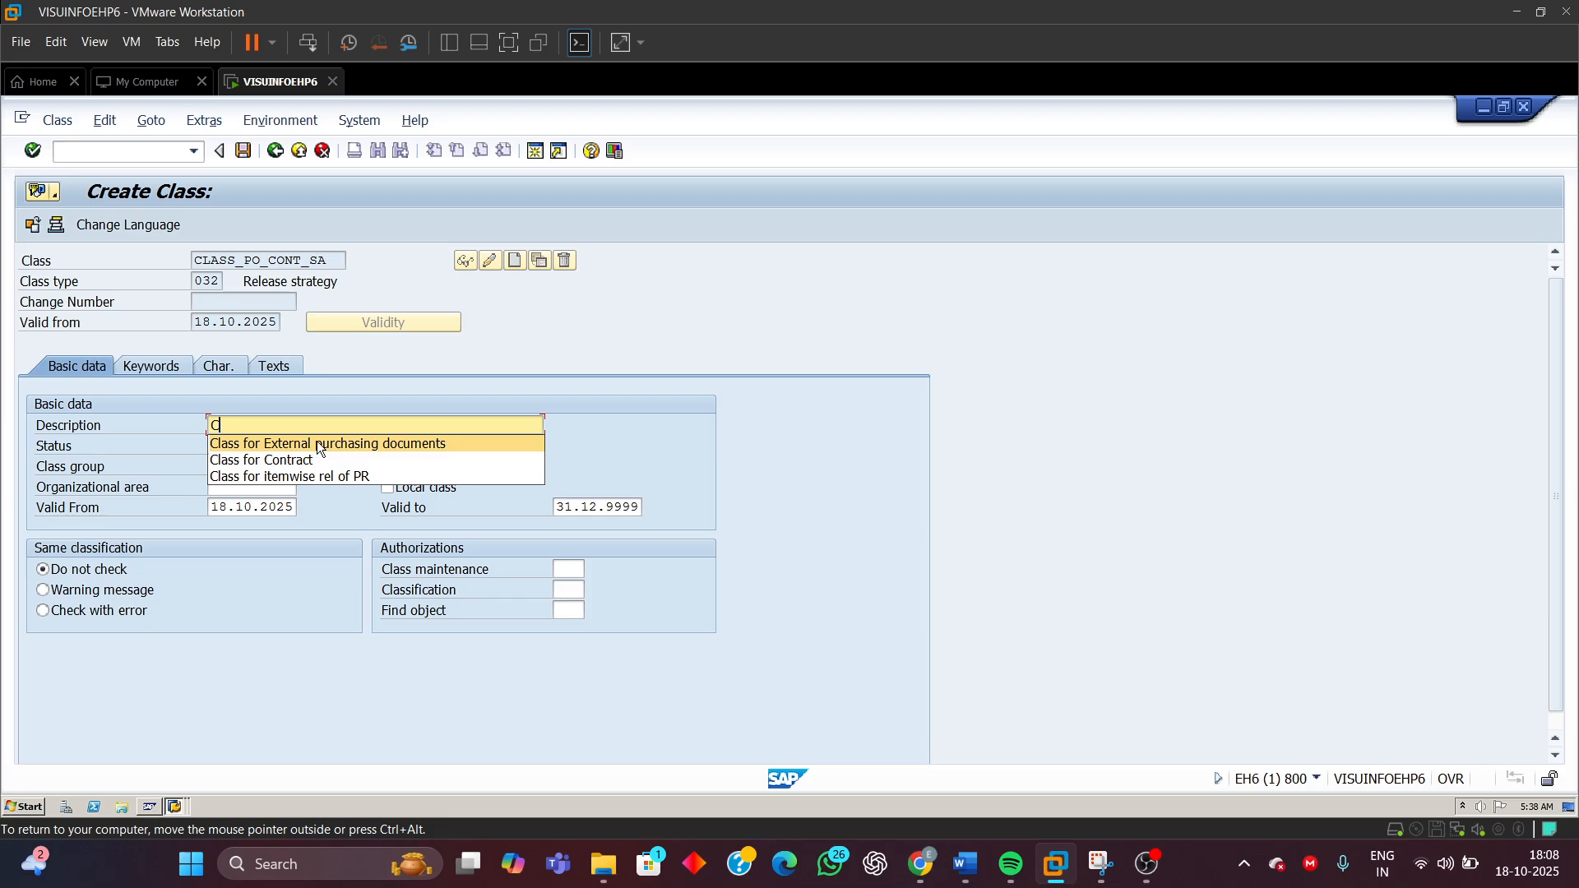
{"action": "left_click", "coordinate": [318, 441]}
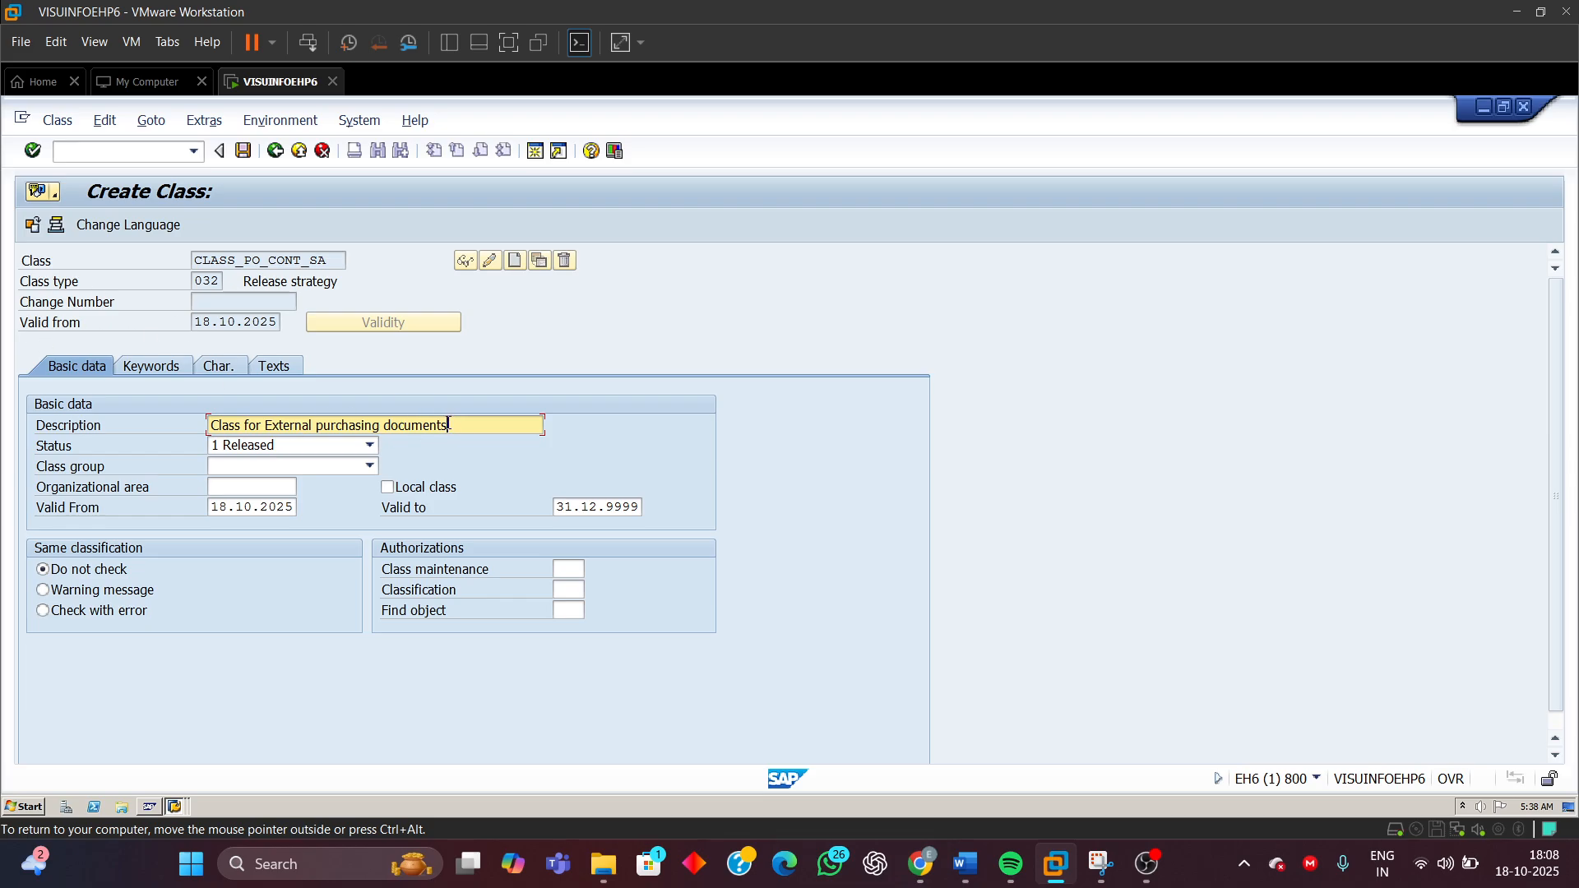
{"action": "left_click_drag", "start_coordinate": [447, 424], "coordinate": [113, 442]}
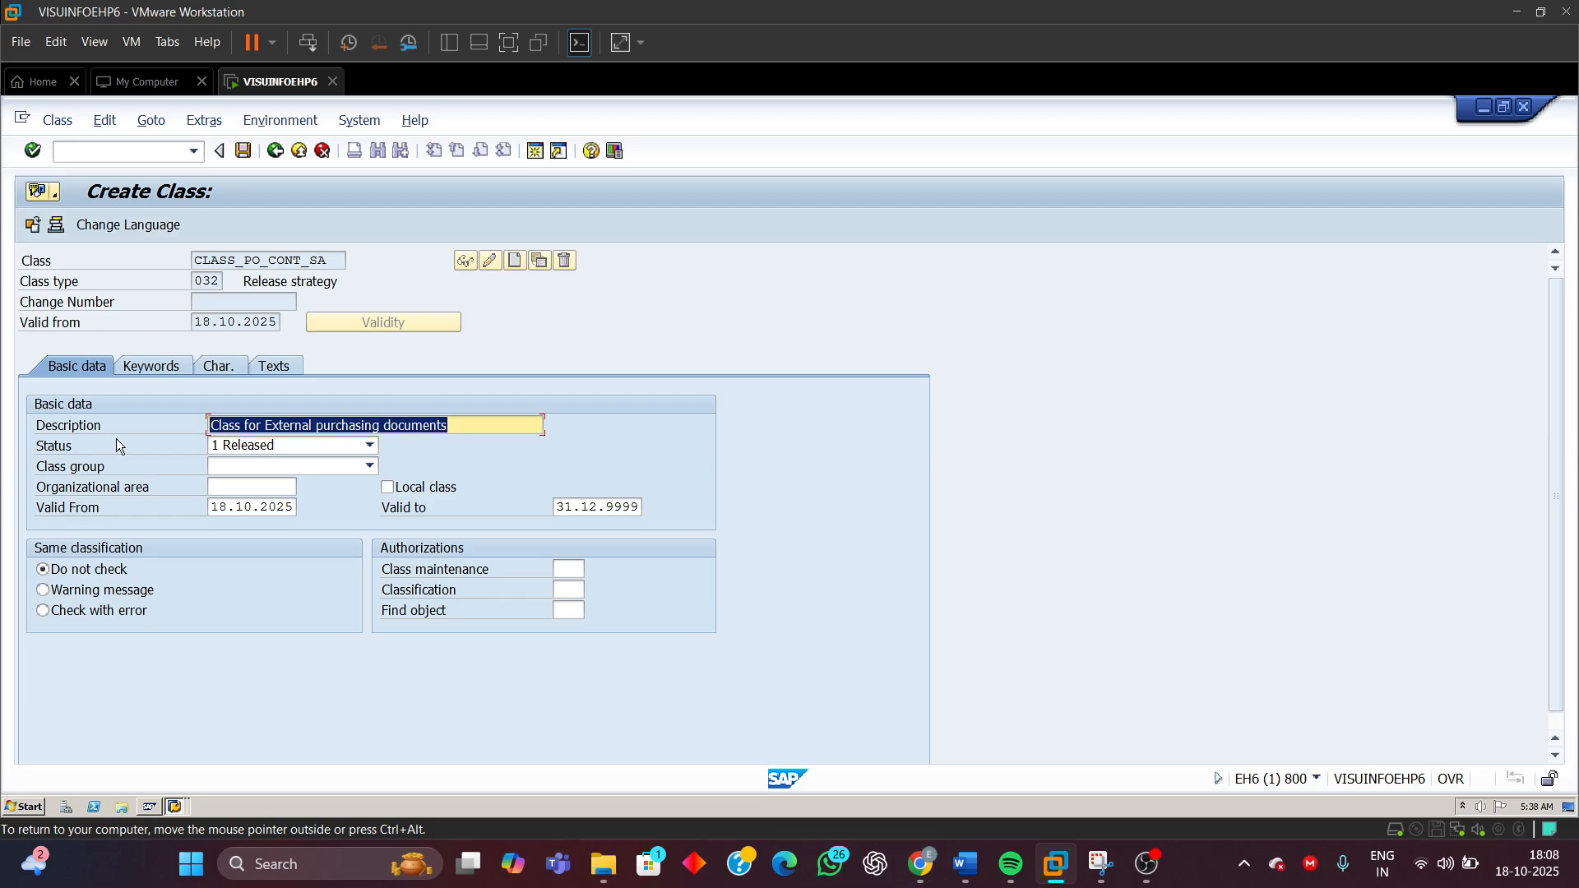
{"action": "left_click", "coordinate": [223, 367]}
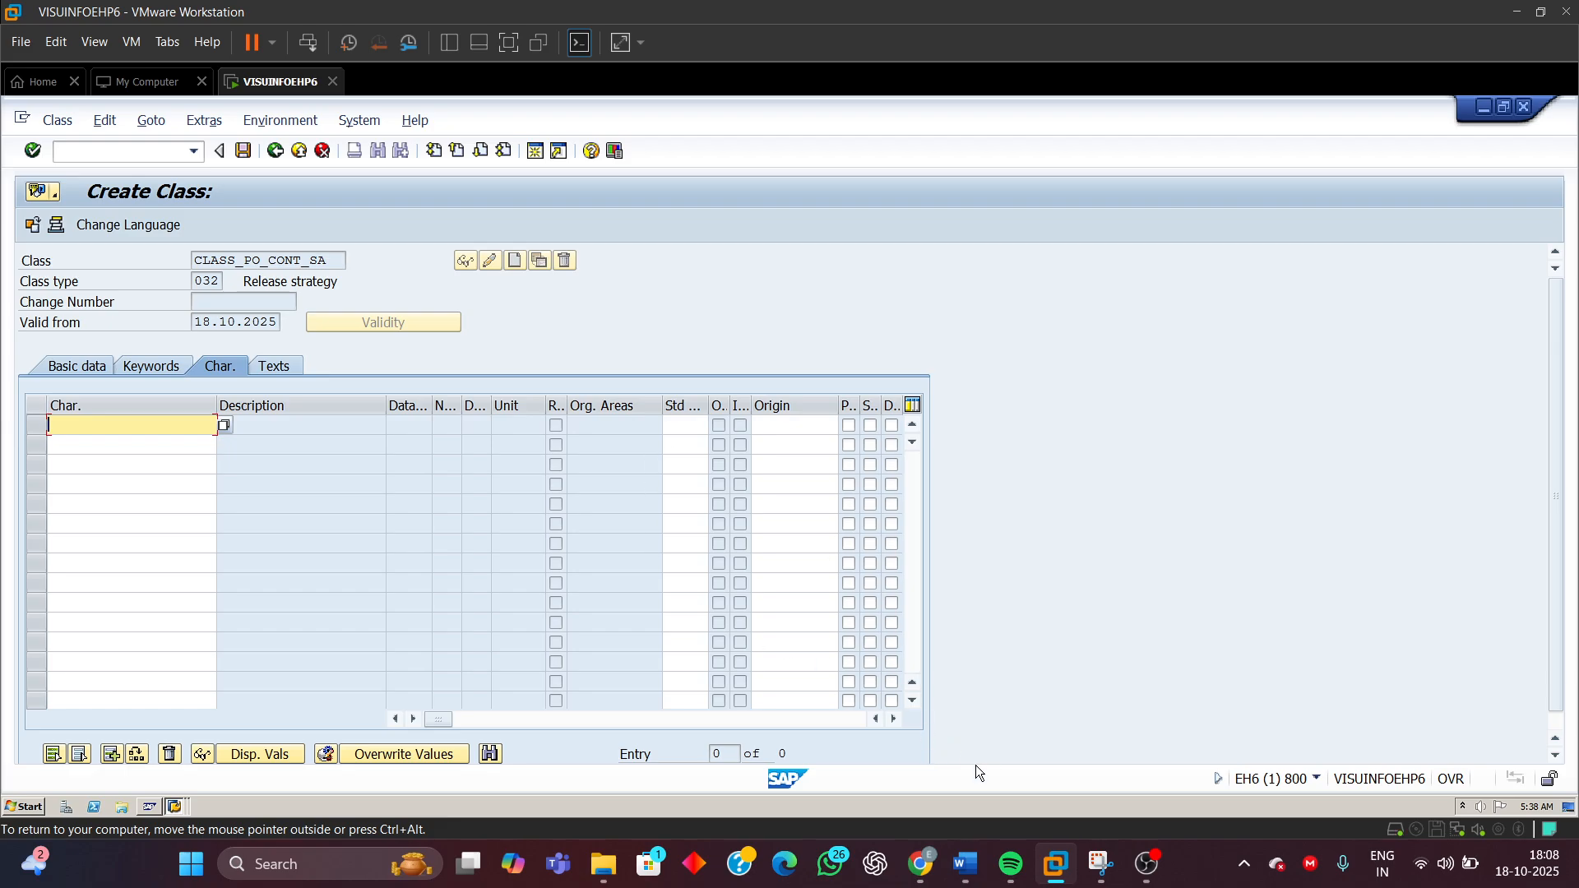
Switch to the document, select FRG_EKKO_BSTYP in the Step 1 characteristic list, and return to SAP
{"action": "mouse_move", "coordinate": [967, 864]}
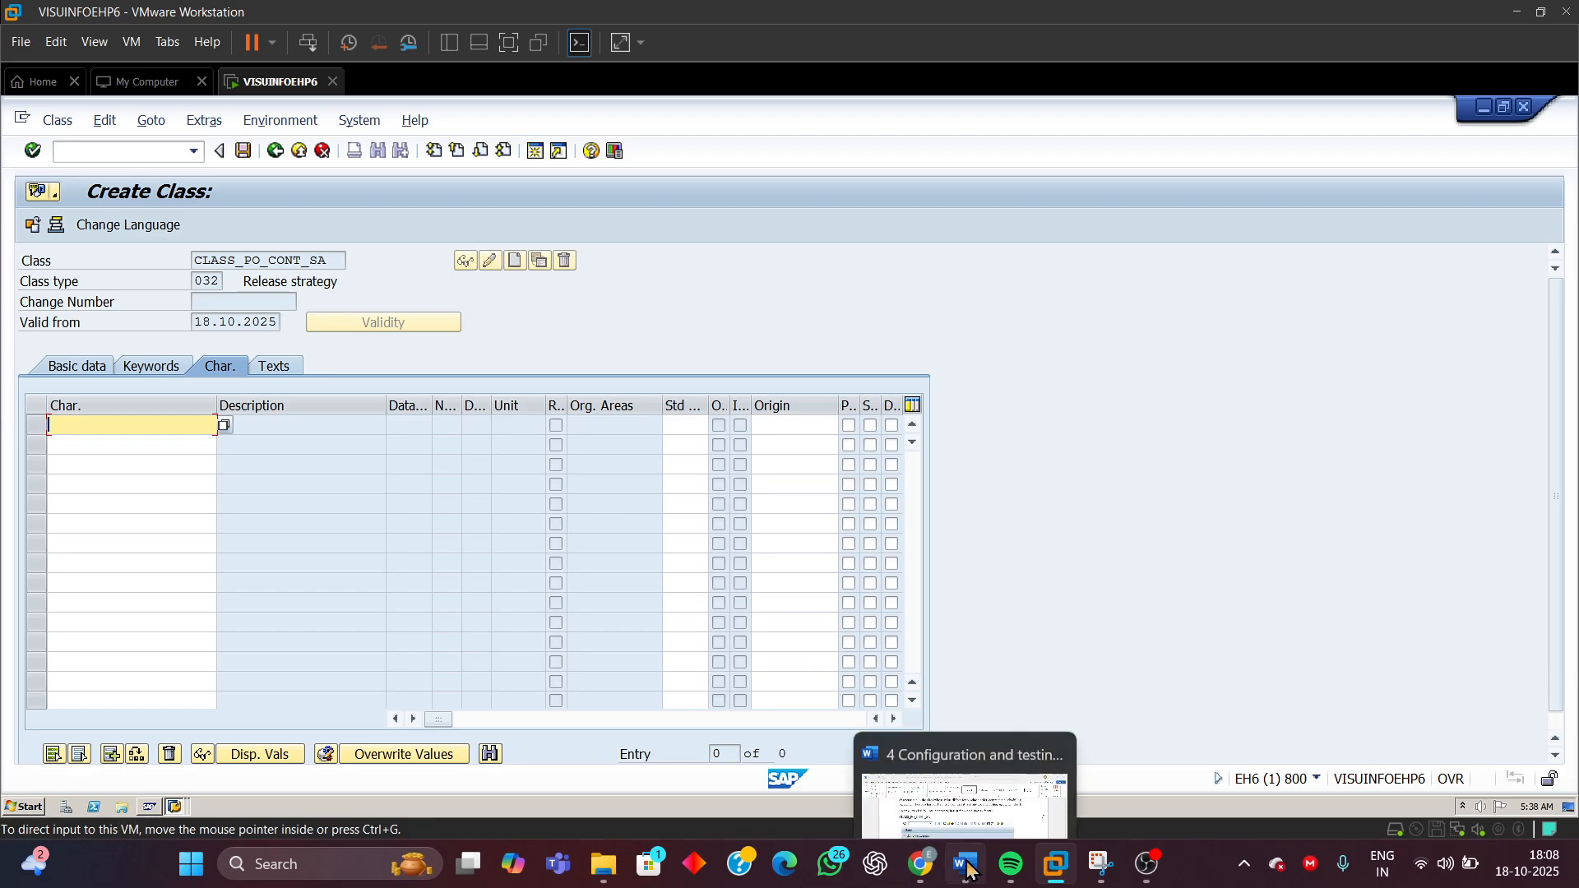
{"action": "left_click", "coordinate": [980, 771]}
{"action": "scroll", "coordinate": [1012, 449], "scroll_direction": "up", "scroll_amount": 8}
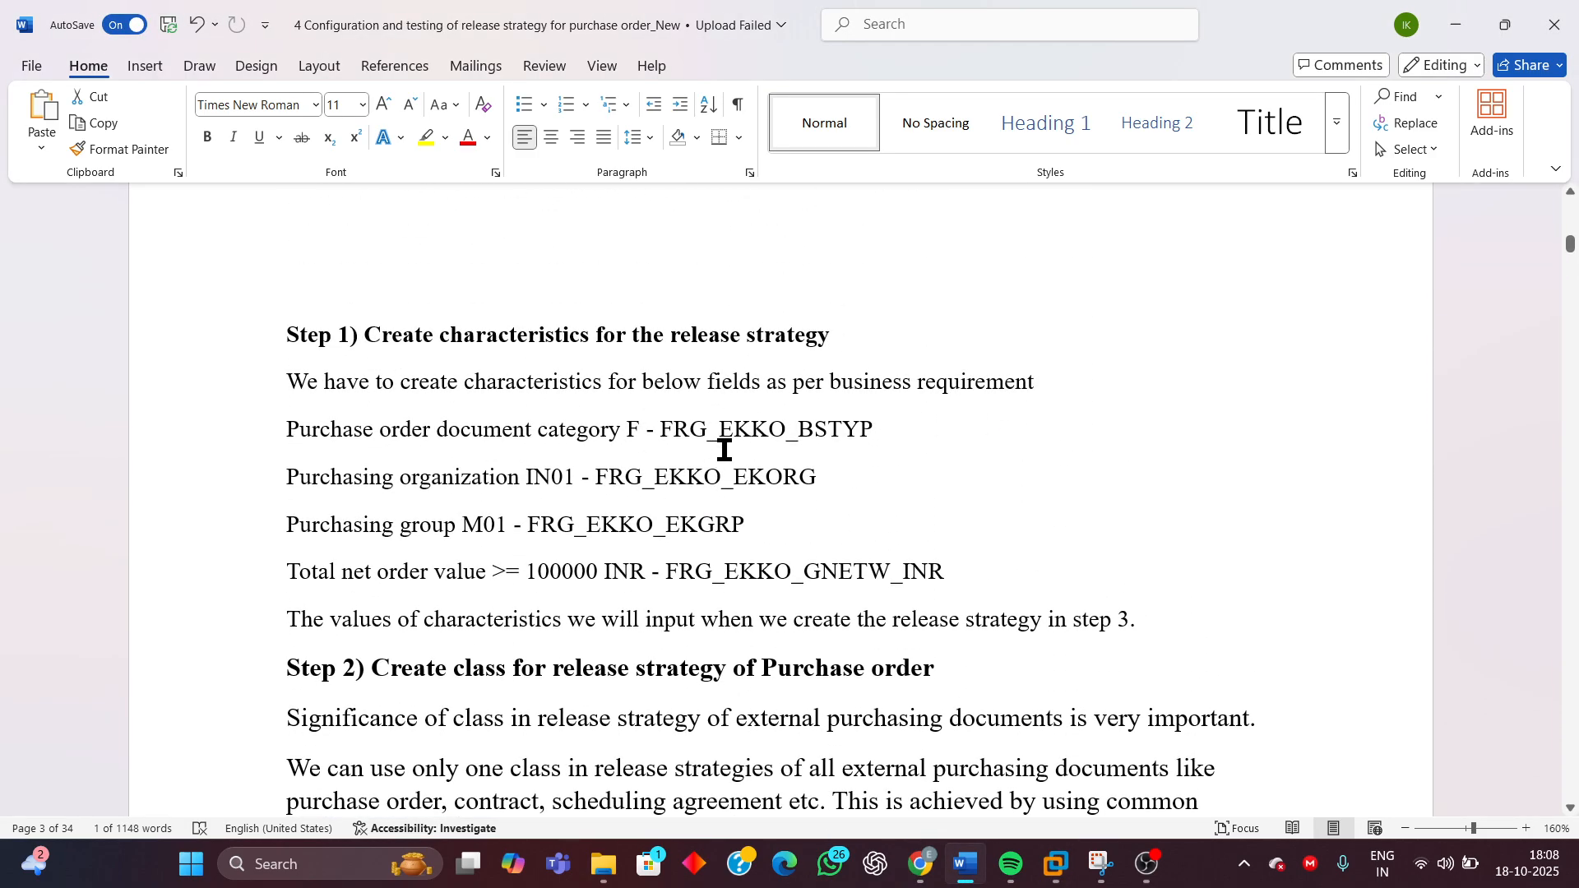
{"action": "left_click_drag", "start_coordinate": [663, 432], "coordinate": [873, 432]}
{"action": "mouse_move", "coordinate": [1056, 863]}
{"action": "left_click", "coordinate": [1279, 724]}
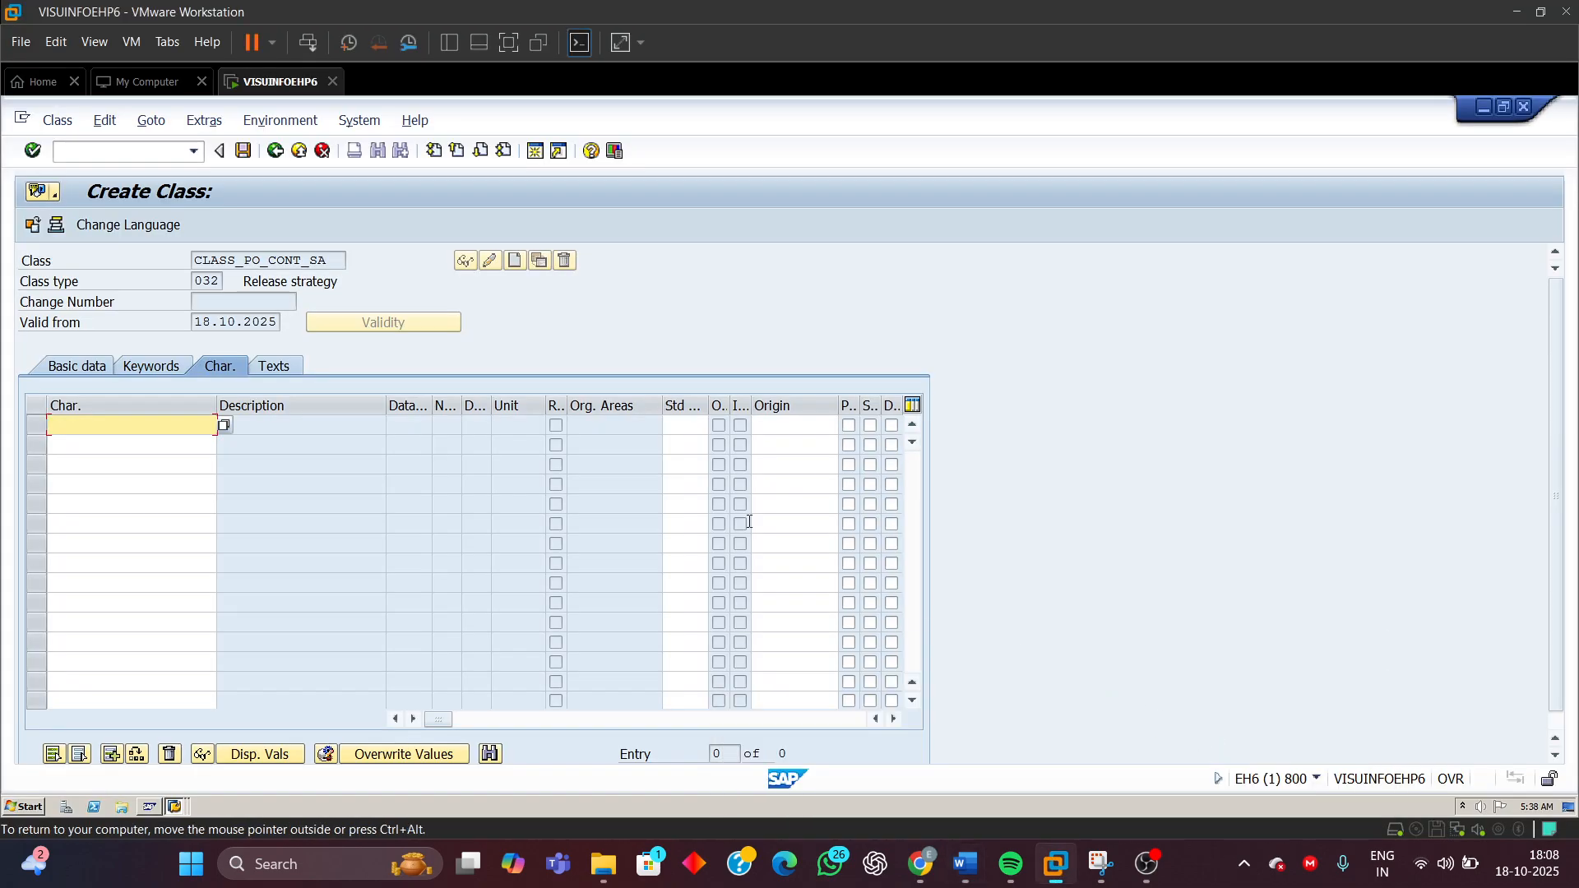
Assign characteristic FRG_EKKO_BSTYP as the class's first characteristic
{"action": "type", "text": "F"}
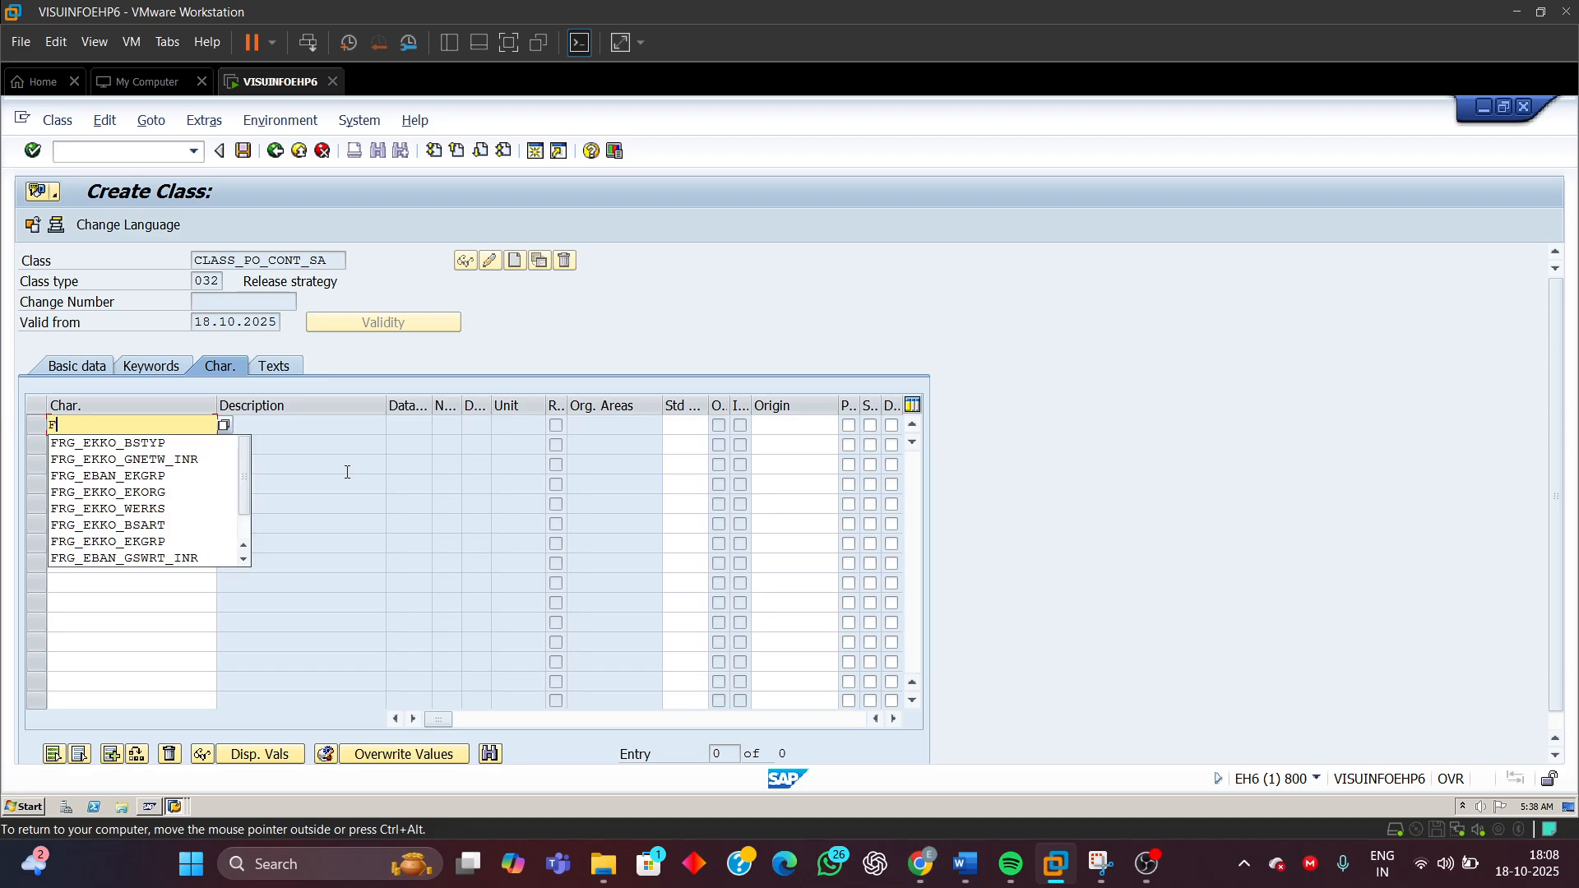
{"action": "key", "text": "Down"}
{"action": "key", "text": "Return"}
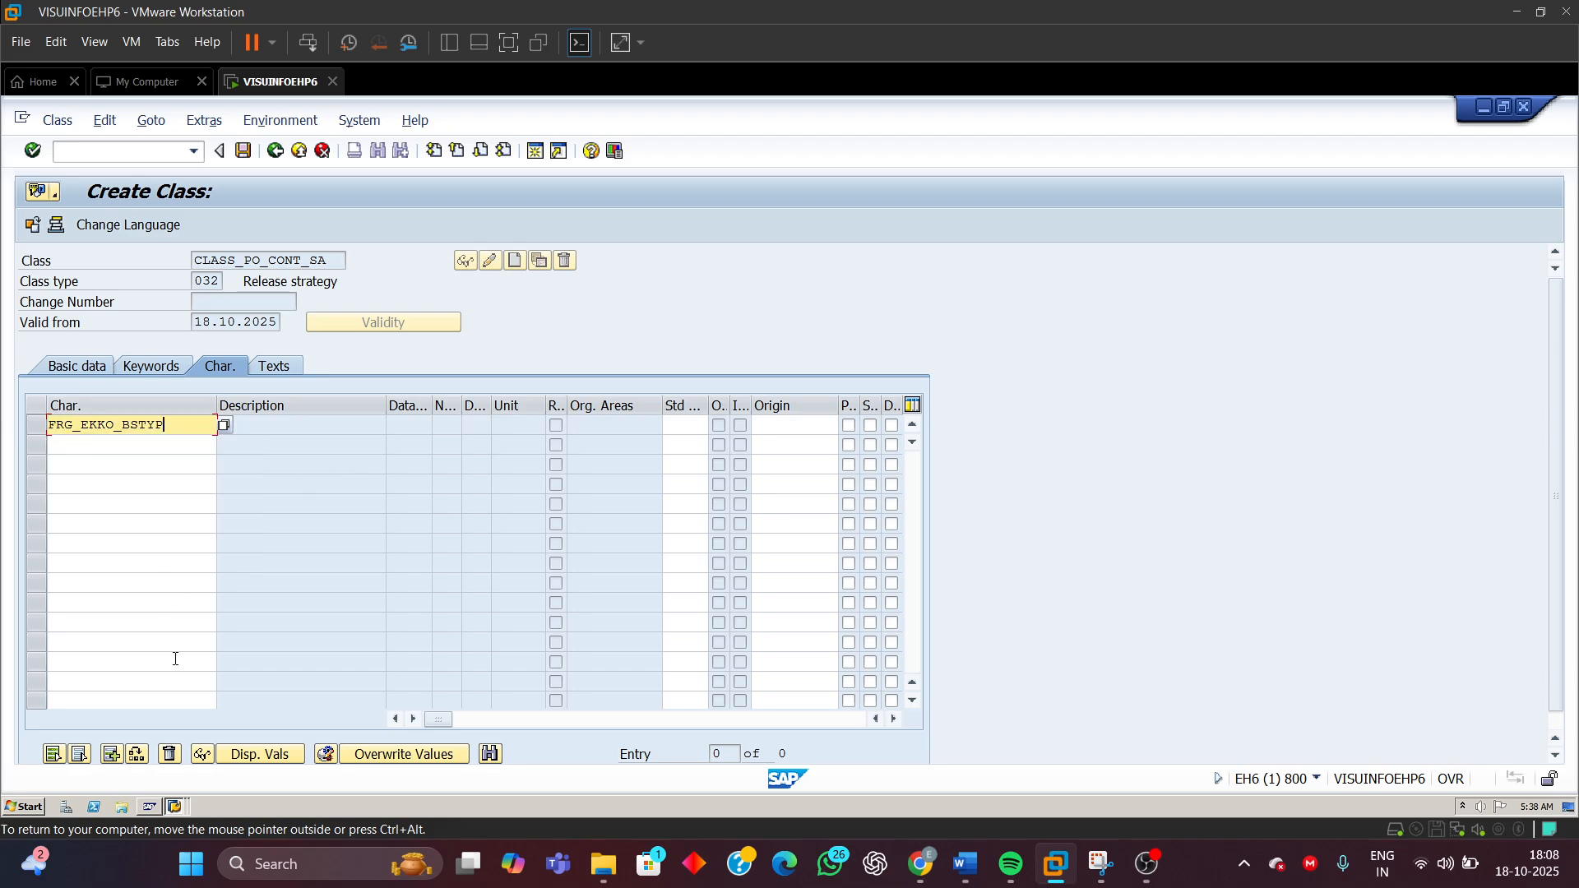
{"action": "key", "text": "Return"}
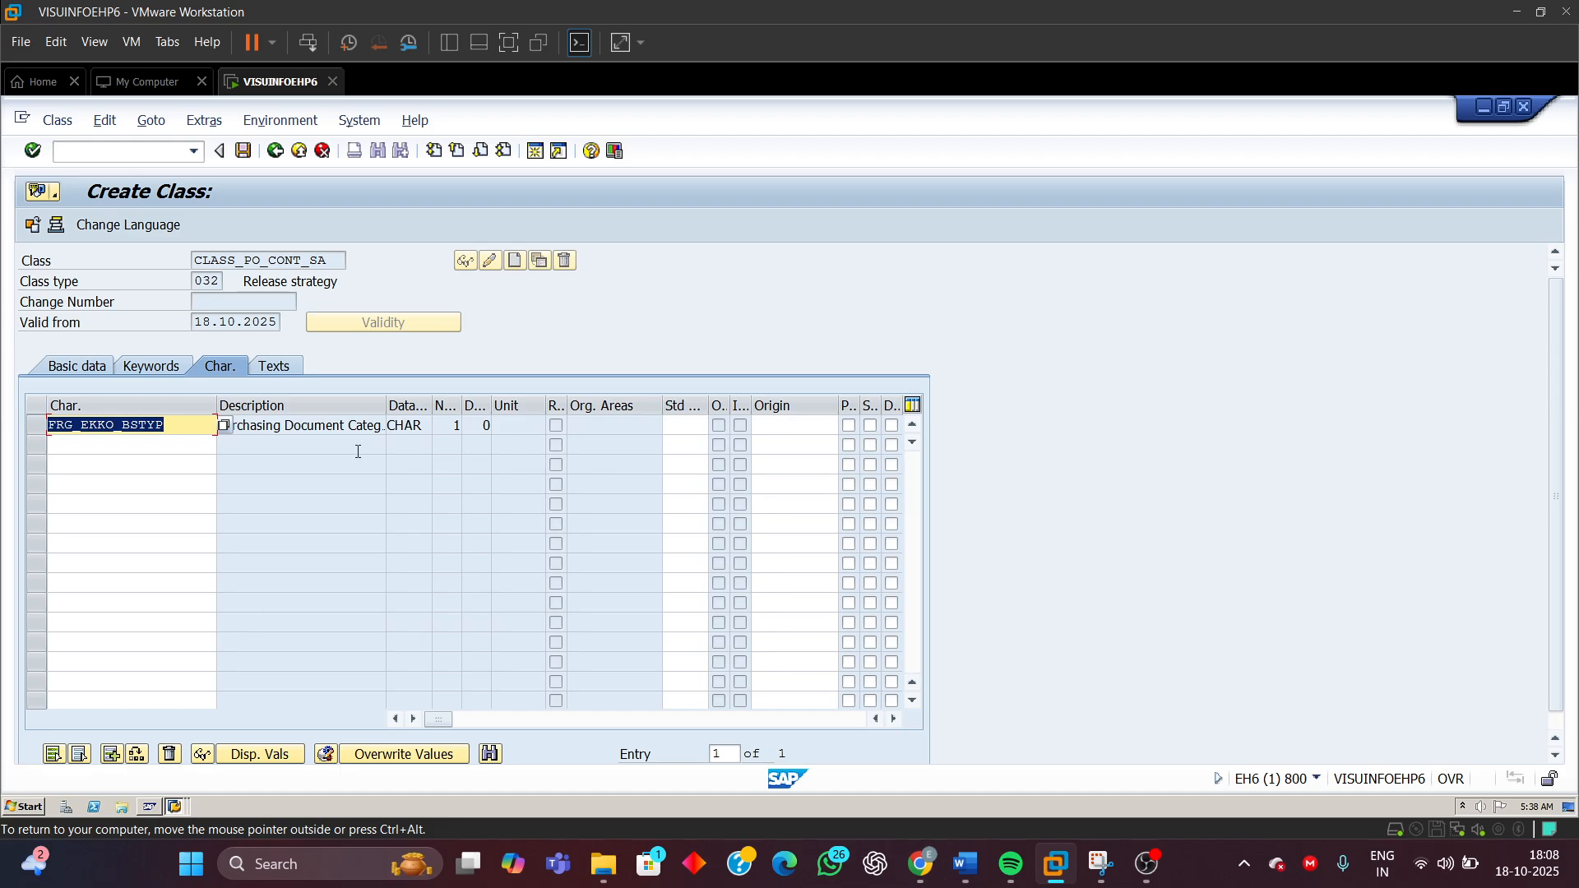
{"action": "left_click", "coordinate": [357, 427]}
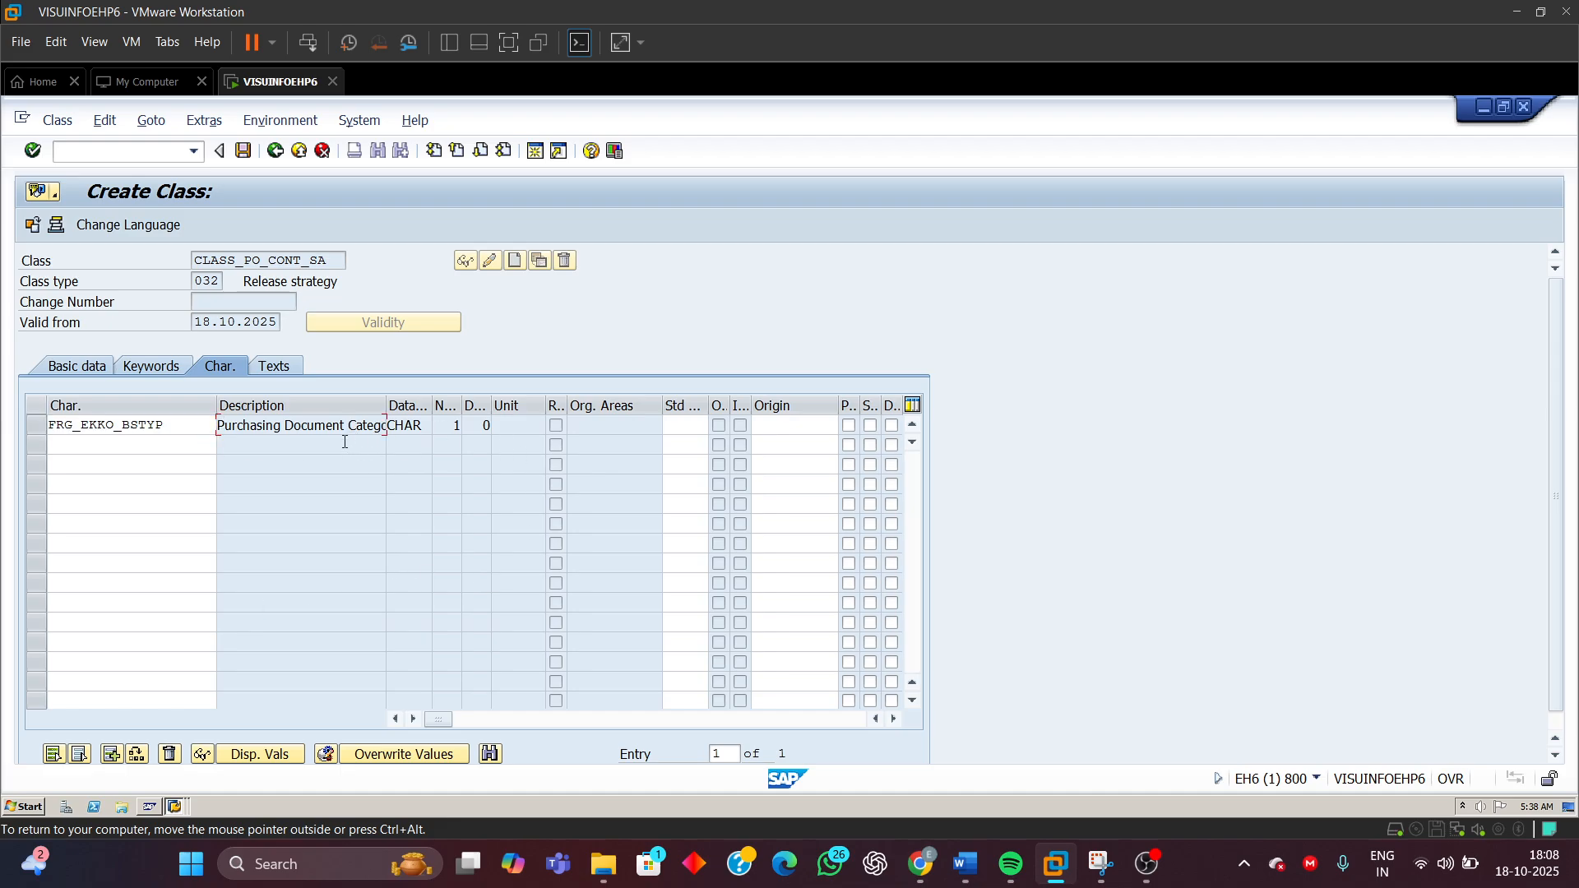
{"action": "left_click", "coordinate": [422, 425]}
{"action": "left_click", "coordinate": [456, 426]}
{"action": "left_click_drag", "start_coordinate": [455, 425], "coordinate": [480, 423]}
Add characteristic FRG_EKKO_WERKS as the class's second characteristic
{"action": "left_click", "coordinate": [99, 445]}
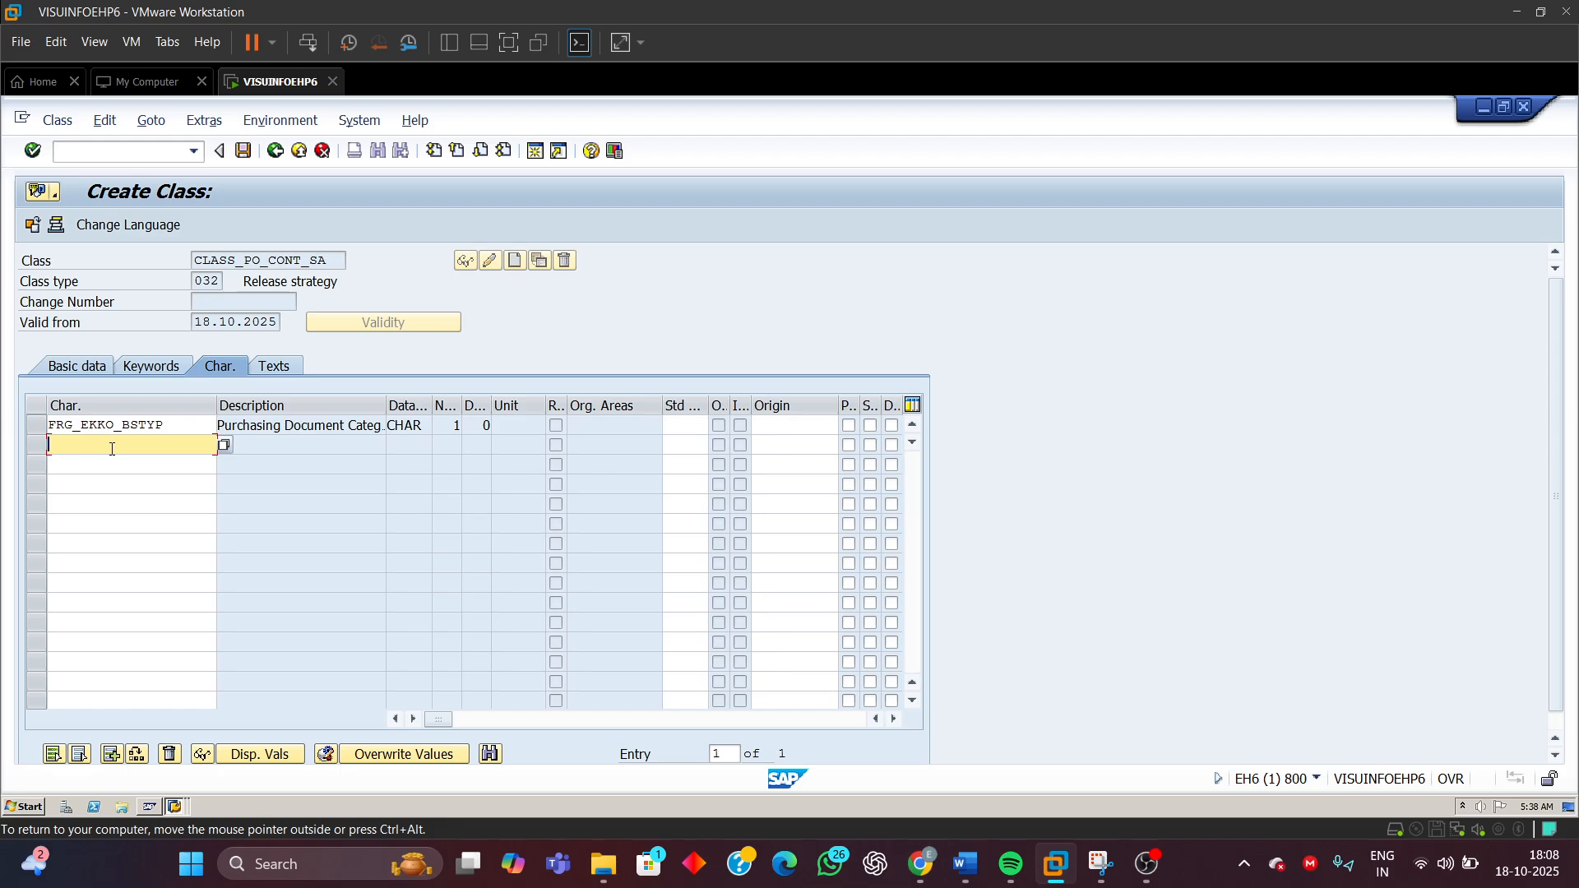
{"action": "left_click", "coordinate": [112, 449]}
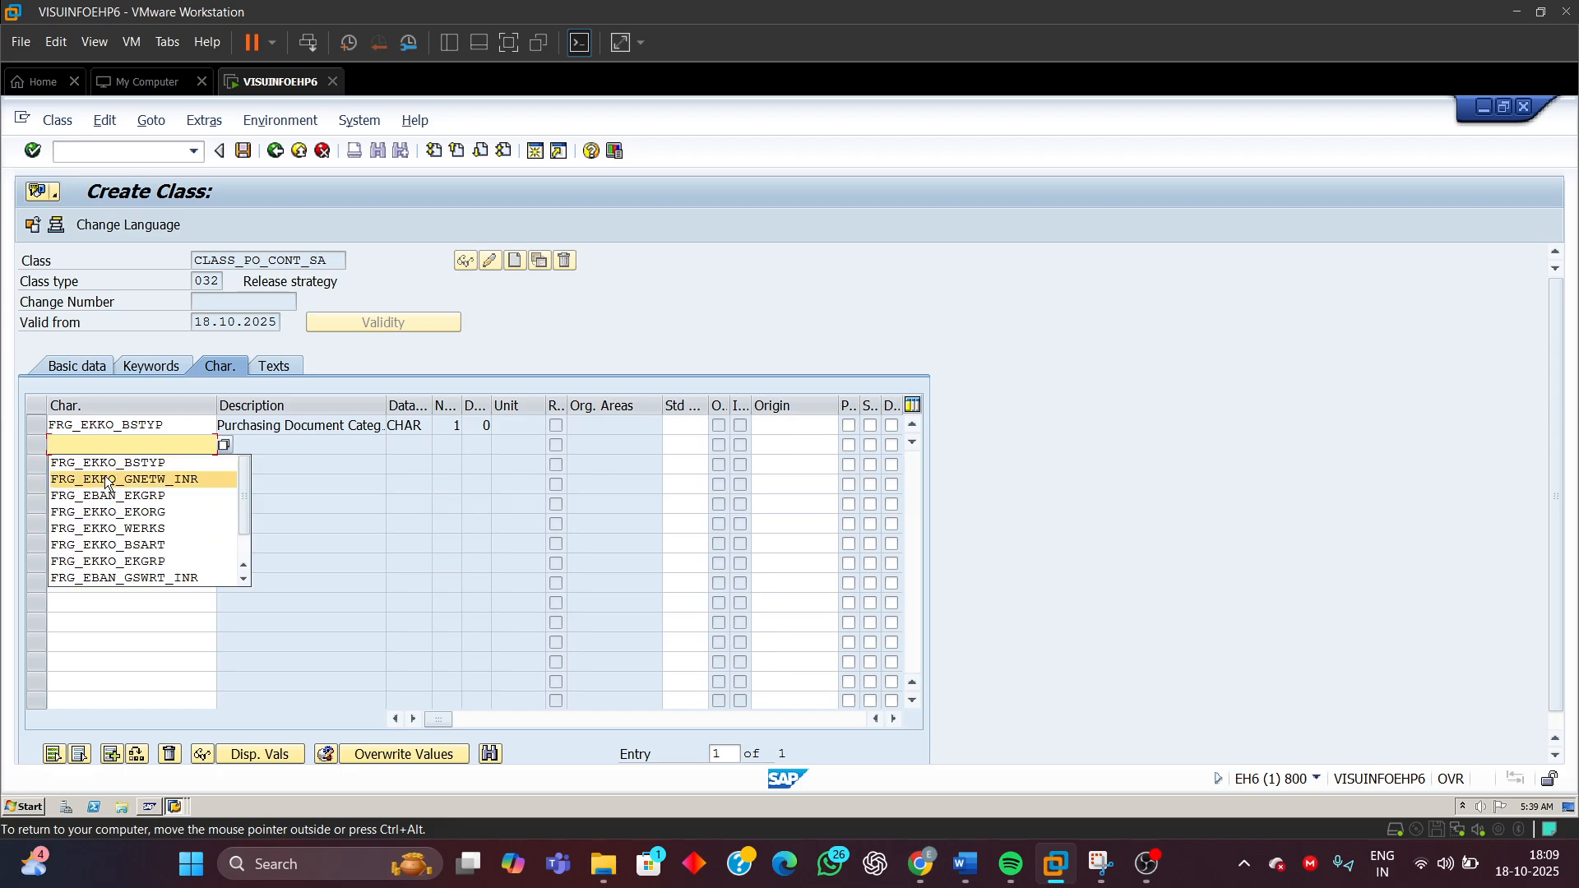
{"action": "left_click", "coordinate": [128, 531]}
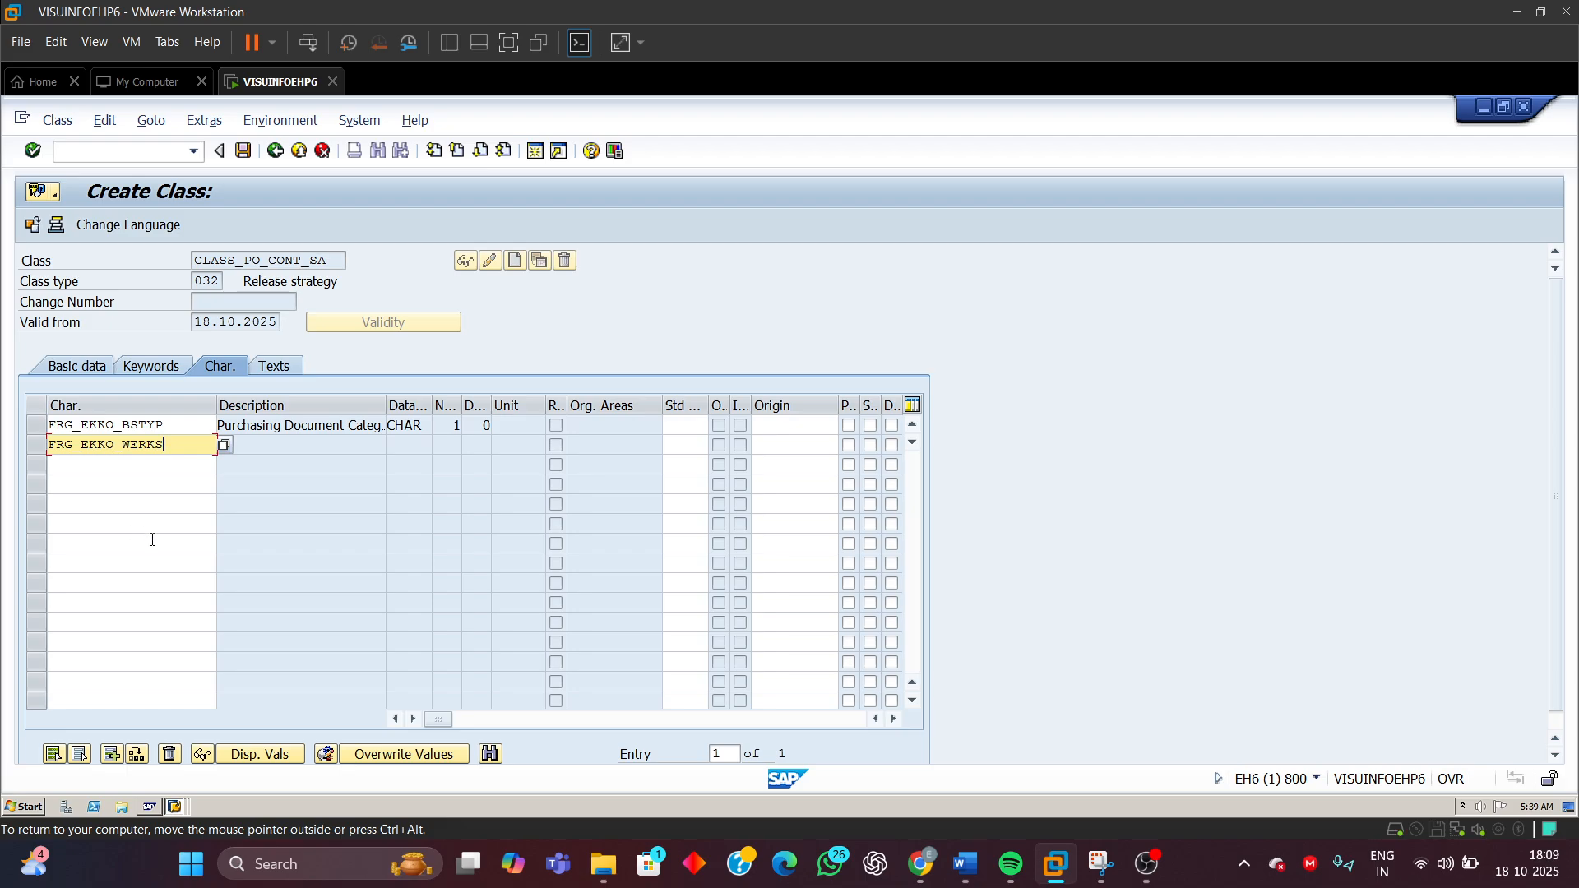
{"action": "key", "text": "Return"}
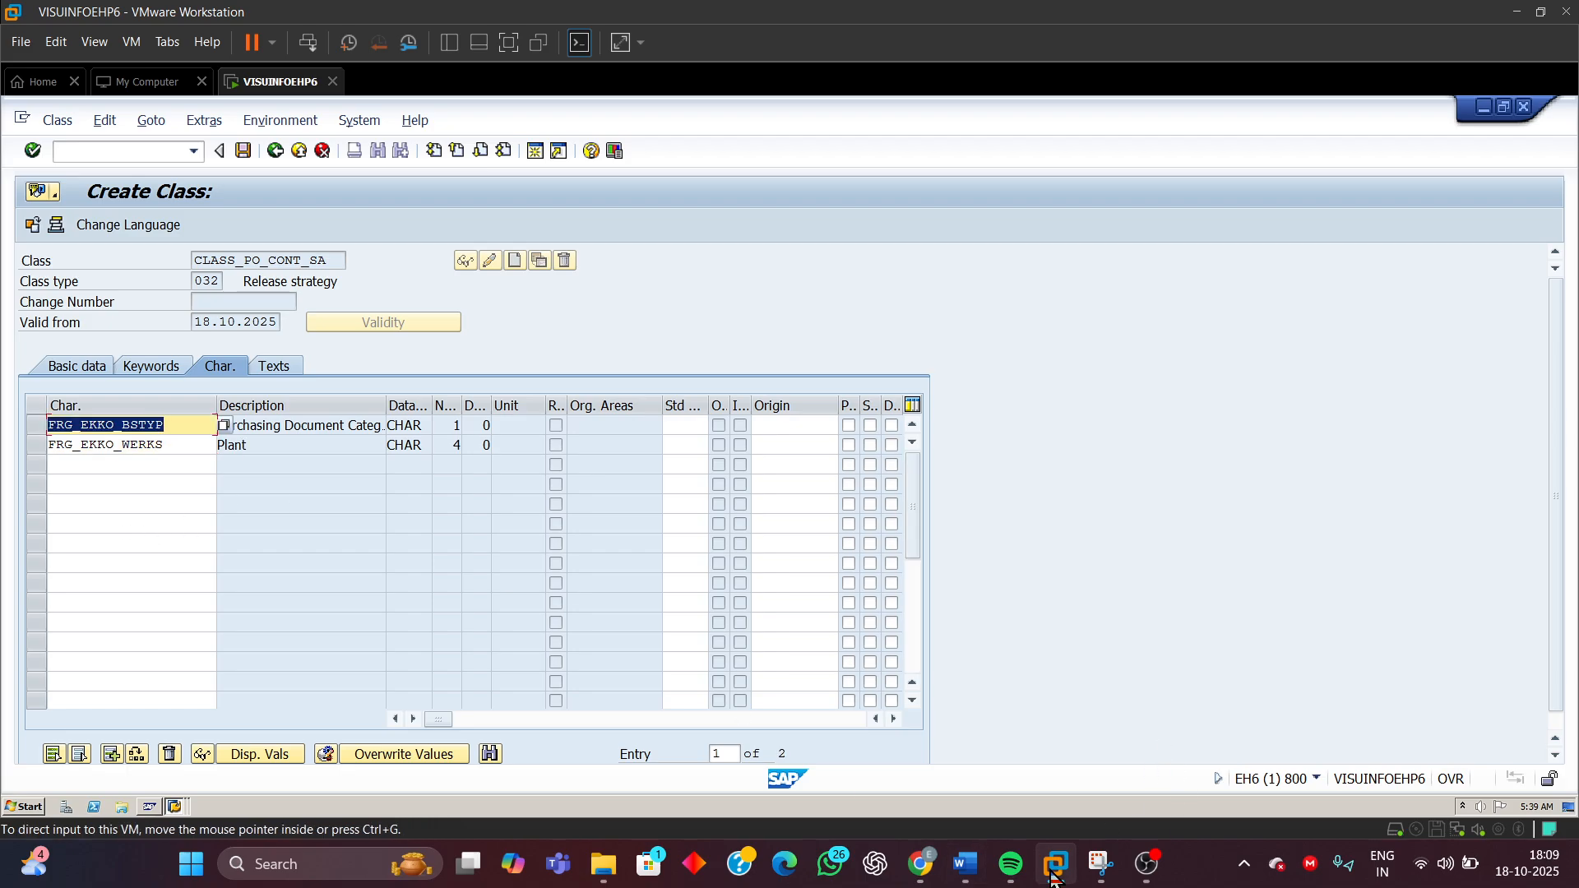
Switch to the document and scroll back to review the test case table of release strategy values
{"action": "mouse_move", "coordinate": [966, 863]}
{"action": "left_click", "coordinate": [978, 821]}
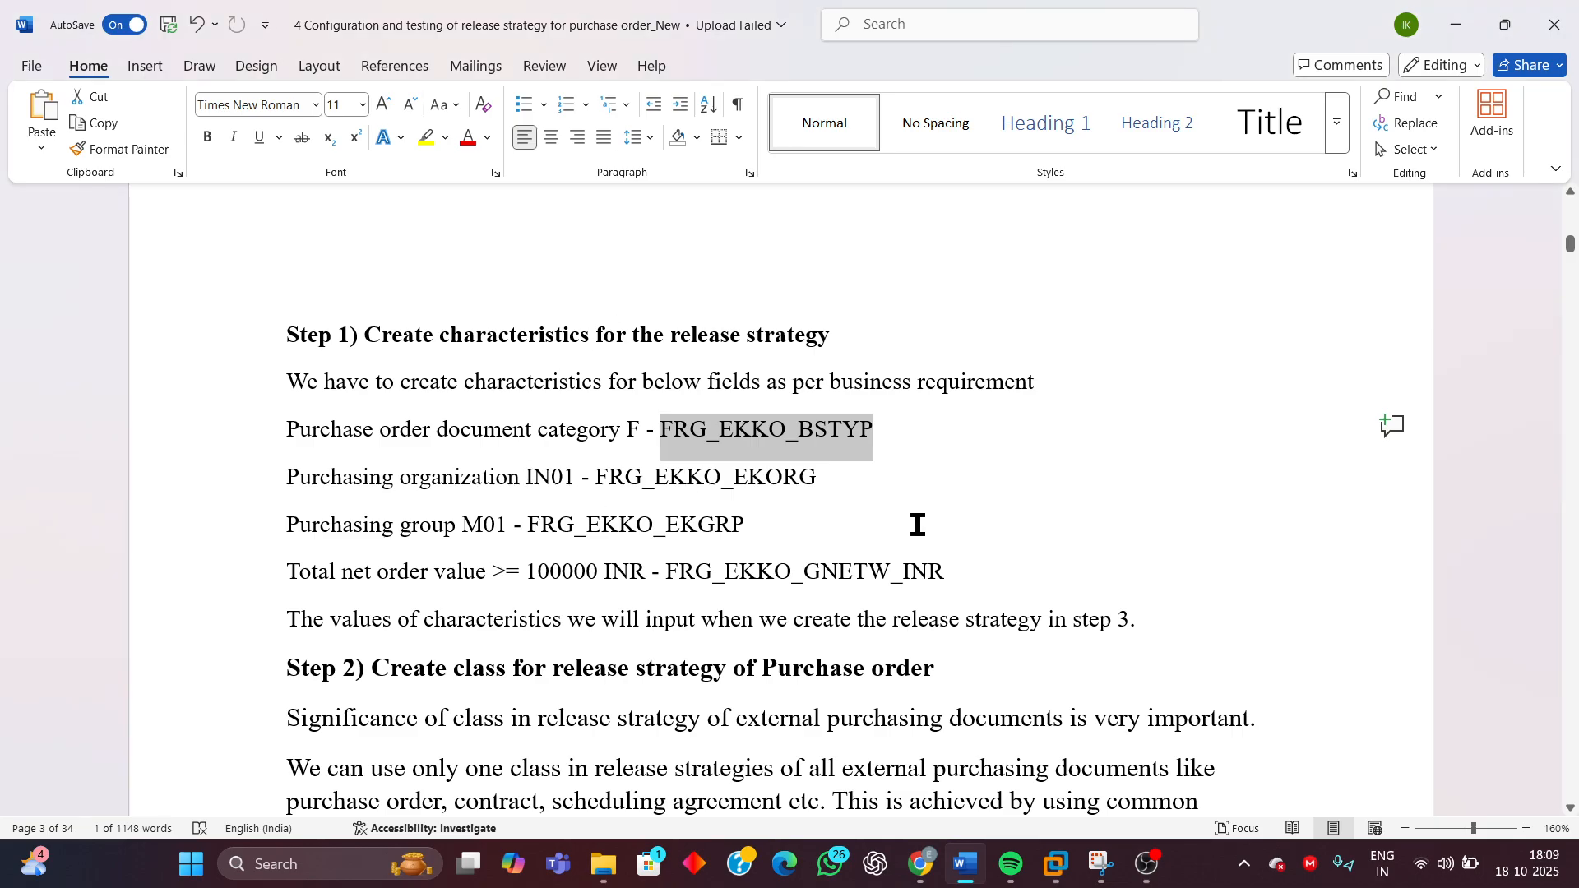
{"action": "scroll", "coordinate": [919, 524], "scroll_direction": "down", "scroll_amount": 5}
{"action": "scroll", "coordinate": [922, 527], "scroll_direction": "up", "scroll_amount": 15}
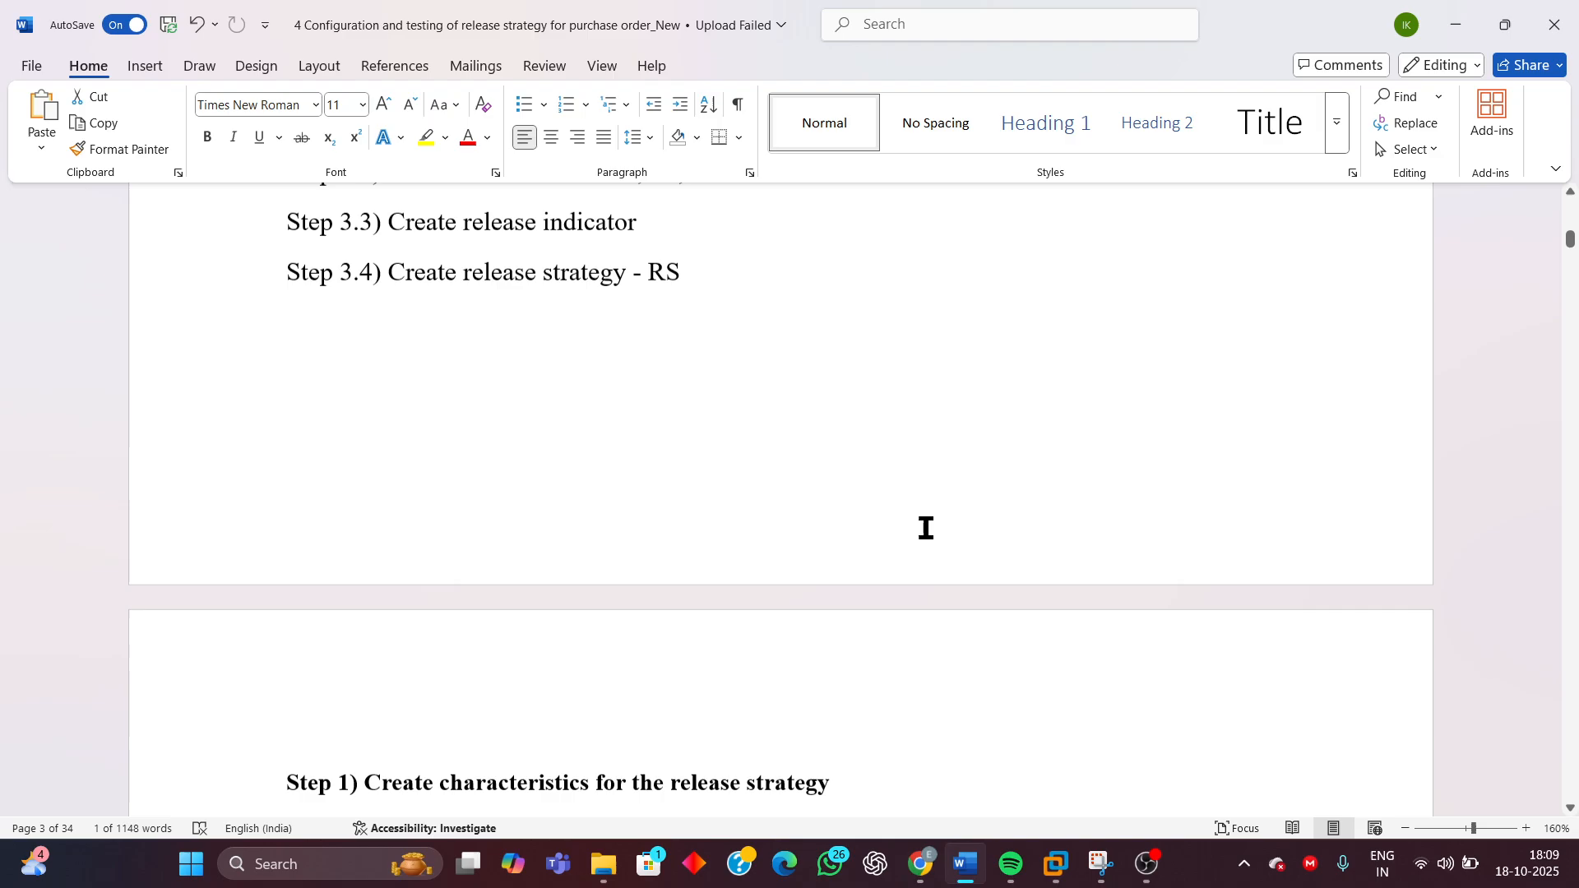
{"action": "scroll", "coordinate": [926, 523], "scroll_direction": "up", "scroll_amount": 10}
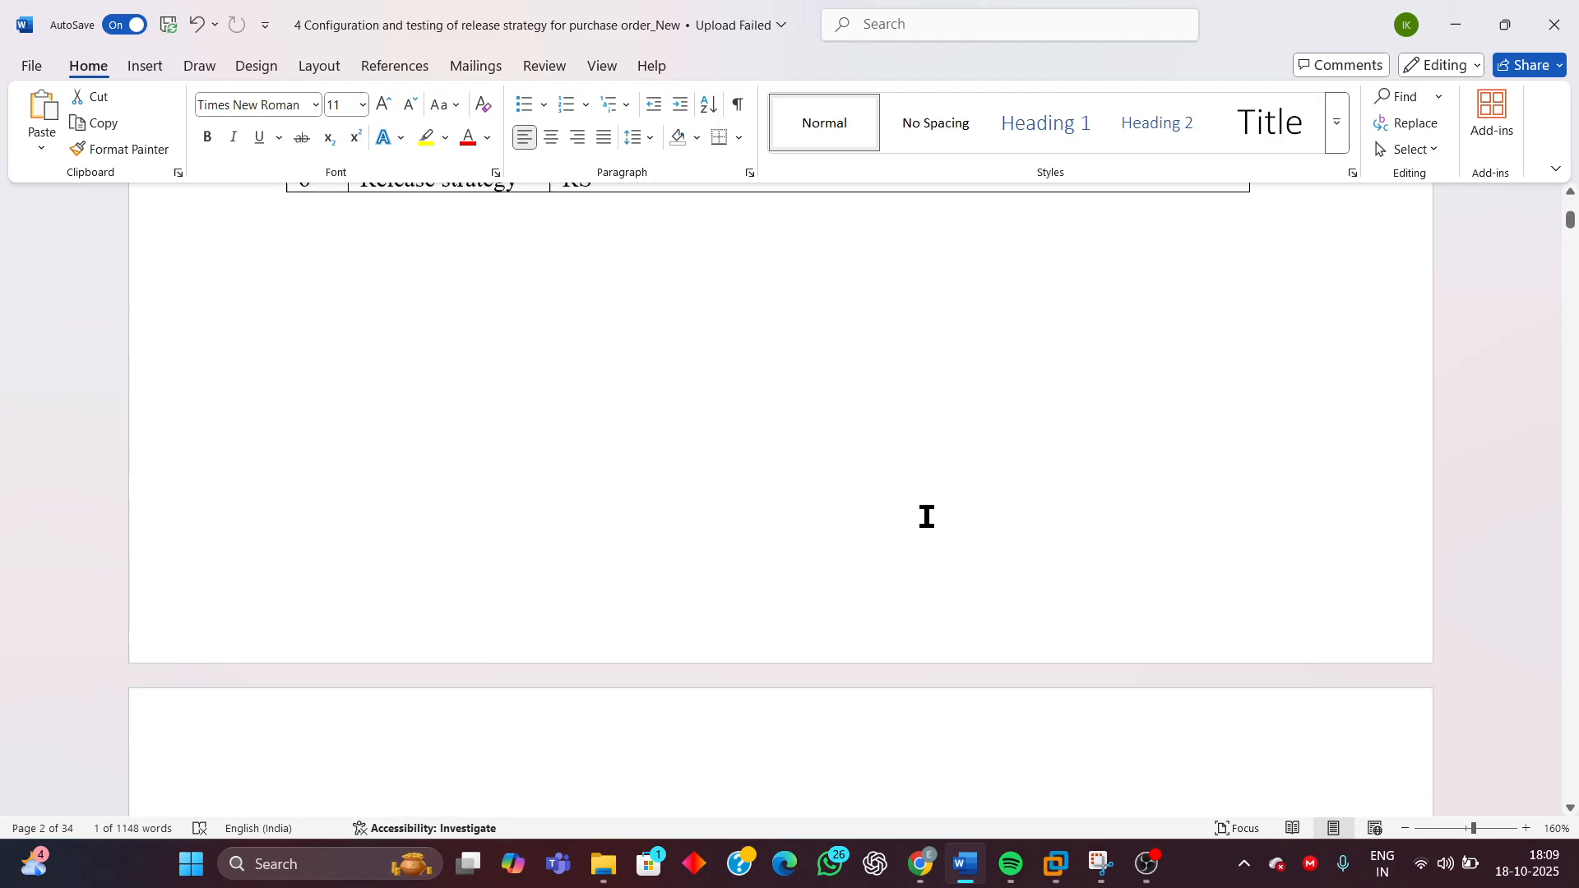
{"action": "scroll", "coordinate": [830, 487], "scroll_direction": "down", "scroll_amount": 6}
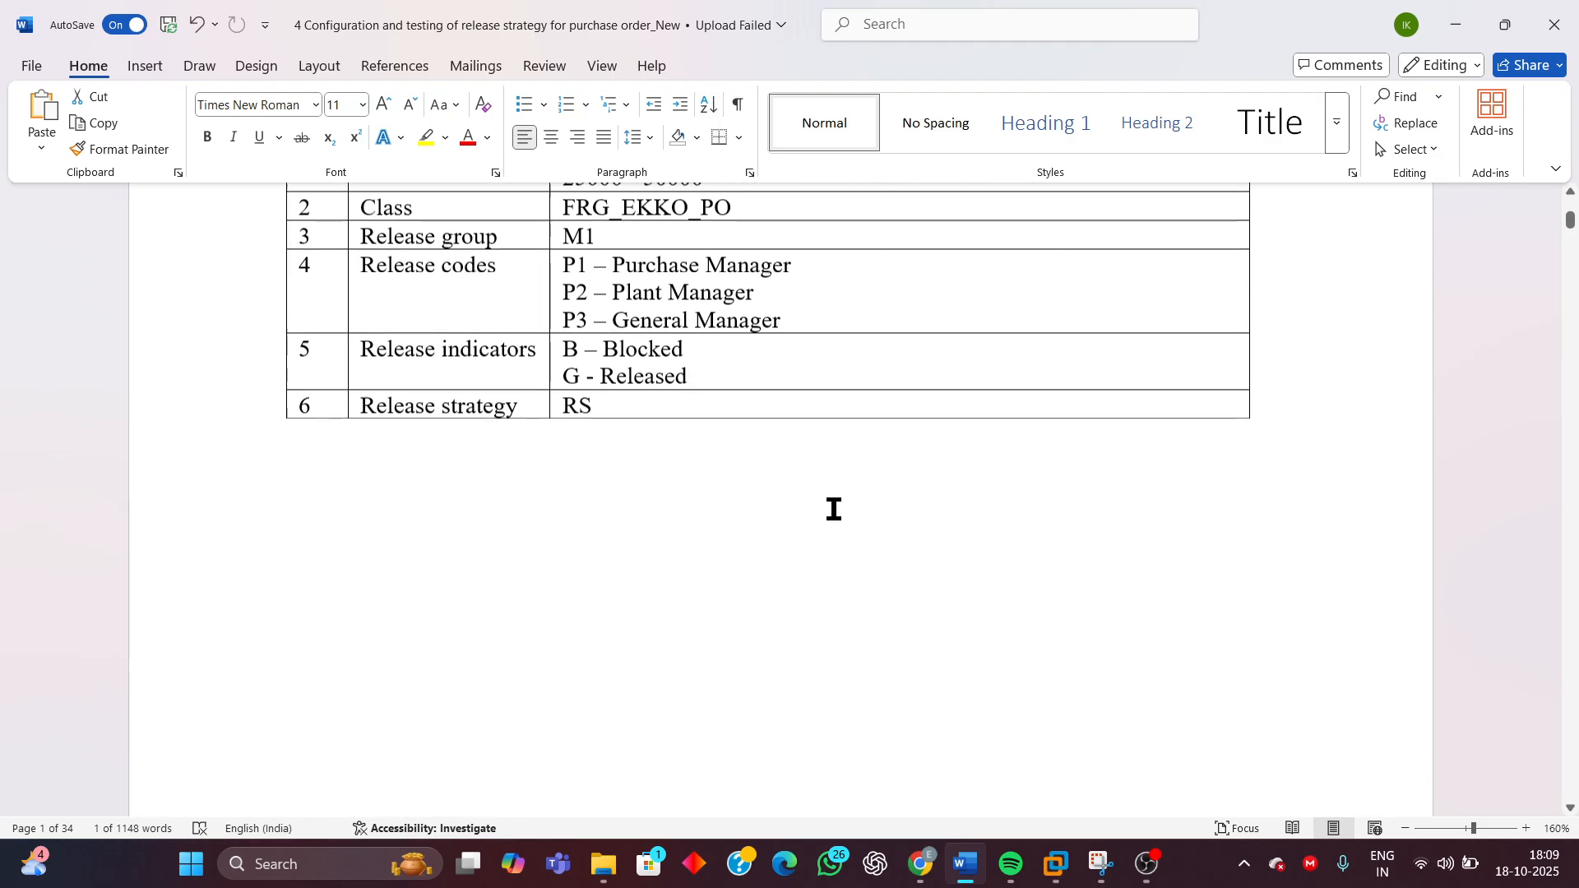
Copy the line 'Plant - FRG_EKKO_WERKS - 9110' from the test case table in the document
{"action": "scroll", "coordinate": [832, 508], "scroll_direction": "up", "scroll_amount": 5}
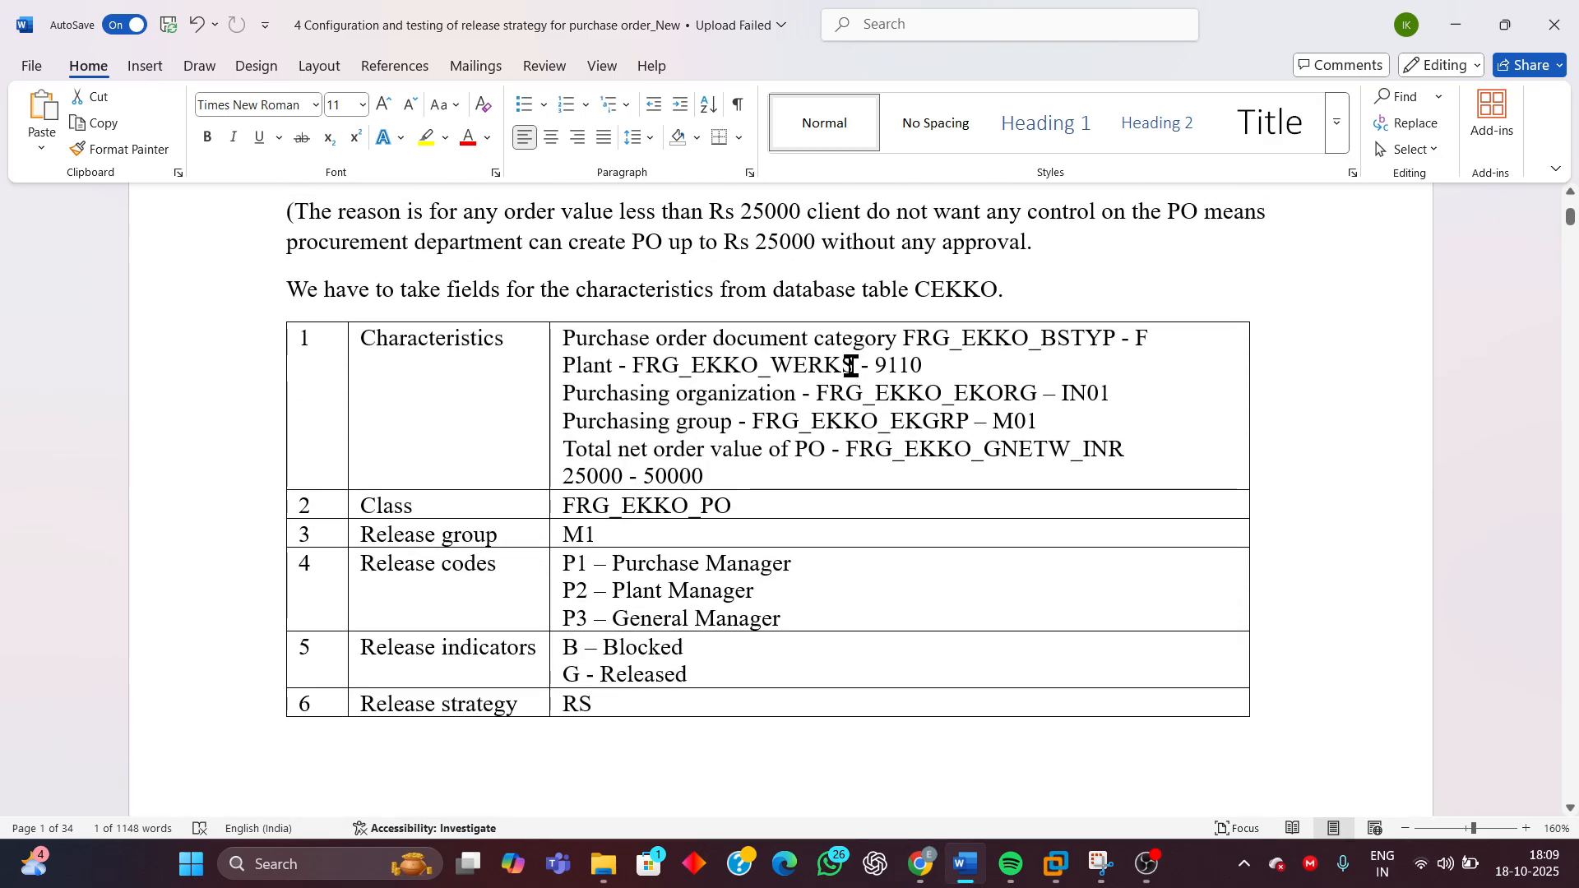
{"action": "left_click_drag", "start_coordinate": [857, 366], "coordinate": [918, 367]}
{"action": "left_click", "coordinate": [567, 367]}
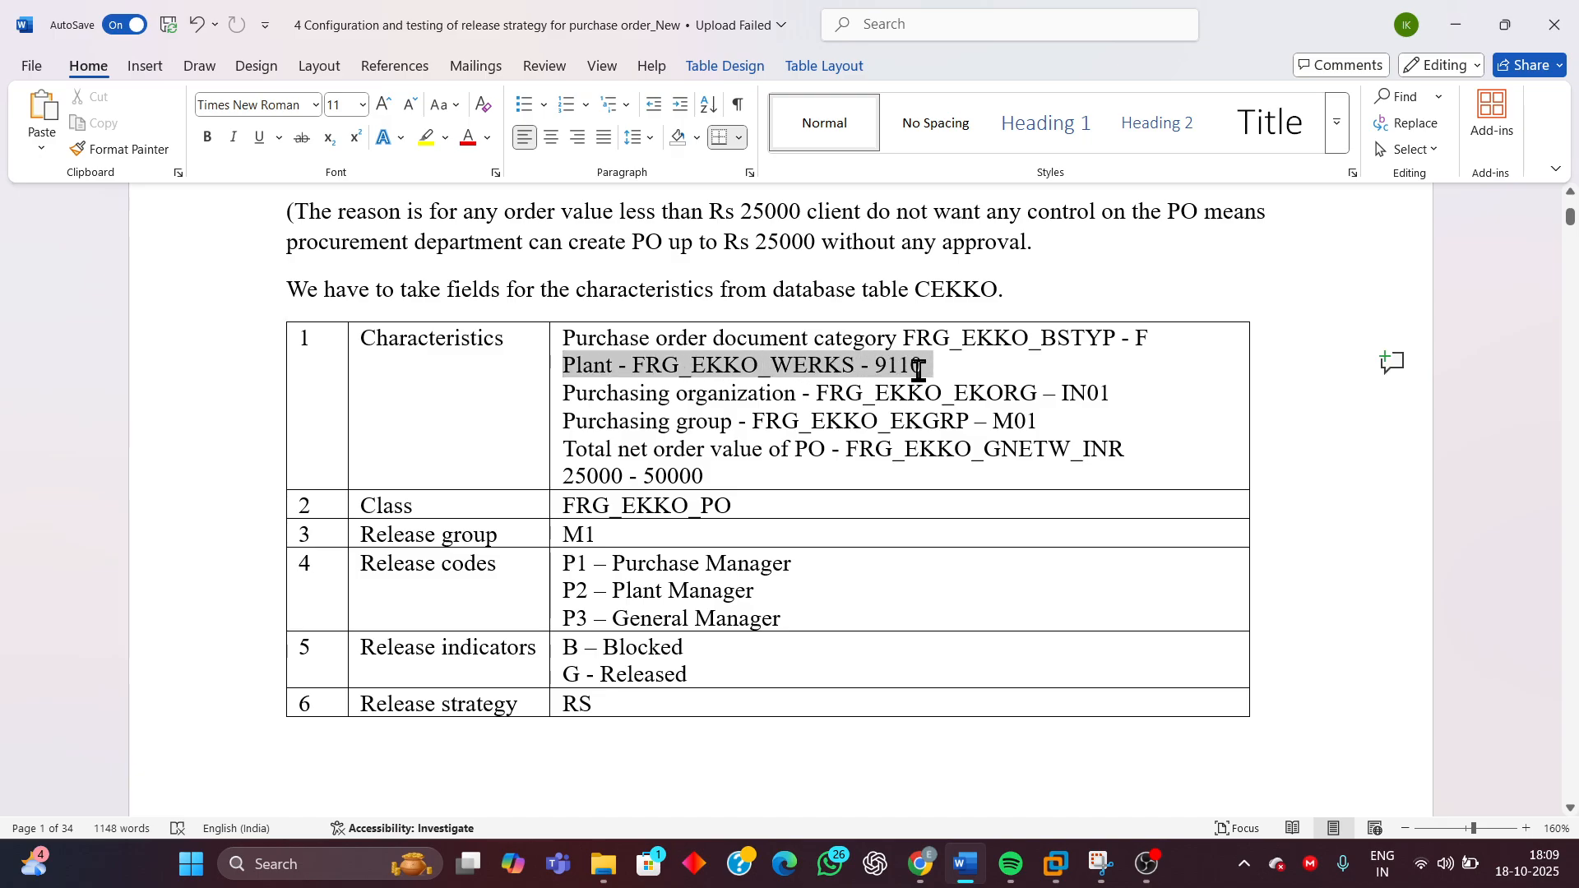
{"action": "right_click", "coordinate": [868, 370]}
{"action": "left_click", "coordinate": [905, 387]}
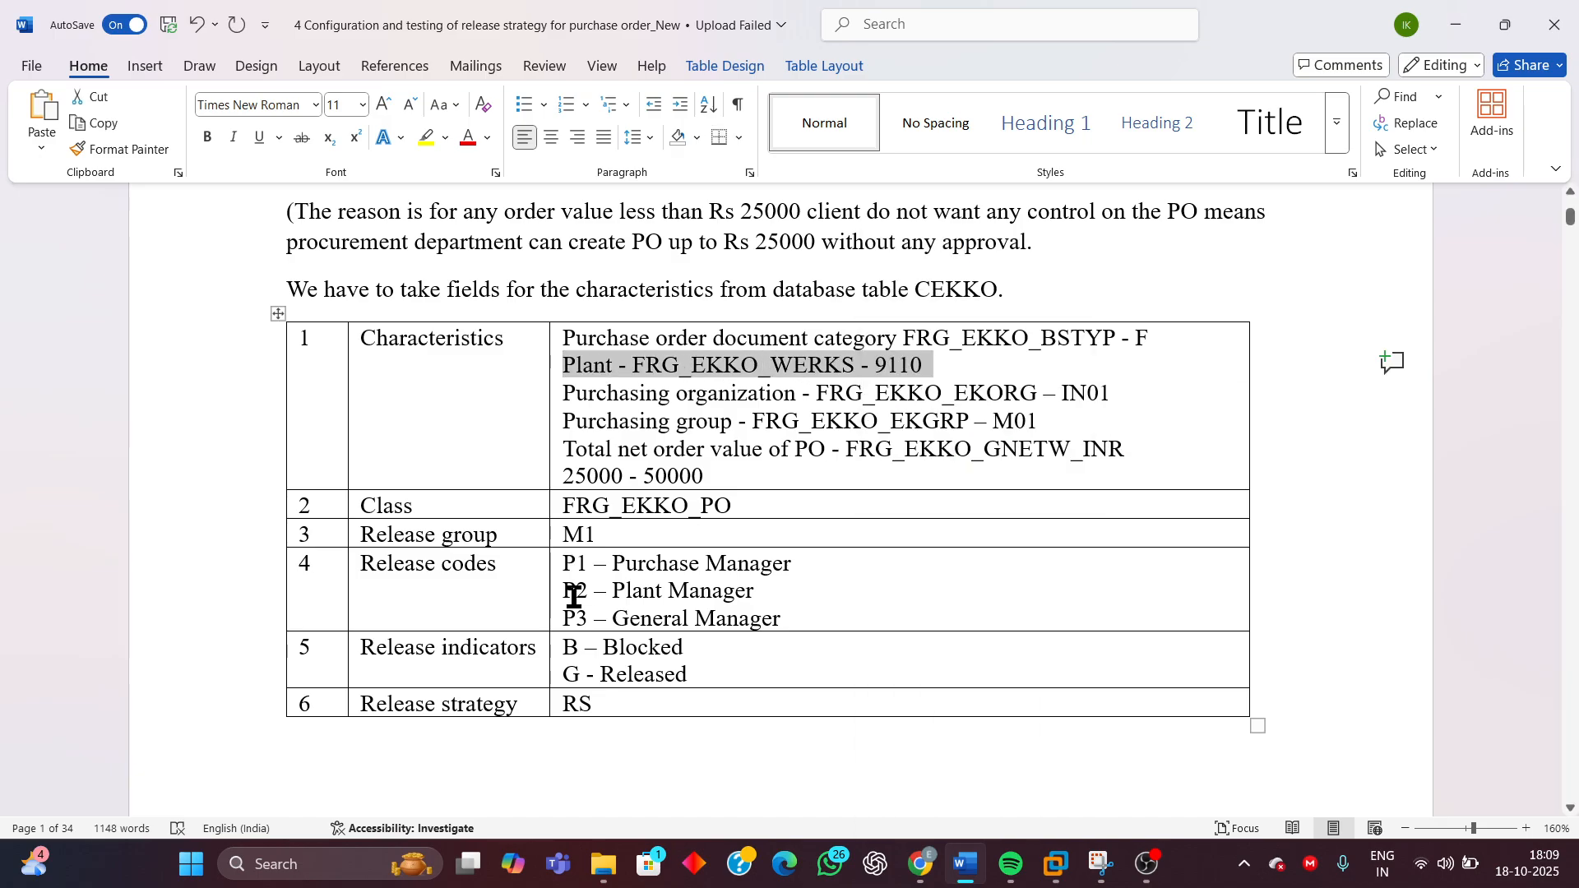
Paste the Plant line as a new entry below the FRG_EKKO_BSTYP line in the Step 1 characteristics list
{"action": "scroll", "coordinate": [574, 600], "scroll_direction": "down", "scroll_amount": 15}
{"action": "scroll", "coordinate": [576, 605], "scroll_direction": "down", "scroll_amount": 20}
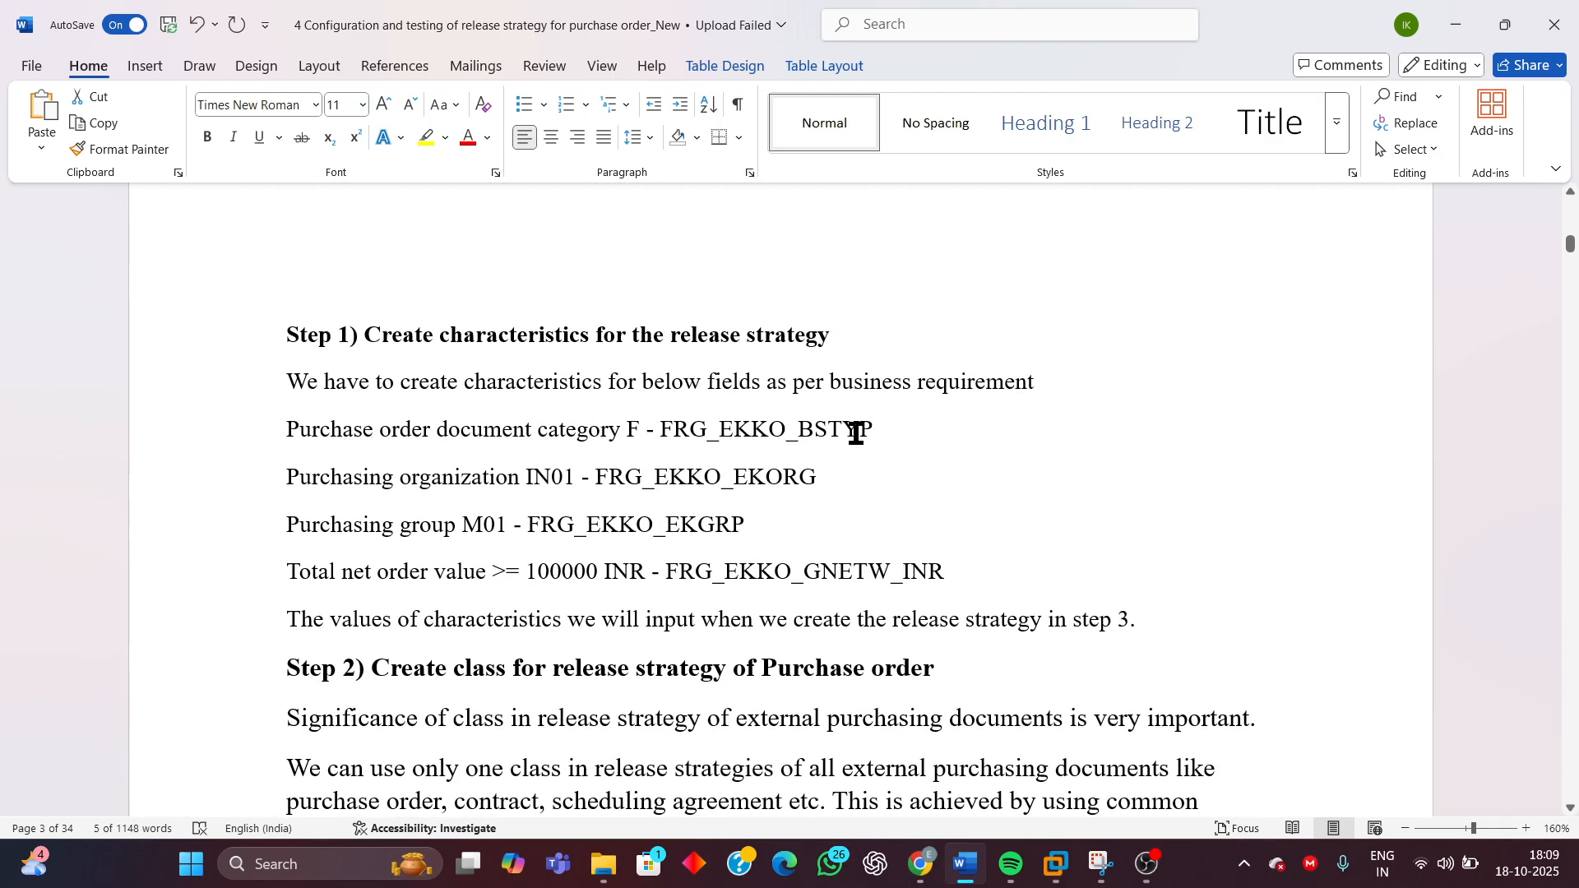
{"action": "left_click", "coordinate": [888, 431]}
{"action": "key", "text": "Return"}
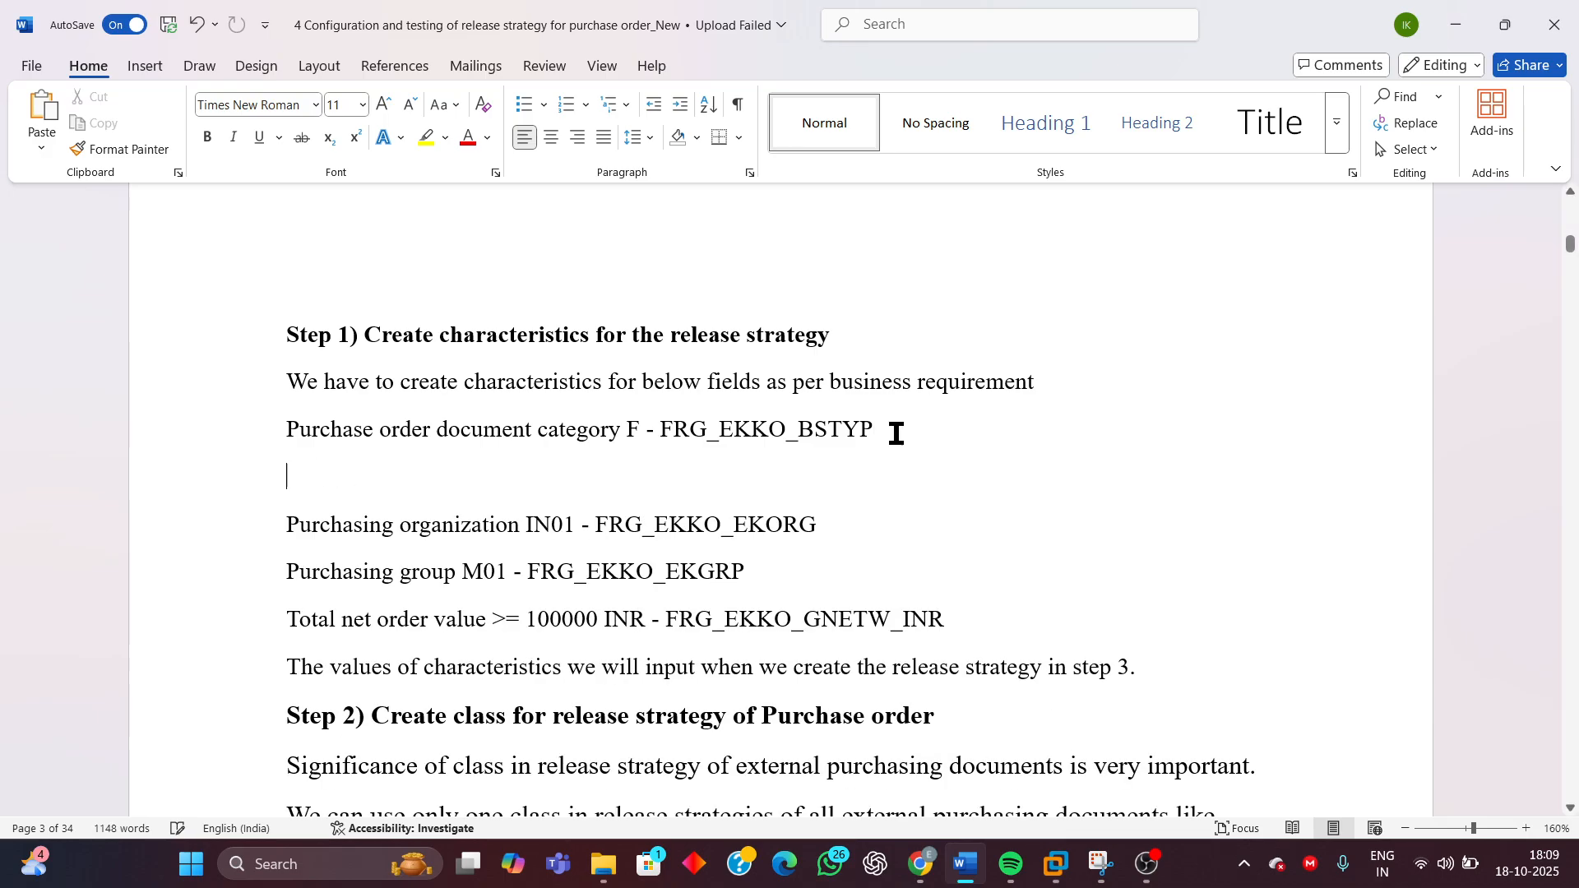
{"action": "key", "text": "ctrl+v"}
{"action": "key", "text": "BackSpace"}
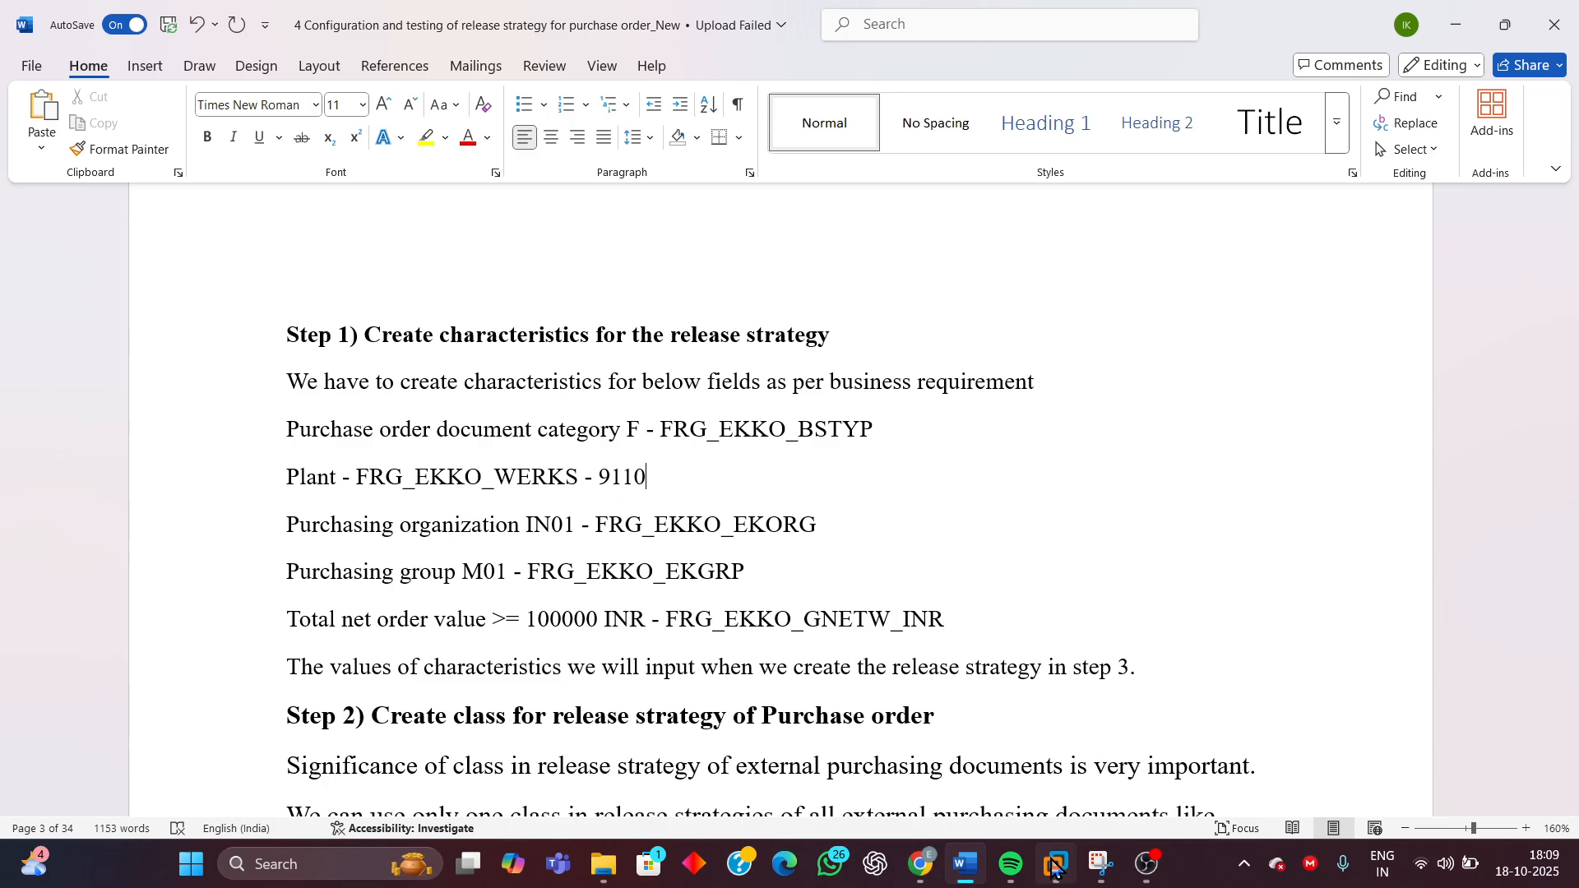
Return to SAP and add FRG_EKKO_EKORG as the class's third characteristic
{"action": "mouse_move", "coordinate": [1056, 864]}
{"action": "left_click", "coordinate": [1282, 738]}
{"action": "left_click", "coordinate": [65, 466]}
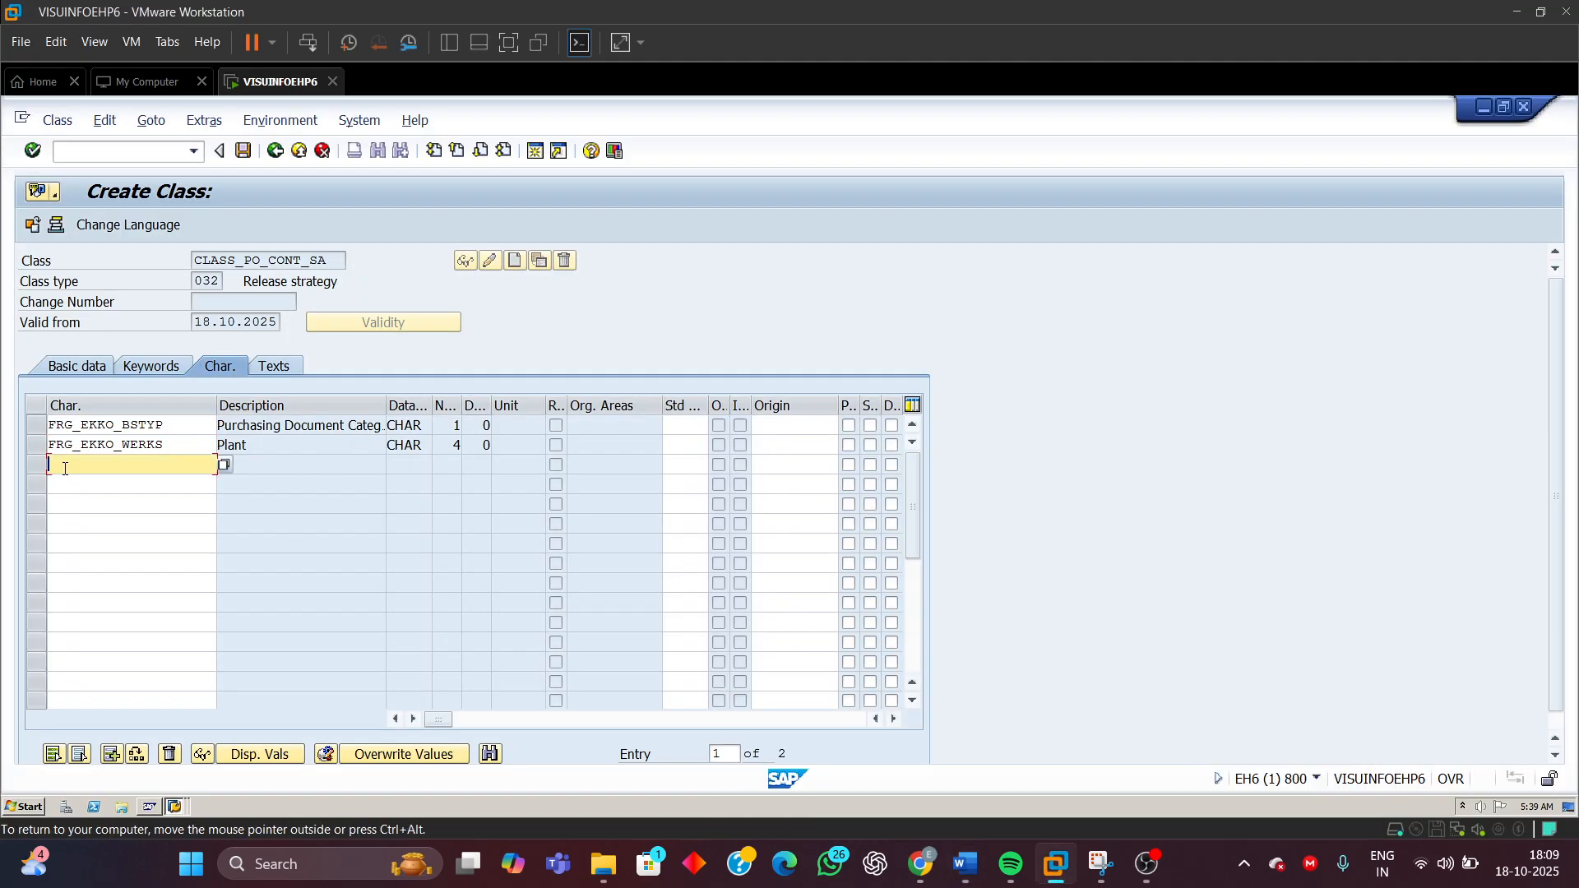
{"action": "left_click", "coordinate": [78, 467]}
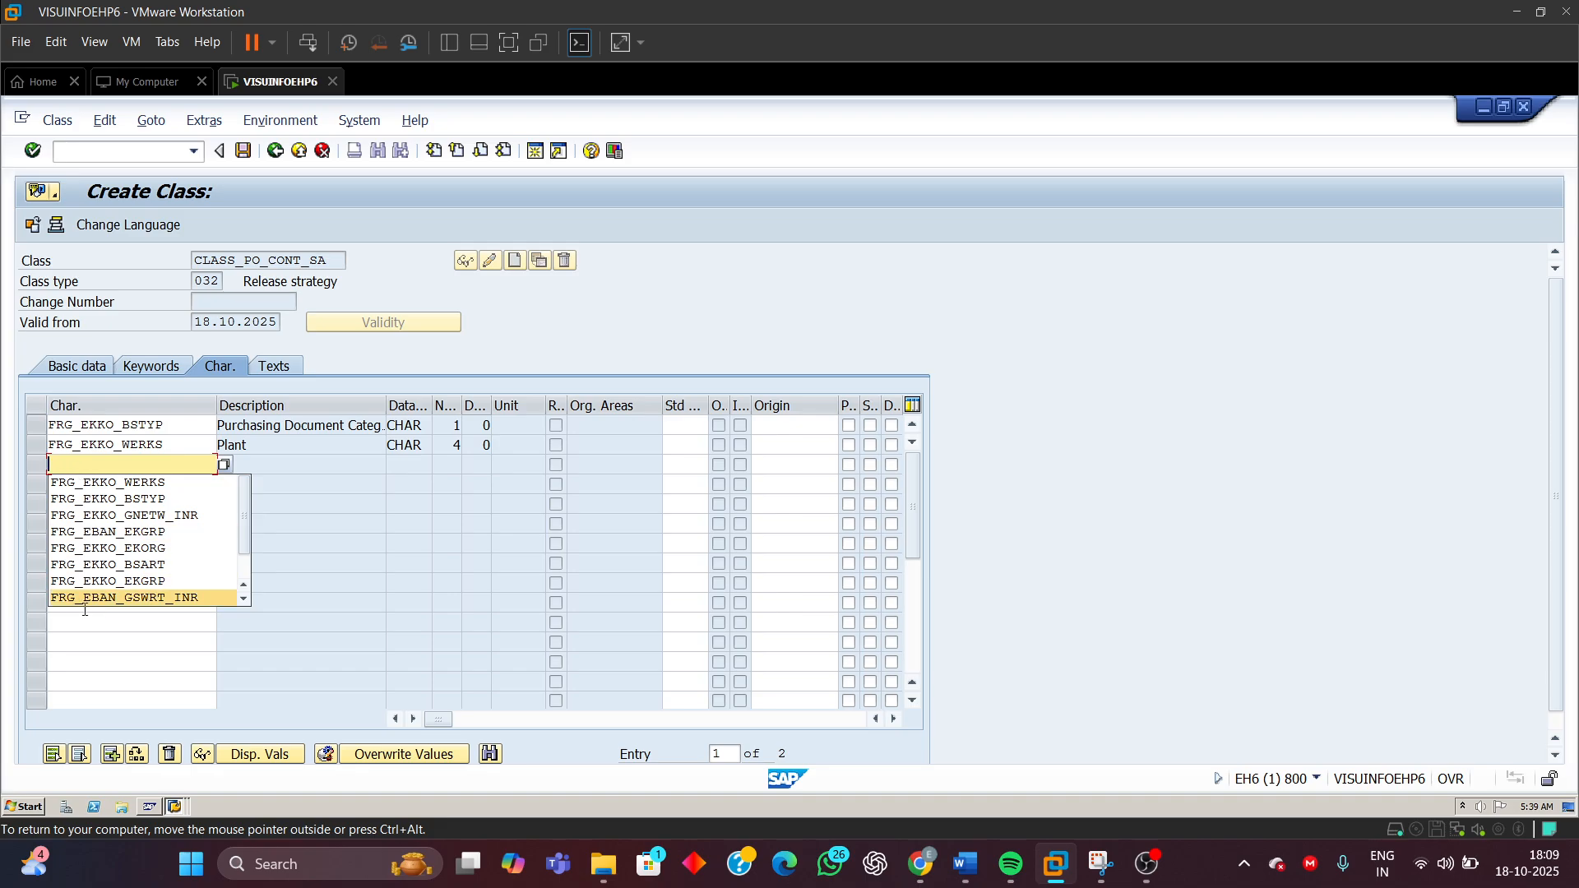
{"action": "left_click", "coordinate": [143, 548]}
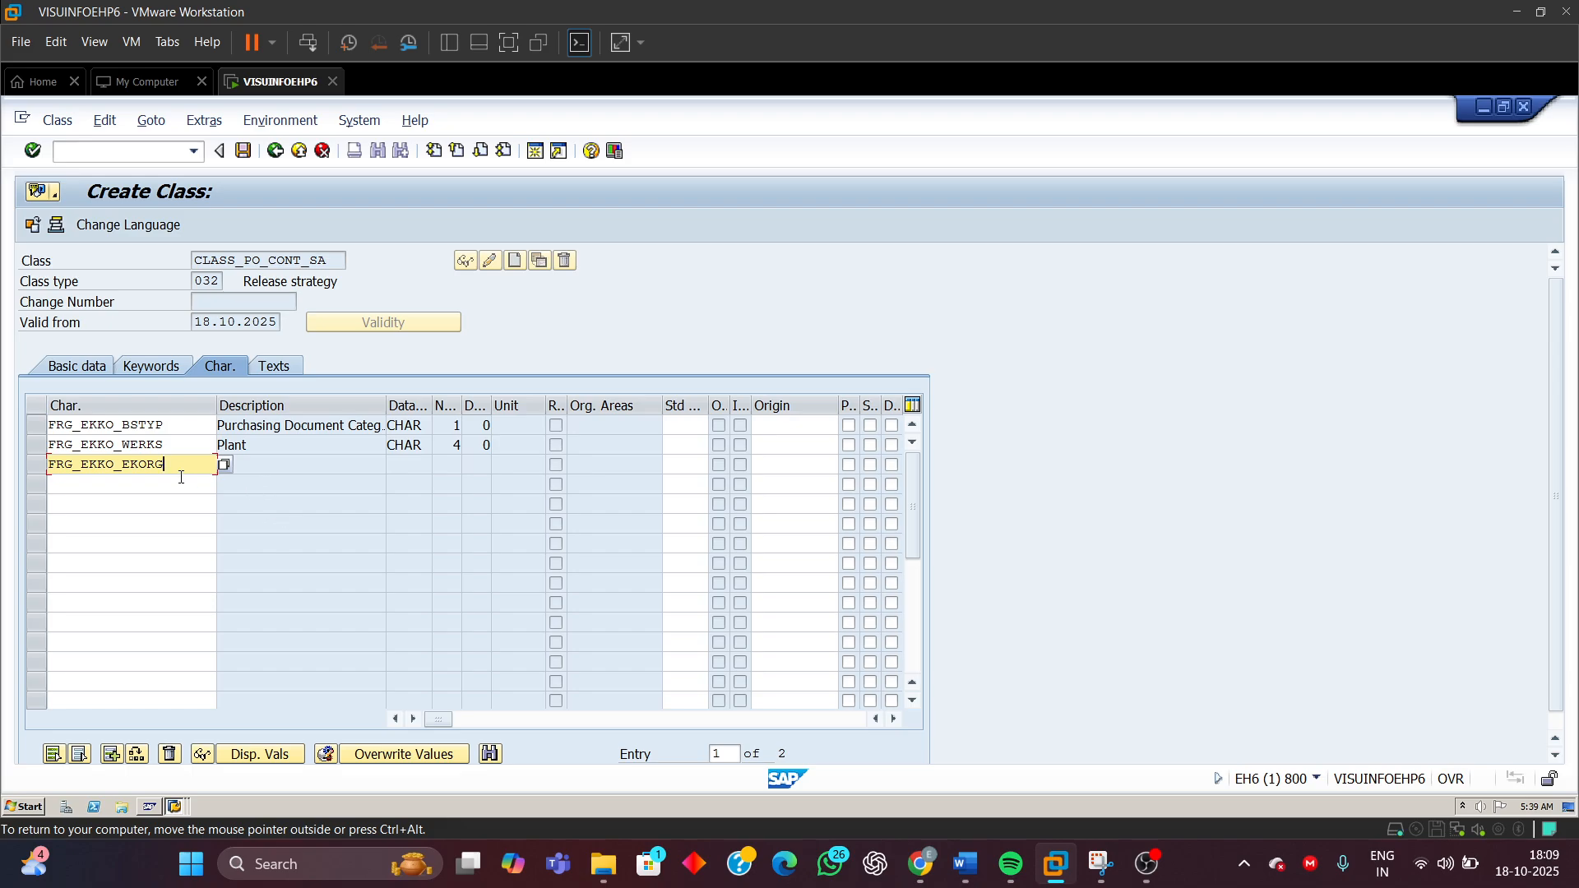
{"action": "left_click_drag", "start_coordinate": [169, 465], "coordinate": [2, 501]}
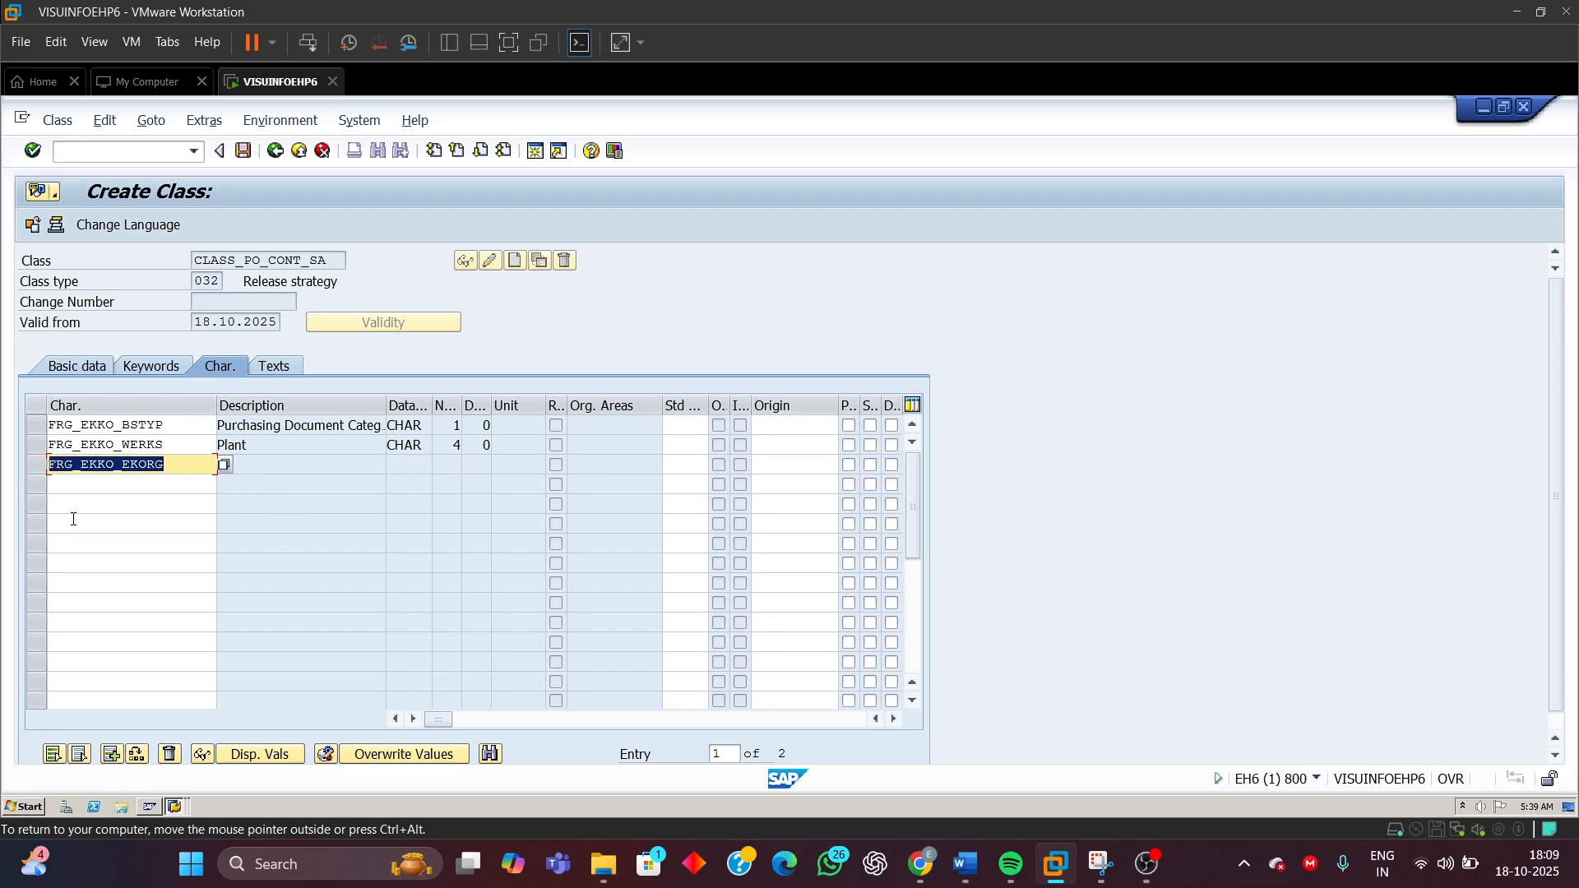
{"action": "key", "text": "Return"}
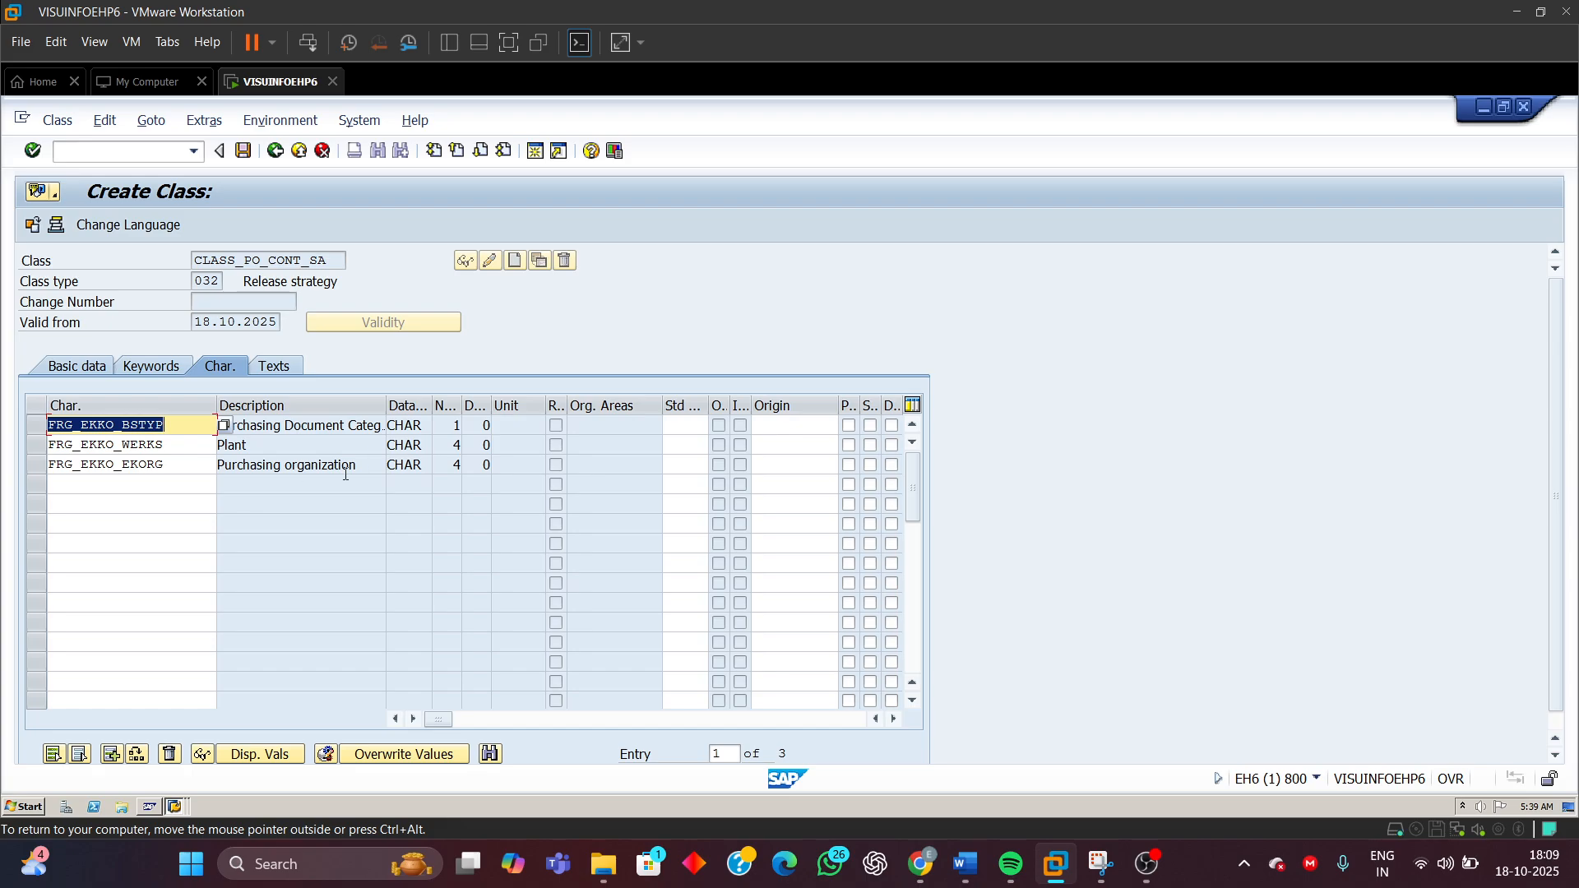
Add characteristic FRG_EBAN_EKGRP as the class's fourth characteristic
{"action": "left_click_drag", "start_coordinate": [411, 466], "coordinate": [351, 471]}
{"action": "left_click", "coordinate": [459, 467]}
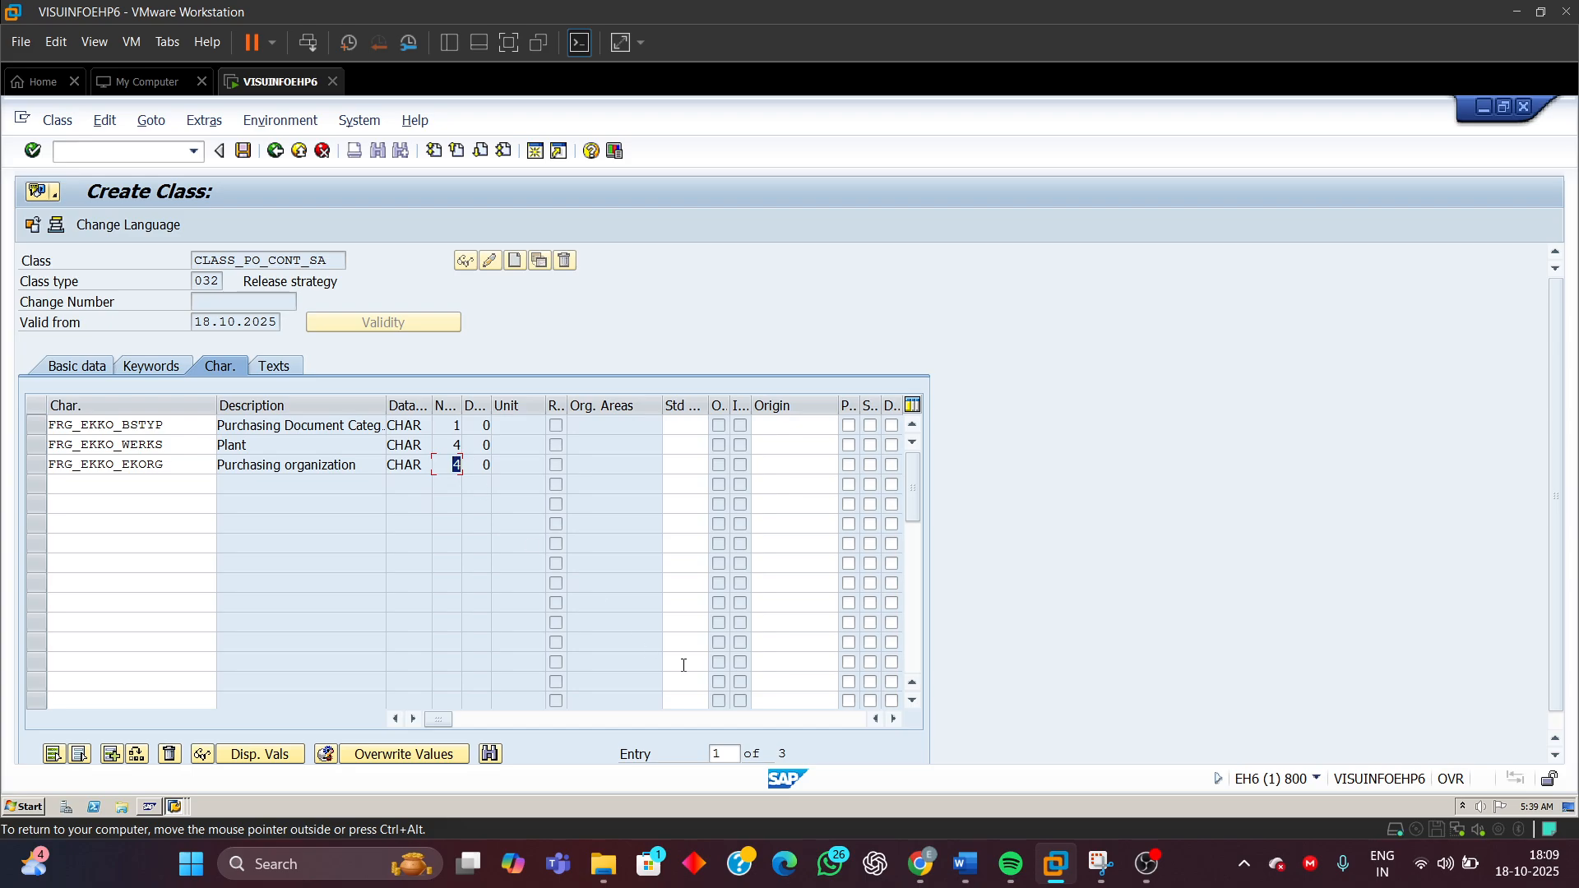
{"action": "left_click", "coordinate": [81, 484]}
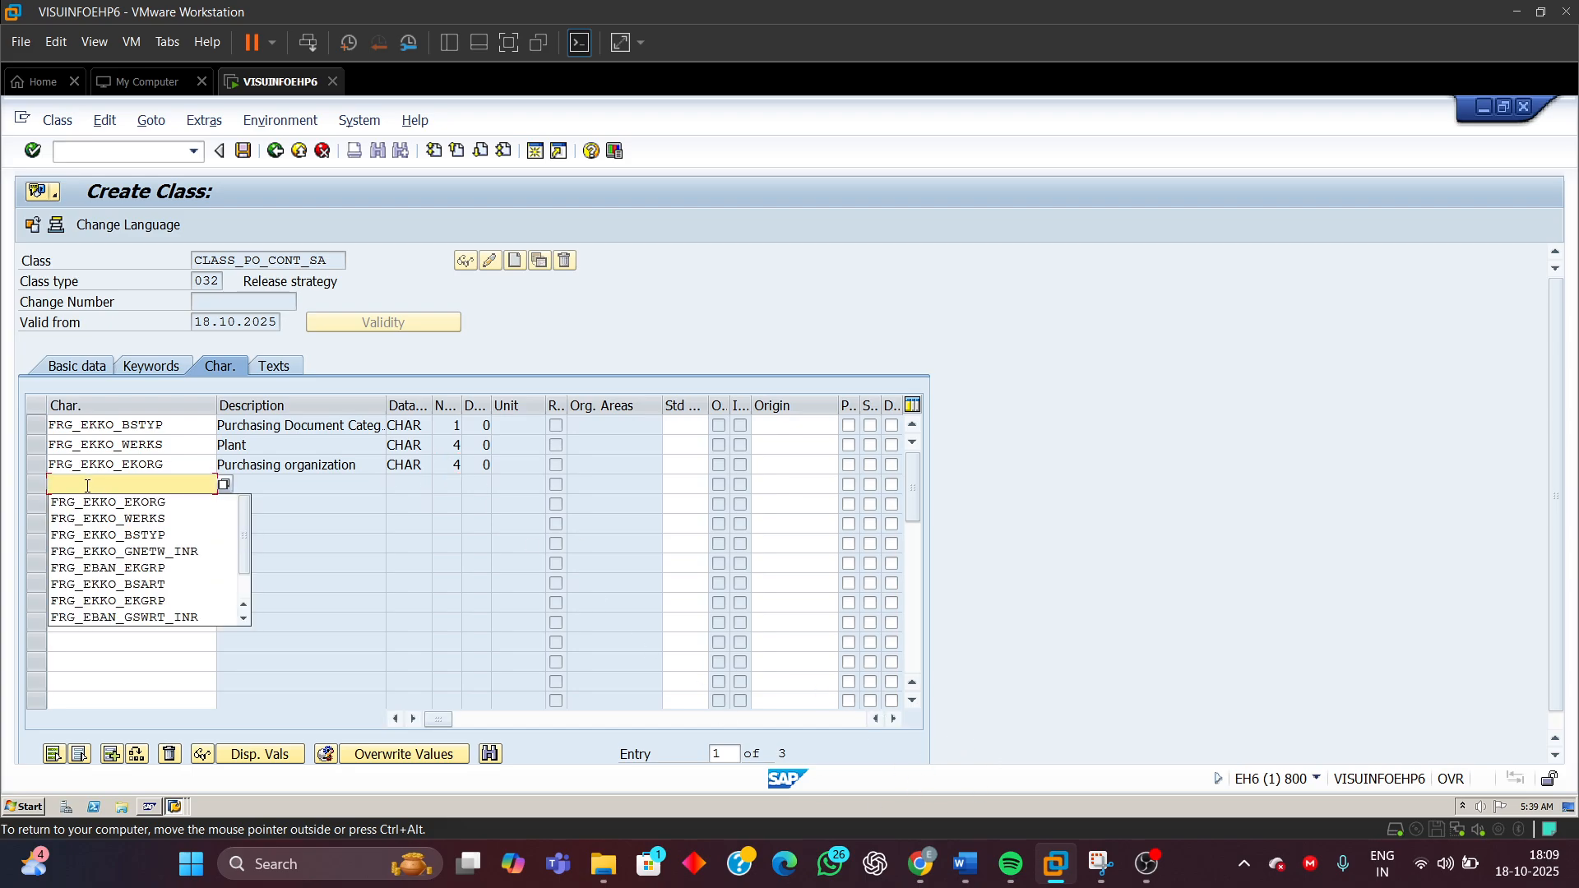
{"action": "left_click", "coordinate": [159, 570]}
{"action": "key", "text": "Return"}
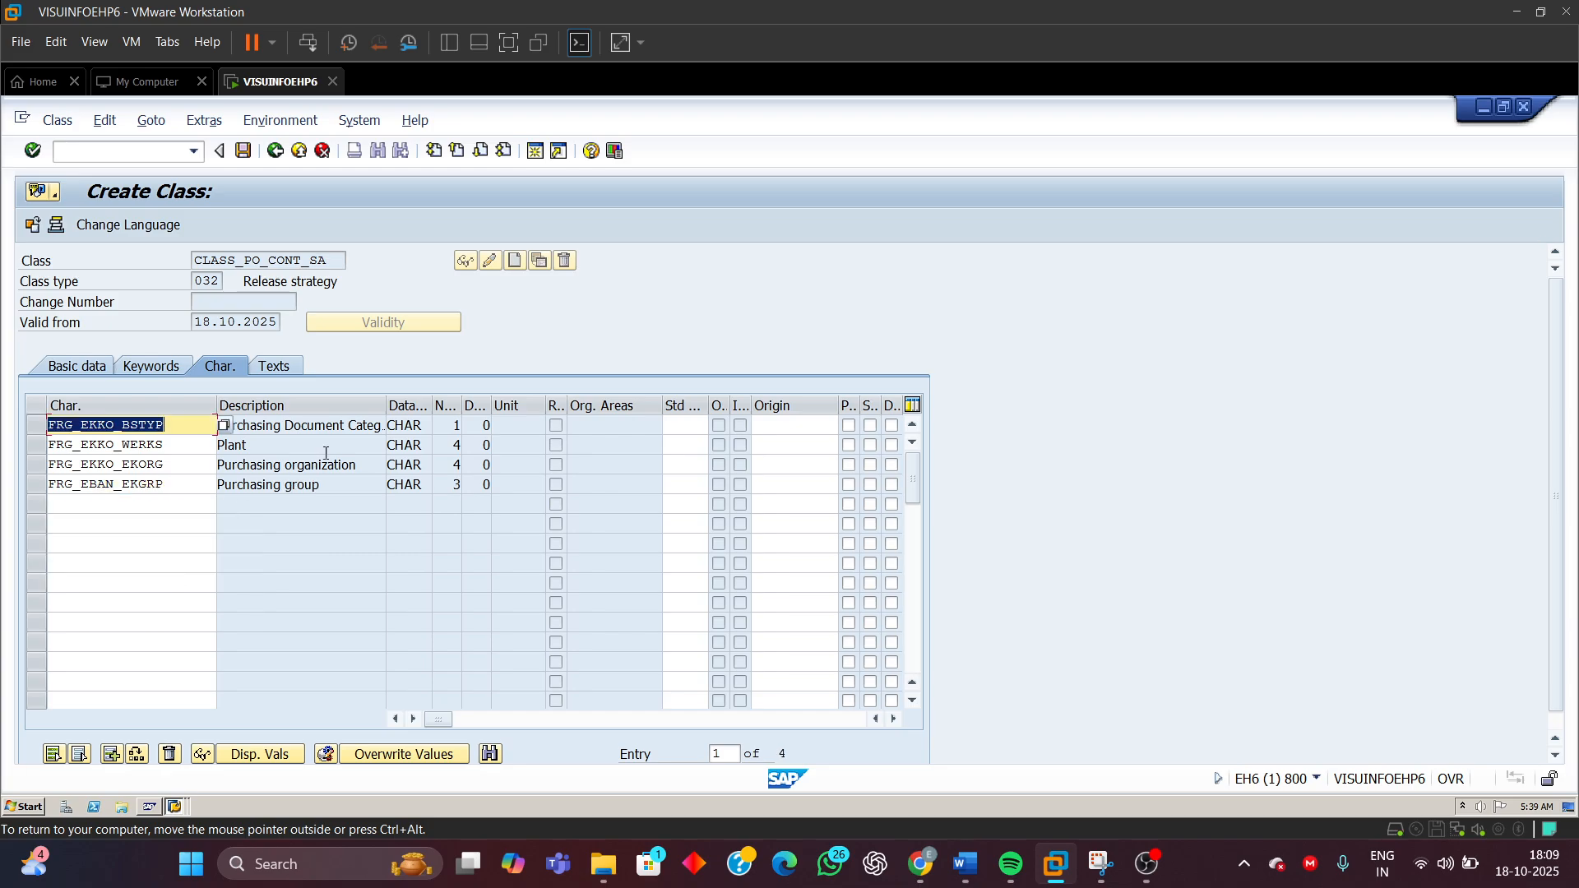
Add FRG_EKKO_GNETW_INR as the fifth characteristic and save the class CLASS_PO_CONT_SA
{"action": "left_click", "coordinate": [453, 485]}
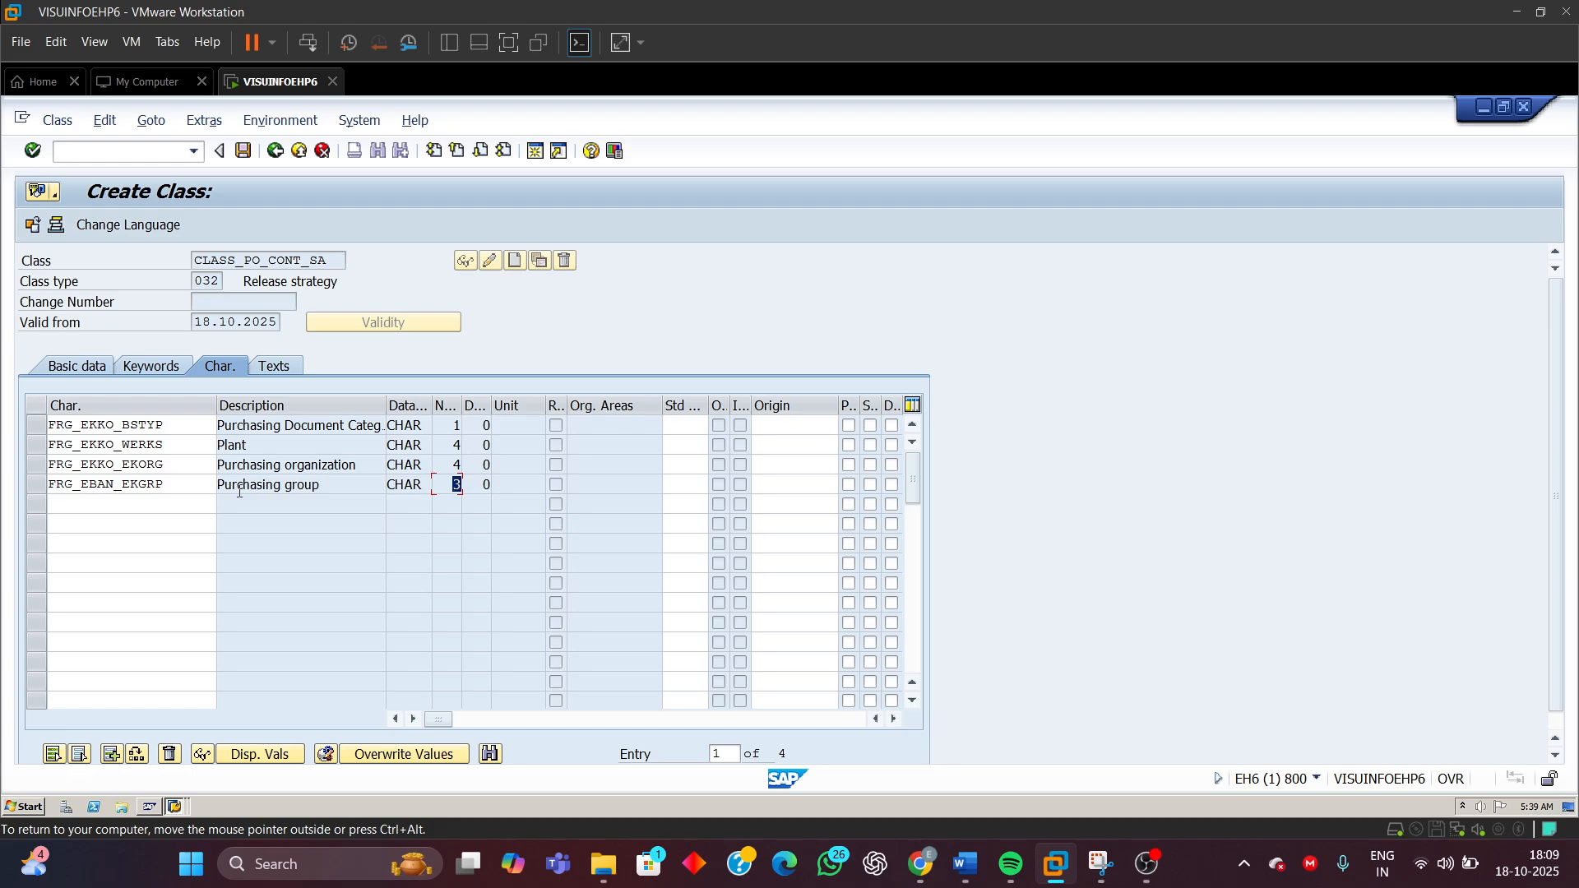
{"action": "left_click", "coordinate": [146, 503]}
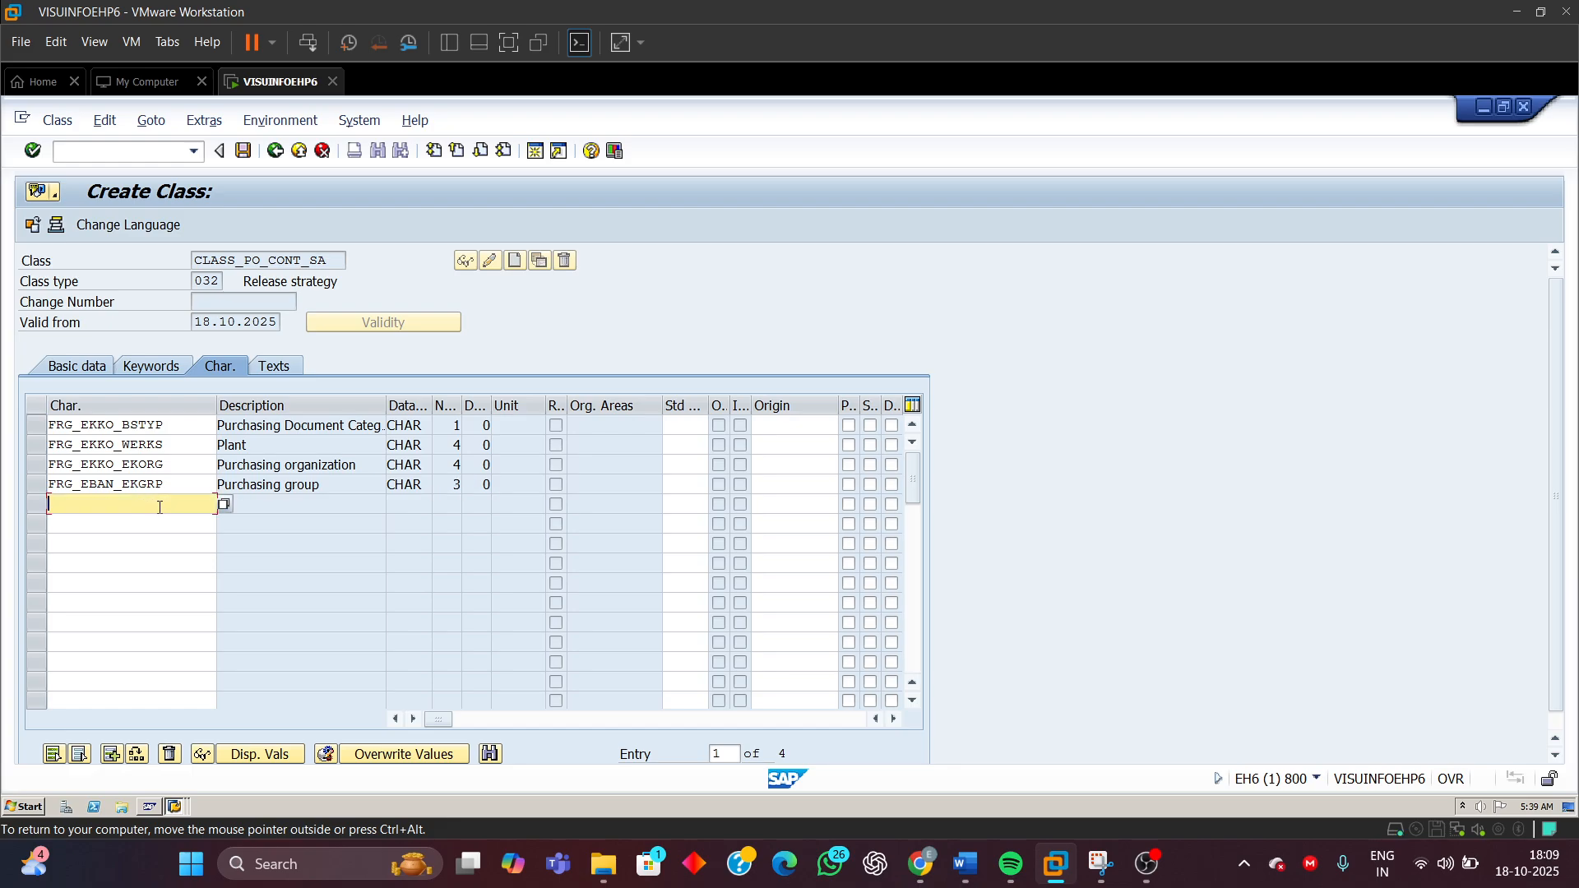
{"action": "key", "text": "BackSpace"}
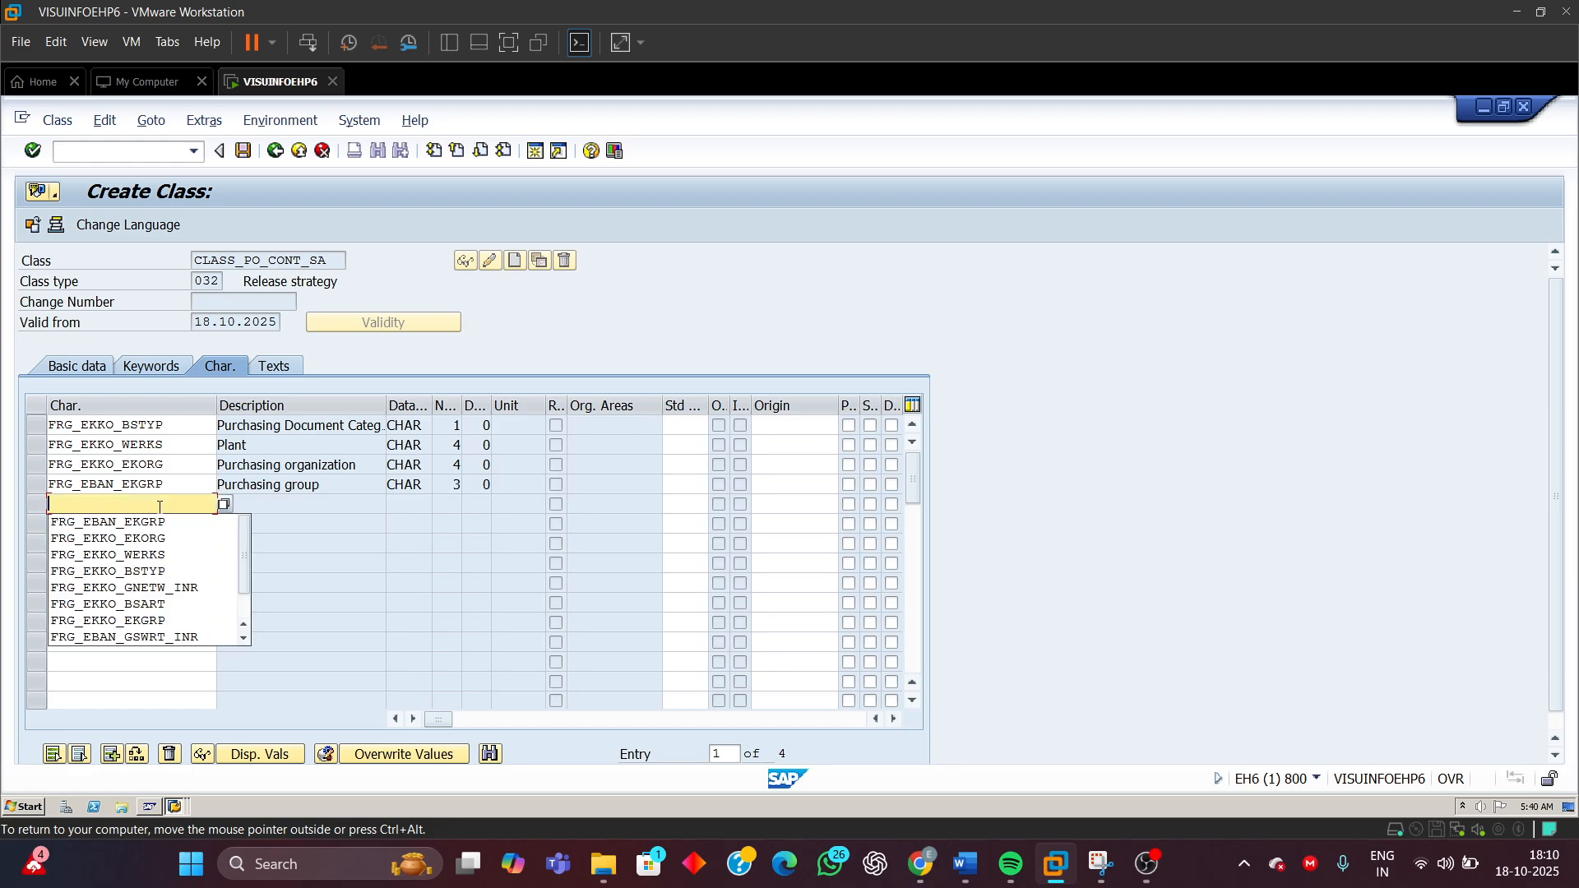
{"action": "left_click", "coordinate": [80, 589]}
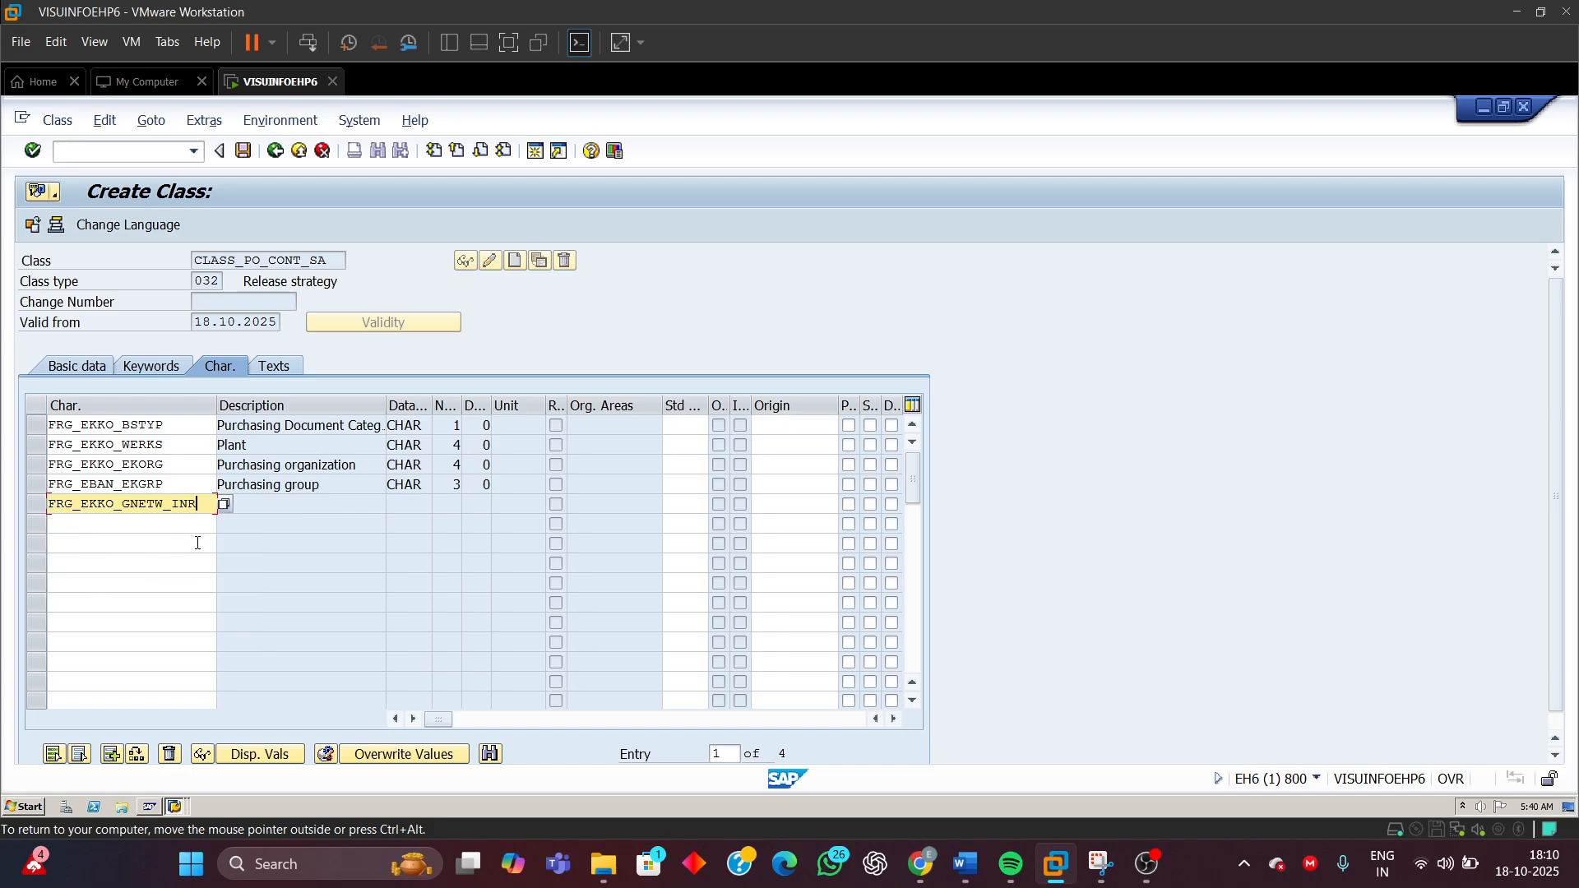
{"action": "key", "text": "Return"}
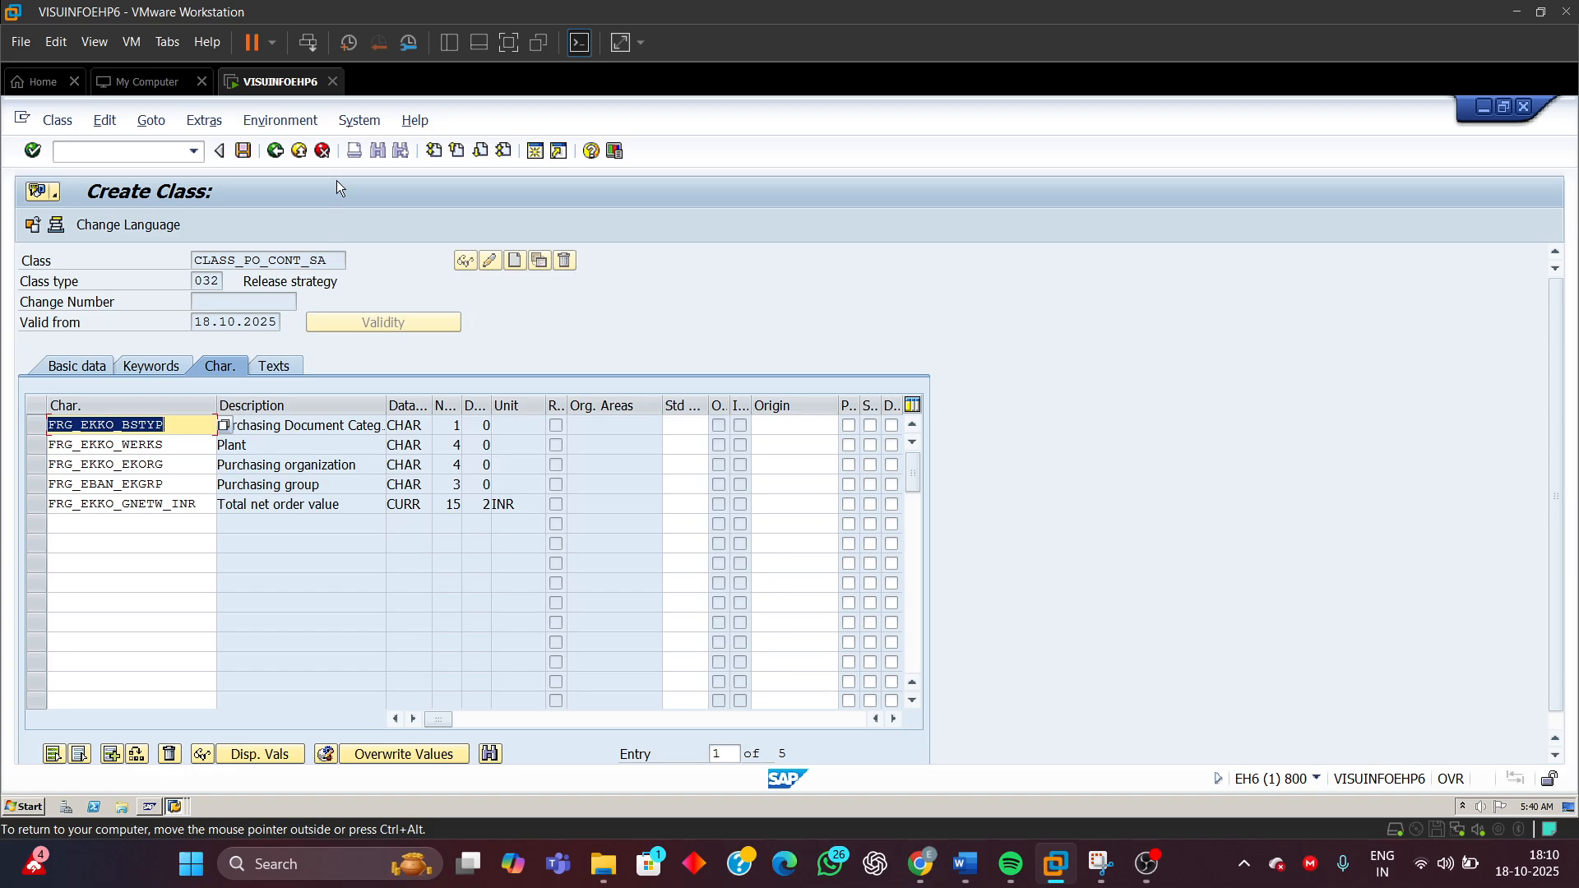
{"action": "left_click", "coordinate": [244, 151]}
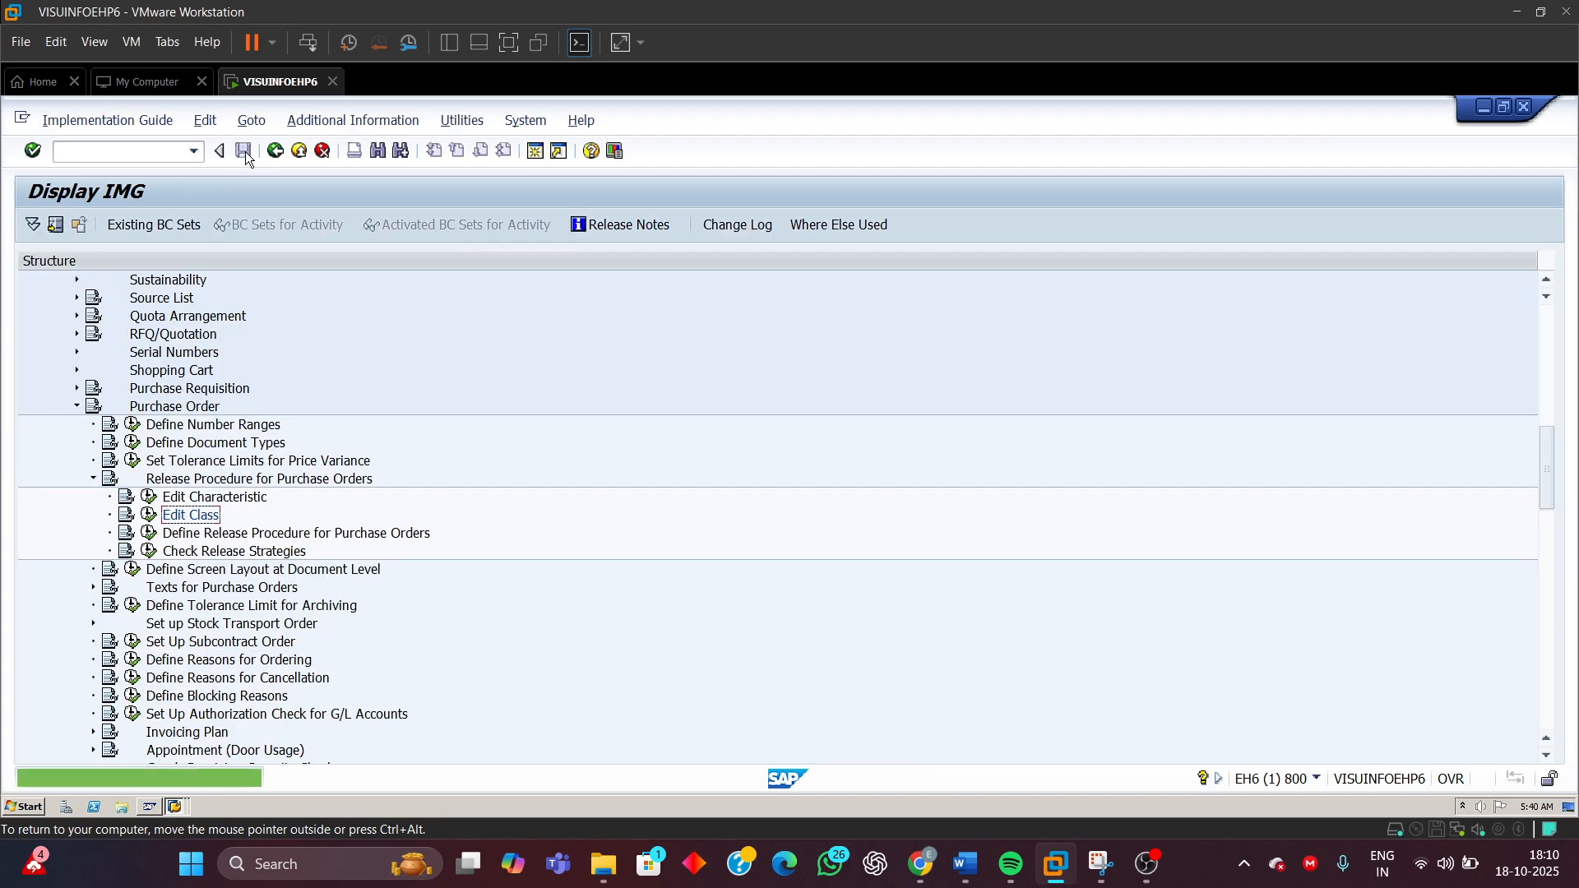
Switch to the document and highlight the heading 'Step 3) Create Release strategy for purchase order'
{"action": "mouse_move", "coordinate": [964, 864]}
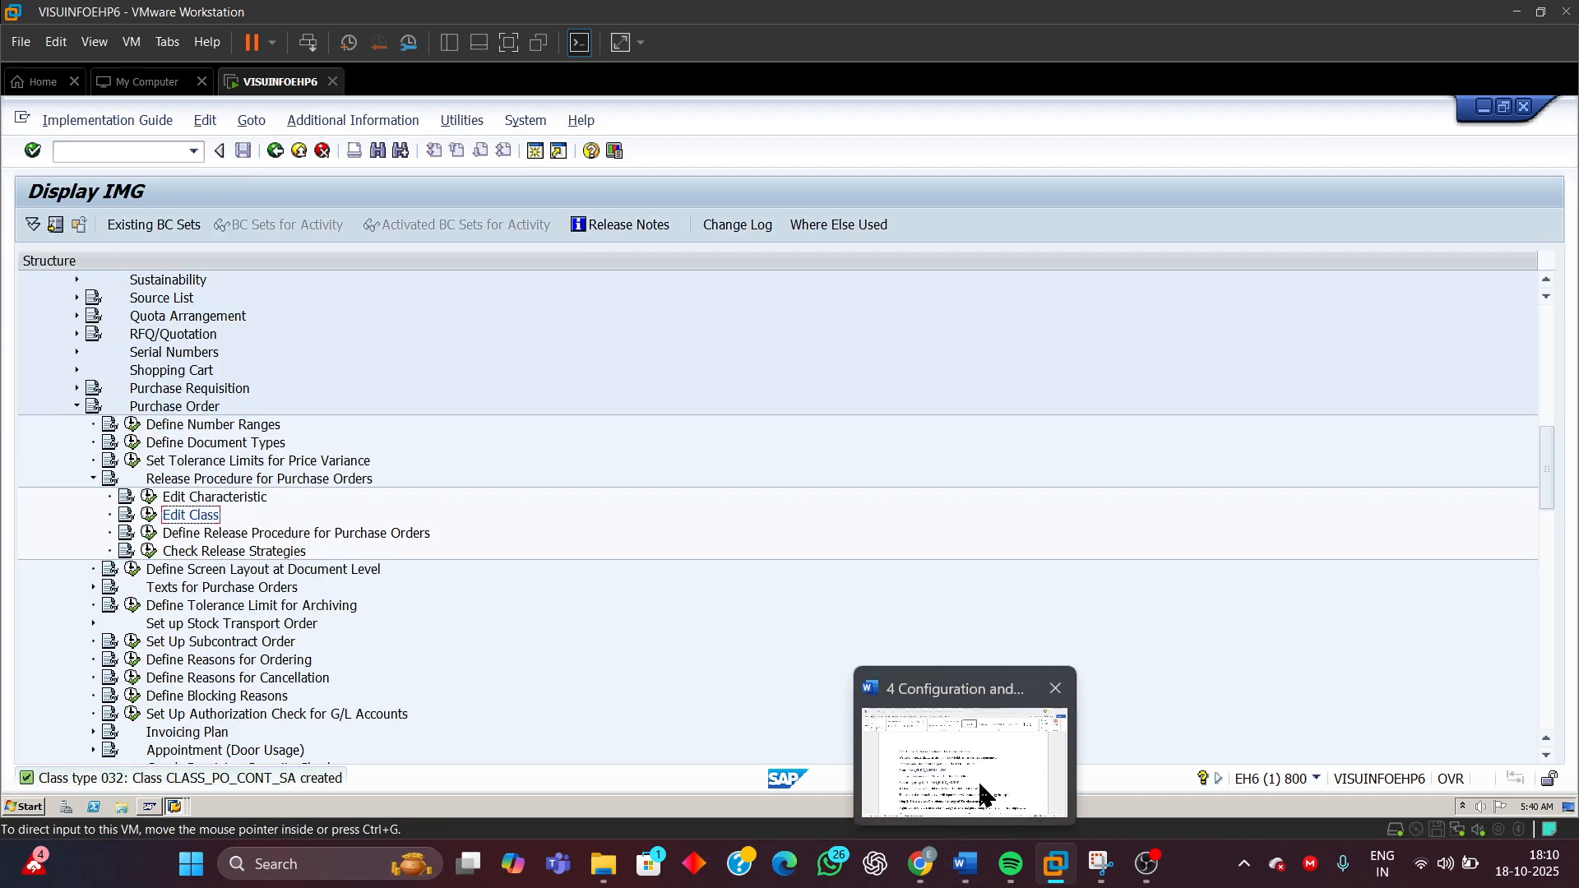
{"action": "left_click", "coordinate": [984, 795]}
{"action": "scroll", "coordinate": [600, 576], "scroll_direction": "down", "scroll_amount": 5}
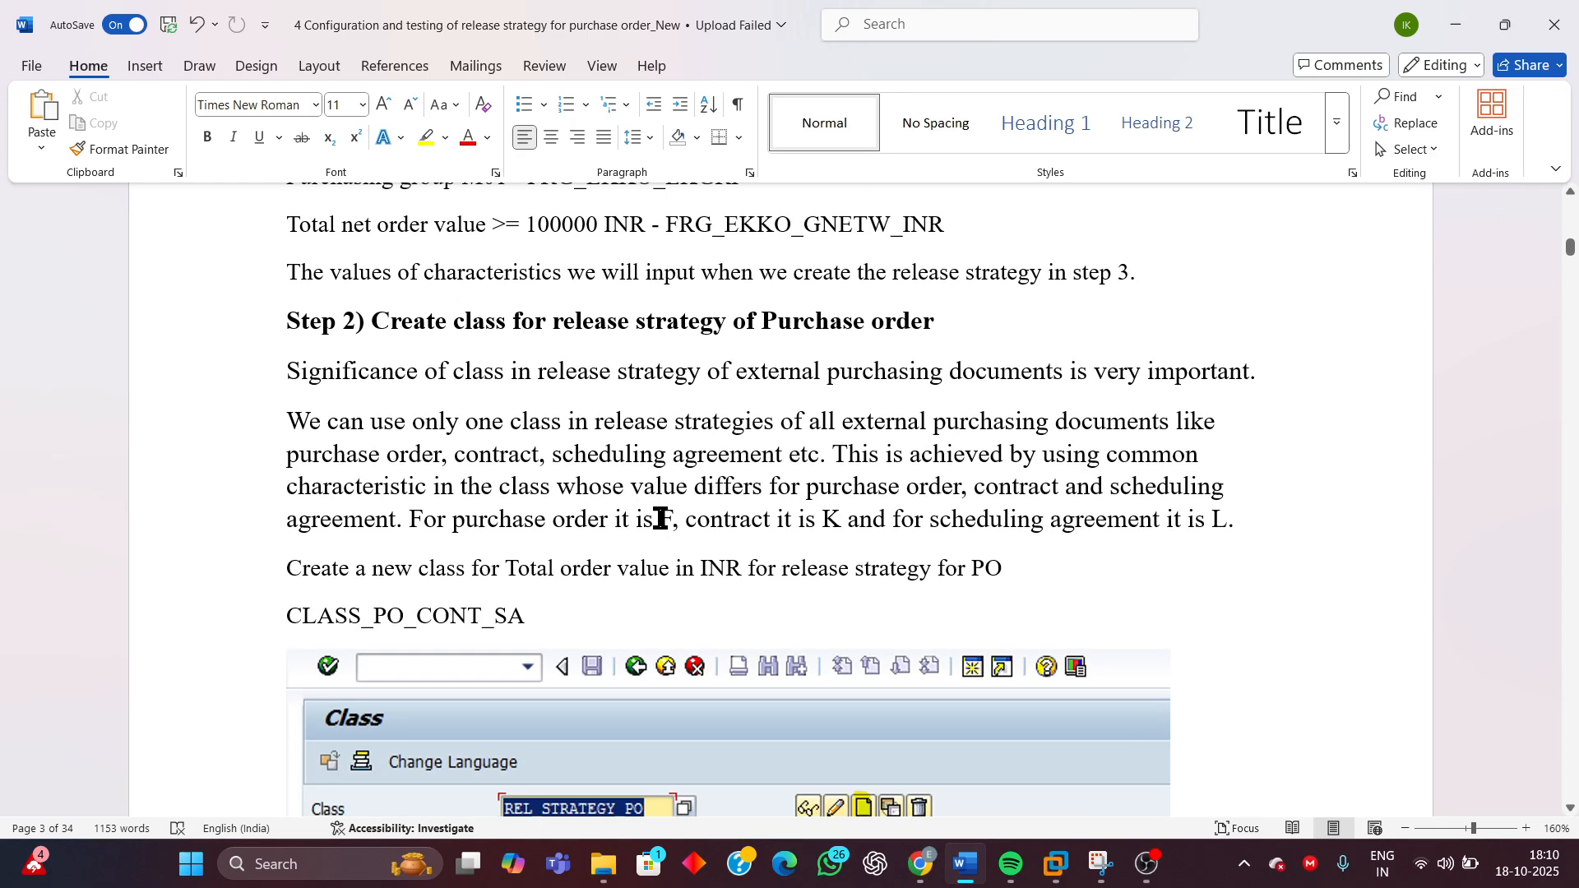
{"action": "scroll", "coordinate": [753, 551], "scroll_direction": "down", "scroll_amount": 10}
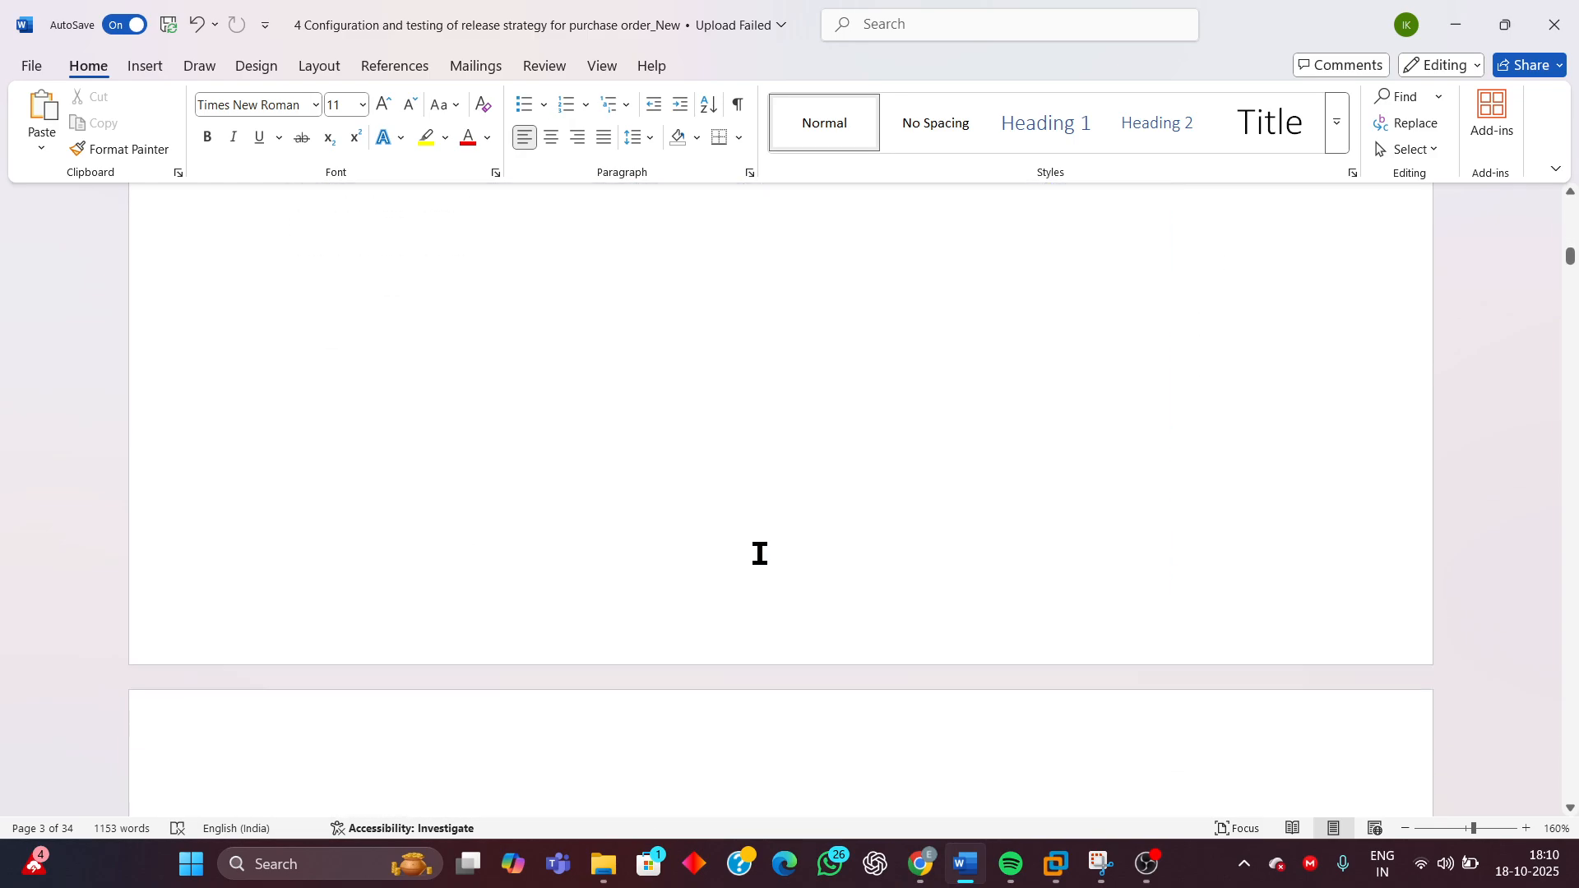
{"action": "scroll", "coordinate": [760, 554], "scroll_direction": "up", "scroll_amount": 15}
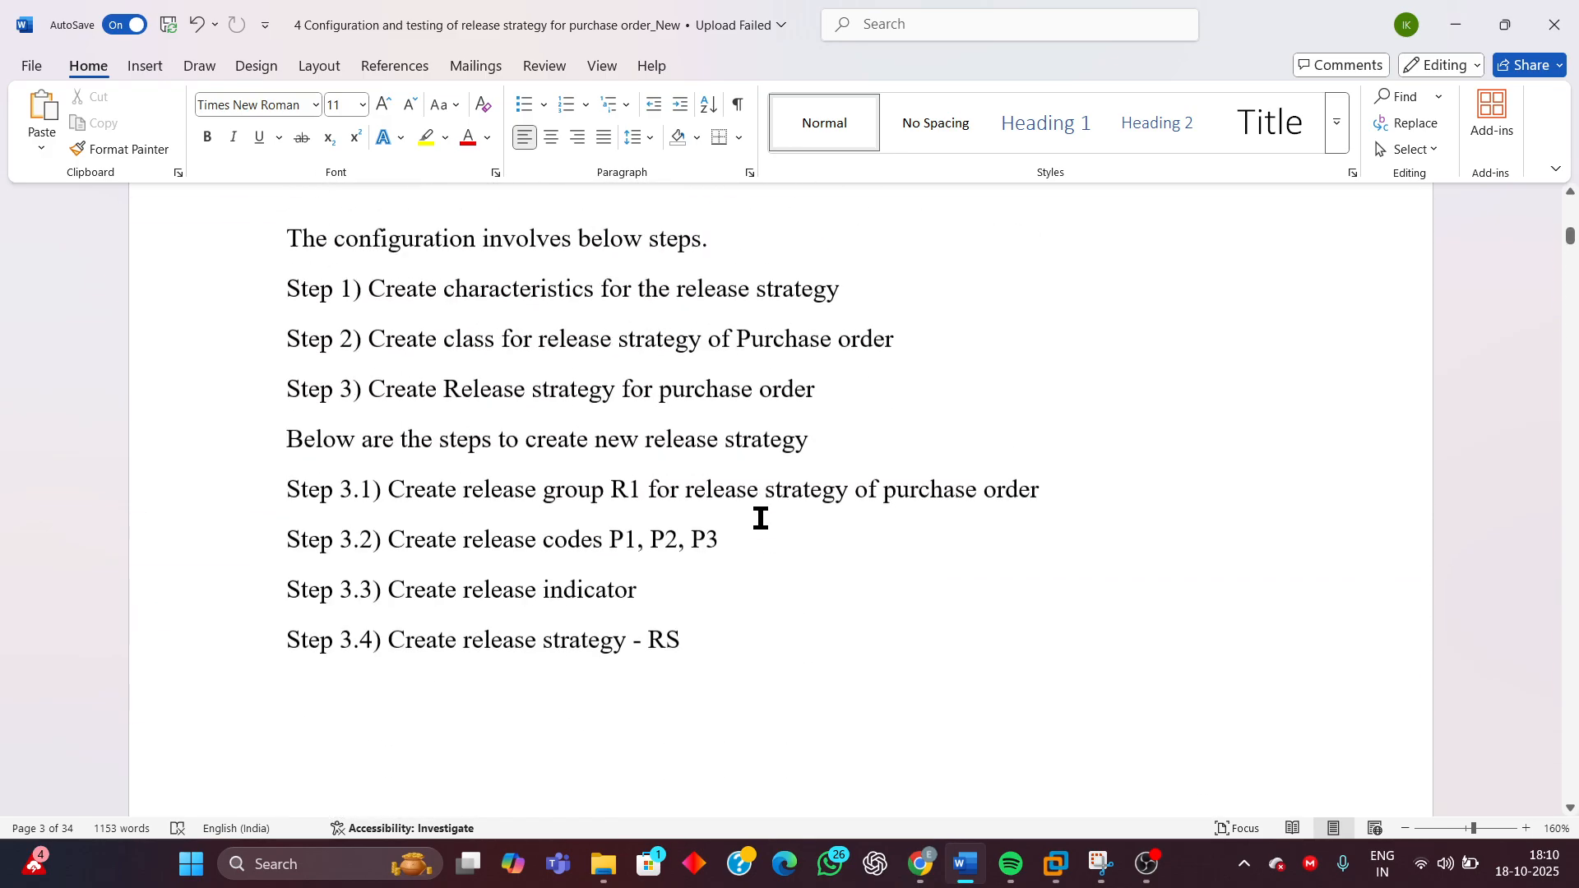
{"action": "scroll", "coordinate": [761, 519], "scroll_direction": "up", "scroll_amount": 1}
{"action": "left_click_drag", "start_coordinate": [288, 440], "coordinate": [836, 444]}
{"action": "mouse_move", "coordinate": [1050, 879]}
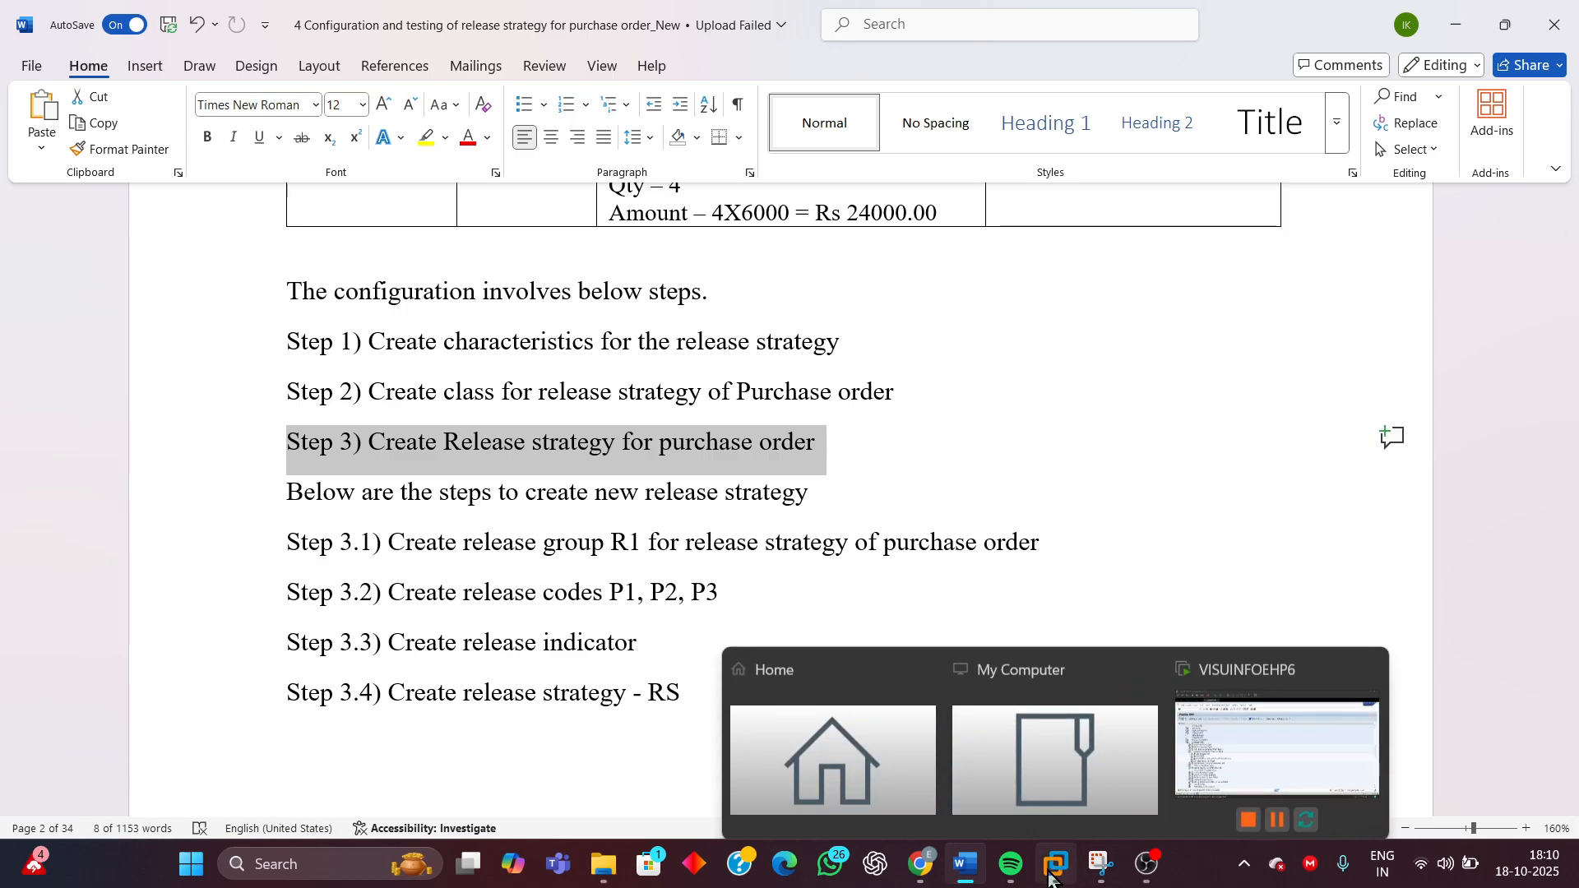
Return to SAP and run the Define Release Procedure for Purchase Orders activity
{"action": "left_click", "coordinate": [1216, 725]}
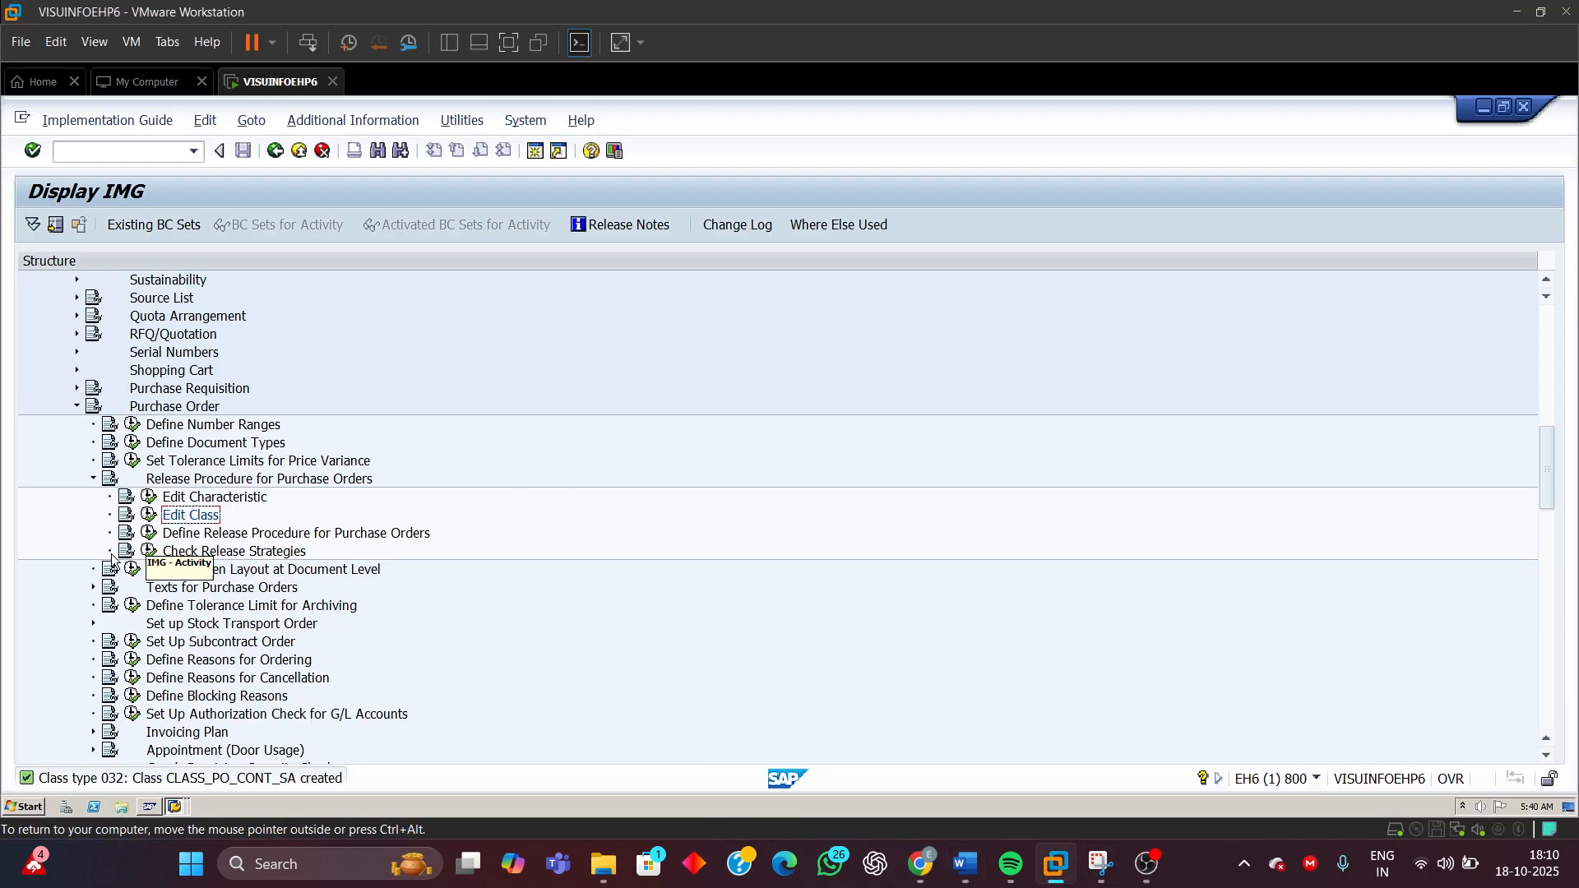
{"action": "left_click", "coordinate": [224, 535]}
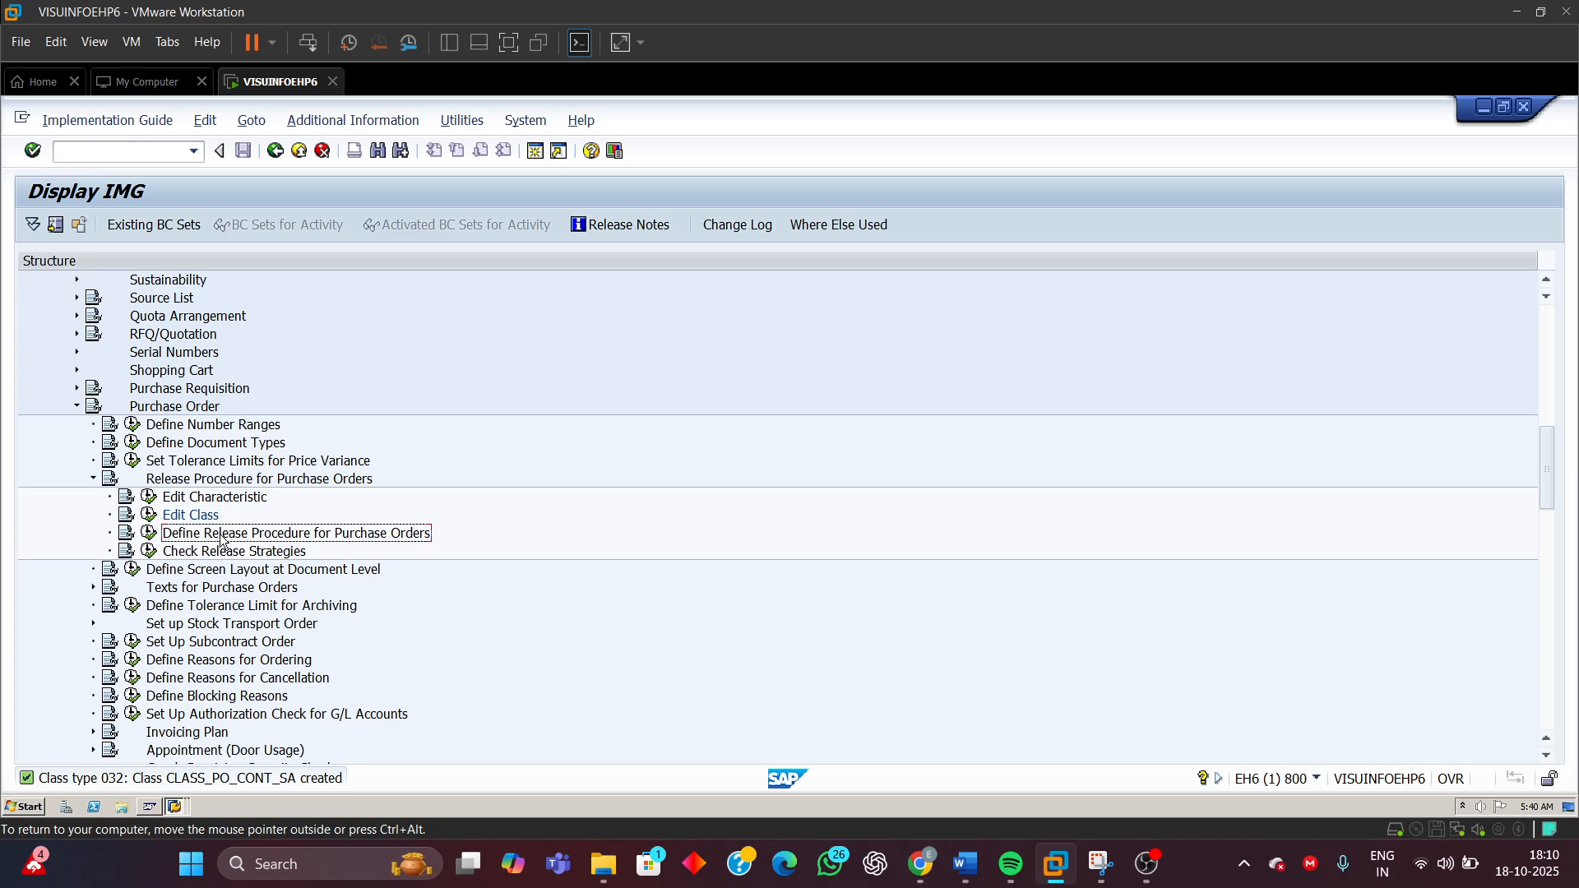
{"action": "left_click", "coordinate": [148, 533]}
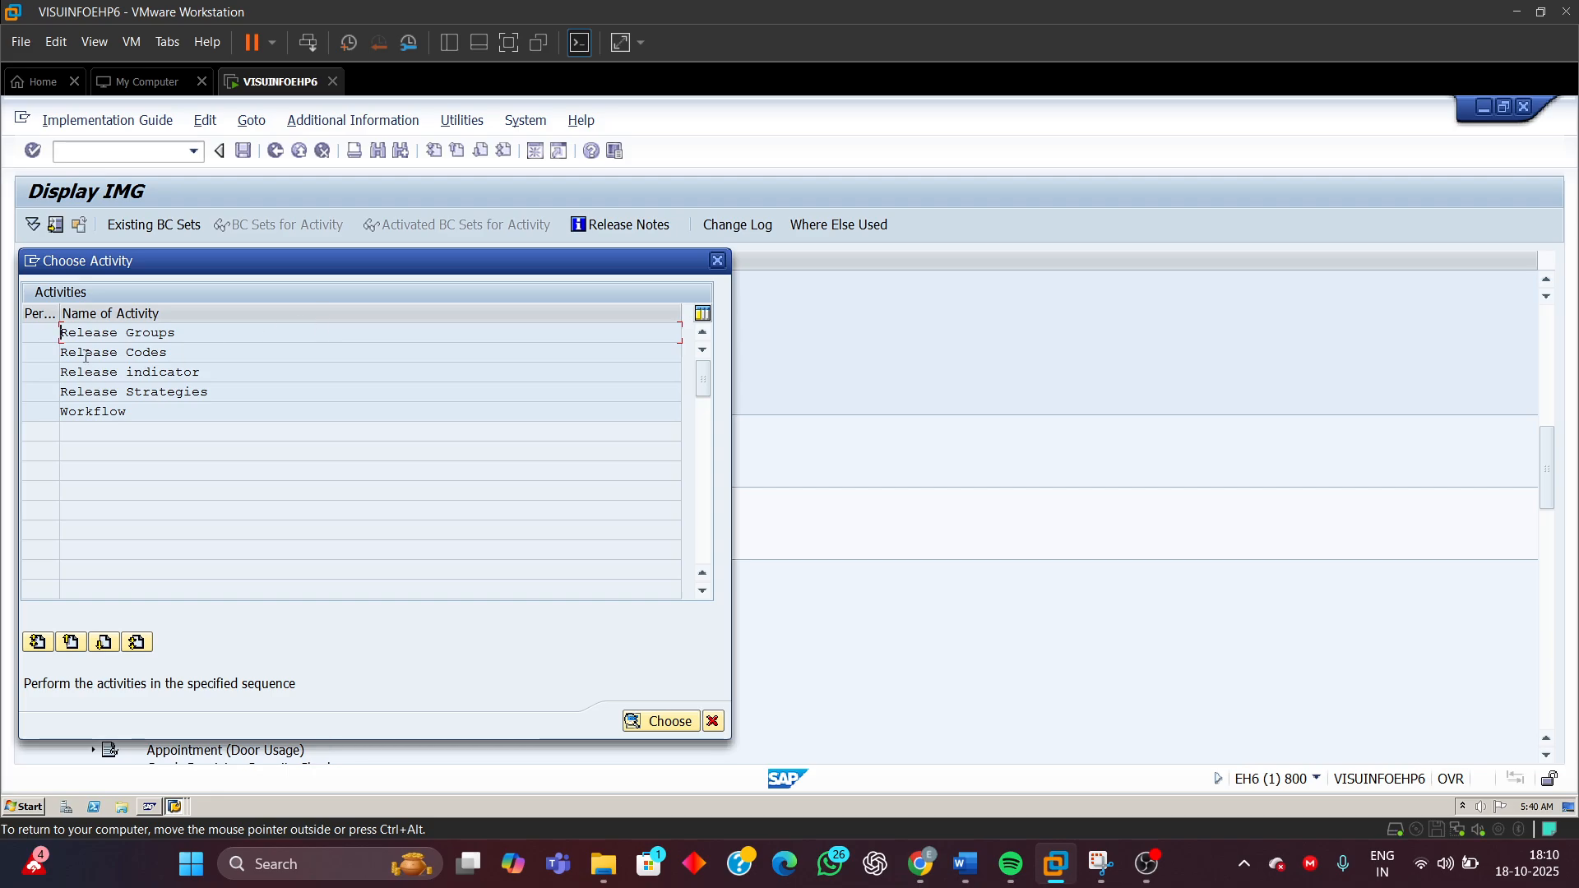
{"action": "left_click_drag", "start_coordinate": [244, 260], "coordinate": [500, 285]}
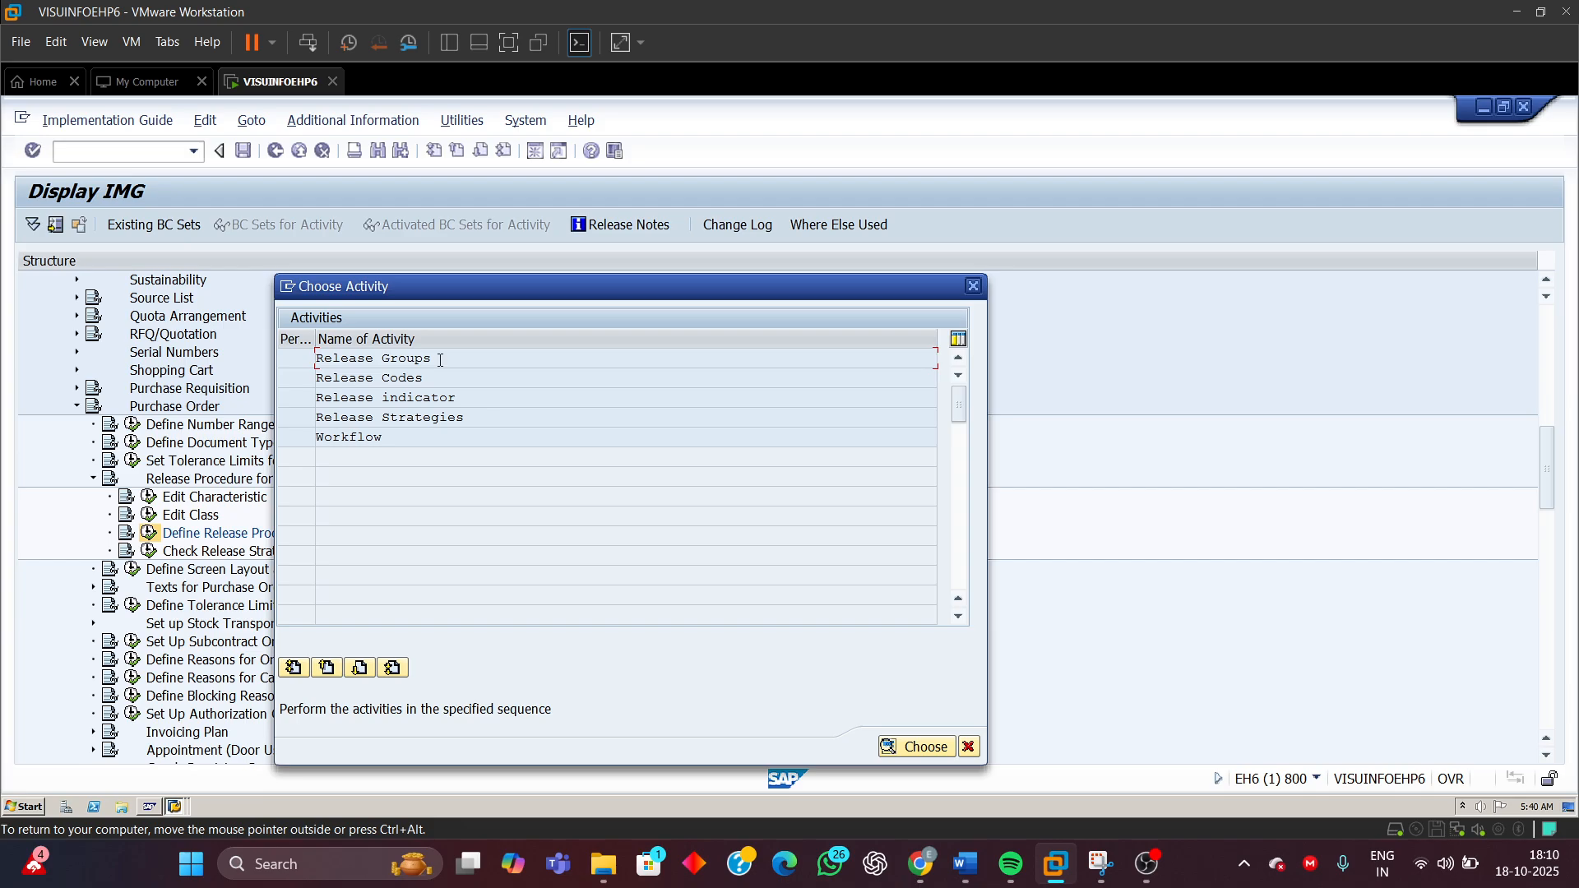
Open the Release Groups activity and start a new release group entry
{"action": "left_click", "coordinate": [441, 359]}
{"action": "left_click", "coordinate": [423, 377]}
{"action": "left_click", "coordinate": [467, 399]}
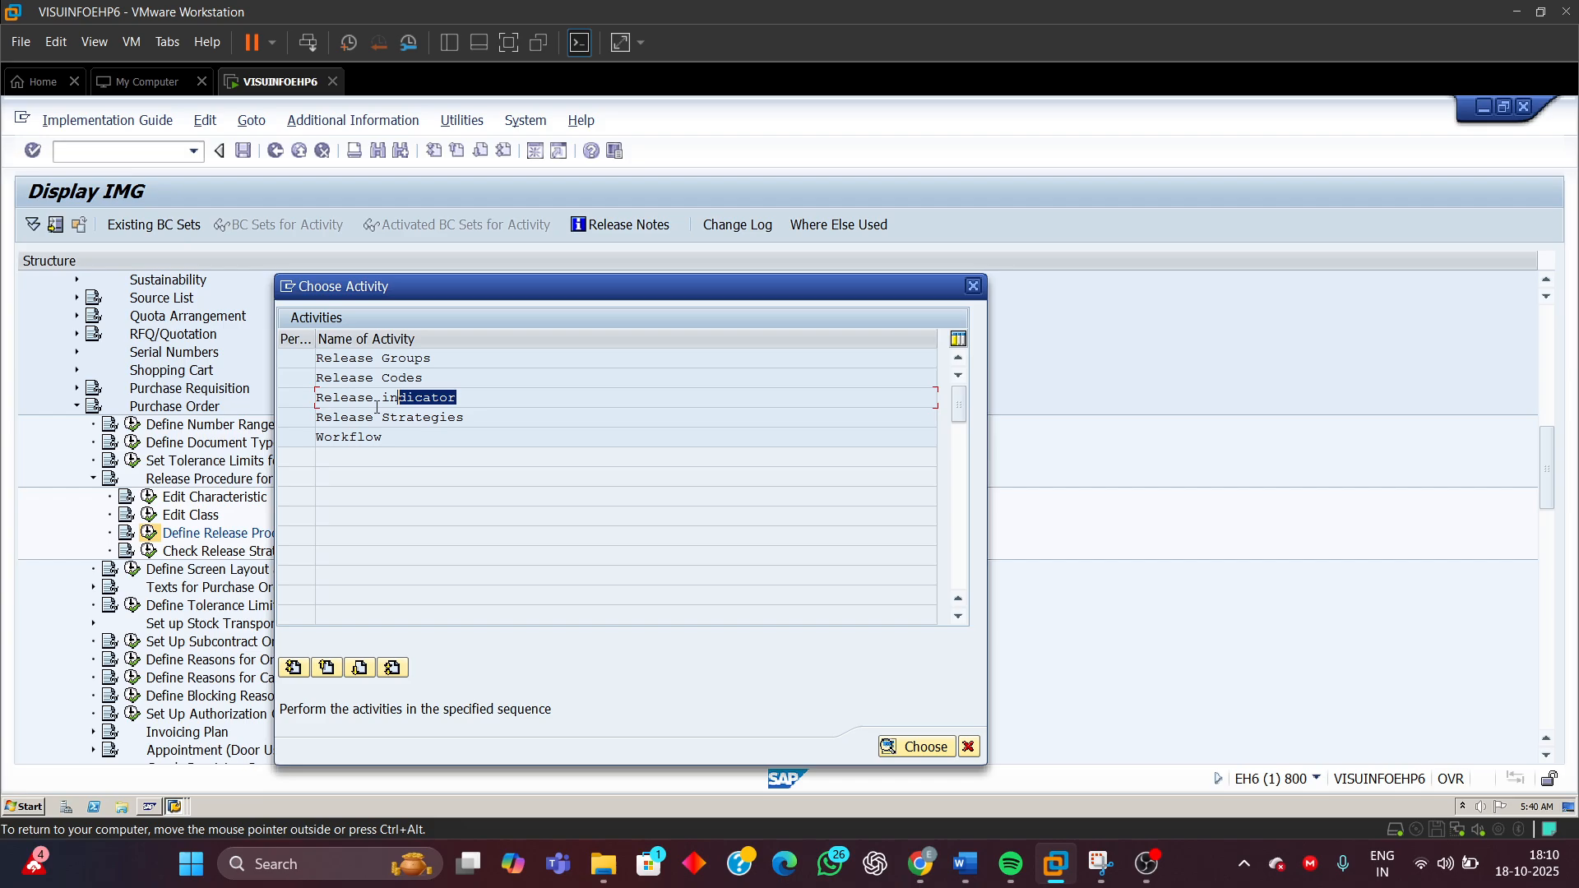
{"action": "left_click", "coordinate": [468, 418]}
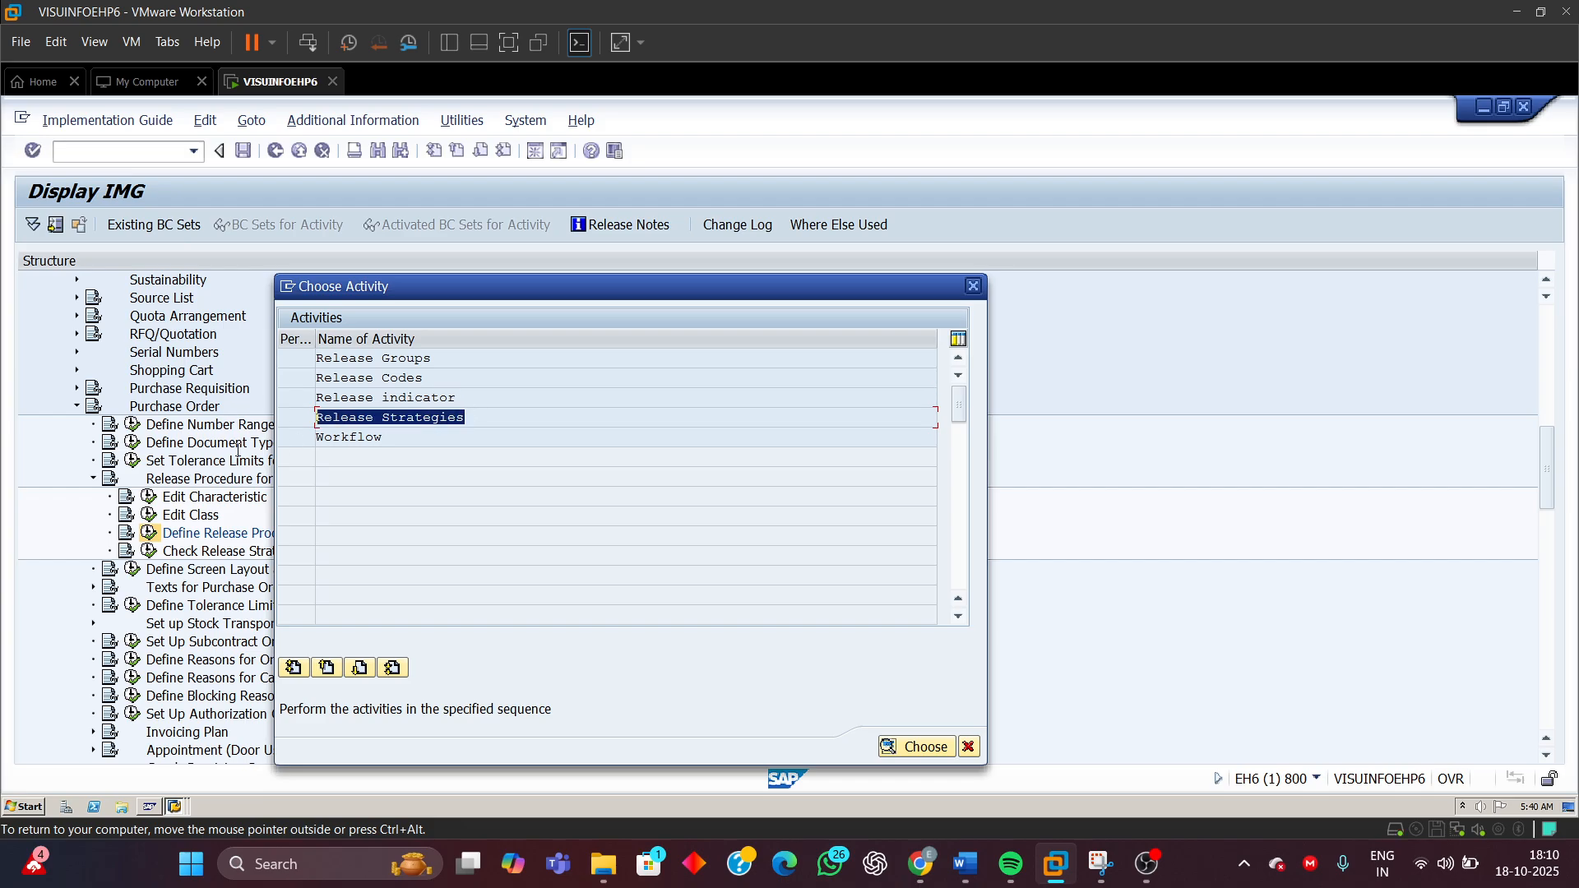
{"action": "left_click", "coordinate": [393, 438]}
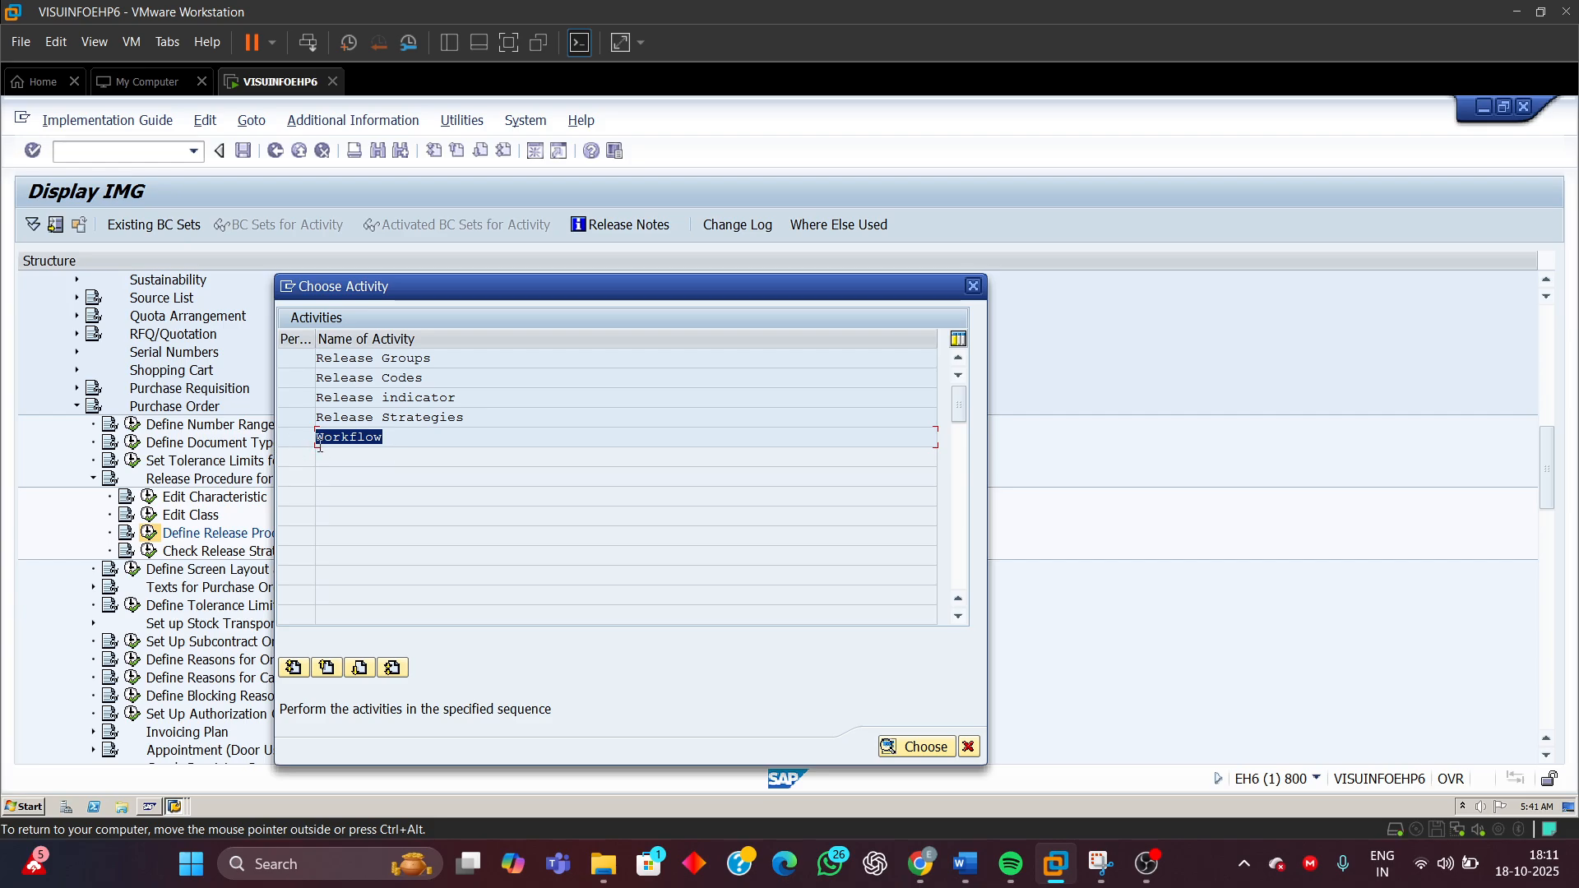
{"action": "left_click", "coordinate": [391, 359]}
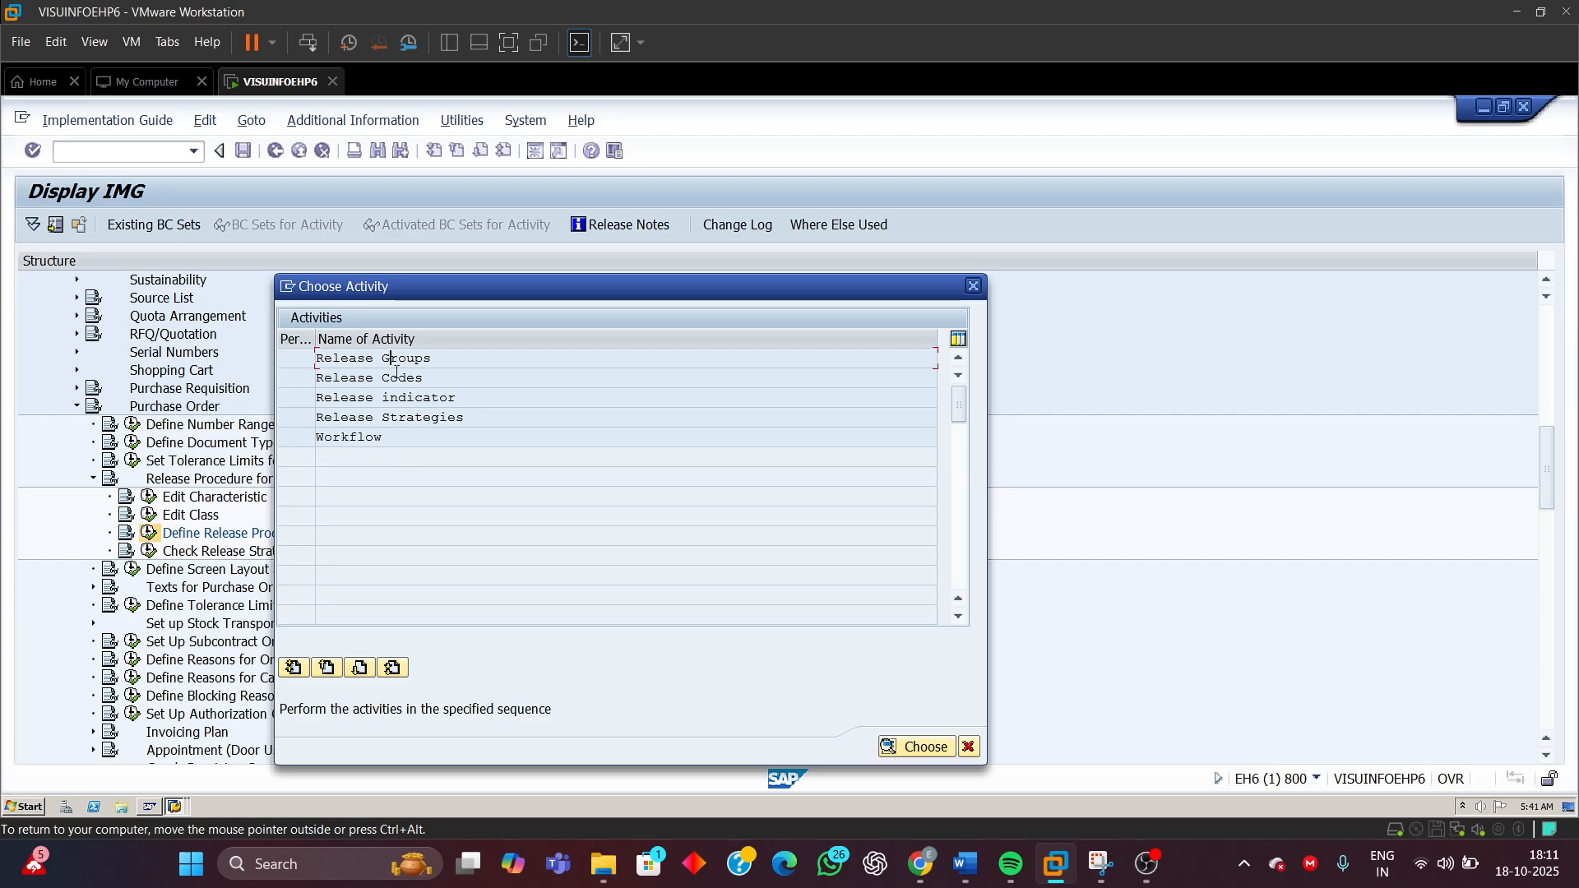
{"action": "double_click", "coordinate": [352, 357]}
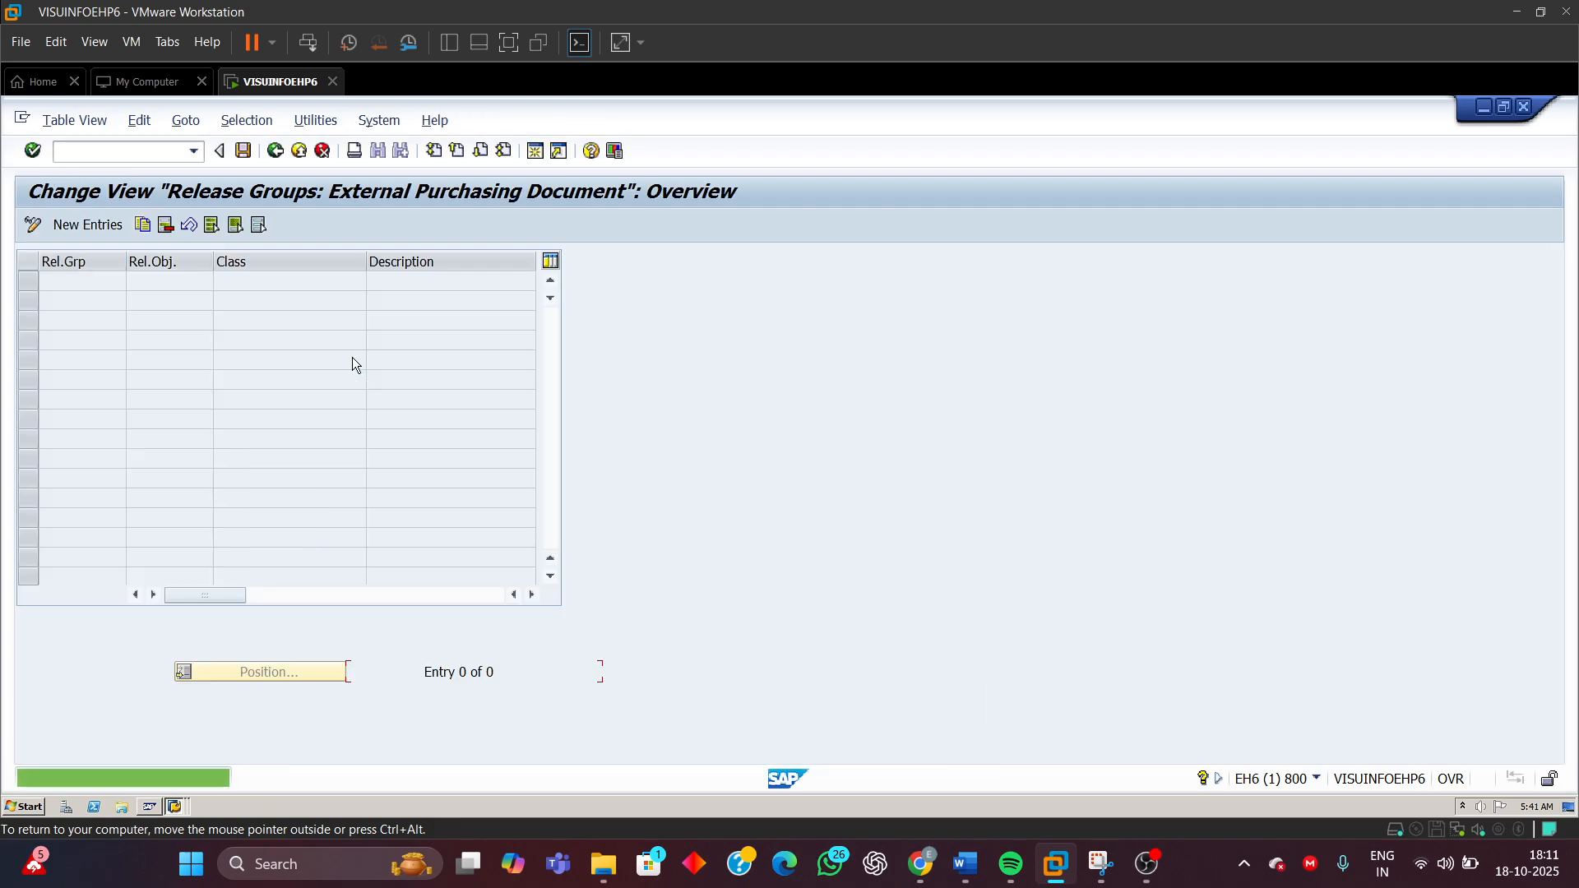
{"action": "left_click", "coordinate": [106, 226]}
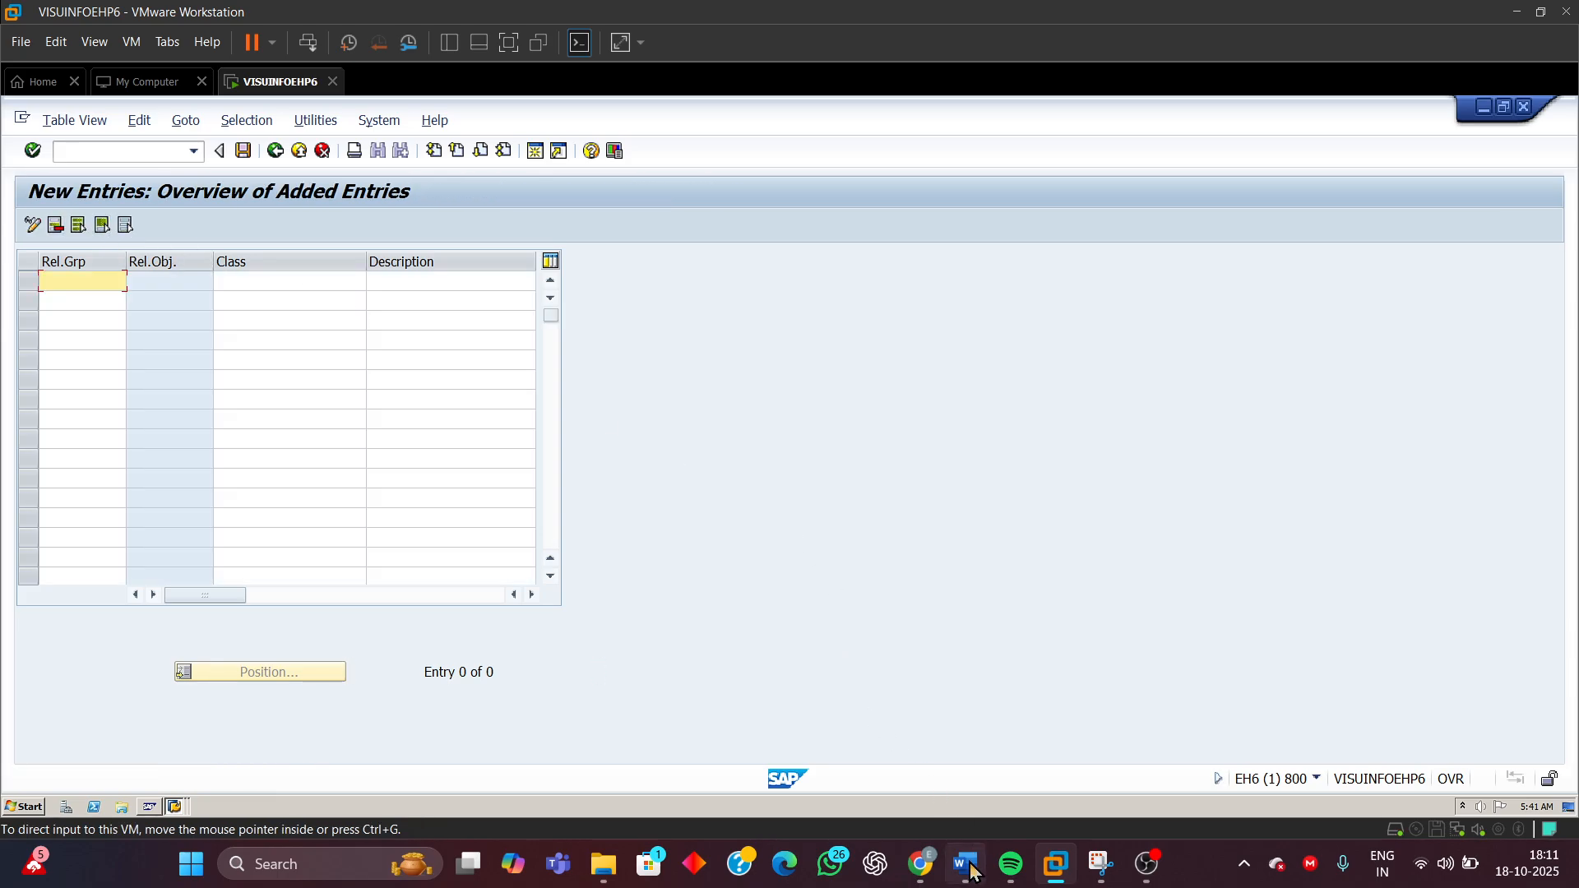
Switch to the document and review the configuration summary table, highlighting the release indicators, strategy RS and release group M1
{"action": "mouse_move", "coordinate": [971, 870]}
{"action": "left_click", "coordinate": [966, 772]}
{"action": "scroll", "coordinate": [916, 535], "scroll_direction": "up", "scroll_amount": 4}
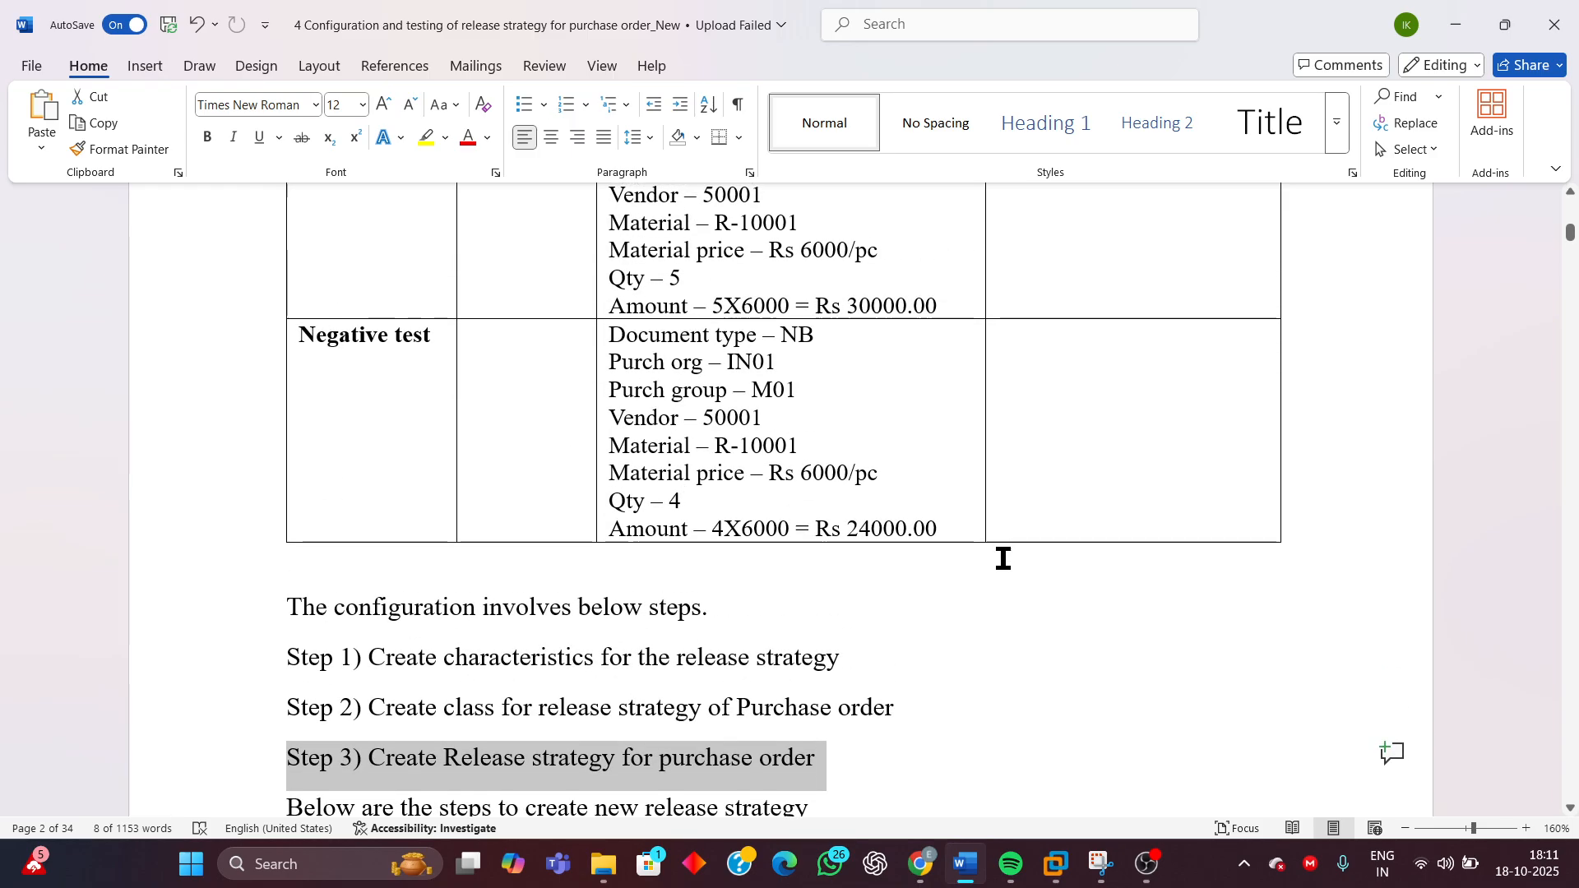
{"action": "scroll", "coordinate": [987, 494], "scroll_direction": "up", "scroll_amount": 15}
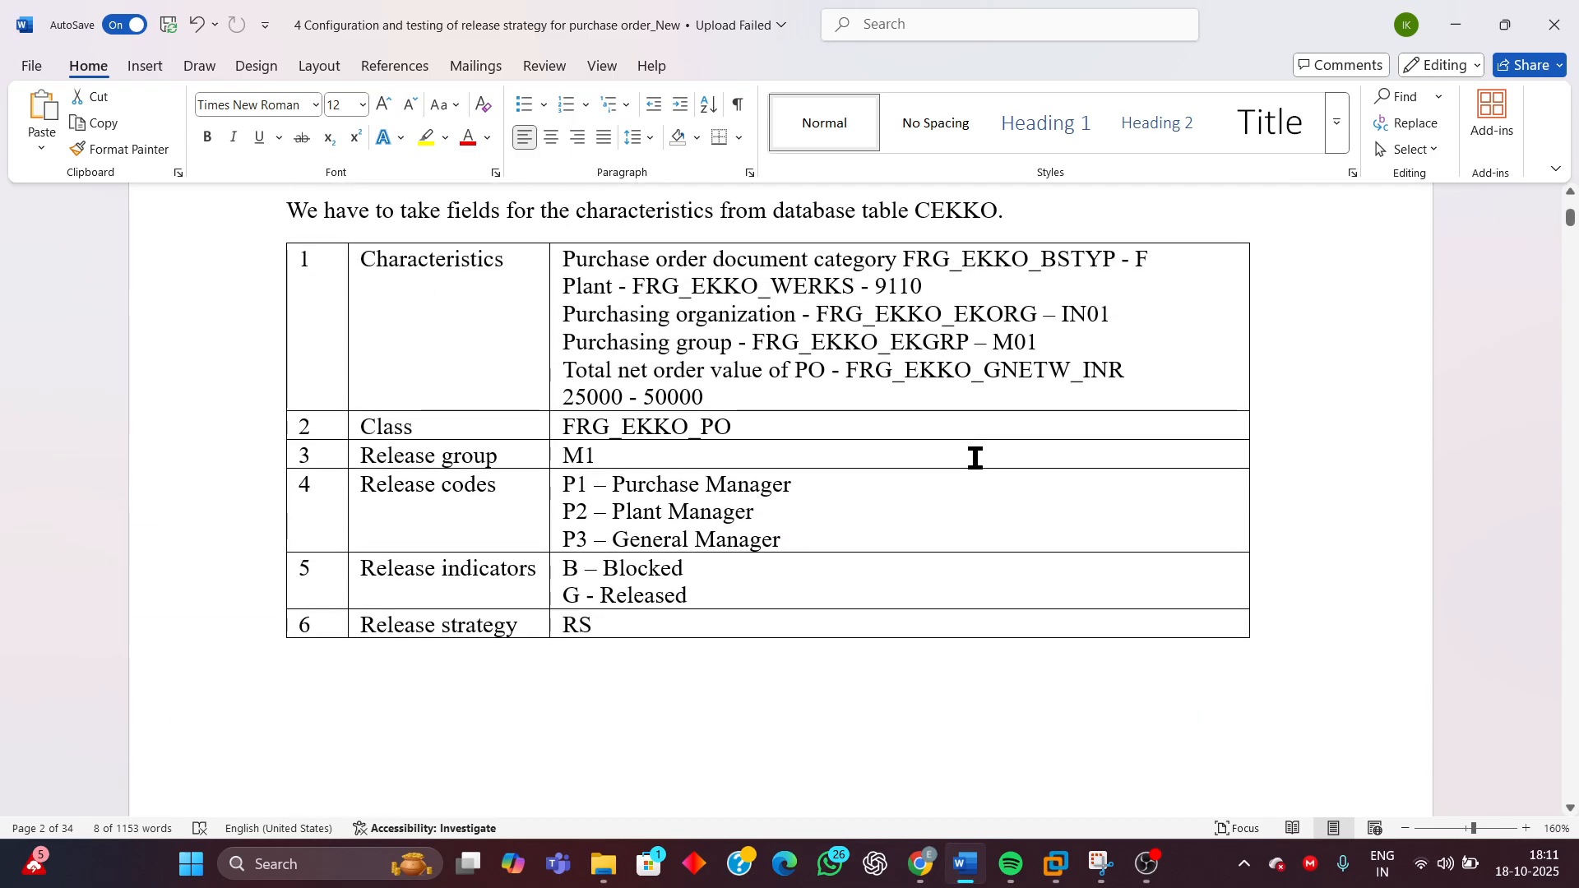
{"action": "scroll", "coordinate": [975, 458], "scroll_direction": "up", "scroll_amount": 4}
{"action": "scroll", "coordinate": [1091, 610], "scroll_direction": "down", "scroll_amount": 5}
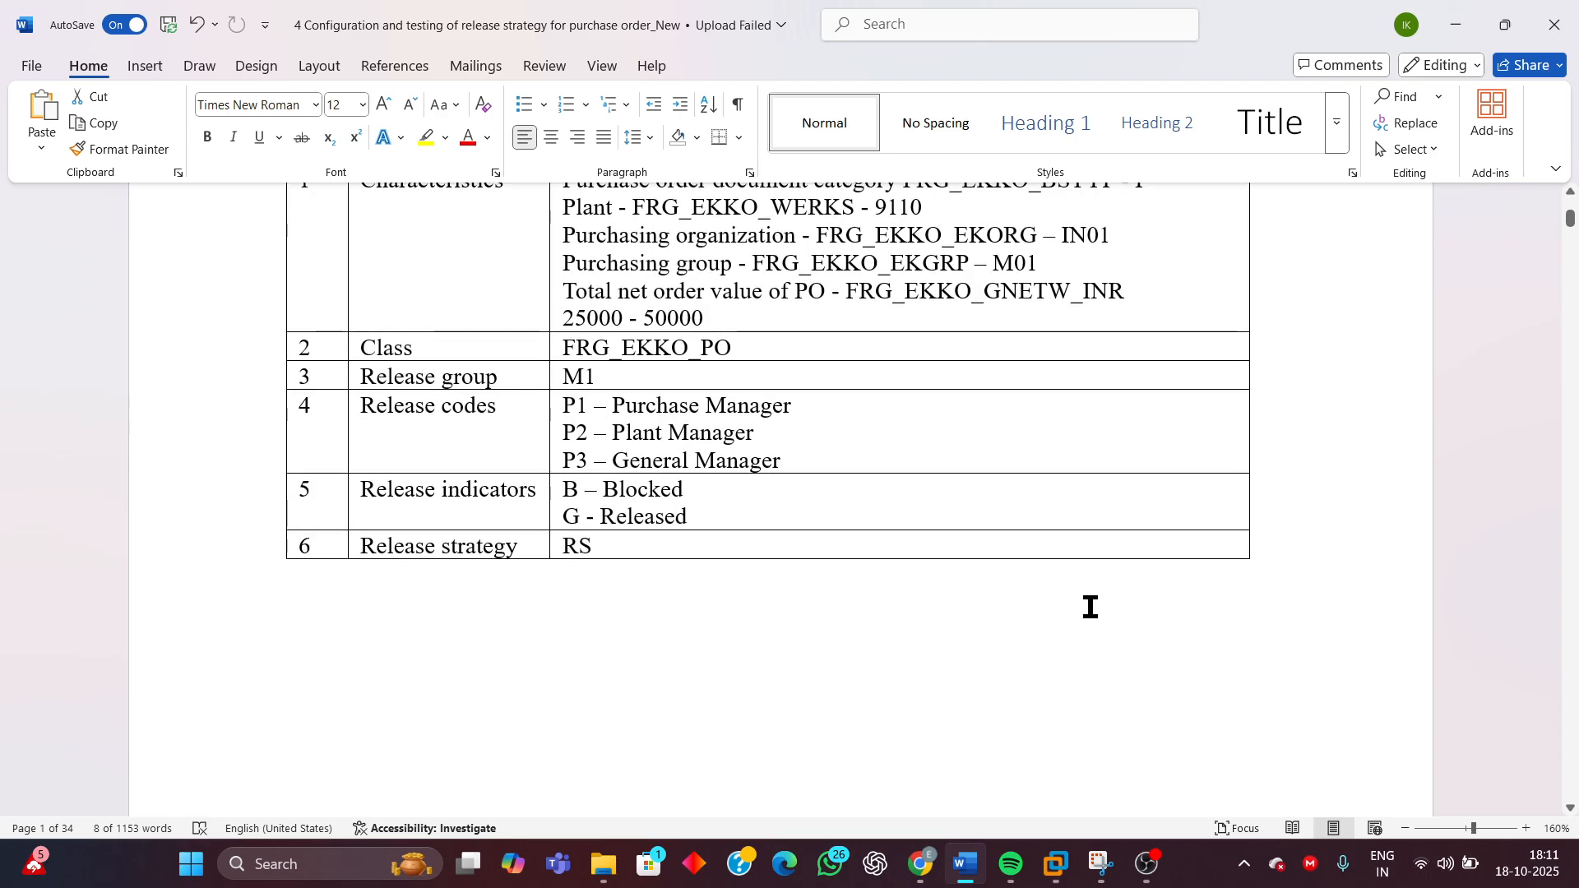
{"action": "scroll", "coordinate": [999, 458], "scroll_direction": "up", "scroll_amount": 3}
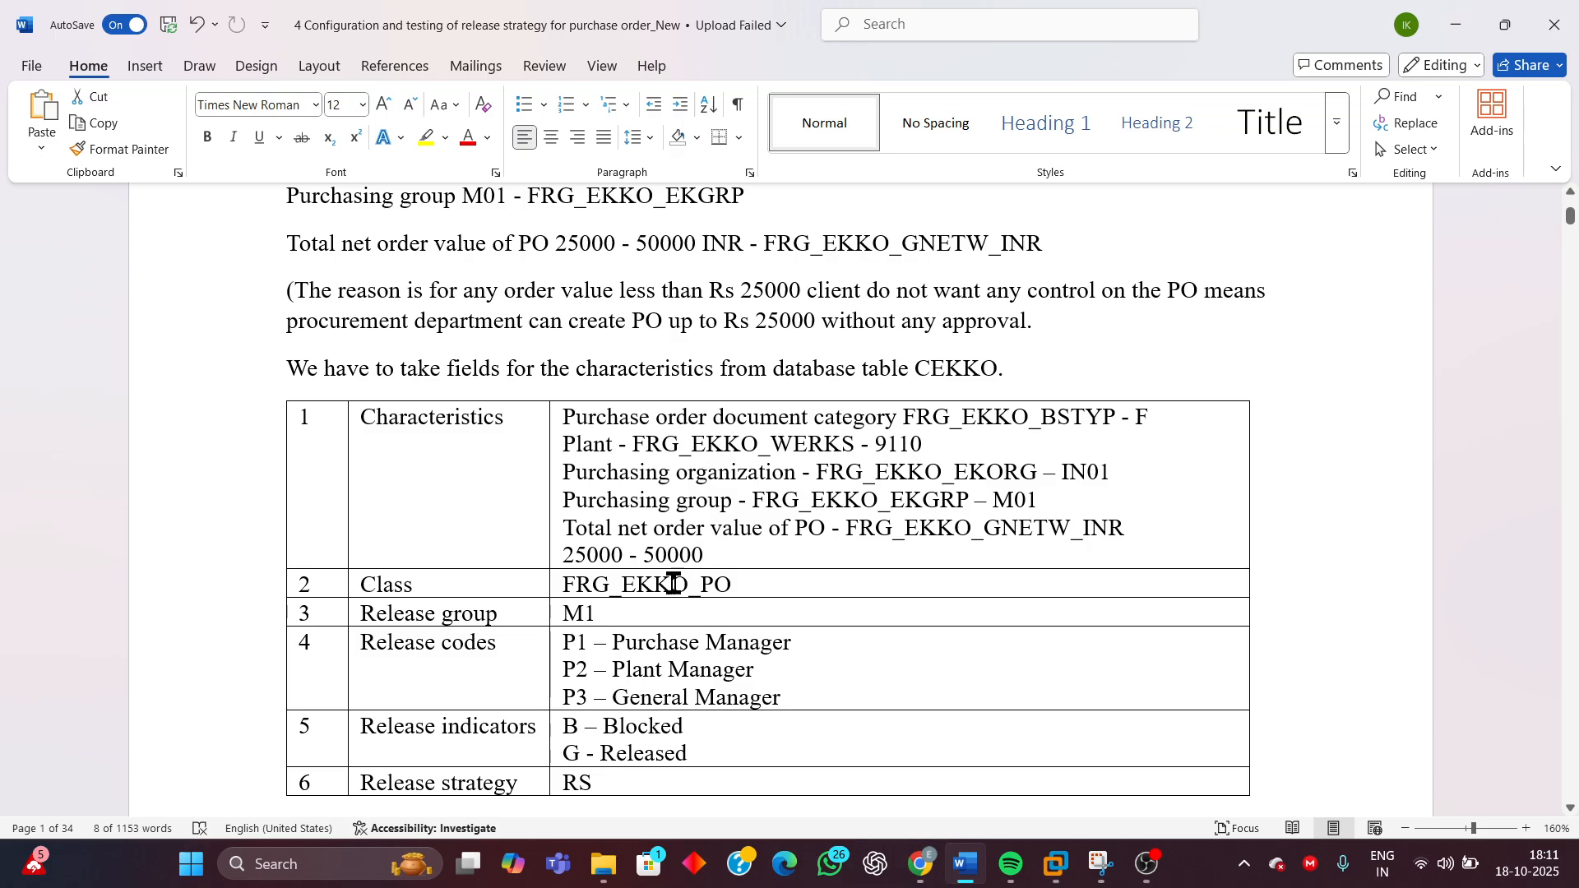
{"action": "scroll", "coordinate": [673, 580], "scroll_direction": "down", "scroll_amount": 2}
{"action": "left_click_drag", "start_coordinate": [738, 427], "coordinate": [684, 586]}
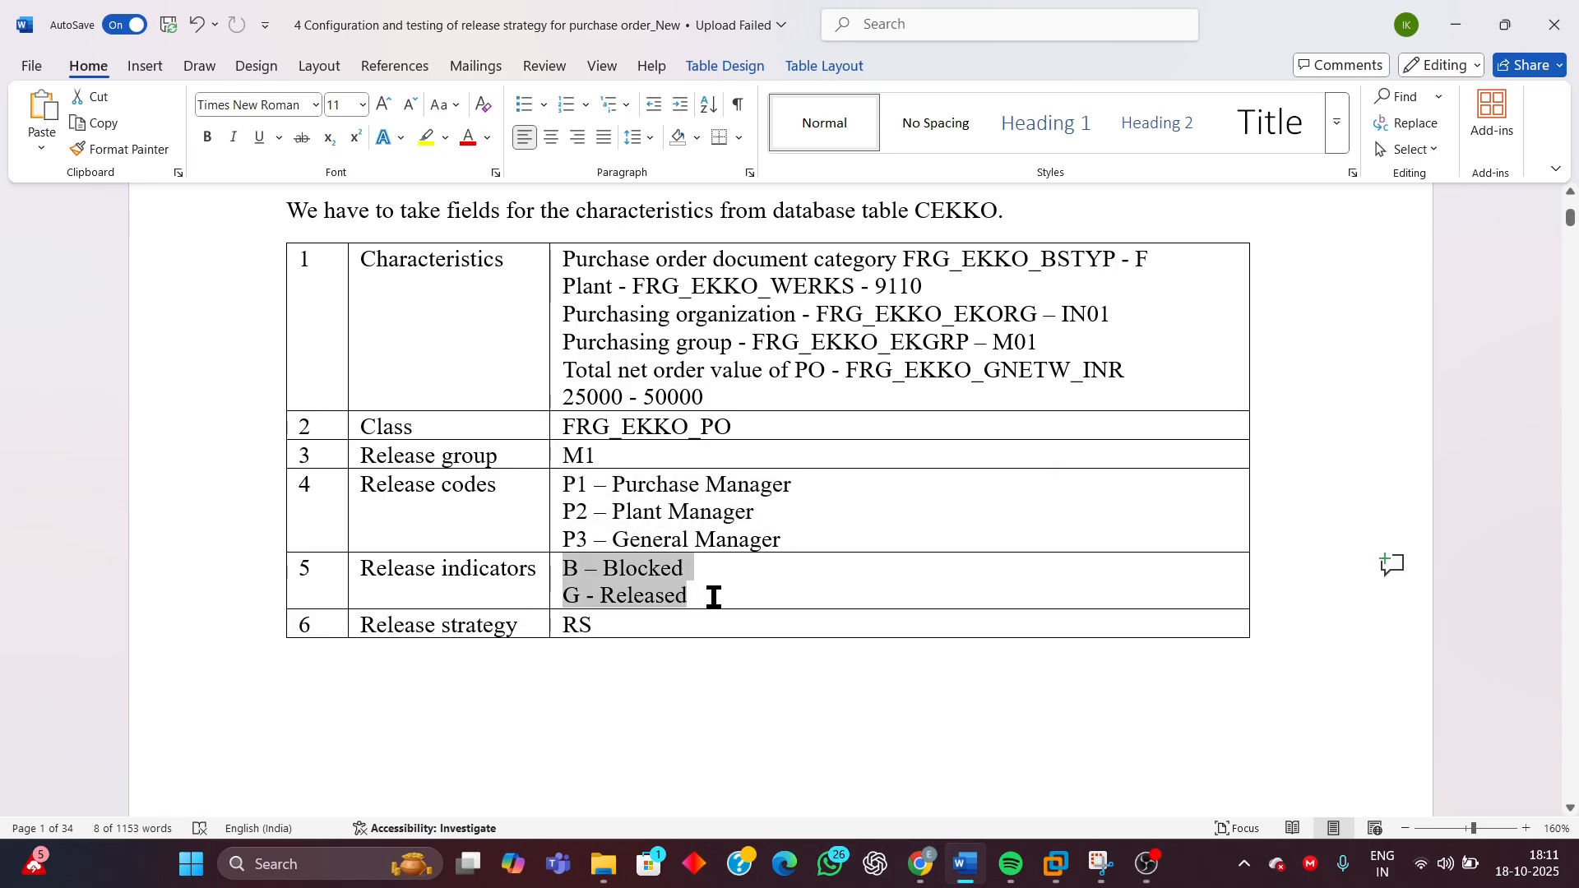
{"action": "left_click_drag", "start_coordinate": [592, 628], "coordinate": [559, 629]}
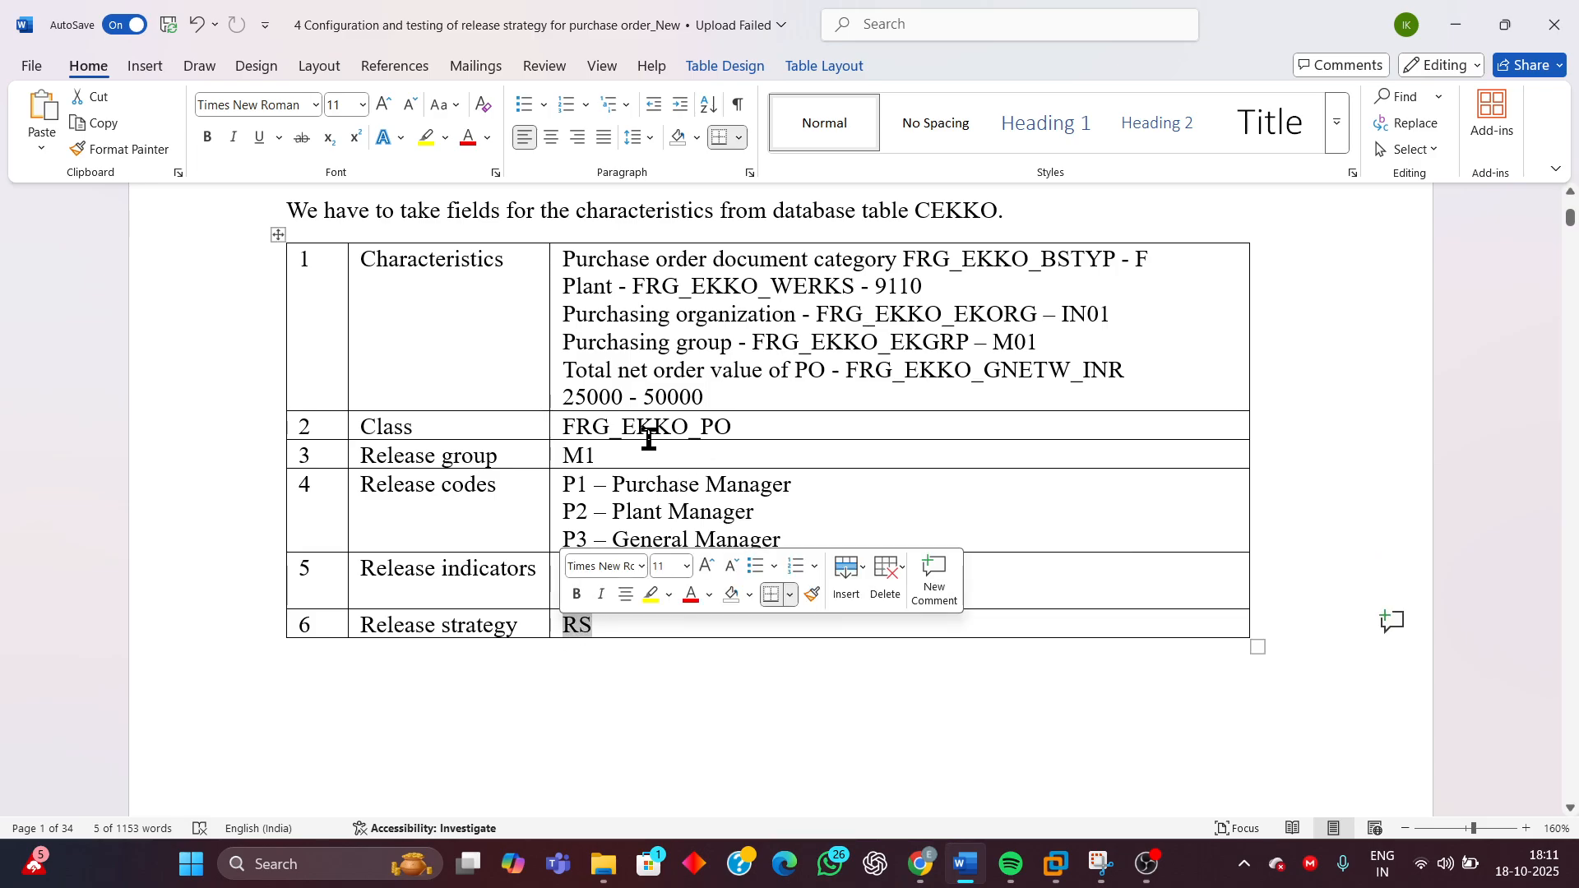
{"action": "left_click", "coordinate": [607, 463]}
{"action": "scroll", "coordinate": [847, 417], "scroll_direction": "up", "scroll_amount": 3}
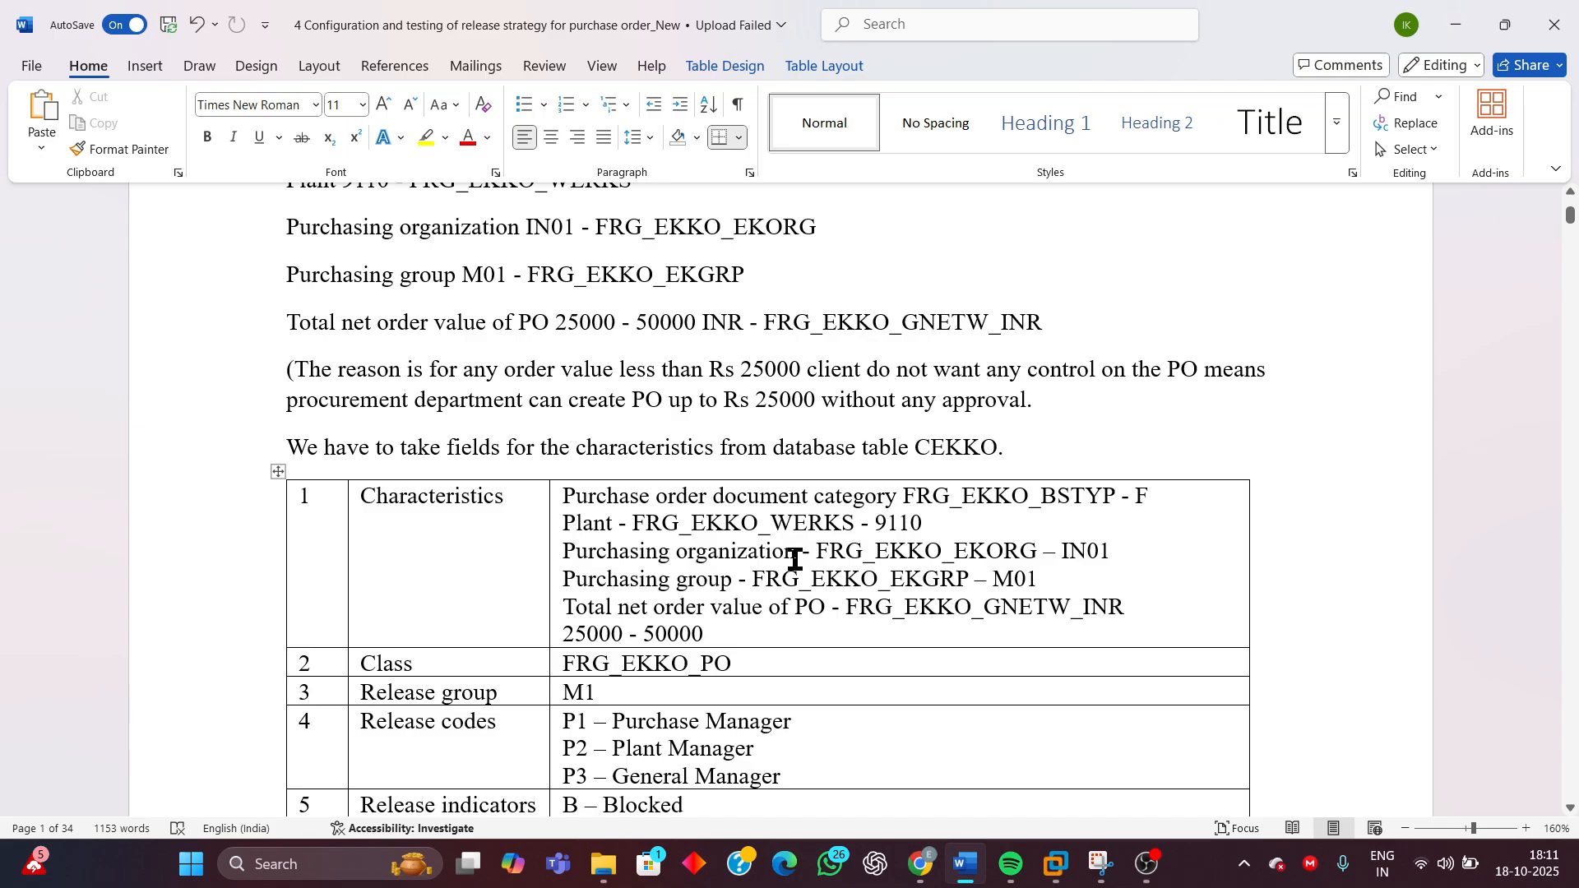
{"action": "scroll", "coordinate": [795, 559], "scroll_direction": "down", "scroll_amount": 3}
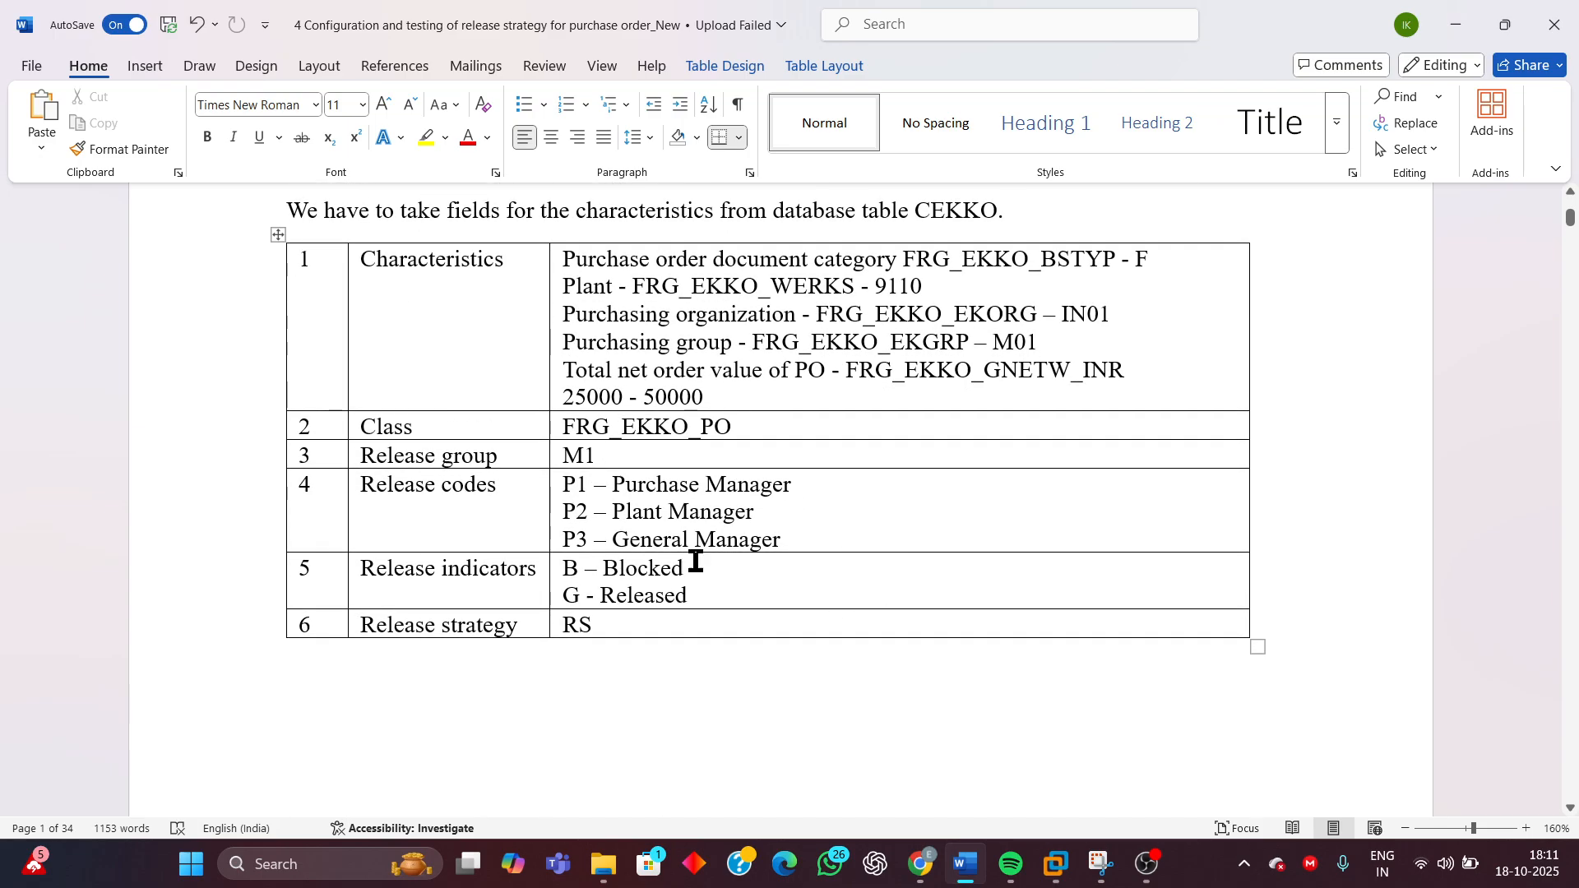
{"action": "left_click_drag", "start_coordinate": [603, 455], "coordinate": [564, 456]}
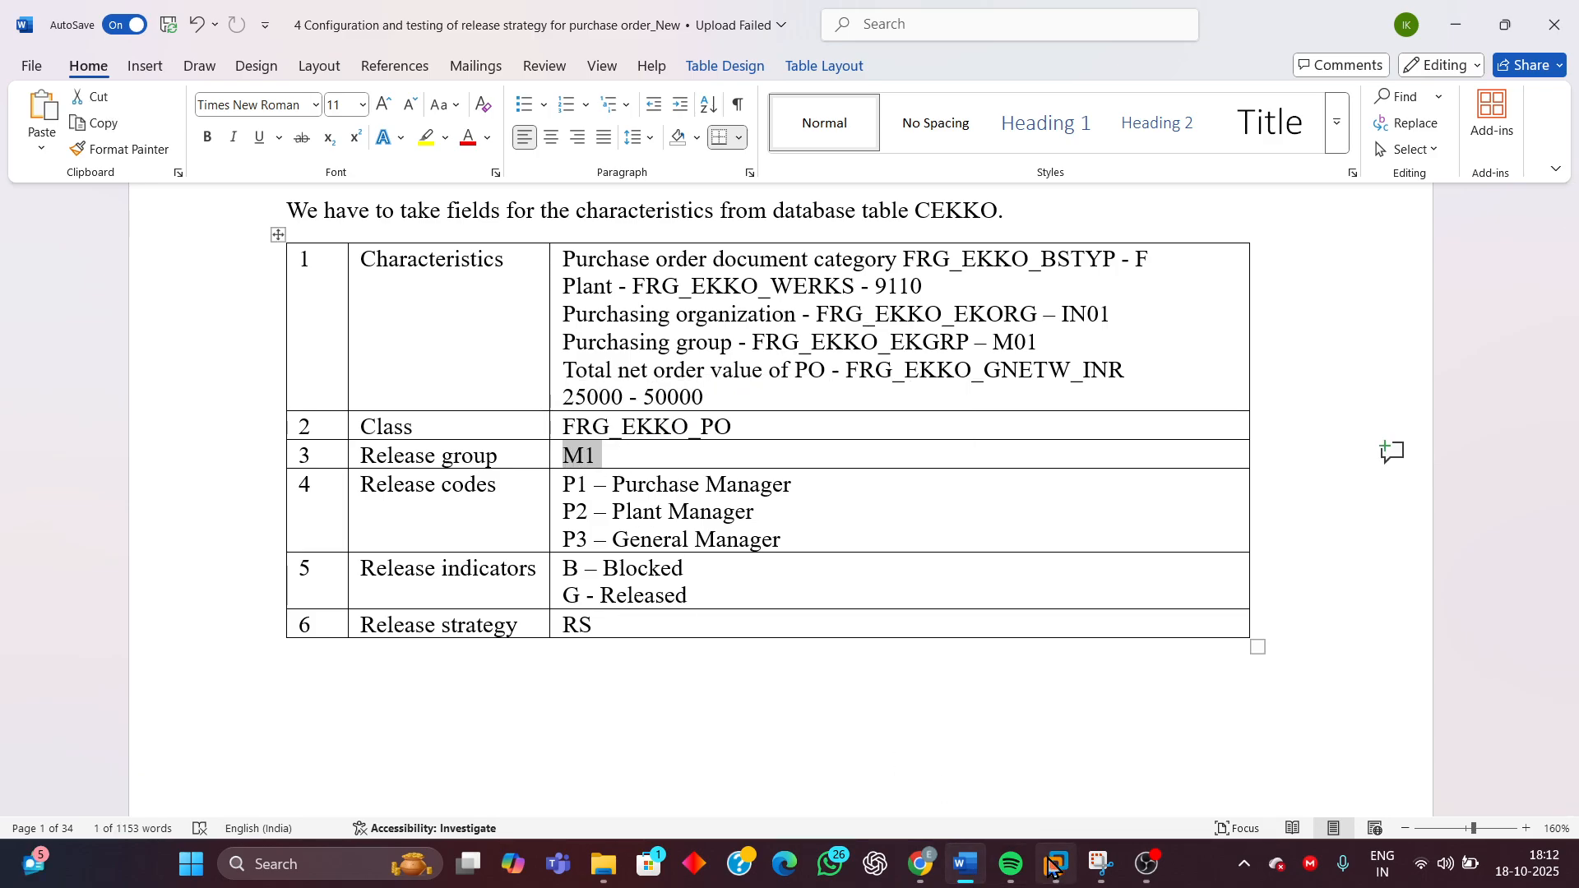
Return to SAP and enter release group M1 with class FRG_EKKO_PO in the new entry
{"action": "left_click", "coordinate": [1056, 863]}
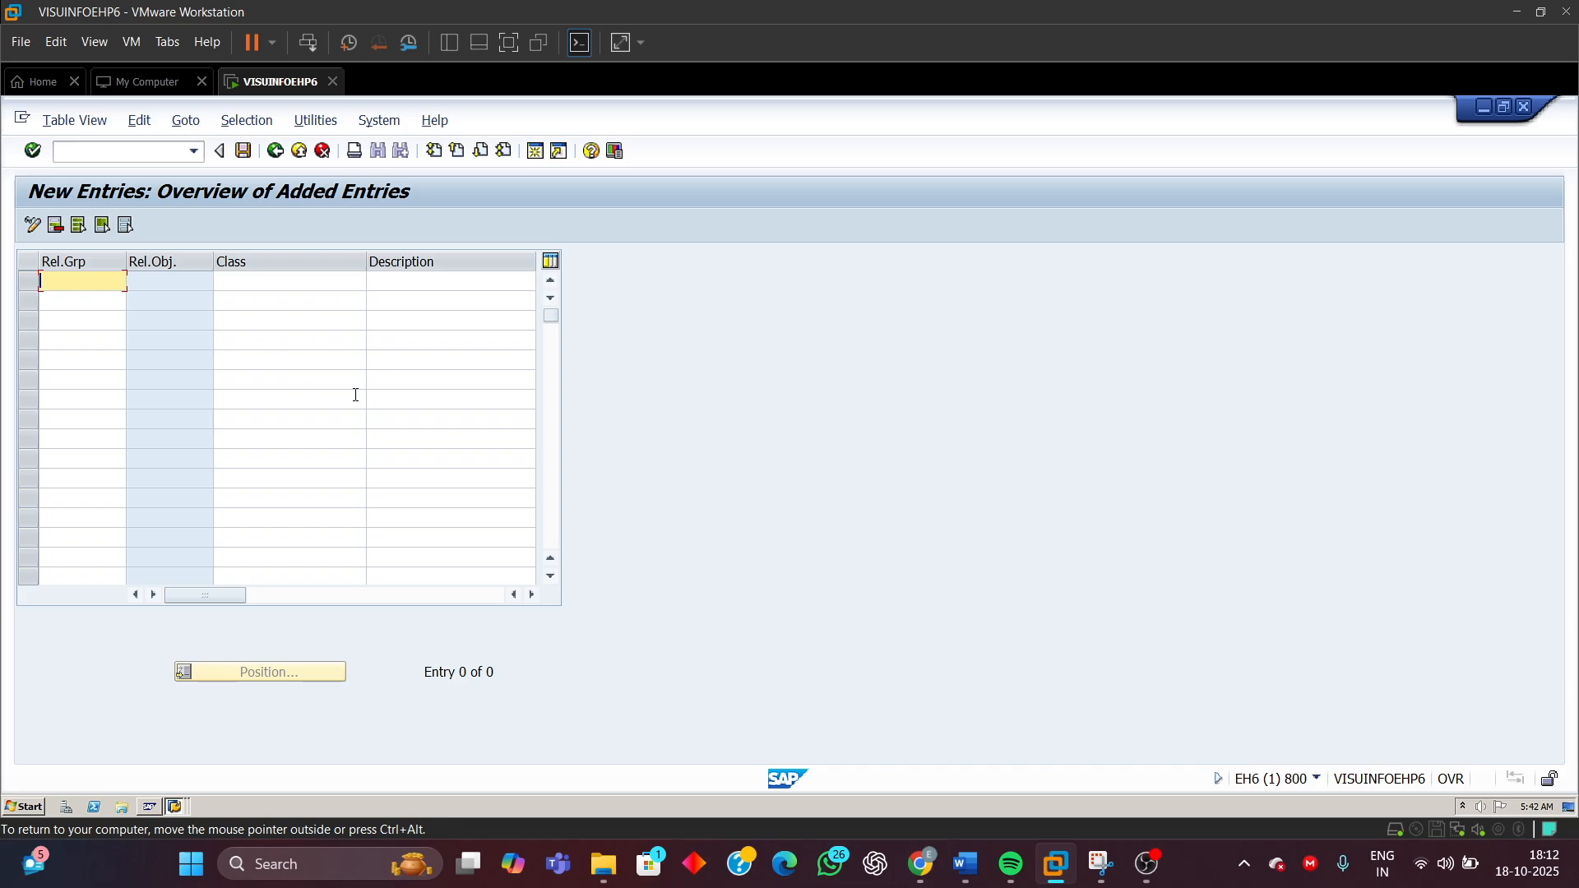
{"action": "type", "text": "M1"}
{"action": "left_click", "coordinate": [269, 279]}
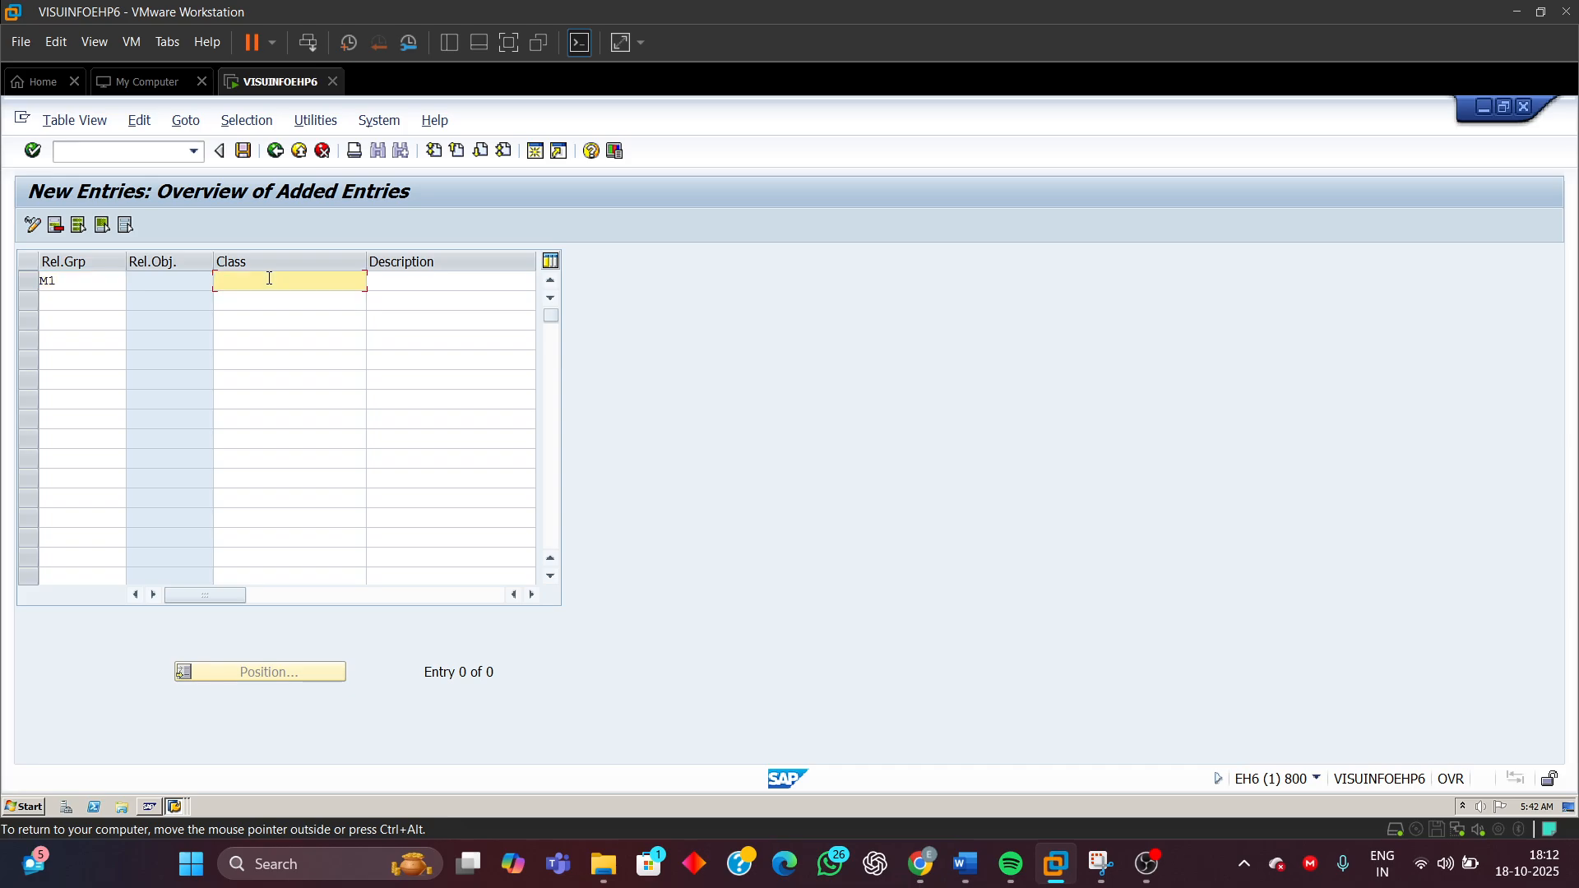
{"action": "type", "text": "F"}
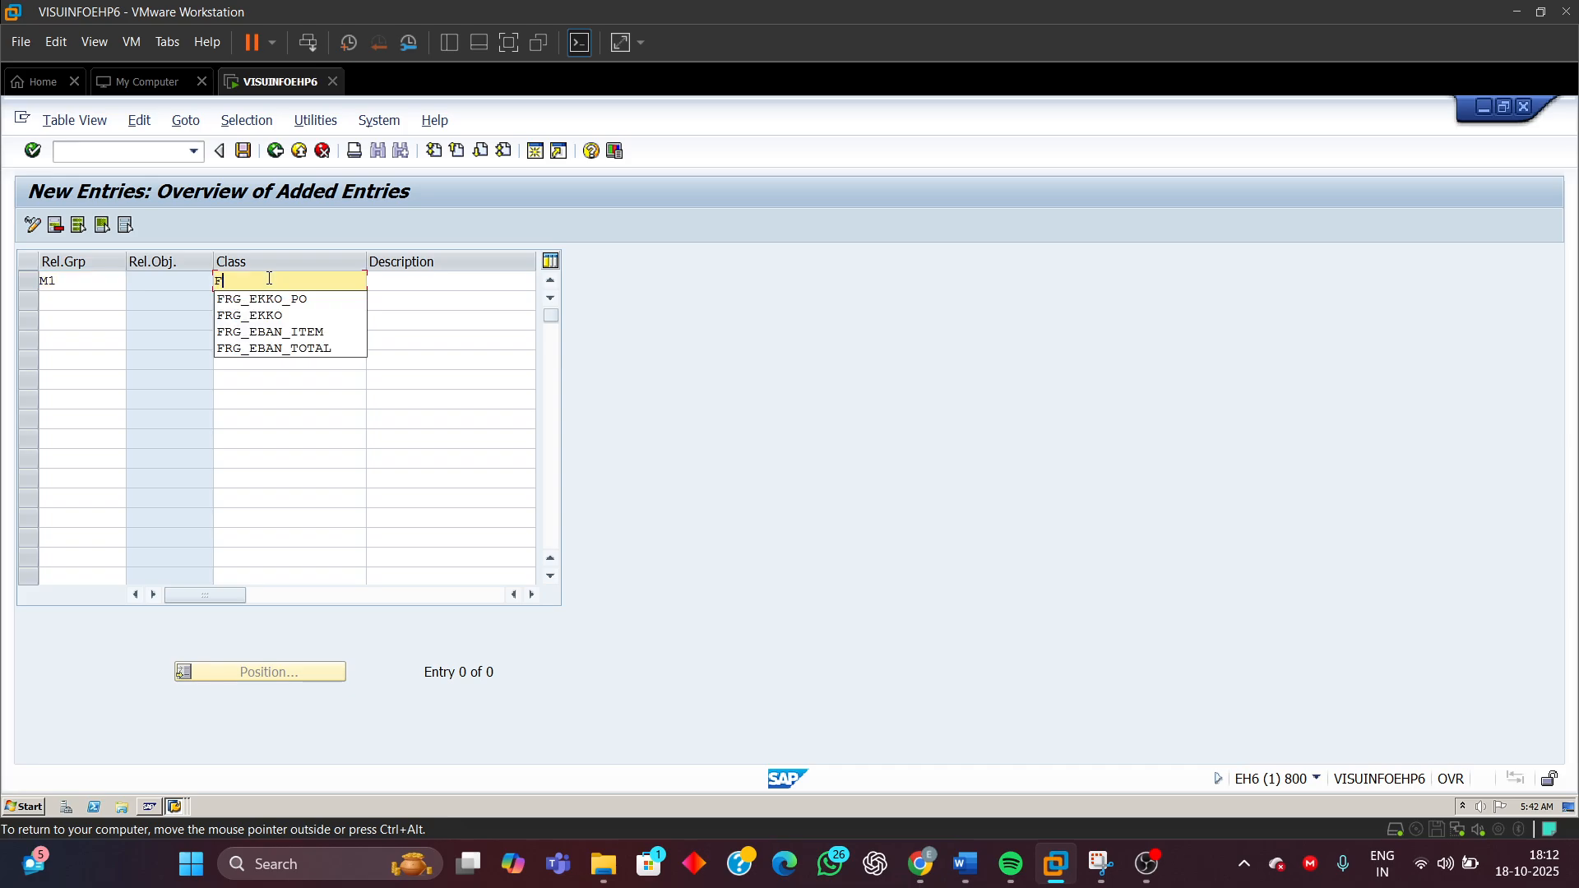
{"action": "type", "text": "RG"}
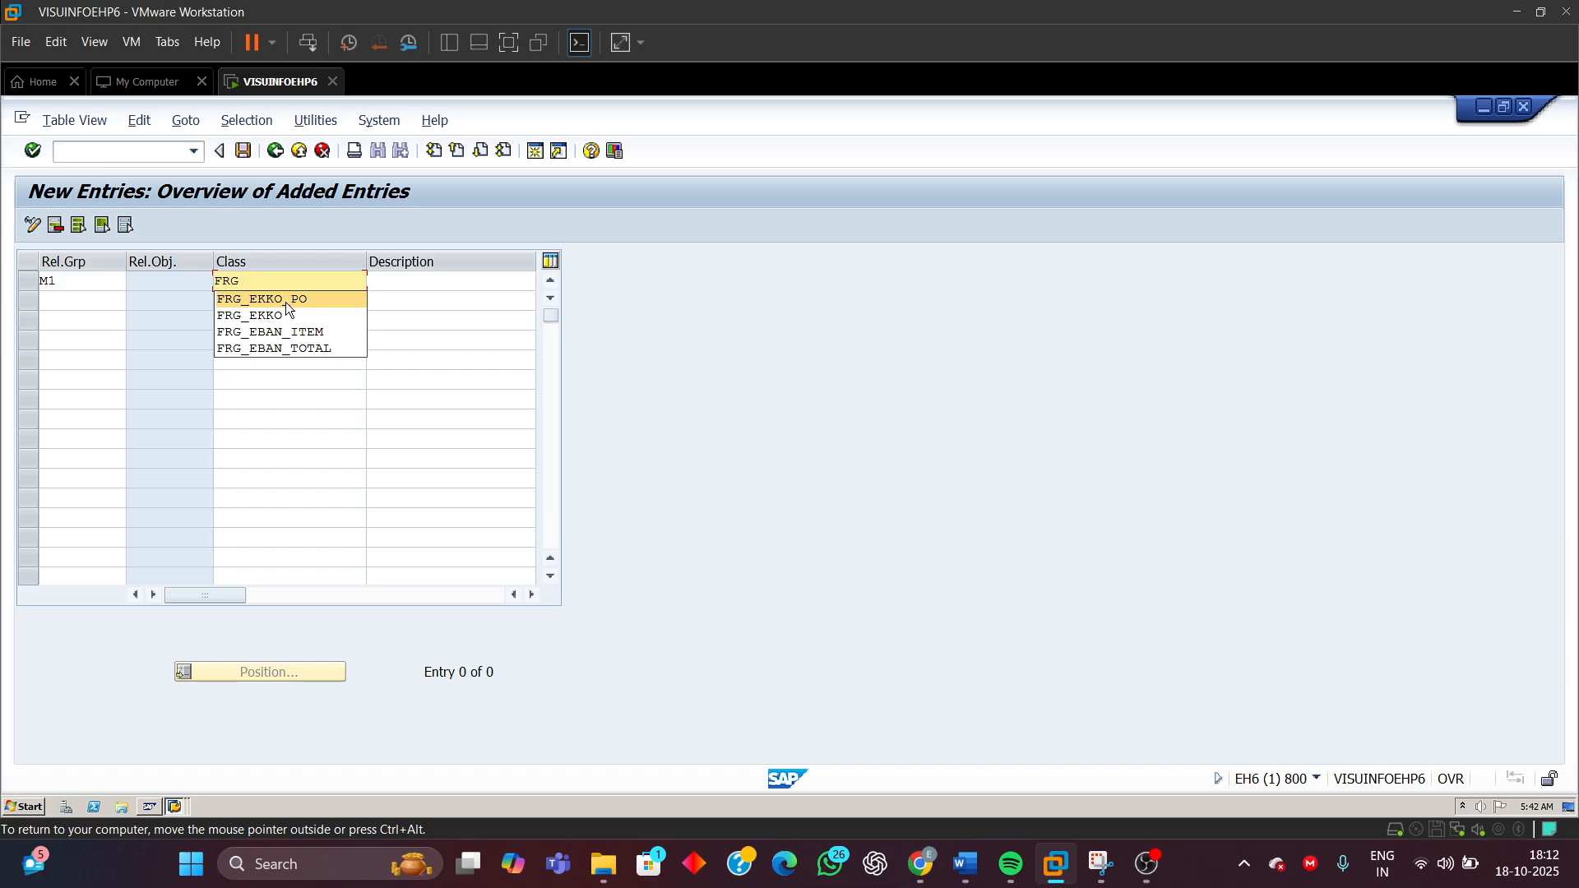
{"action": "left_click", "coordinate": [284, 301]}
Set the release group's description to Release of PO and confirm the entry
{"action": "mouse_move", "coordinate": [1062, 852]}
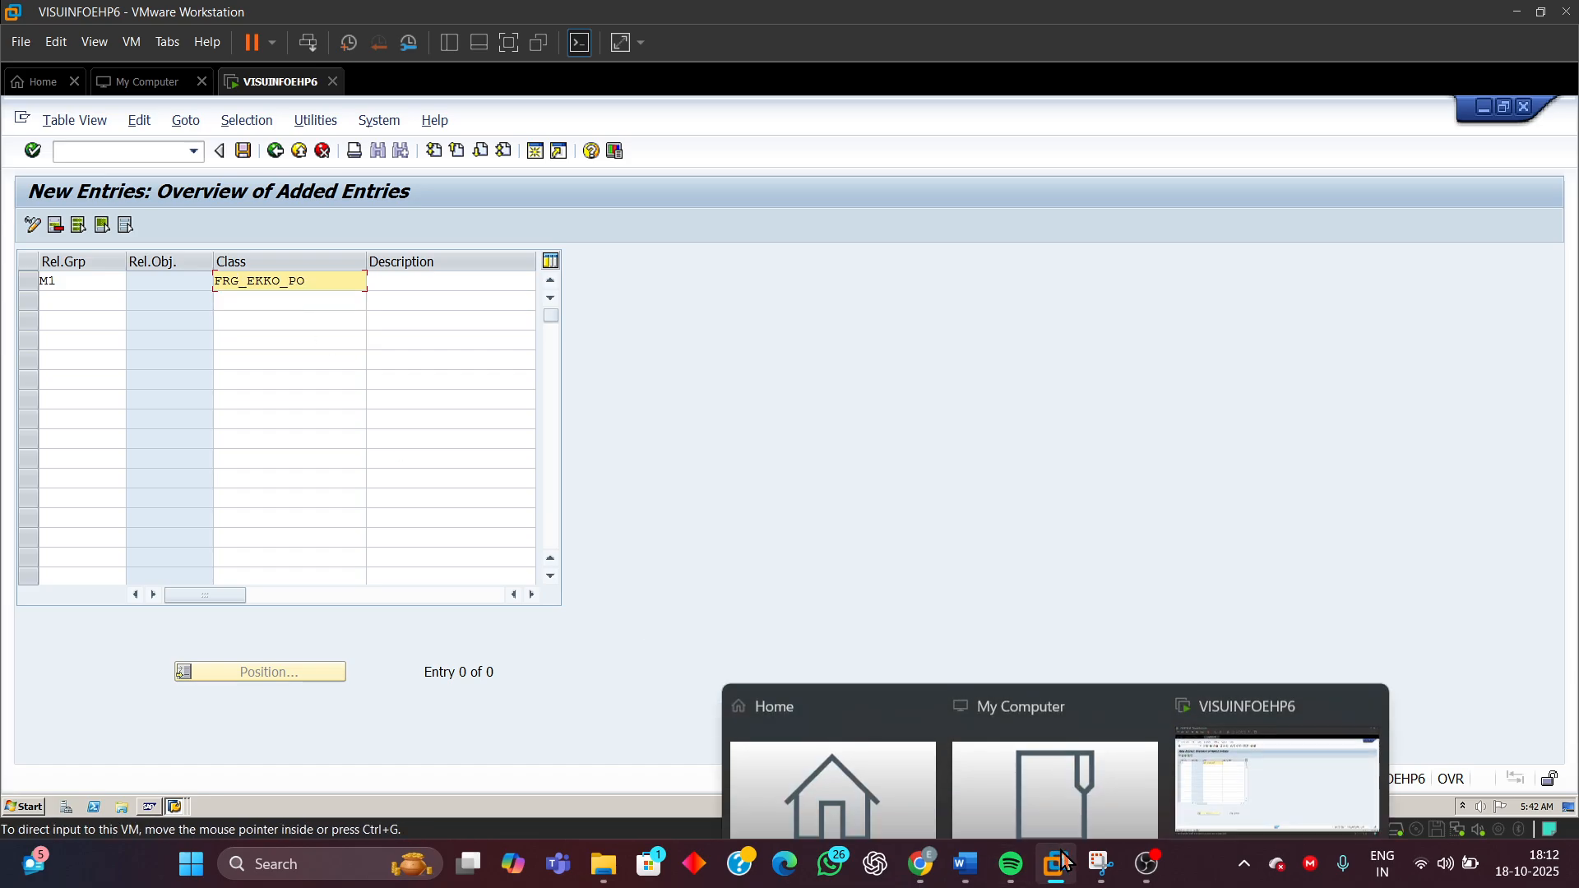
{"action": "mouse_move", "coordinate": [965, 863]}
{"action": "left_click", "coordinate": [997, 757]}
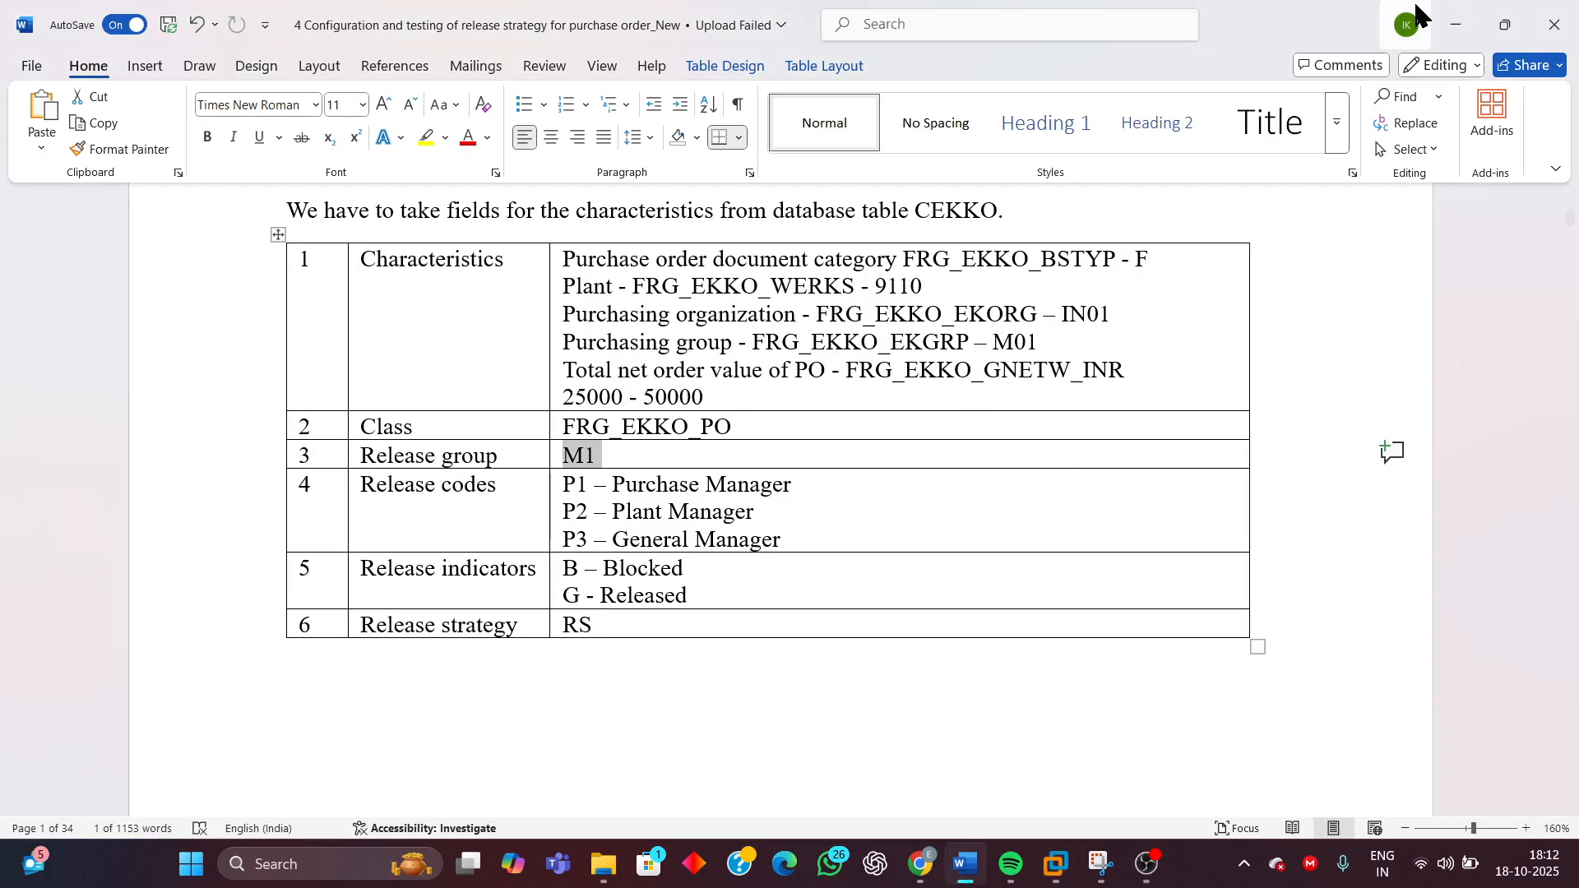
{"action": "left_click", "coordinate": [1452, 25]}
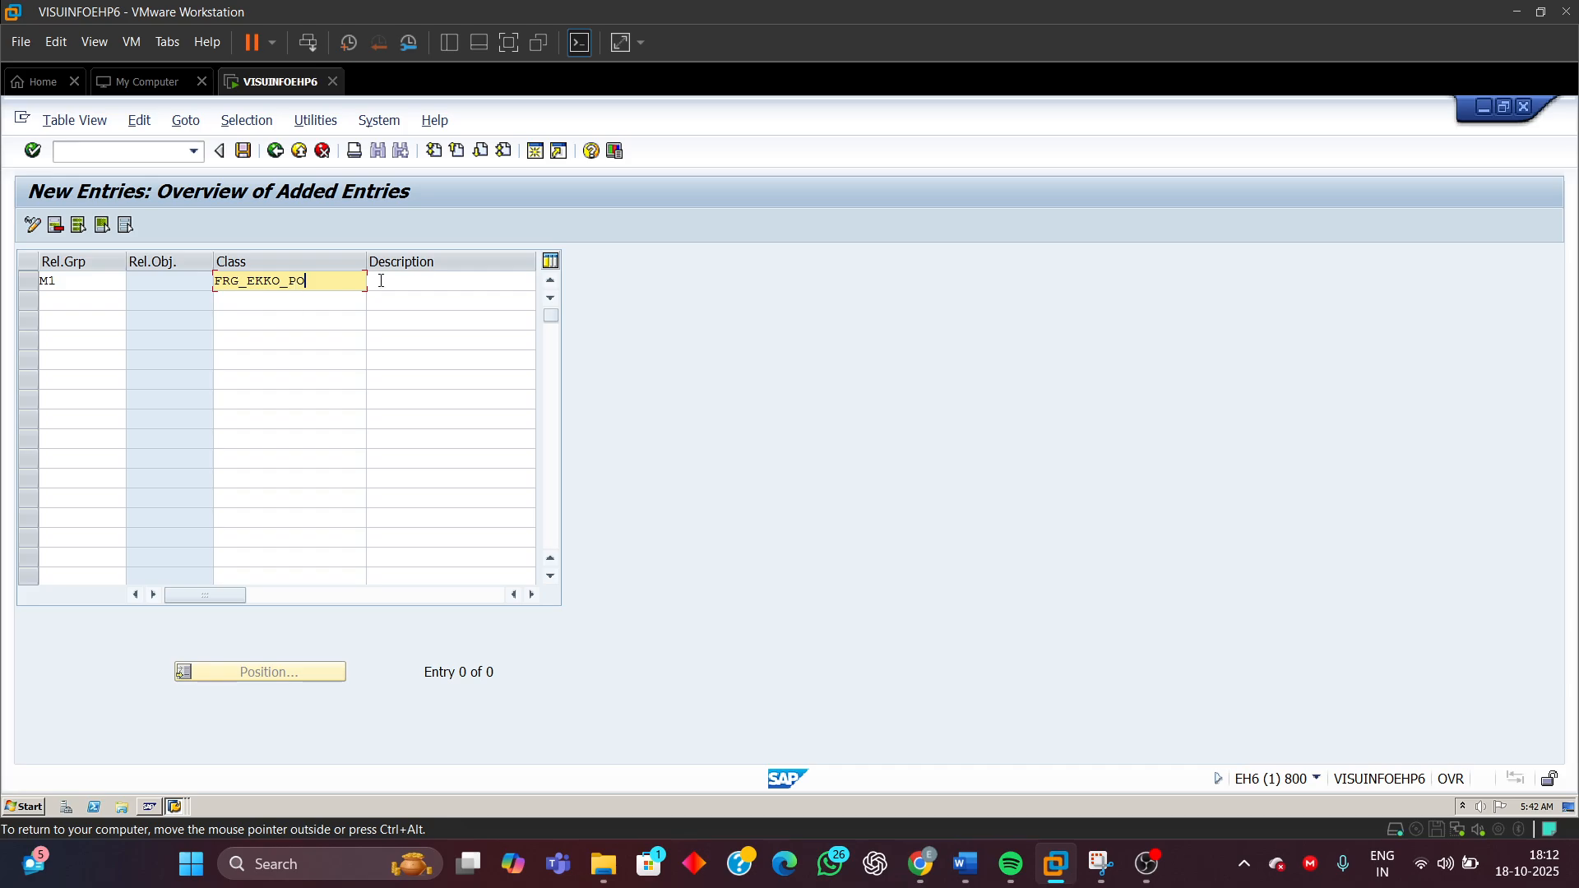
{"action": "left_click", "coordinate": [429, 287]}
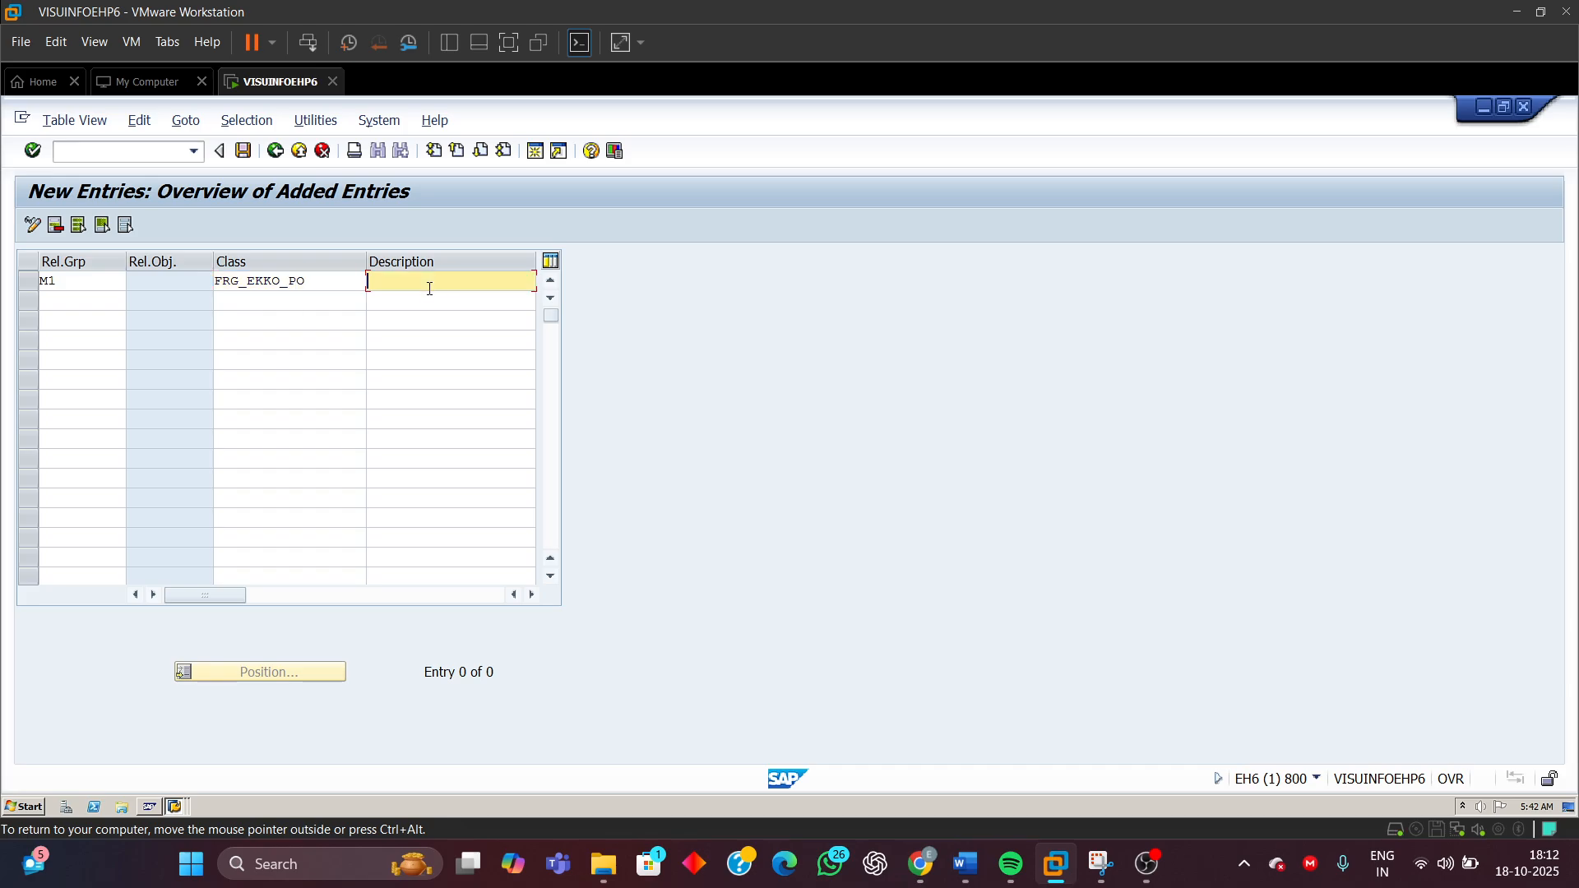
{"action": "type", "text": "Rel"}
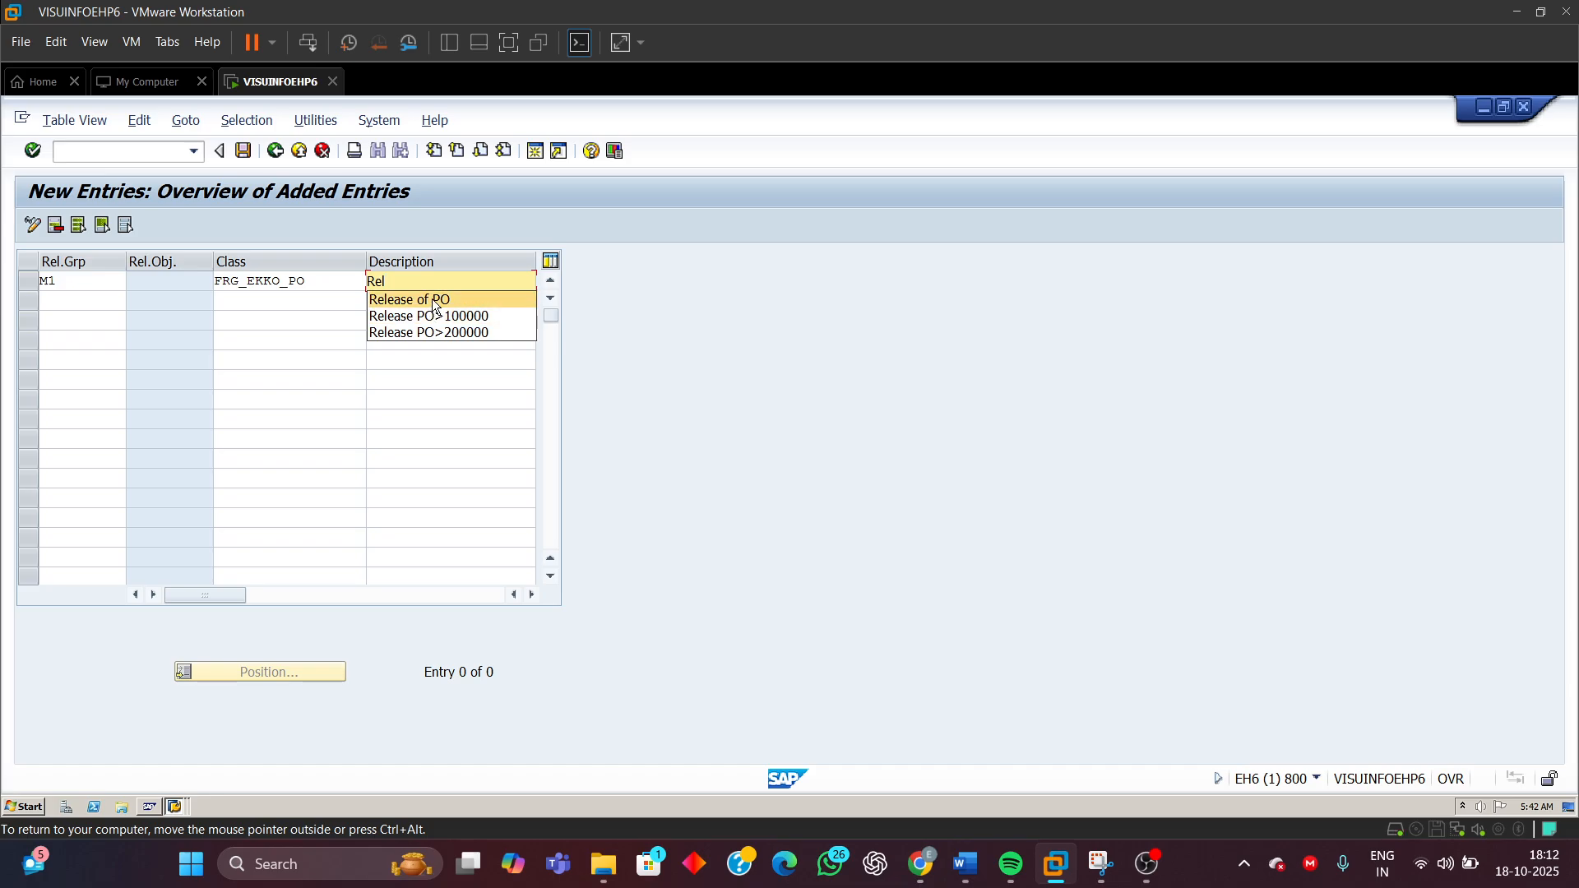
{"action": "left_click", "coordinate": [436, 303]}
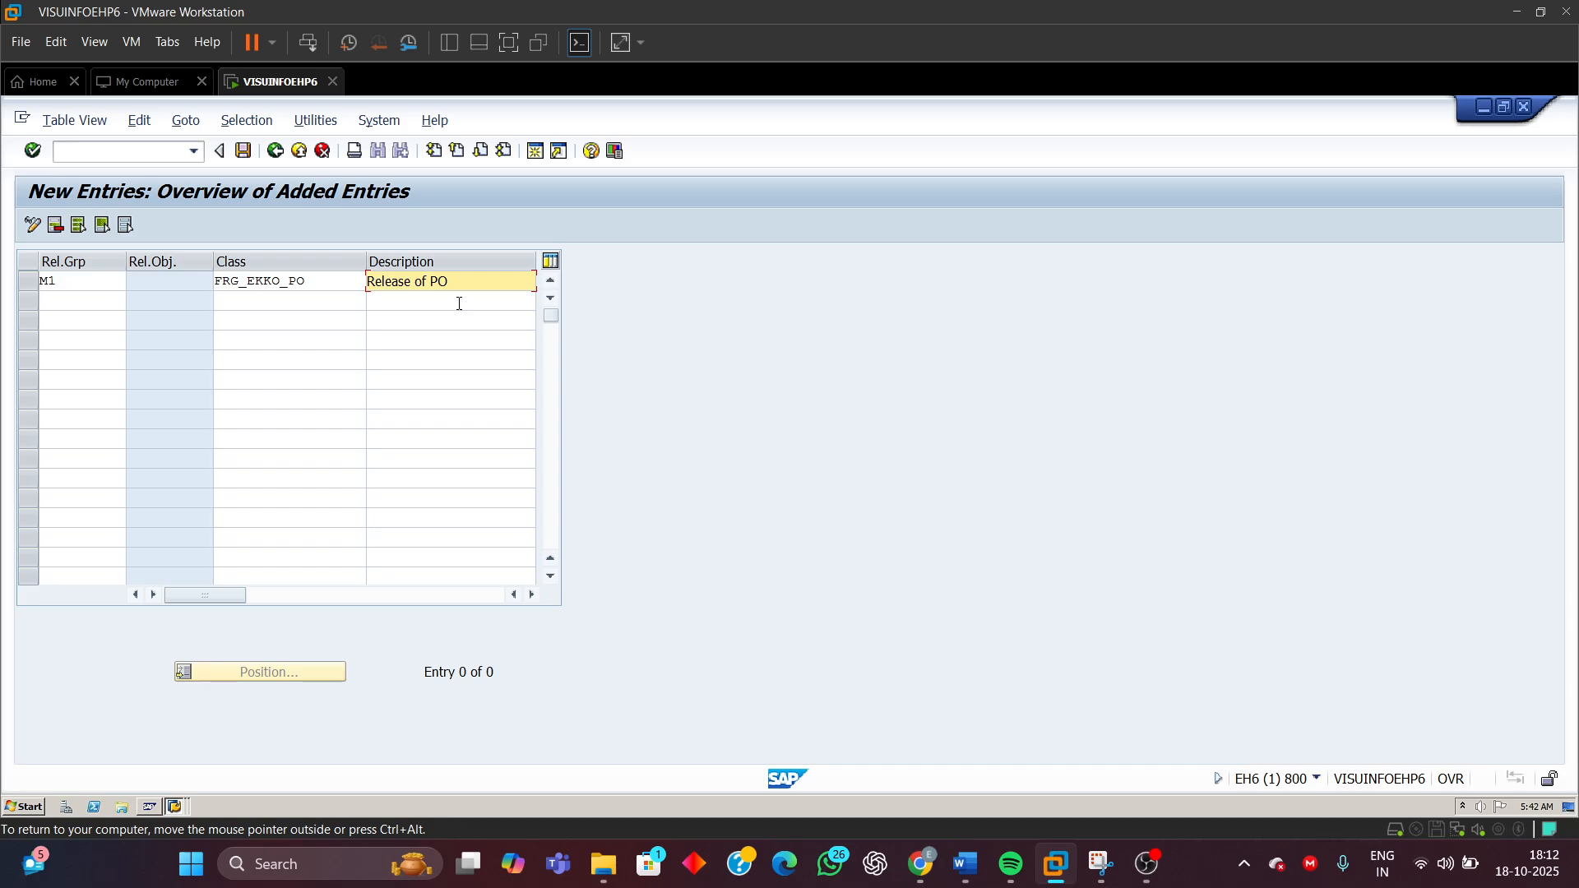
{"action": "key", "text": "Return"}
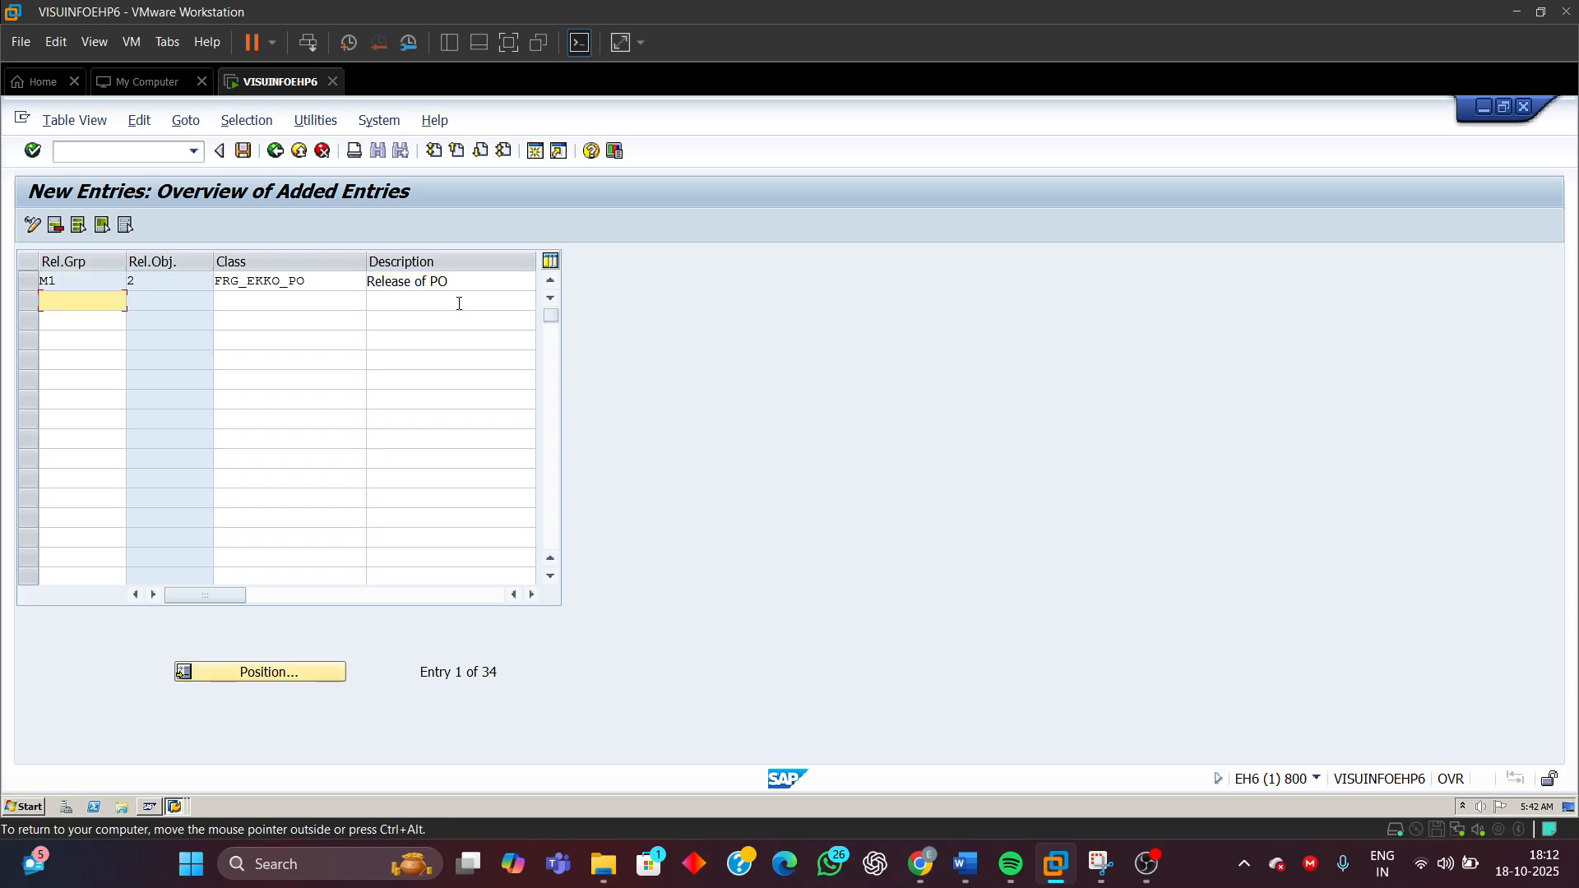
Save the release group under the customizing request and go back to the activity list
{"action": "left_click", "coordinate": [242, 151]}
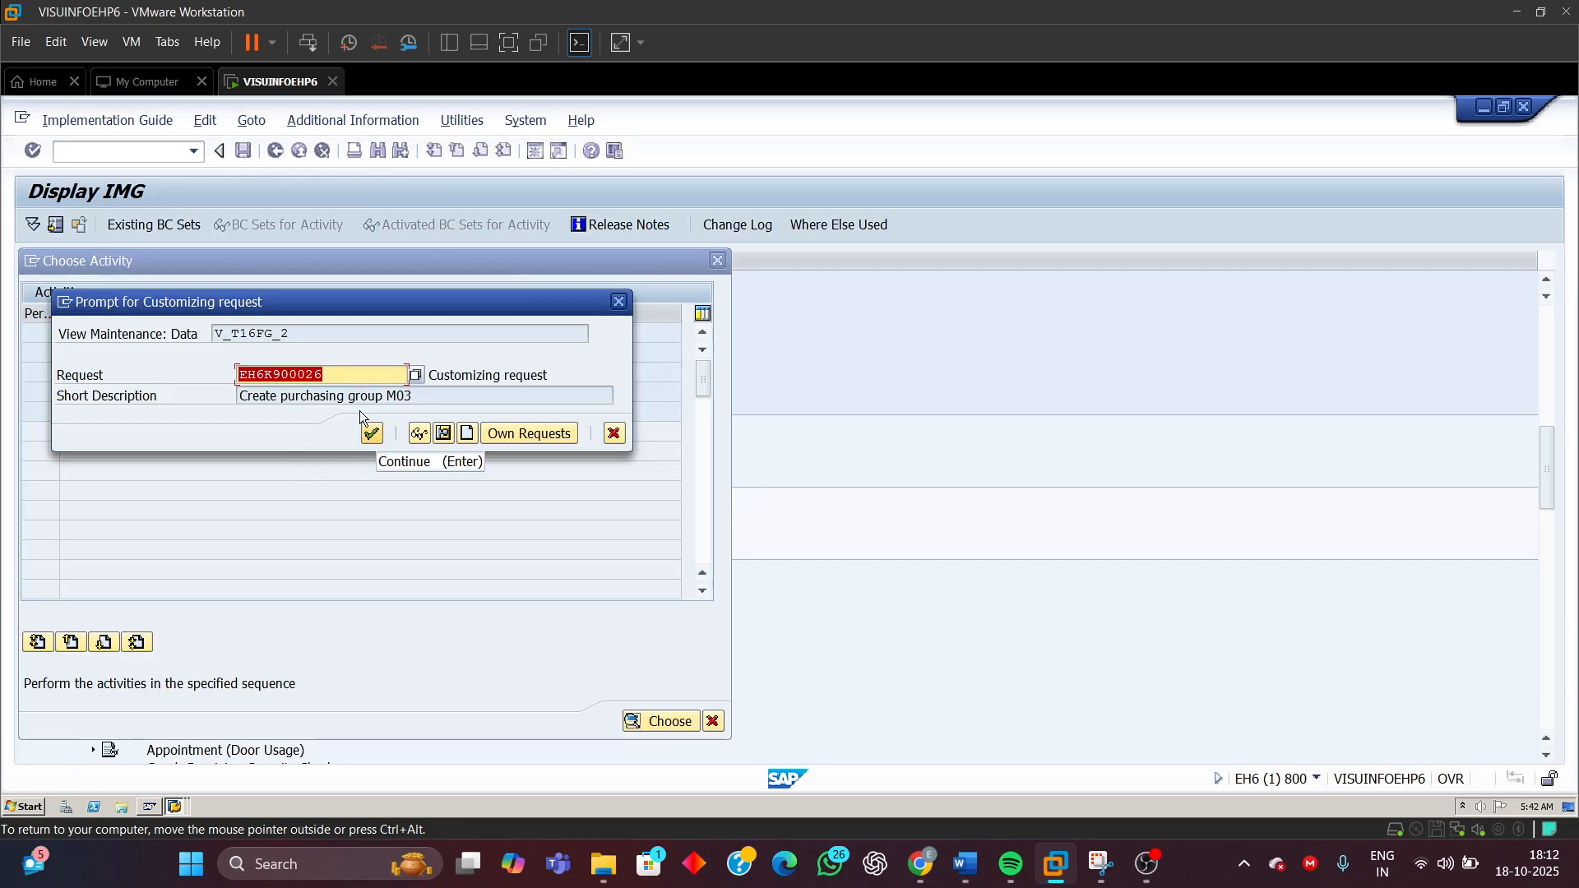
{"action": "left_click", "coordinate": [370, 435]}
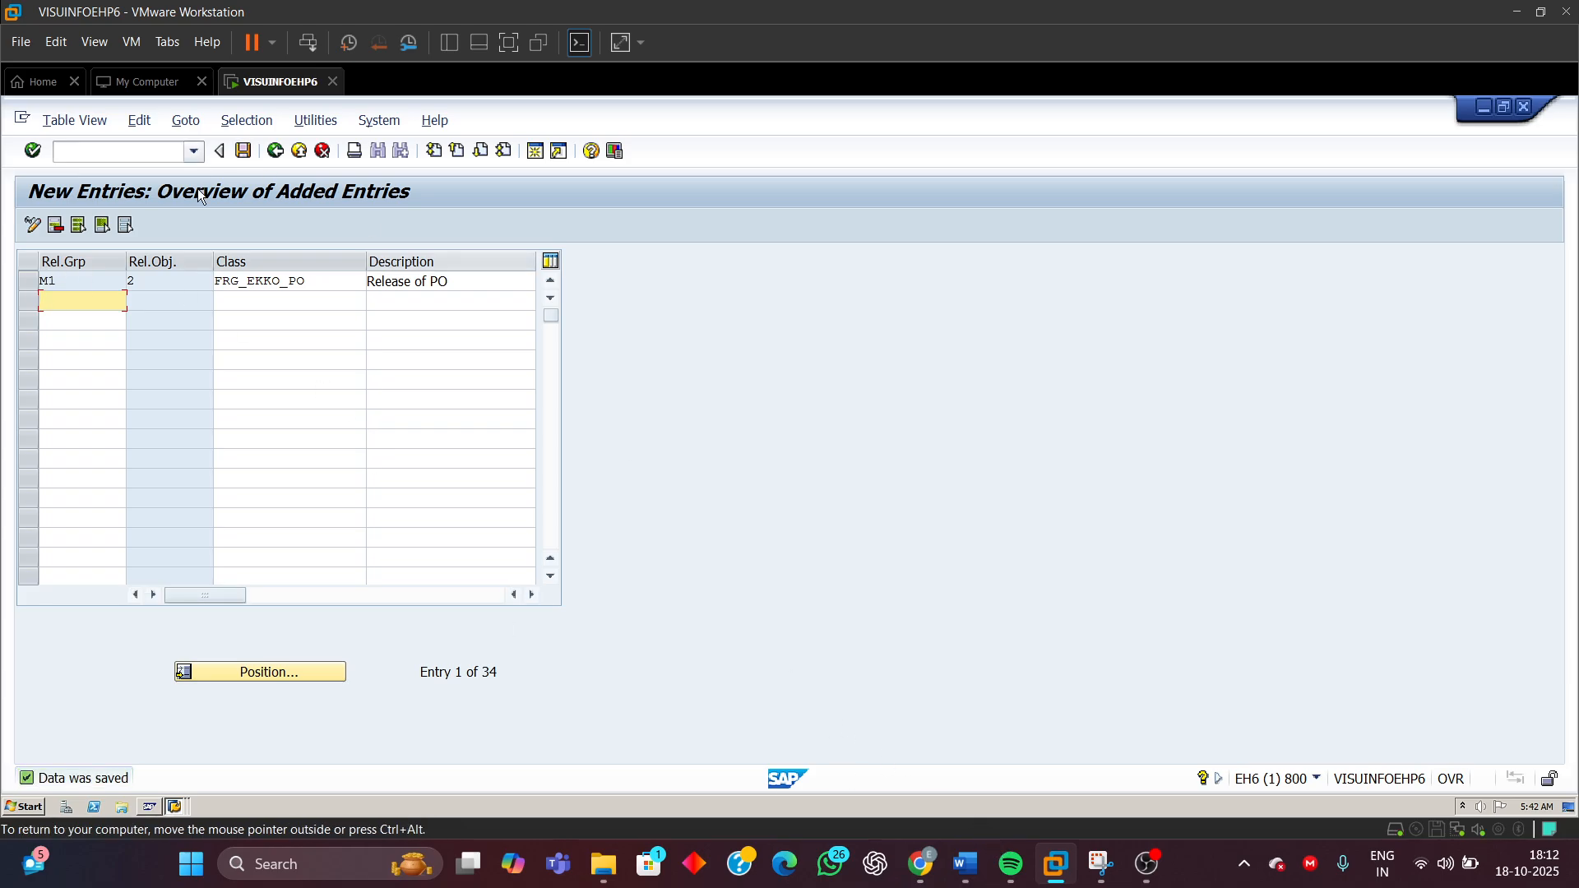
{"action": "left_click", "coordinate": [275, 151]}
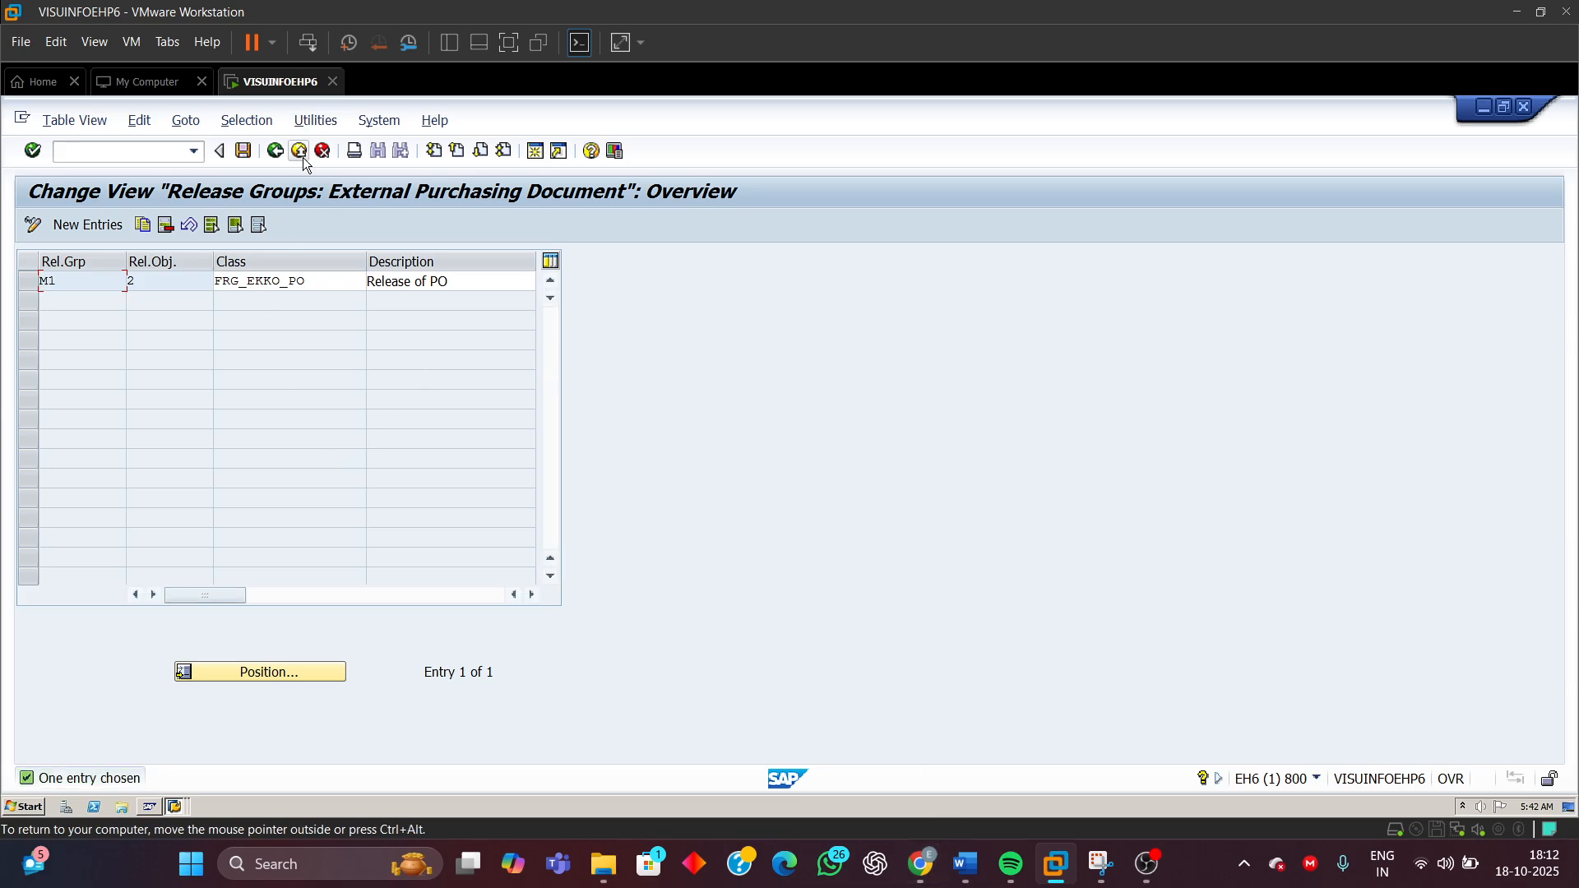
{"action": "left_click", "coordinate": [274, 150]}
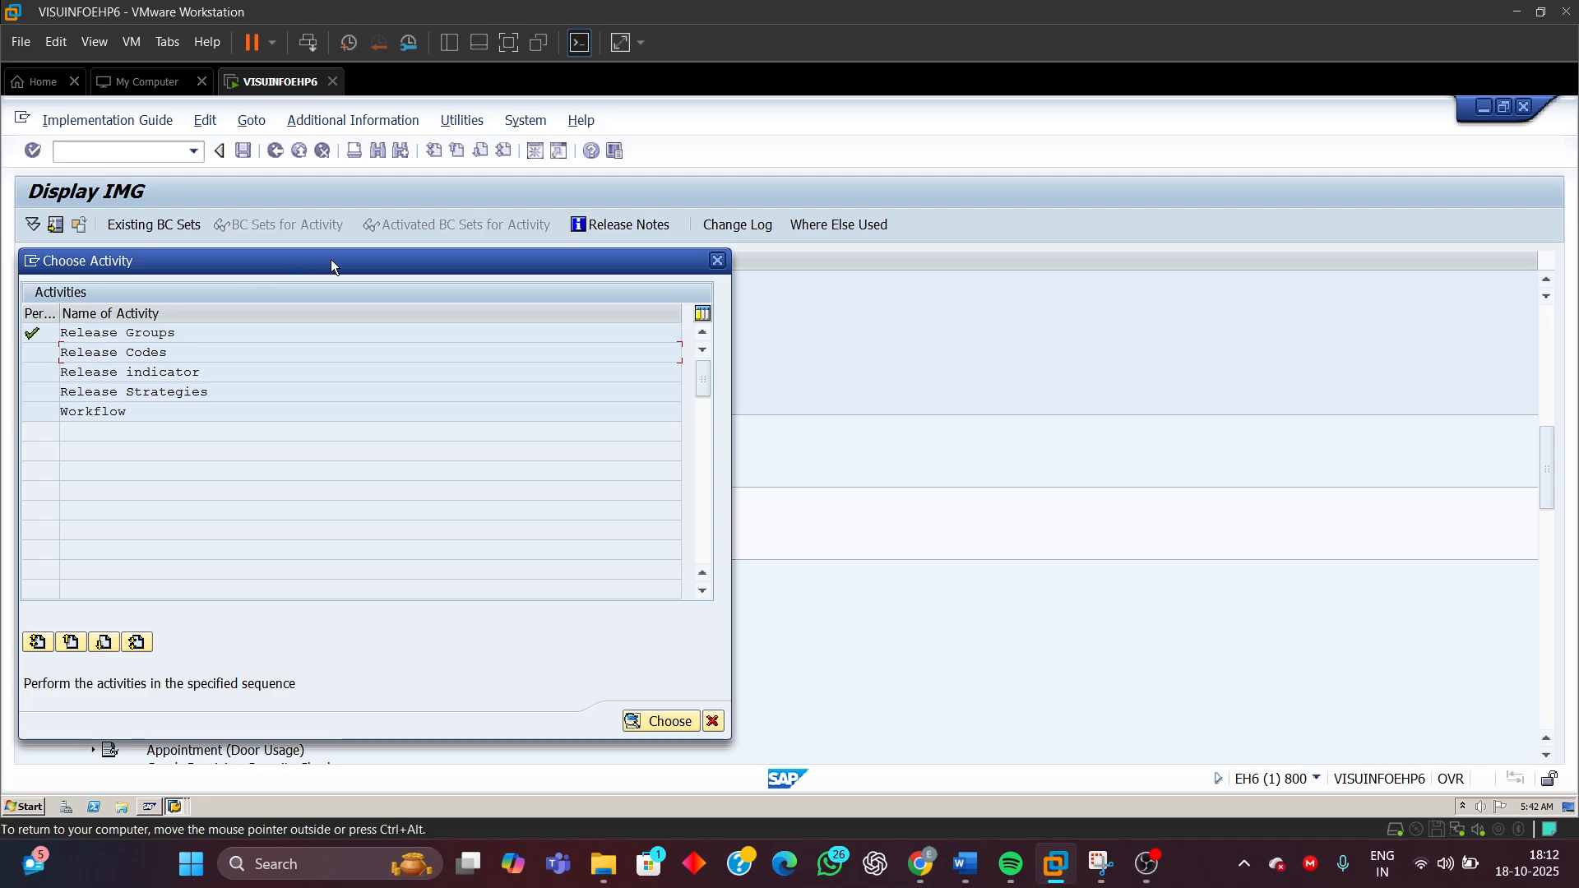
Switch to the document and review the release group, release codes and the sub-steps of Step 3
{"action": "left_click_drag", "start_coordinate": [330, 259], "coordinate": [784, 257]}
{"action": "left_click", "coordinate": [966, 864]}
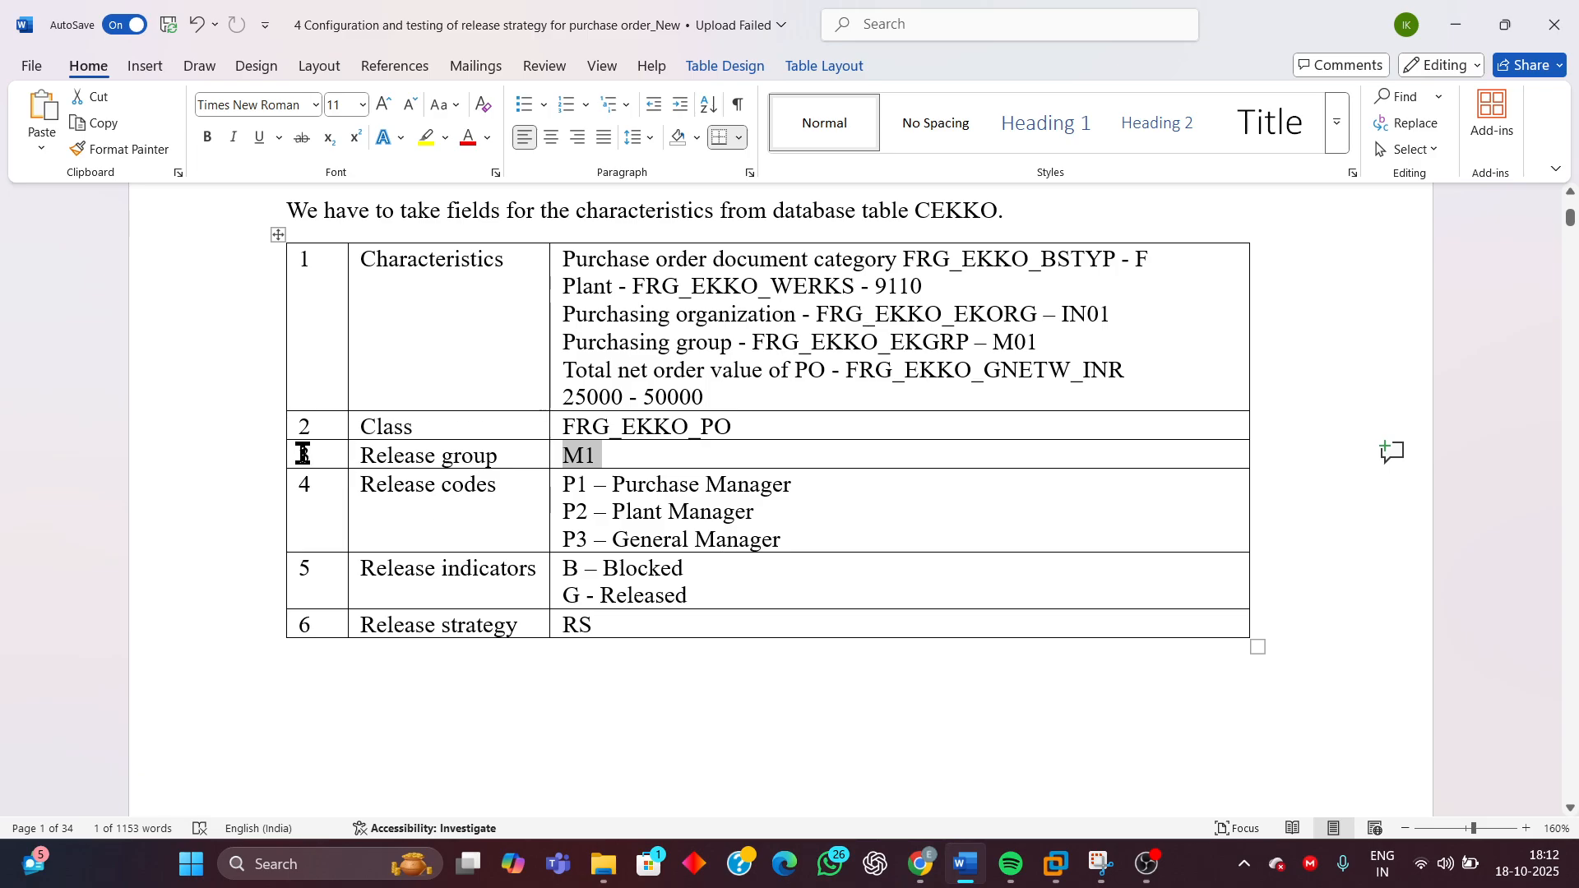
{"action": "left_click_drag", "start_coordinate": [302, 454], "coordinate": [638, 469]}
{"action": "left_click", "coordinate": [303, 489]}
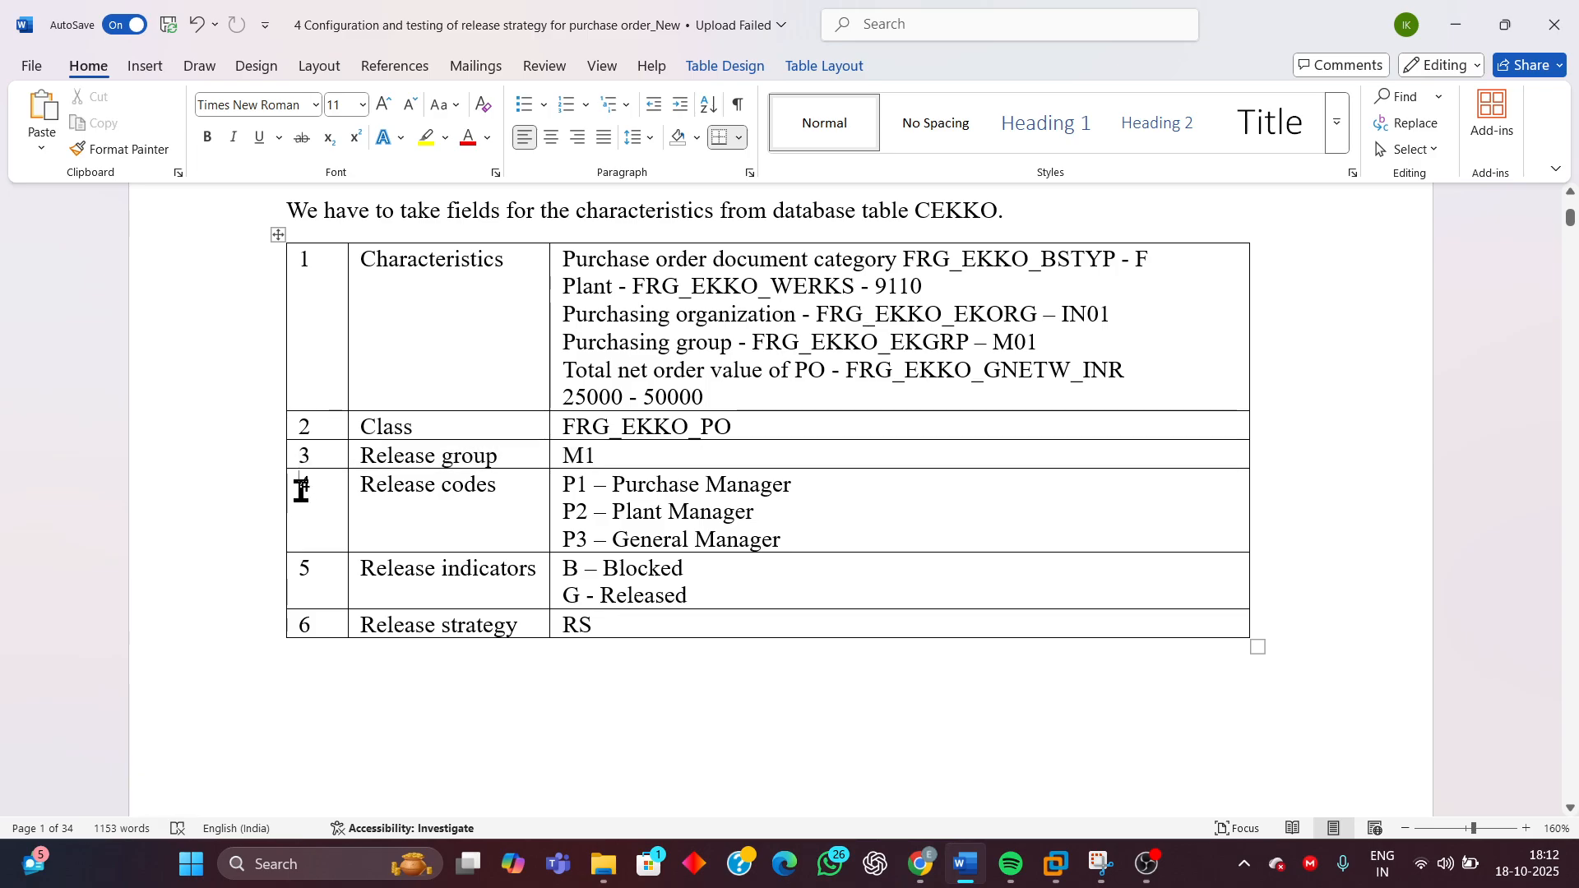
{"action": "left_click_drag", "start_coordinate": [301, 489], "coordinate": [751, 540]}
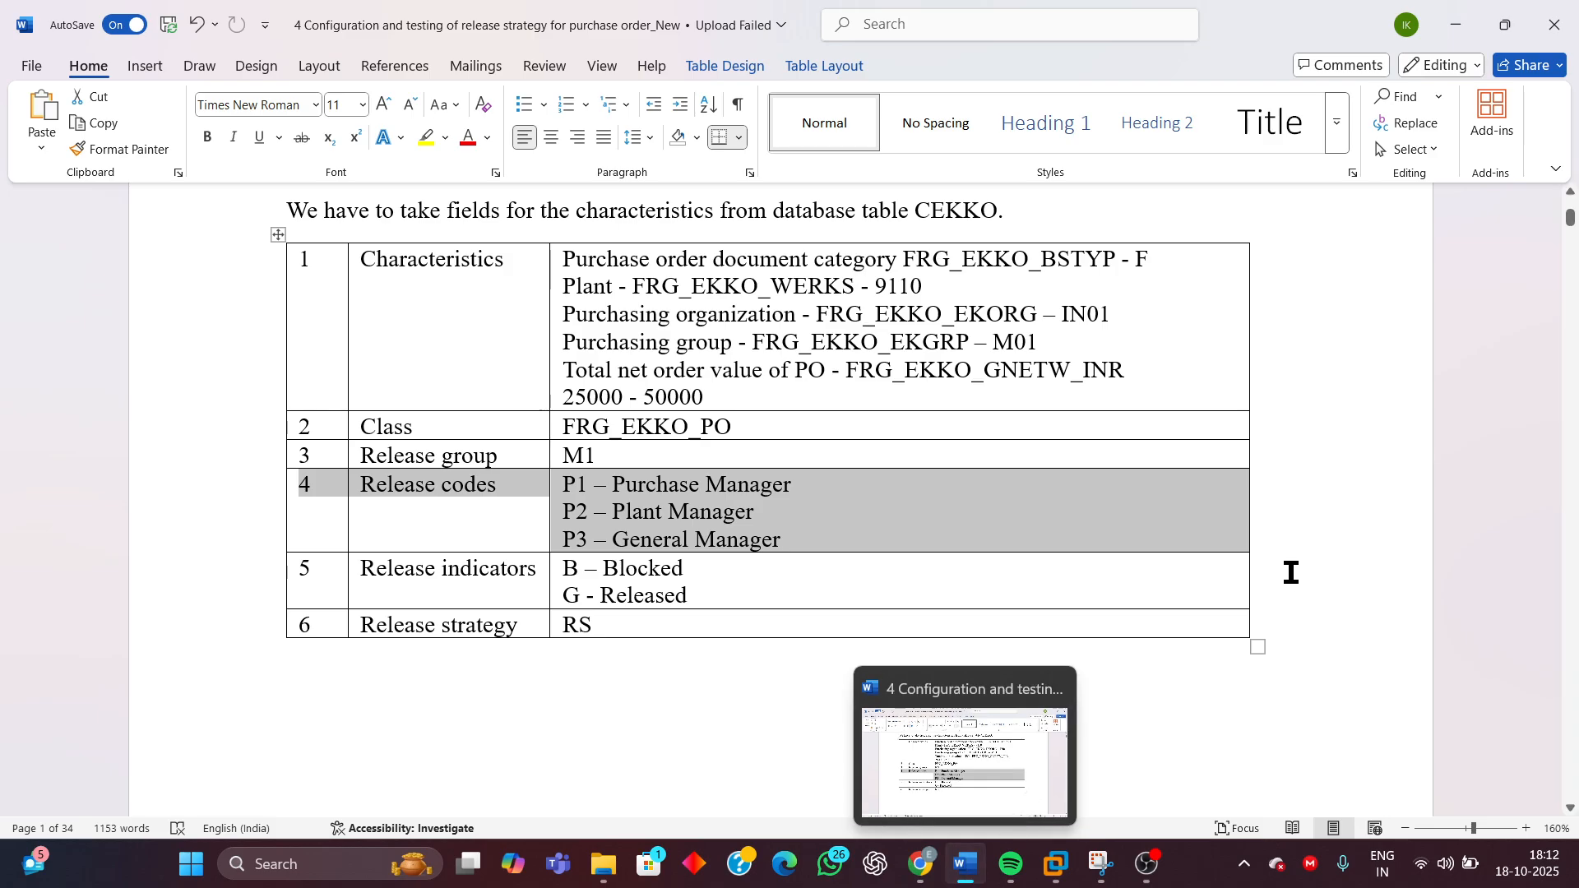
{"action": "scroll", "coordinate": [1291, 574], "scroll_direction": "up", "scroll_amount": 10}
{"action": "scroll", "coordinate": [1302, 542], "scroll_direction": "down", "scroll_amount": 5}
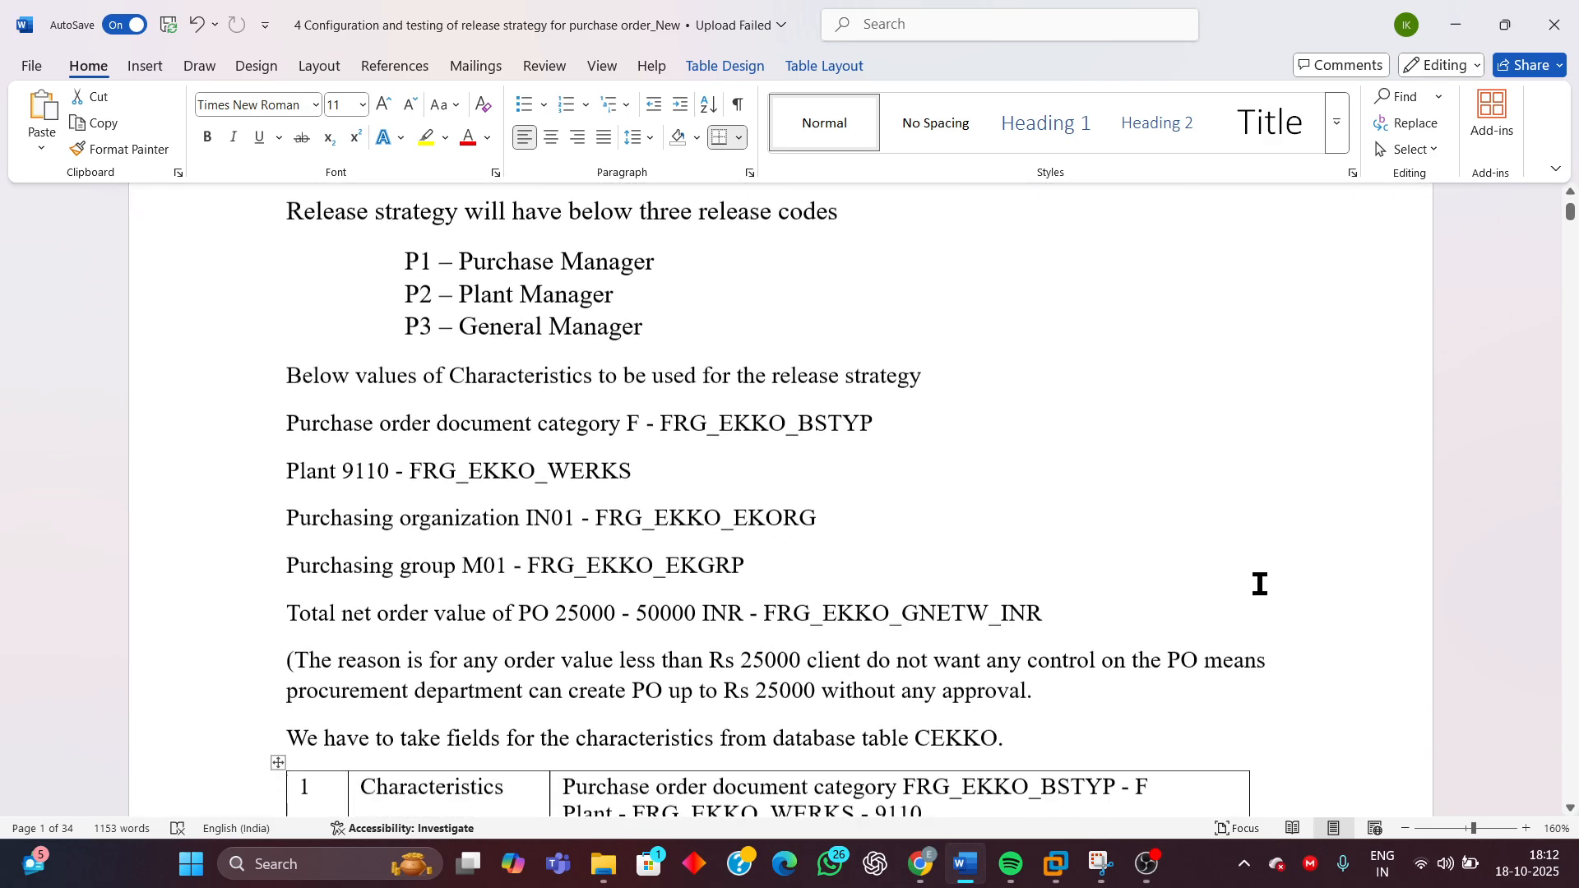
{"action": "scroll", "coordinate": [1243, 611], "scroll_direction": "down", "scroll_amount": 15}
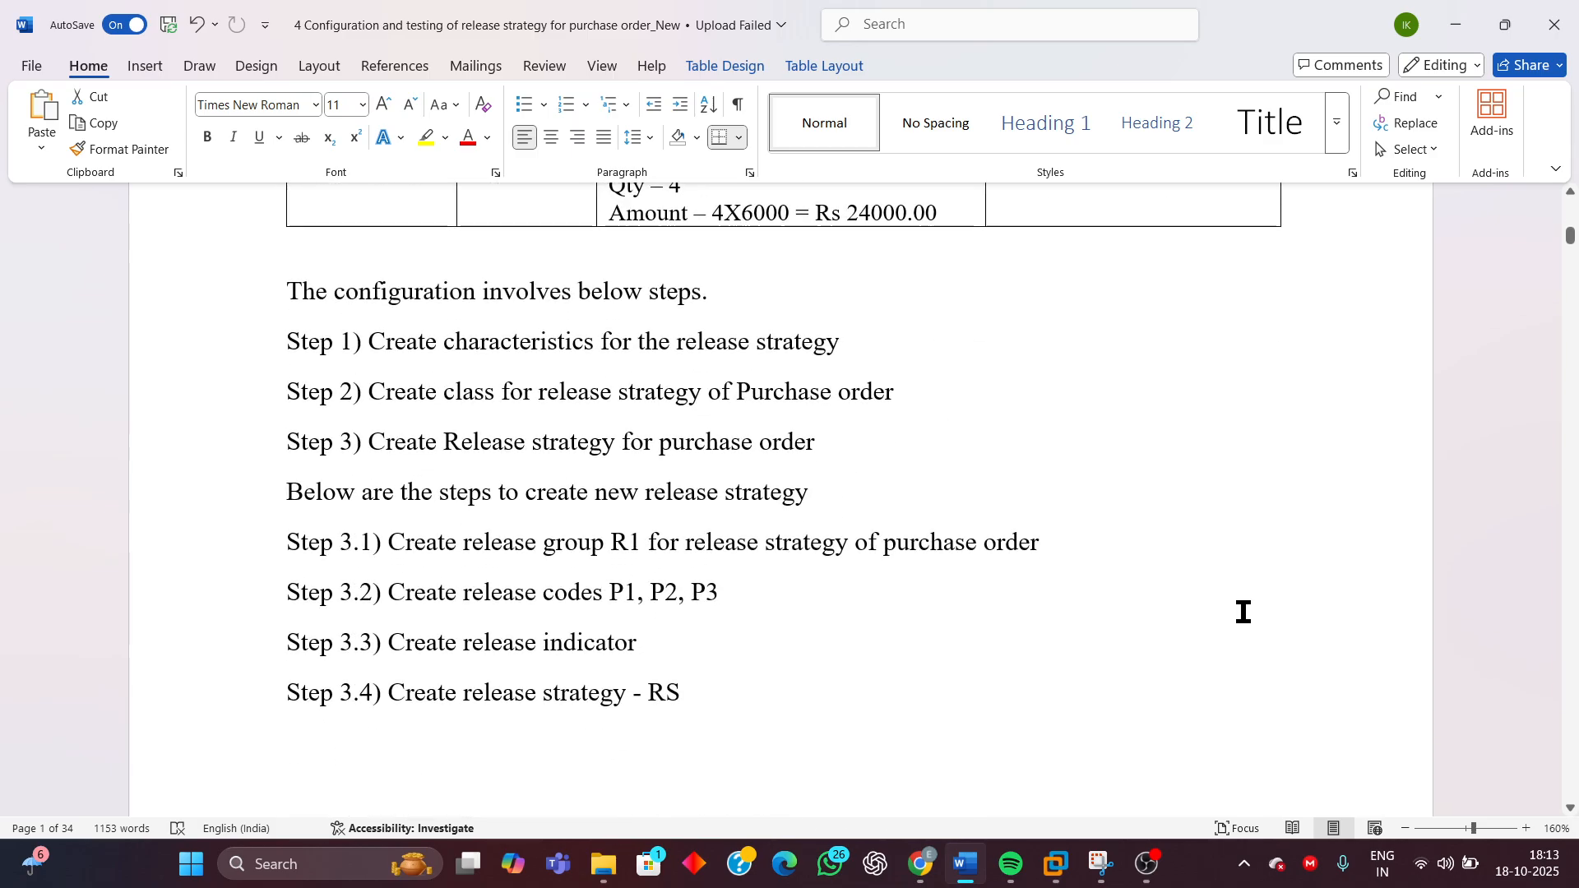
{"action": "scroll", "coordinate": [1244, 611], "scroll_direction": "down", "scroll_amount": 3}
{"action": "scroll", "coordinate": [1244, 611], "scroll_direction": "up", "scroll_amount": 3}
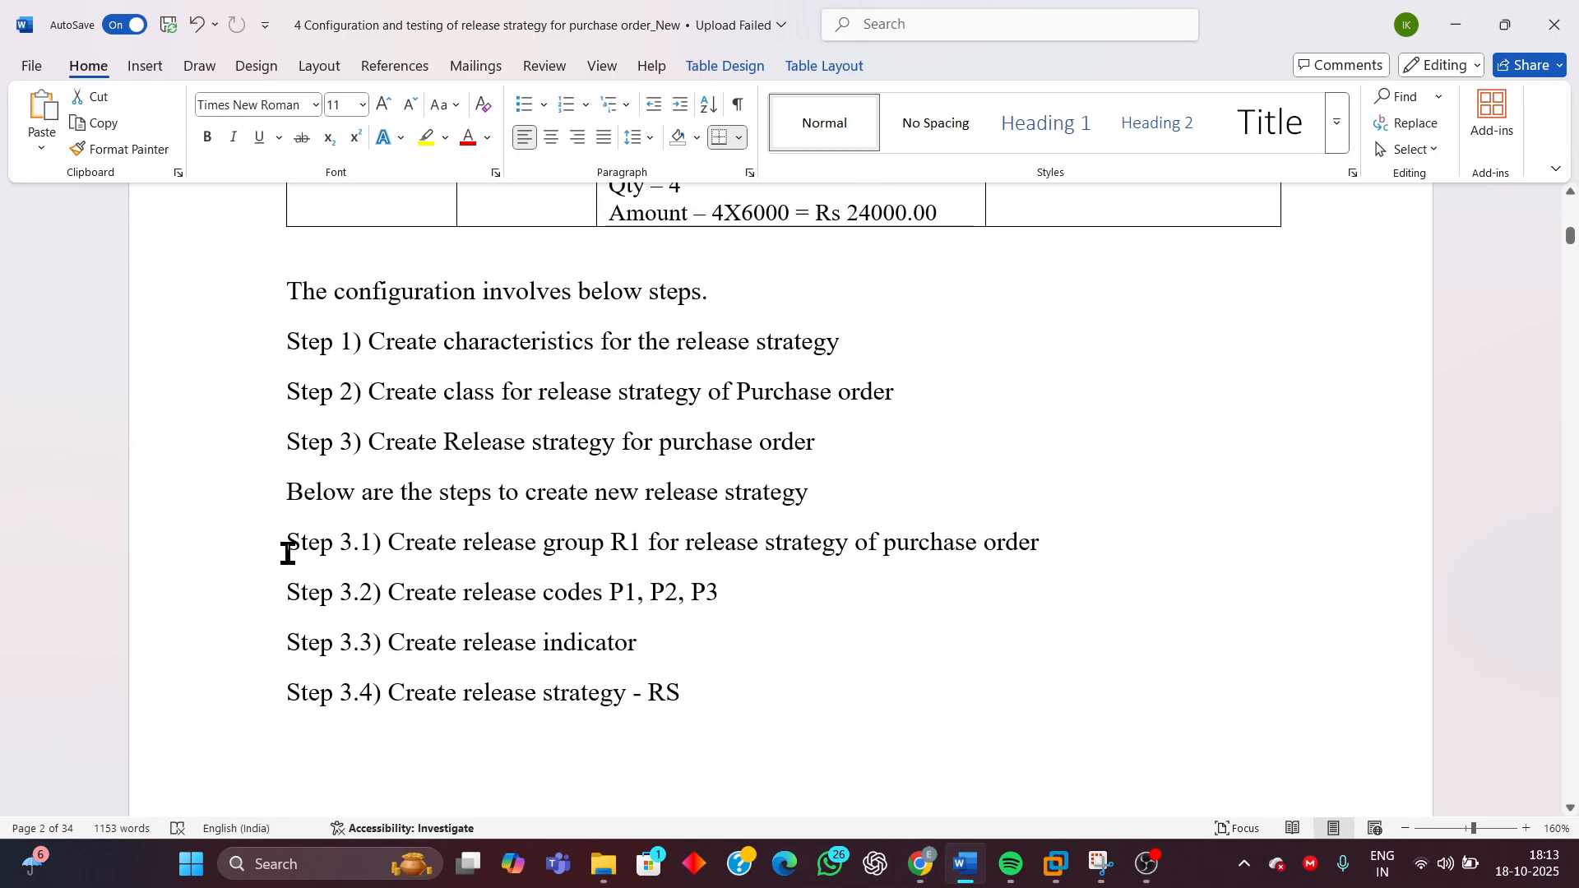
{"action": "left_click_drag", "start_coordinate": [288, 553], "coordinate": [802, 691]}
{"action": "scroll", "coordinate": [1069, 485], "scroll_direction": "up", "scroll_amount": 15}
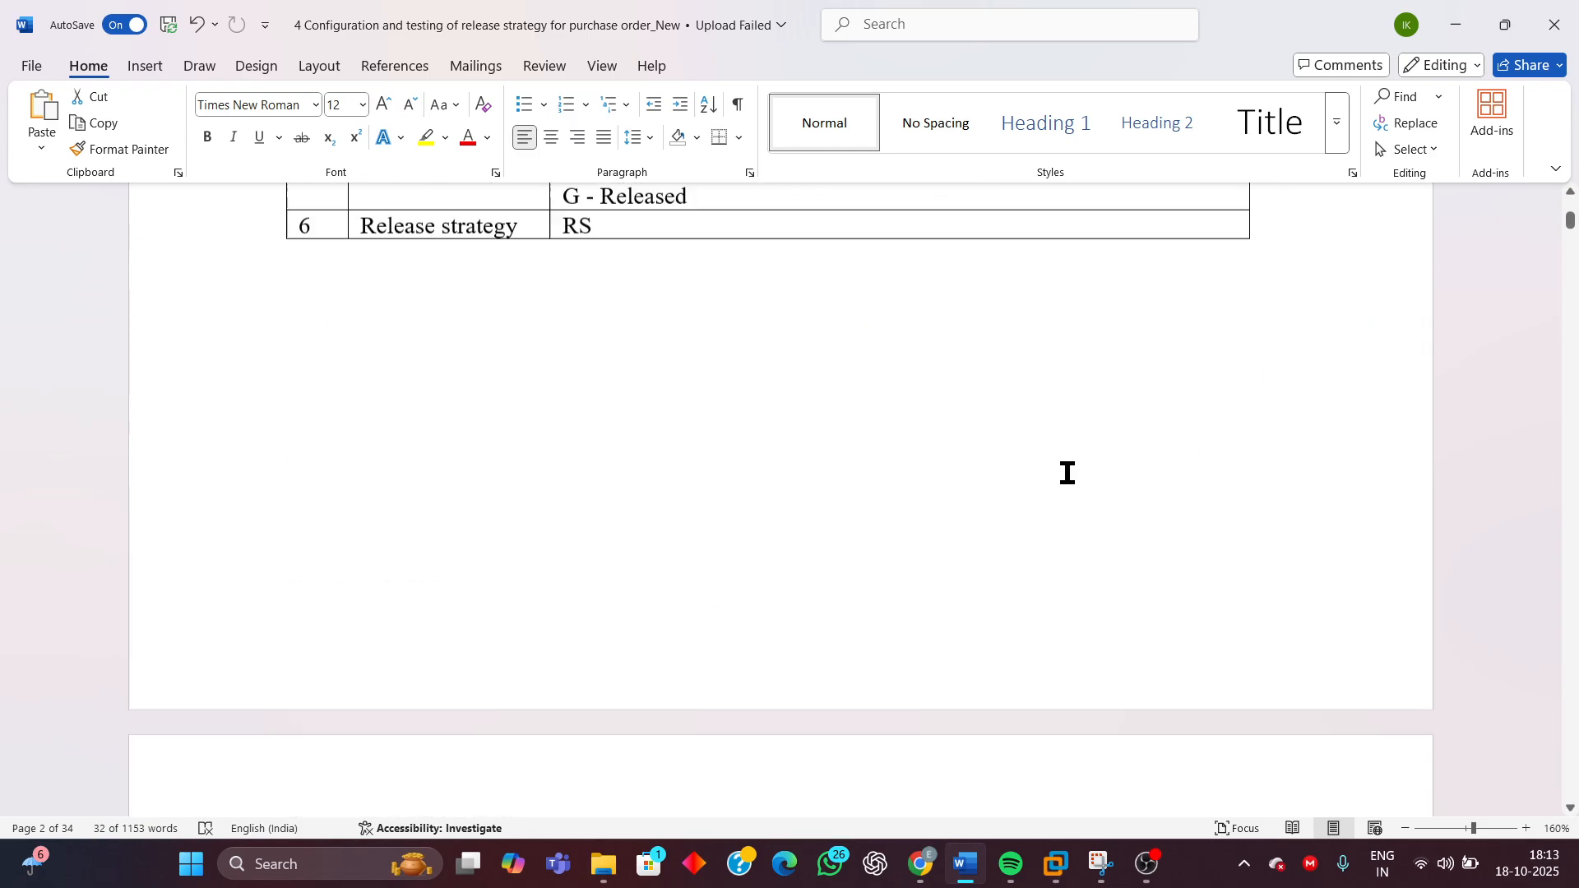
{"action": "scroll", "coordinate": [1068, 473], "scroll_direction": "up", "scroll_amount": 6}
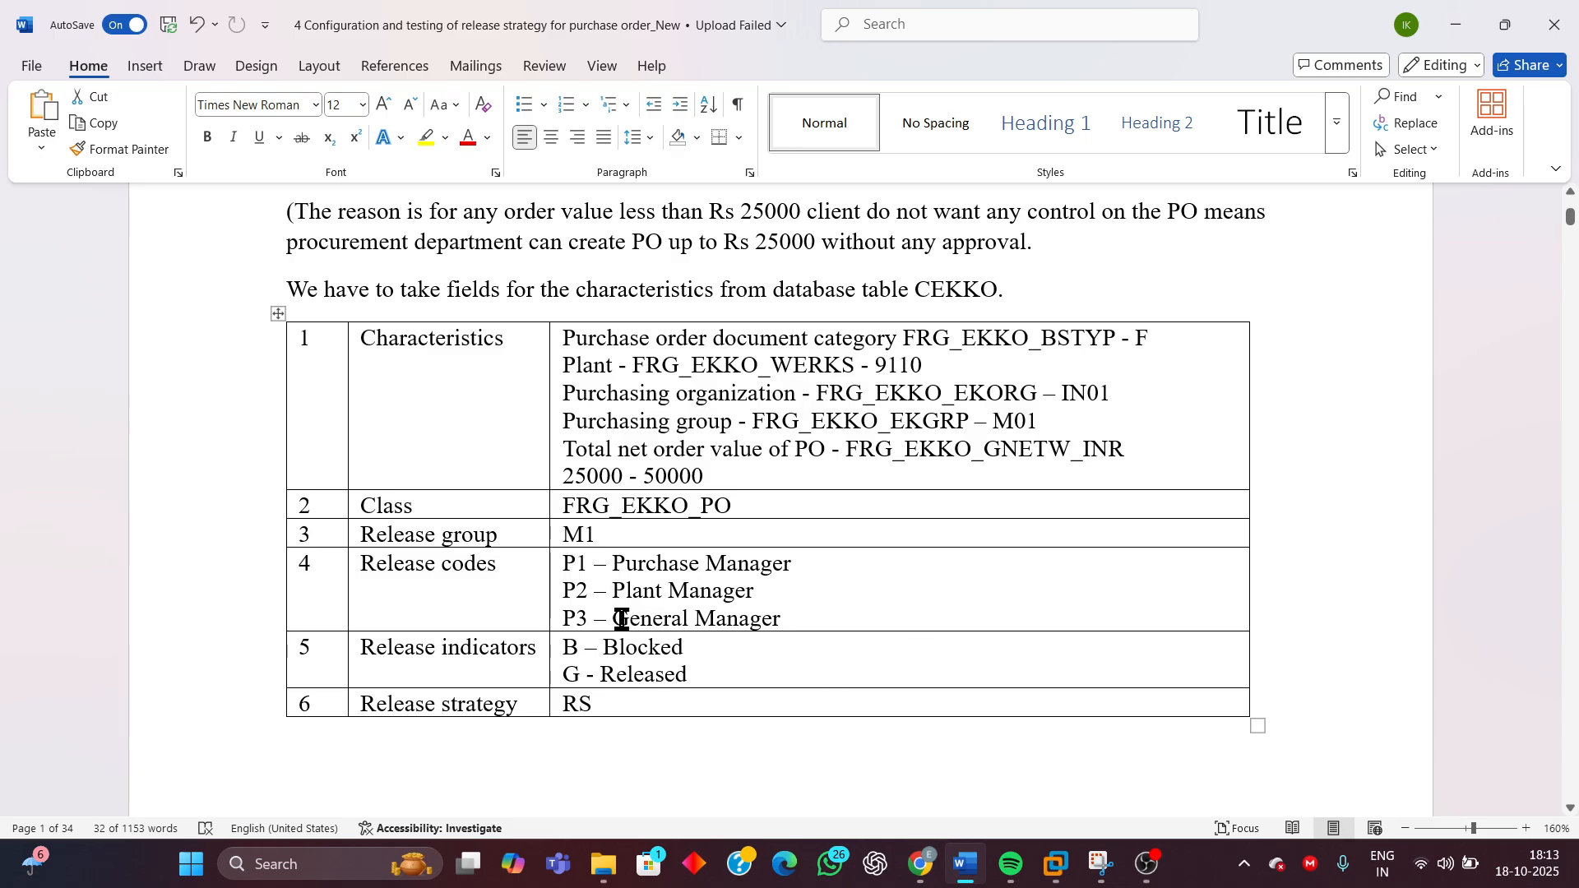
Return to SAP and open the Release Codes activity
{"action": "mouse_move", "coordinate": [1056, 863]}
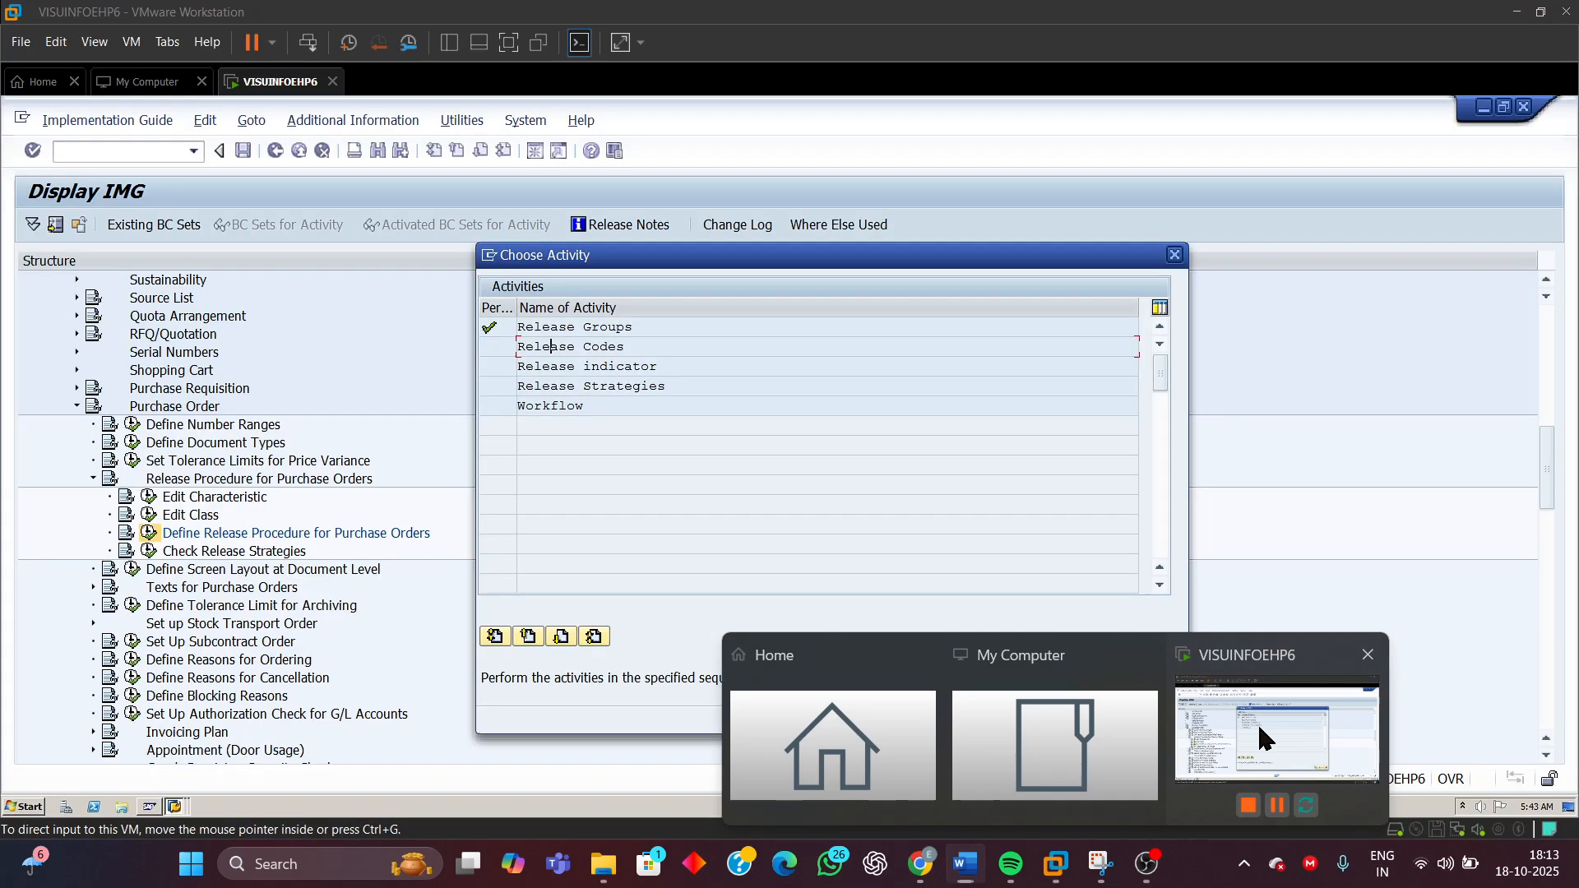
{"action": "left_click", "coordinate": [1275, 732]}
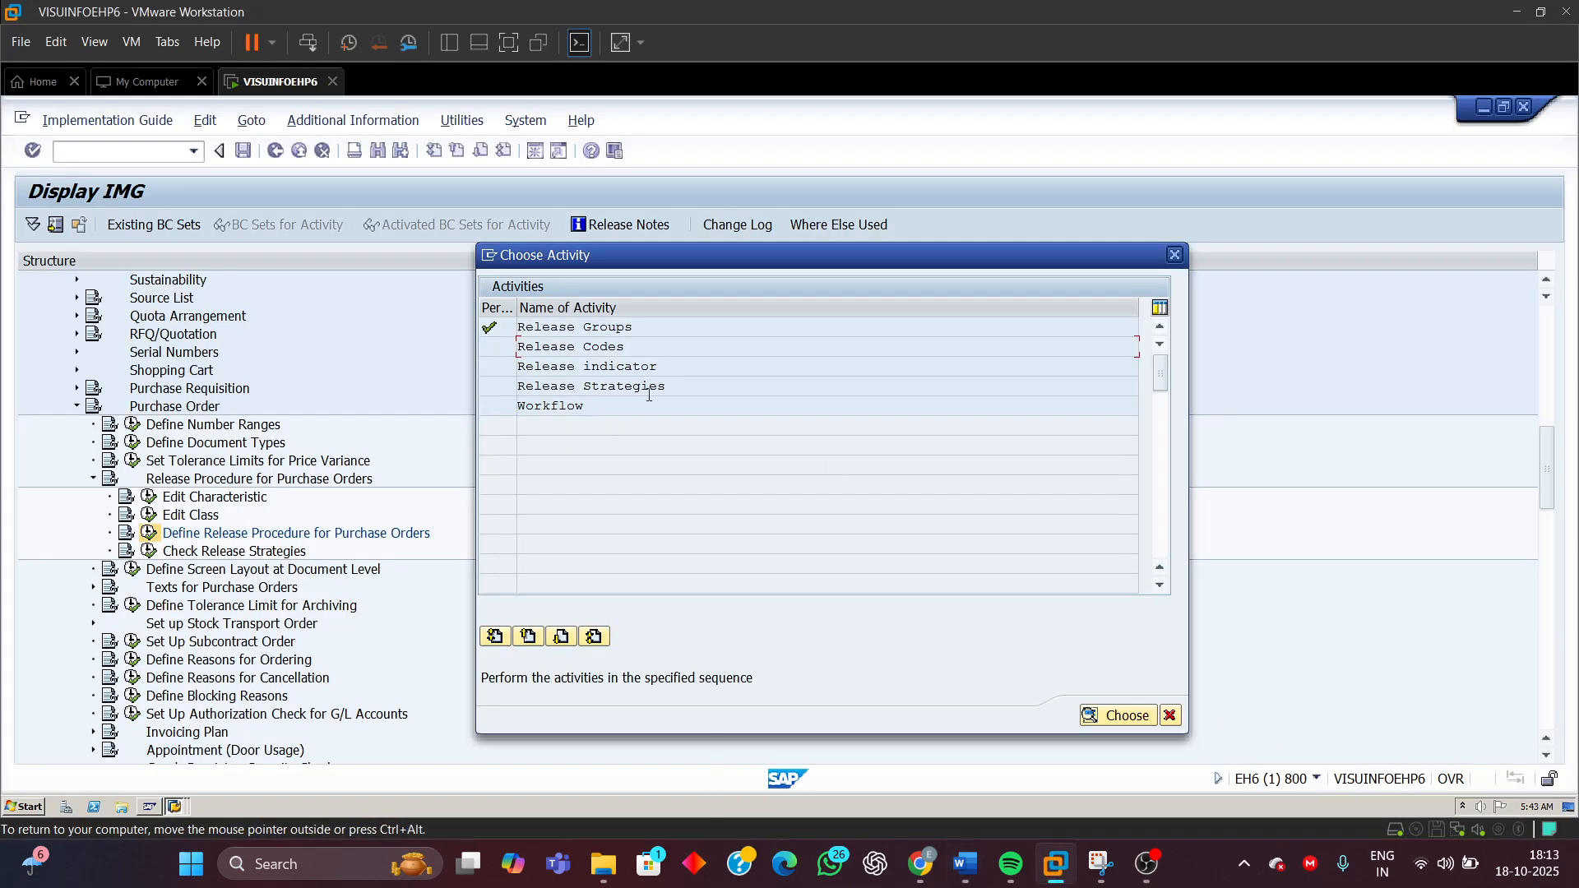
{"action": "double_click", "coordinate": [576, 346]}
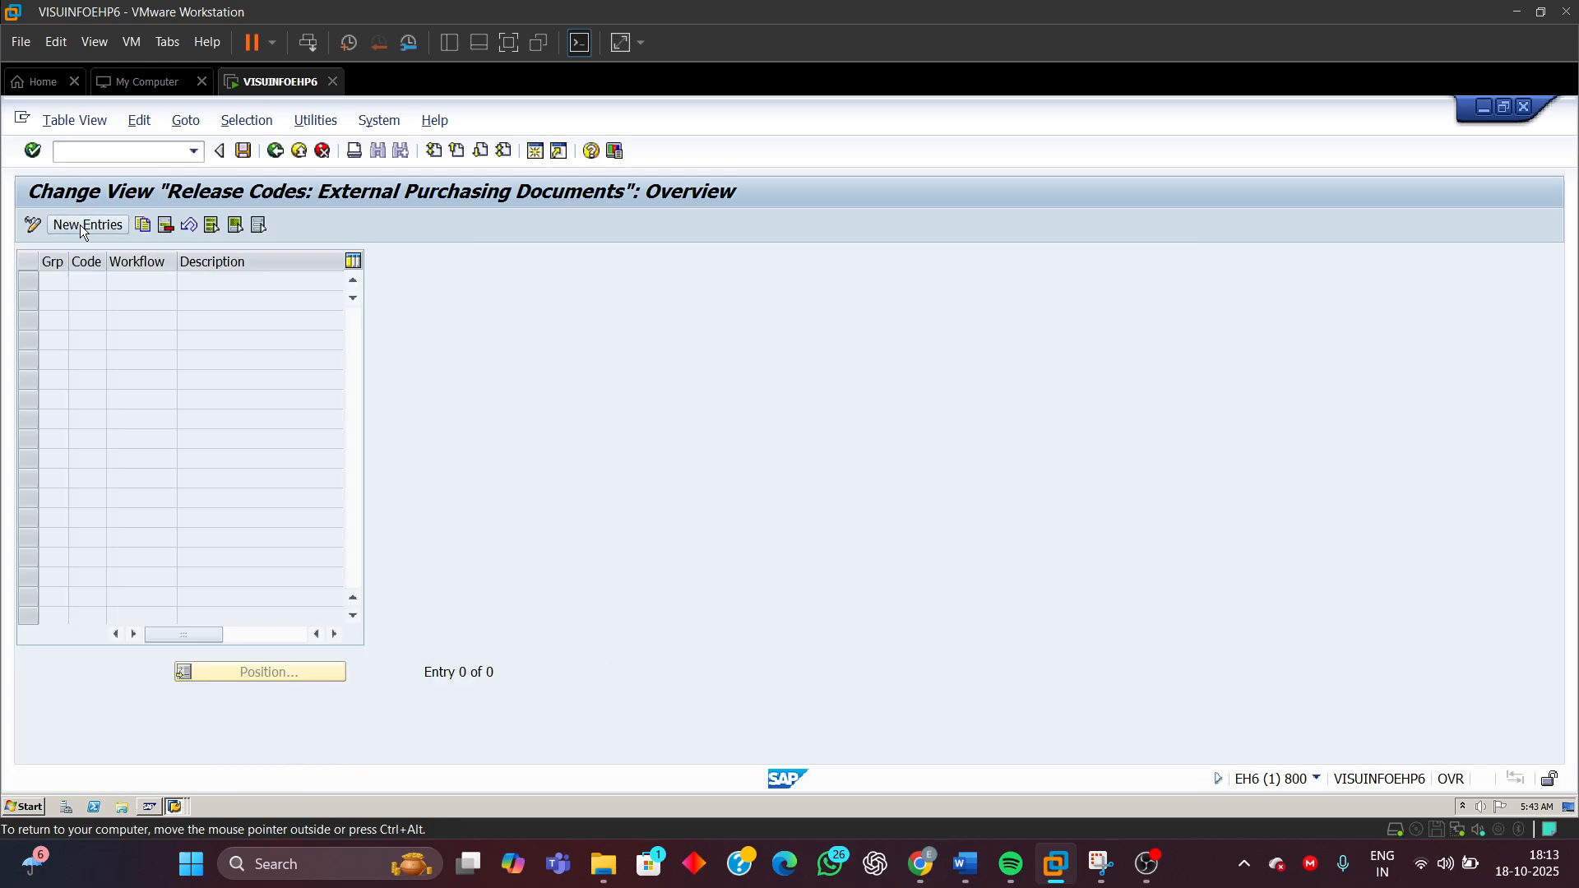
Start new release code entries and check the release codes and descriptions listed in the document
{"action": "left_click", "coordinate": [86, 225]}
{"action": "mouse_move", "coordinate": [966, 863]}
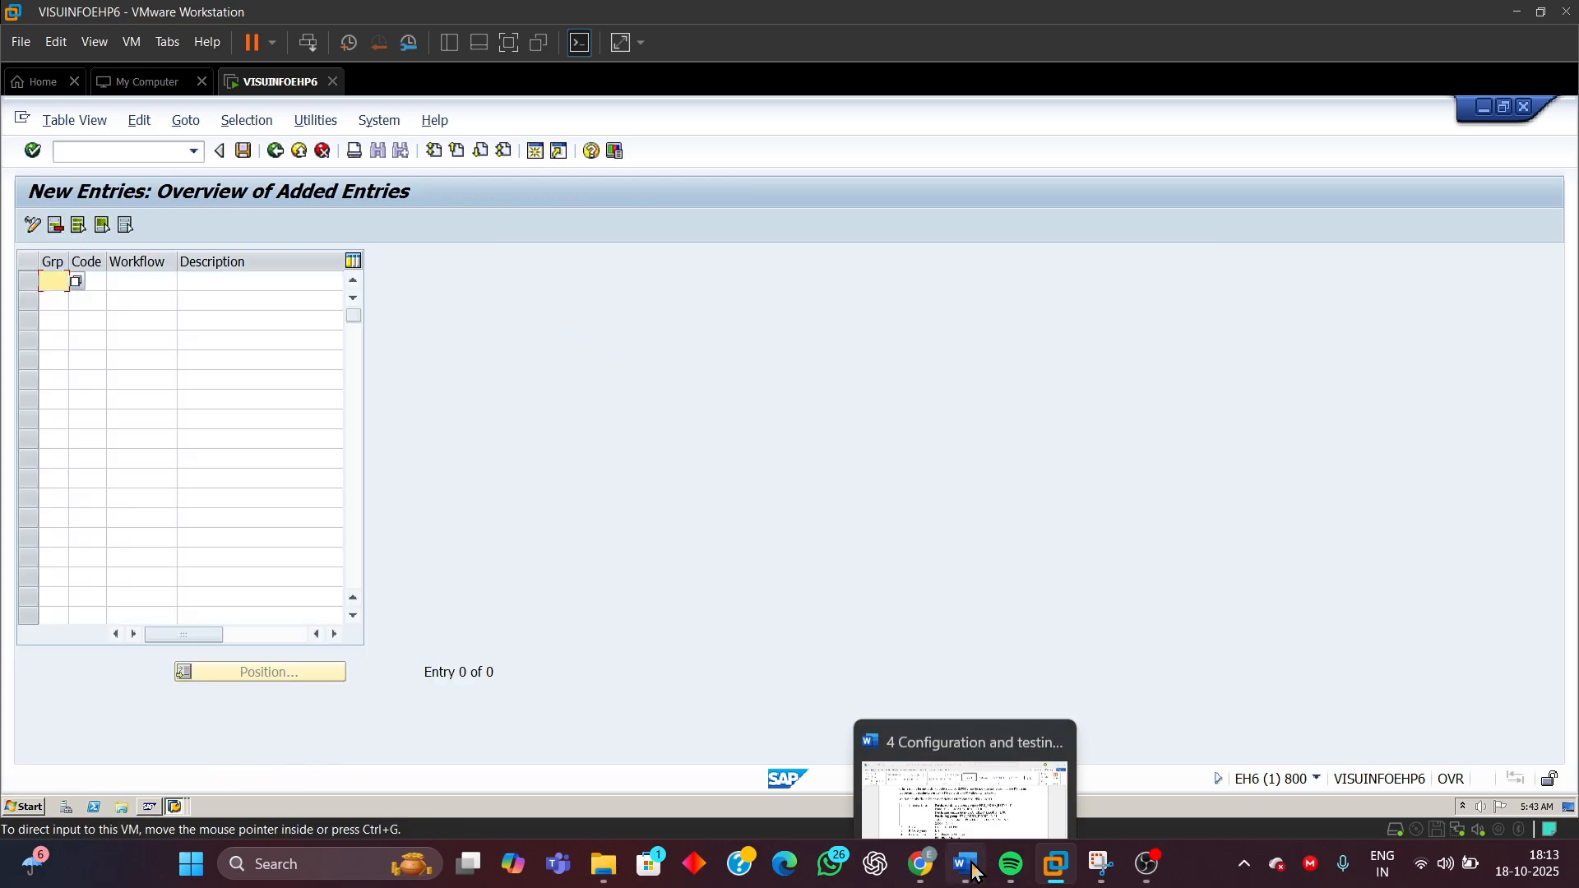
{"action": "left_click", "coordinate": [977, 782]}
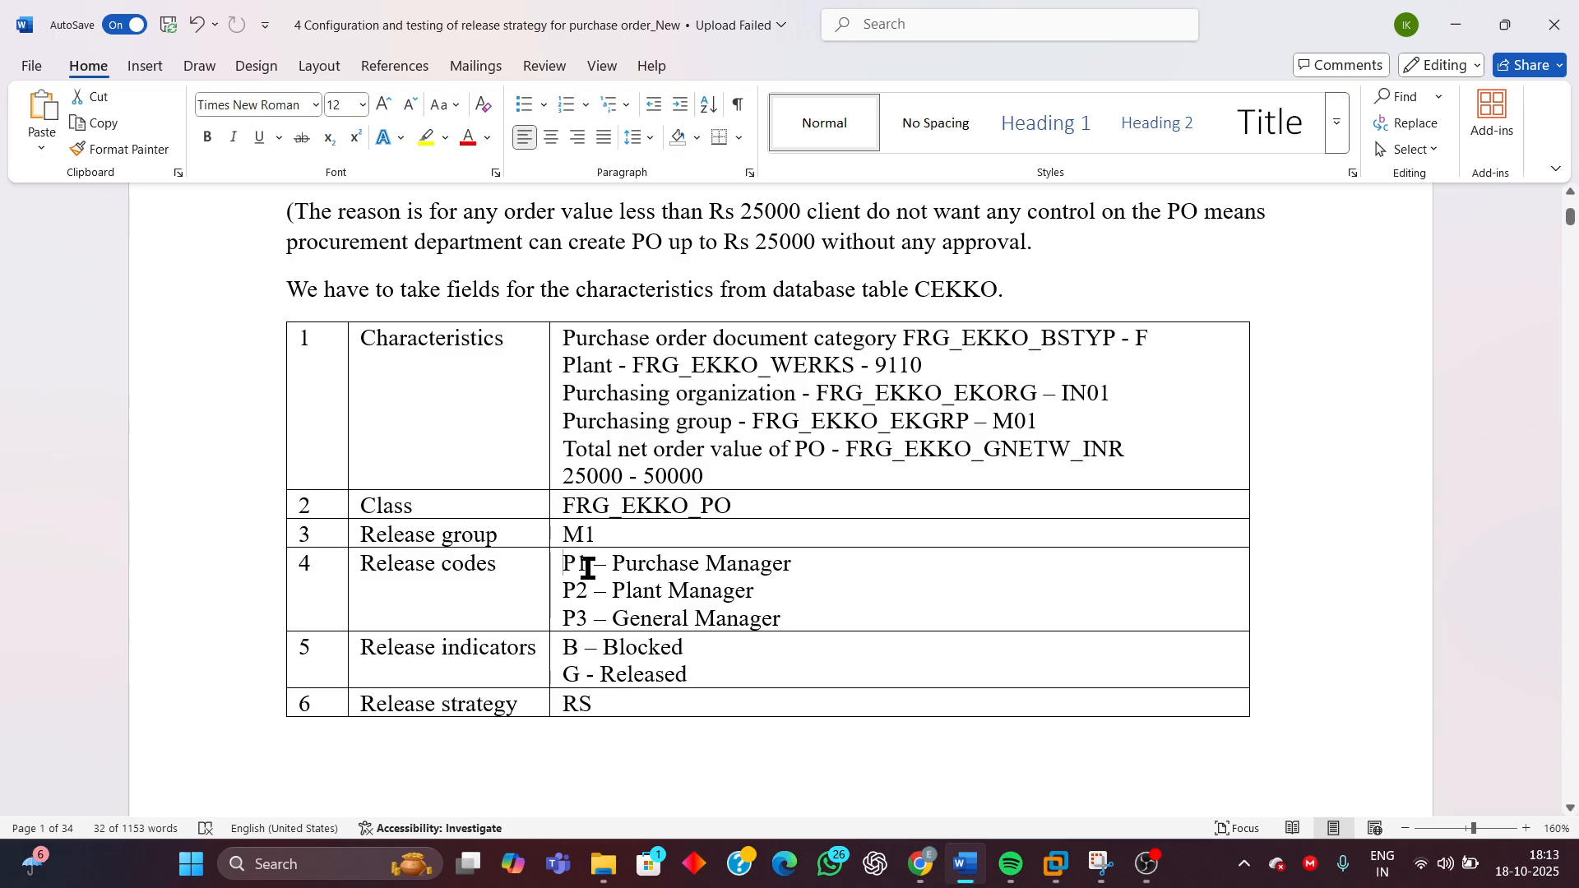
{"action": "left_click_drag", "start_coordinate": [567, 568], "coordinate": [804, 614]}
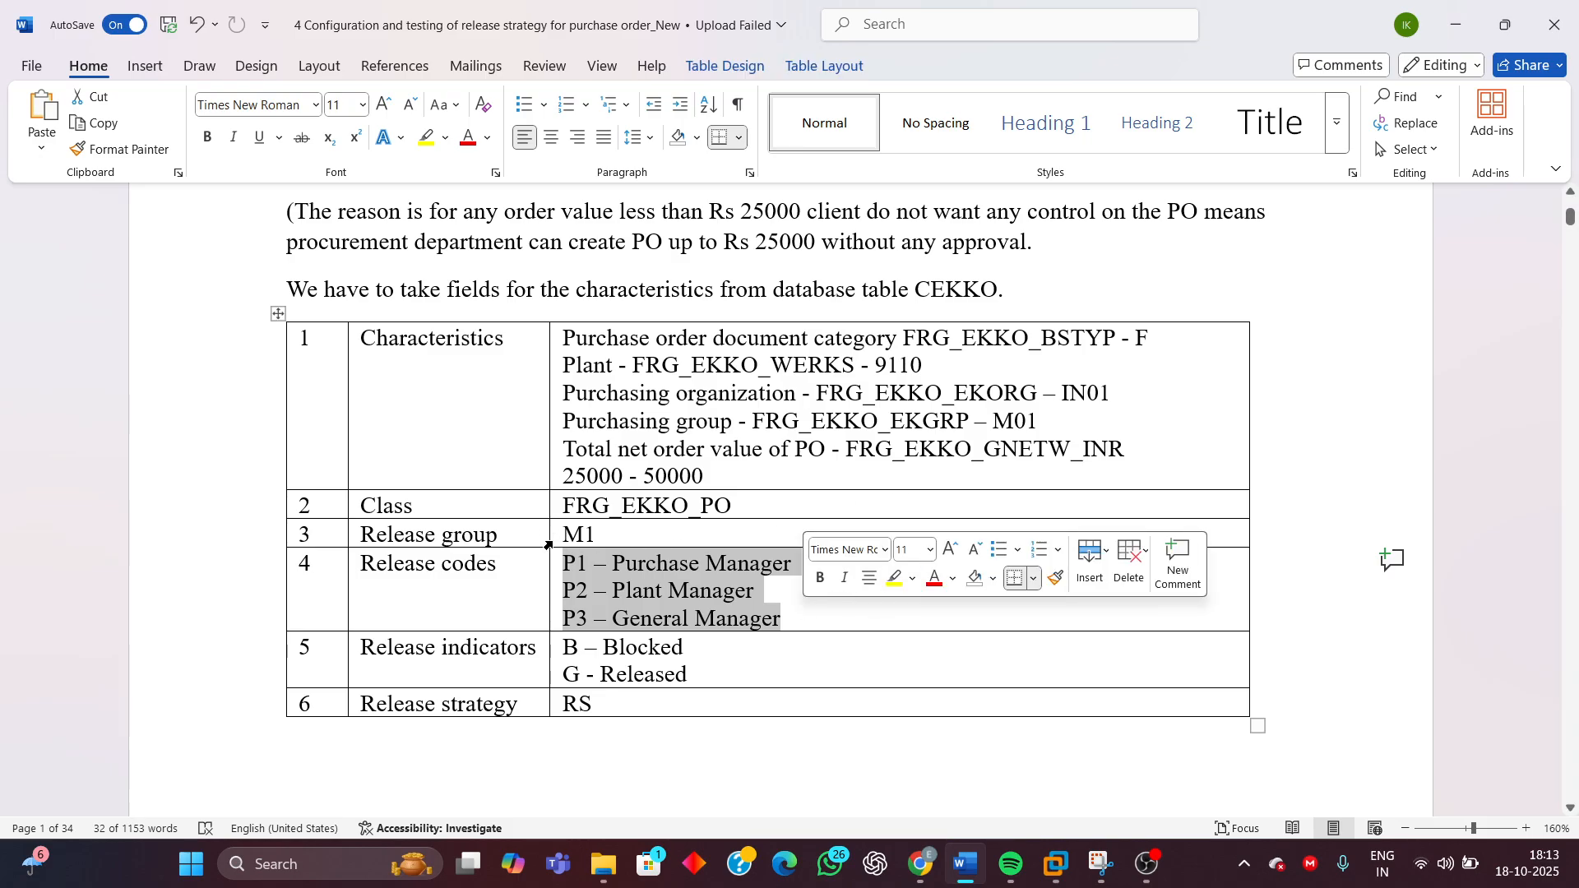
{"action": "left_click", "coordinate": [1454, 25]}
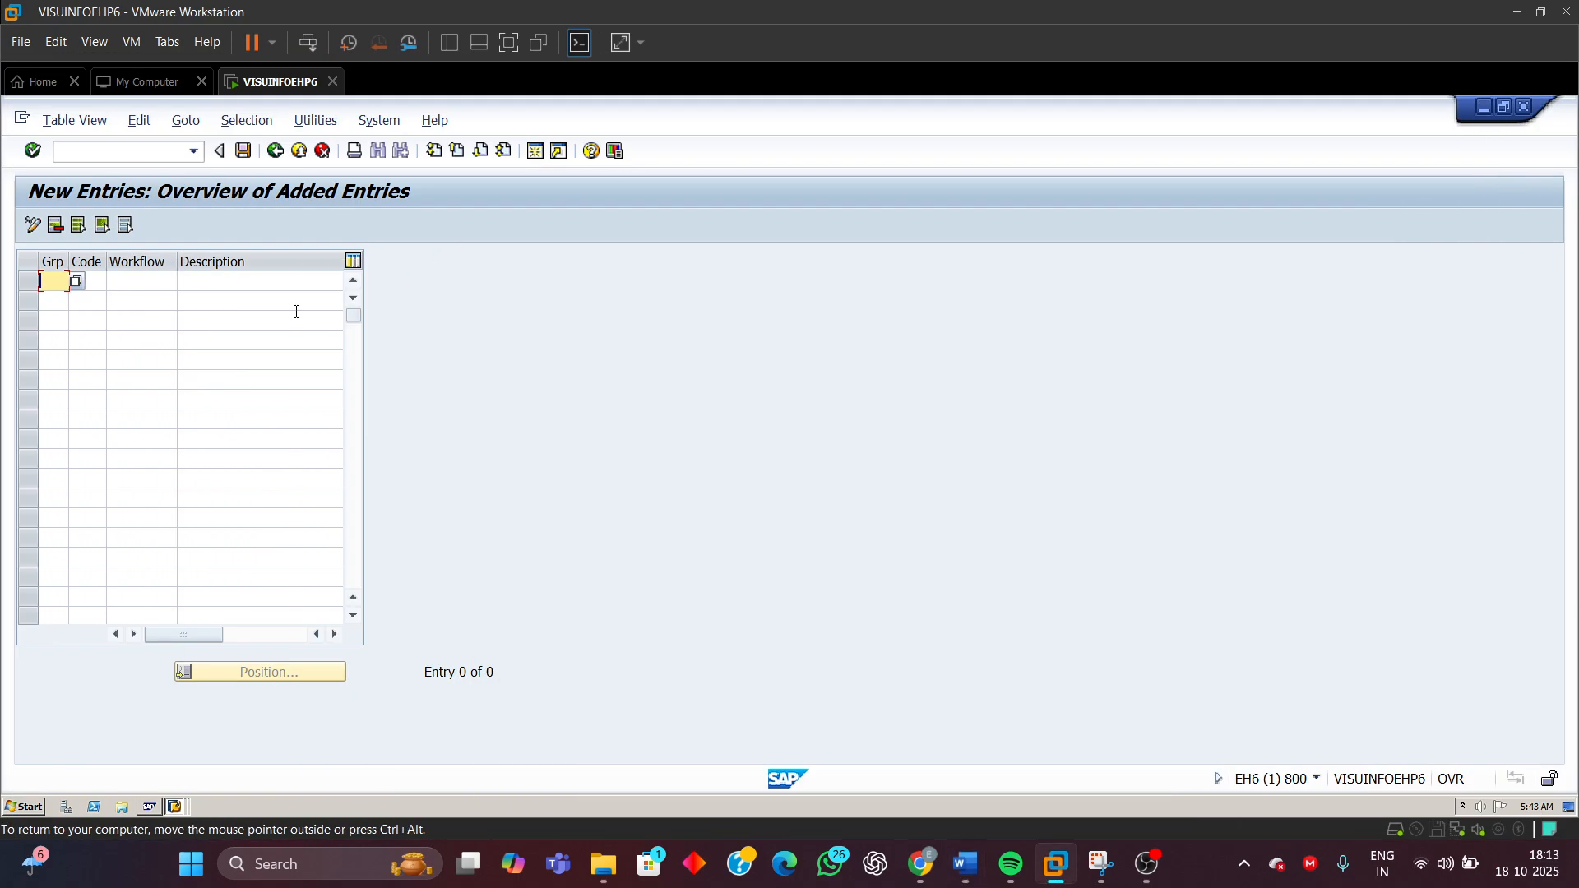
Add release code P1 in release group M1 with the description Purchase Manager
{"action": "type", "text": "M1"}
{"action": "left_click", "coordinate": [99, 279]}
{"action": "type", "text": "P"}
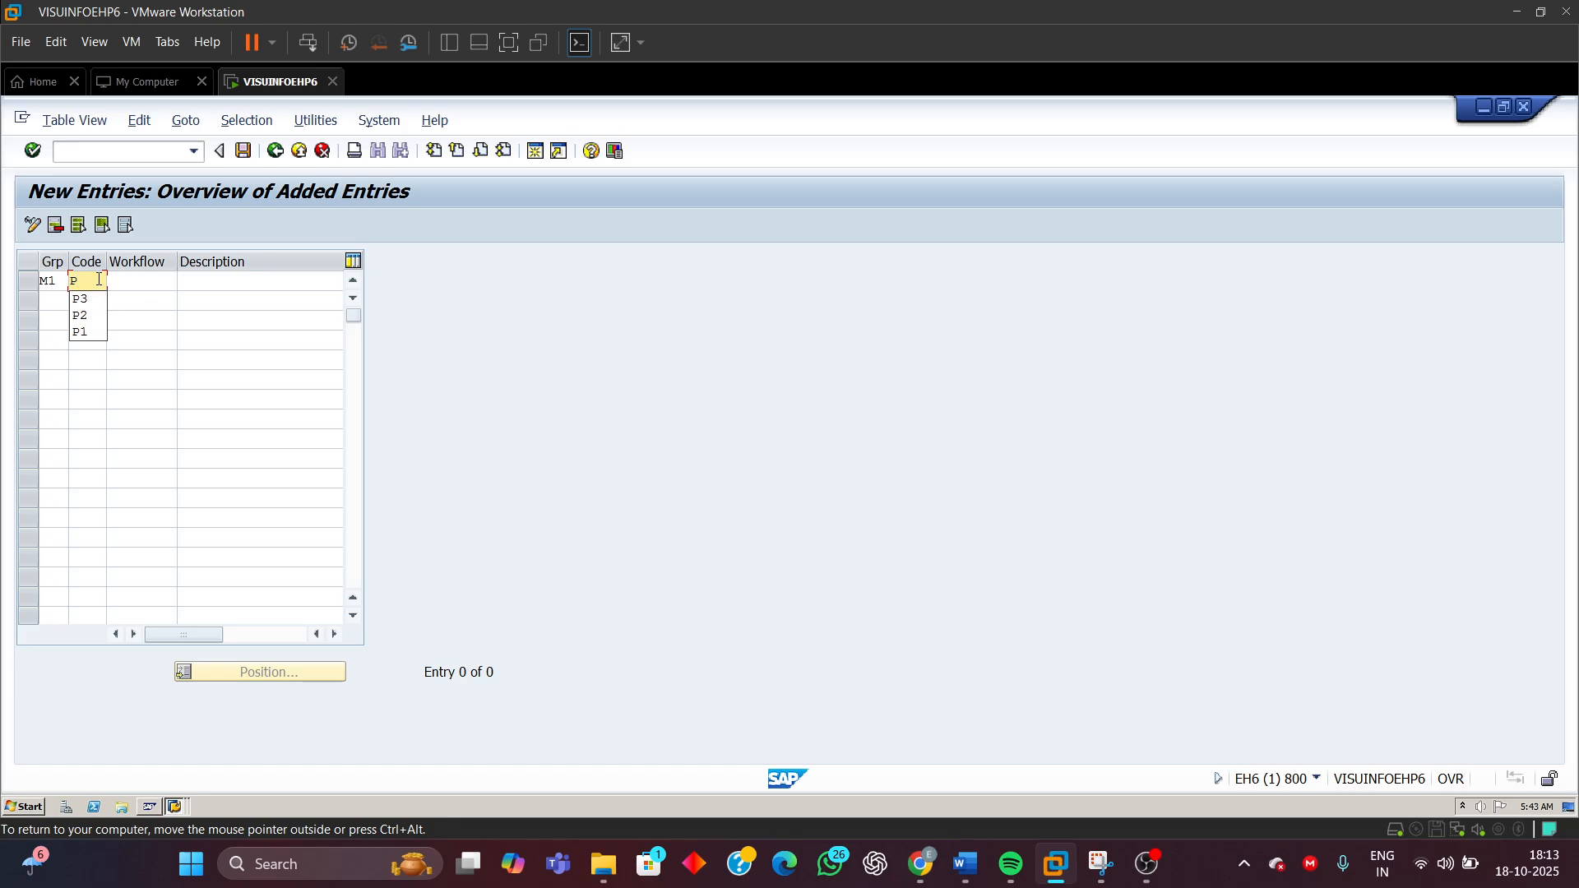
{"action": "type", "text": "1"}
{"action": "left_click", "coordinate": [197, 279]}
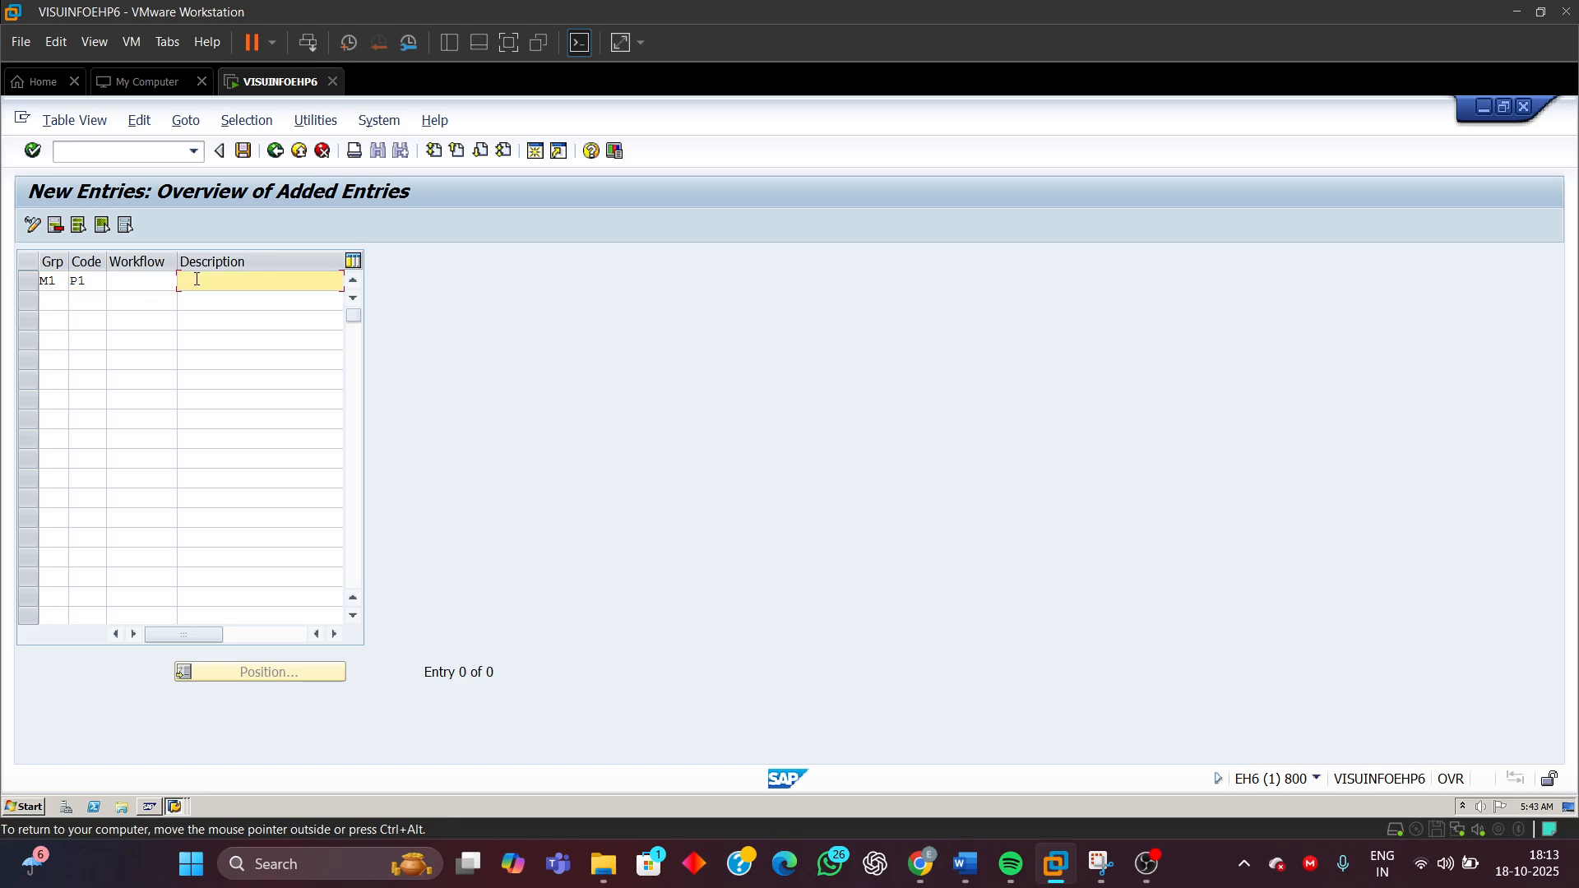
{"action": "key", "text": "BackSpace"}
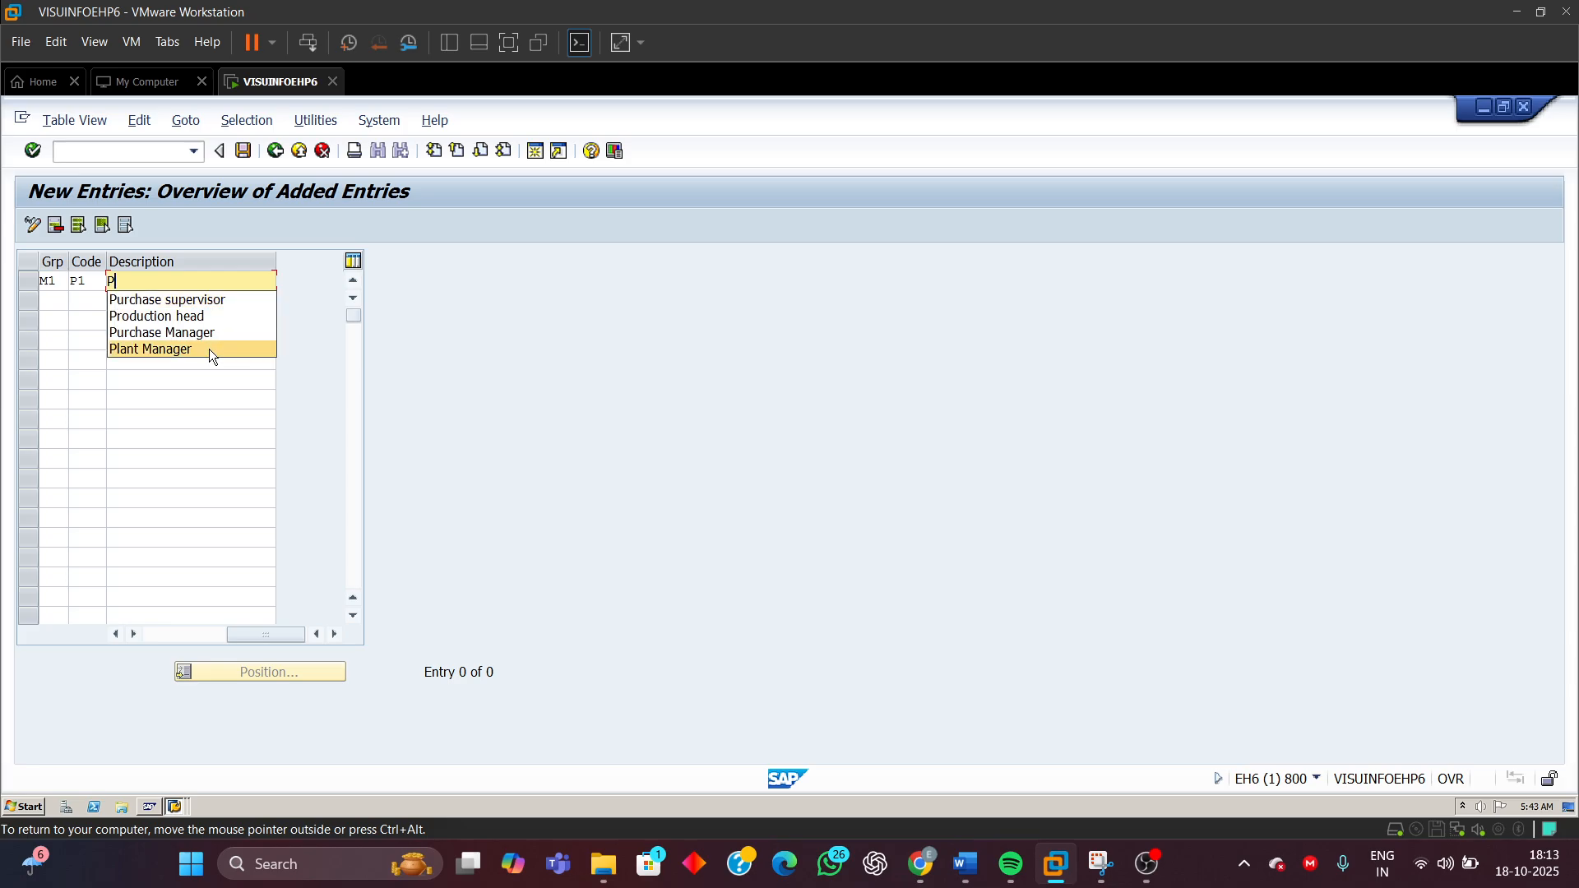
{"action": "left_click", "coordinate": [180, 333]}
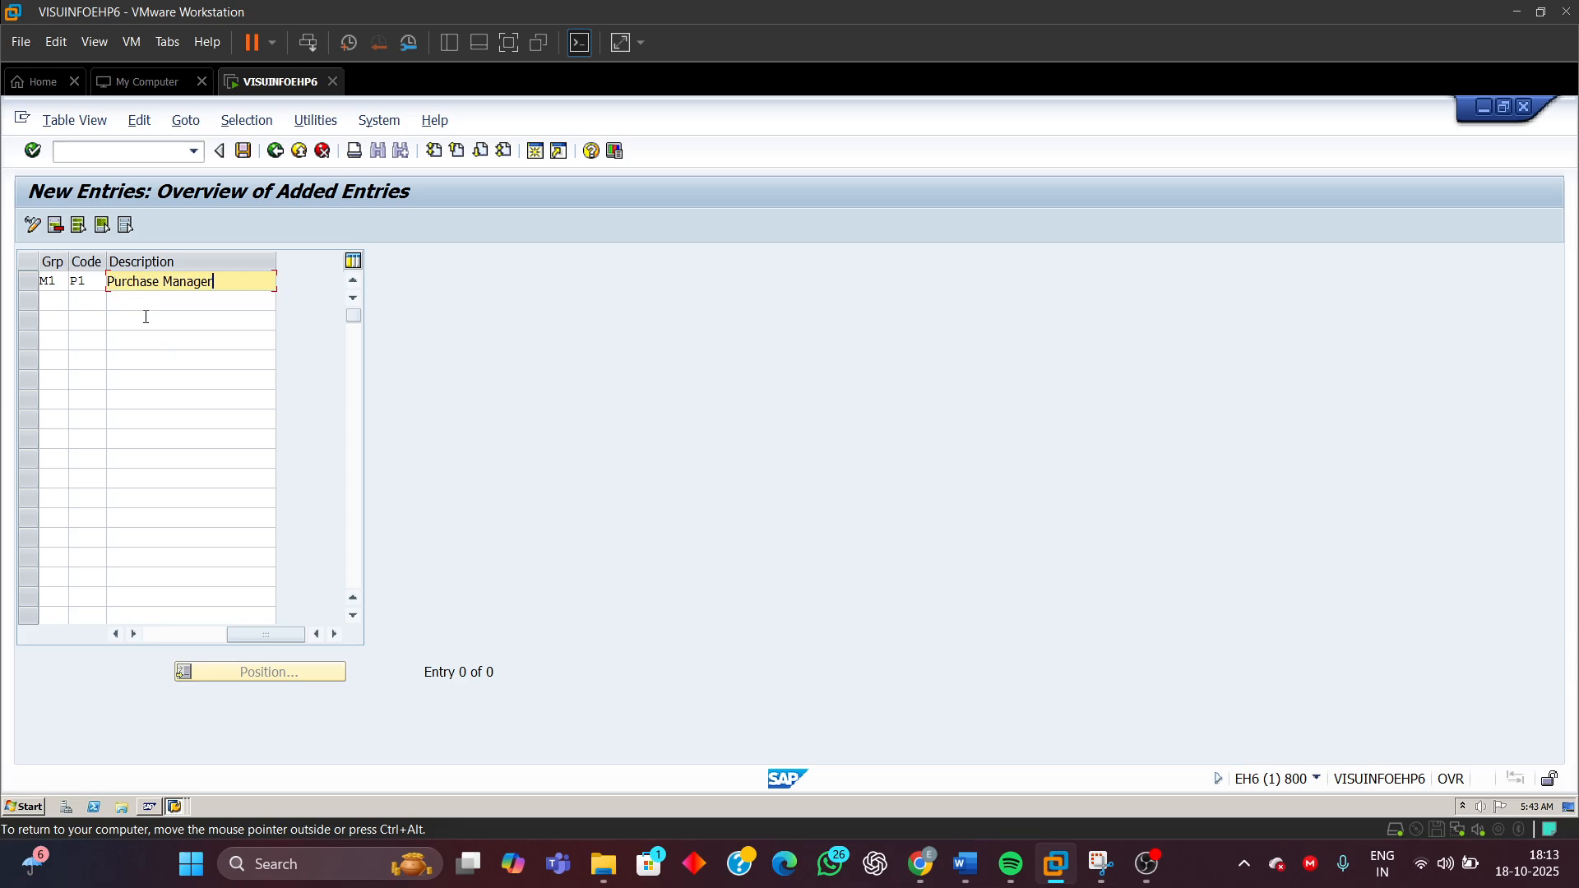
Add release code P2 in release group M1 with the description Plant Manager
{"action": "left_click", "coordinate": [51, 300]}
{"action": "type", "text": "M1"}
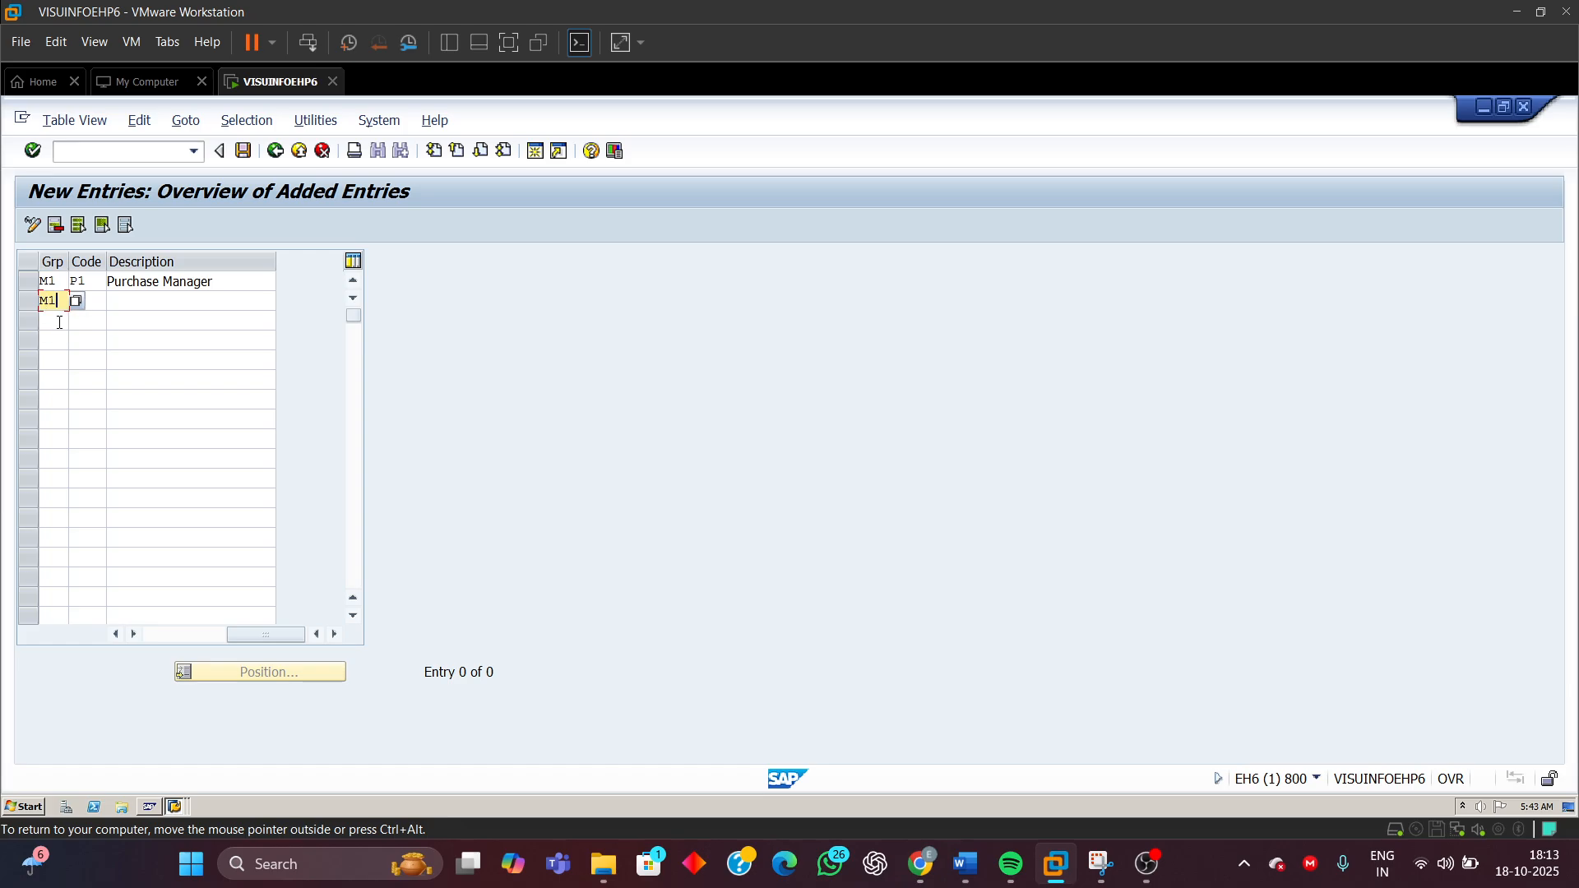
{"action": "left_click", "coordinate": [90, 304]}
{"action": "type", "text": "P"}
{"action": "left_click", "coordinate": [91, 337]}
{"action": "left_click", "coordinate": [149, 302]}
{"action": "left_click", "coordinate": [148, 302]}
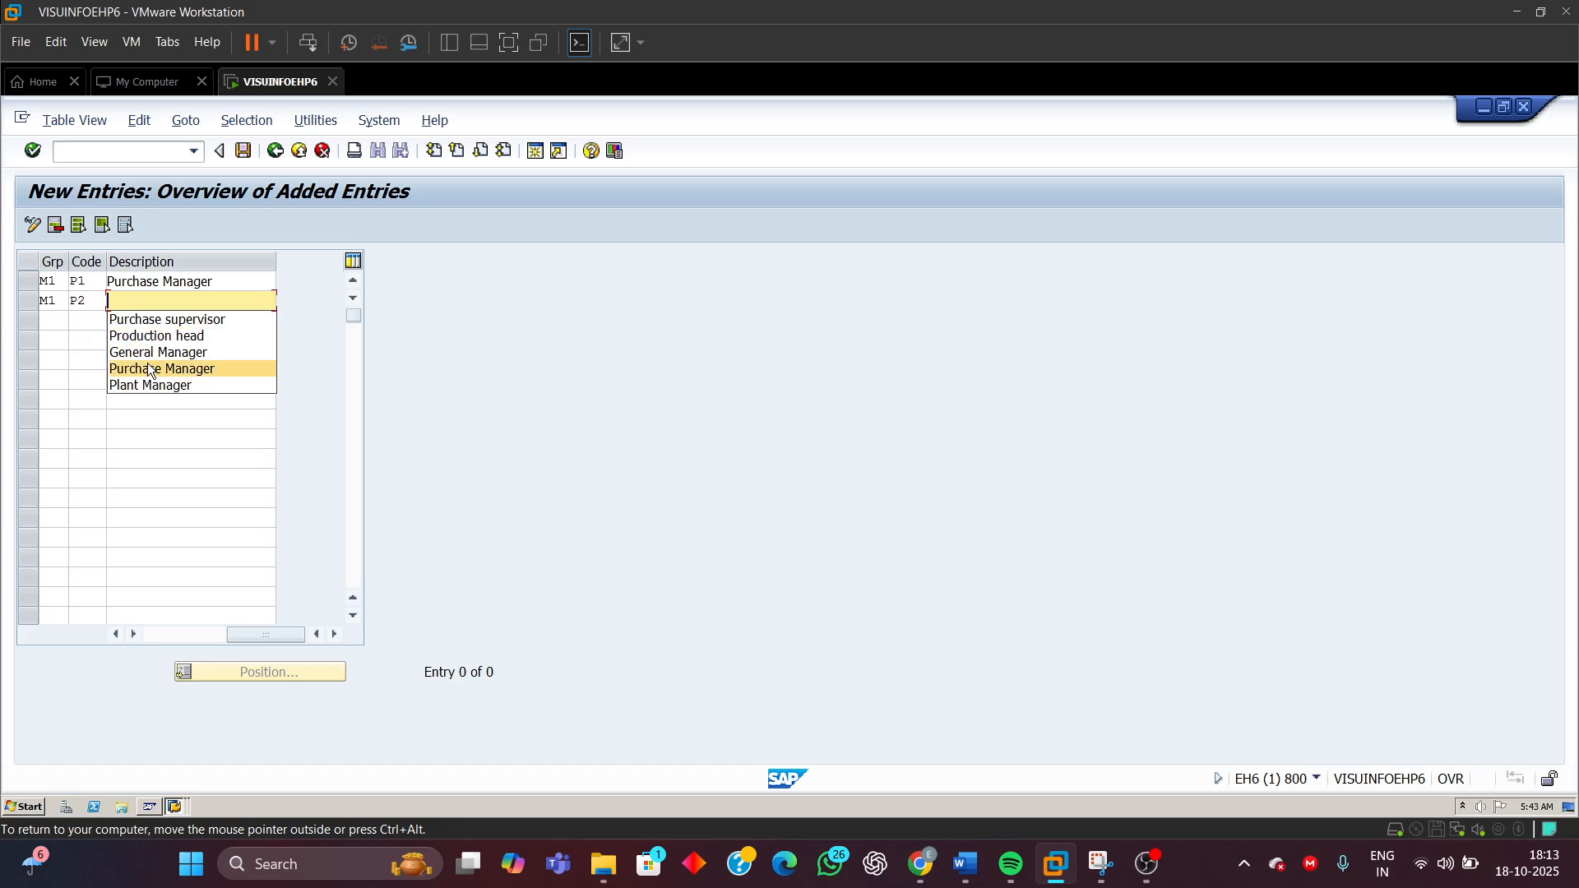
{"action": "left_click", "coordinate": [151, 387]}
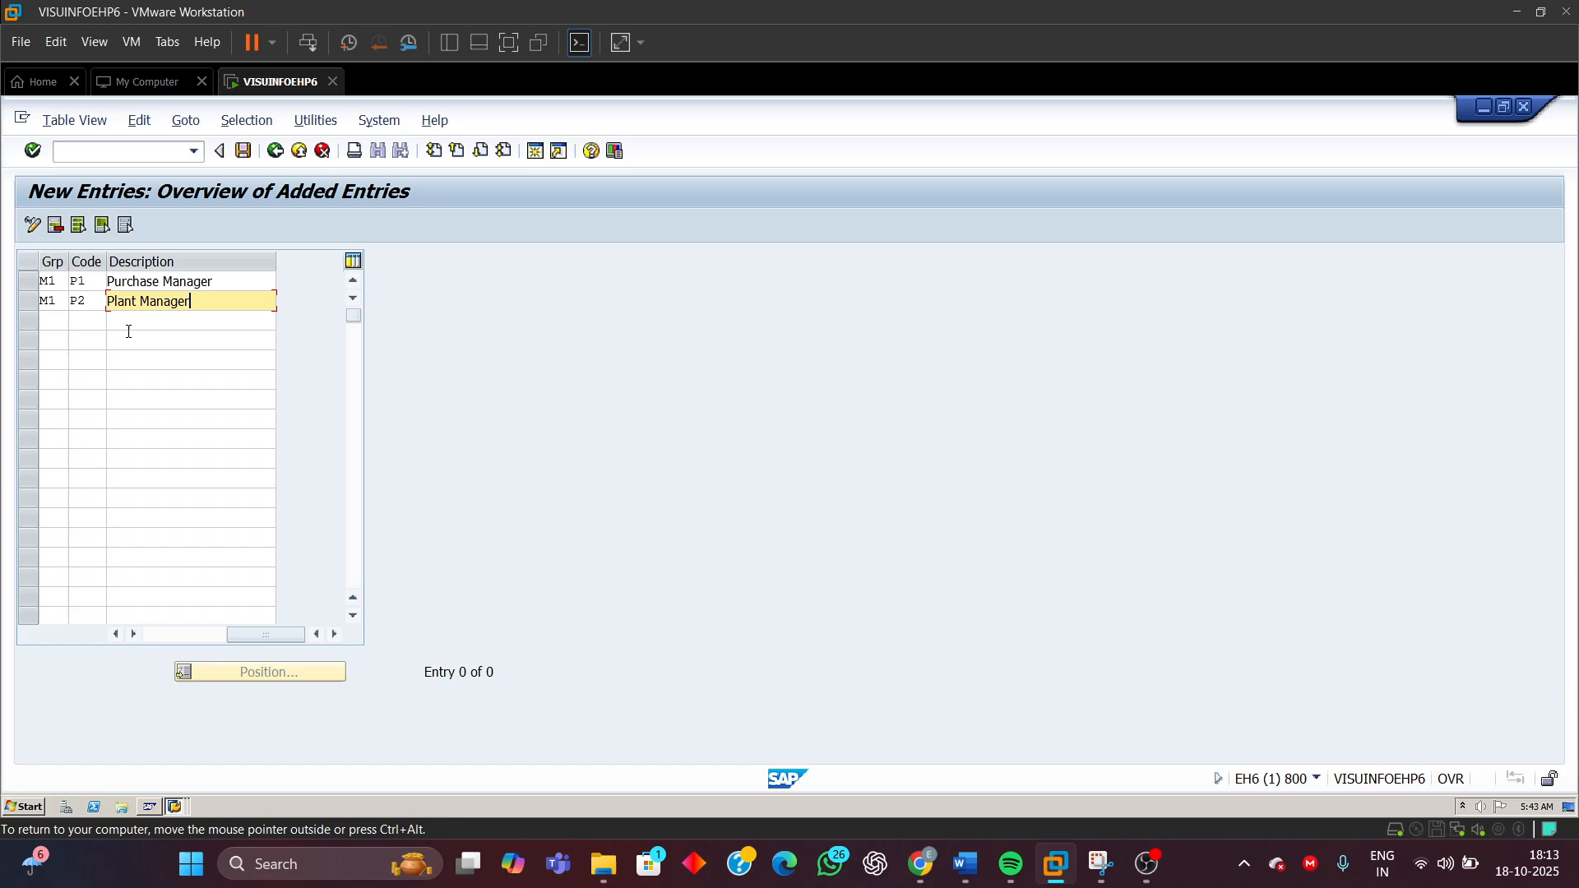
Add release code P3 in release group M1 with the description General Manager and confirm the entries
{"action": "left_click", "coordinate": [54, 322]}
{"action": "type", "text": "M"}
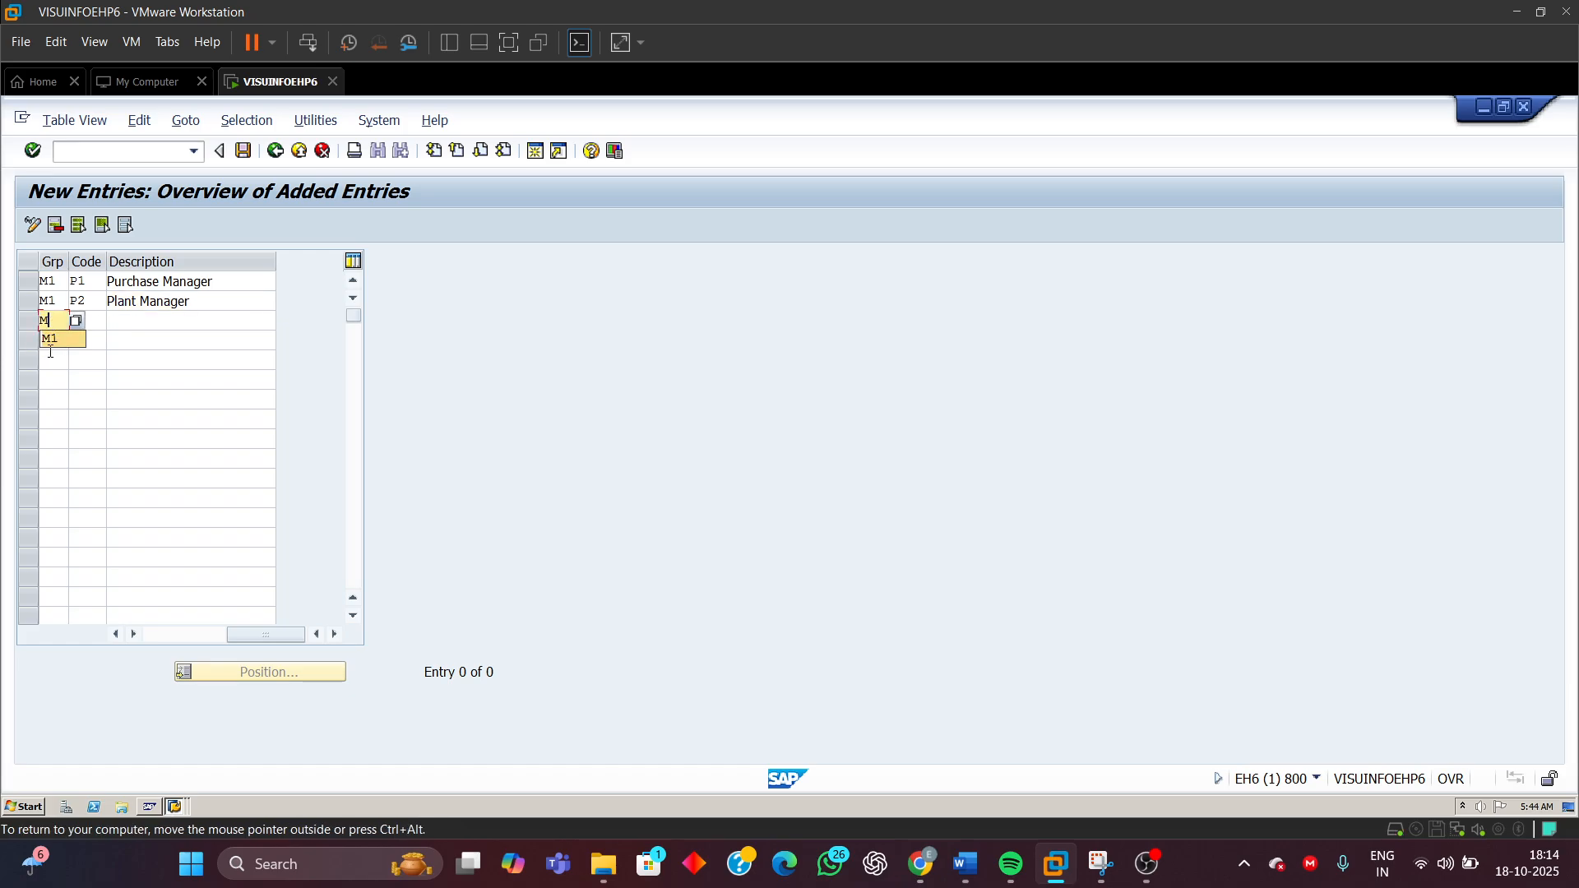
{"action": "left_click", "coordinate": [49, 342]}
{"action": "left_click", "coordinate": [90, 323]}
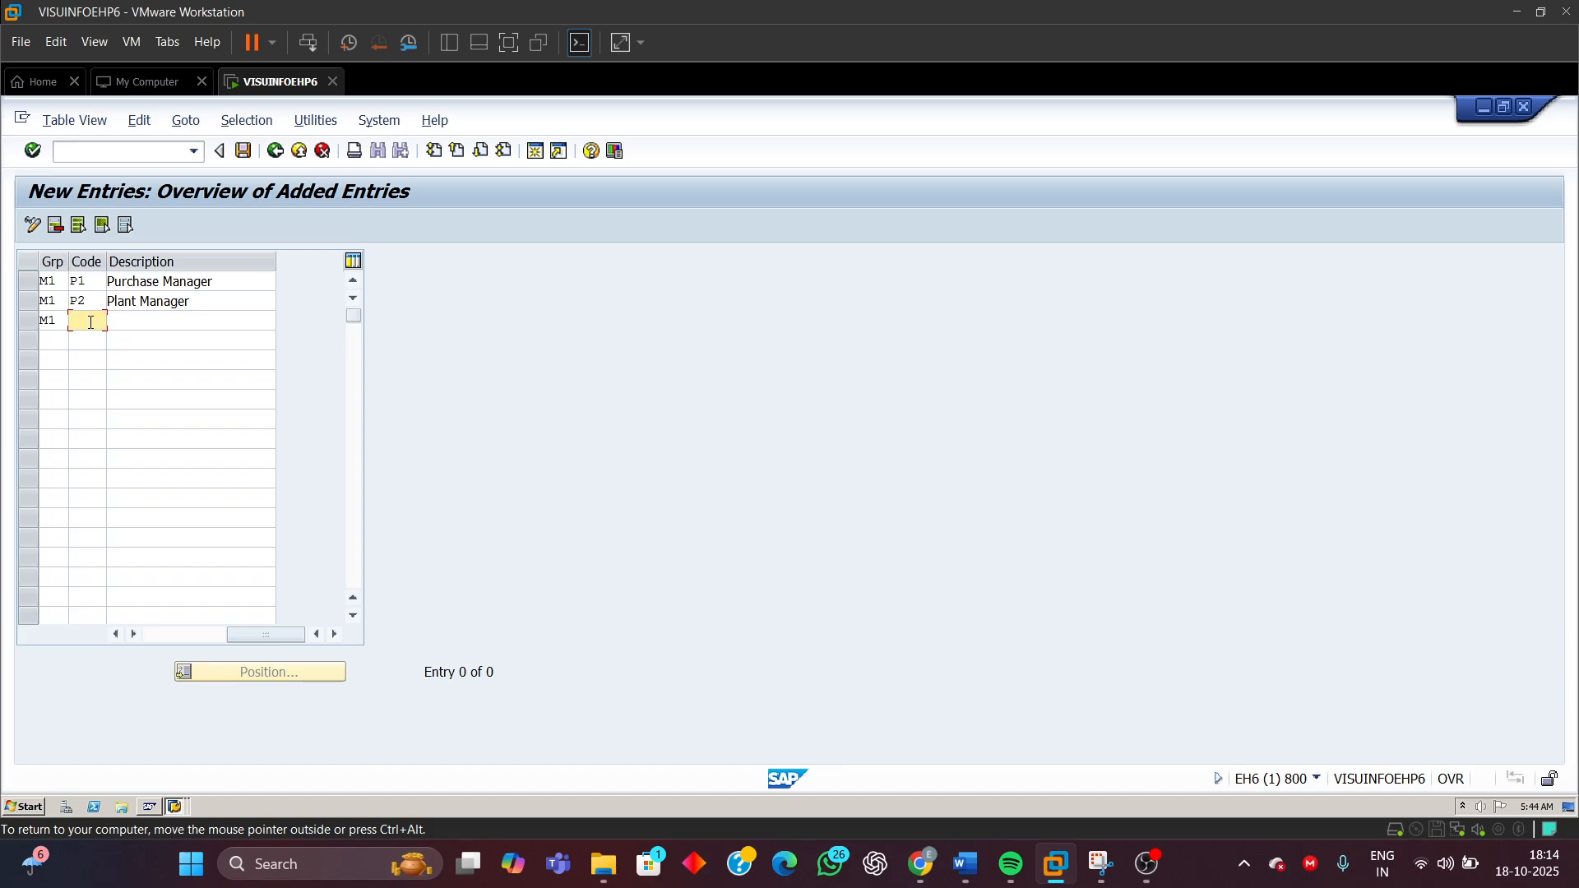
{"action": "type", "text": "P"}
{"action": "left_click", "coordinate": [85, 344]}
{"action": "left_click", "coordinate": [157, 324]}
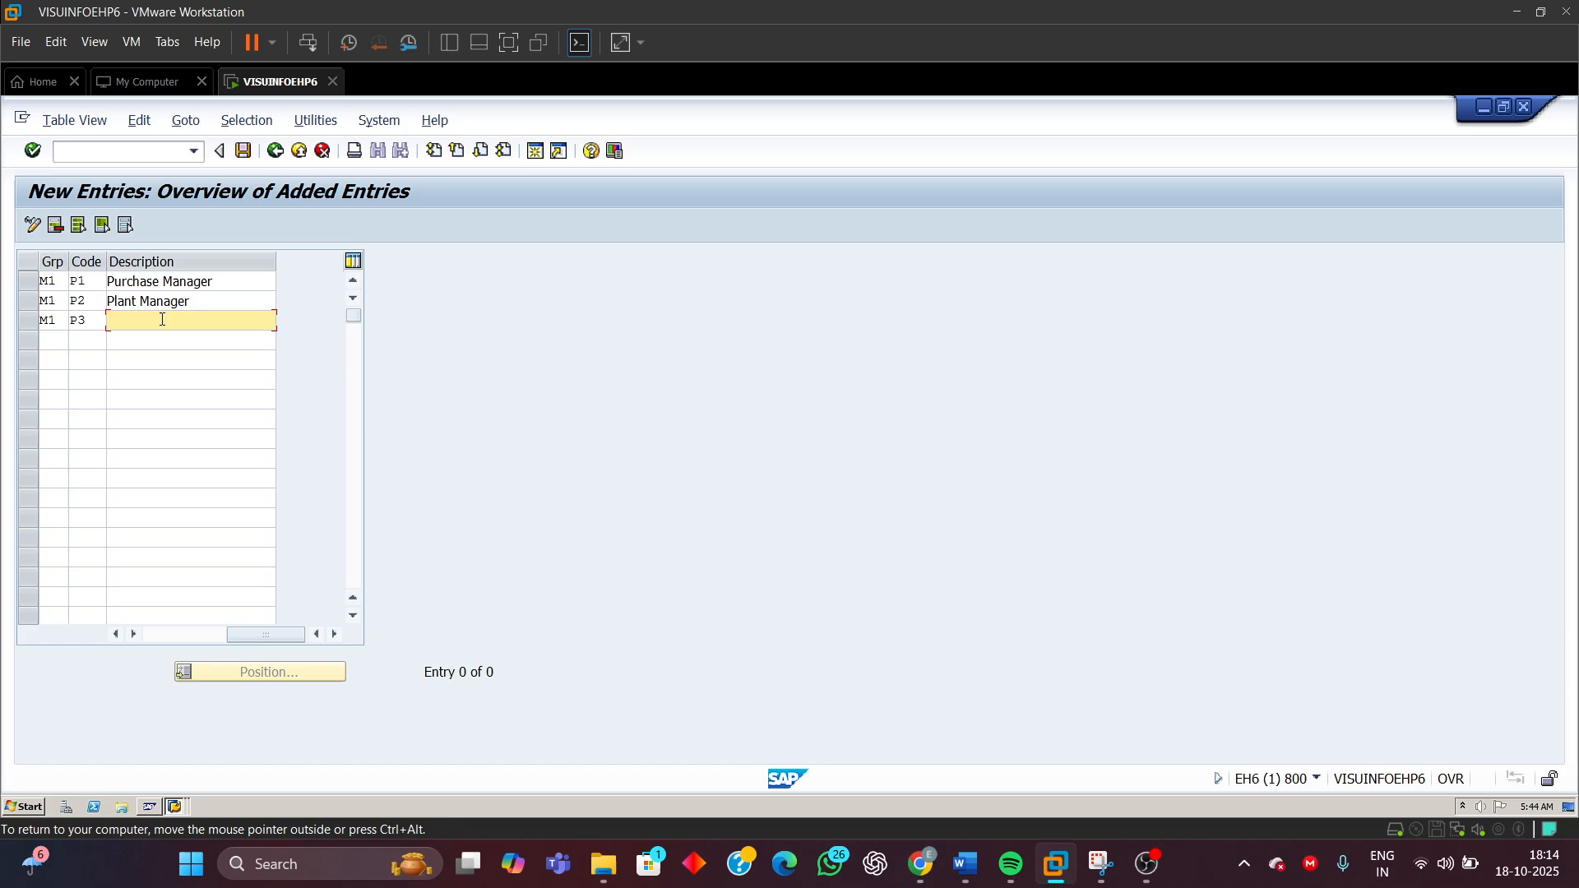
{"action": "left_click", "coordinate": [160, 322]}
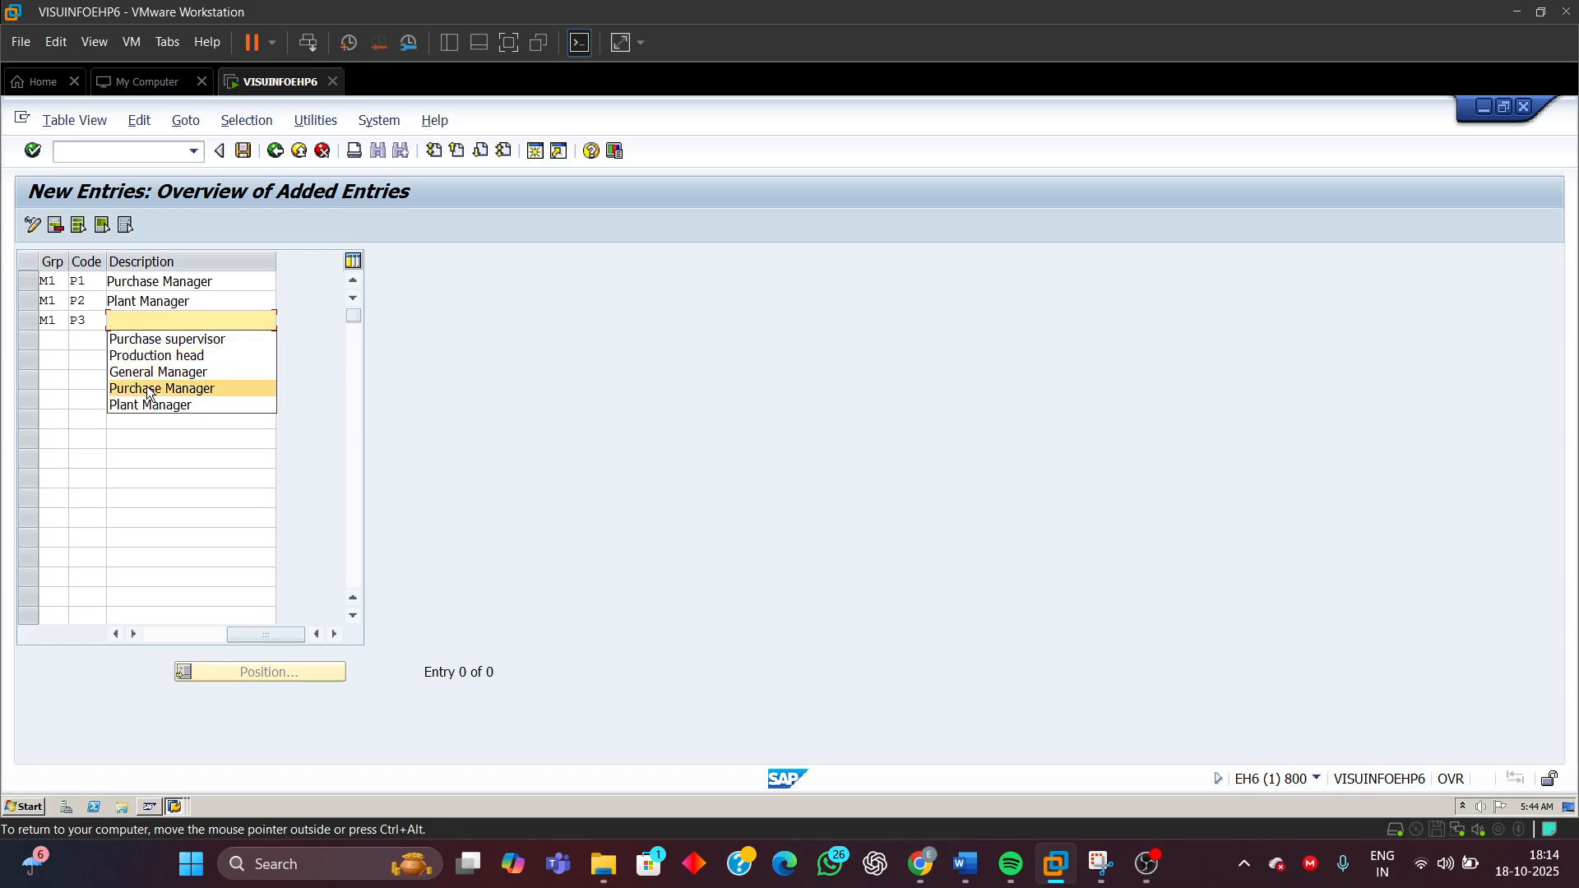
{"action": "left_click", "coordinate": [146, 374]}
{"action": "key", "text": "Return"}
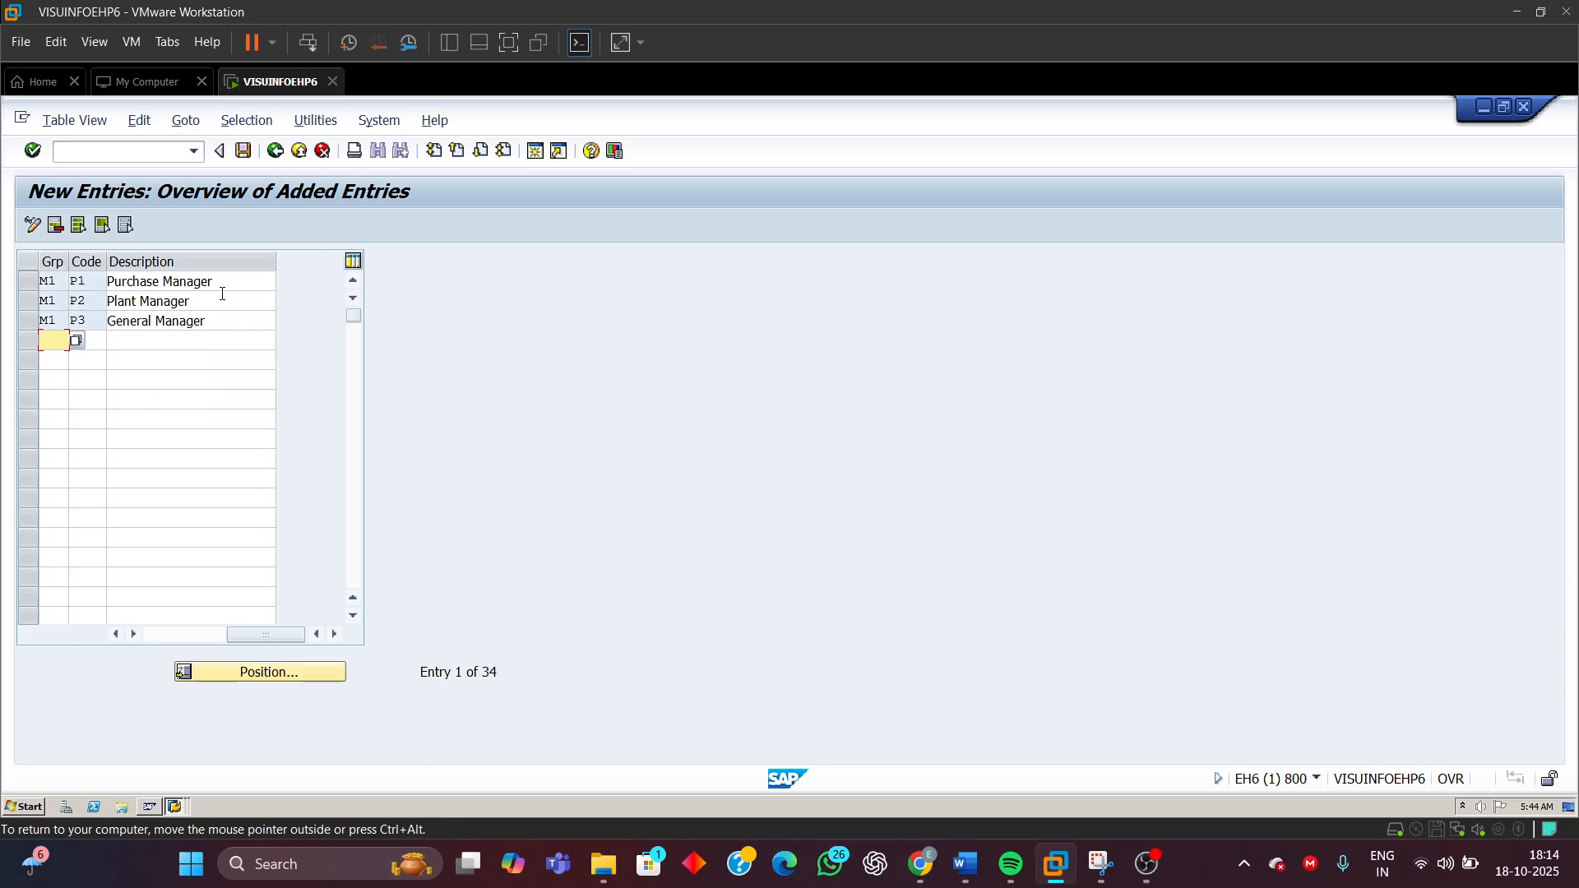
Save the release codes under the customizing request and return to the activity list
{"action": "left_click", "coordinate": [242, 153]}
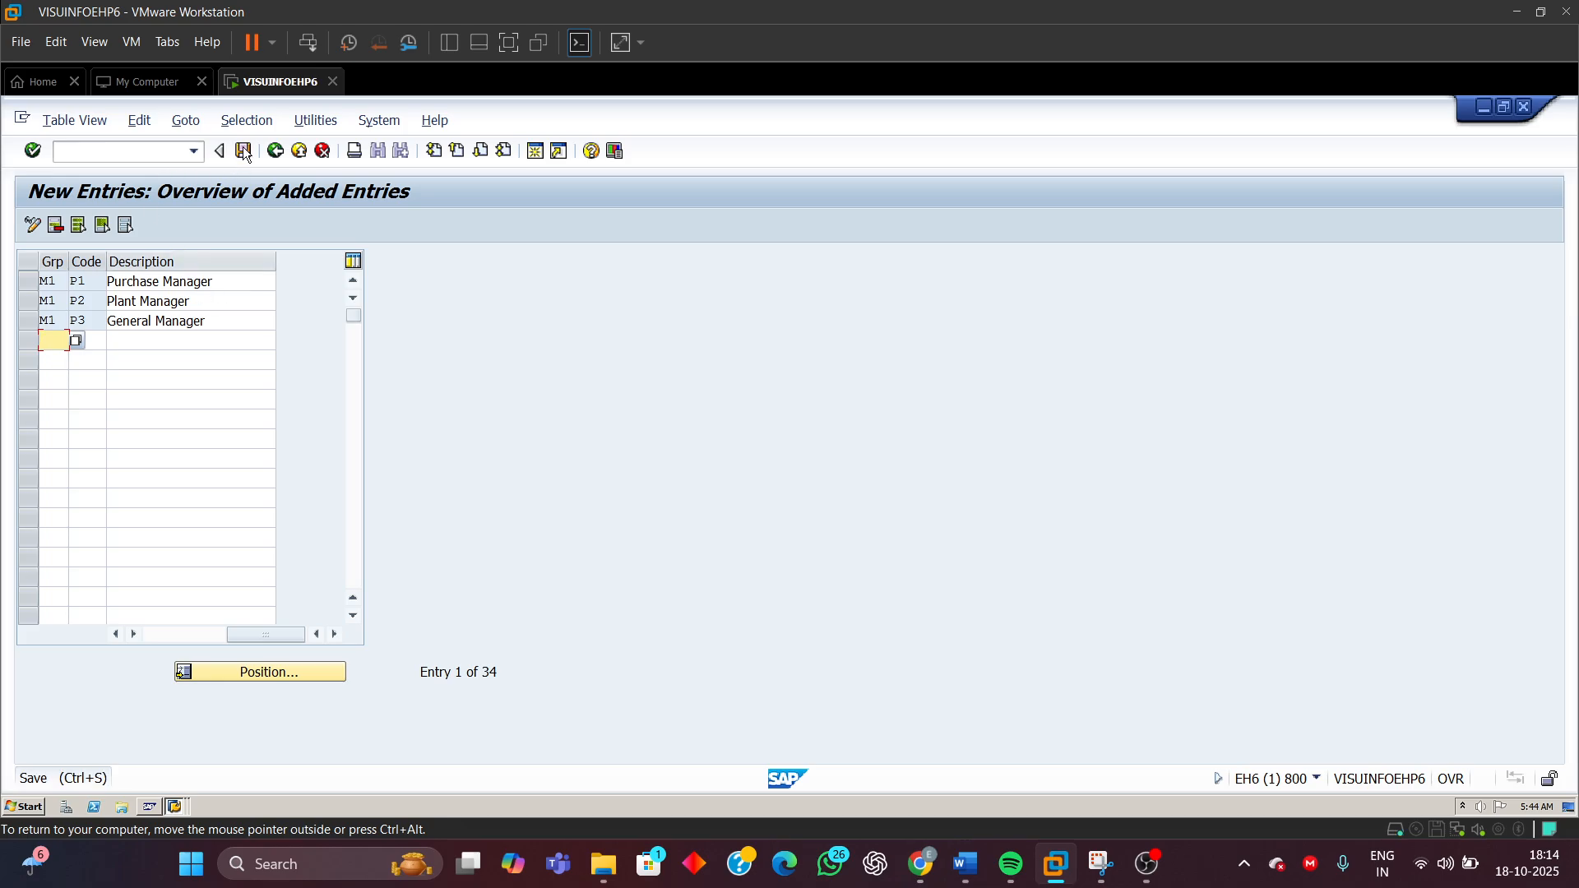
{"action": "left_click_drag", "start_coordinate": [387, 299], "coordinate": [440, 385]}
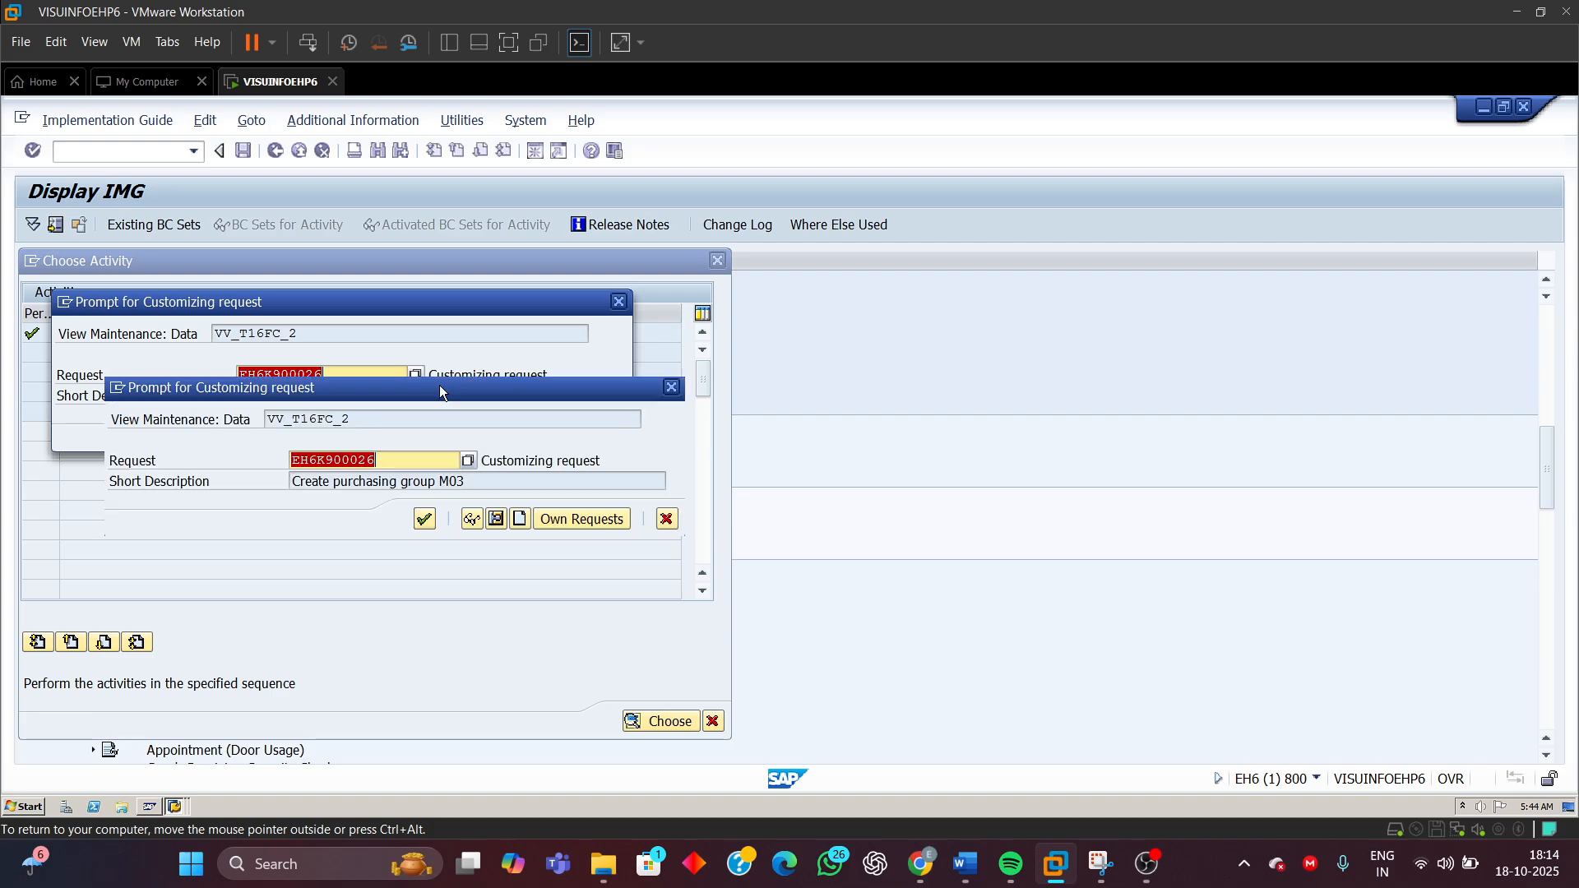
{"action": "left_click", "coordinate": [426, 520]}
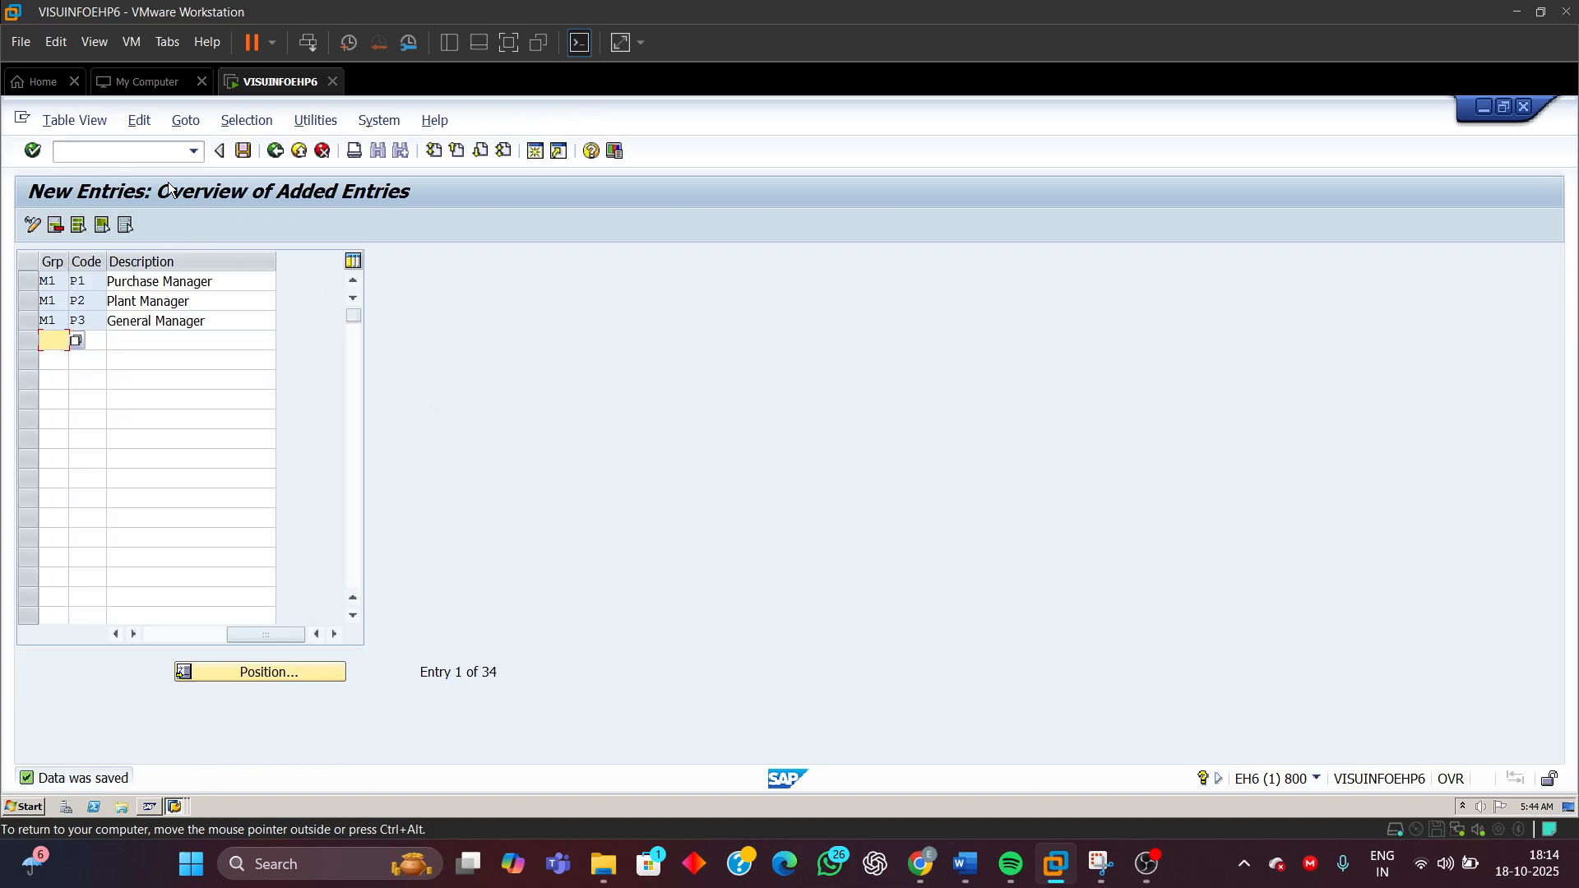
{"action": "left_click", "coordinate": [274, 151]}
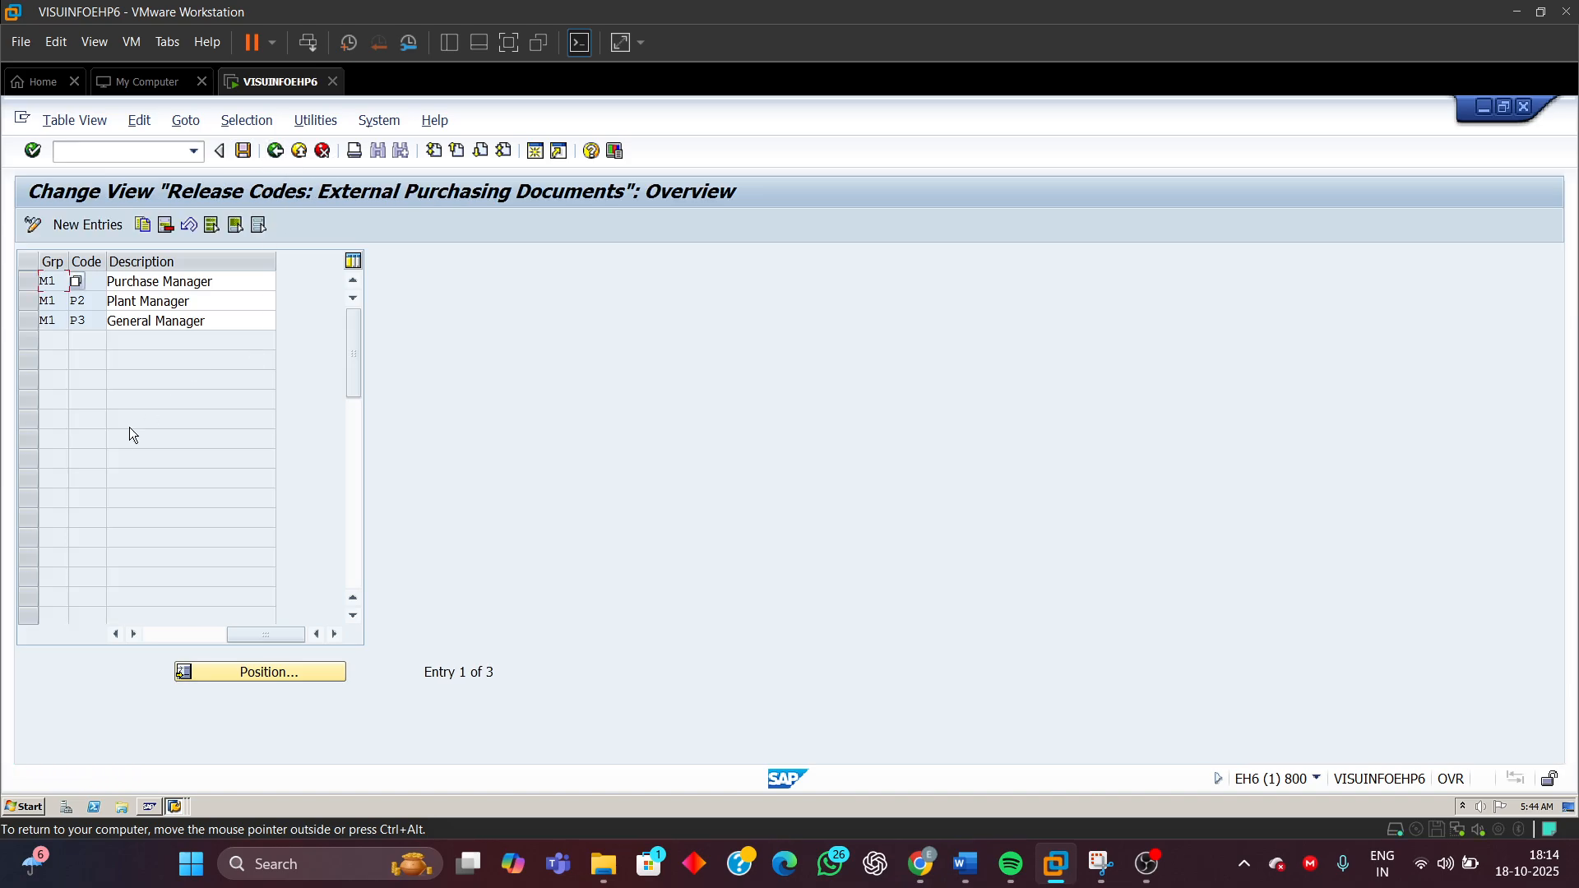
{"action": "left_click", "coordinate": [274, 151]}
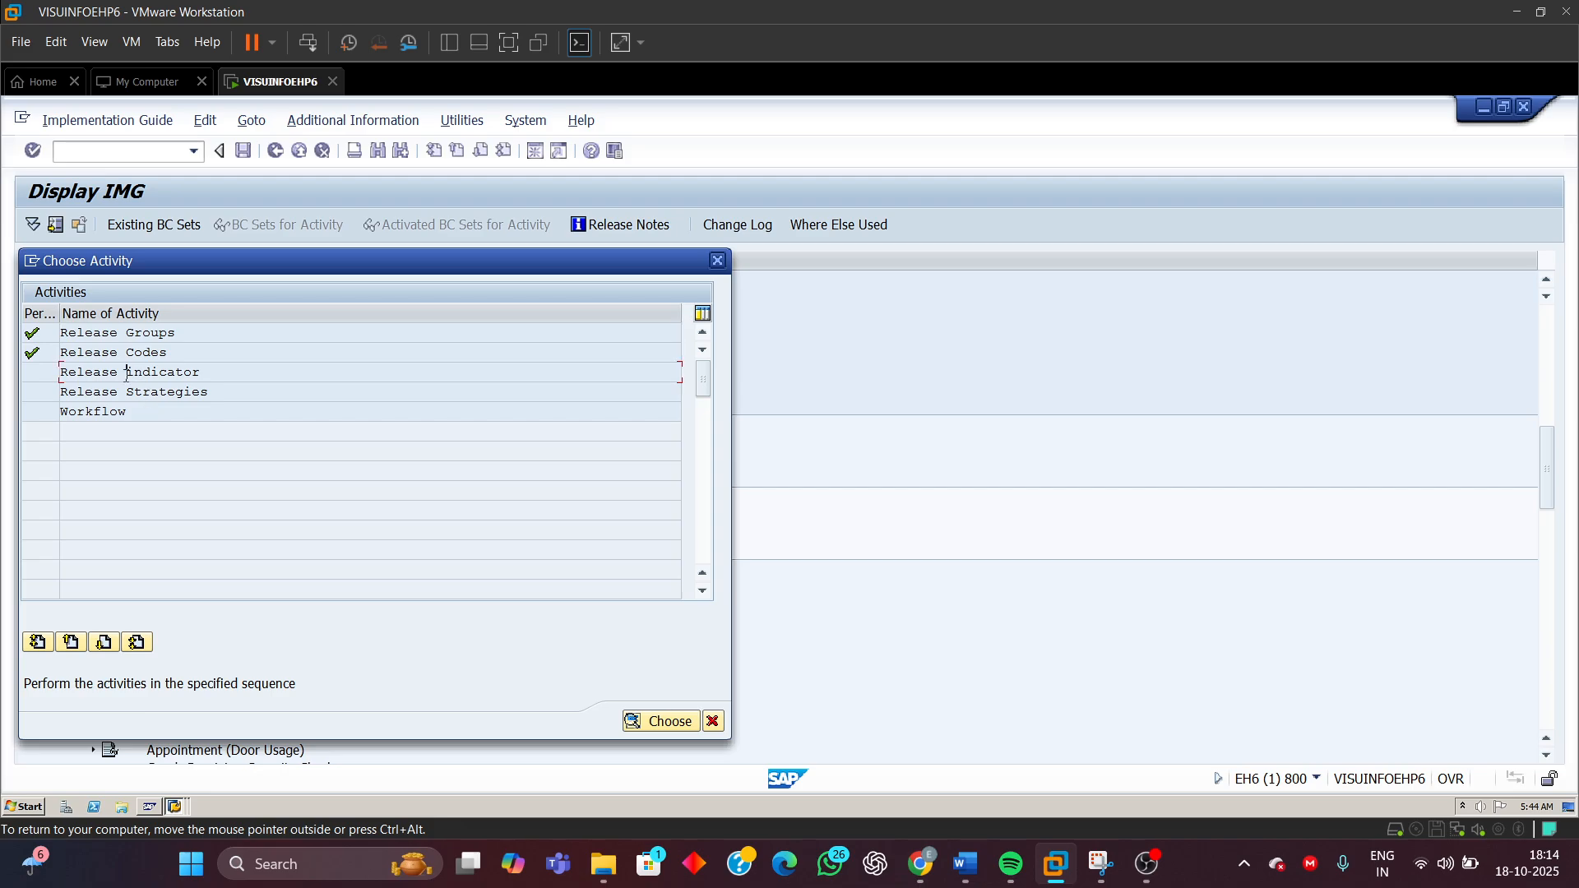
Open the Release Indicator activity and examine the existing indicators B, G and R
{"action": "double_click", "coordinate": [126, 374]}
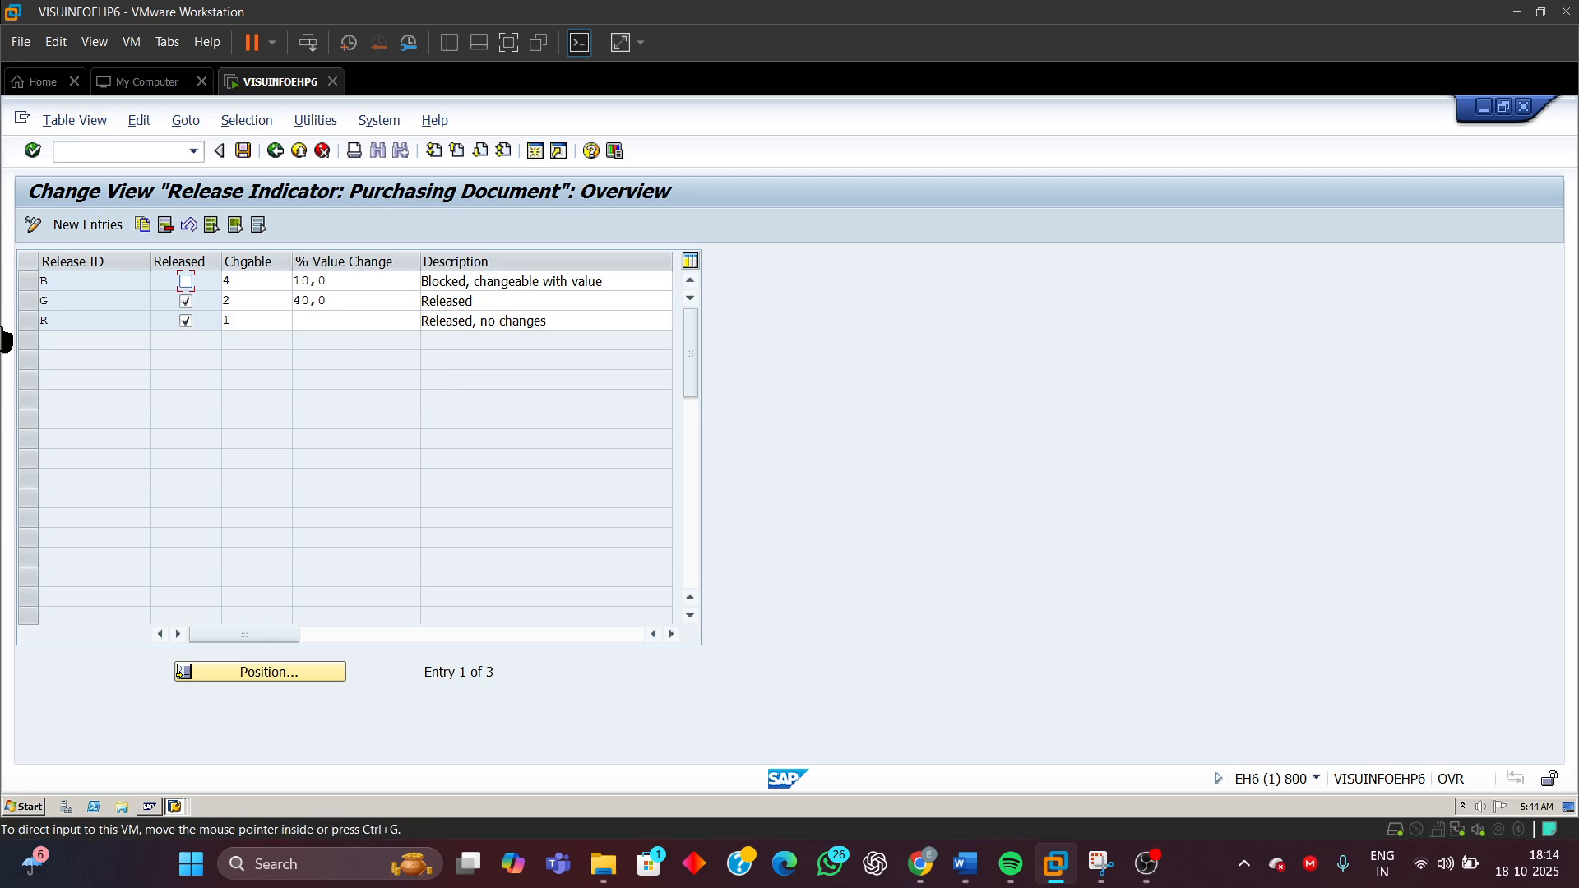
{"action": "double_click", "coordinate": [55, 282]}
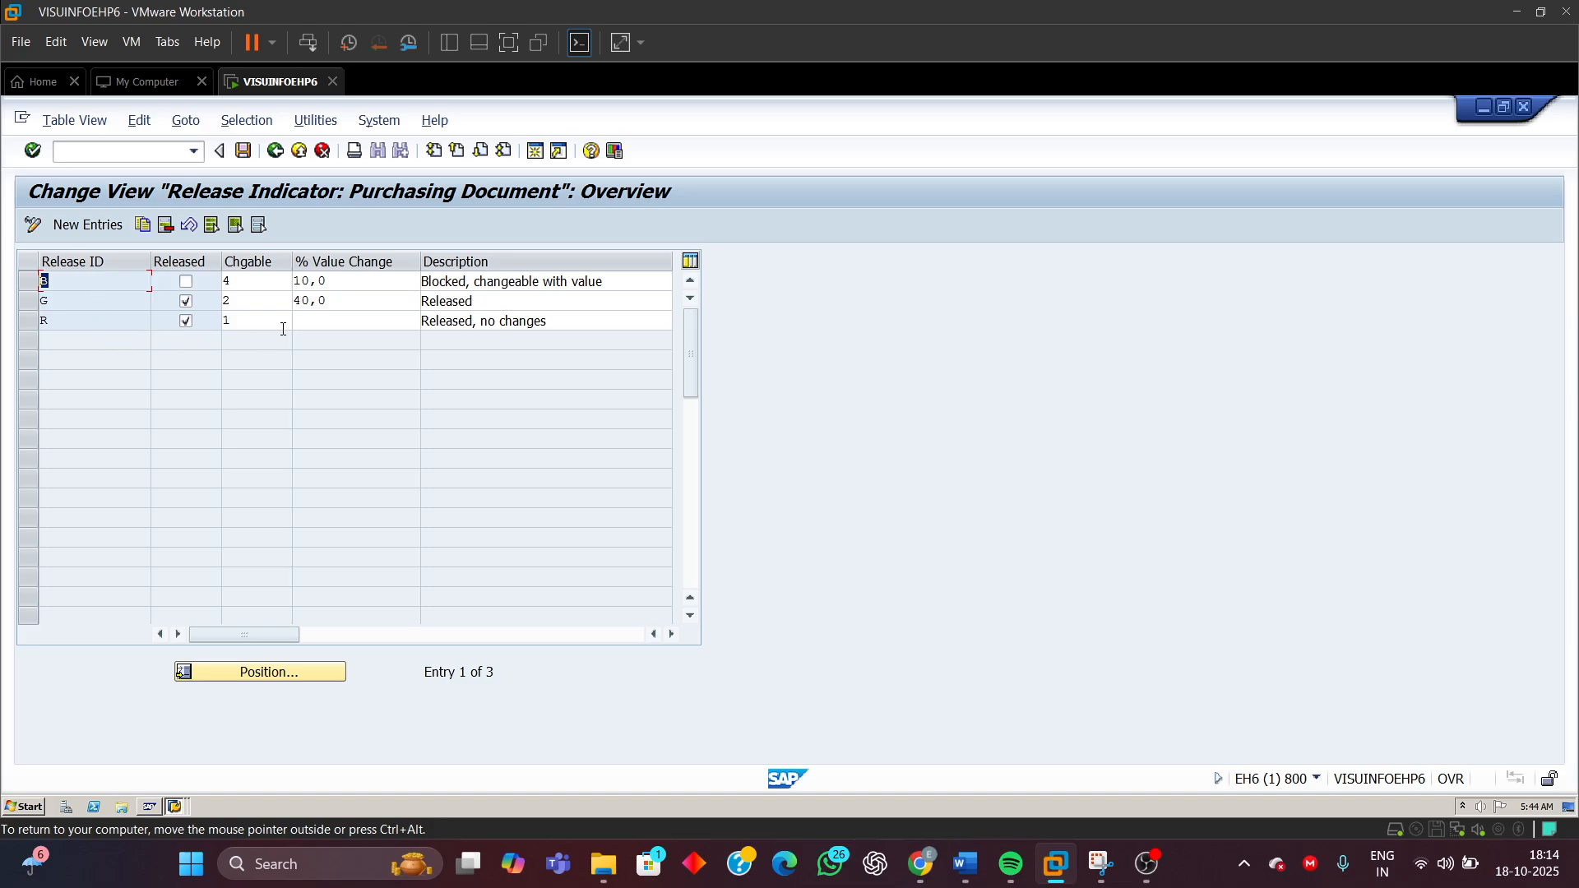
{"action": "left_click", "coordinate": [63, 302]}
{"action": "double_click", "coordinate": [48, 301]}
{"action": "double_click", "coordinate": [445, 301]}
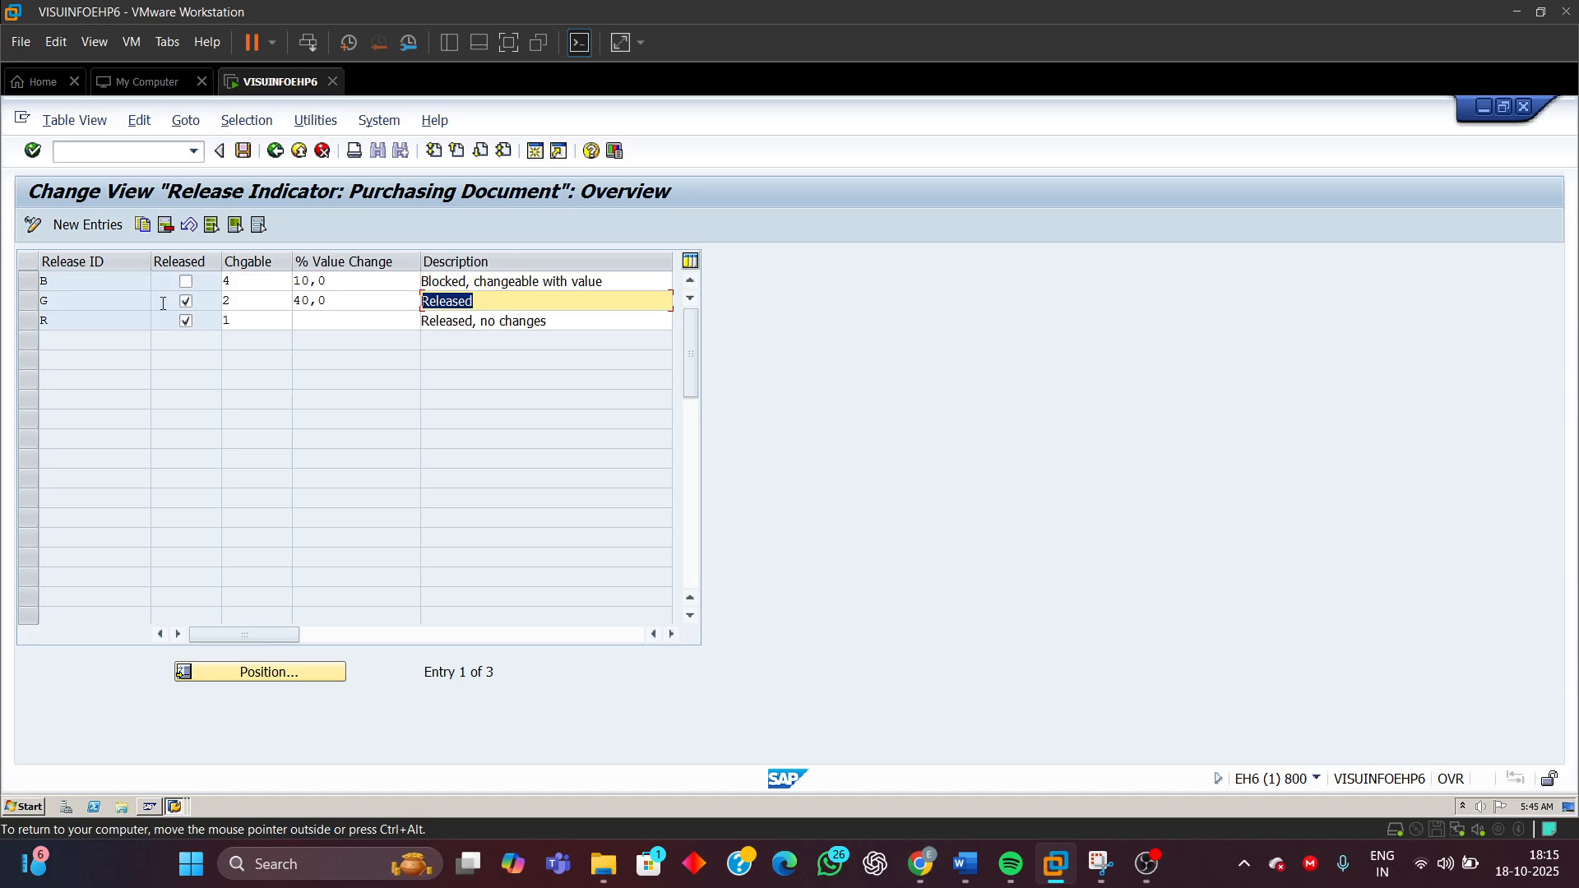
{"action": "double_click", "coordinate": [45, 303]}
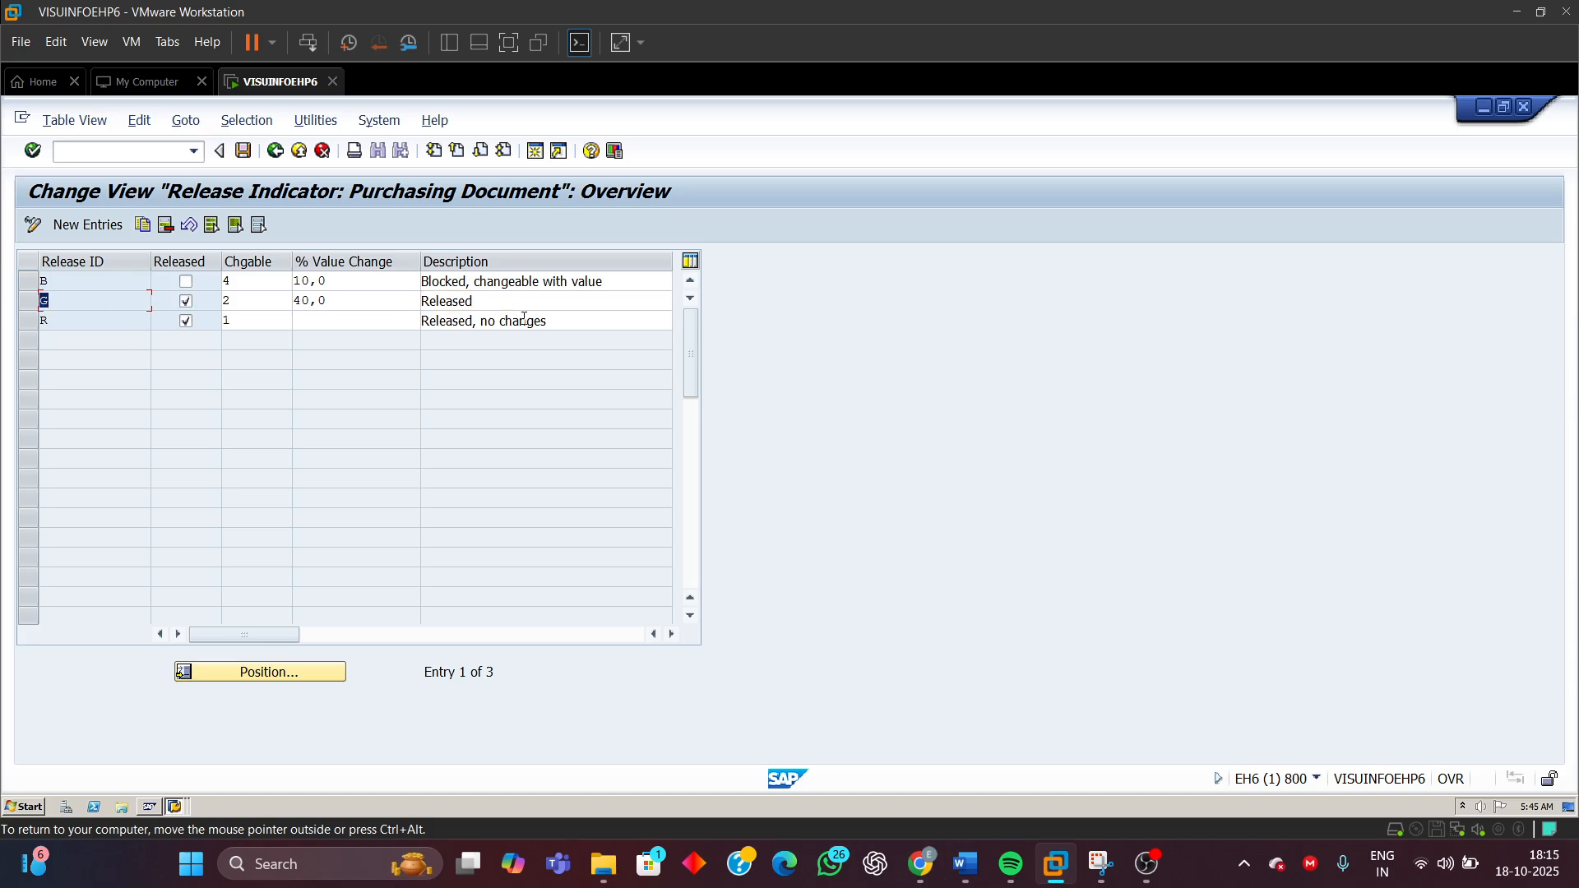
{"action": "left_click", "coordinate": [60, 321]}
{"action": "double_click", "coordinate": [60, 322]}
{"action": "left_click_drag", "start_coordinate": [550, 321], "coordinate": [391, 329]}
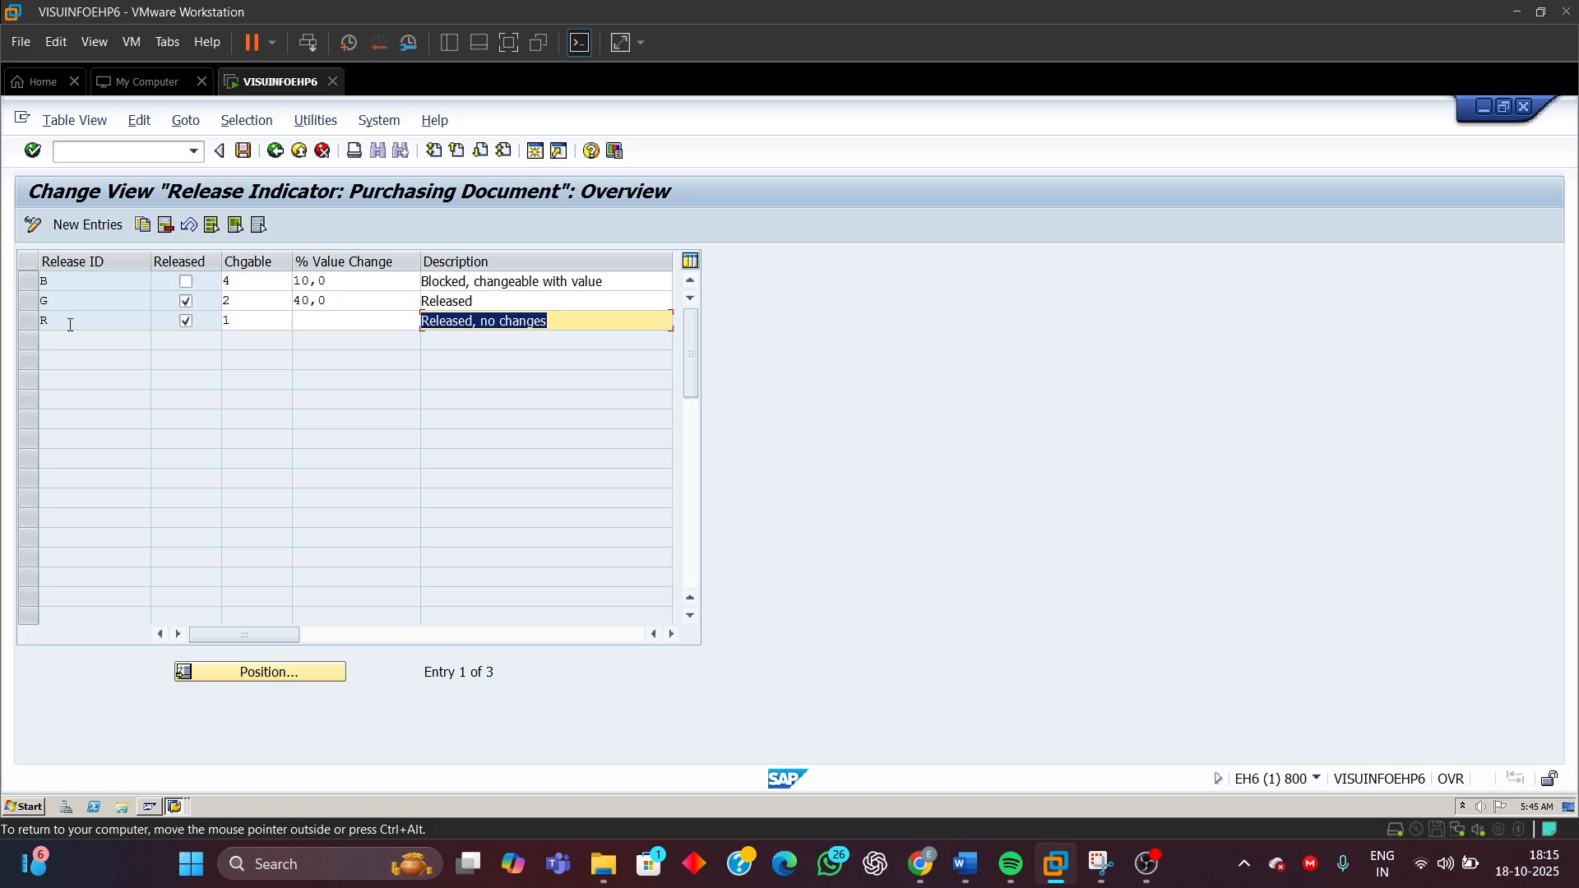
{"action": "left_click", "coordinate": [70, 325]}
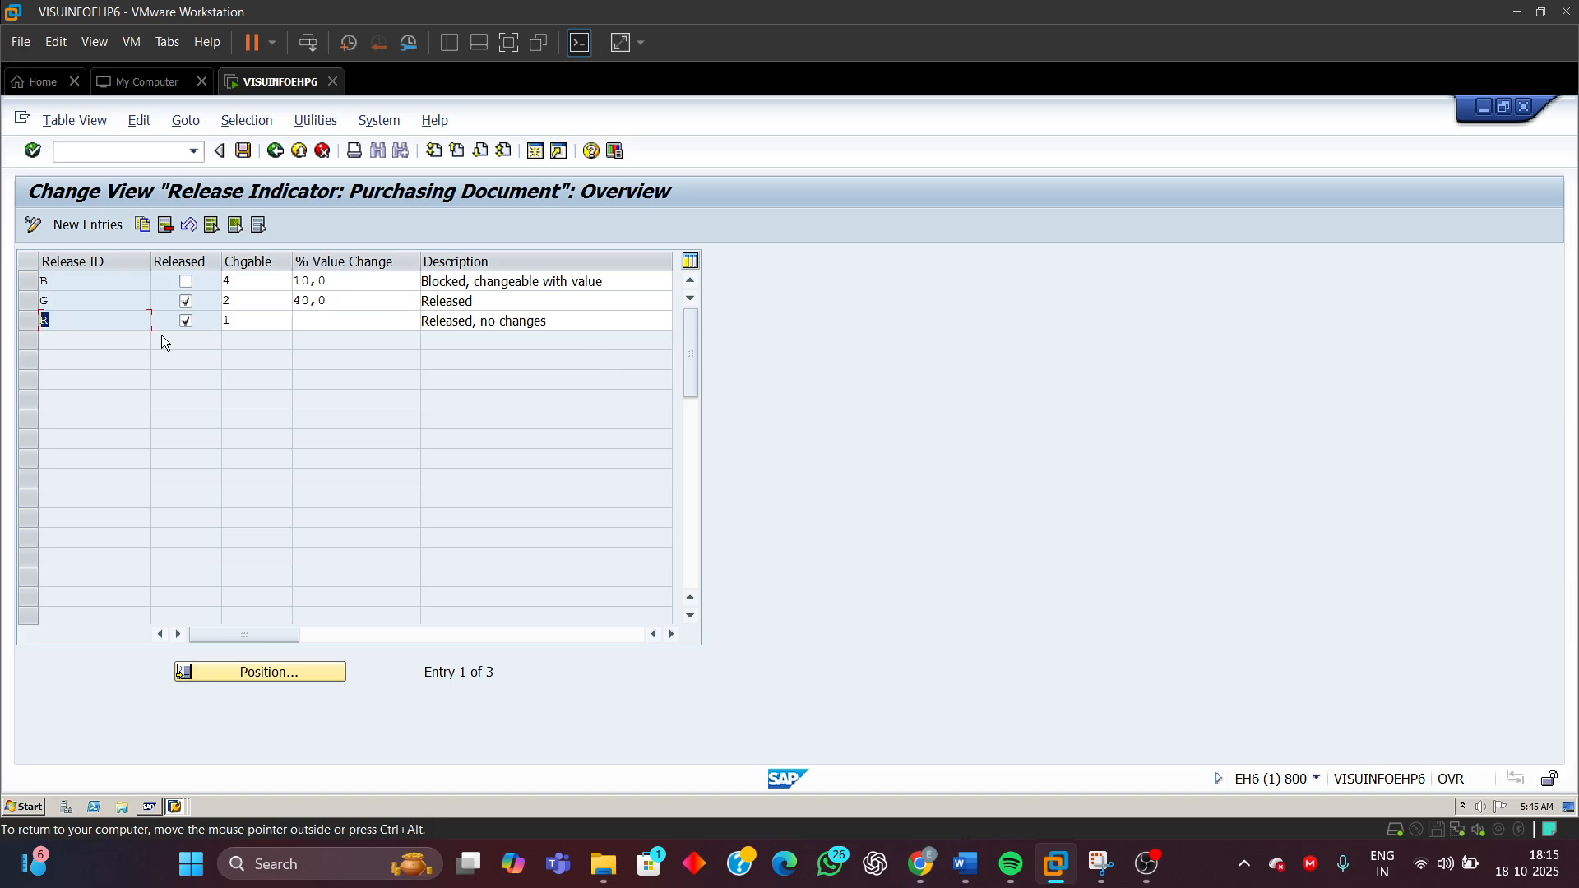
{"action": "left_click", "coordinate": [63, 301]}
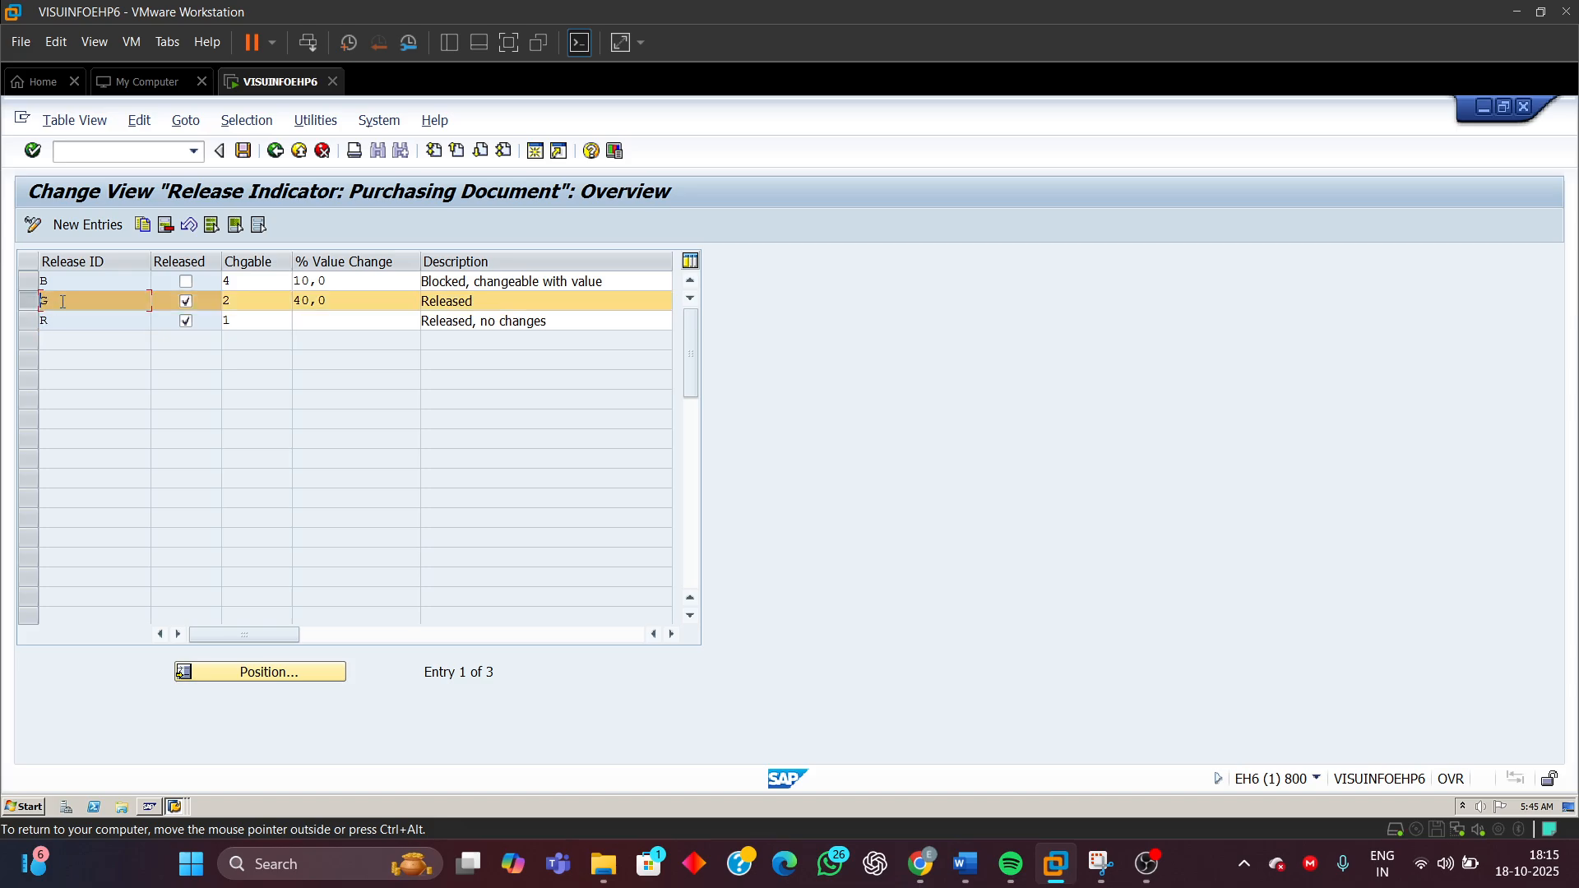
{"action": "left_click", "coordinate": [486, 301]}
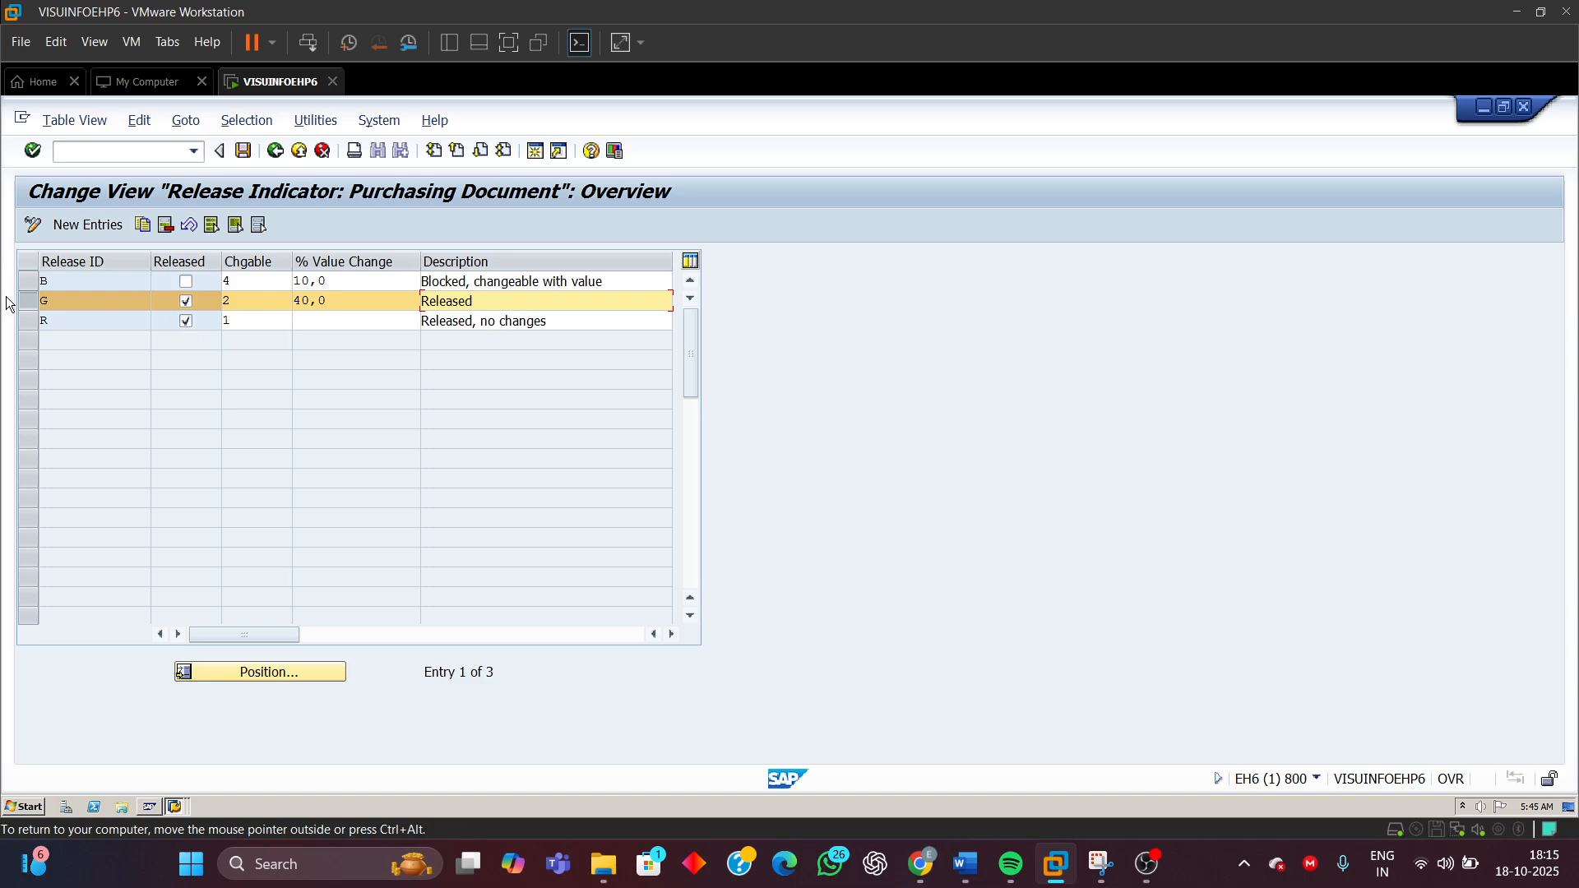
{"action": "left_click", "coordinate": [45, 302]}
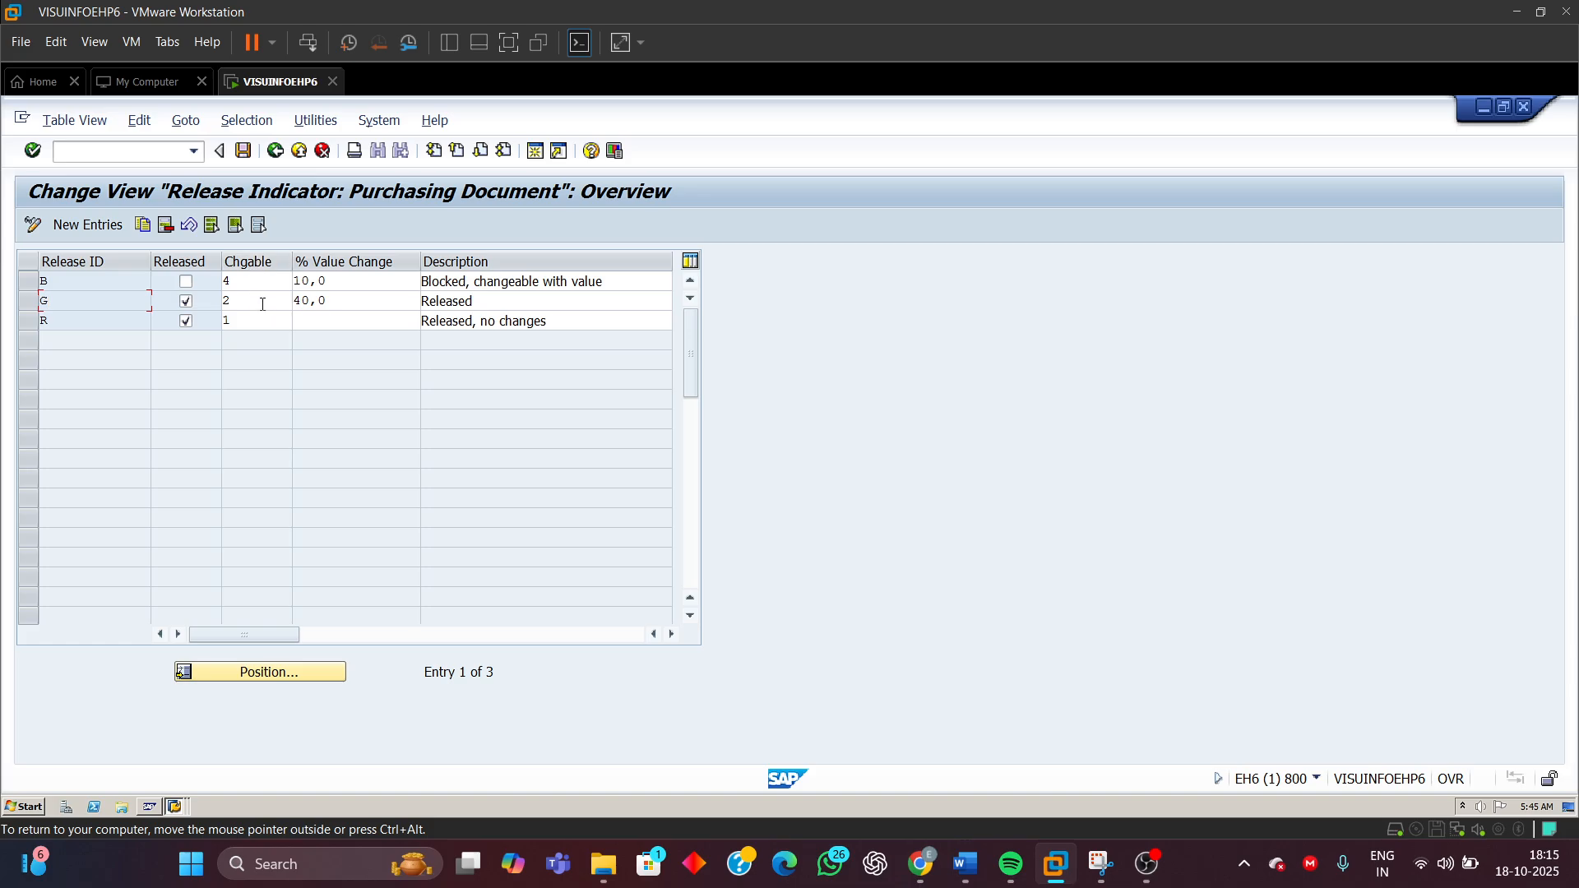
Open the changeability value list for indicator R and review the available options without changing it
{"action": "left_click", "coordinate": [262, 305]}
{"action": "left_click", "coordinate": [266, 322]}
{"action": "left_click", "coordinate": [300, 324]}
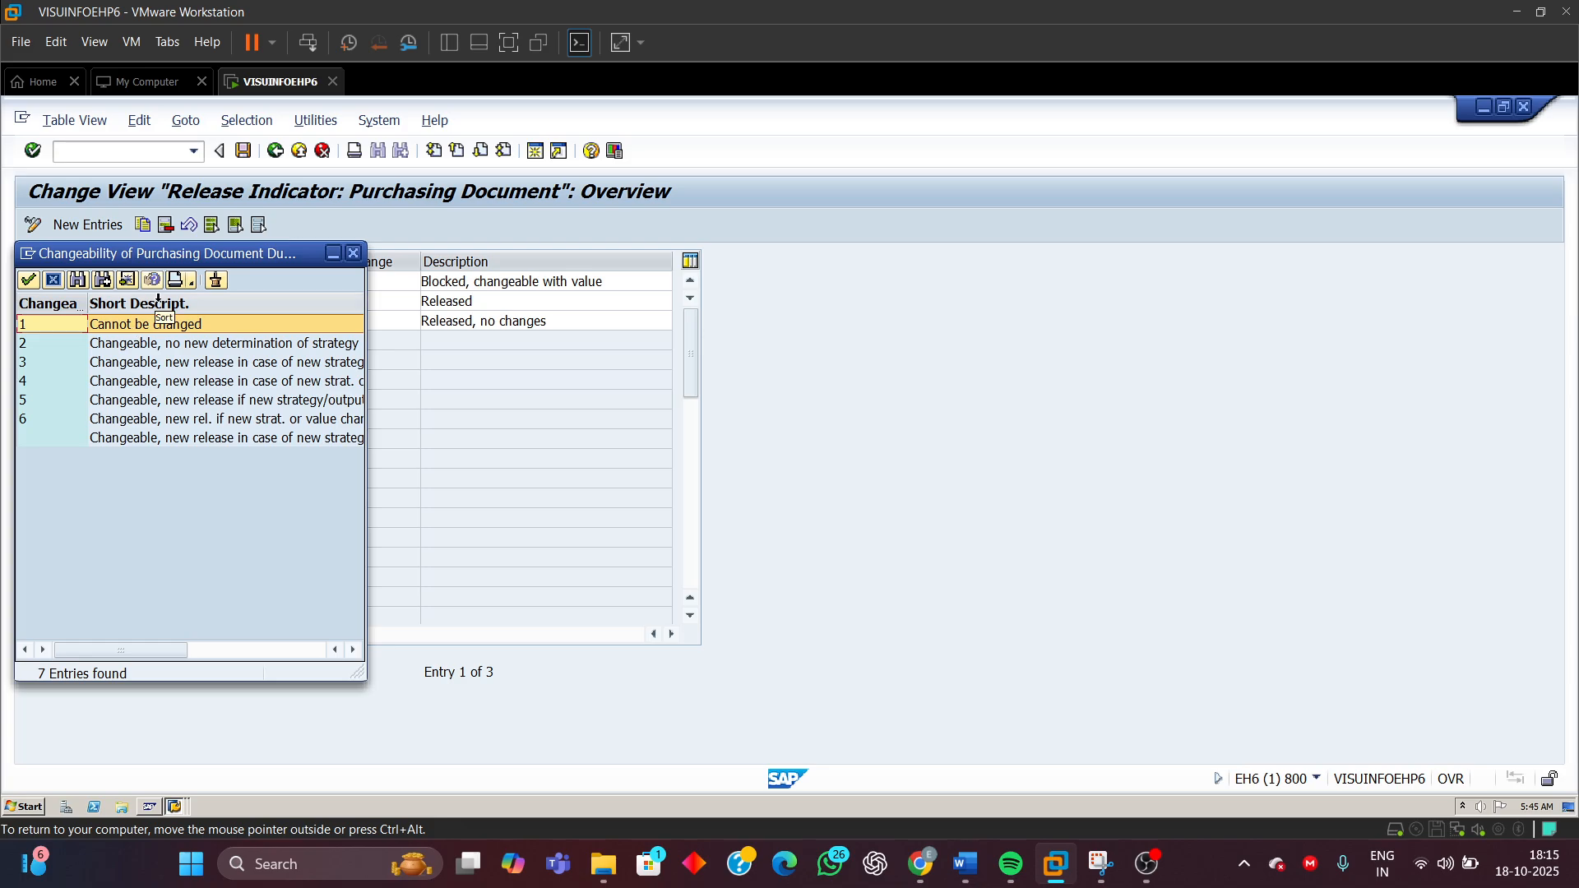
{"action": "left_click_drag", "start_coordinate": [185, 255], "coordinate": [786, 289]}
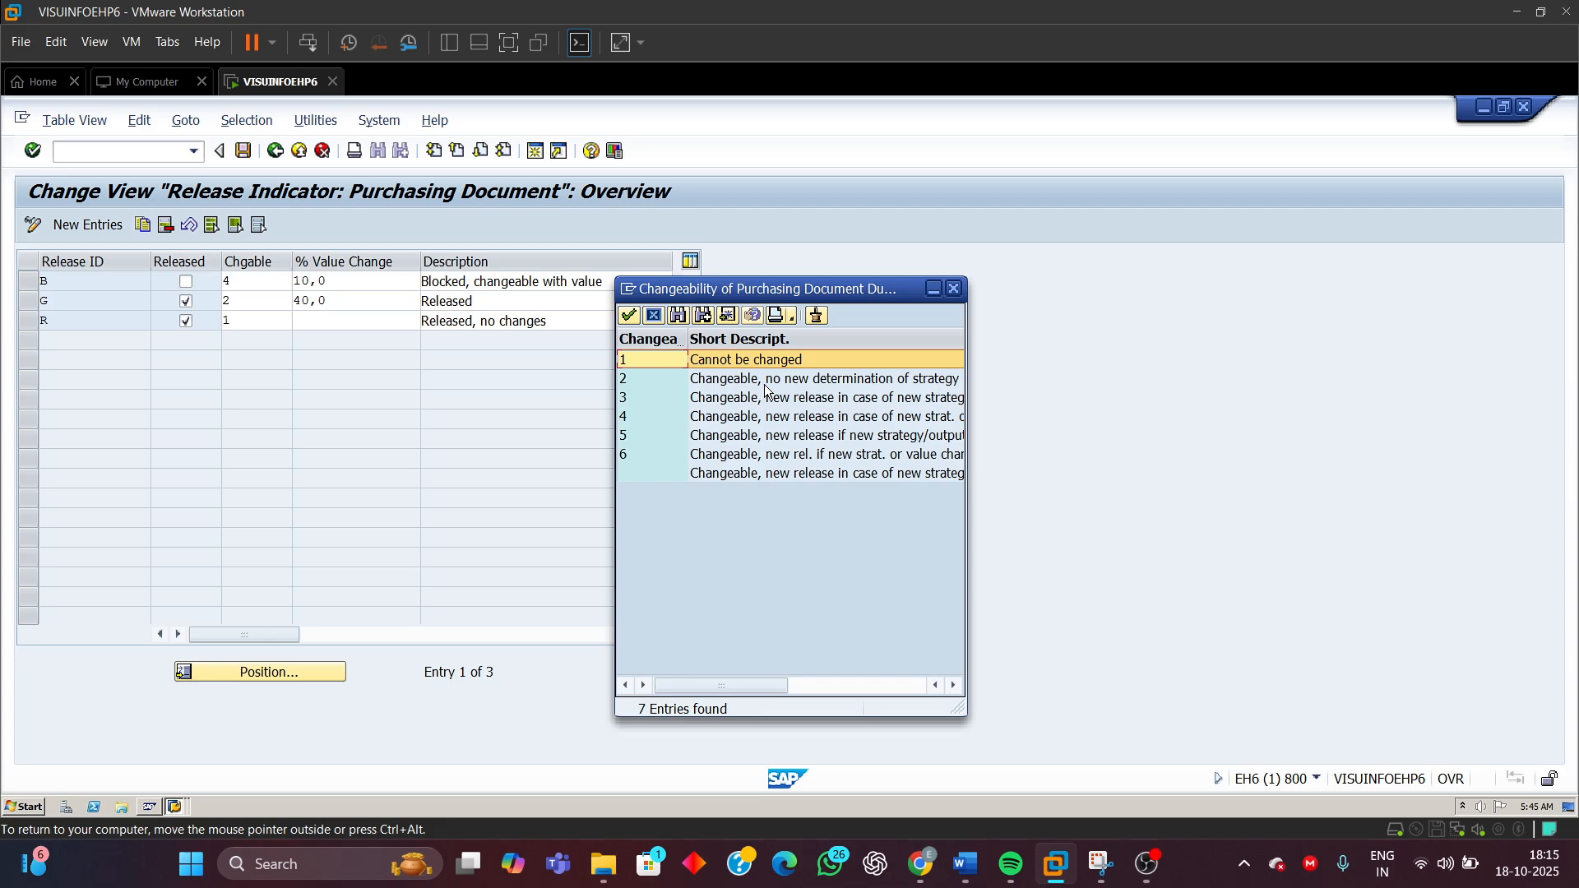
{"action": "left_click", "coordinate": [653, 380]}
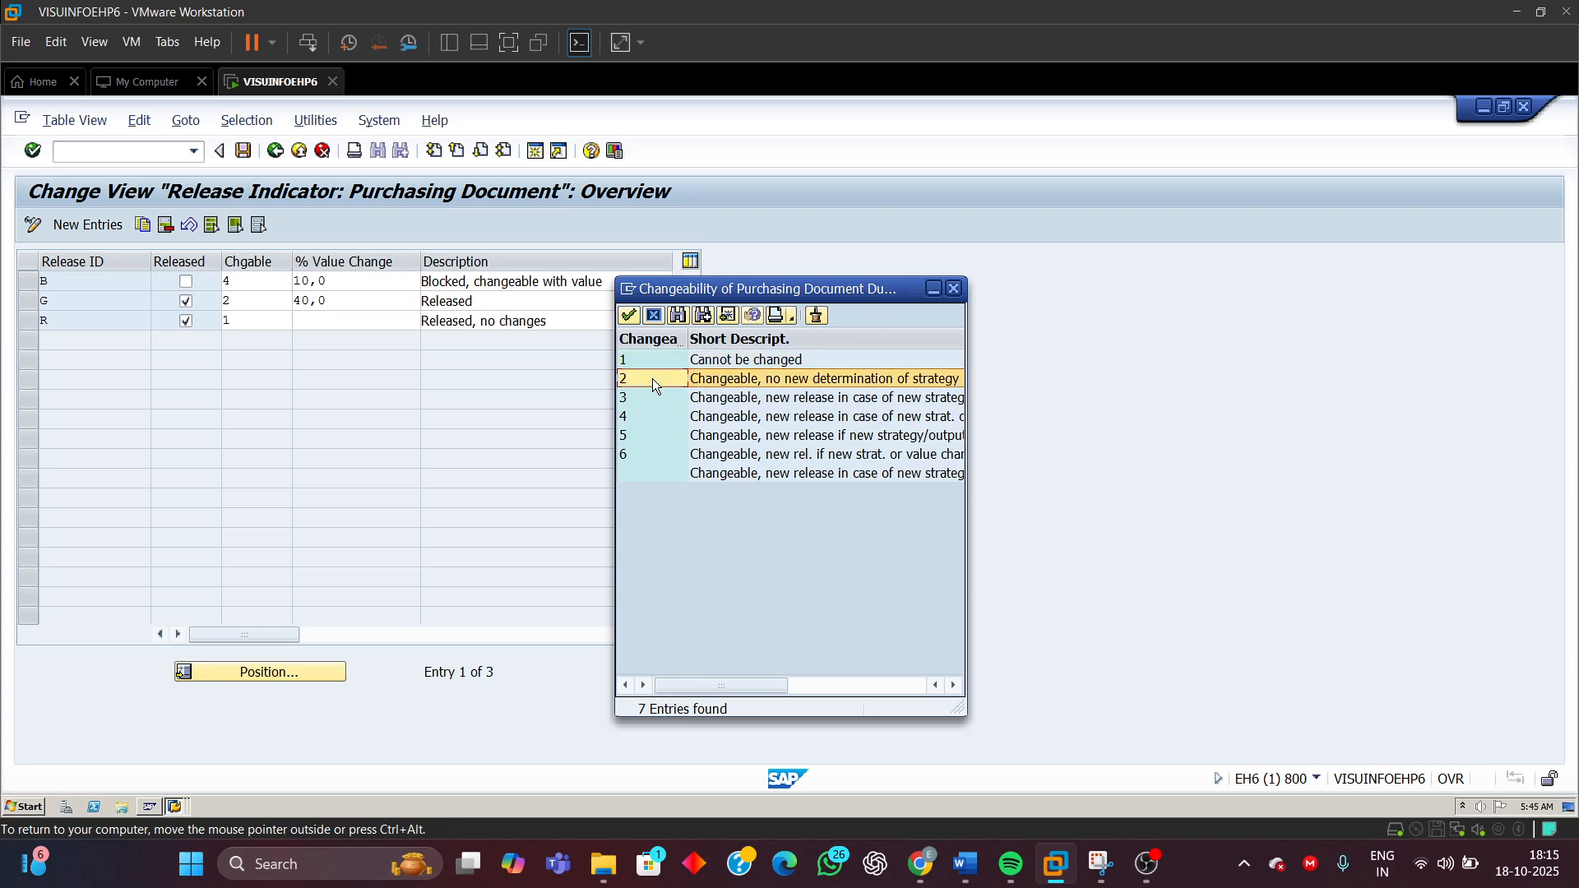
{"action": "left_click", "coordinate": [954, 289]}
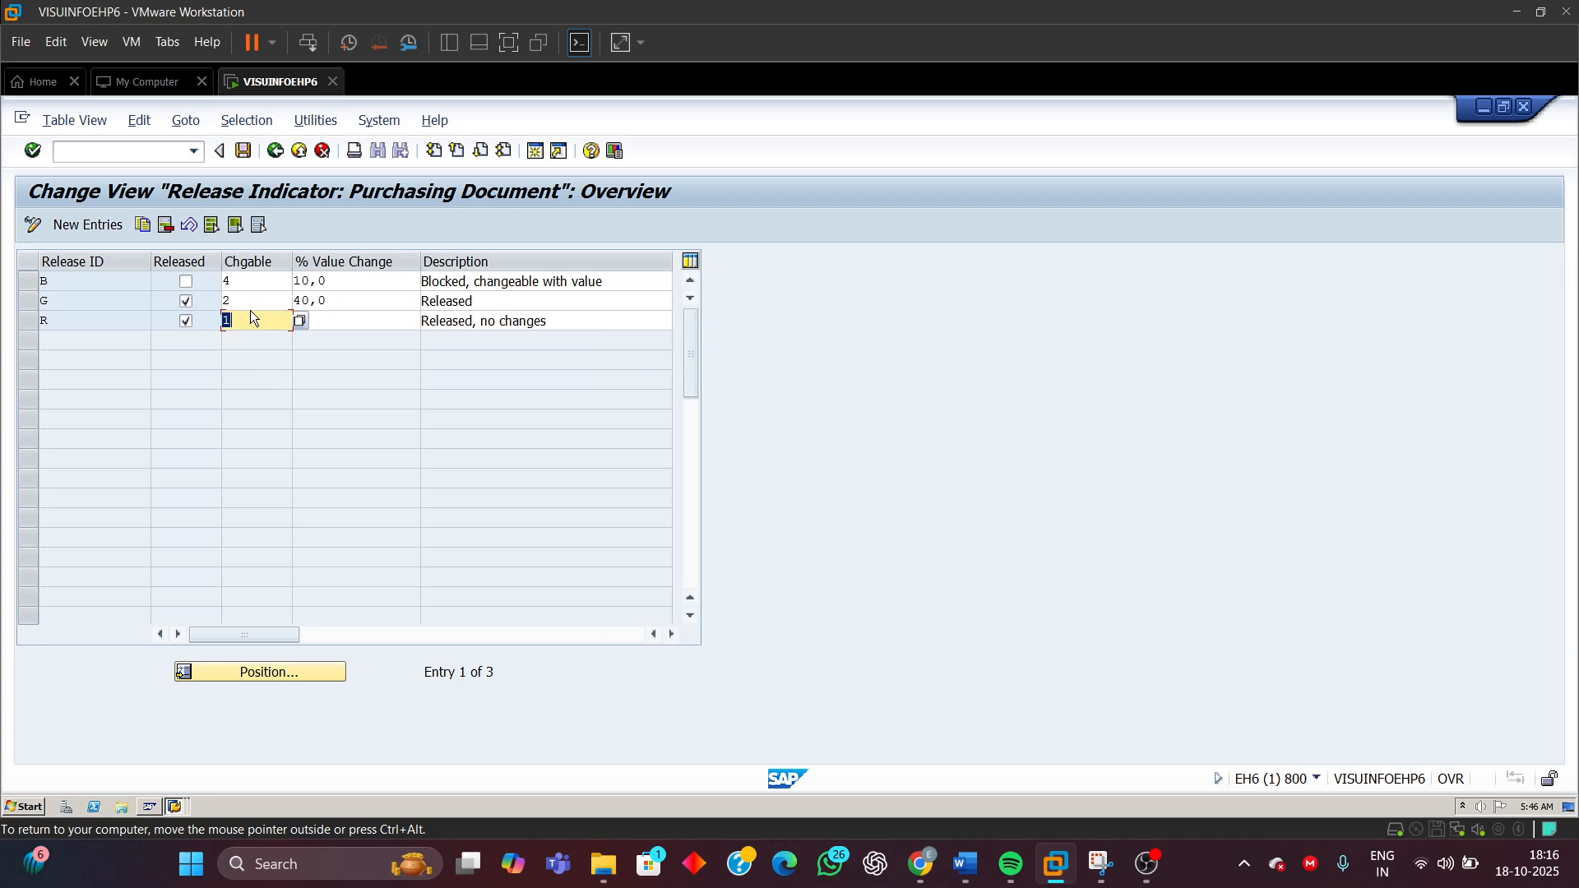
{"action": "left_click", "coordinate": [42, 282]}
Return to the activity list and review the release indicators B and G listed in the Word document
{"action": "left_click", "coordinate": [68, 305]}
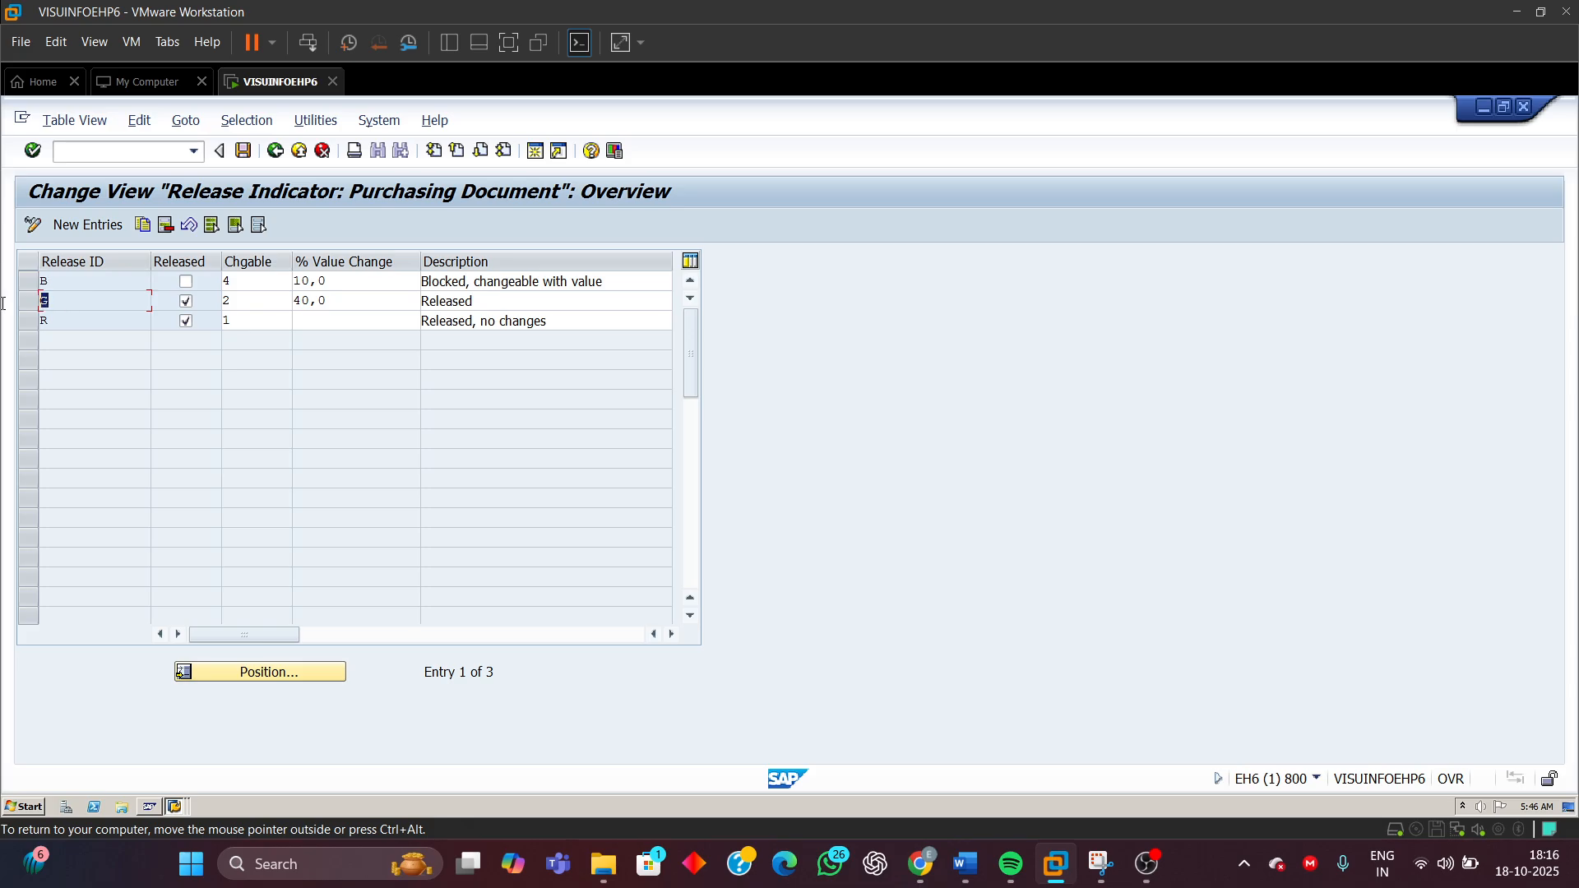
{"action": "left_click", "coordinate": [277, 153]}
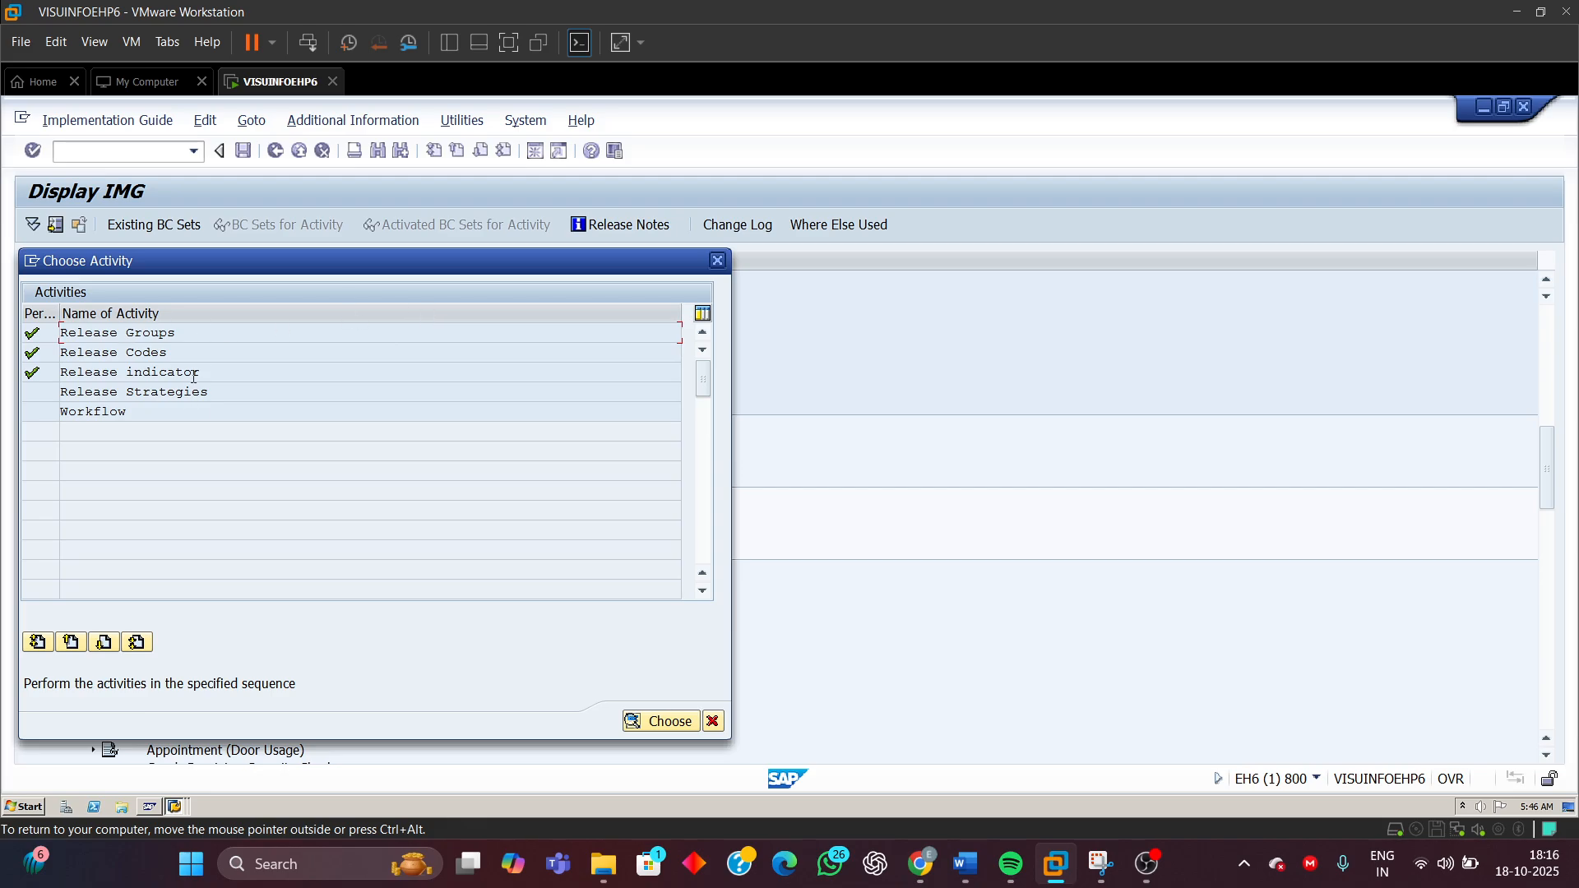
{"action": "mouse_move", "coordinate": [965, 863]}
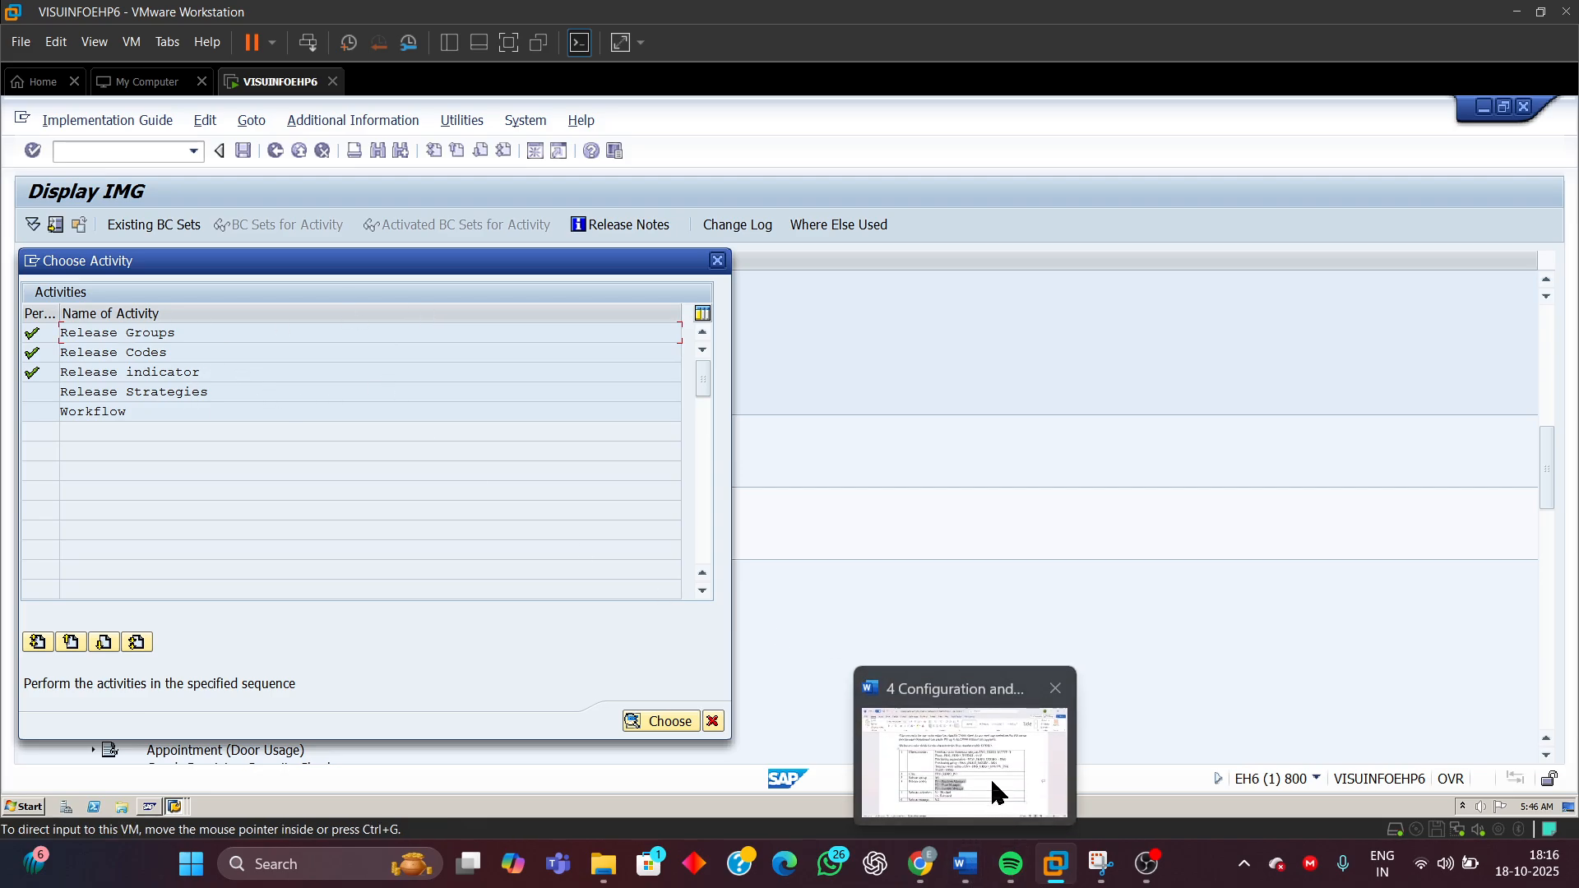
{"action": "left_click", "coordinate": [997, 794]}
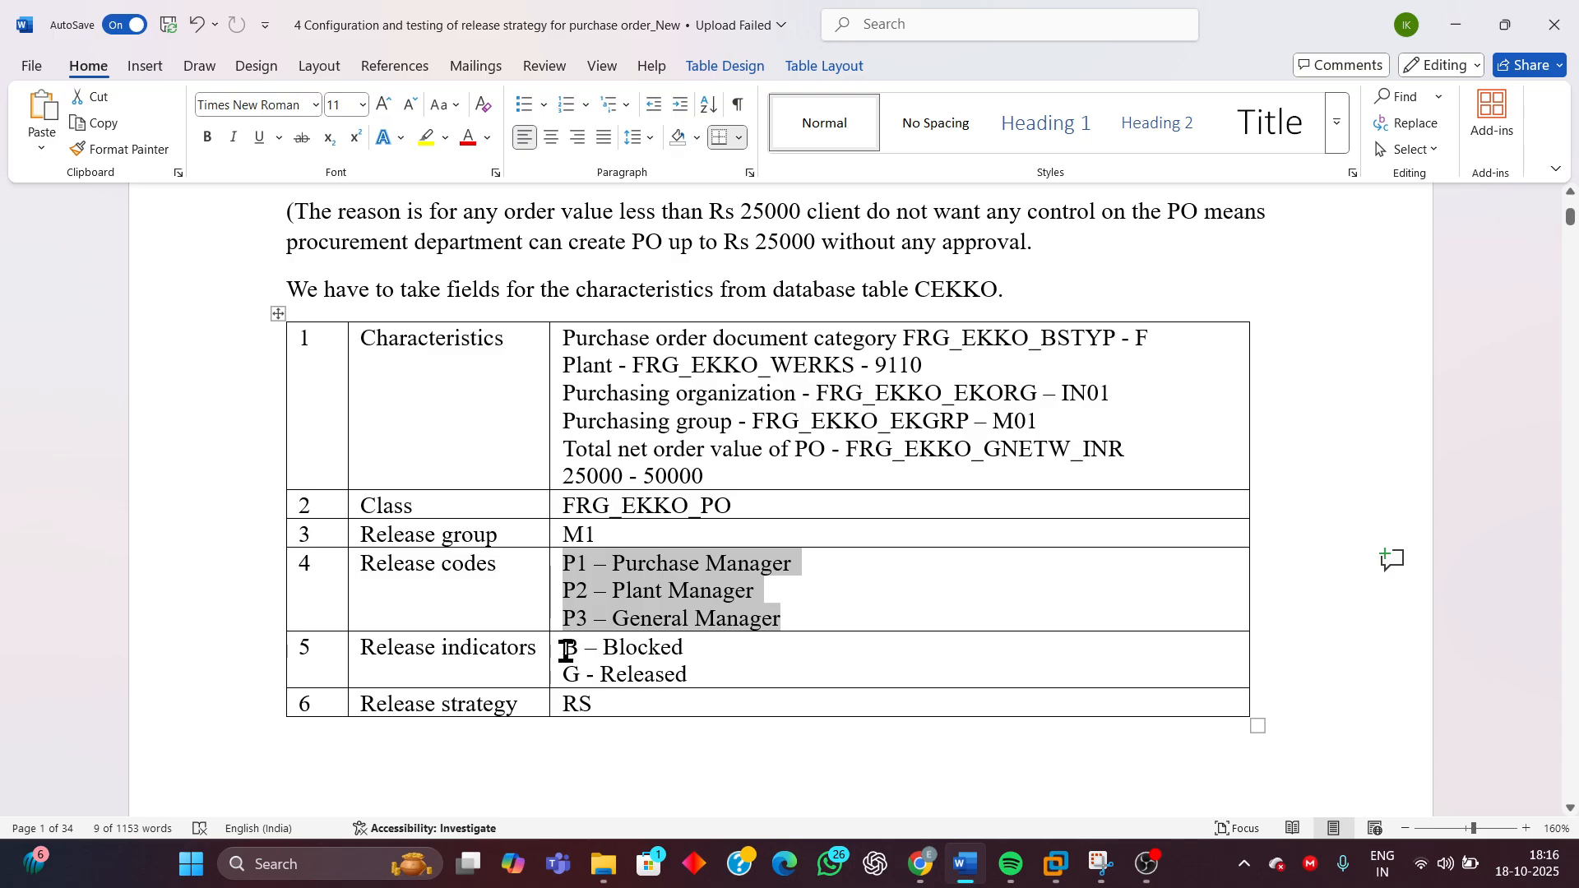
{"action": "left_click_drag", "start_coordinate": [567, 651], "coordinate": [701, 674]}
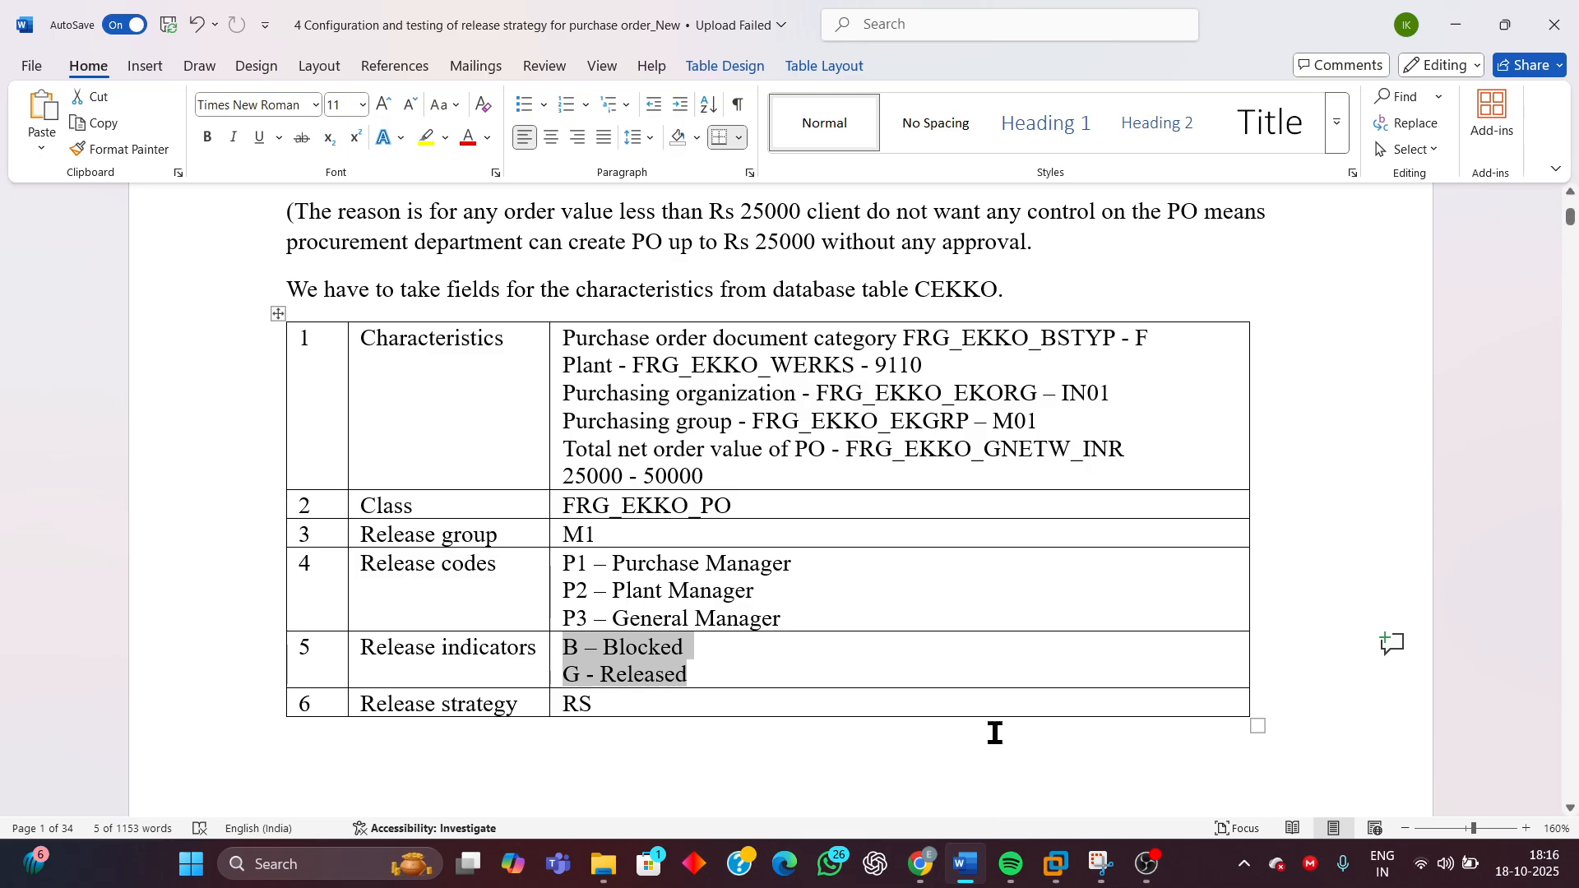
{"action": "mouse_move", "coordinate": [1057, 863]}
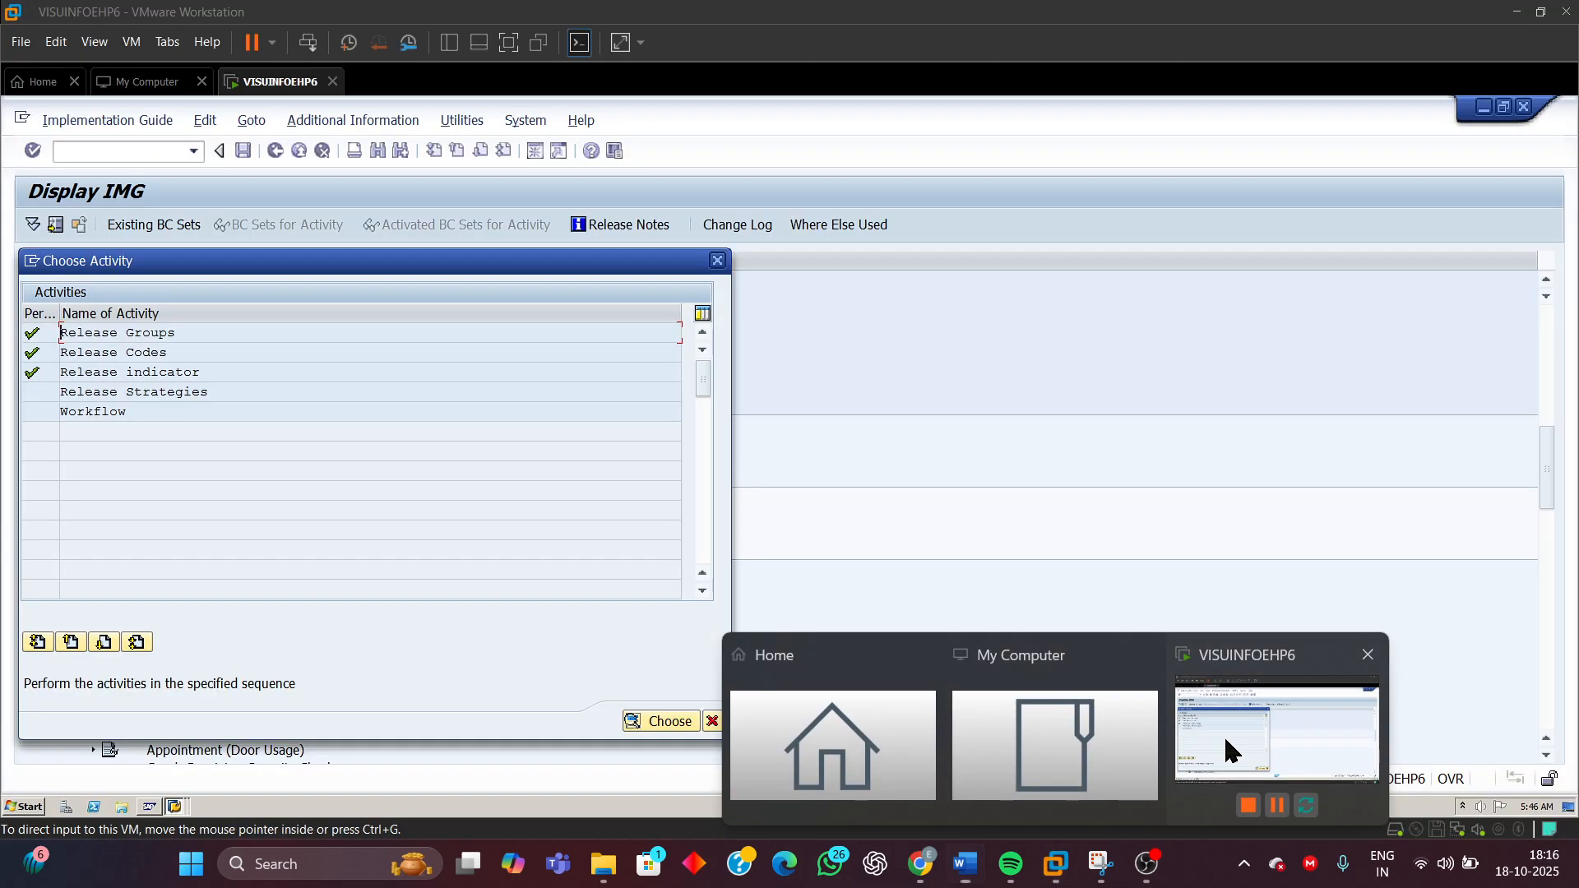
{"action": "left_click", "coordinate": [1226, 751]}
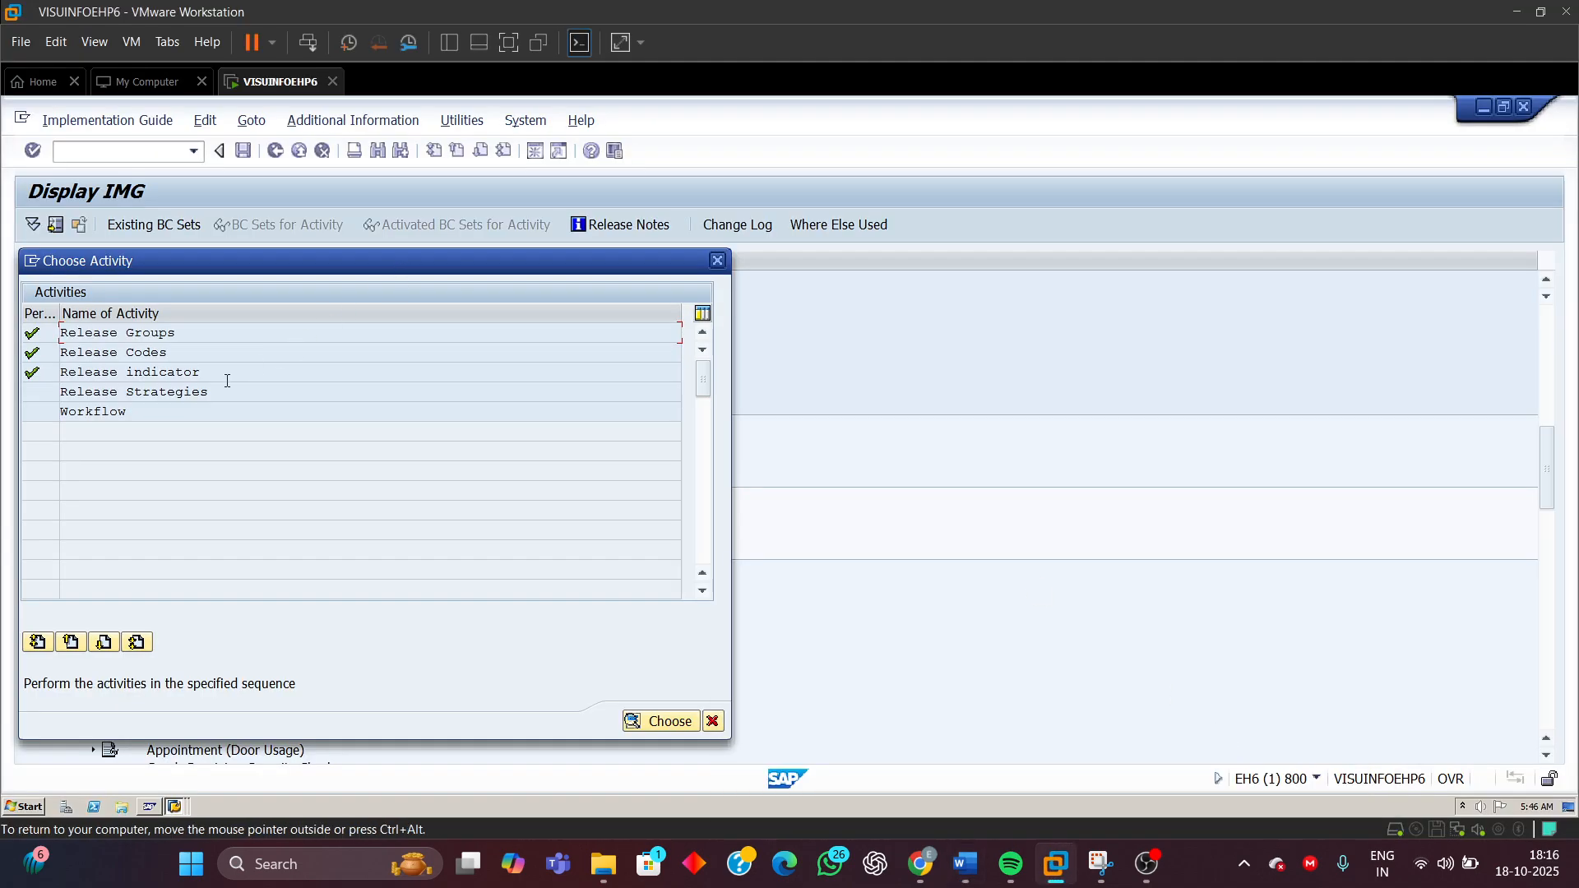
Open the Release Strategies activity and start a new entry
{"action": "left_click", "coordinate": [134, 393]}
{"action": "left_click_drag", "start_coordinate": [350, 260], "coordinate": [588, 249]}
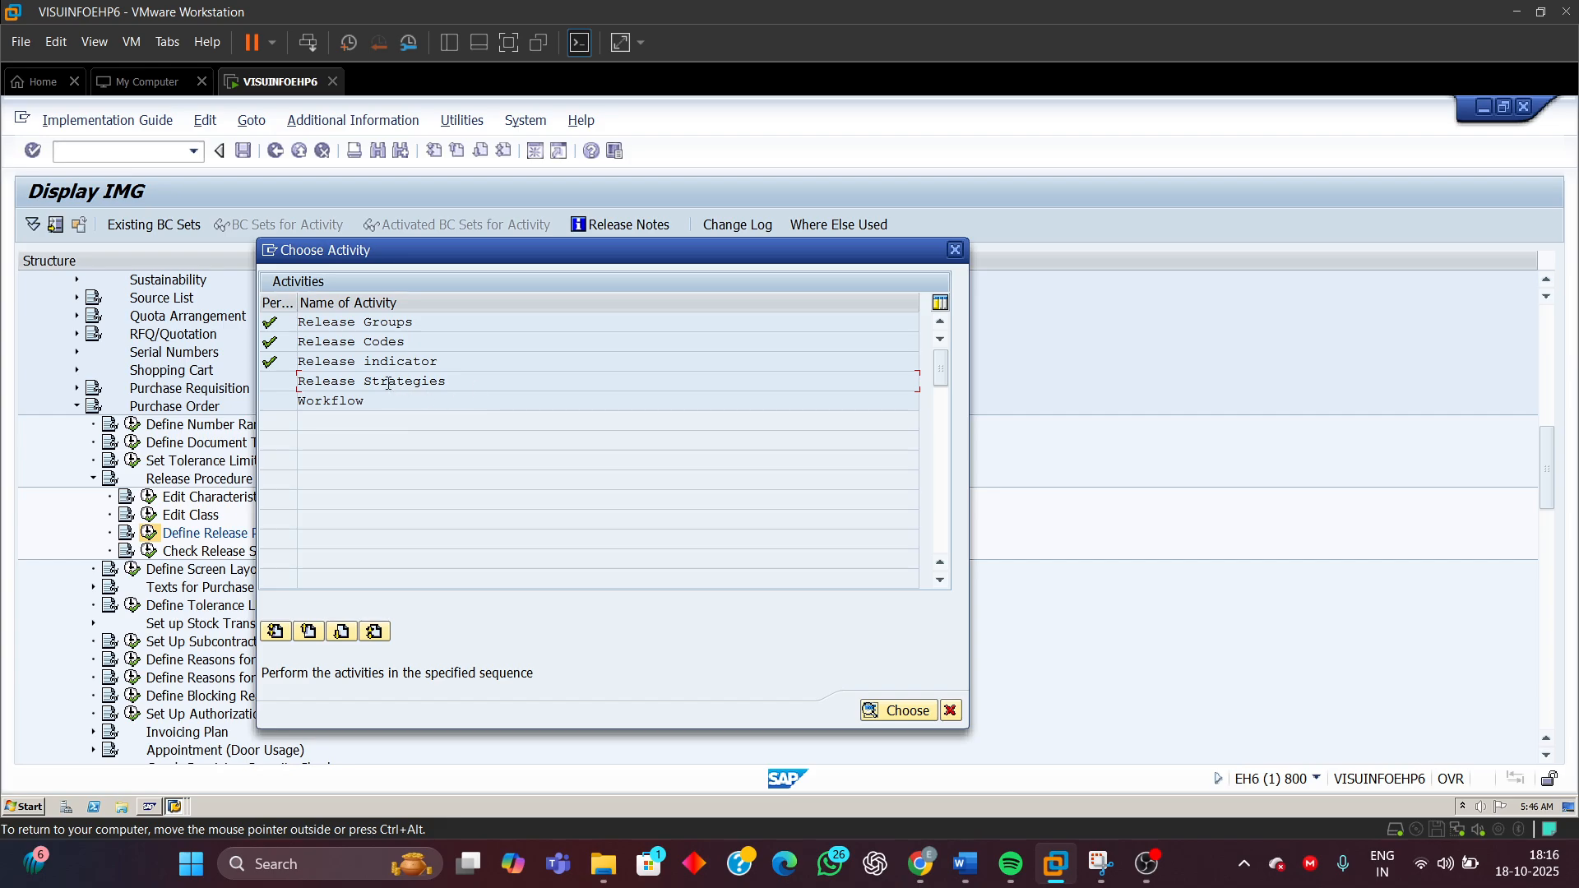
{"action": "double_click", "coordinate": [388, 384]}
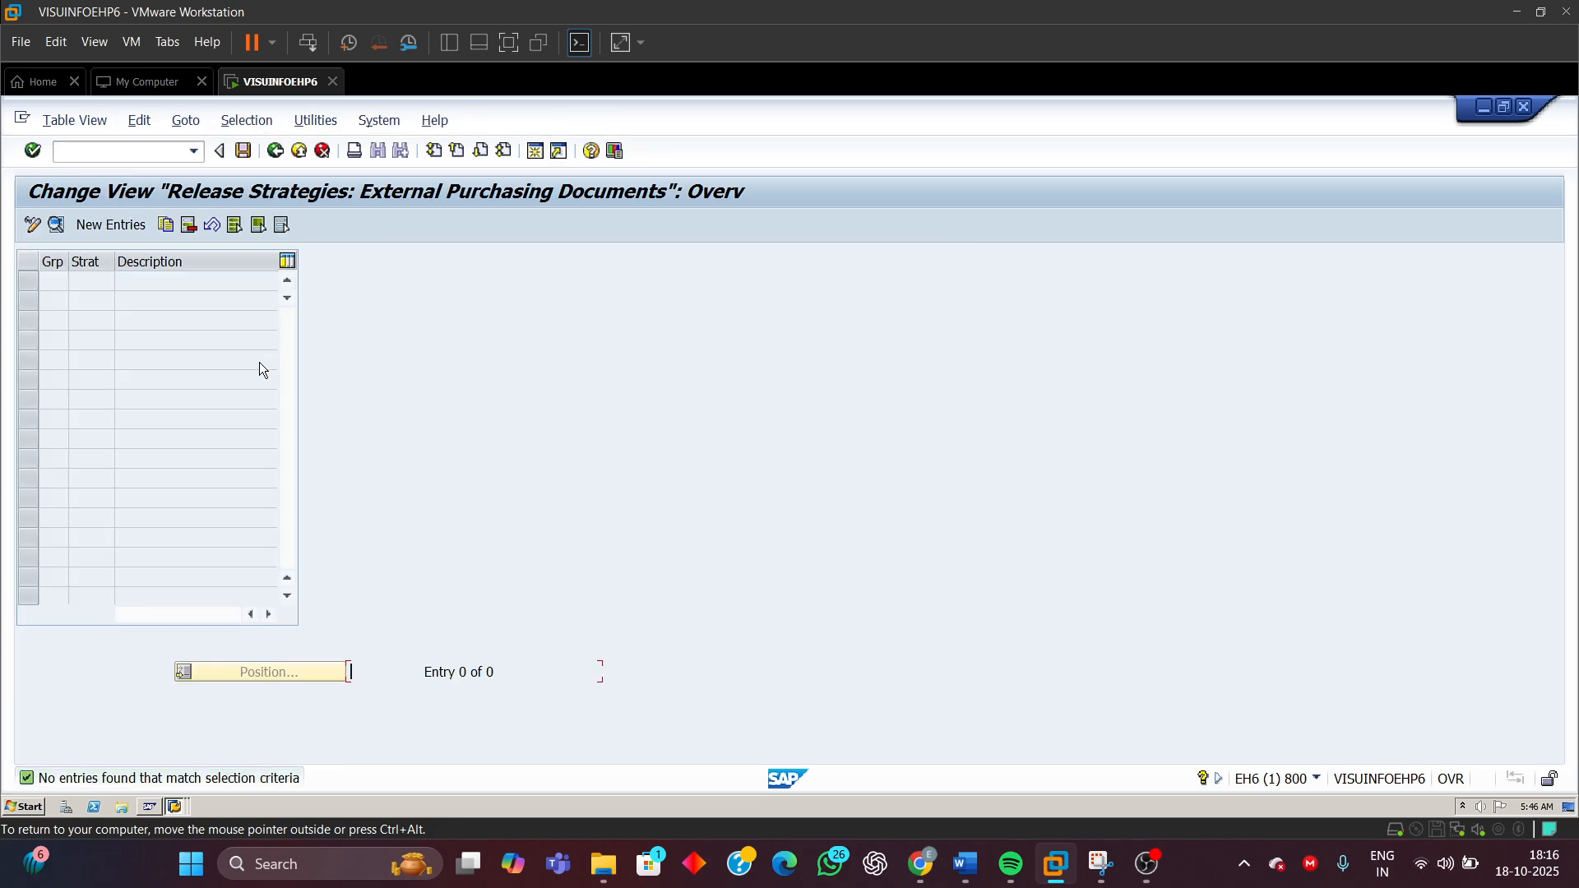
{"action": "left_click", "coordinate": [97, 226]}
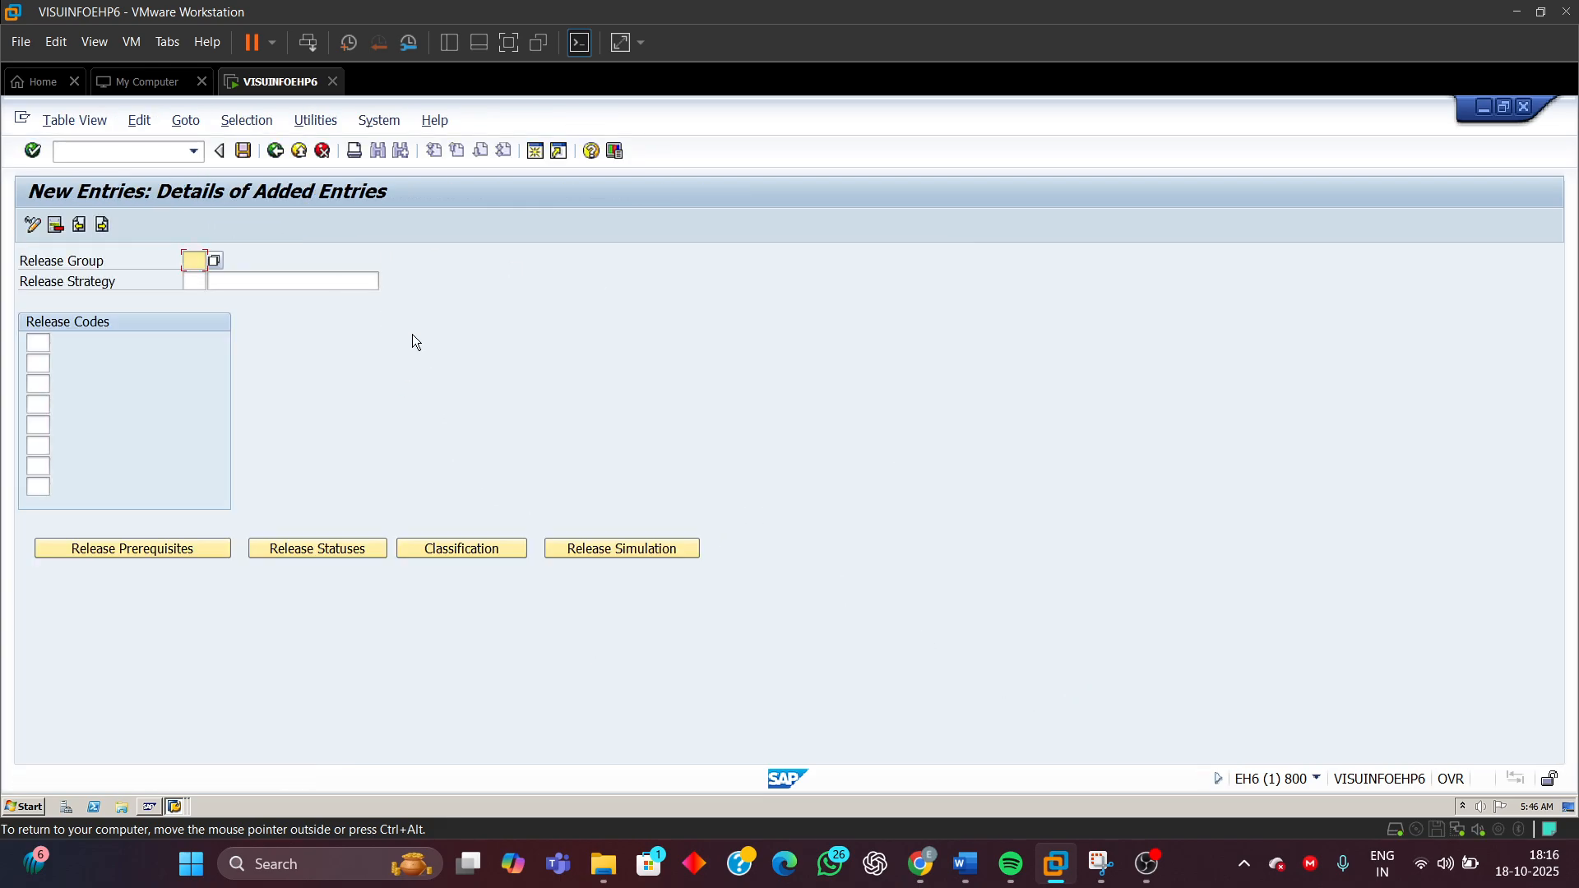
Check the release group and release strategy values specified in the Word document
{"action": "left_click", "coordinate": [188, 280]}
{"action": "left_click", "coordinate": [226, 280]}
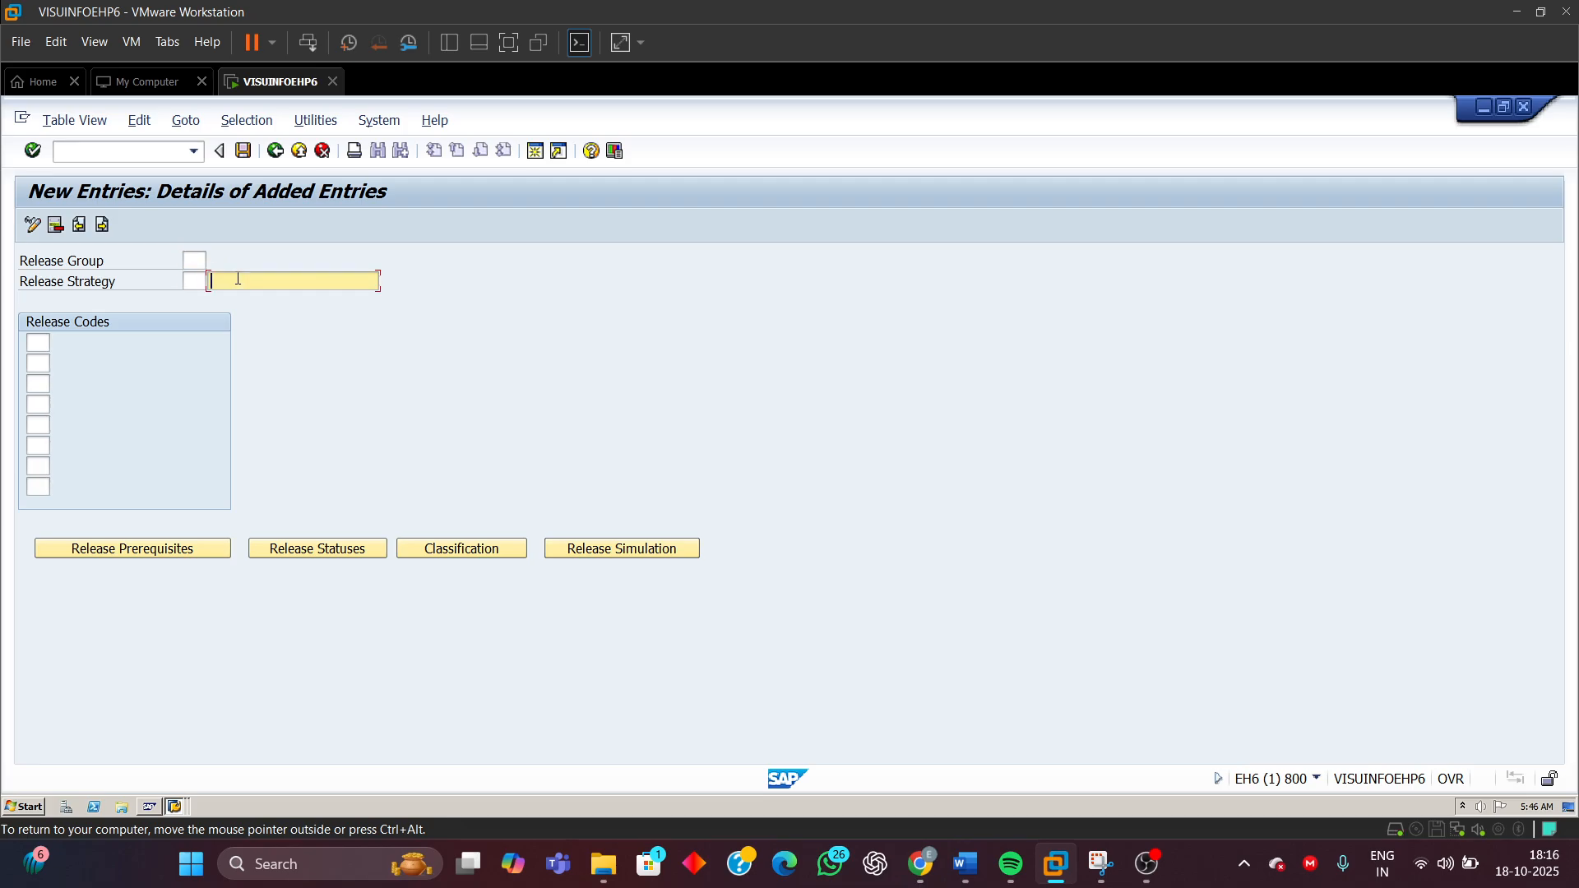
{"action": "left_click", "coordinate": [46, 346]}
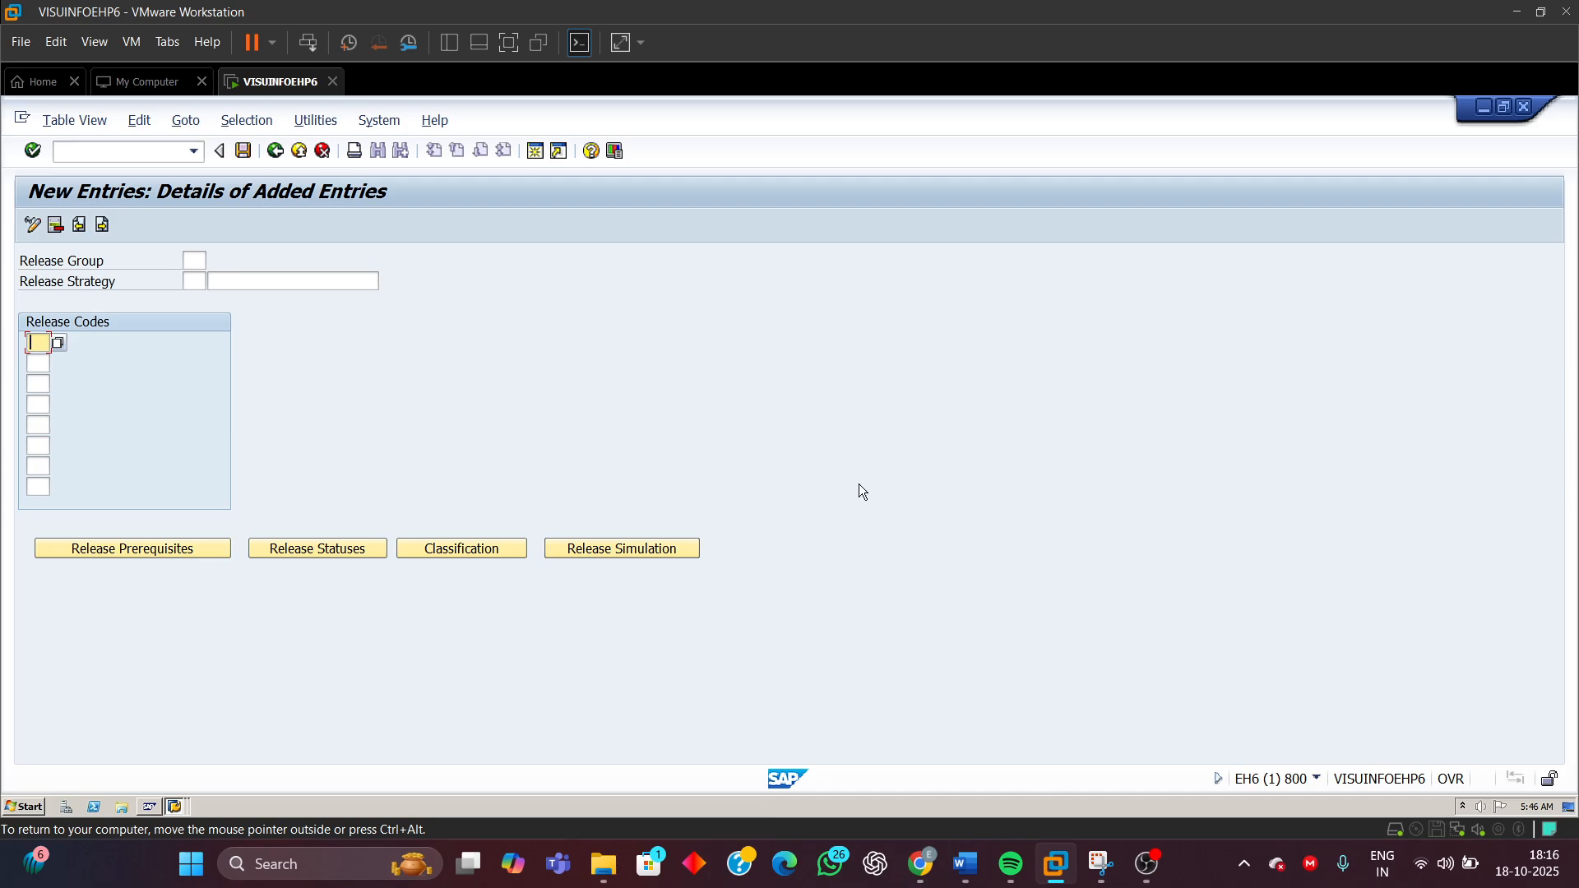
{"action": "mouse_move", "coordinate": [967, 864]}
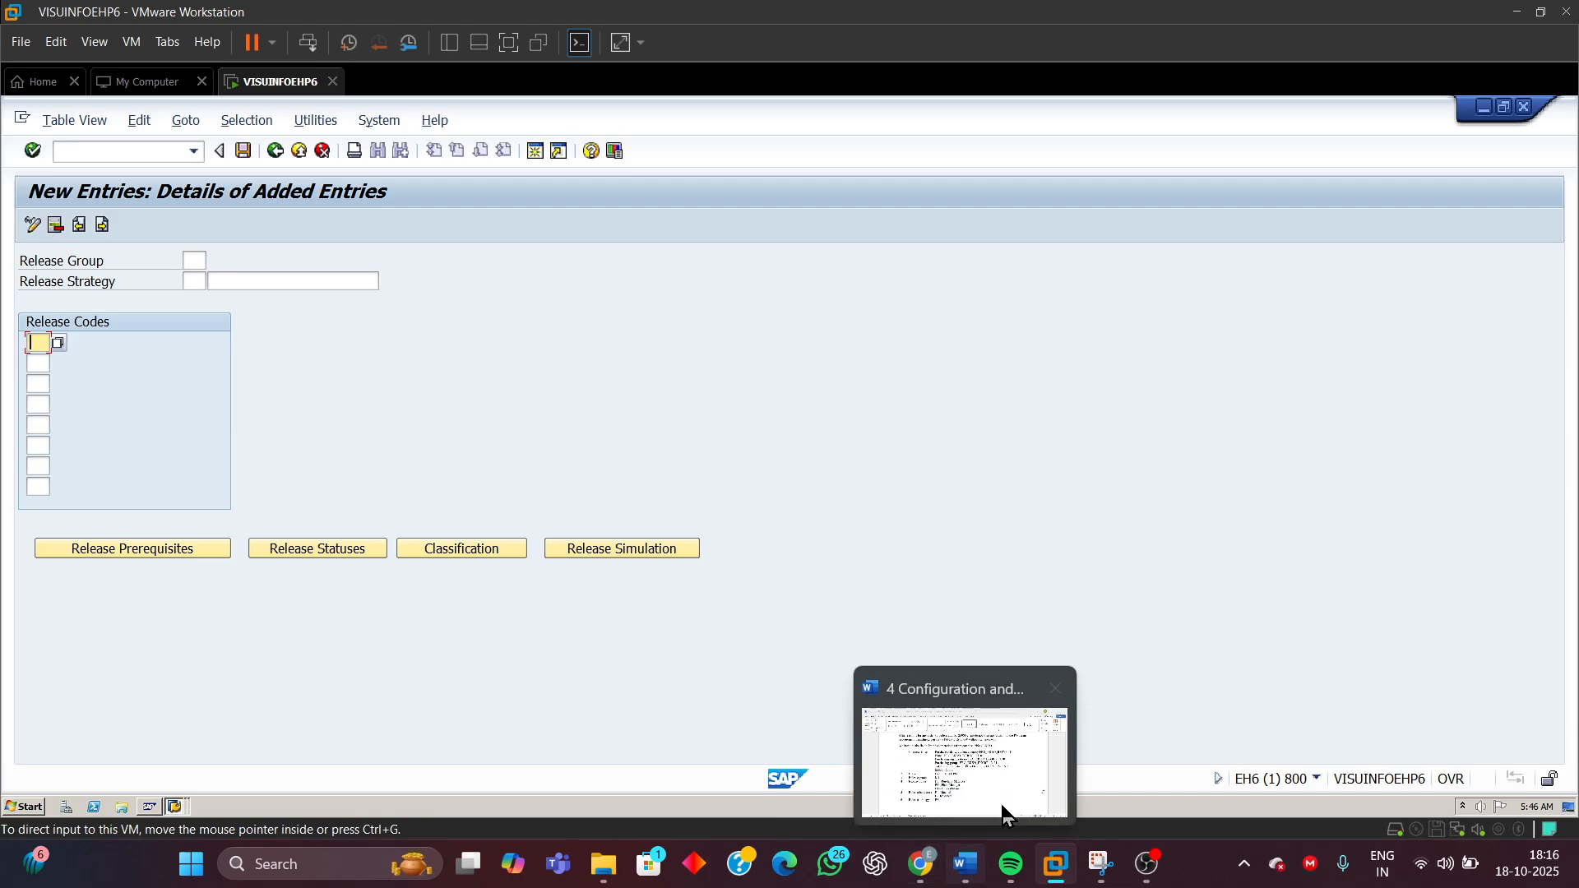
{"action": "left_click", "coordinate": [1005, 815]}
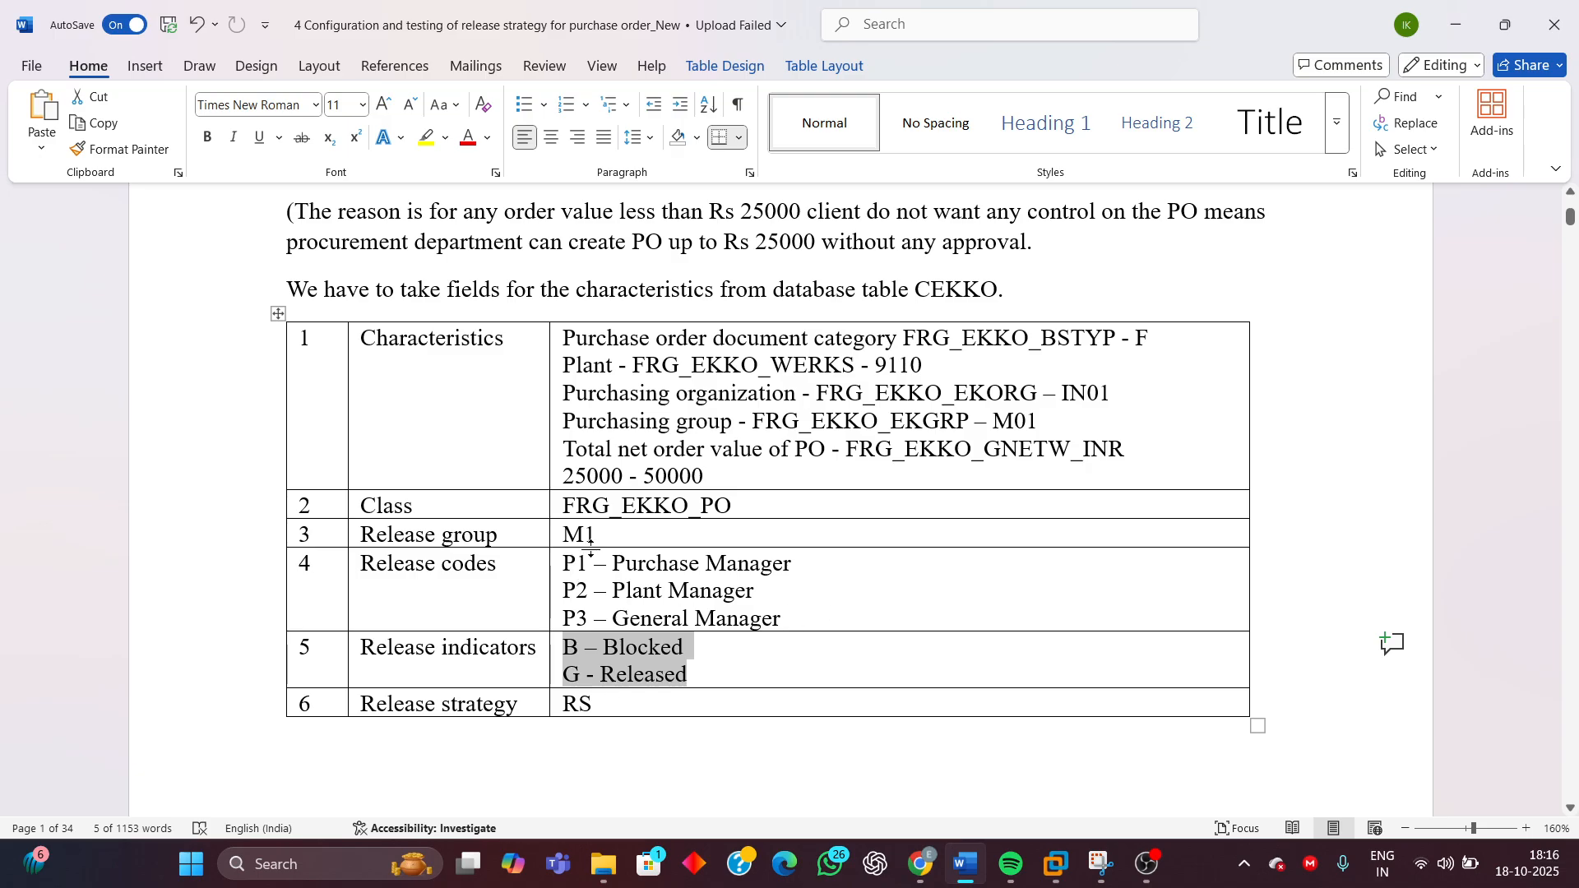
{"action": "left_click_drag", "start_coordinate": [597, 535], "coordinate": [575, 535]}
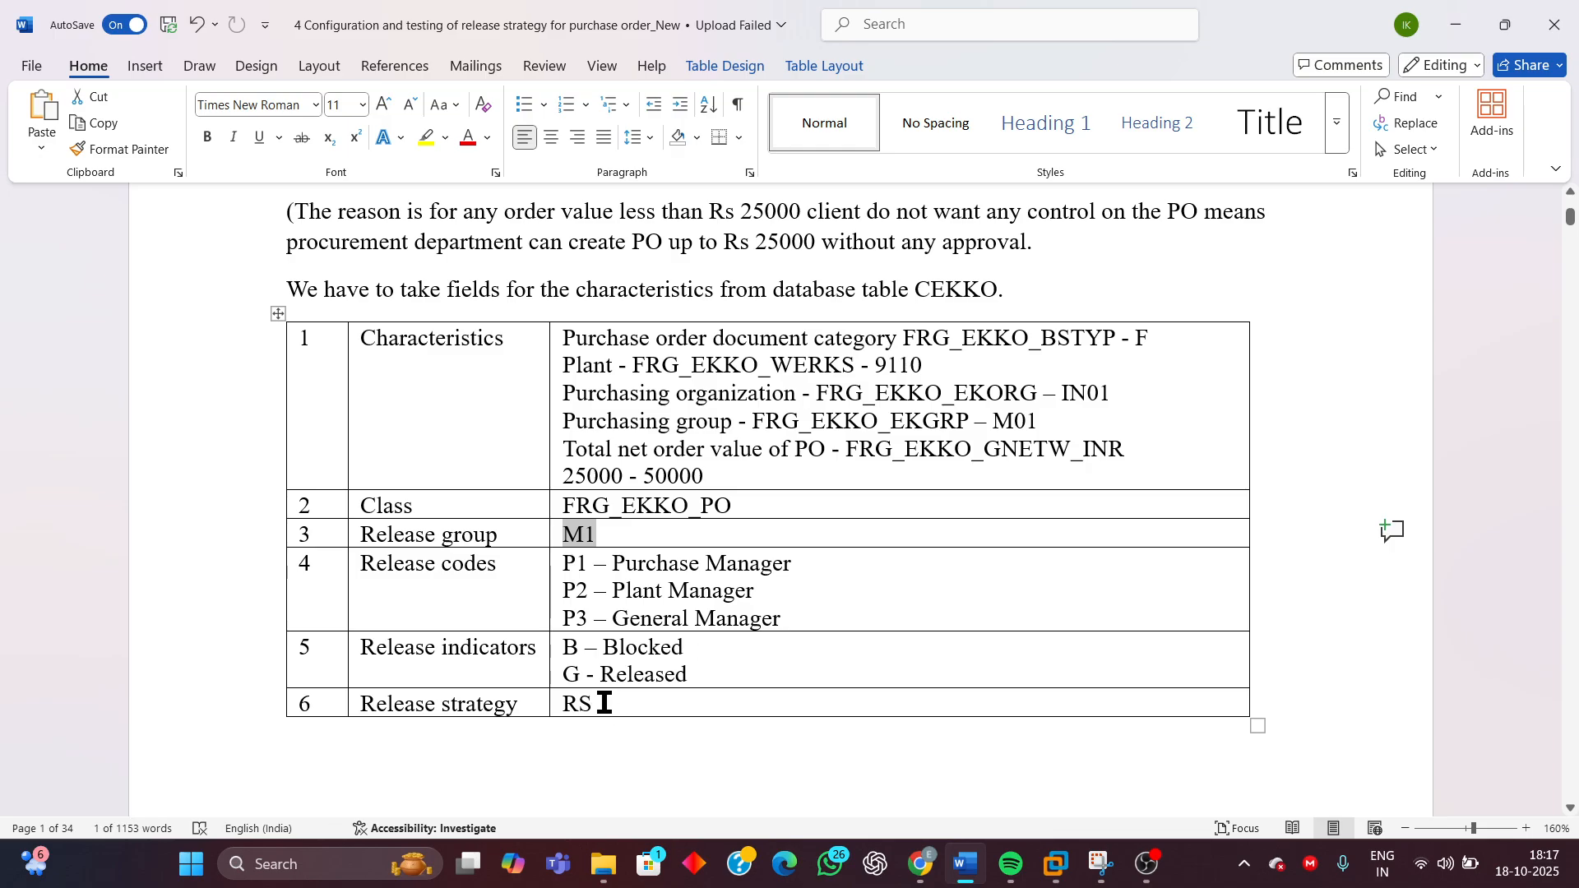
{"action": "left_click_drag", "start_coordinate": [604, 703], "coordinate": [535, 708]}
{"action": "left_click", "coordinate": [535, 708]}
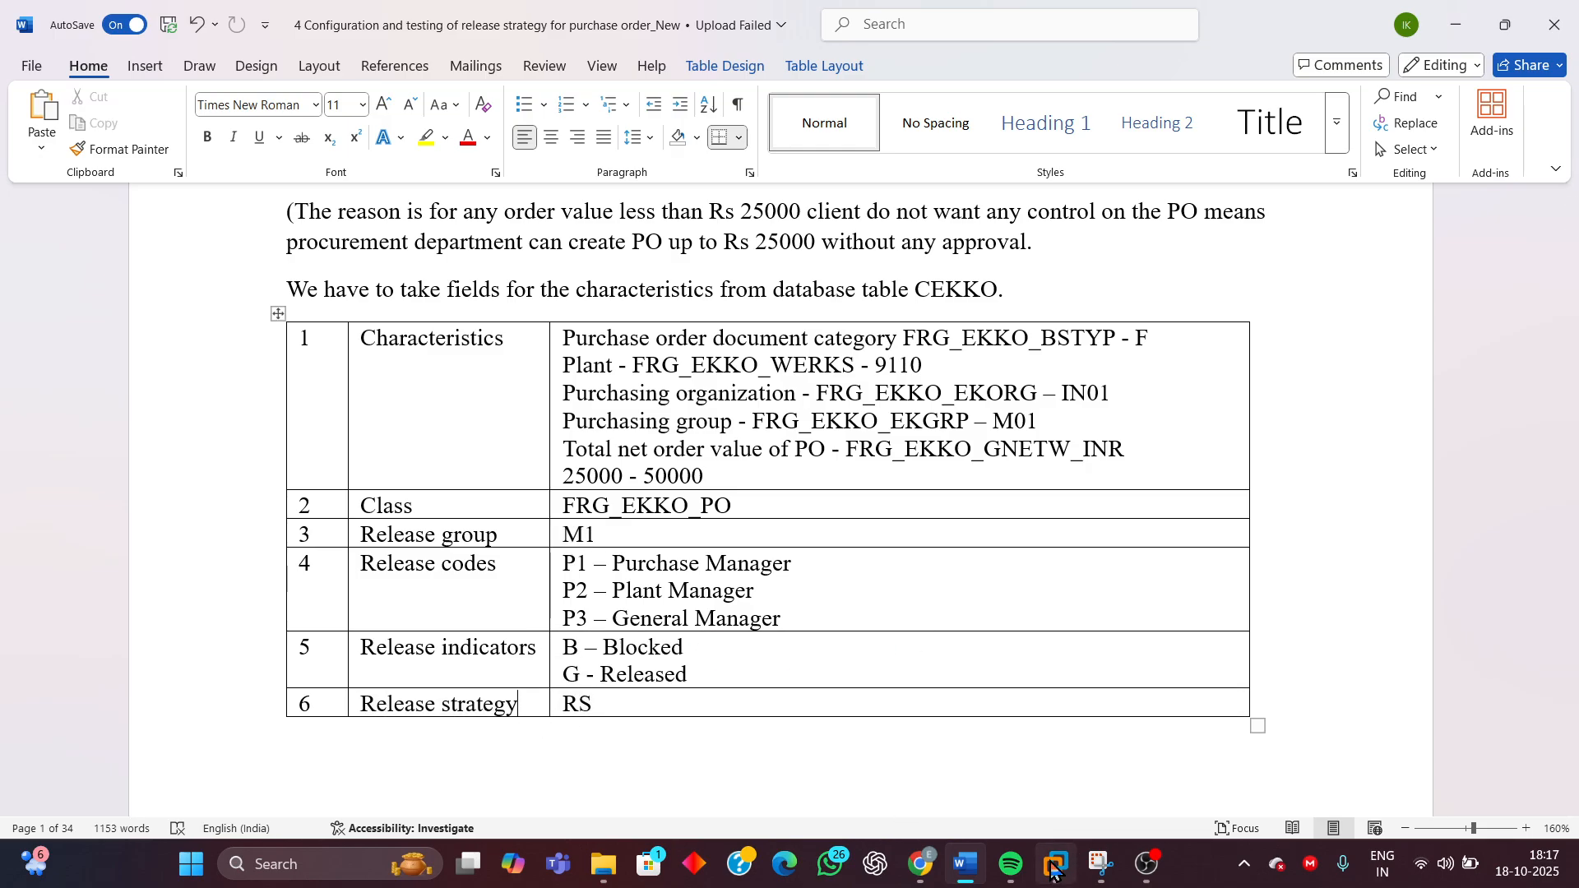
{"action": "mouse_move", "coordinate": [1054, 868]}
{"action": "left_click", "coordinate": [1220, 761]}
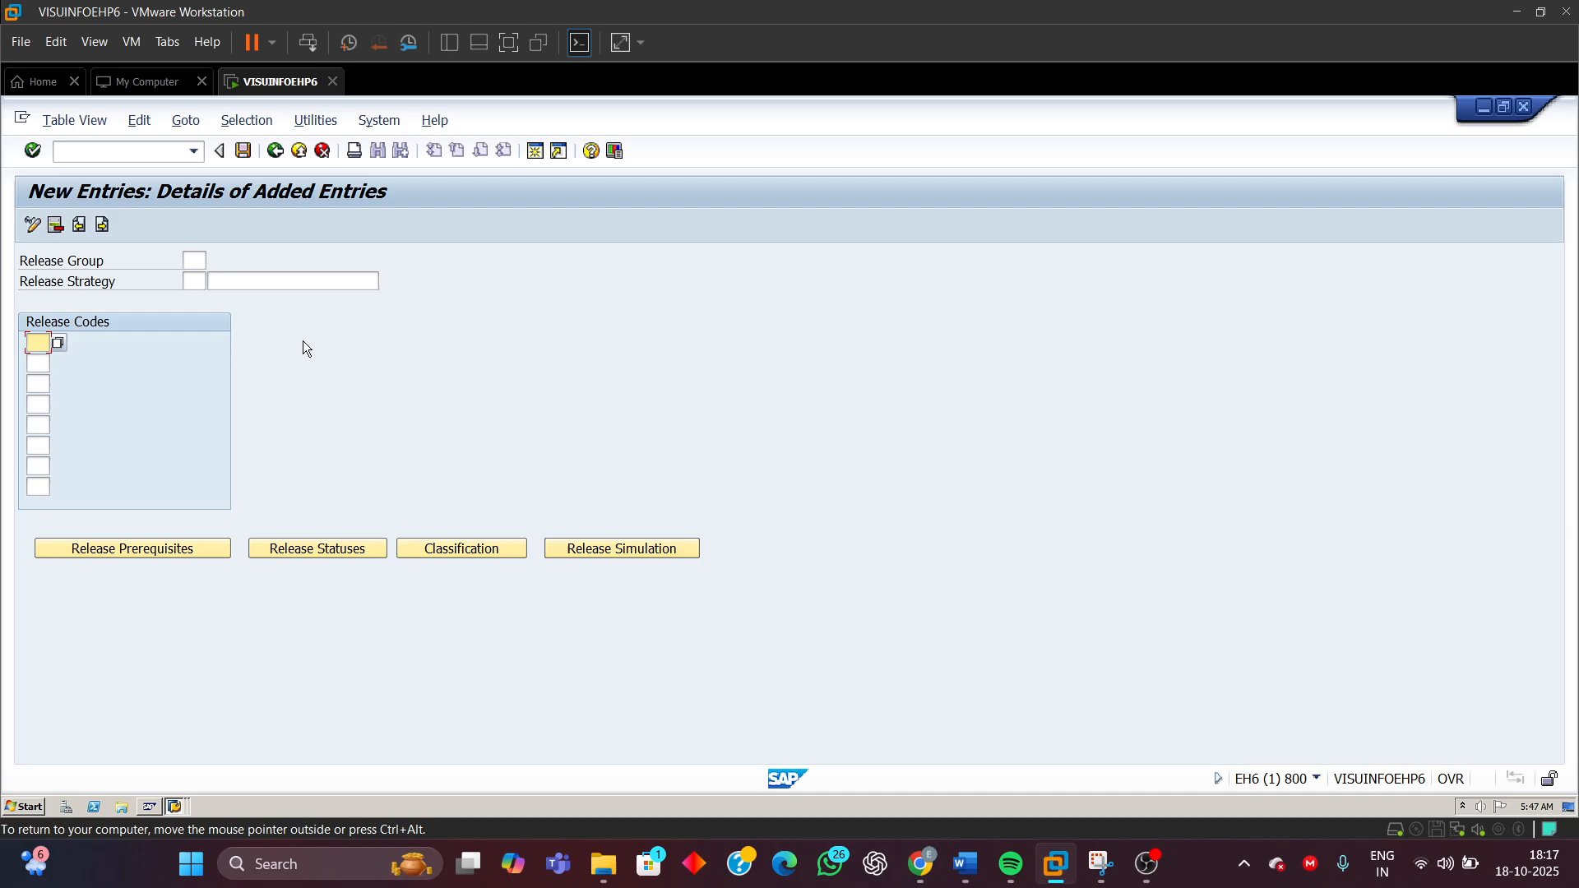
Enter release group M1 and release strategy RS in the new entry
{"action": "left_click", "coordinate": [195, 261]}
{"action": "type", "text": "M1"}
{"action": "left_click", "coordinate": [197, 284]}
{"action": "left_click", "coordinate": [198, 282]}
{"action": "type", "text": "R"}
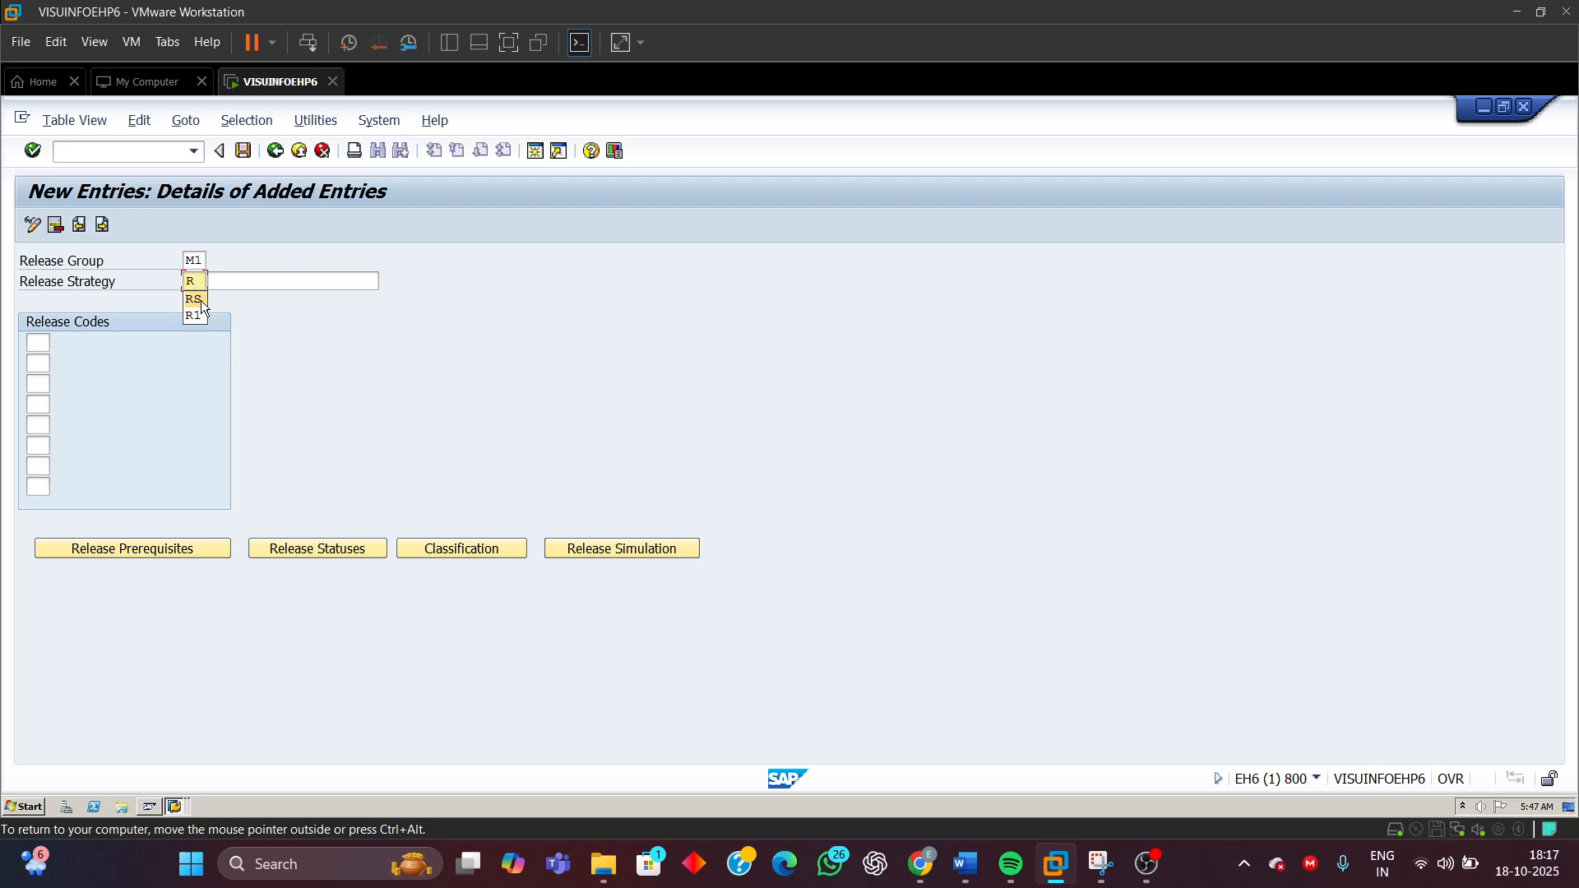
{"action": "left_click", "coordinate": [202, 301]}
{"action": "left_click", "coordinate": [235, 284]}
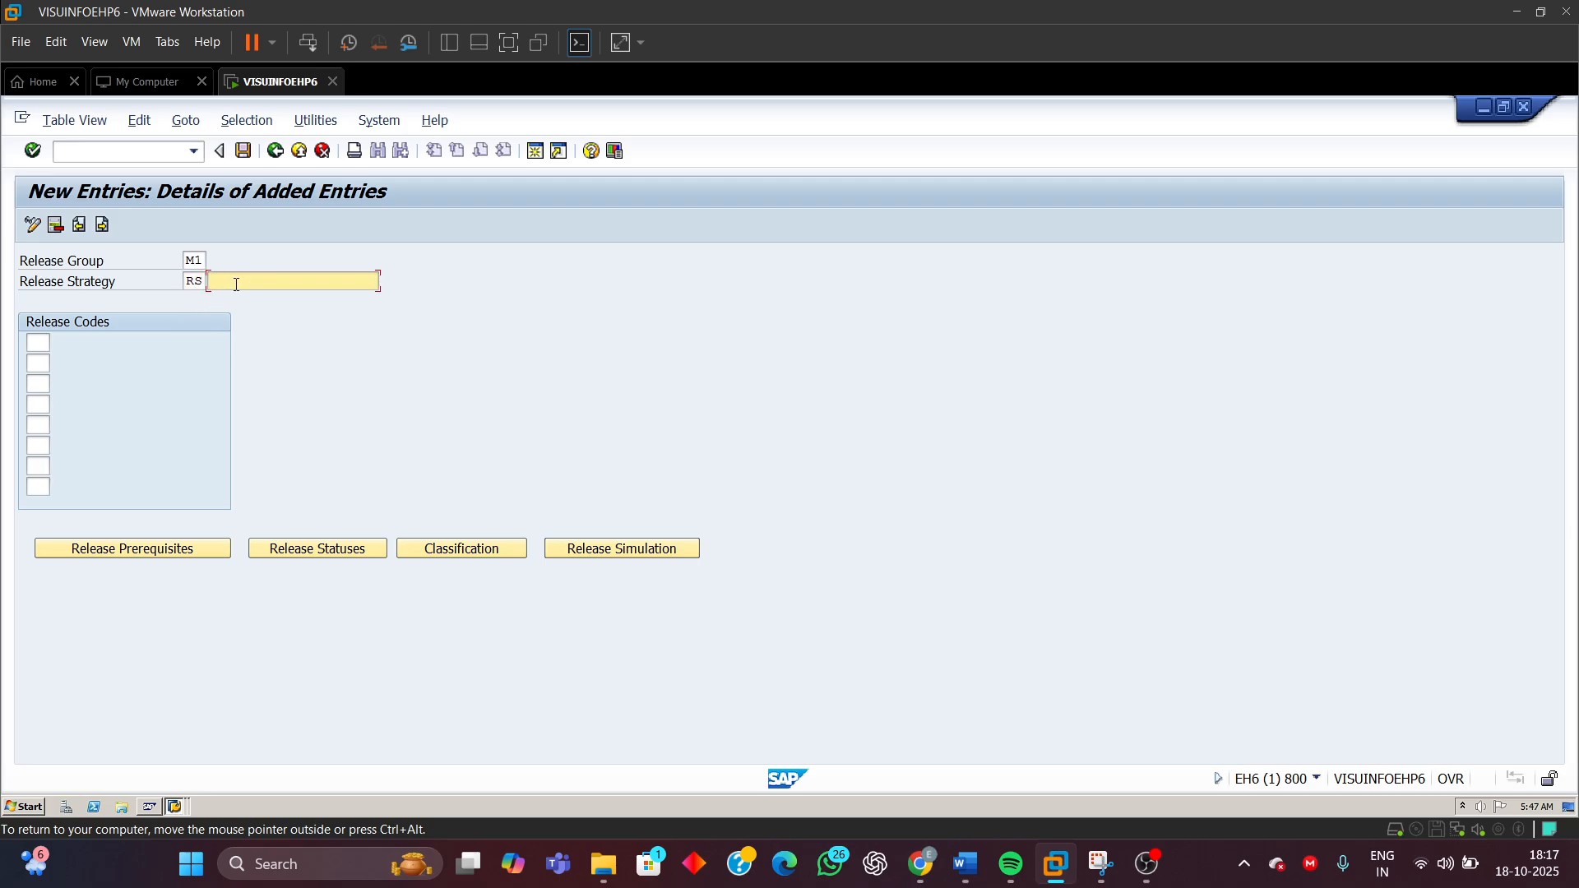
Set the release strategy description to PO Rel strategy
{"action": "type", "text": "R"}
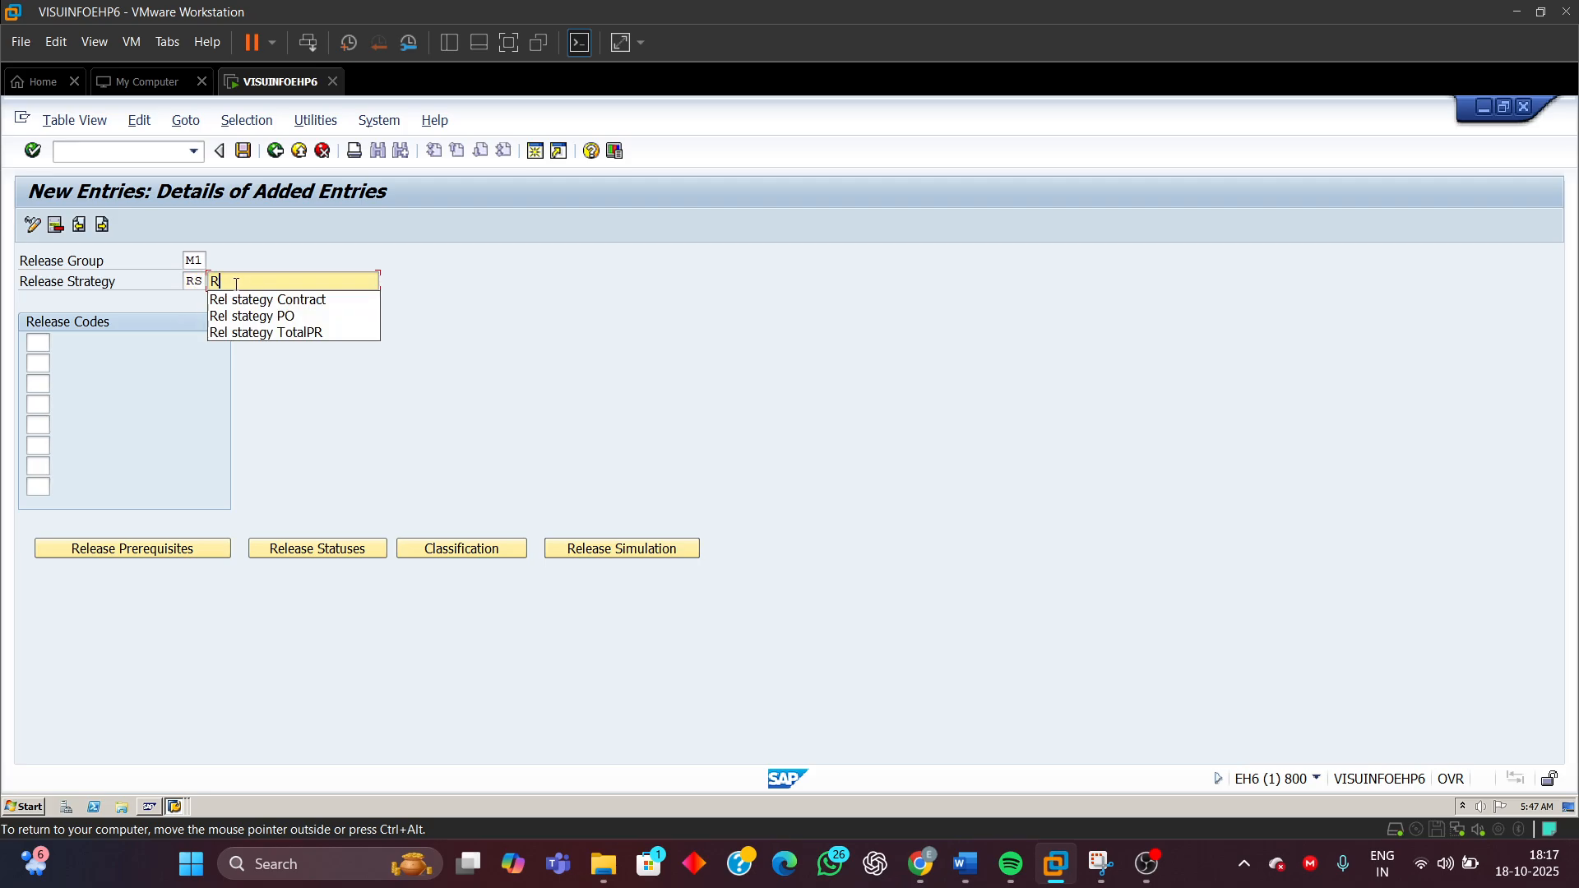
{"action": "left_click", "coordinate": [253, 320]}
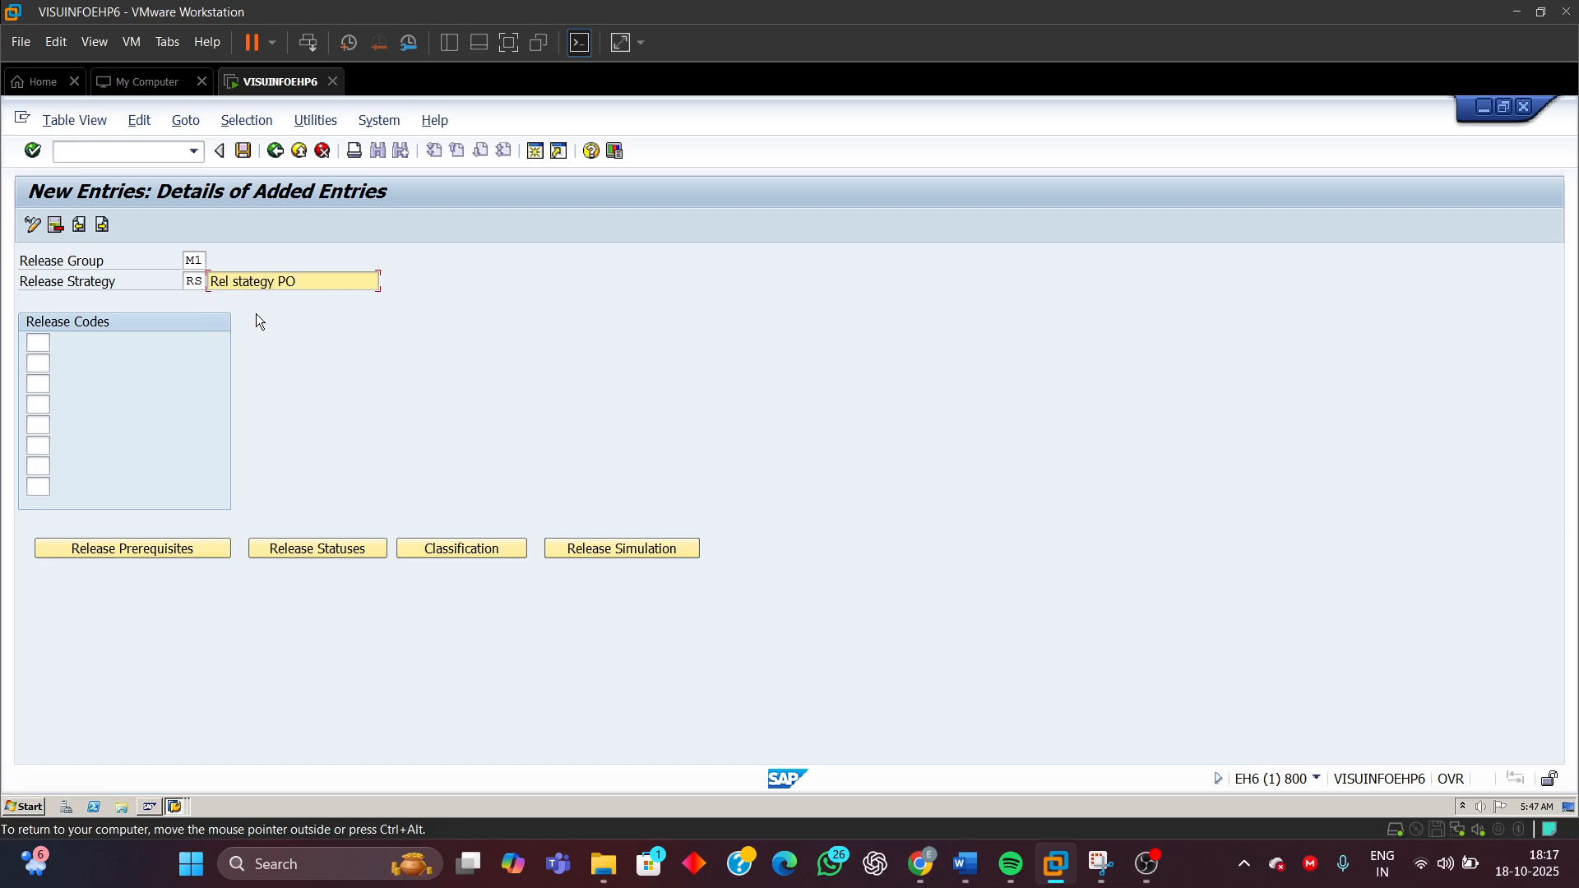
{"action": "key", "text": "BackSpace"}
{"action": "key", "text": "BackSpace"}
{"action": "key", "text": "BackSpace"}
{"action": "key", "text": "BackSpace"}
{"action": "key", "text": "BackSpace"}
{"action": "key", "text": "BackSpace"}
{"action": "key", "text": "BackSpace"}
{"action": "key", "text": "BackSpace"}
{"action": "key", "text": "BackSpace"}
{"action": "key", "text": "BackSpace"}
{"action": "key", "text": "BackSpace"}
{"action": "key", "text": "BackSpace"}
{"action": "key", "text": "BackSpace"}
{"action": "key", "text": "BackSpace"}
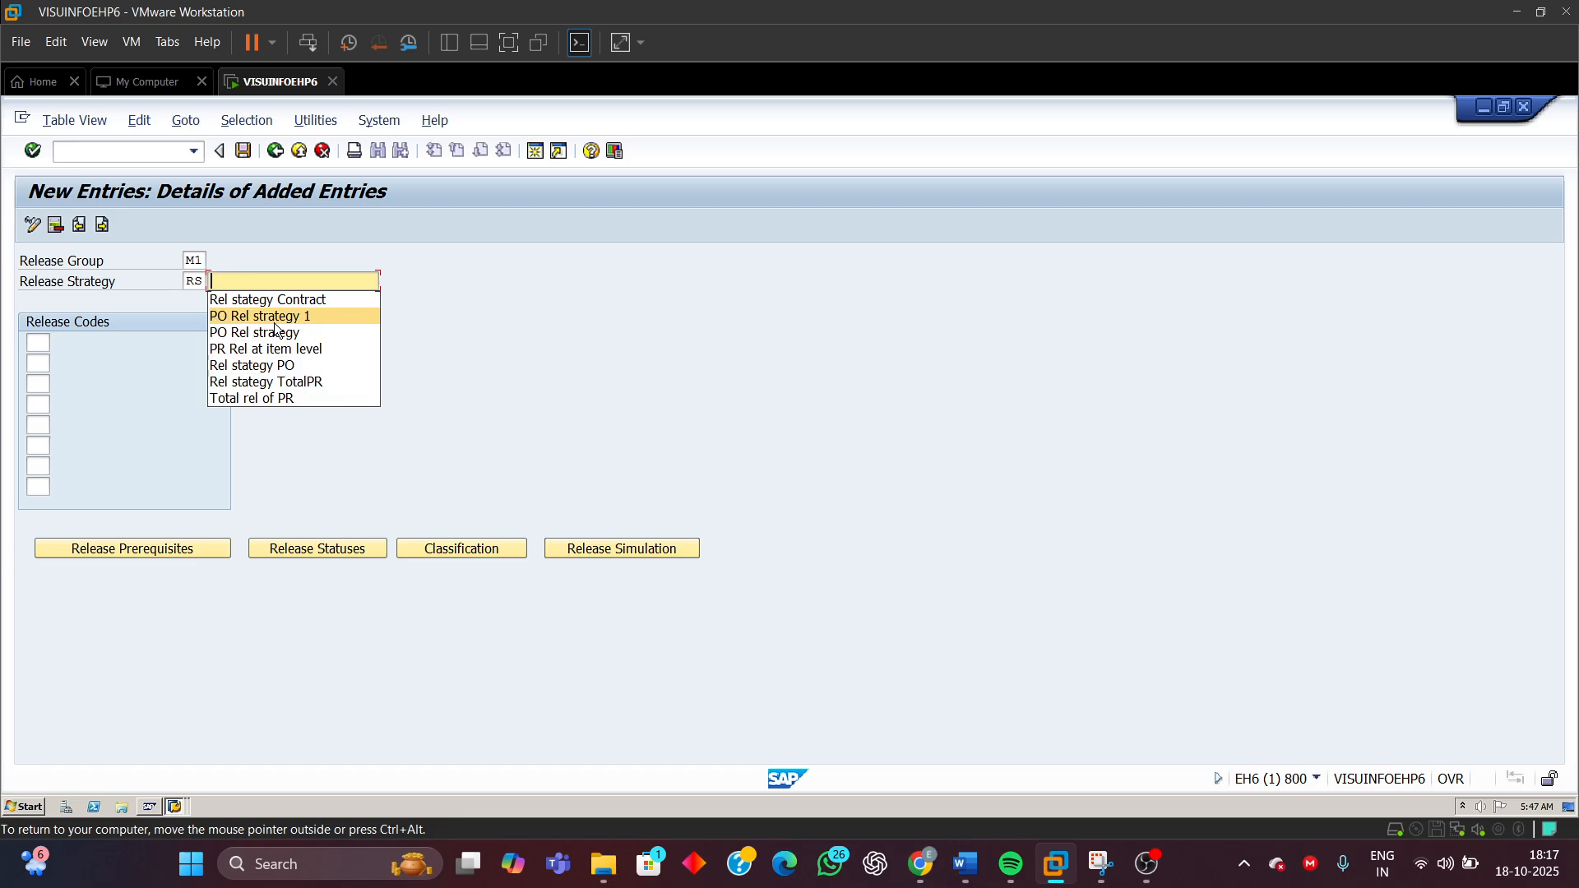
{"action": "left_click", "coordinate": [278, 320]}
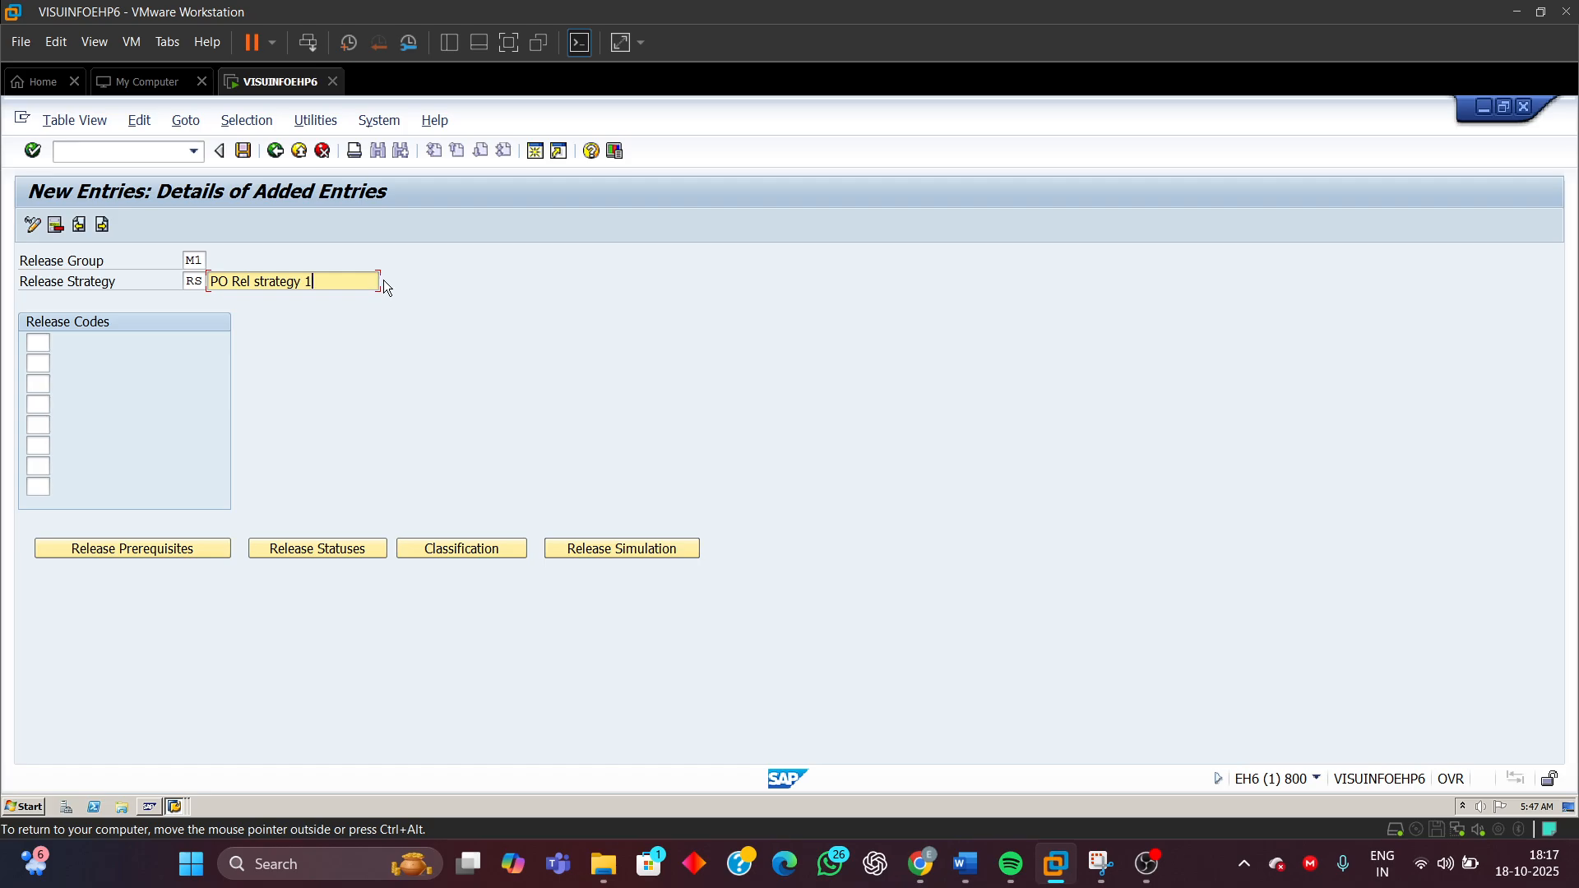
{"action": "key", "text": "BackSpace"}
{"action": "left_click", "coordinate": [244, 317]}
{"action": "left_click", "coordinate": [38, 344]}
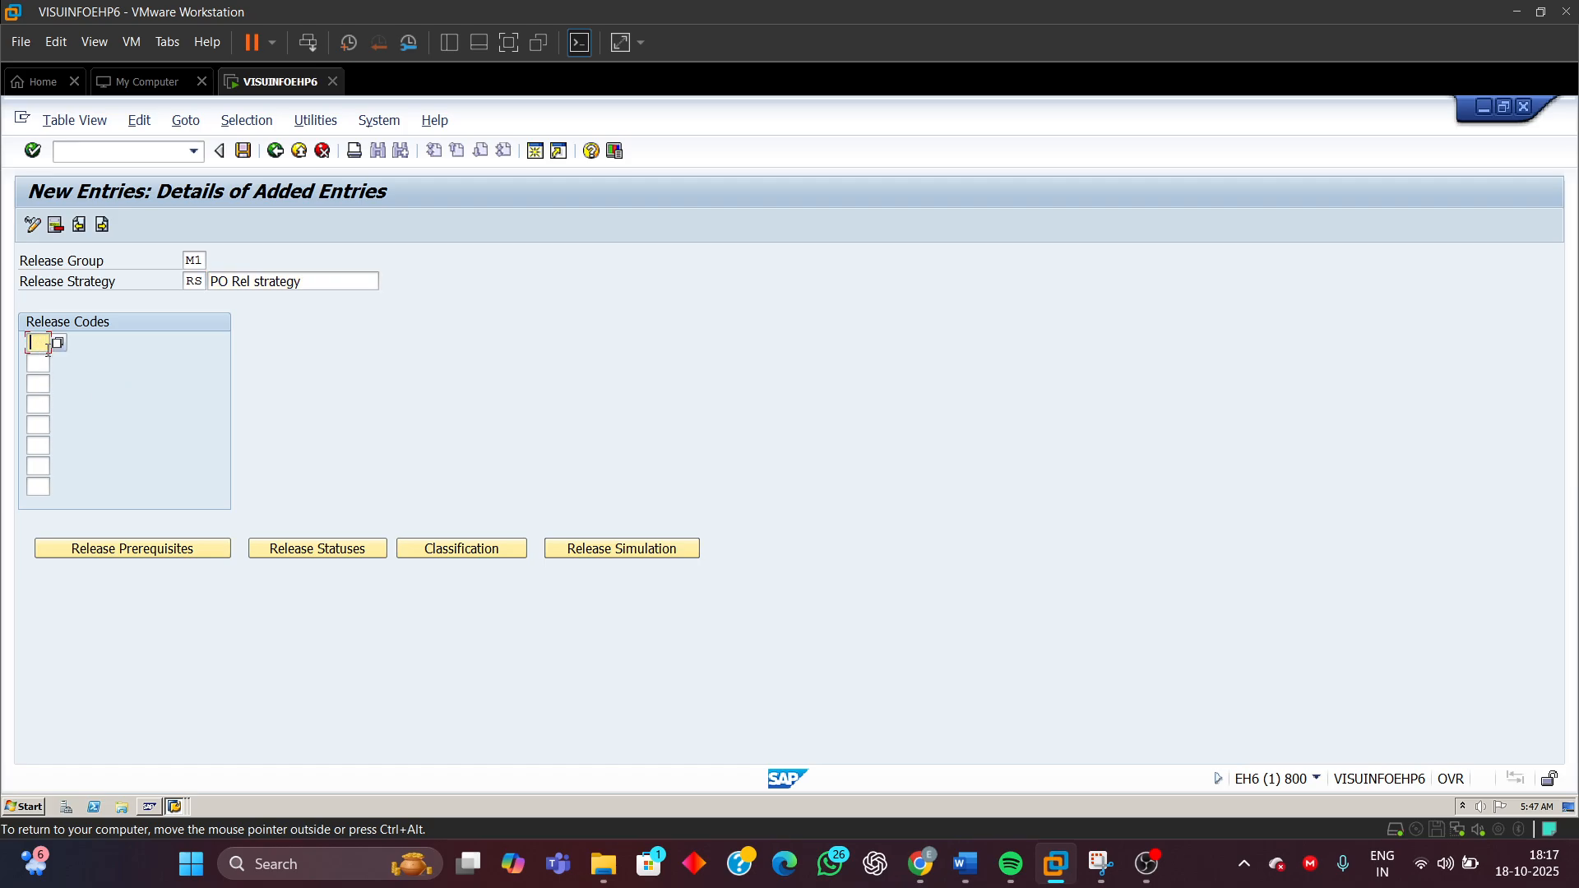
Assign release codes P1, P2 and P3 to the strategy and confirm the entries
{"action": "mouse_move", "coordinate": [967, 864]}
{"action": "left_click", "coordinate": [52, 368]}
{"action": "left_click", "coordinate": [36, 363]}
{"action": "type", "text": "P"}
{"action": "left_click", "coordinate": [38, 382]}
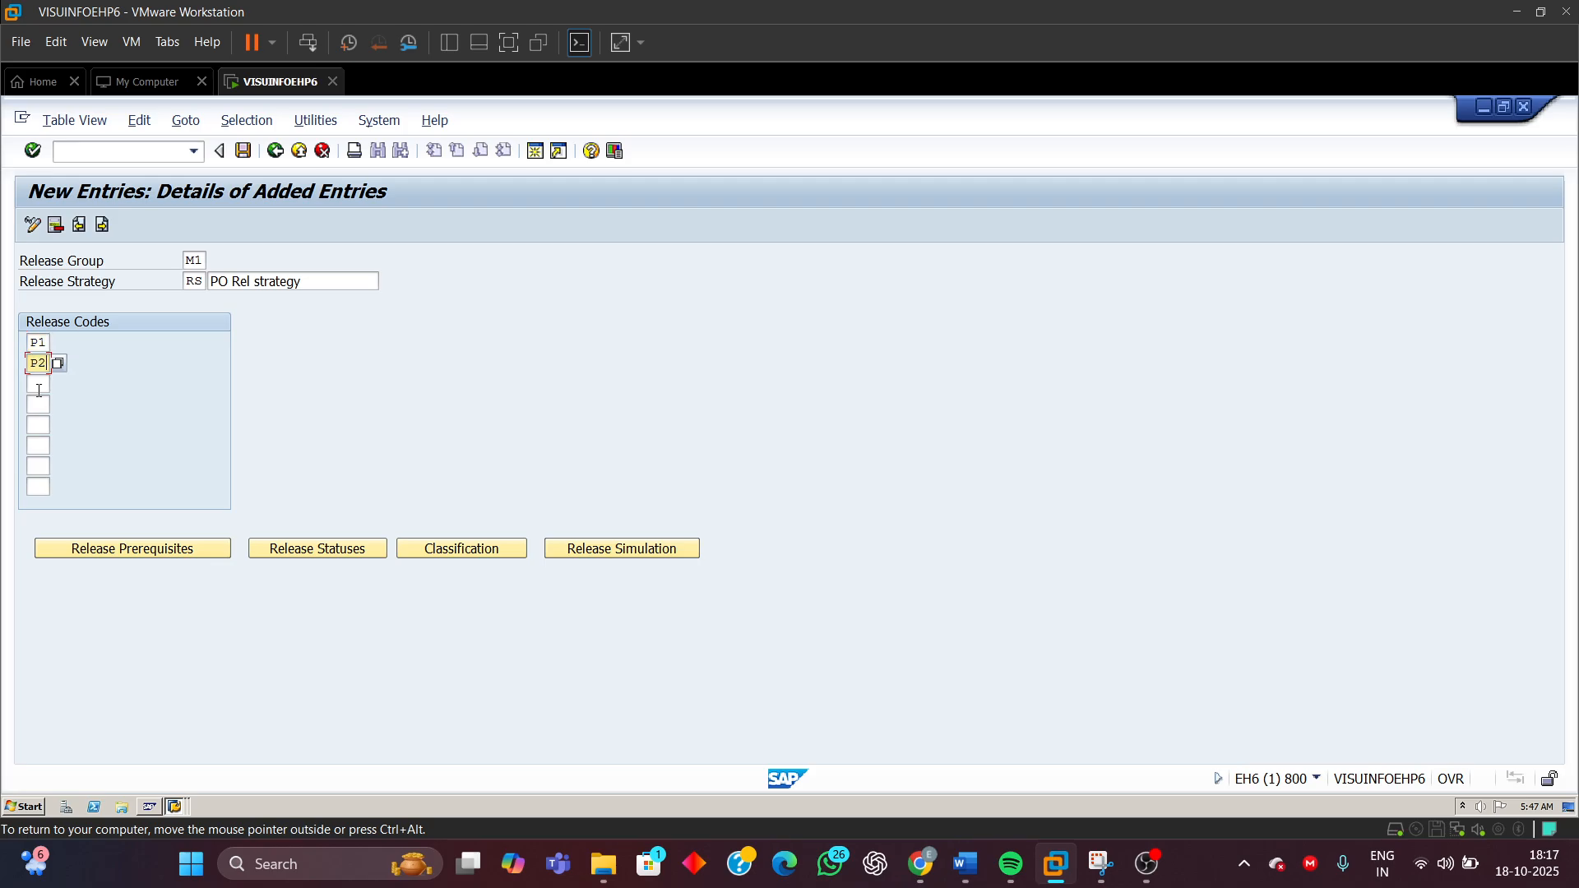
{"action": "left_click", "coordinate": [38, 384]}
{"action": "type", "text": "P"}
{"action": "left_click", "coordinate": [41, 401]}
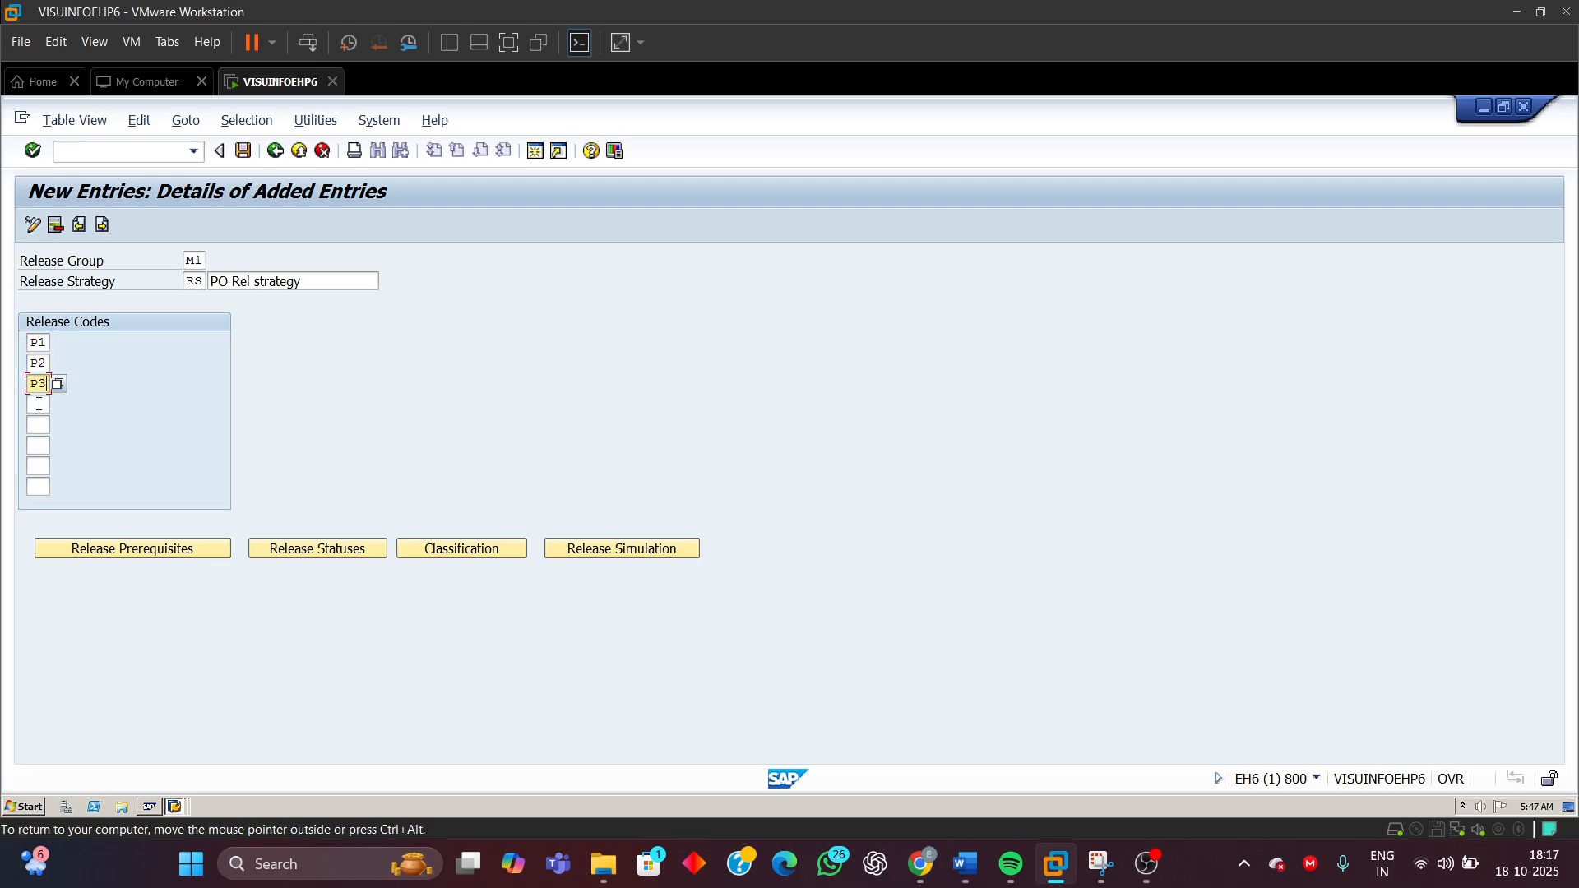
{"action": "key", "text": "Return"}
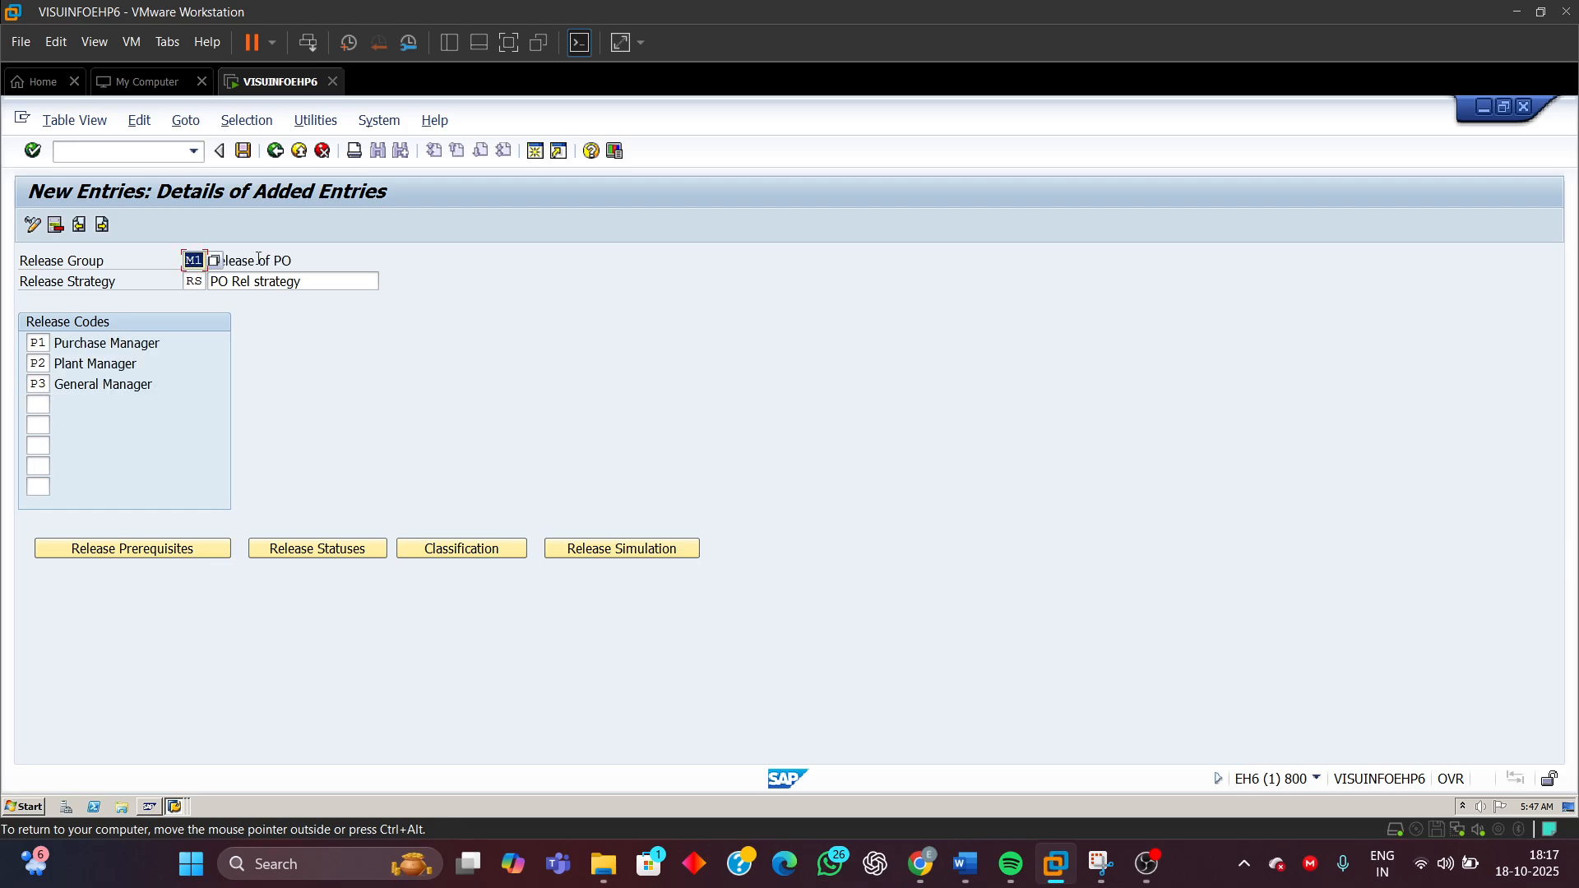
Open the release prerequisites and mark P1 as a prerequisite for P2
{"action": "left_click", "coordinate": [309, 259]}
{"action": "left_click", "coordinate": [128, 551]}
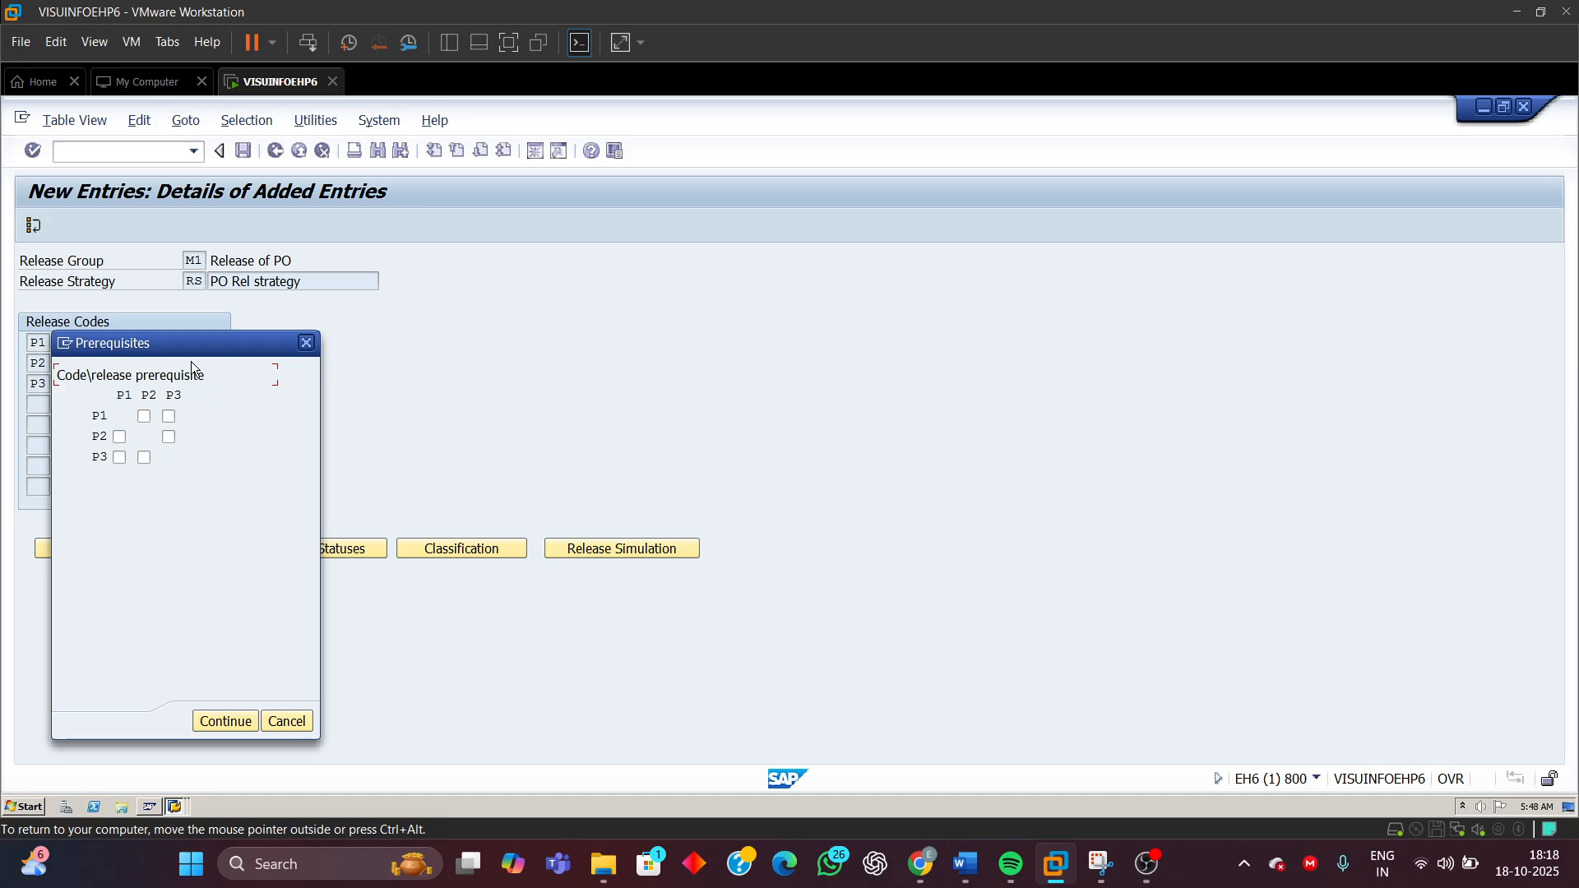
{"action": "left_click_drag", "start_coordinate": [197, 354], "coordinate": [932, 264]}
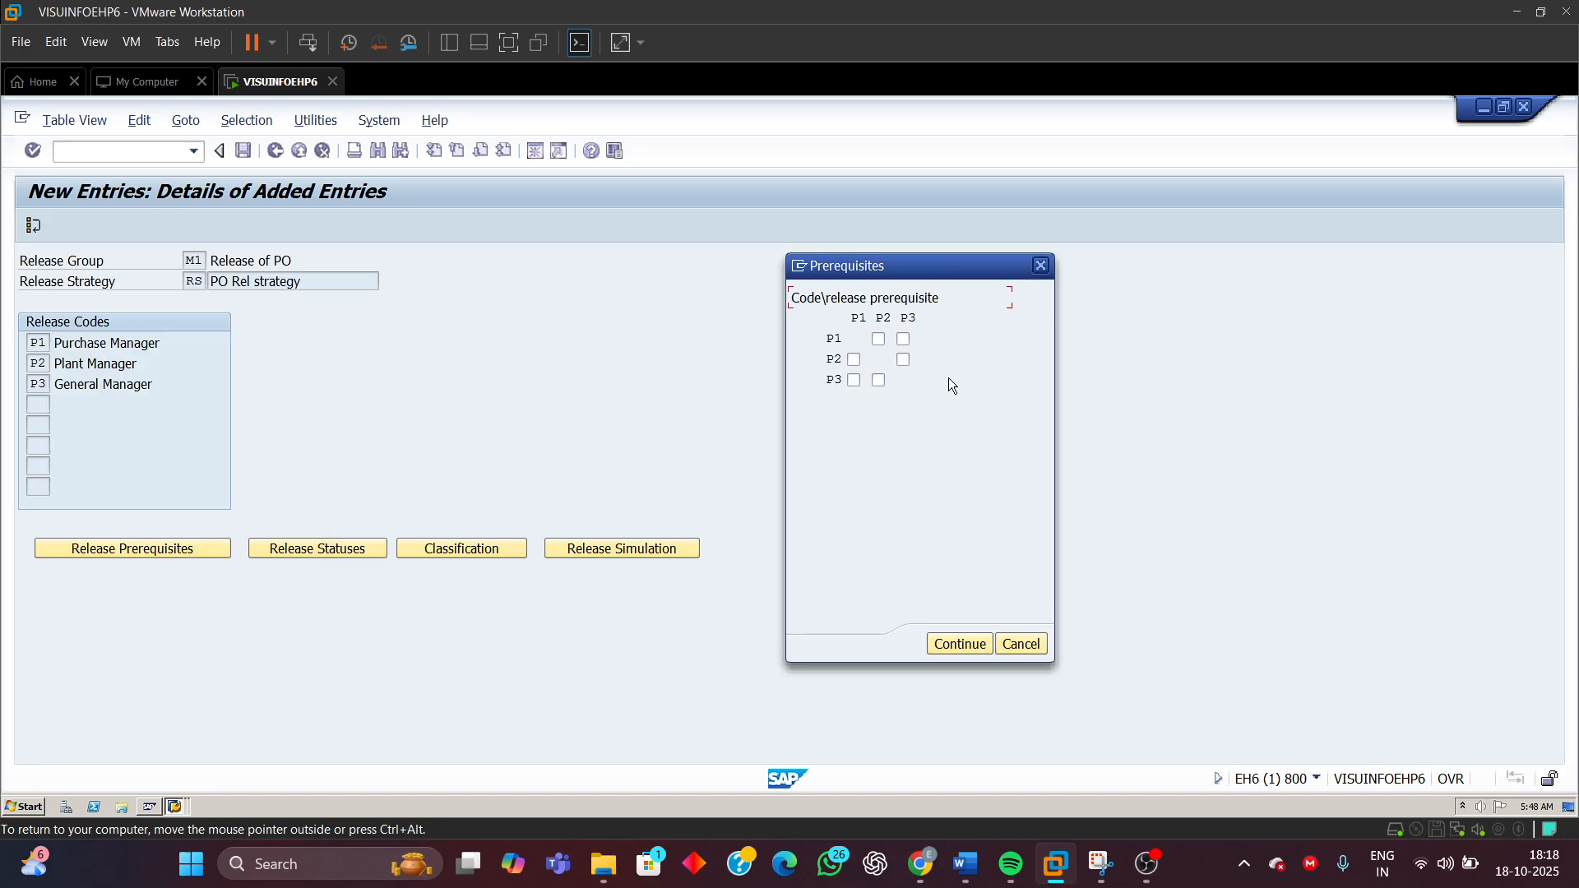
{"action": "left_click", "coordinate": [856, 342]}
{"action": "left_click", "coordinate": [831, 362]}
{"action": "left_click", "coordinate": [854, 360]}
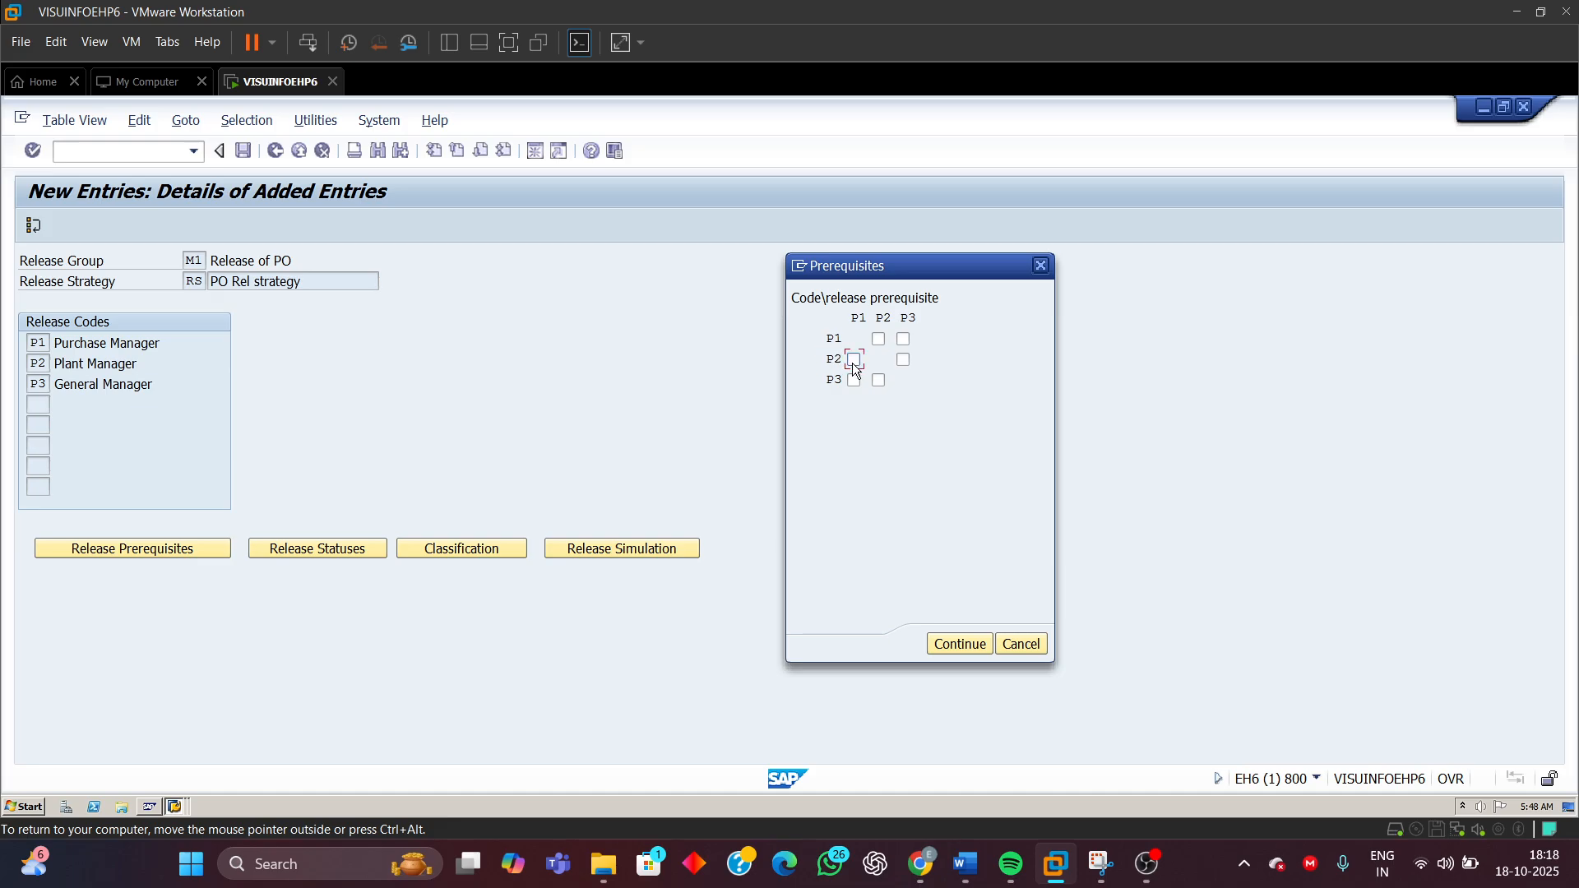
{"action": "left_click", "coordinate": [858, 318]}
{"action": "left_click", "coordinate": [833, 360]}
{"action": "left_click", "coordinate": [865, 318]}
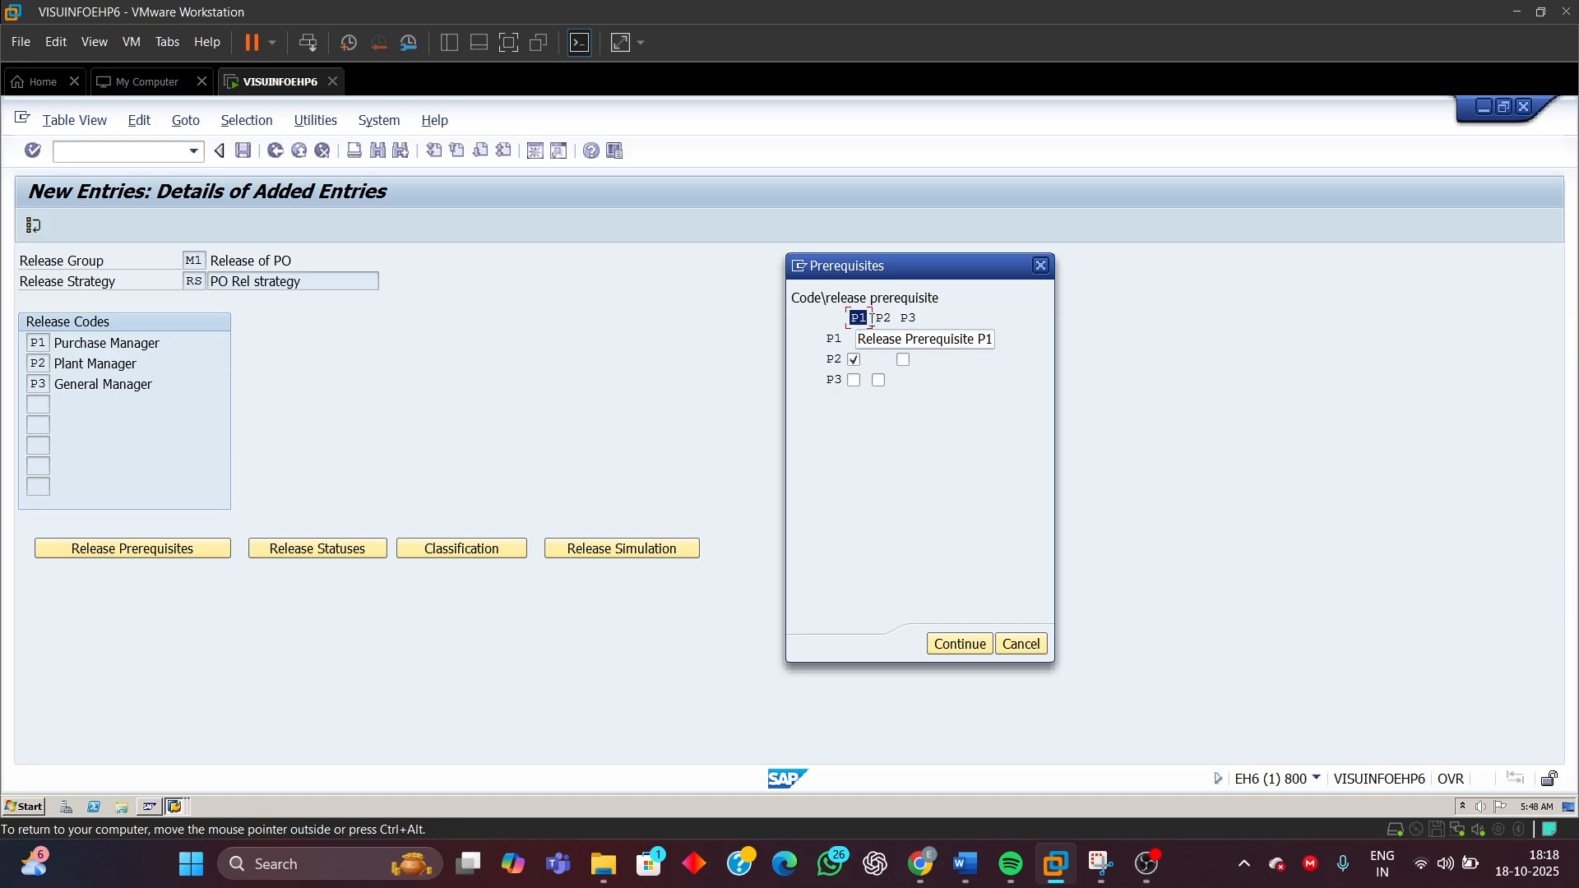
Examine the prerequisite matrix entries for release codes P1, P2 and P3
{"action": "left_click", "coordinate": [829, 359]}
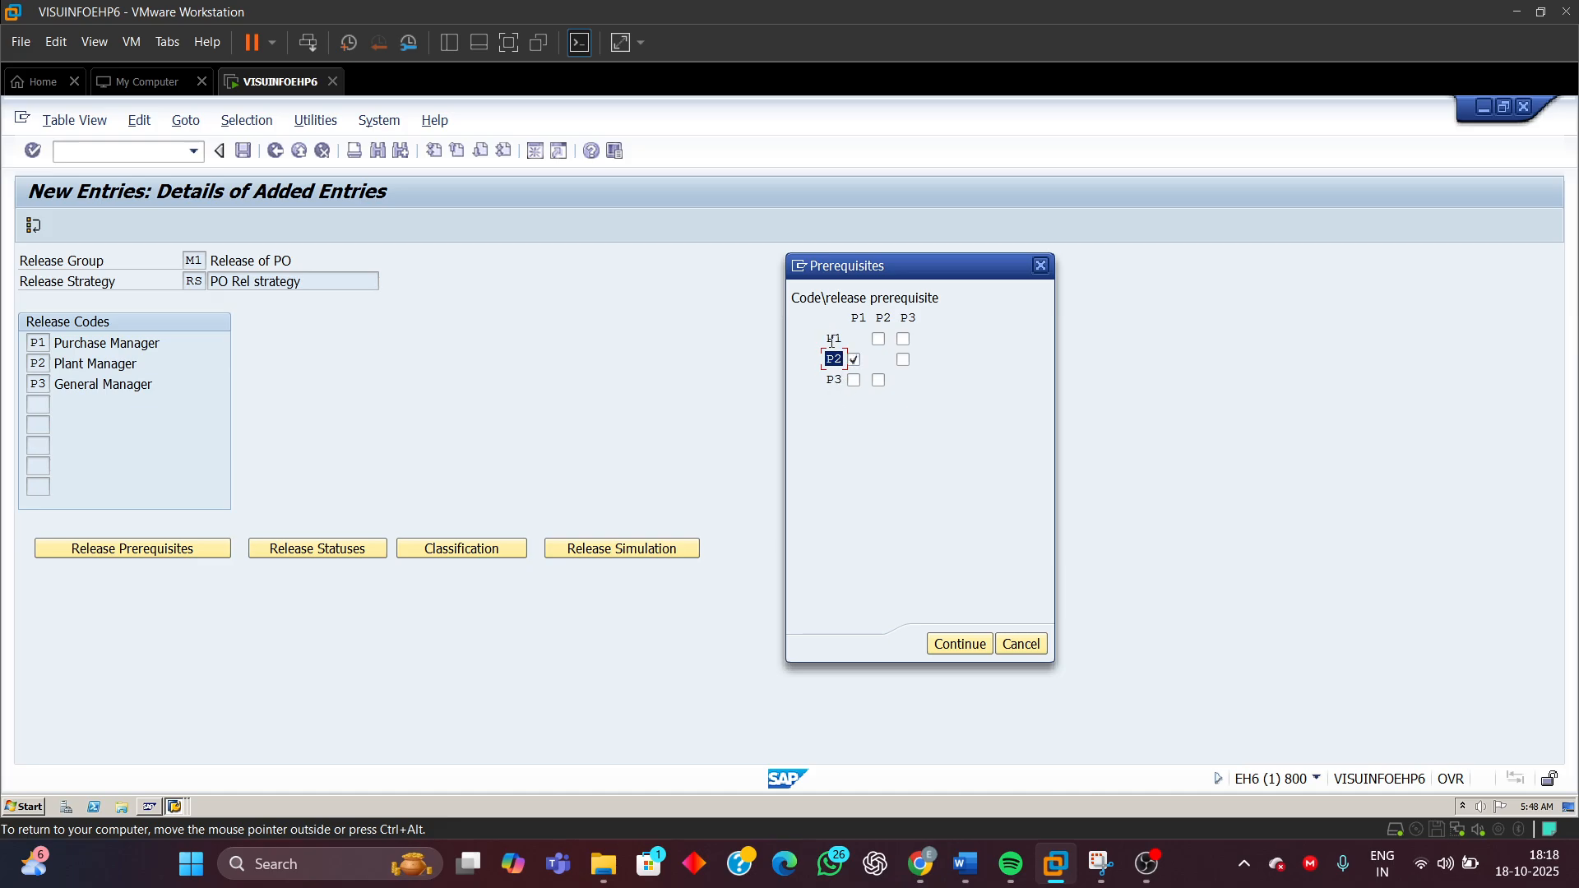
{"action": "left_click", "coordinate": [836, 339]}
{"action": "left_click", "coordinate": [835, 362]}
{"action": "left_click", "coordinate": [834, 379]}
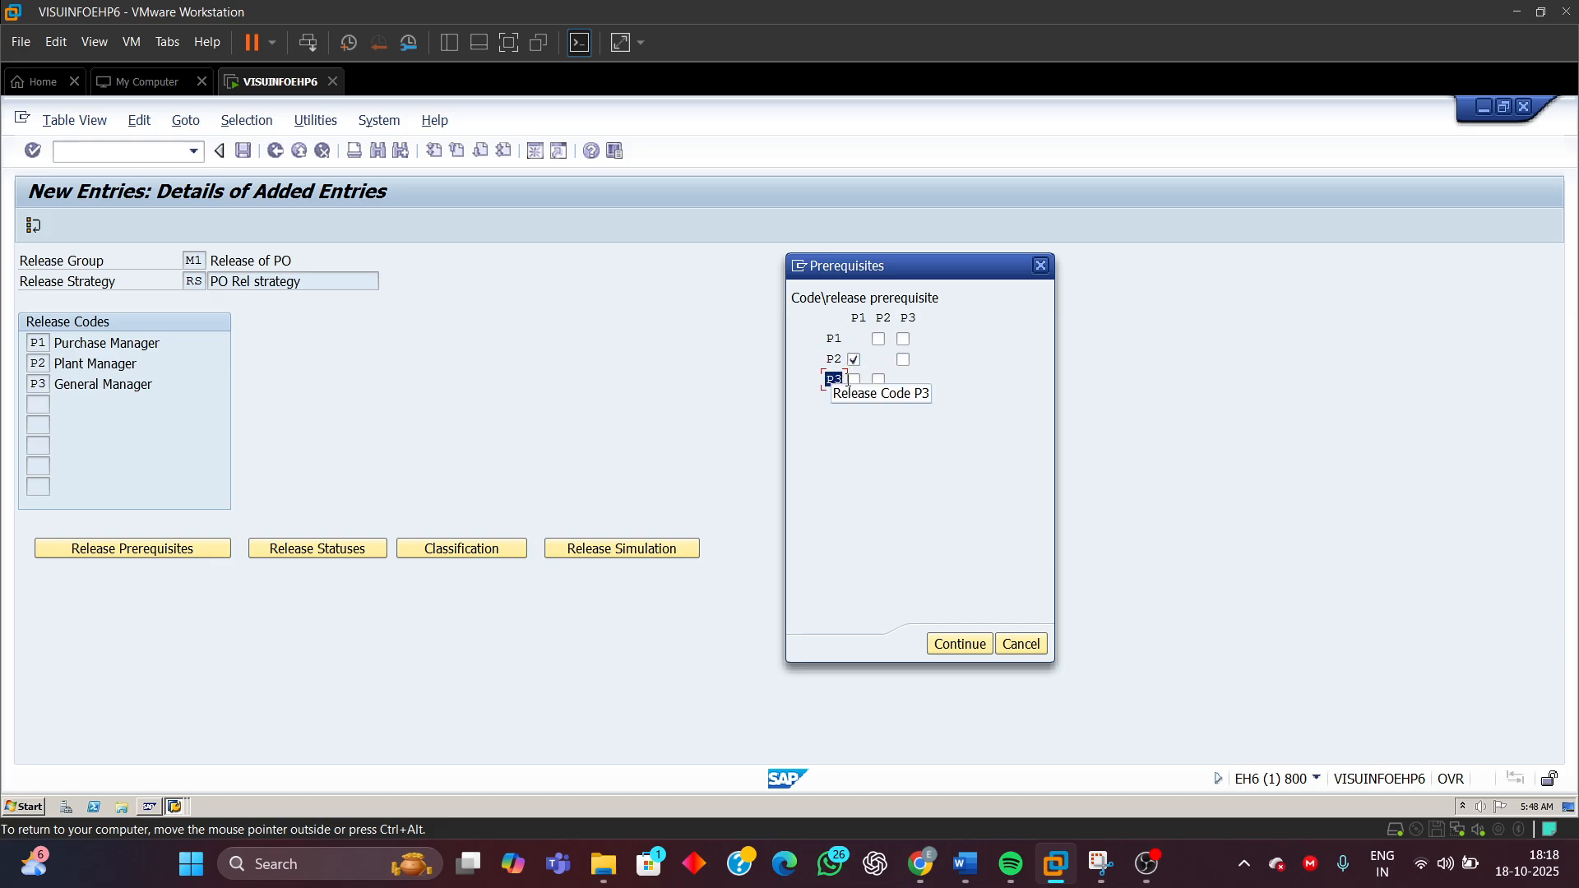
{"action": "left_click", "coordinate": [855, 359]}
{"action": "left_click", "coordinate": [855, 359]}
{"action": "double_click", "coordinate": [855, 359]}
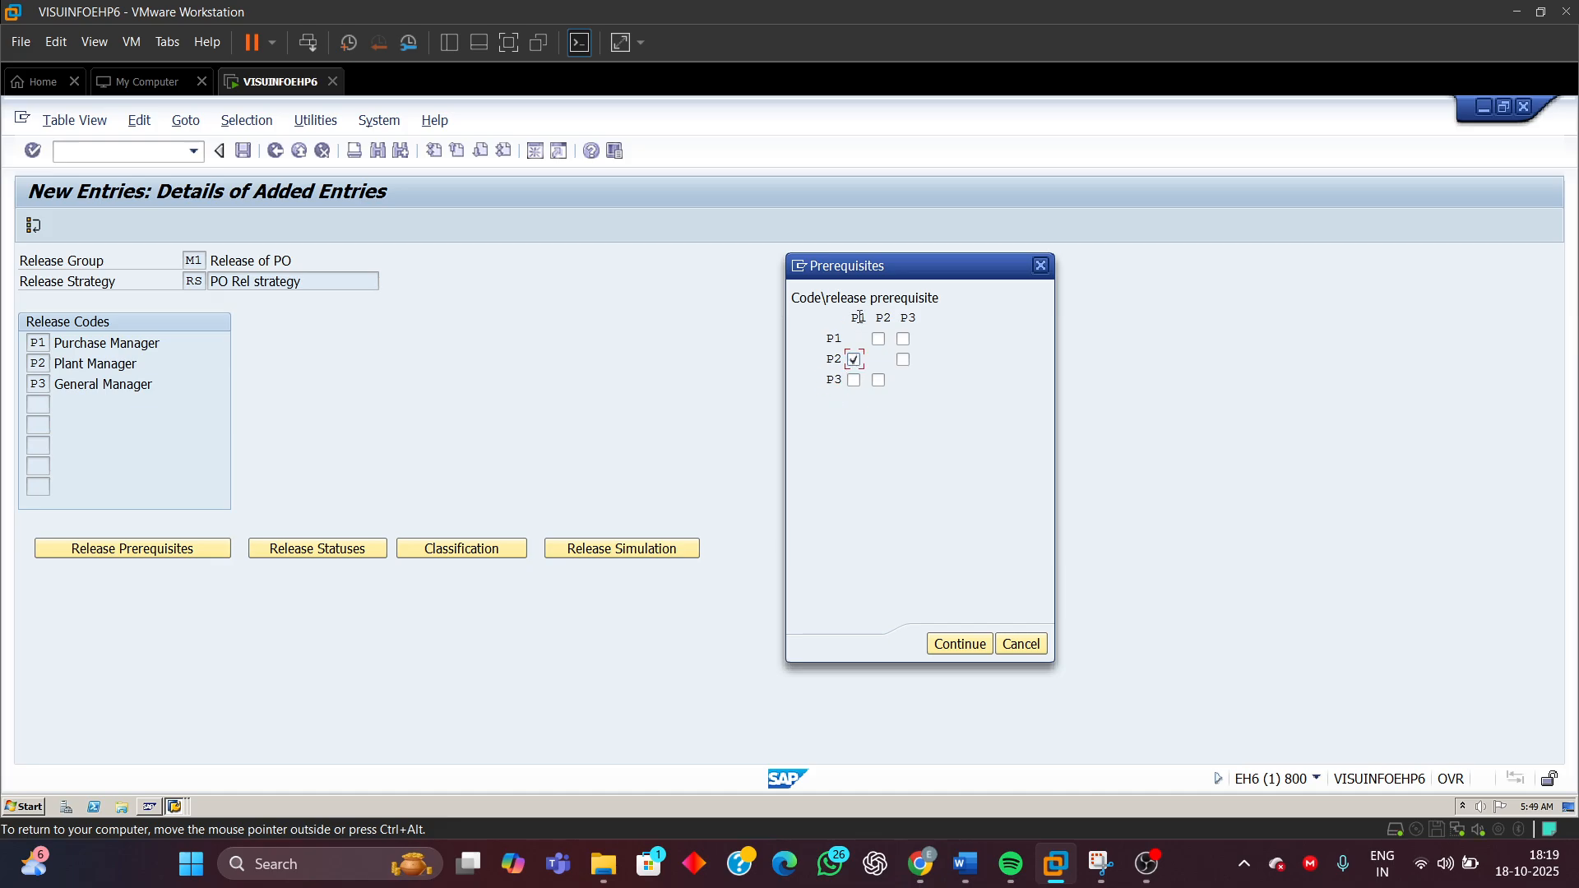
{"action": "left_click", "coordinate": [853, 320]}
{"action": "double_click", "coordinate": [854, 320]}
{"action": "left_click", "coordinate": [833, 360]}
{"action": "left_click_drag", "start_coordinate": [833, 361], "coordinate": [843, 360]}
{"action": "left_click", "coordinate": [855, 360]}
{"action": "key", "text": "shift+Tab"}
{"action": "left_click", "coordinate": [859, 319]}
{"action": "left_click", "coordinate": [852, 320]}
{"action": "left_click", "coordinate": [851, 319]}
{"action": "left_click", "coordinate": [828, 362]}
{"action": "left_click", "coordinate": [825, 380]}
{"action": "double_click", "coordinate": [825, 379]}
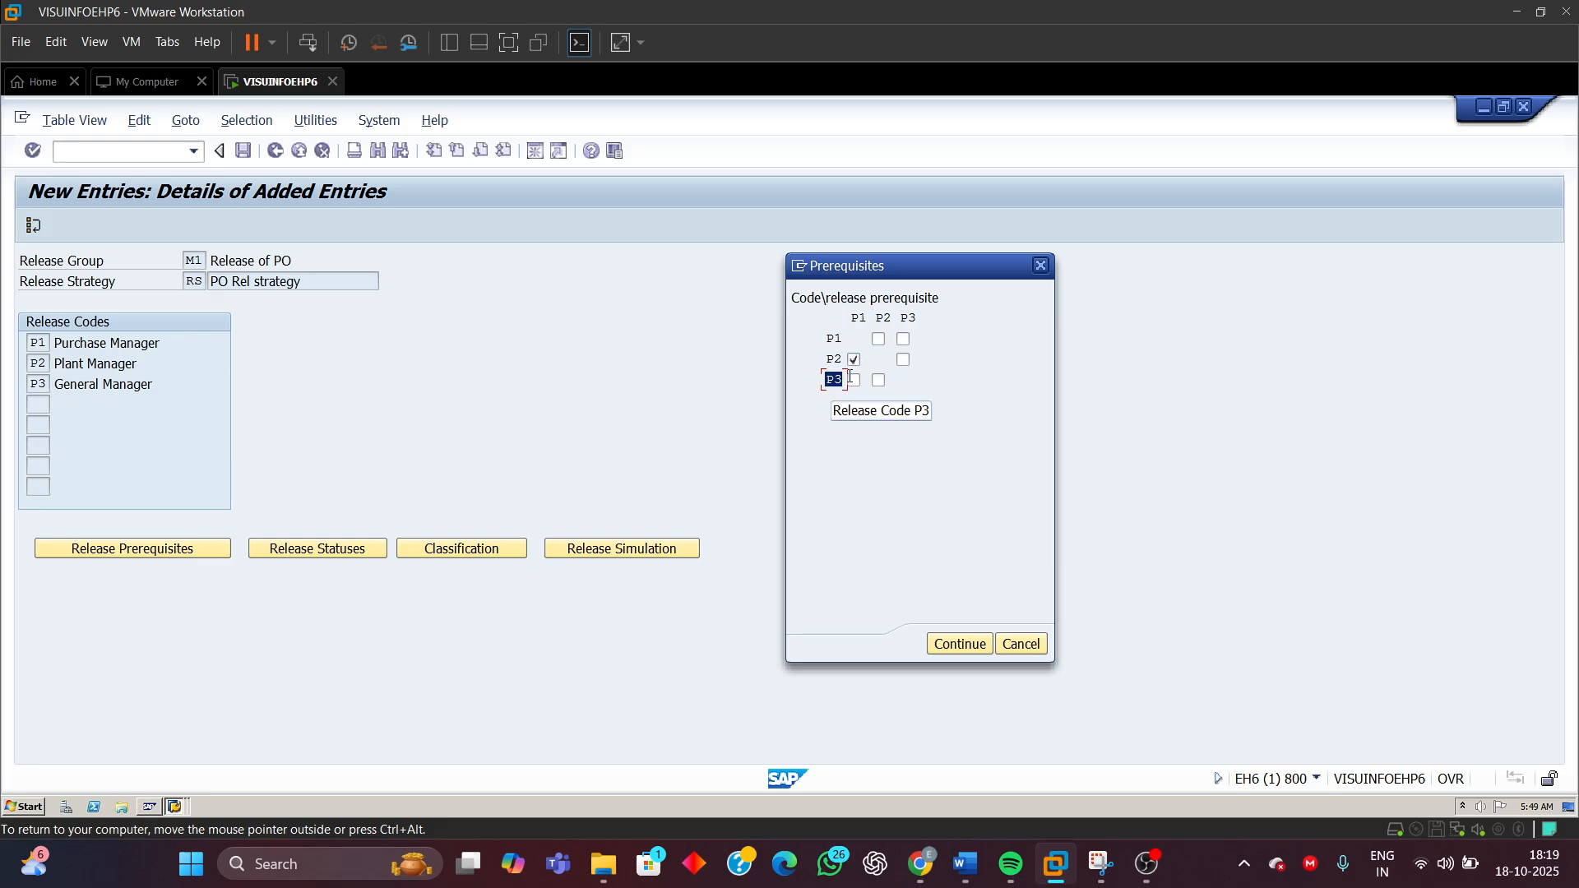
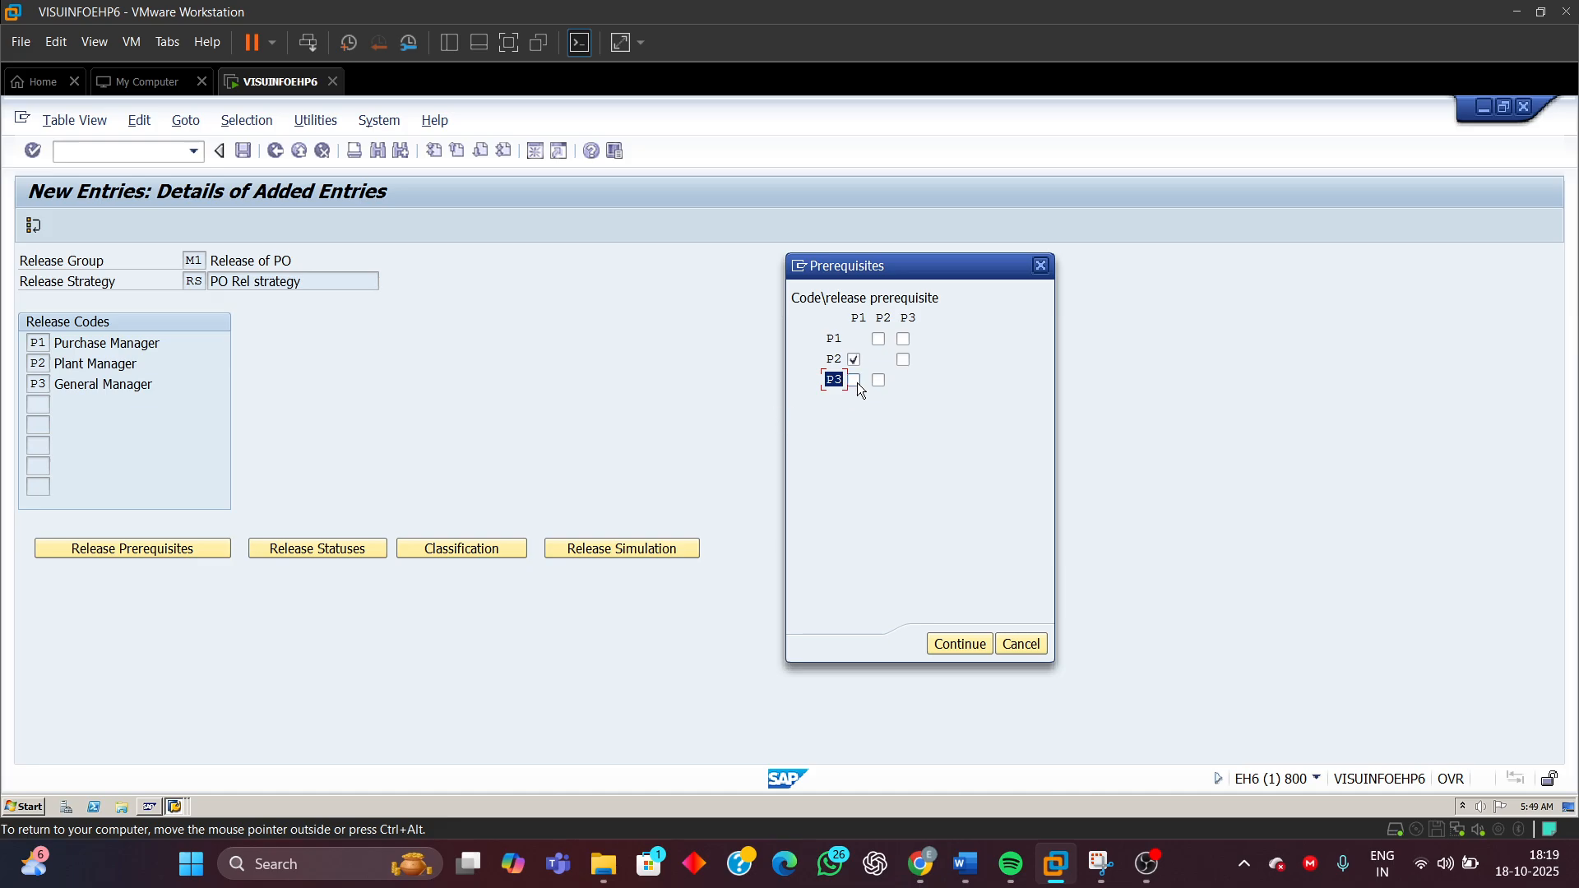
Mark P1 and P2 as prerequisites for P3 and confirm the release prerequisites
{"action": "left_click", "coordinate": [859, 318]}
{"action": "left_click", "coordinate": [853, 382]}
{"action": "left_click", "coordinate": [858, 319]}
{"action": "left_click", "coordinate": [878, 382]}
{"action": "left_click", "coordinate": [882, 317]}
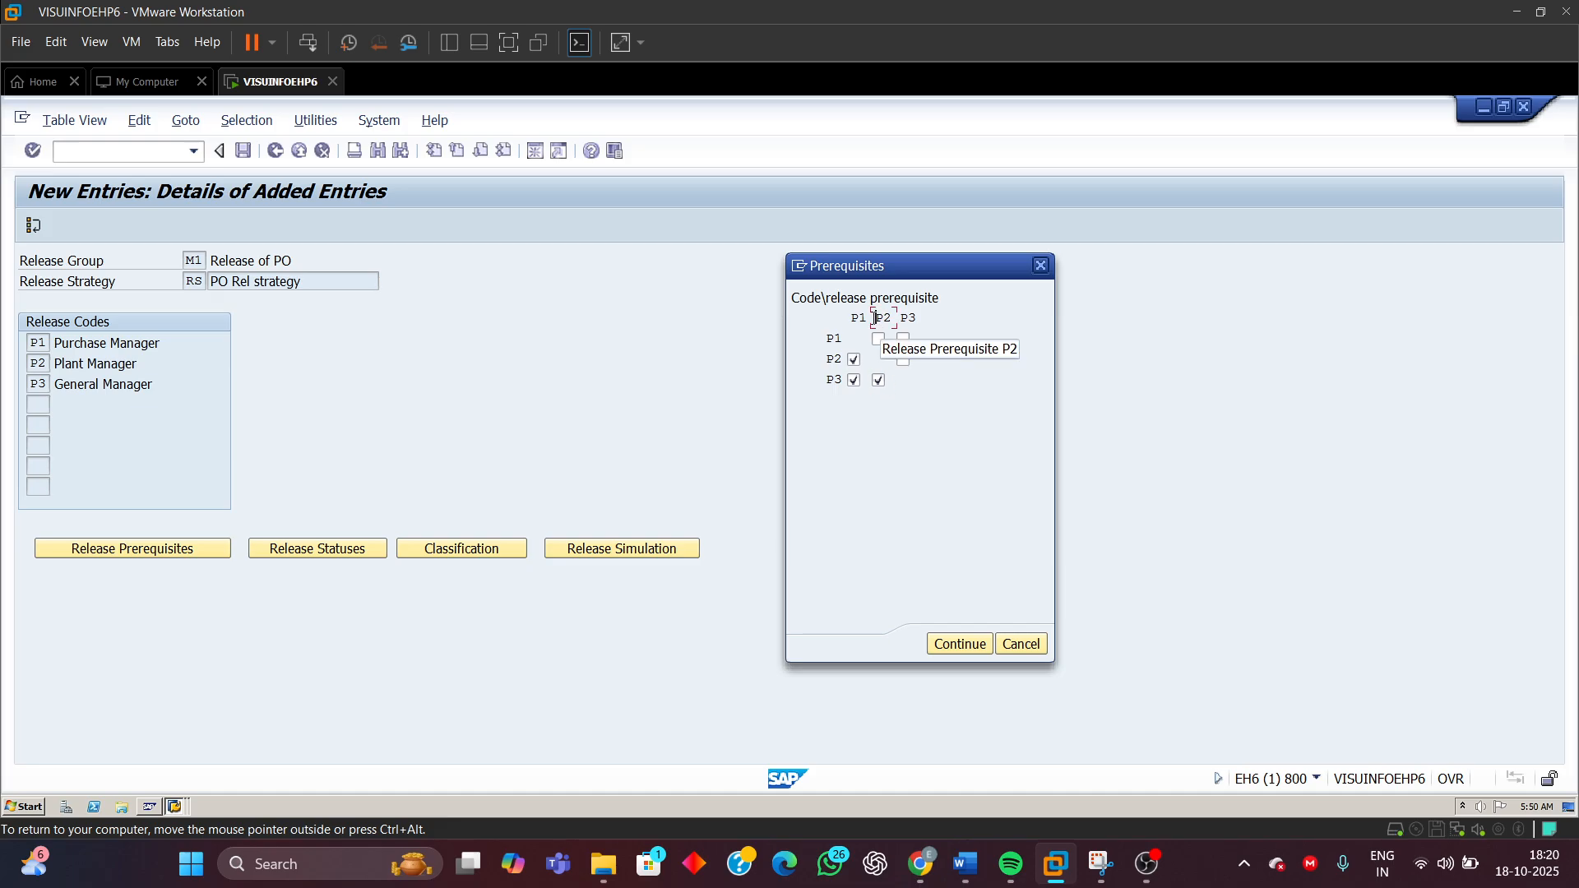
{"action": "left_click", "coordinate": [829, 380]}
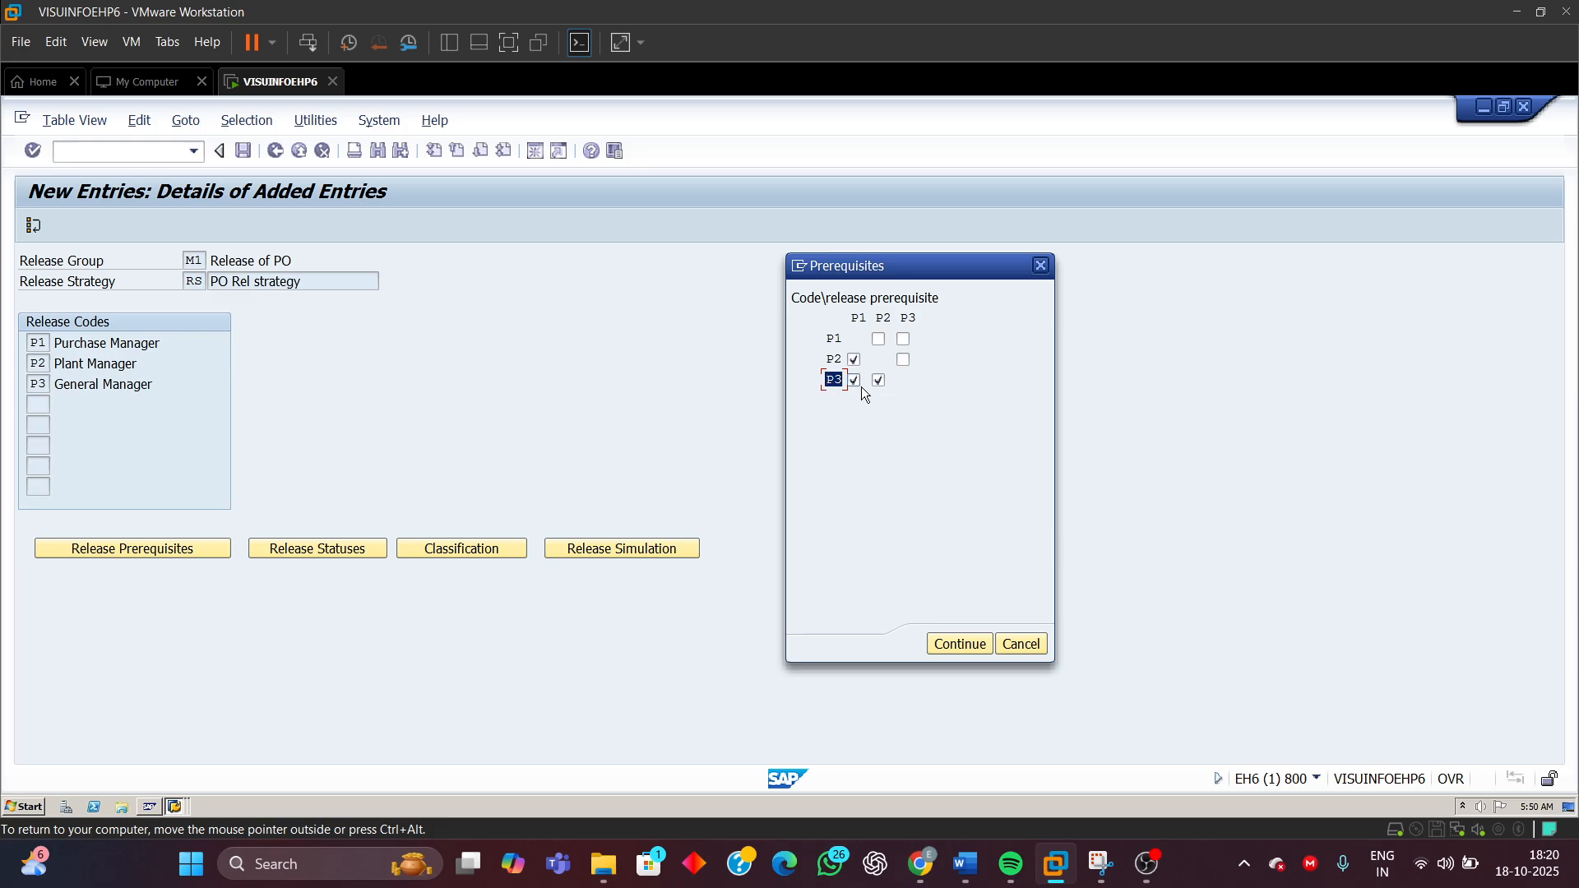
{"action": "left_click", "coordinate": [855, 319]}
{"action": "left_click", "coordinate": [881, 320]}
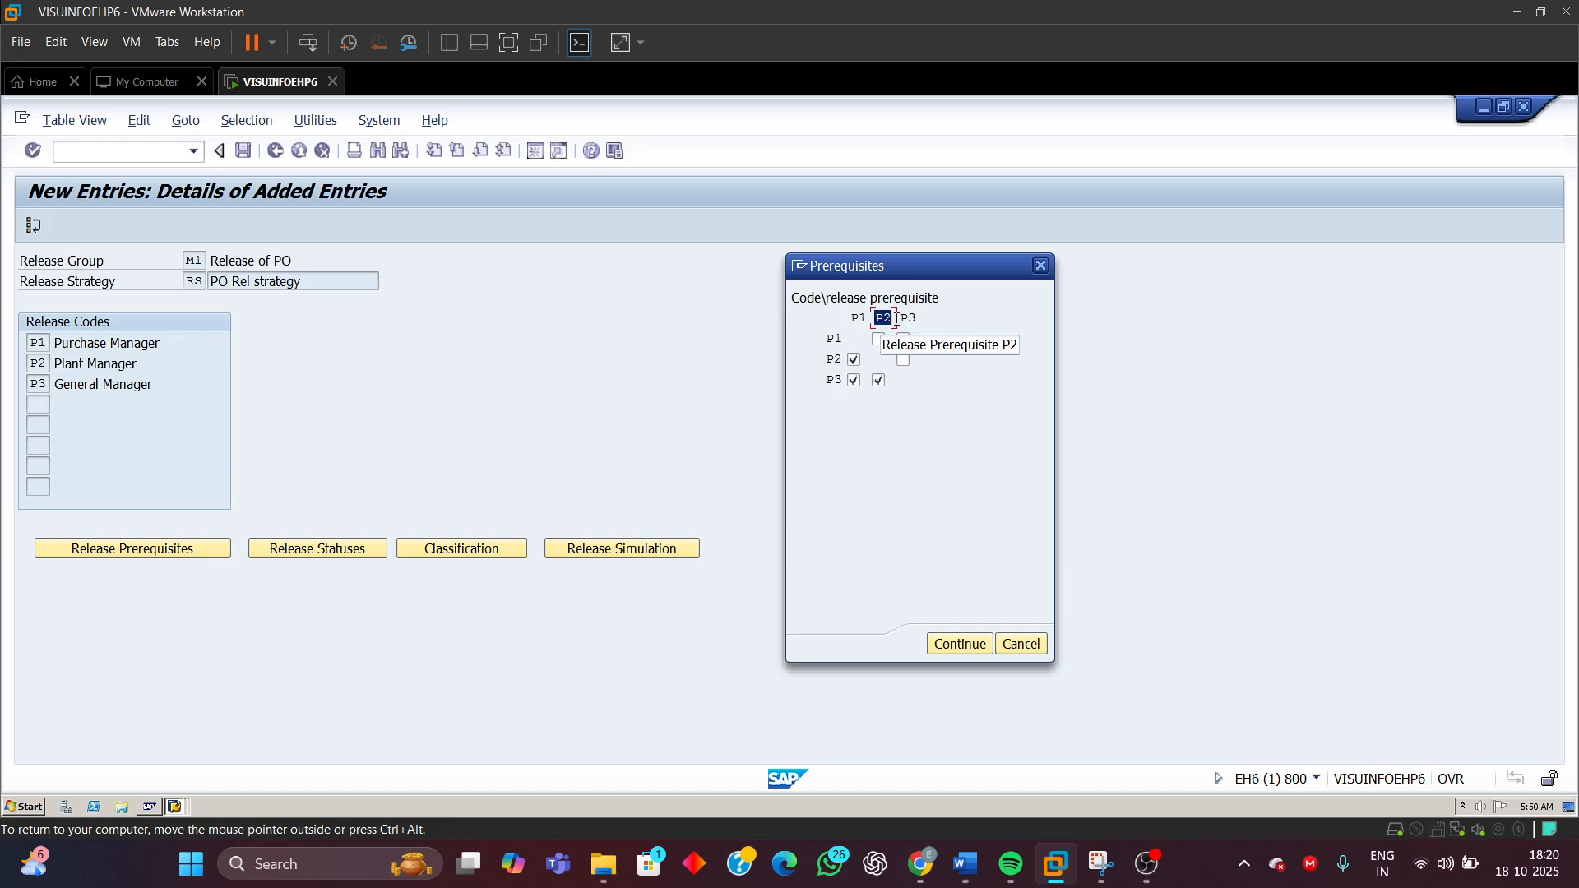
{"action": "left_click", "coordinate": [830, 361]}
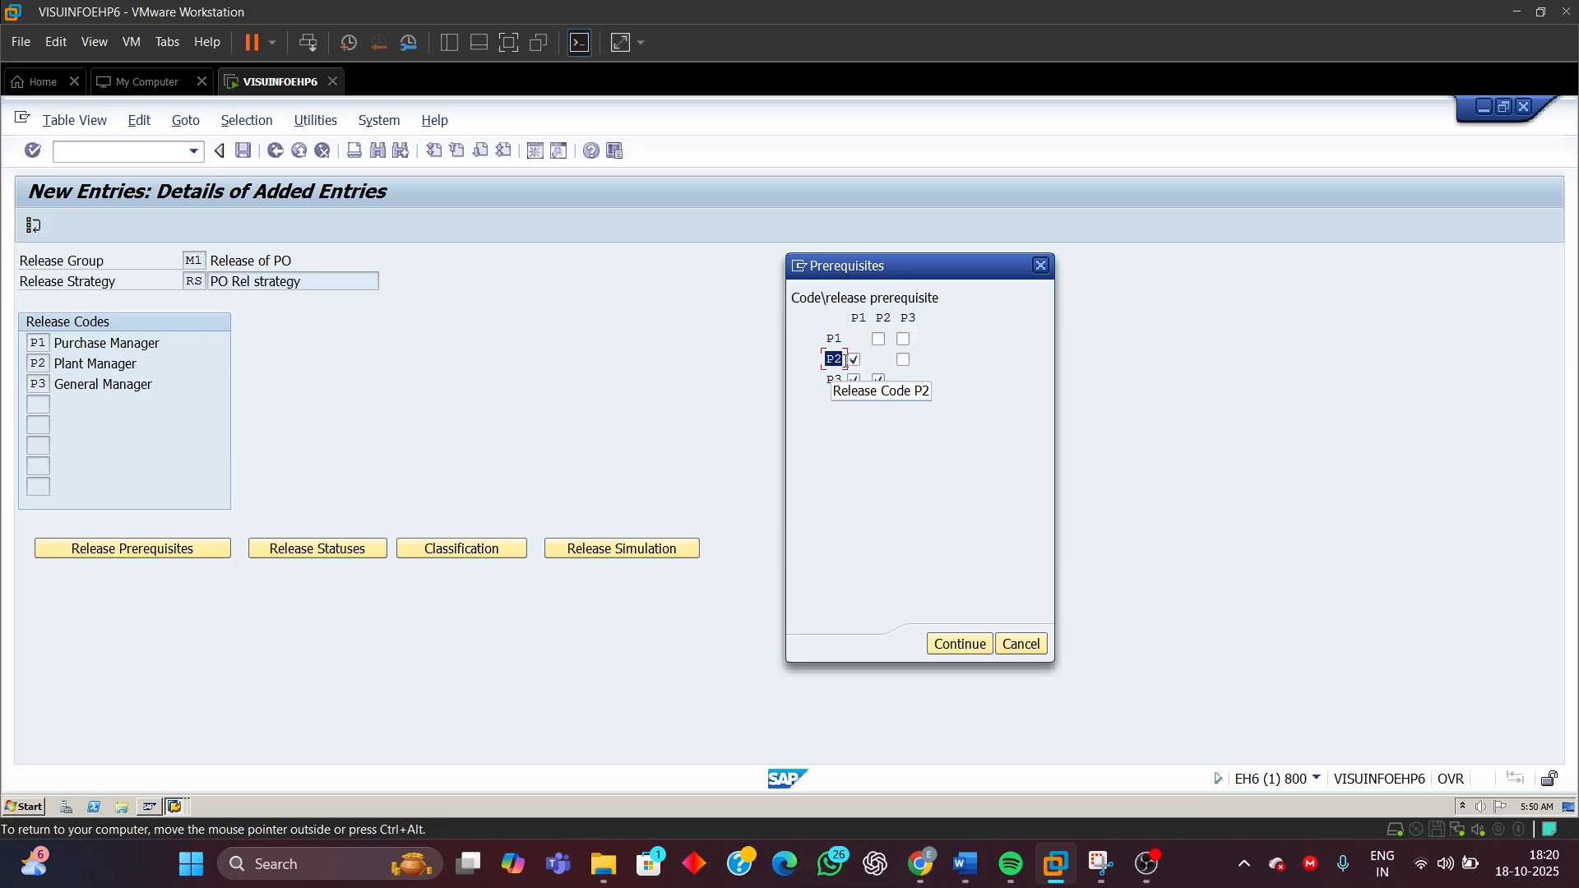
{"action": "left_click", "coordinate": [860, 319]}
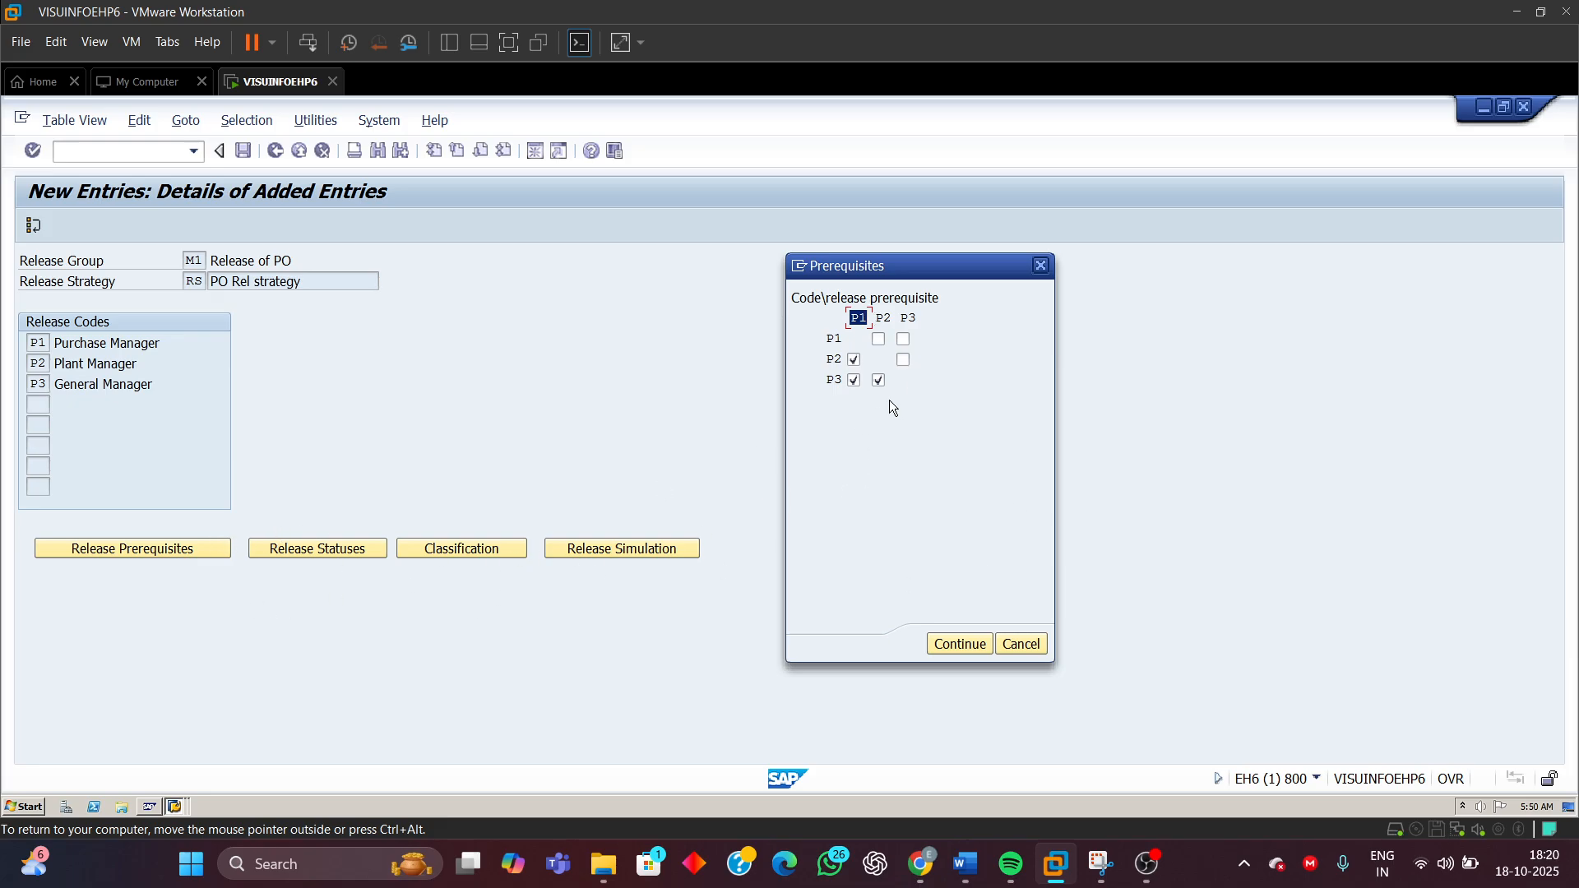
{"action": "left_click", "coordinate": [957, 645]}
Open the release statuses, review the B and G indicators for each release combination, and confirm them
{"action": "left_click", "coordinate": [337, 552]}
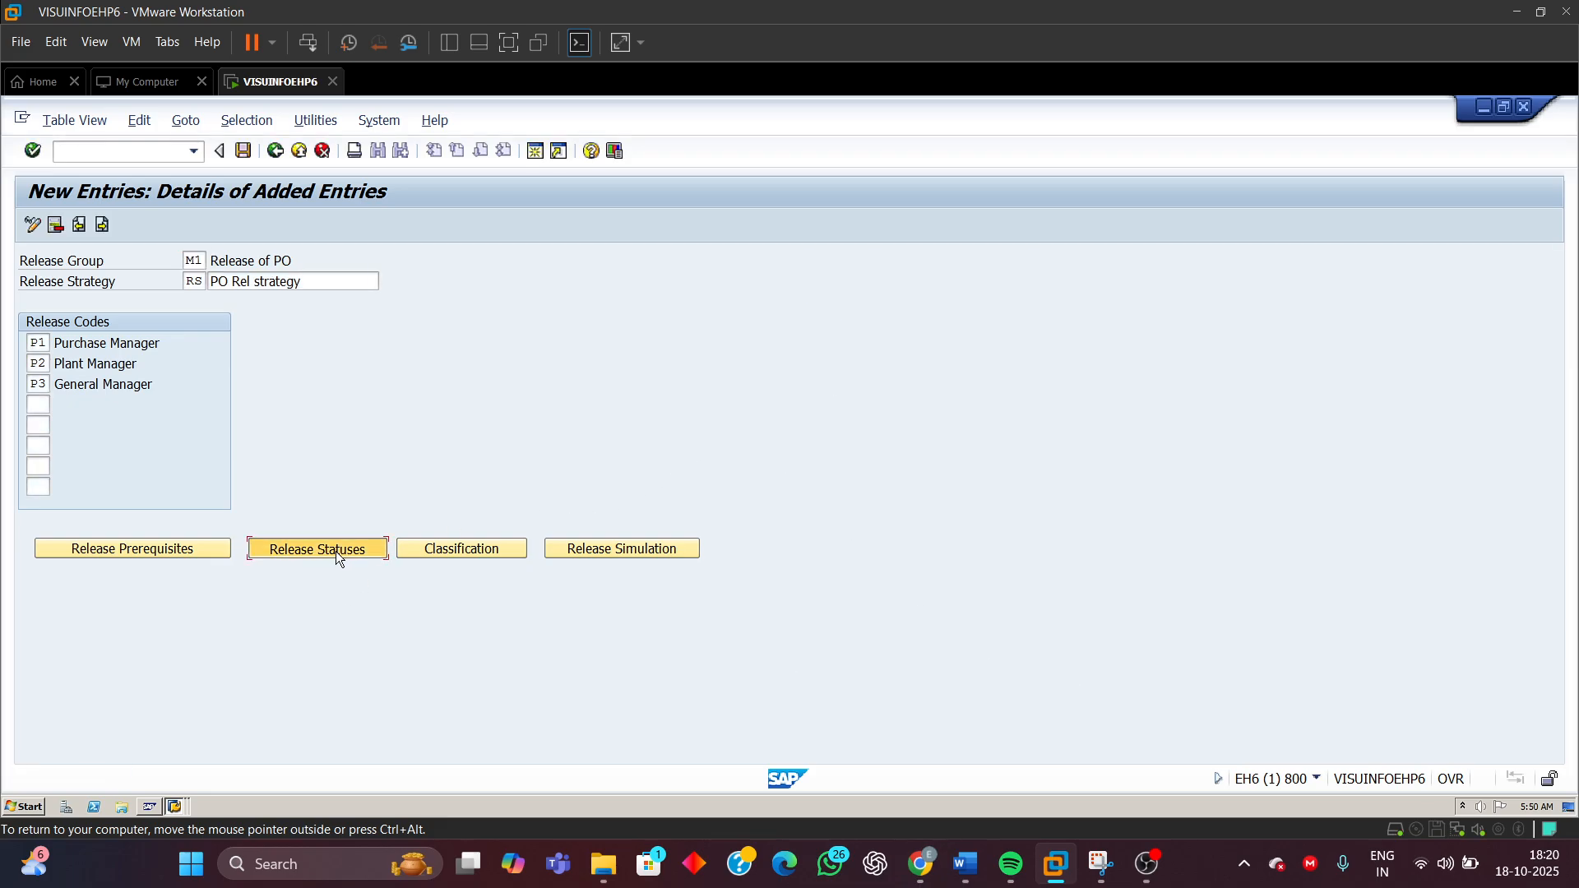
{"action": "left_click_drag", "start_coordinate": [514, 296], "coordinate": [966, 273]}
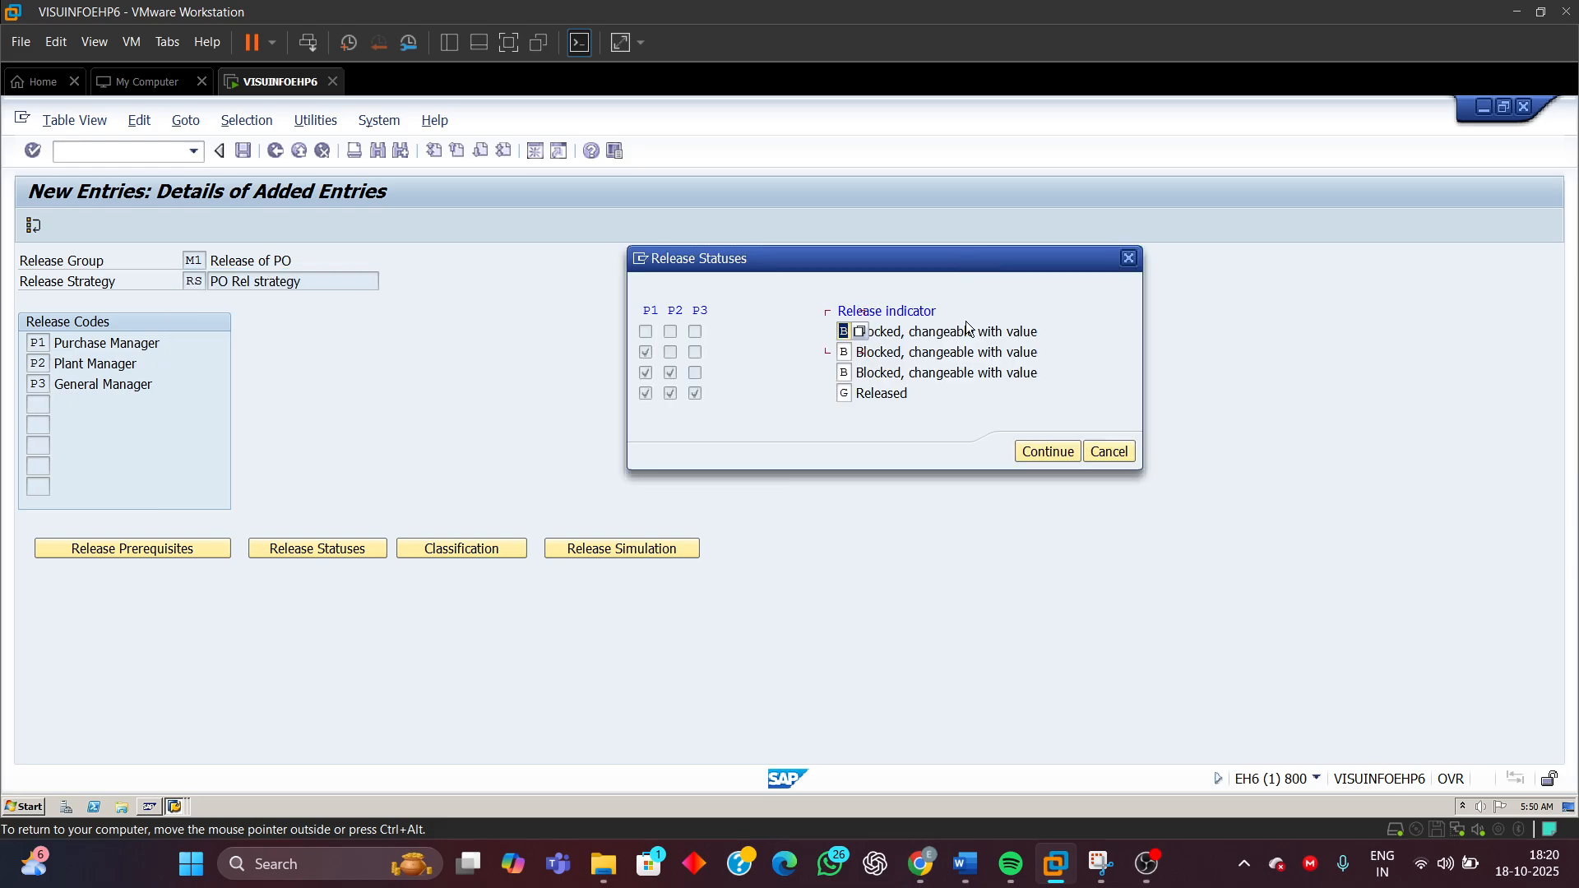
{"action": "left_click", "coordinate": [648, 331]}
{"action": "left_click", "coordinate": [674, 336]}
{"action": "left_click", "coordinate": [844, 331]}
{"action": "left_click", "coordinate": [642, 357]}
{"action": "left_click", "coordinate": [845, 352]}
{"action": "left_click", "coordinate": [642, 374]}
{"action": "left_click", "coordinate": [845, 373]}
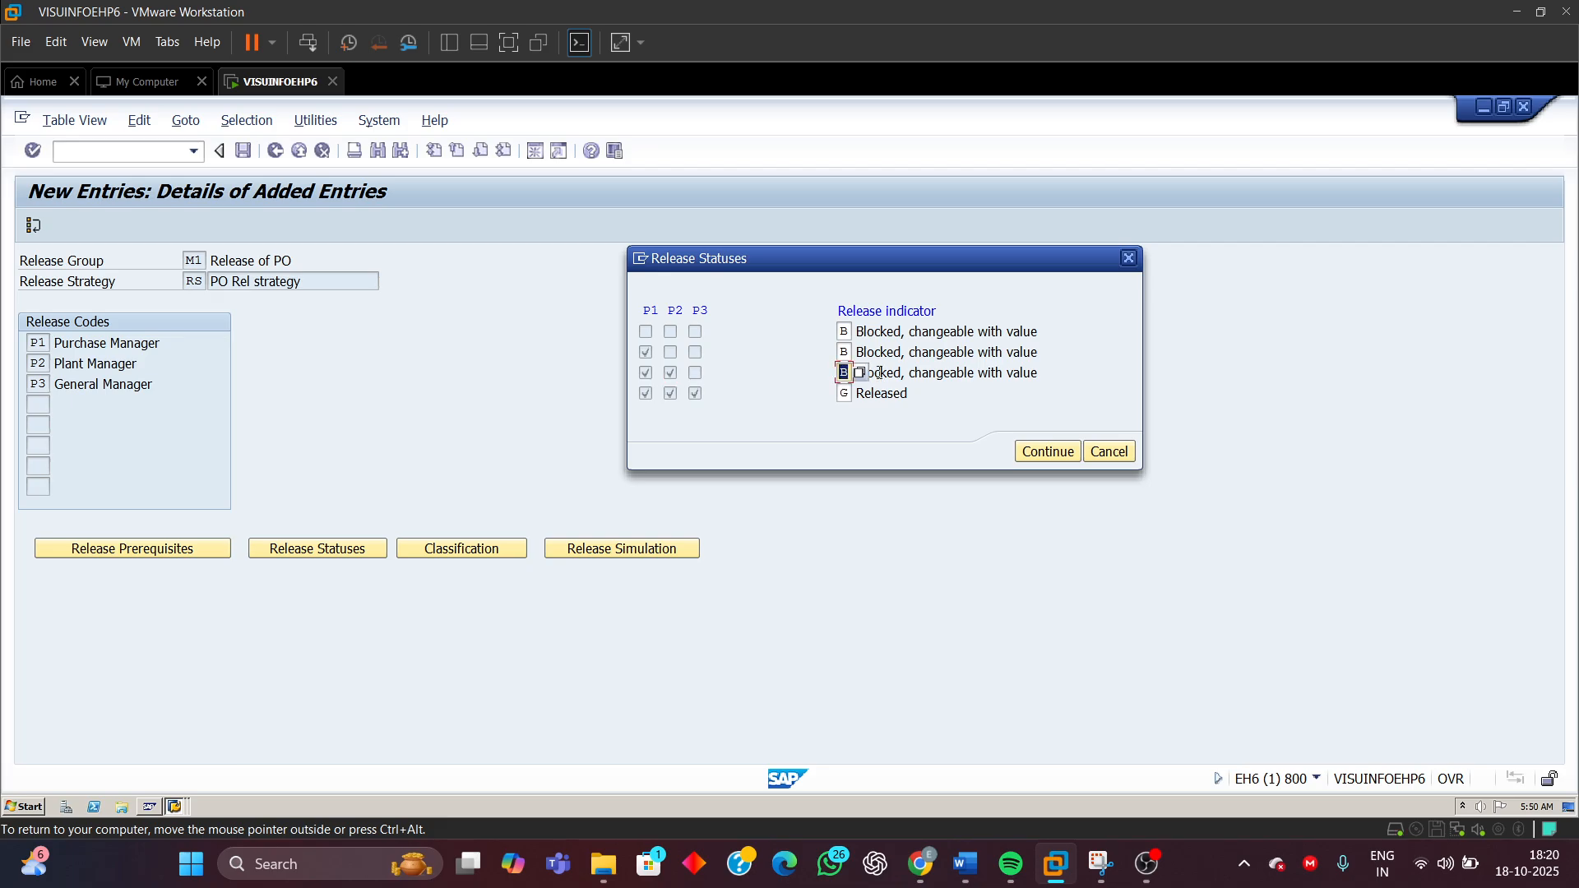
{"action": "left_click", "coordinate": [647, 395]}
{"action": "left_click", "coordinate": [696, 395]}
{"action": "double_click", "coordinate": [872, 394]}
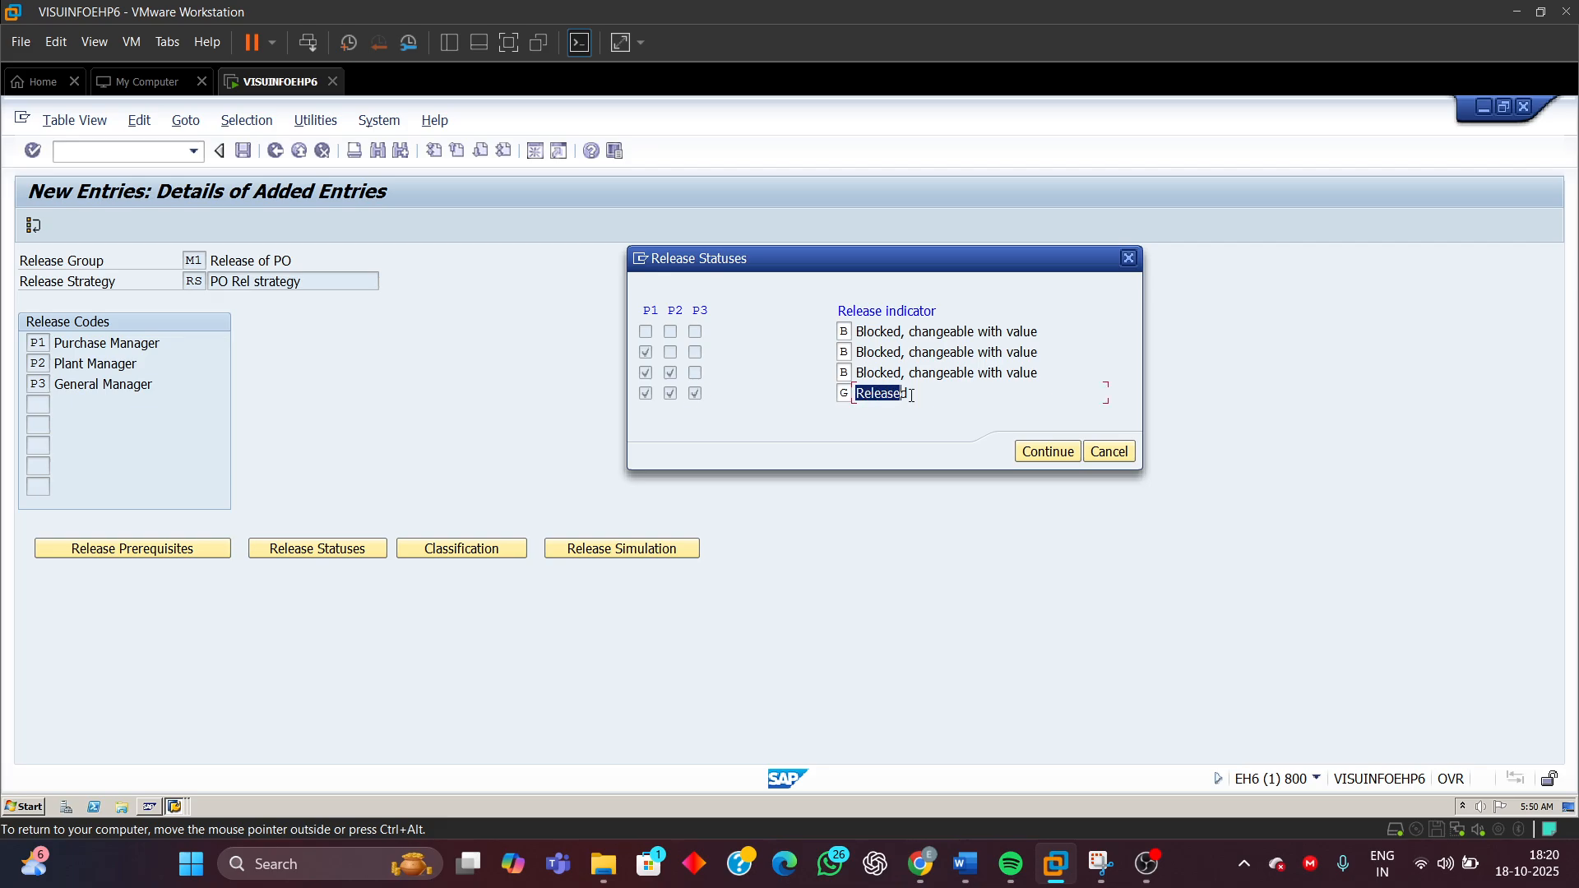
{"action": "left_click", "coordinate": [845, 394]}
{"action": "left_click", "coordinate": [902, 394]}
{"action": "left_click_drag", "start_coordinate": [910, 394], "coordinate": [829, 403]}
{"action": "left_click", "coordinate": [1054, 454]}
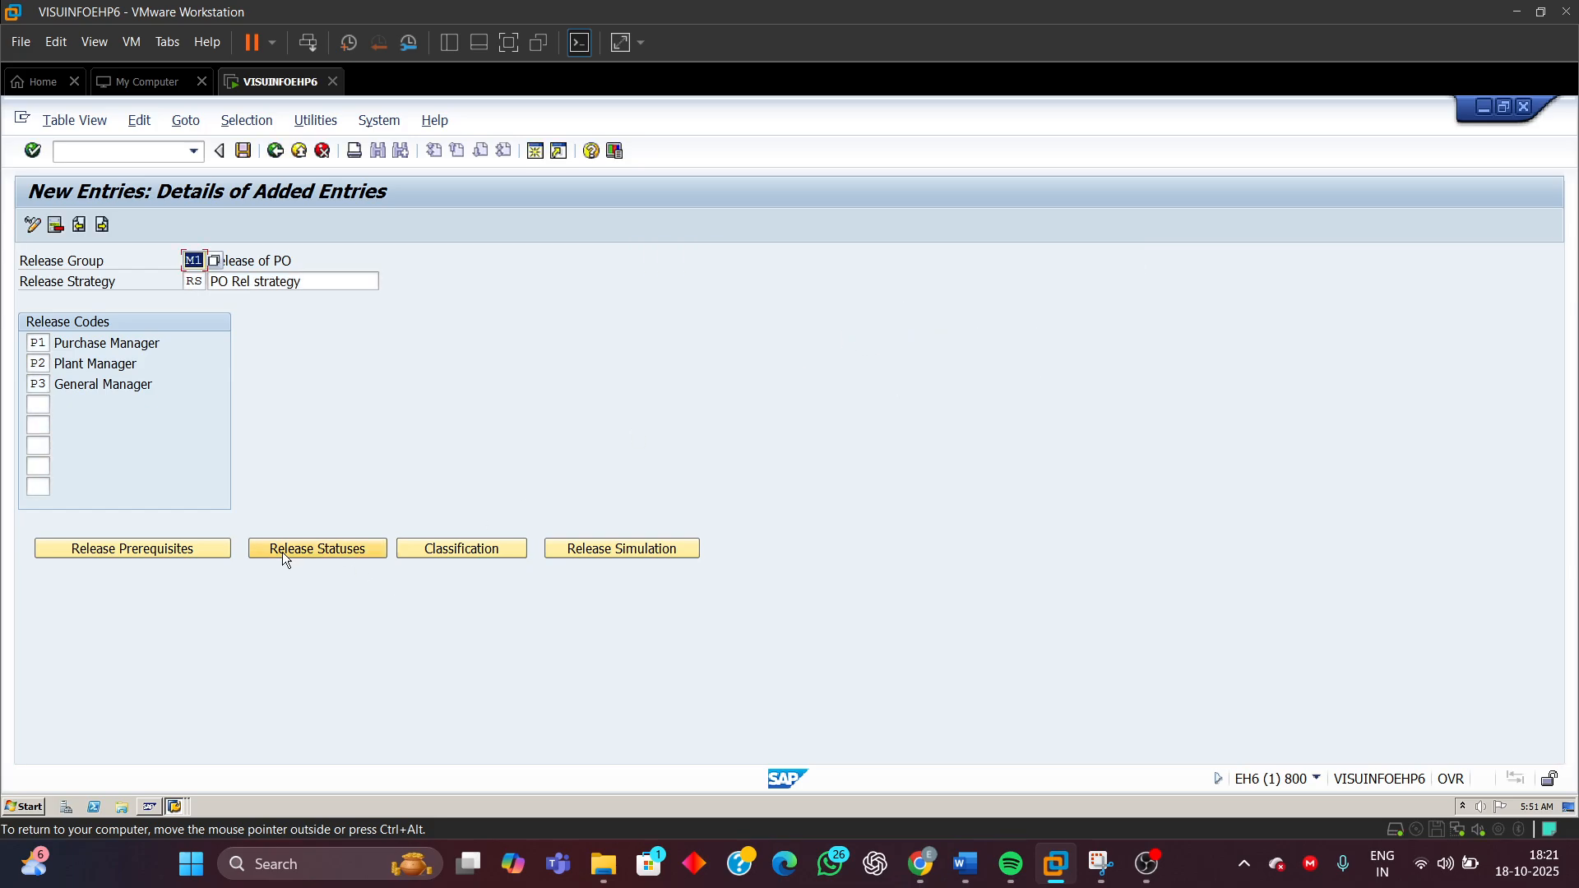
Open the classification and set the purchasing document category to F (Purchase order) from the value list
{"action": "left_click", "coordinate": [455, 561]}
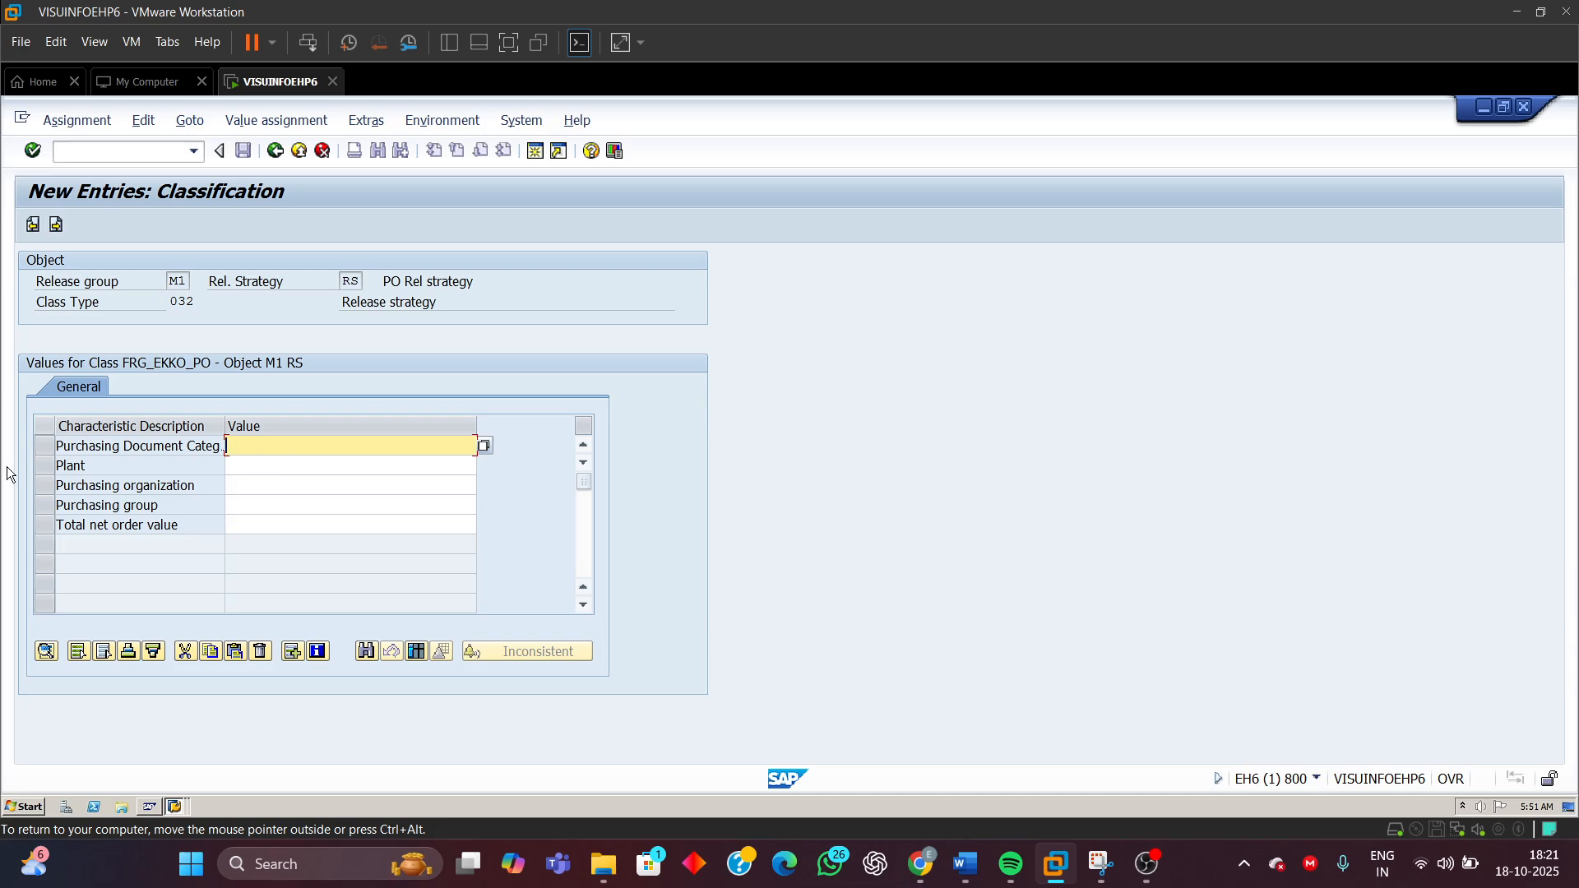
{"action": "left_click", "coordinate": [237, 467]}
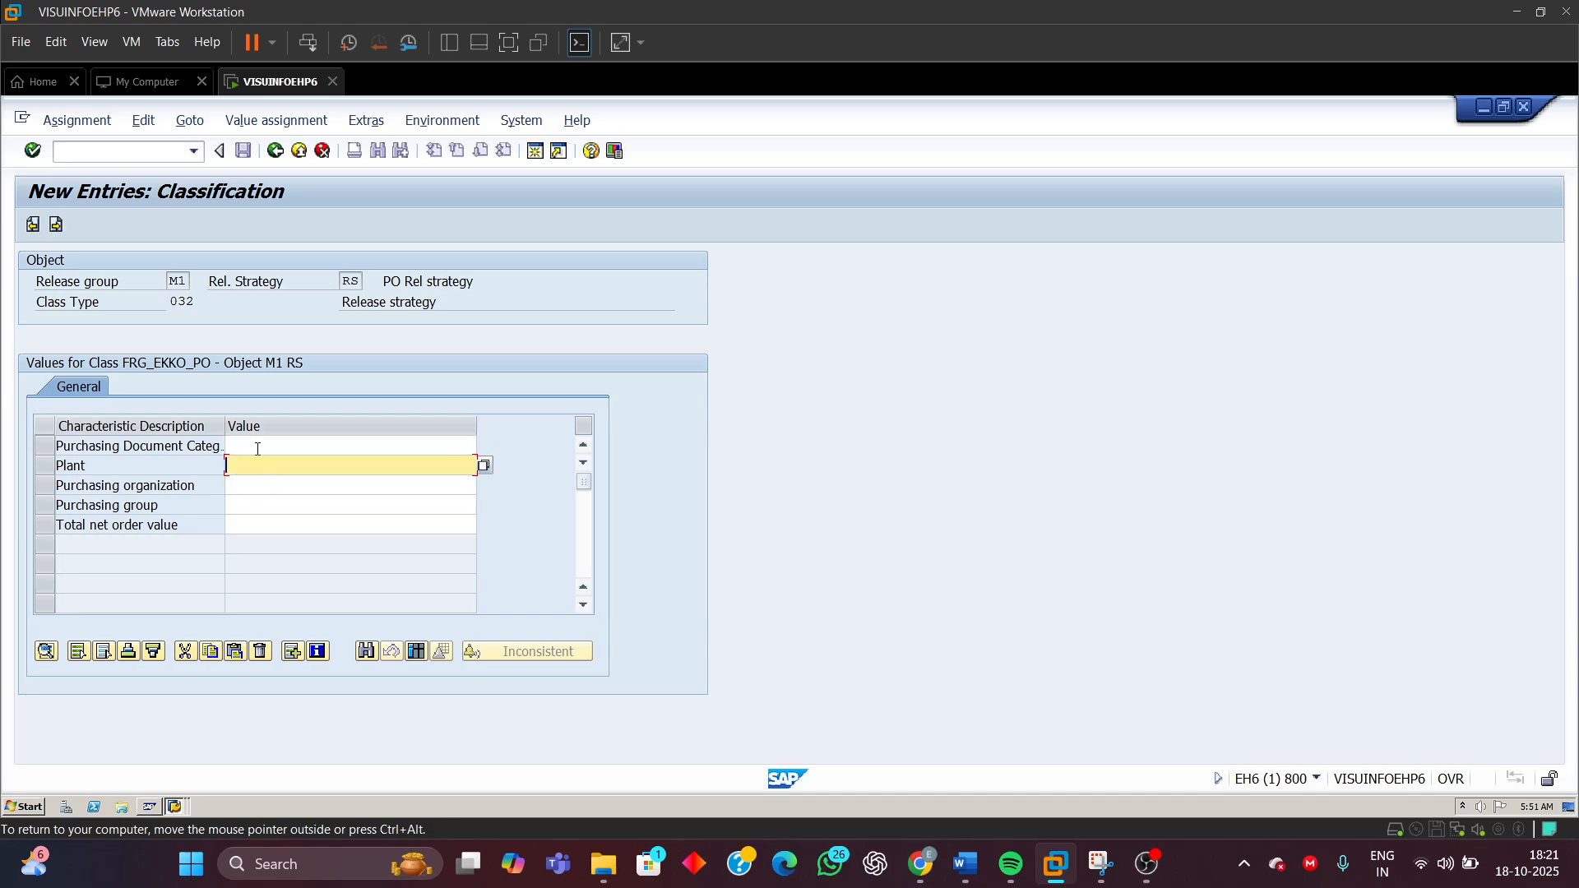
{"action": "left_click", "coordinate": [258, 444]}
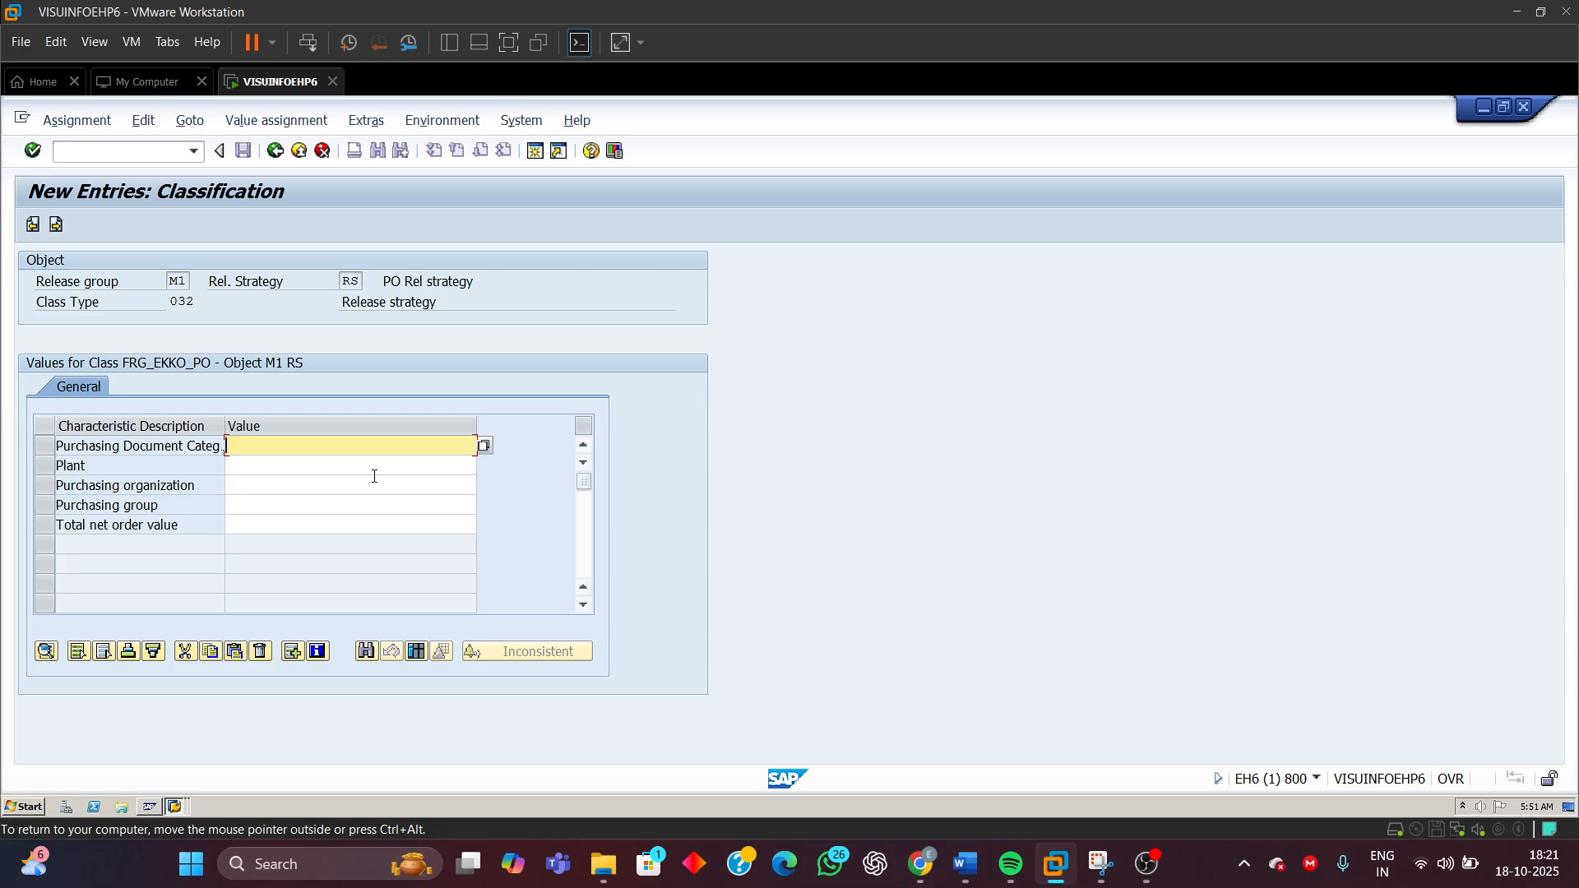
{"action": "type", "text": "F"}
{"action": "left_click", "coordinate": [484, 446]}
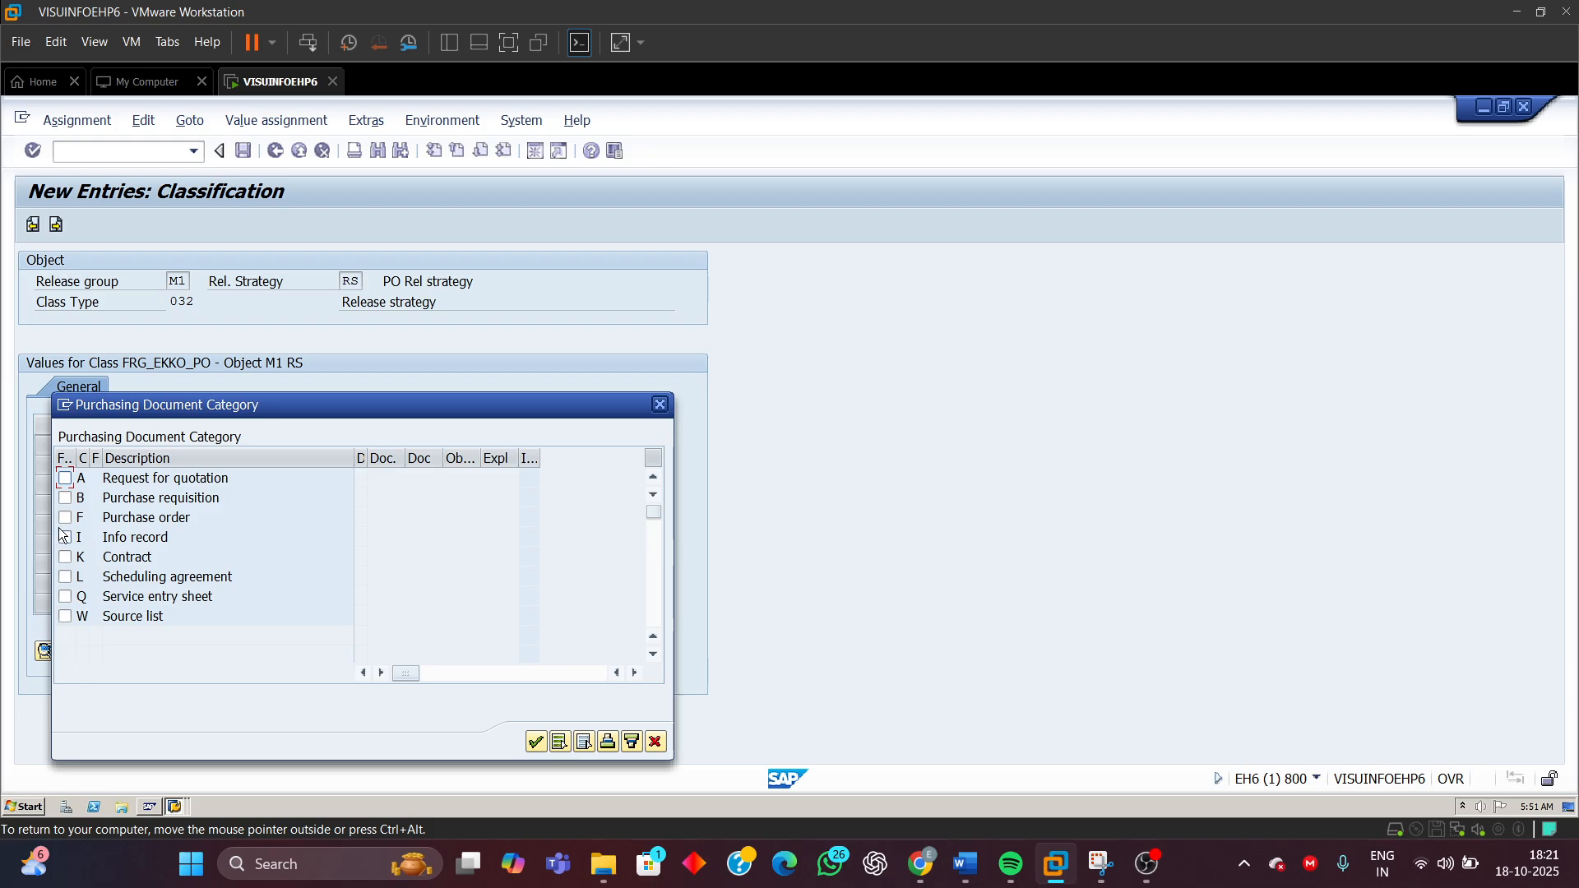
{"action": "left_click", "coordinate": [65, 519]}
{"action": "left_click", "coordinate": [536, 742]}
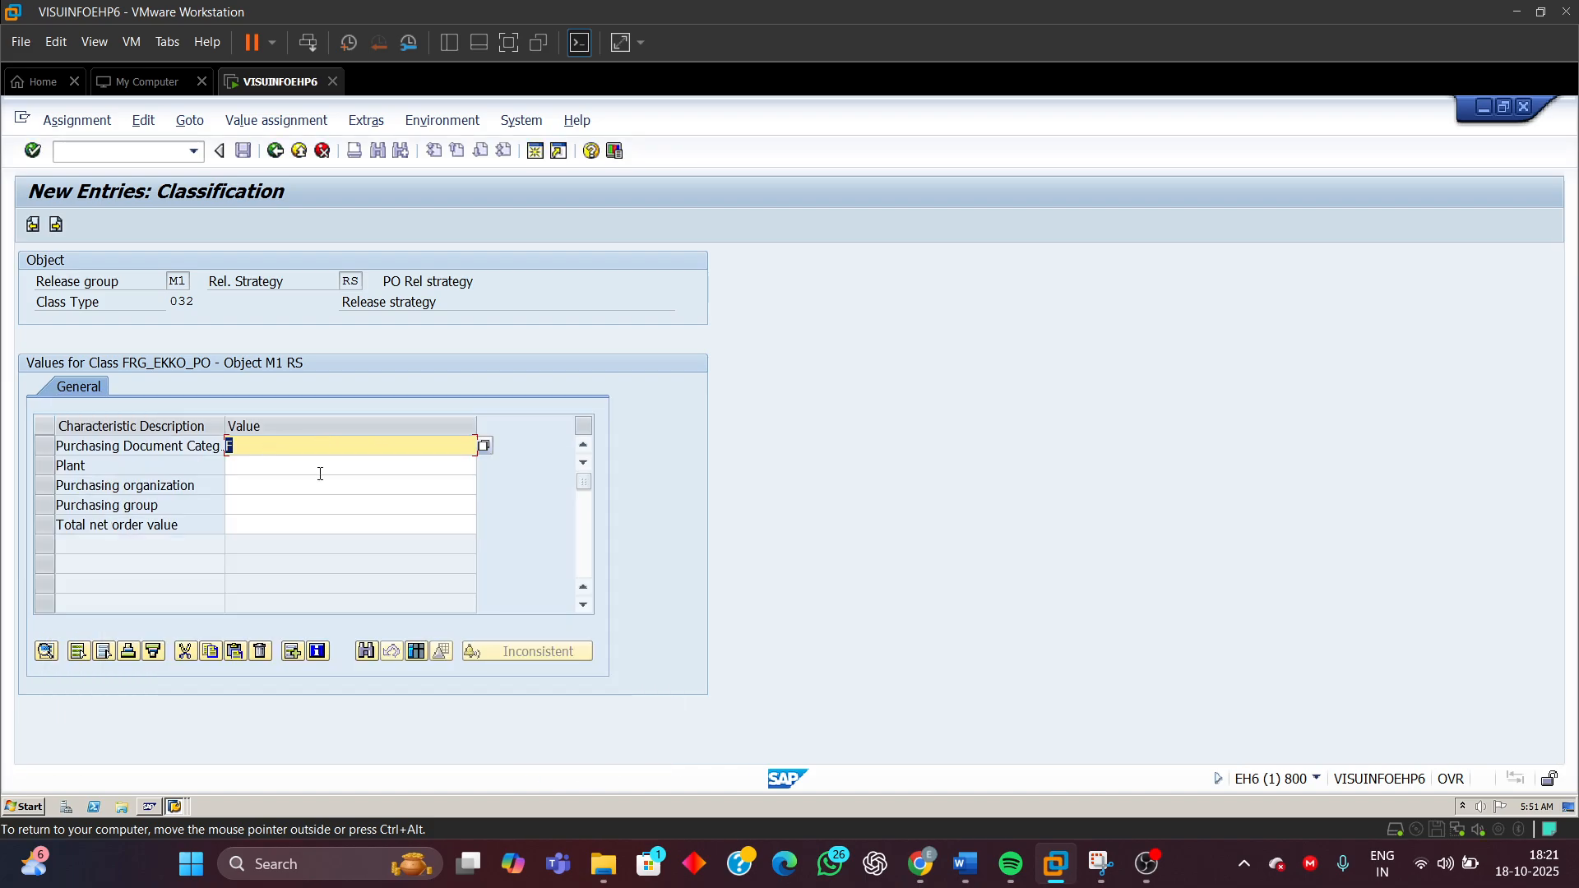
Examine the purchasing document category options in the value list and close it
{"action": "key", "text": "BackSpace"}
{"action": "left_click", "coordinate": [574, 388]}
{"action": "left_click", "coordinate": [483, 447]}
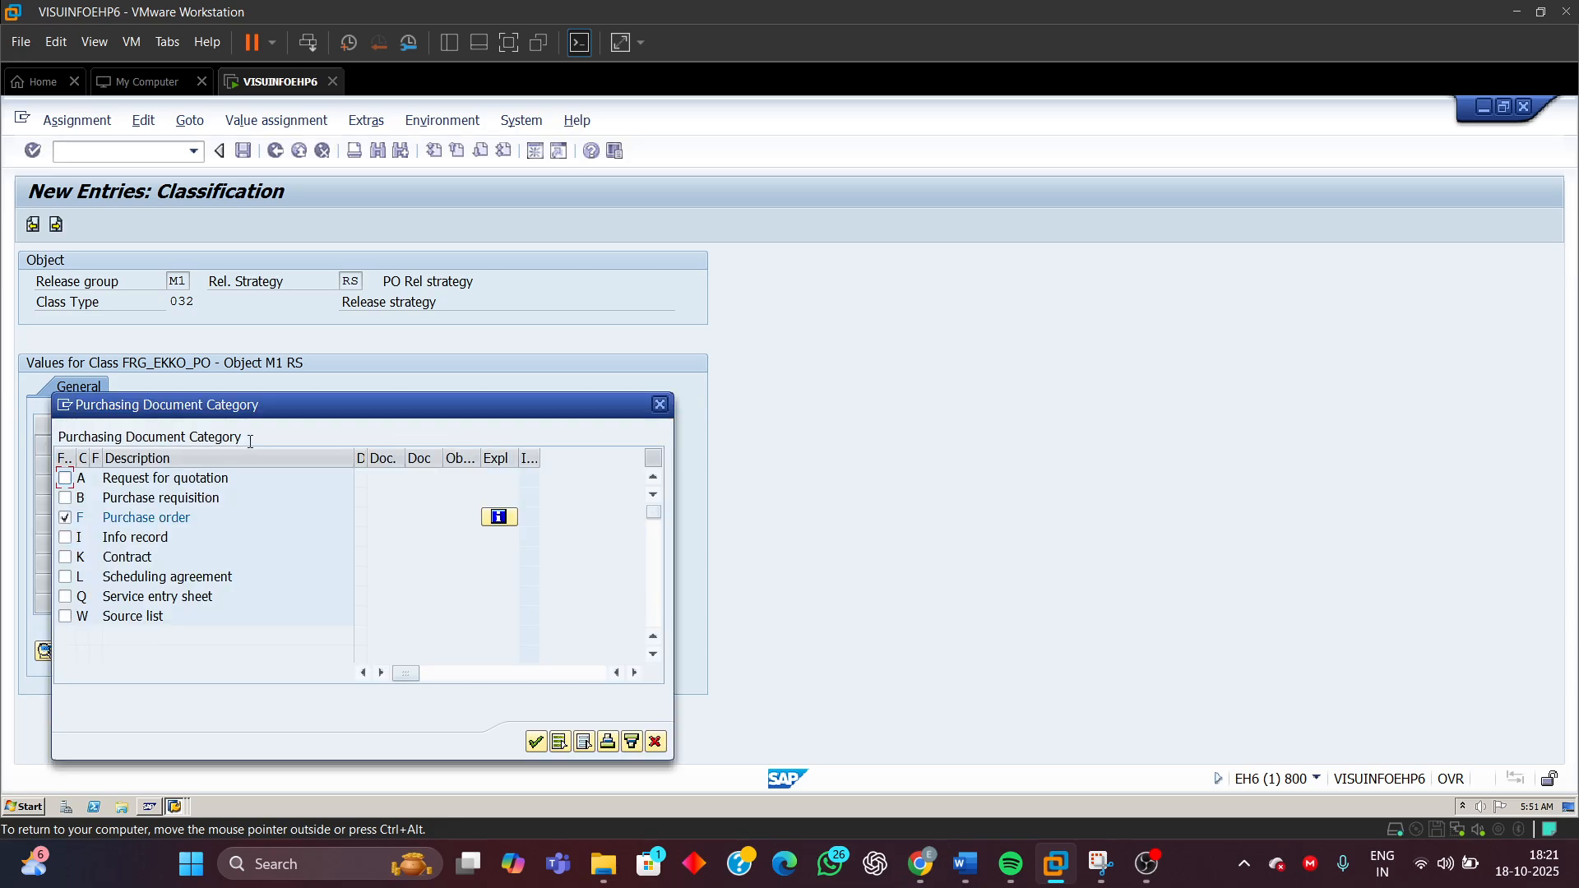
{"action": "left_click_drag", "start_coordinate": [292, 411], "coordinate": [637, 254]}
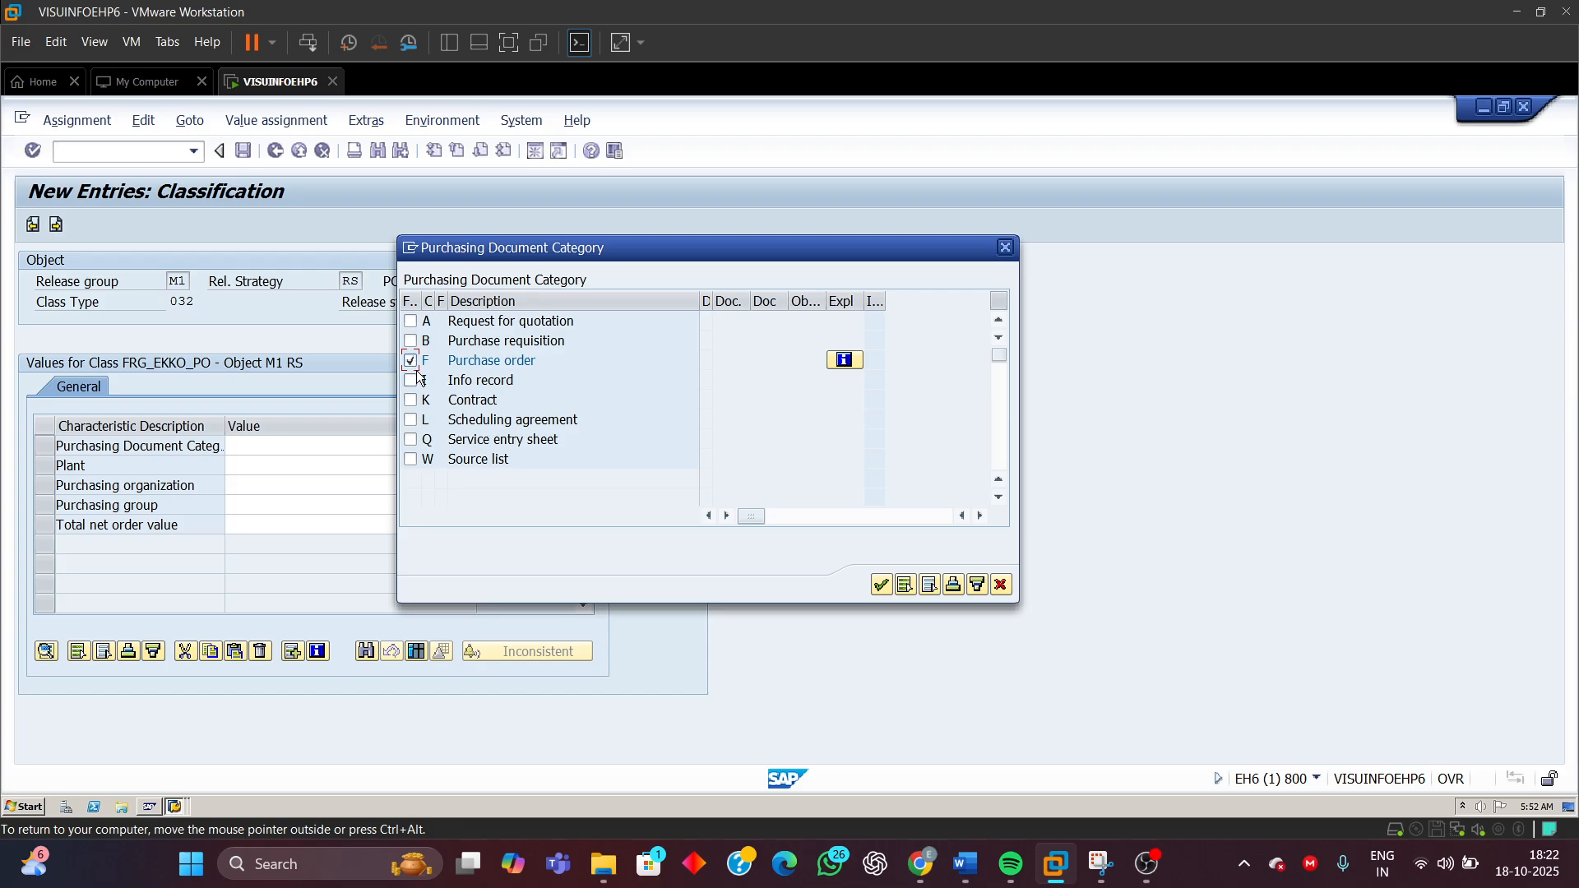
{"action": "left_click_drag", "start_coordinate": [551, 364], "coordinate": [418, 362]}
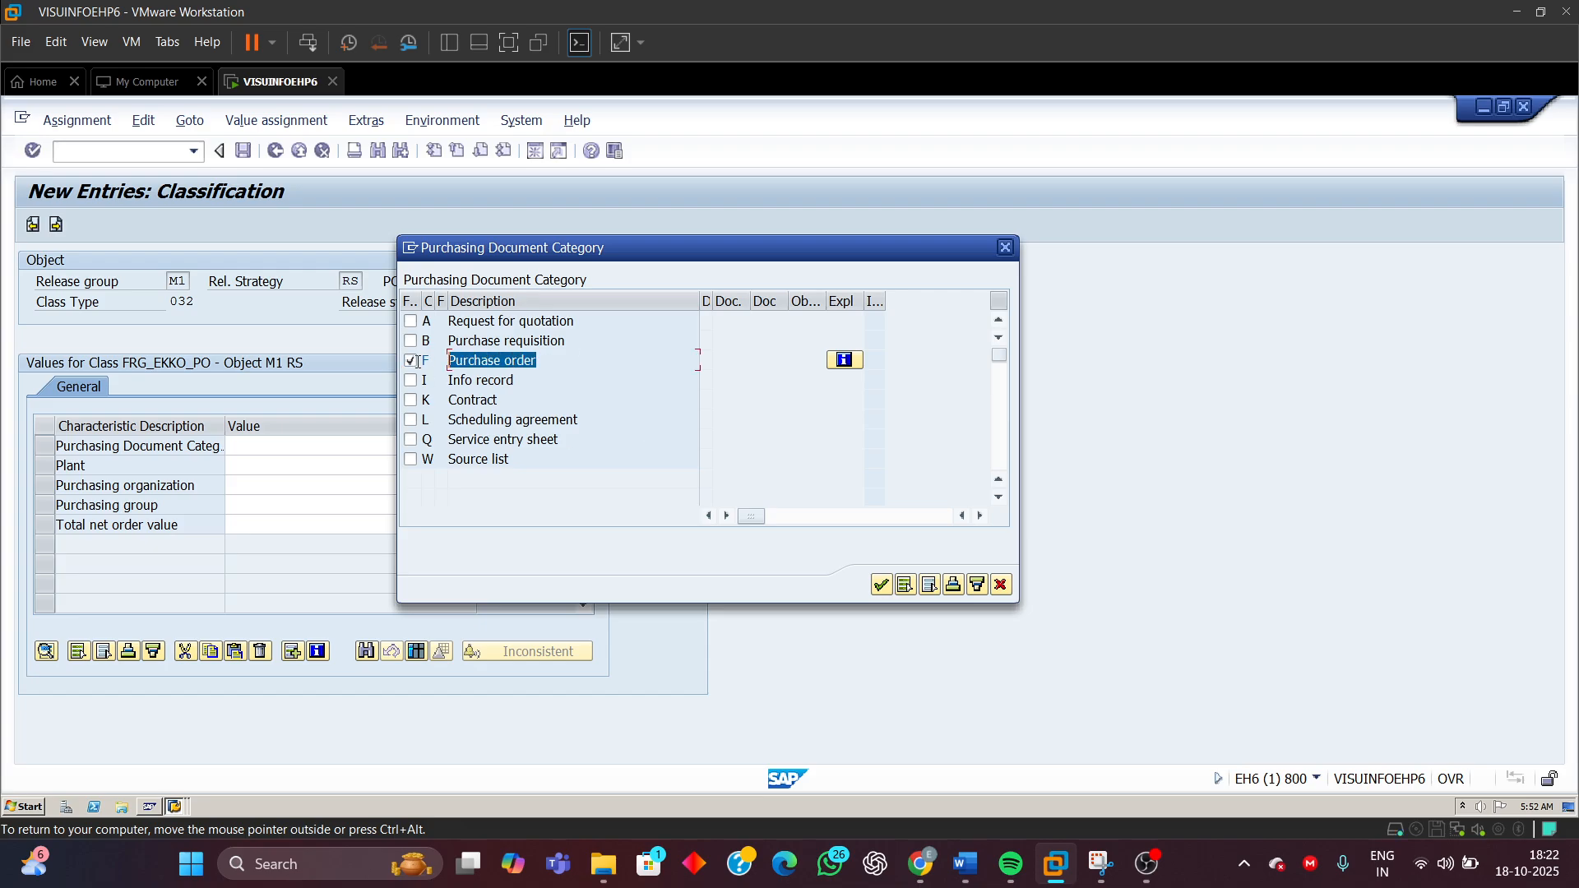
{"action": "double_click", "coordinate": [485, 401]}
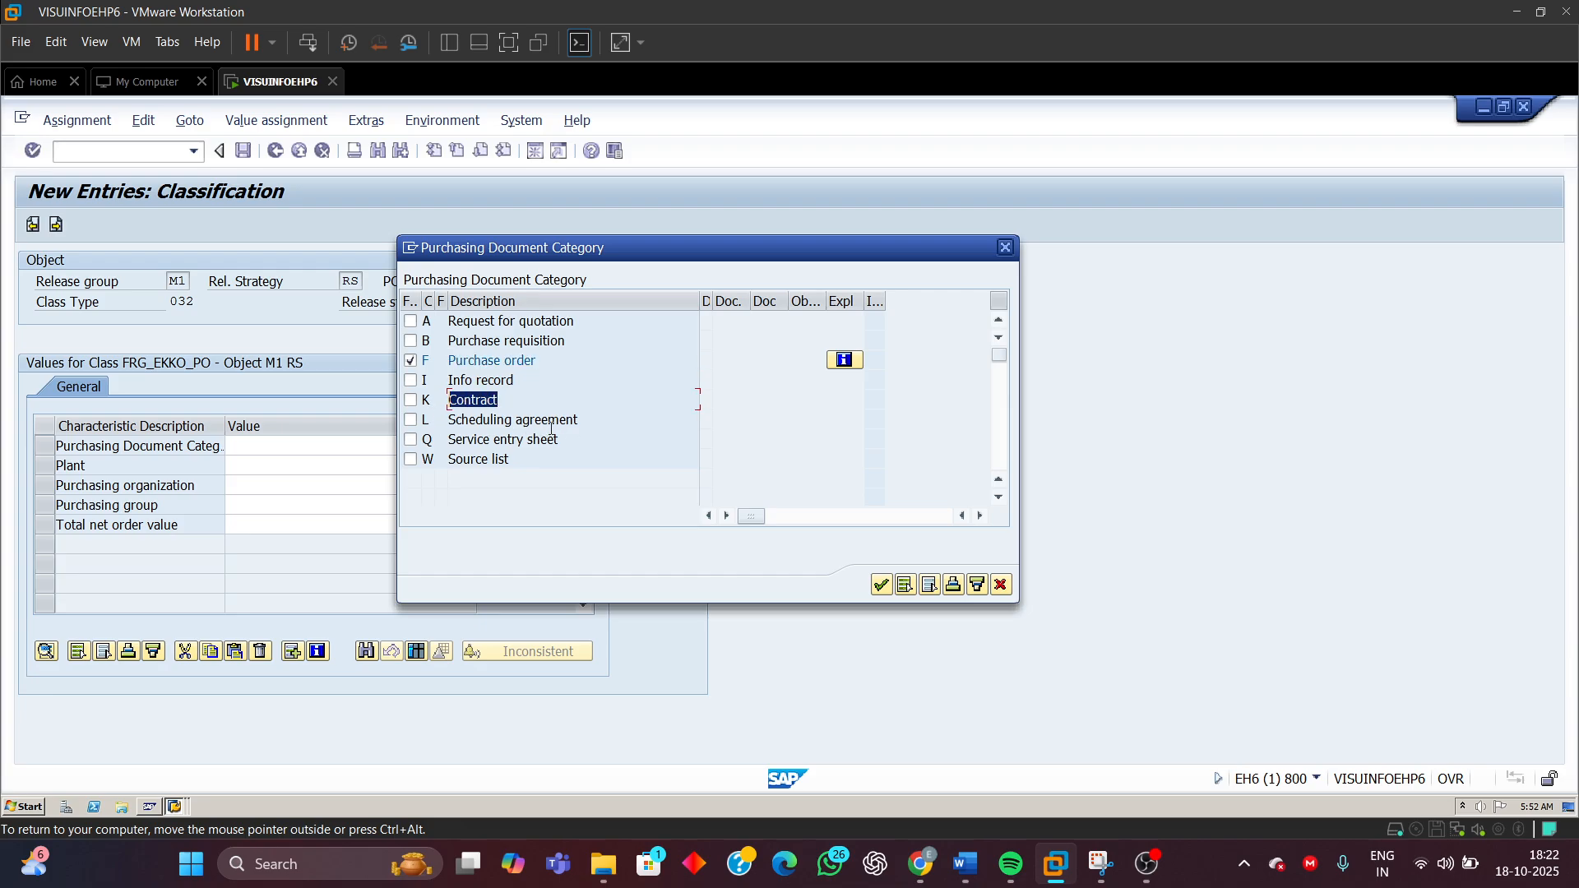
{"action": "left_click_drag", "start_coordinate": [579, 419], "coordinate": [445, 424]}
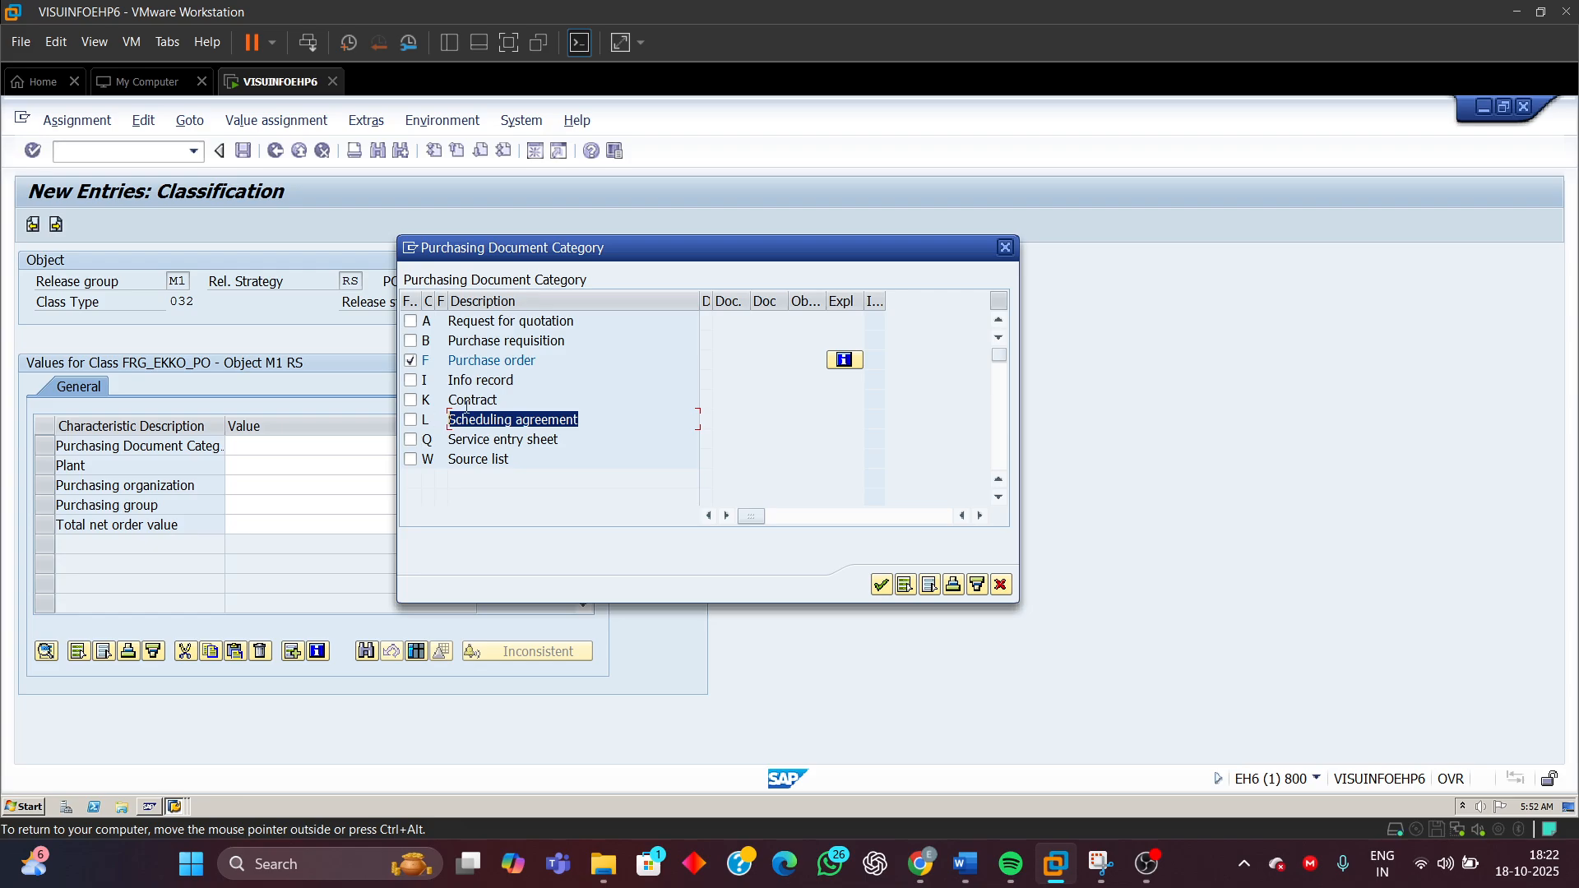
{"action": "left_click_drag", "start_coordinate": [498, 400], "coordinate": [436, 409]}
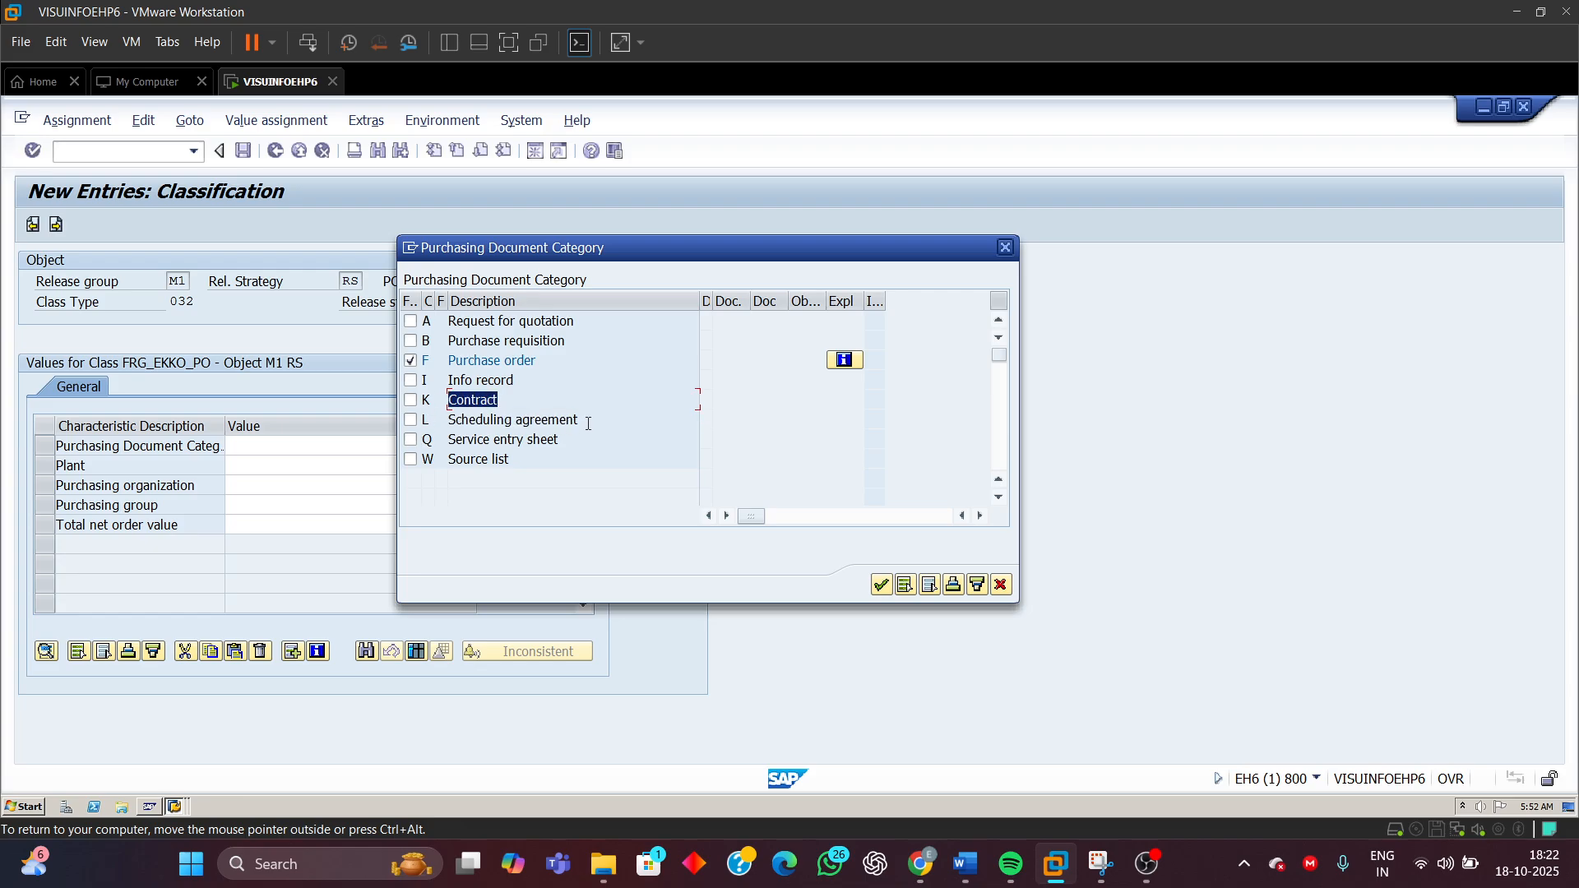
{"action": "left_click_drag", "start_coordinate": [581, 420], "coordinate": [442, 436]}
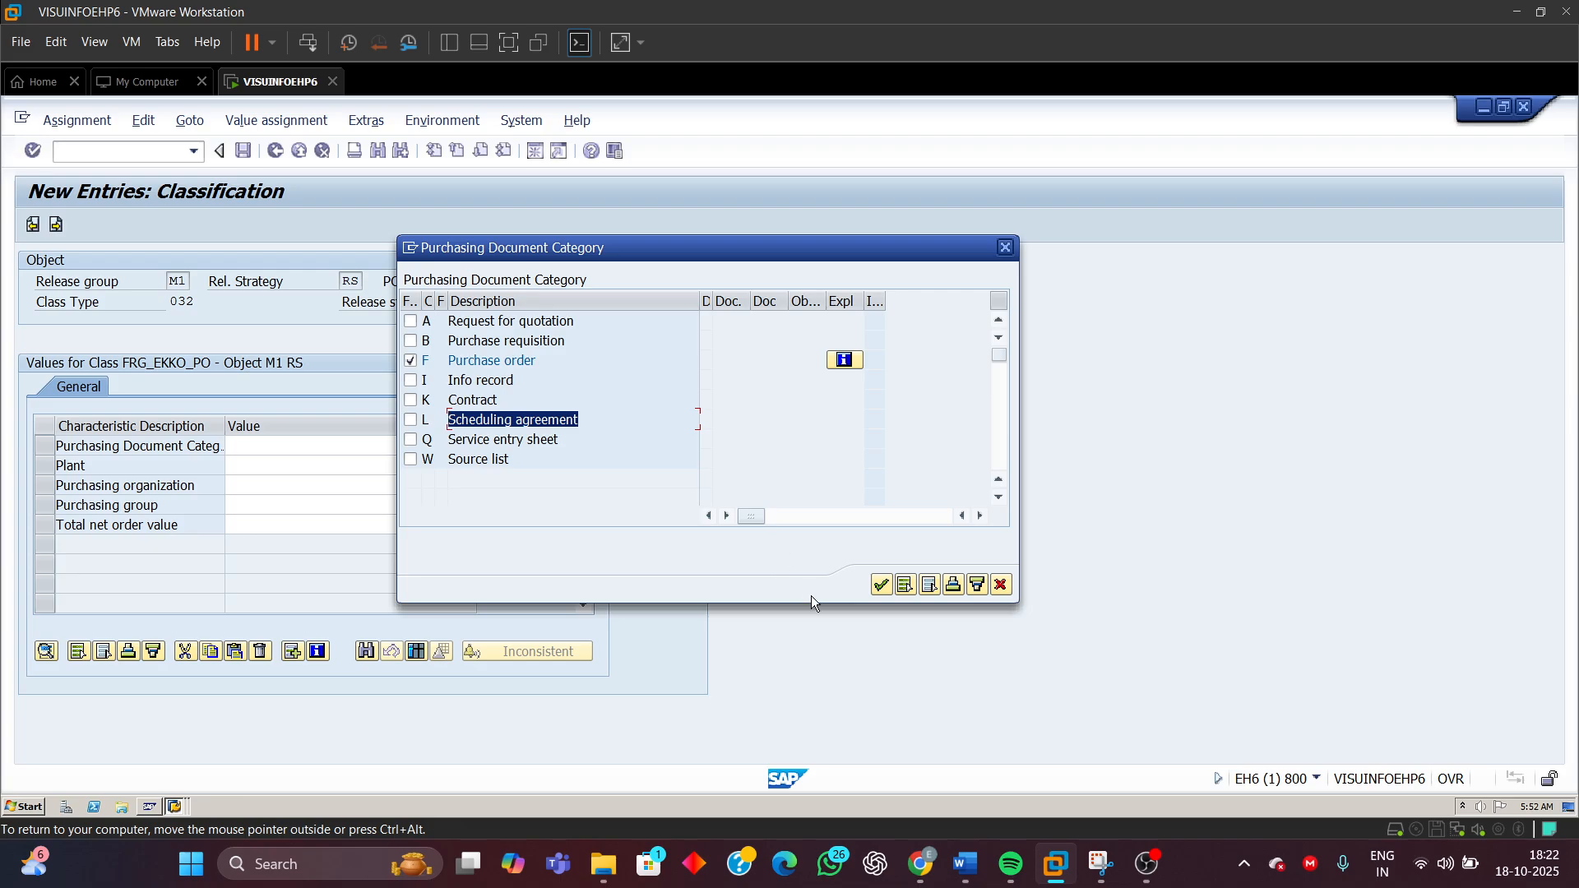
{"action": "left_click", "coordinate": [881, 584]}
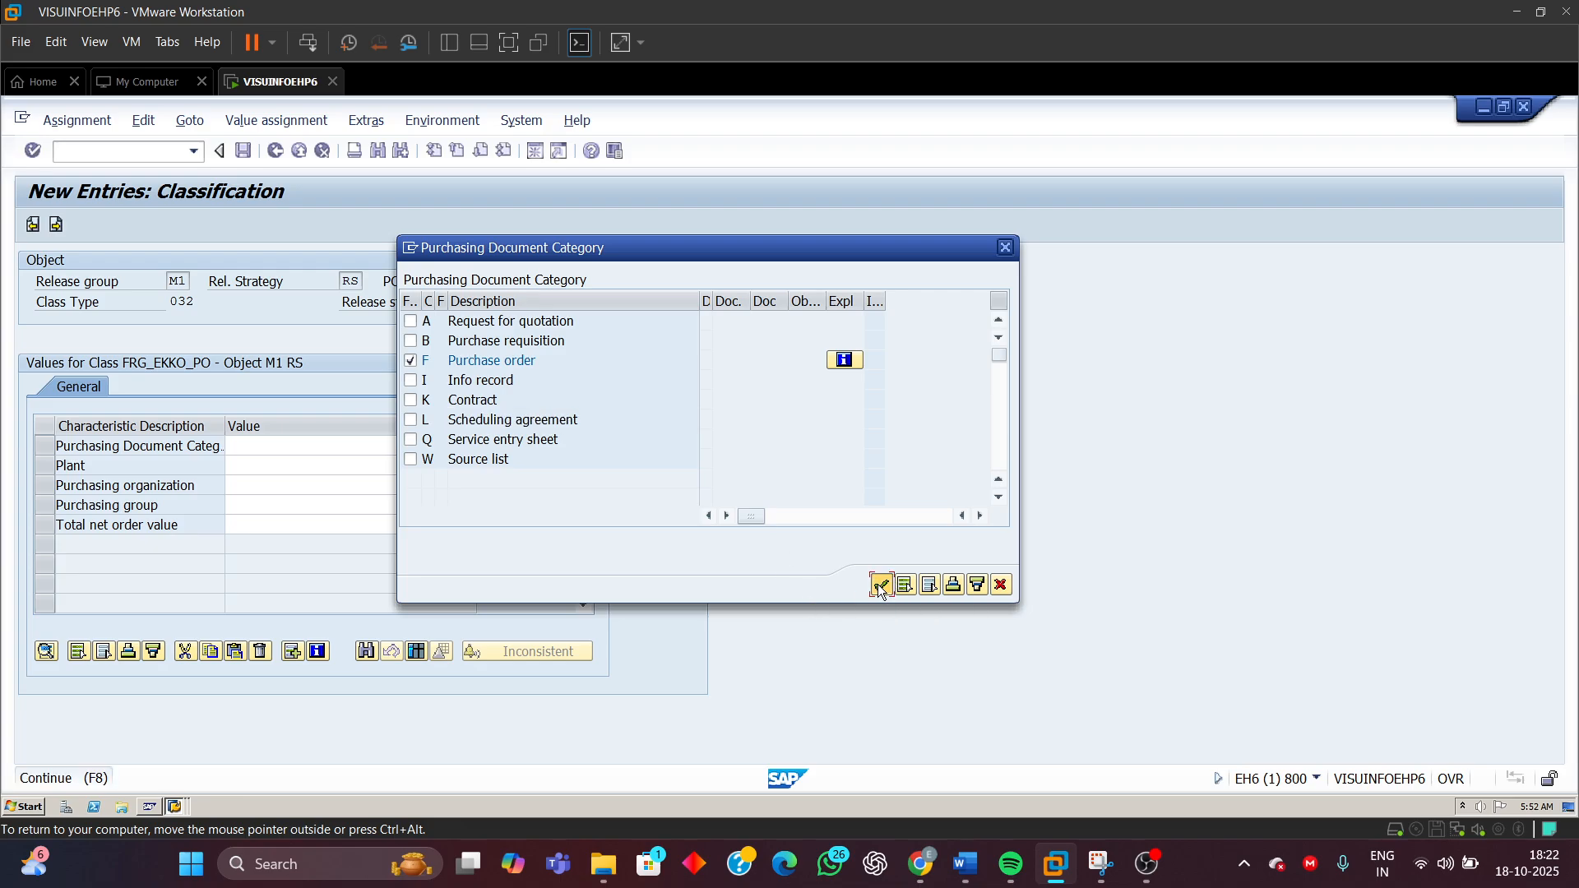
Set the plant value to 9110
{"action": "left_click", "coordinate": [258, 467]}
{"action": "type", "text": "9"}
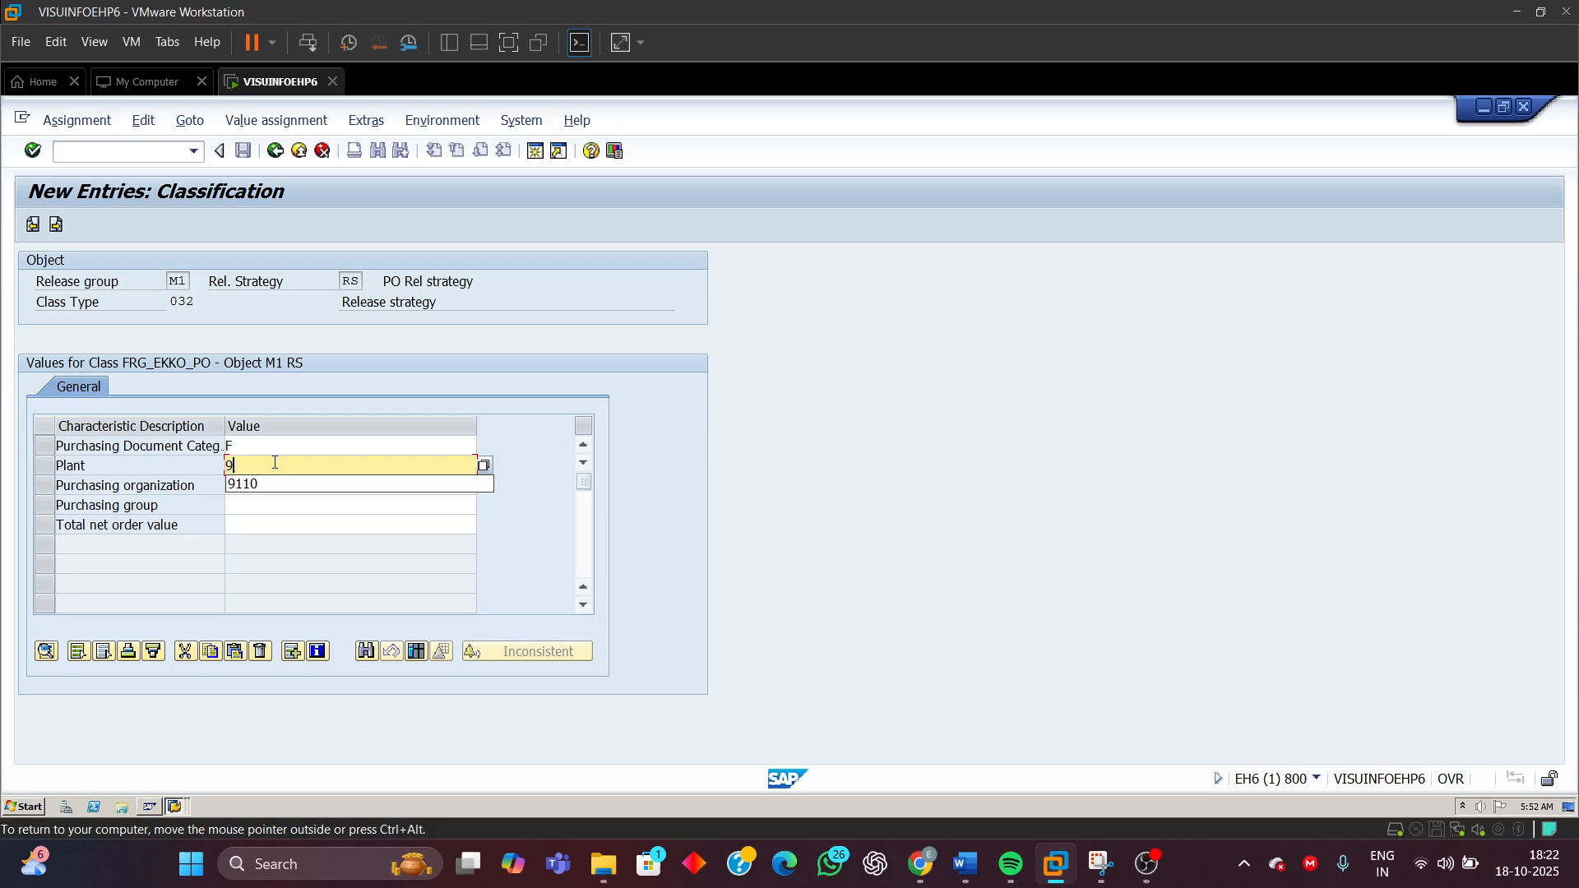
{"action": "left_click", "coordinate": [253, 483]}
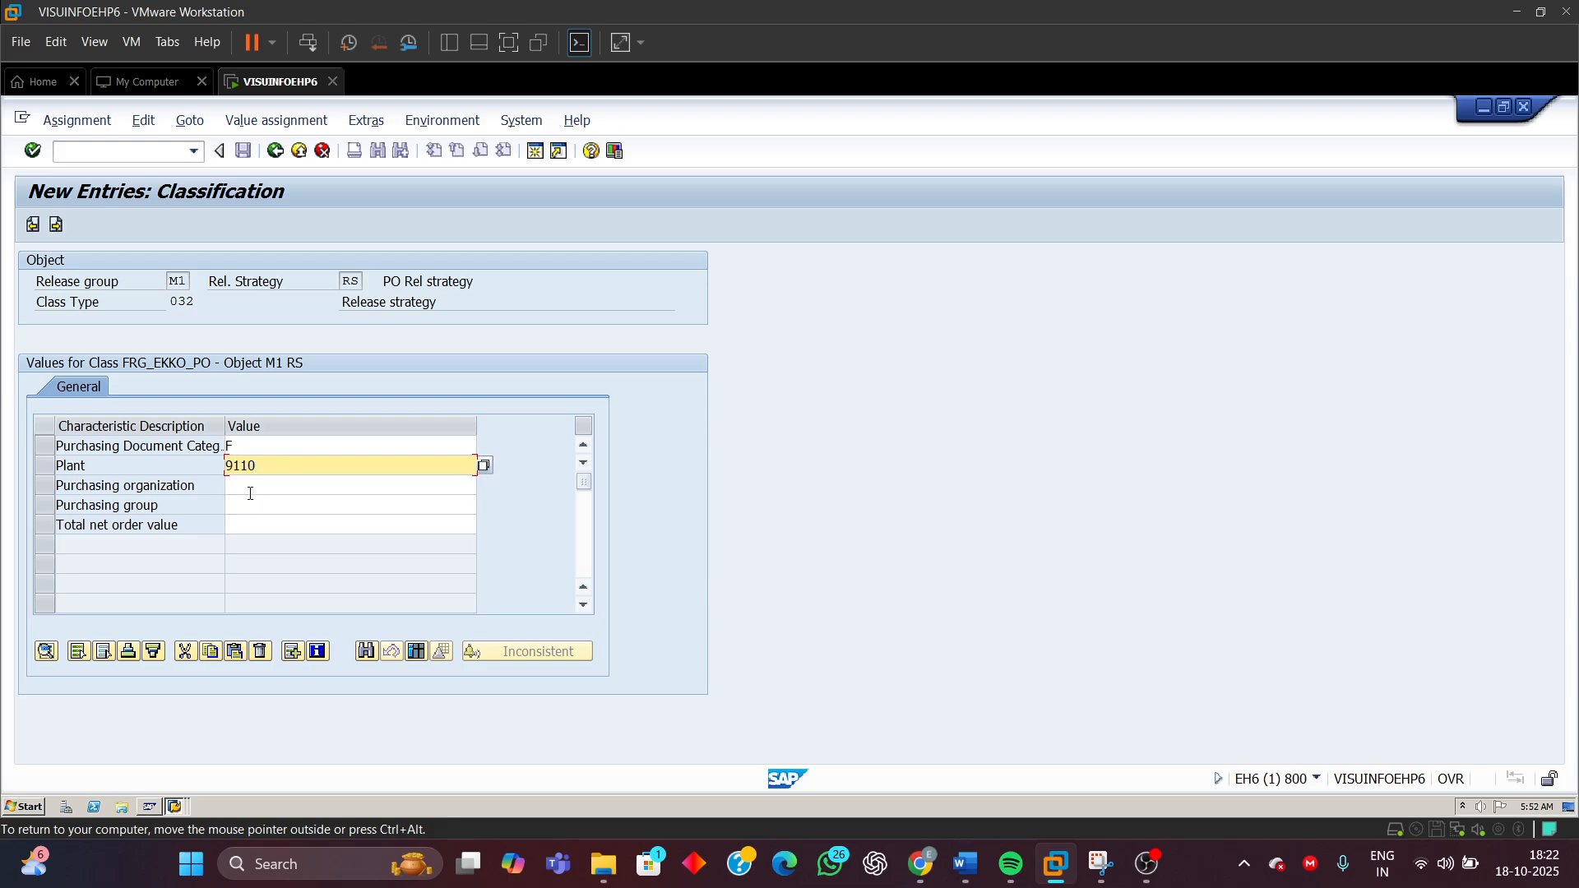
Set the purchasing organization to IN01 and the purchasing group to M01
{"action": "left_click", "coordinate": [252, 490]}
{"action": "type", "text": "IN"}
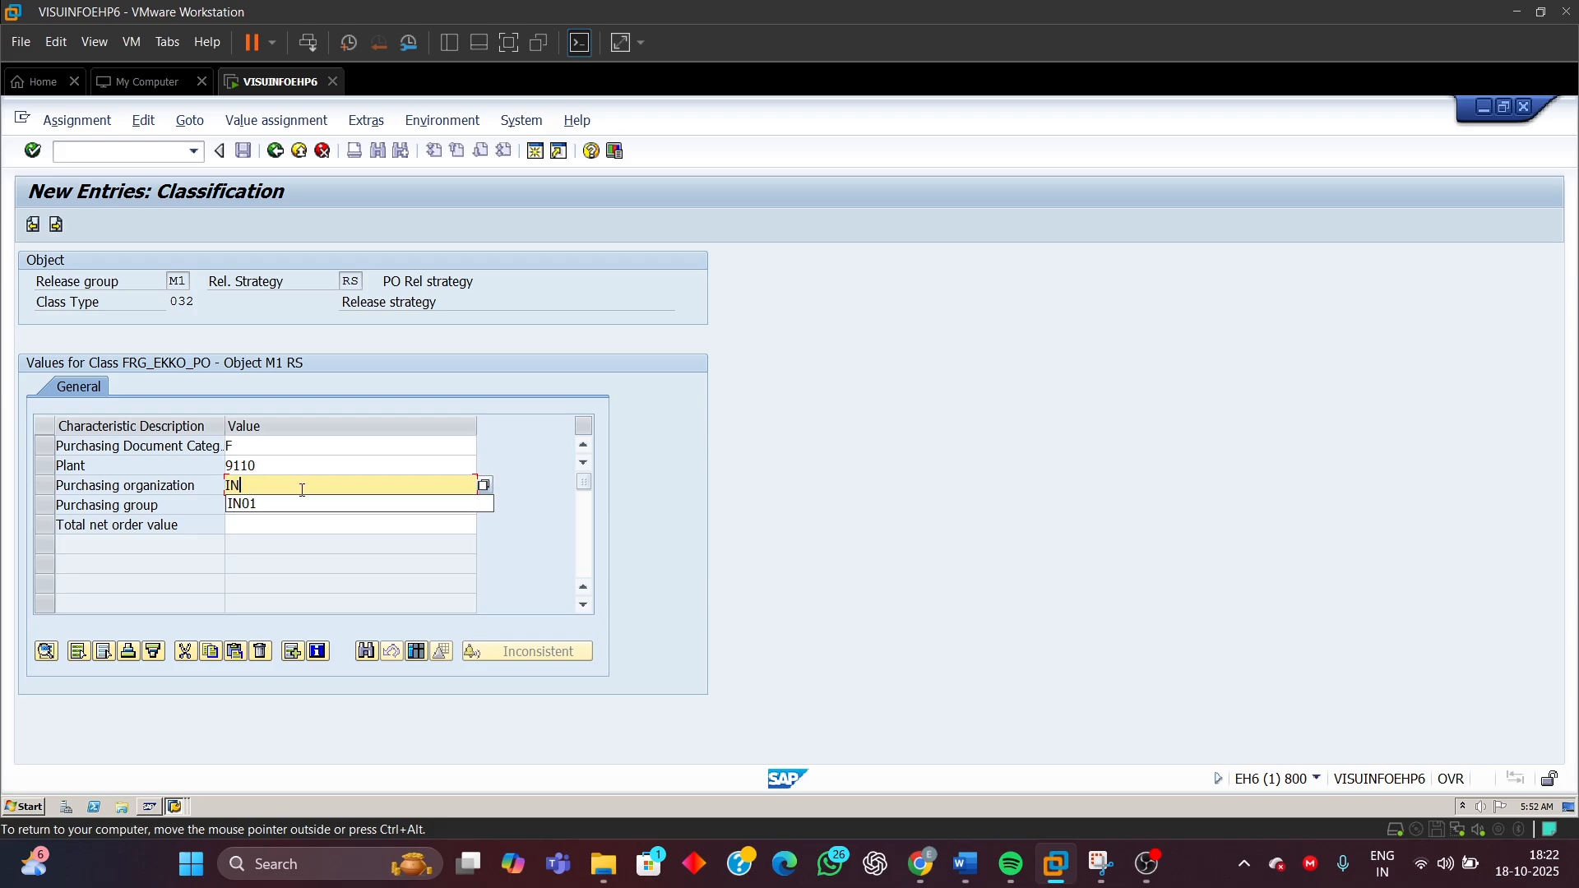
{"action": "left_click", "coordinate": [240, 503]}
{"action": "left_click", "coordinate": [239, 506]}
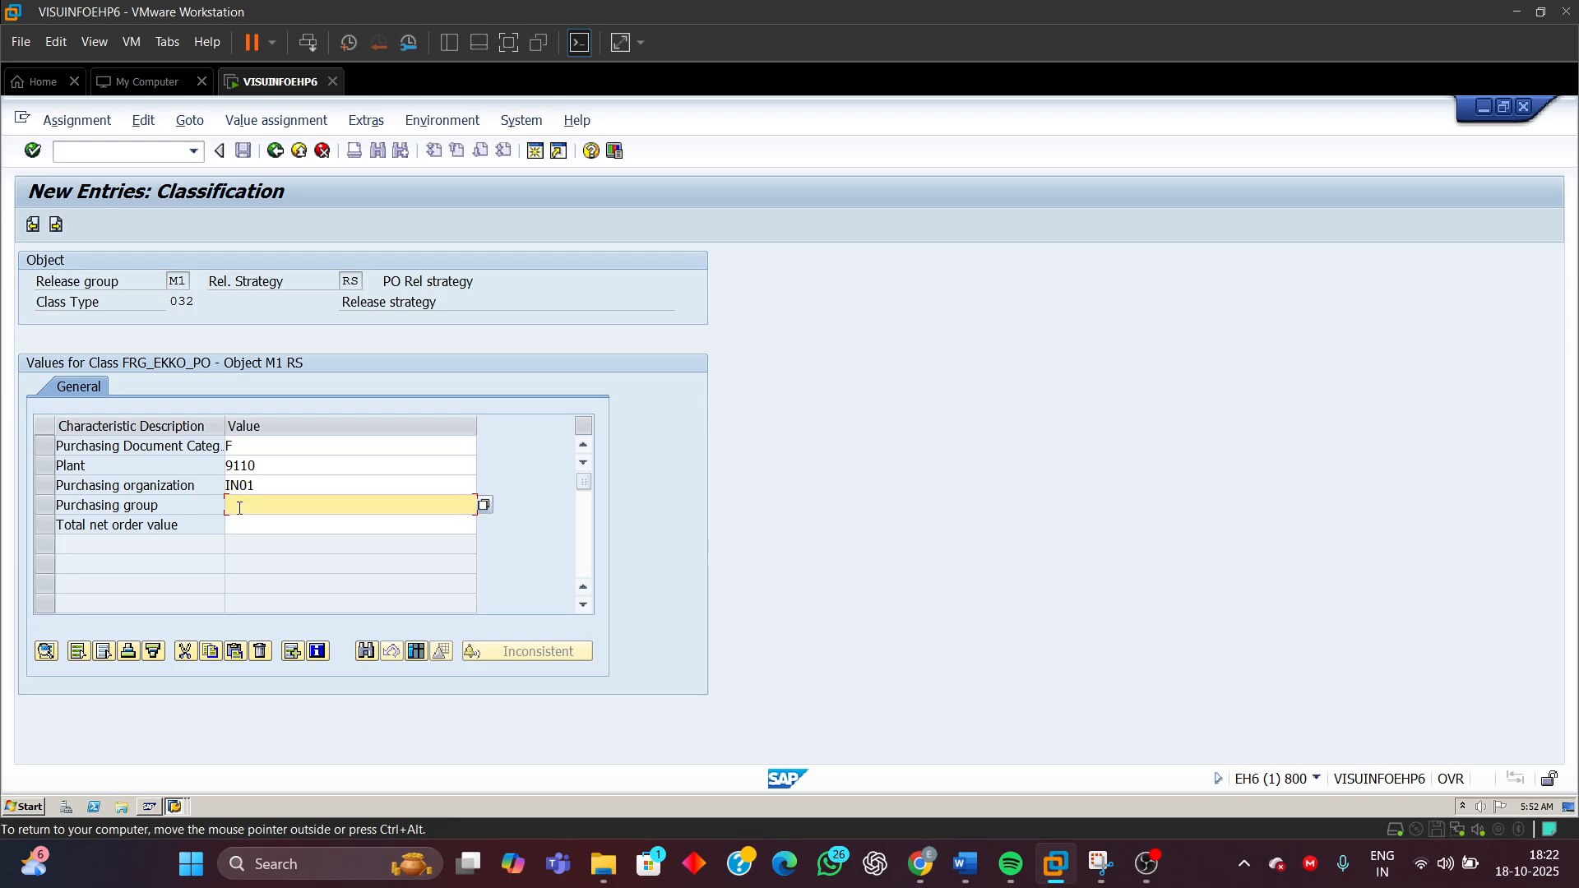
{"action": "type", "text": "M"}
{"action": "left_click", "coordinate": [247, 526]}
{"action": "left_click", "coordinate": [247, 526]}
Switch to the Word document to check the total net order value range, then return to SAP
{"action": "mouse_move", "coordinate": [970, 868]}
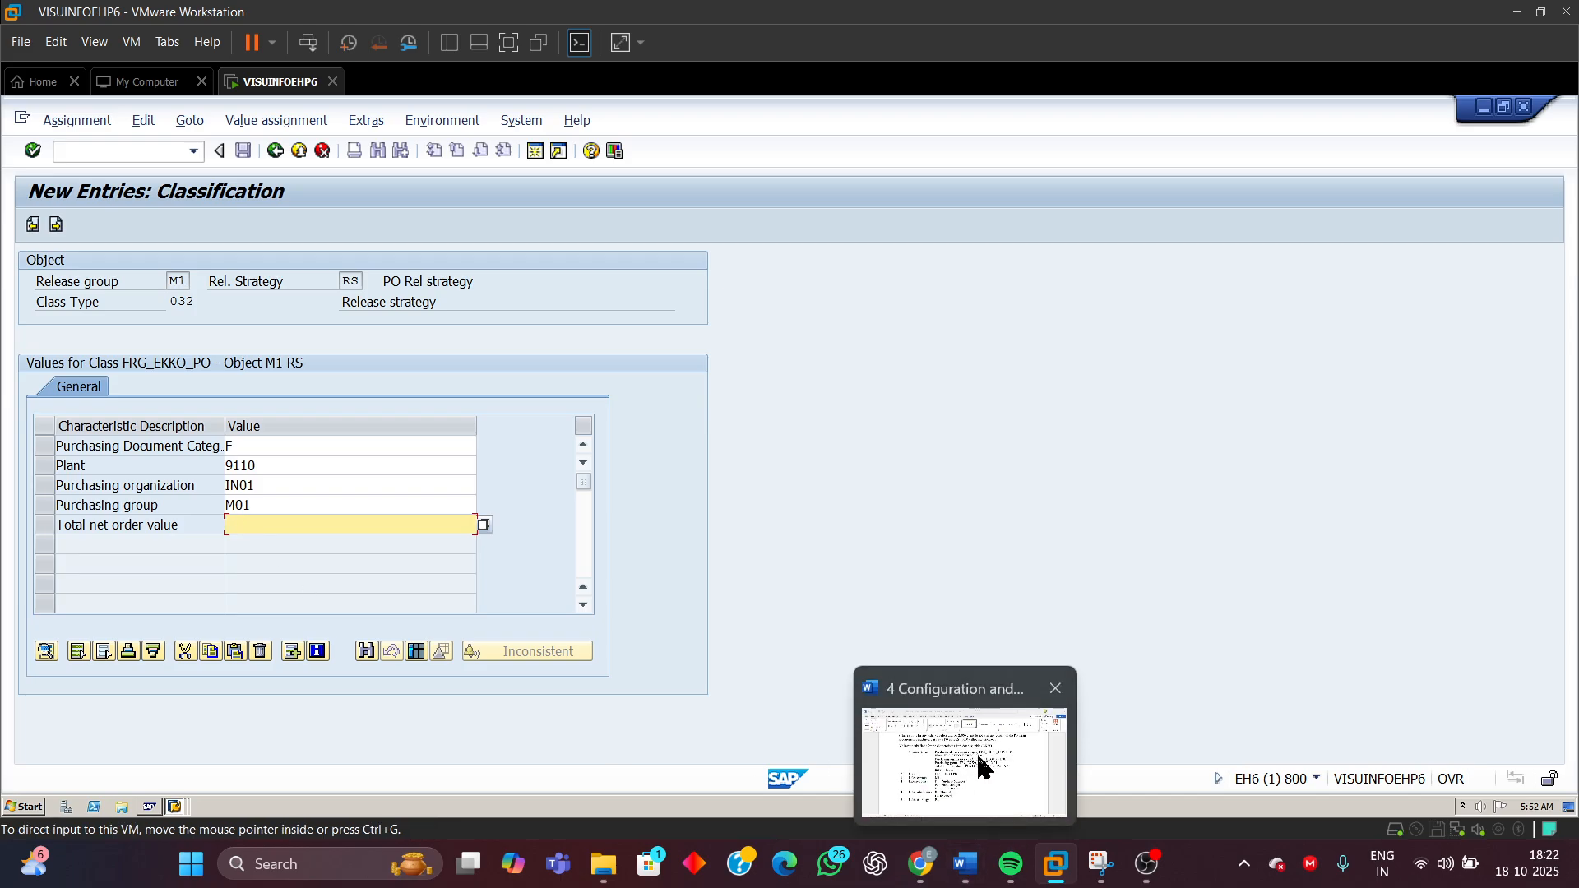
{"action": "left_click", "coordinate": [978, 758]}
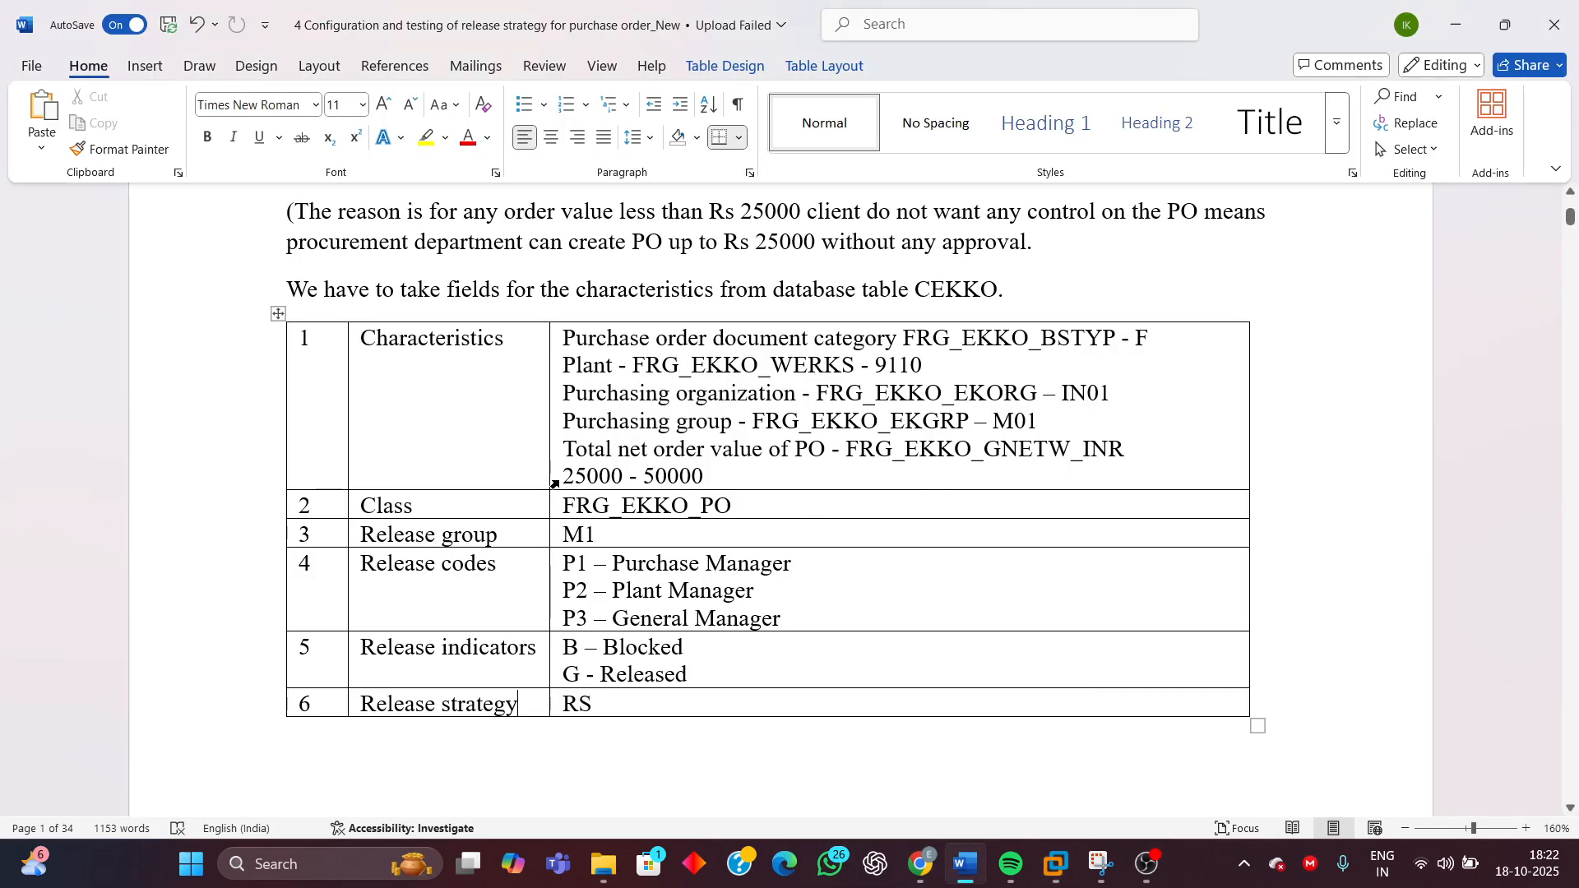
{"action": "left_click_drag", "start_coordinate": [559, 476], "coordinate": [716, 482]}
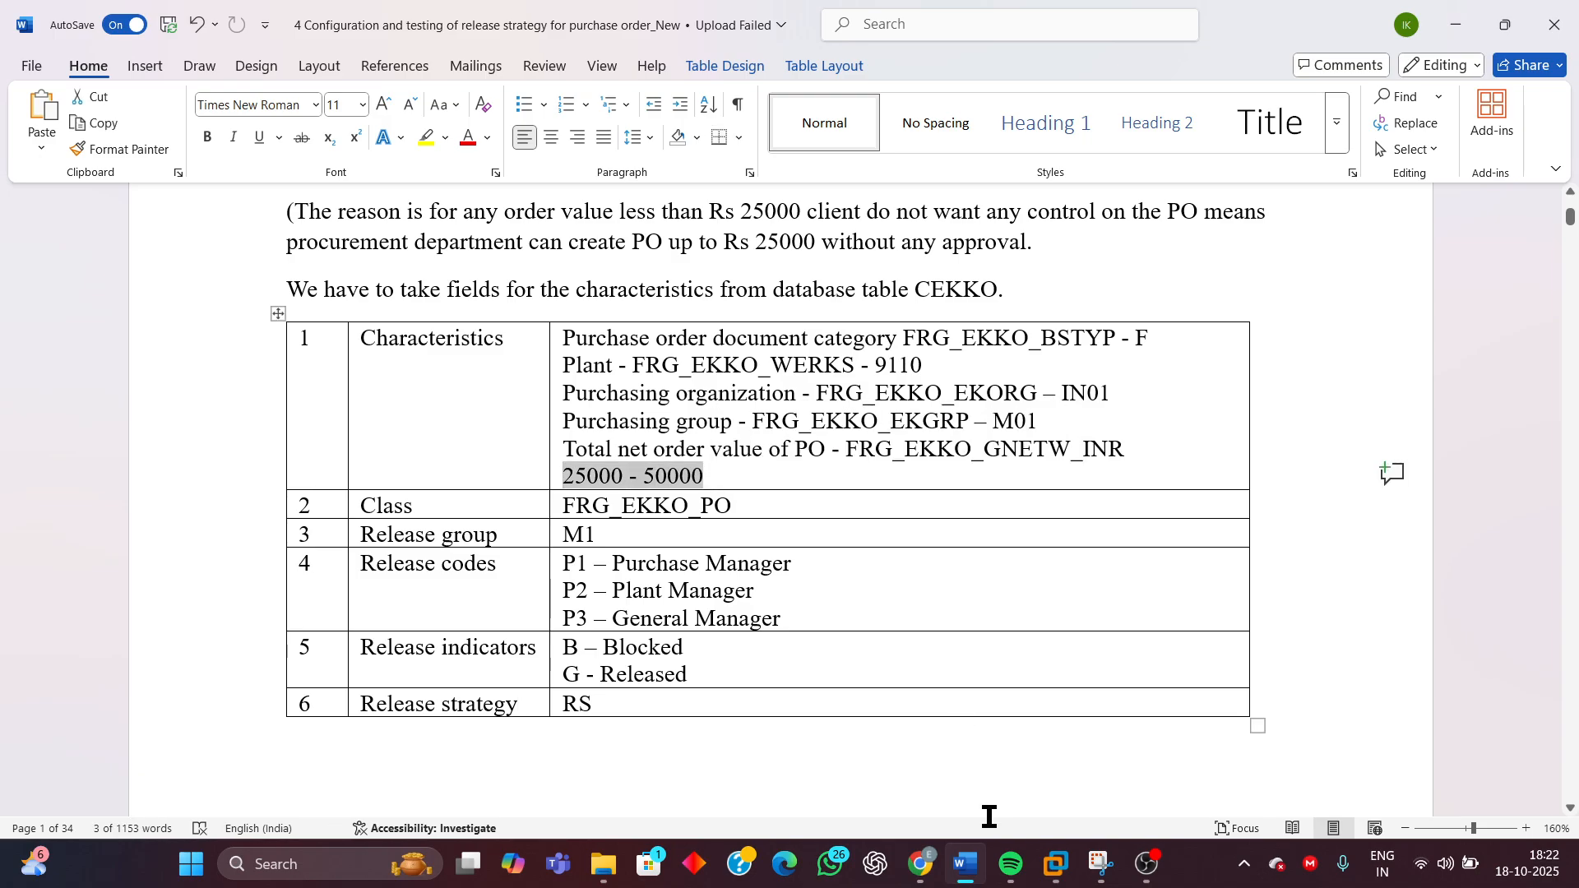
{"action": "mouse_move", "coordinate": [1055, 864]}
{"action": "left_click", "coordinate": [1245, 748]}
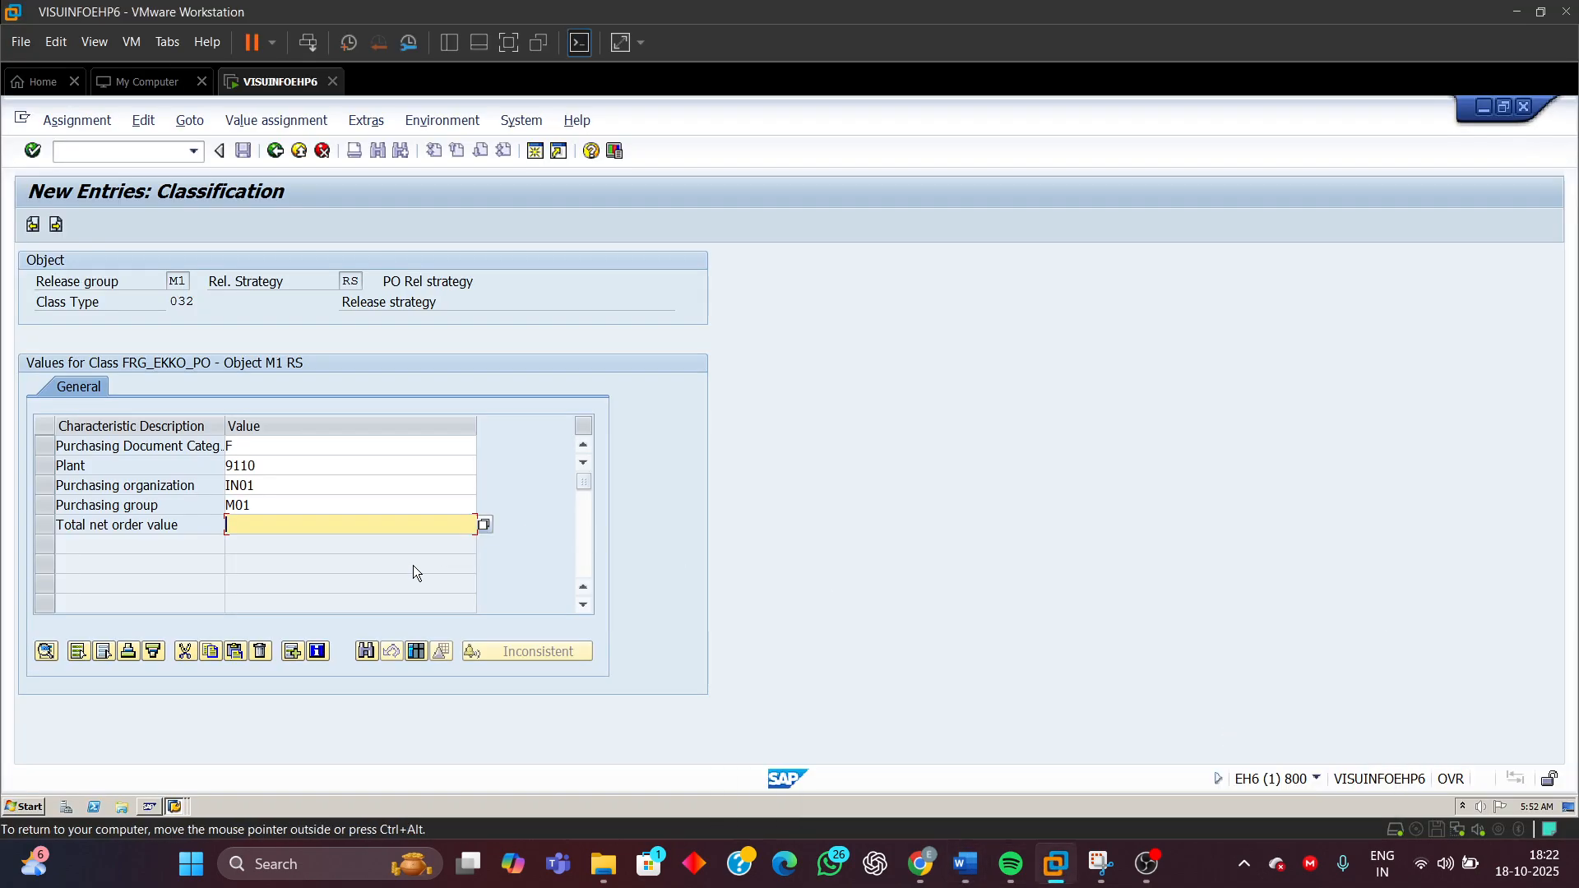
Set the total net order value to 25000 - 50000 and confirm the characteristic values
{"action": "type", "text": "25"}
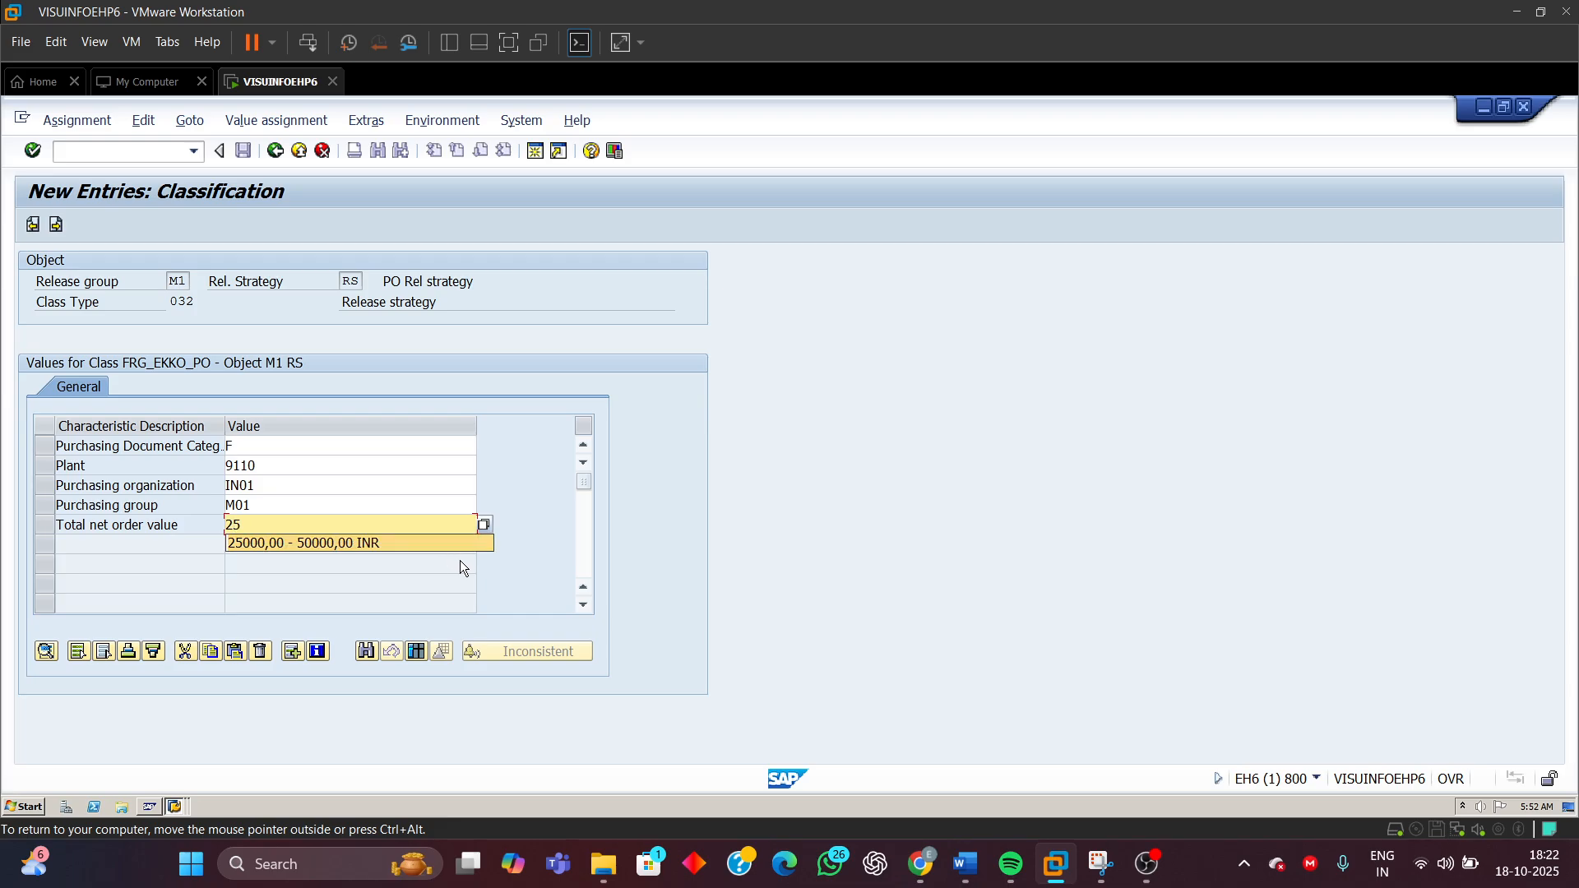
{"action": "type", "text": "000"}
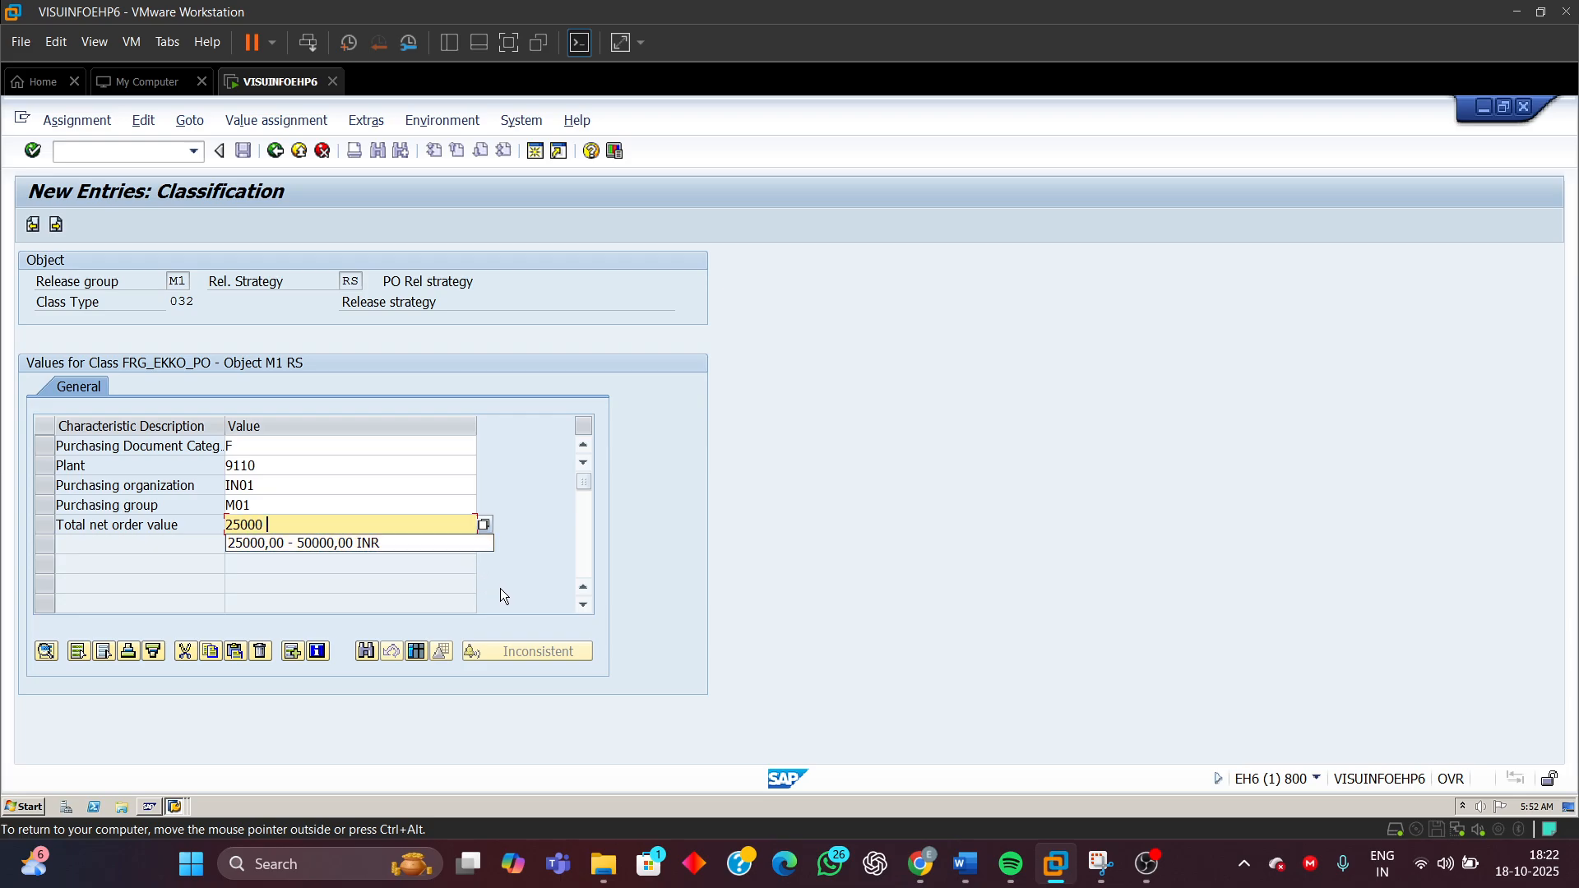
{"action": "type", "text": " -"}
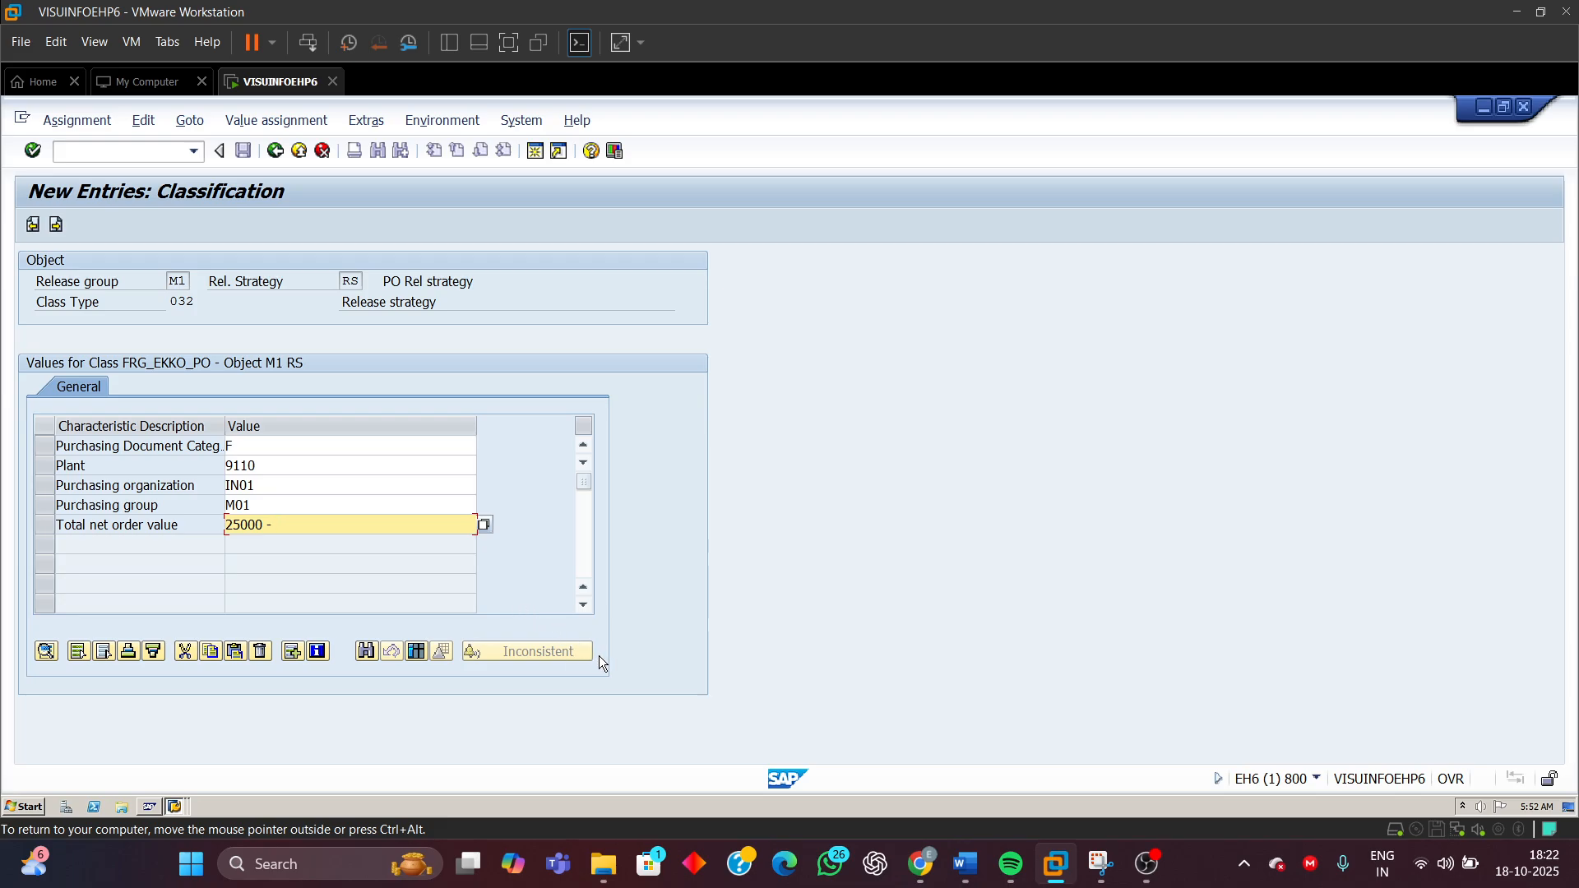
{"action": "type", "text": " 50000"}
{"action": "key", "text": "Return"}
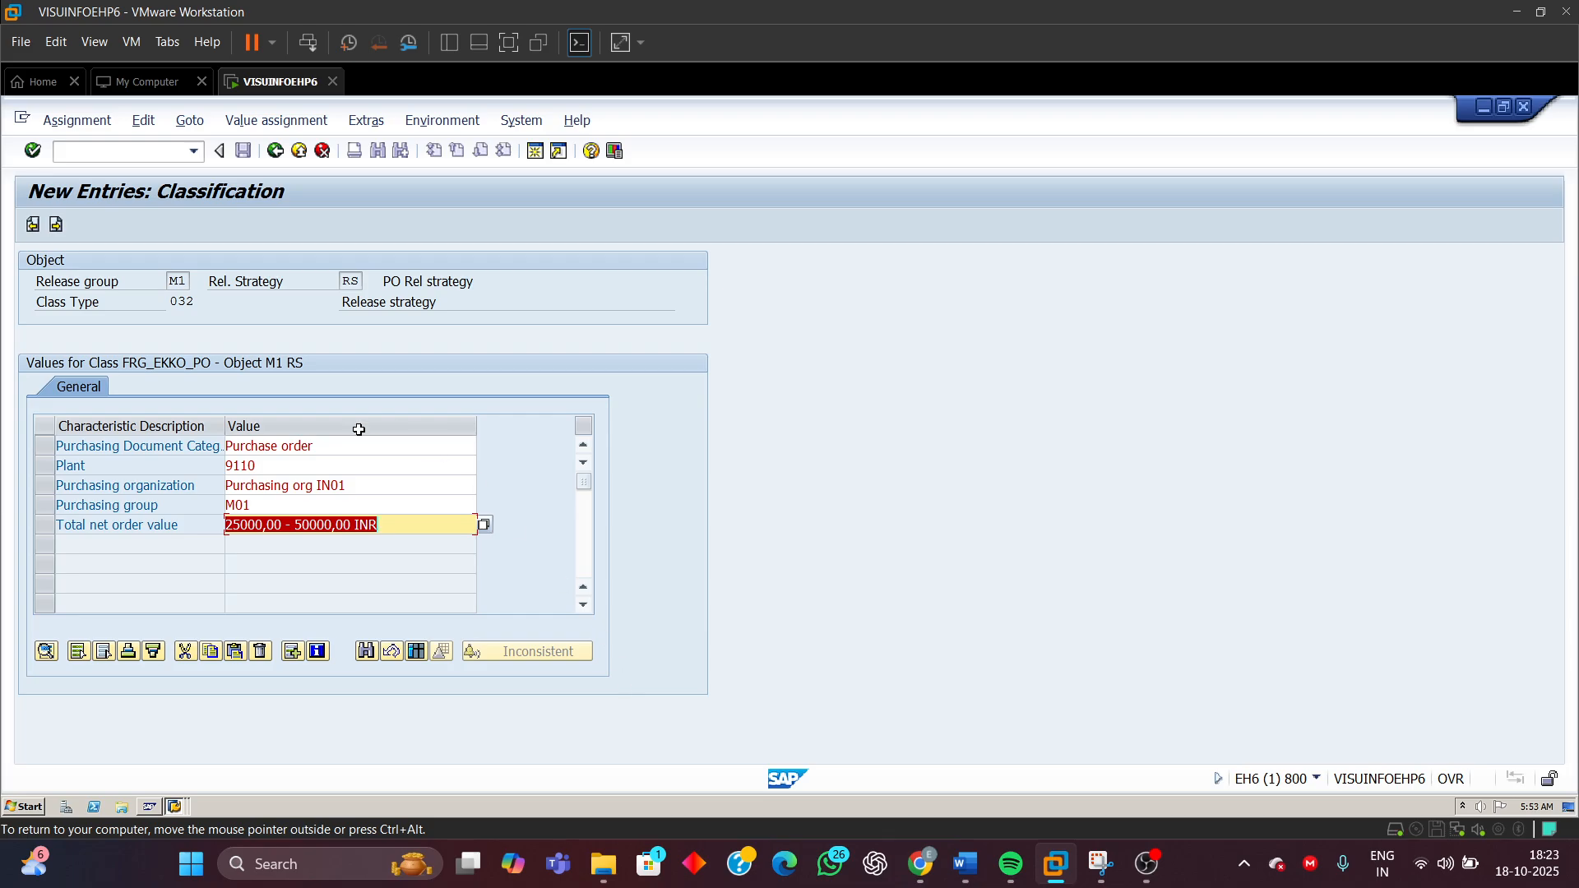
Switch to the other open SAP session window
{"action": "left_click", "coordinate": [350, 525]}
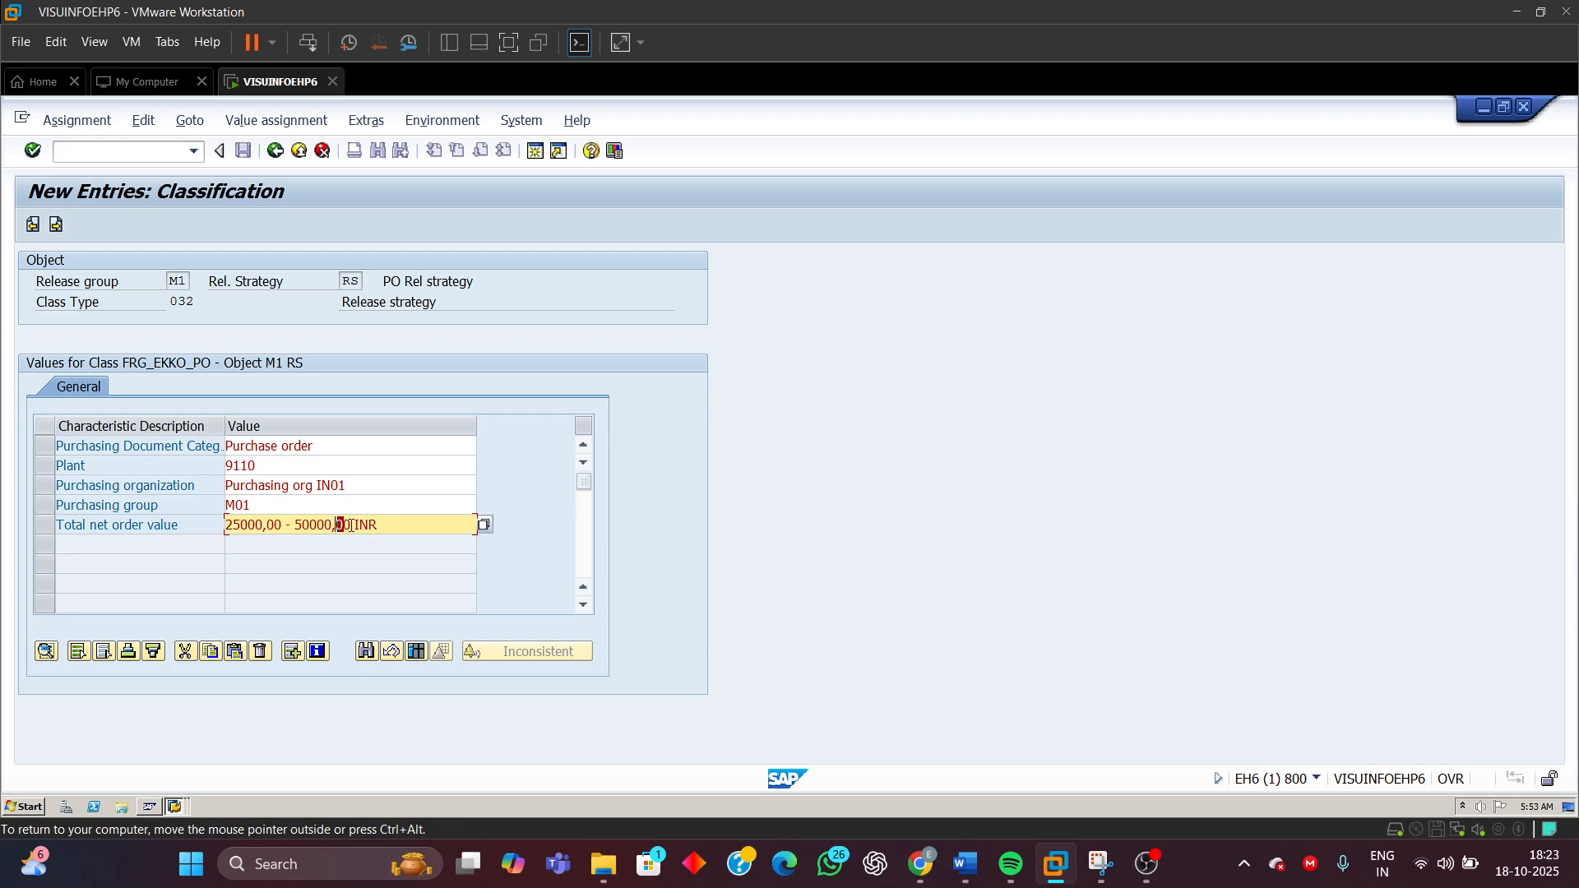
{"action": "mouse_move", "coordinate": [351, 525]}
{"action": "left_mouse_down"}
{"action": "mouse_move", "coordinate": [336, 525]}
{"action": "mouse_move", "coordinate": [352, 527]}
{"action": "left_mouse_up"}
{"action": "left_click", "coordinate": [175, 807]}
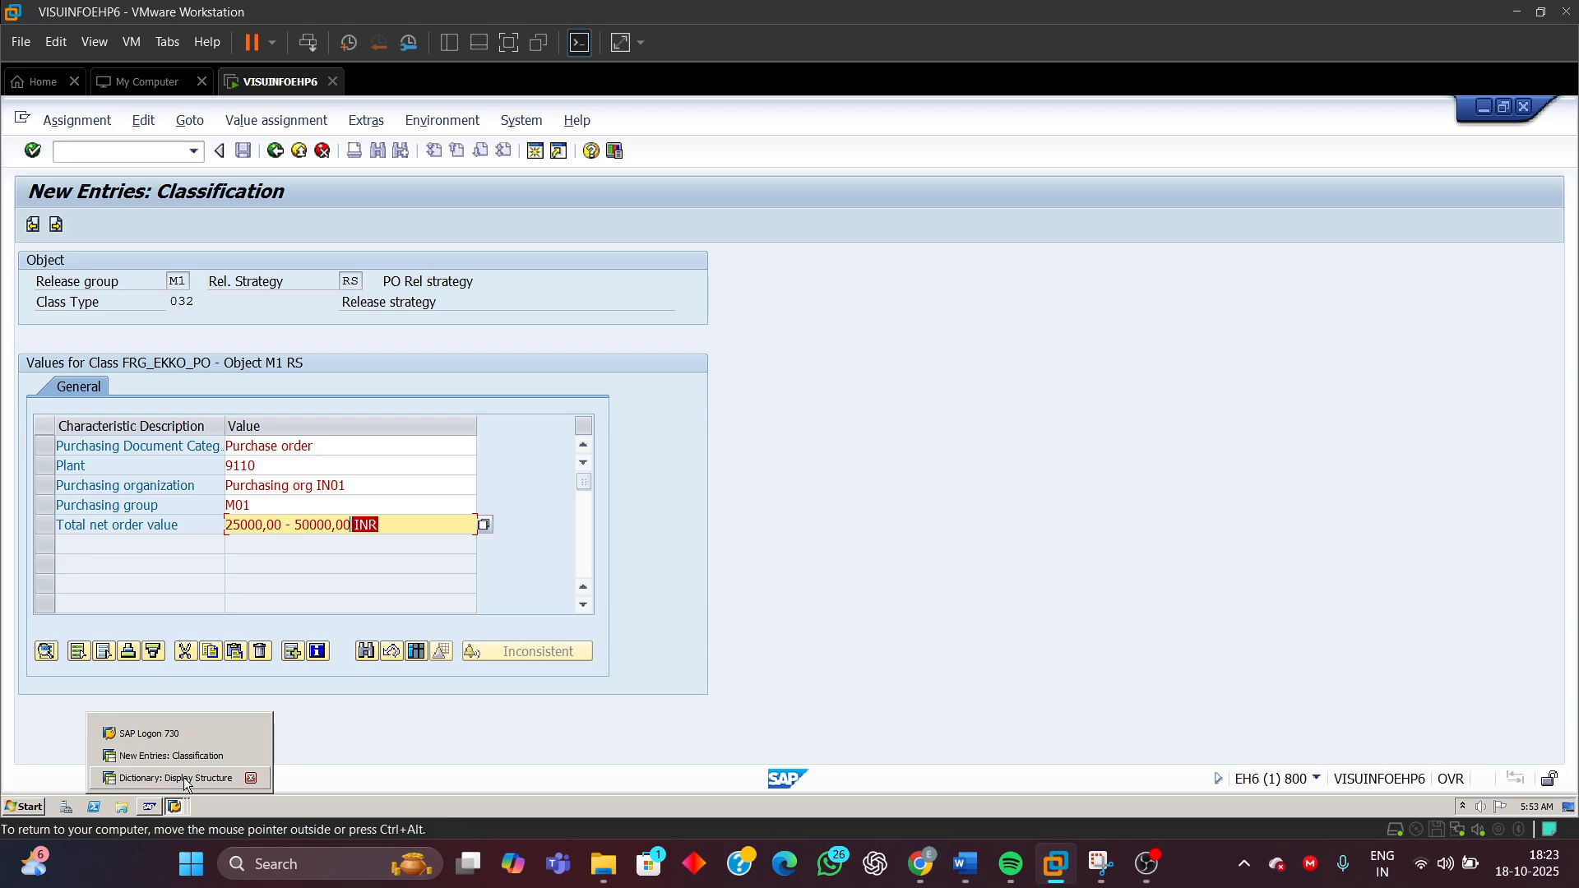
{"action": "left_click", "coordinate": [173, 778]}
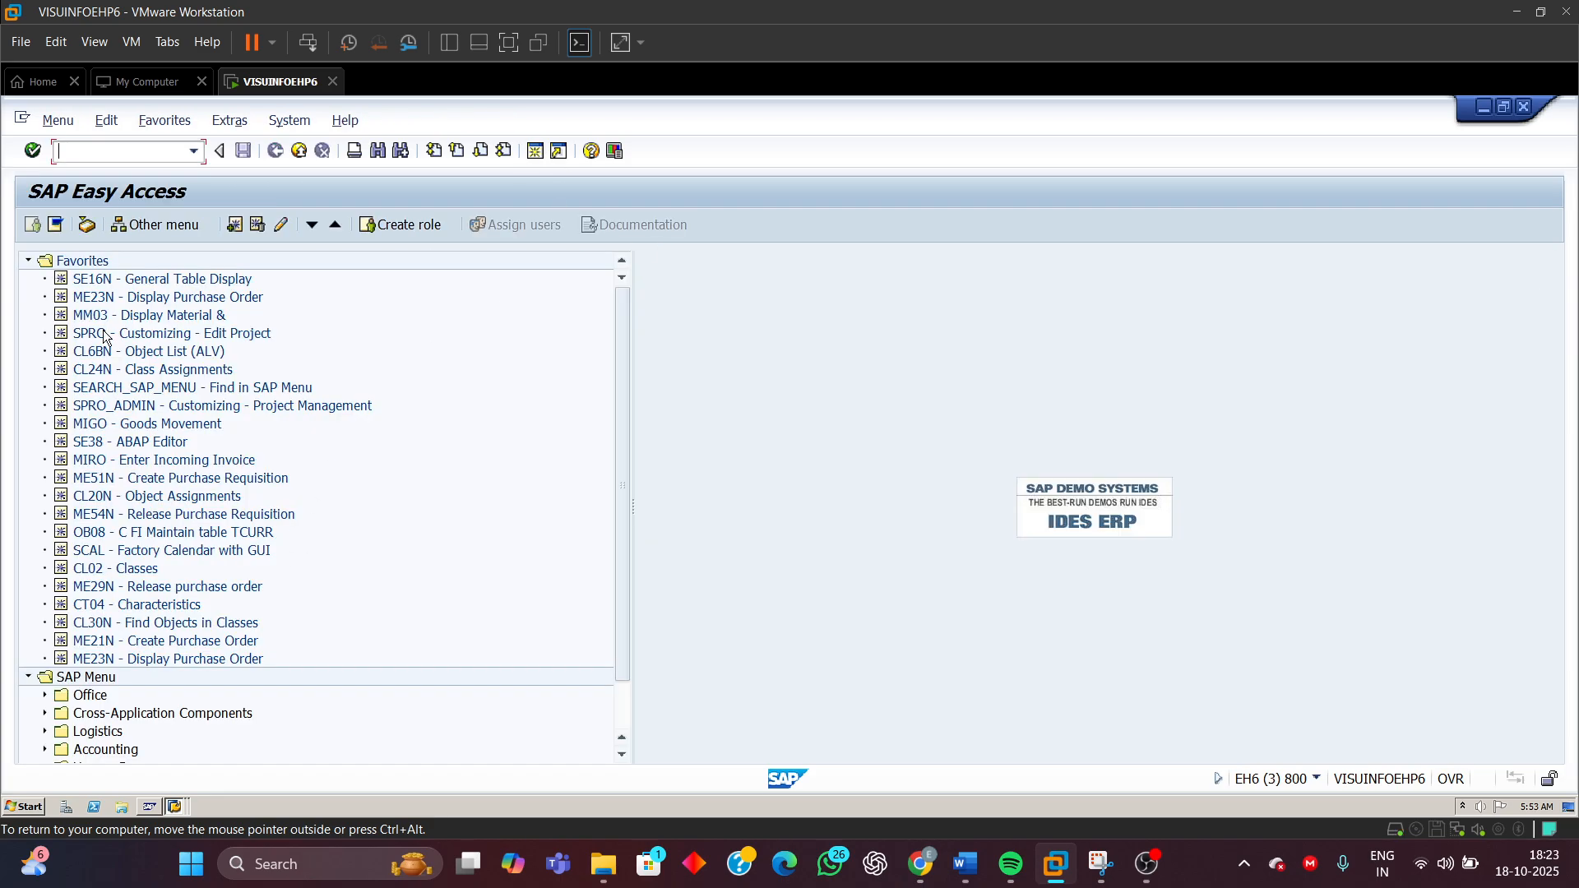
Open Edit Characteristic under the purchase order release procedure in customizing and display characteristic FRG_EKKO_GNETW_INR
{"action": "double_click", "coordinate": [106, 333]}
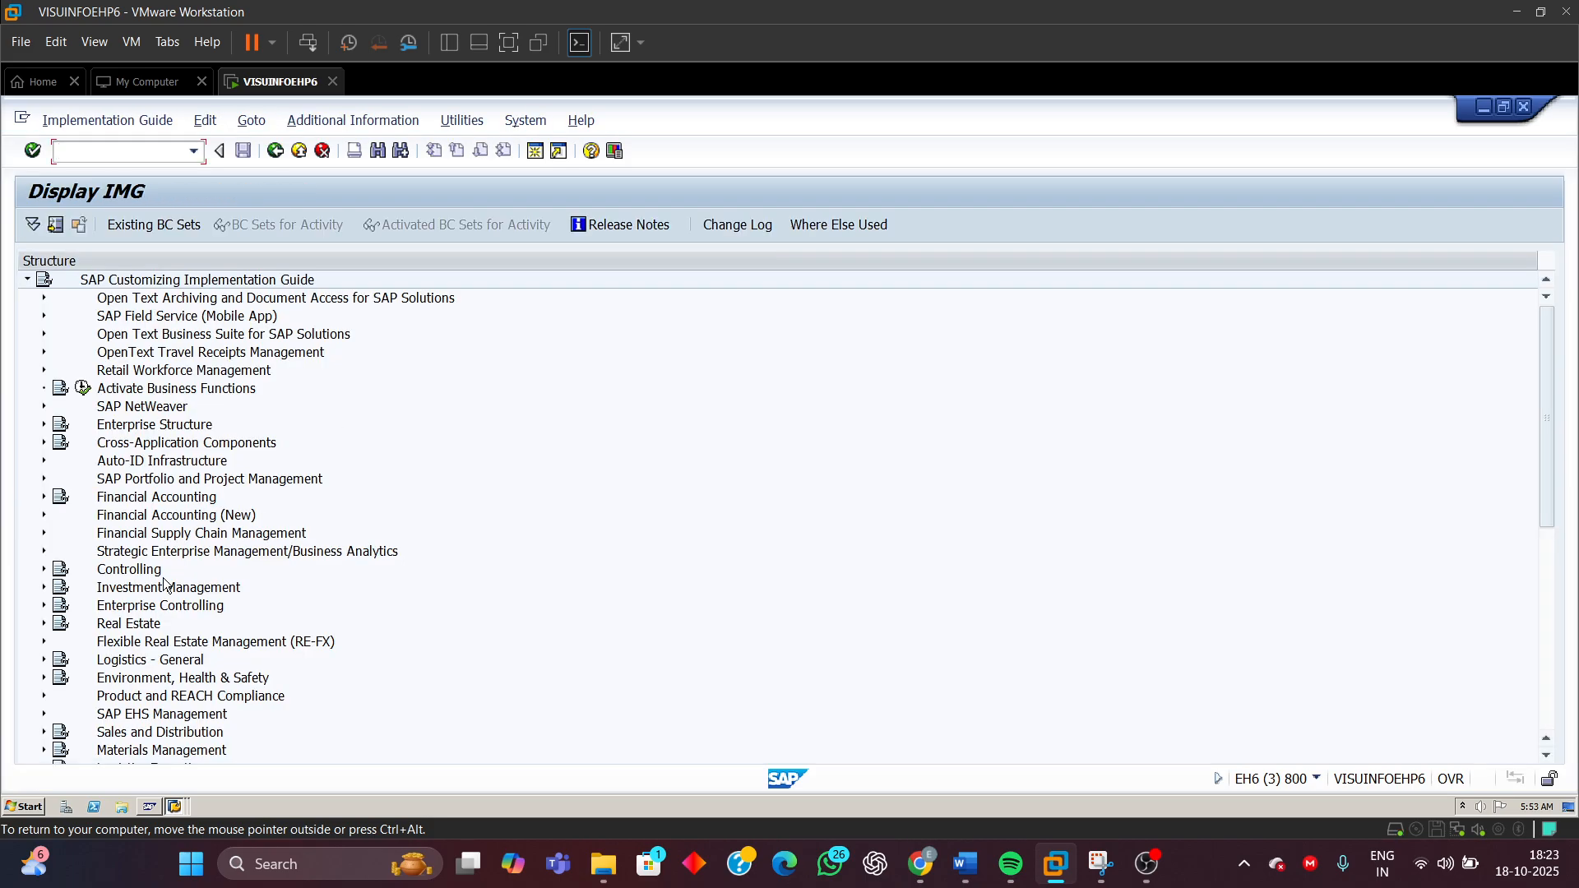
{"action": "left_click", "coordinate": [44, 752]}
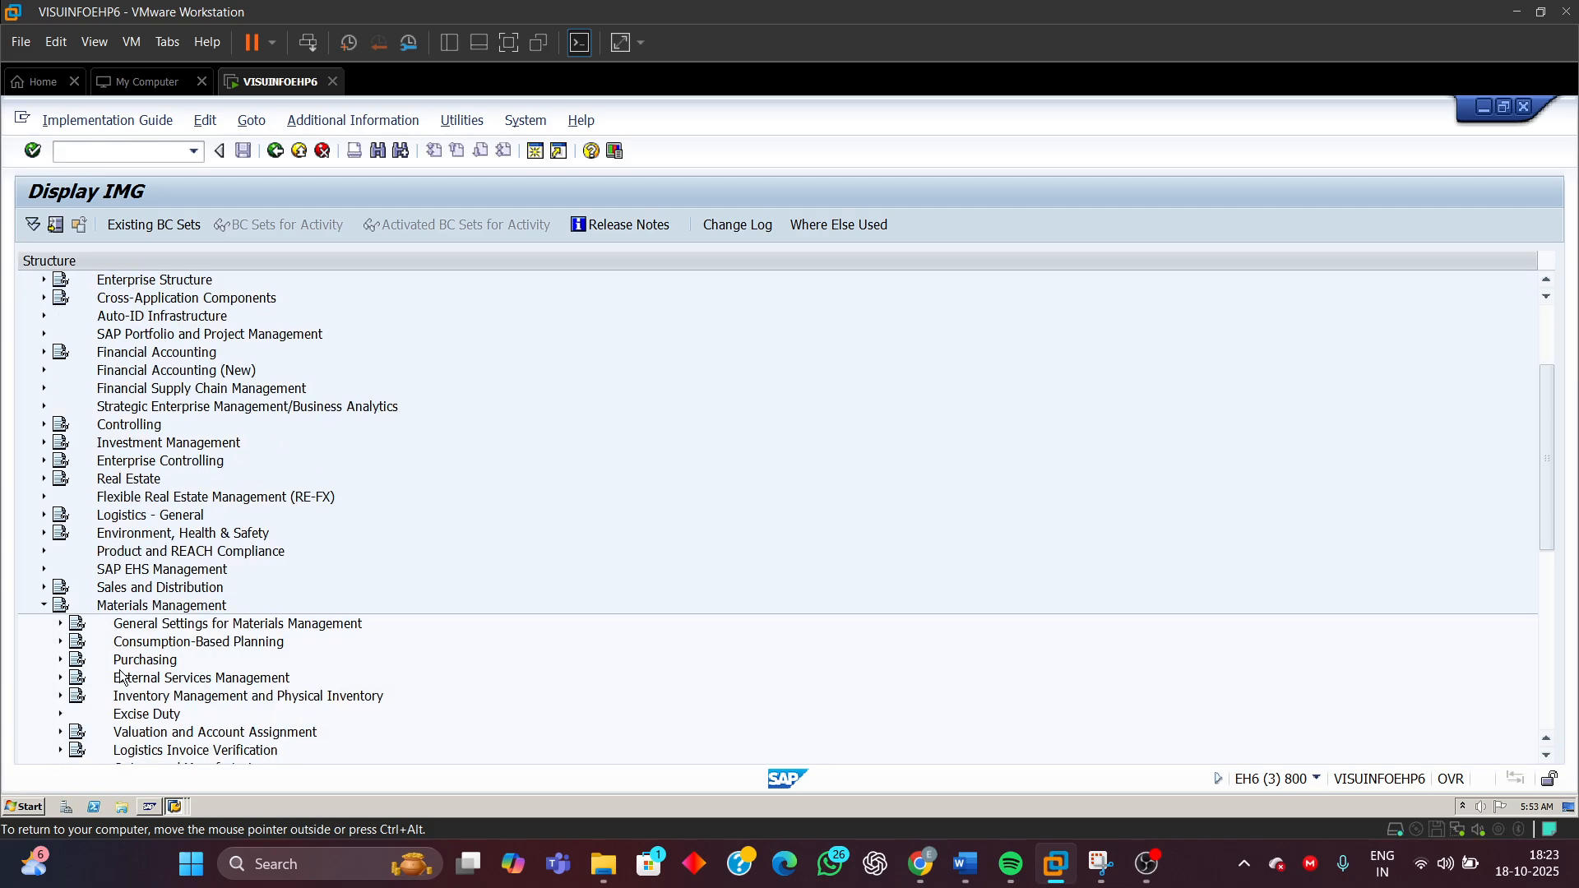
{"action": "left_click", "coordinate": [60, 662]}
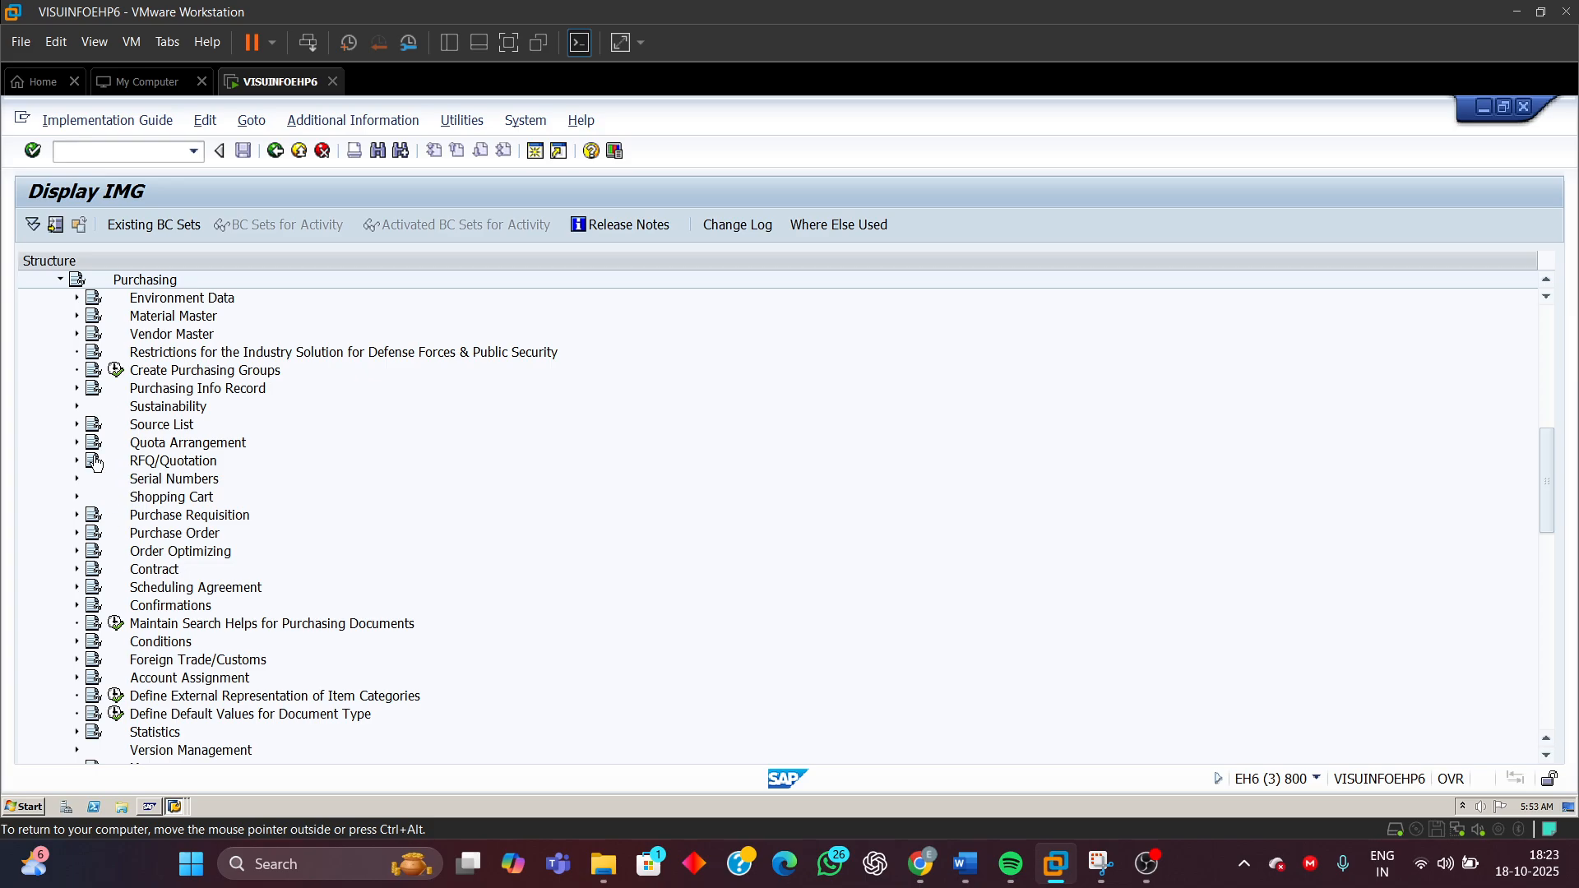
{"action": "left_click", "coordinate": [76, 533]}
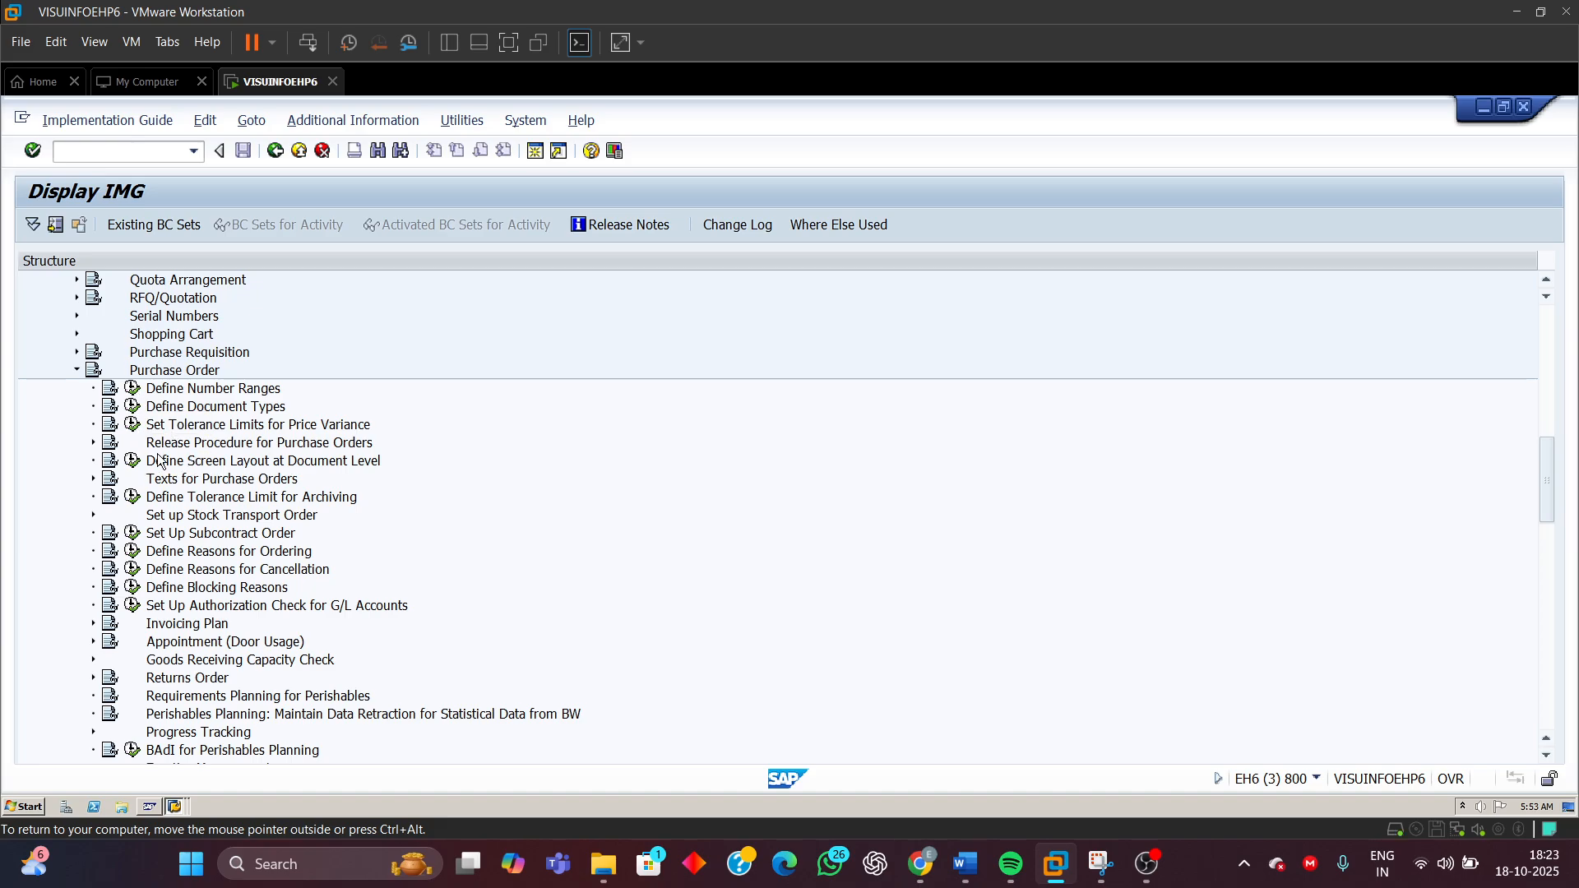
{"action": "left_click", "coordinate": [93, 444]}
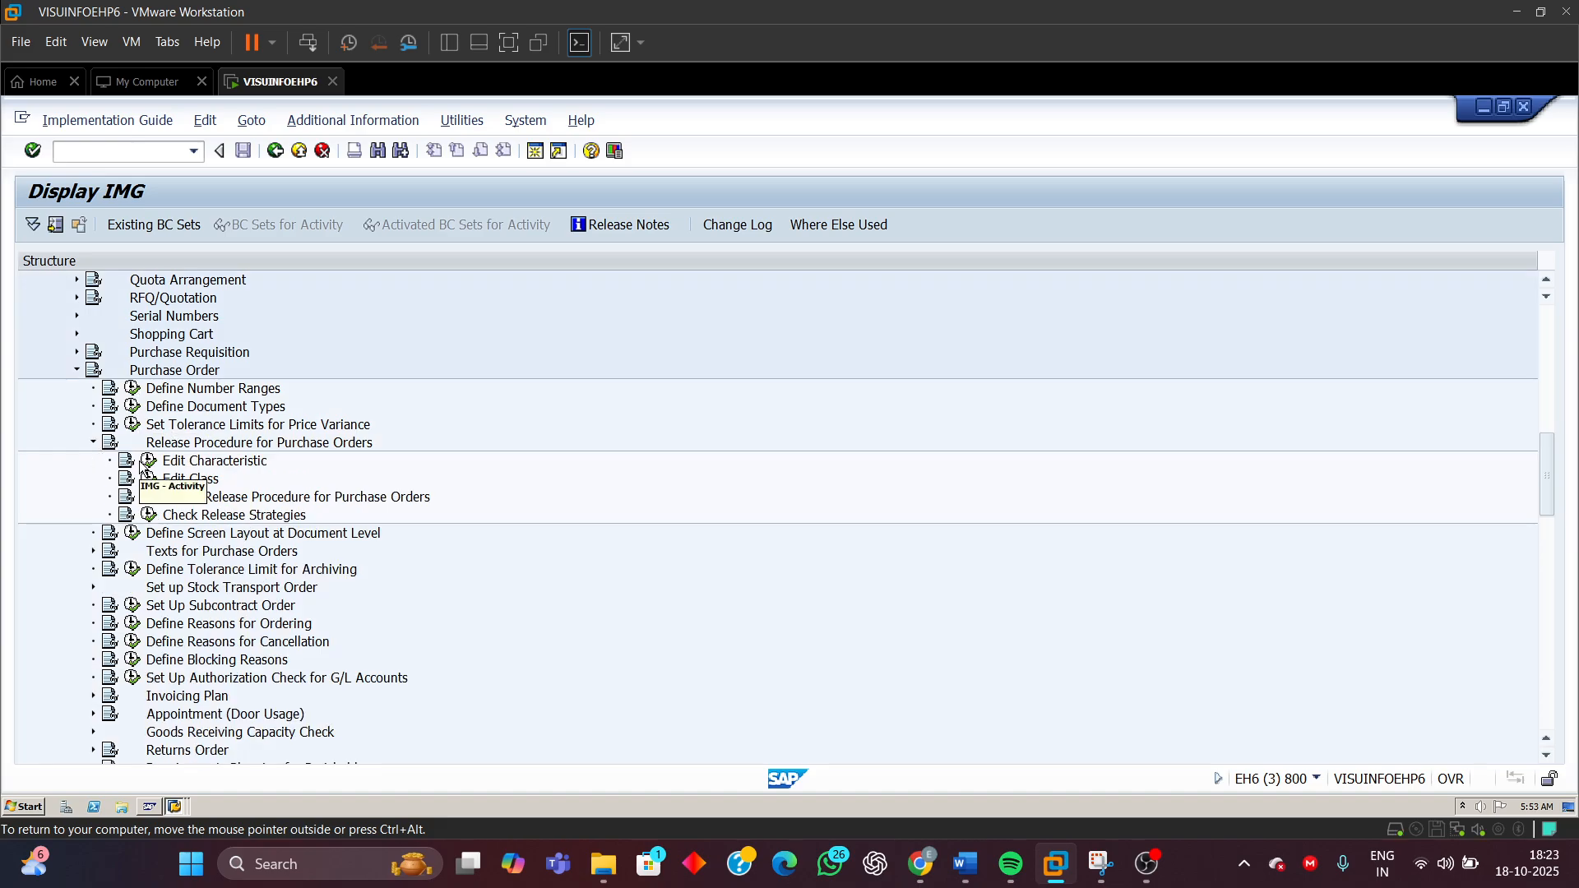
{"action": "left_click", "coordinate": [149, 462]}
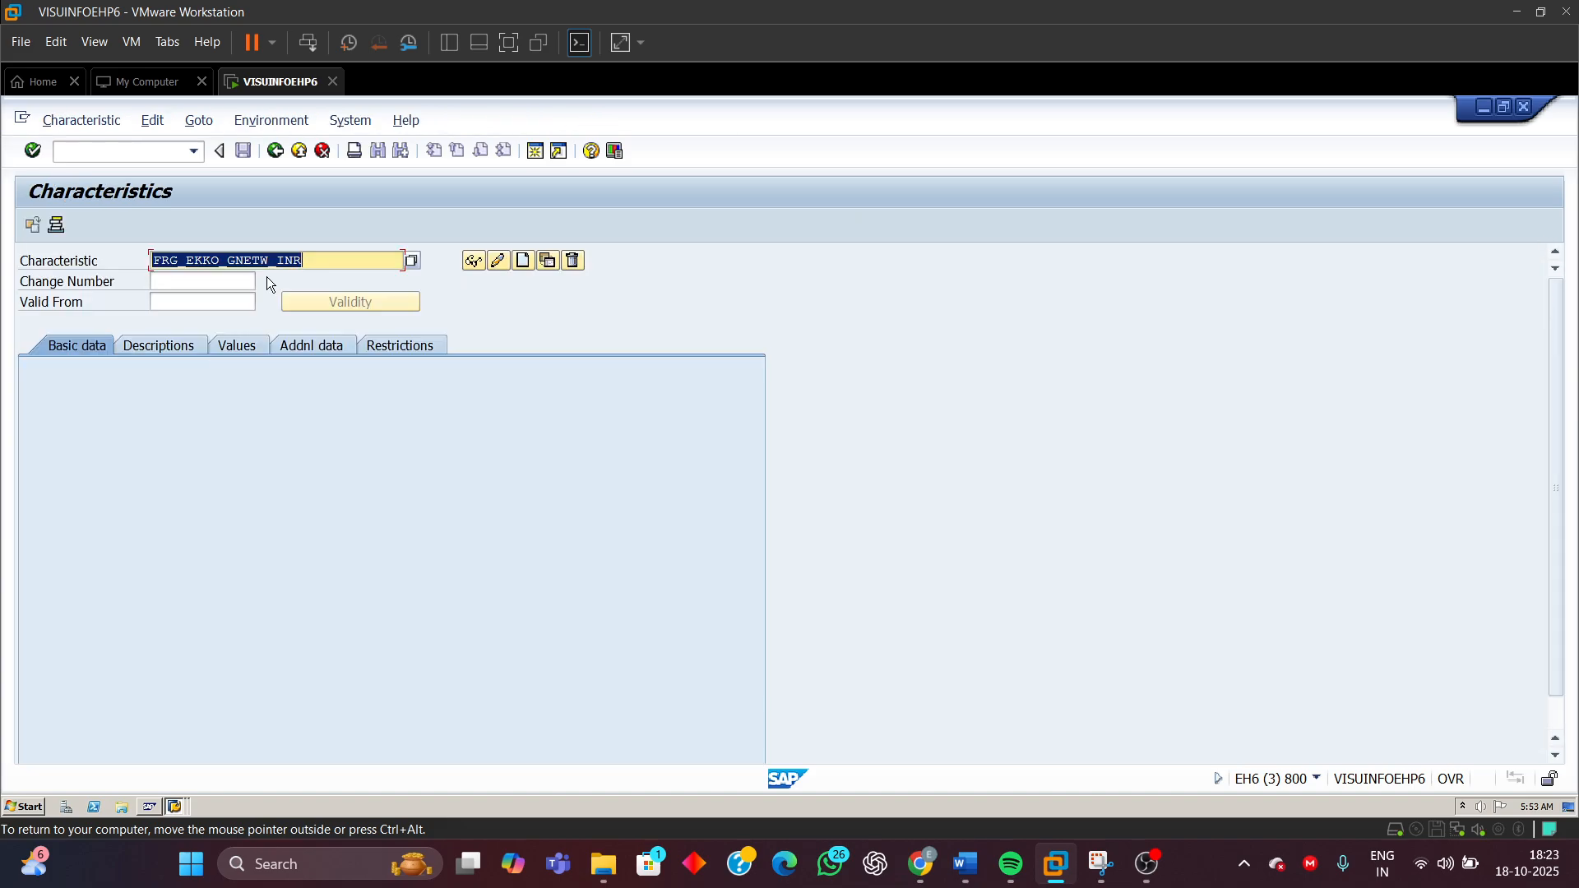
{"action": "left_click", "coordinate": [311, 259]}
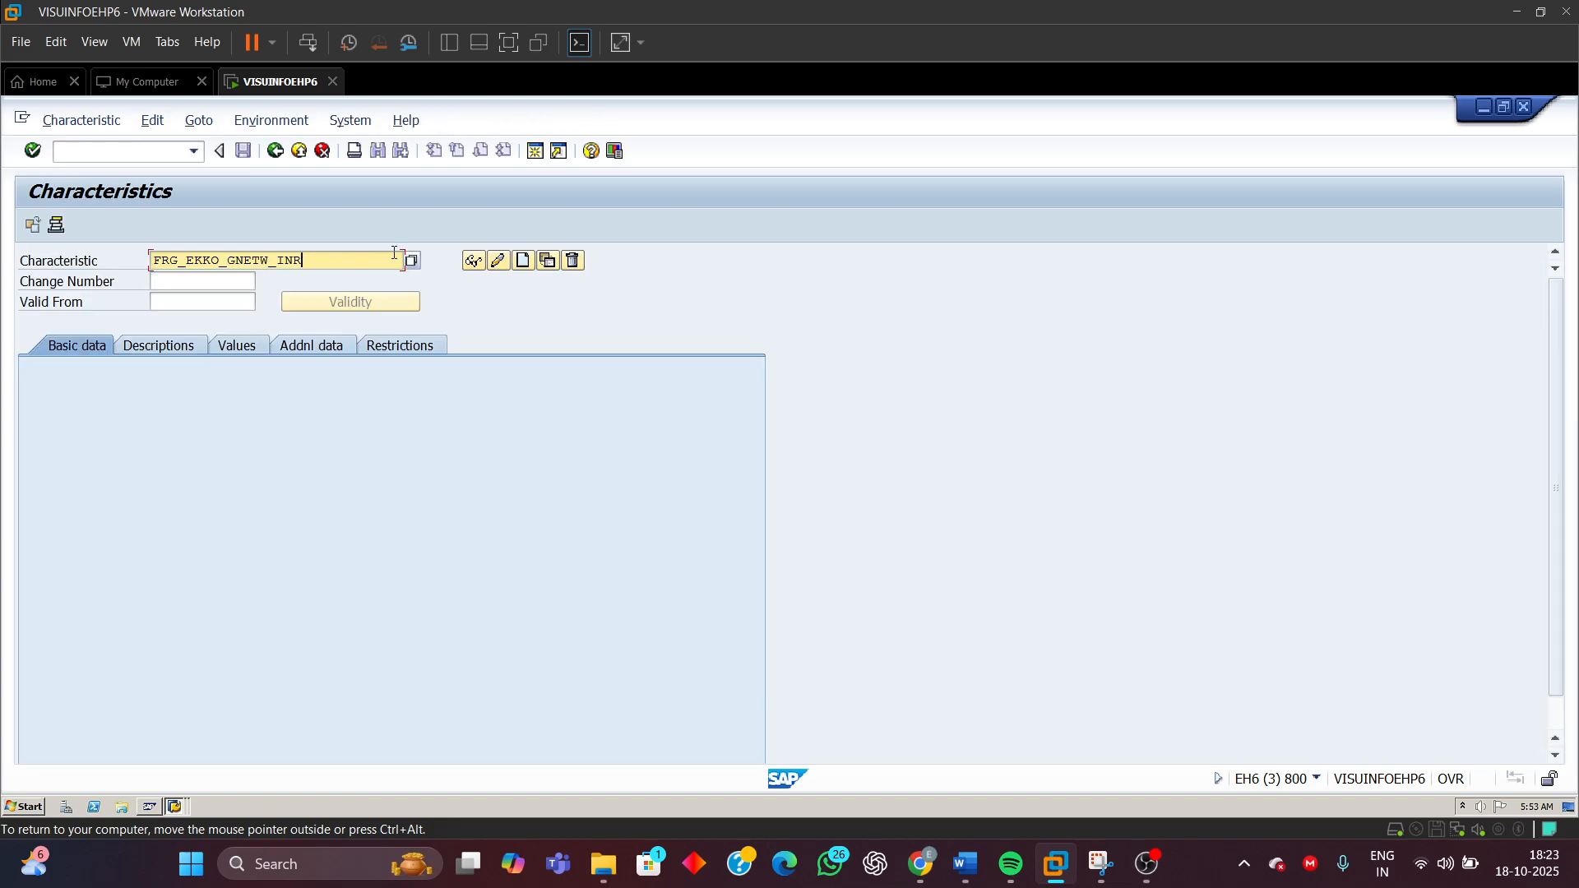
{"action": "left_click", "coordinate": [473, 261]}
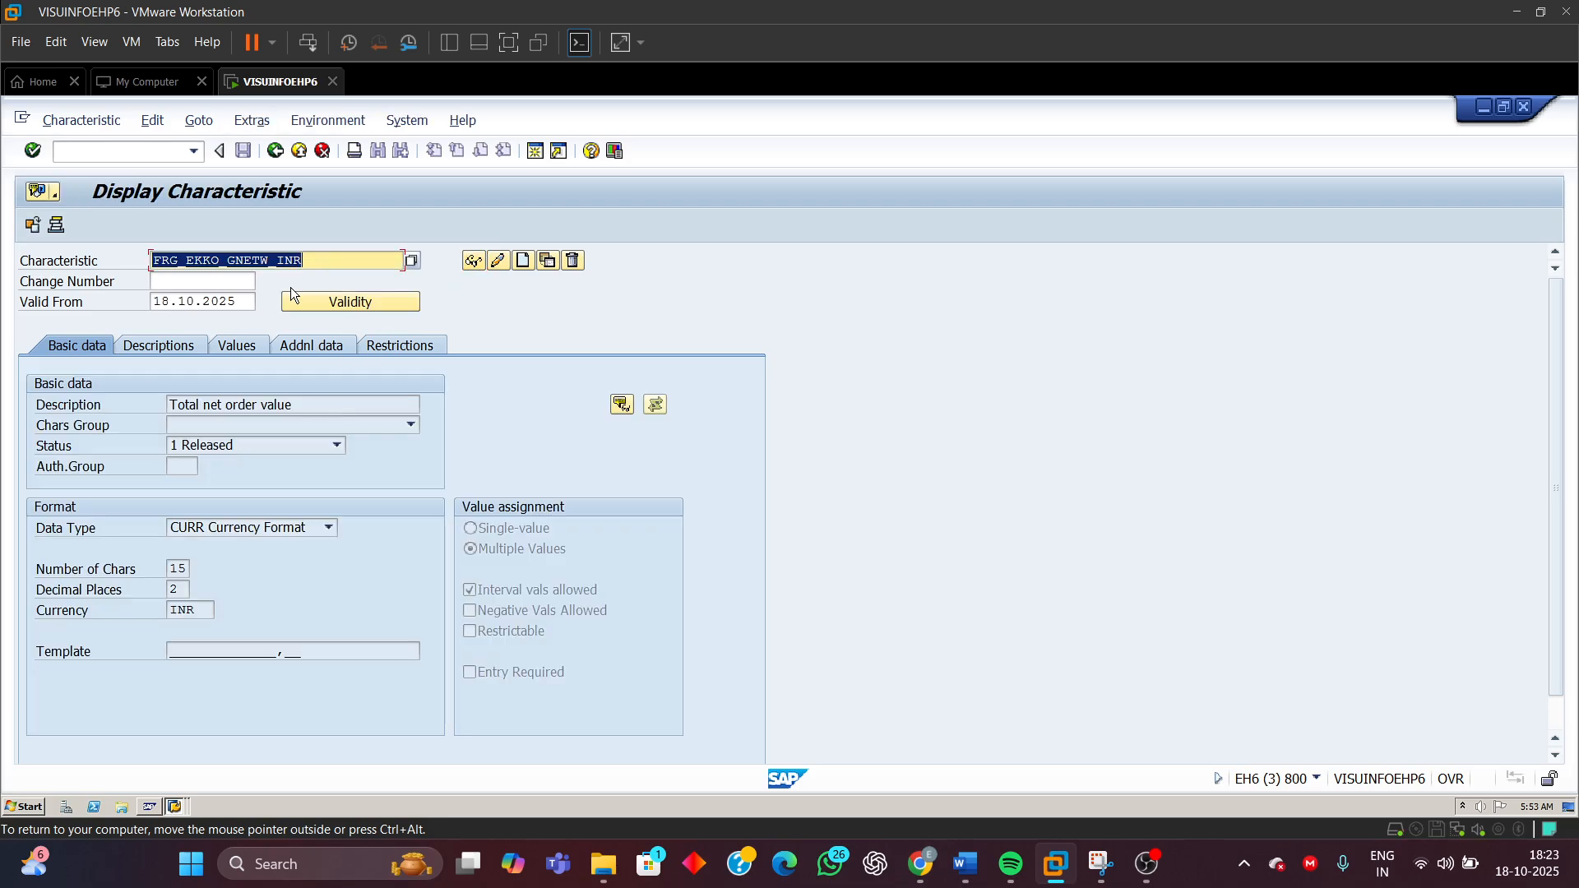
{"action": "double_click", "coordinate": [196, 609]}
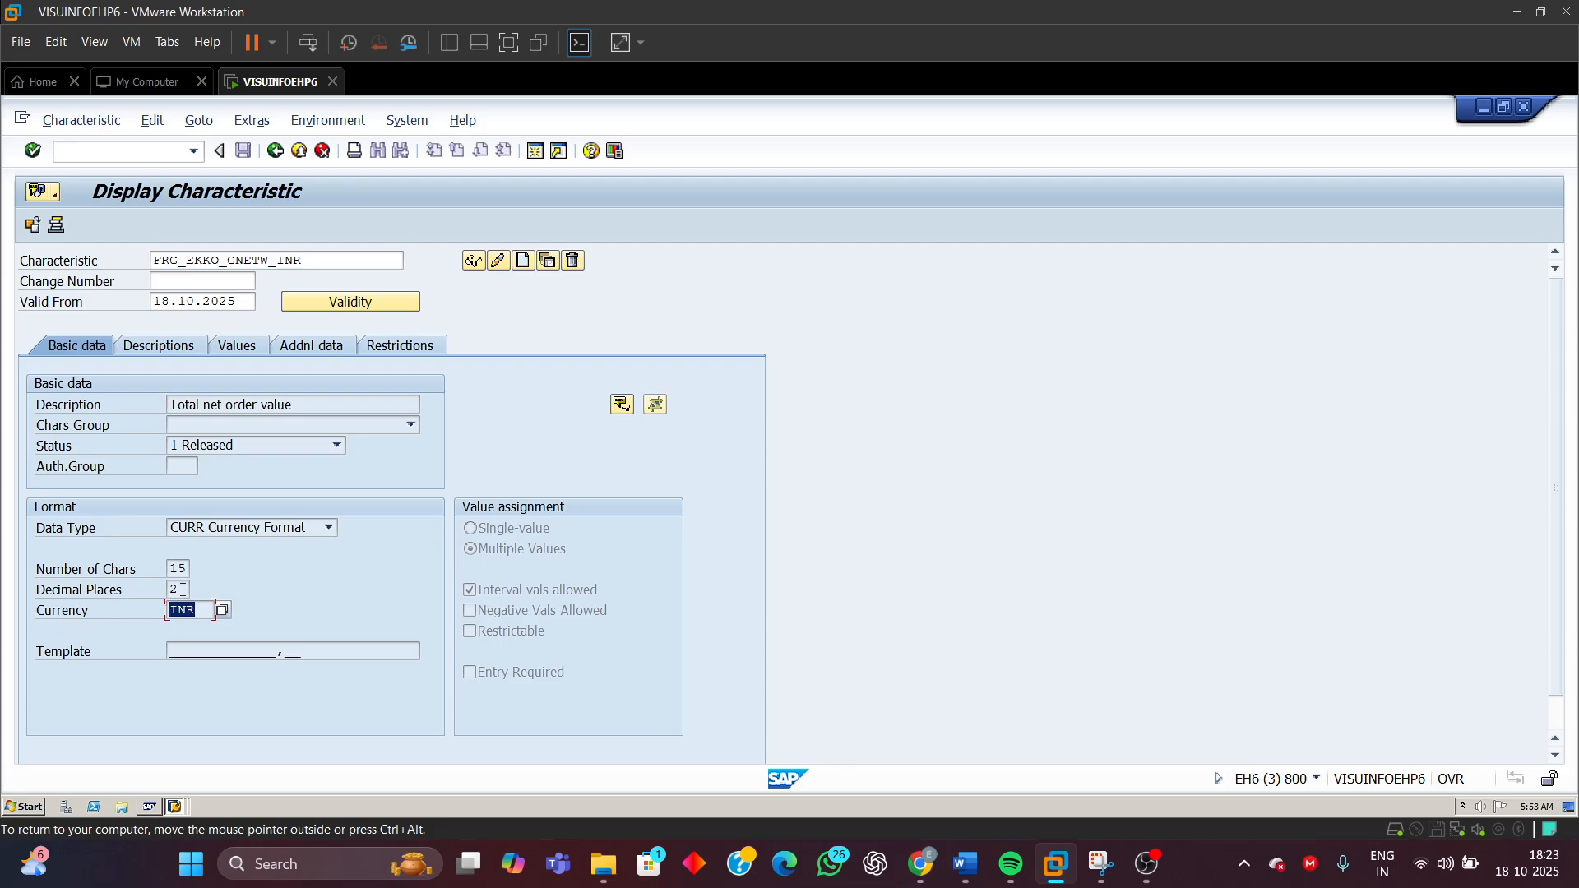
Switch back to the session with the release strategy's classification entries
{"action": "key", "text": "shift+Tab"}
{"action": "key", "text": "Tab"}
{"action": "left_click", "coordinate": [177, 808]}
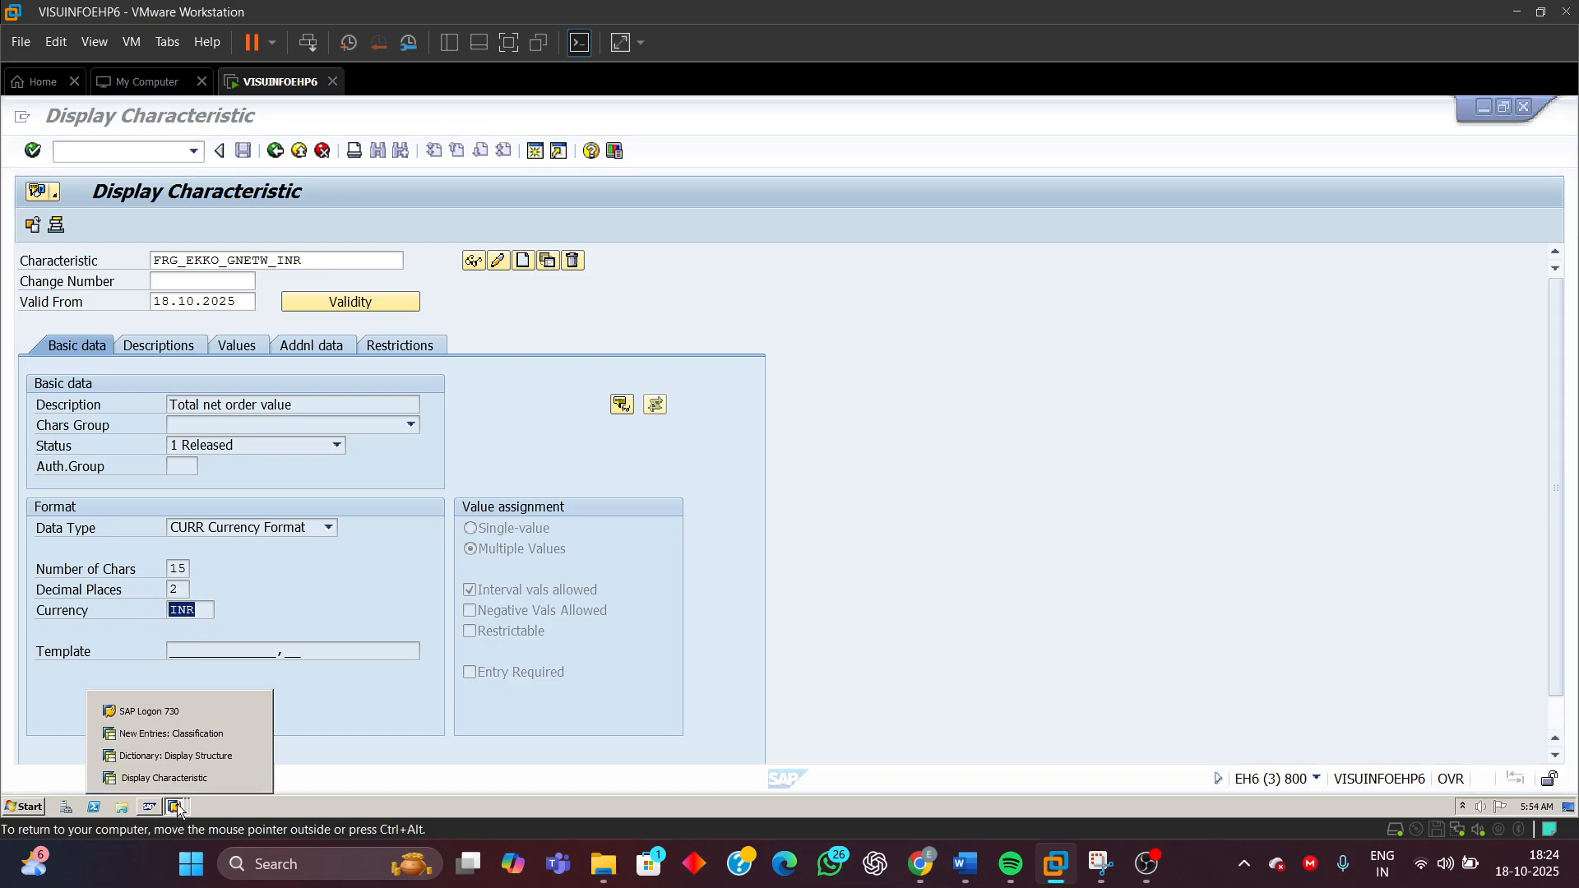
{"action": "left_click", "coordinate": [173, 734]}
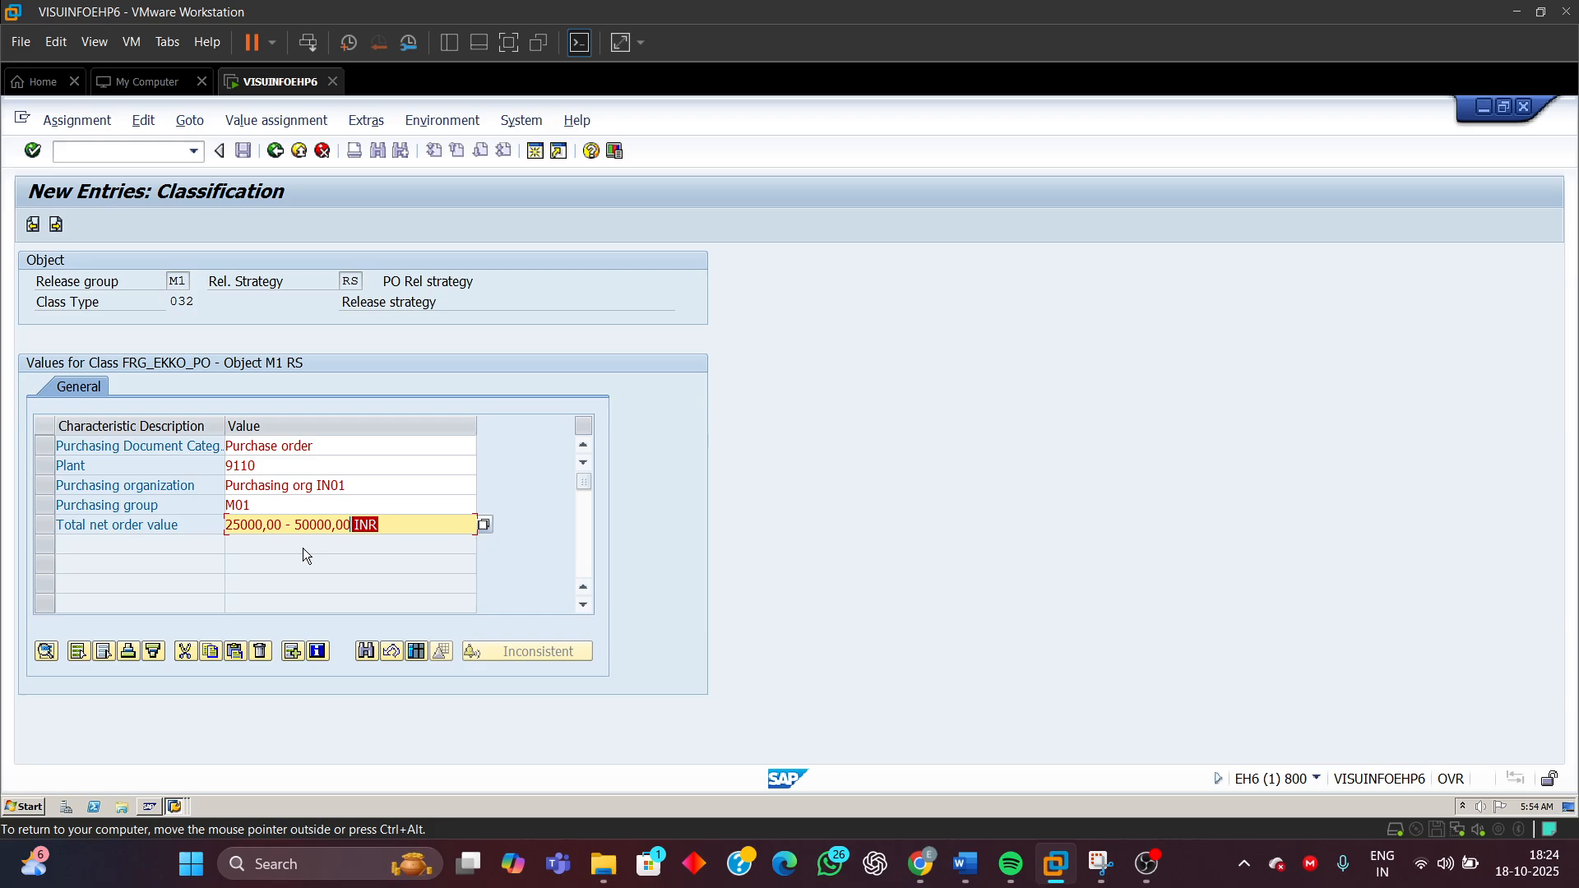
Compare the total net order value entry with the characteristic's decimal places and currency in the other session
{"action": "left_click", "coordinate": [393, 527]}
{"action": "left_click_drag", "start_coordinate": [386, 523], "coordinate": [349, 524]}
{"action": "left_click", "coordinate": [349, 531]}
{"action": "left_click_drag", "start_coordinate": [351, 524], "coordinate": [335, 524]}
{"action": "left_click", "coordinate": [176, 807]}
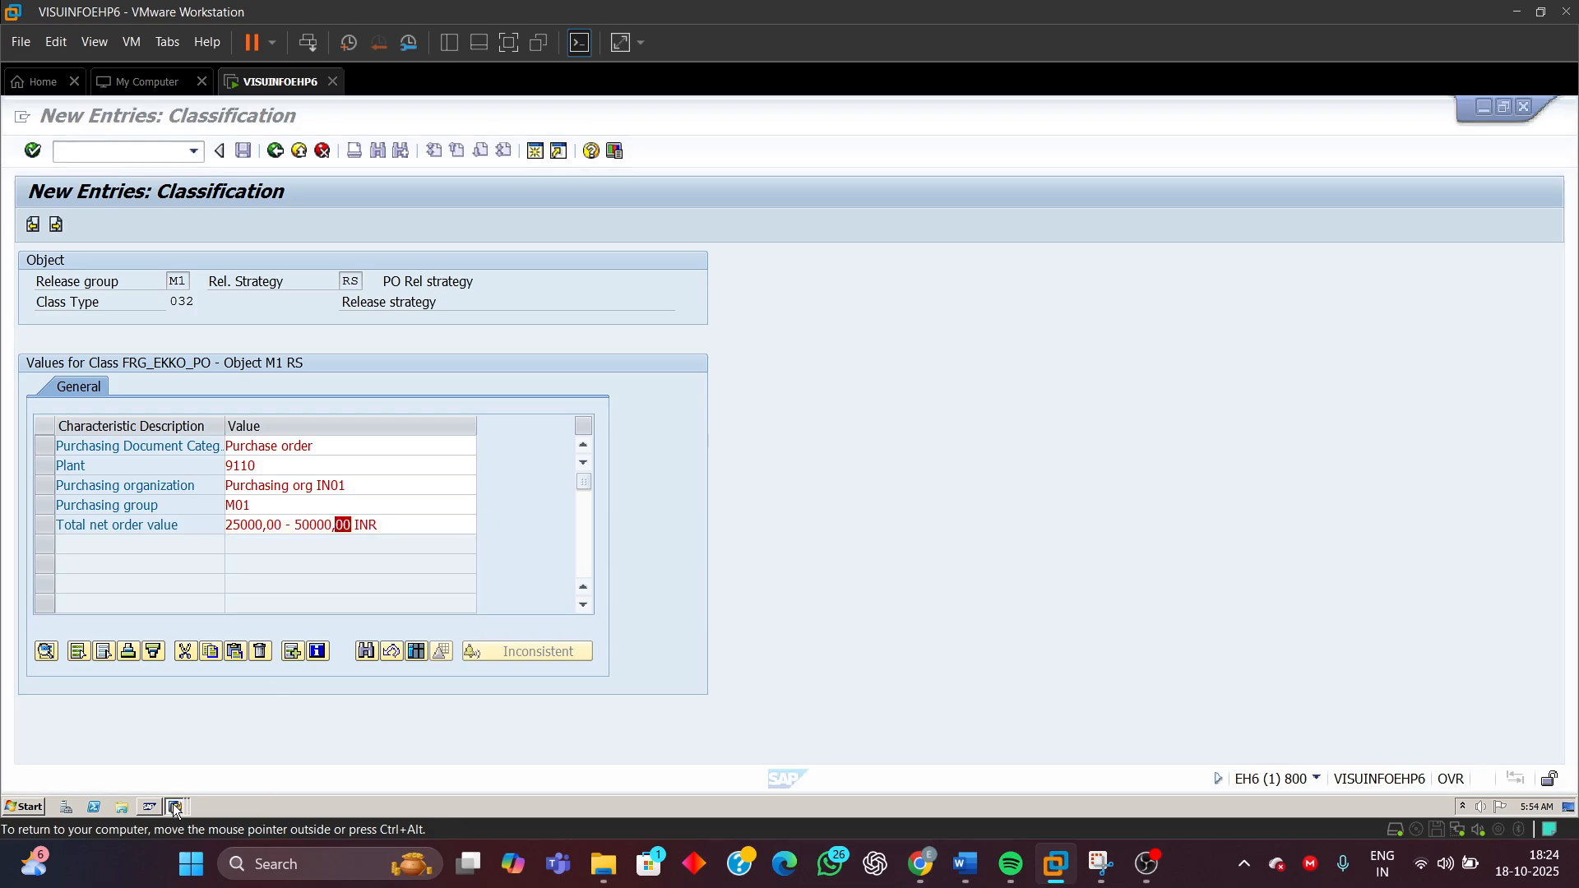
{"action": "left_click", "coordinate": [165, 771]}
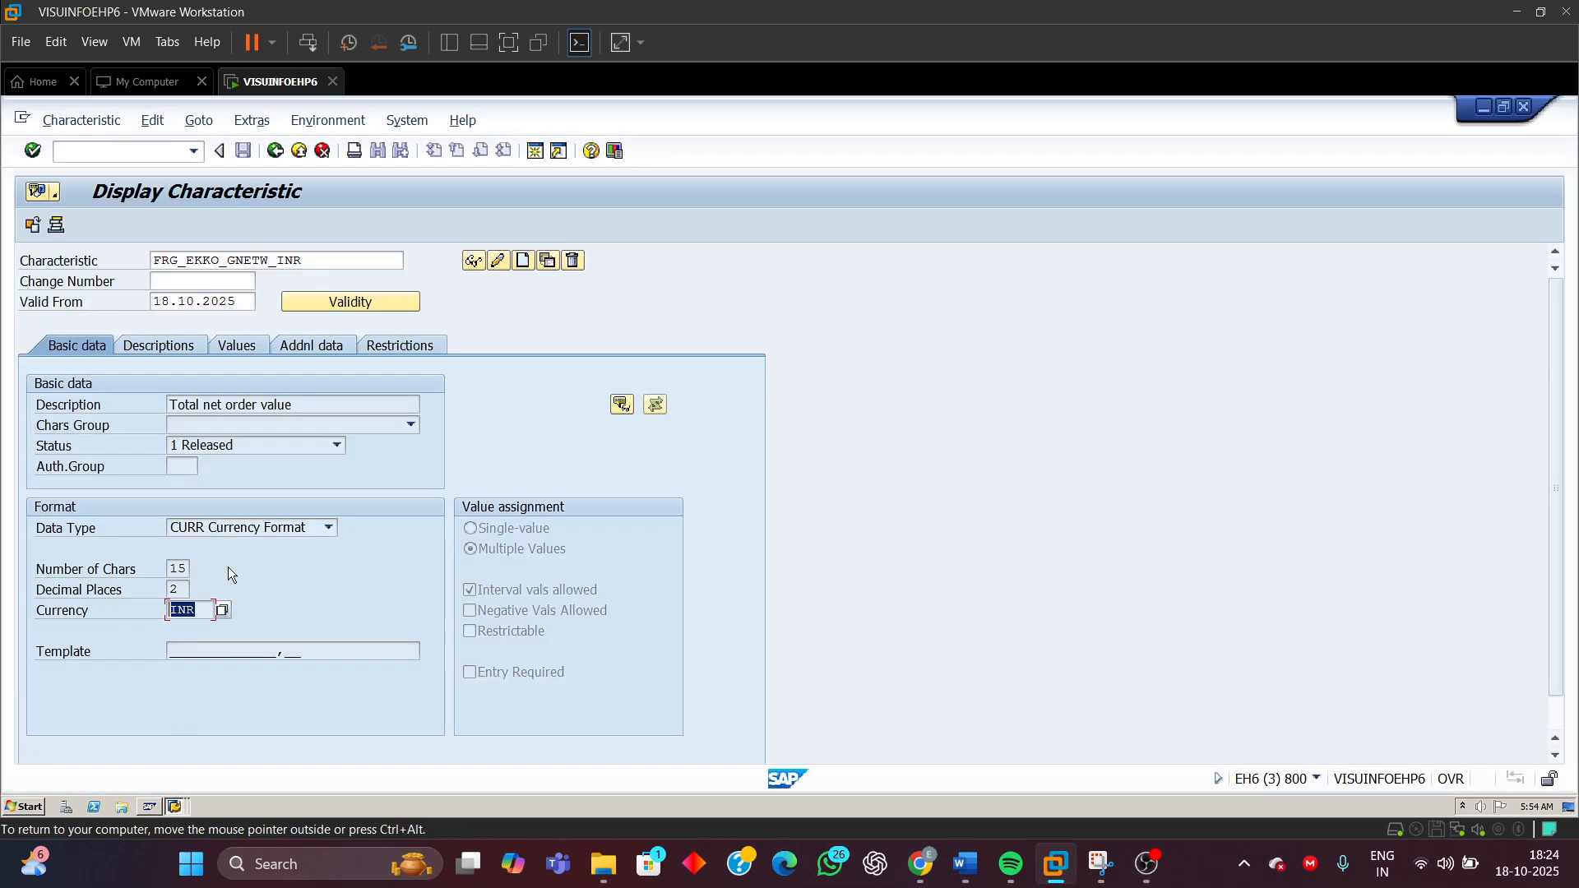
{"action": "left_click", "coordinate": [165, 591]}
{"action": "left_click", "coordinate": [183, 609]}
{"action": "left_click", "coordinate": [176, 807]}
{"action": "left_click", "coordinate": [175, 734]}
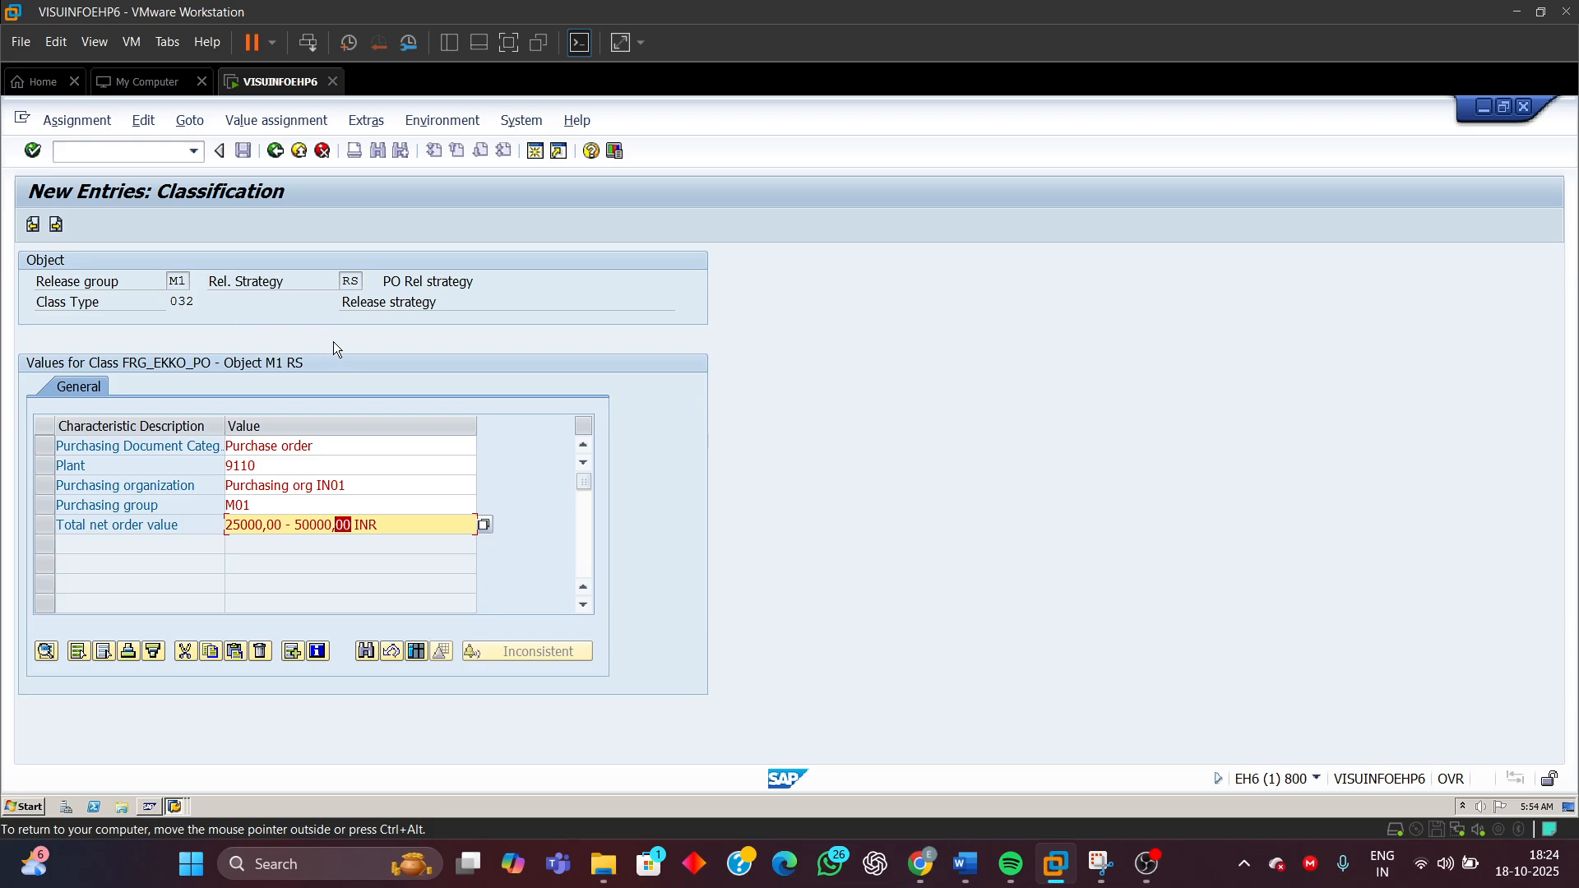
Return to release strategy RS details and save it under the proposed customizing request
{"action": "left_click", "coordinate": [280, 152]}
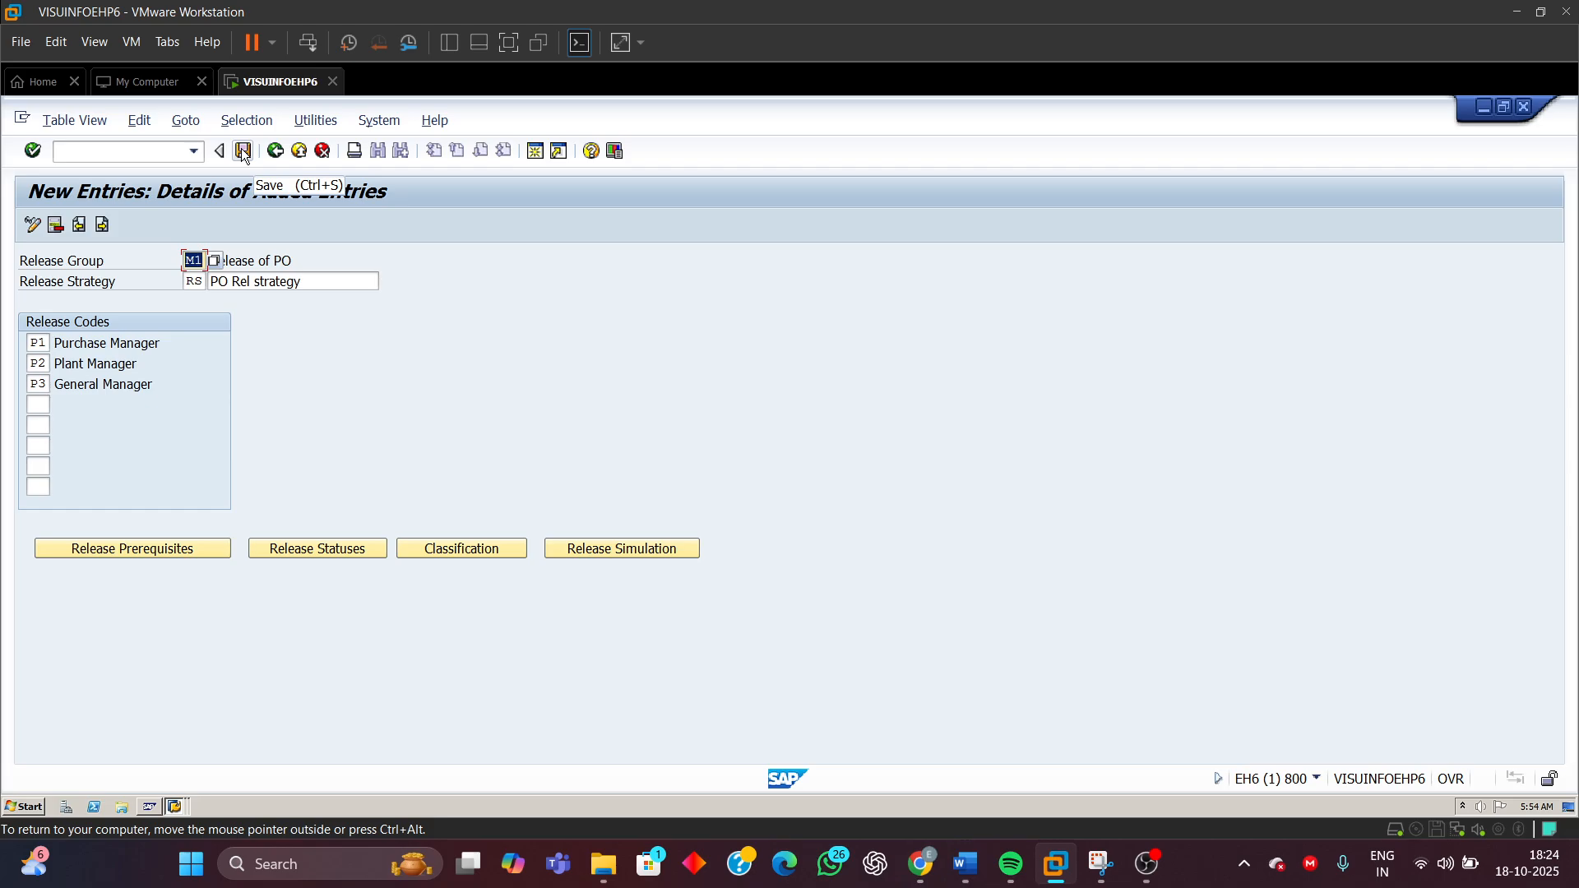
{"action": "left_click", "coordinate": [244, 151]}
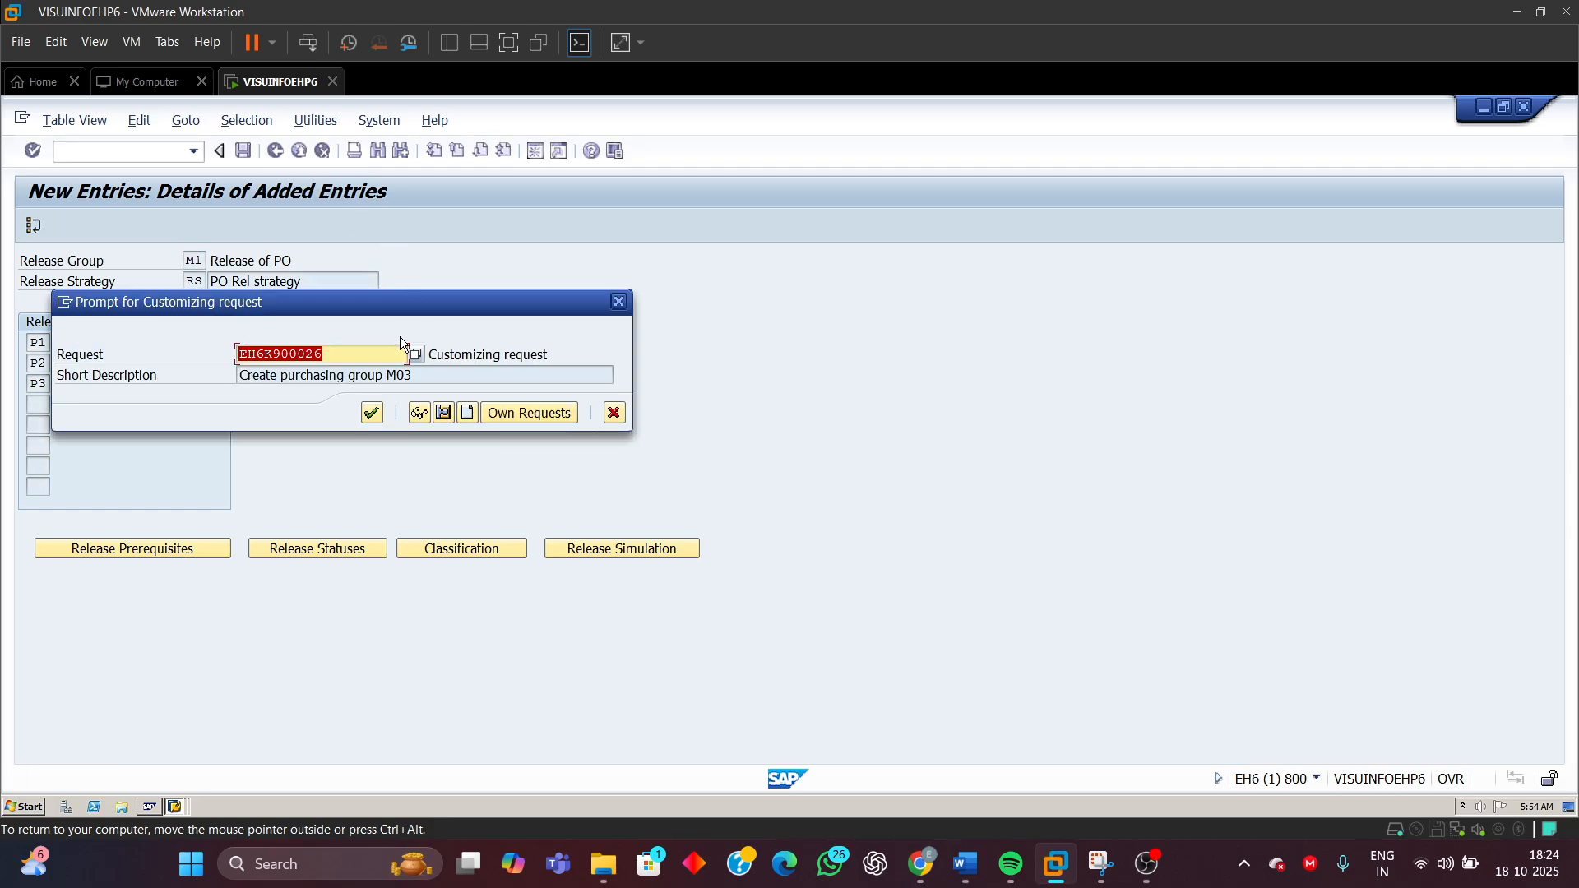
{"action": "left_click_drag", "start_coordinate": [408, 302], "coordinate": [708, 293]}
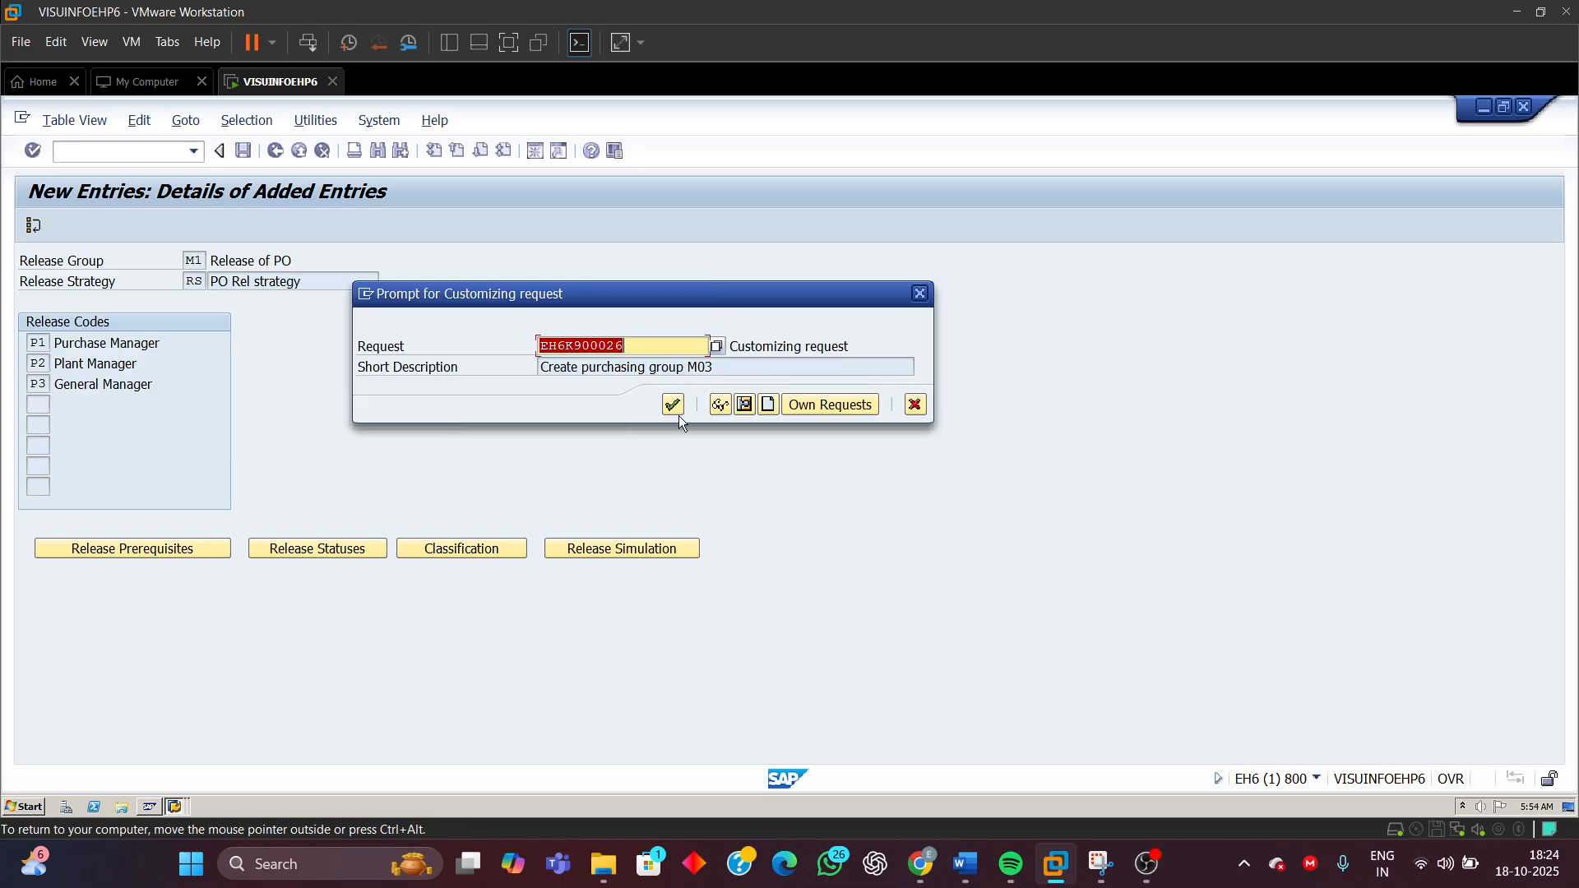
{"action": "left_click", "coordinate": [673, 404]}
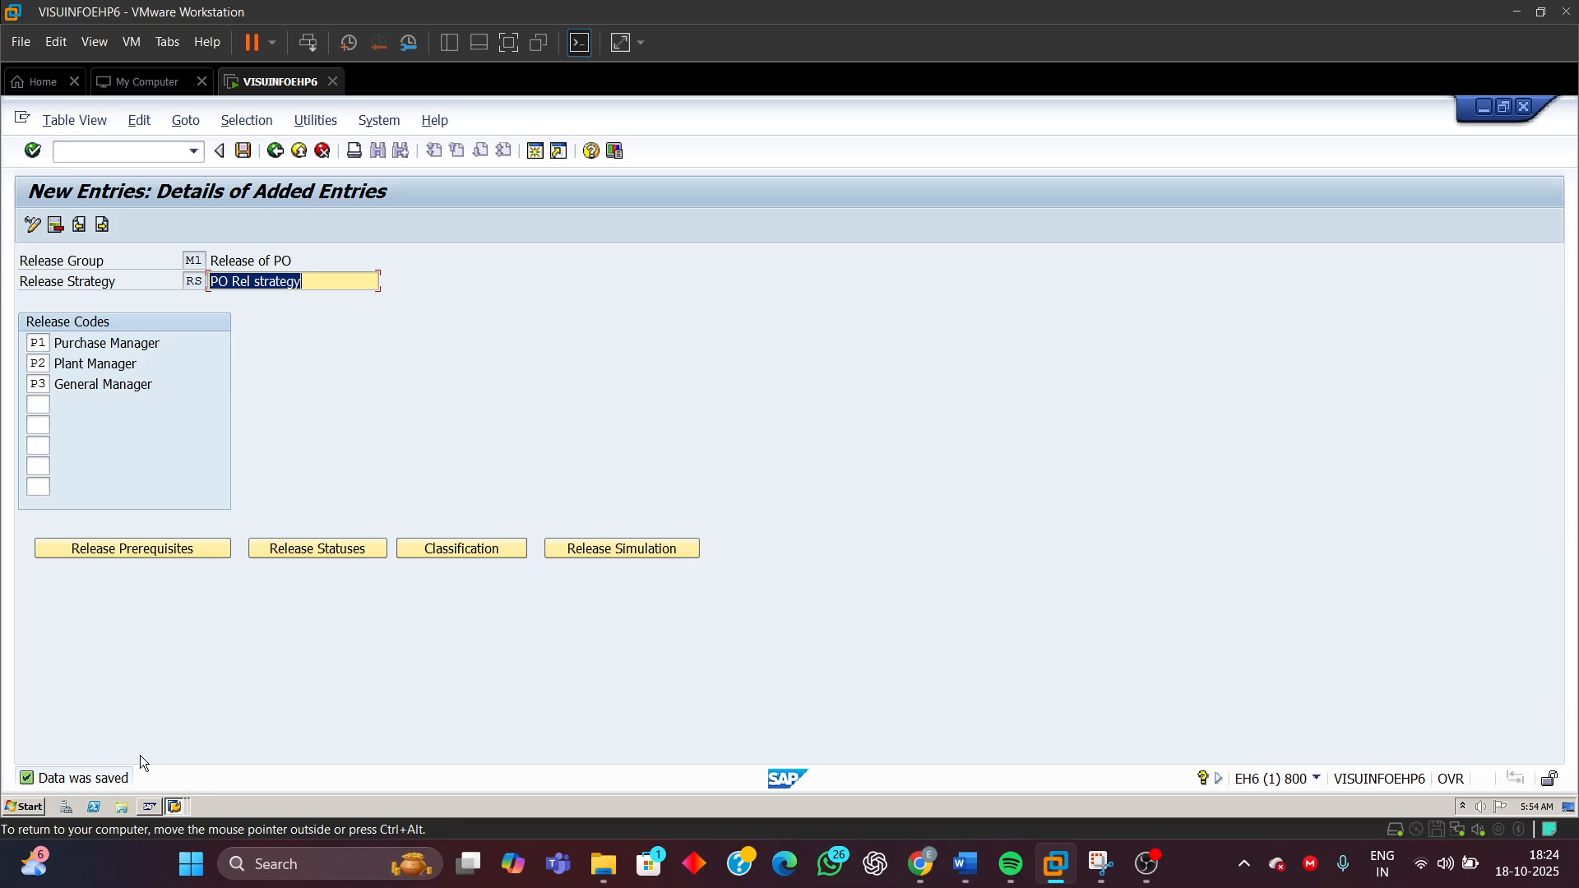
Open the release simulation for group M1 strategy RS and start simulating the release
{"action": "left_click", "coordinate": [605, 551]}
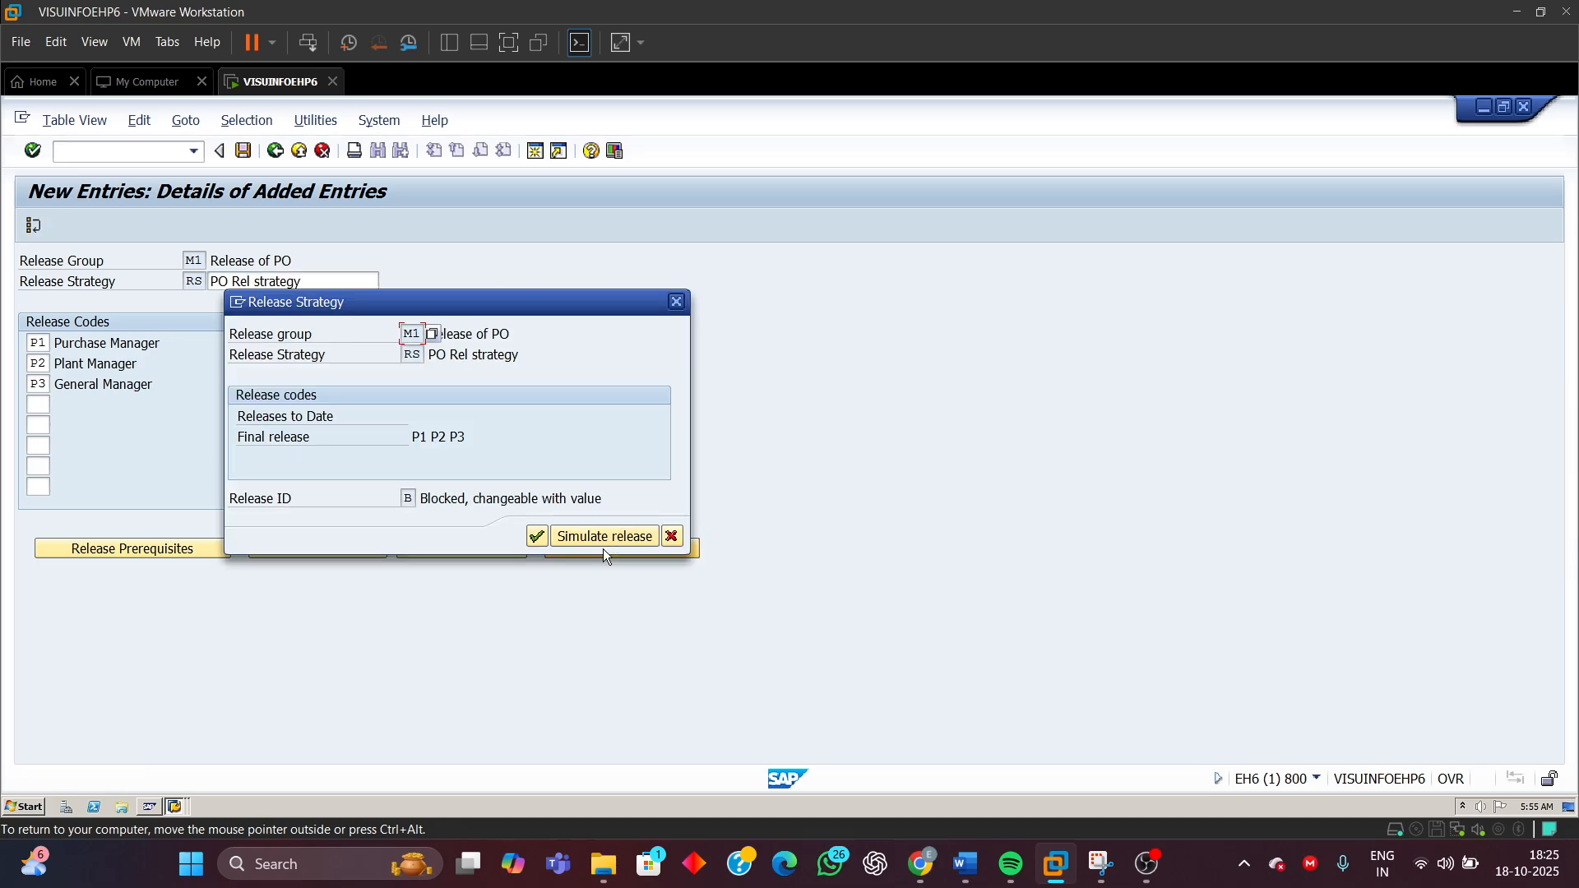
{"action": "left_click_drag", "start_coordinate": [515, 308], "coordinate": [941, 274]}
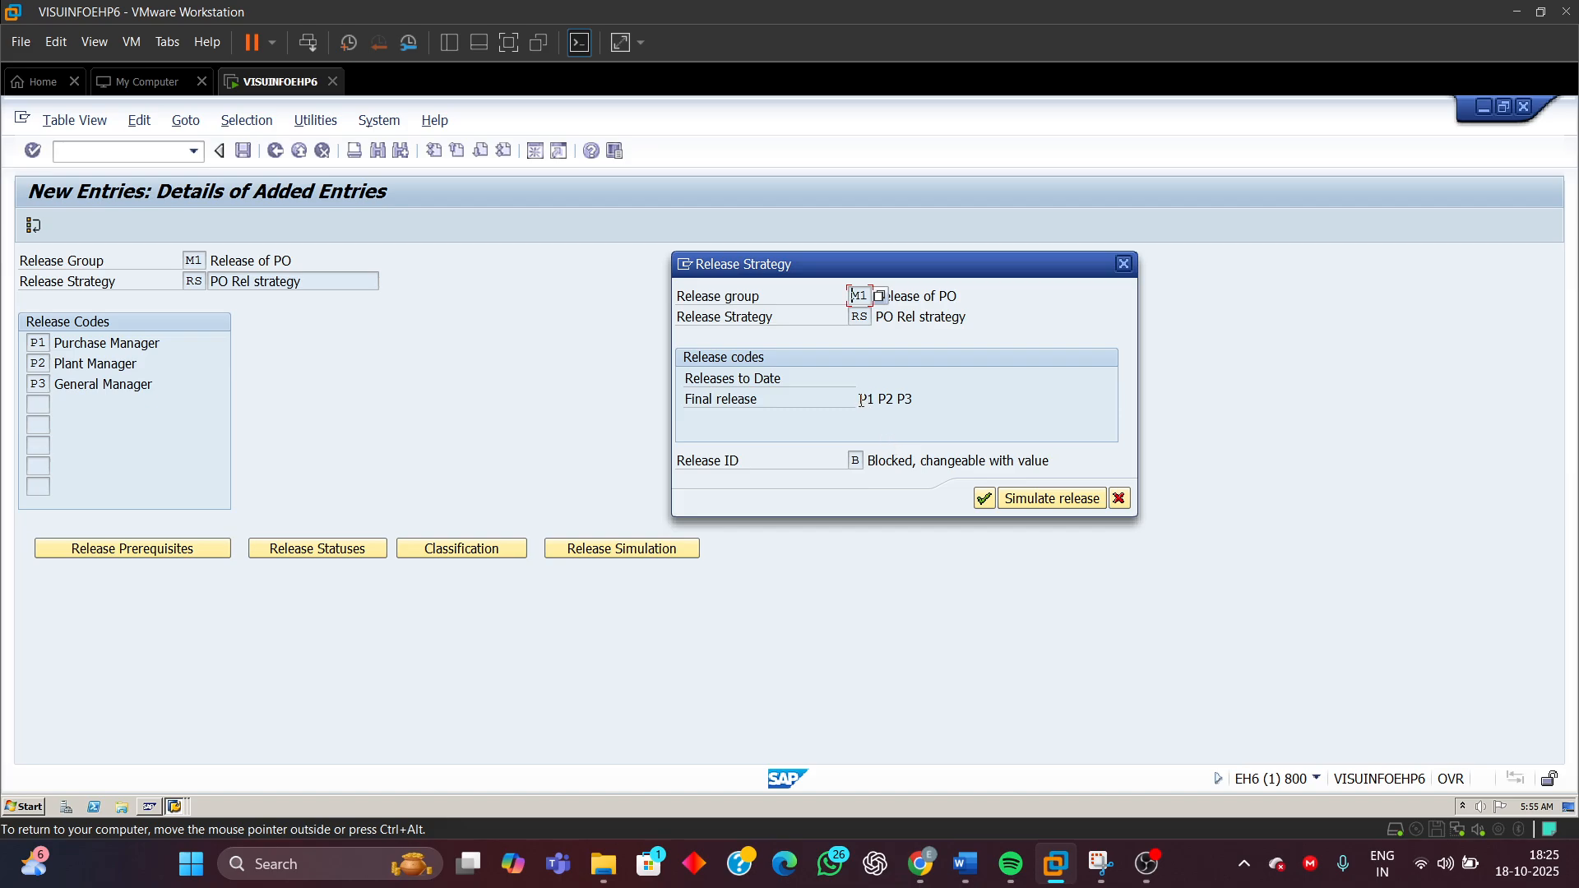
{"action": "left_click_drag", "start_coordinate": [860, 399], "coordinate": [995, 438]}
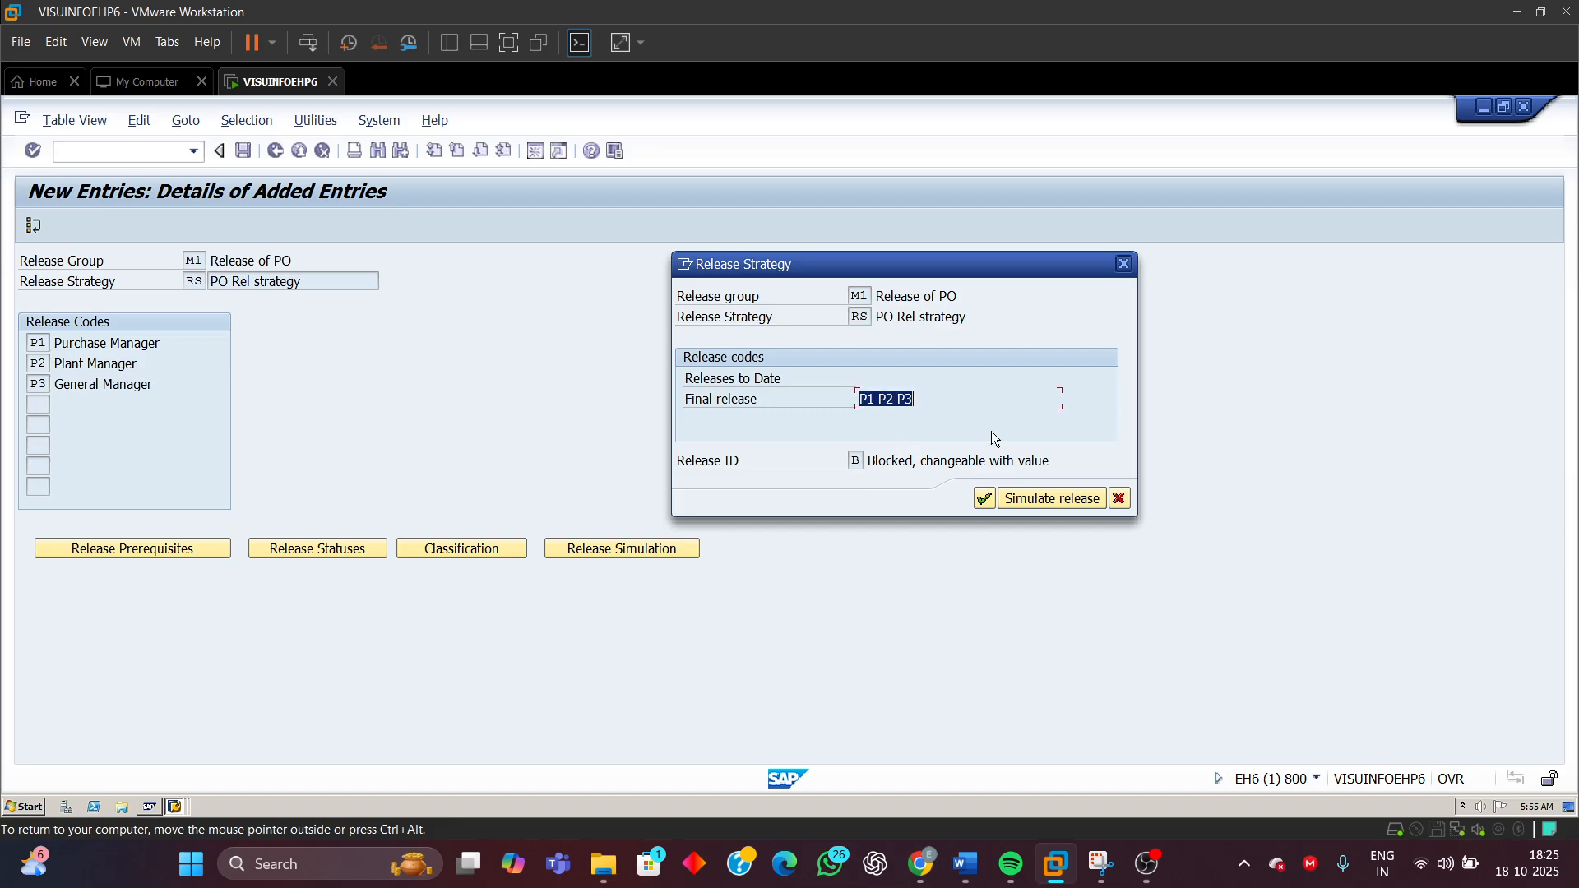
{"action": "left_click", "coordinate": [1028, 501]}
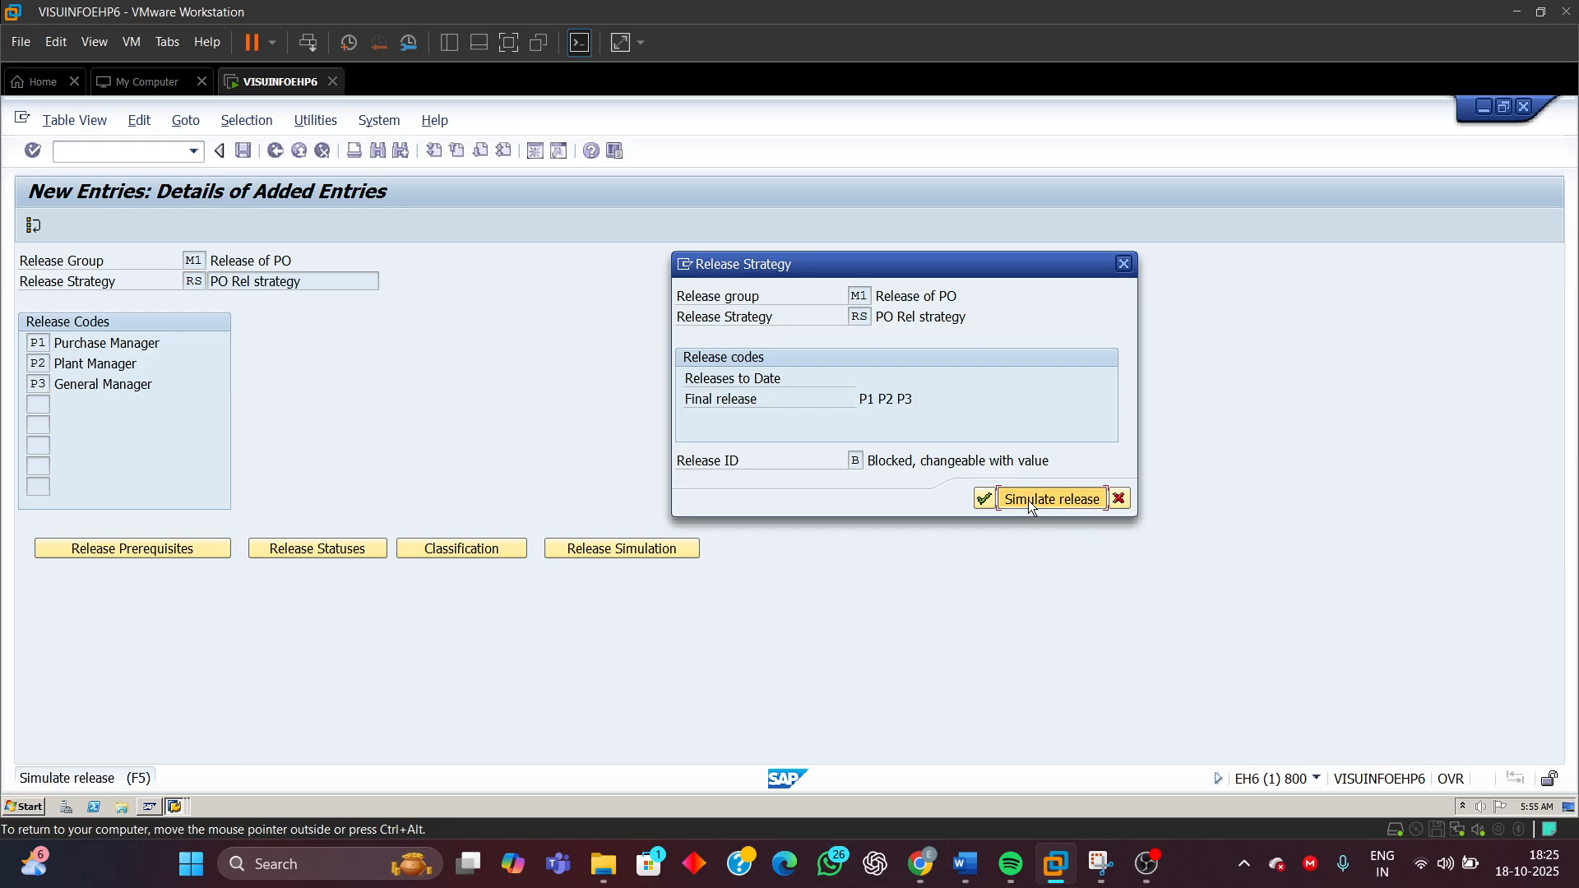
{"action": "left_click_drag", "start_coordinate": [358, 343], "coordinate": [974, 546]}
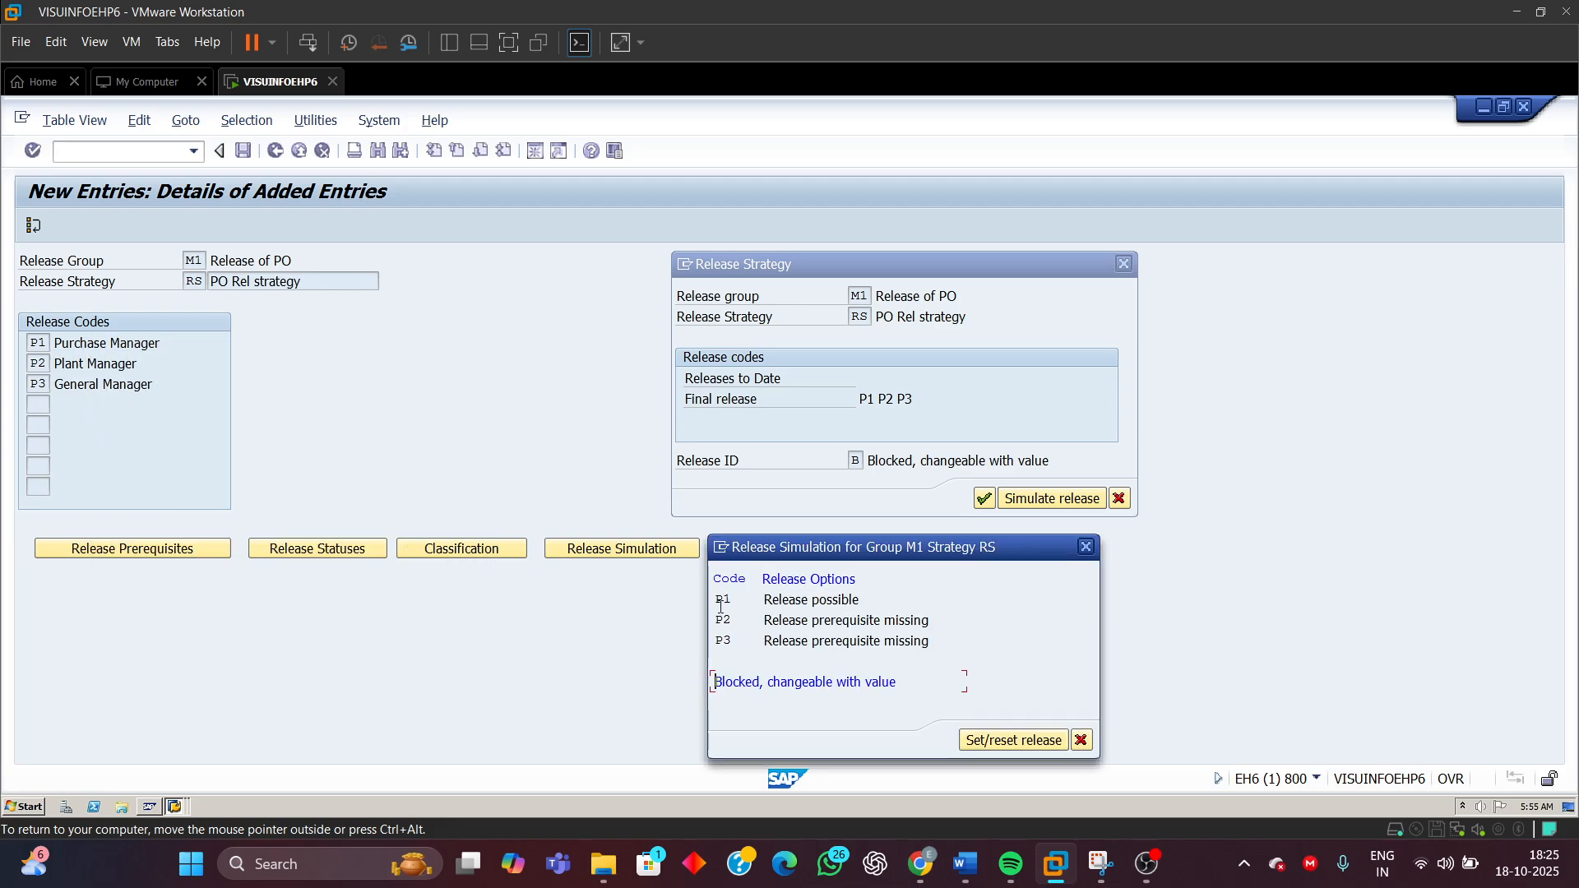
{"action": "left_click_drag", "start_coordinate": [716, 602], "coordinate": [915, 678]}
{"action": "left_click", "coordinate": [716, 643]}
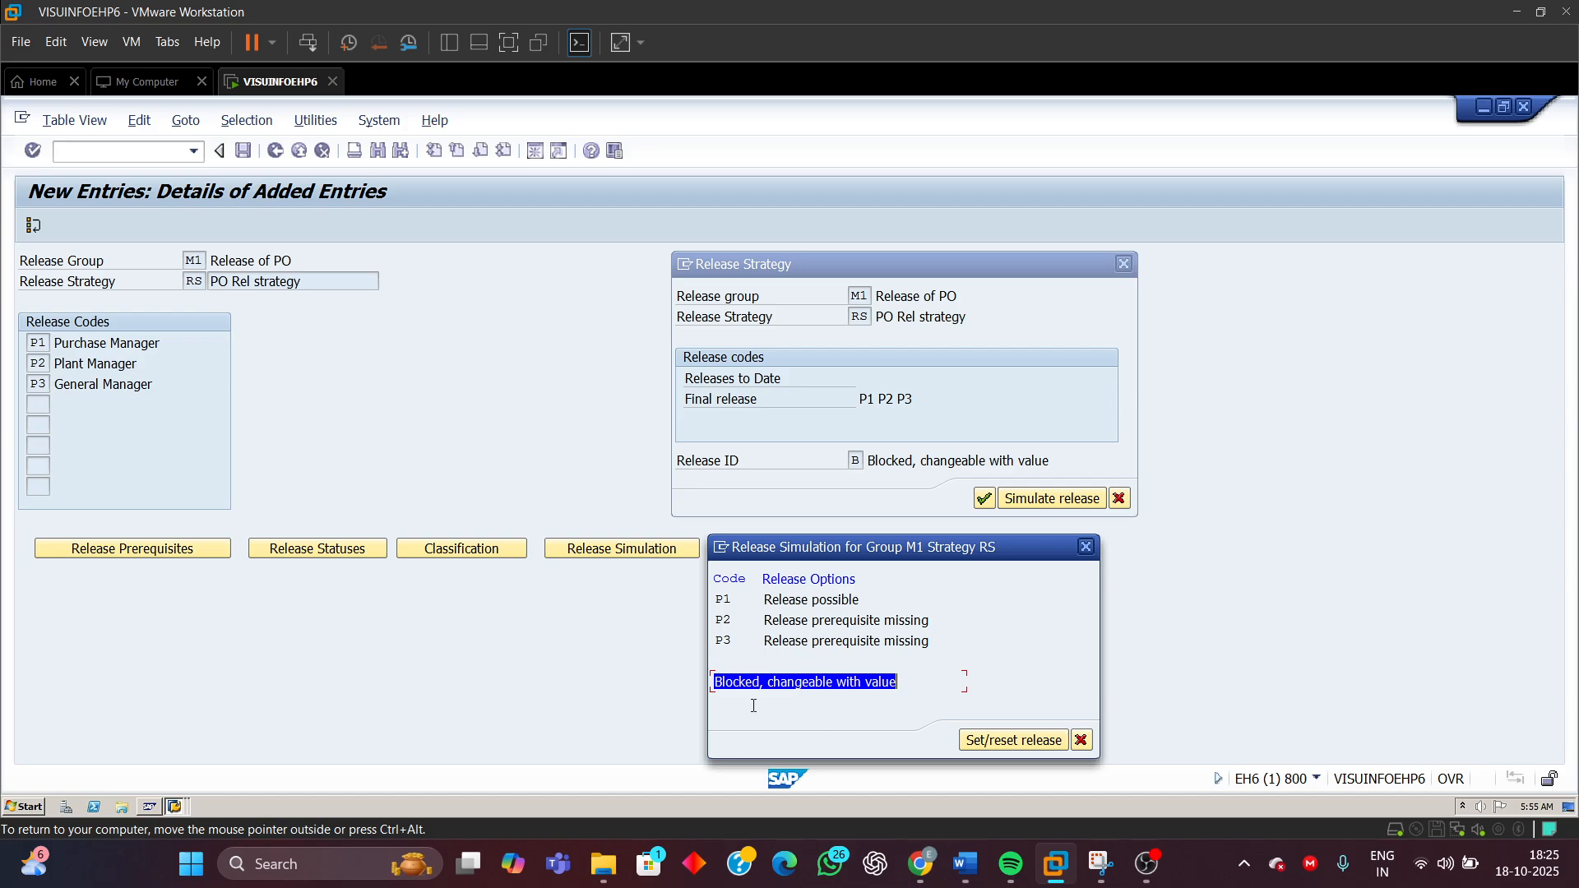
Simulate releasing the purchase order with codes P1 and P2
{"action": "left_click_drag", "start_coordinate": [716, 607], "coordinate": [867, 593]}
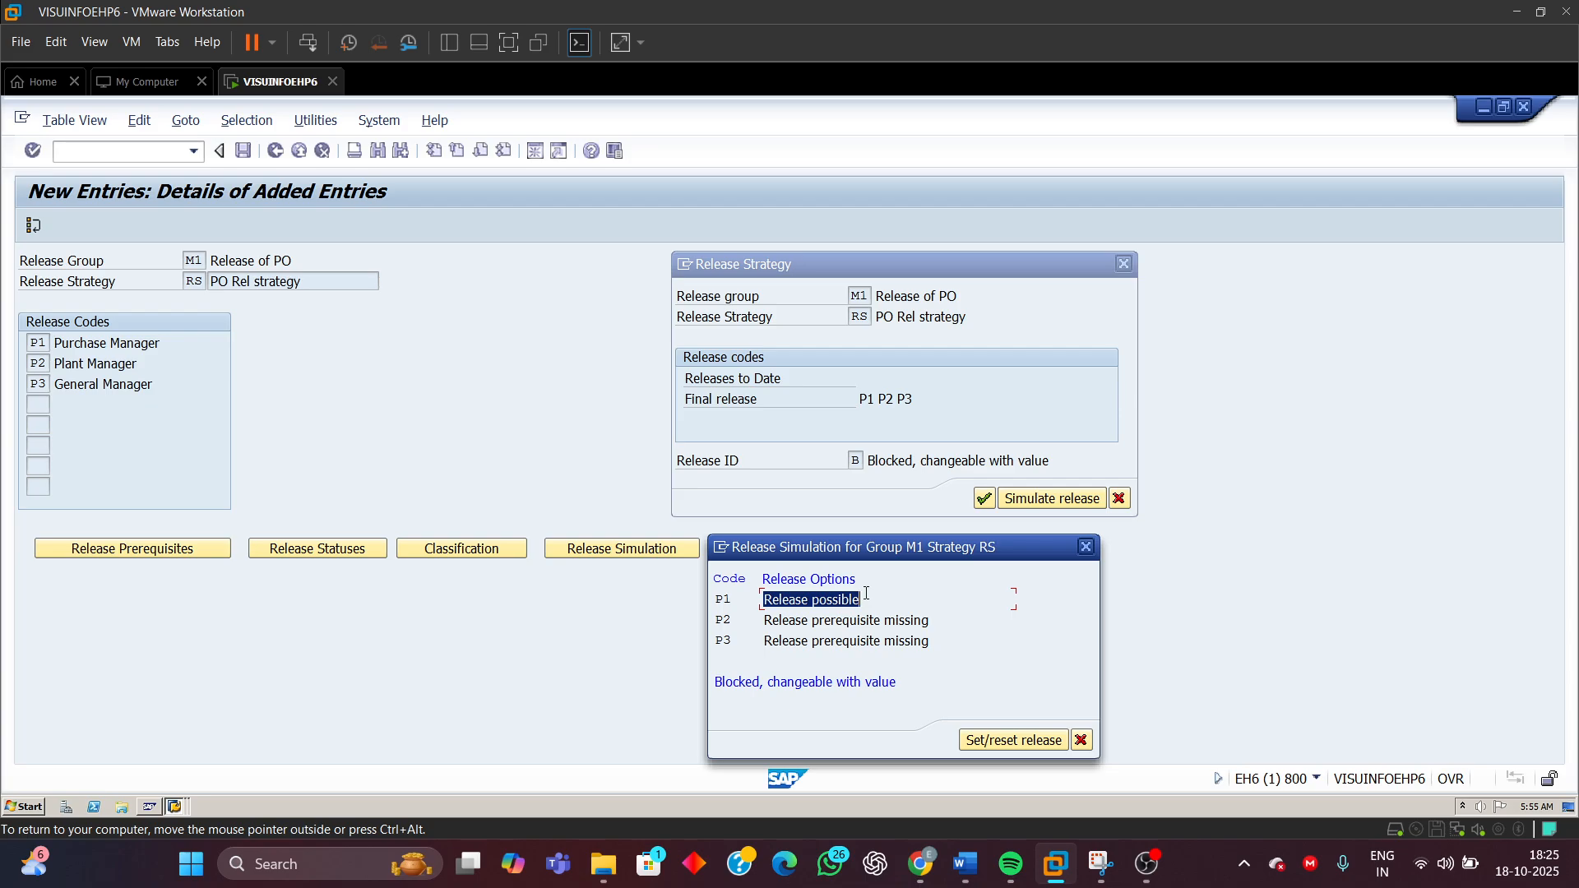
{"action": "double_click", "coordinate": [719, 598]}
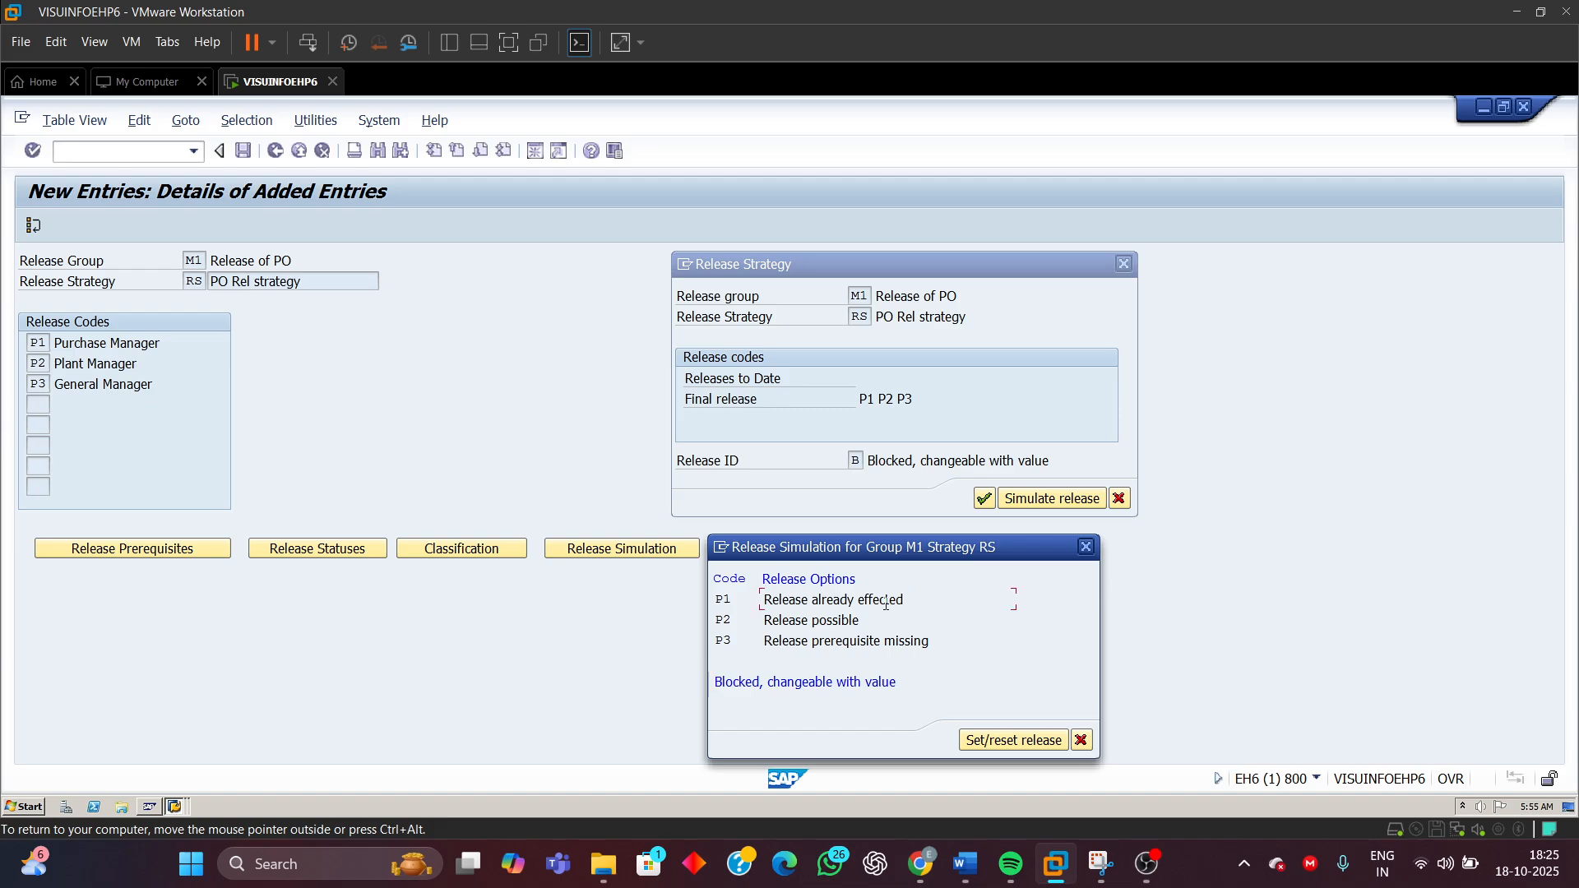
{"action": "left_click_drag", "start_coordinate": [905, 599], "coordinate": [749, 621]}
{"action": "left_click_drag", "start_coordinate": [861, 621], "coordinate": [758, 634]}
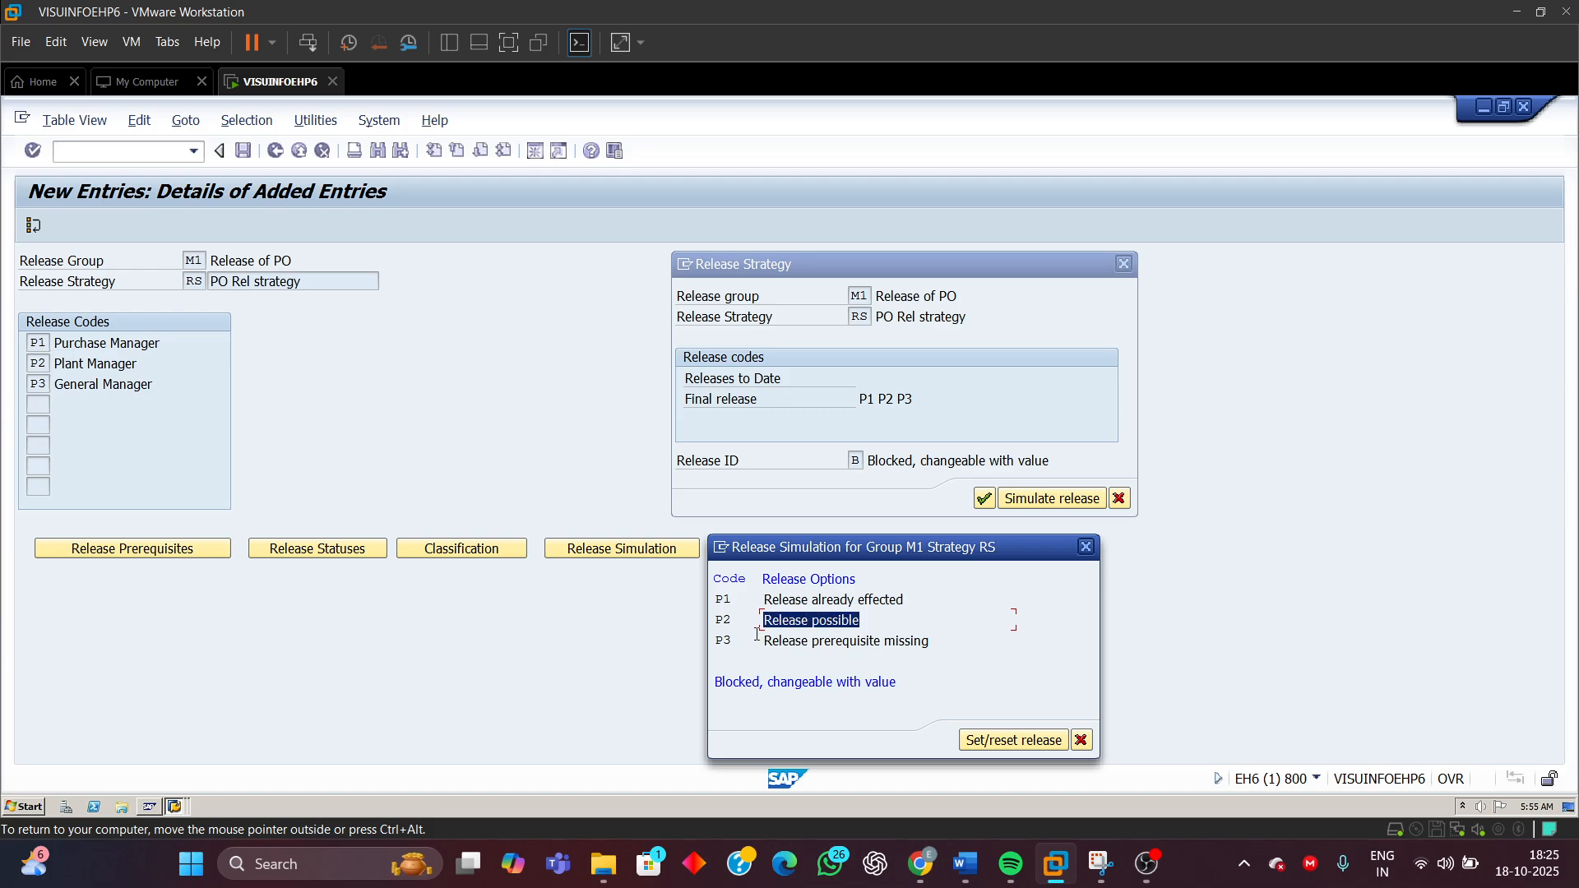
{"action": "left_click_drag", "start_coordinate": [732, 620], "coordinate": [700, 624]}
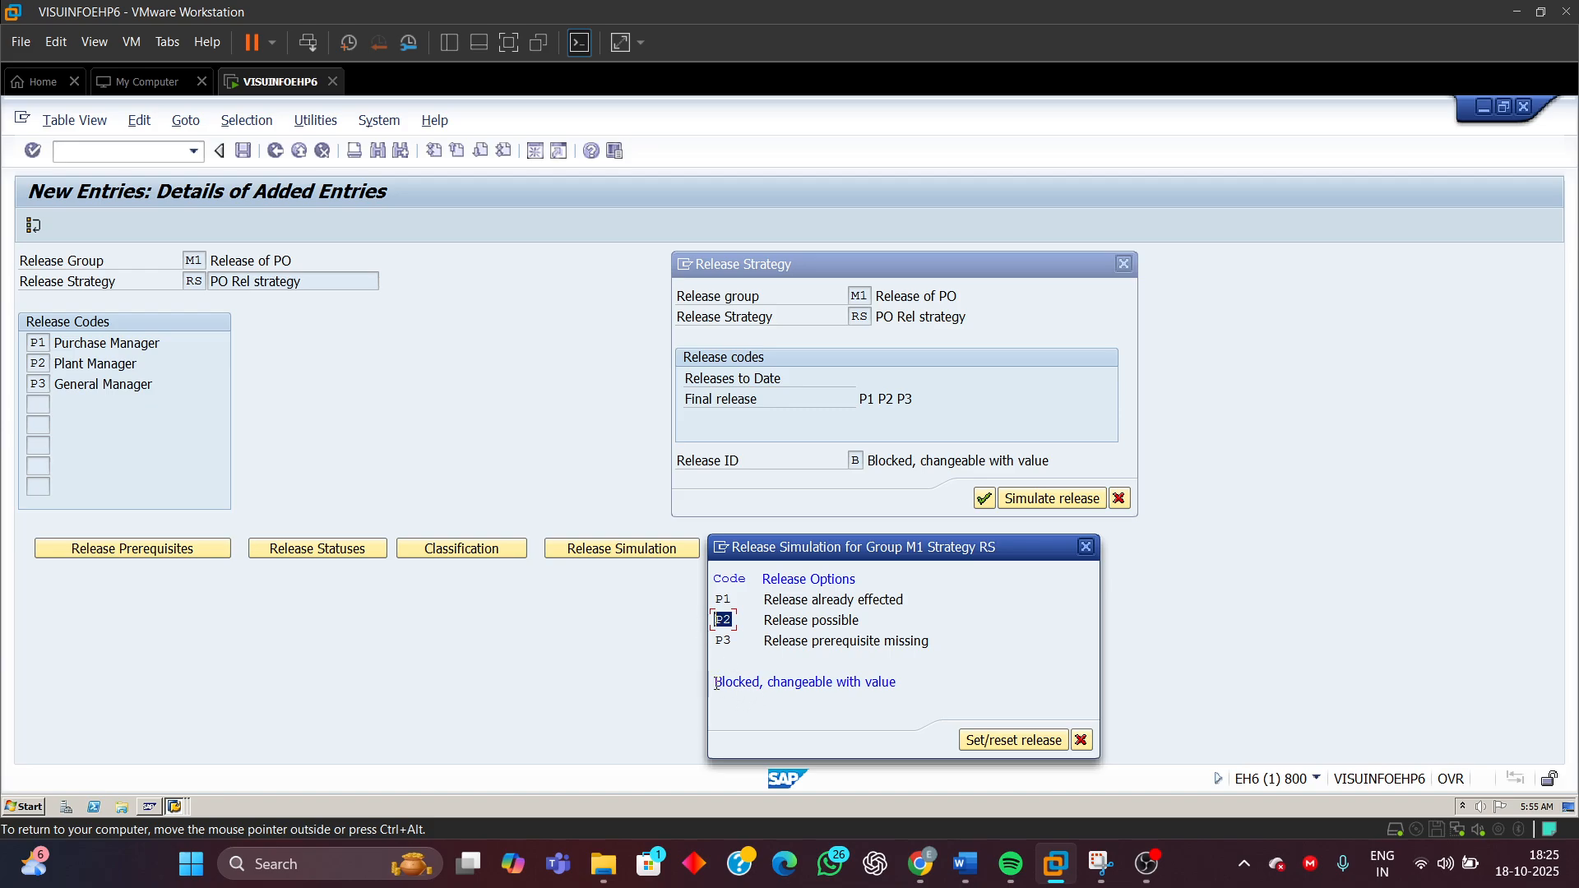
{"action": "left_click_drag", "start_coordinate": [716, 684], "coordinate": [774, 677]}
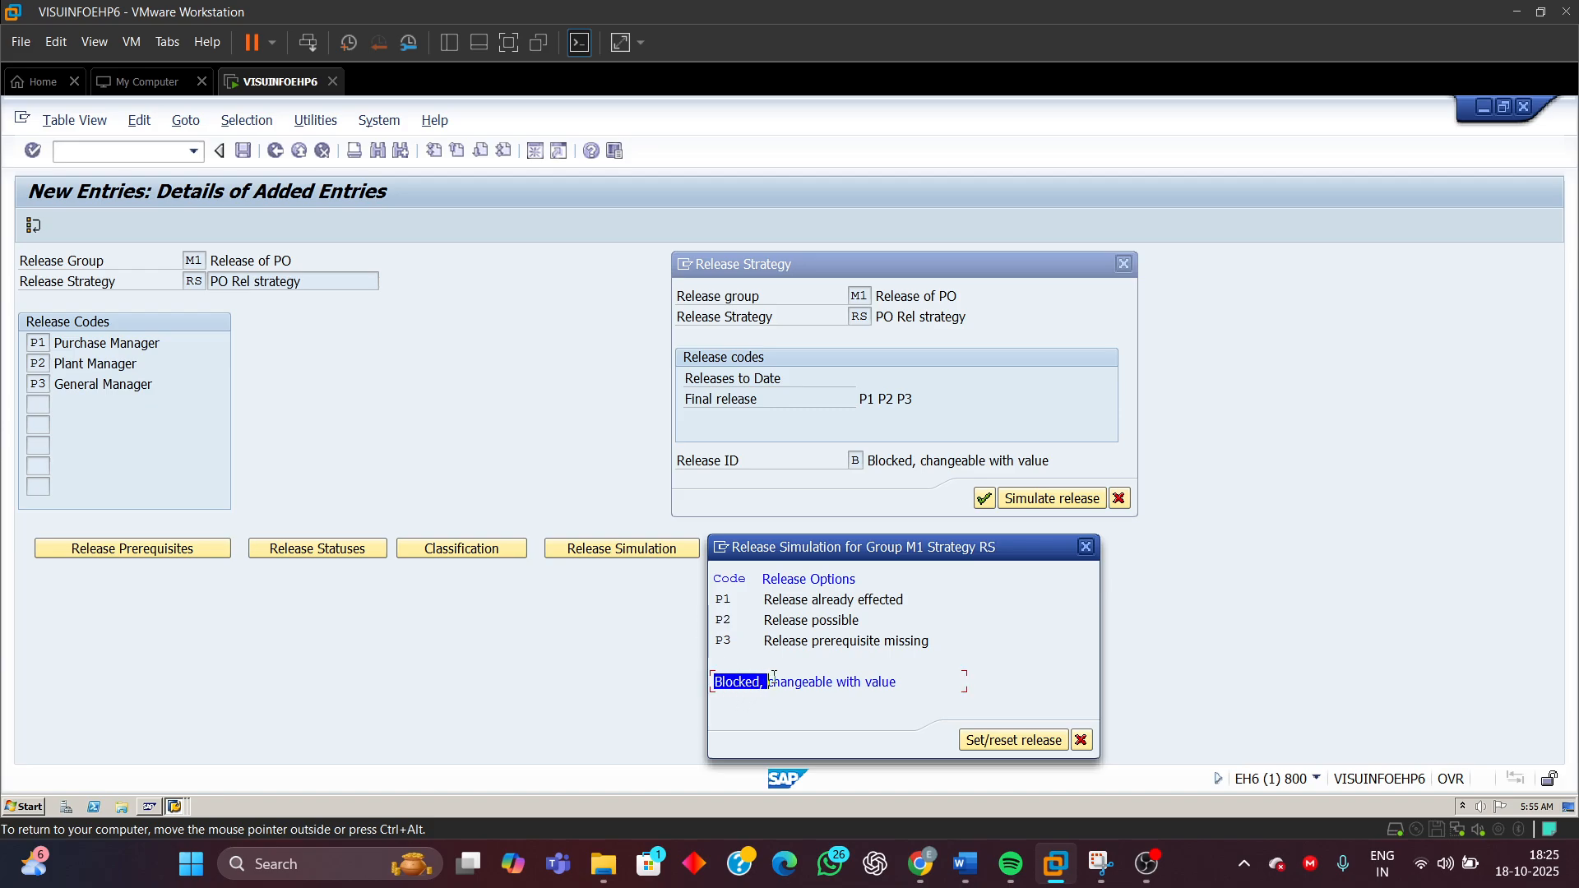
{"action": "double_click", "coordinate": [722, 620]}
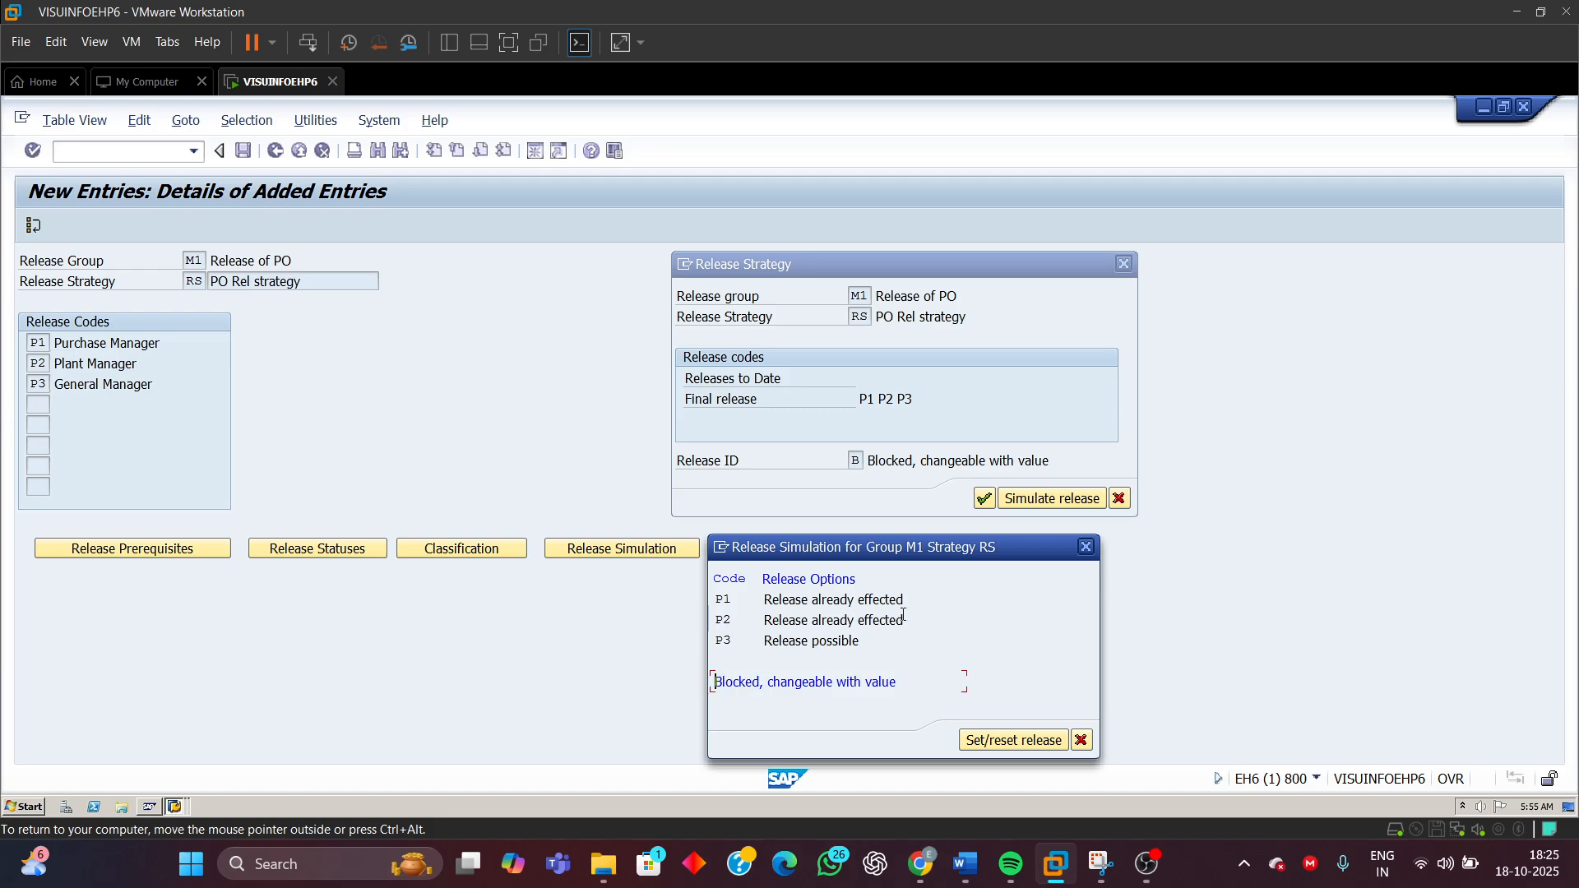
Simulate the final release with code P3, then close both simulation dialogs
{"action": "left_click_drag", "start_coordinate": [906, 620], "coordinate": [753, 644]}
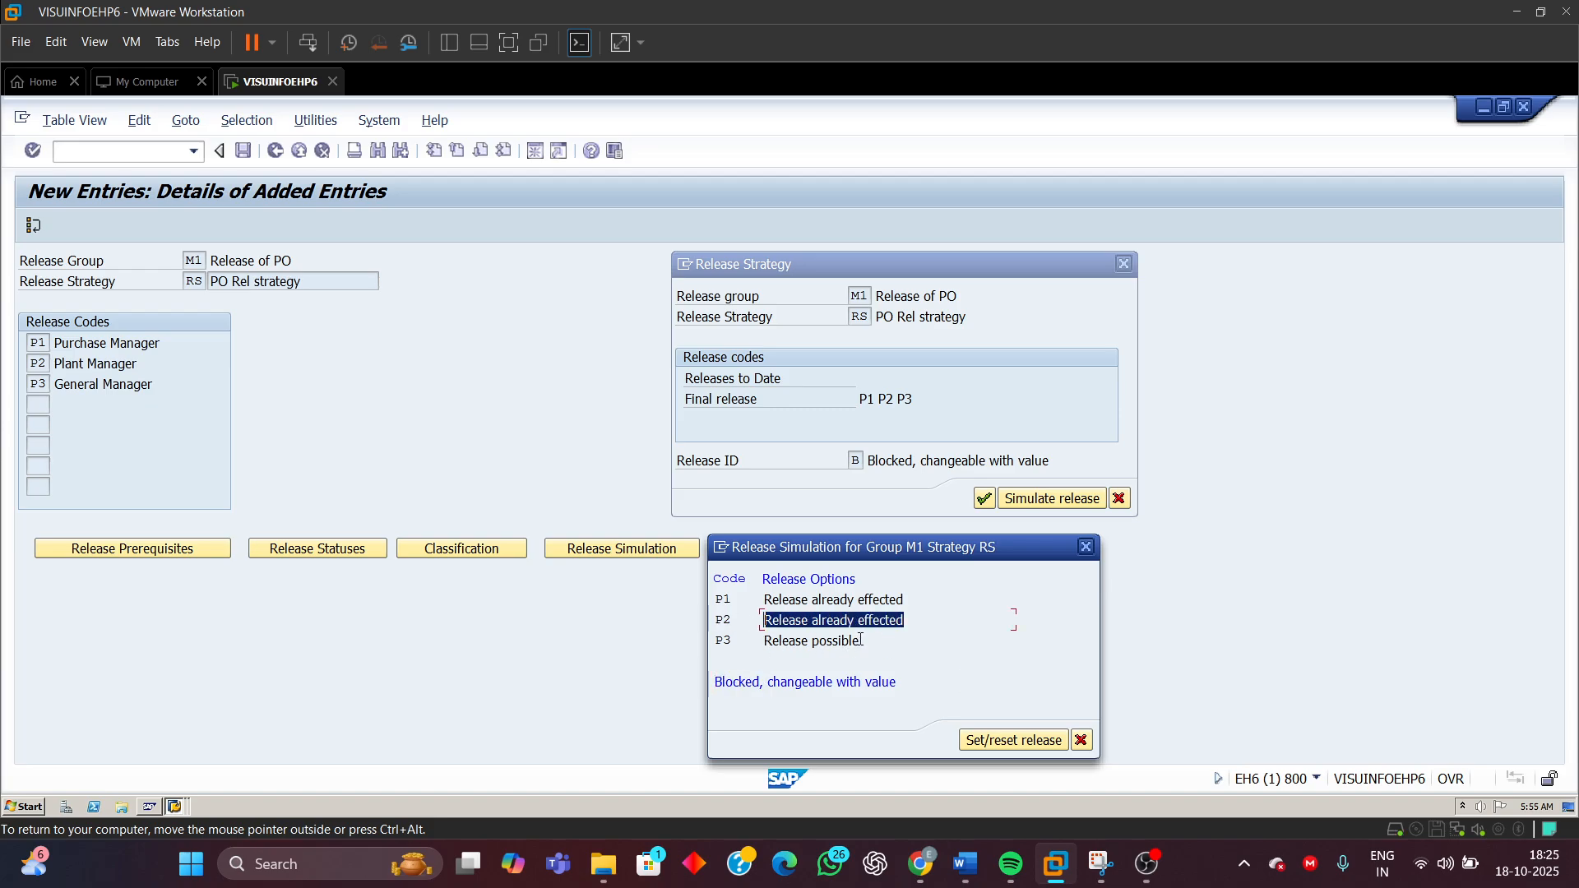
{"action": "left_click_drag", "start_coordinate": [860, 640], "coordinate": [764, 653]}
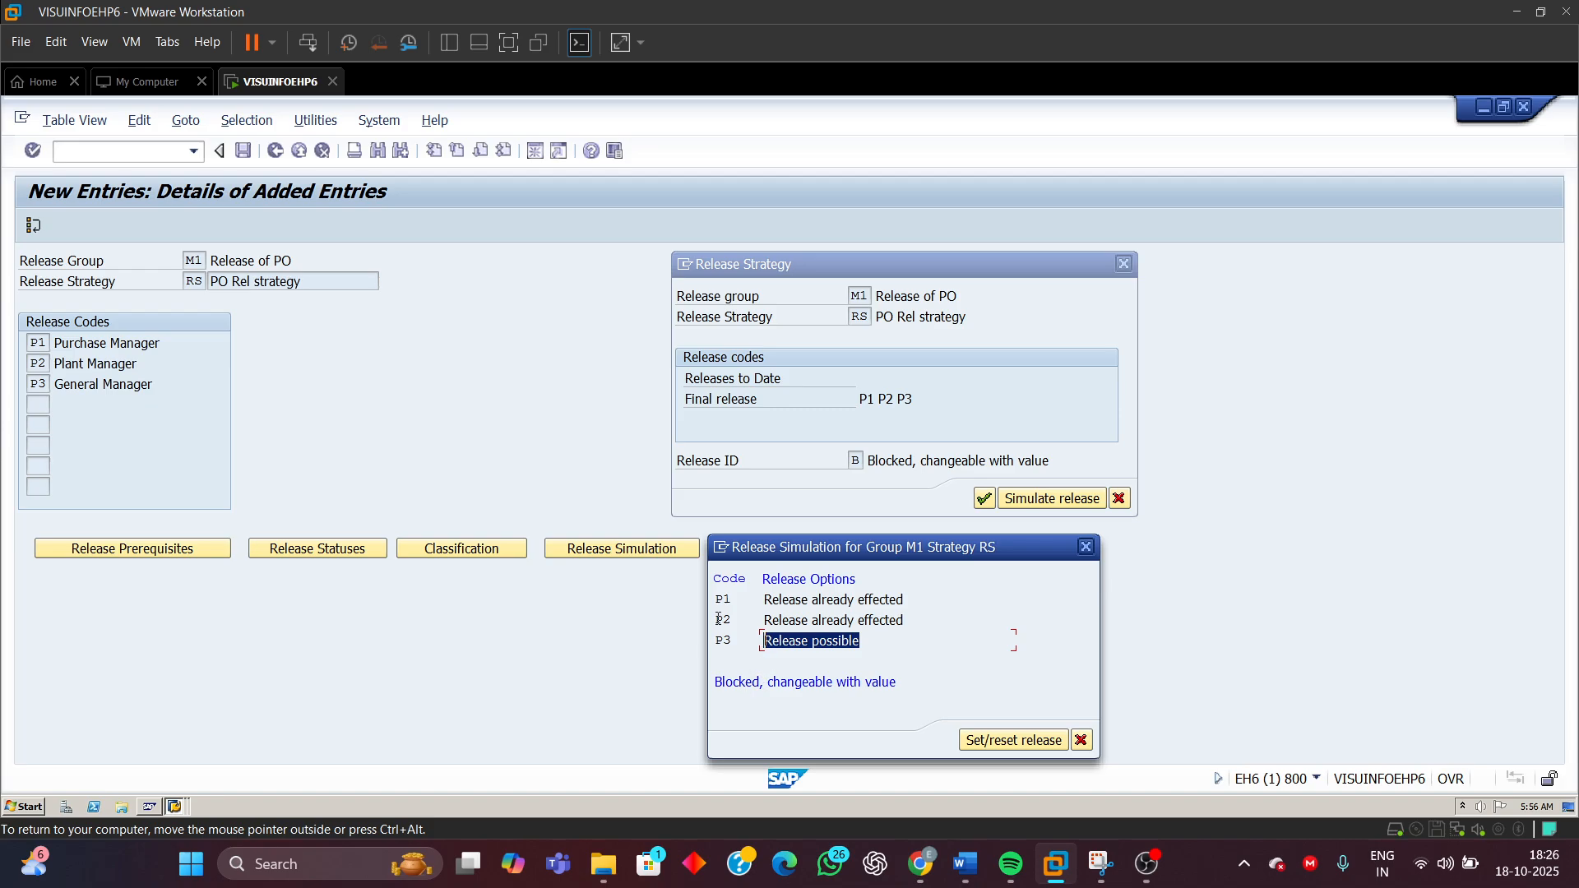
{"action": "left_click_drag", "start_coordinate": [719, 619], "coordinate": [740, 621]}
{"action": "left_click_drag", "start_coordinate": [716, 681], "coordinate": [726, 644]}
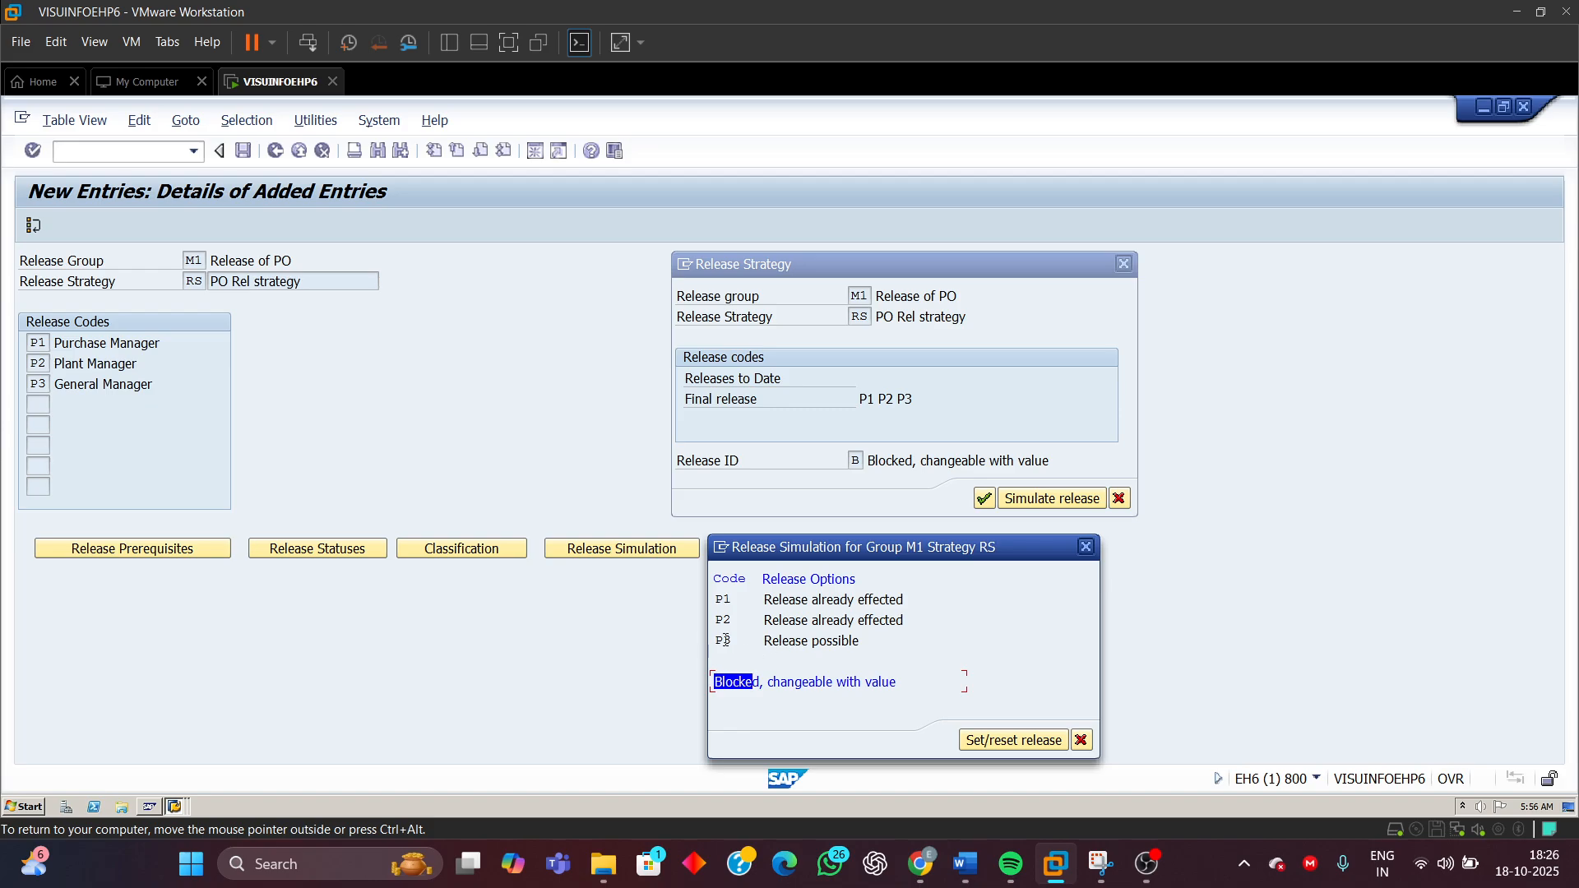
{"action": "double_click", "coordinate": [725, 640]}
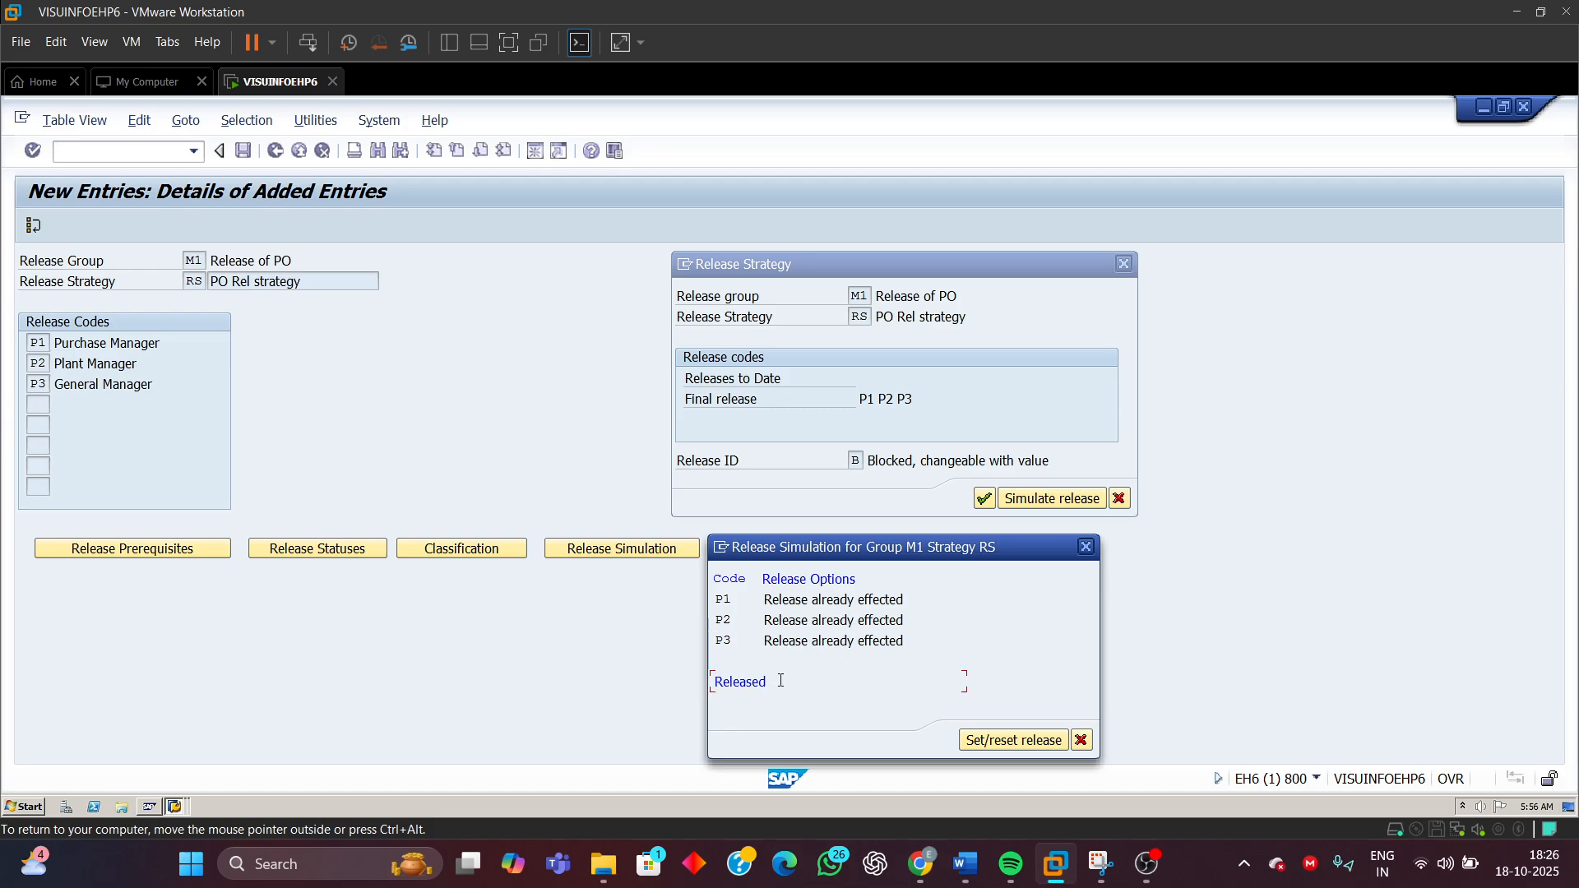
{"action": "left_click_drag", "start_coordinate": [778, 682], "coordinate": [716, 689]}
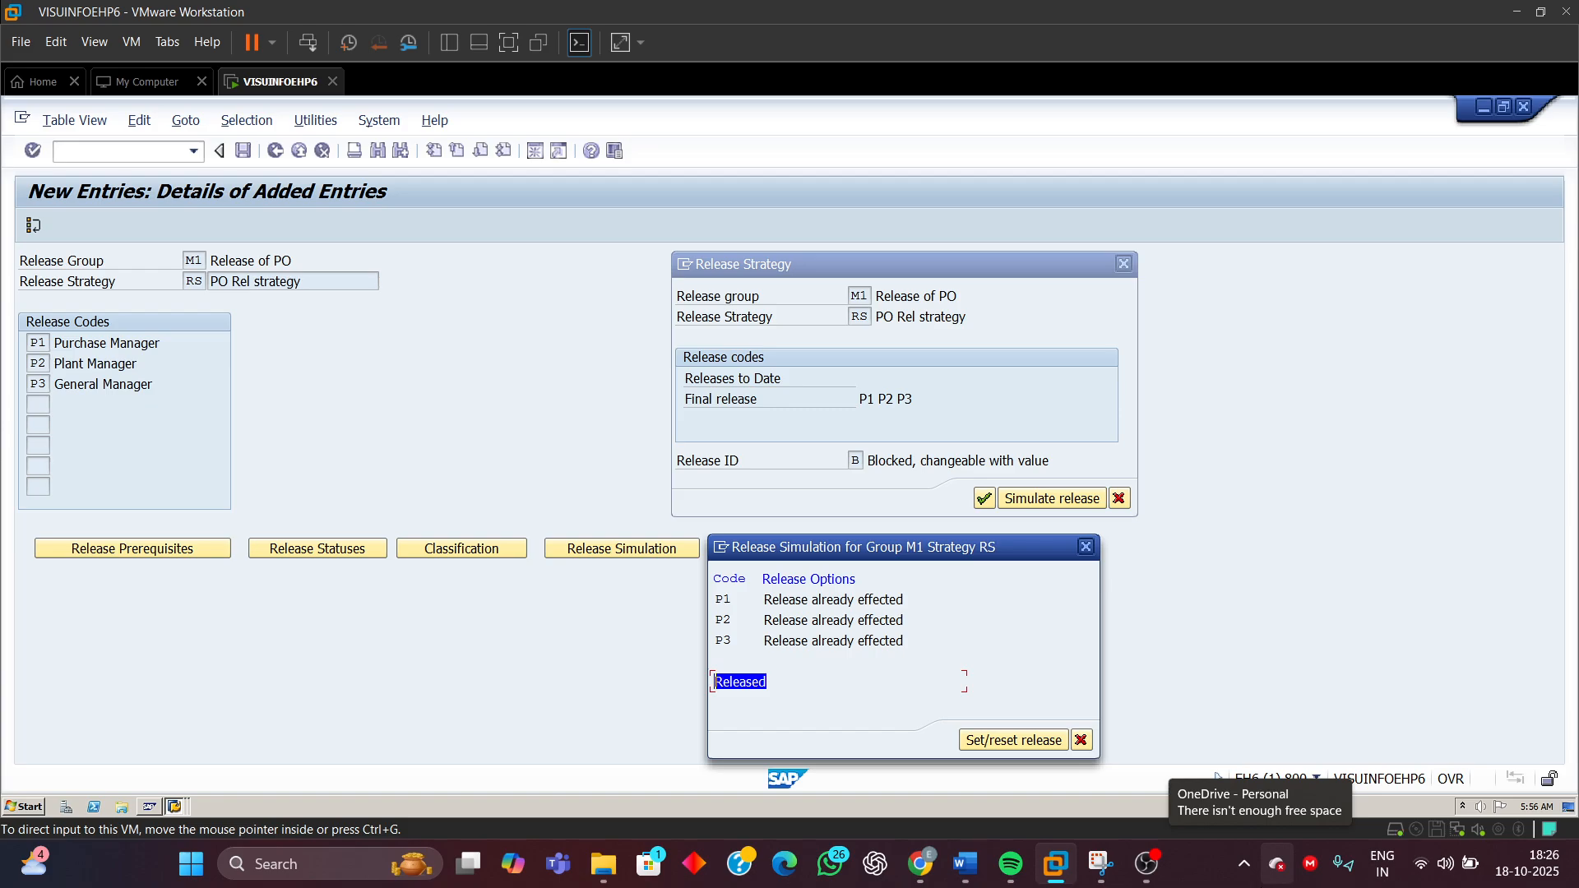
{"action": "left_click", "coordinate": [1086, 547]}
{"action": "left_click", "coordinate": [1119, 501]}
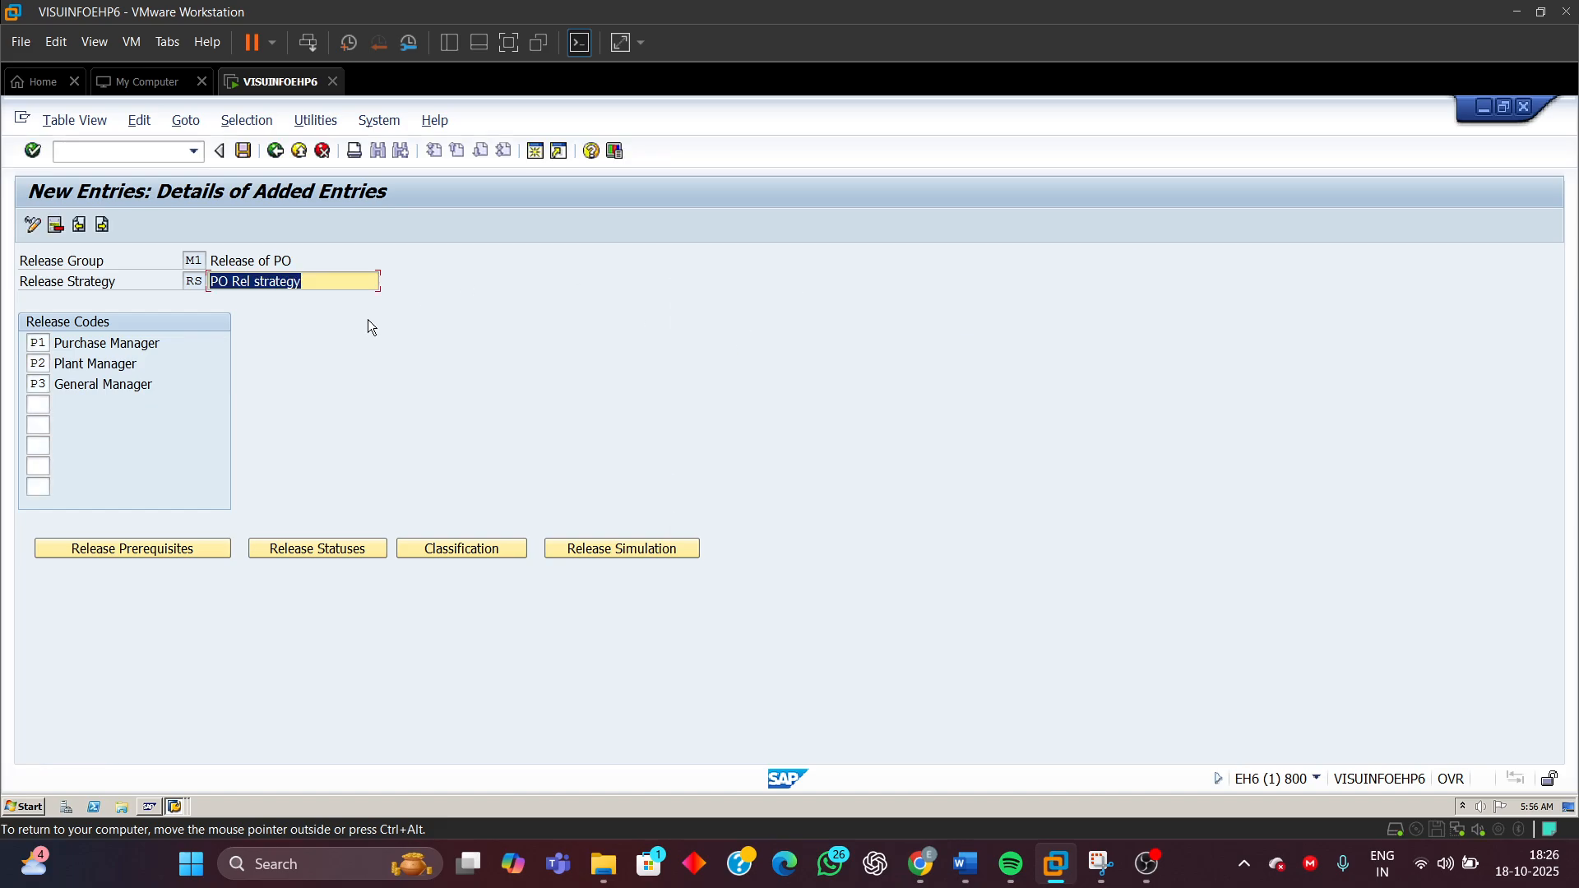
Leave release strategy RS and return to the IMG structure, closing the activity selection dialog
{"action": "left_click", "coordinate": [276, 151]}
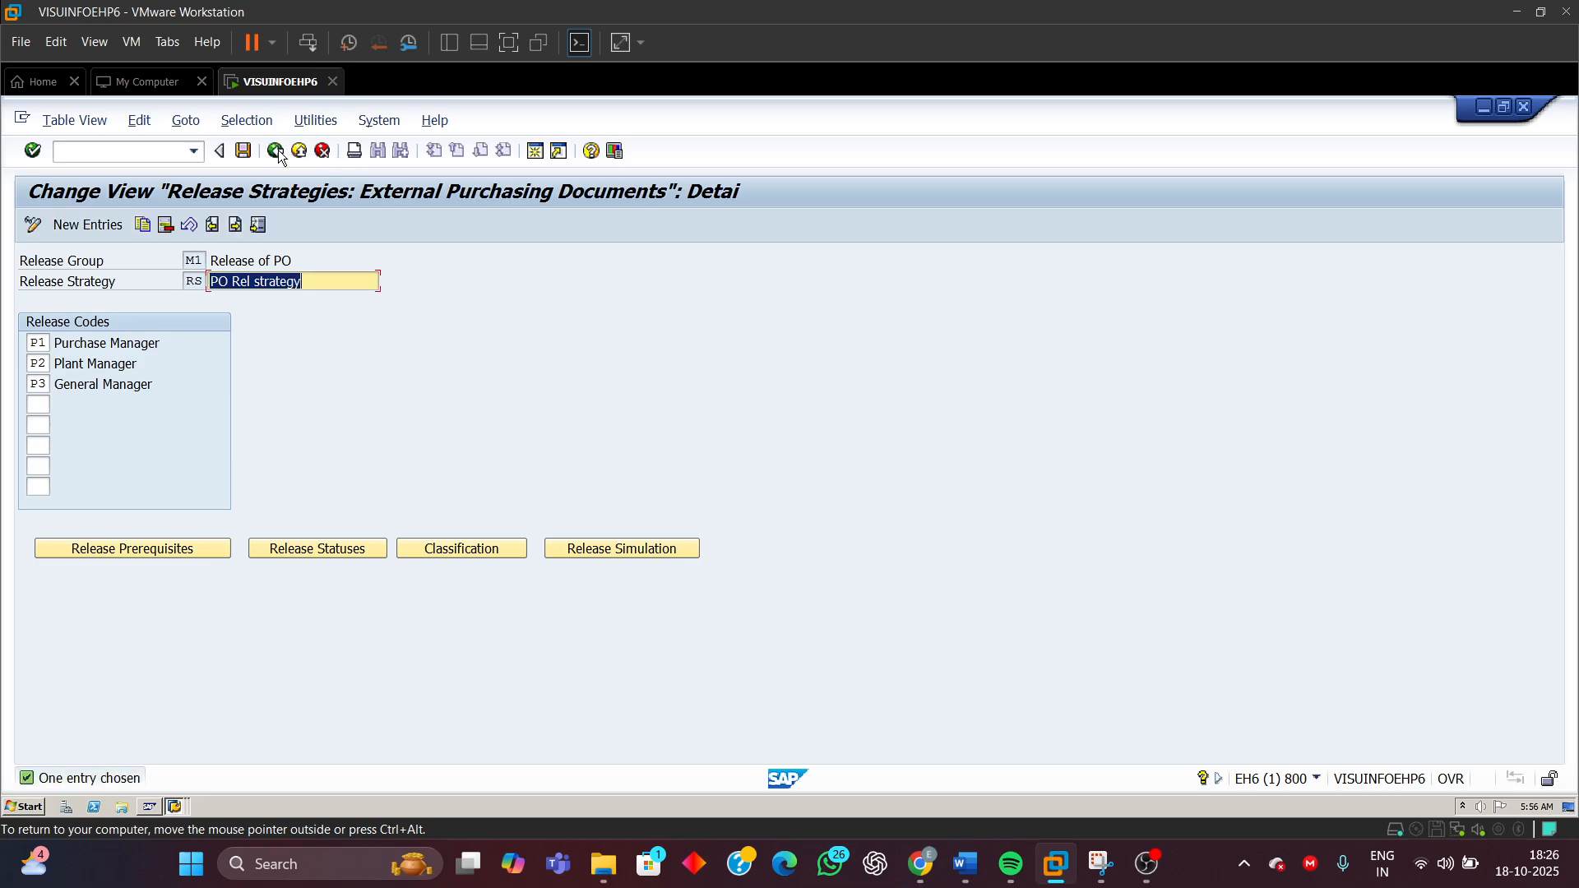
{"action": "left_click", "coordinate": [276, 151]}
{"action": "left_click", "coordinate": [277, 151]}
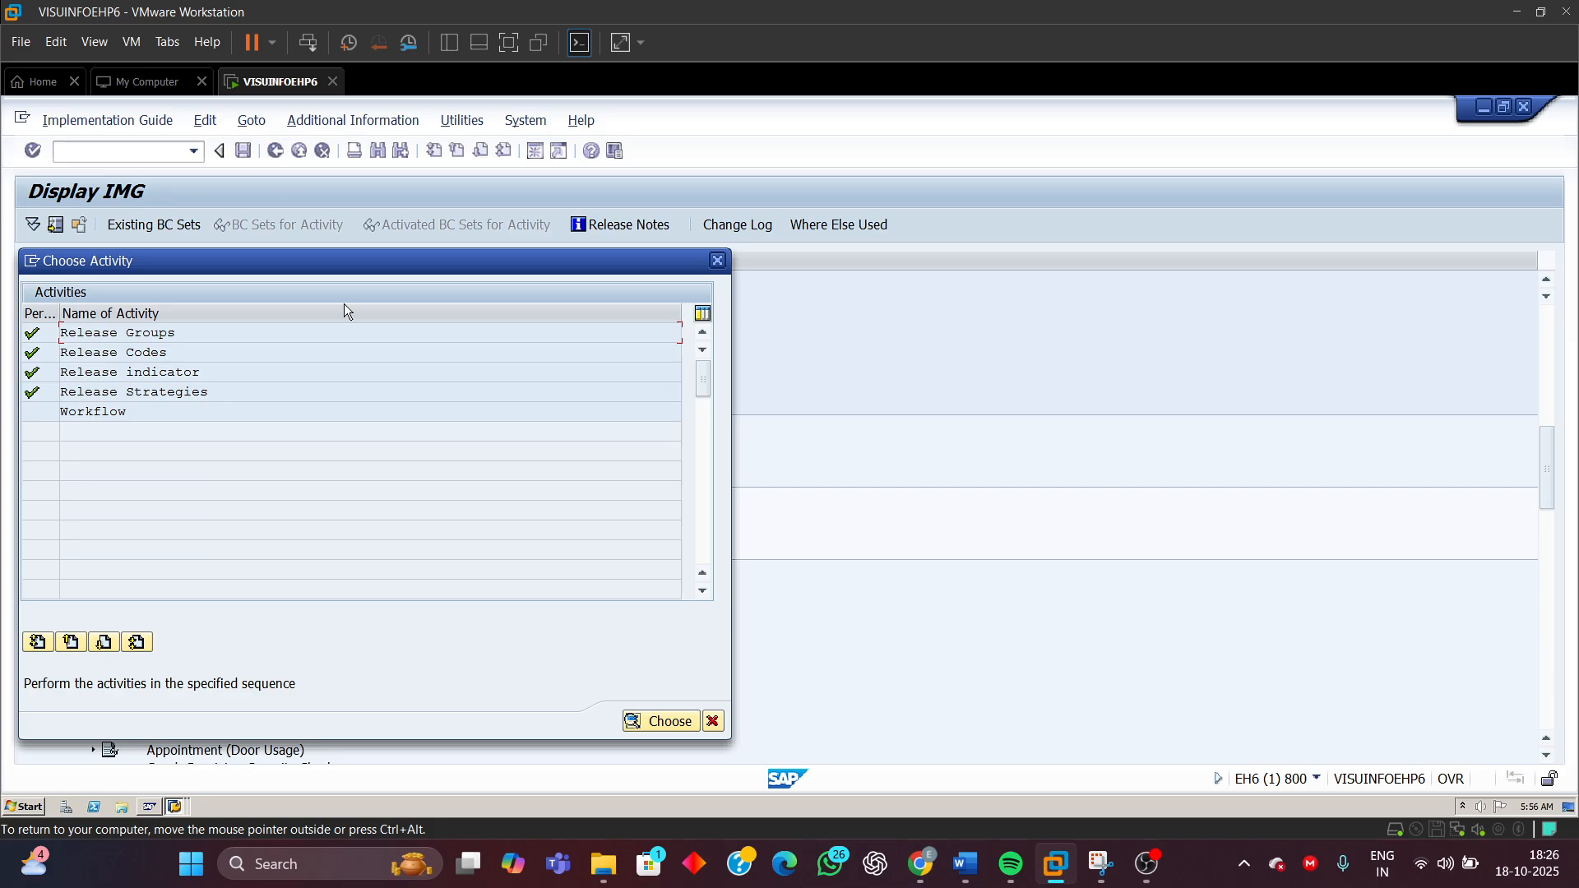
{"action": "left_click", "coordinate": [717, 262]}
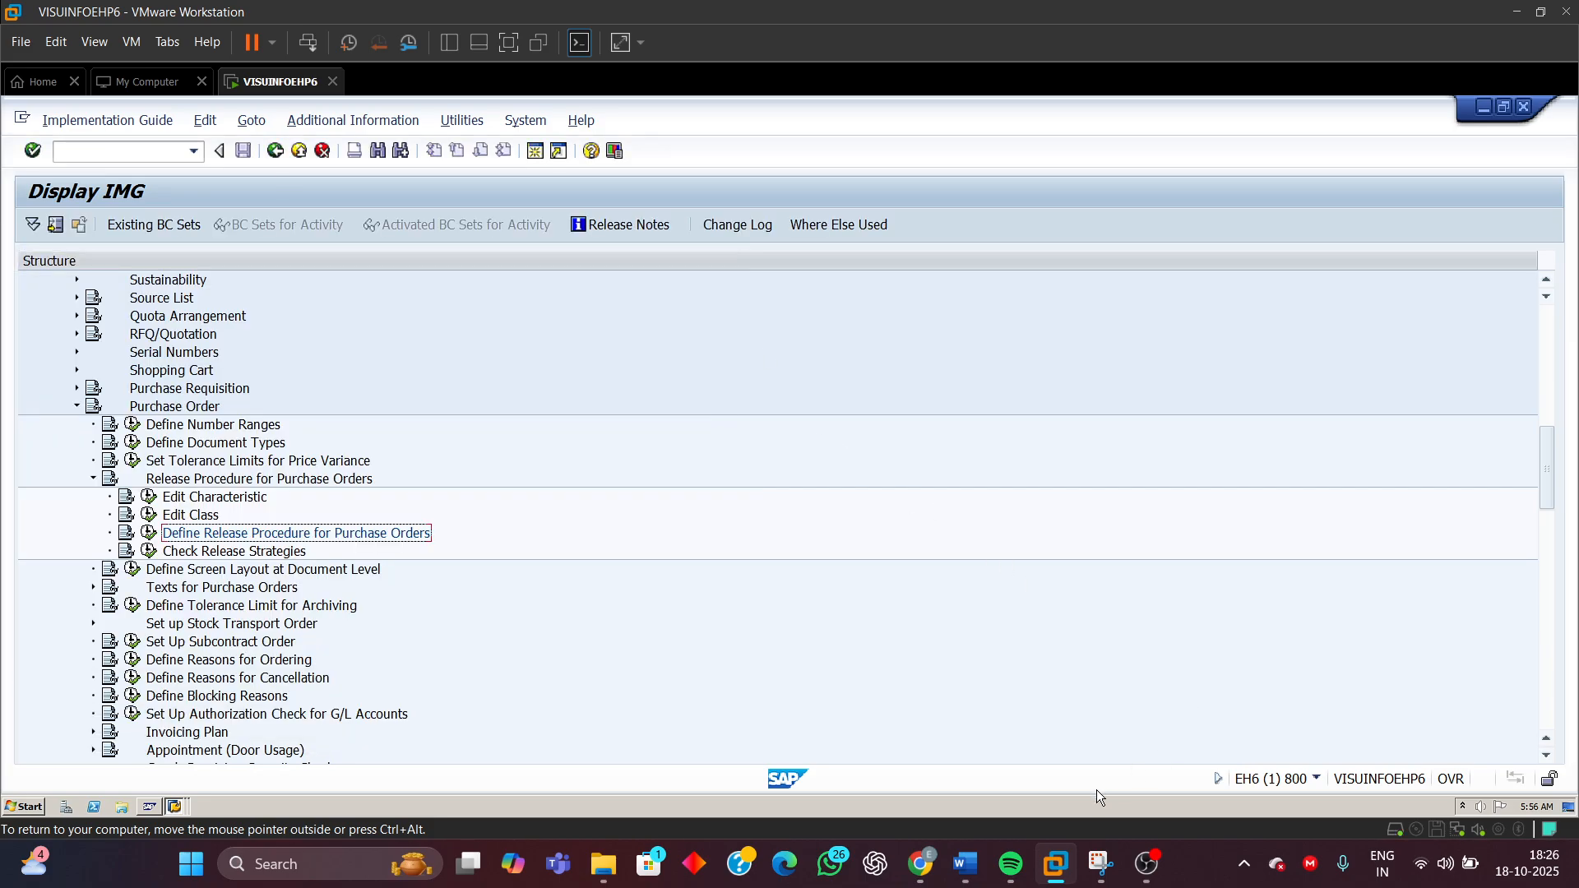
Switch to the Word document and review the characteristics and release codes table
{"action": "mouse_move", "coordinate": [964, 864]}
{"action": "left_click", "coordinate": [964, 813]}
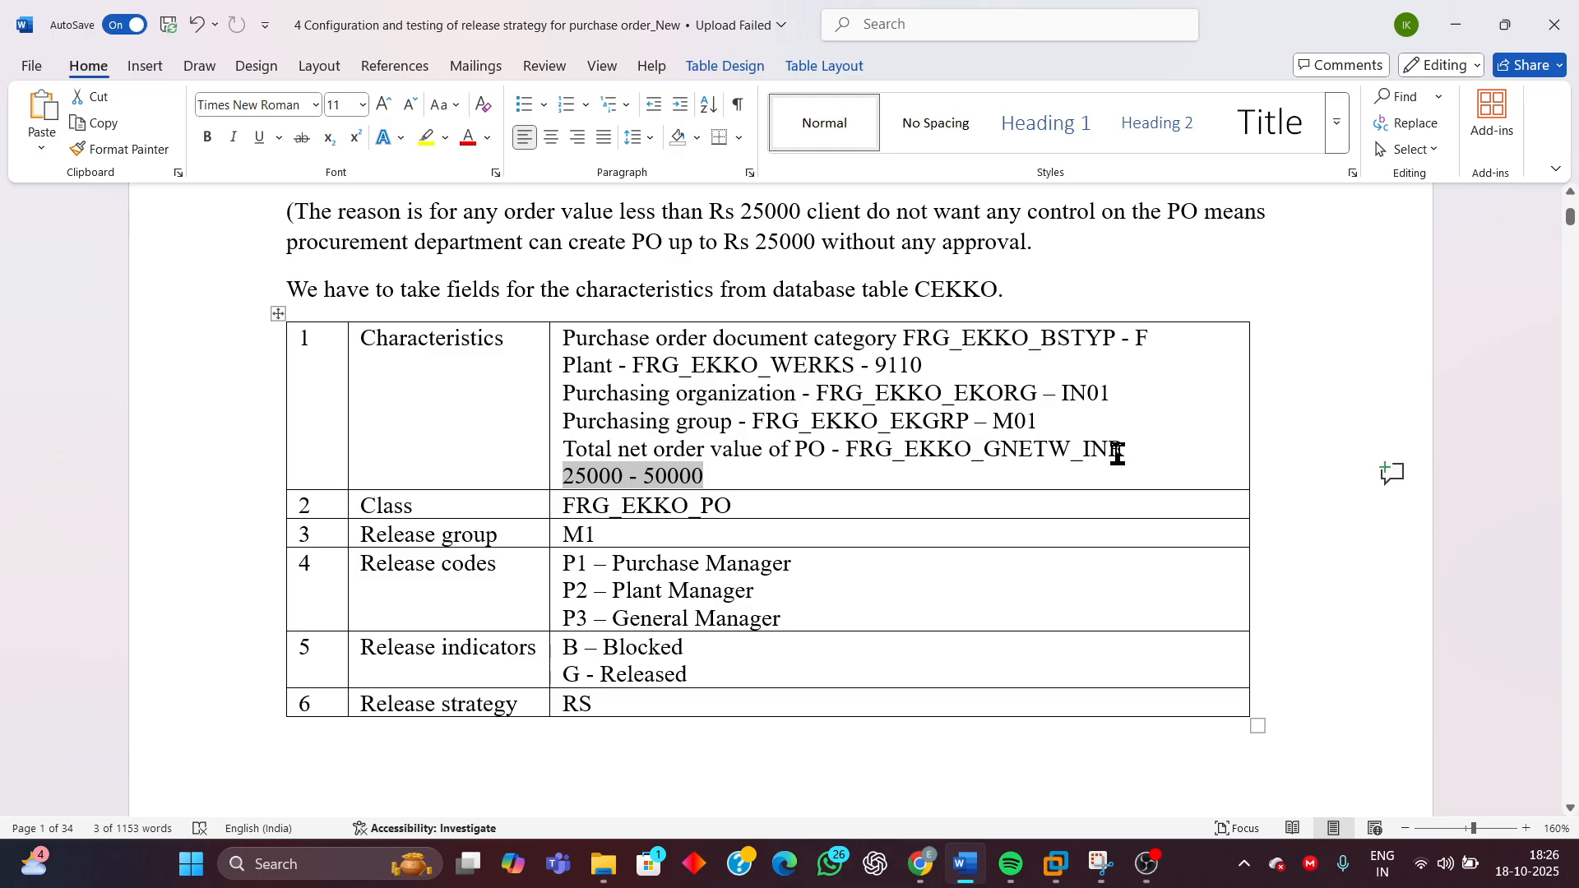
{"action": "left_click_drag", "start_coordinate": [1121, 393], "coordinate": [1068, 393]}
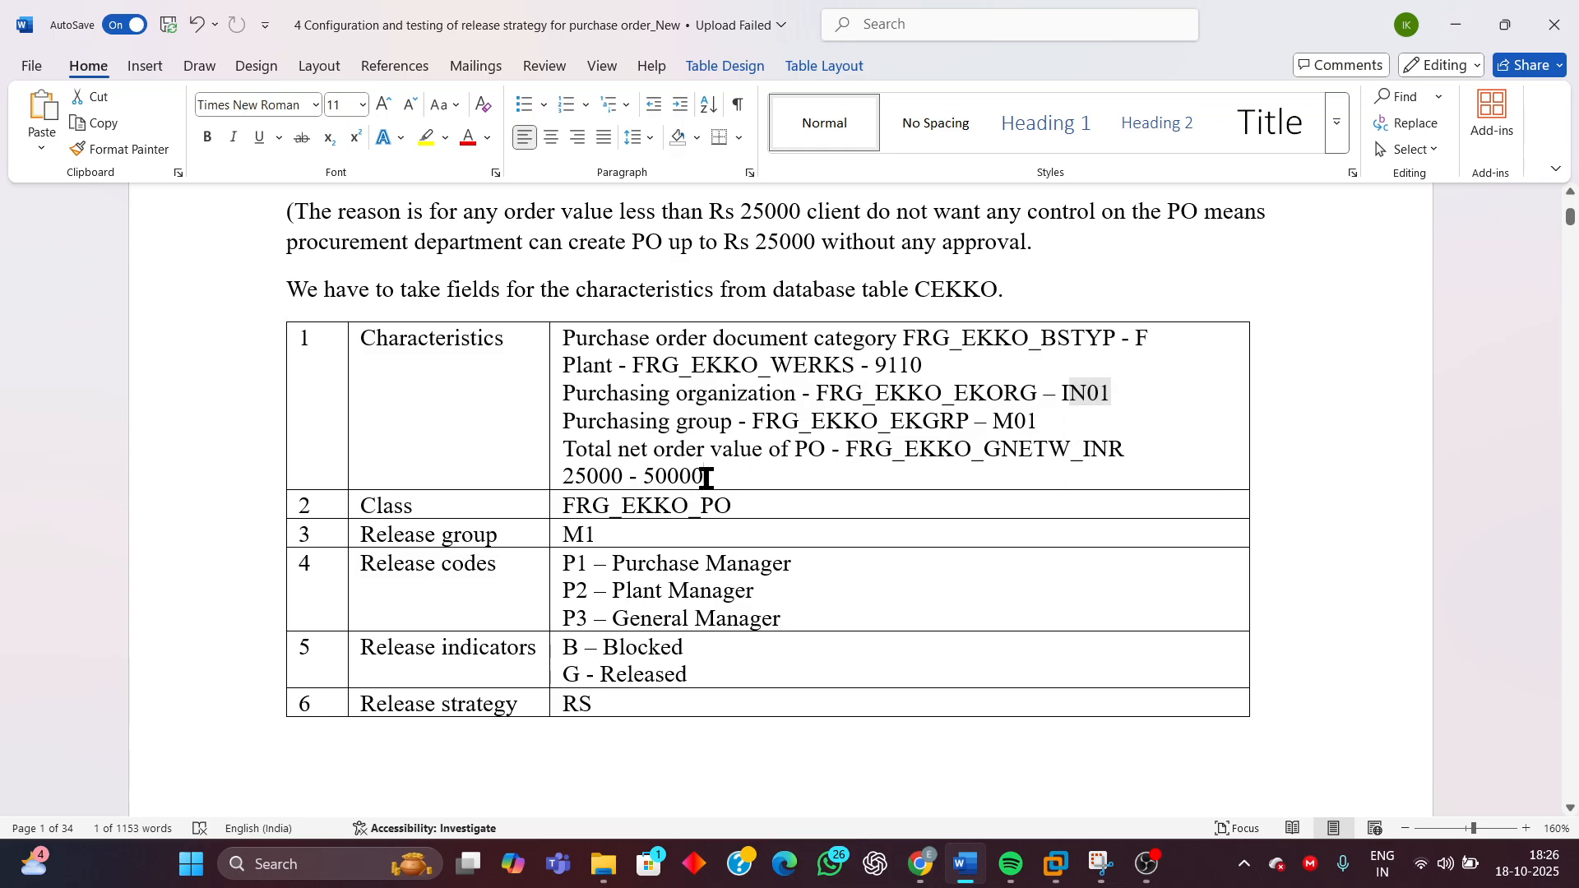
{"action": "left_click_drag", "start_coordinate": [706, 477], "coordinate": [580, 485]}
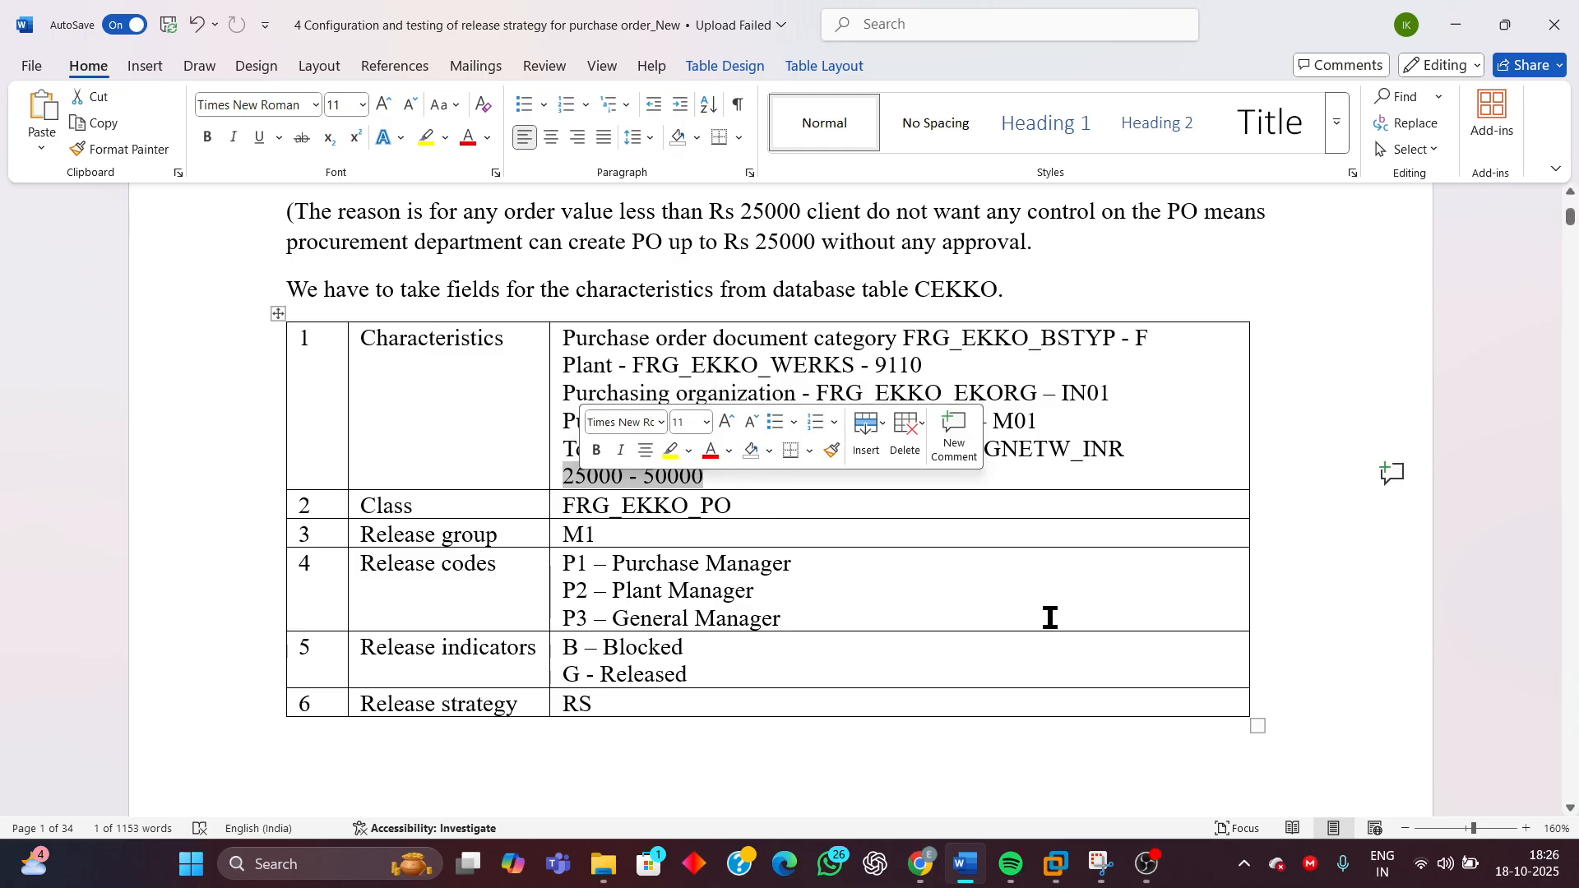
{"action": "scroll", "coordinate": [1051, 617], "scroll_direction": "down", "scroll_amount": 10}
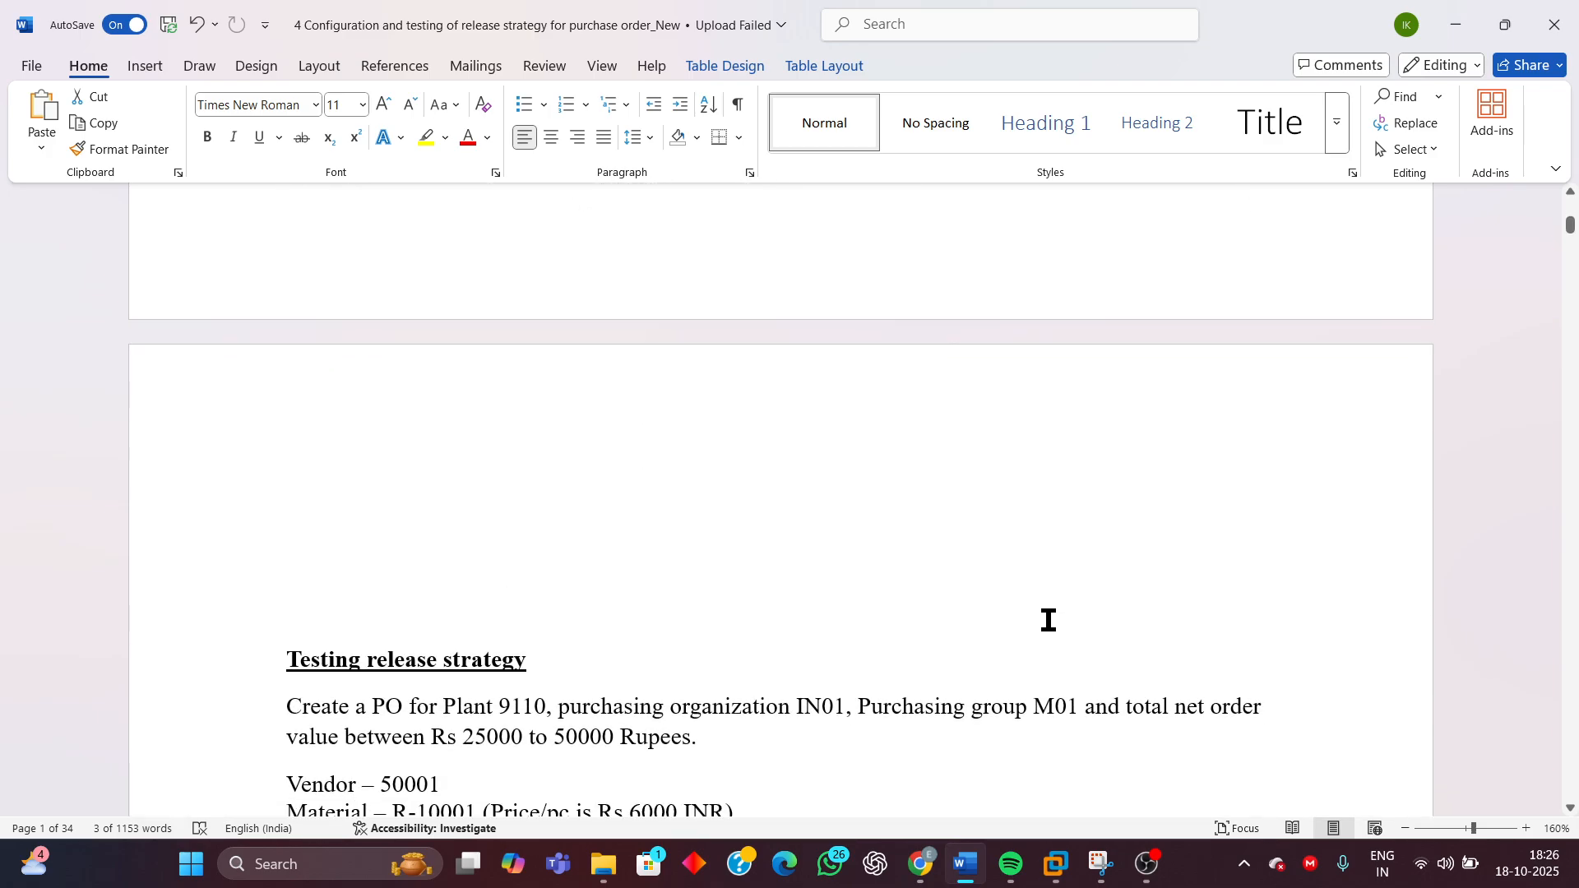
Delete the blank lines above the 'Testing release strategy' heading, then undo the last deletion
{"action": "left_click", "coordinate": [292, 658]}
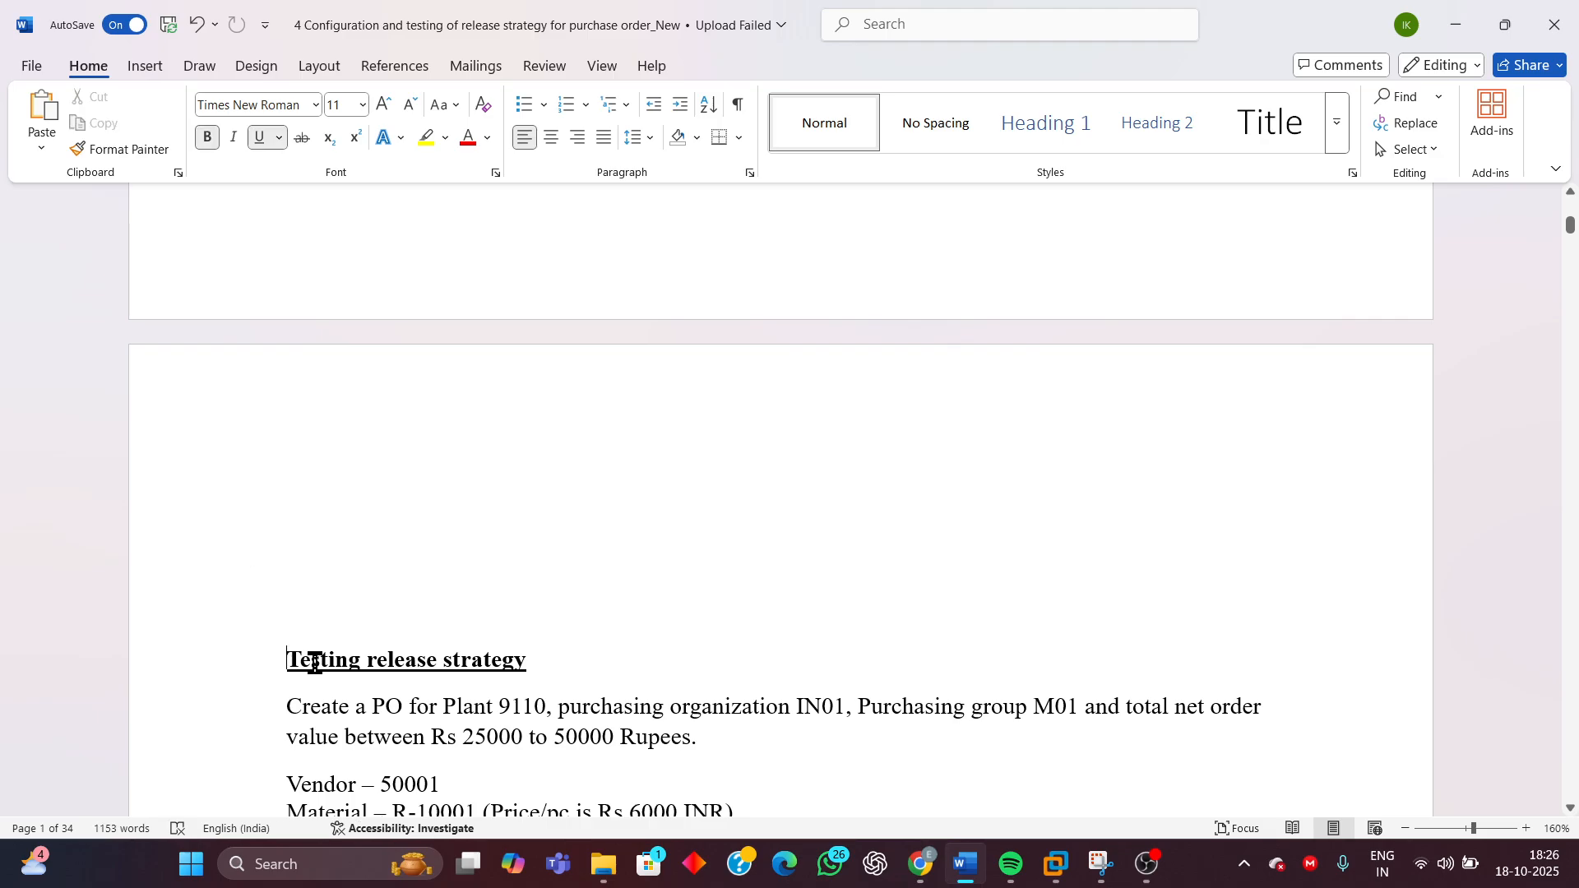
{"action": "key", "text": "BackSpace"}
{"action": "key", "text": "BackSpace"}
{"action": "key", "text": "BackSpace"}
{"action": "key", "text": "BackSpace"}
{"action": "key", "text": "BackSpace"}
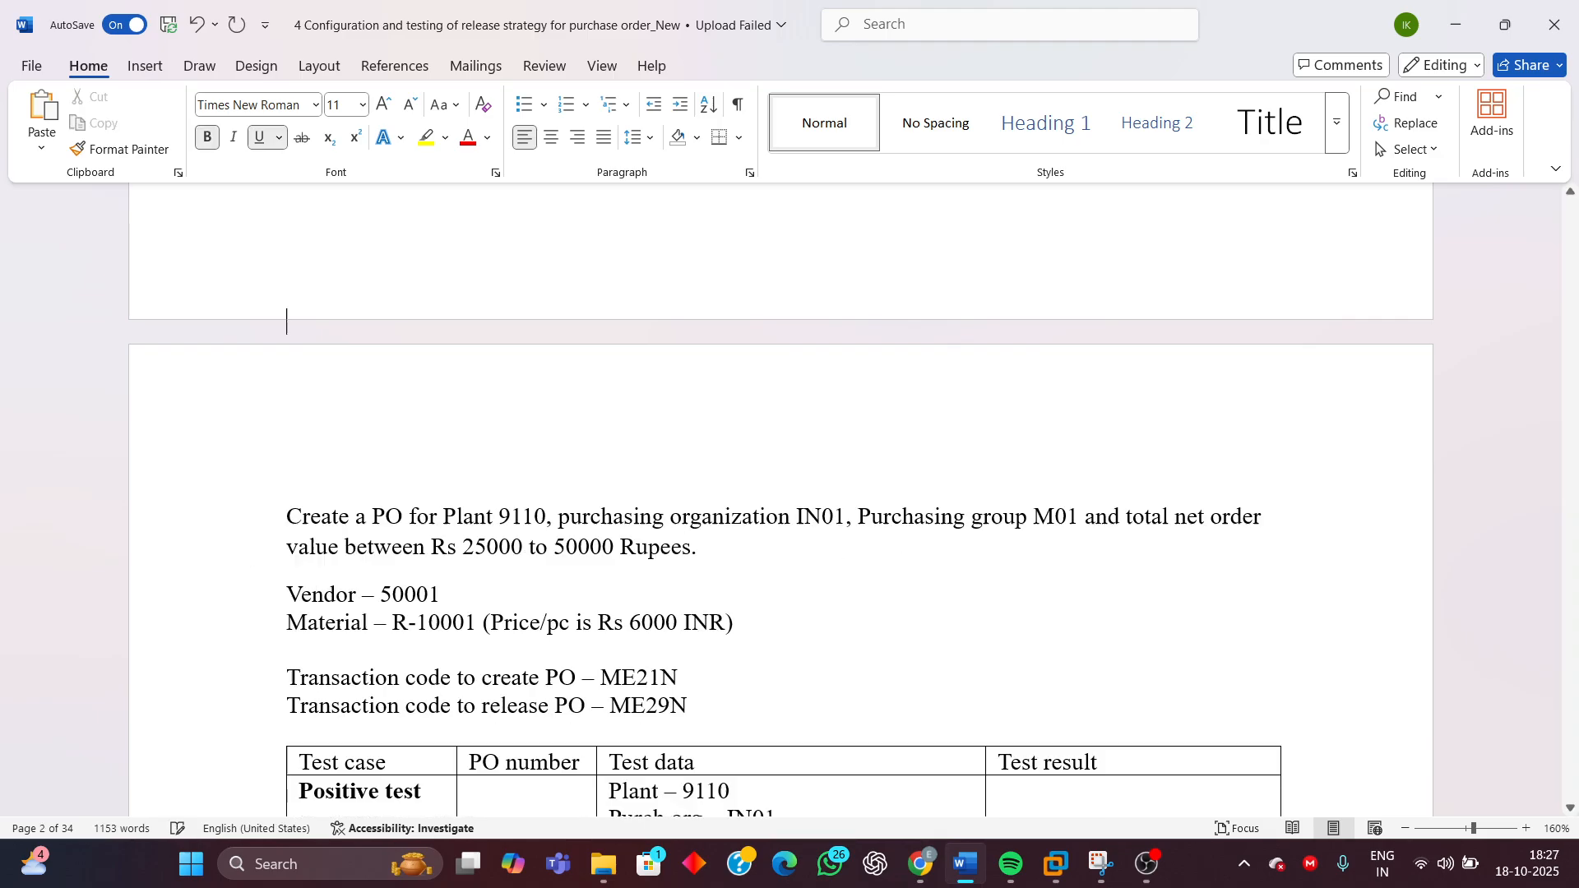
{"action": "key", "text": "ctrl+z"}
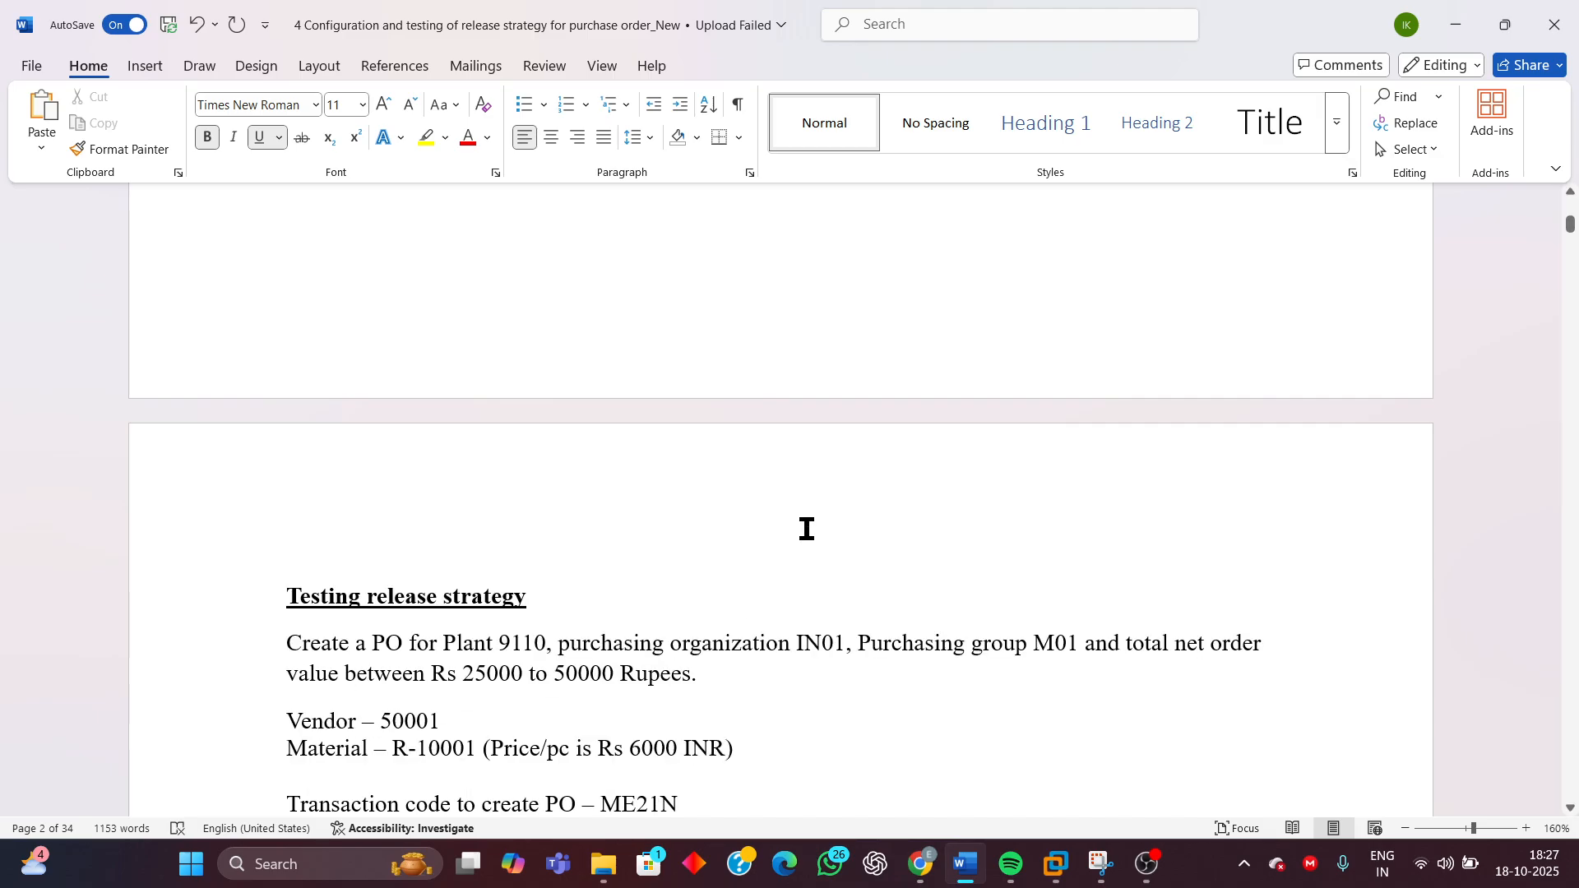
Read the testing section's PO requirements, transaction codes and positive and negative test data
{"action": "scroll", "coordinate": [832, 529], "scroll_direction": "down", "scroll_amount": 3}
{"action": "scroll", "coordinate": [832, 529], "scroll_direction": "down", "scroll_amount": 3}
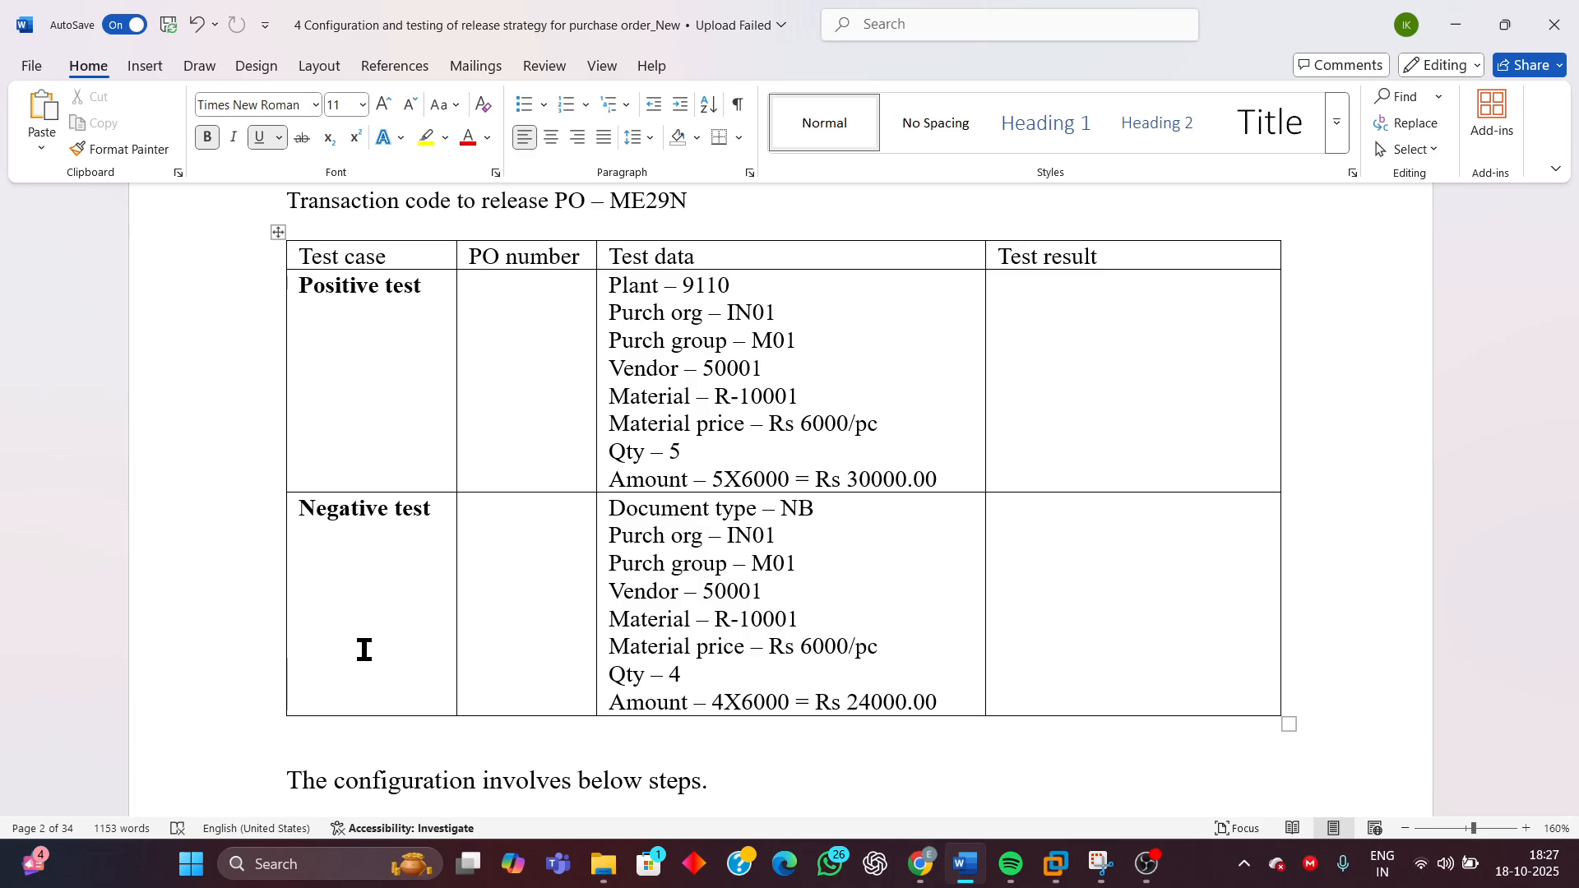
{"action": "scroll", "coordinate": [831, 470], "scroll_direction": "up", "scroll_amount": 3}
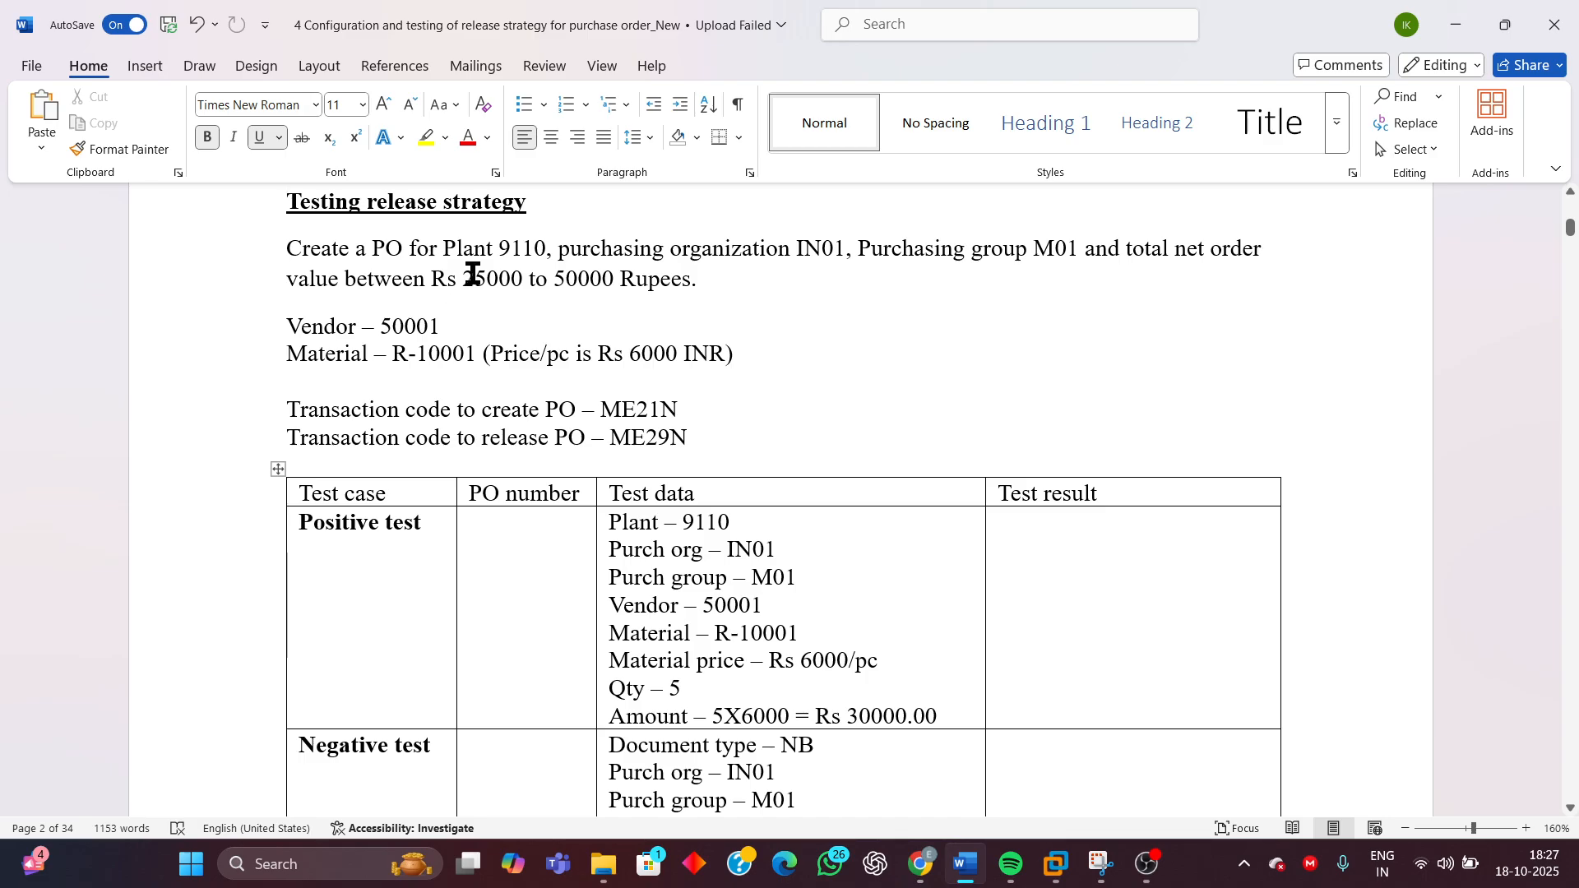
{"action": "left_click_drag", "start_coordinate": [463, 278], "coordinate": [687, 289]}
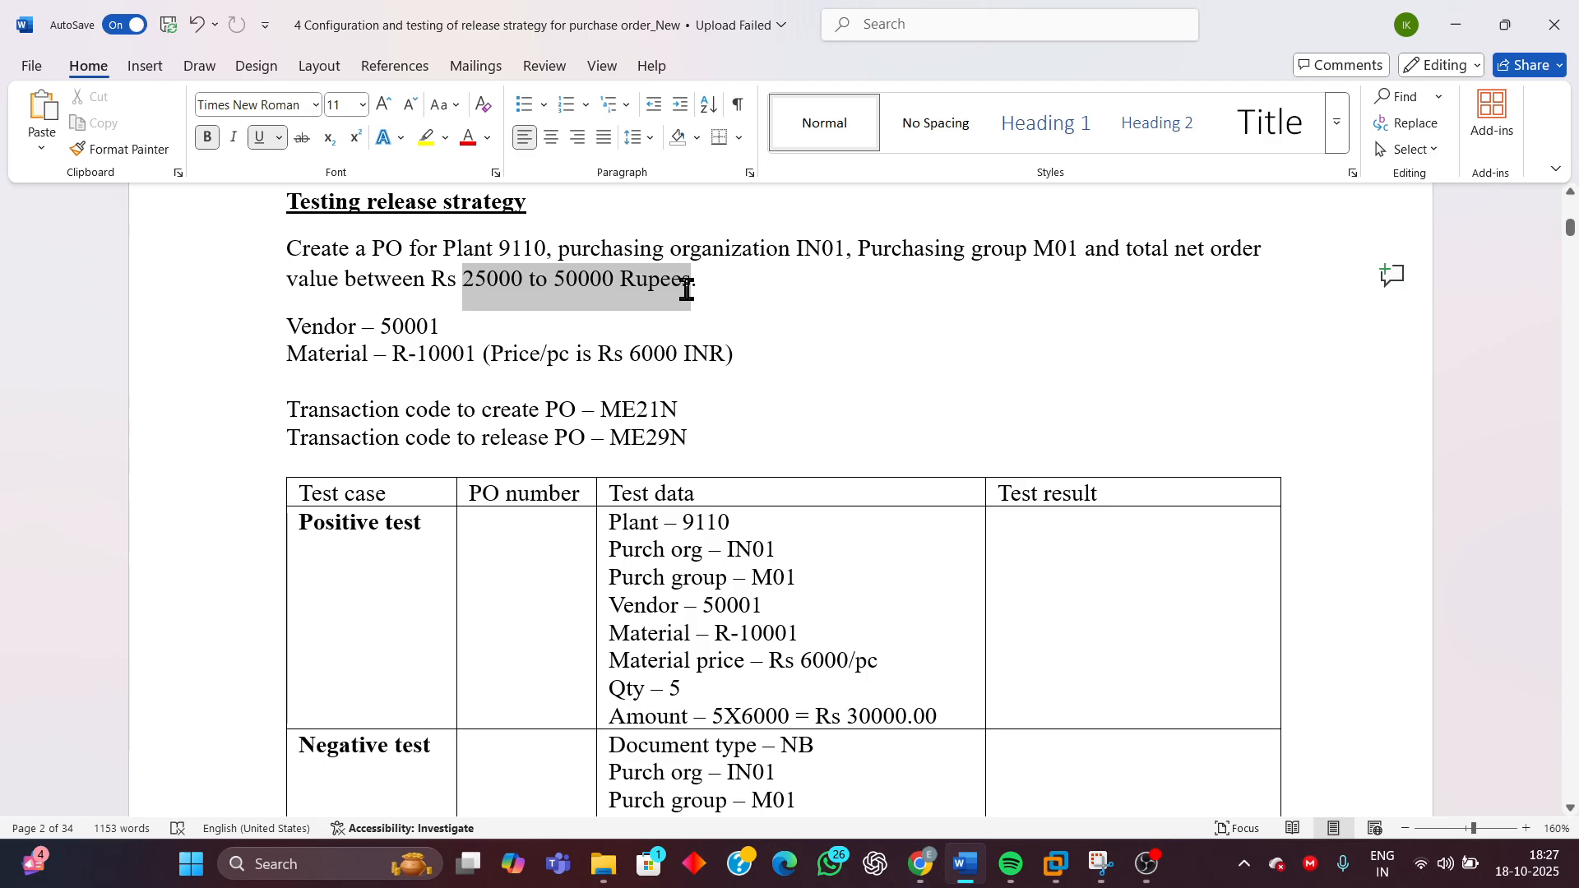
{"action": "left_click_drag", "start_coordinate": [502, 248], "coordinate": [1075, 257]}
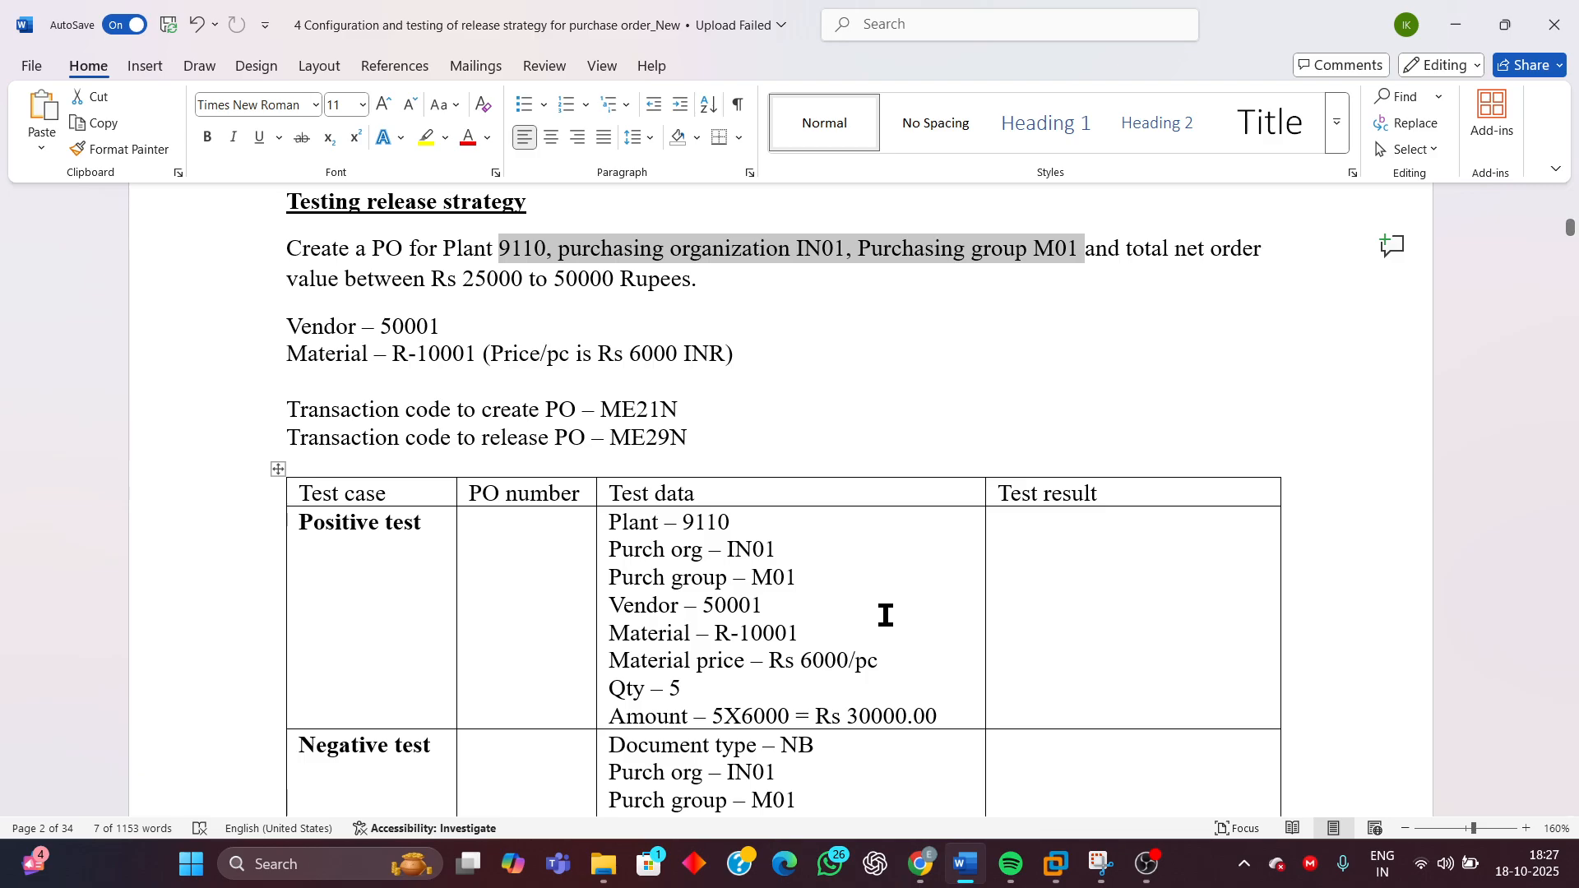
{"action": "scroll", "coordinate": [856, 573], "scroll_direction": "down", "scroll_amount": 2}
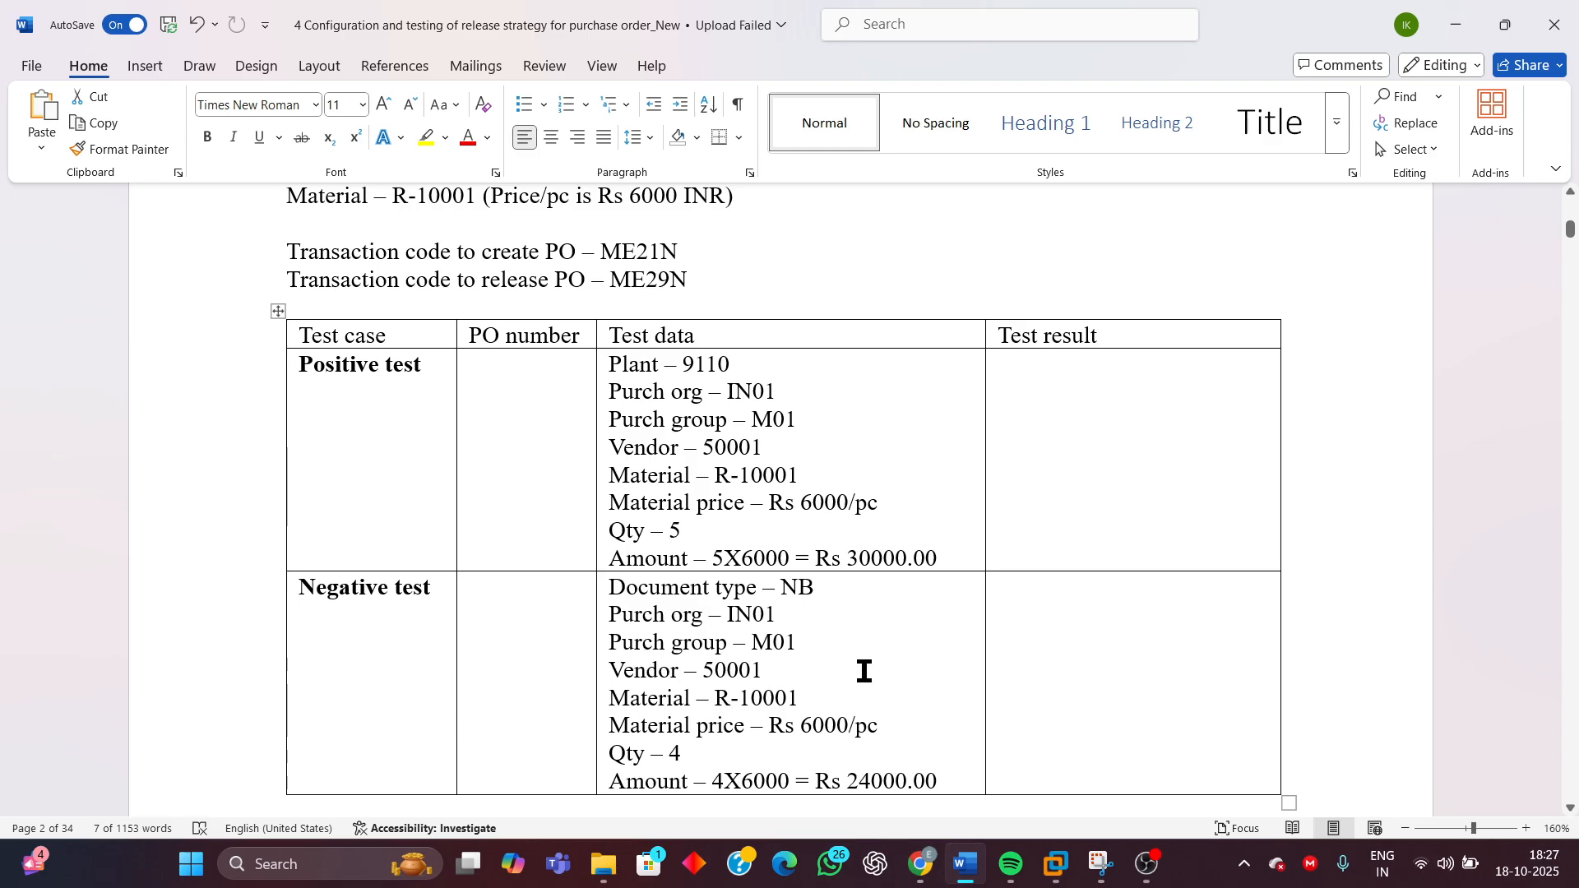
{"action": "scroll", "coordinate": [860, 669], "scroll_direction": "up", "scroll_amount": 3}
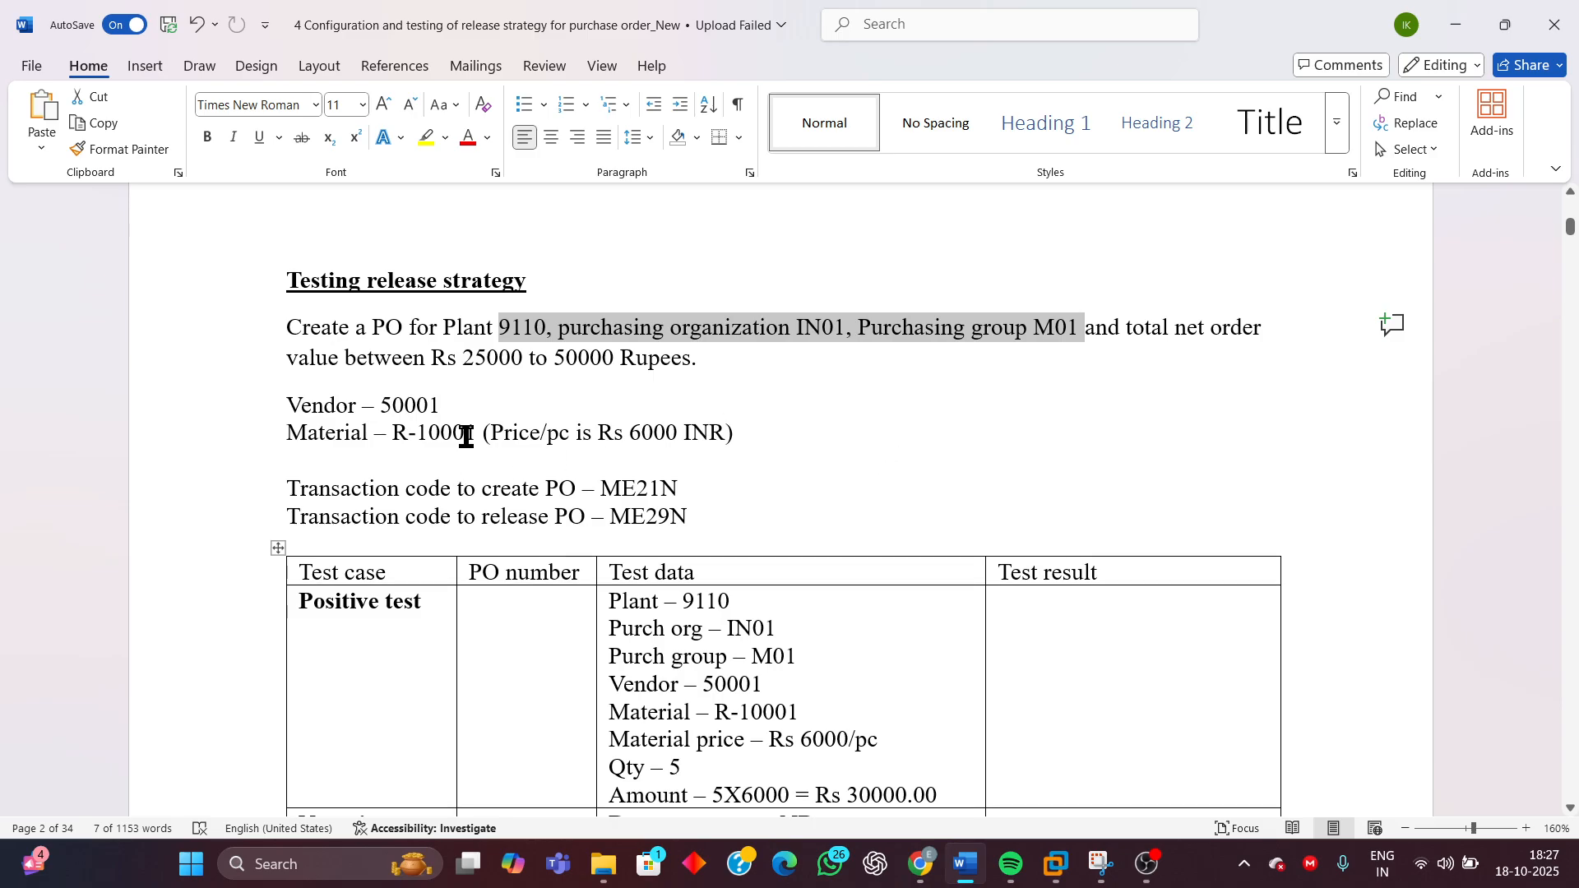
{"action": "left_click", "coordinate": [470, 362]}
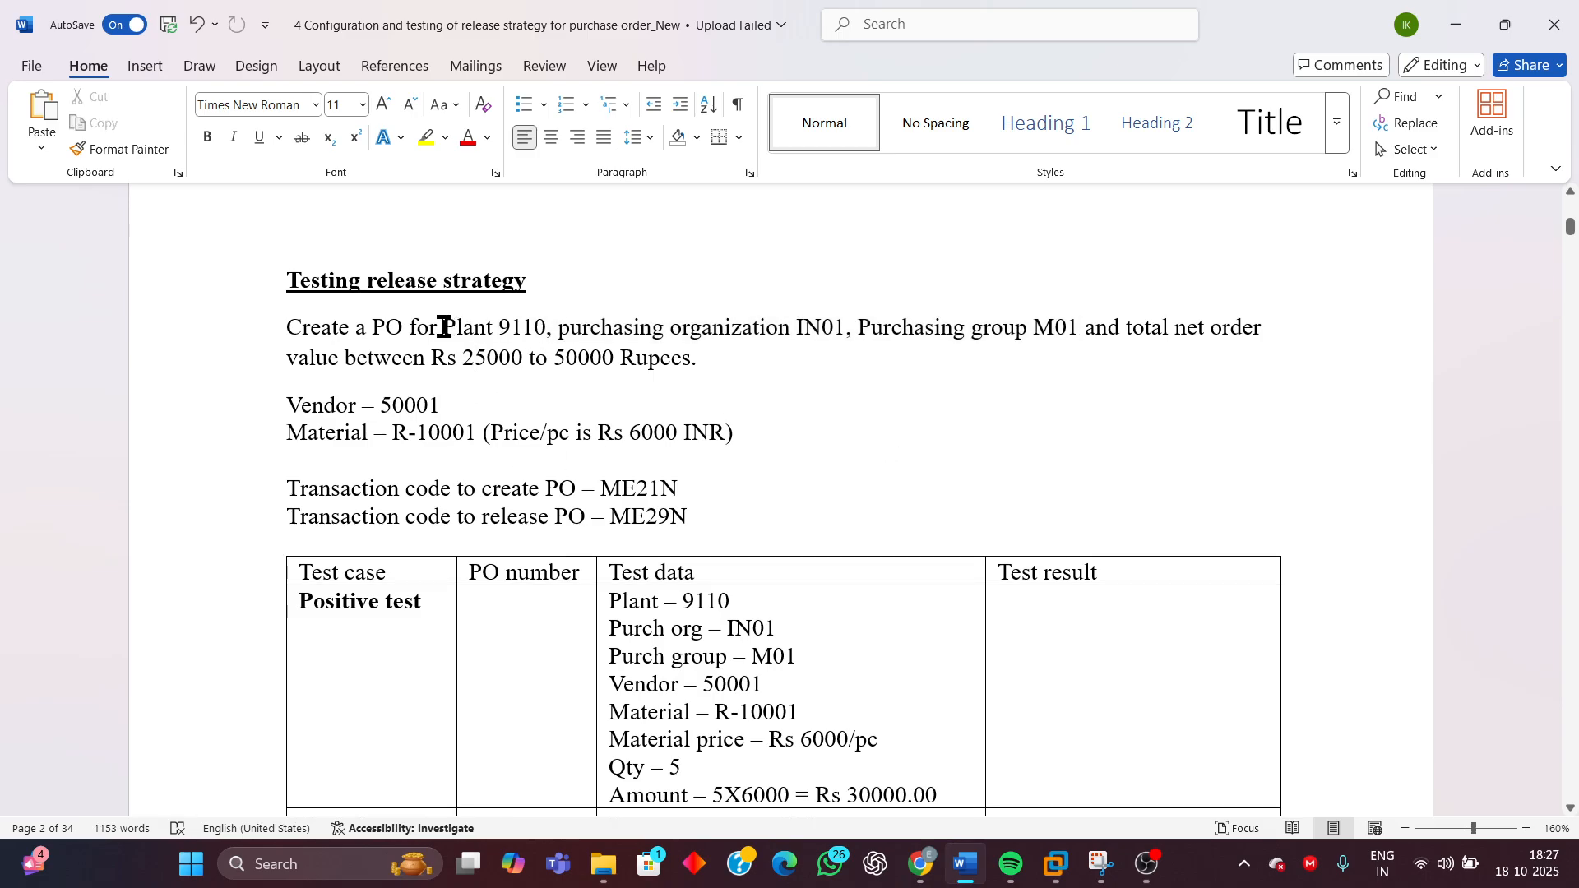
{"action": "left_click_drag", "start_coordinate": [441, 324], "coordinate": [1063, 356]}
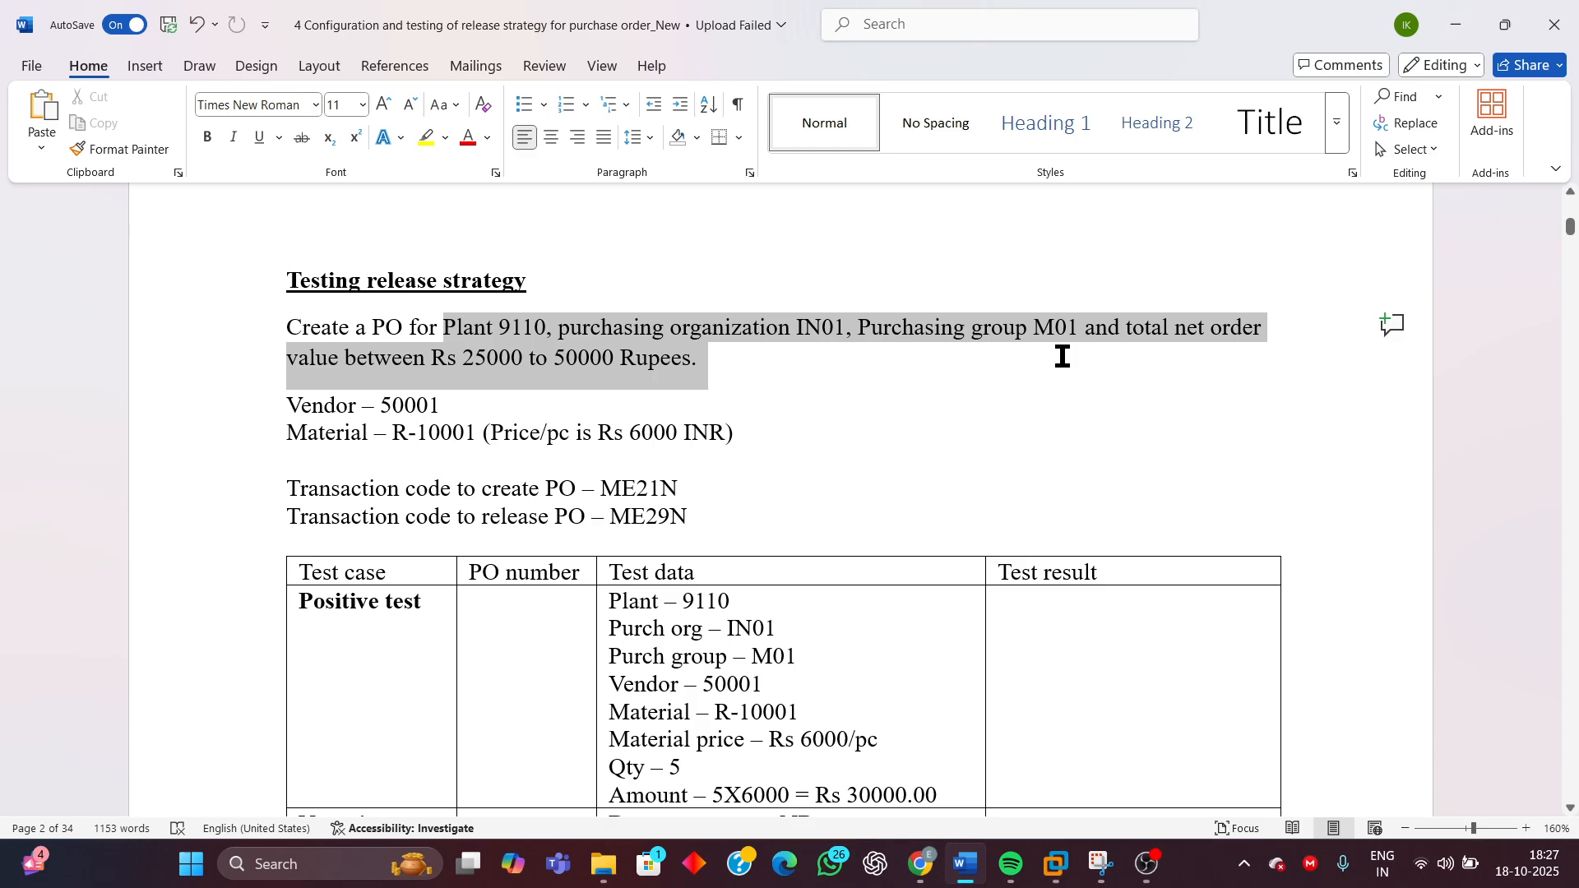
{"action": "left_click_drag", "start_coordinate": [1062, 356], "coordinate": [1061, 358]}
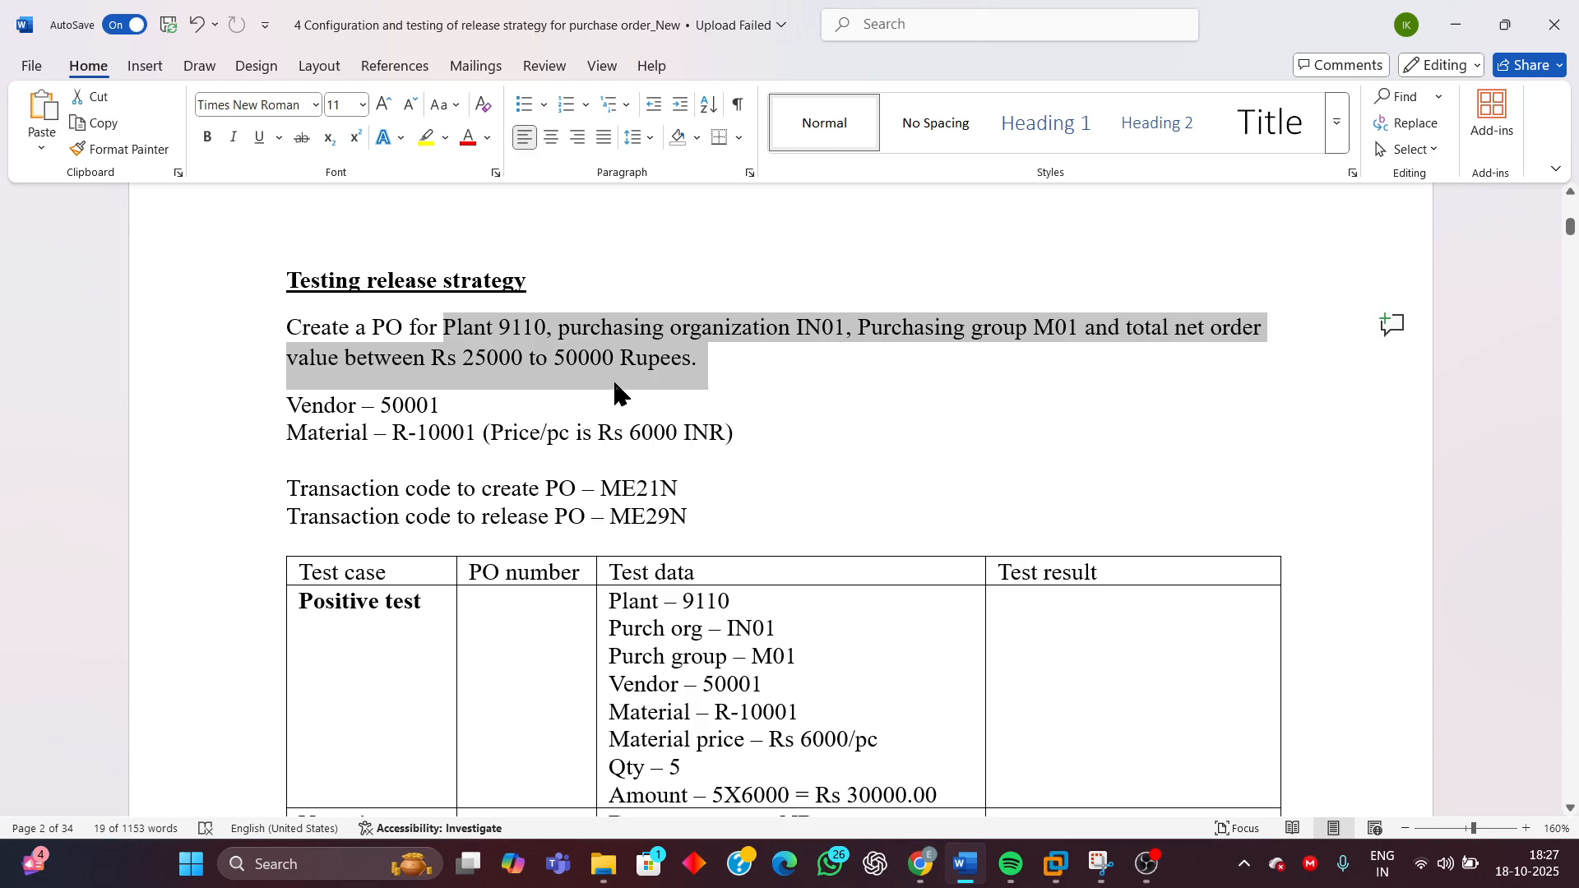
{"action": "left_click", "coordinate": [531, 361]}
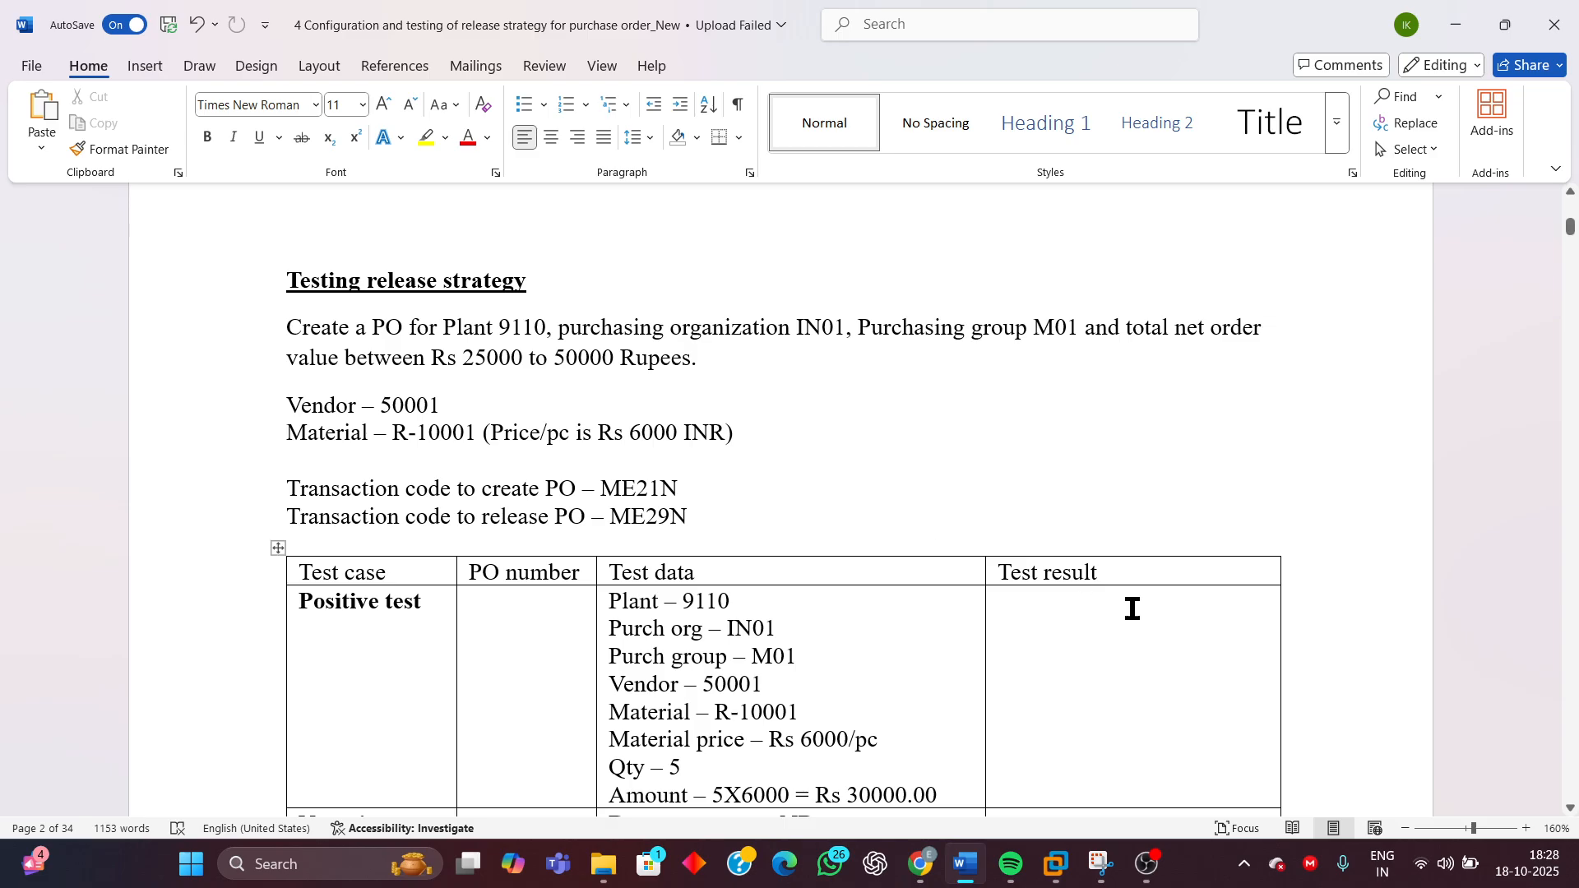
{"action": "scroll", "coordinate": [1127, 606], "scroll_direction": "down", "scroll_amount": 5}
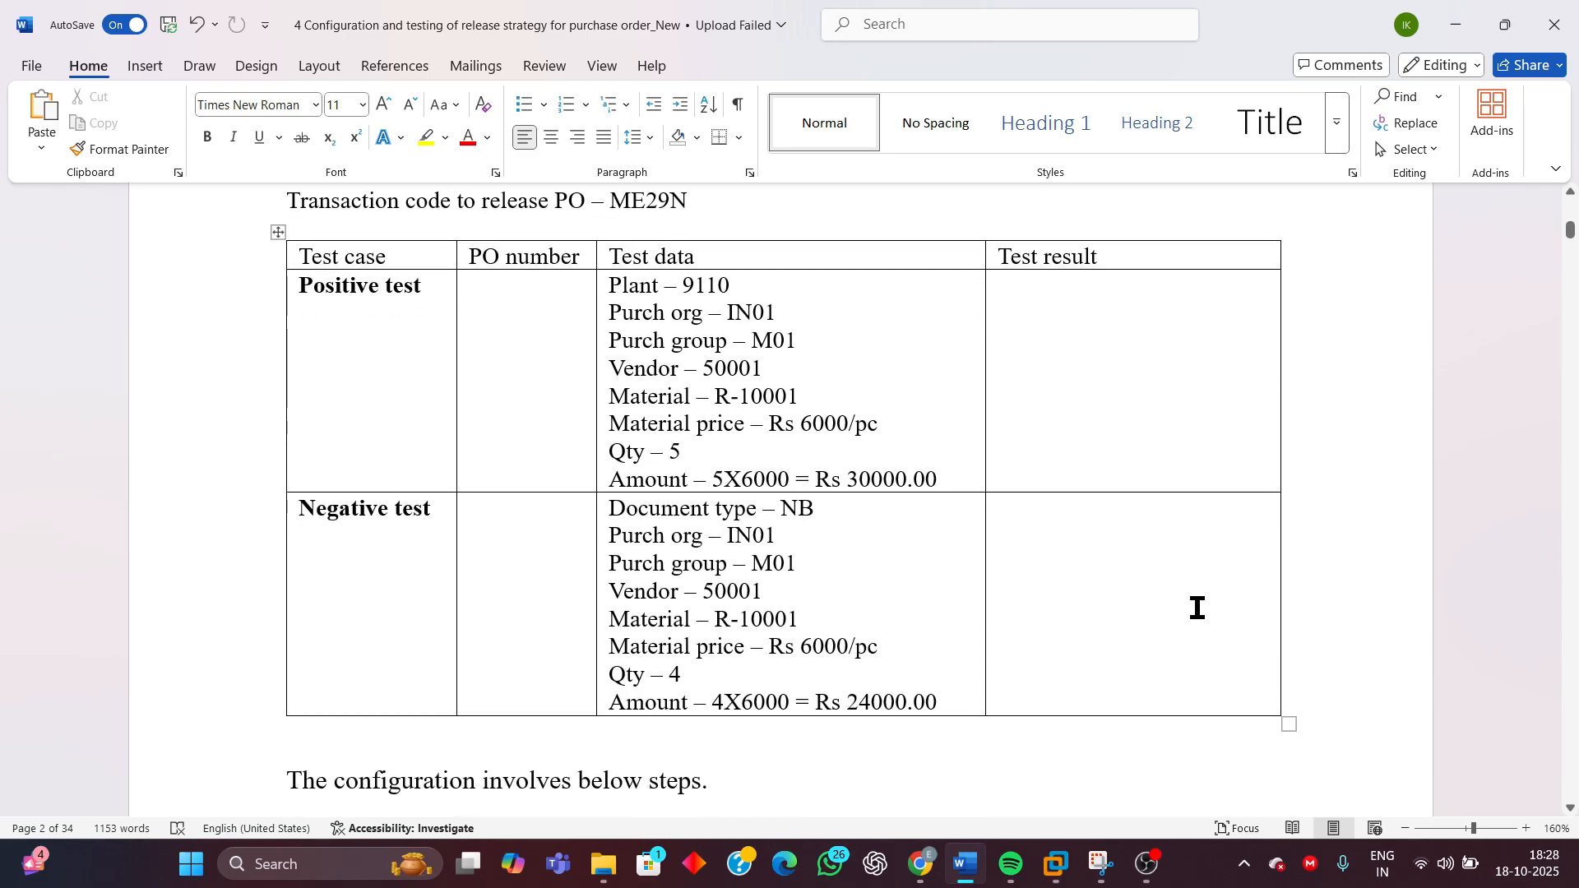
{"action": "scroll", "coordinate": [1198, 608], "scroll_direction": "up", "scroll_amount": 4}
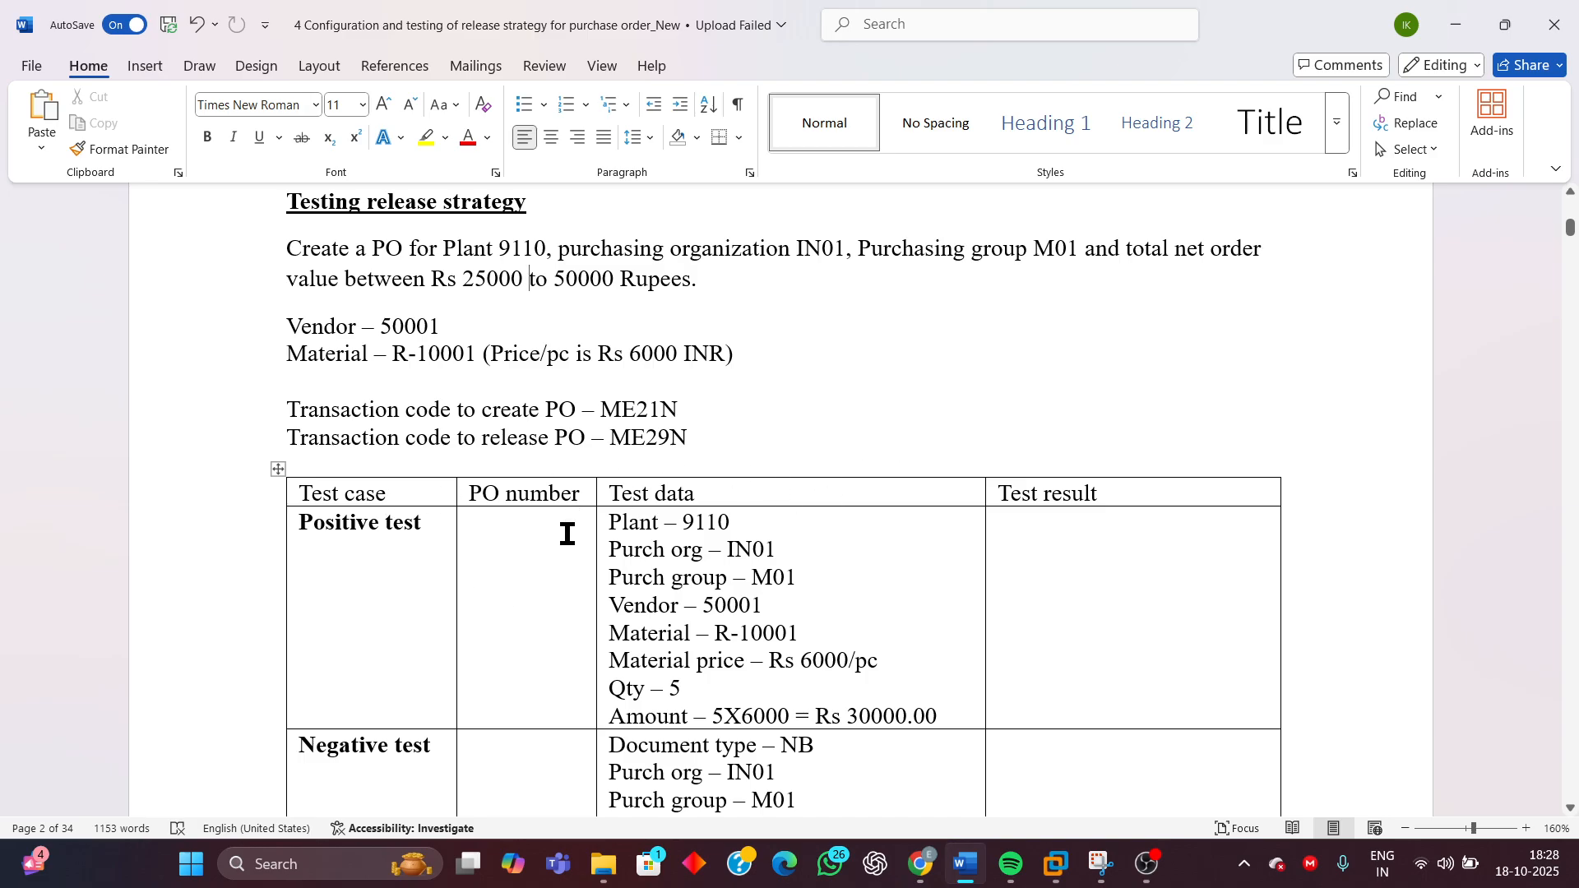
{"action": "scroll", "coordinate": [568, 534], "scroll_direction": "down", "scroll_amount": 3}
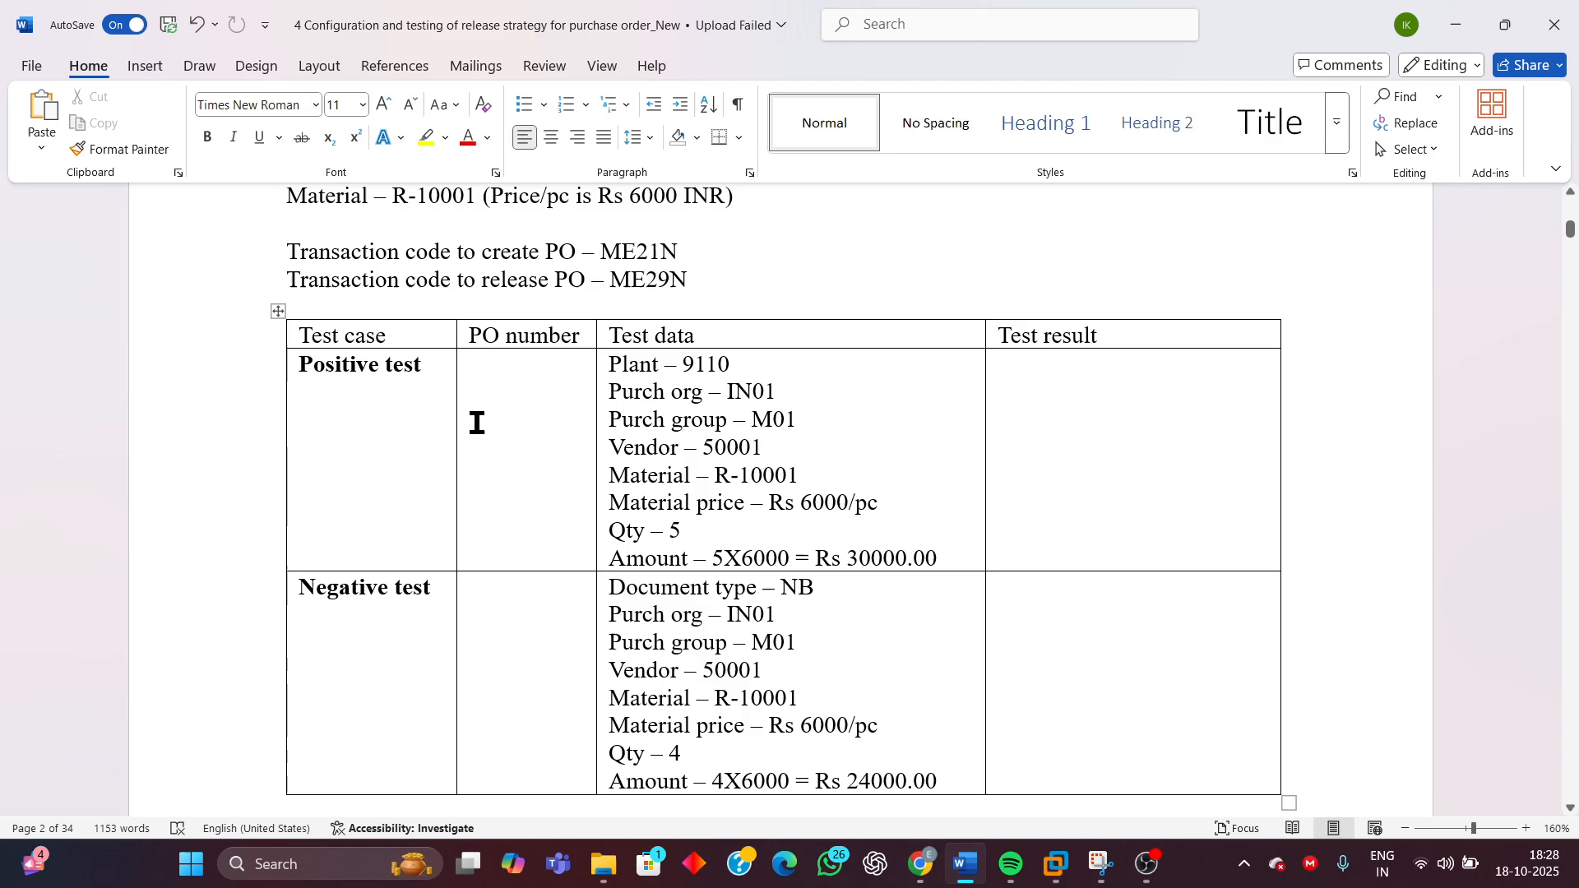
{"action": "left_click_drag", "start_coordinate": [288, 252], "coordinate": [716, 278]}
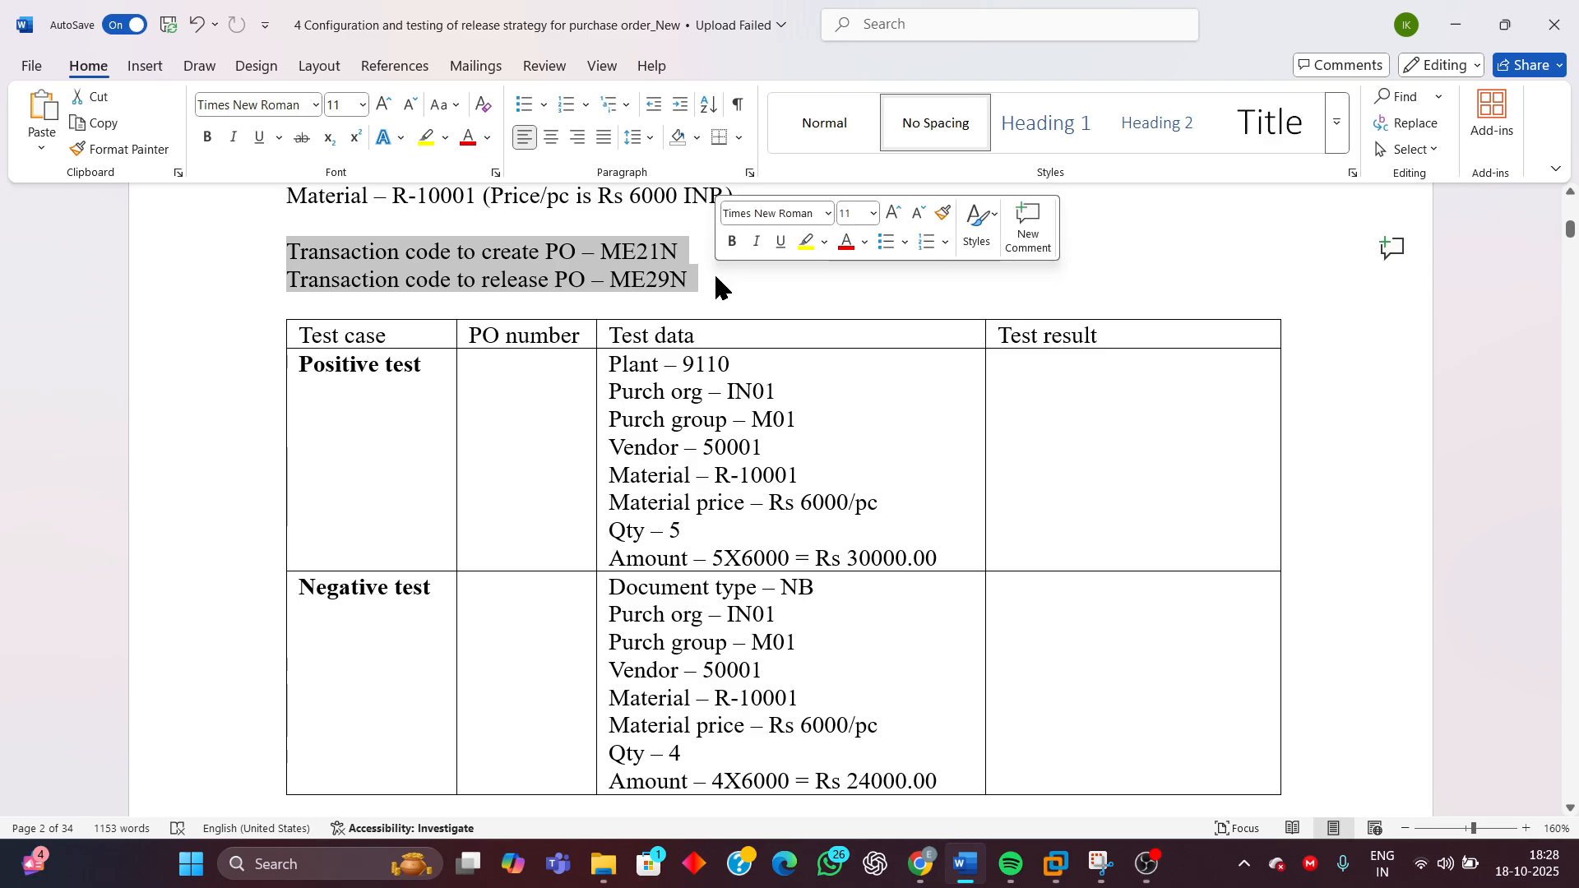
{"action": "left_click", "coordinate": [630, 283]}
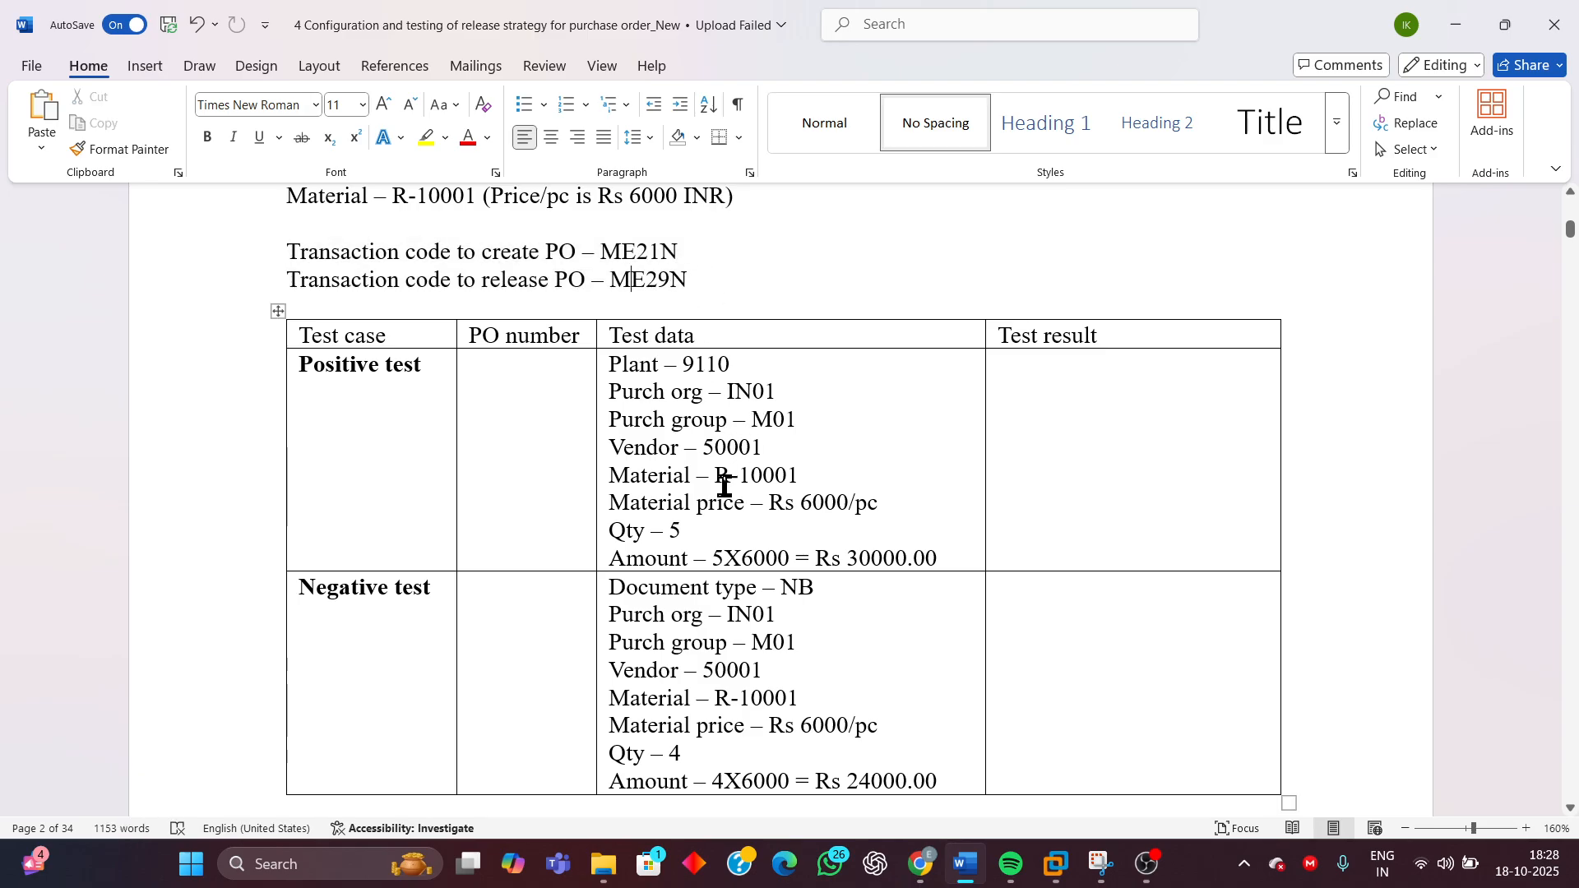
Return to SAP, open a new session and start transaction ME21N to create a purchase order
{"action": "mouse_move", "coordinate": [1062, 869]}
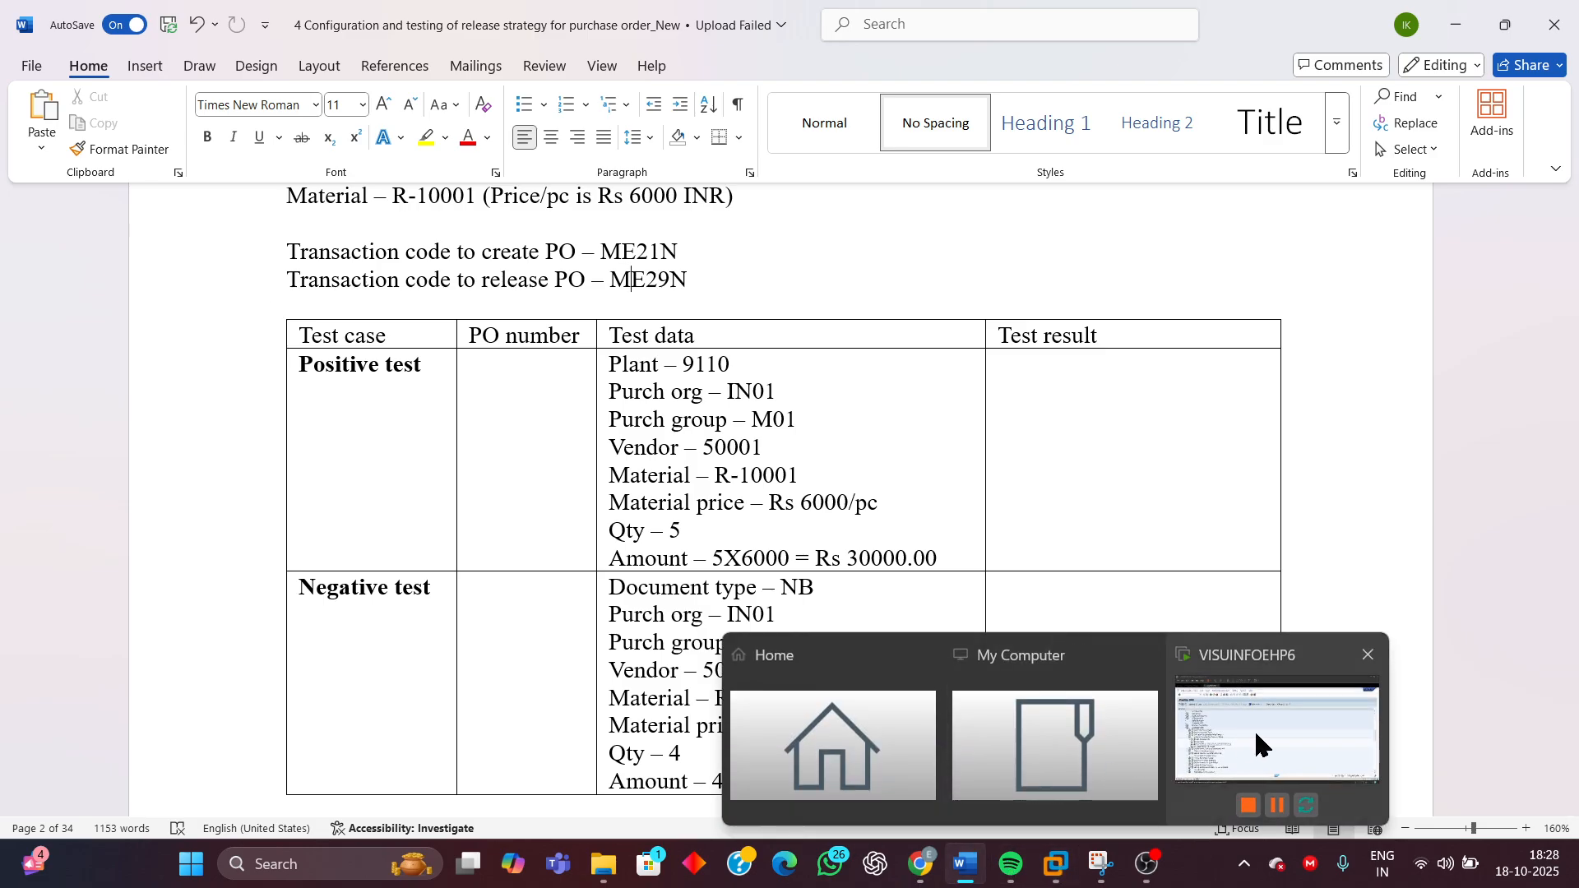
{"action": "left_click", "coordinate": [1255, 729]}
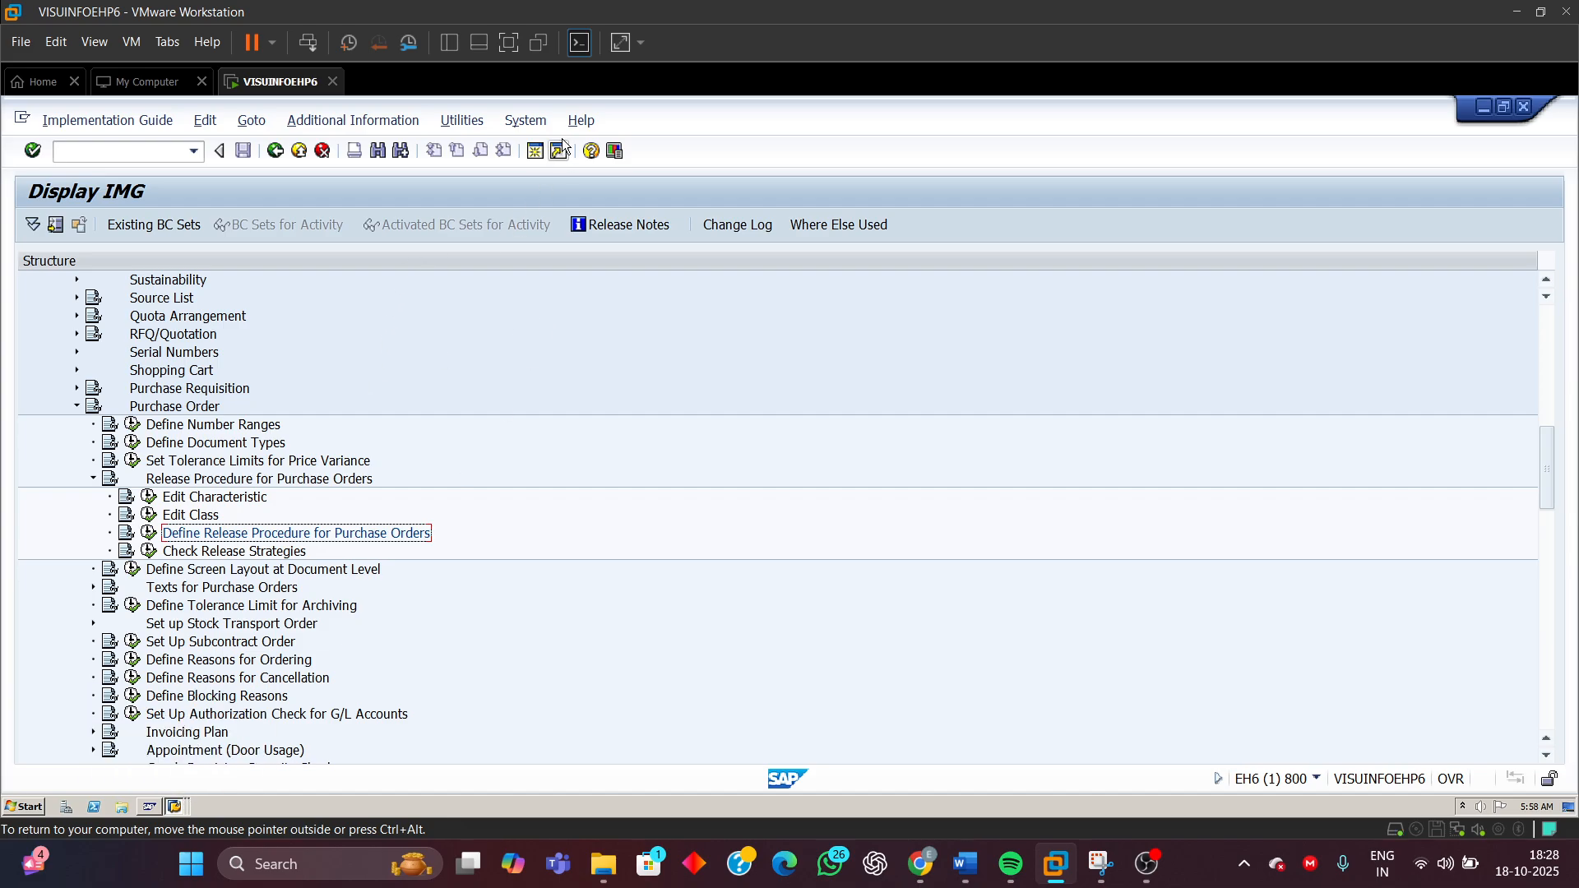
{"action": "left_click", "coordinate": [535, 152]}
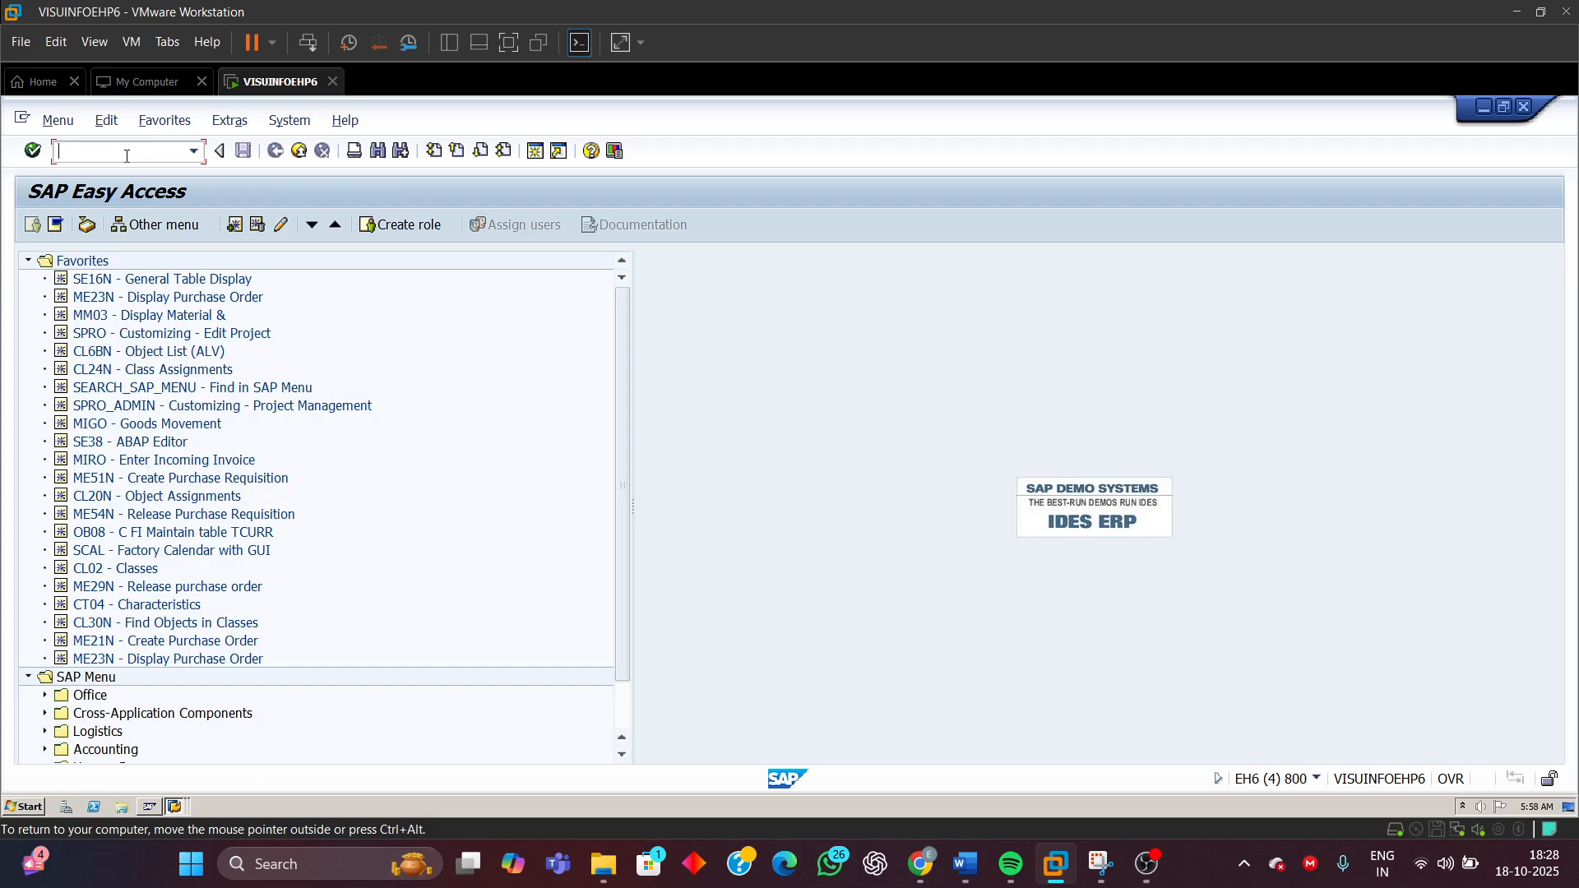
{"action": "type", "text": "ME21N"}
{"action": "key", "text": "Return"}
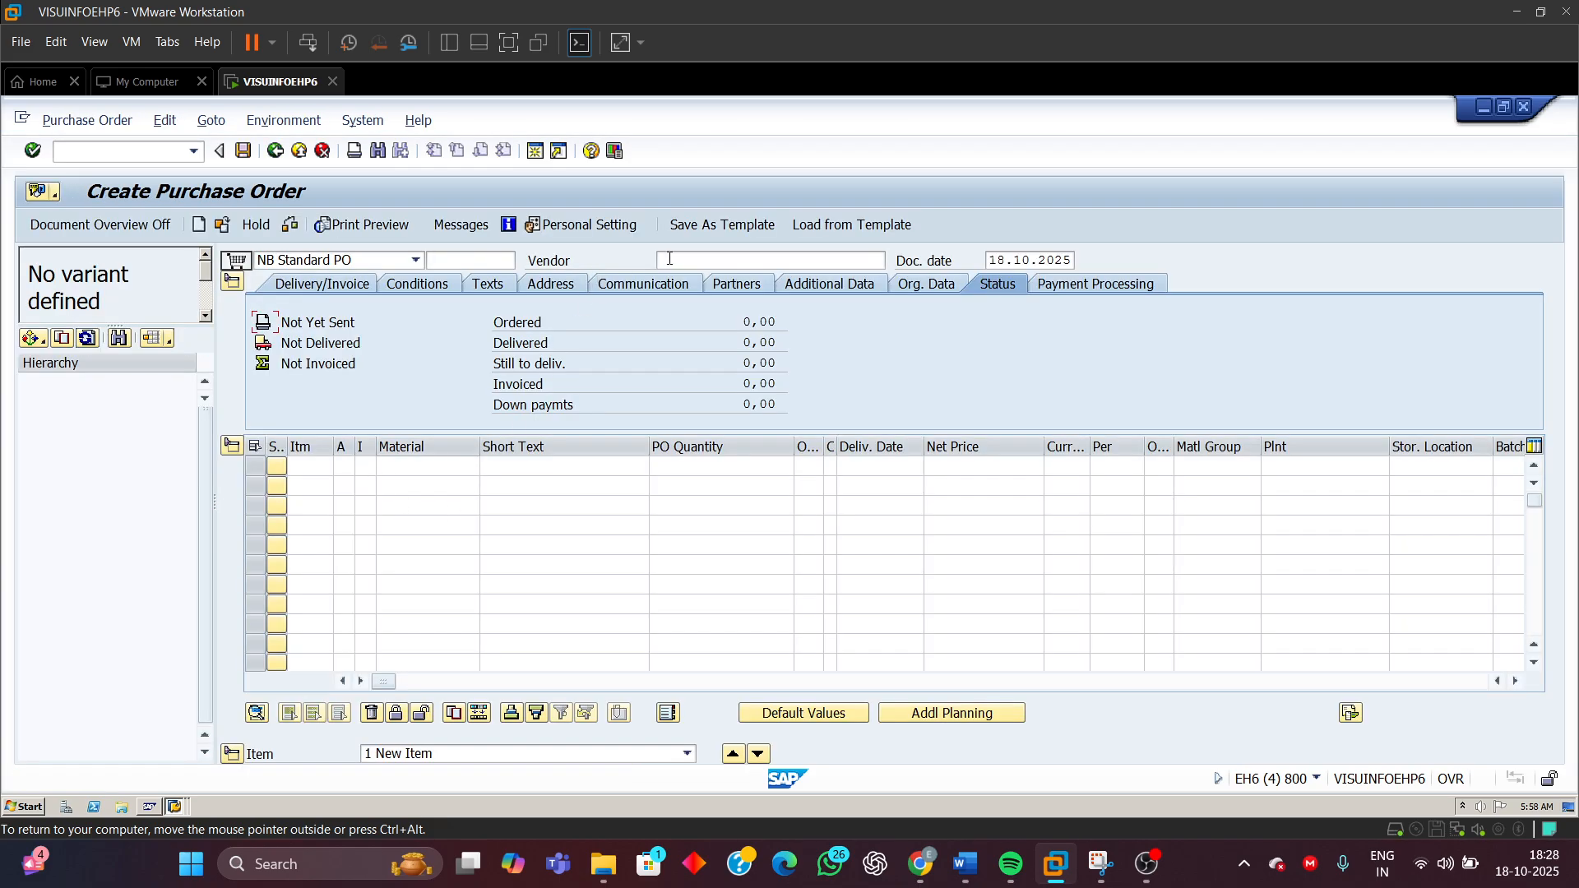
Enter vendor 50001 on the new purchase order, checking the test data, and open the organizational data
{"action": "left_click", "coordinate": [673, 259]}
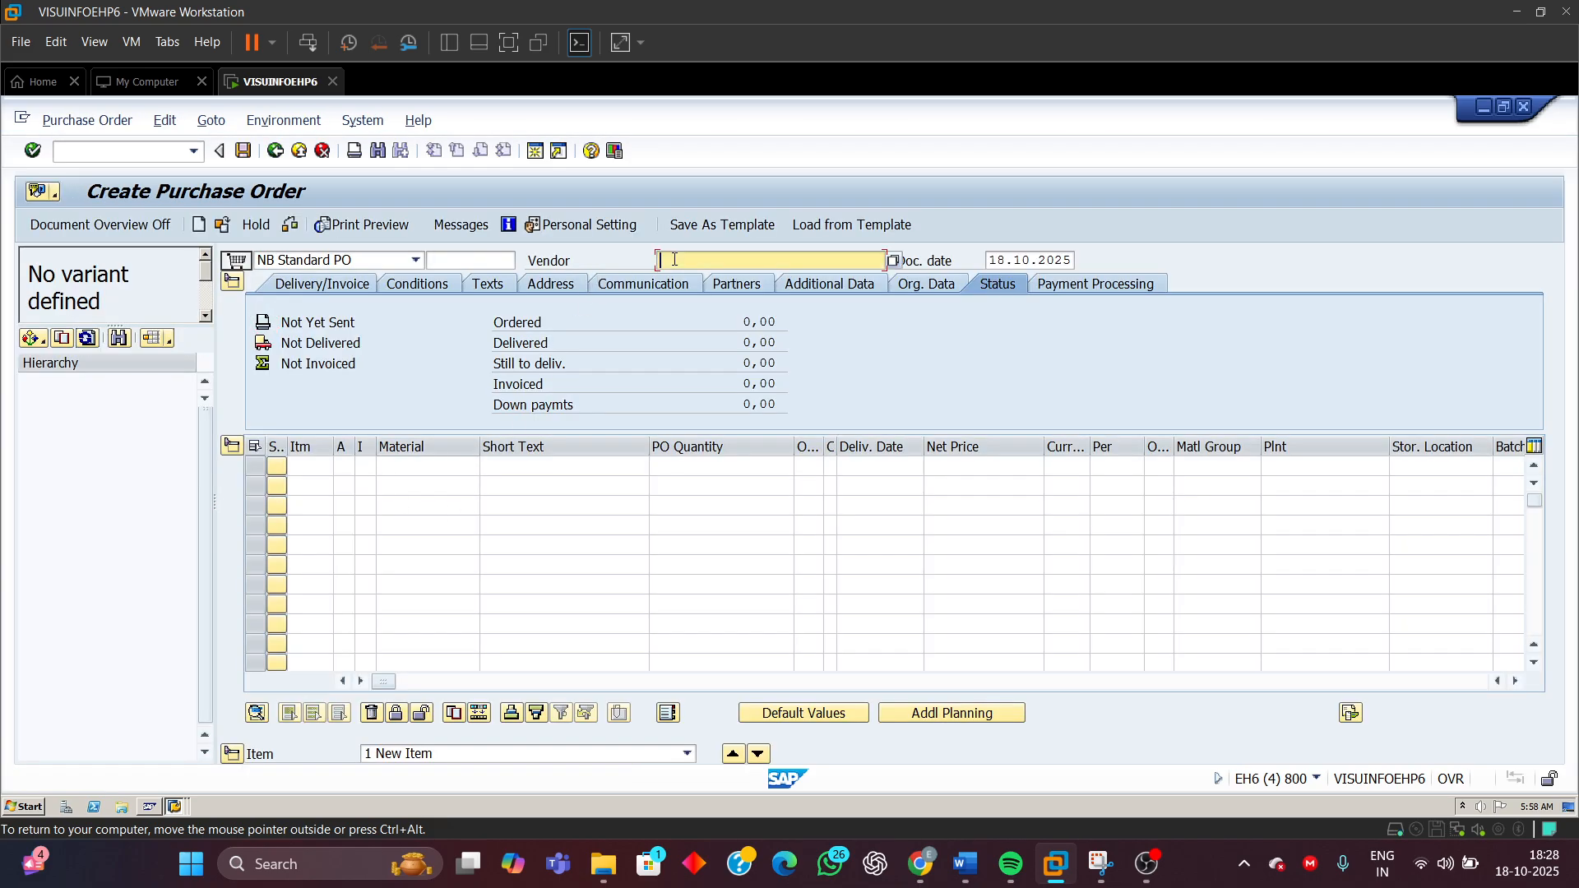
{"action": "left_click", "coordinate": [965, 864]}
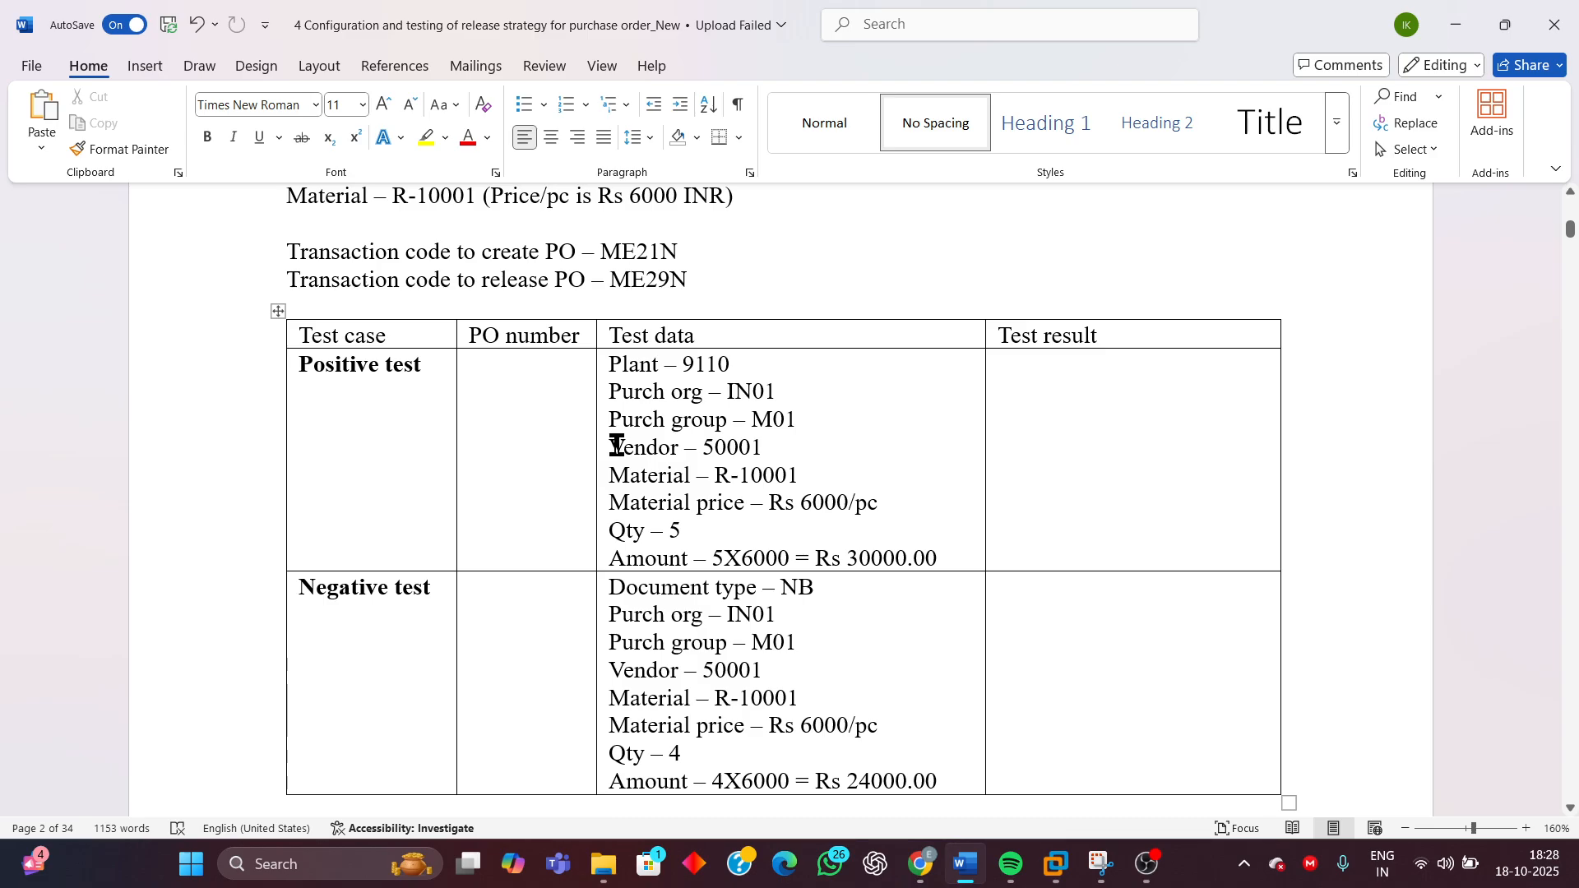
{"action": "left_click_drag", "start_coordinate": [617, 446], "coordinate": [842, 479]}
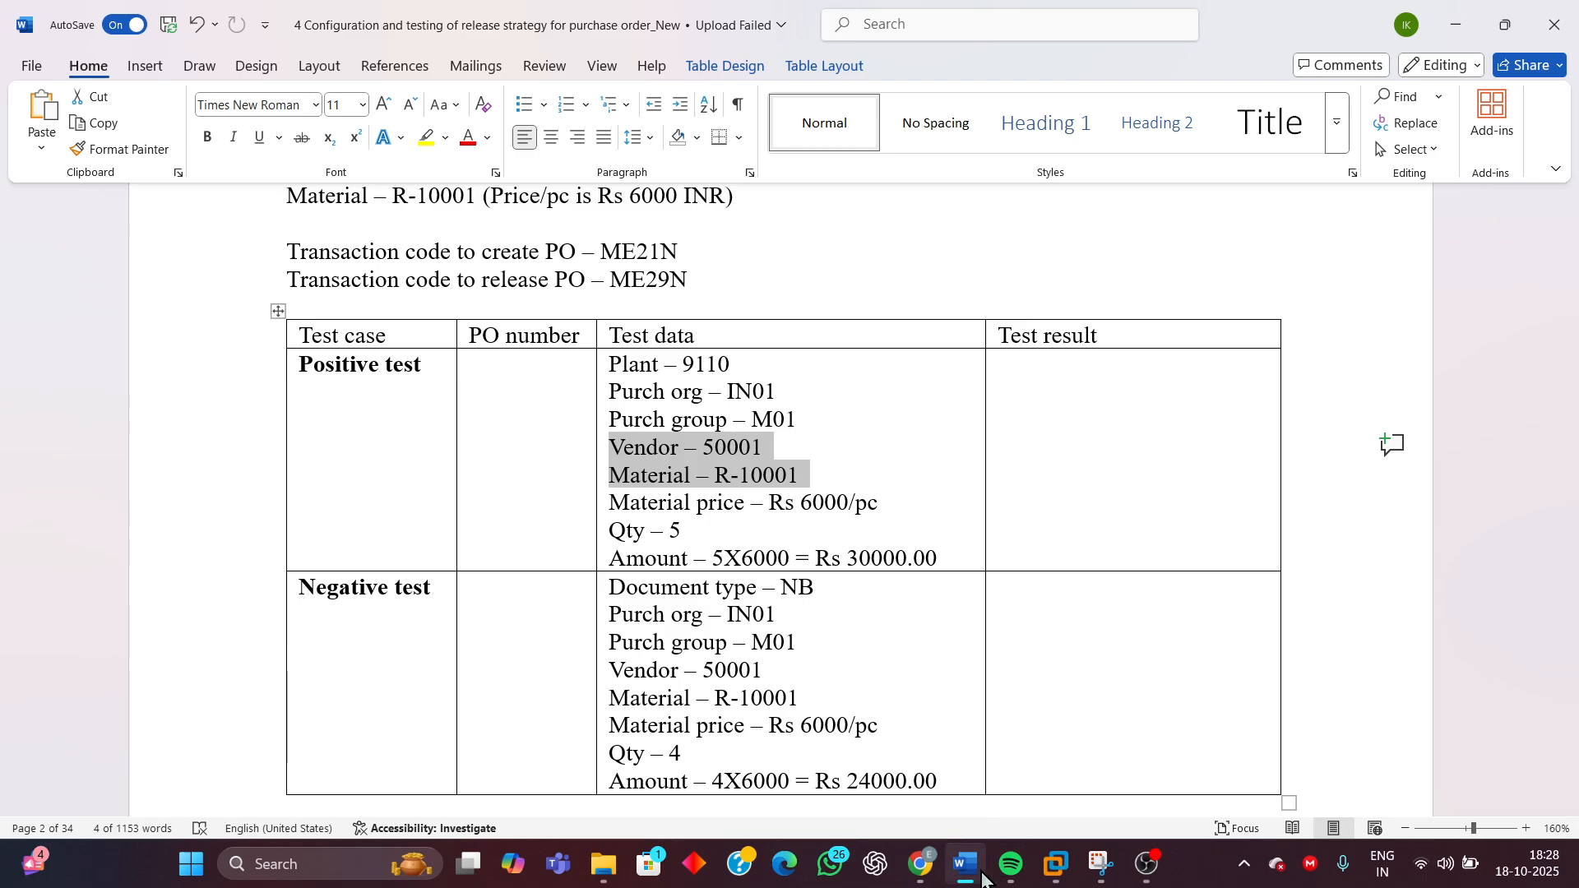
{"action": "left_click", "coordinate": [1056, 864]}
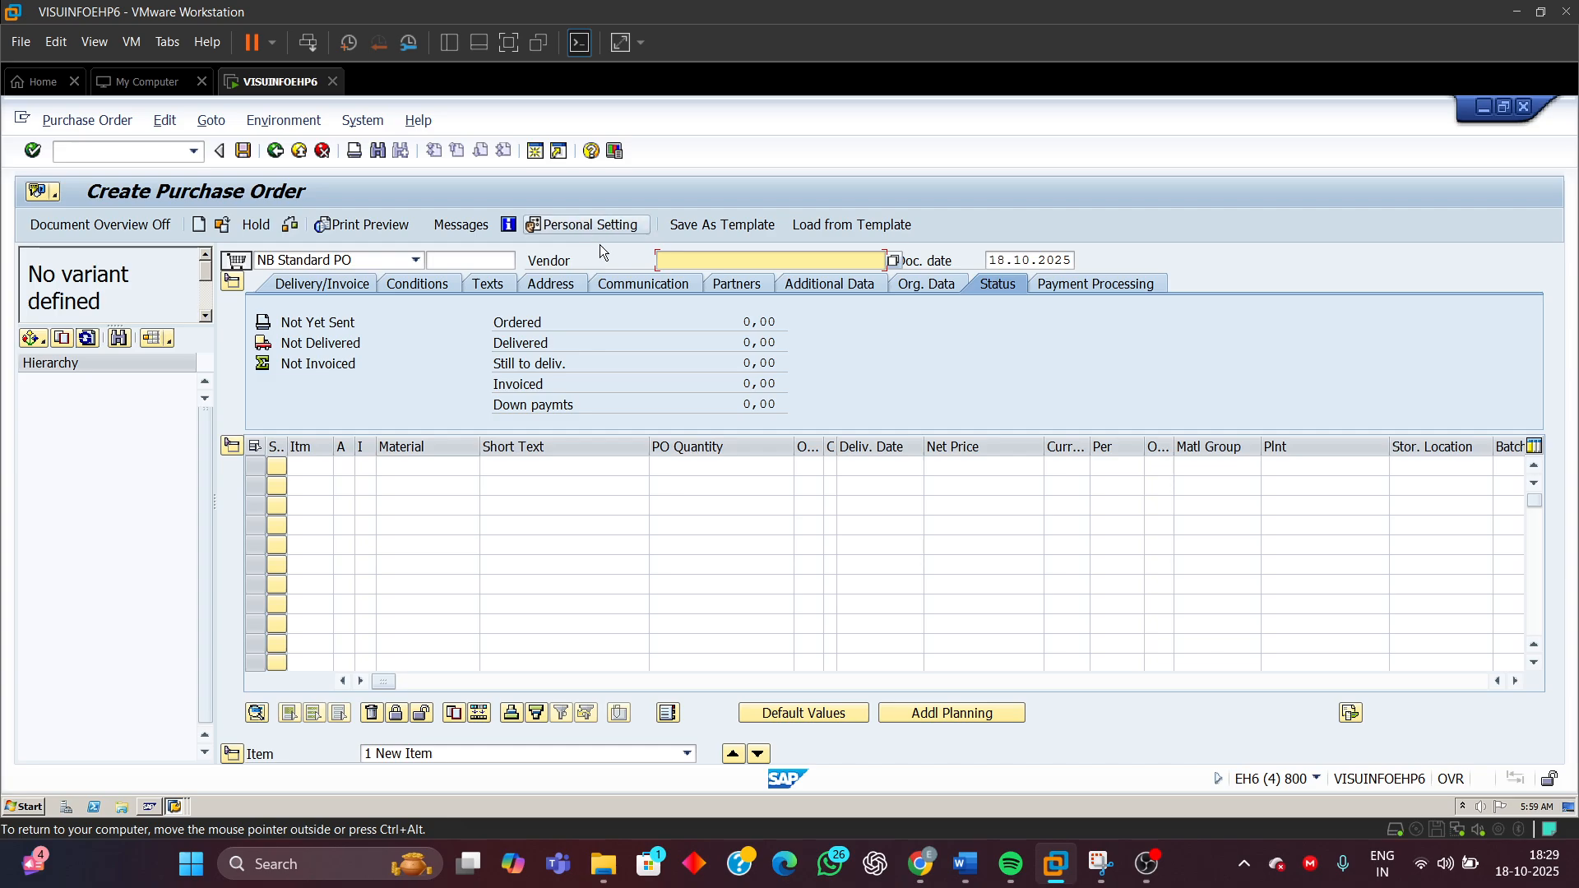
{"action": "type", "text": "5"}
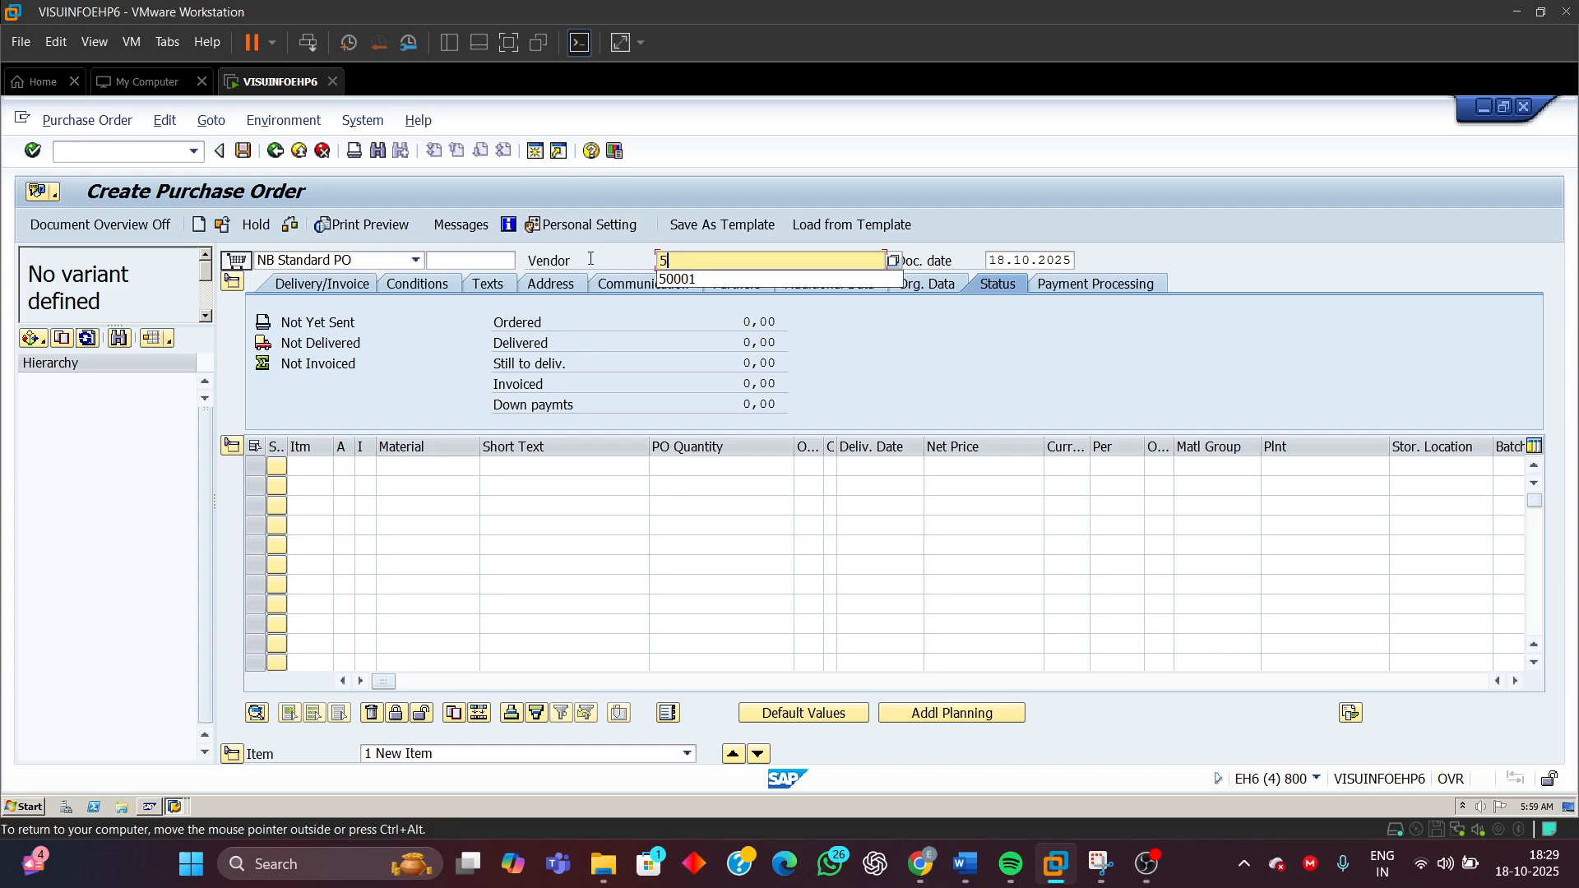
{"action": "left_click", "coordinate": [679, 278]}
{"action": "left_click", "coordinate": [912, 290]}
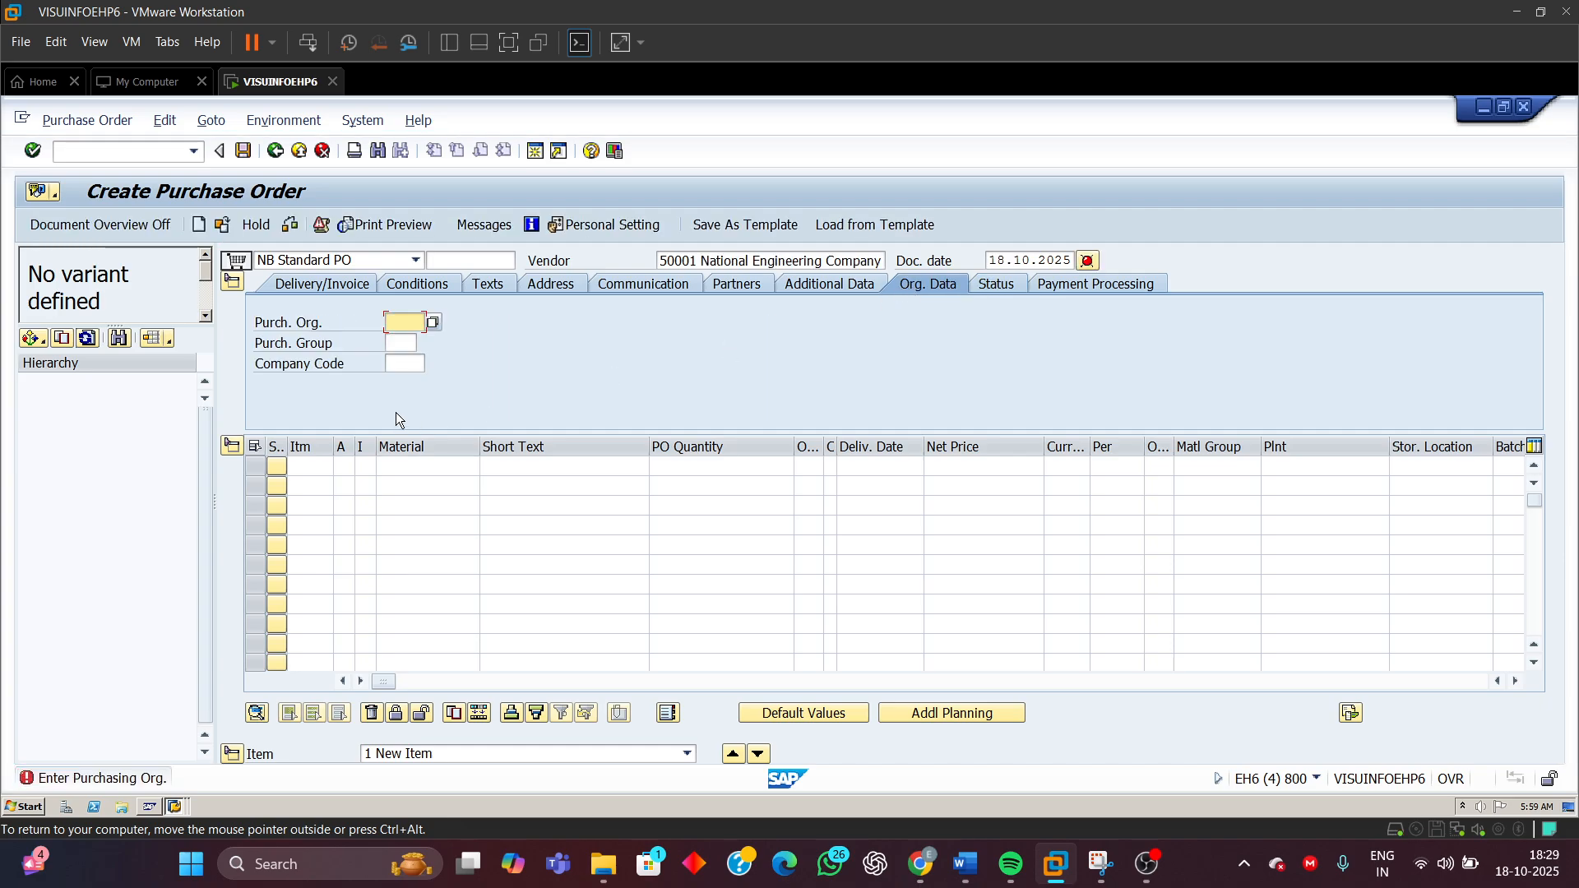
Fill in purchasing organization IN01, purchasing group M01, company code 1501, plant 9110 and storage location 1000 on the purchase order
{"action": "type", "text": "IN01"}
{"action": "key", "text": "Tab"}
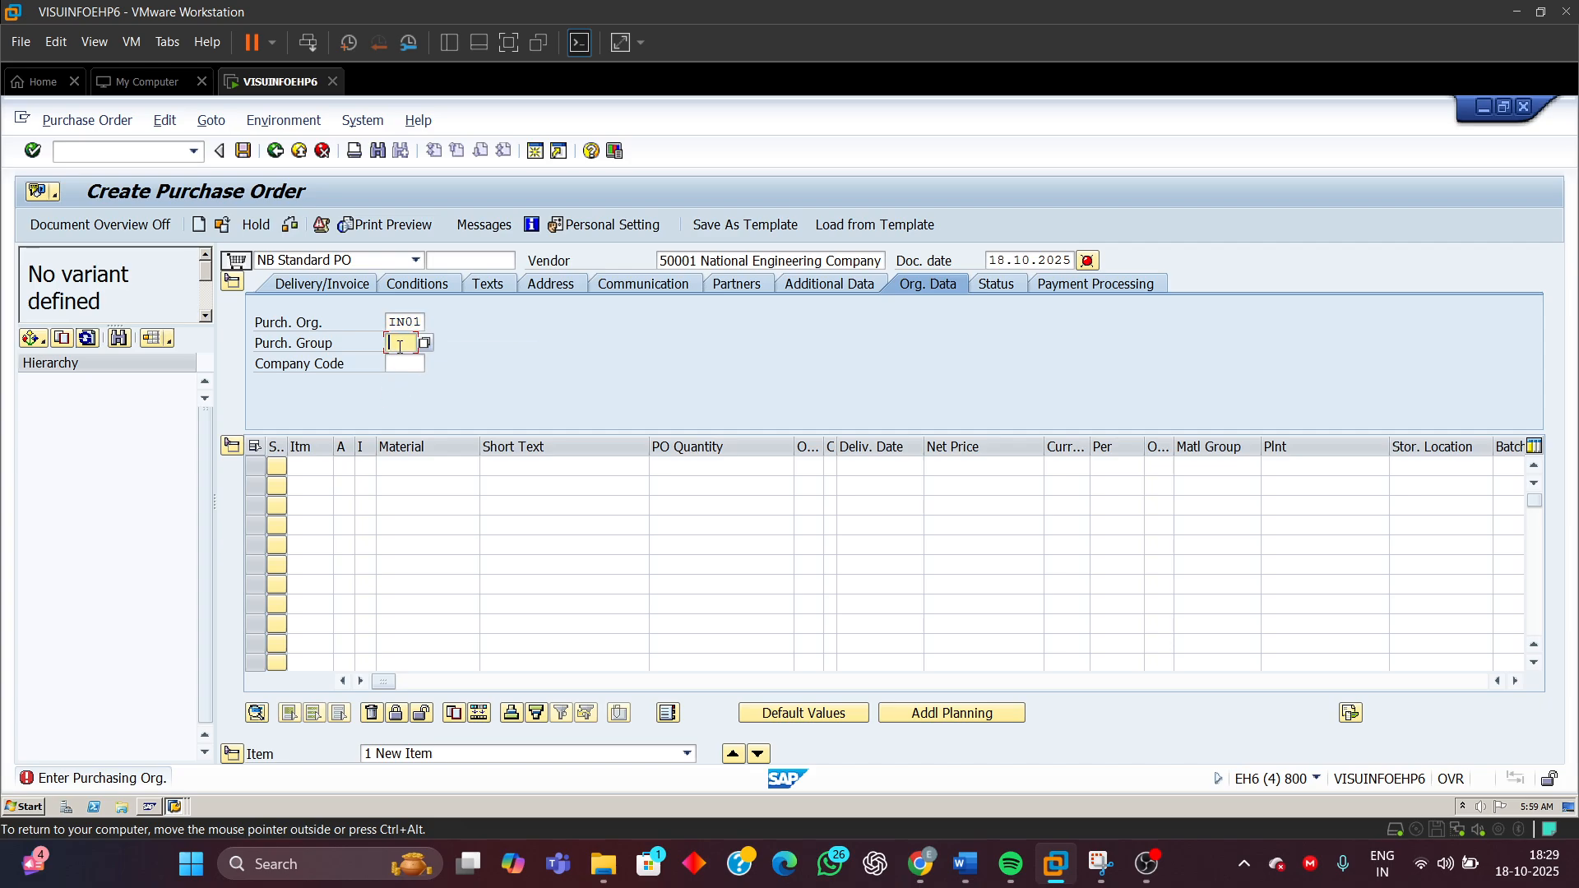
{"action": "type", "text": "M"}
{"action": "left_click", "coordinate": [402, 362]}
{"action": "left_click", "coordinate": [1302, 468]}
{"action": "type", "text": "9"}
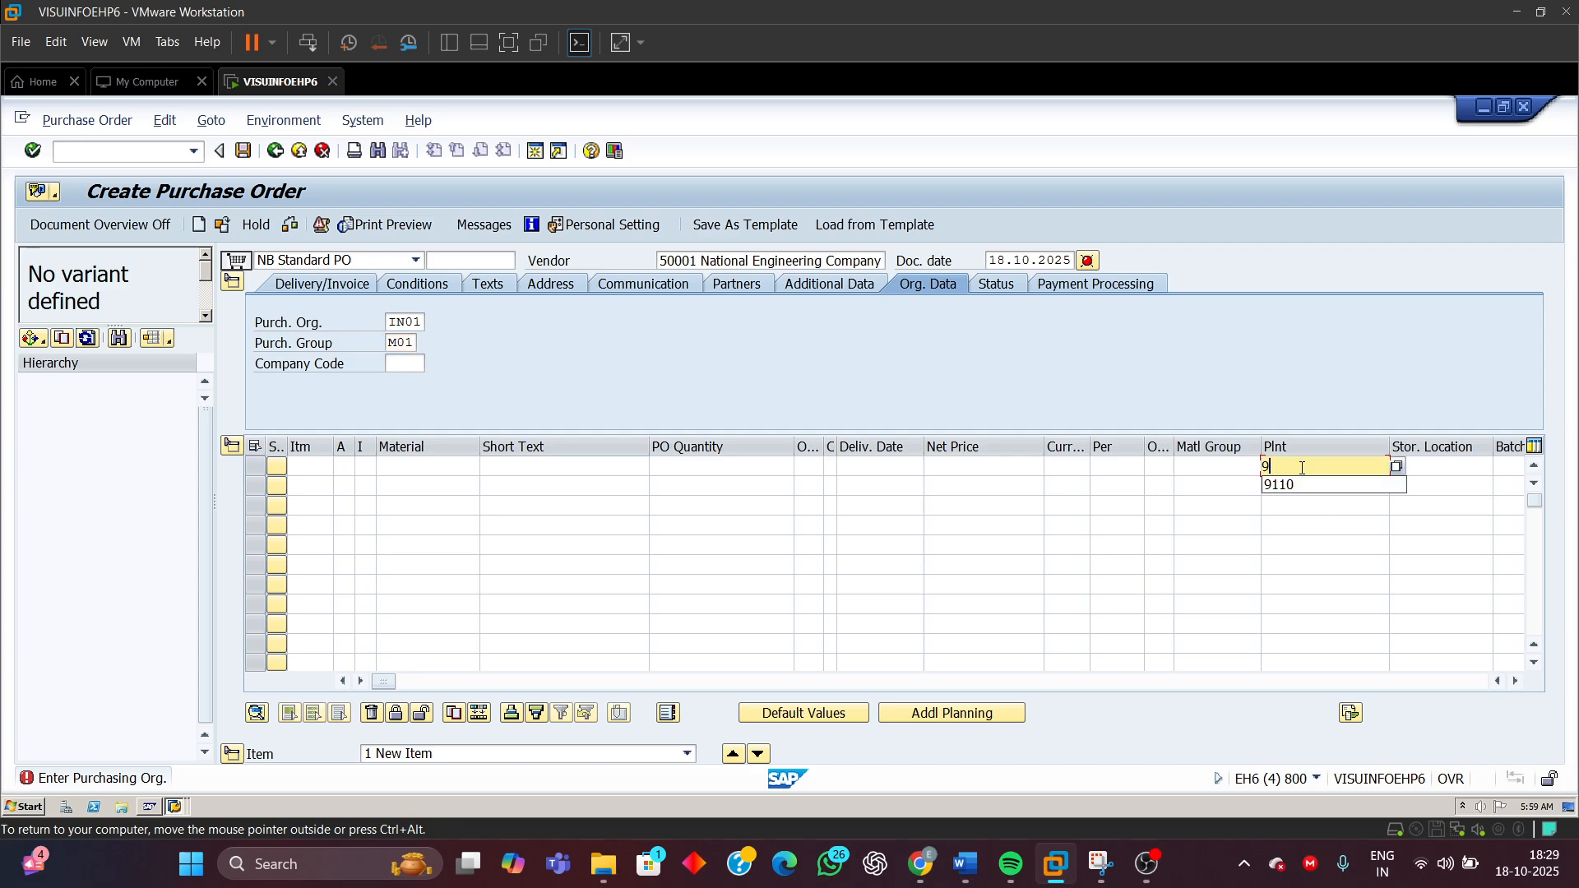
{"action": "left_click", "coordinate": [1308, 482]}
{"action": "left_click", "coordinate": [1450, 468]}
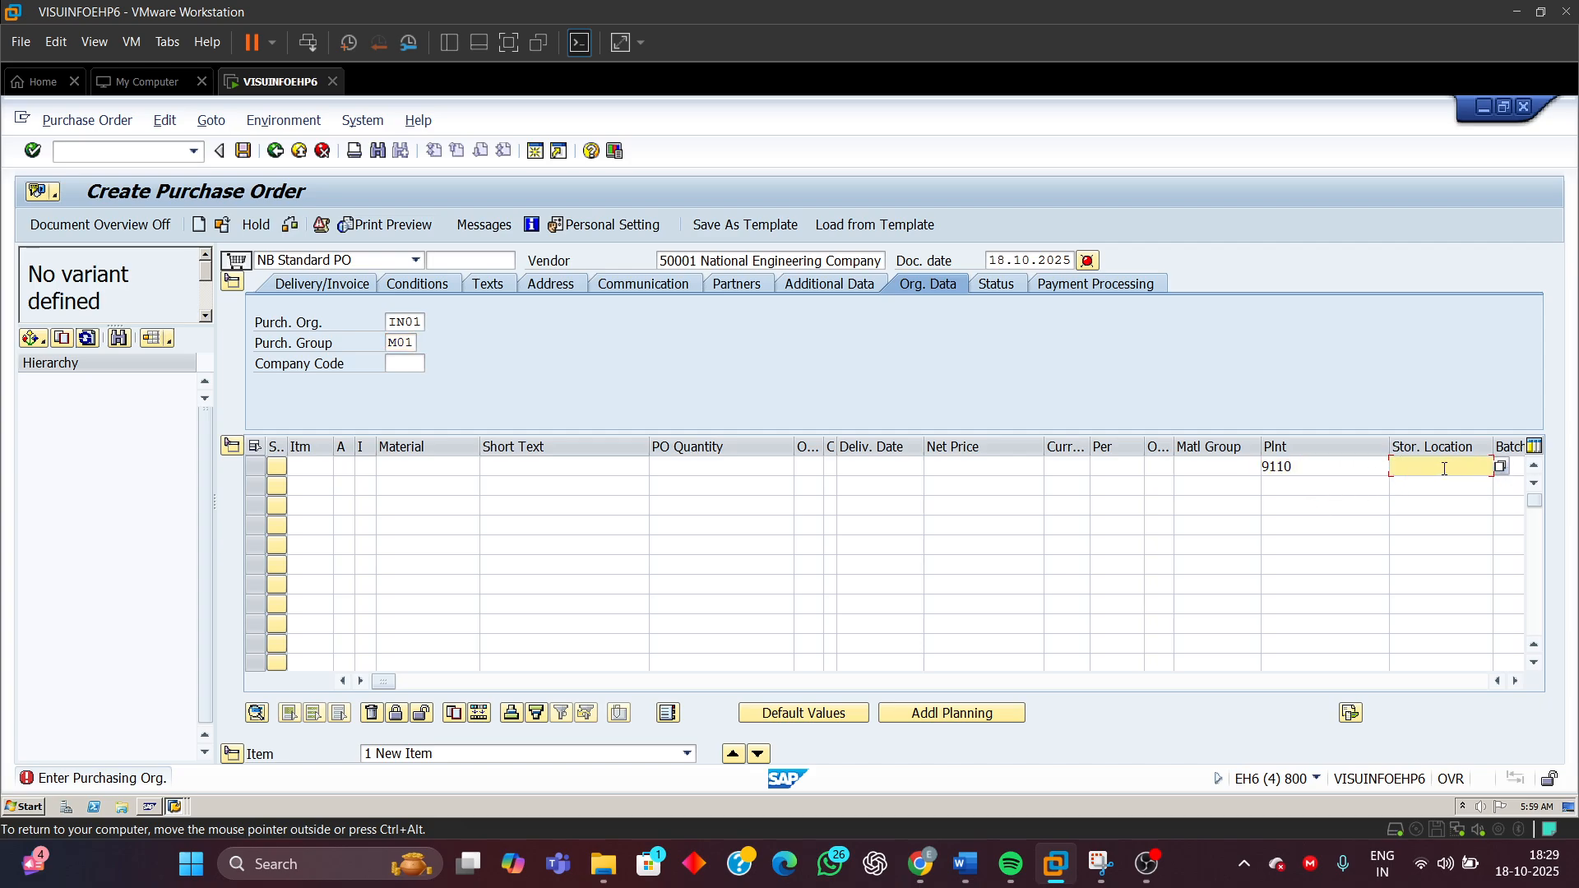
{"action": "type", "text": "1000"}
{"action": "left_click", "coordinate": [395, 361]}
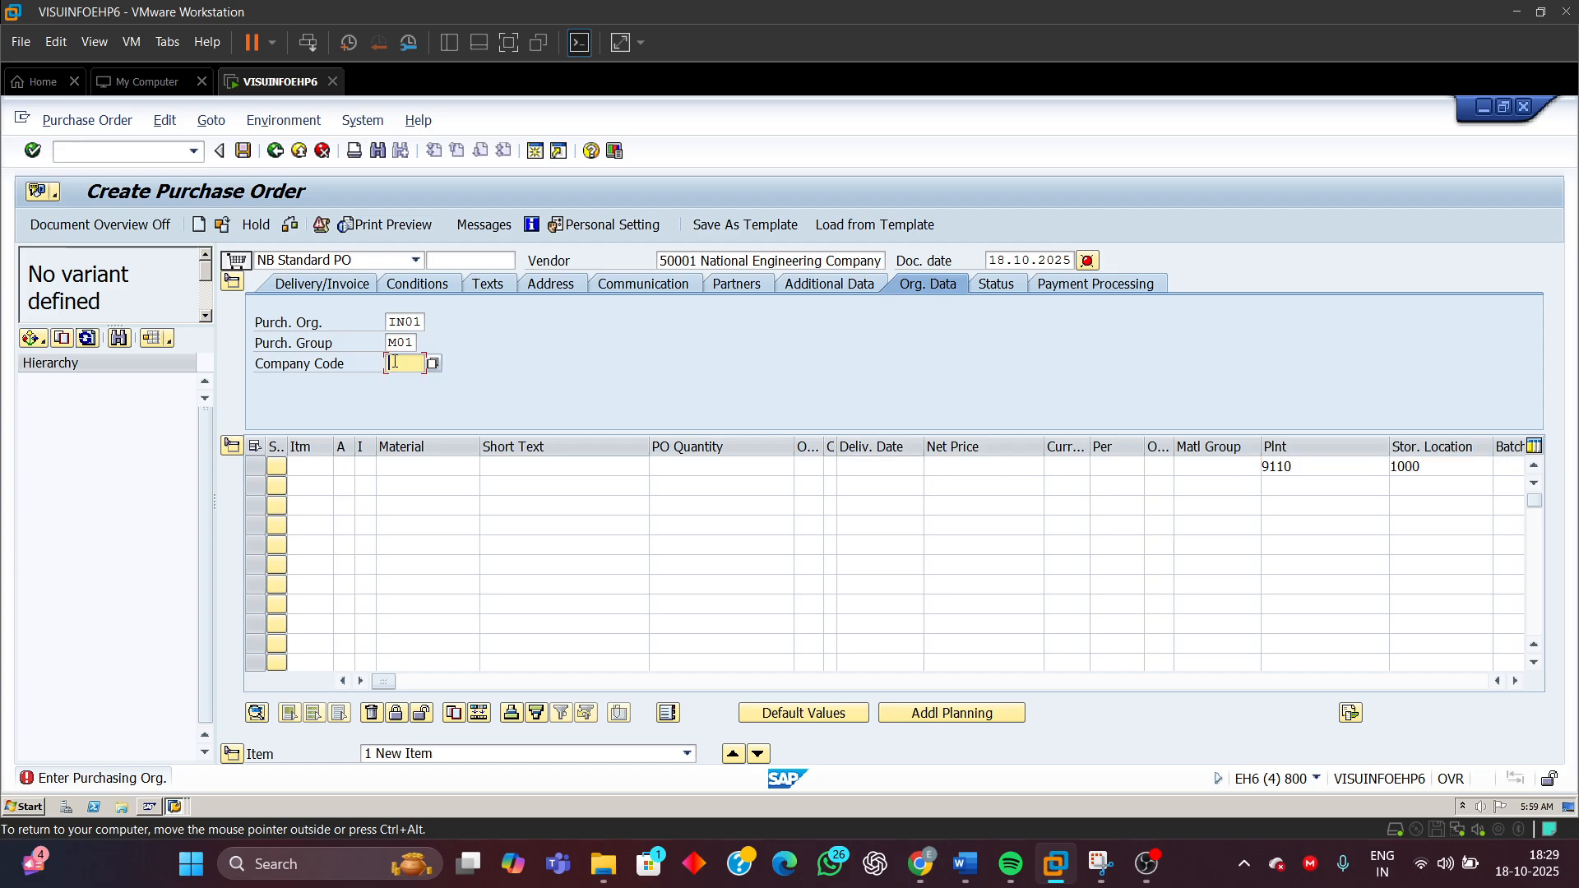
{"action": "type", "text": "1501"}
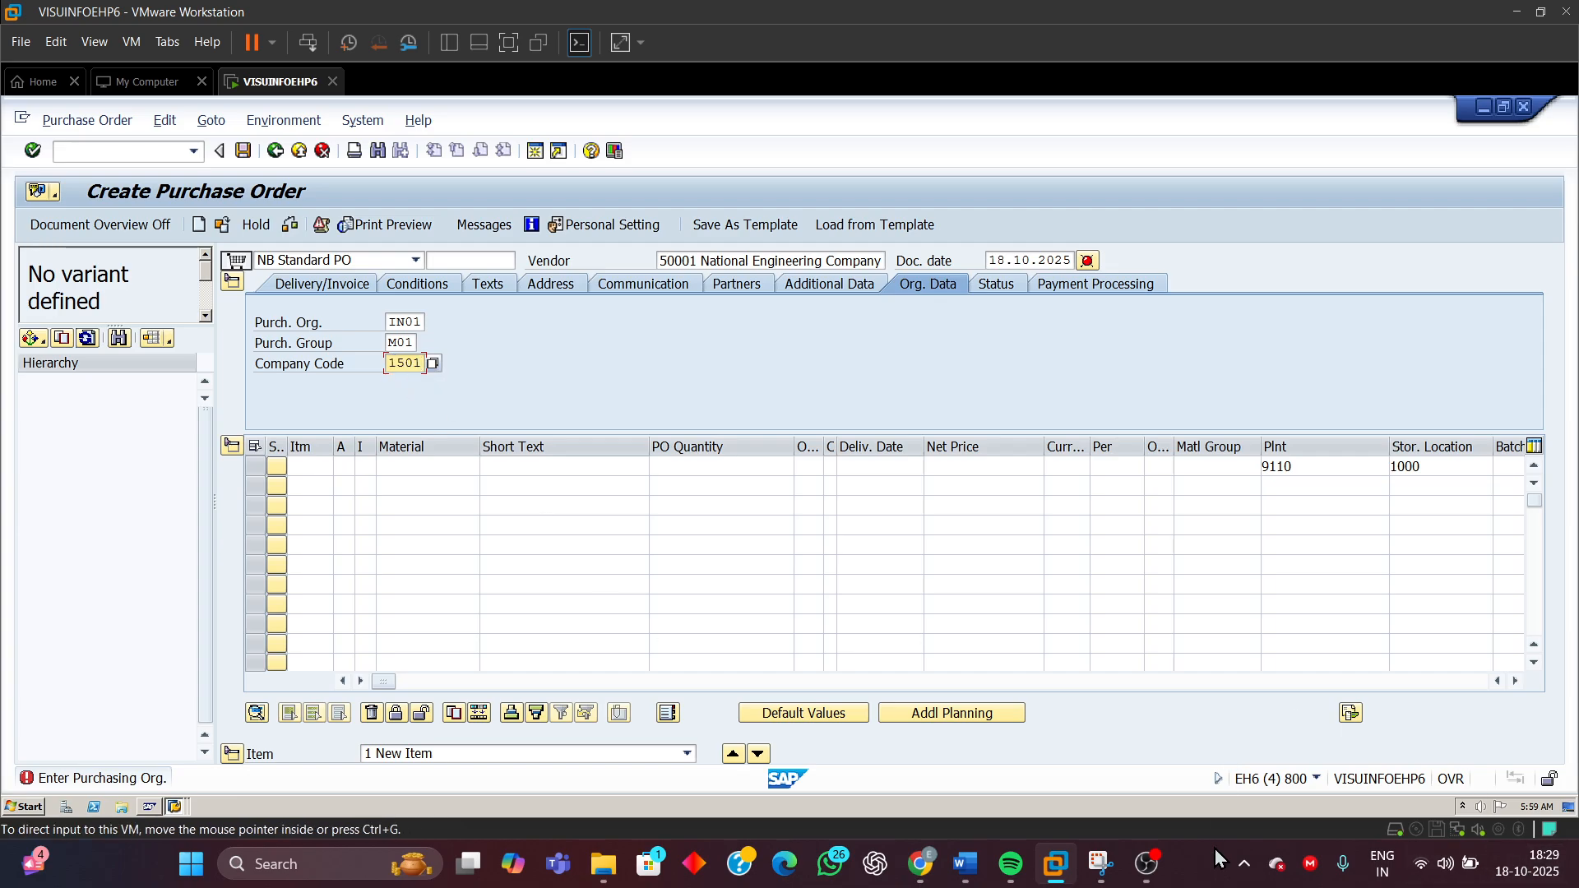
Switch to the Word document and add a 'Company code - 1501' line below Plant in the positive test data
{"action": "mouse_move", "coordinate": [965, 863]}
{"action": "left_click", "coordinate": [989, 777]}
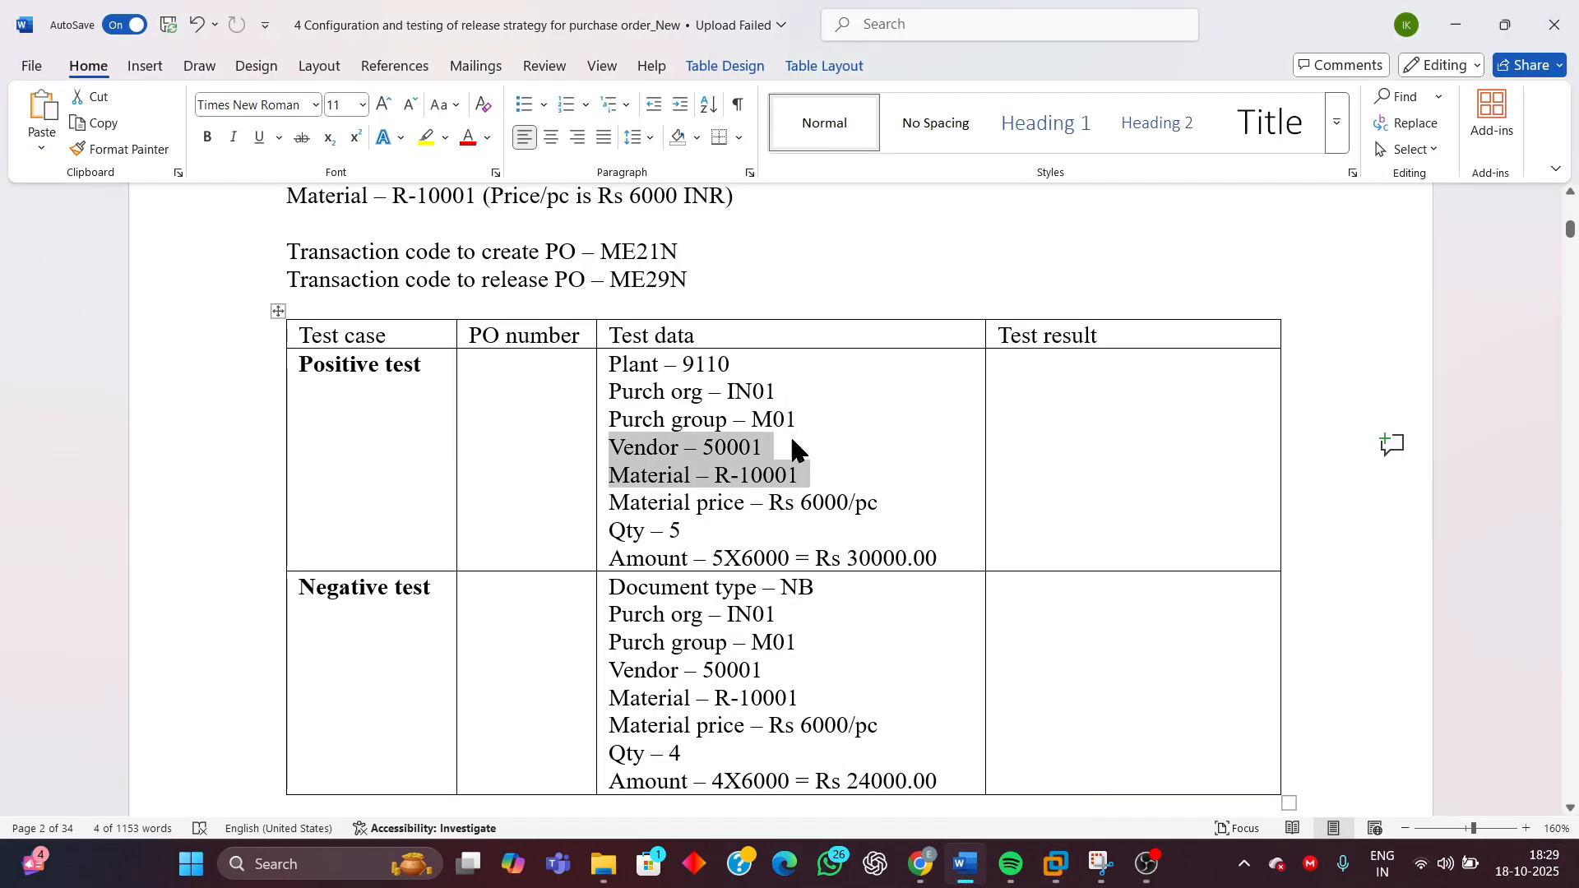
{"action": "left_click", "coordinate": [731, 364]}
{"action": "key", "text": "Return"}
{"action": "type", "text": "Cp"}
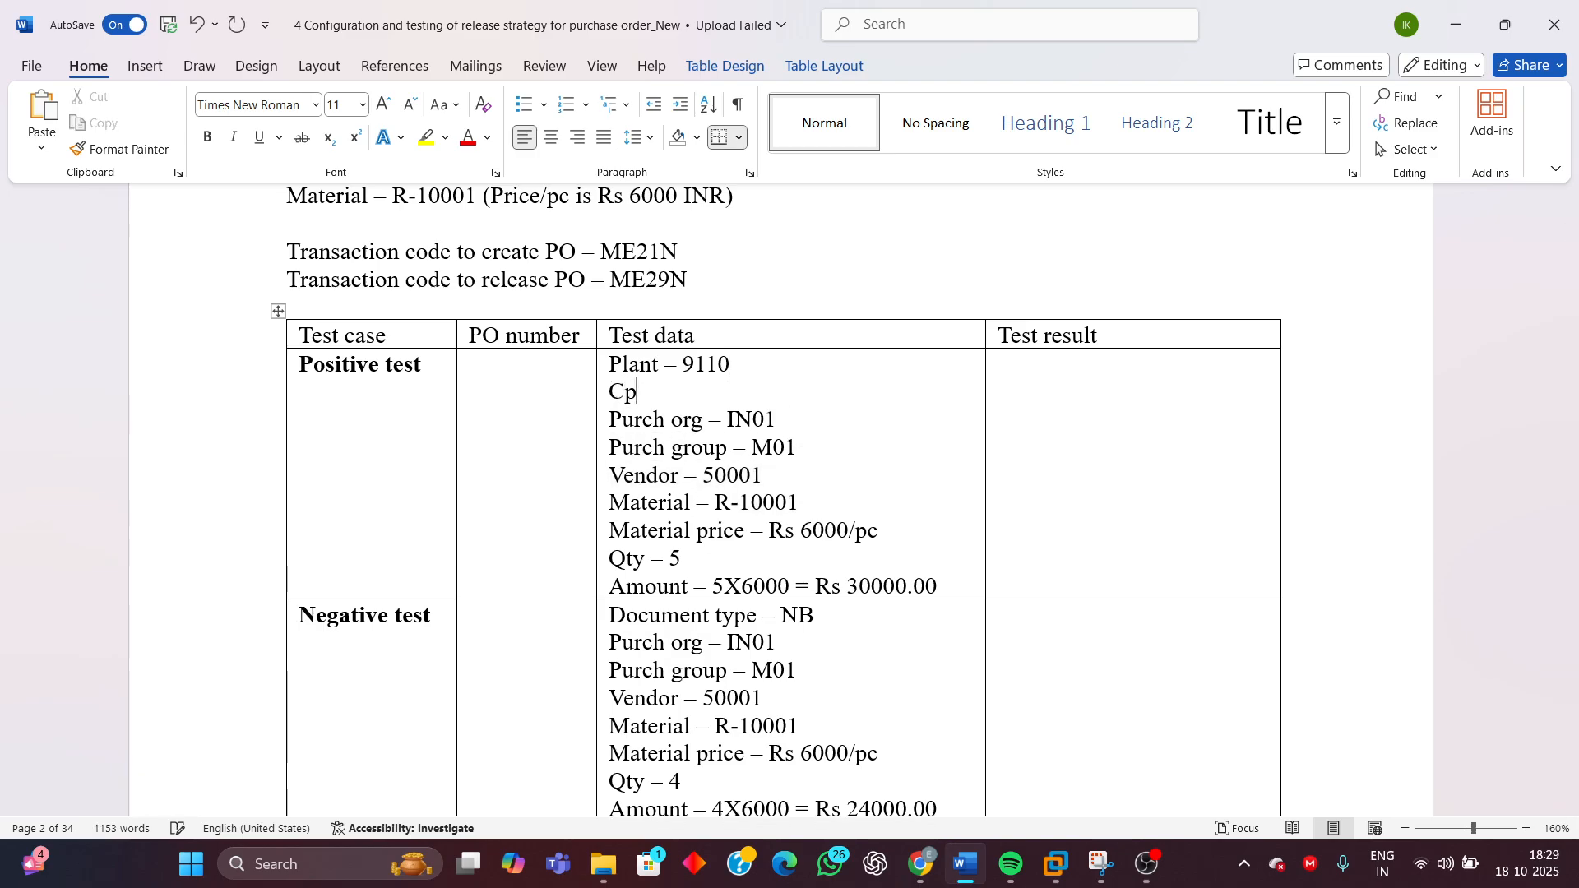
{"action": "key", "text": "BackSpace"}
{"action": "type", "text": "ompany code "}
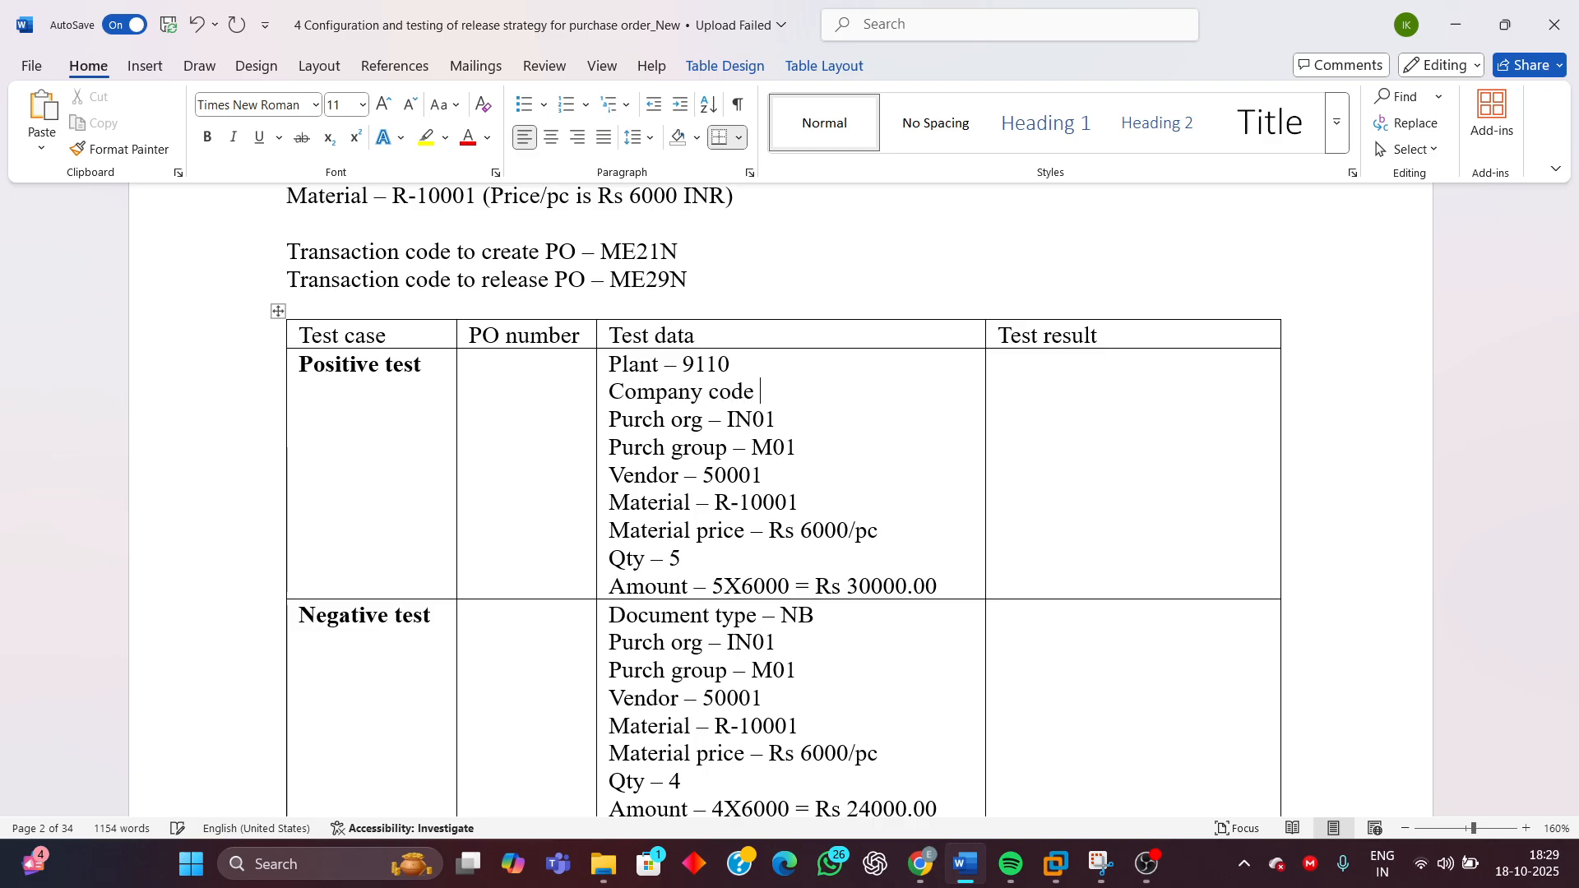
{"action": "type", "text": "- 1501"}
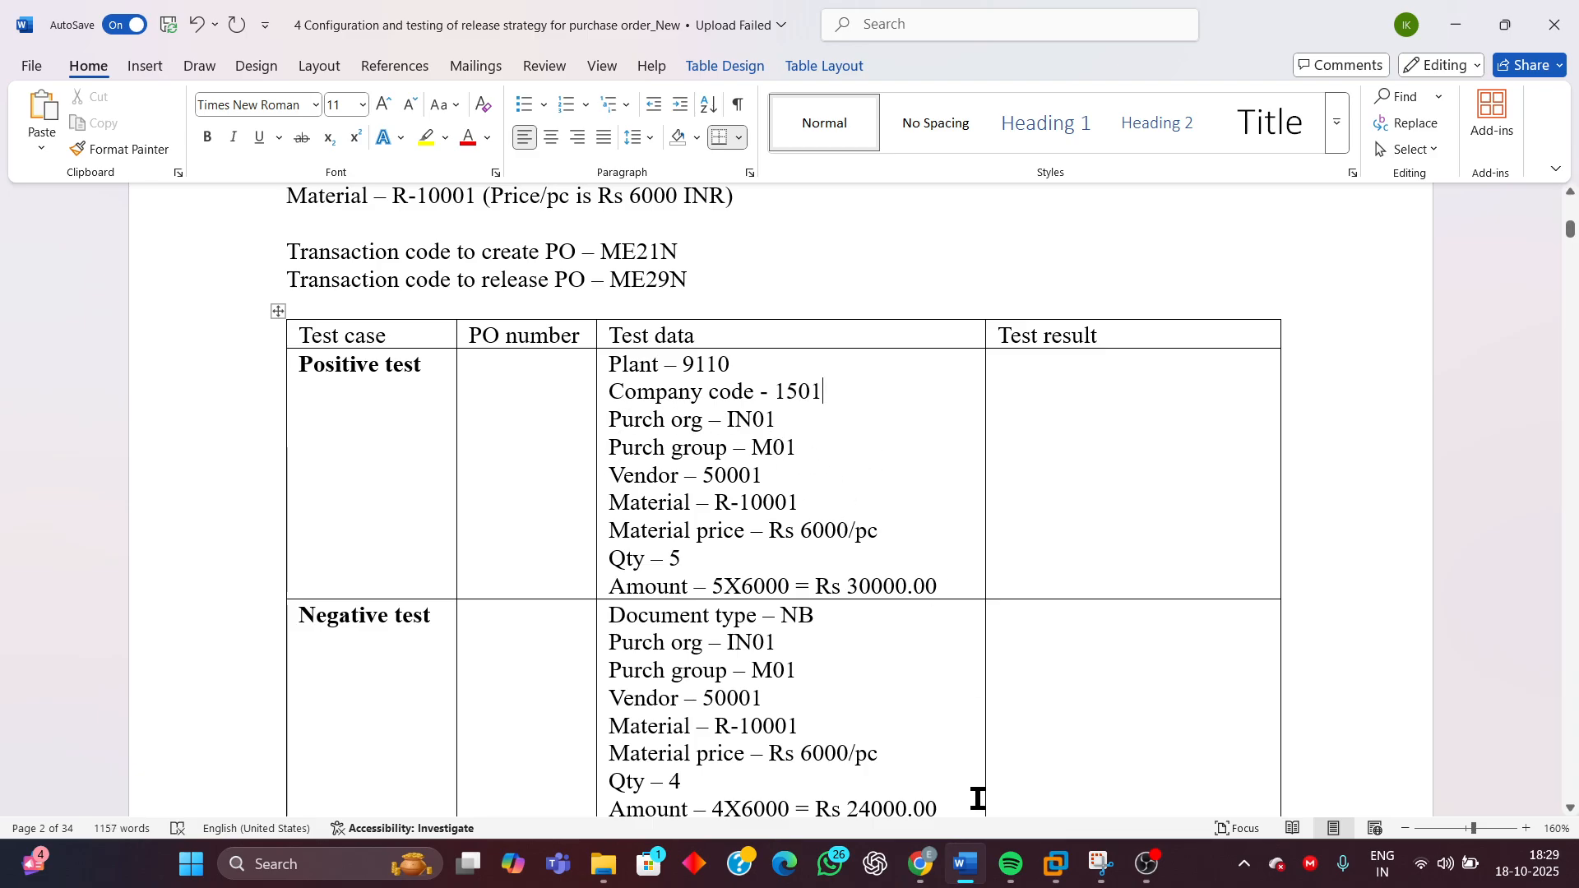
Return to SAP, confirm the entries and enter material R-10001 on the first item, copying it from the test data
{"action": "mouse_move", "coordinate": [1056, 863]}
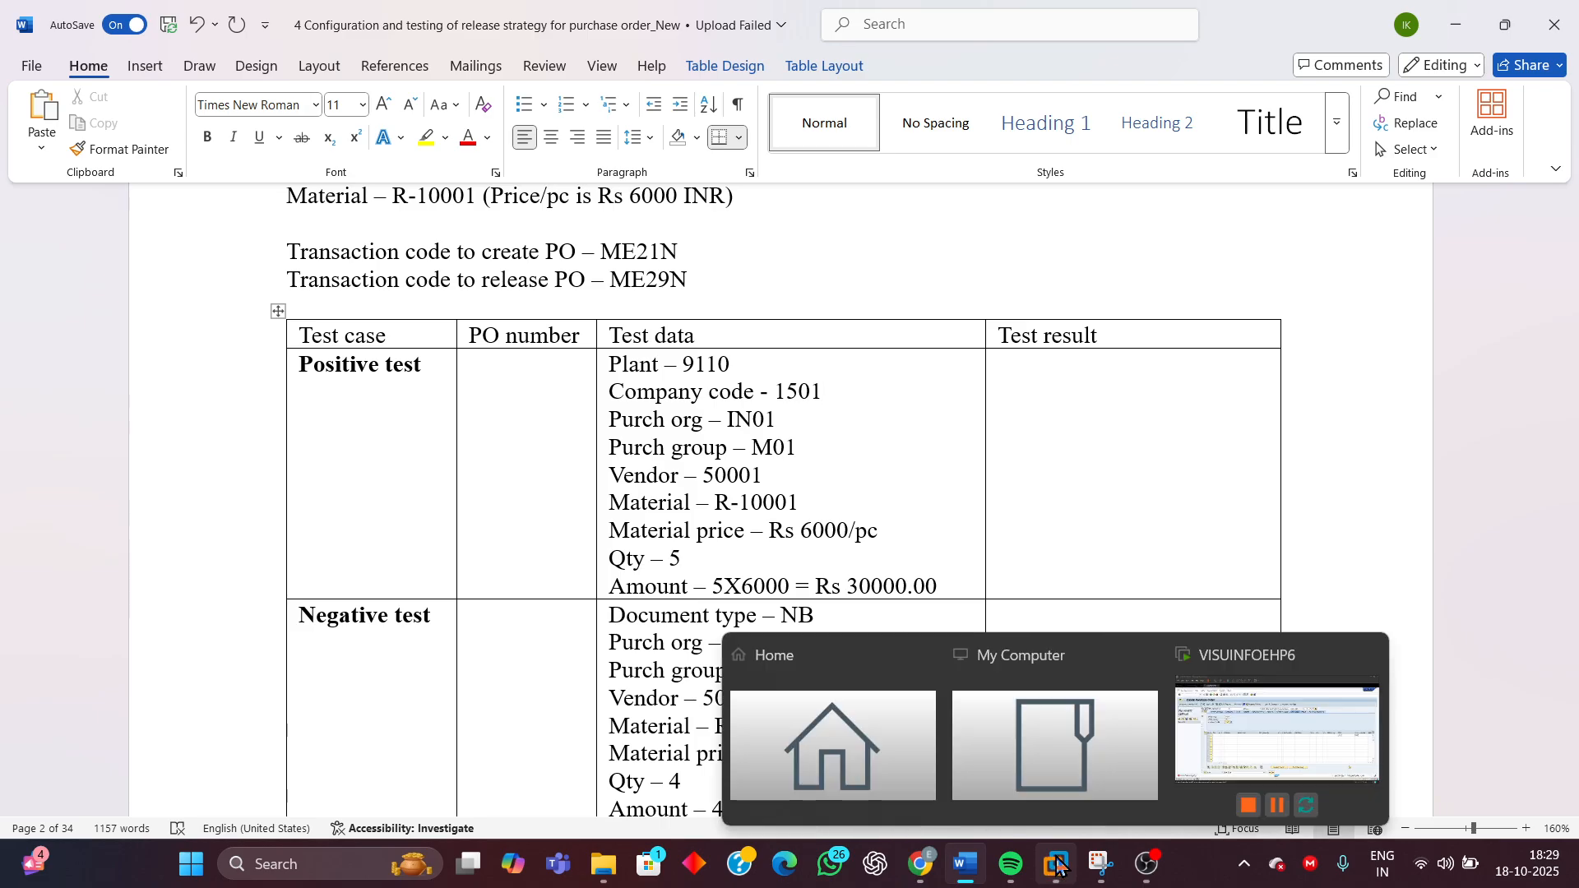
{"action": "left_click", "coordinate": [1214, 753]}
{"action": "key", "text": "Return"}
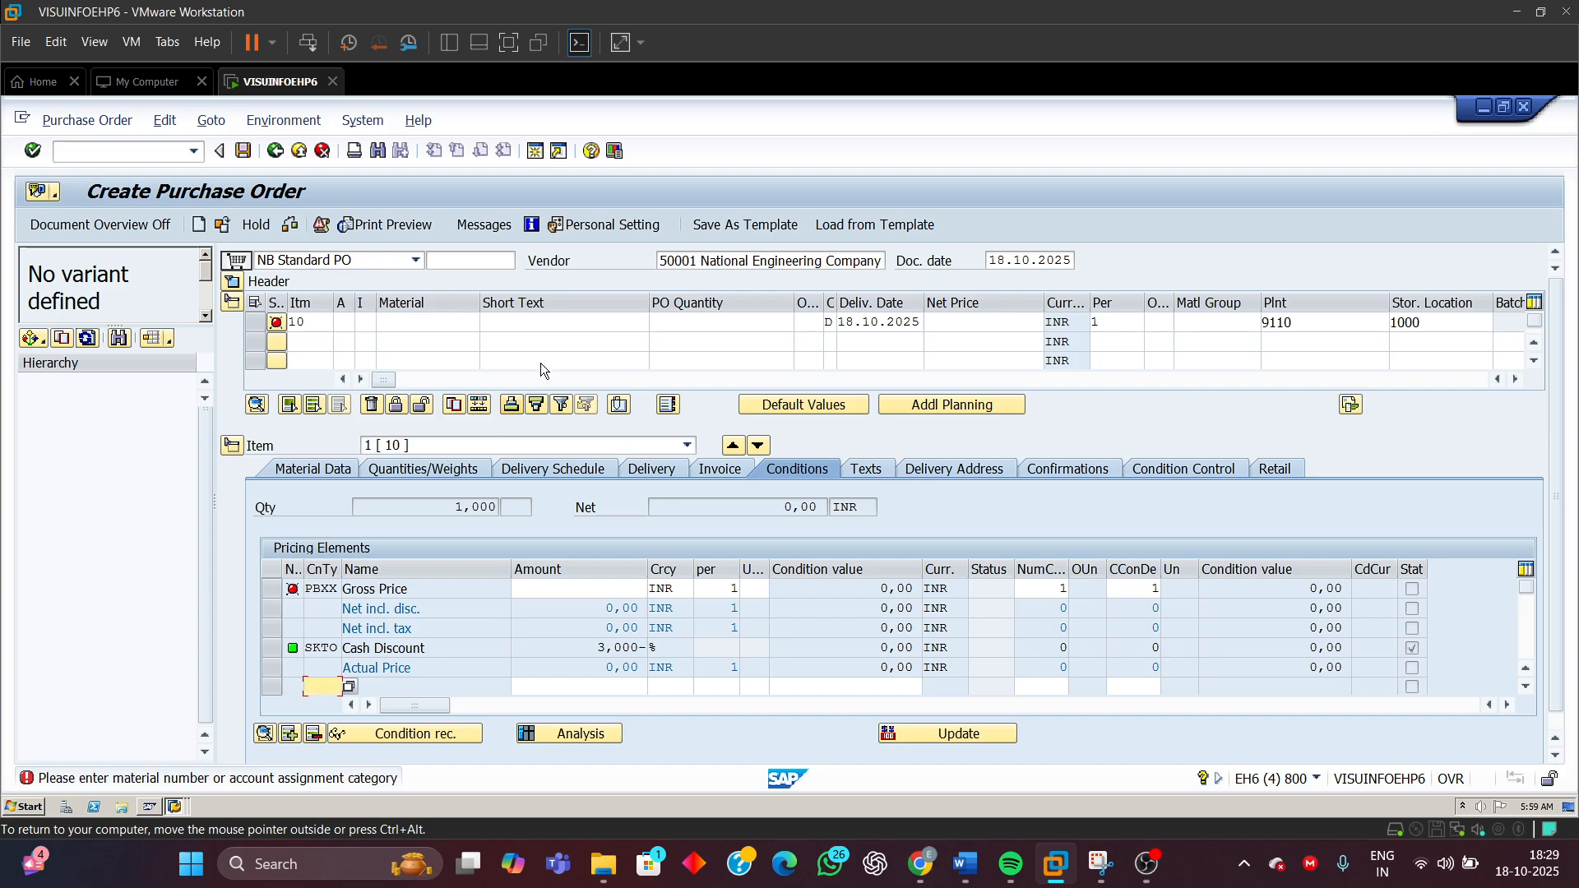
{"action": "left_click", "coordinate": [386, 330]}
{"action": "mouse_move", "coordinate": [965, 863]}
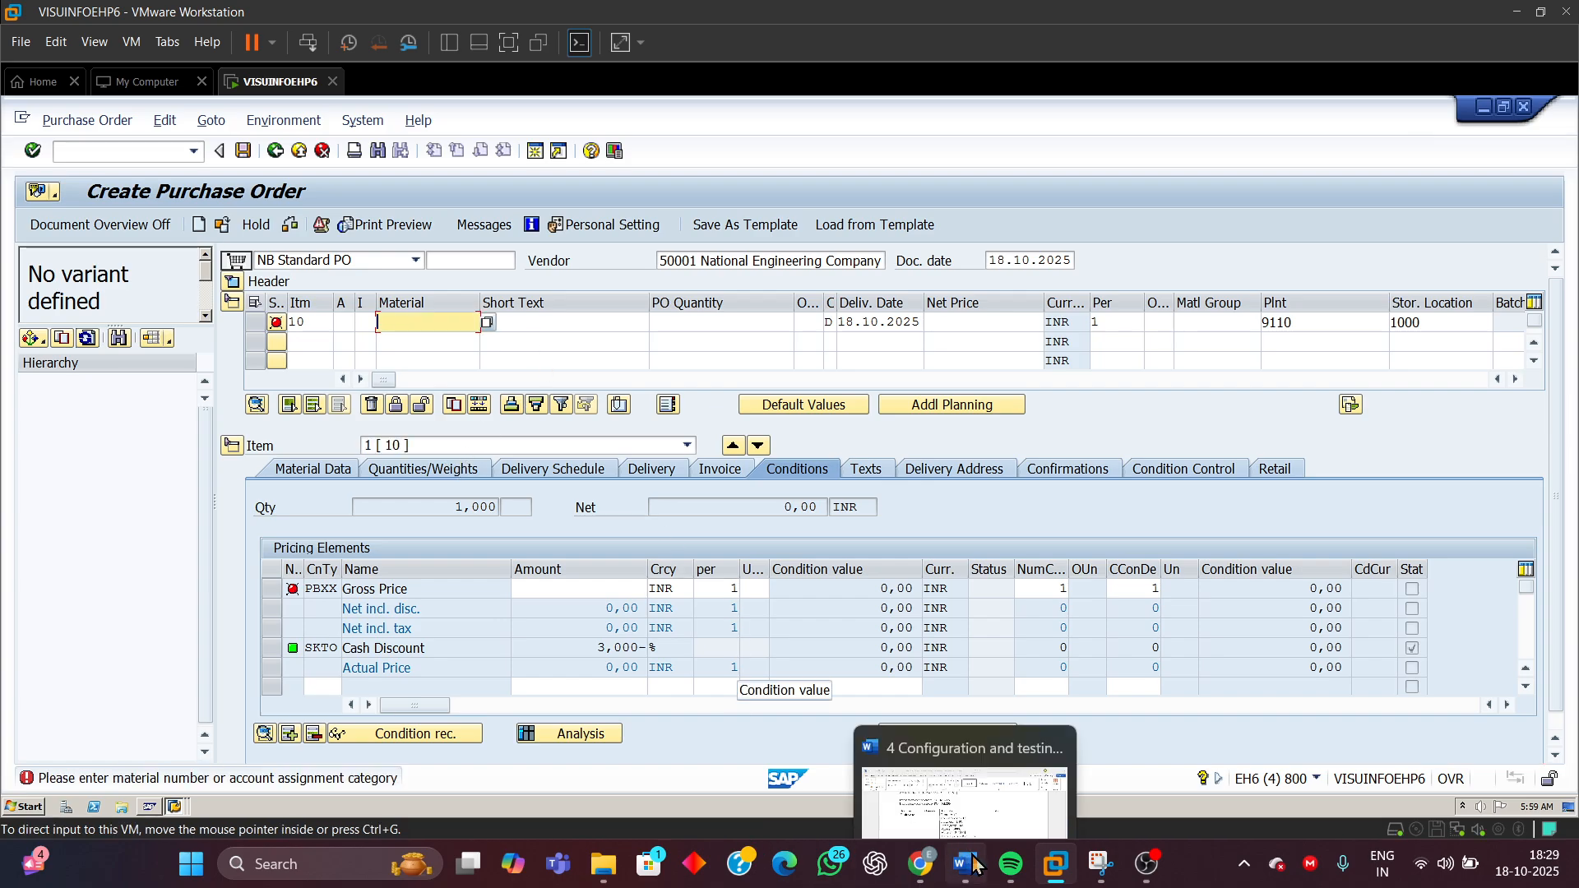
{"action": "left_click", "coordinate": [983, 745]}
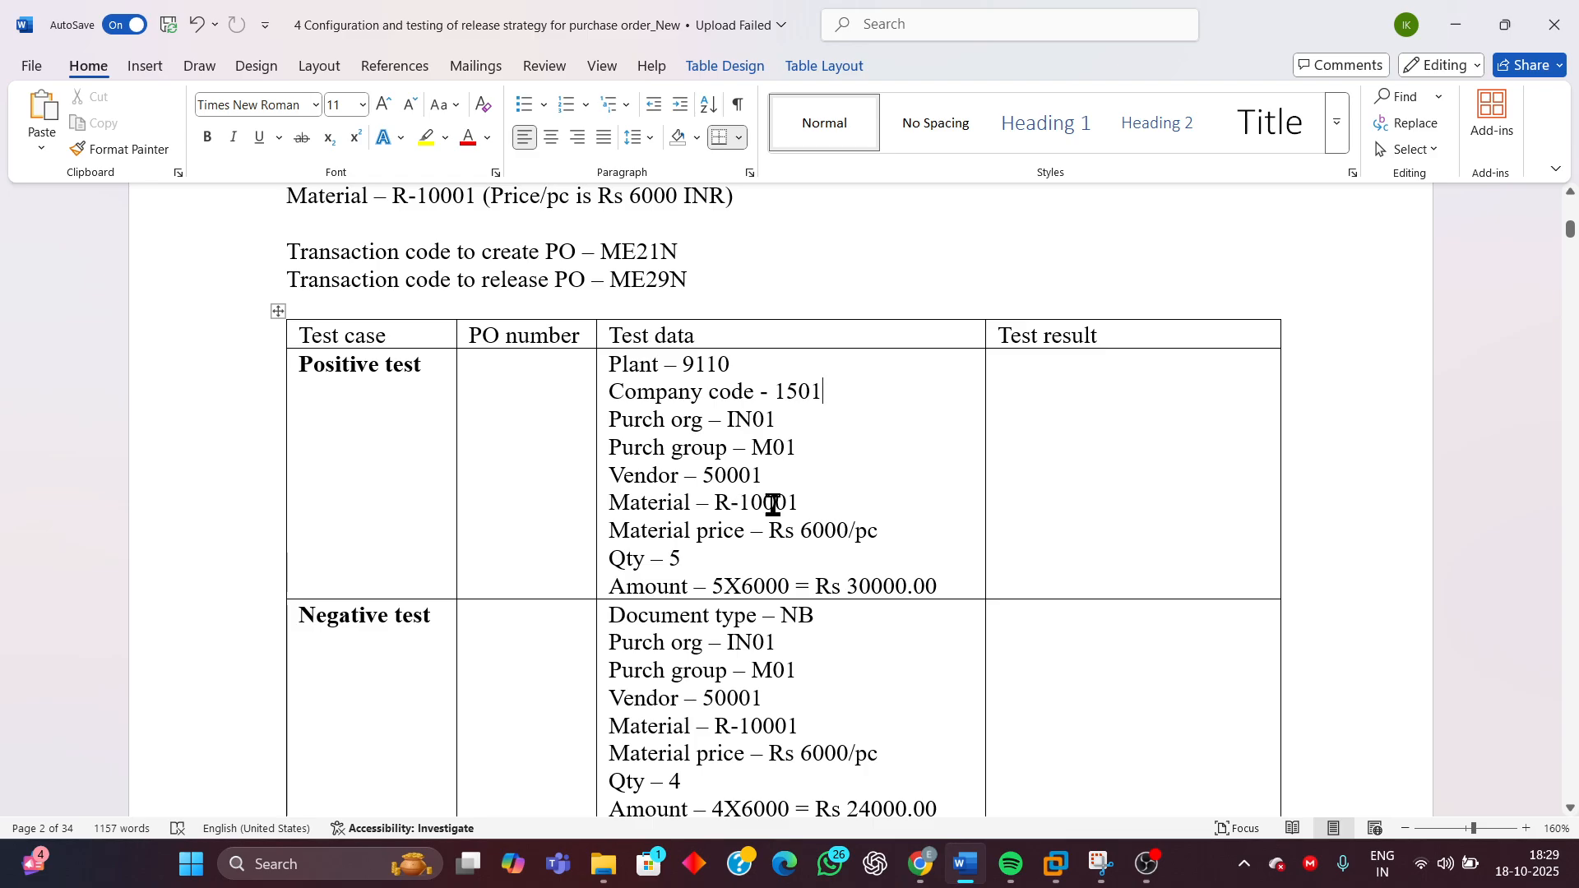
{"action": "left_click_drag", "start_coordinate": [805, 503], "coordinate": [714, 504]}
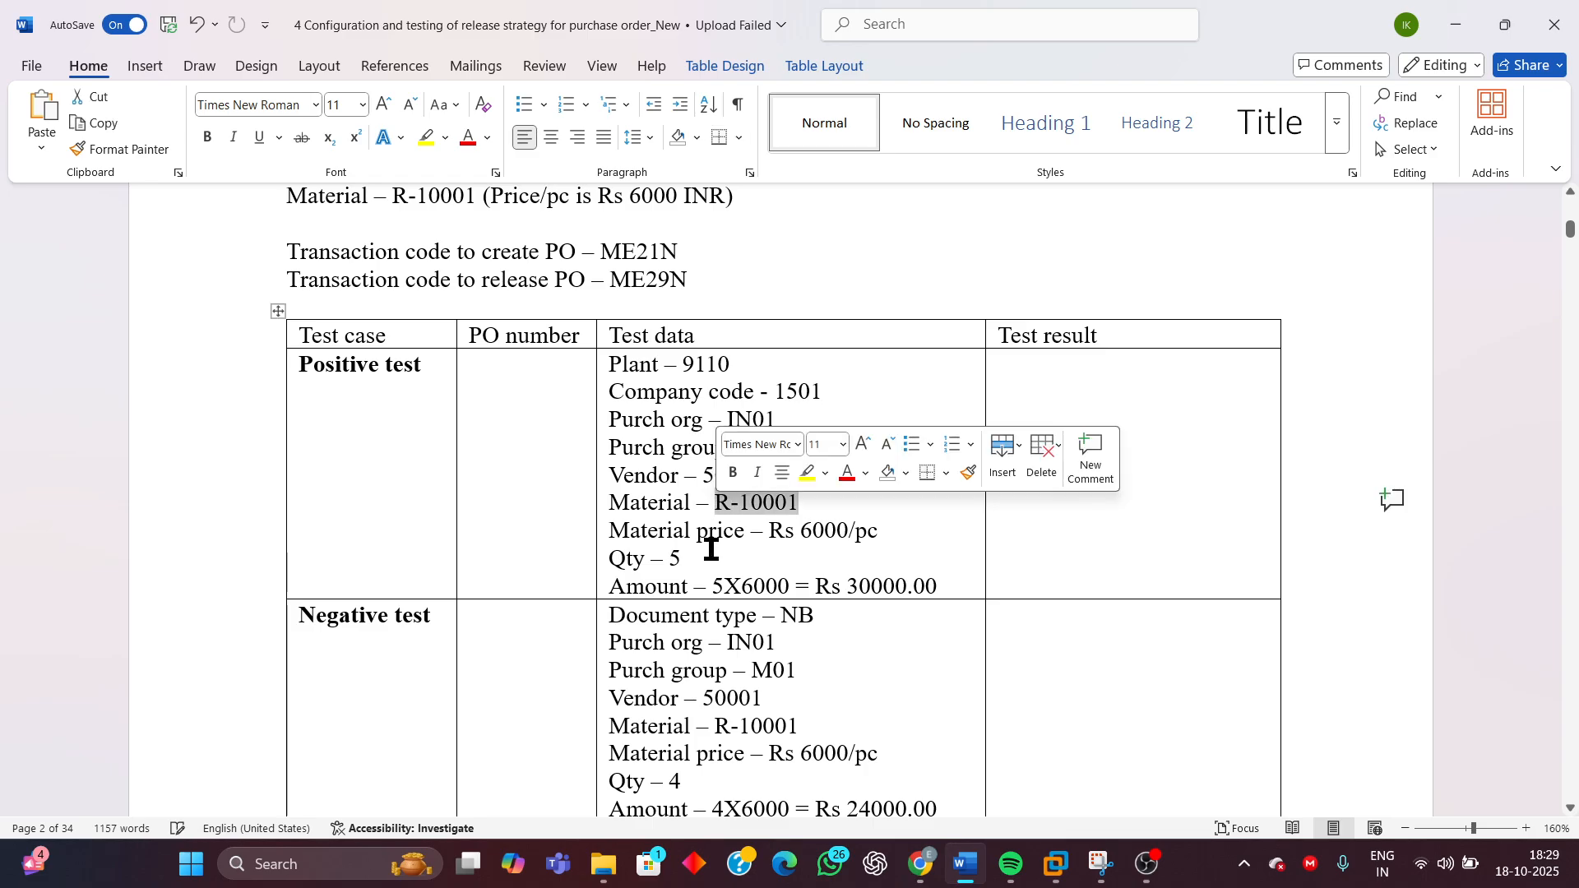
{"action": "mouse_move", "coordinate": [1055, 863]}
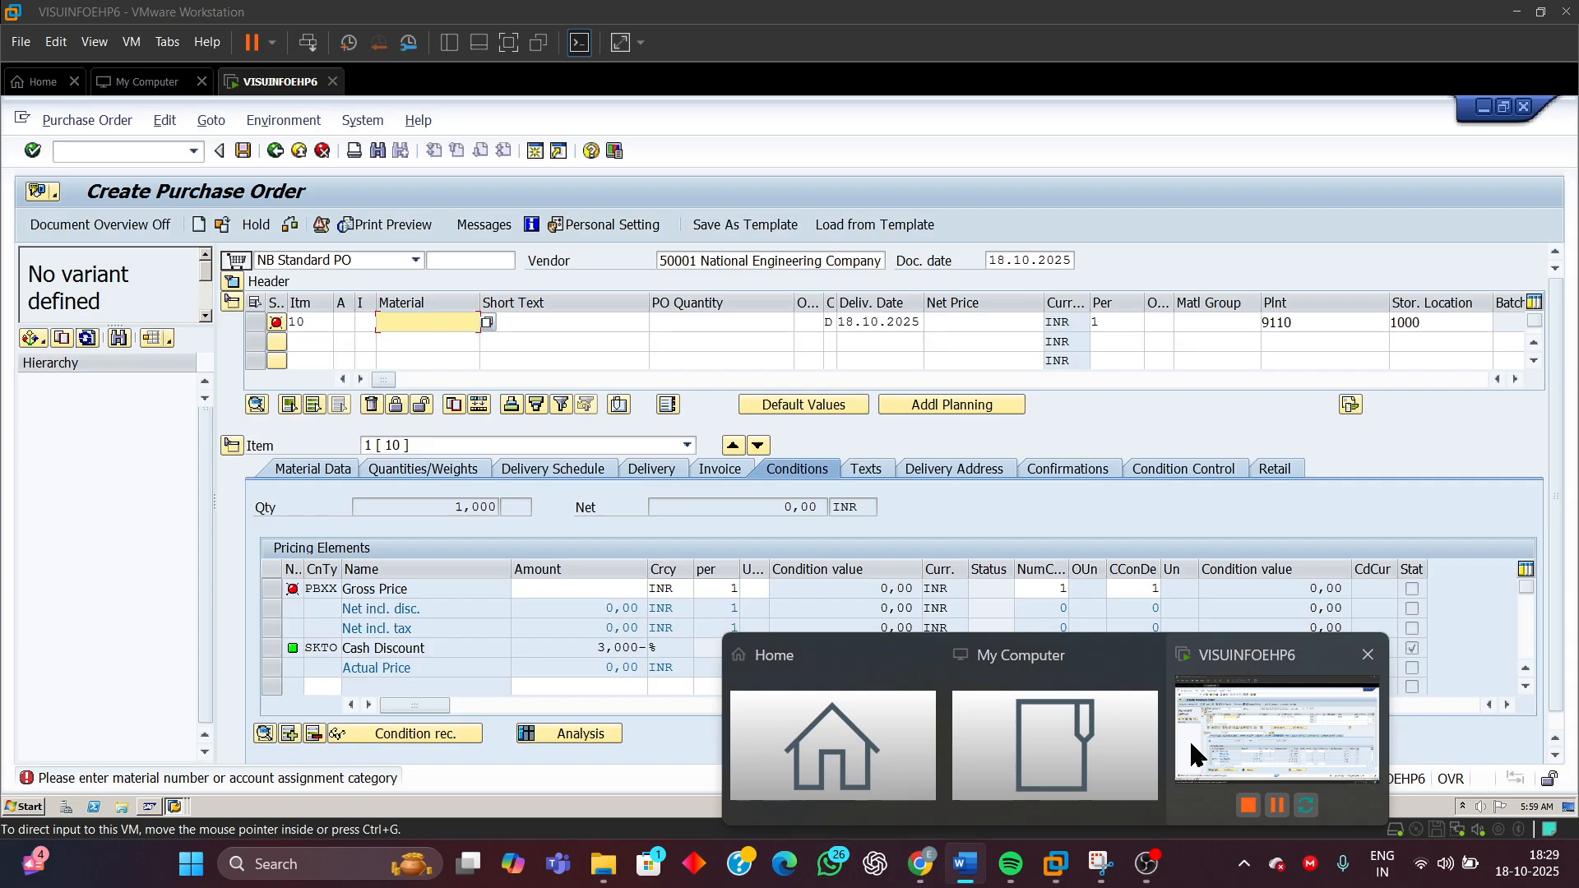
{"action": "left_click", "coordinate": [1189, 738]}
{"action": "type", "text": "R"}
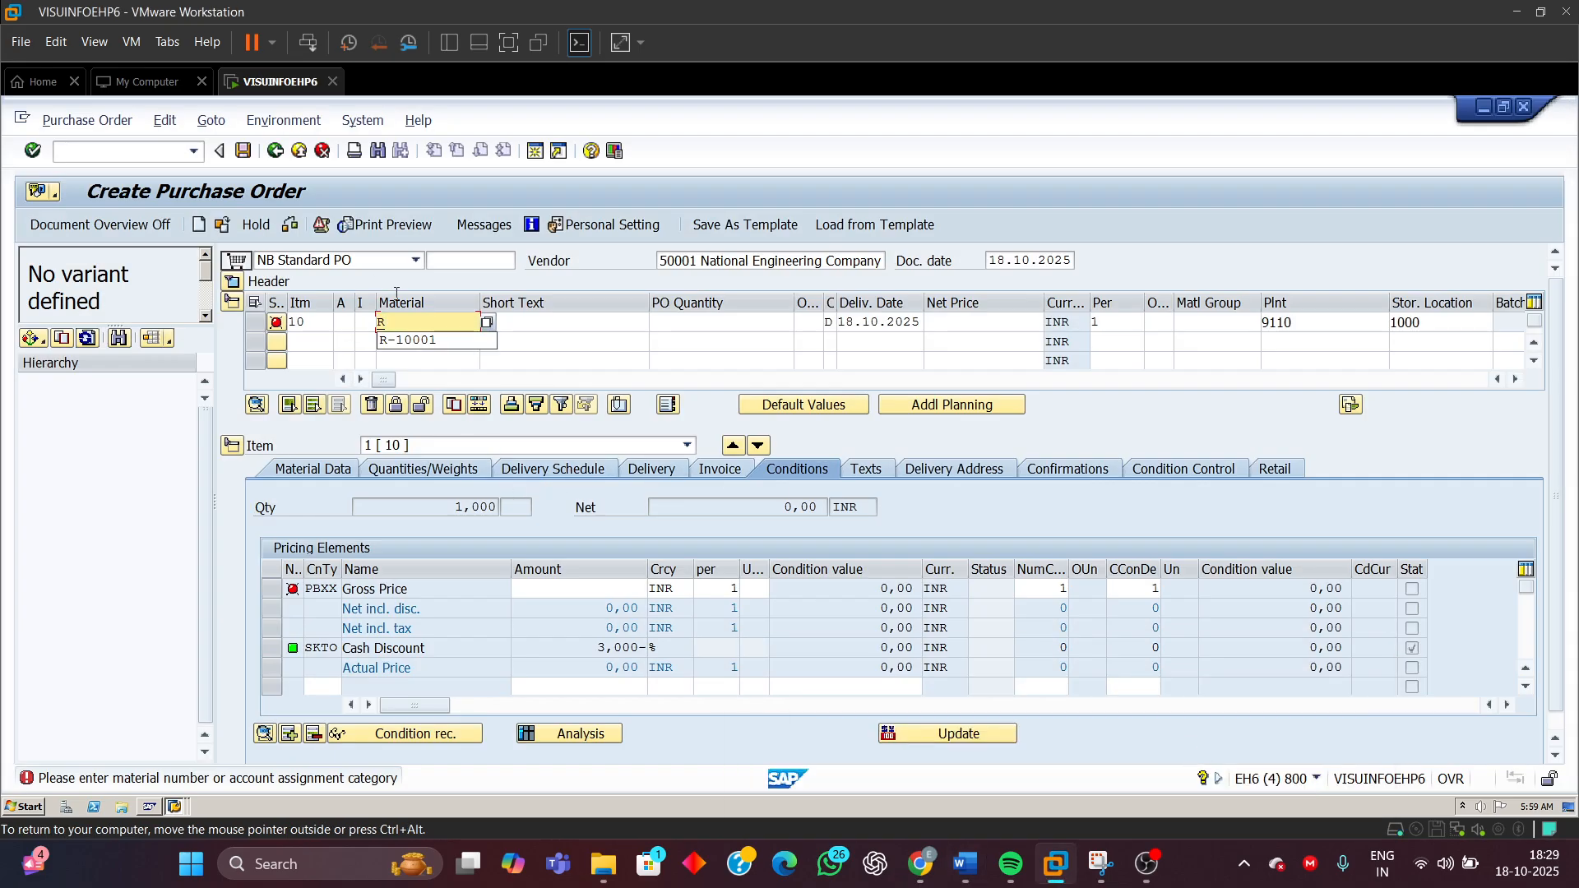
{"action": "left_click", "coordinate": [417, 340]}
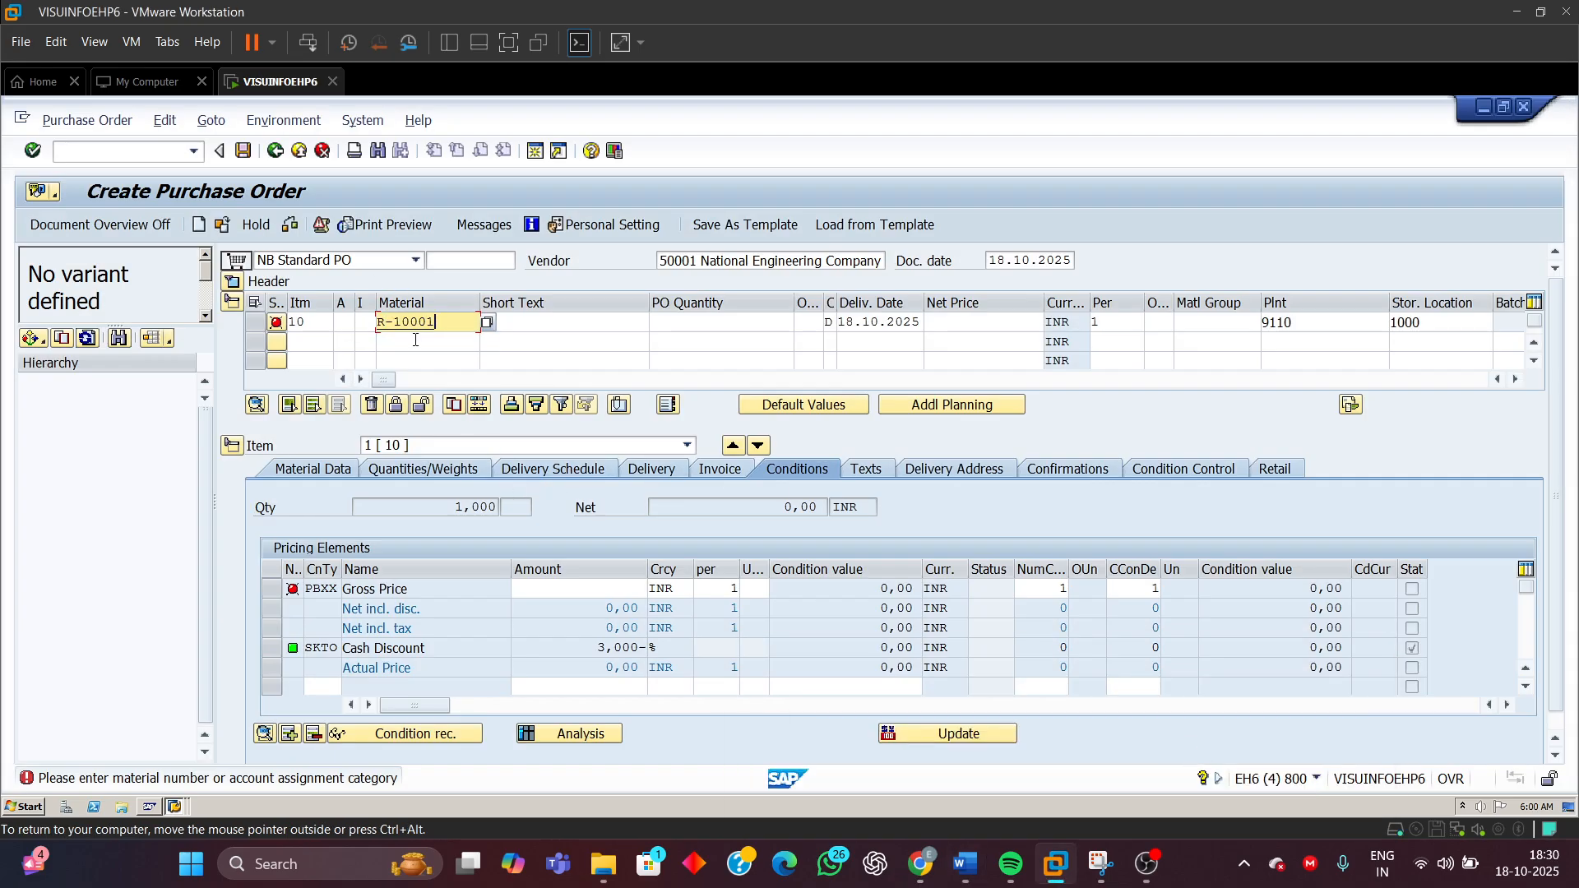
{"action": "left_click", "coordinate": [737, 317]}
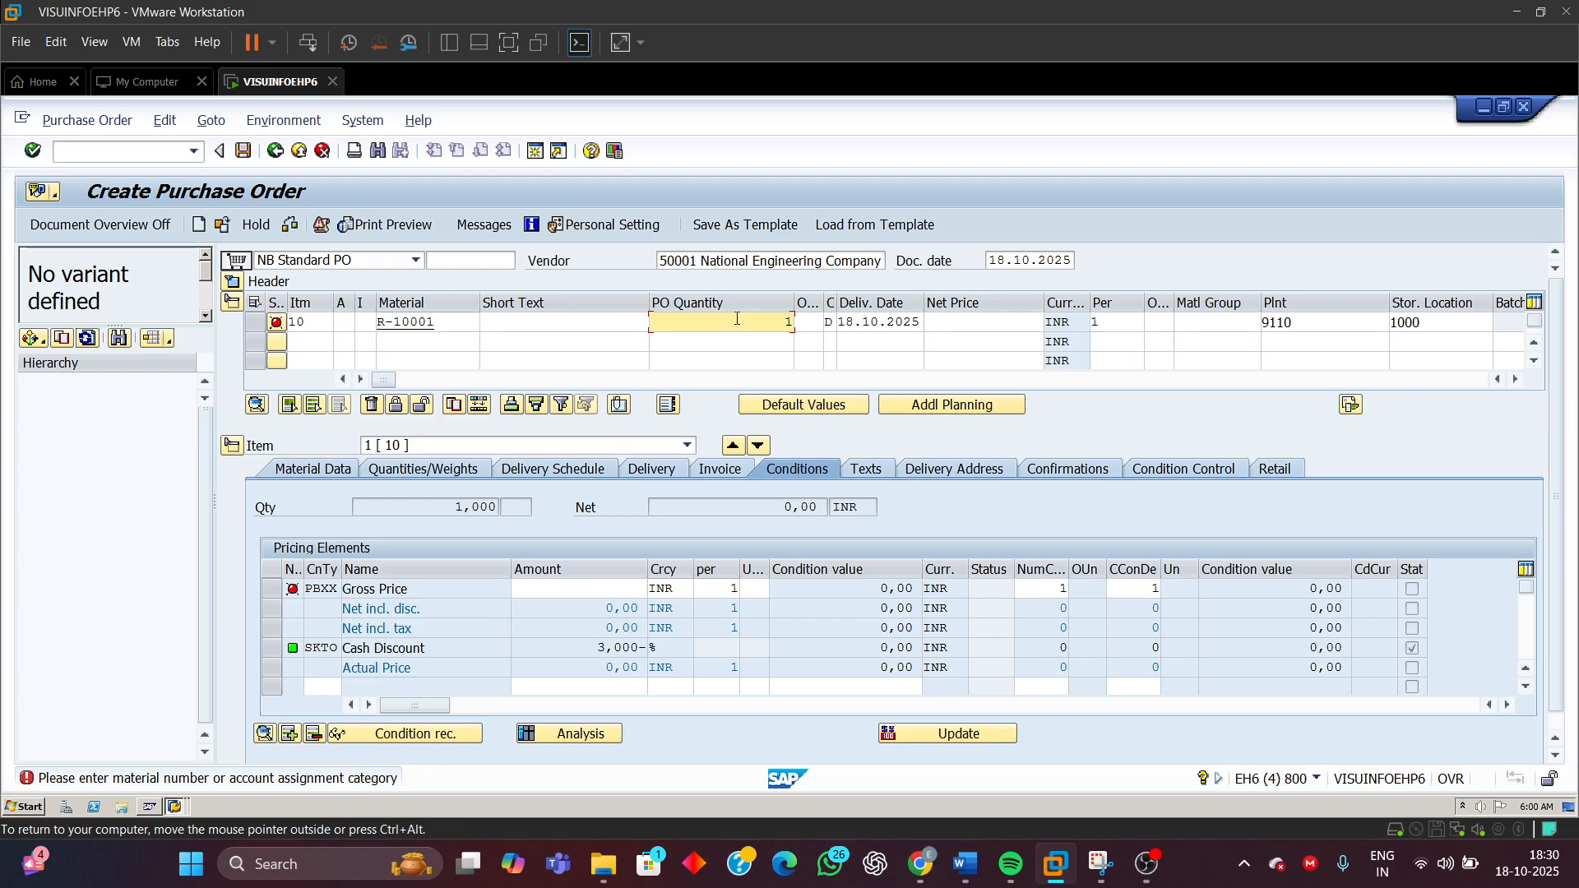
{"action": "key", "text": "Return"}
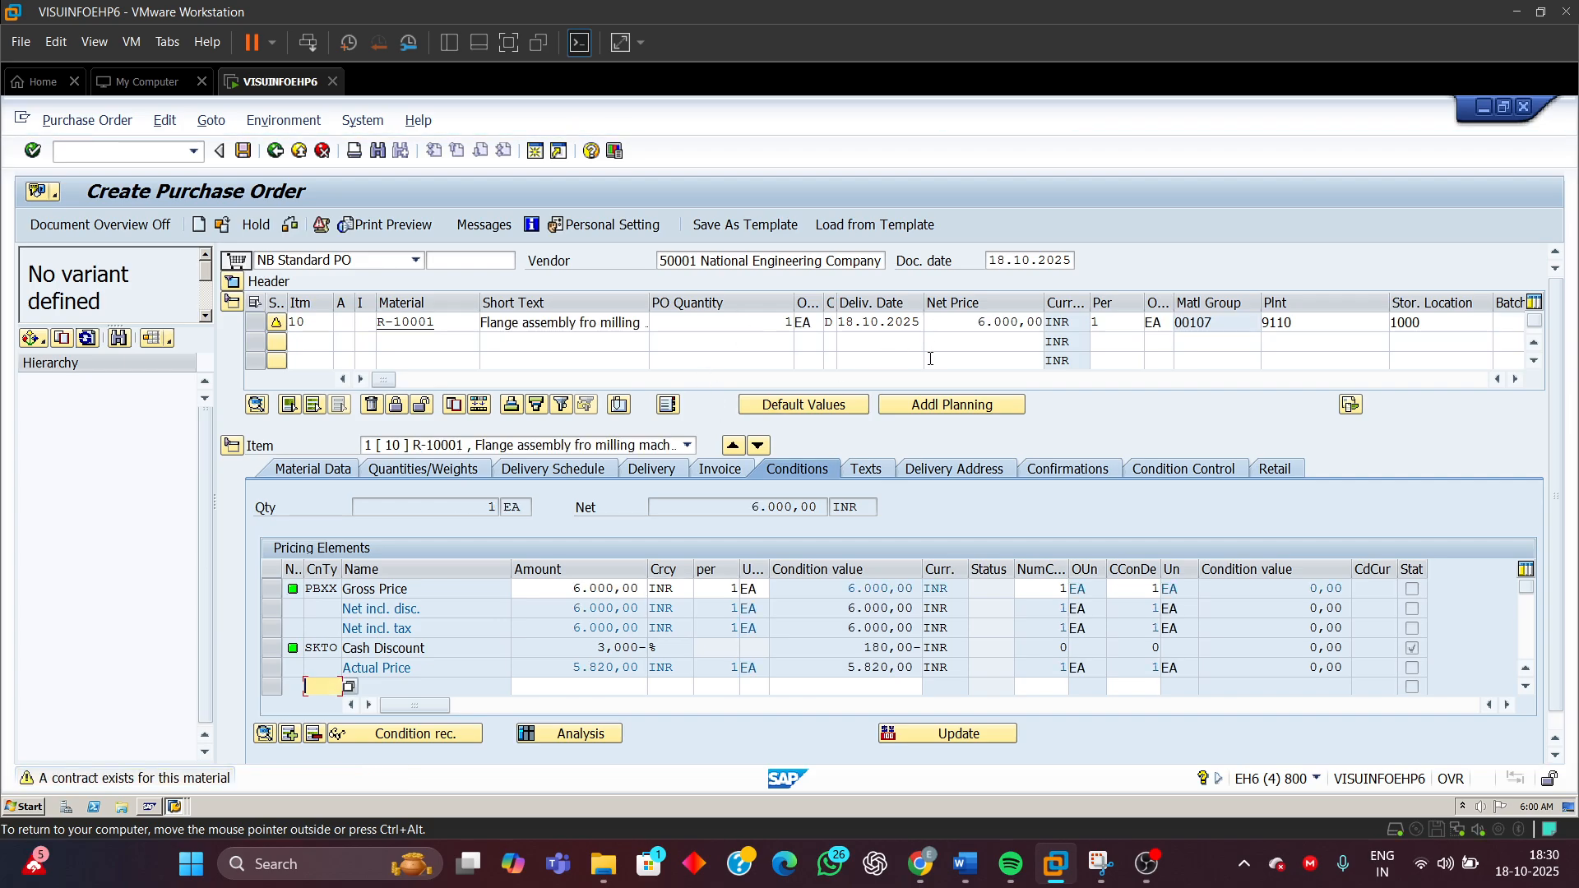
Compare the item's net price with the required order value range in the test document
{"action": "left_click_drag", "start_coordinate": [970, 322], "coordinate": [1067, 321]}
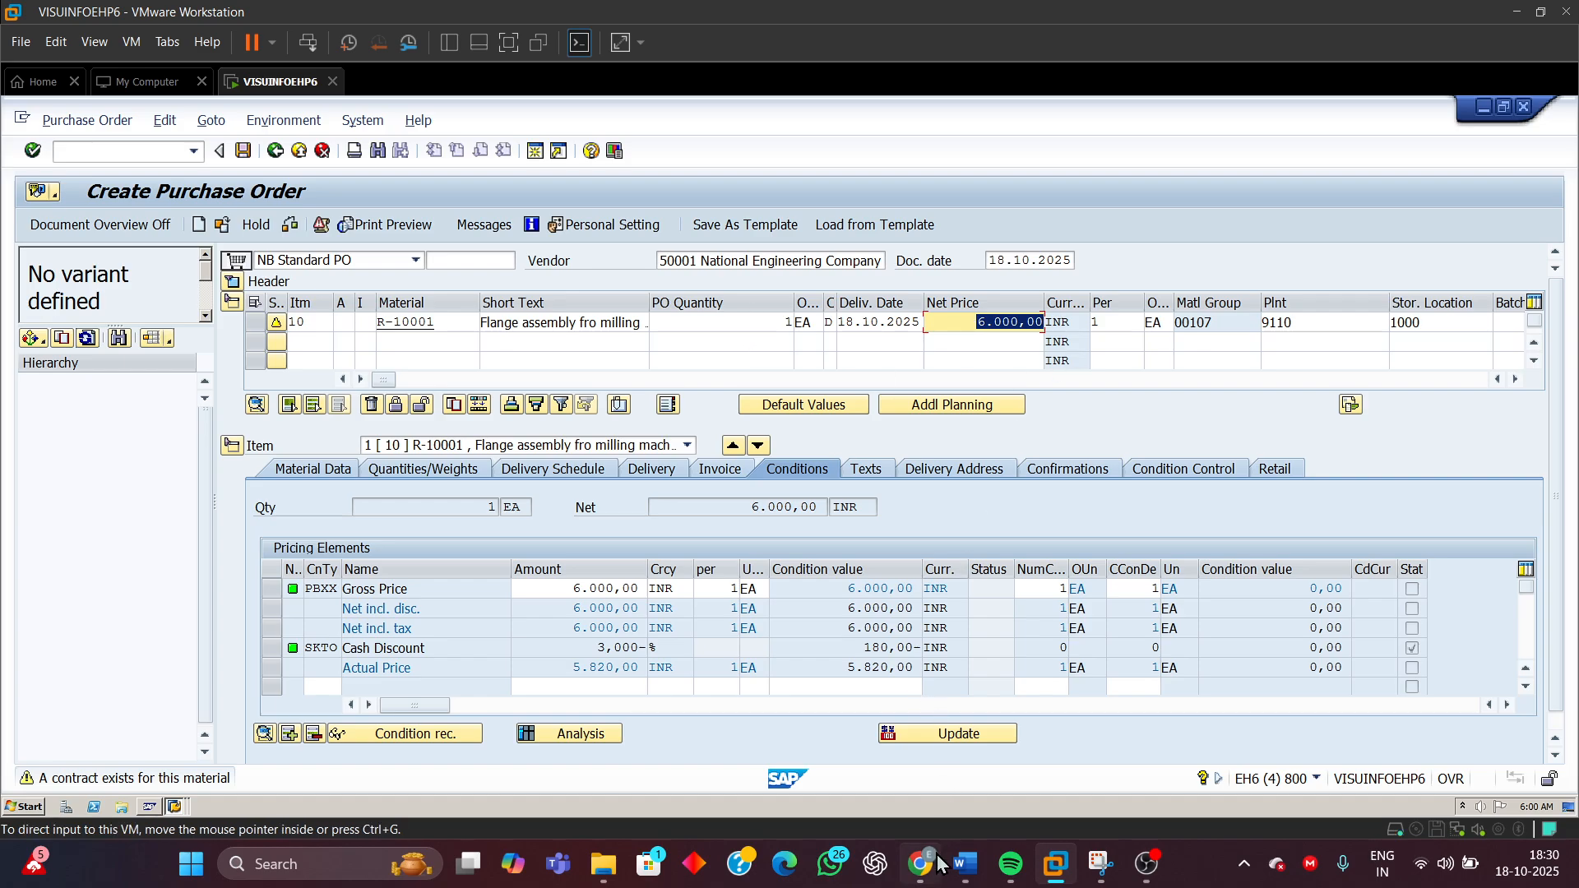
{"action": "mouse_move", "coordinate": [964, 864]}
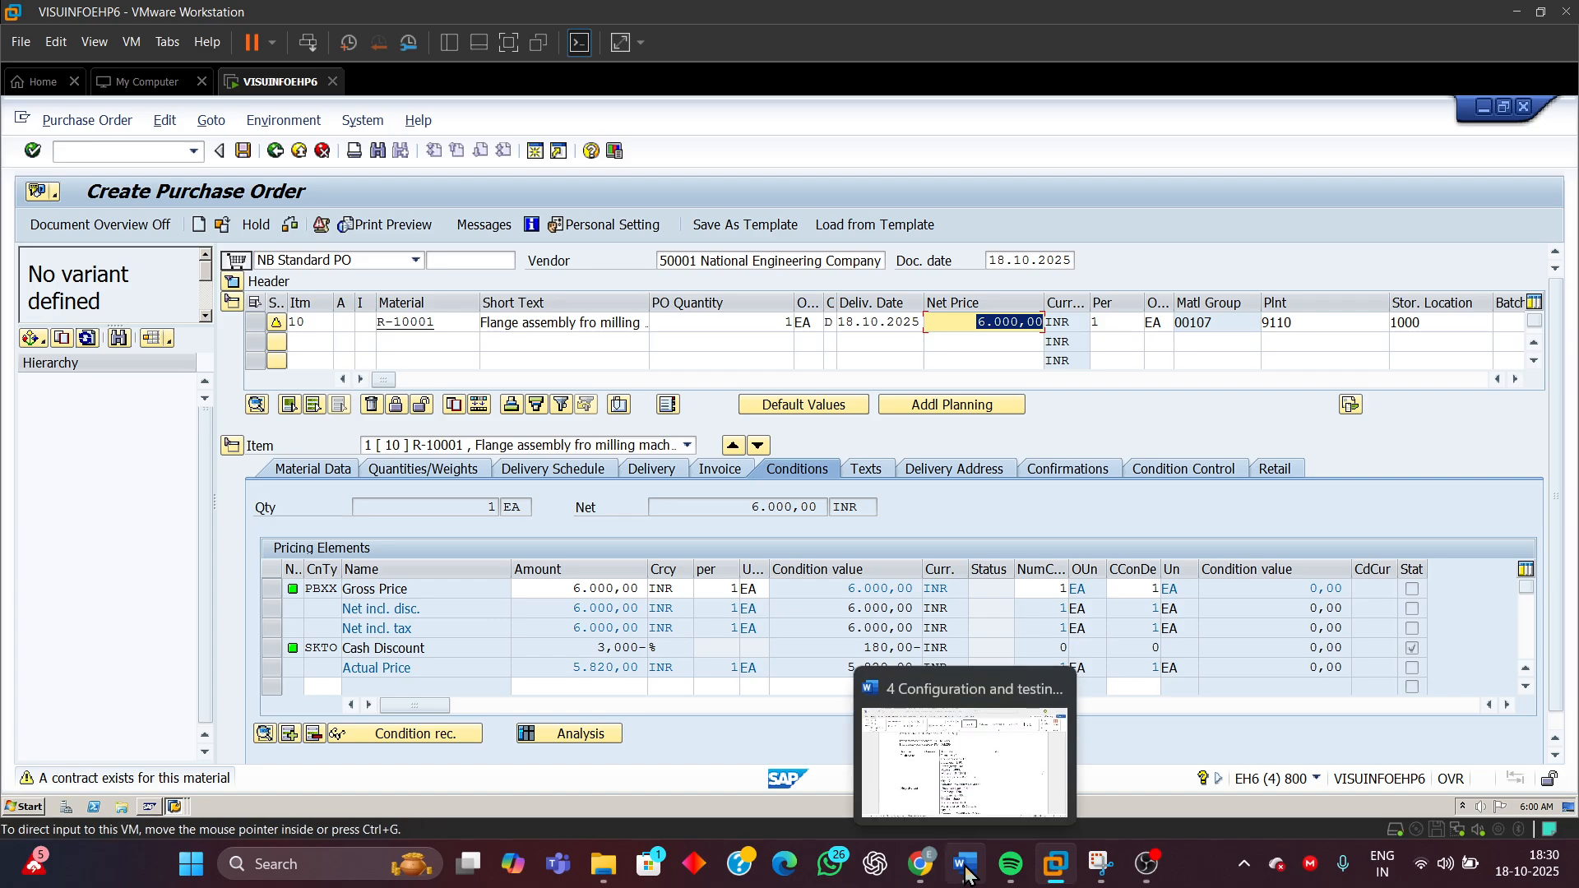
{"action": "left_click", "coordinate": [997, 751]}
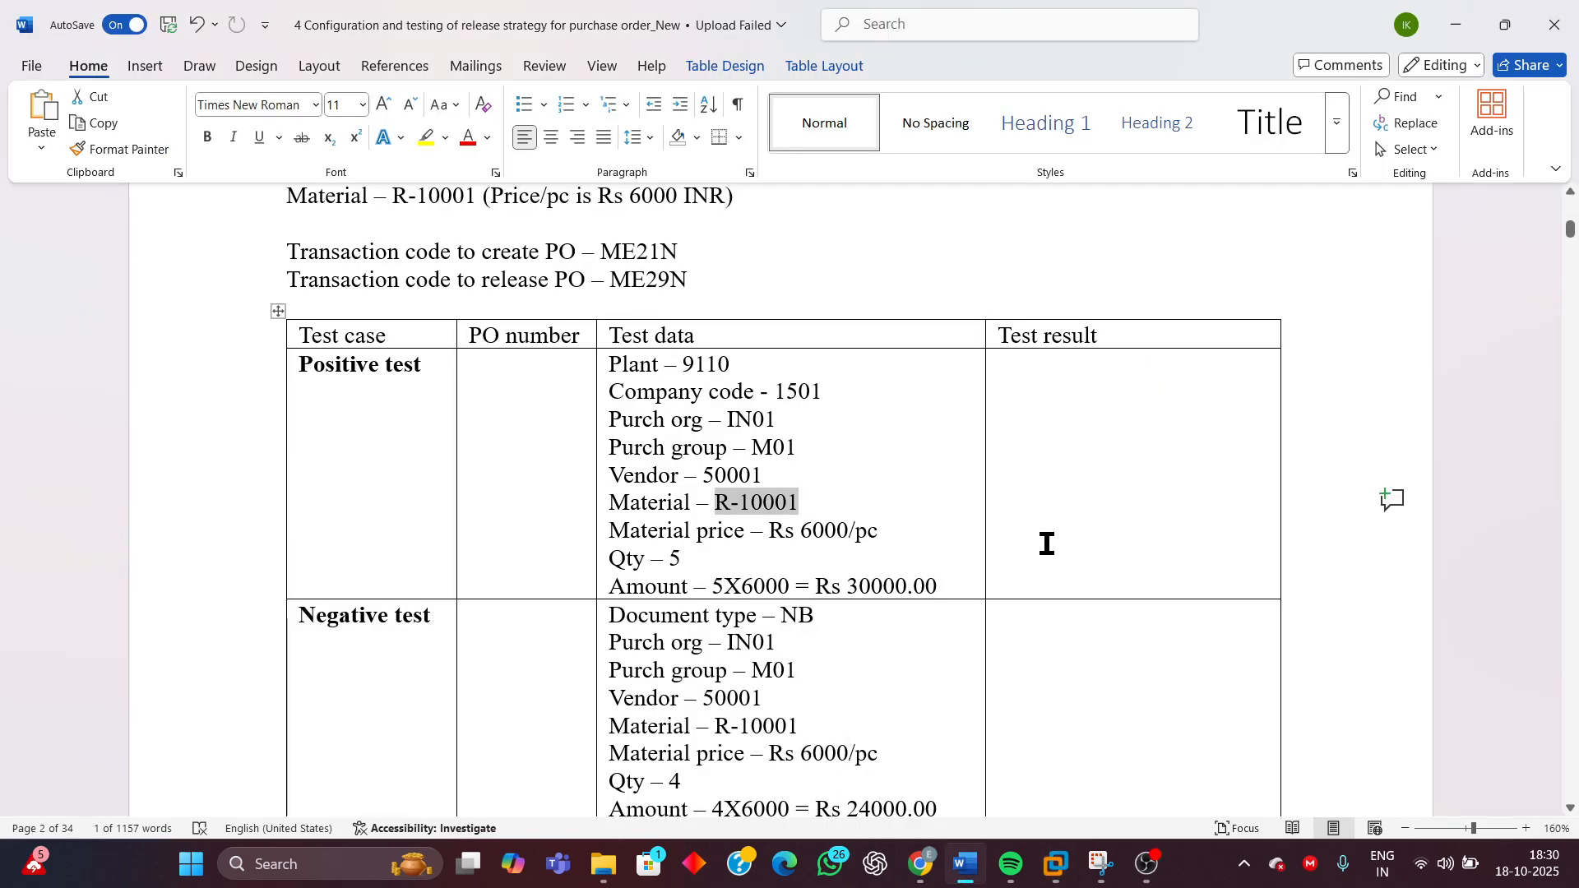
{"action": "scroll", "coordinate": [1047, 543], "scroll_direction": "up", "scroll_amount": 3}
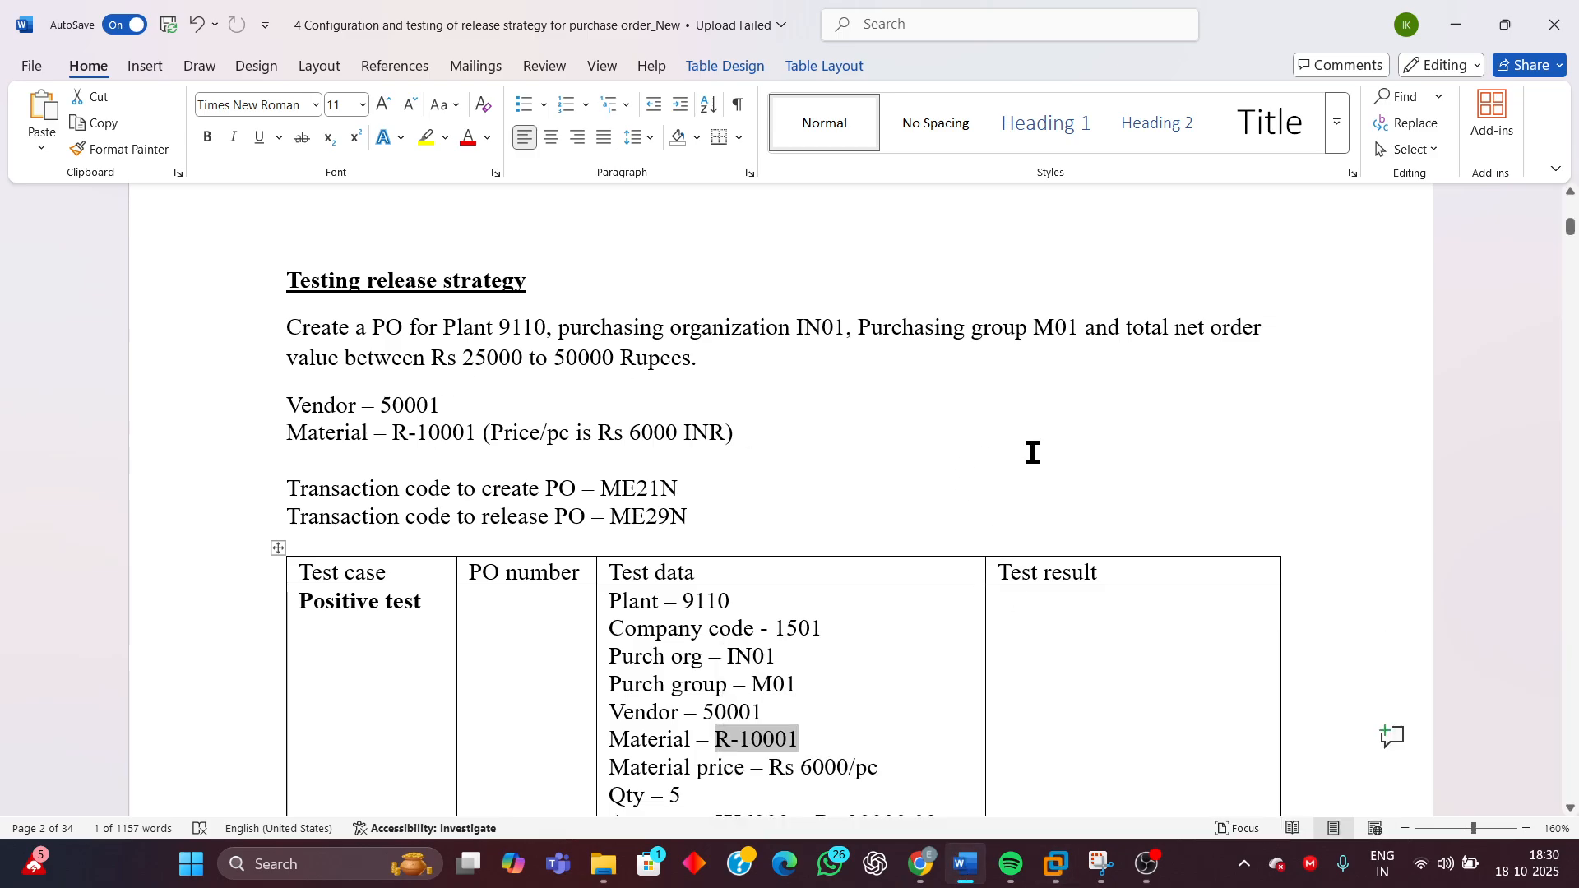
{"action": "scroll", "coordinate": [1033, 452], "scroll_direction": "down", "scroll_amount": 3}
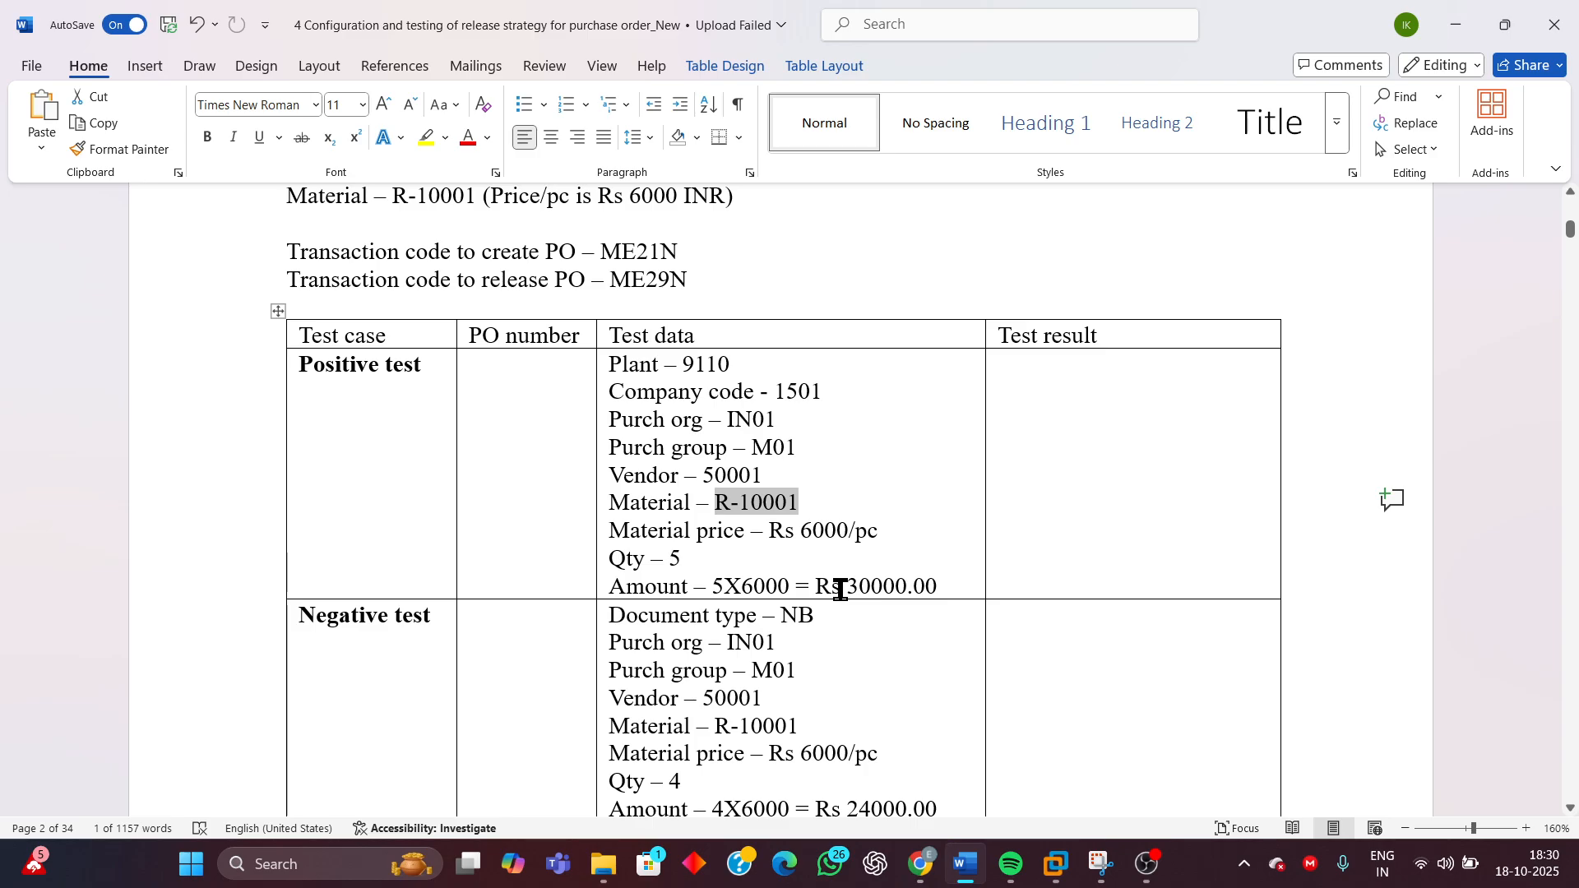
{"action": "scroll", "coordinate": [638, 317], "scroll_direction": "up", "scroll_amount": 3}
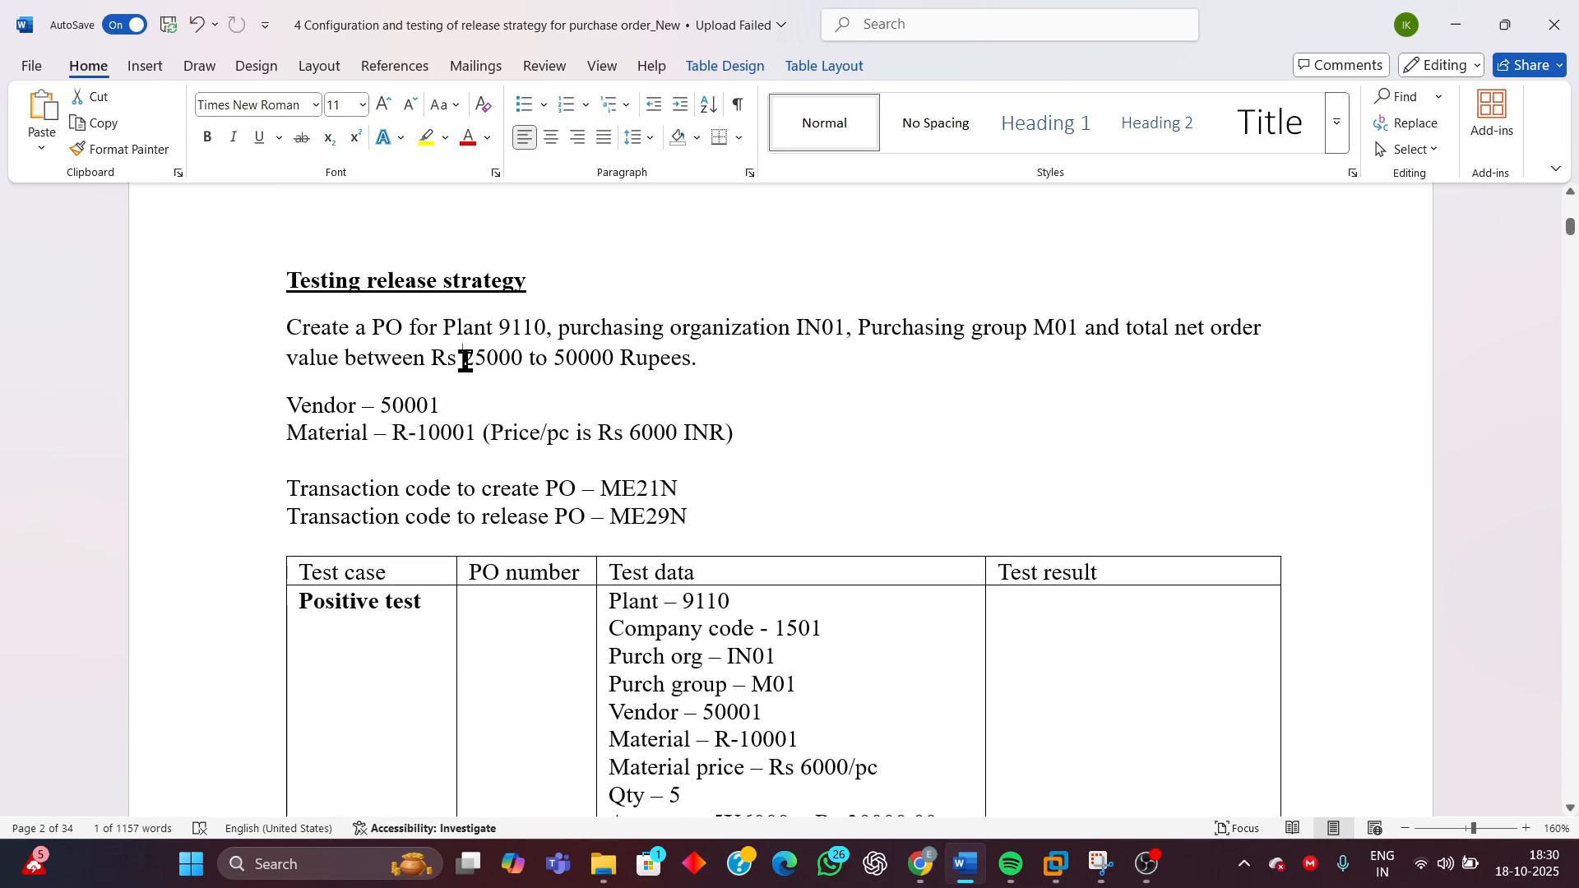
{"action": "left_click_drag", "start_coordinate": [465, 359], "coordinate": [708, 359]}
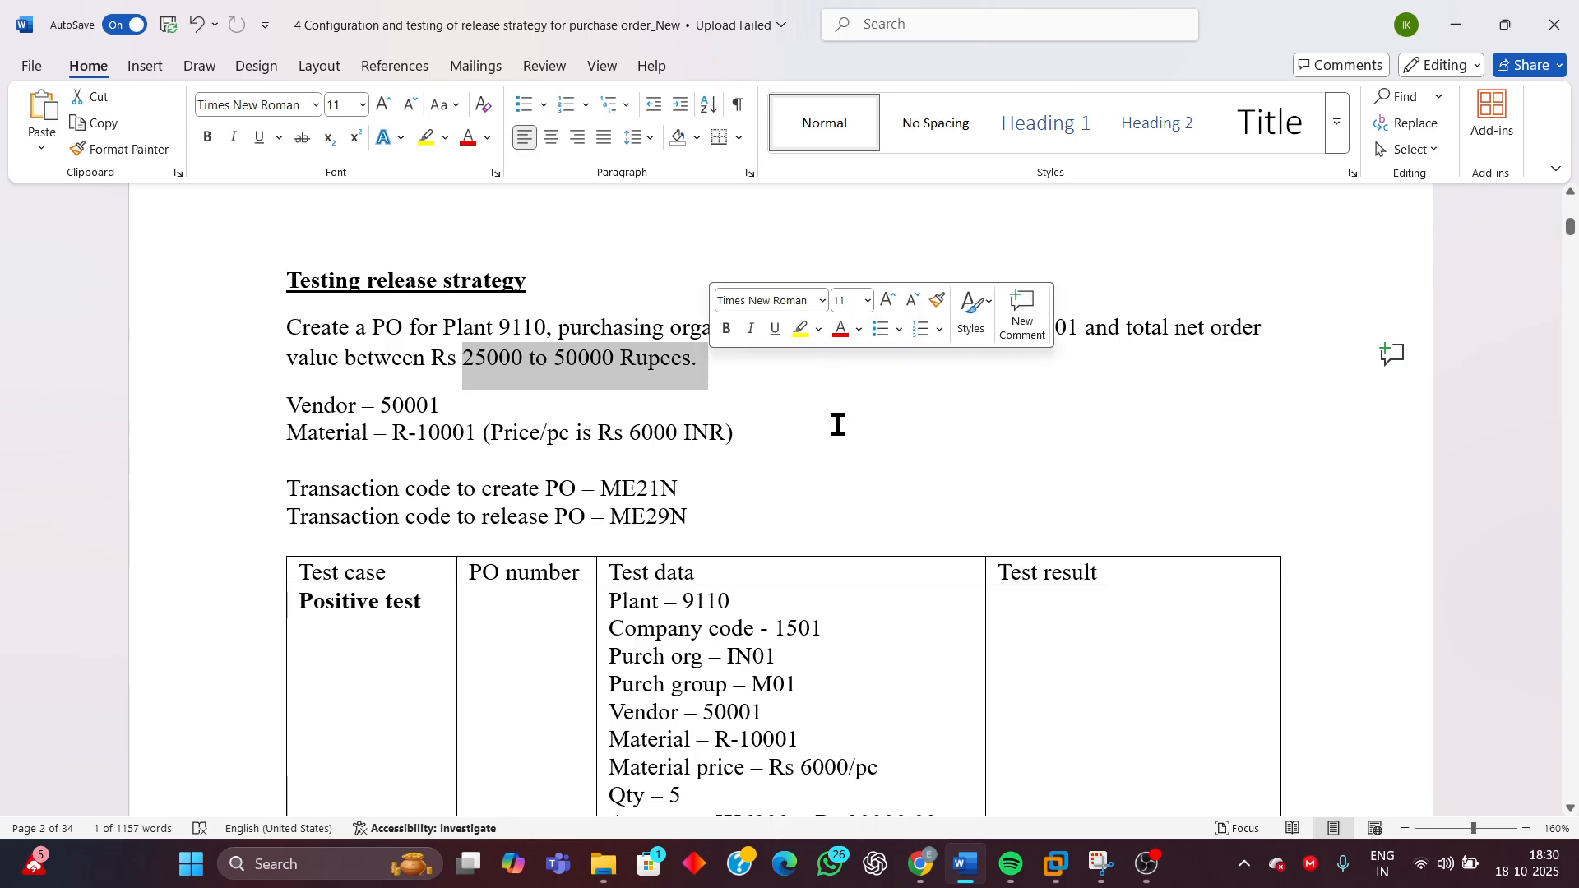
{"action": "mouse_move", "coordinate": [1067, 873]}
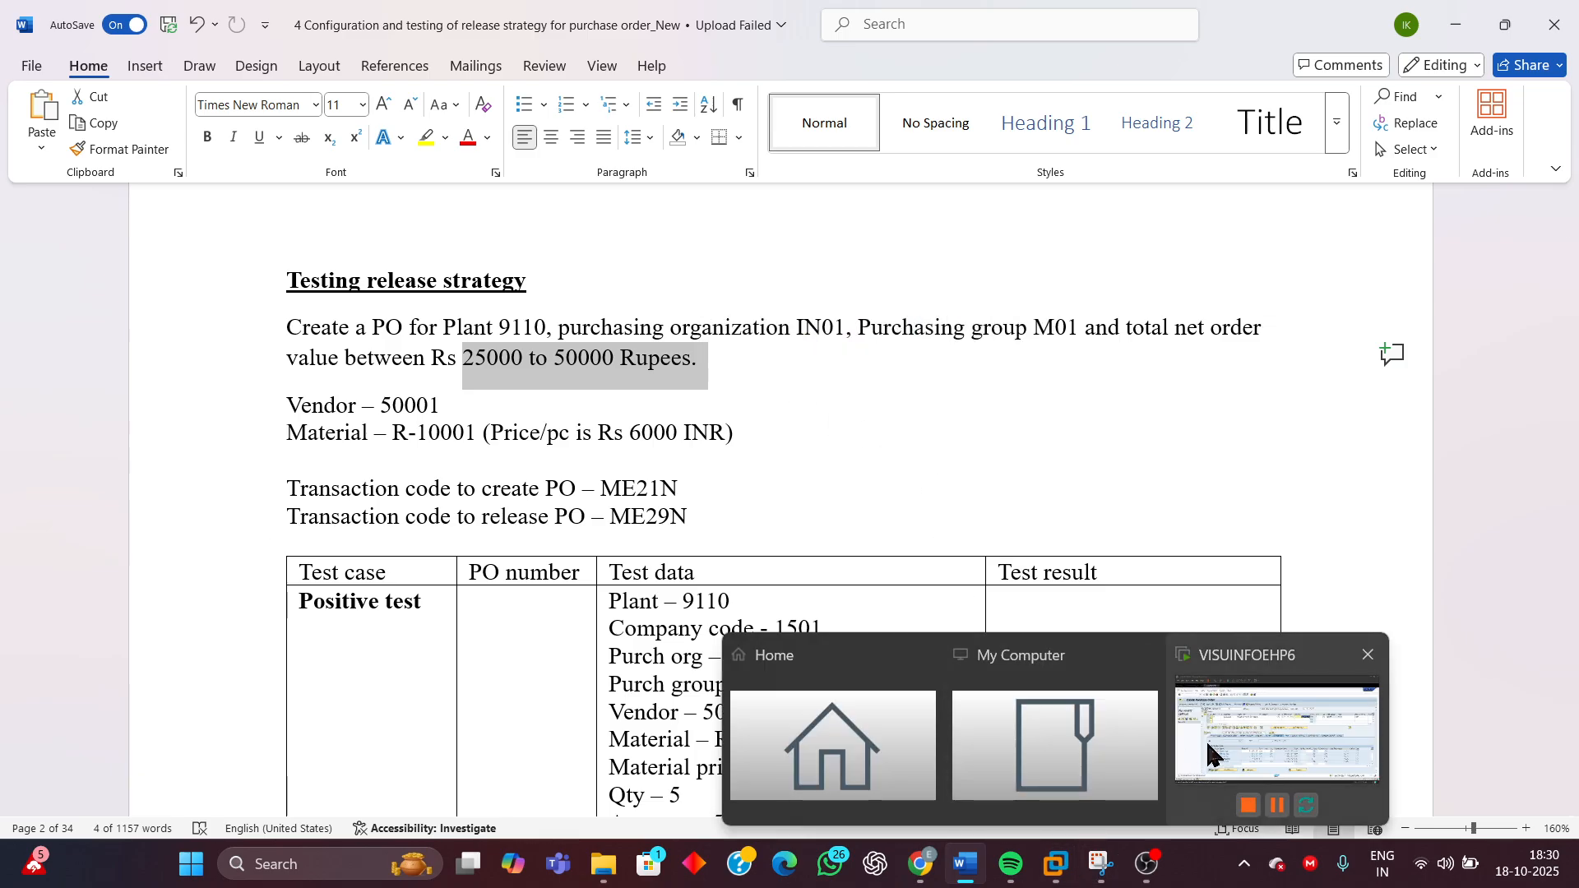
Back in SAP, set the item's PO quantity to 5
{"action": "left_click", "coordinate": [1209, 749]}
{"action": "left_click", "coordinate": [802, 325]}
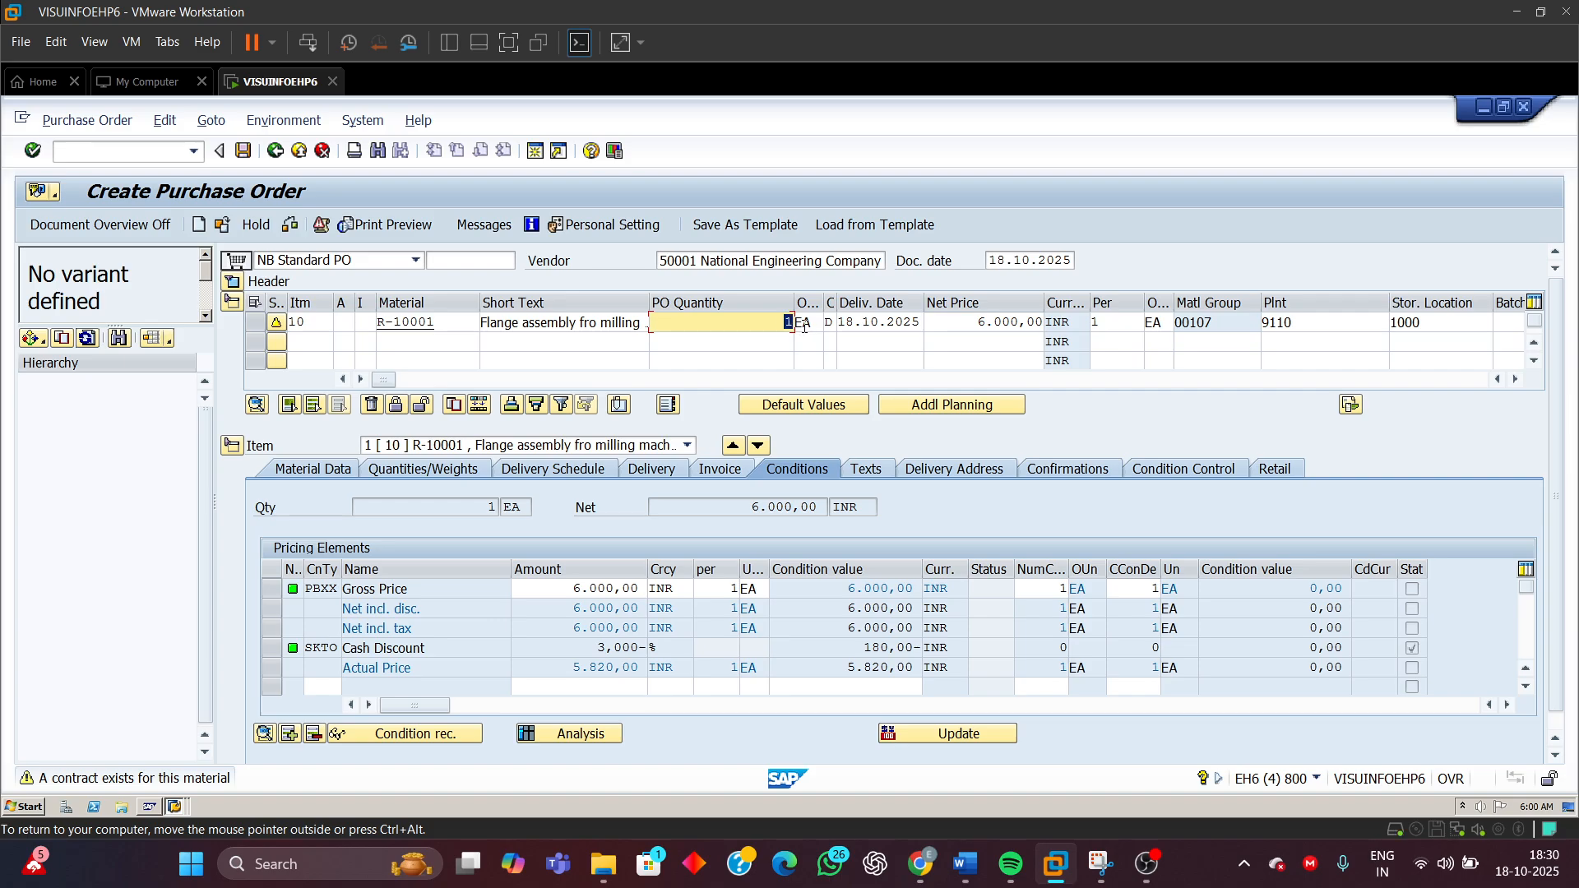
{"action": "type", "text": "5"}
{"action": "key", "text": "Return"}
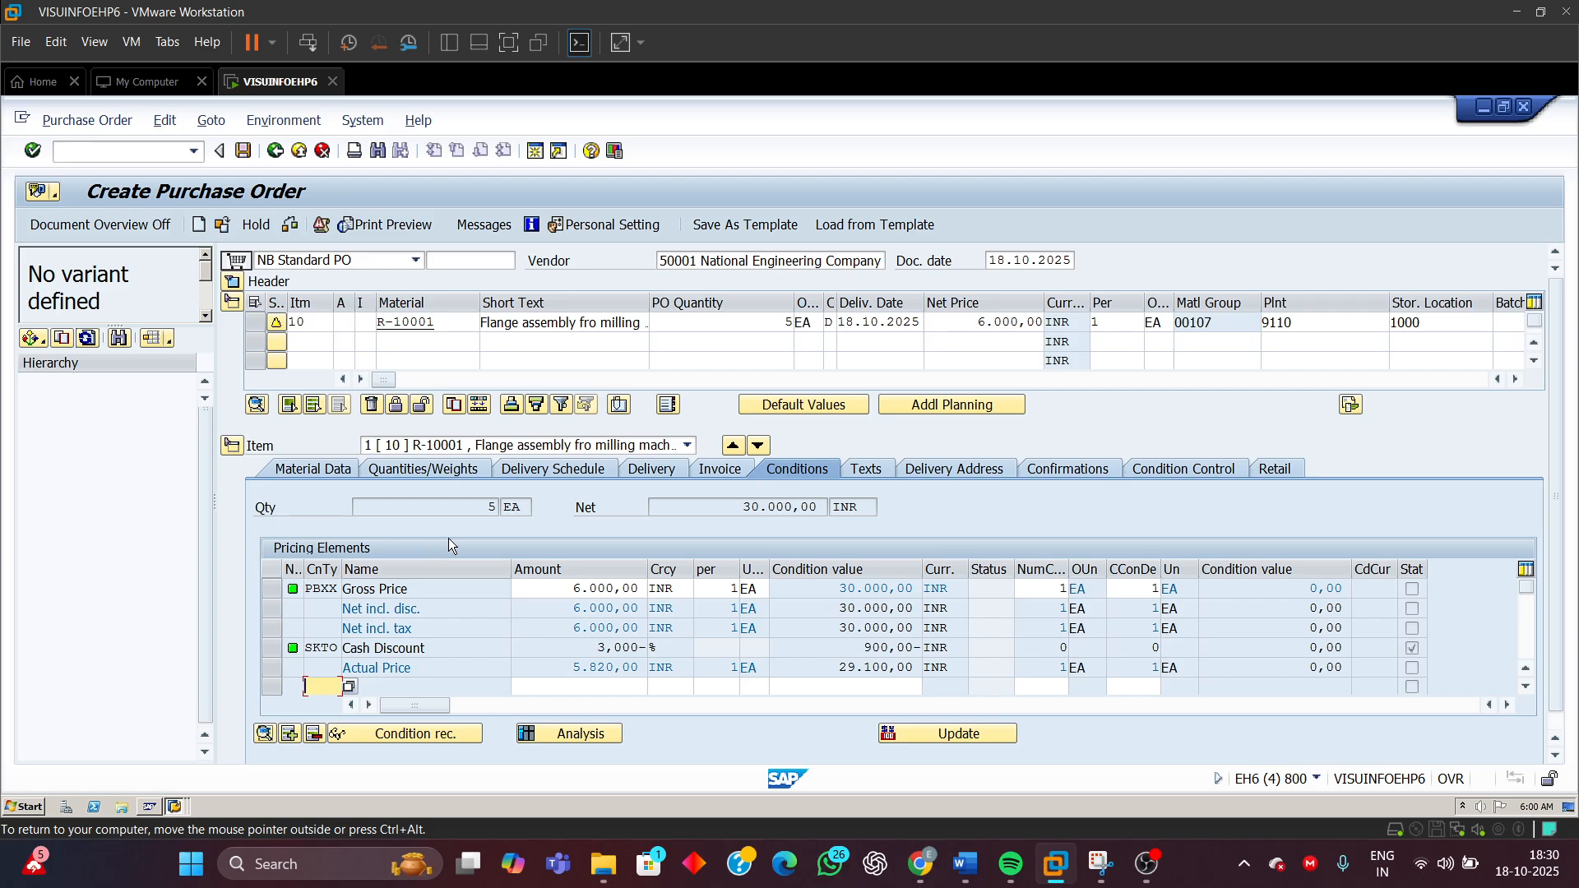
Expand the purchase order header and run a check on the document
{"action": "left_click_drag", "start_coordinate": [738, 508], "coordinate": [834, 507]}
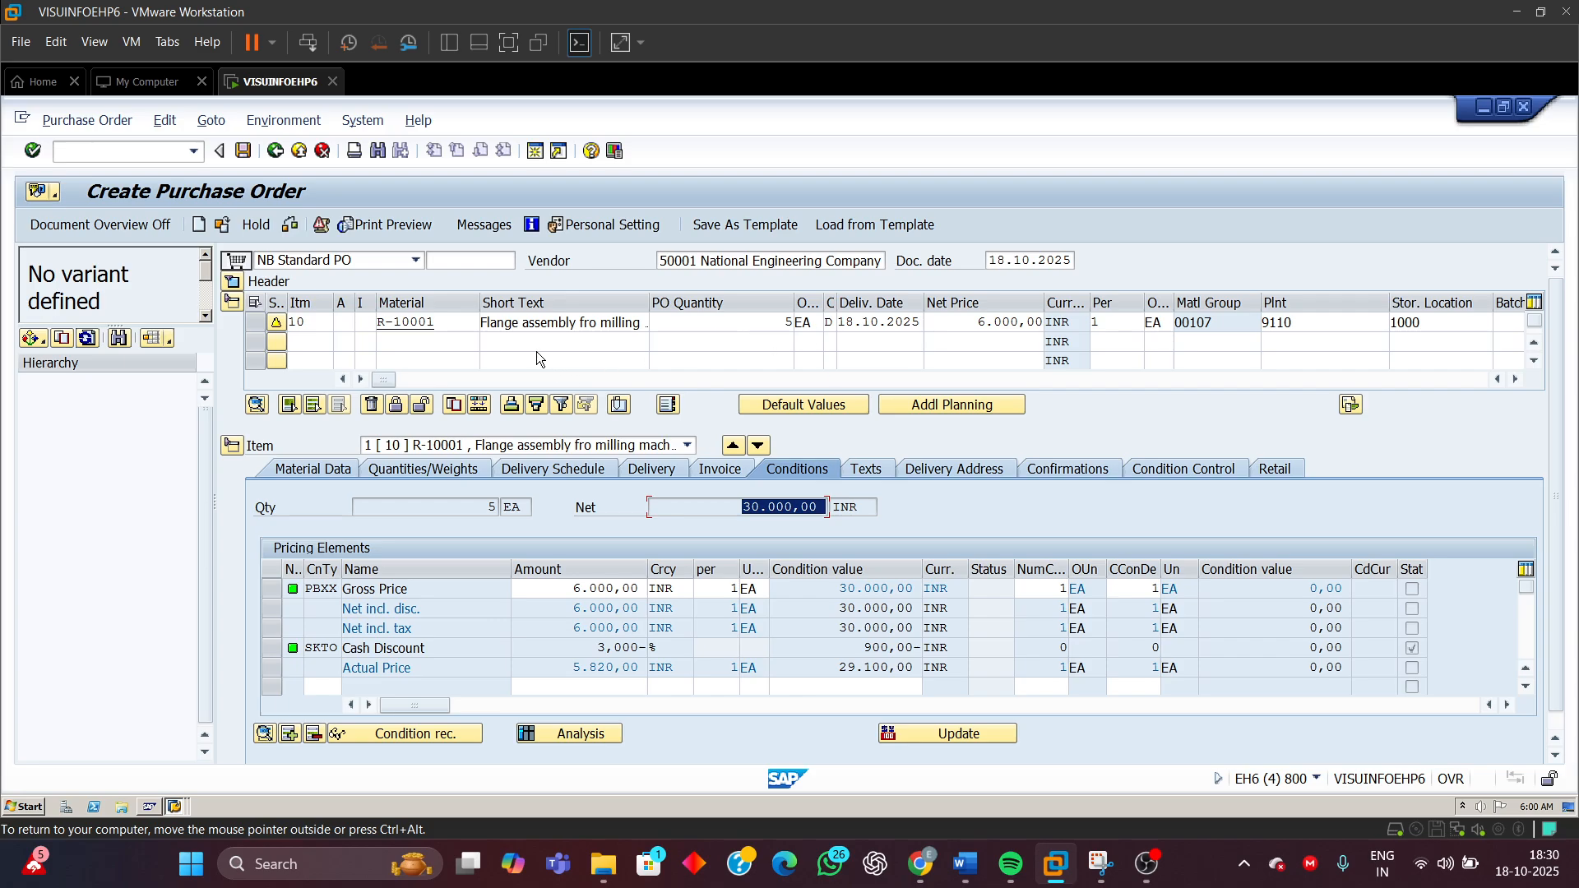
{"action": "left_click", "coordinate": [234, 286]}
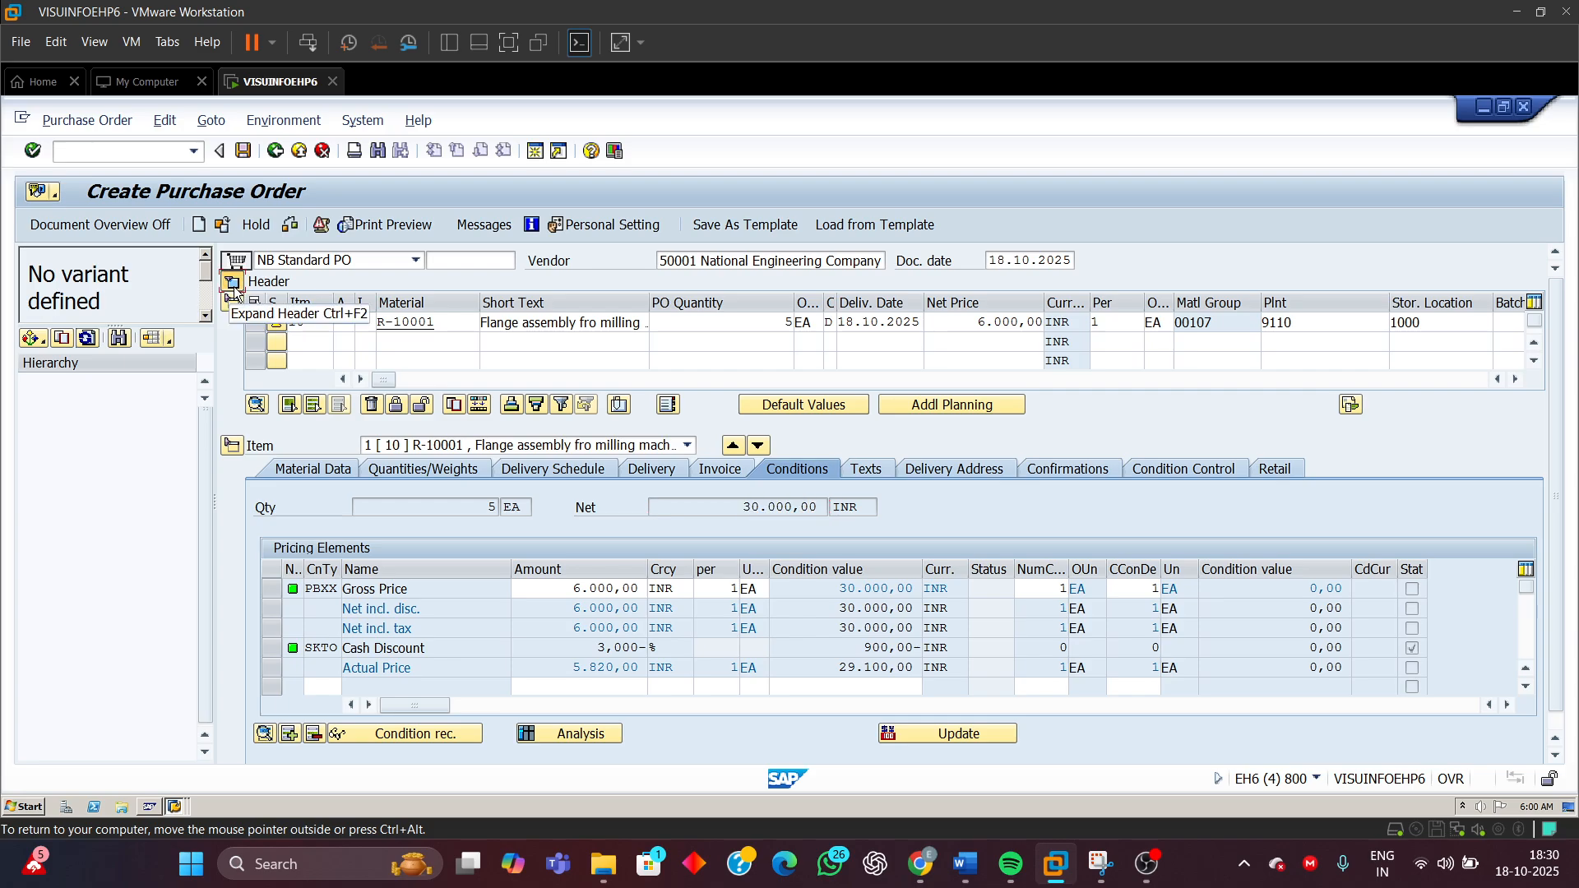
{"action": "left_click", "coordinate": [234, 285]}
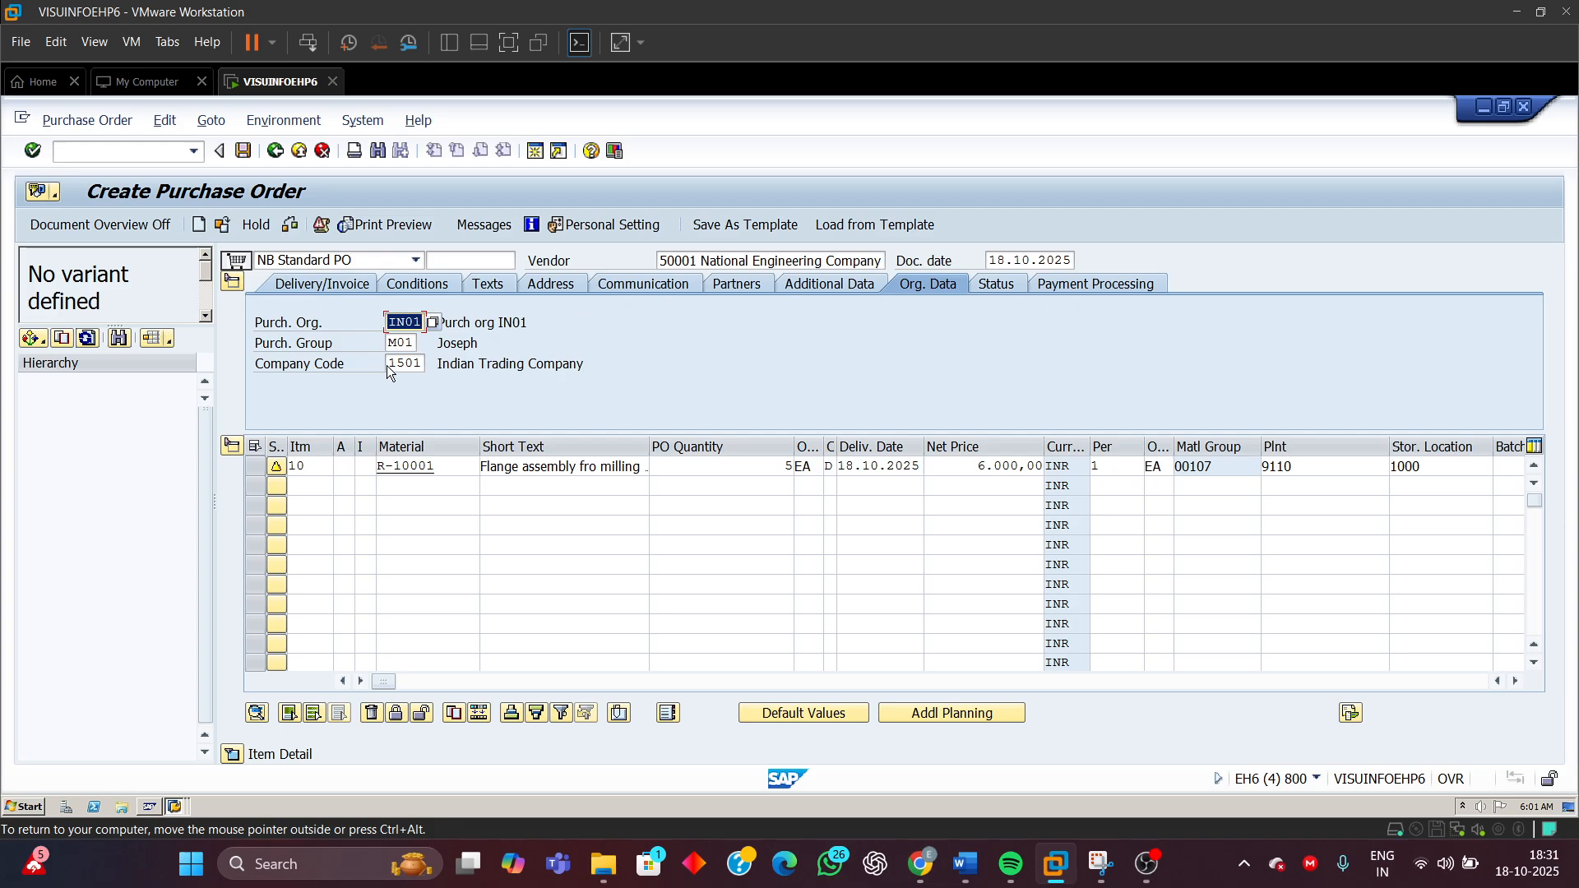
{"action": "left_click", "coordinate": [294, 229]}
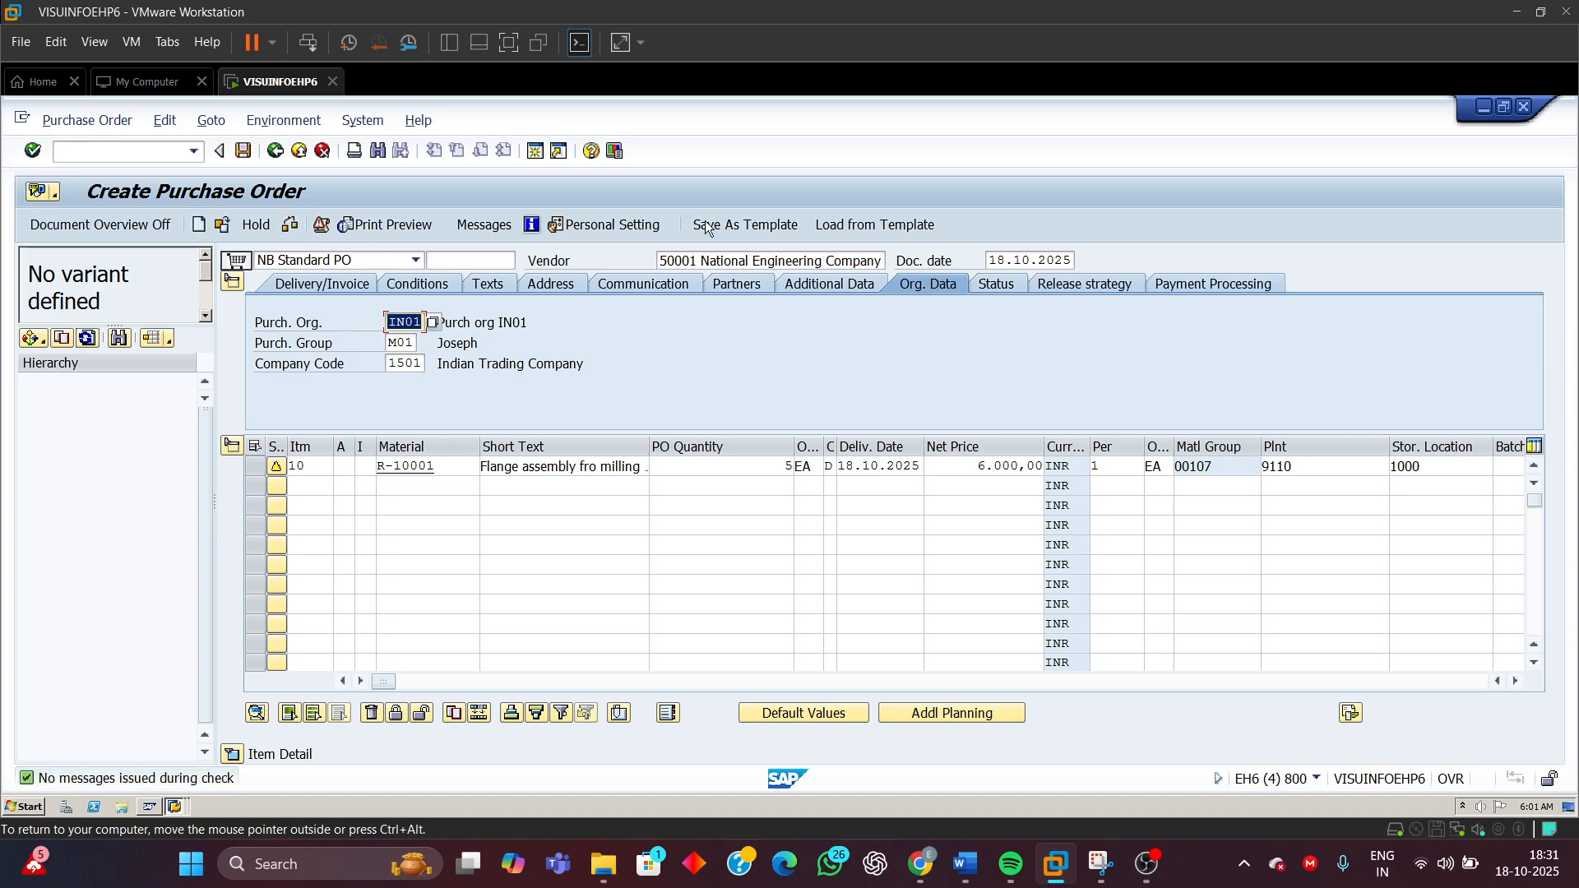
Inspect the release strategy assigned to the purchase order, then save the purchase order
{"action": "left_click", "coordinate": [1107, 284]}
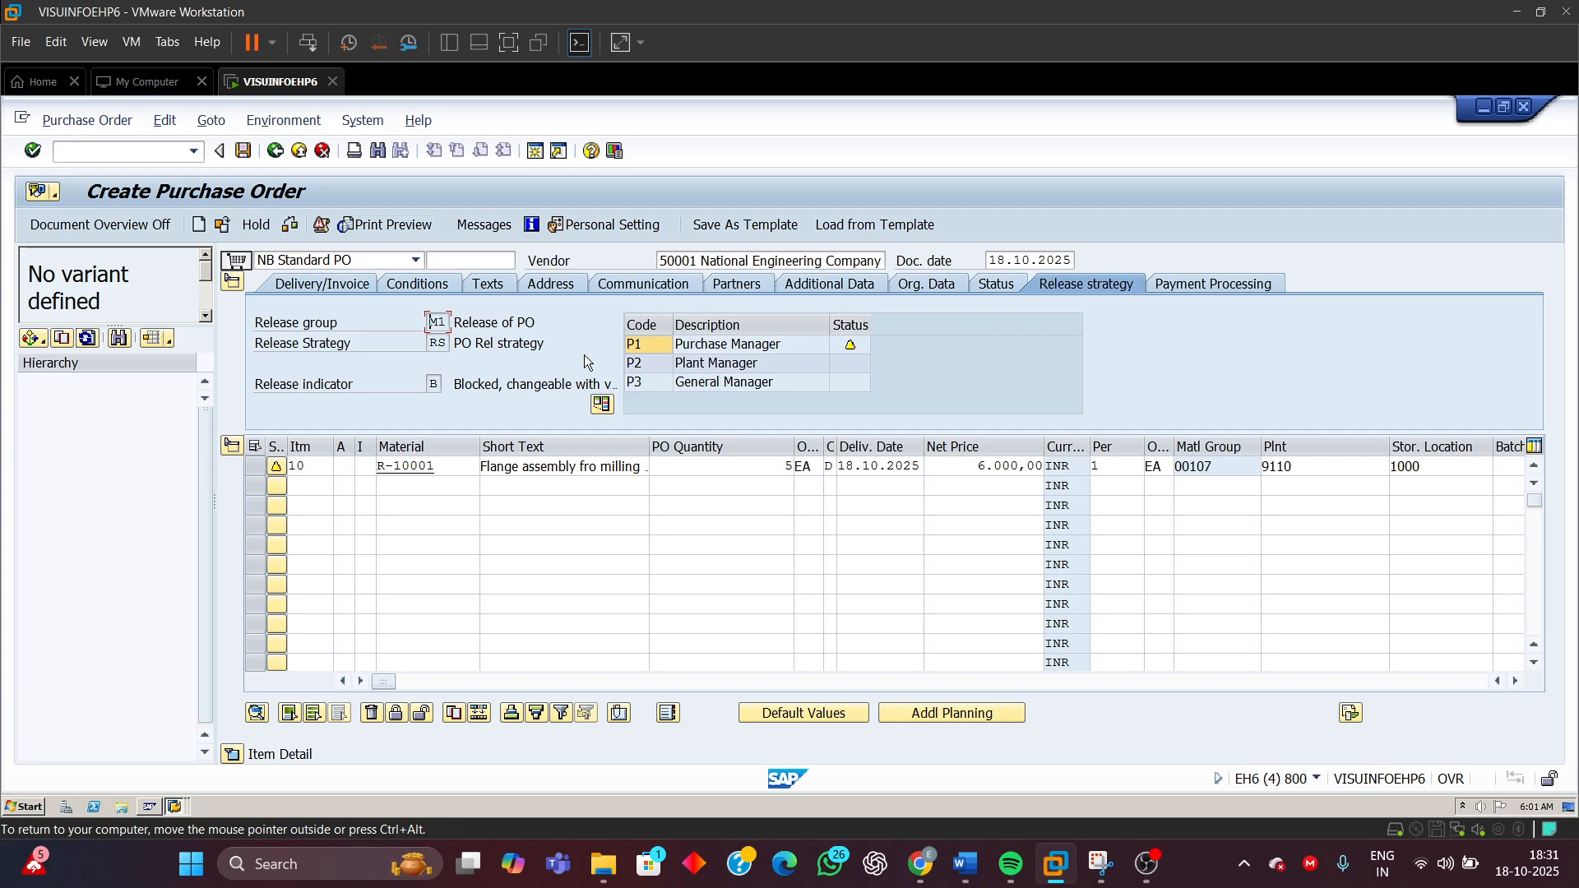
{"action": "double_click", "coordinate": [431, 343]}
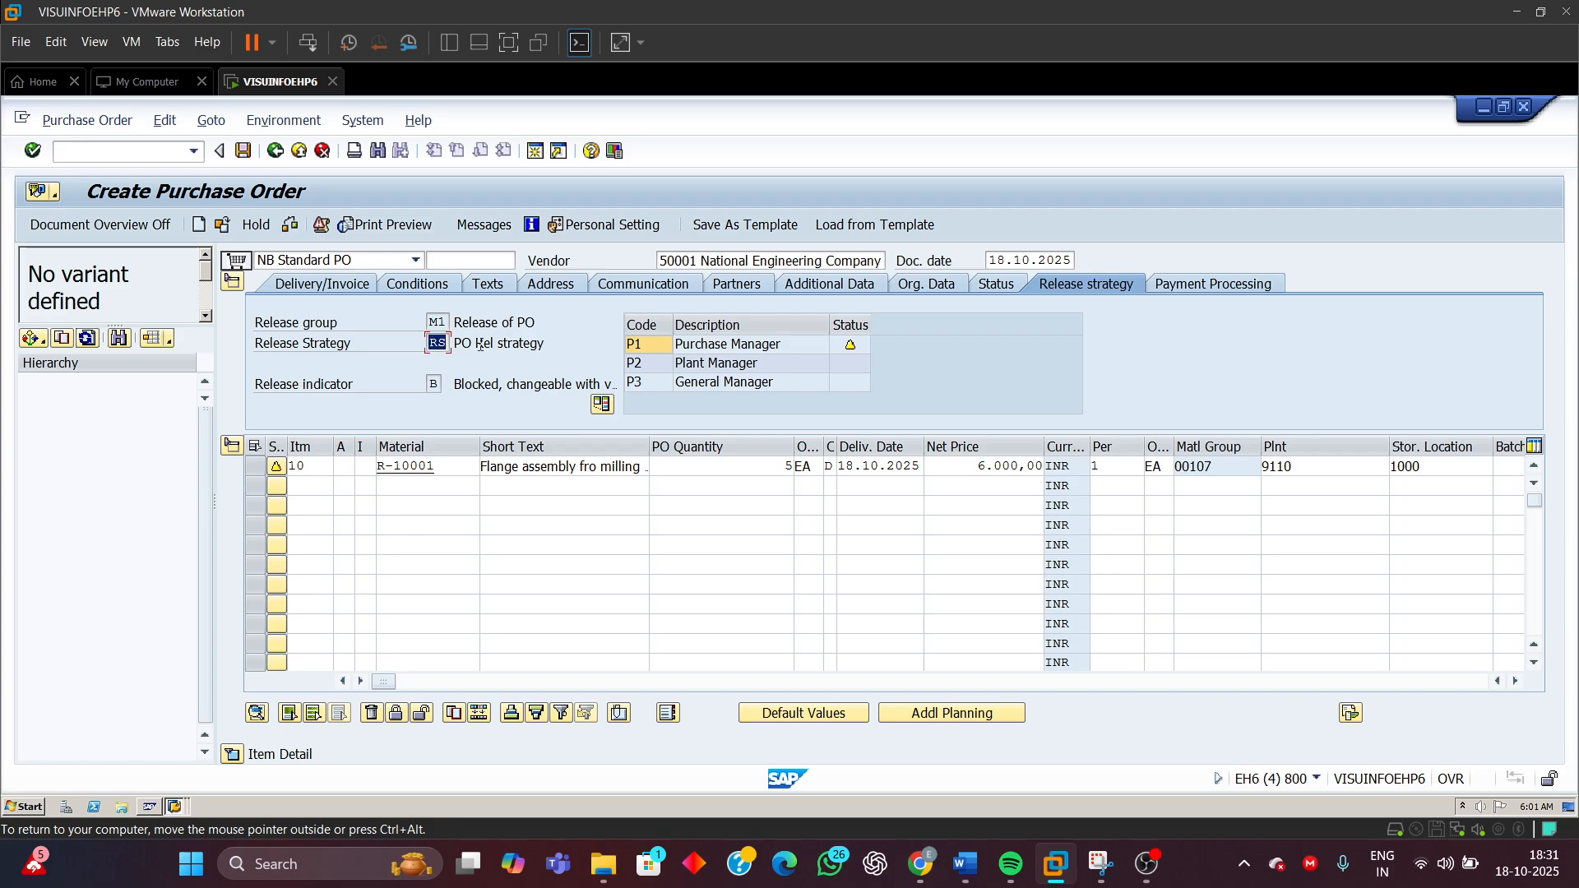
{"action": "double_click", "coordinate": [436, 322]}
{"action": "double_click", "coordinate": [432, 384]}
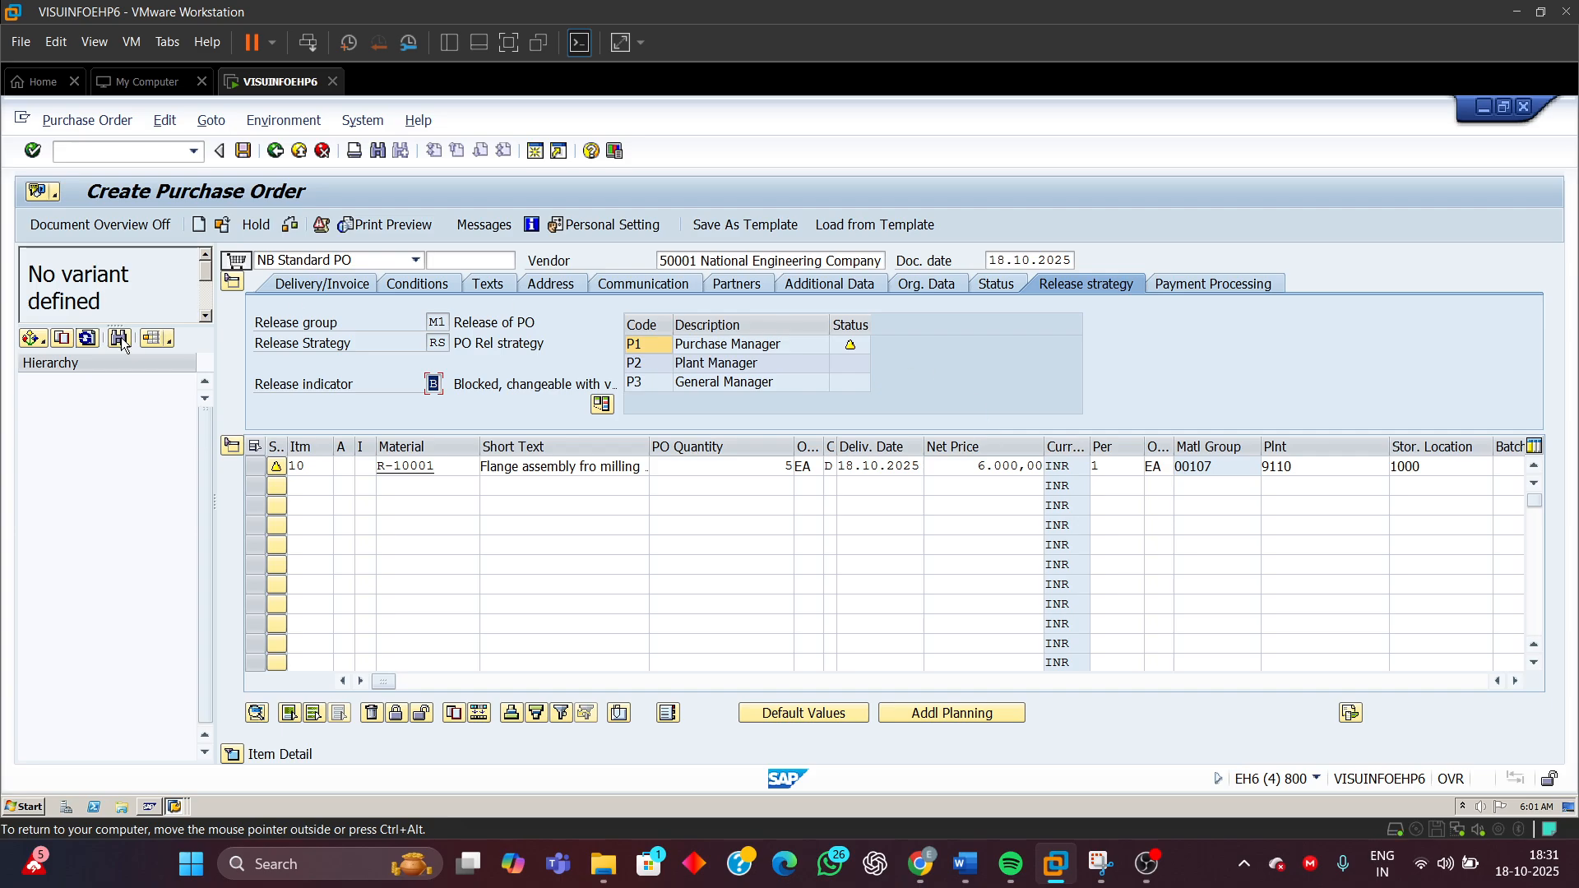
{"action": "left_click", "coordinate": [242, 151]}
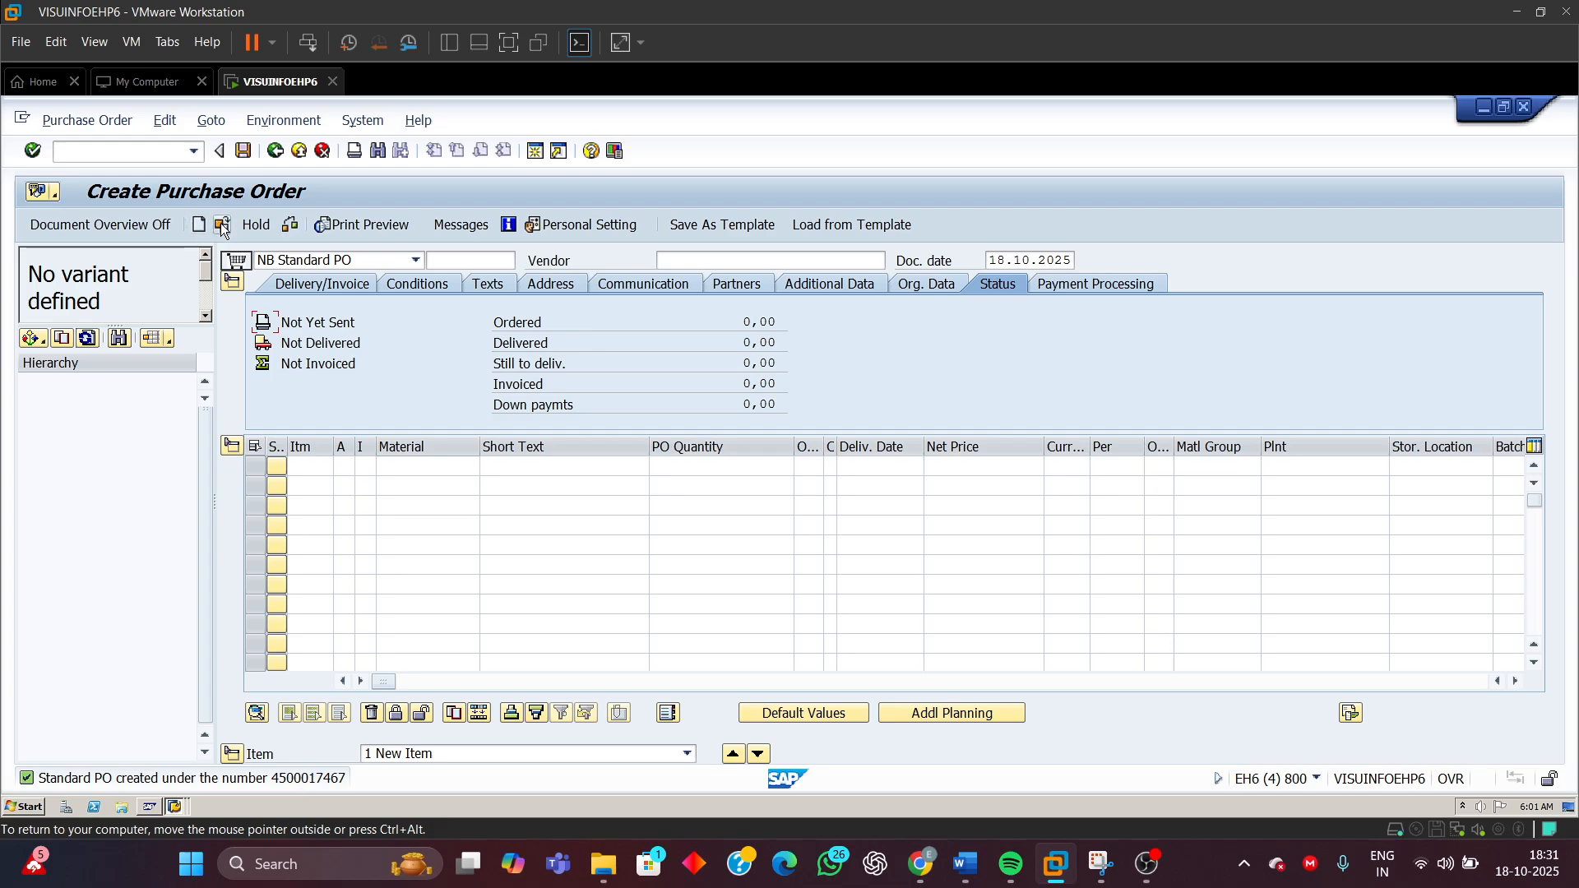
{"action": "left_click", "coordinate": [70, 125]}
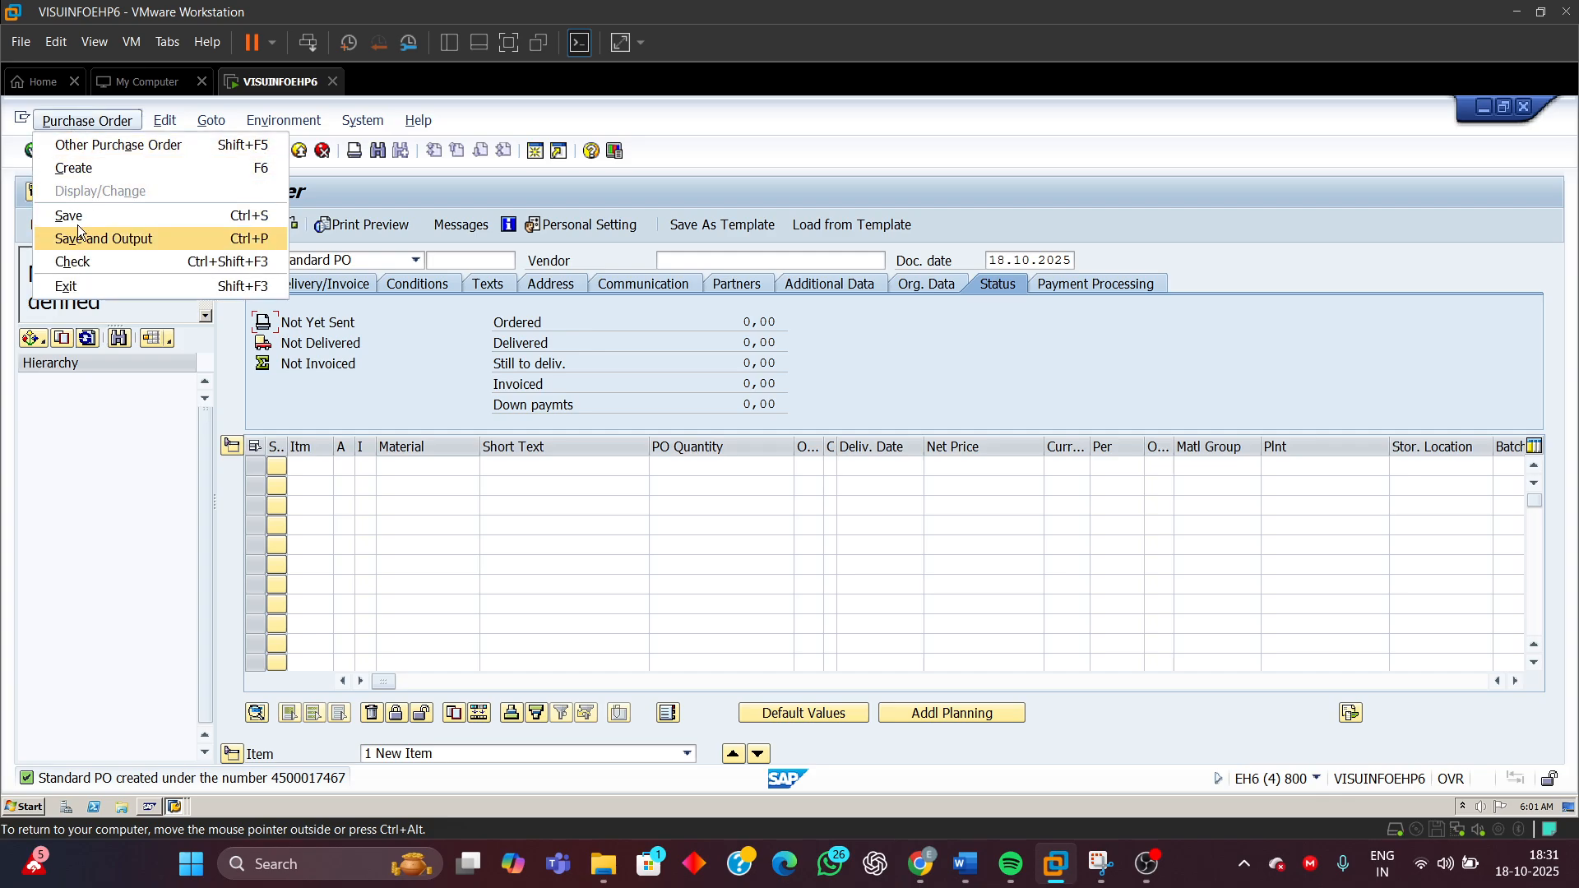
{"action": "left_click", "coordinate": [90, 147]}
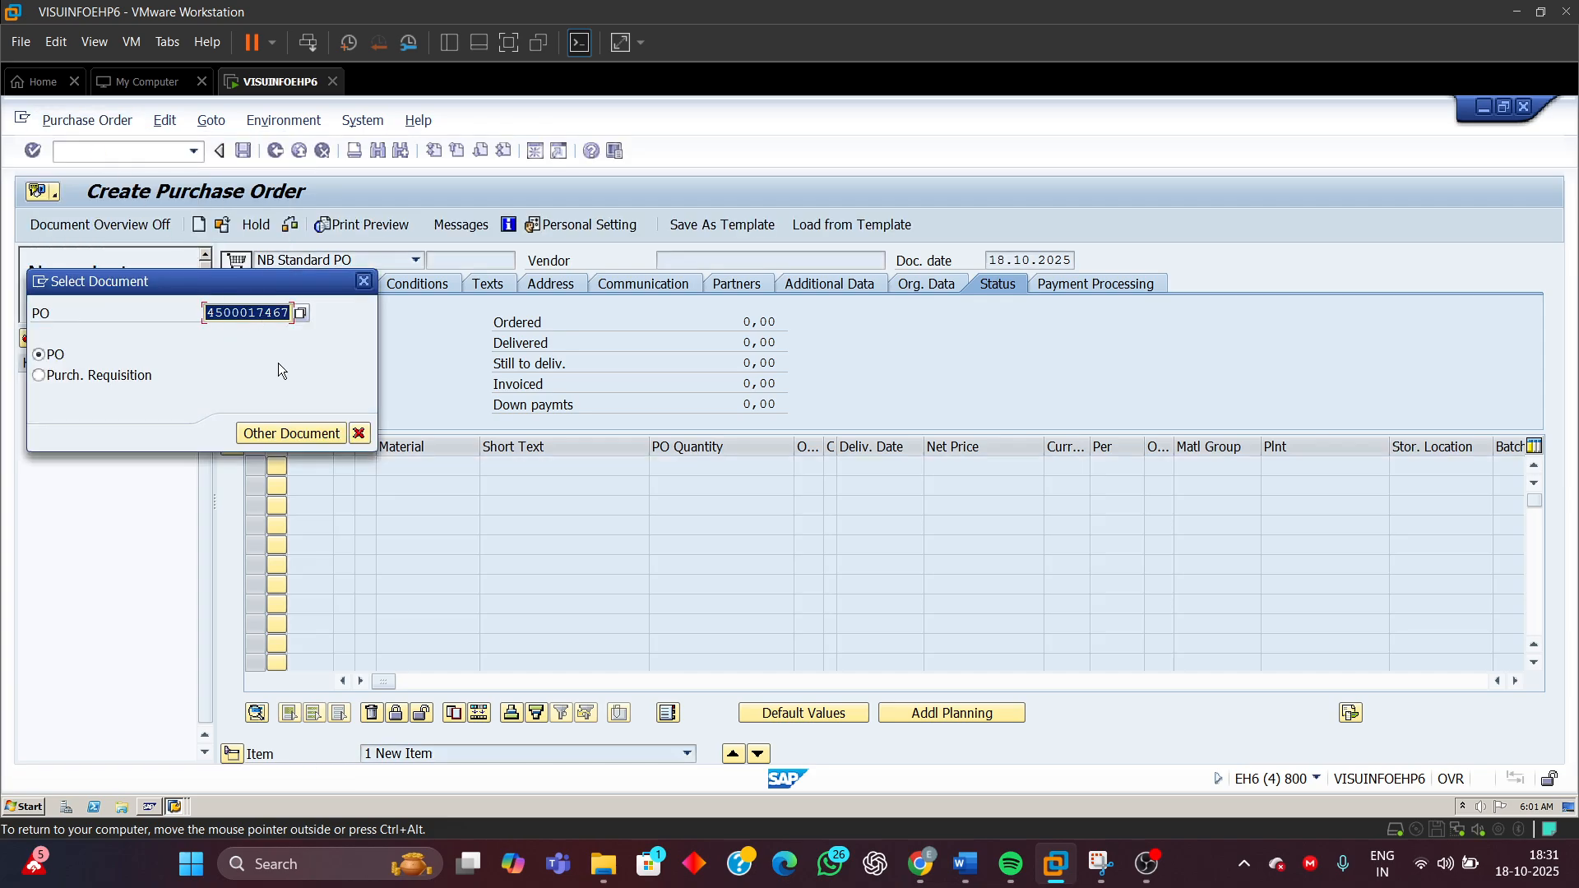
{"action": "left_click", "coordinate": [304, 431]}
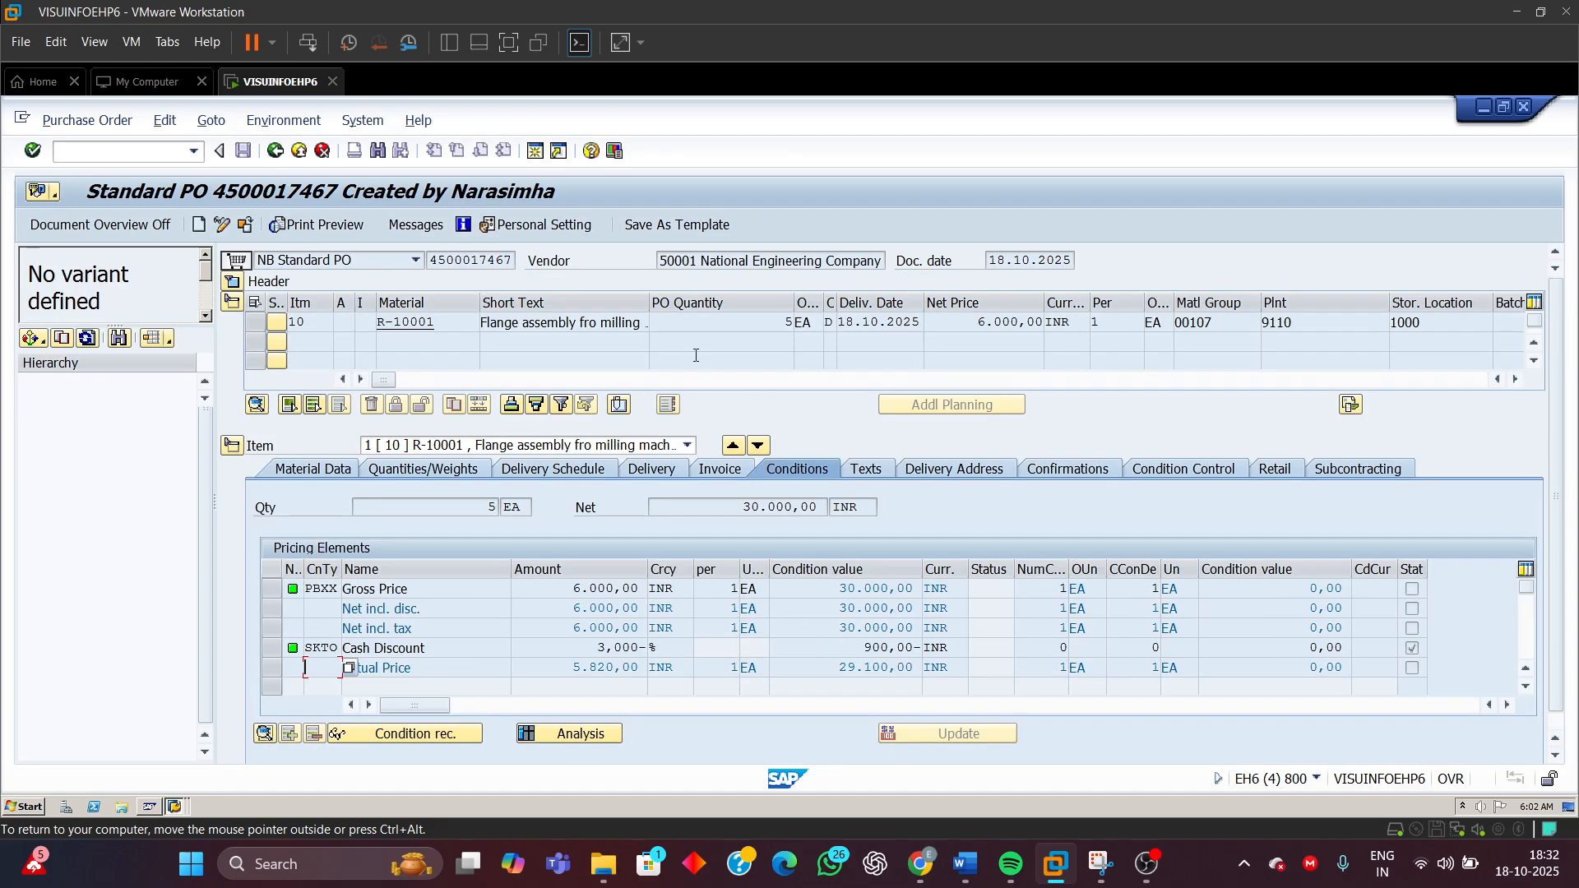
Copy the purchase order number and paste it into the positive test's PO number cell in the Word test document
{"action": "double_click", "coordinate": [437, 257]}
{"action": "key", "text": "ctrl+c"}
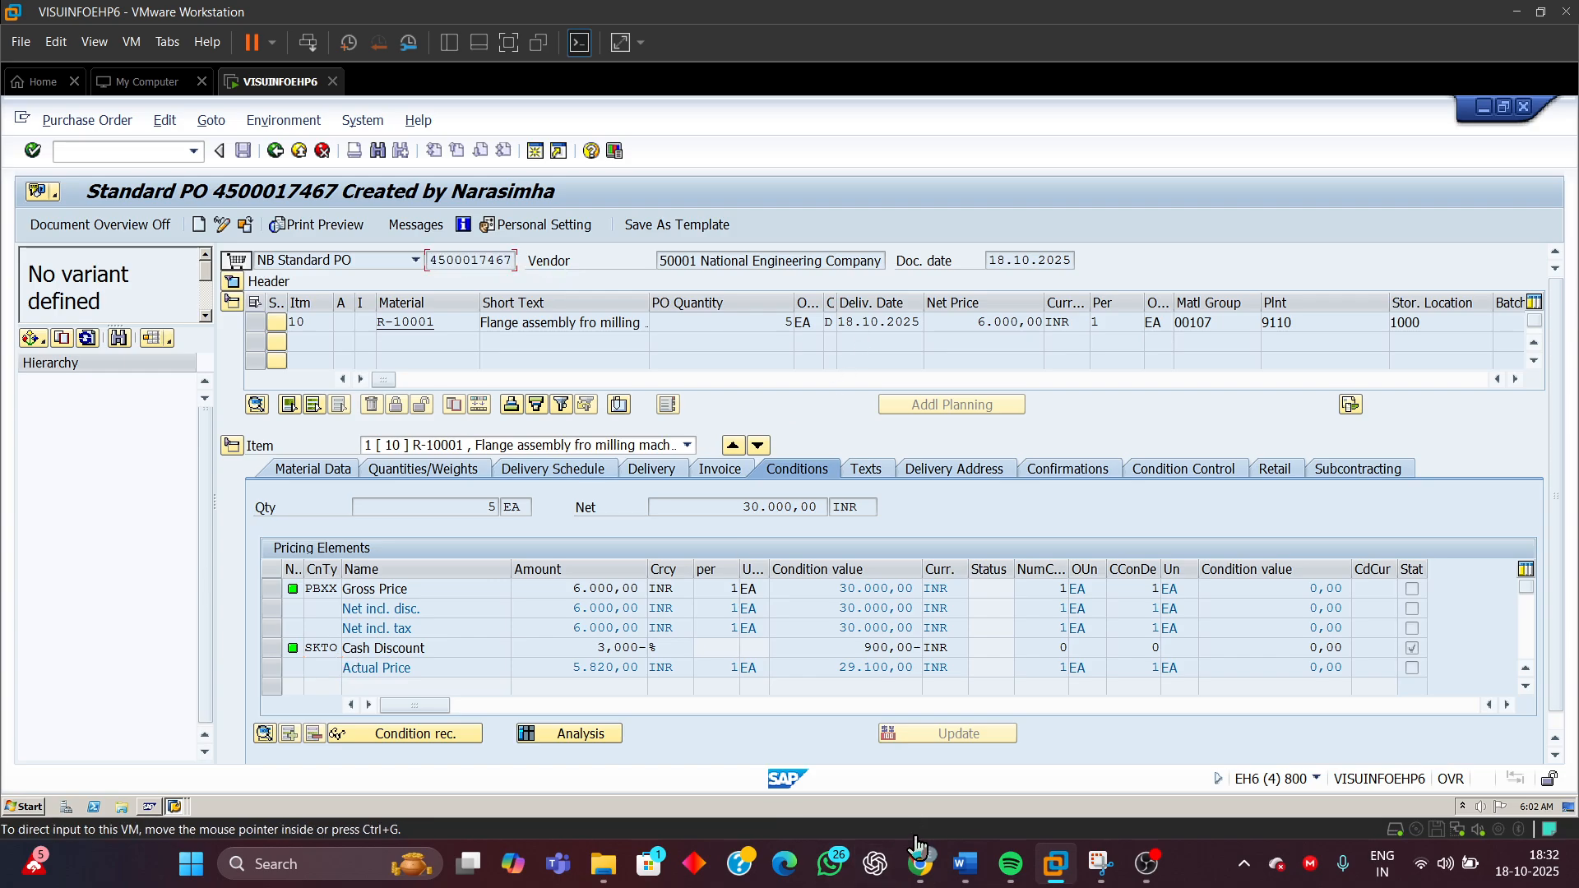
{"action": "mouse_move", "coordinate": [965, 863]}
{"action": "left_click", "coordinate": [973, 813]}
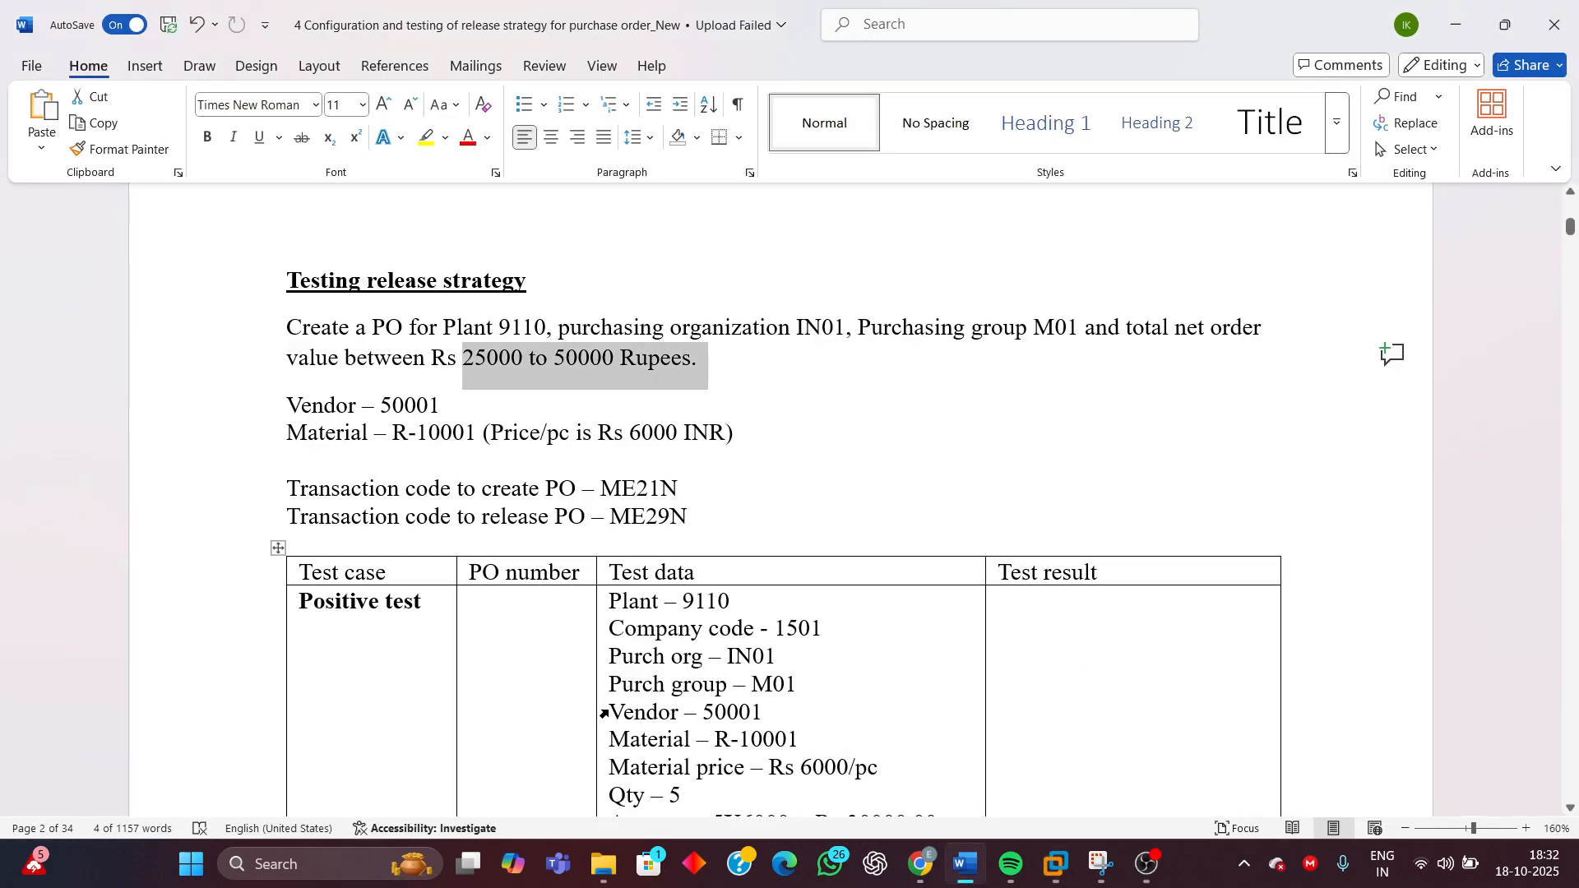
{"action": "left_click", "coordinate": [542, 674]}
{"action": "key", "text": "ctrl+v"}
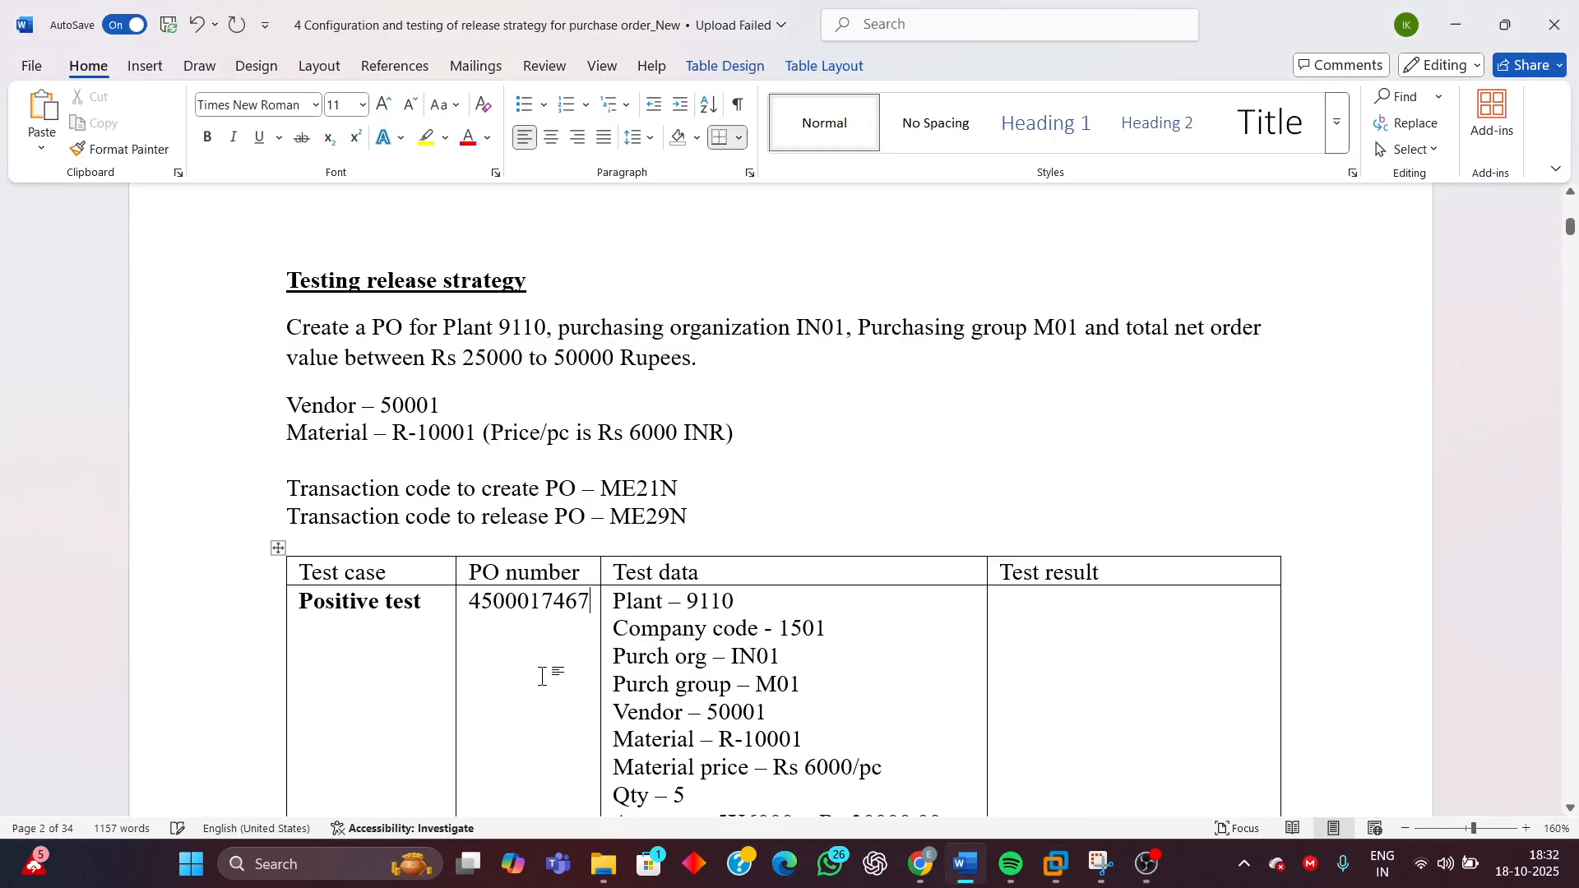
Enter Pass as the positive test's test result
{"action": "scroll", "coordinate": [722, 540], "scroll_direction": "down", "scroll_amount": 3}
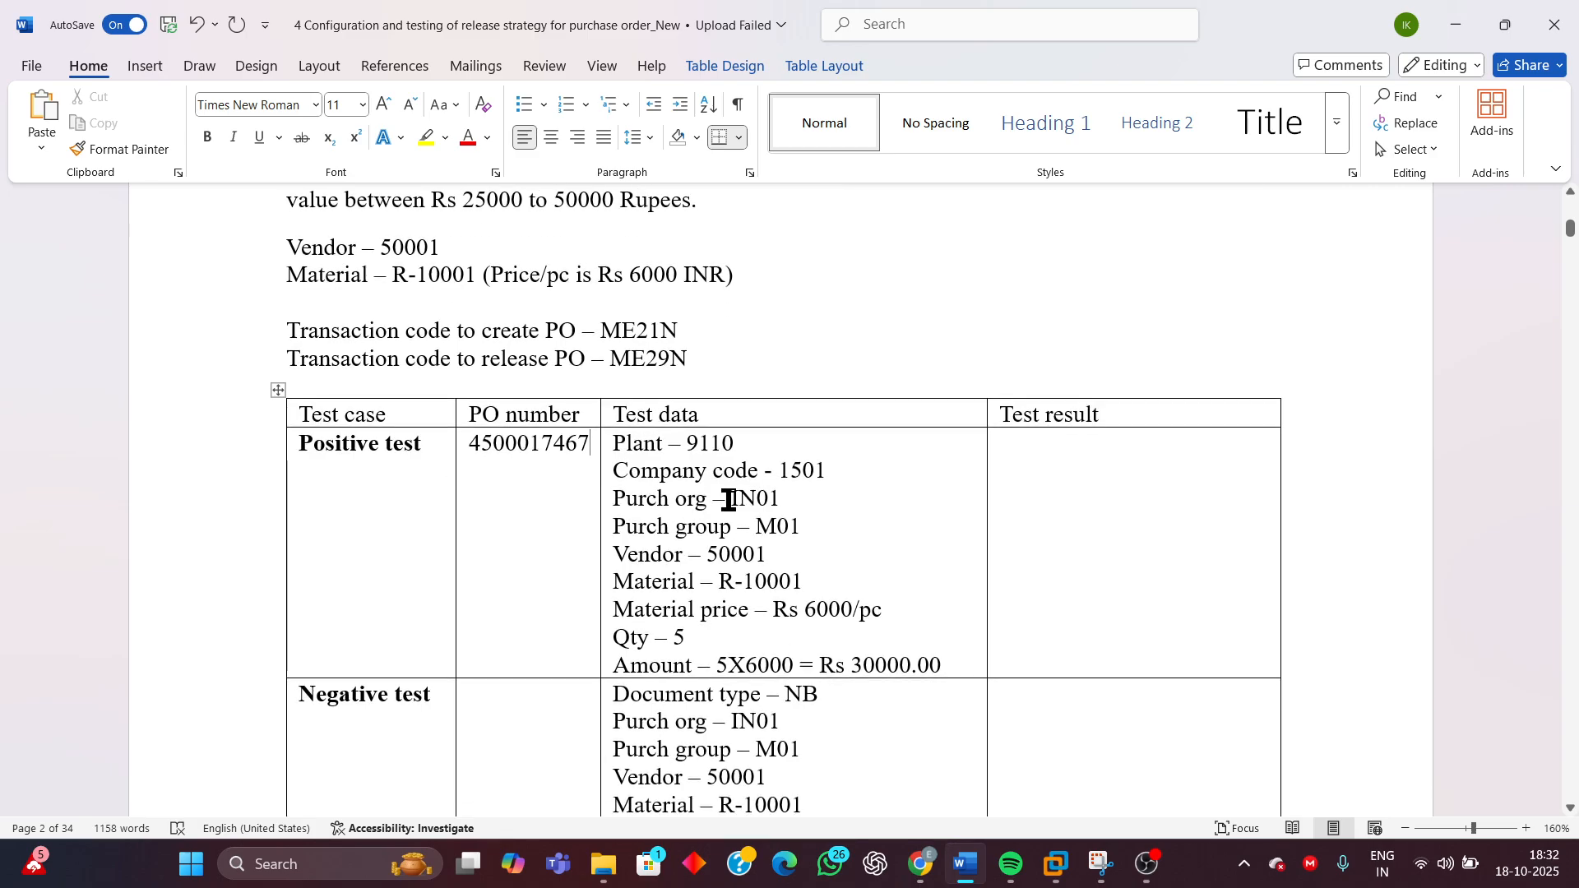
{"action": "left_click", "coordinate": [1054, 498]}
{"action": "type", "text": "ass"}
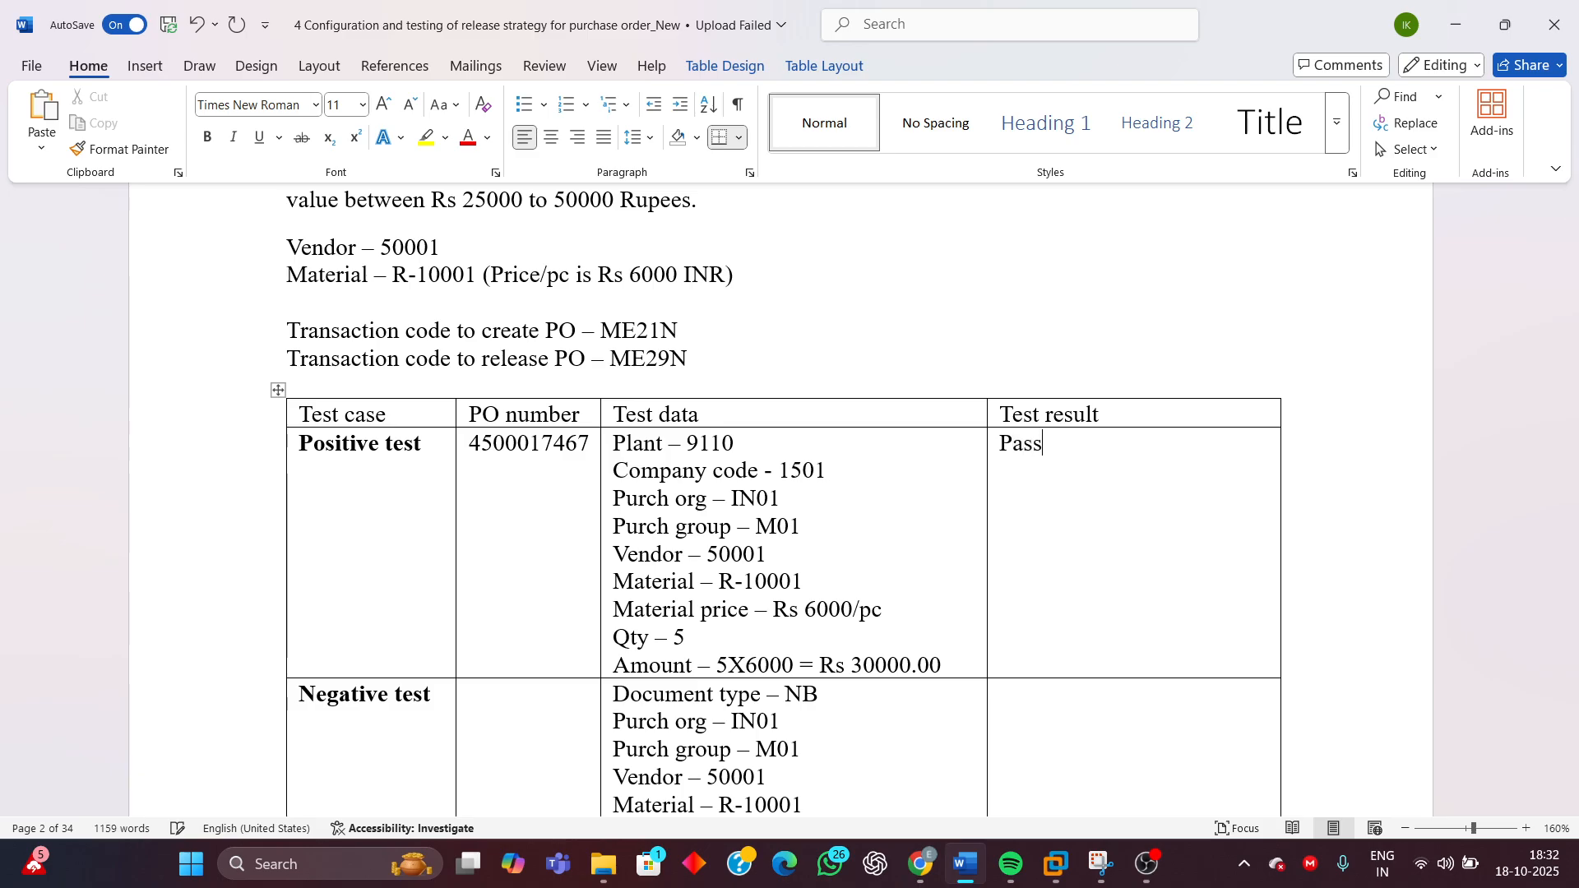
Highlight the Pass result in green
{"action": "scroll", "coordinate": [1053, 498], "scroll_direction": "up", "scroll_amount": 1}
{"action": "left_click_drag", "start_coordinate": [1055, 532], "coordinate": [998, 533]}
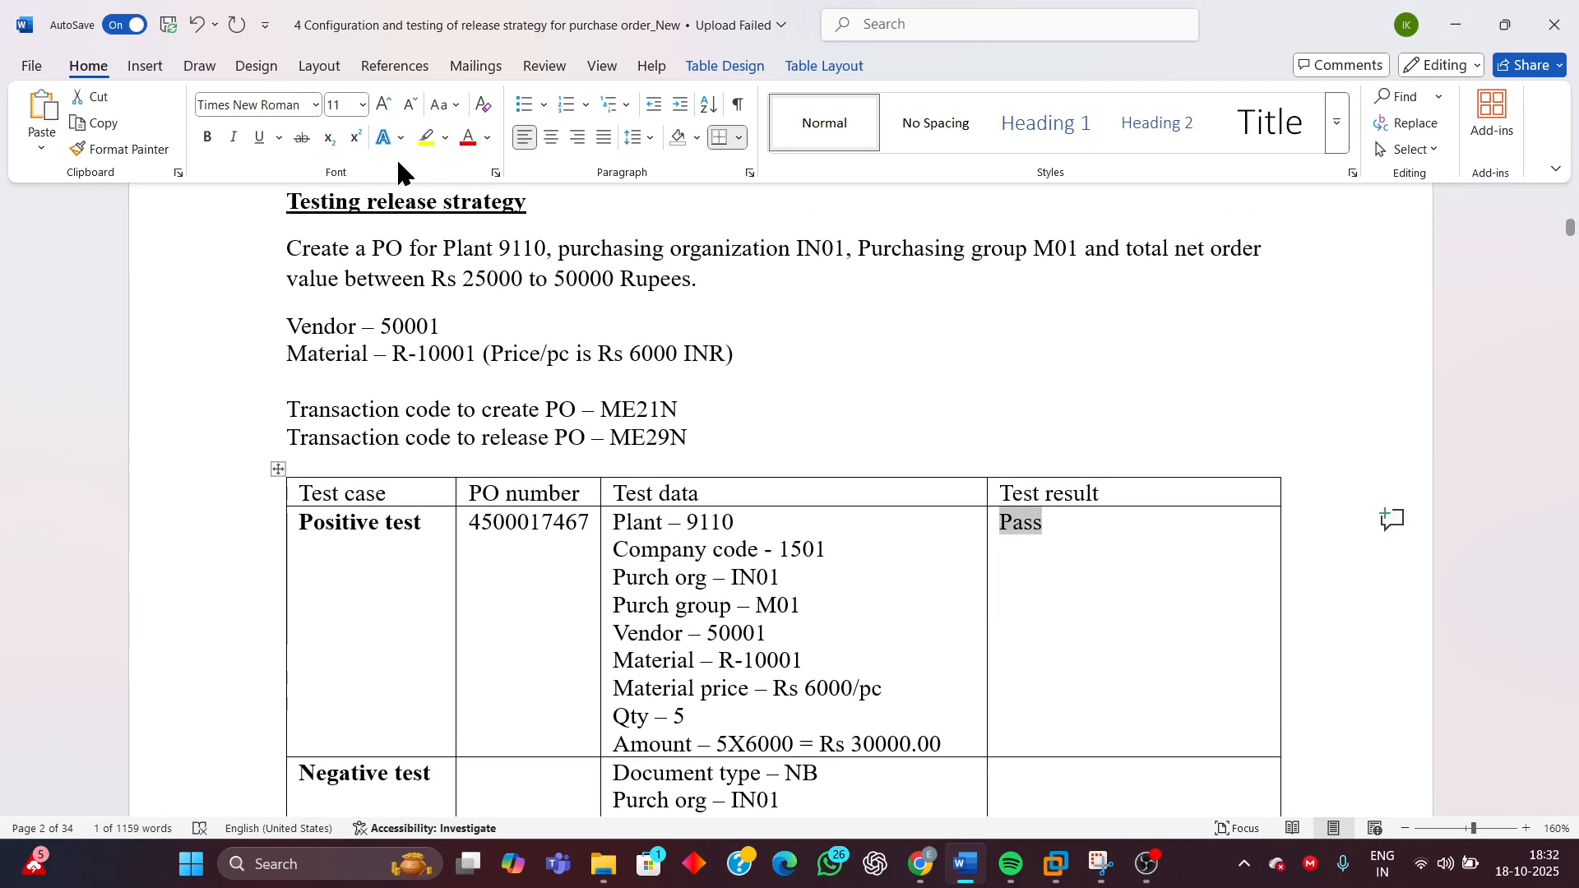
{"action": "left_click", "coordinate": [445, 139]}
{"action": "left_click", "coordinate": [459, 206]}
{"action": "left_click", "coordinate": [967, 548]}
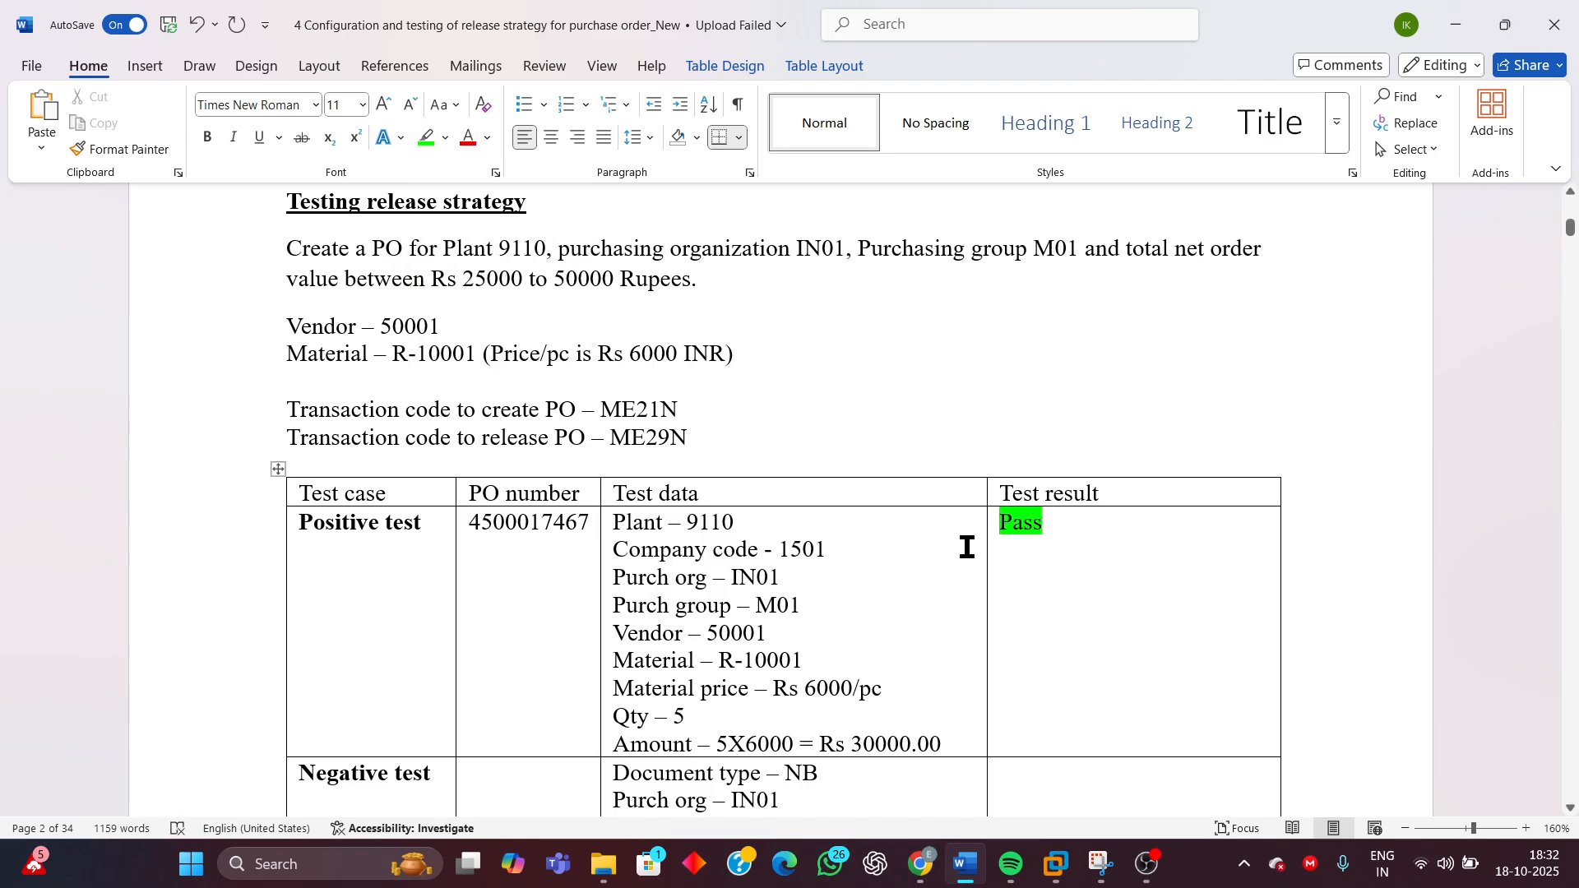
Copy the release transaction code ME29N from the document and start ME29N in SAP
{"action": "scroll", "coordinate": [1119, 628], "scroll_direction": "down", "scroll_amount": 3}
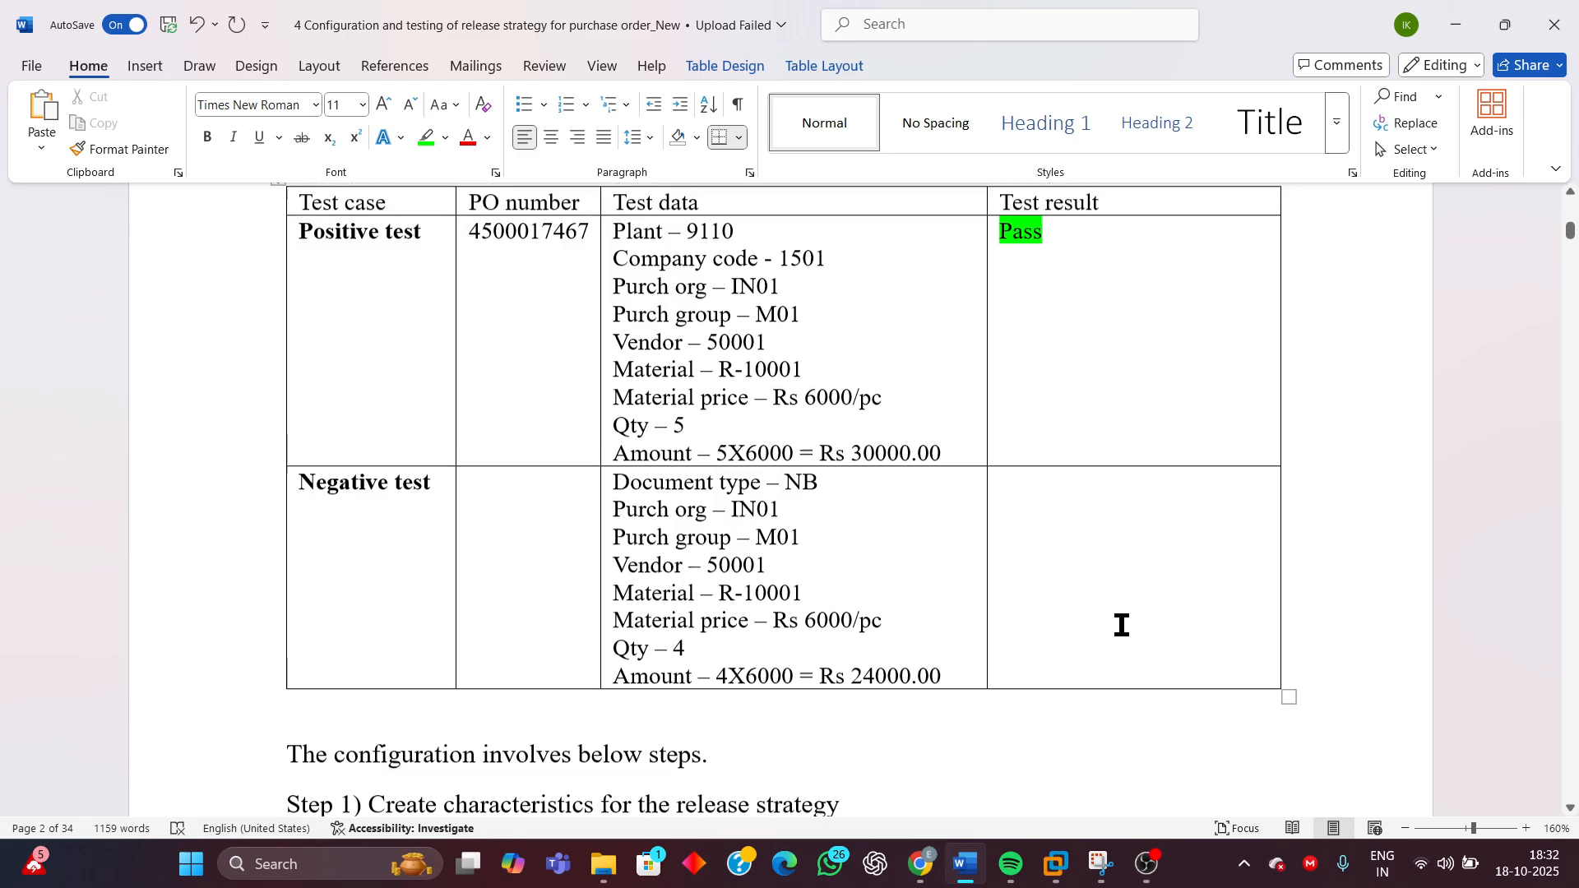
{"action": "scroll", "coordinate": [1121, 628], "scroll_direction": "up", "scroll_amount": 2}
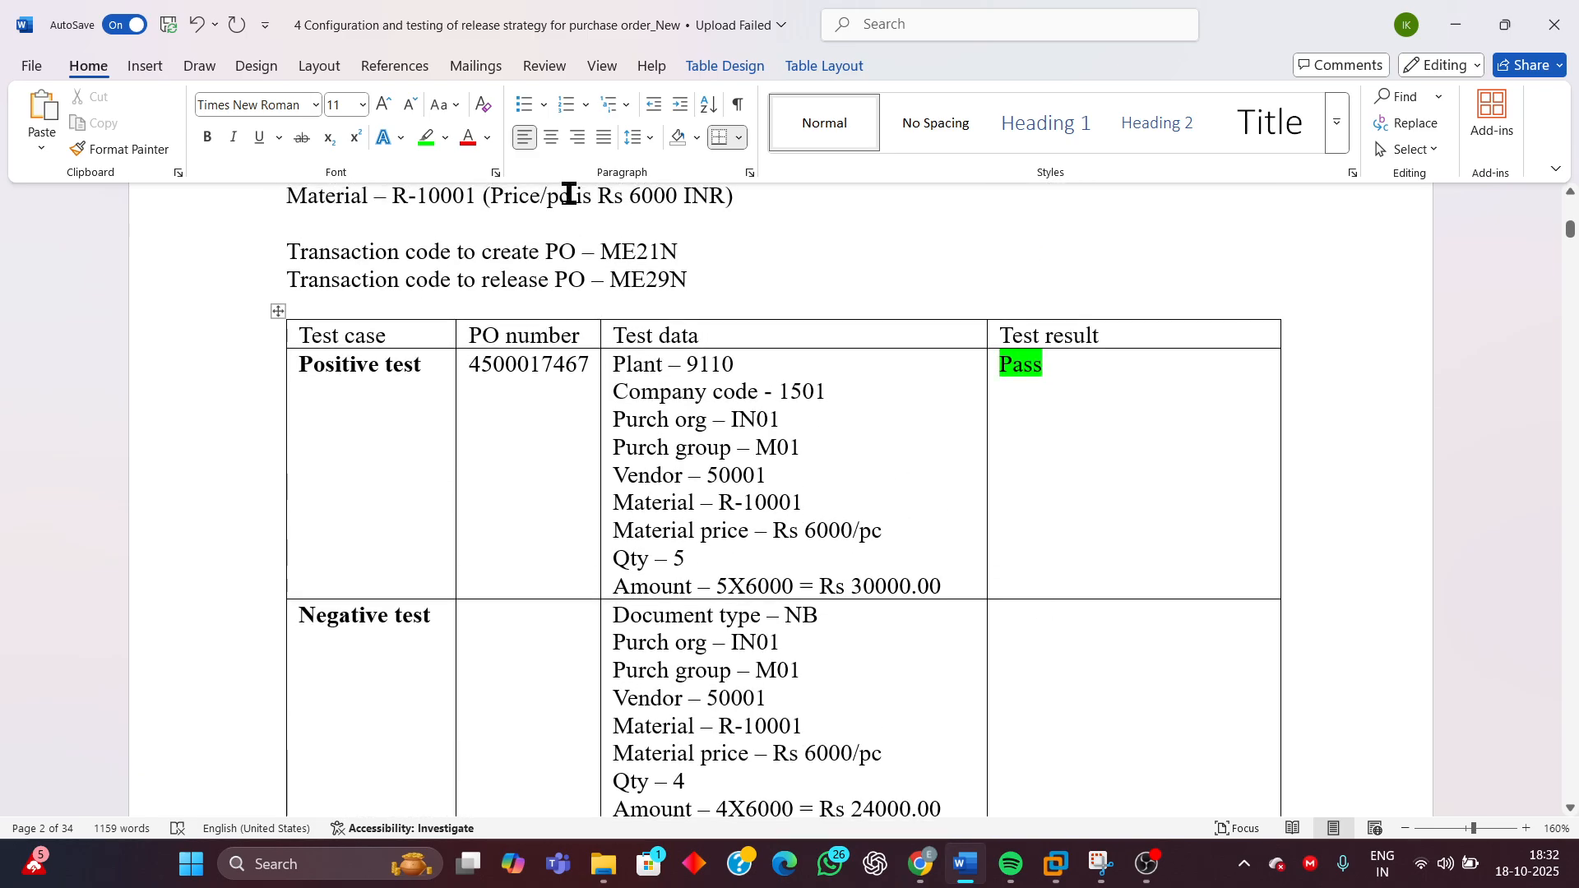
{"action": "left_click_drag", "start_coordinate": [702, 280], "coordinate": [613, 277]}
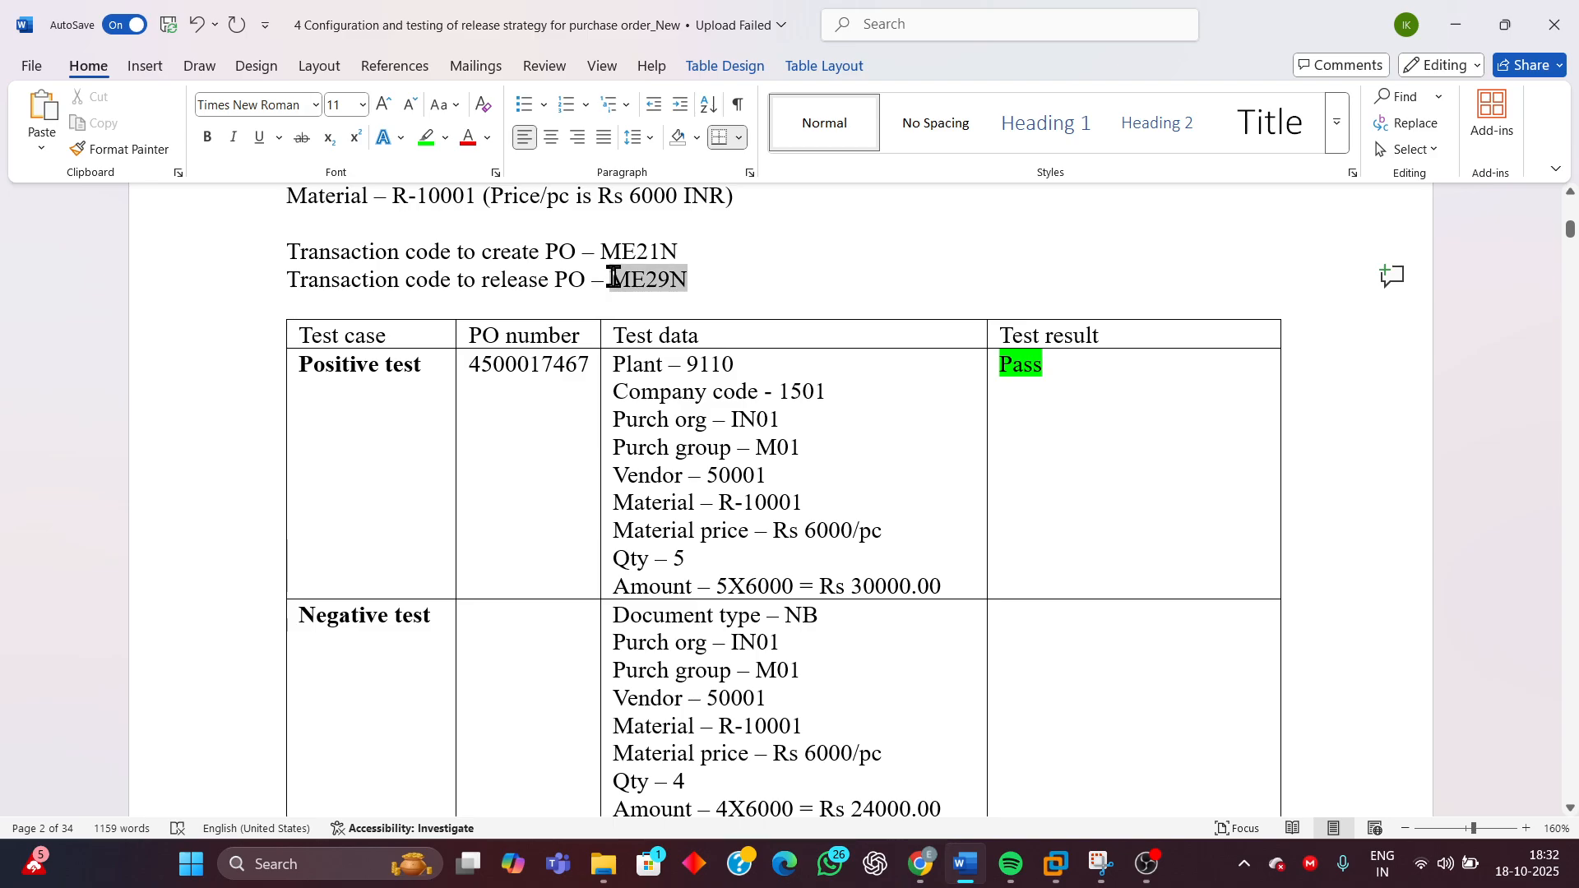
{"action": "left_click_drag", "start_coordinate": [614, 277], "coordinate": [614, 277]}
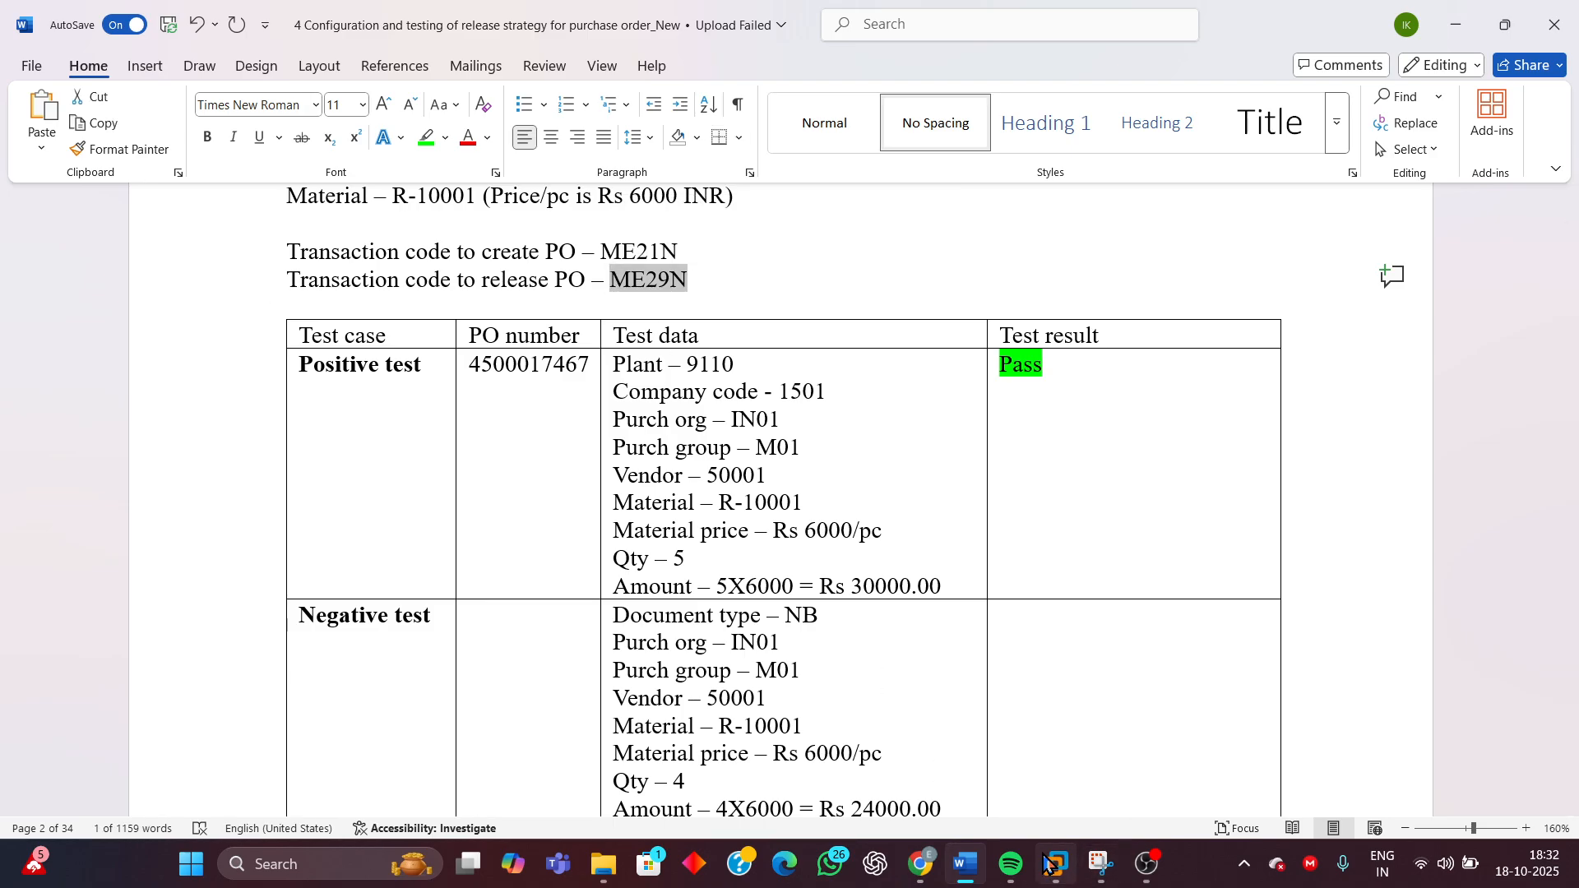
{"action": "mouse_move", "coordinate": [1056, 863]}
{"action": "left_click", "coordinate": [1215, 773]}
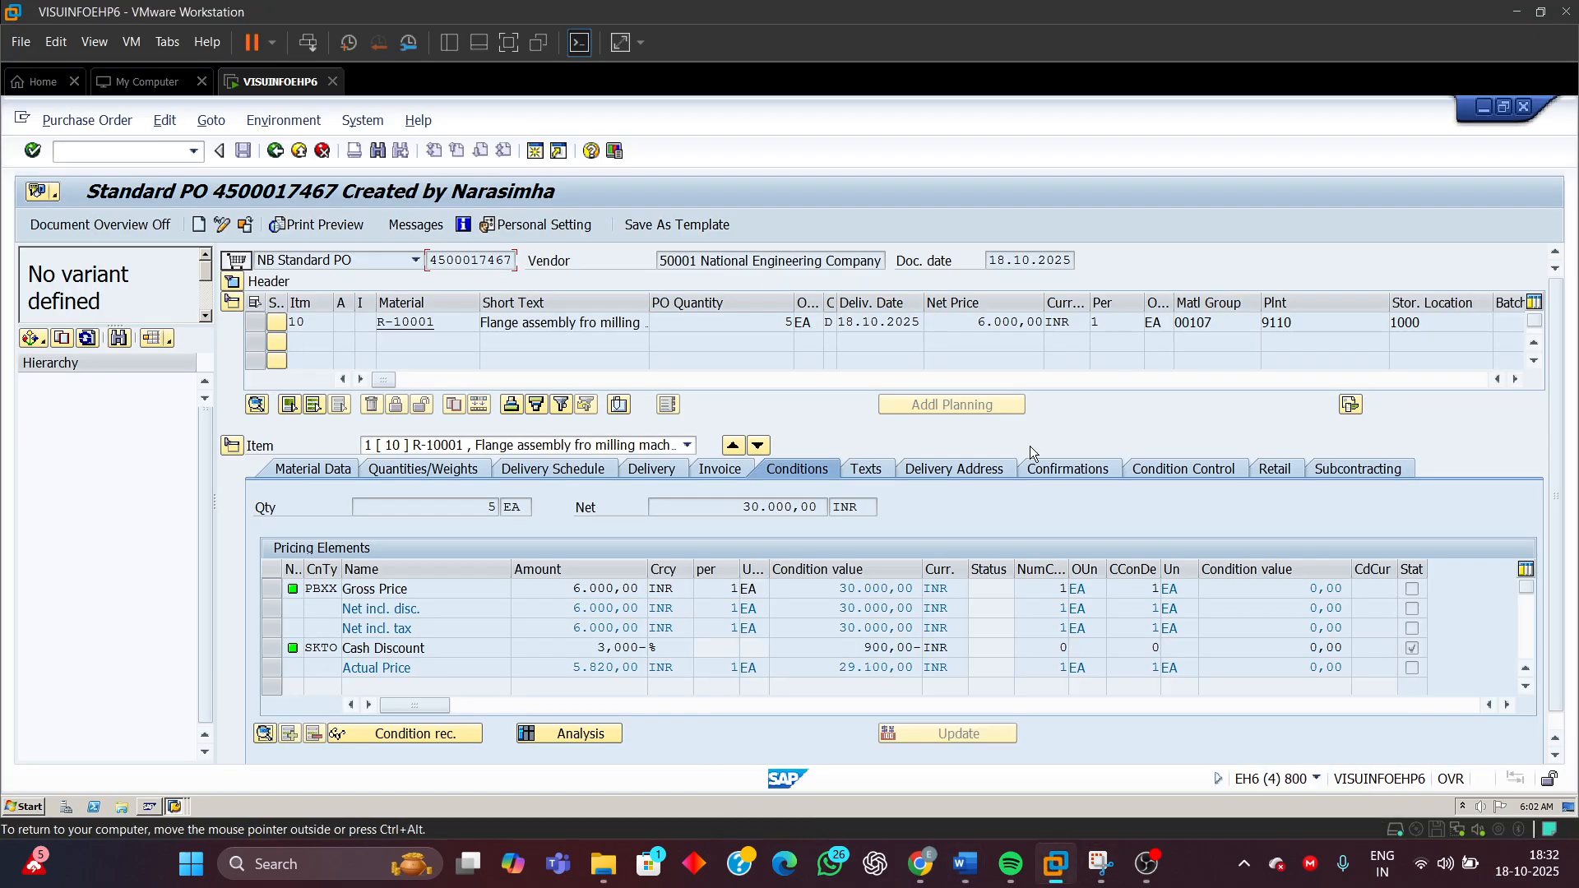
{"action": "left_click", "coordinate": [534, 153]}
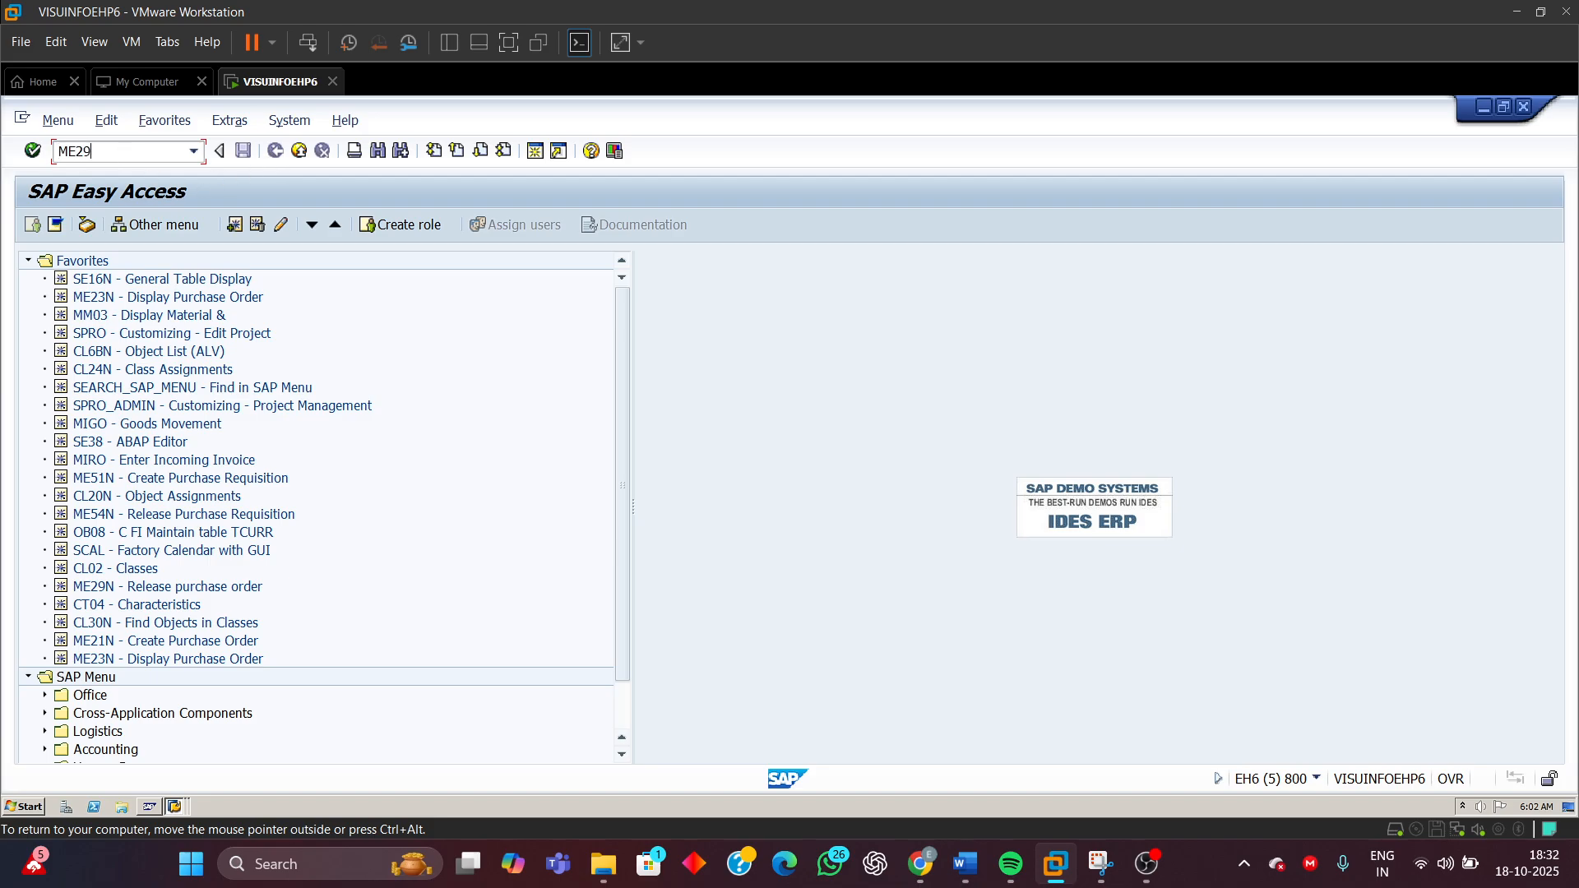
{"action": "type", "text": "N"}
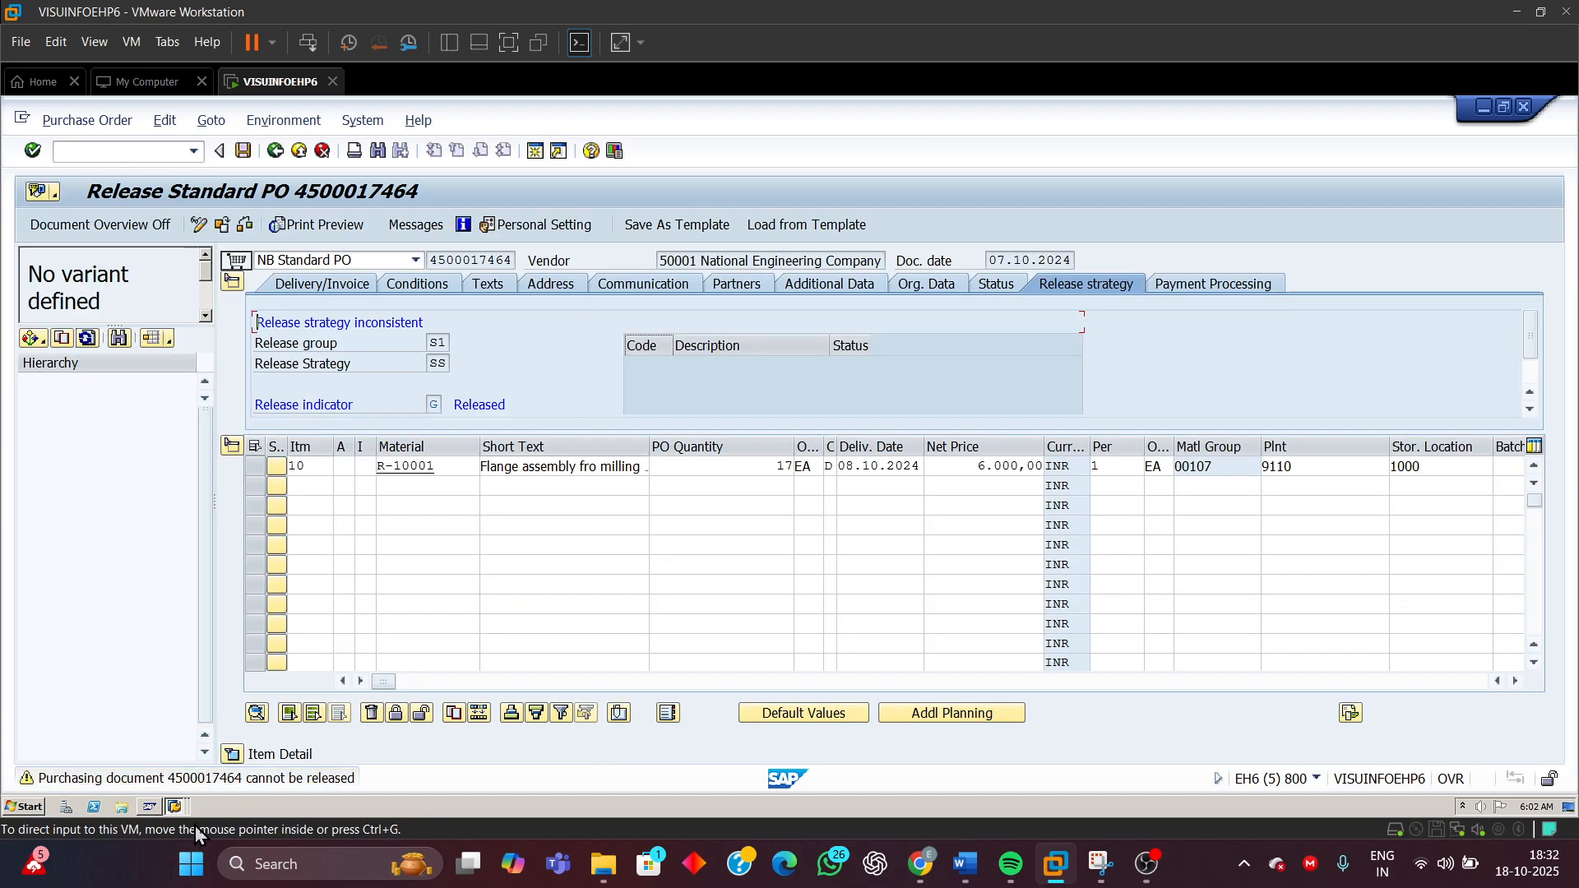
Check the new purchase order's number in the other SAP session, then return to the release session
{"action": "left_click", "coordinate": [174, 807]}
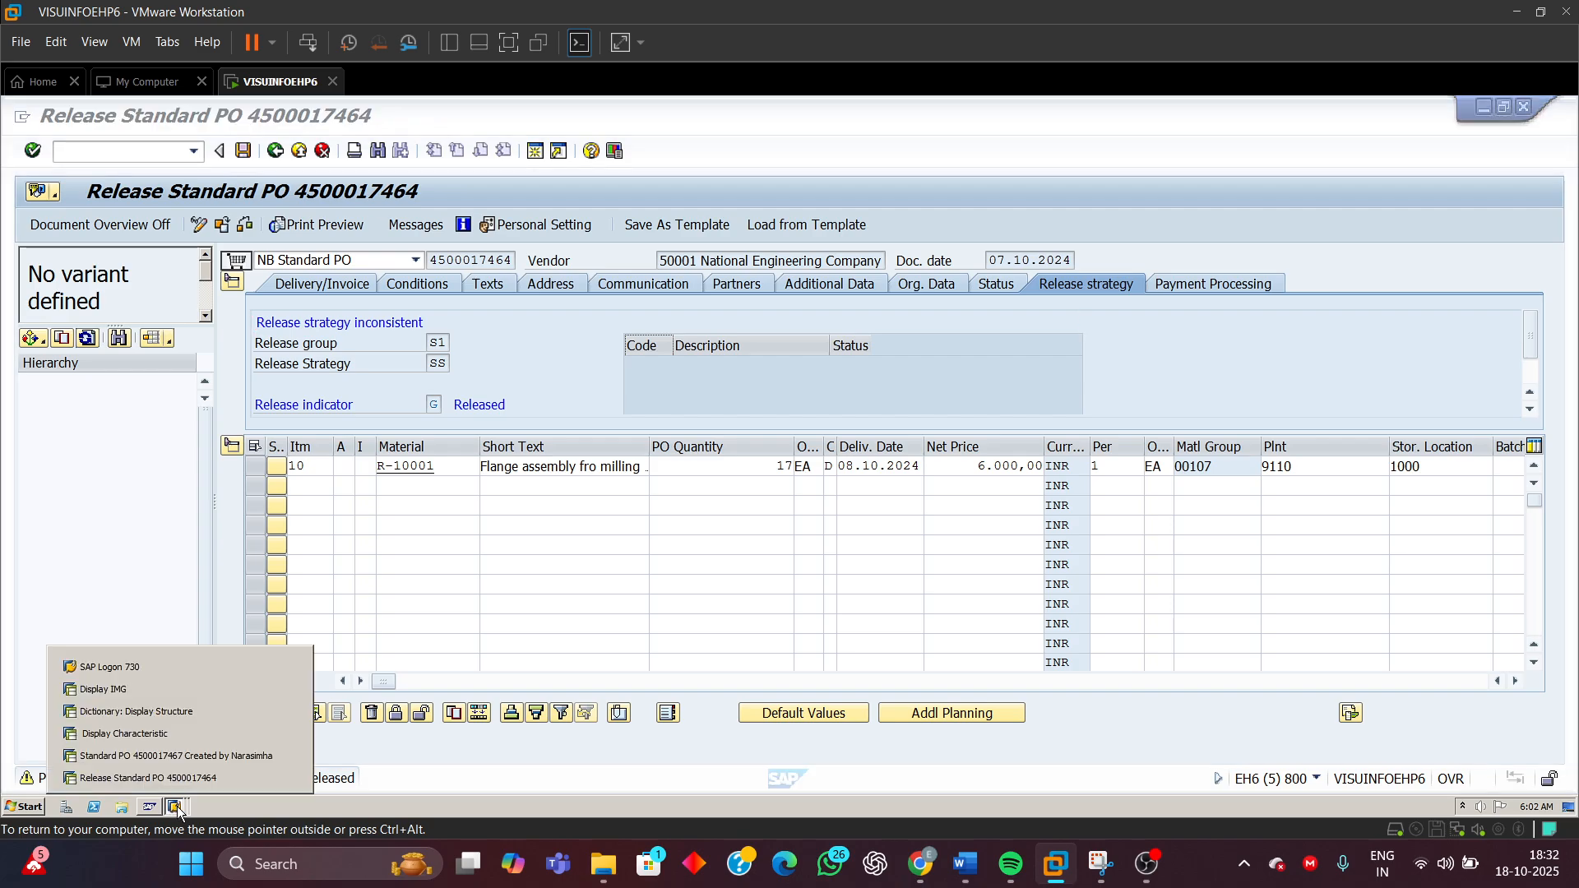
{"action": "left_click", "coordinate": [171, 758]}
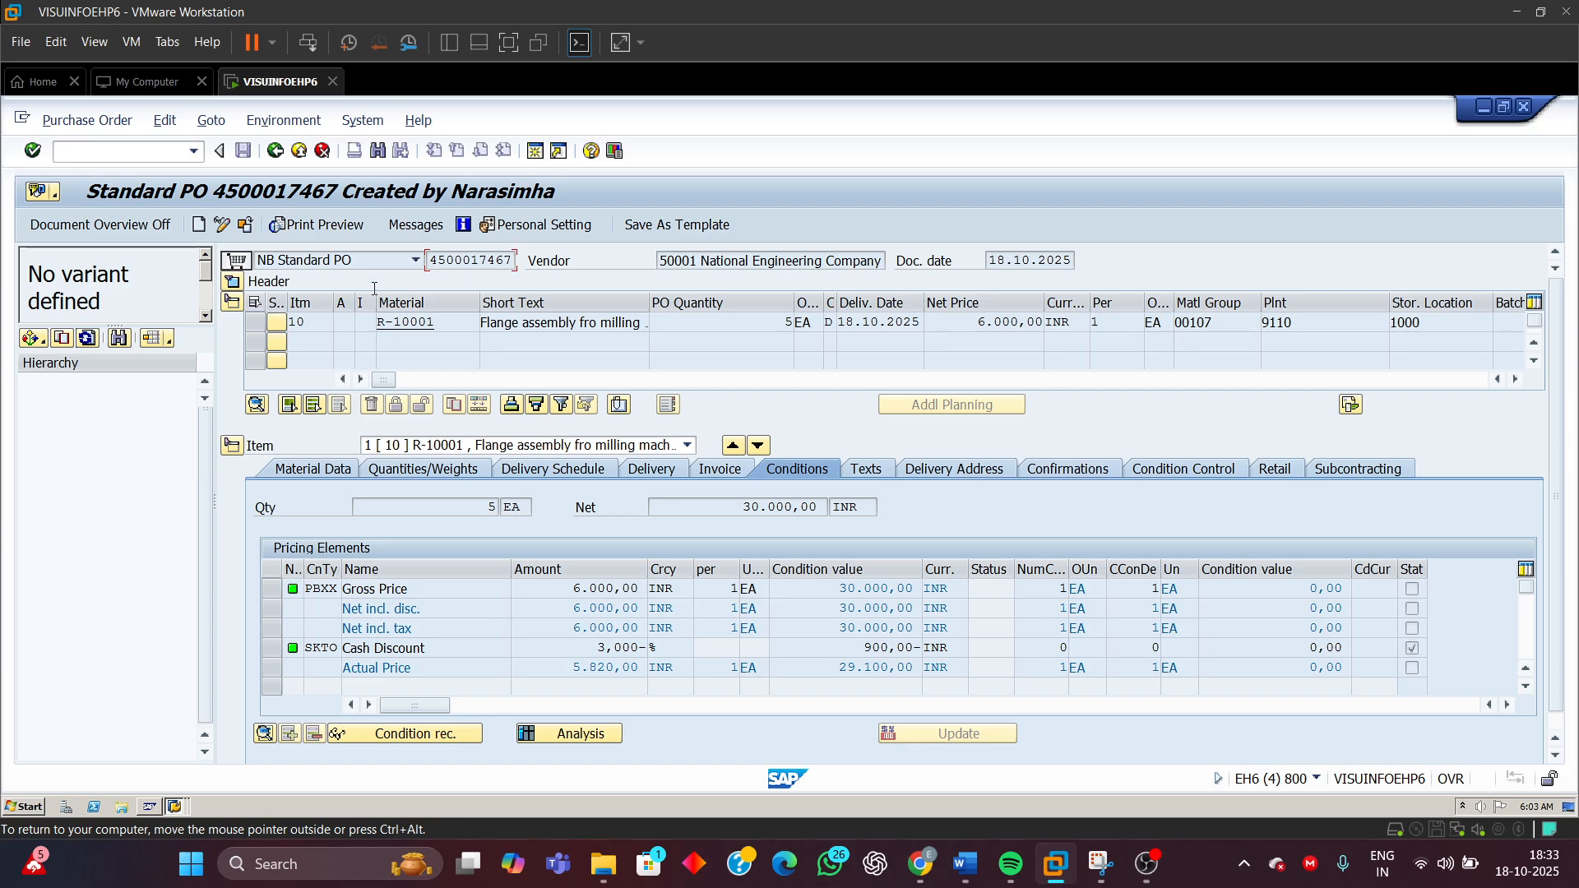
{"action": "left_click_drag", "start_coordinate": [470, 260], "coordinate": [505, 259]}
{"action": "left_click", "coordinate": [174, 806]}
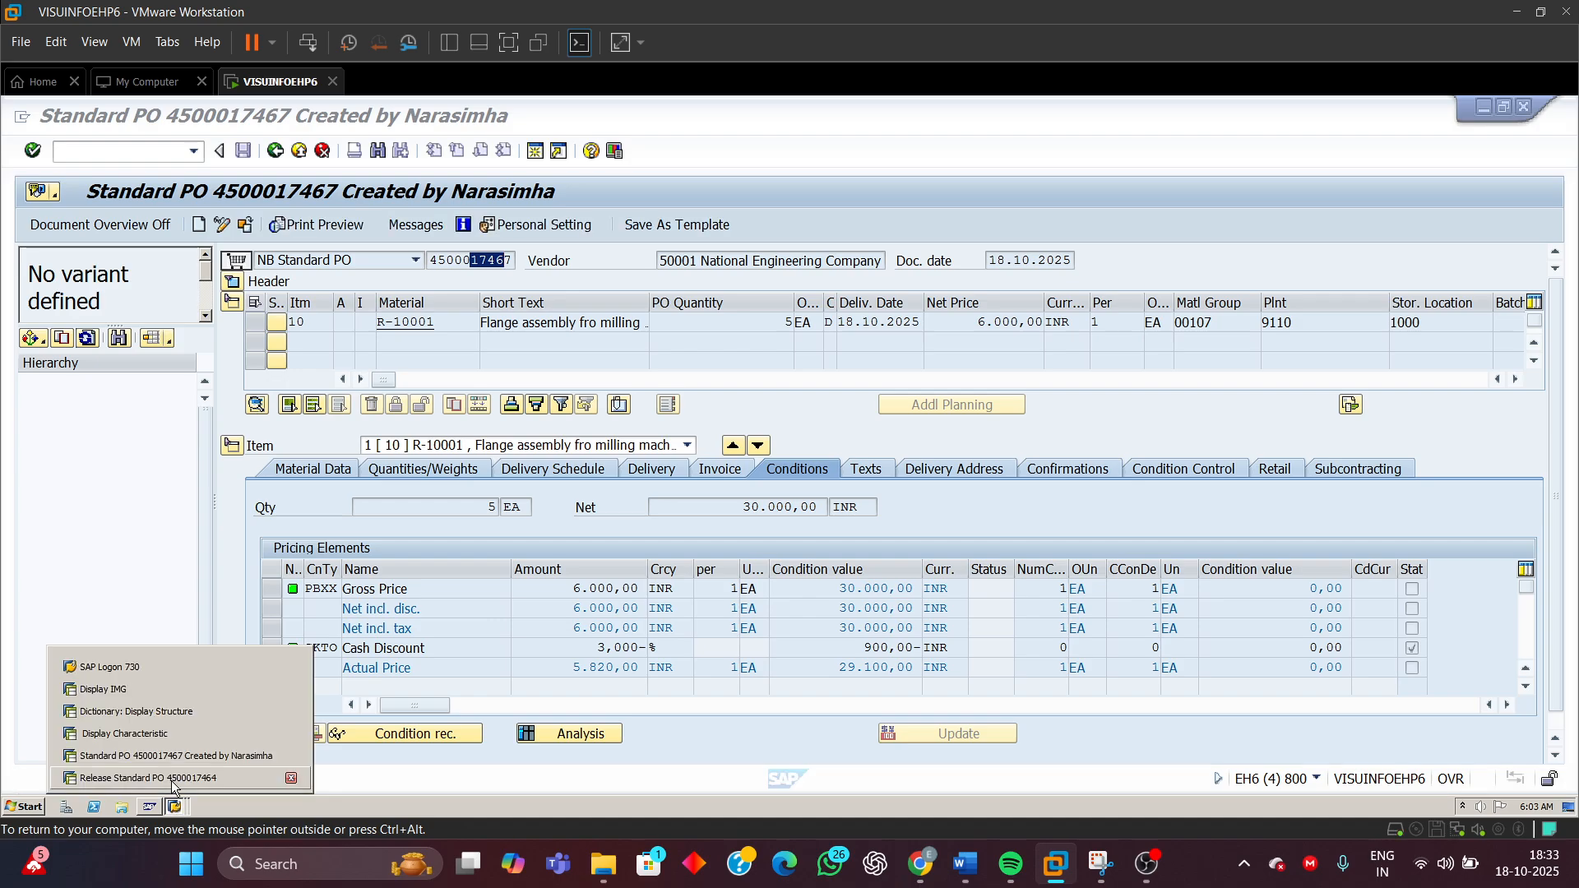
{"action": "left_click", "coordinate": [164, 773]}
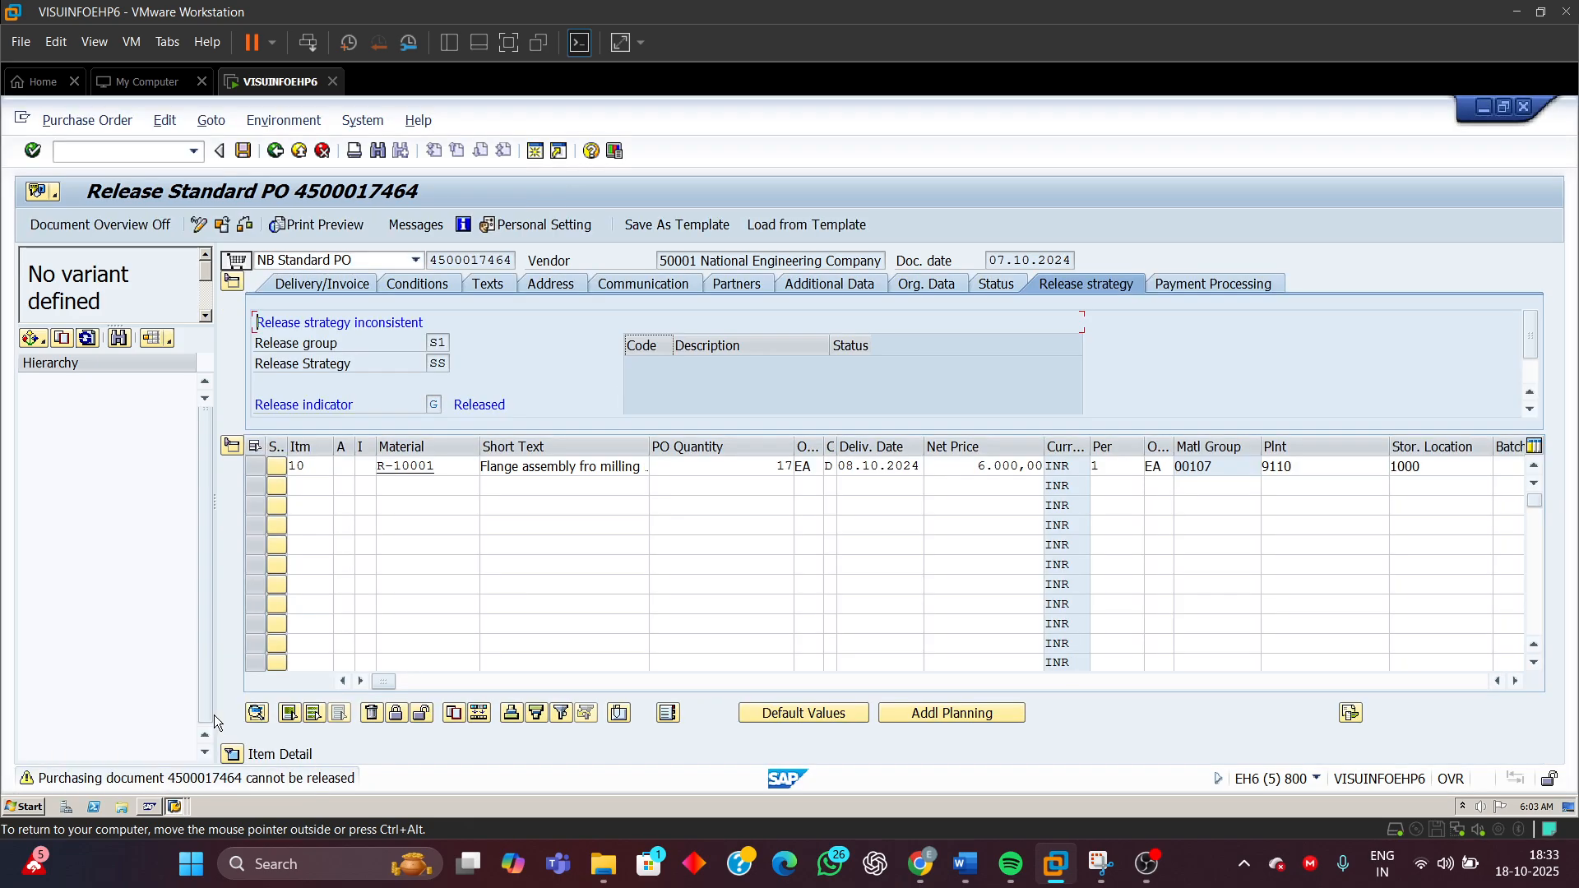
{"action": "left_click", "coordinate": [222, 227]}
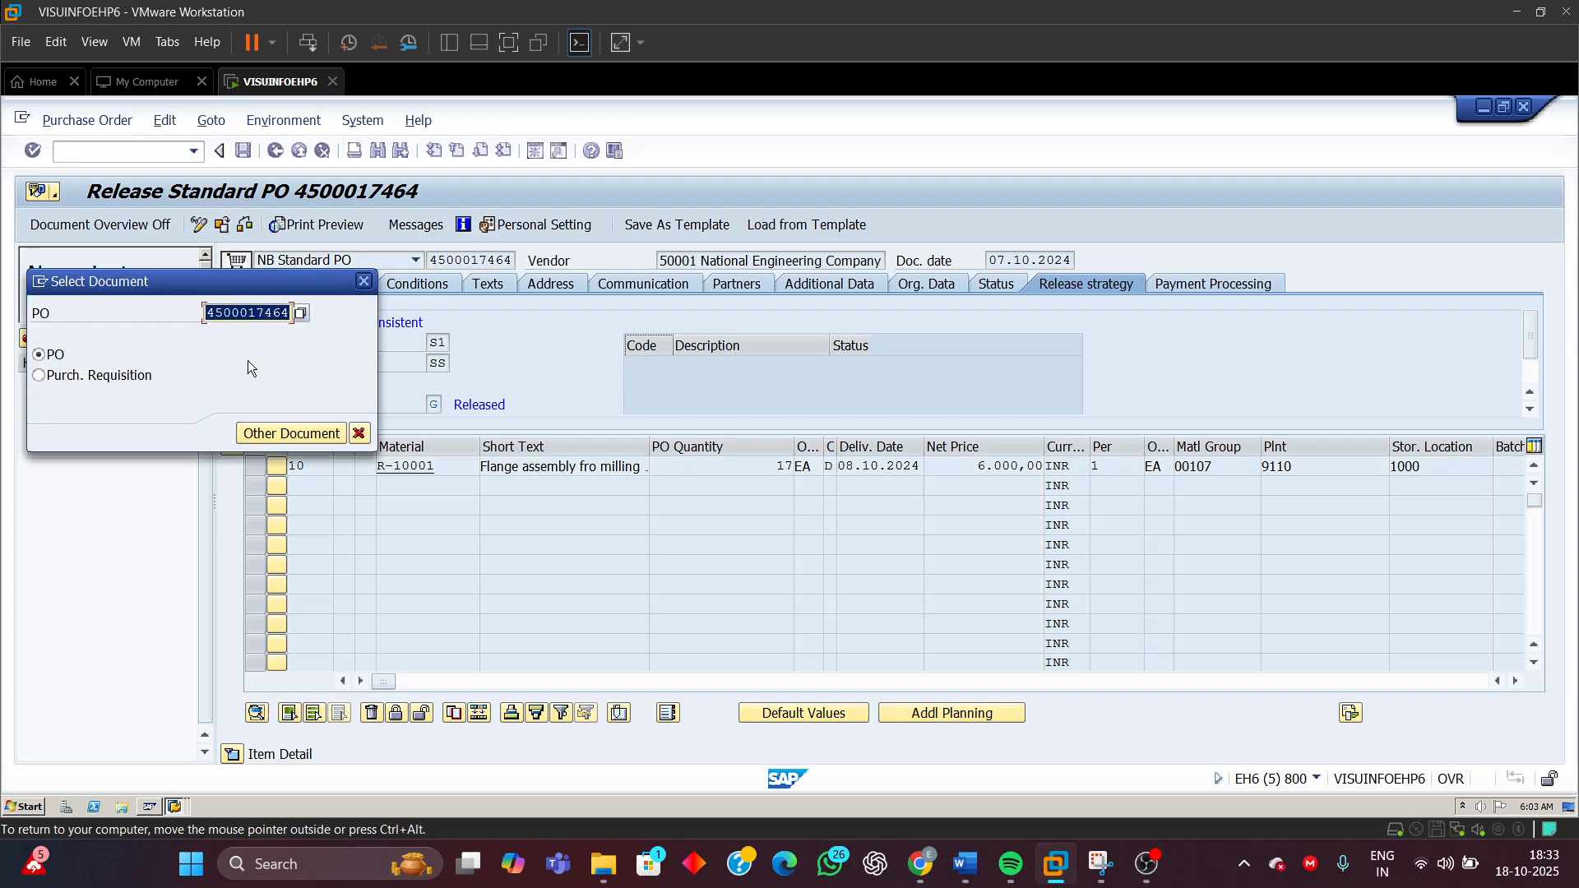
{"action": "left_click", "coordinate": [286, 313]}
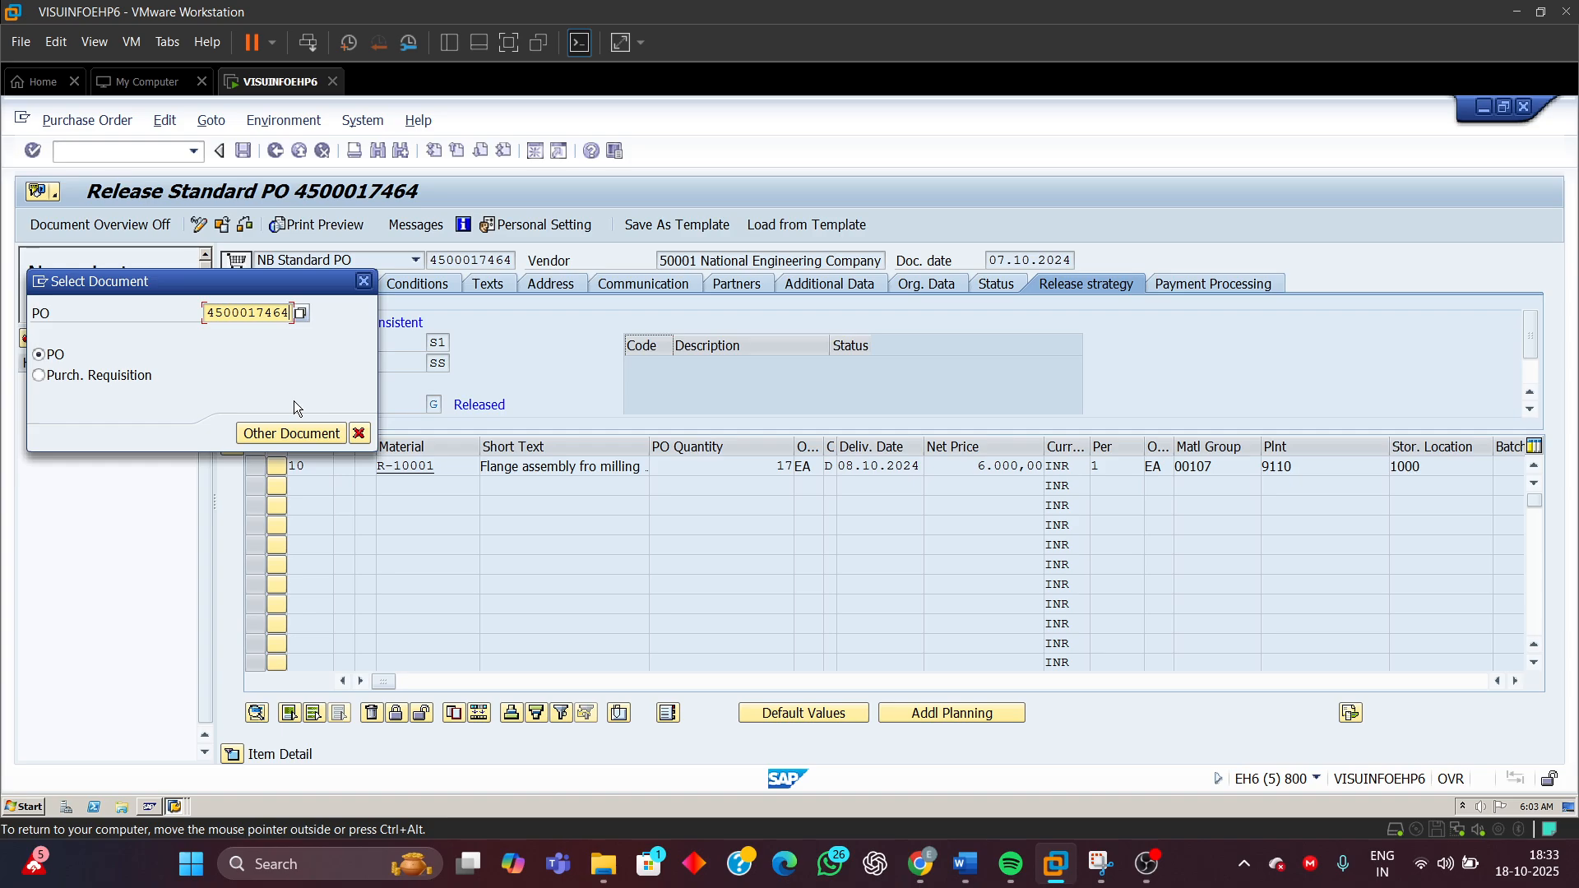
{"action": "key", "text": "BackSpace"}
{"action": "type", "text": "7"}
{"action": "key", "text": "Return"}
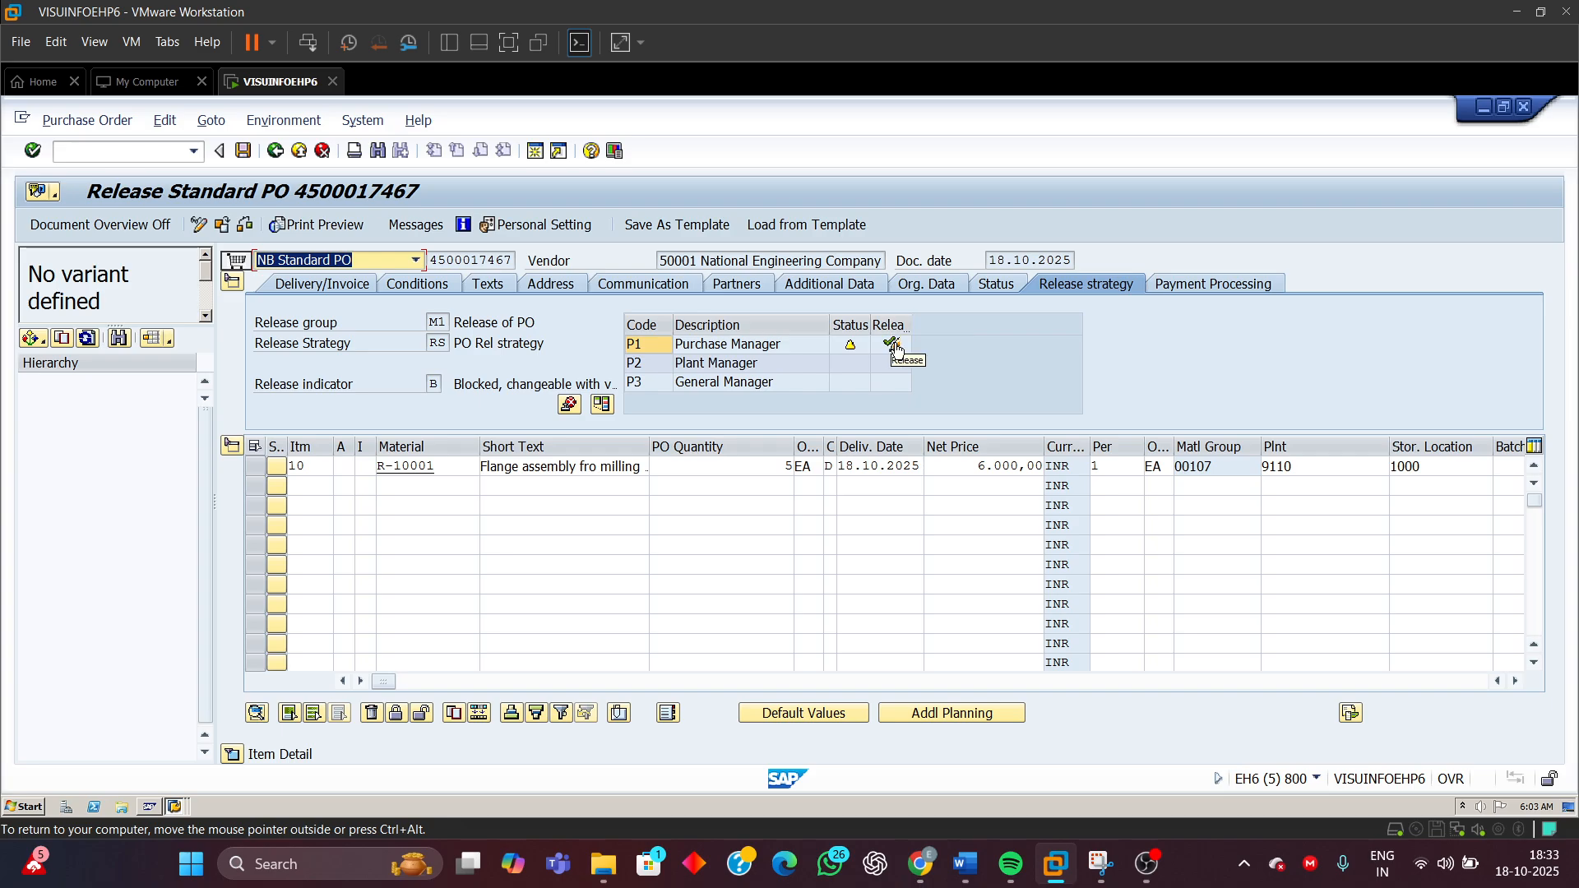
Release the purchase order with release codes P1, P2 and P3 in turn
{"action": "left_click_drag", "start_coordinate": [912, 341], "coordinate": [978, 341]}
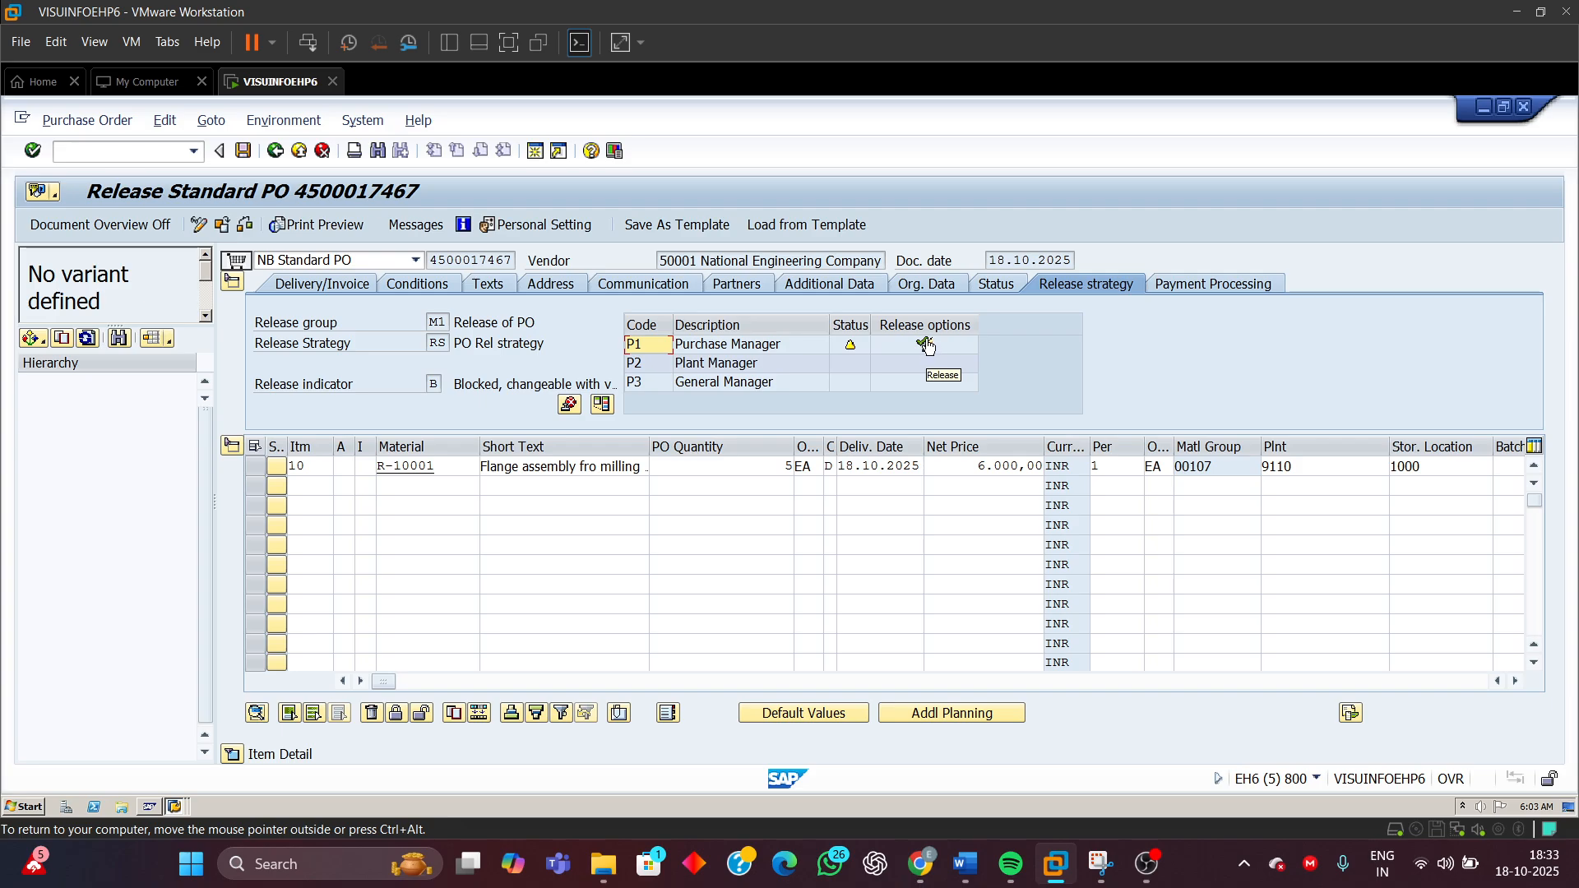
{"action": "left_click", "coordinate": [922, 347]}
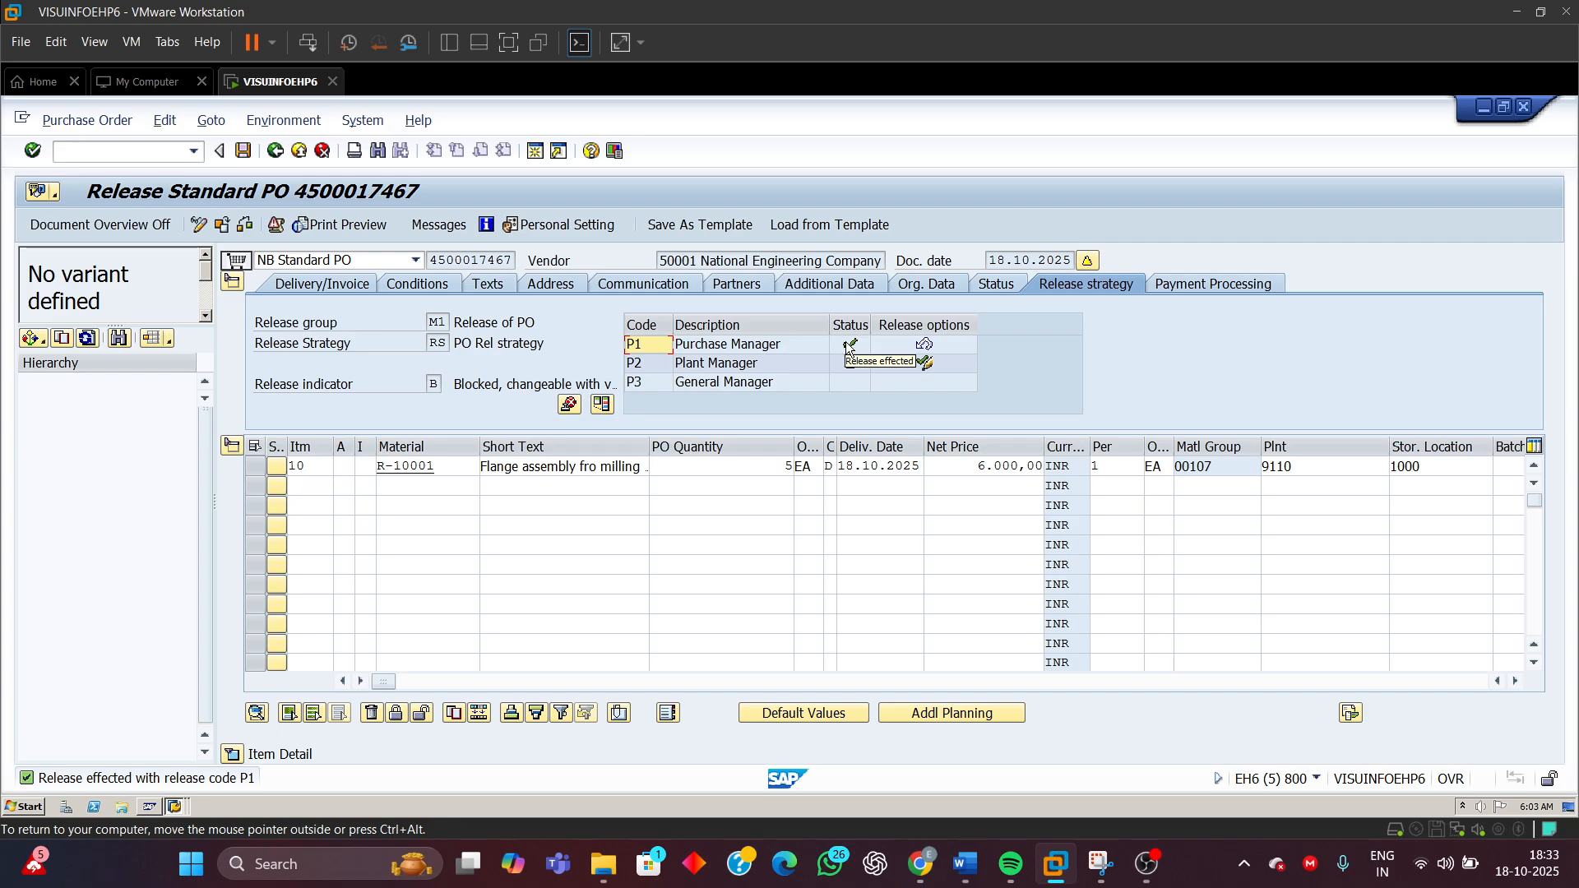
{"action": "left_click", "coordinate": [925, 364]}
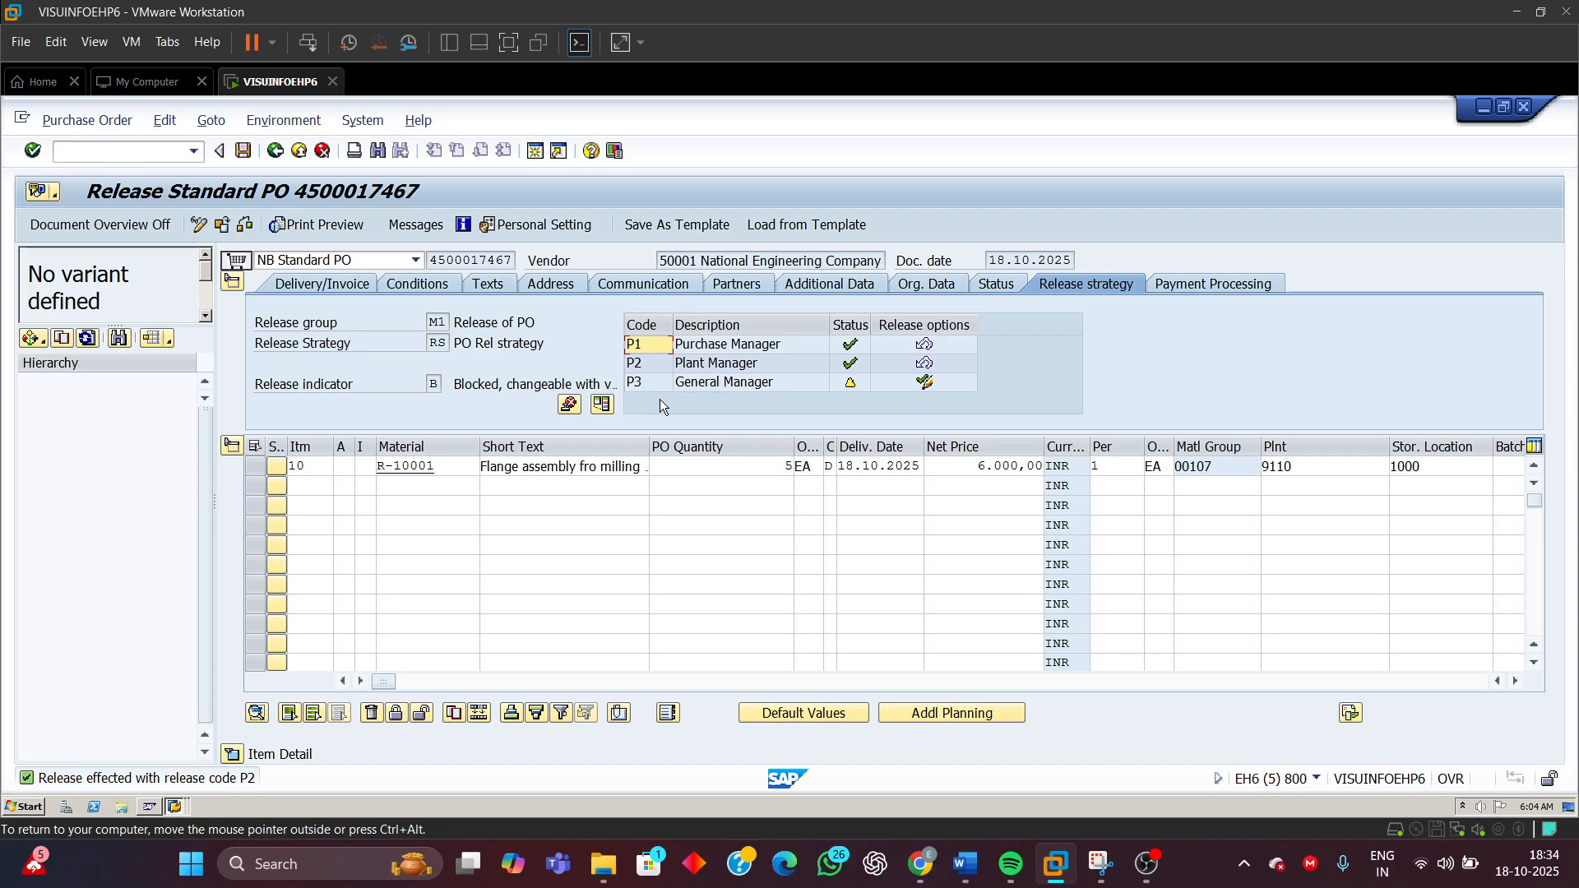
{"action": "left_click", "coordinate": [926, 383]}
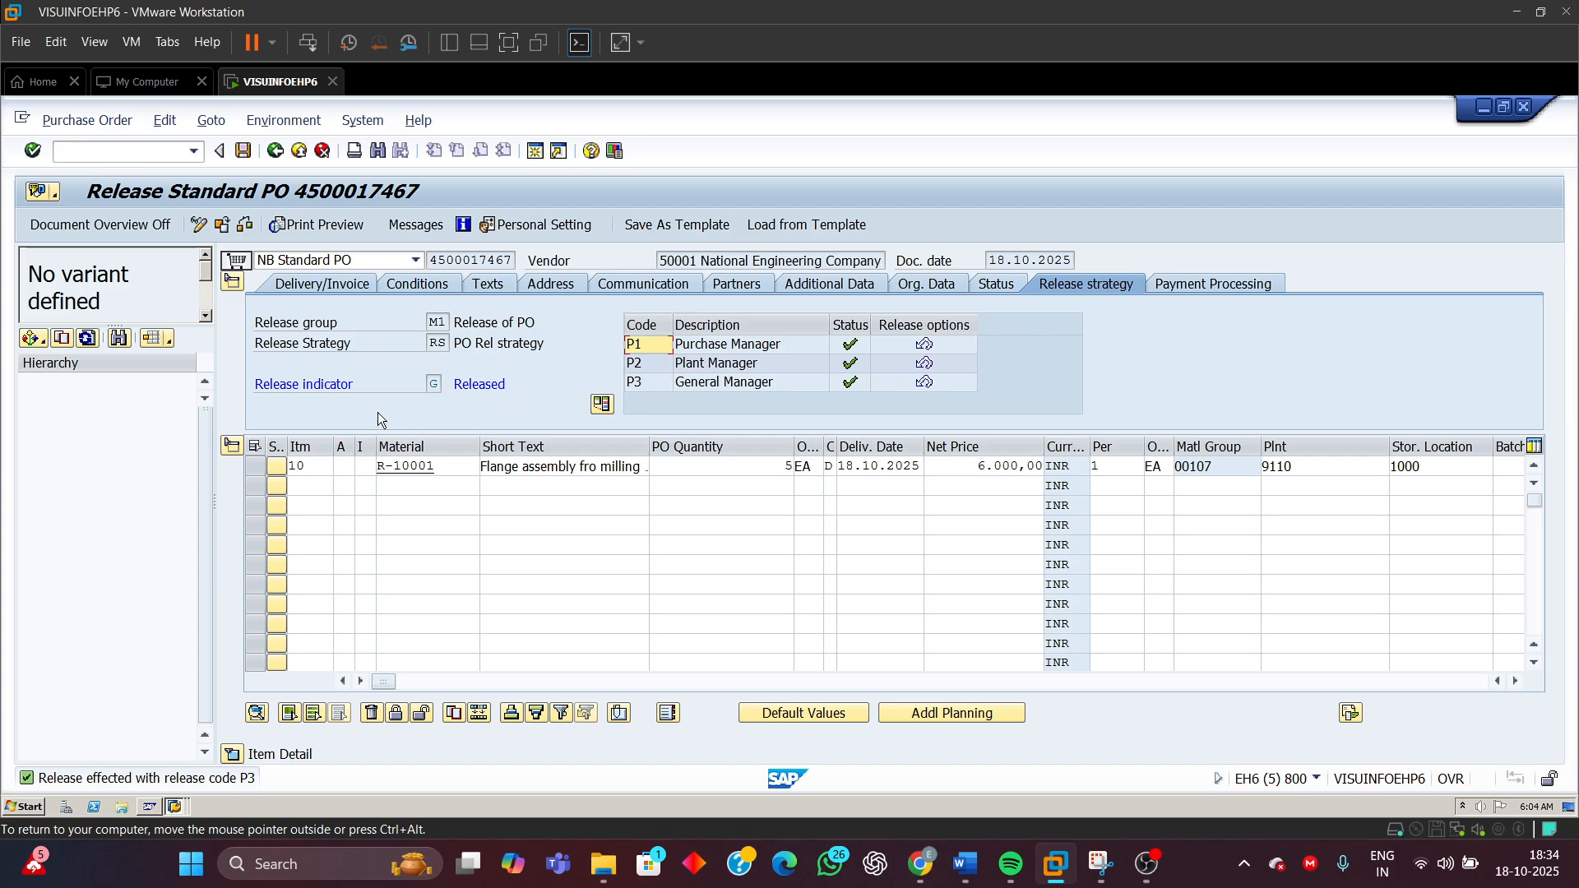
Cancel the releases for codes P3, P2 and P1 in turn
{"action": "left_click", "coordinate": [434, 386]}
{"action": "left_click", "coordinate": [645, 386]}
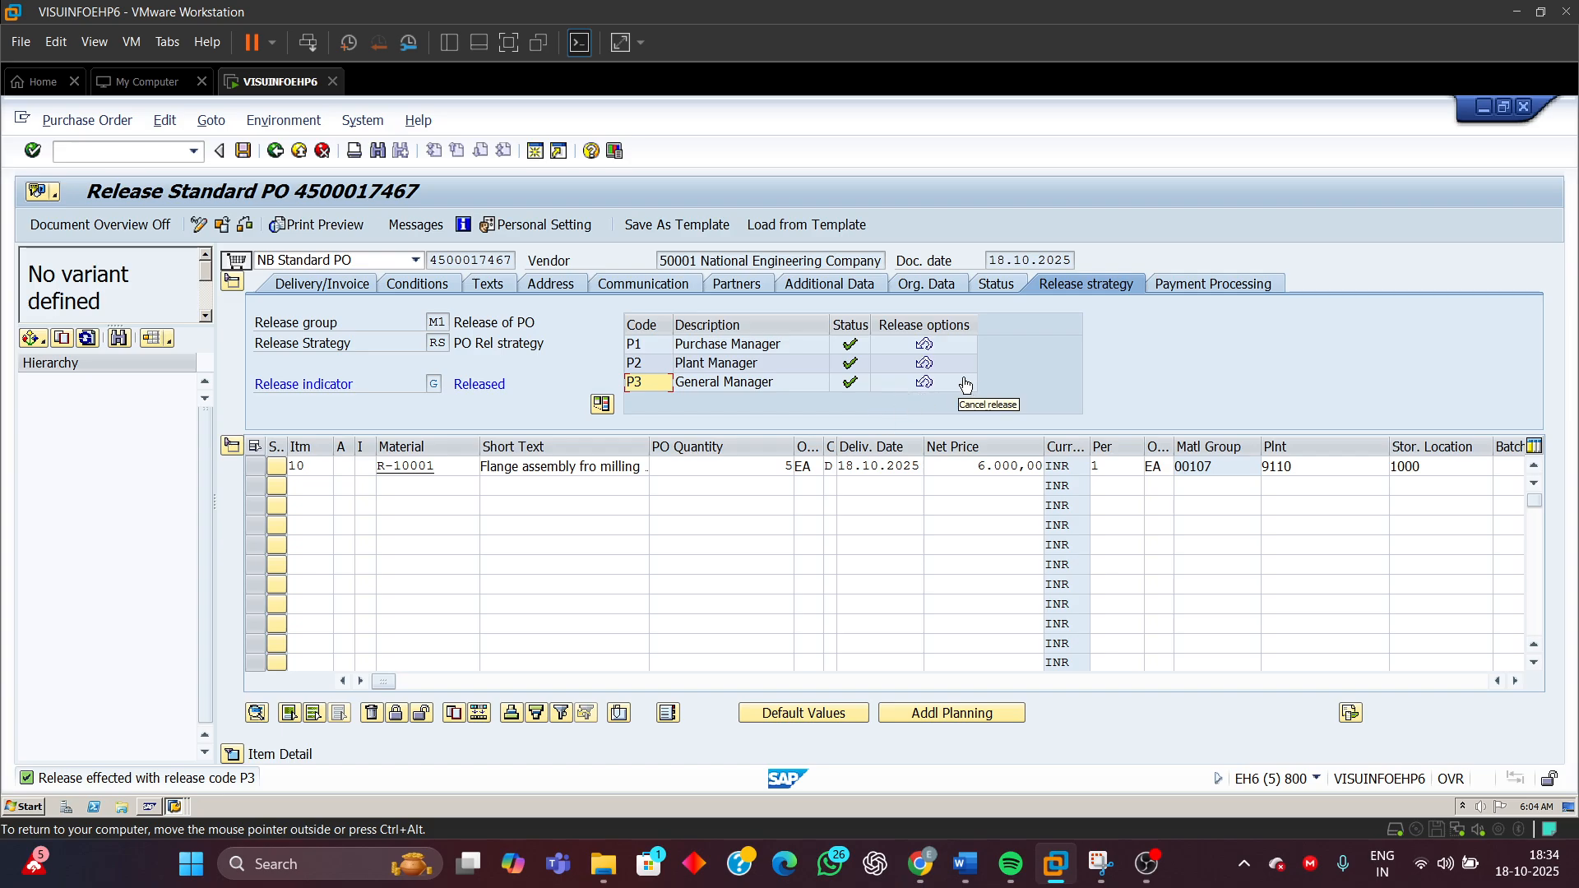
{"action": "left_click", "coordinate": [926, 384]}
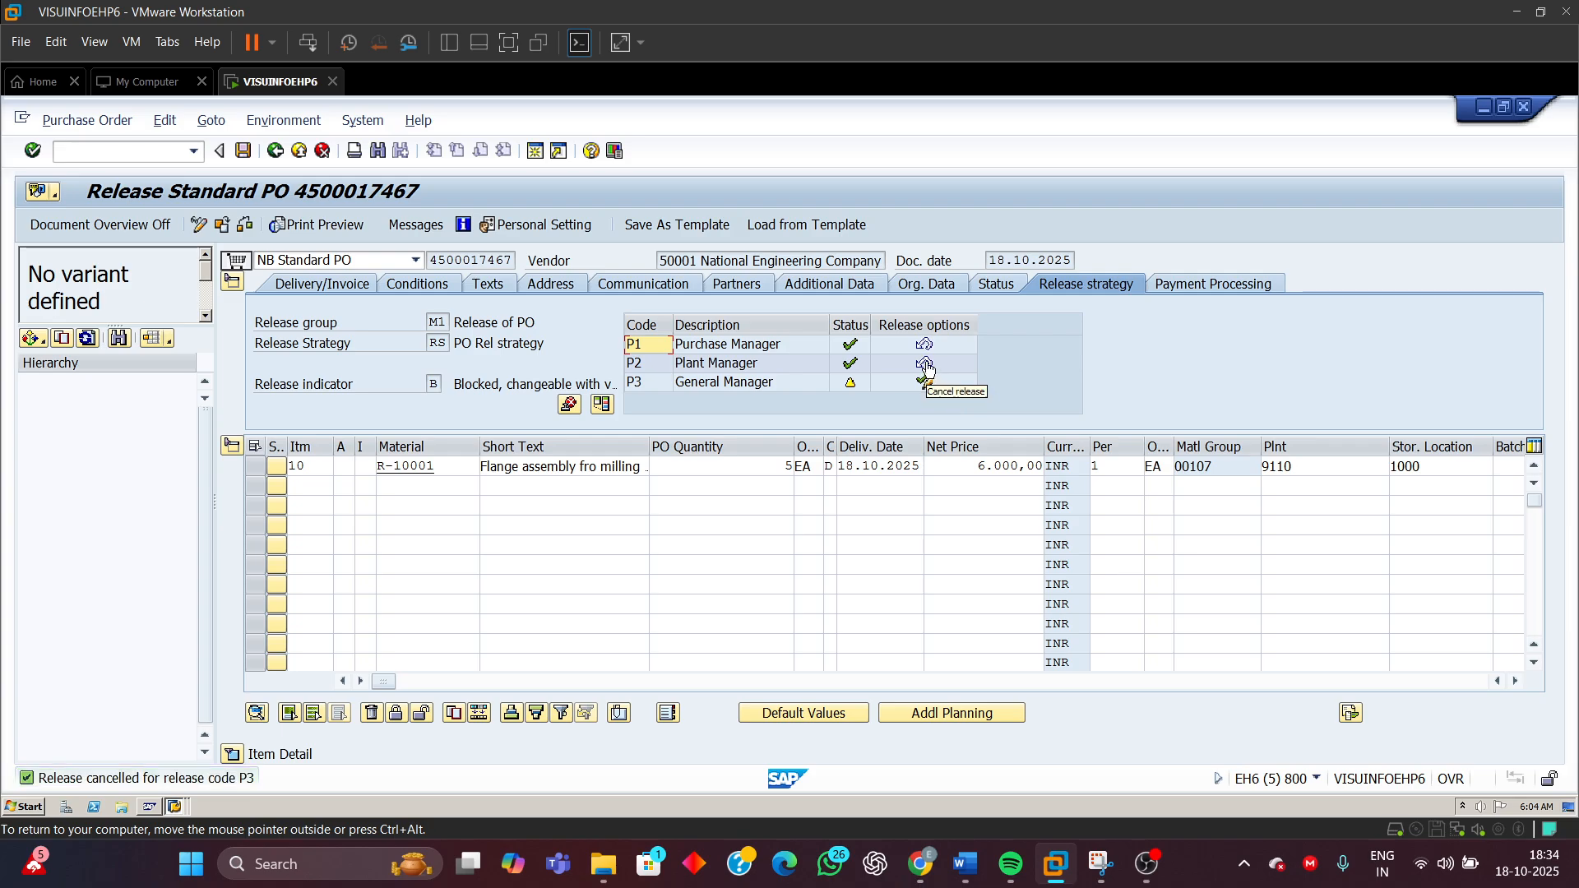
{"action": "left_click", "coordinate": [926, 364]}
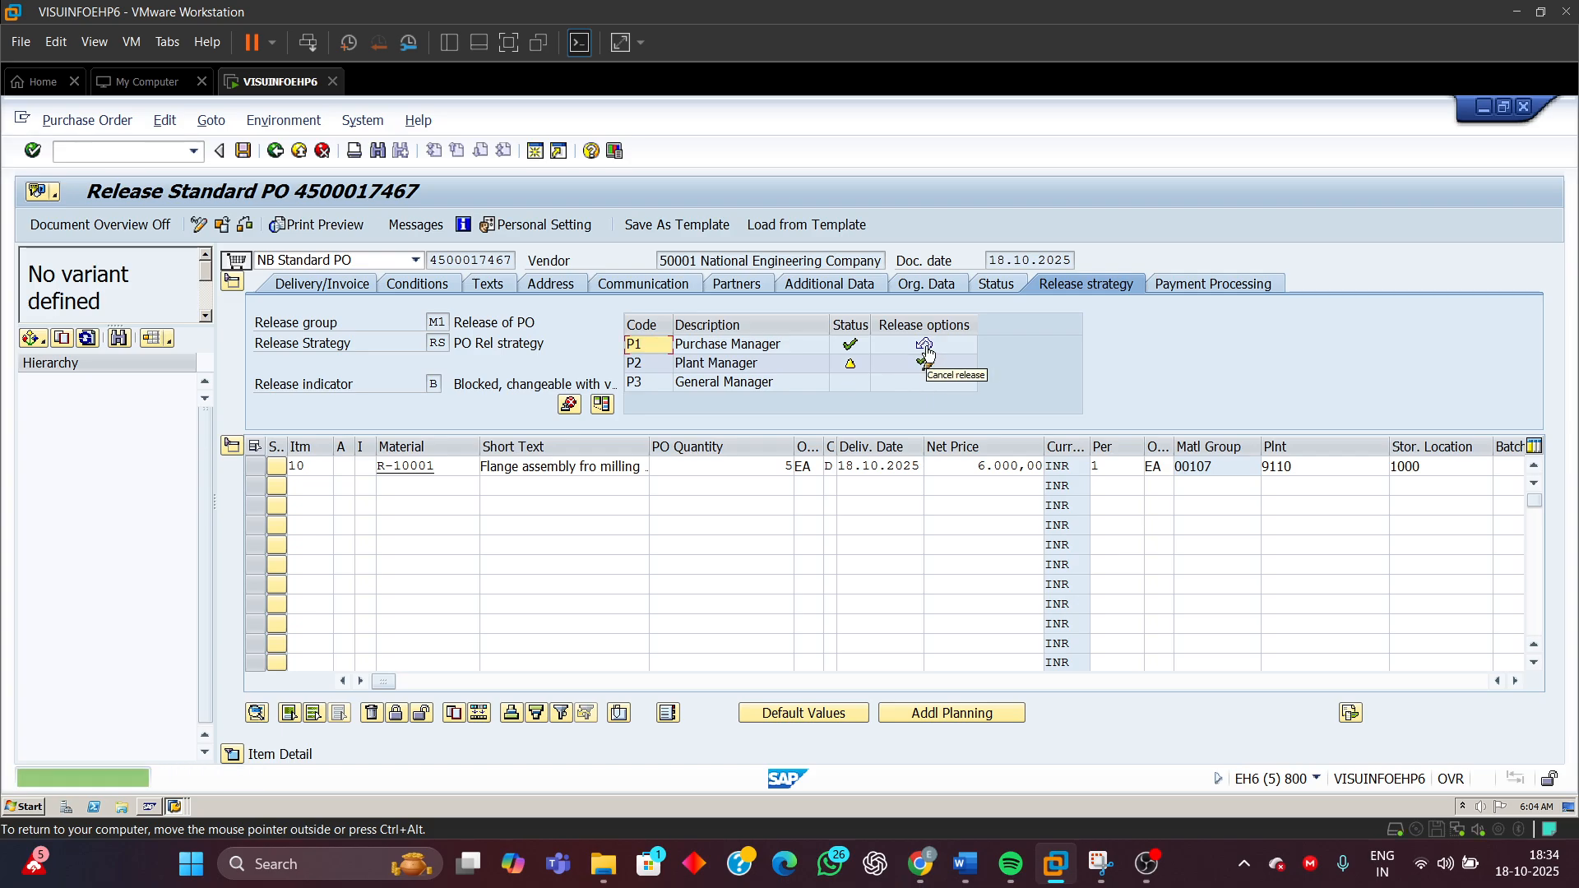
{"action": "left_click", "coordinate": [925, 346]}
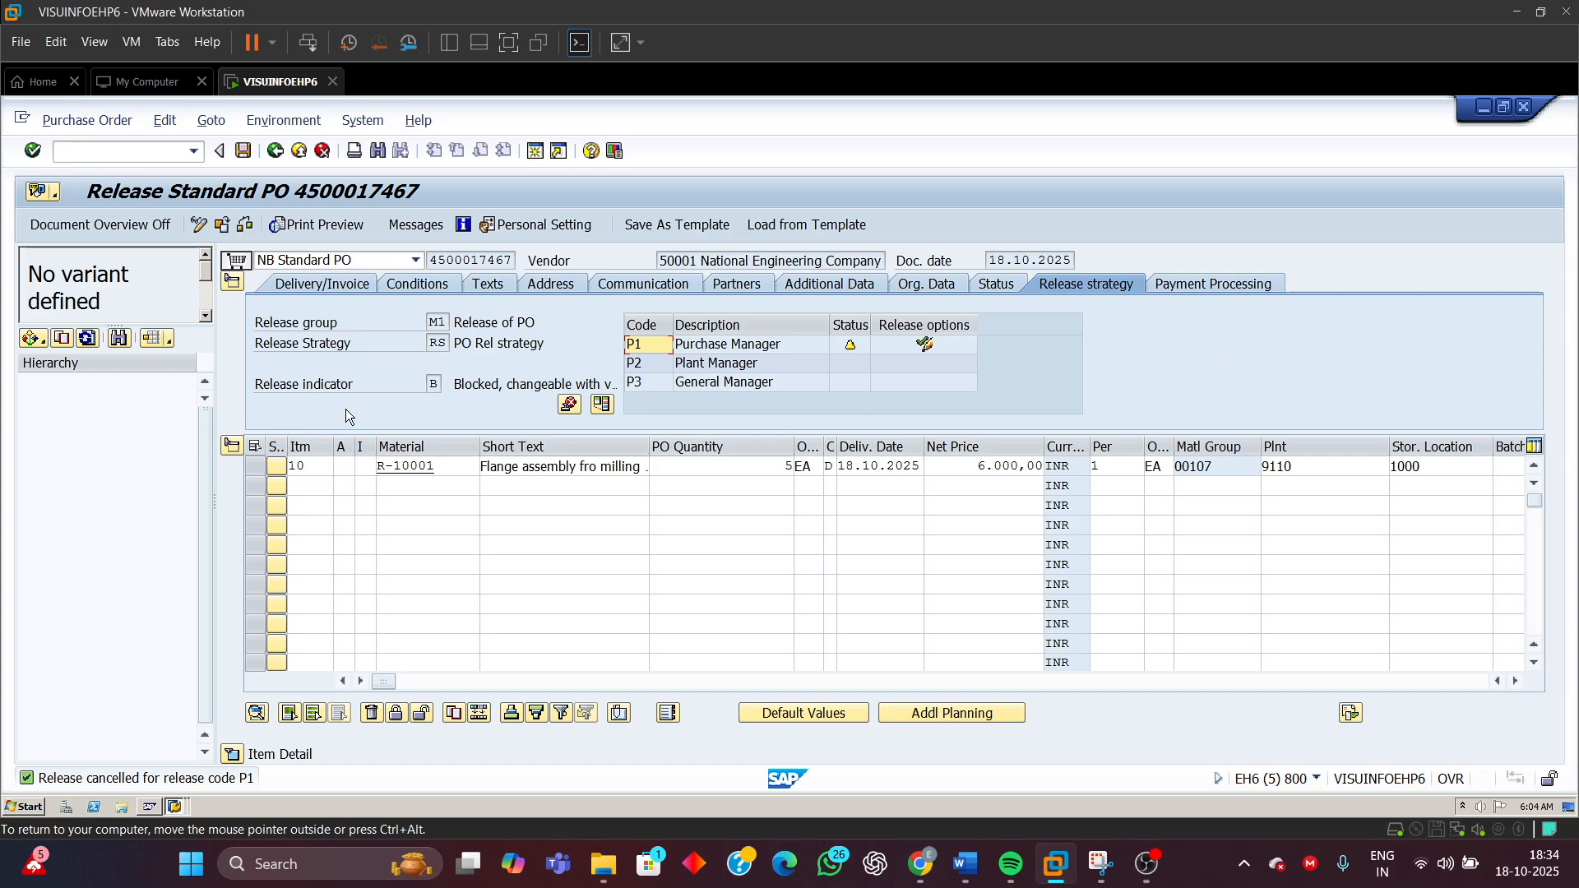
Release the purchase order with code P1 alone and examine the release indicator
{"action": "left_click", "coordinate": [433, 384]}
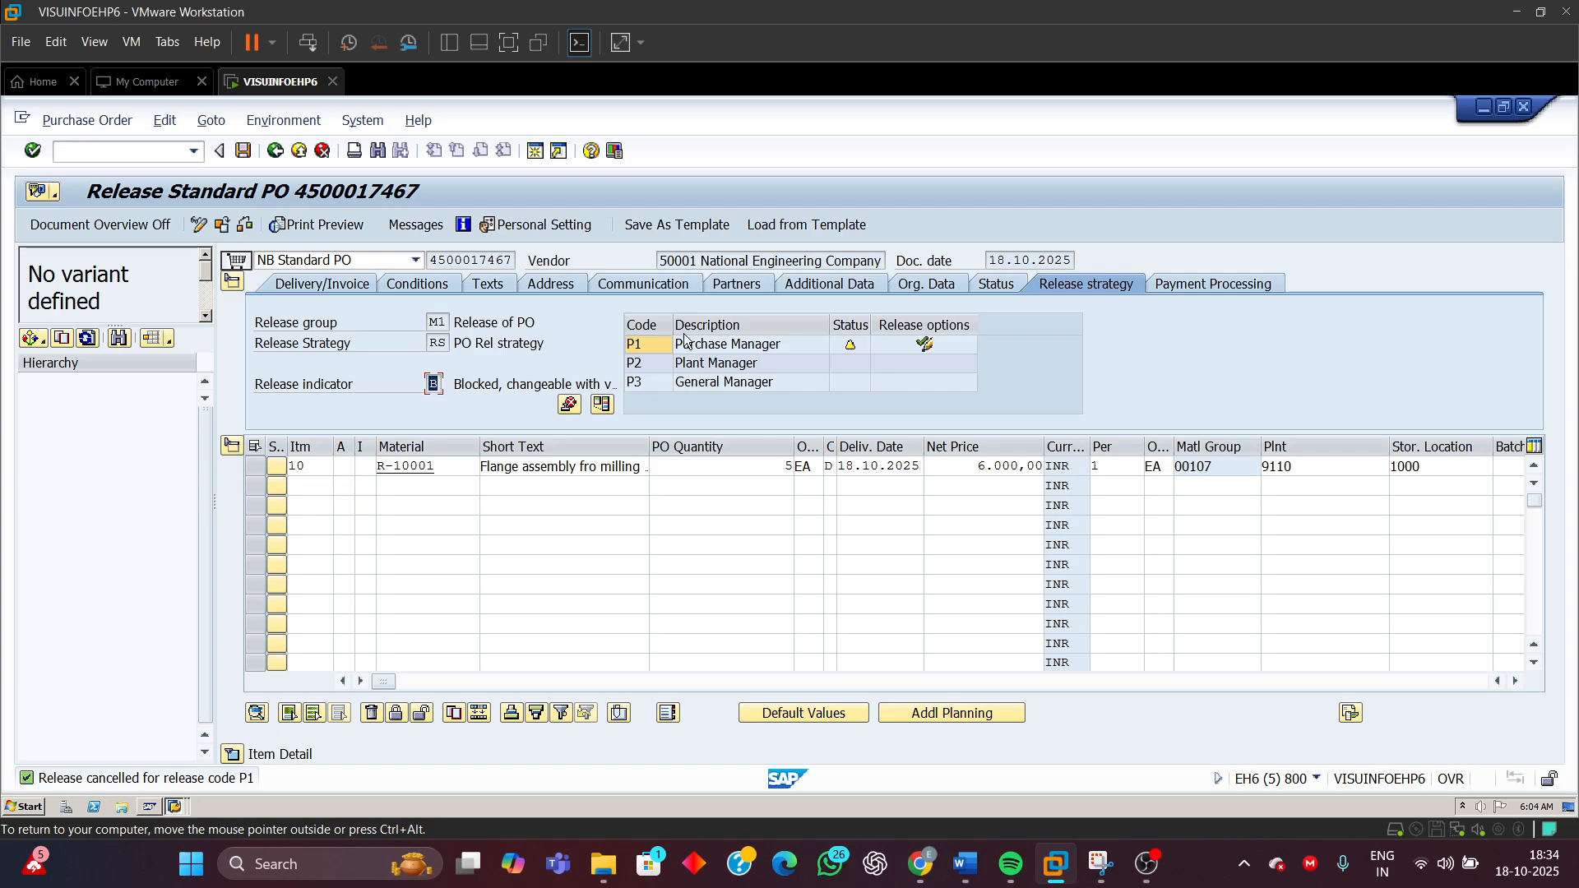
{"action": "left_click", "coordinate": [922, 346]}
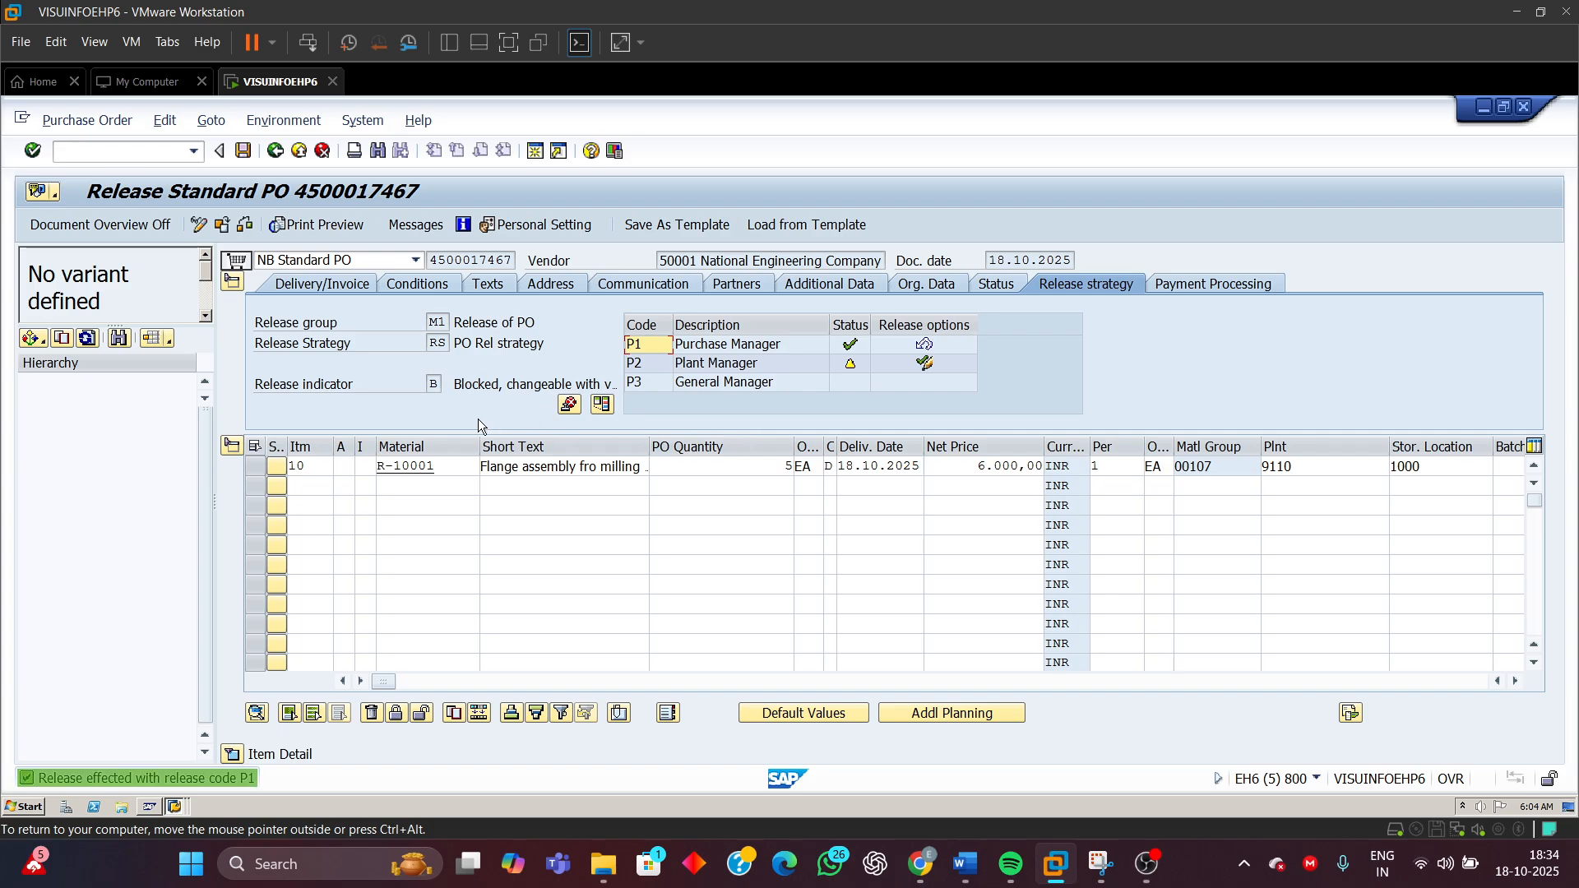
{"action": "left_click_drag", "start_coordinate": [429, 385], "coordinate": [457, 385]}
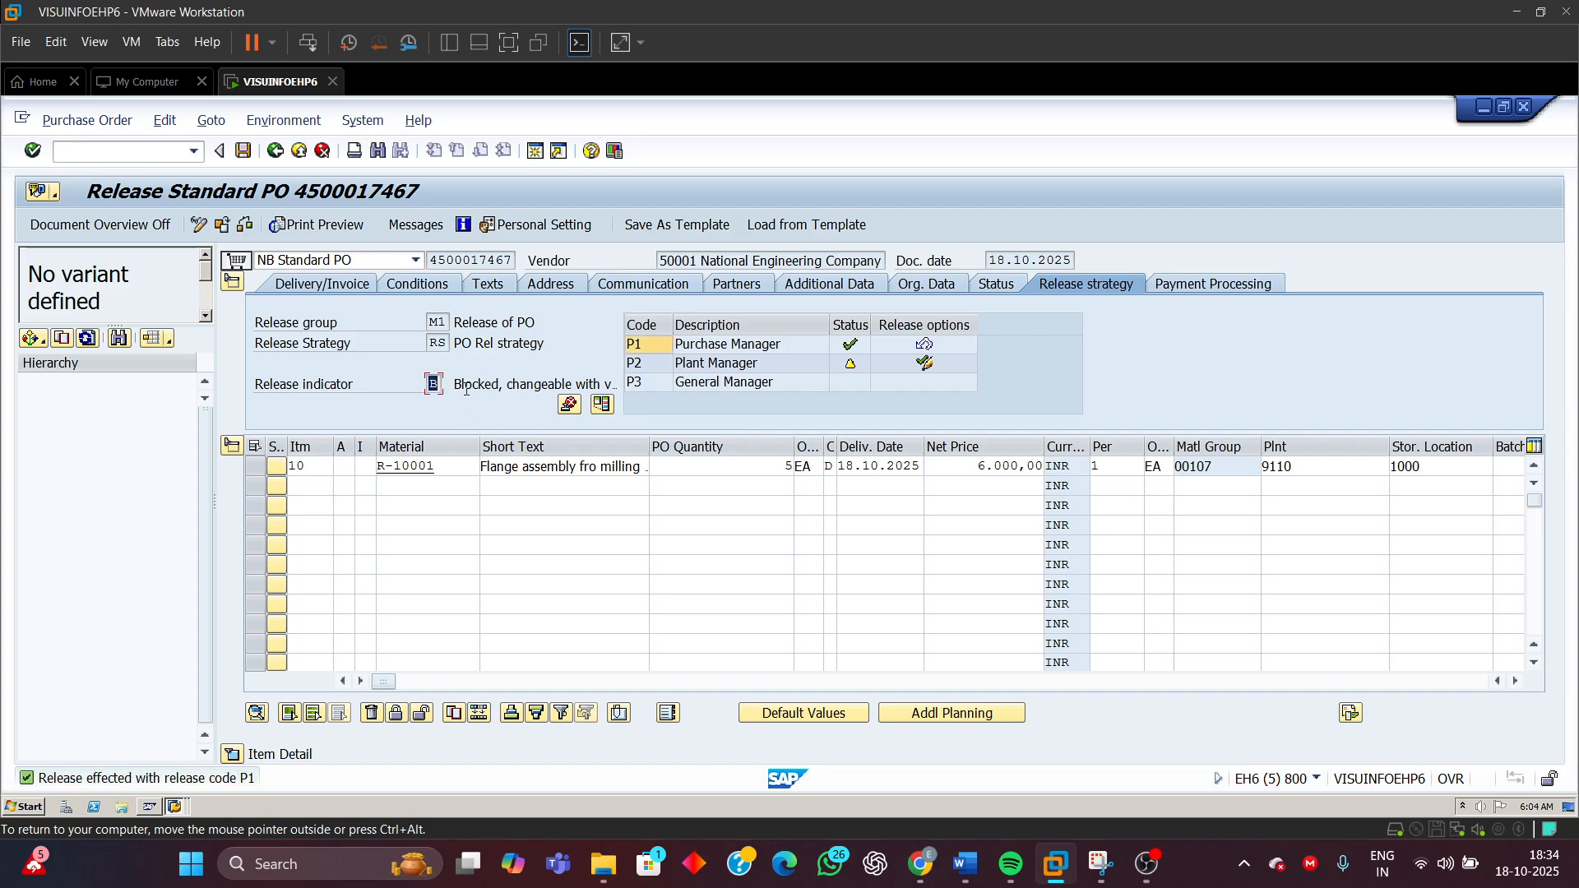
Release the purchase order with release codes P2 and P3 in turn
{"action": "left_click", "coordinate": [690, 369]}
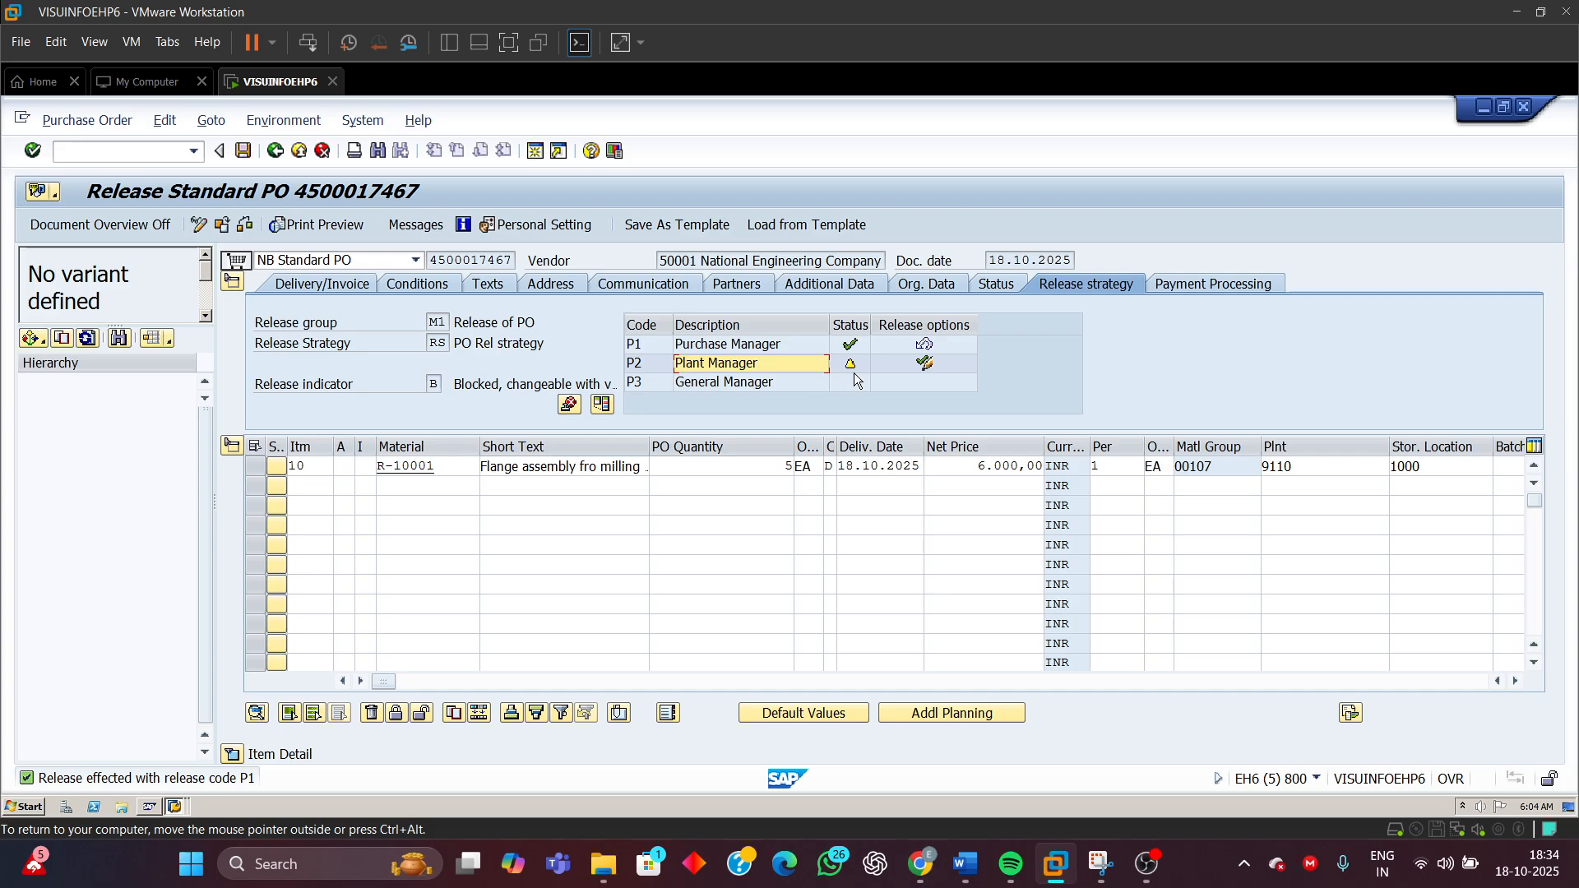
{"action": "left_click", "coordinate": [647, 370]}
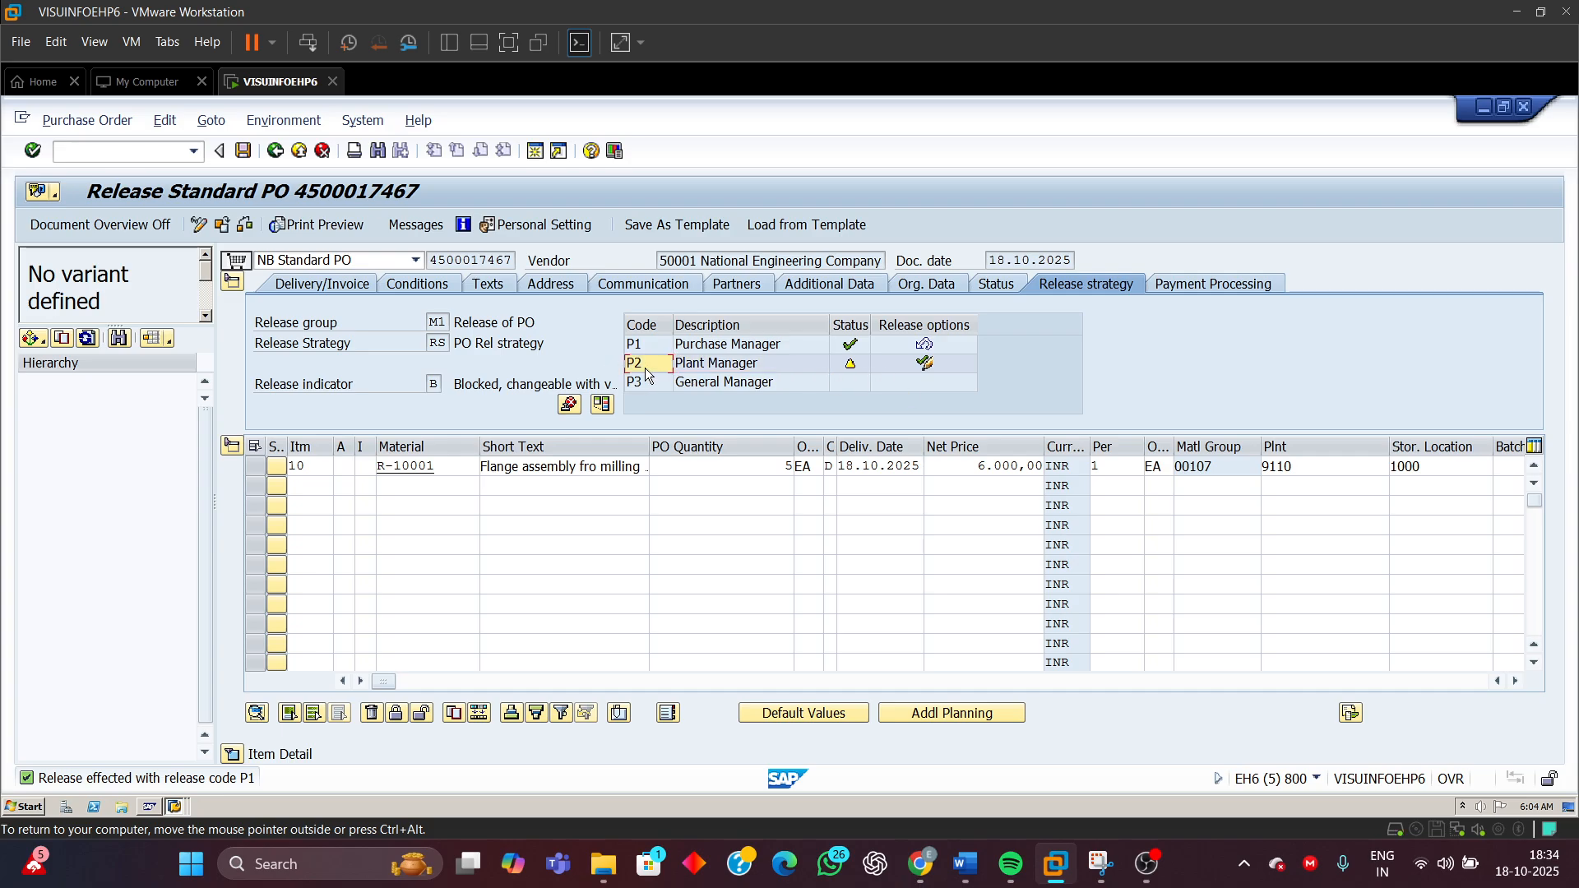
{"action": "left_click", "coordinate": [926, 364]}
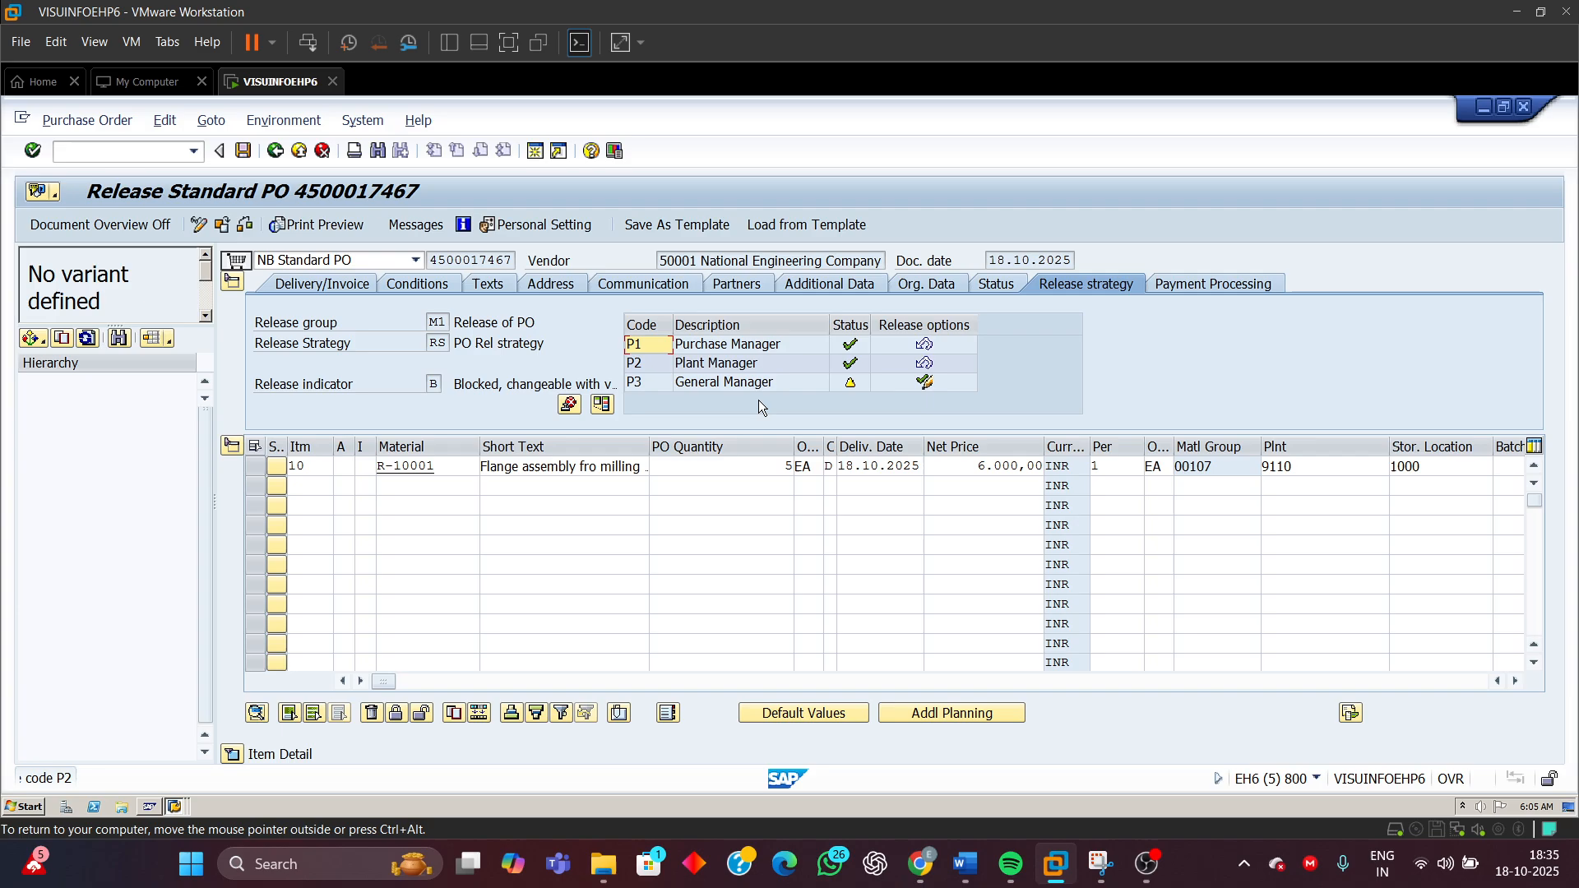
{"action": "left_click", "coordinate": [433, 384]}
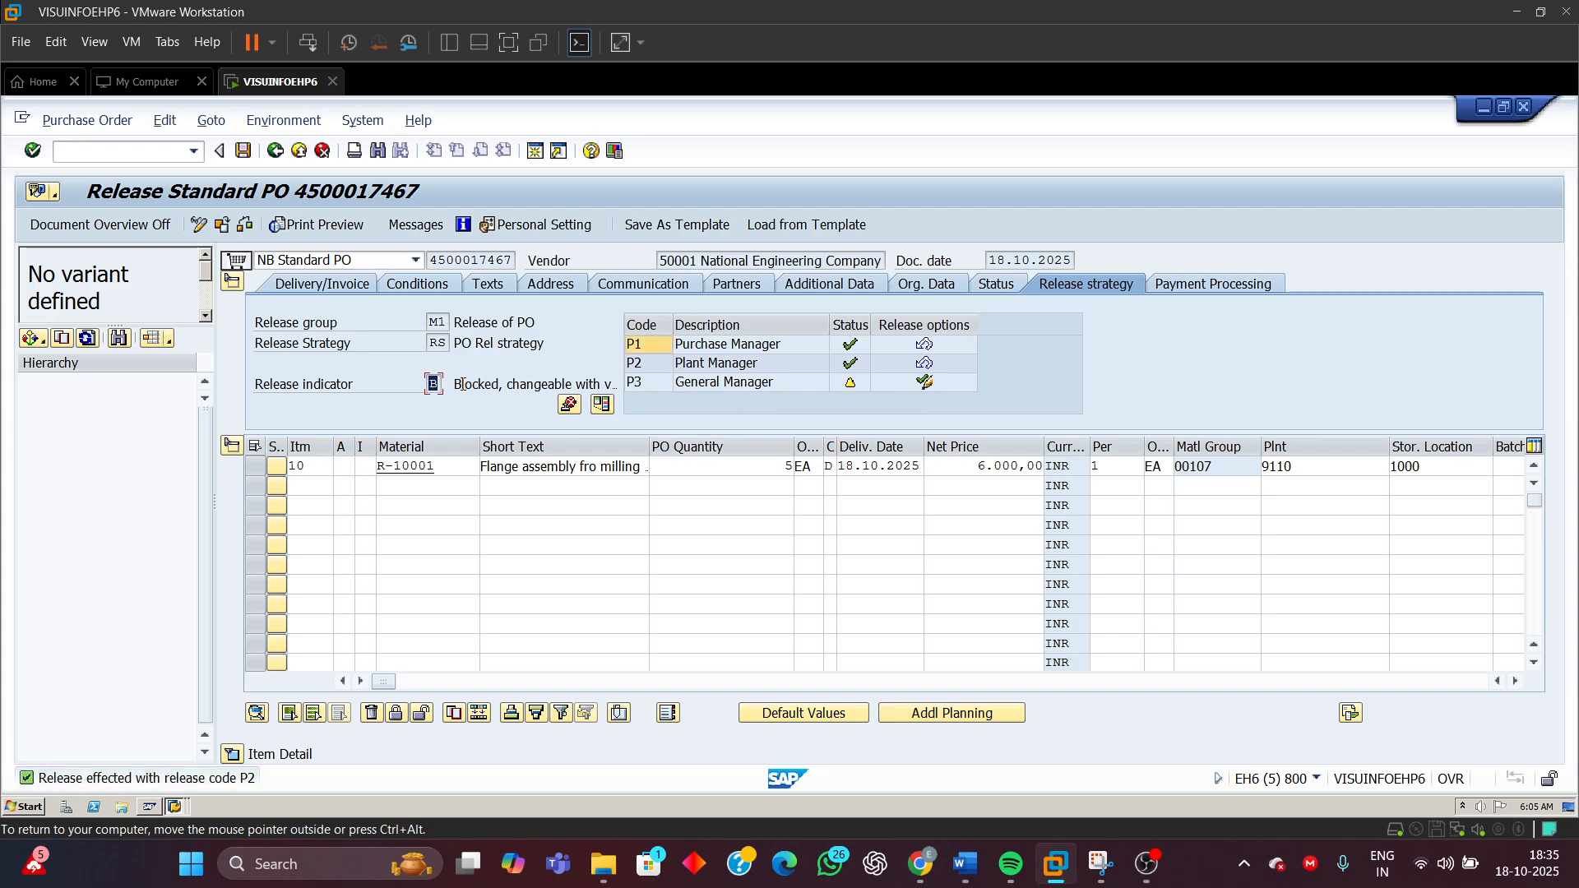
{"action": "left_click", "coordinate": [357, 383]}
{"action": "left_click", "coordinate": [709, 383]}
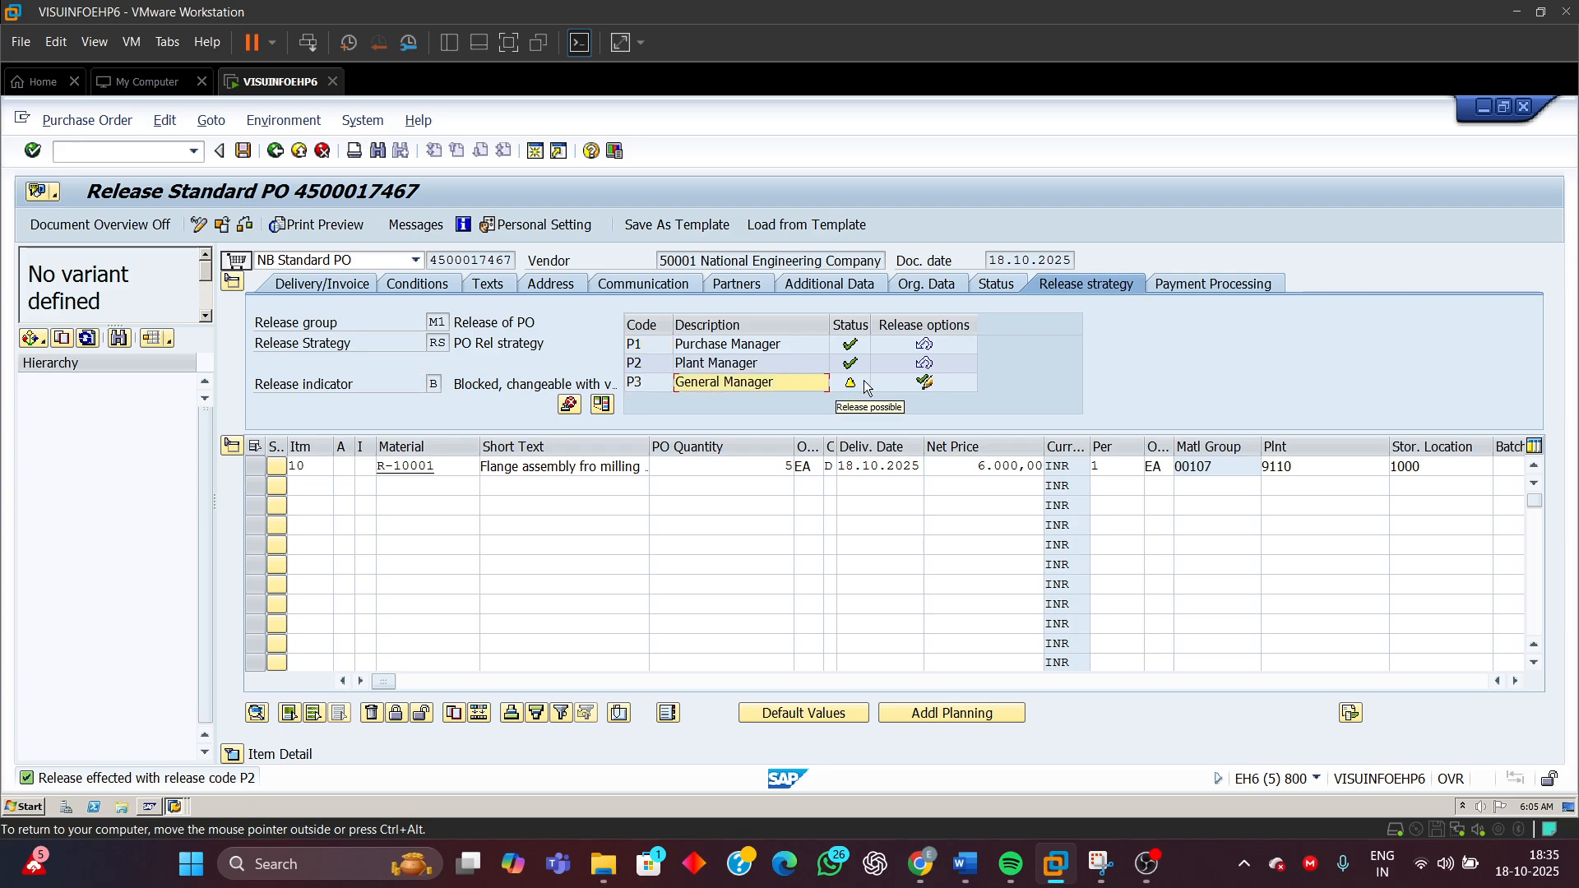
{"action": "left_click", "coordinate": [921, 383]}
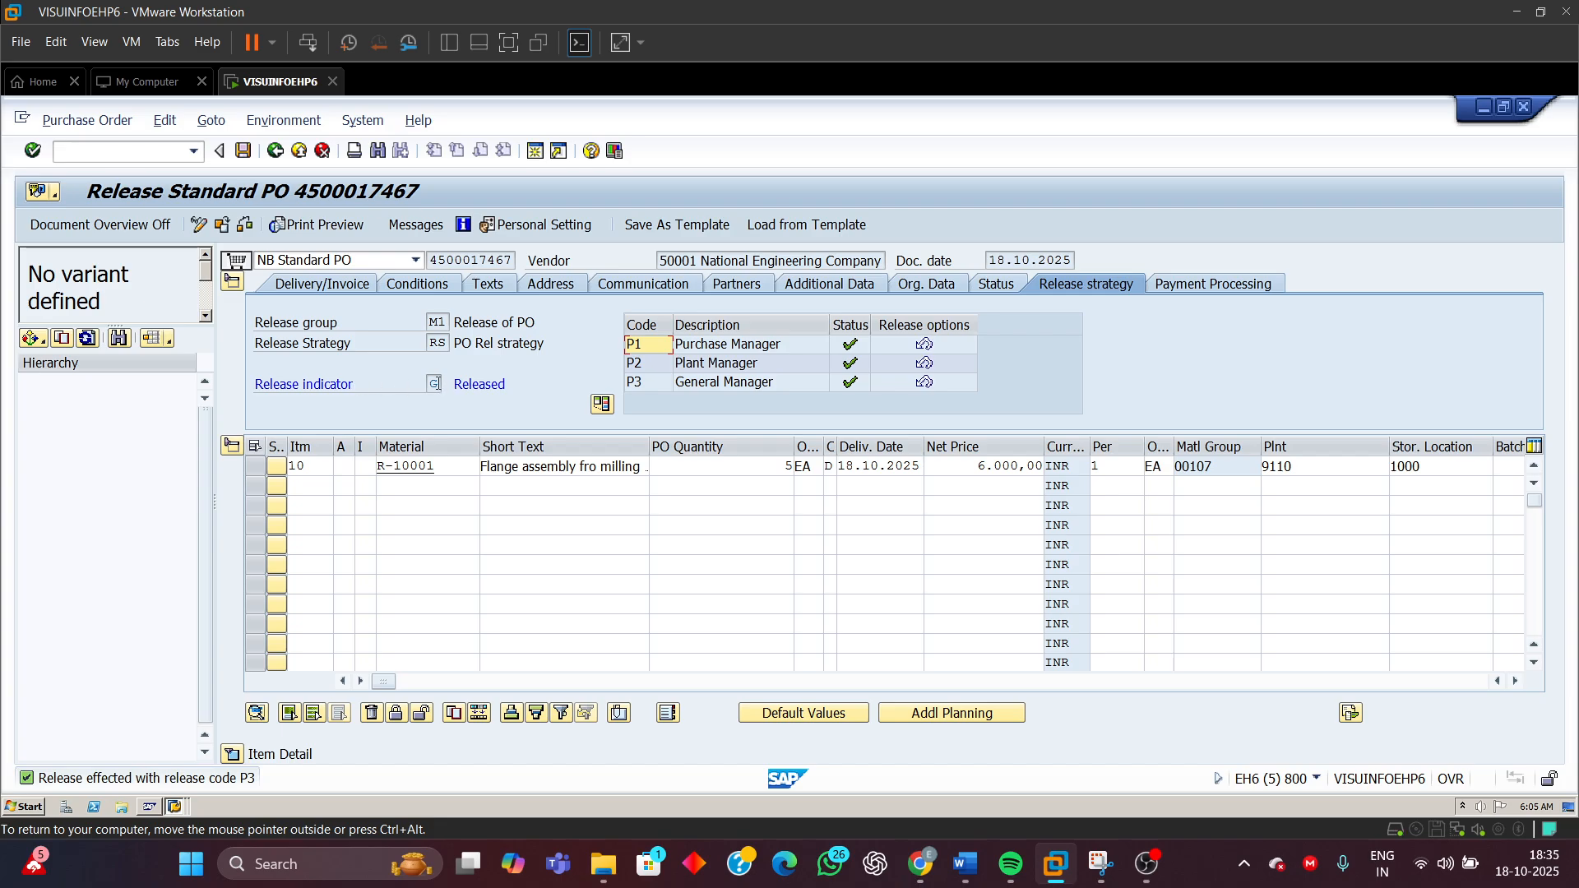
Review the negative test data for quantity and amount in the Word test document
{"action": "left_click_drag", "start_coordinate": [451, 384], "coordinate": [532, 380]}
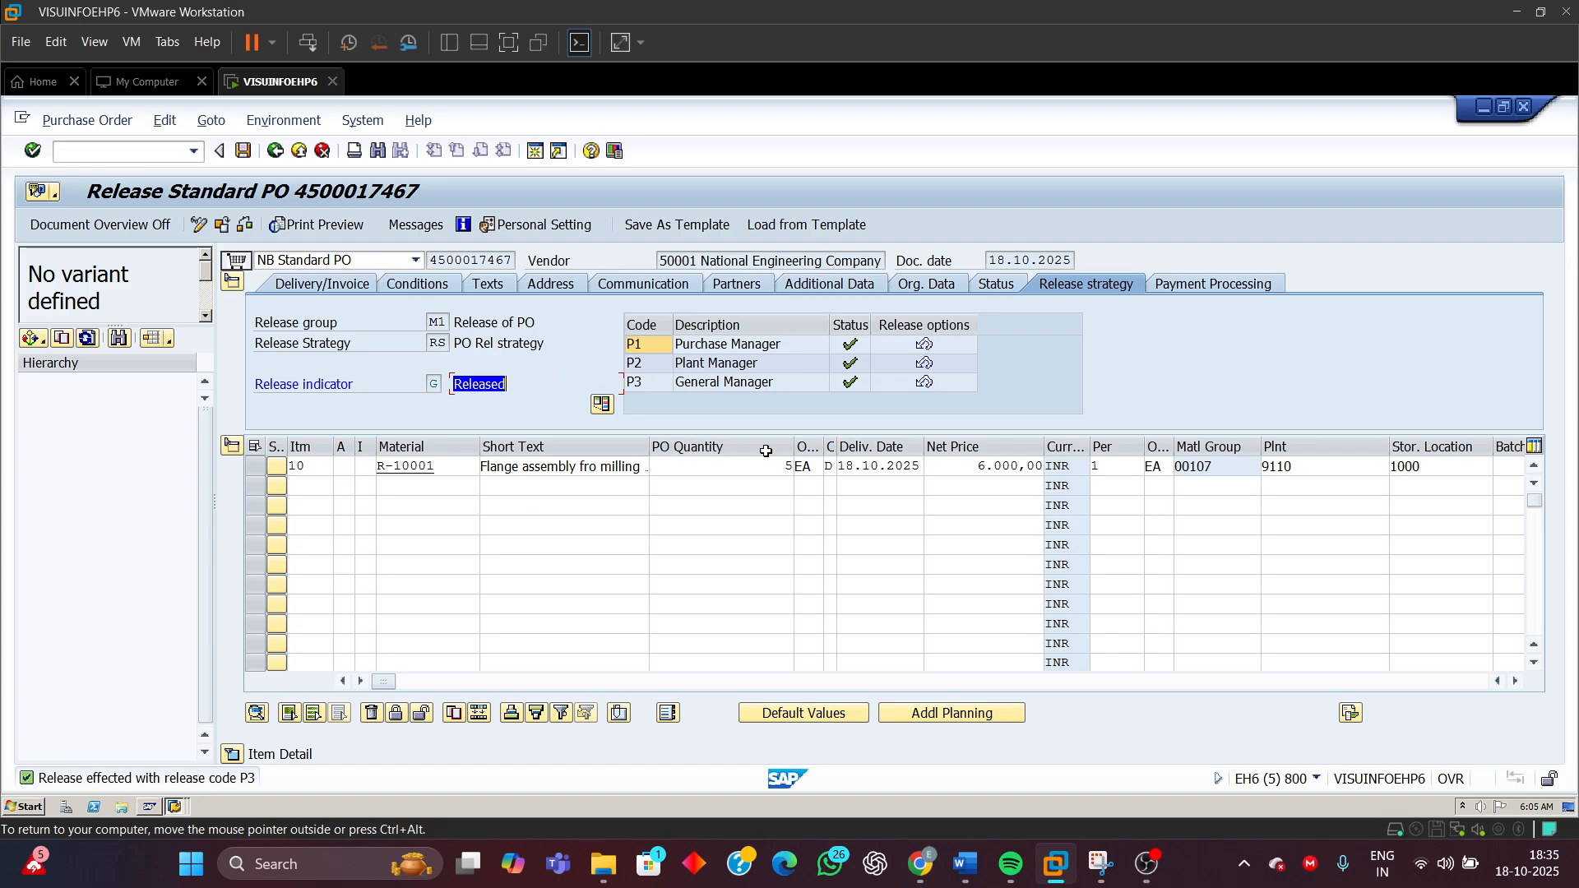
{"action": "left_click", "coordinate": [965, 863]}
{"action": "scroll", "coordinate": [746, 648], "scroll_direction": "down", "scroll_amount": 2}
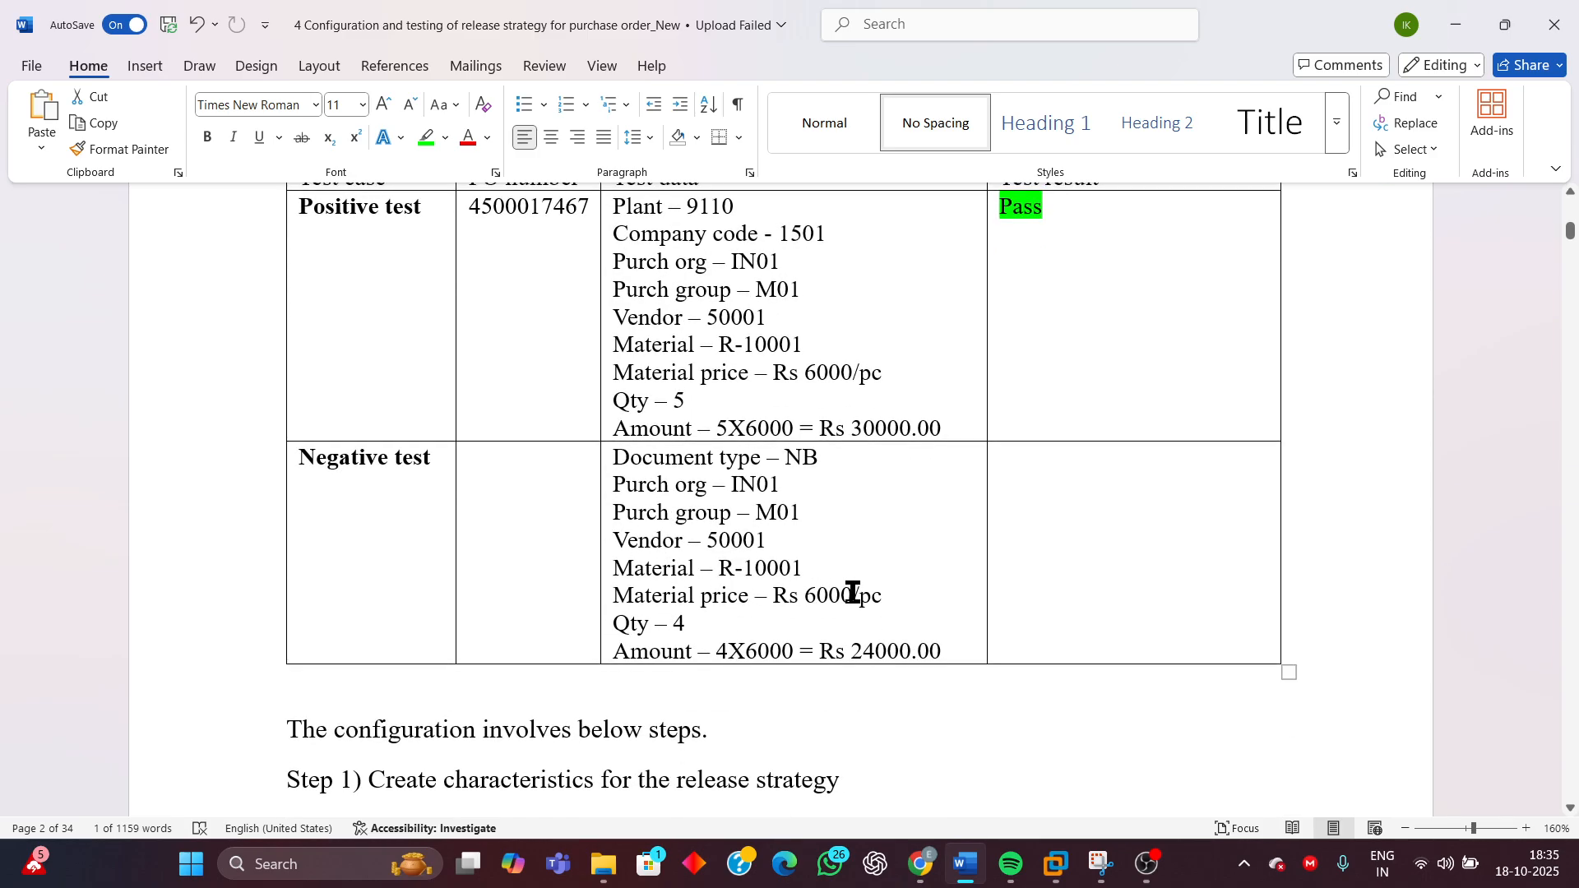
{"action": "left_click_drag", "start_coordinate": [689, 625], "coordinate": [628, 634]}
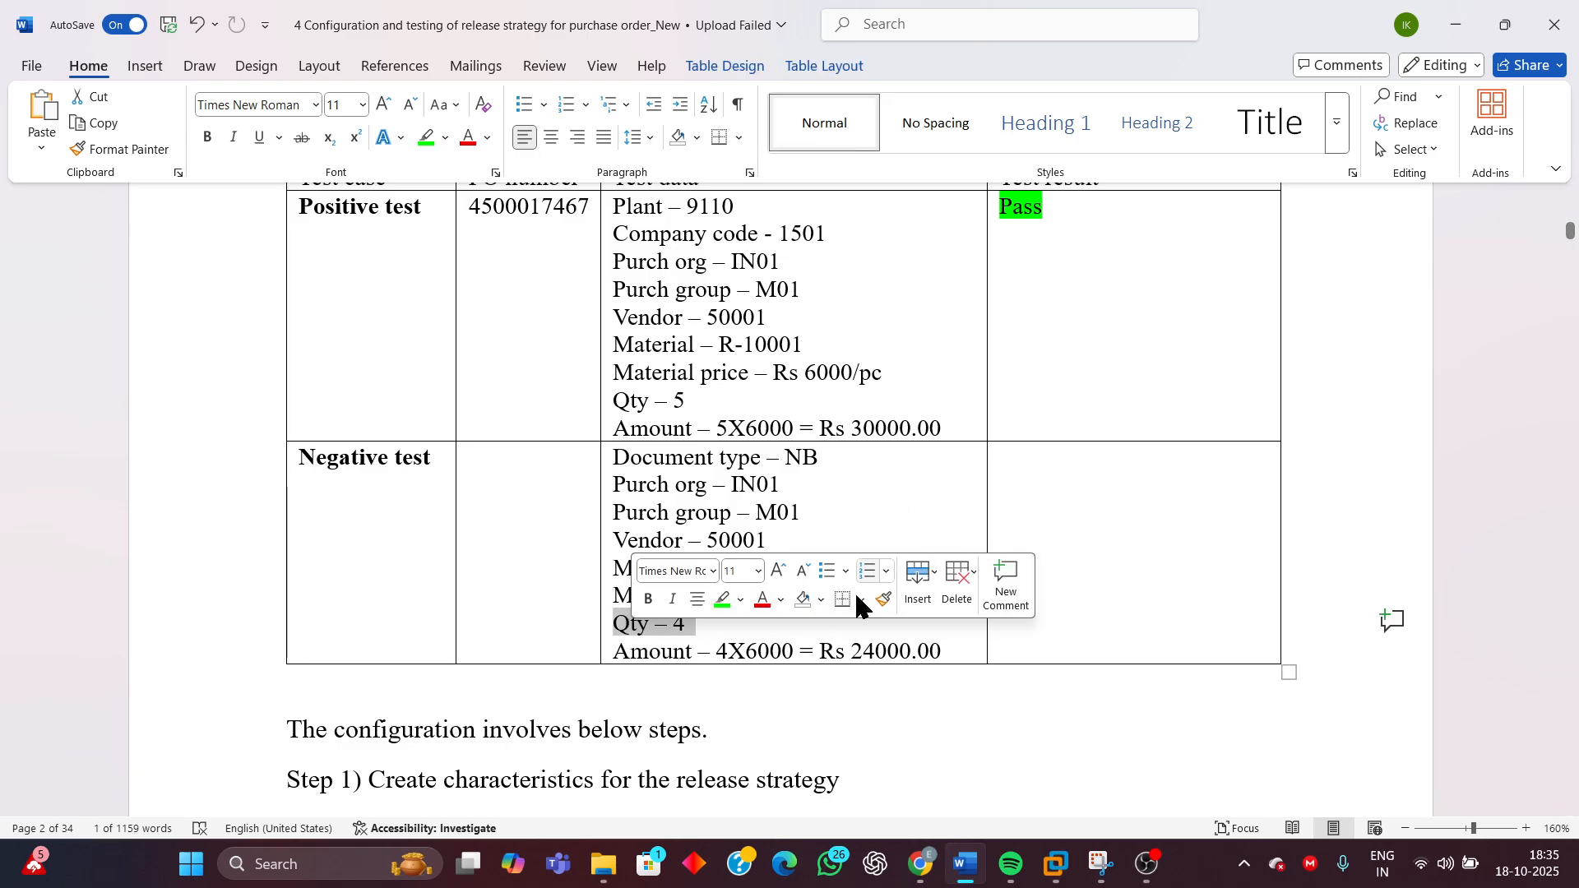
{"action": "left_click", "coordinate": [856, 648]}
{"action": "left_click_drag", "start_coordinate": [851, 651], "coordinate": [961, 648]}
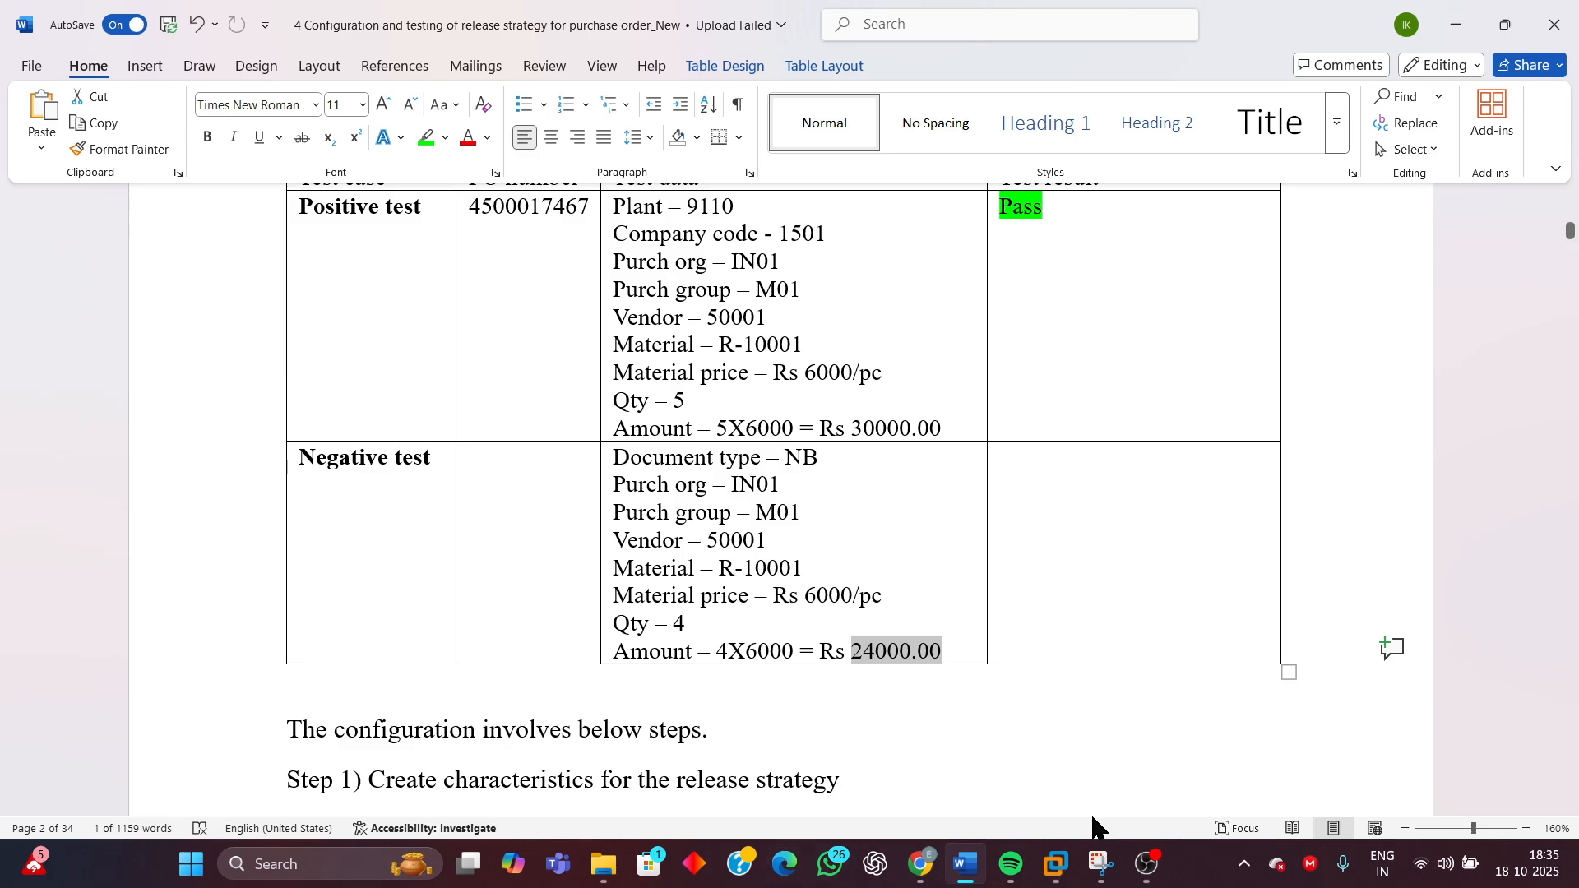
{"action": "mouse_move", "coordinate": [1057, 860]}
{"action": "left_click", "coordinate": [1242, 769]}
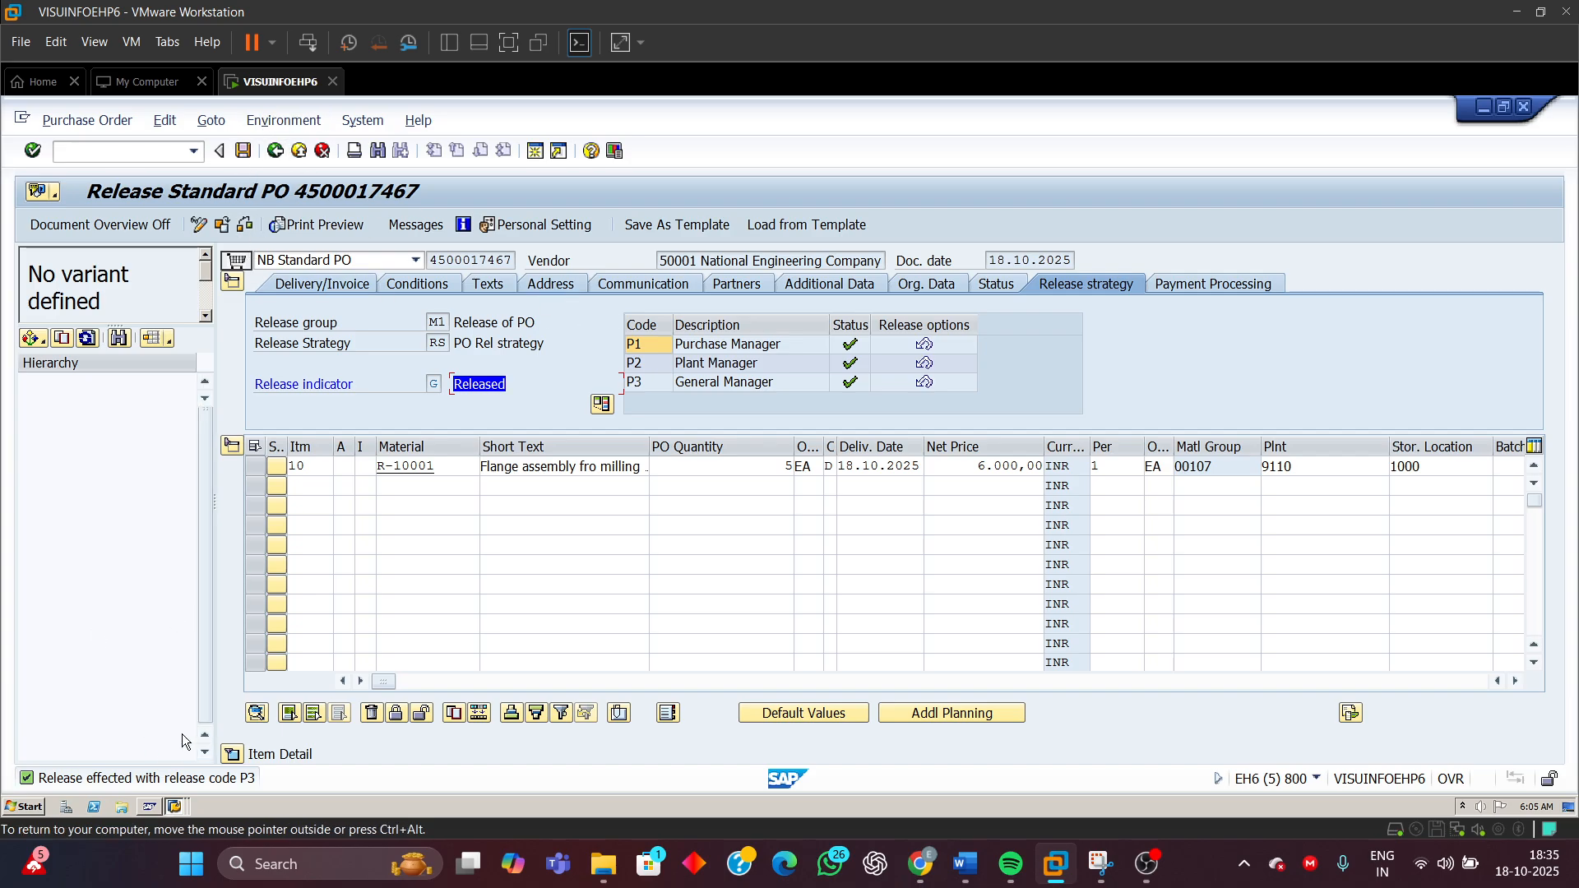
Save the released purchase order
{"action": "left_click", "coordinate": [243, 152]}
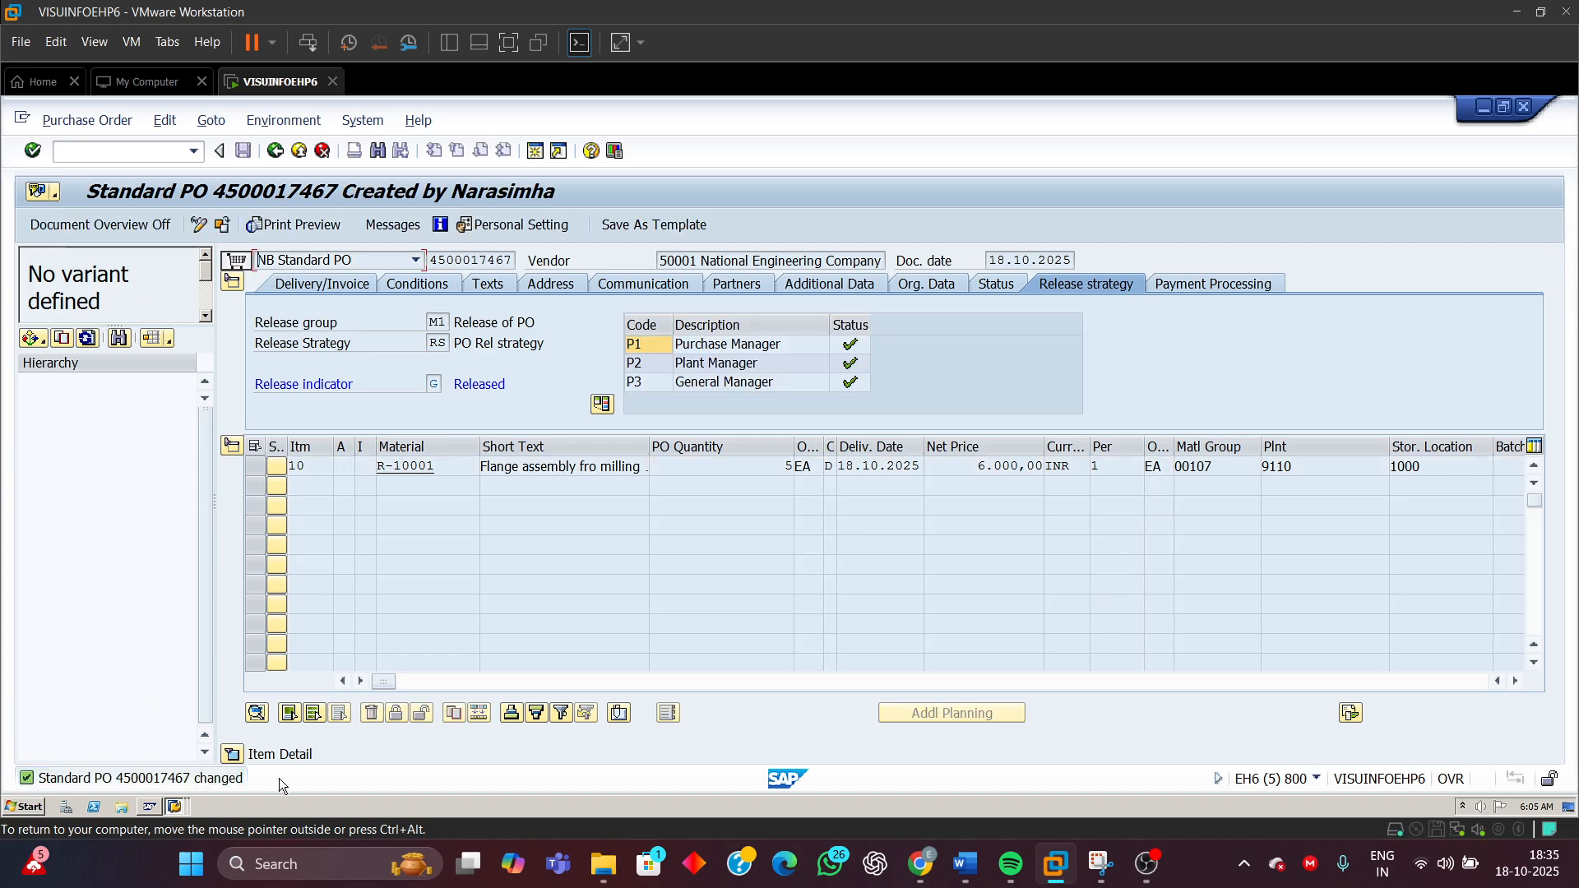
{"action": "left_click", "coordinate": [854, 333]}
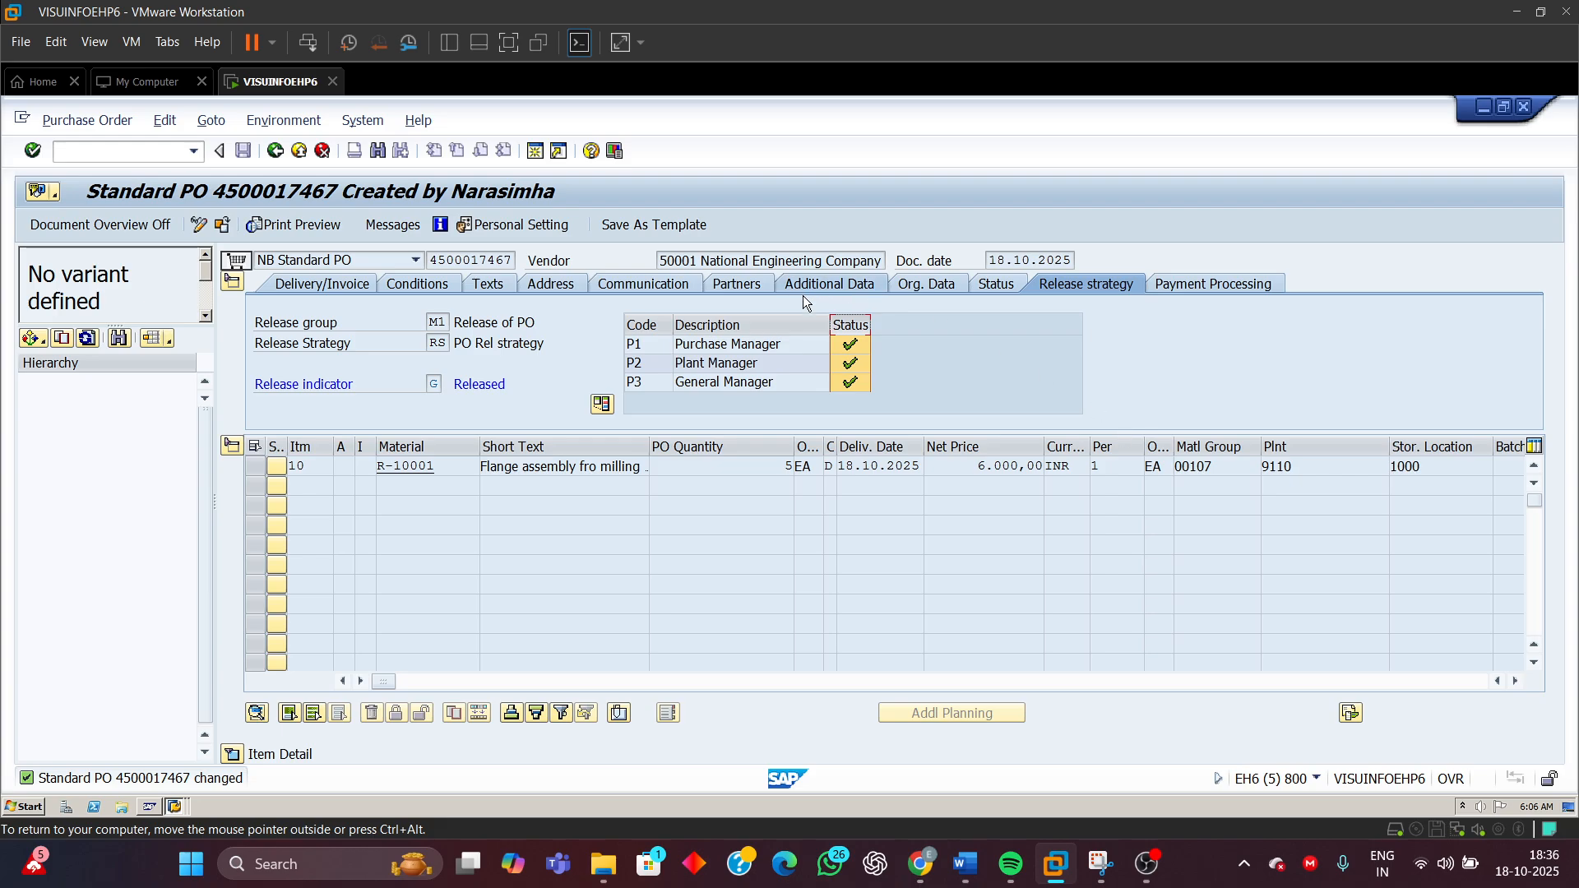
Examine the purchase order's status and release strategy details
{"action": "left_click", "coordinate": [985, 285]}
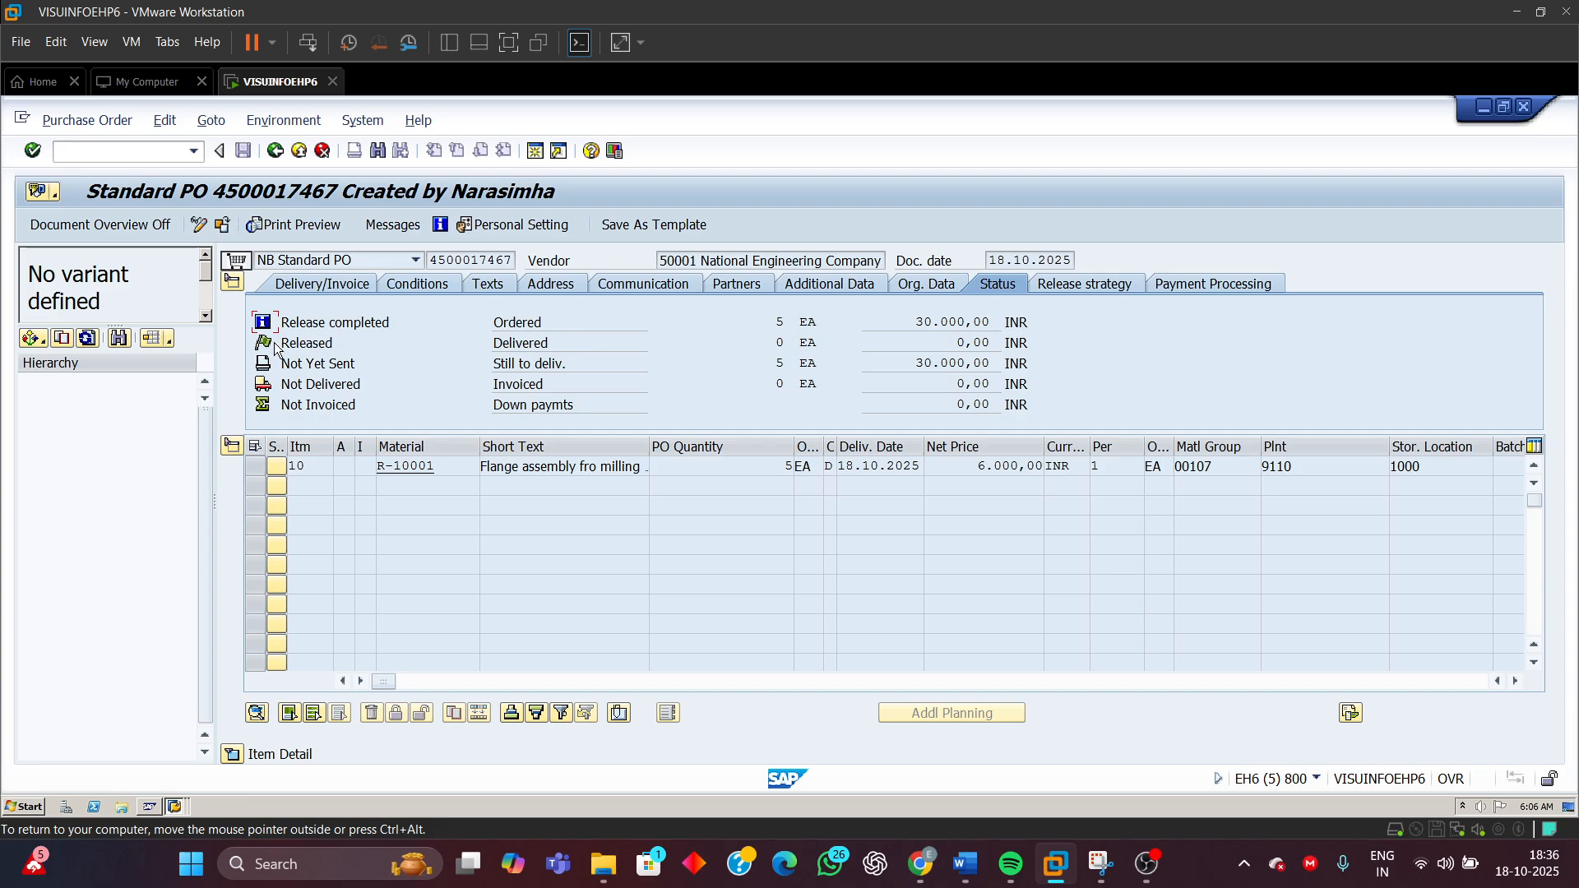
{"action": "left_click_drag", "start_coordinate": [282, 322], "coordinate": [391, 323]}
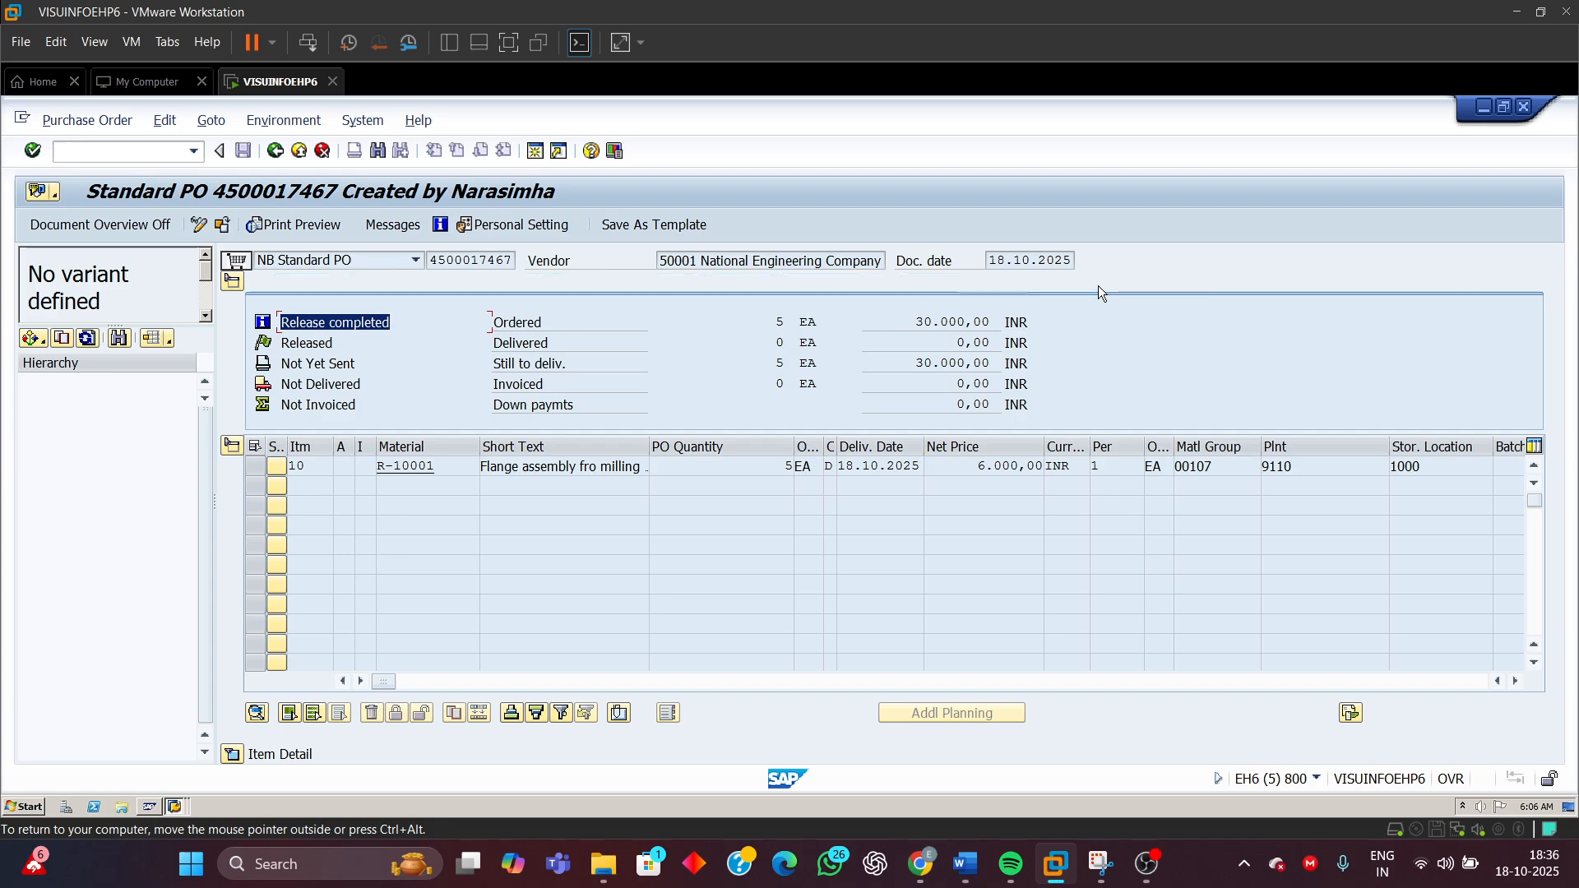
{"action": "left_click", "coordinate": [1098, 284]}
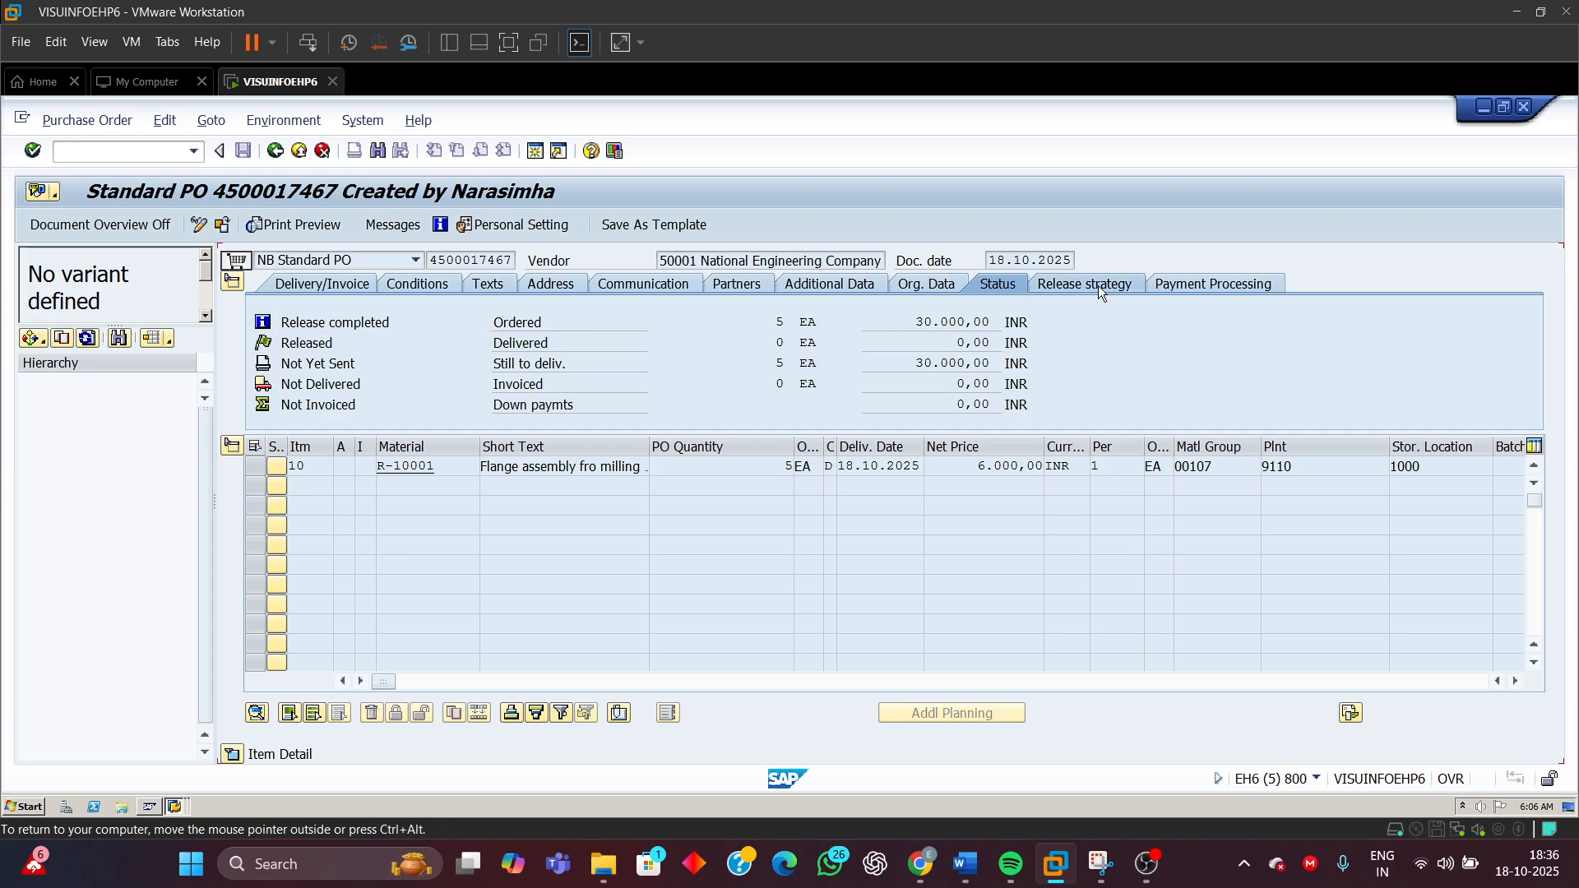
{"action": "left_click", "coordinate": [994, 285]}
{"action": "left_click_drag", "start_coordinate": [391, 323], "coordinate": [284, 327]}
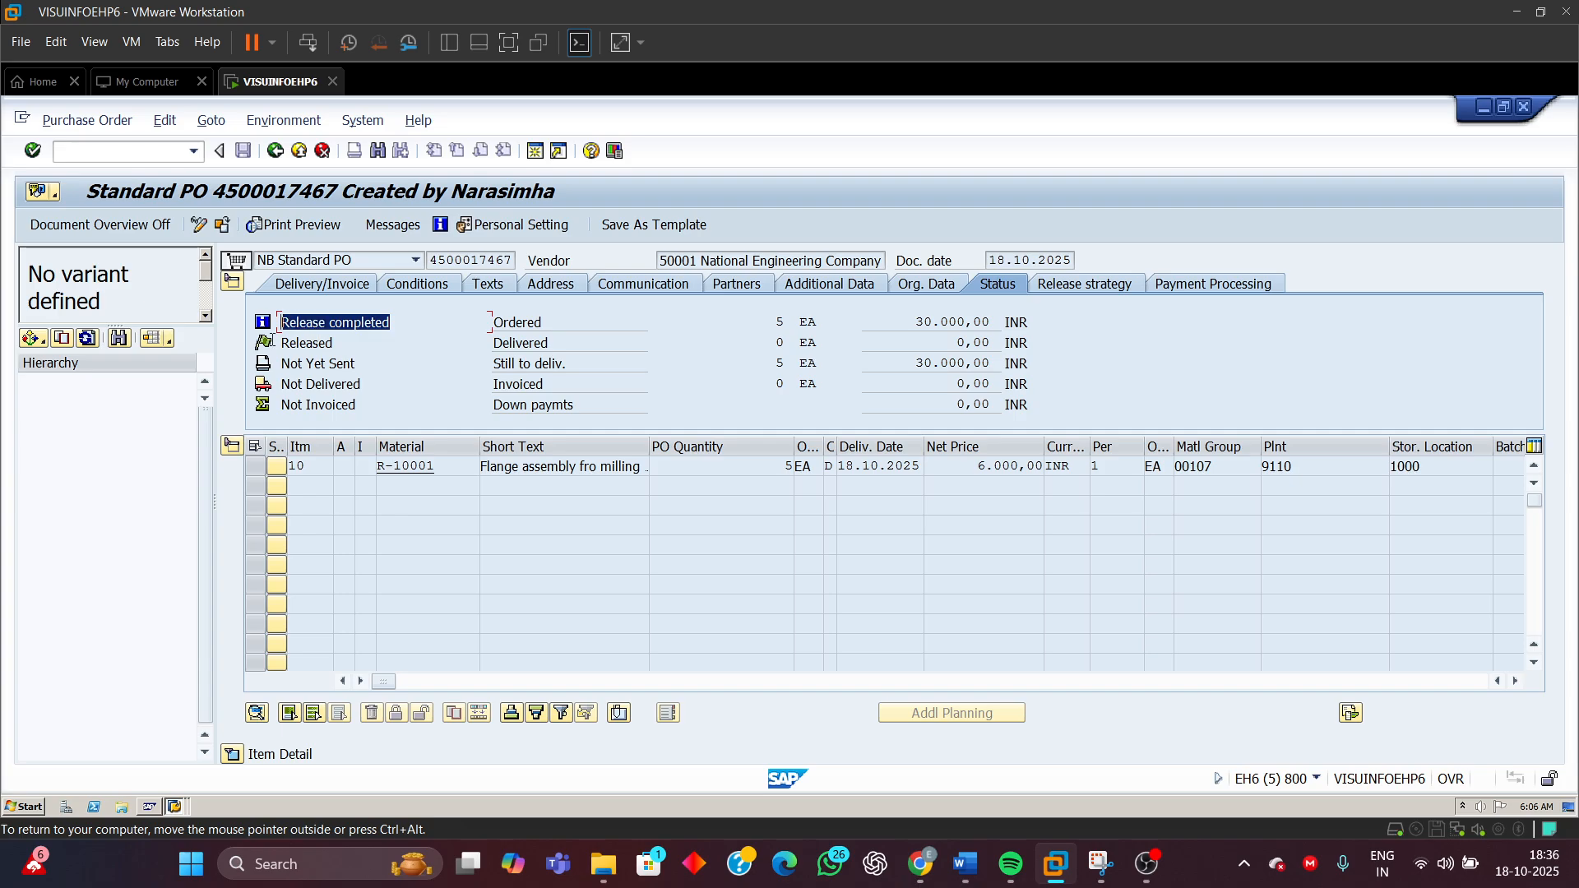
{"action": "left_click", "coordinate": [309, 345]}
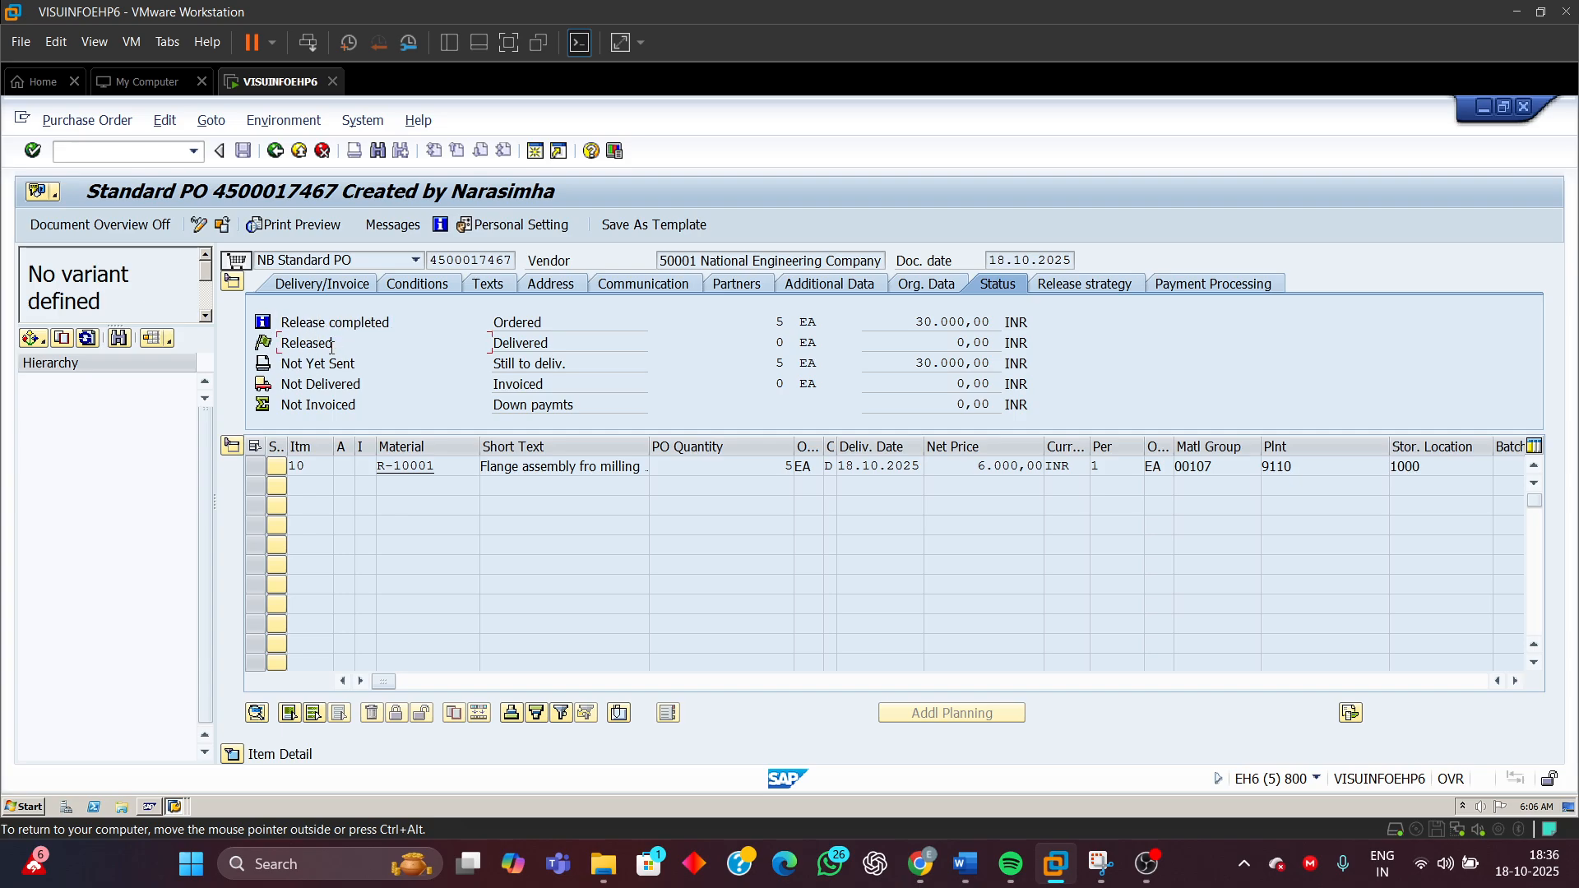
{"action": "double_click", "coordinate": [333, 343]}
Leave the release screen and start ME21N to create a new purchase order
{"action": "left_click", "coordinate": [276, 151]}
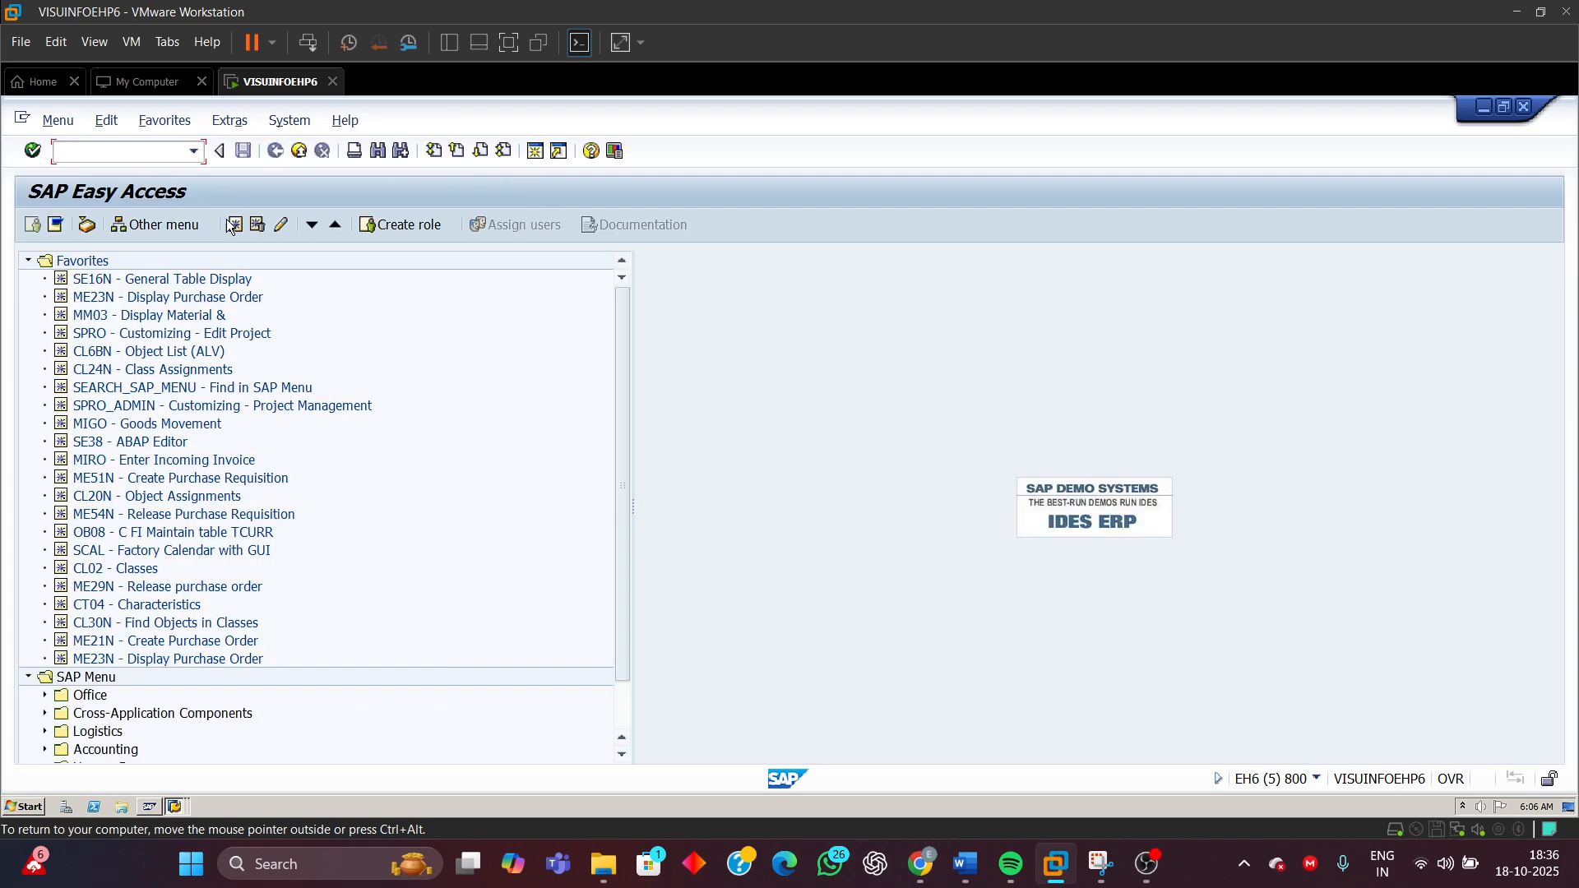
{"action": "left_click", "coordinate": [193, 151]}
{"action": "left_click", "coordinate": [108, 194]}
{"action": "key", "text": "Return"}
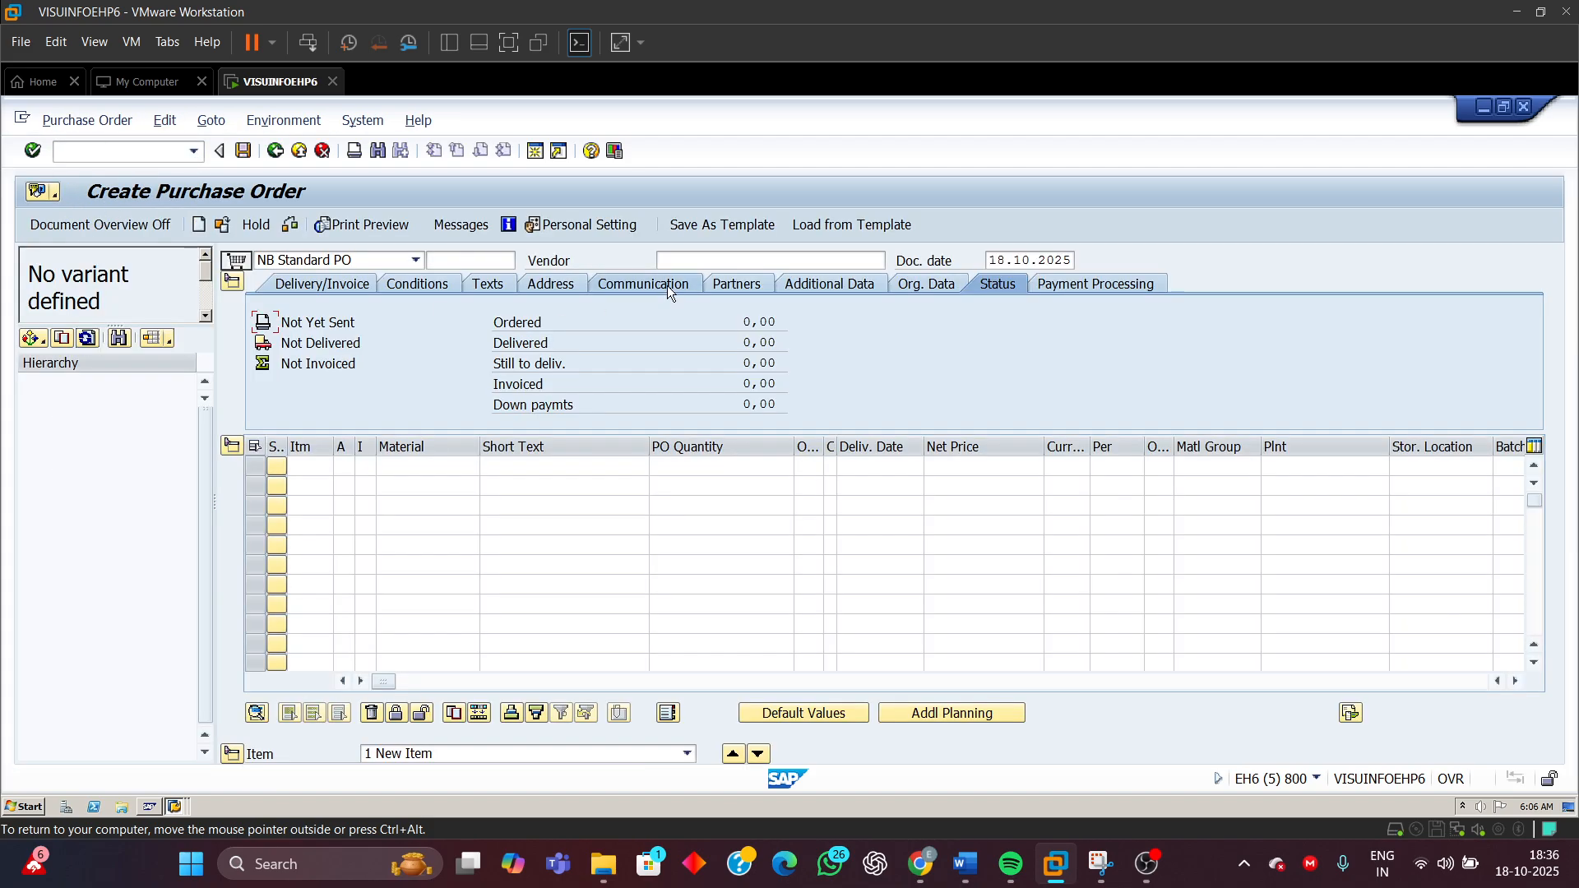
Enter vendor 50001 with purchasing org IN01, purchasing group M01 and company code 1501
{"action": "left_click", "coordinate": [675, 262]}
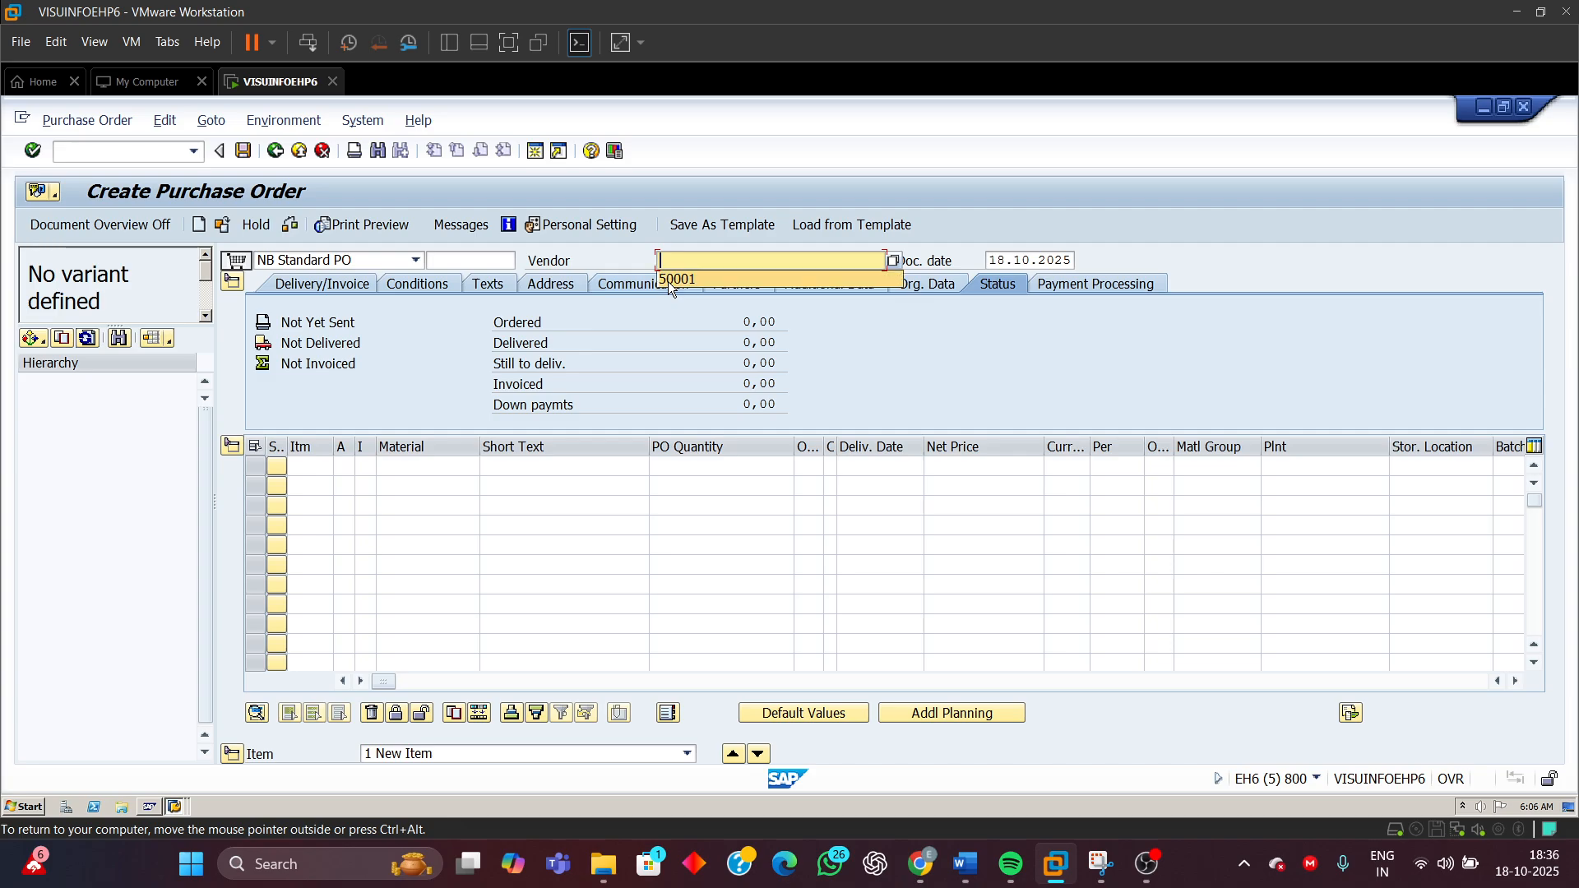
{"action": "left_click", "coordinate": [676, 279]}
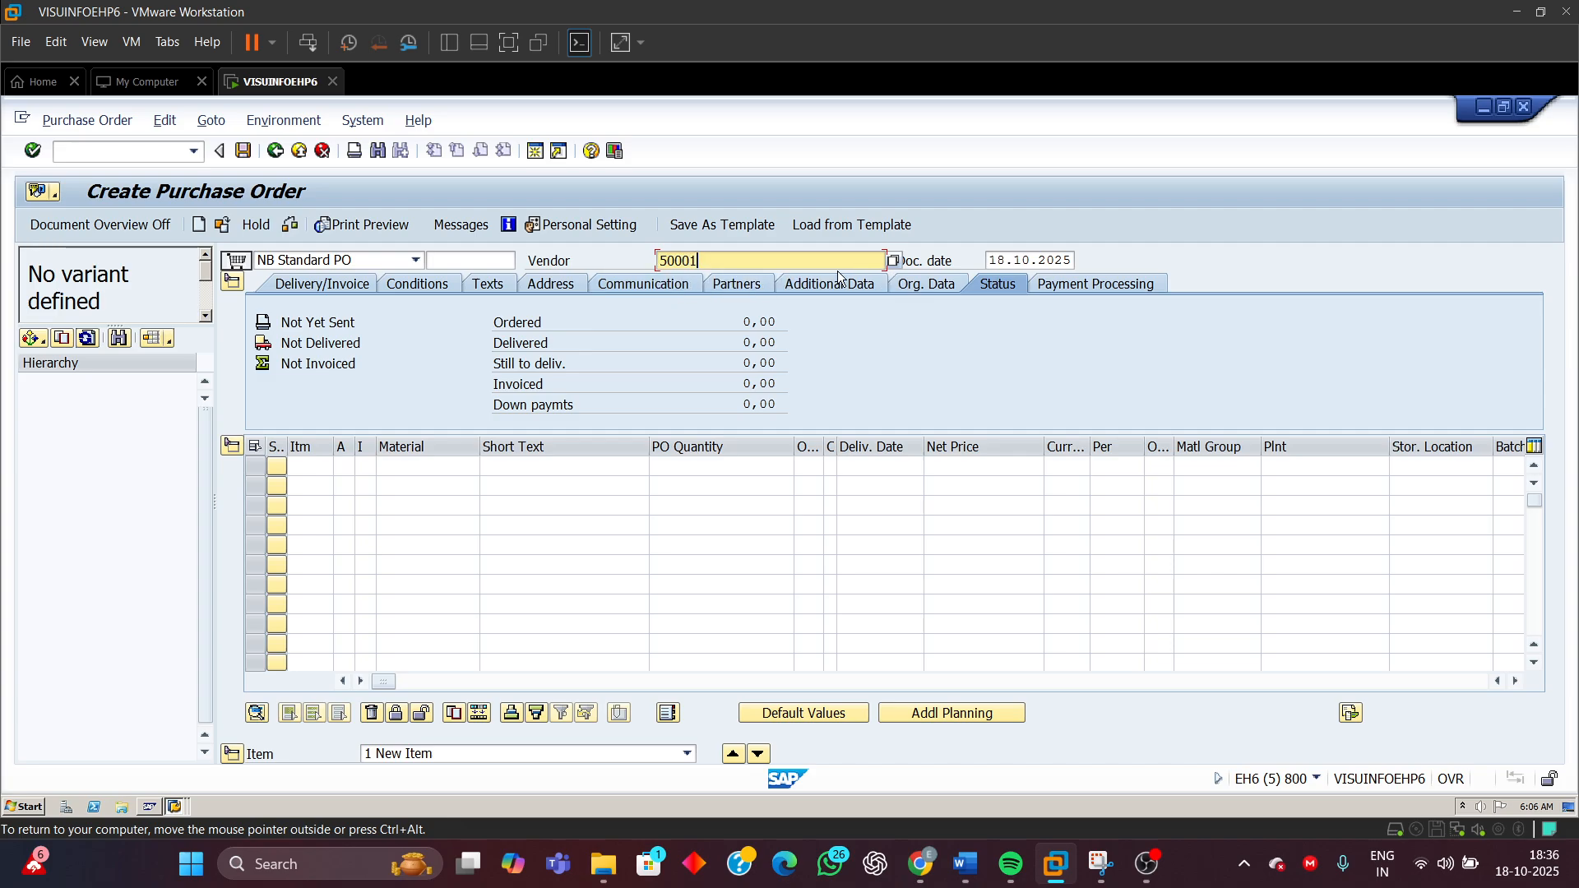
{"action": "left_click", "coordinate": [915, 286]}
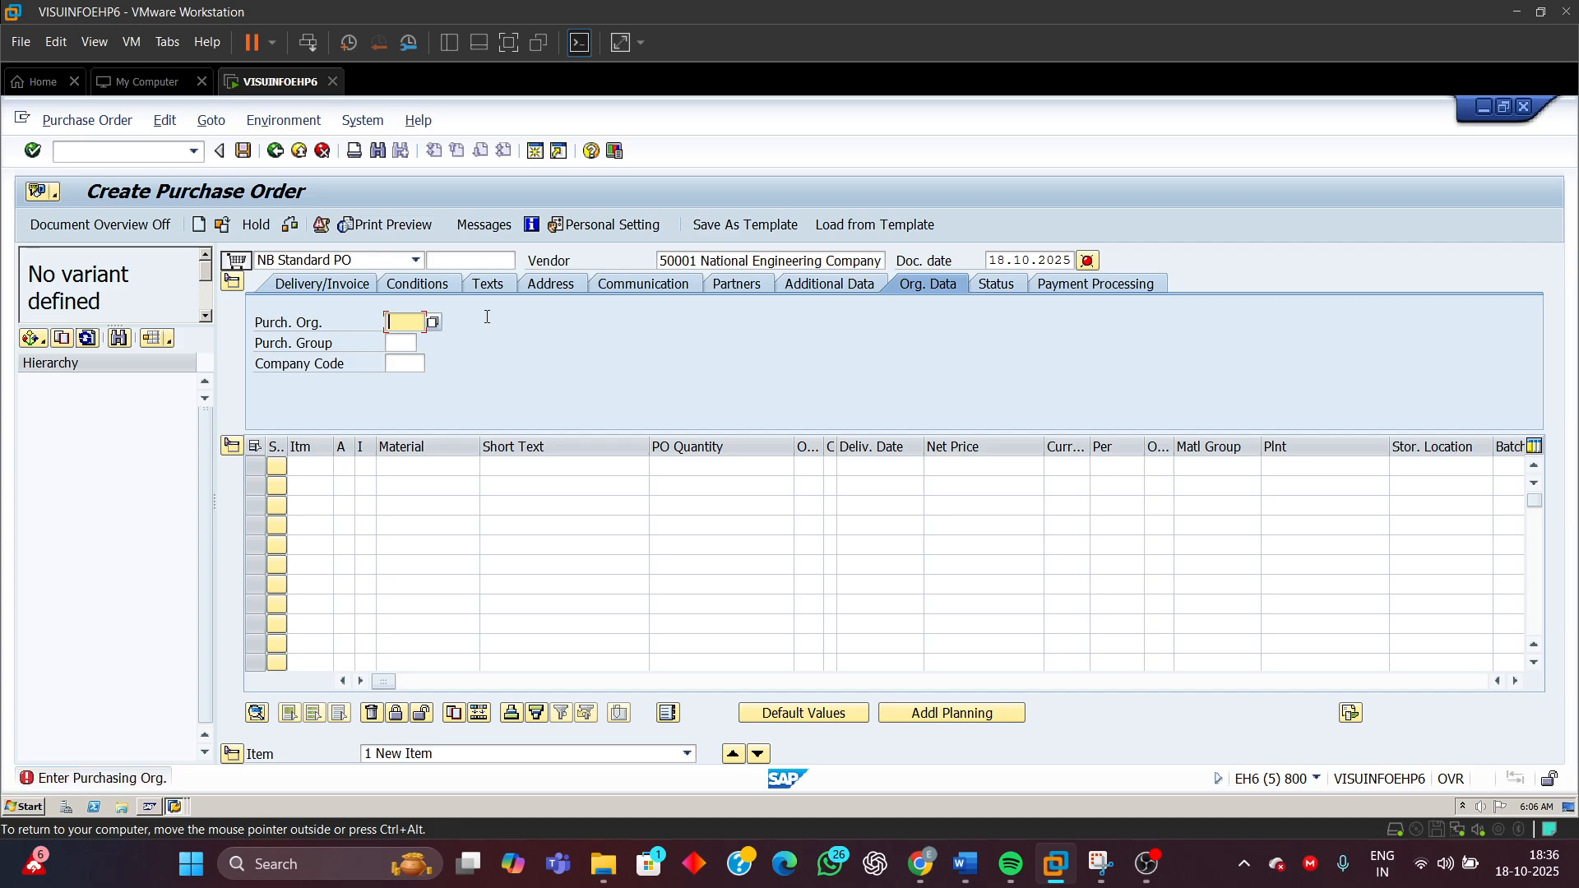
{"action": "left_click", "coordinate": [403, 343]}
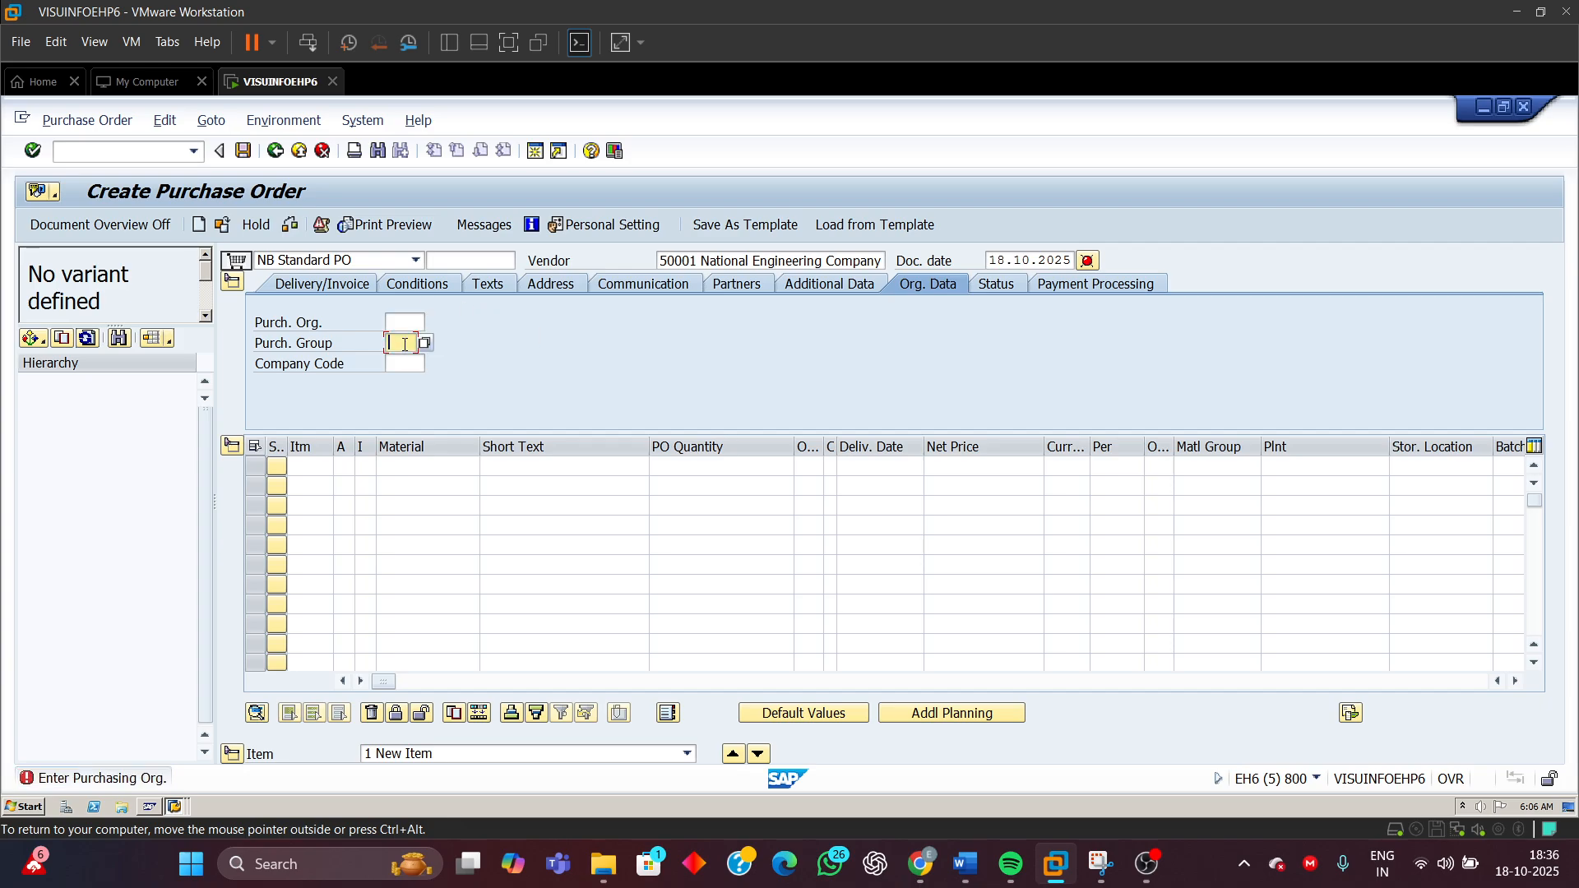
{"action": "left_click", "coordinate": [409, 323]}
{"action": "left_click", "coordinate": [403, 342]}
{"action": "left_click", "coordinate": [400, 362]}
{"action": "left_click", "coordinate": [401, 362]}
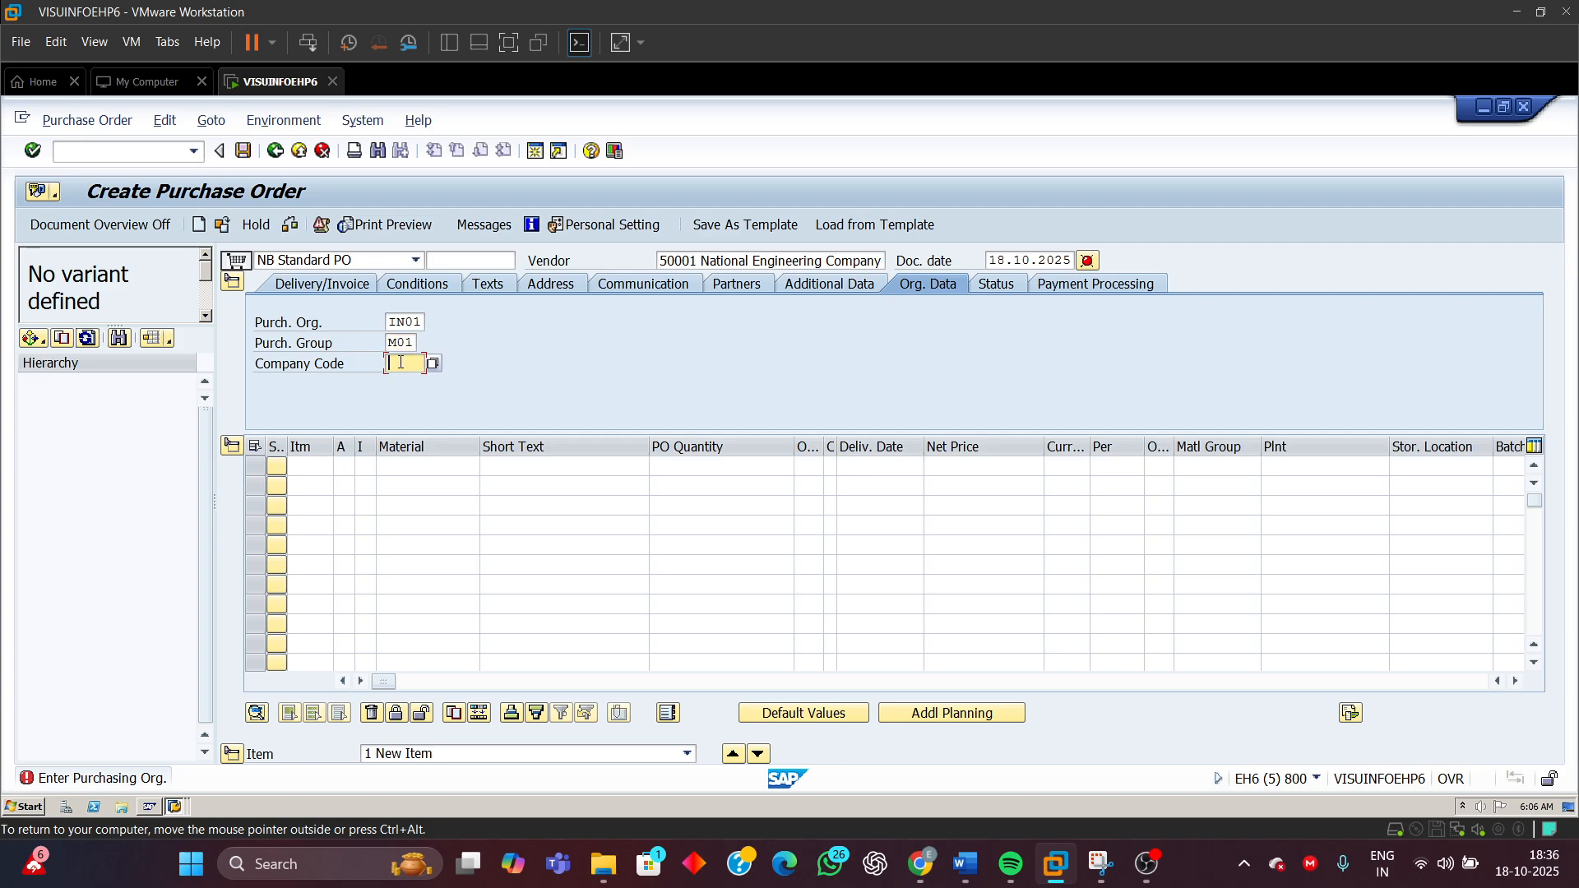
{"action": "left_click", "coordinate": [401, 383]}
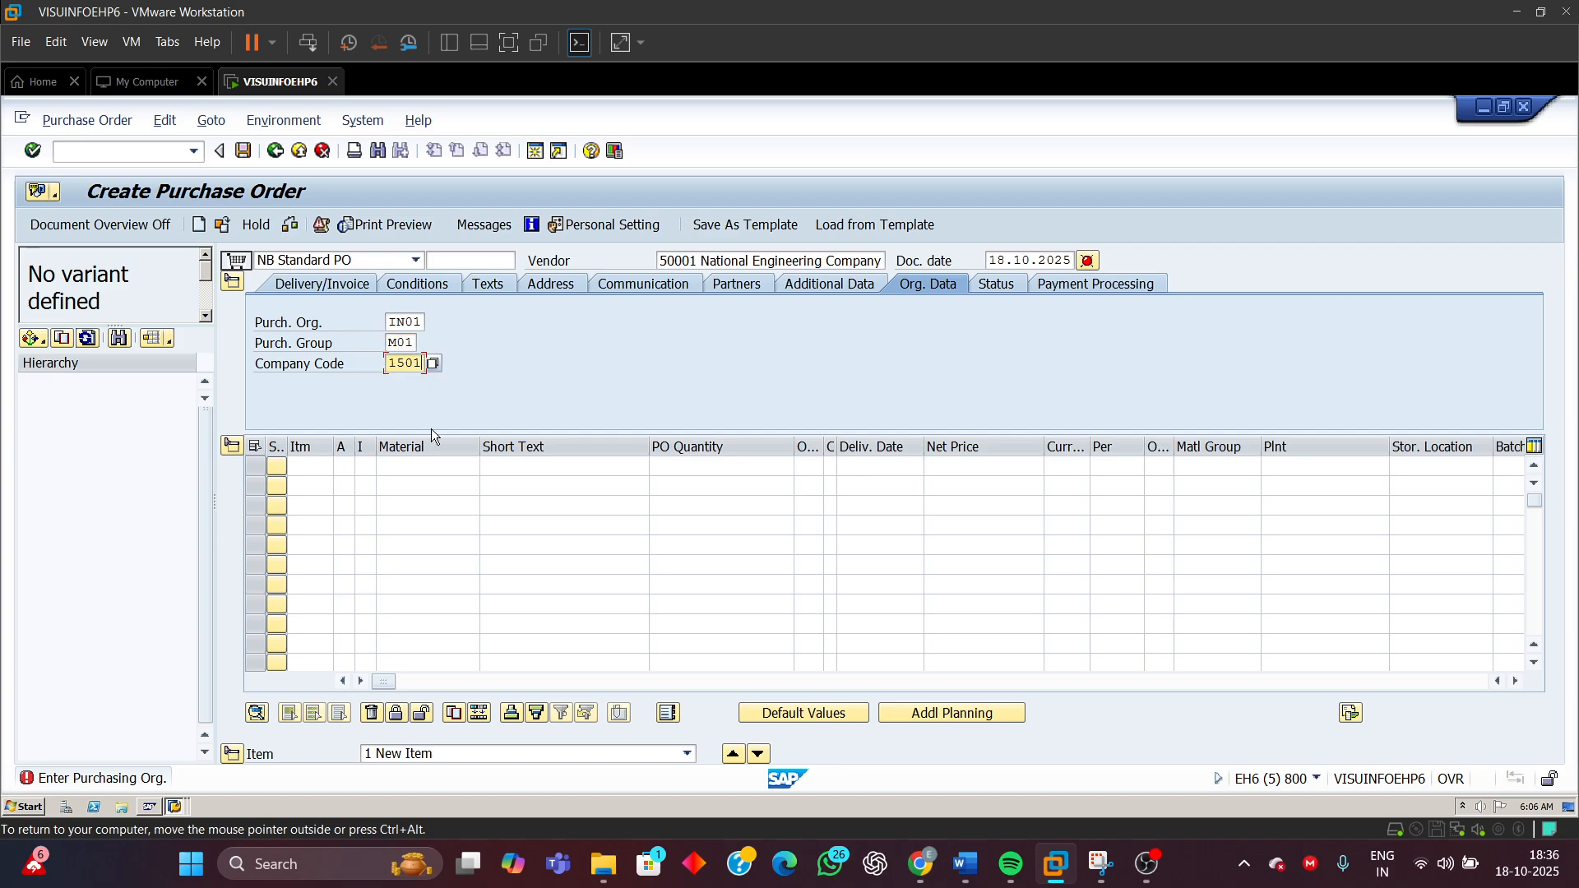
Add an item for material R-10001, quantity 4, plant 9110 and storage location 1000
{"action": "left_click", "coordinate": [425, 472]}
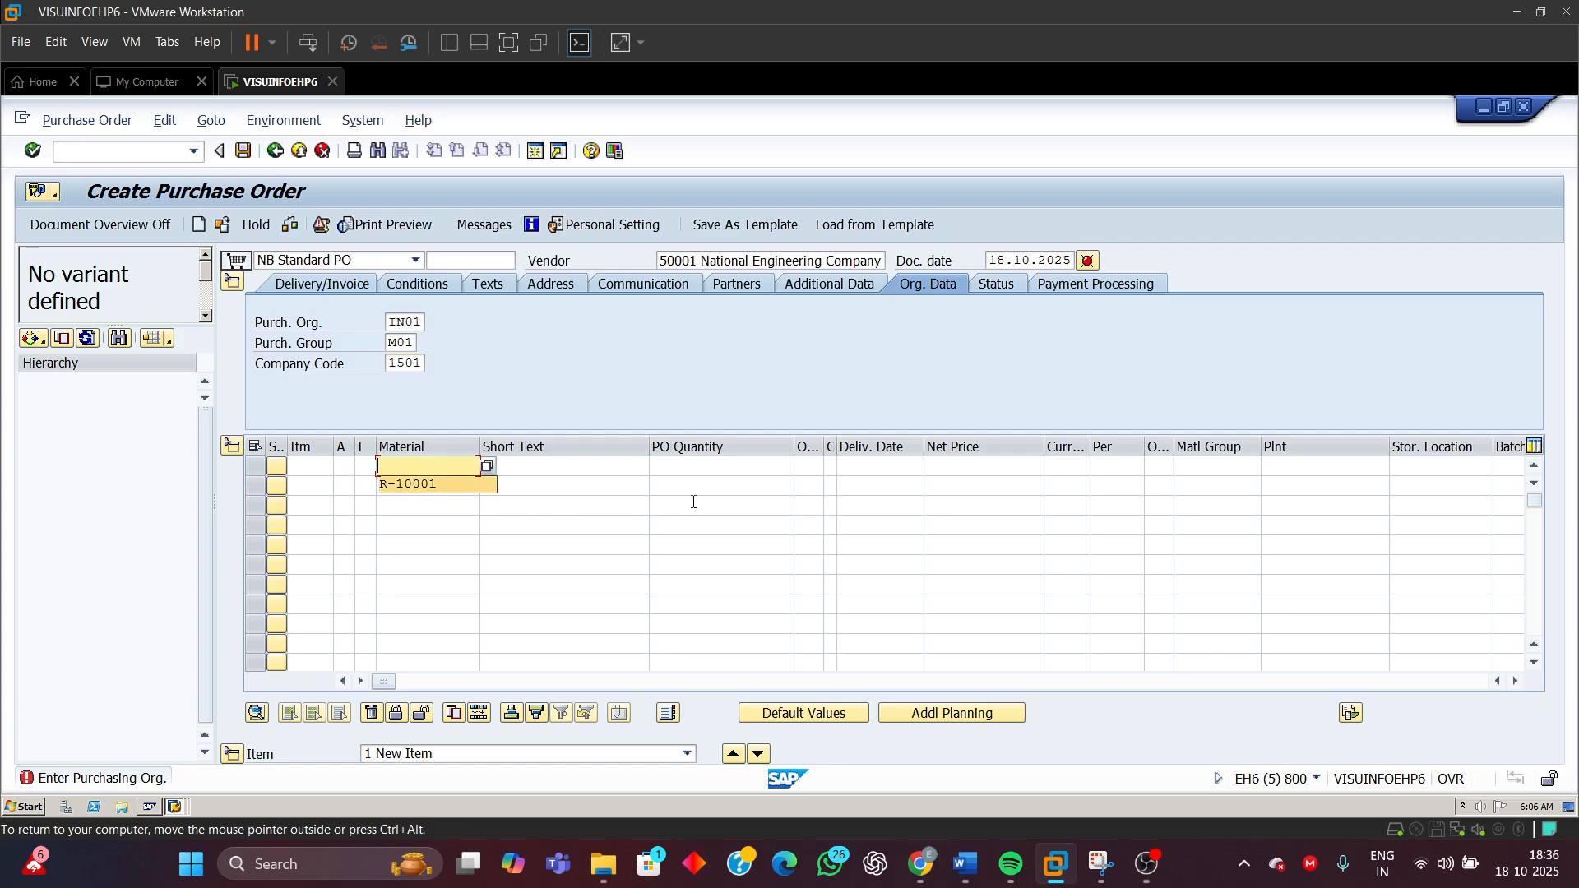
{"action": "left_click", "coordinate": [436, 484]}
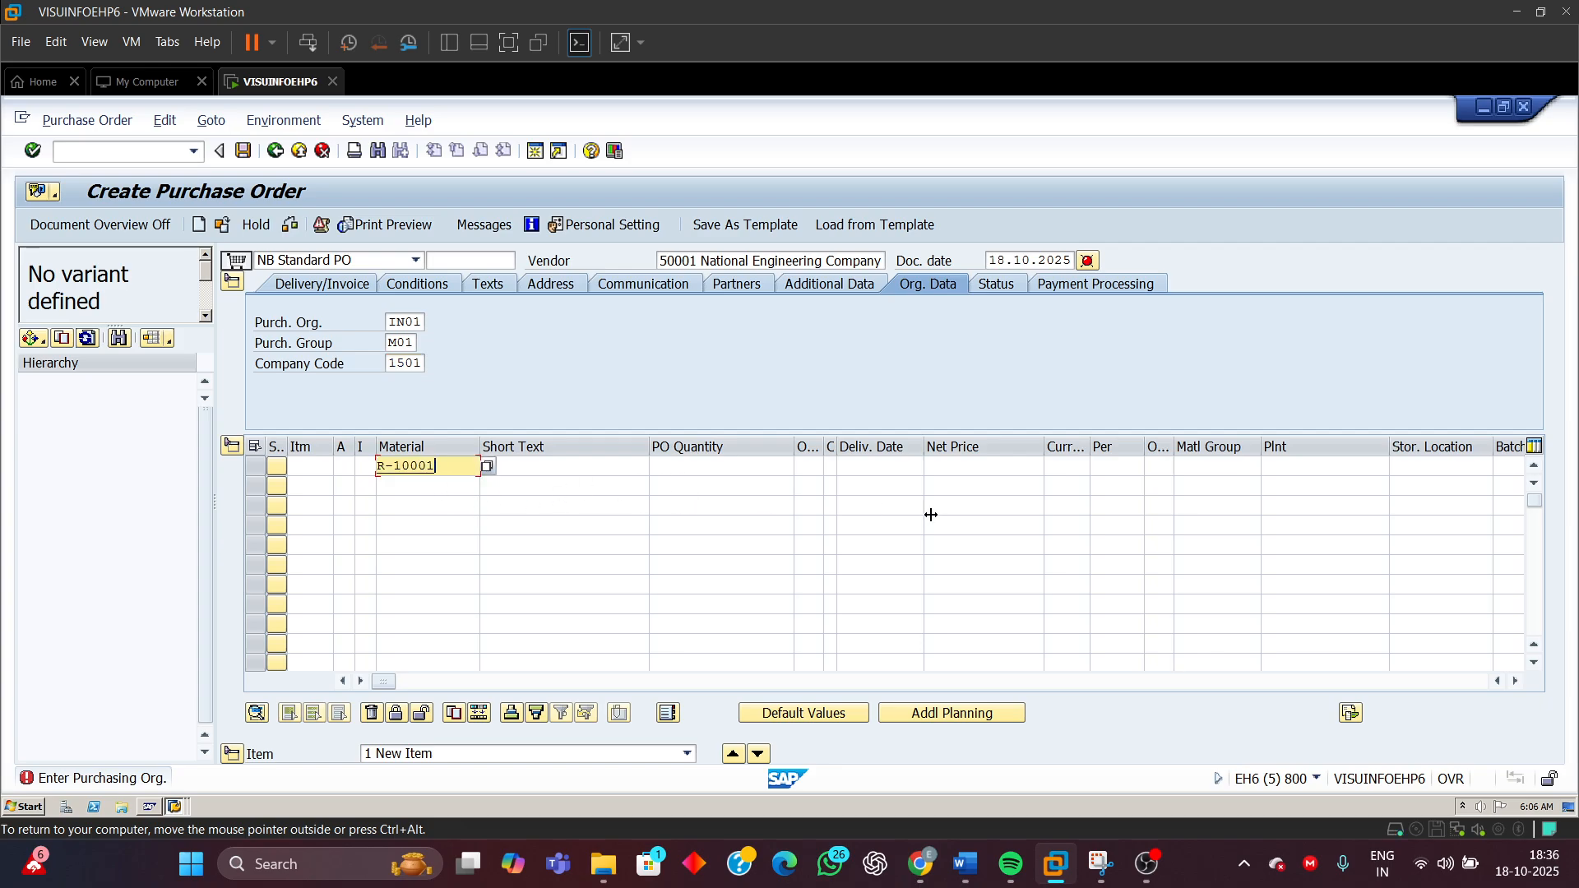
{"action": "left_click", "coordinate": [735, 470]}
{"action": "type", "text": "4"}
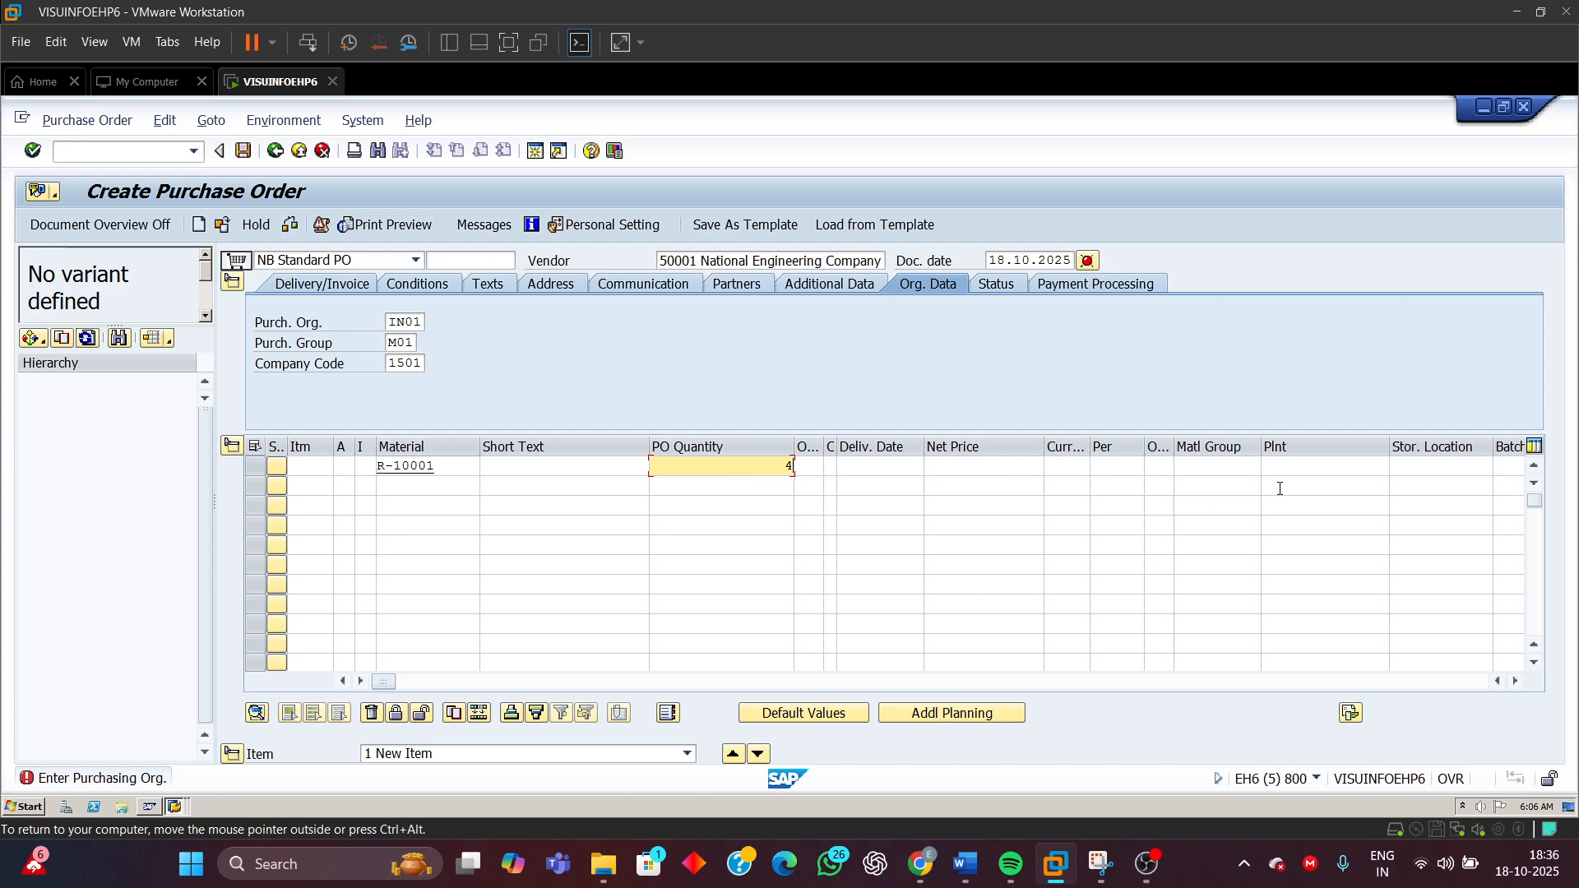
{"action": "left_click", "coordinate": [1296, 467]}
{"action": "type", "text": "9110"}
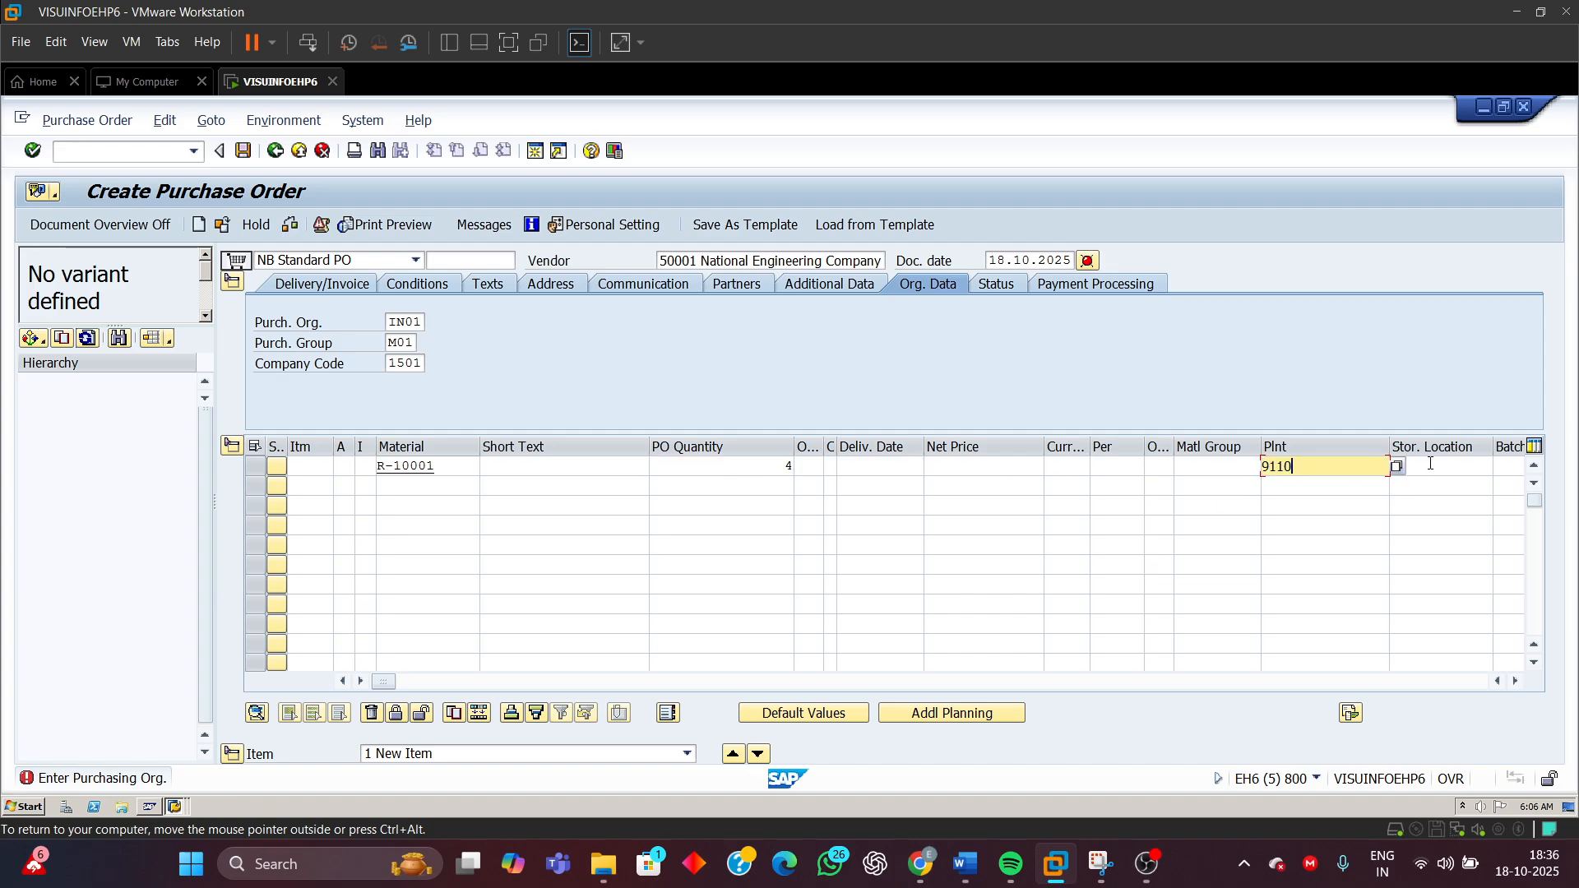
{"action": "left_click", "coordinate": [1456, 463]}
{"action": "type", "text": "1000"}
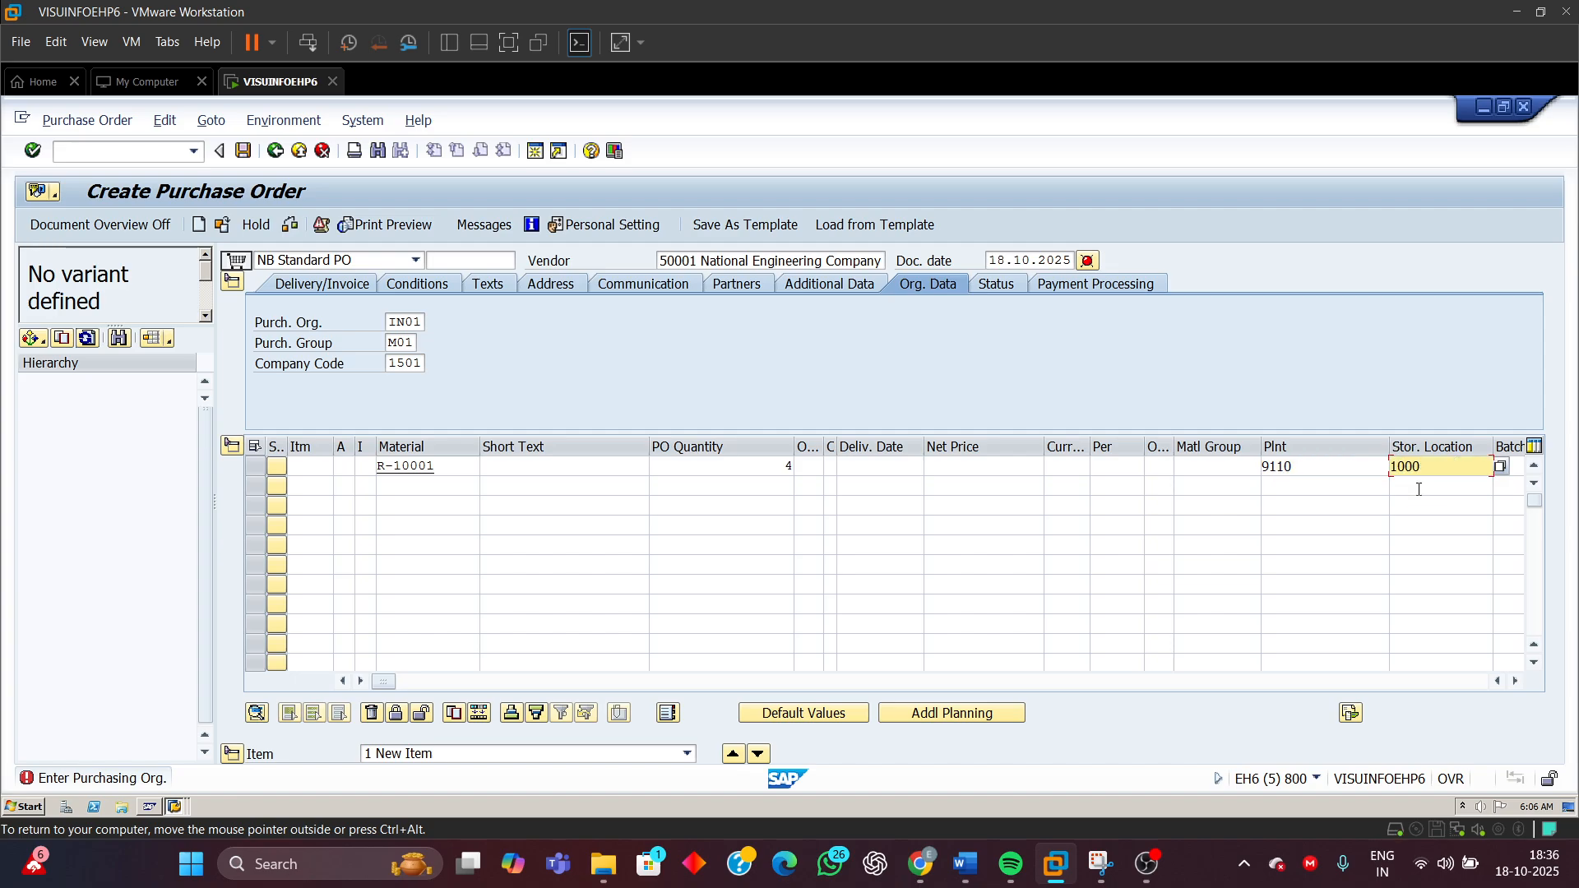
{"action": "key", "text": "Return"}
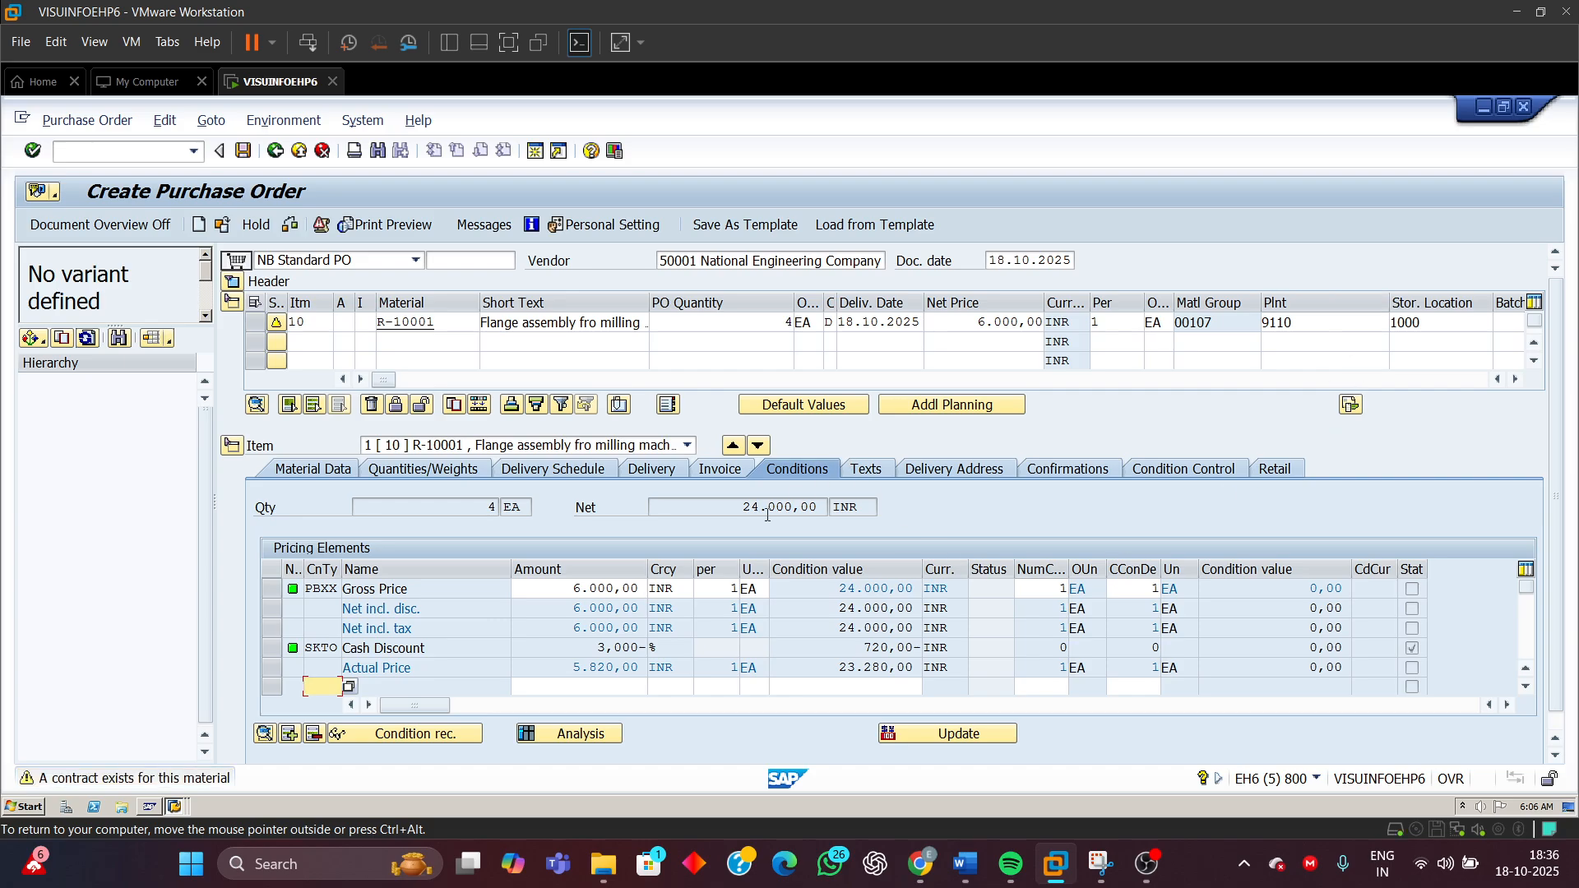
Review the item's net value and run a check on the purchase order
{"action": "left_click_drag", "start_coordinate": [745, 511], "coordinate": [1013, 507]}
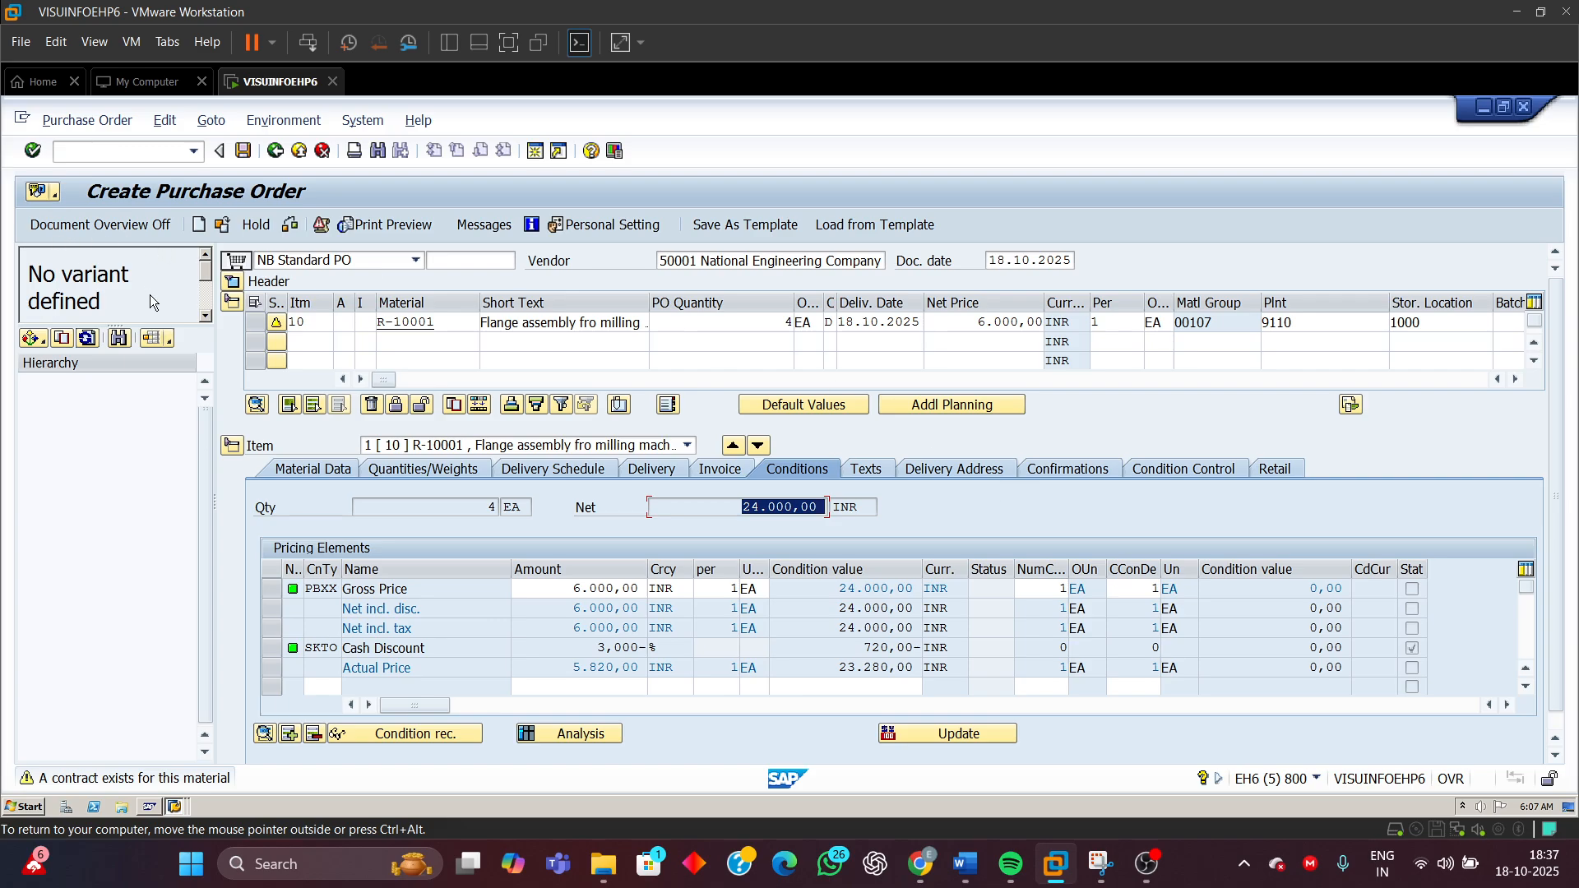
{"action": "left_click", "coordinate": [234, 283]}
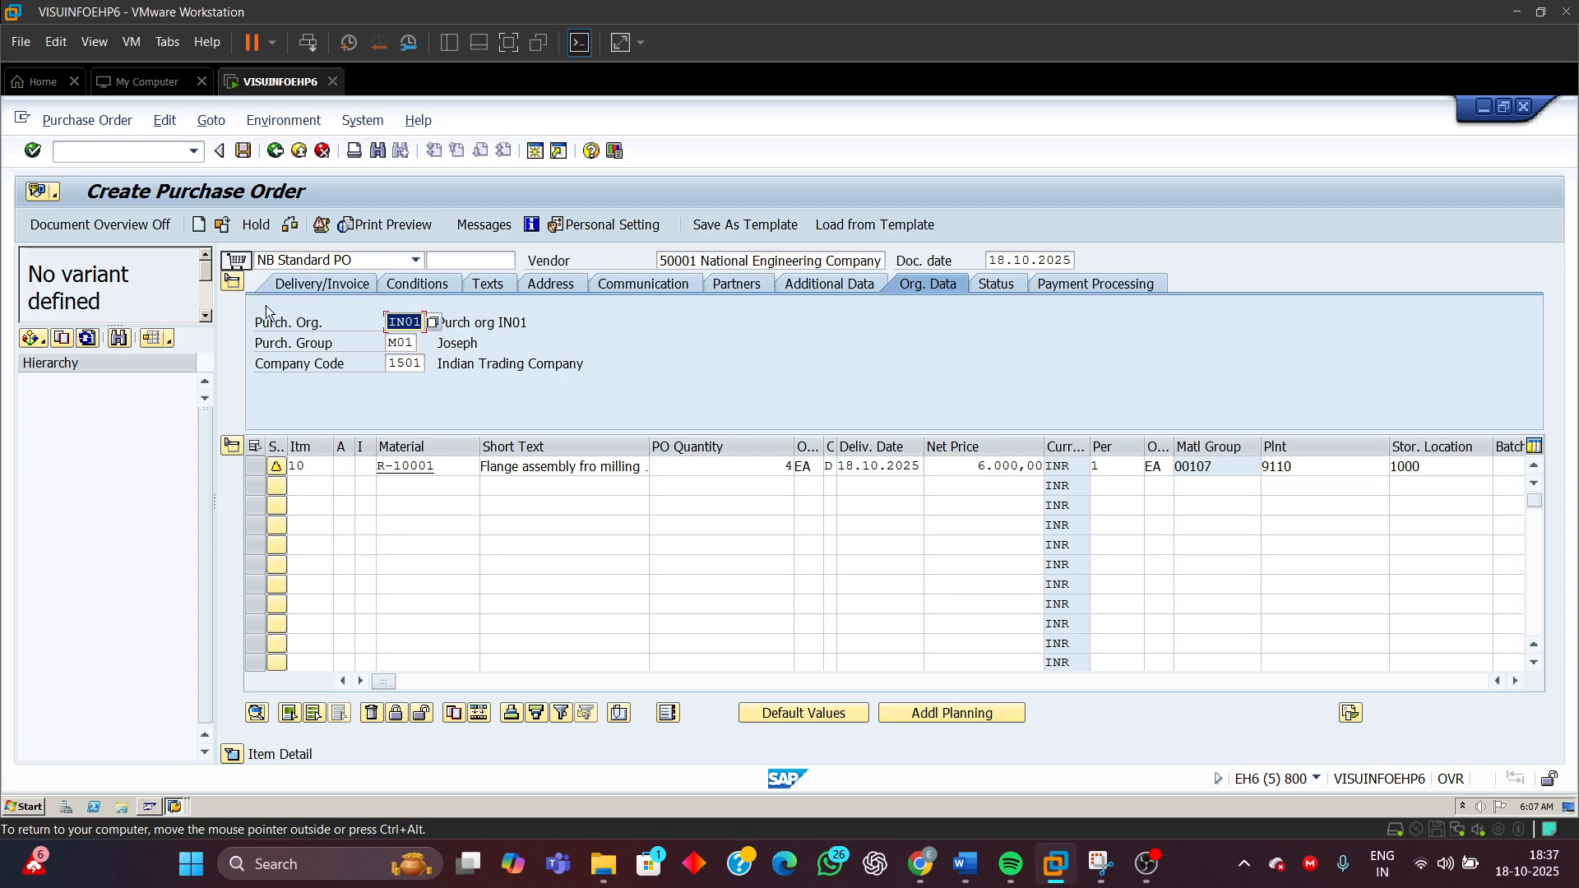
{"action": "left_click", "coordinate": [289, 231]}
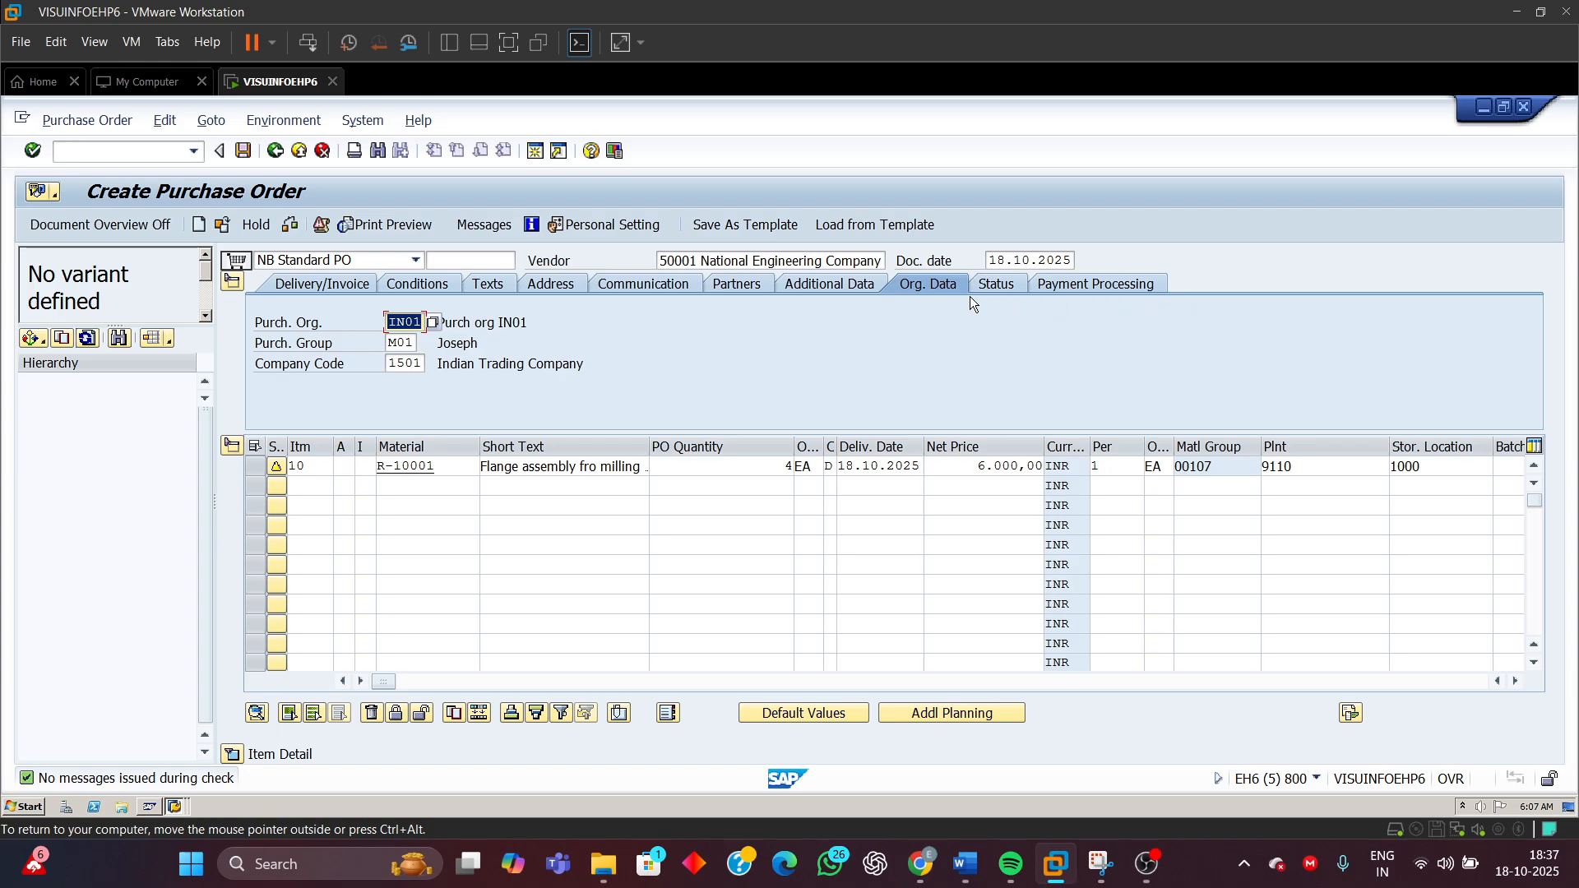
Review the purchase order's header status, payment processing and organisational data
{"action": "left_click", "coordinate": [1014, 284]}
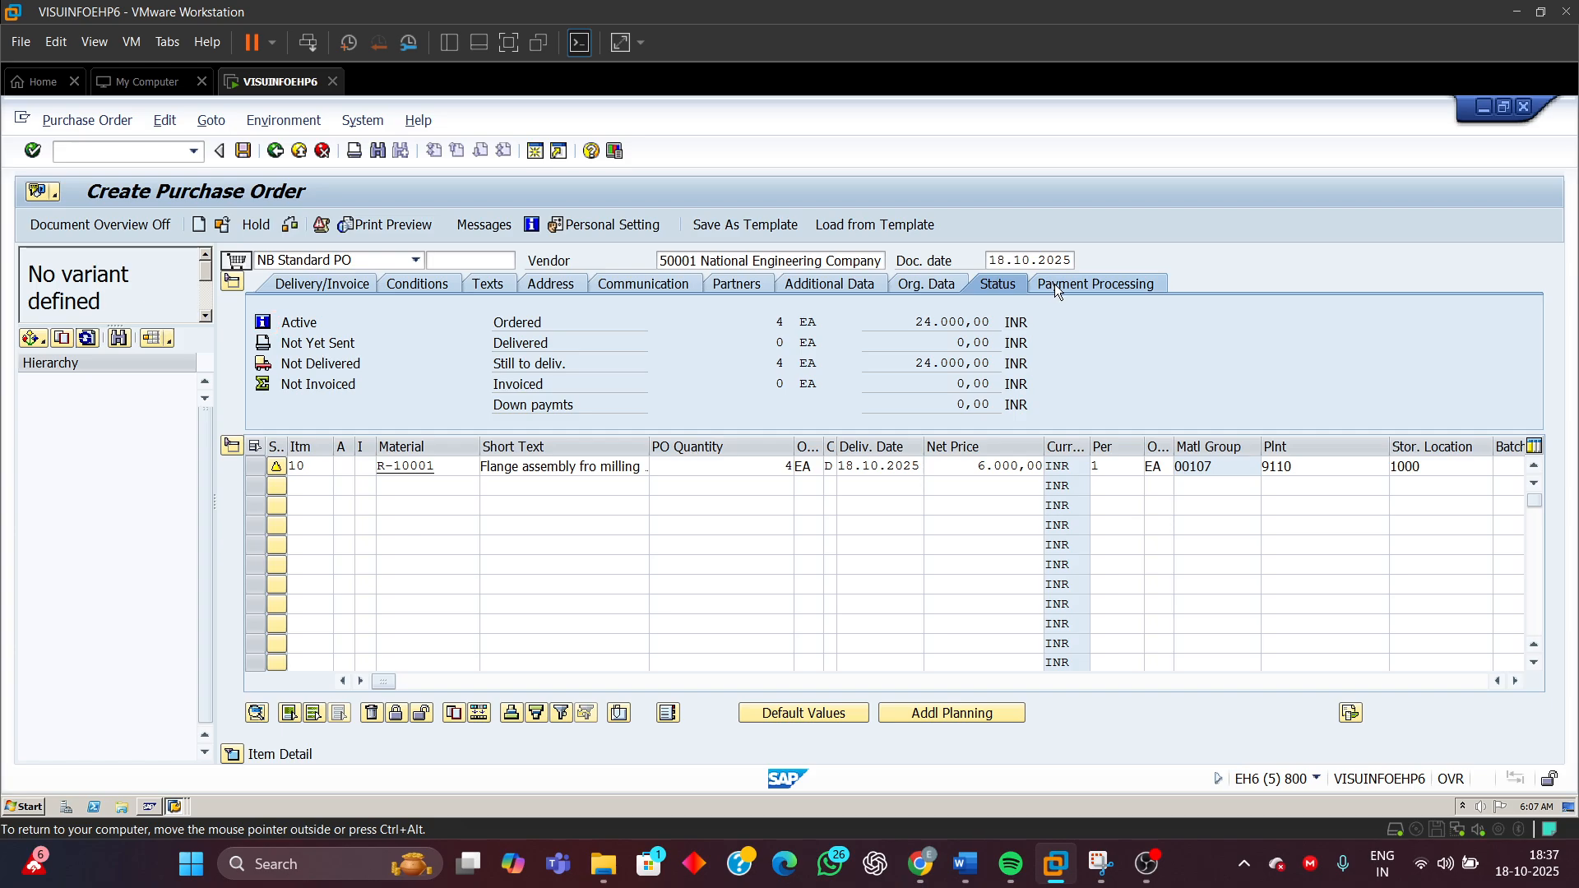
{"action": "left_click", "coordinate": [1055, 283]}
{"action": "left_click", "coordinate": [921, 284]}
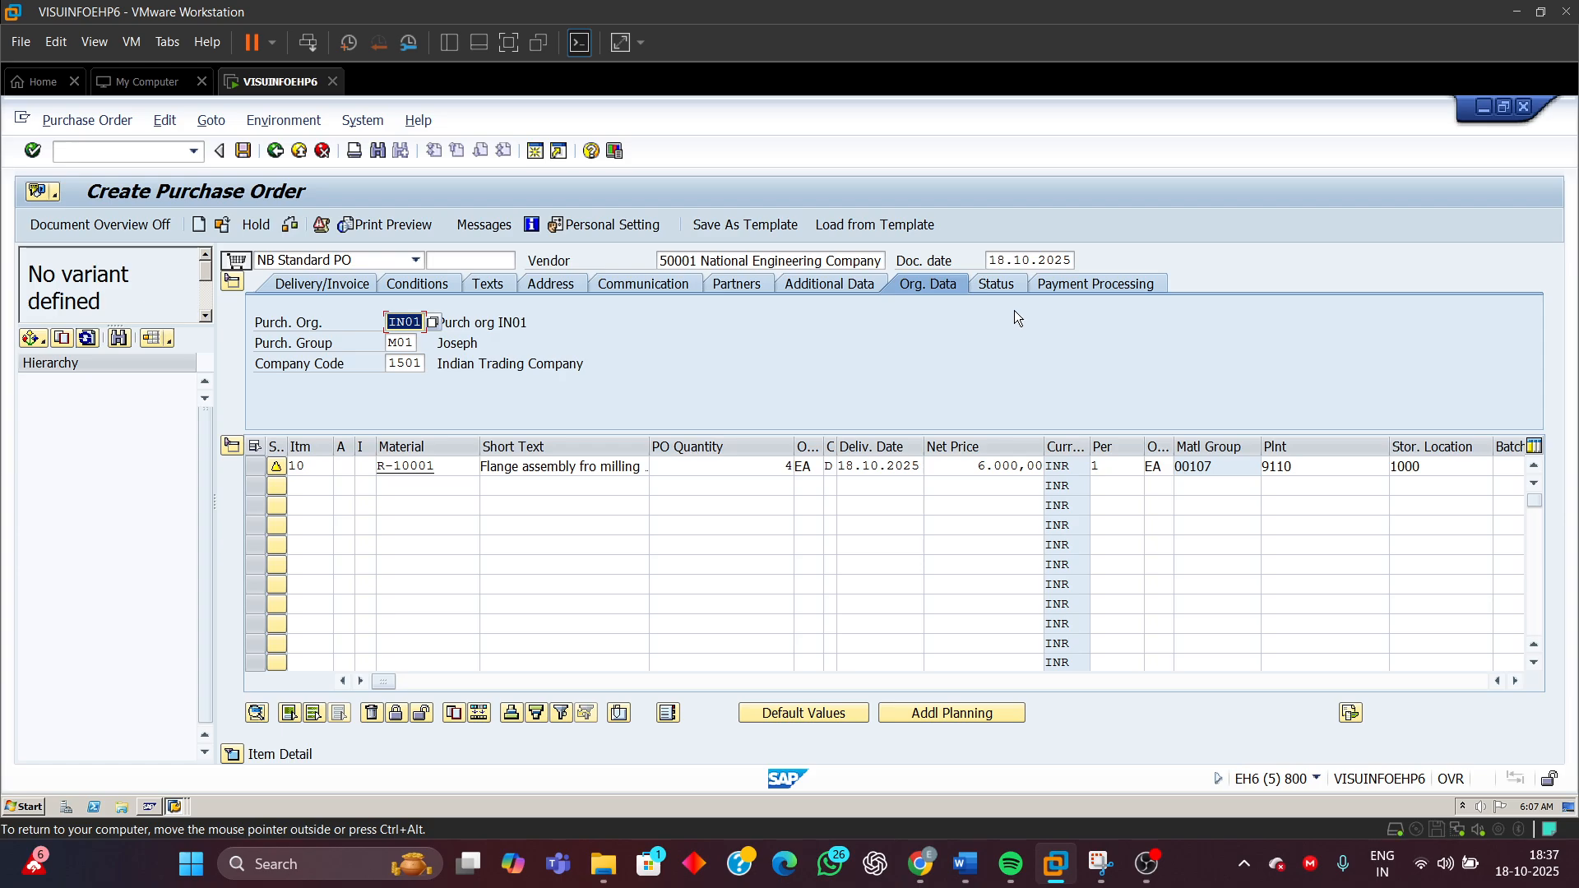
Check the item's net value in the item conditions and save the purchase order
{"action": "left_click", "coordinate": [234, 755]}
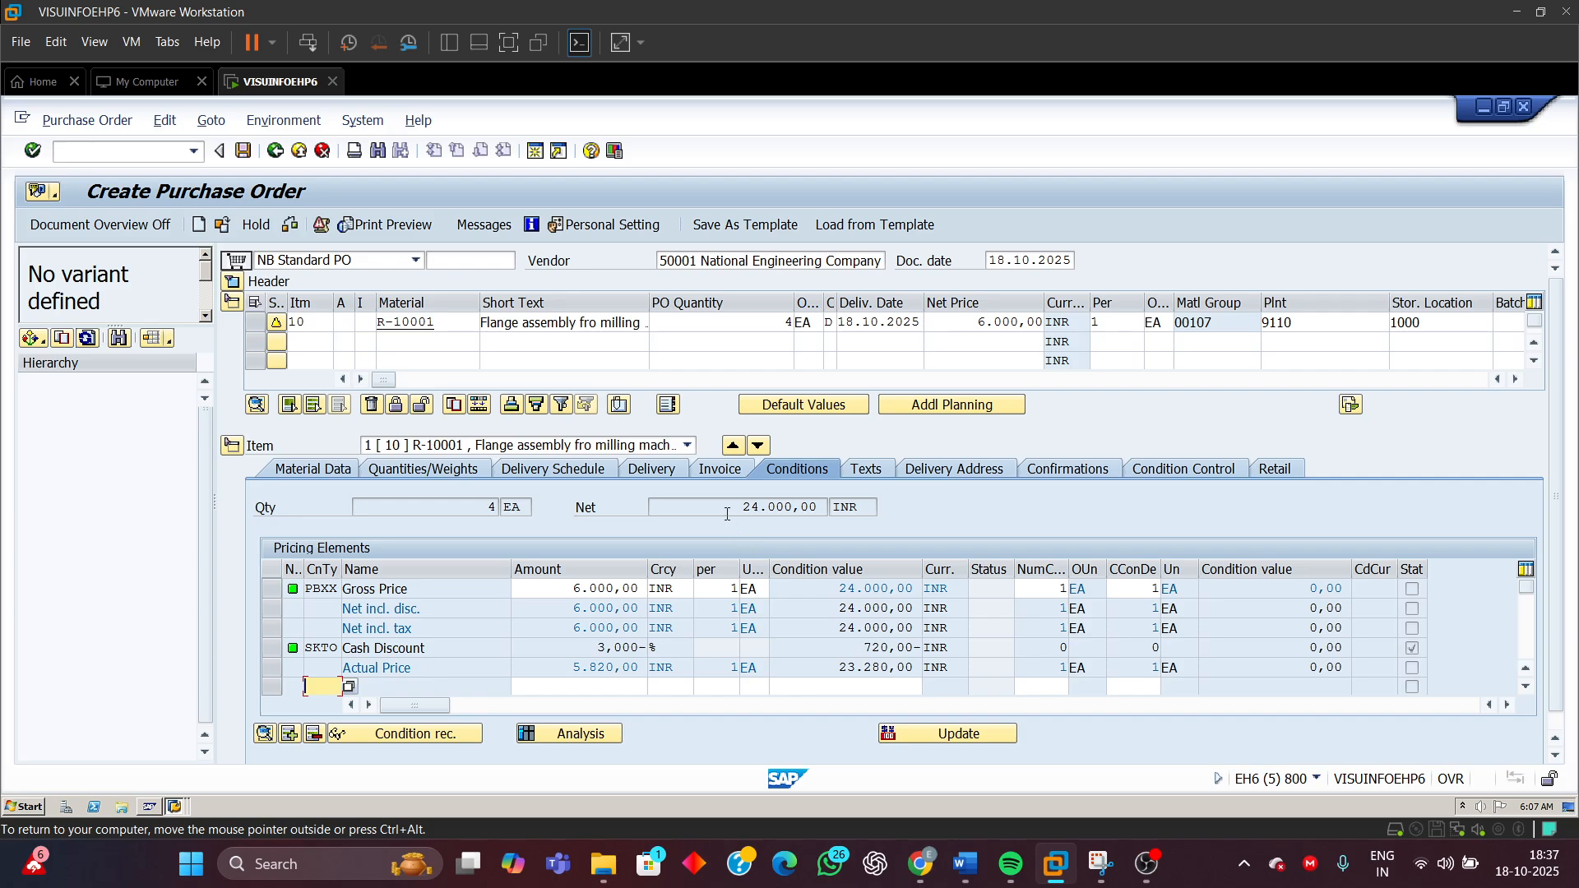
{"action": "left_click_drag", "start_coordinate": [727, 514], "coordinate": [985, 521]}
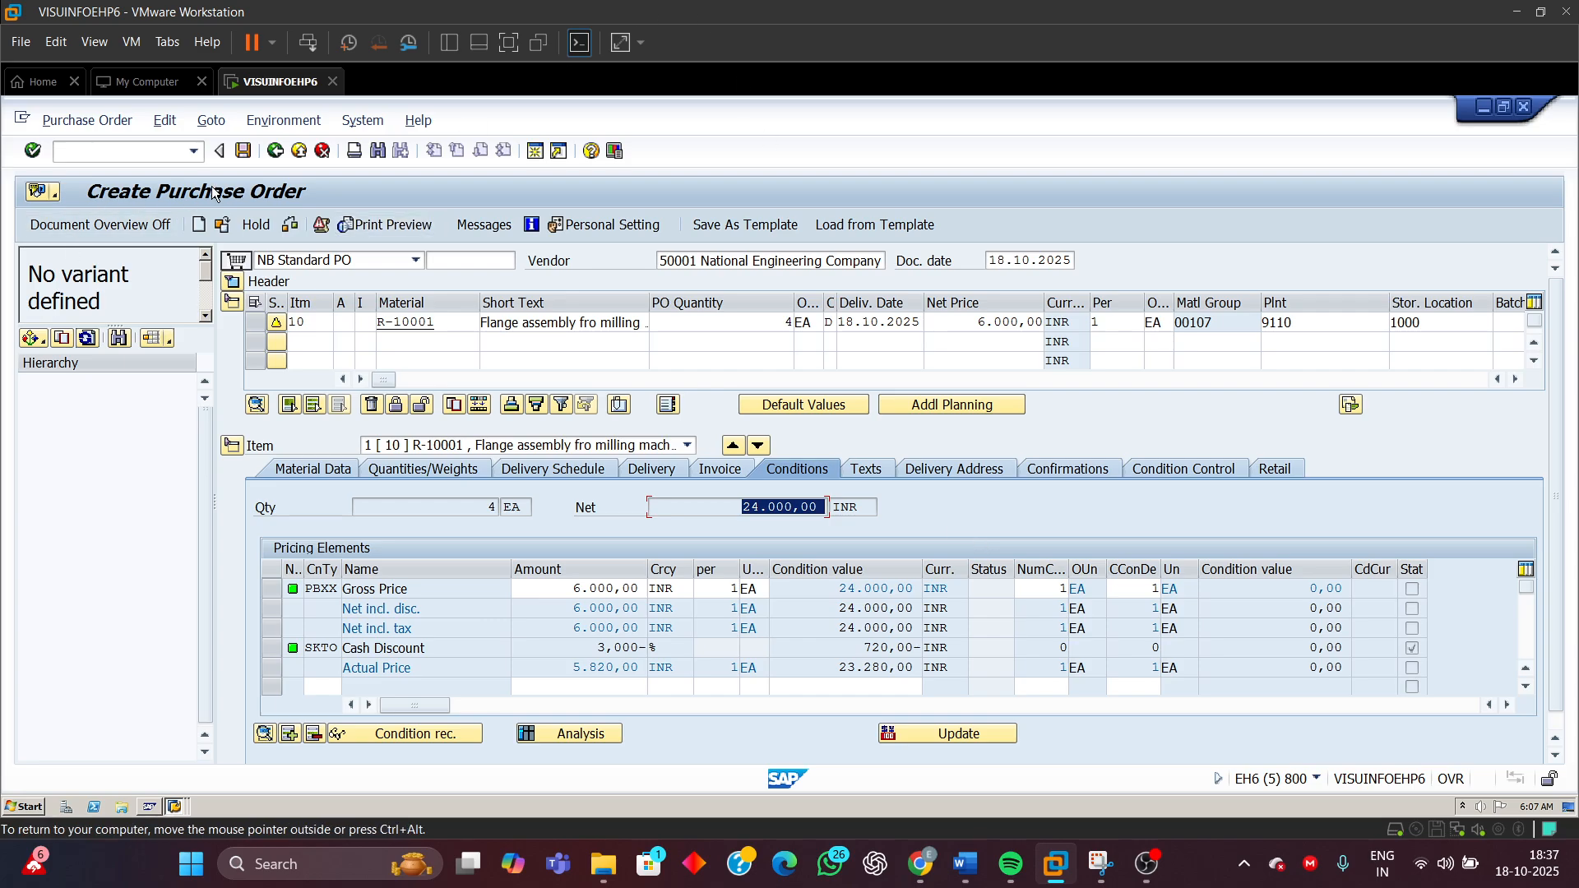
{"action": "left_click", "coordinate": [242, 150]}
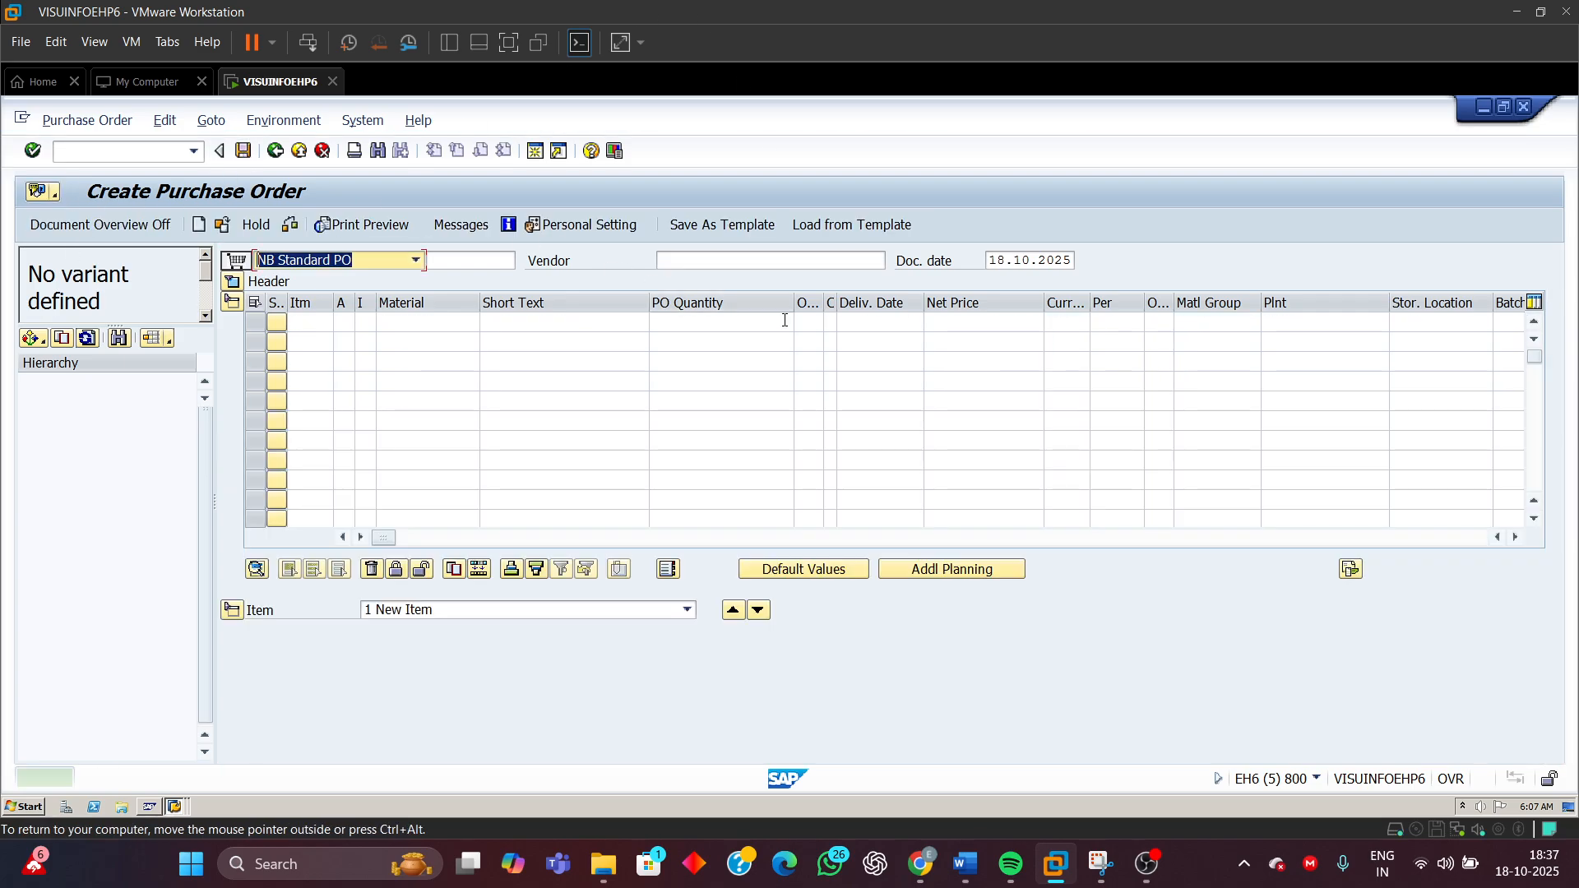
Inspect the save message's details and reopen the newly saved purchase order with its header expanded
{"action": "double_click", "coordinate": [317, 782]}
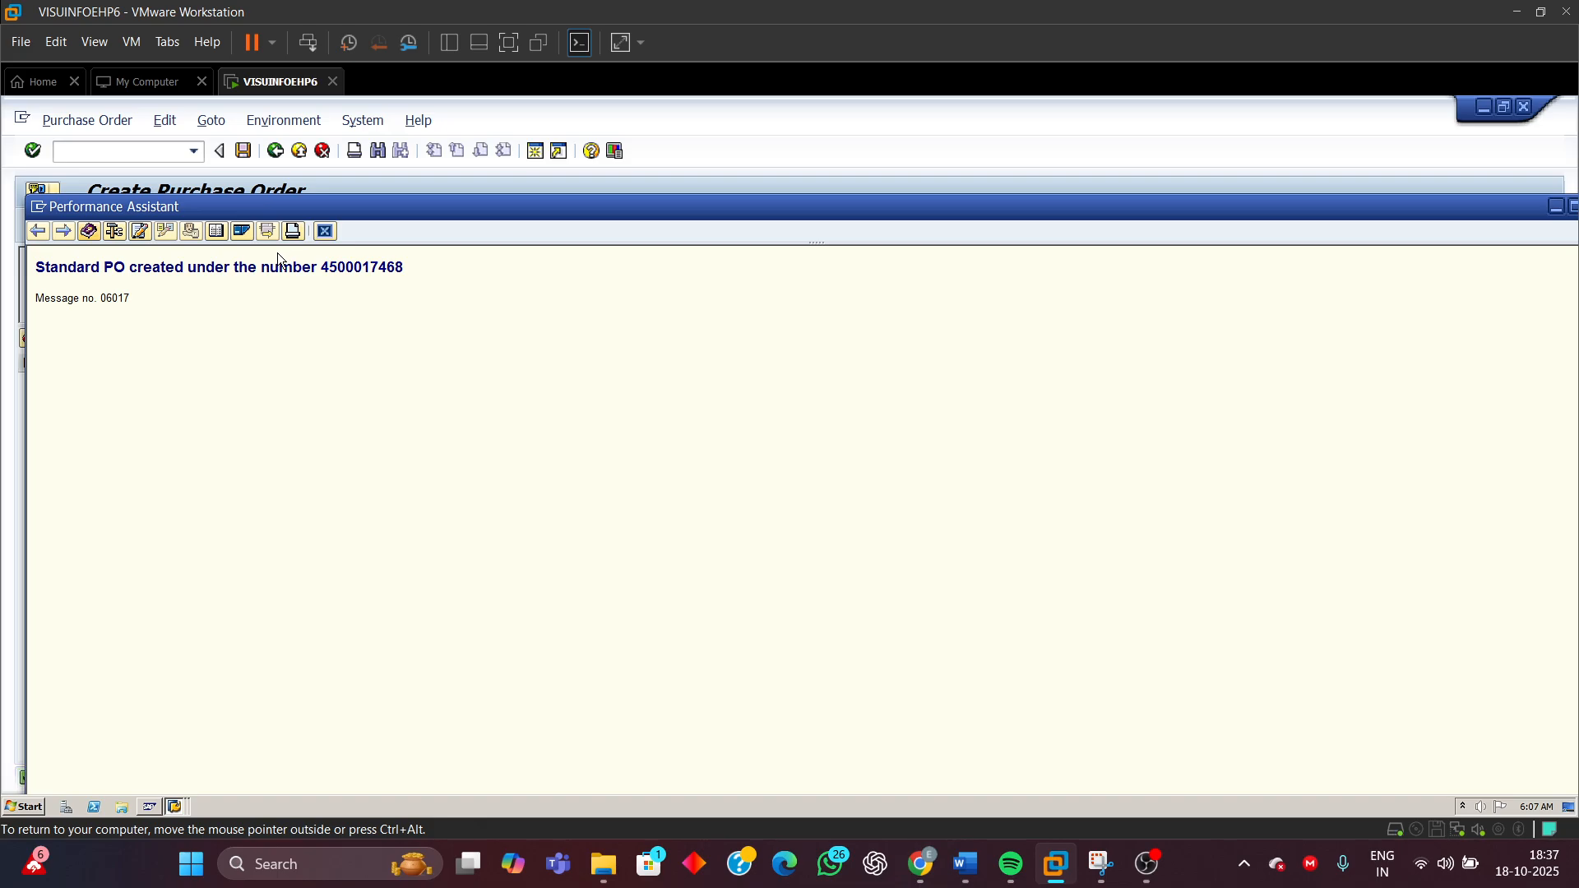
{"action": "left_click", "coordinate": [322, 232]}
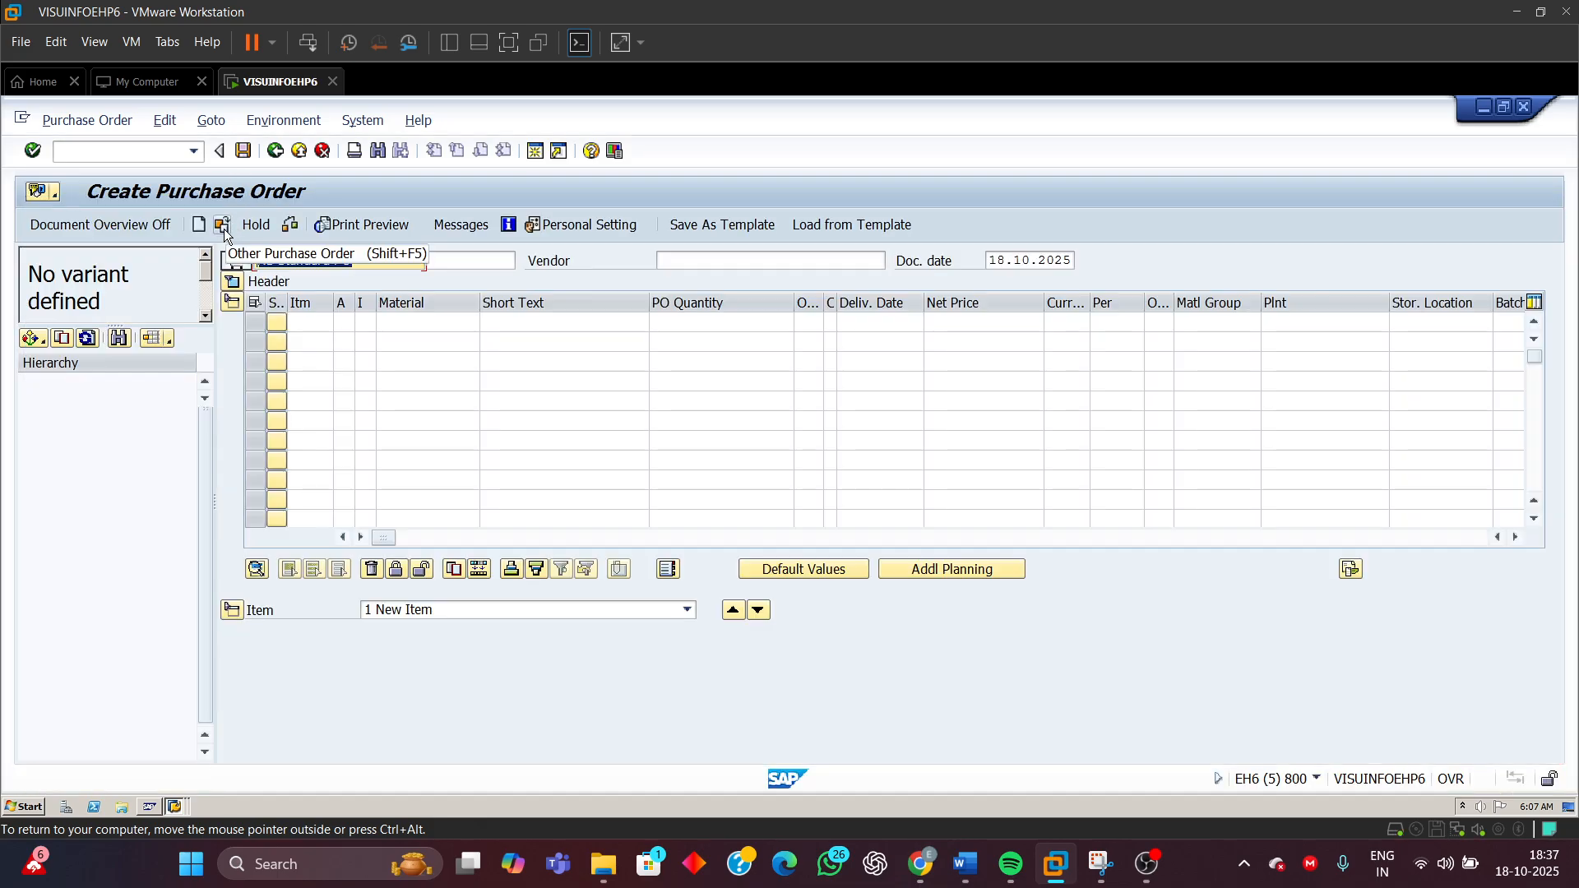
{"action": "left_click", "coordinate": [223, 229]}
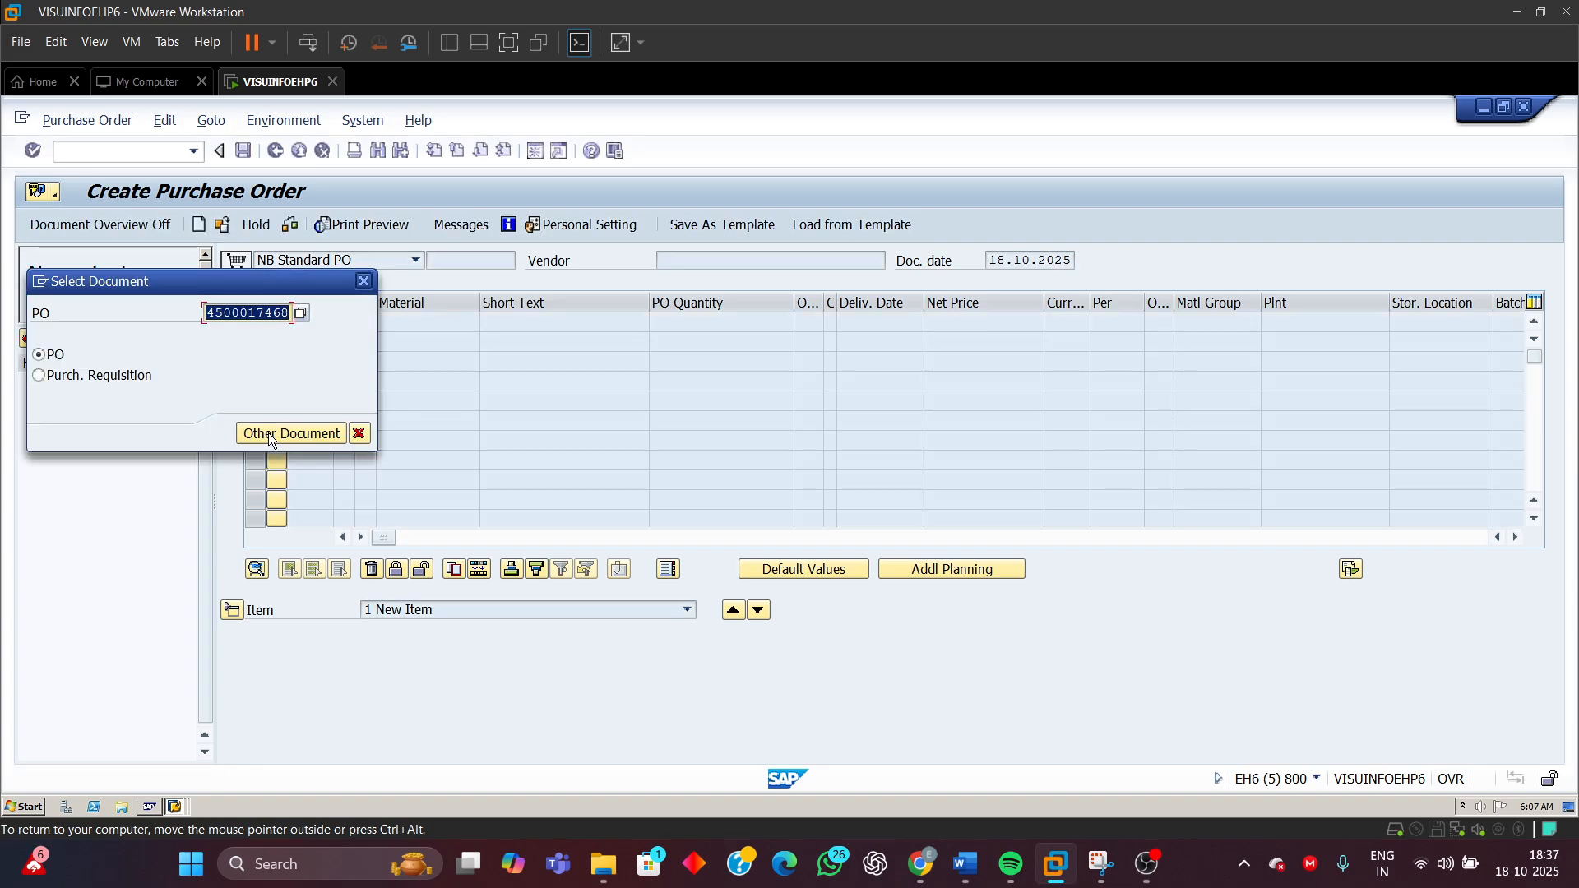
{"action": "left_click", "coordinate": [274, 434]}
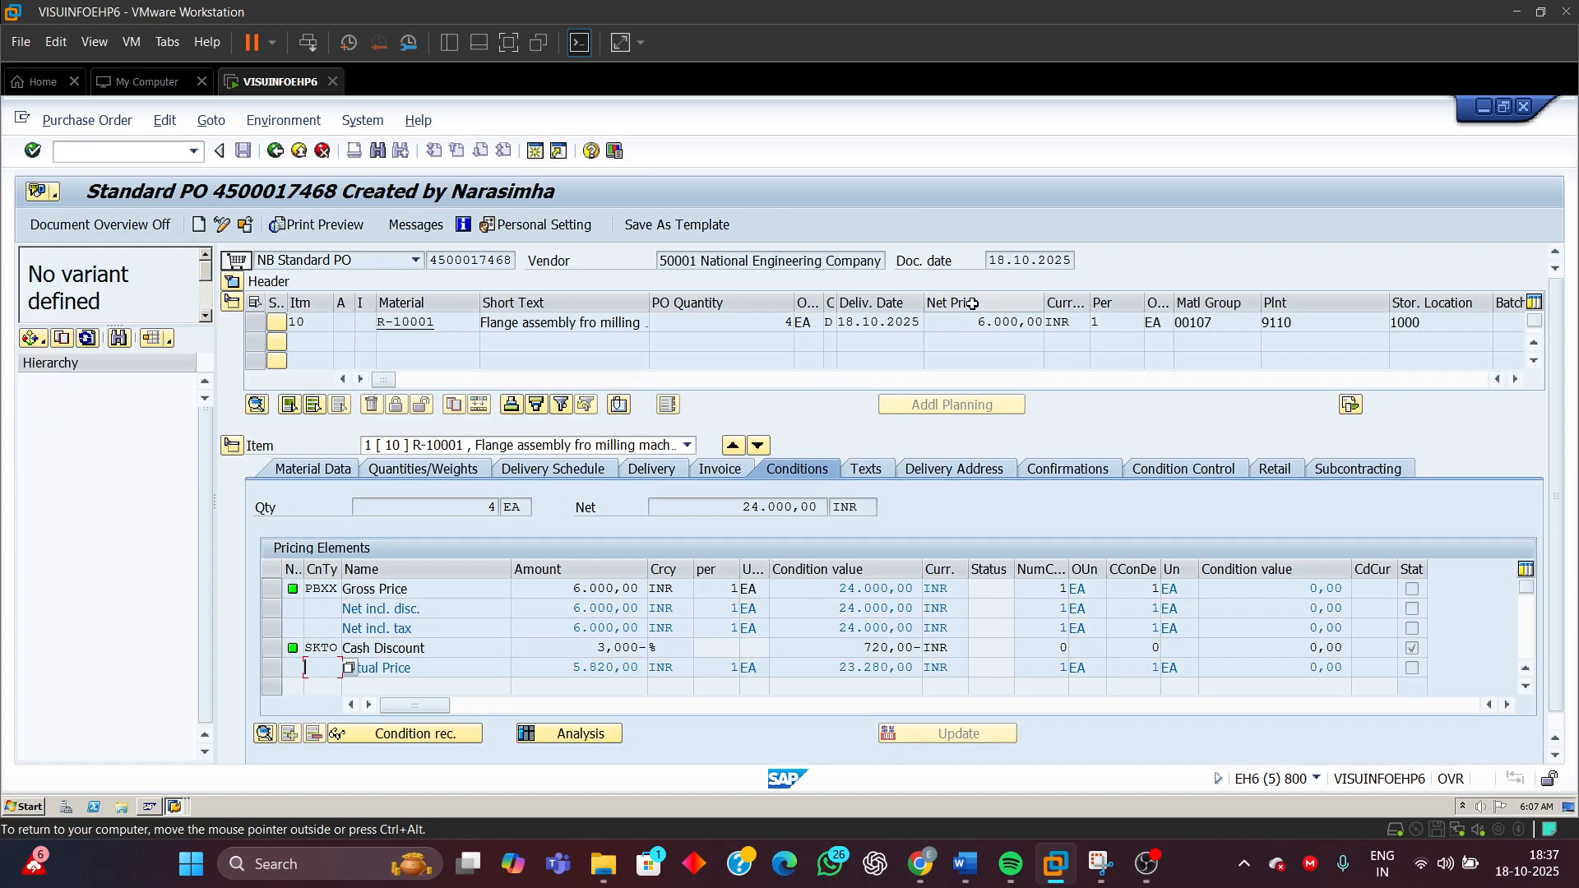
{"action": "left_click", "coordinate": [233, 282]}
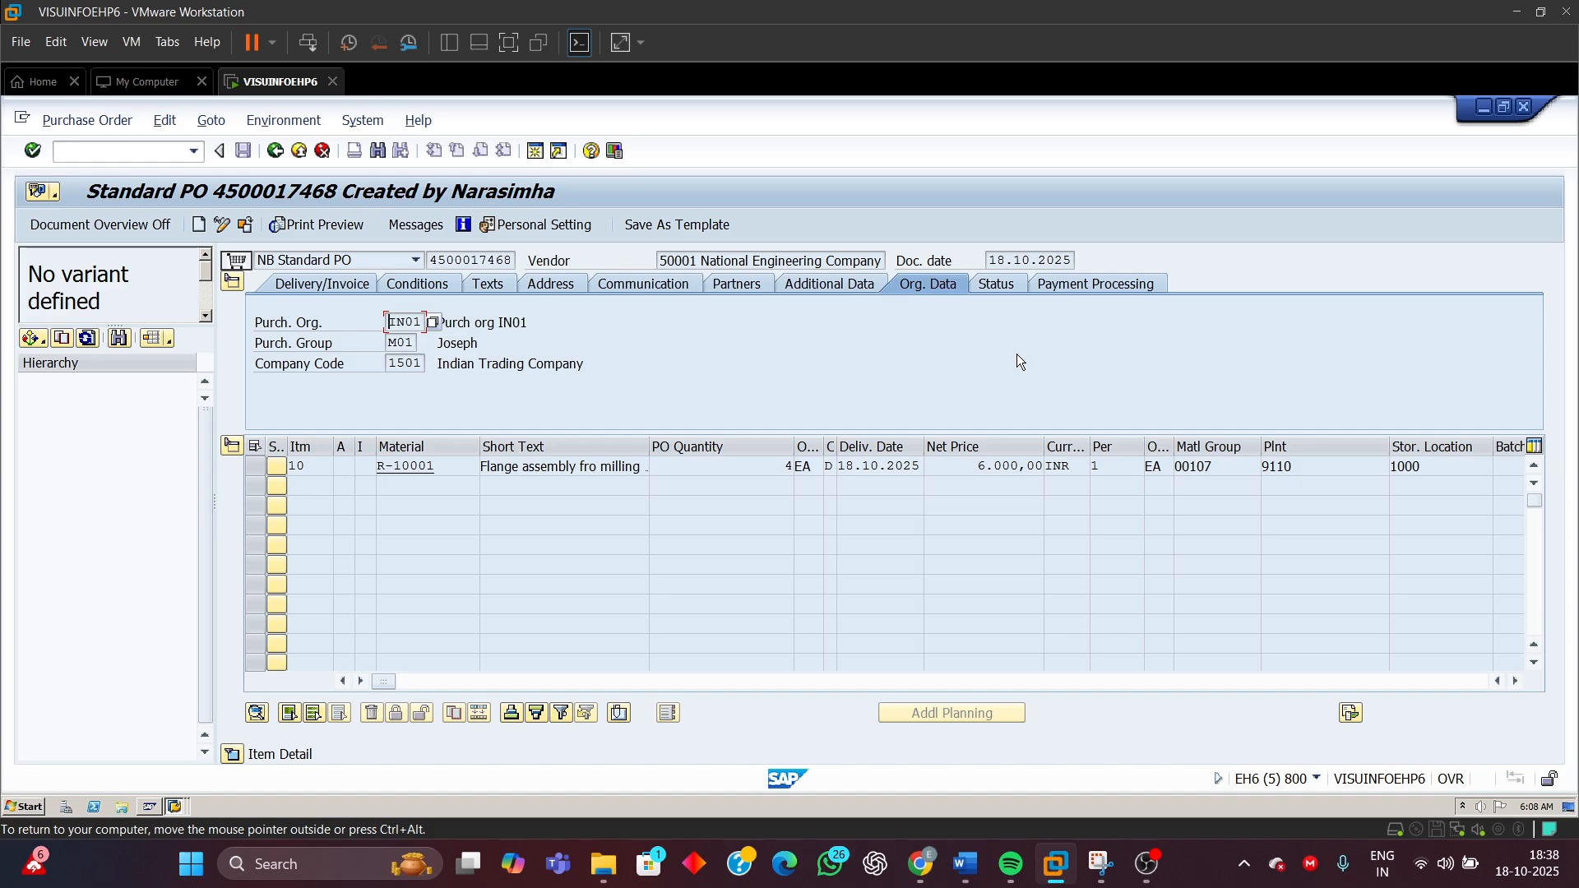
Switch to the Word document and enter Pass as the negative test's result
{"action": "mouse_move", "coordinate": [965, 863]}
{"action": "left_click", "coordinate": [1021, 782]}
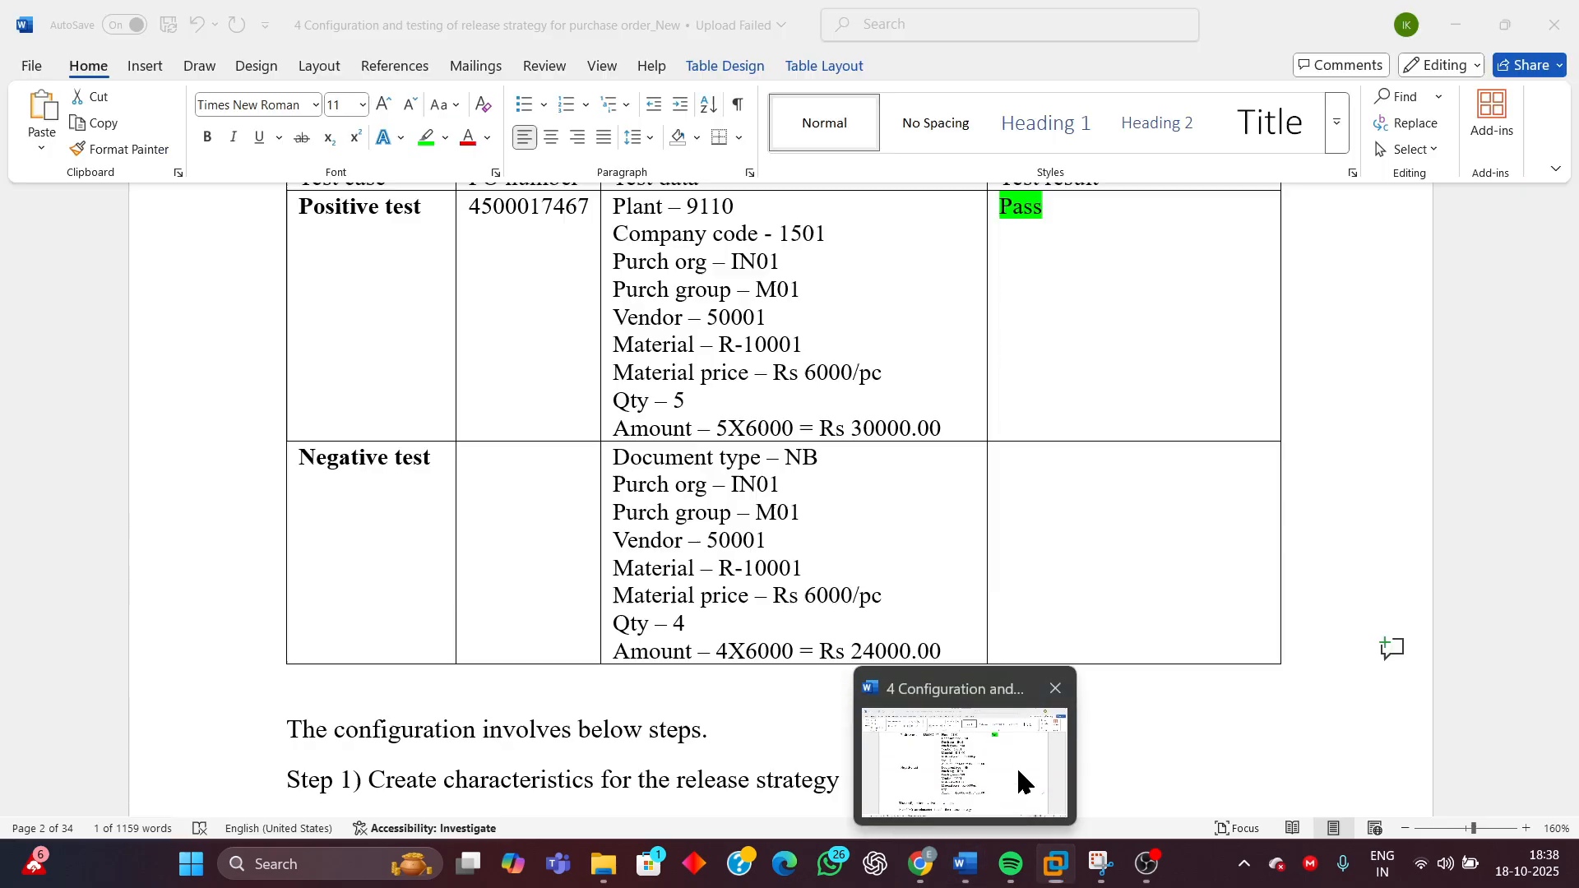
{"action": "left_click", "coordinate": [1022, 782]}
{"action": "left_click", "coordinate": [1072, 511]}
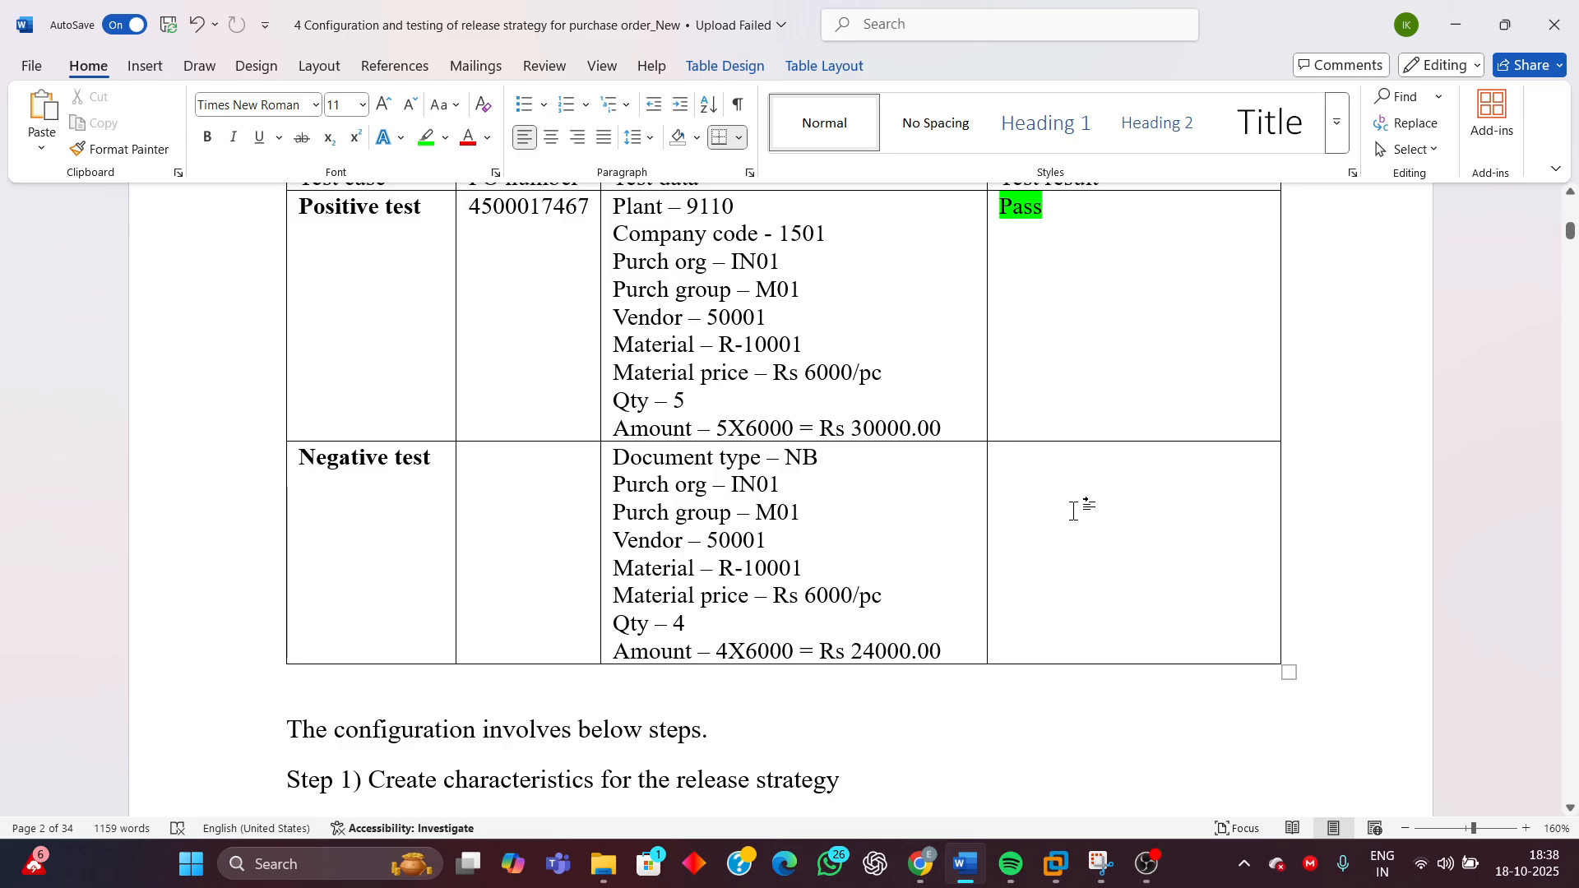
{"action": "type", "text": "Pass"}
Highlight the negative test's Pass result in green
{"action": "left_click_drag", "start_coordinate": [1043, 462], "coordinate": [1010, 461]}
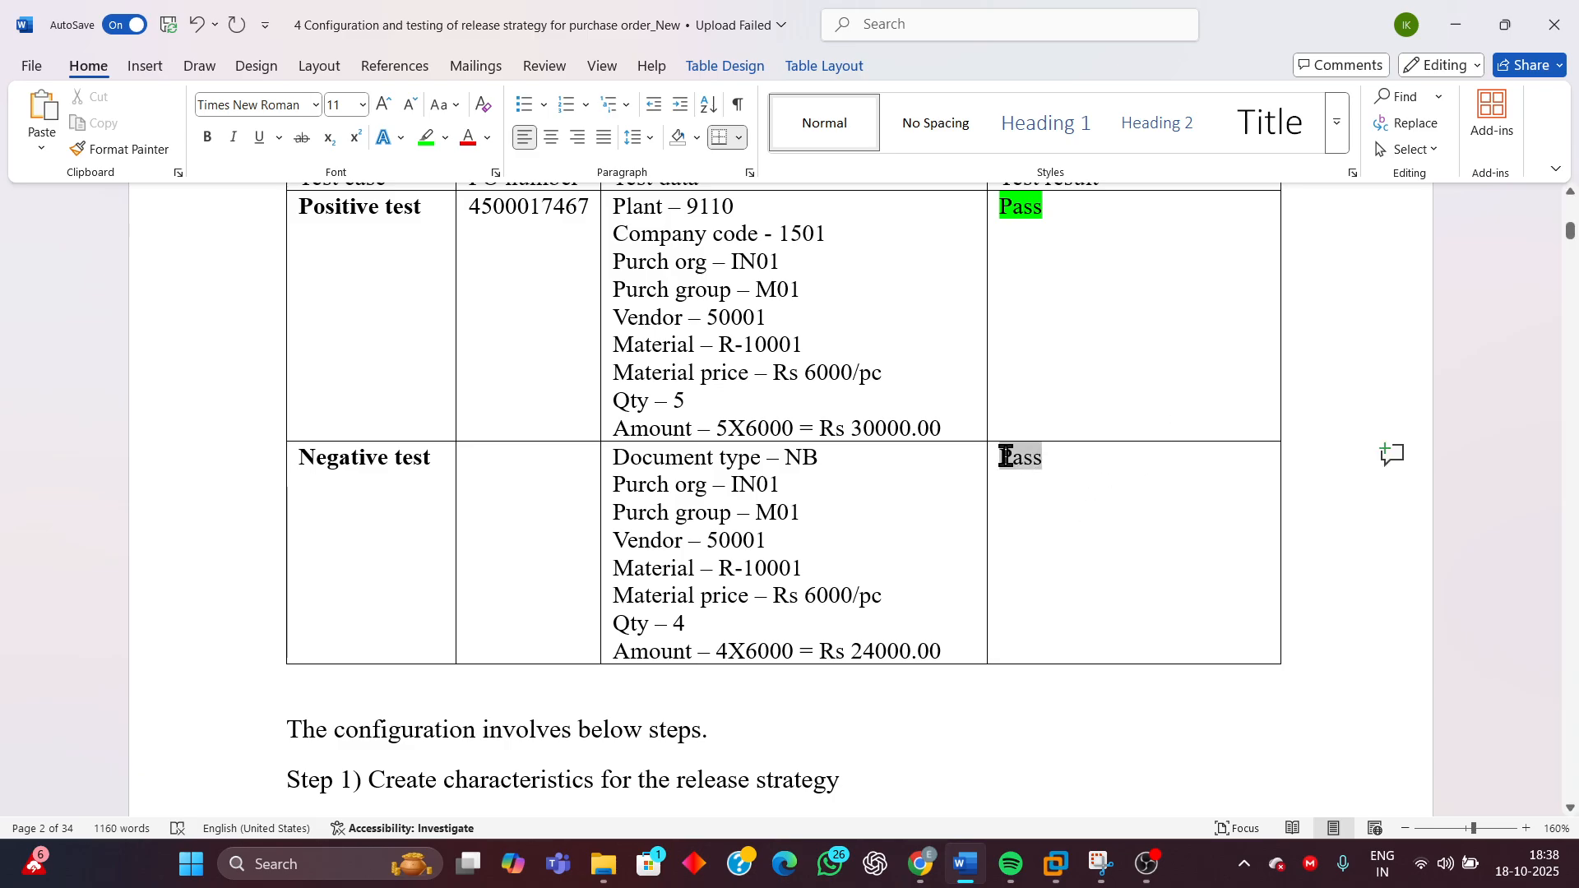
{"action": "left_click", "coordinate": [426, 138]}
{"action": "left_click", "coordinate": [1048, 462]}
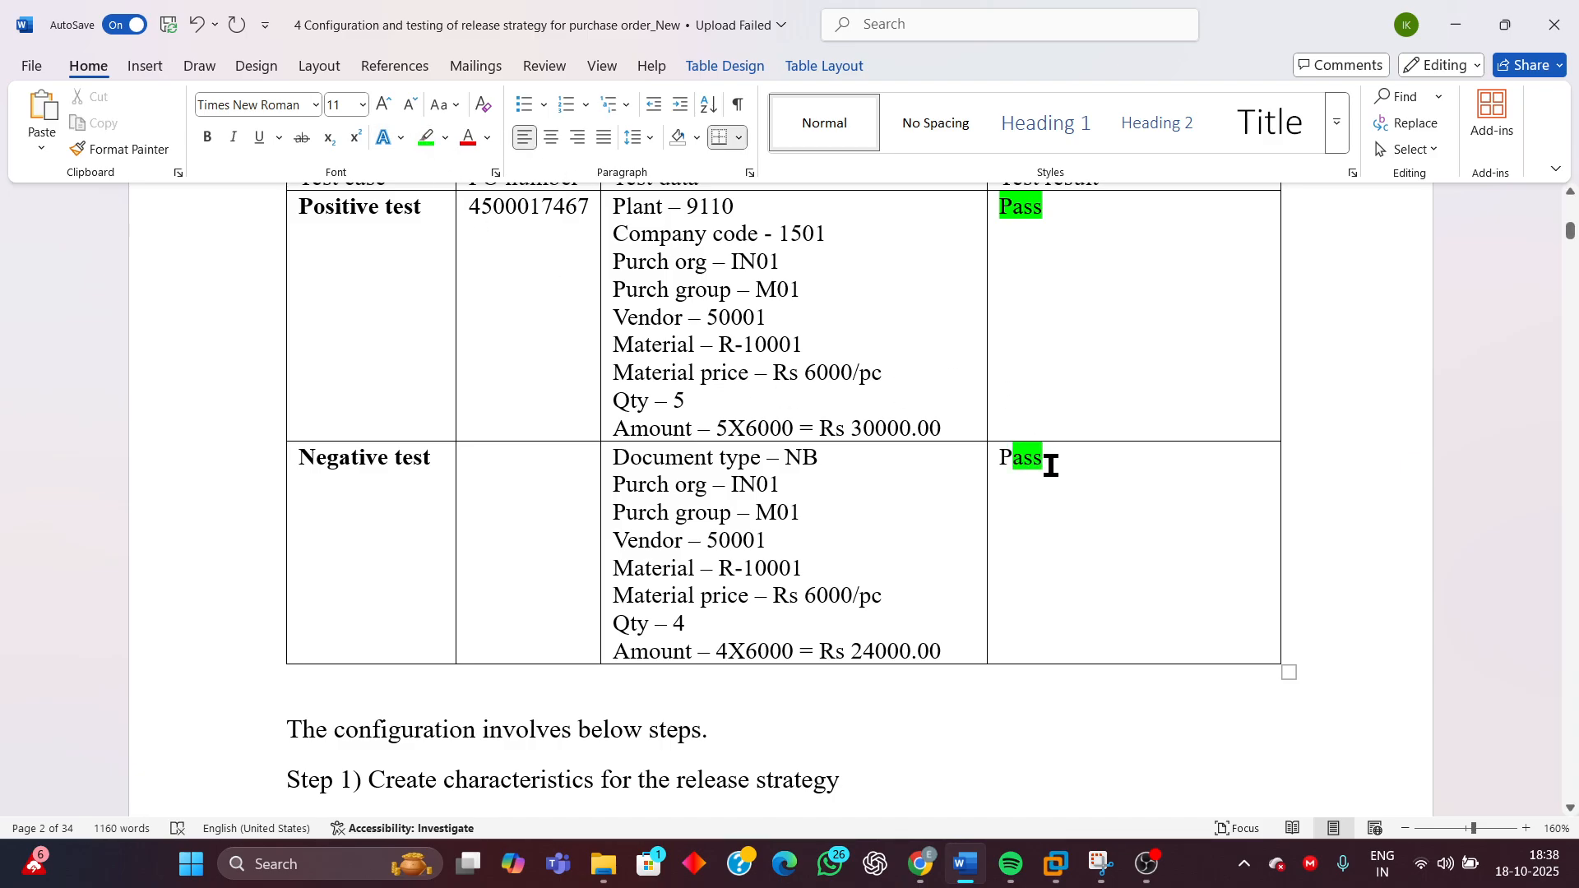
{"action": "left_click_drag", "start_coordinate": [1013, 461], "coordinate": [999, 460]}
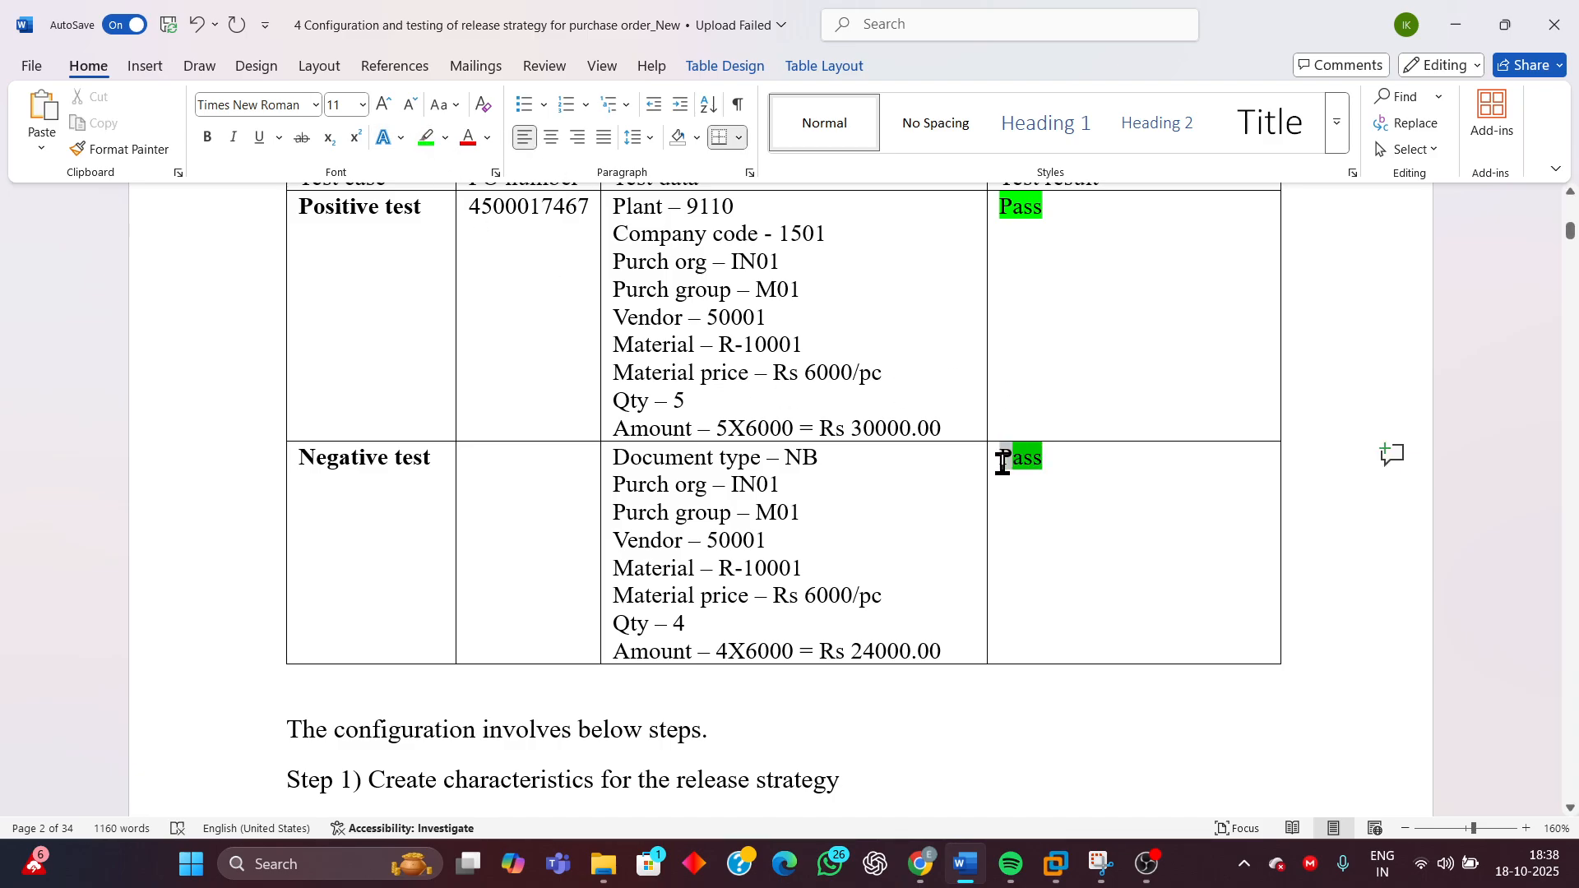
{"action": "left_click", "coordinate": [425, 139]}
Review the test results table in the document
{"action": "scroll", "coordinate": [1229, 489], "scroll_direction": "up", "scroll_amount": 5}
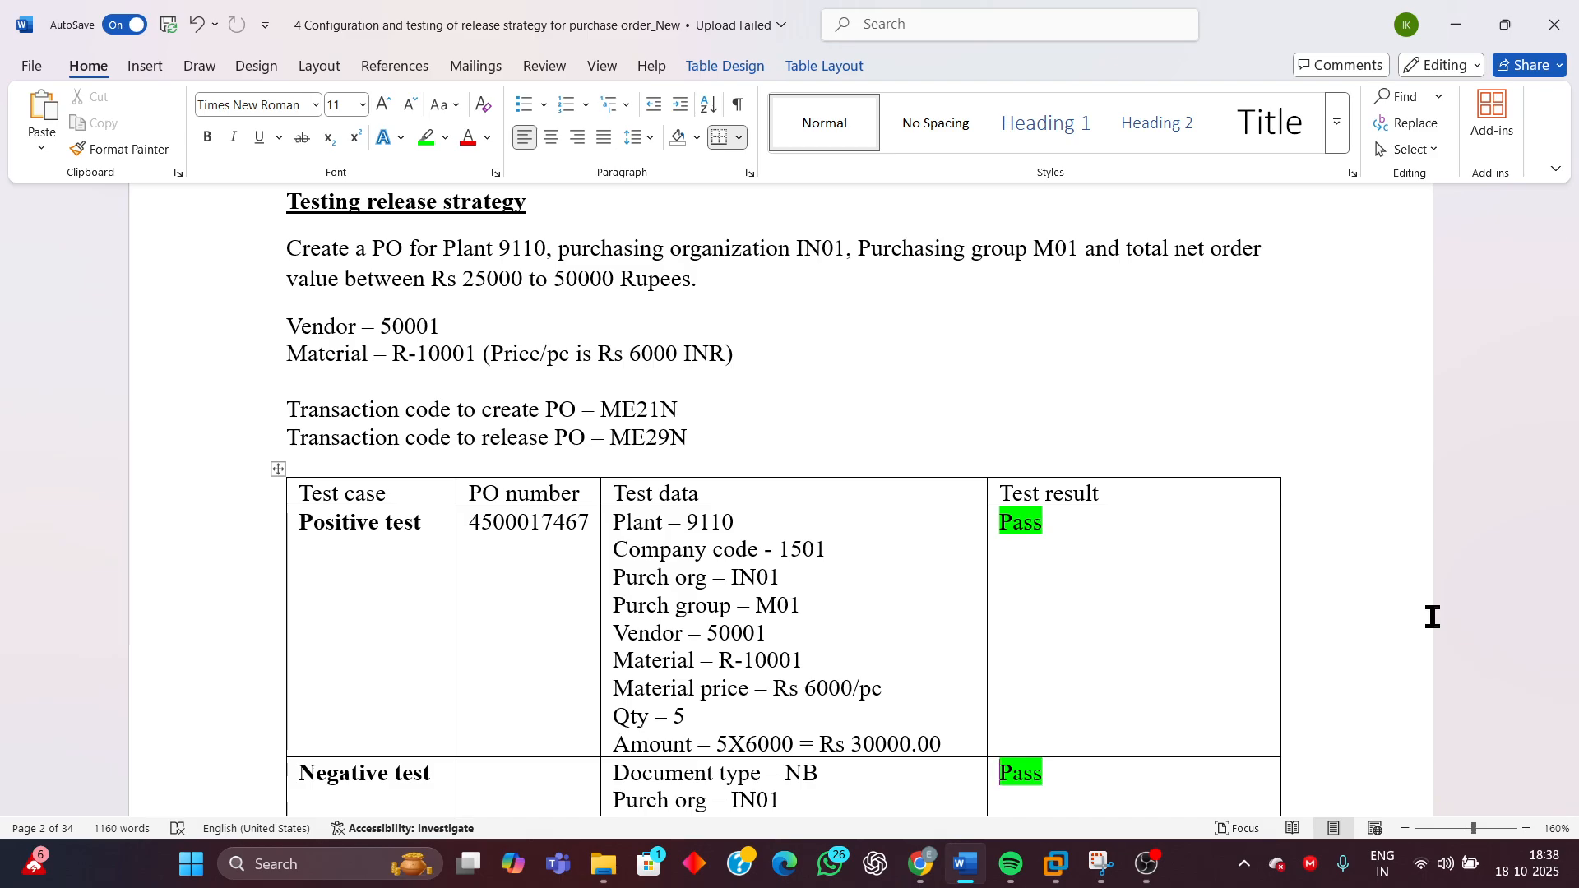
{"action": "scroll", "coordinate": [1432, 617], "scroll_direction": "down", "scroll_amount": 2}
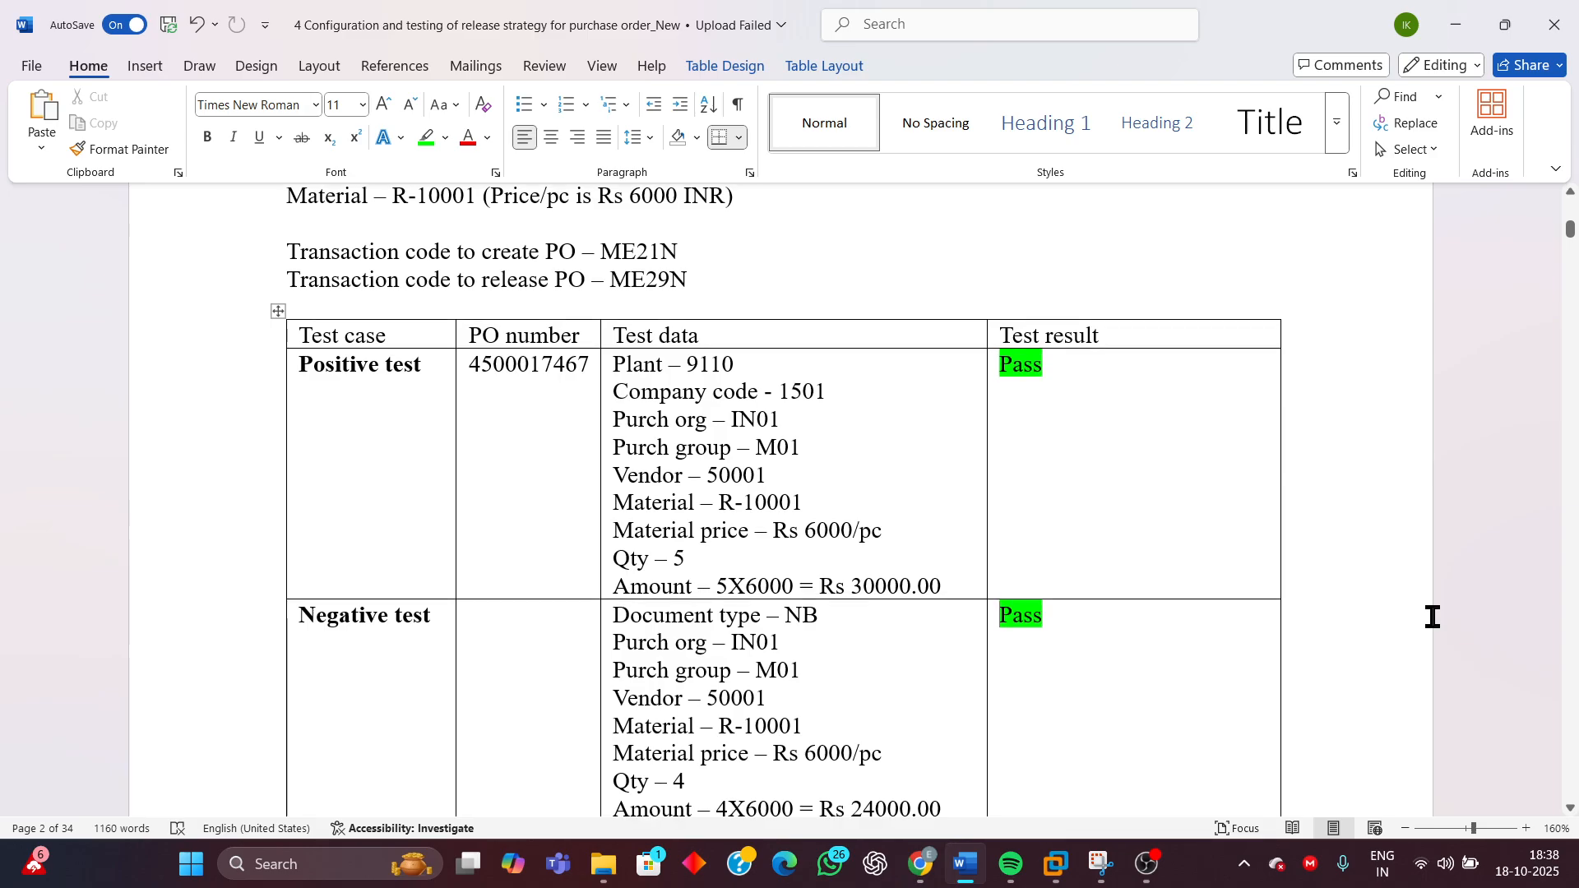
{"action": "scroll", "coordinate": [1387, 626], "scroll_direction": "down", "scroll_amount": 2}
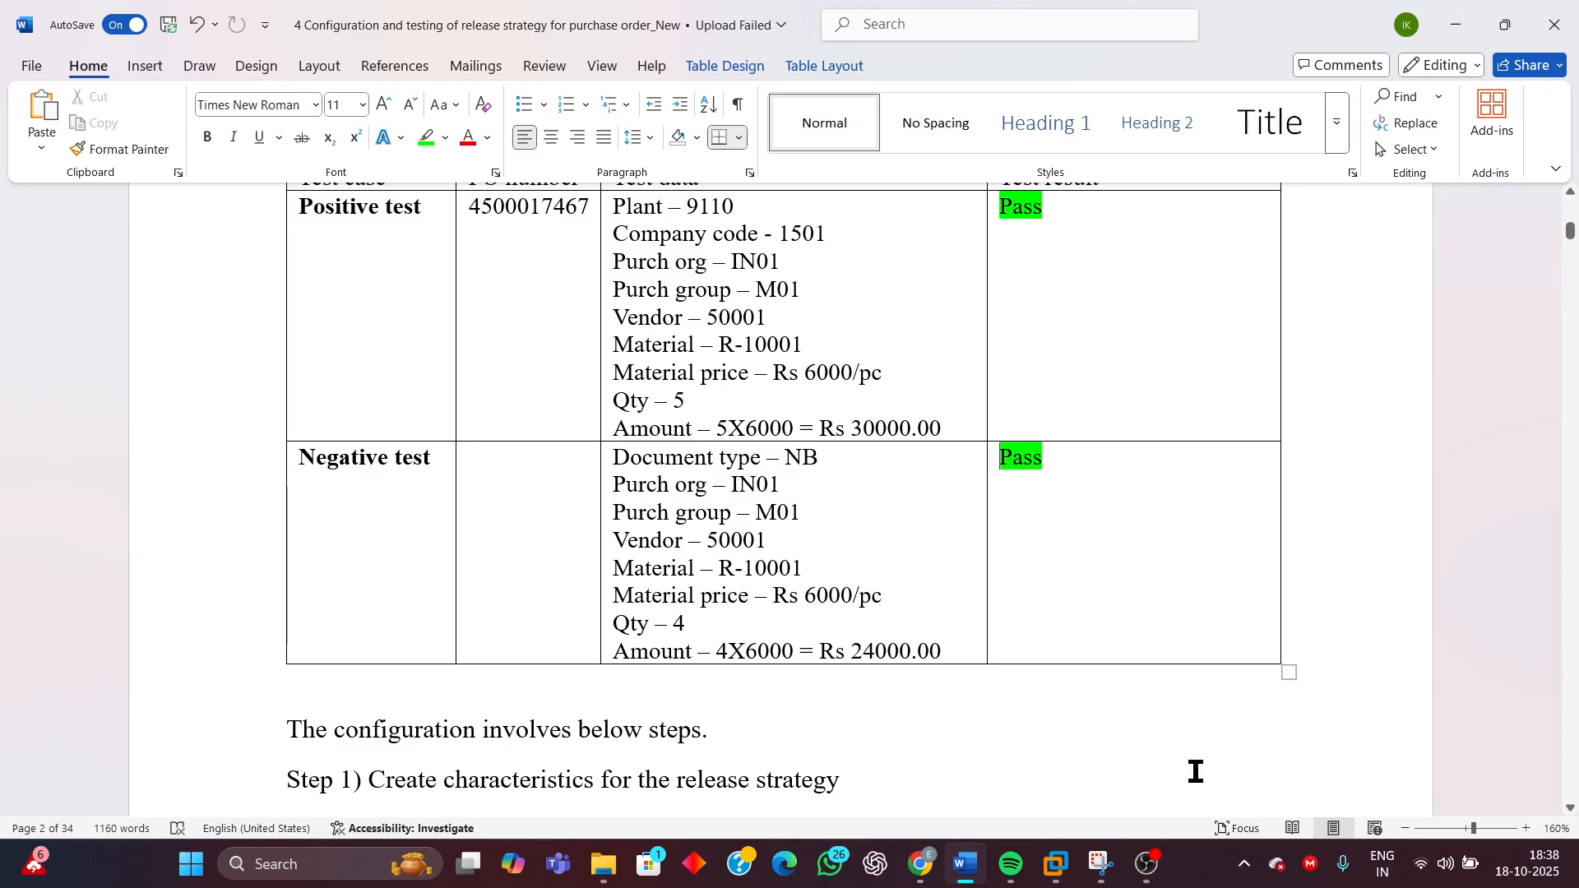
{"action": "mouse_move", "coordinate": [1059, 869]}
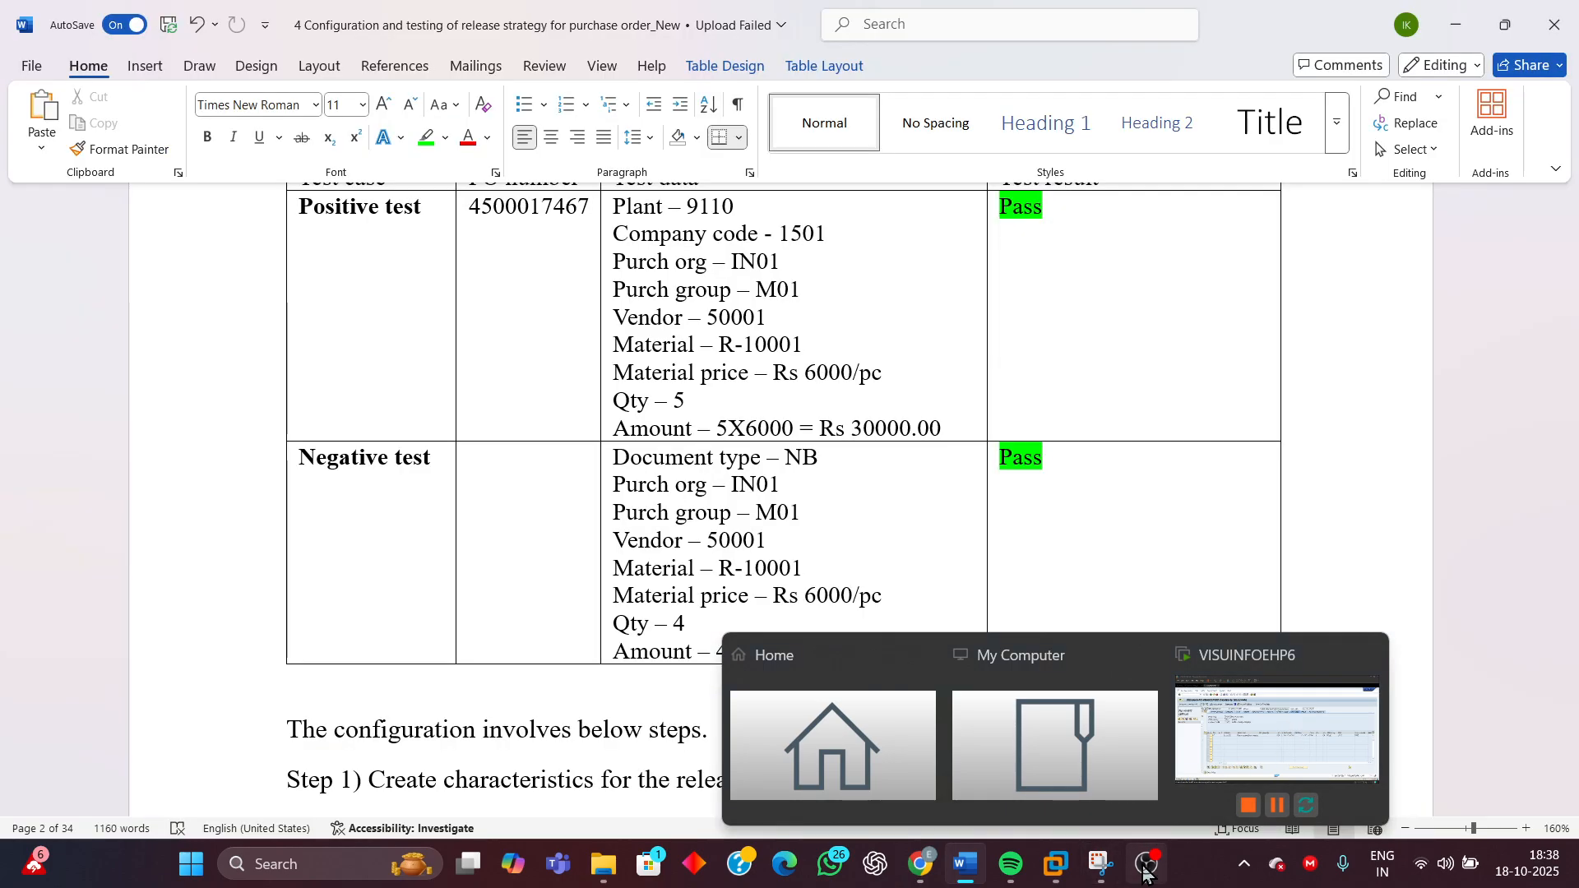
{"action": "mouse_move", "coordinate": [1148, 871]}
{"action": "left_click", "coordinate": [1182, 781]}
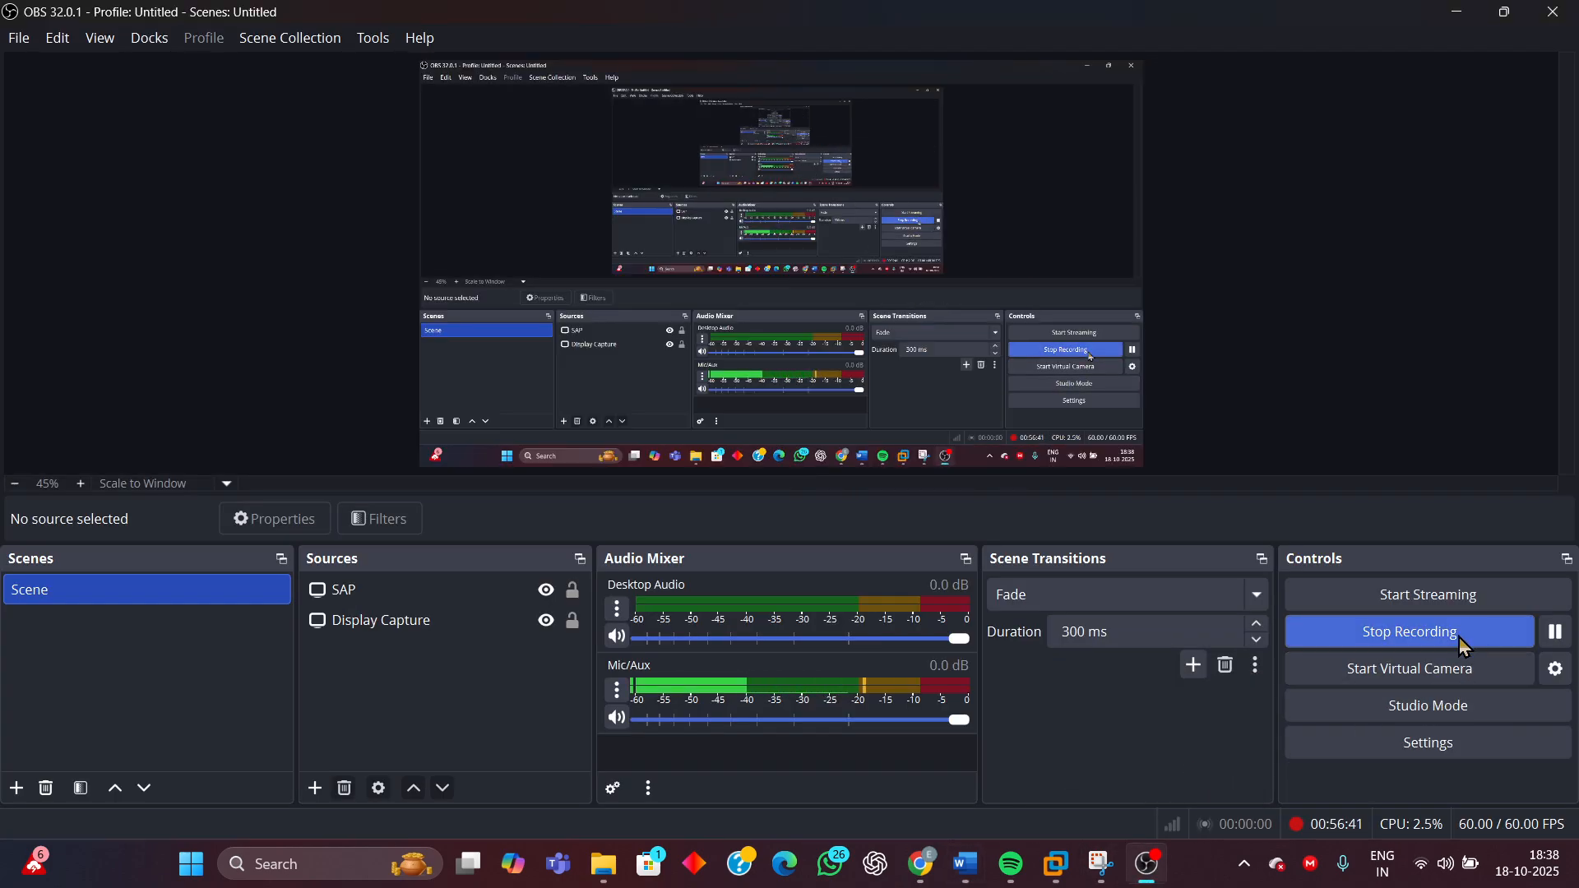